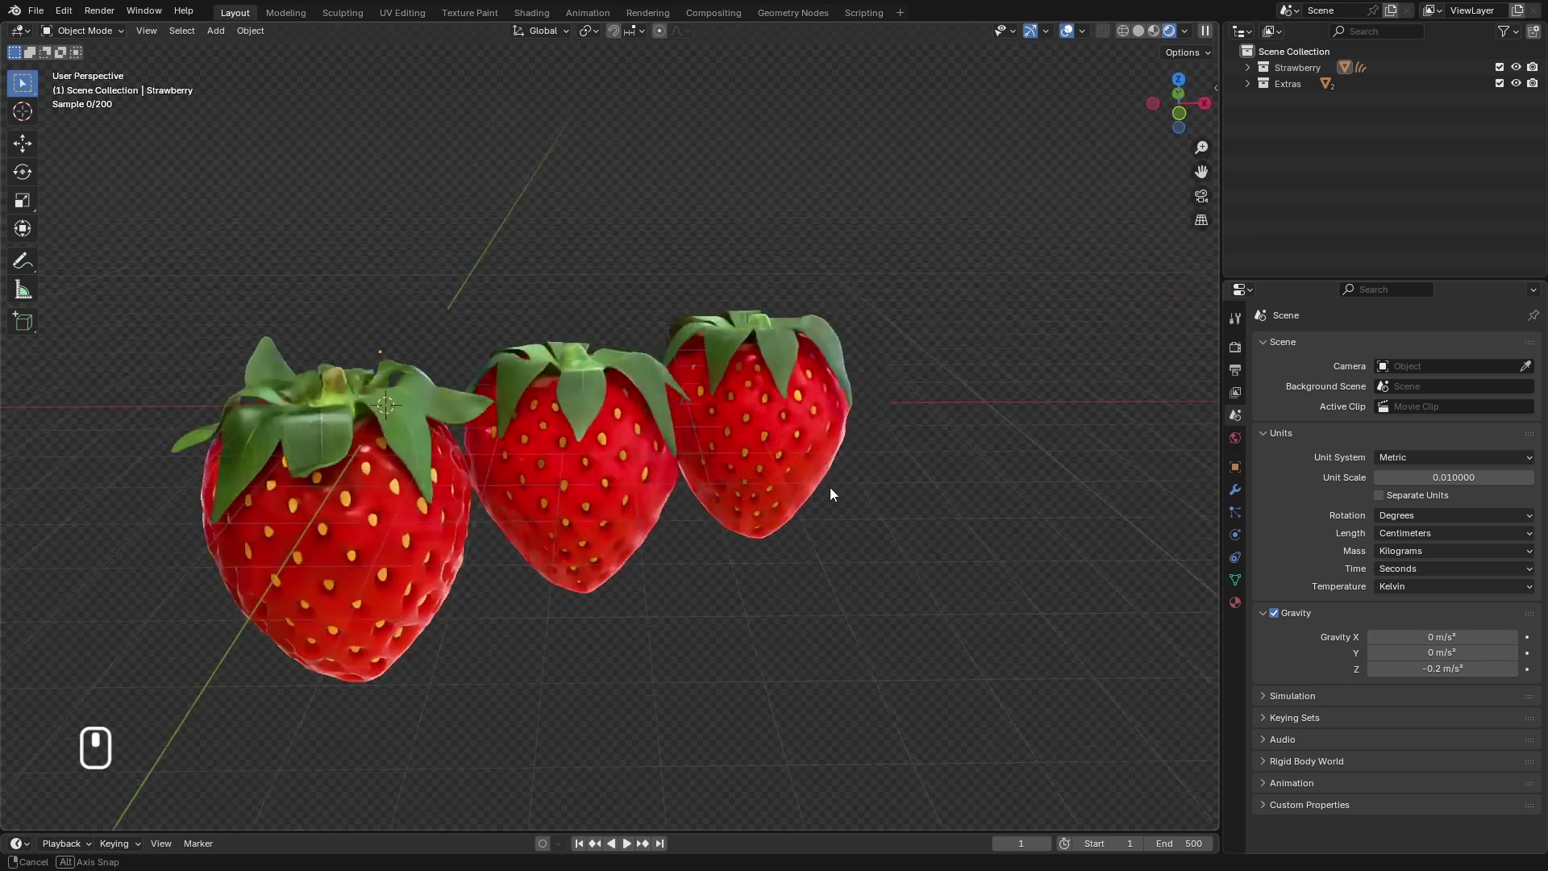
- Hide the Strawberry collection in the viewport, leaving only the two extra strawberries shown from the front
key("KP_1")
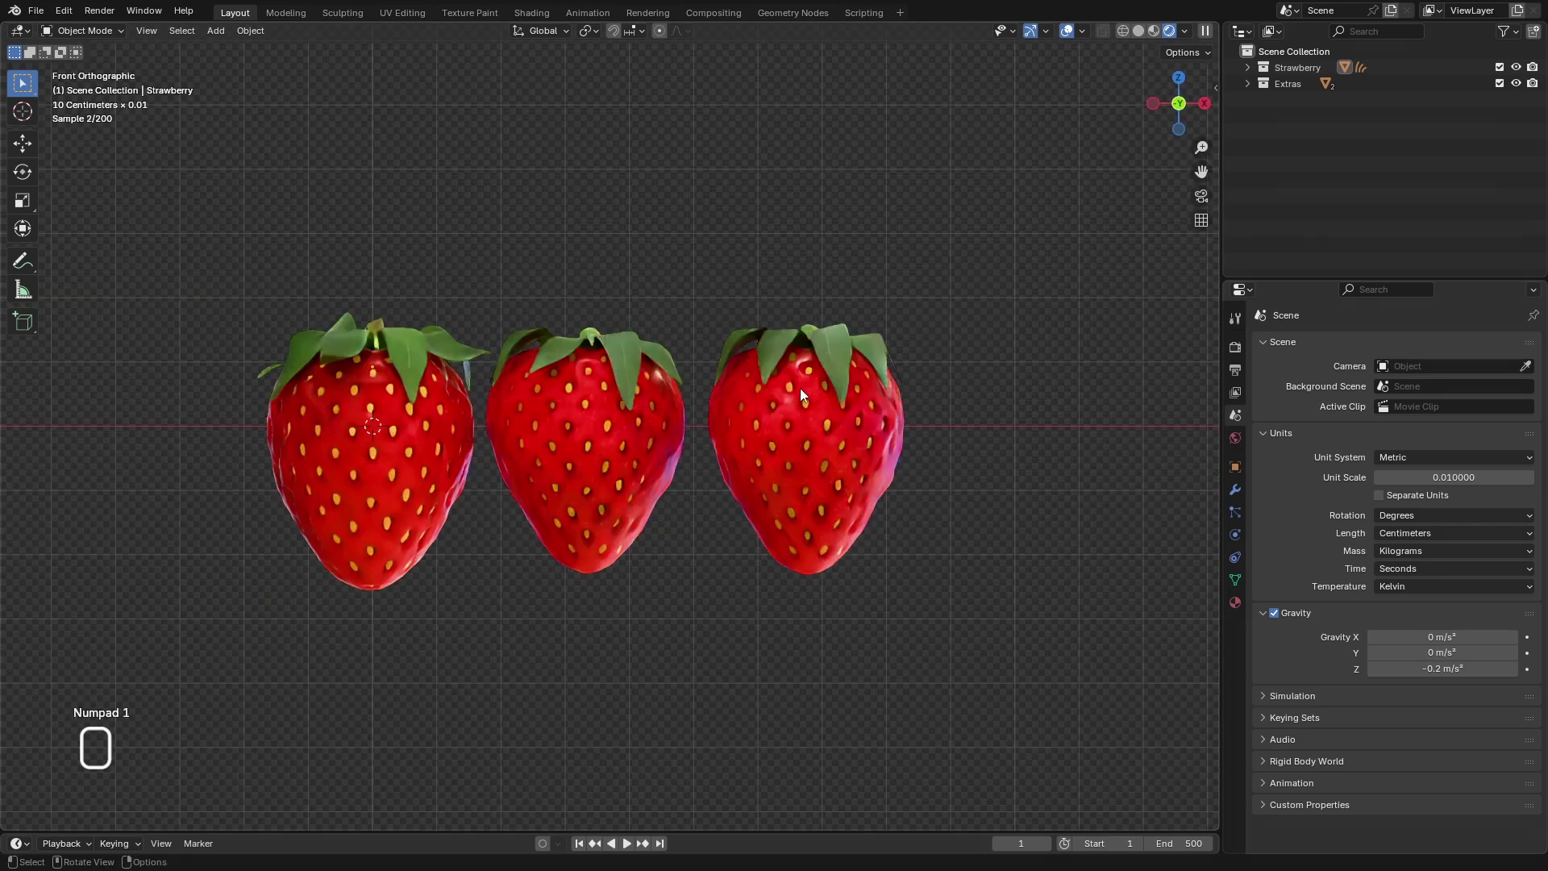
left_click(1516, 67)
scroll(930, 293, "down", 2)
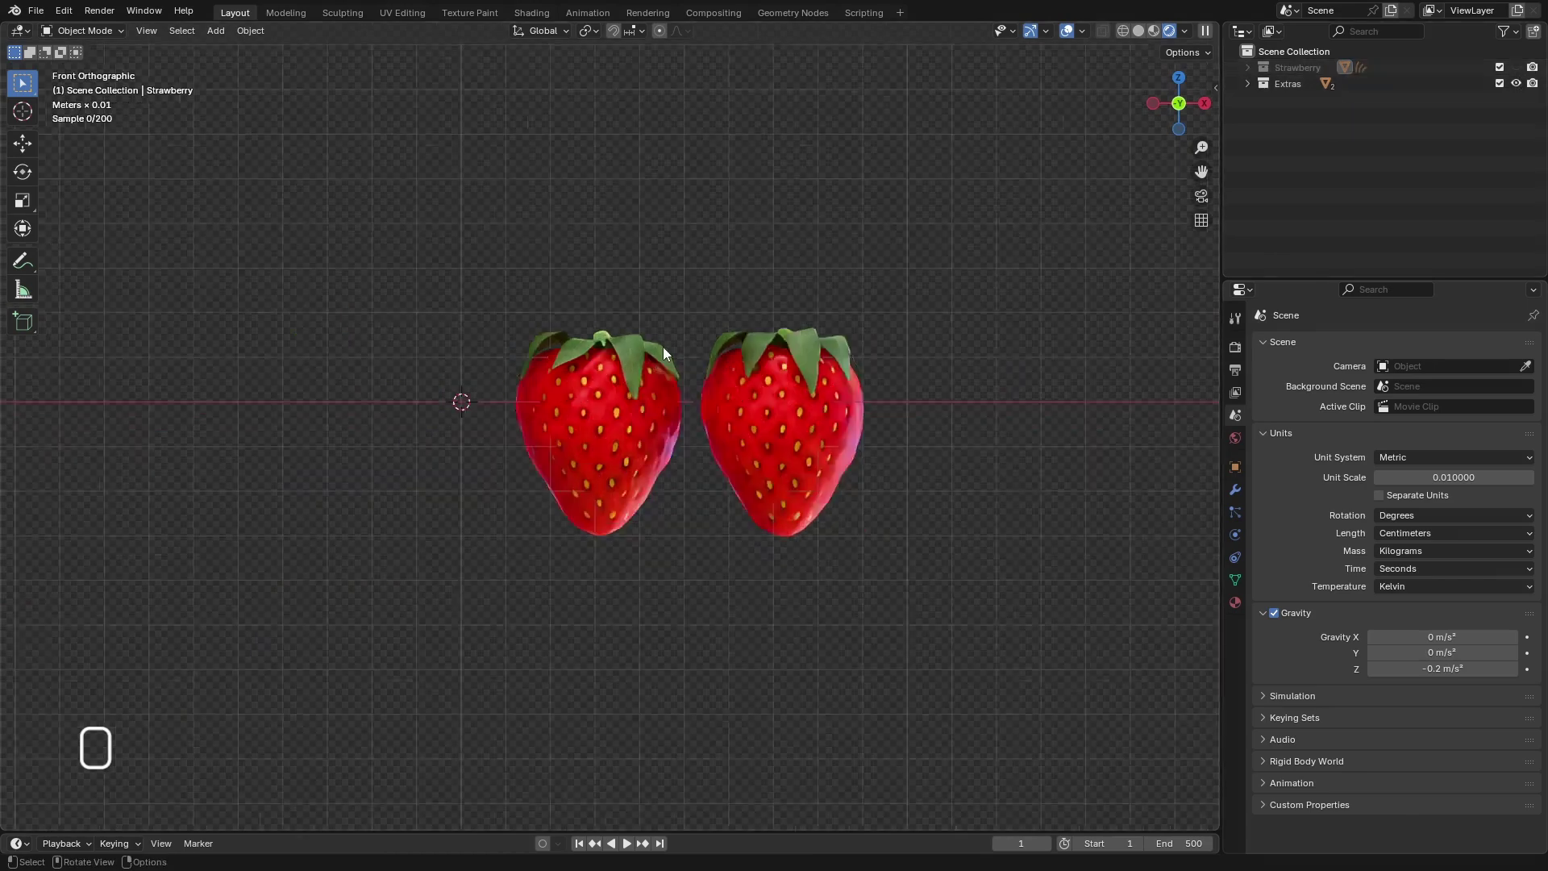
left_click(1515, 83)
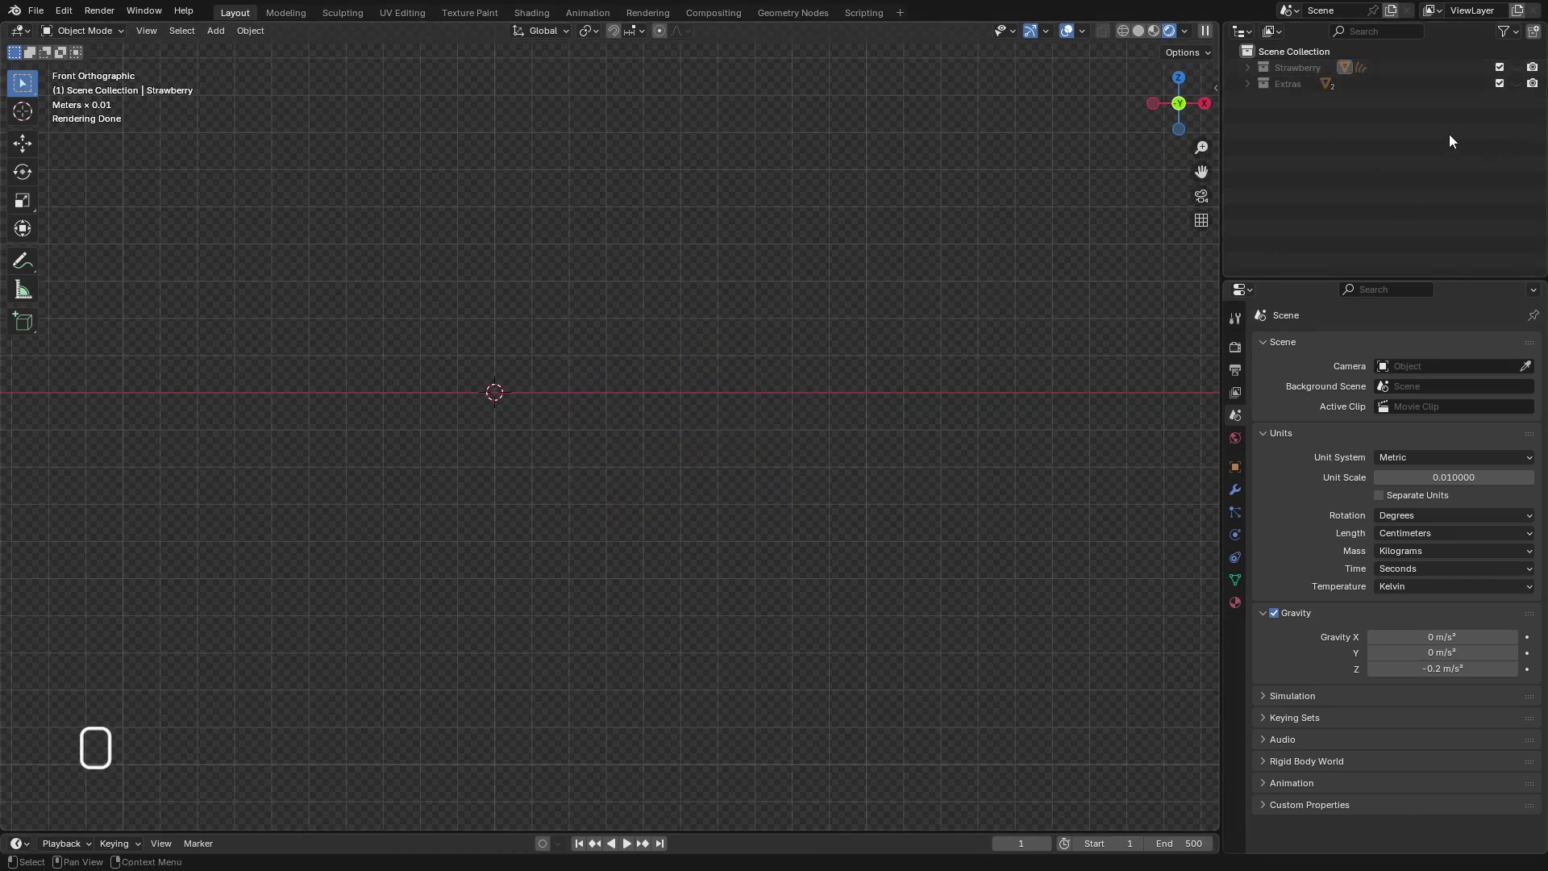
left_click(1515, 83)
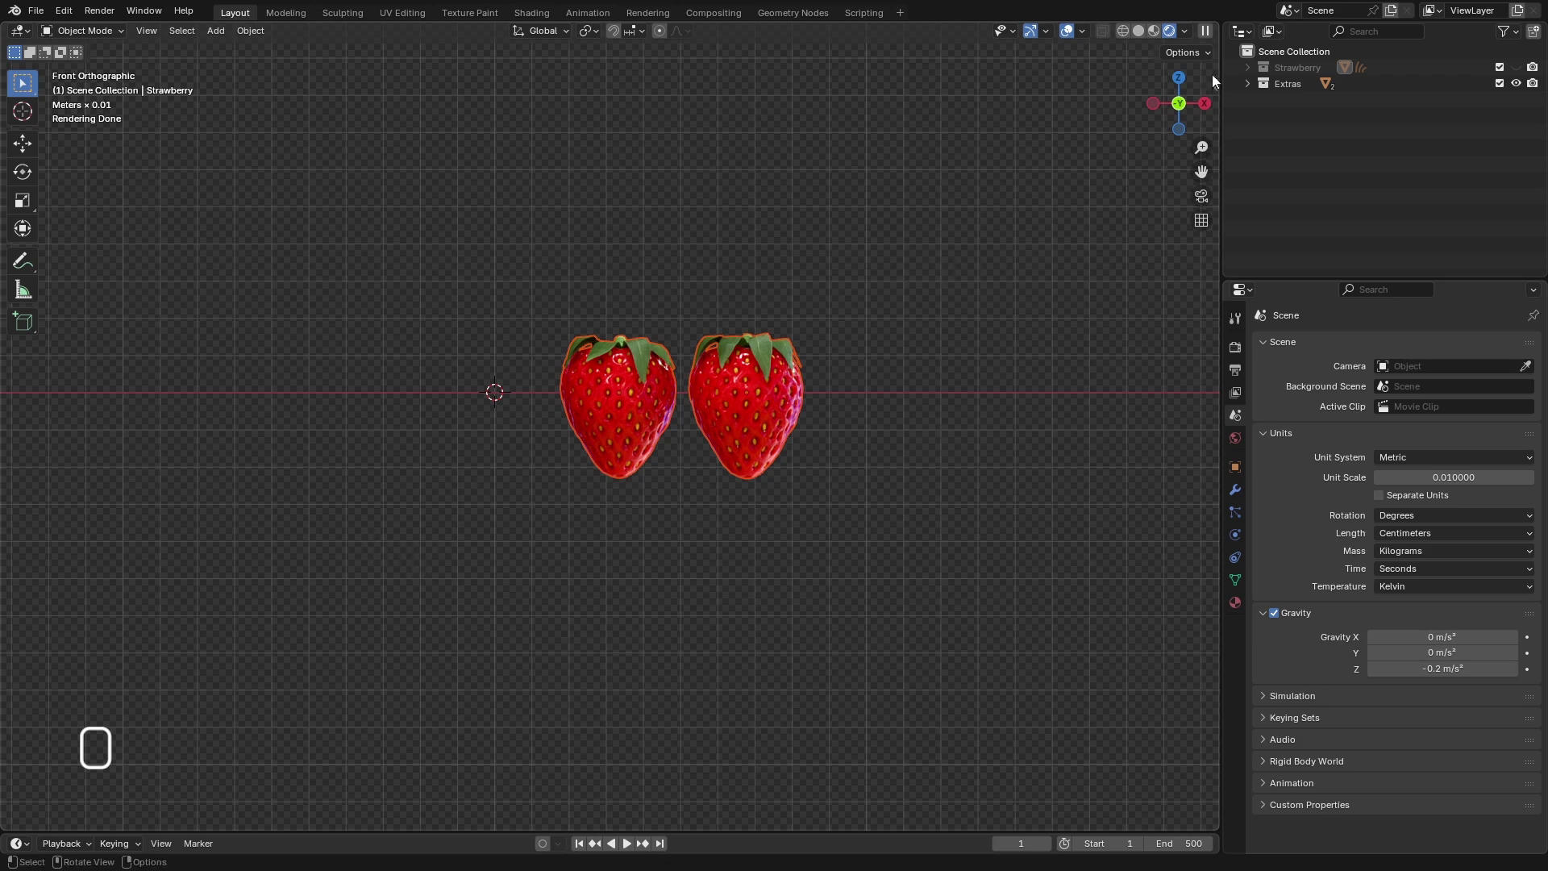
- Move the two extra strawberries far along positive X, away from the world origin, and hide the Extras collection
left_click(1138, 31)
scroll(524, 434, "down", 7)
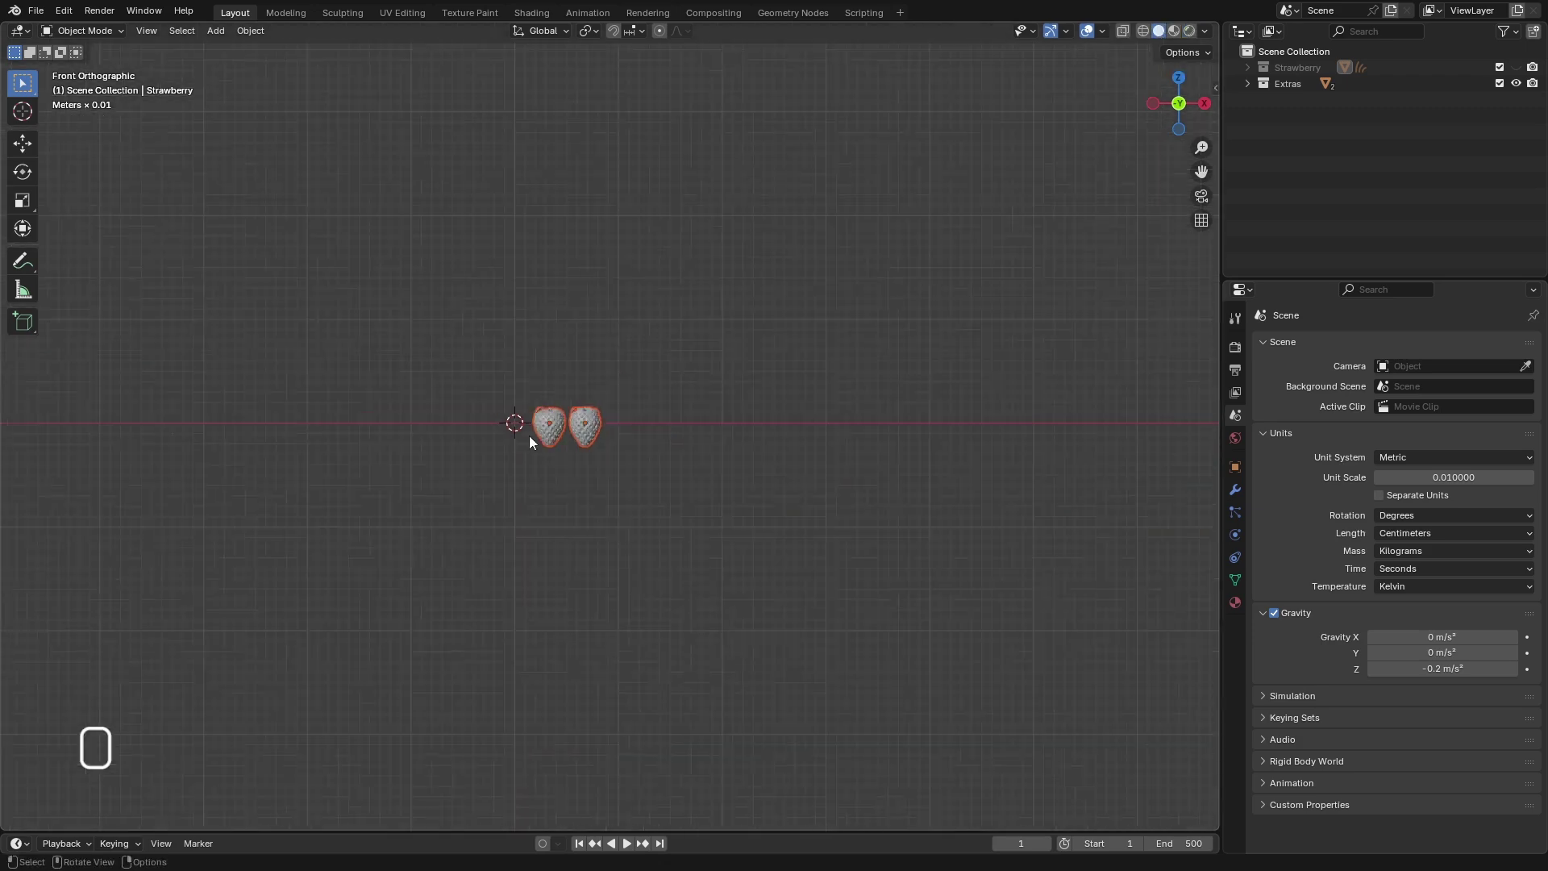
left_click(24, 144)
left_click_drag(625, 423, 1181, 423)
scroll(497, 405, "up", 3)
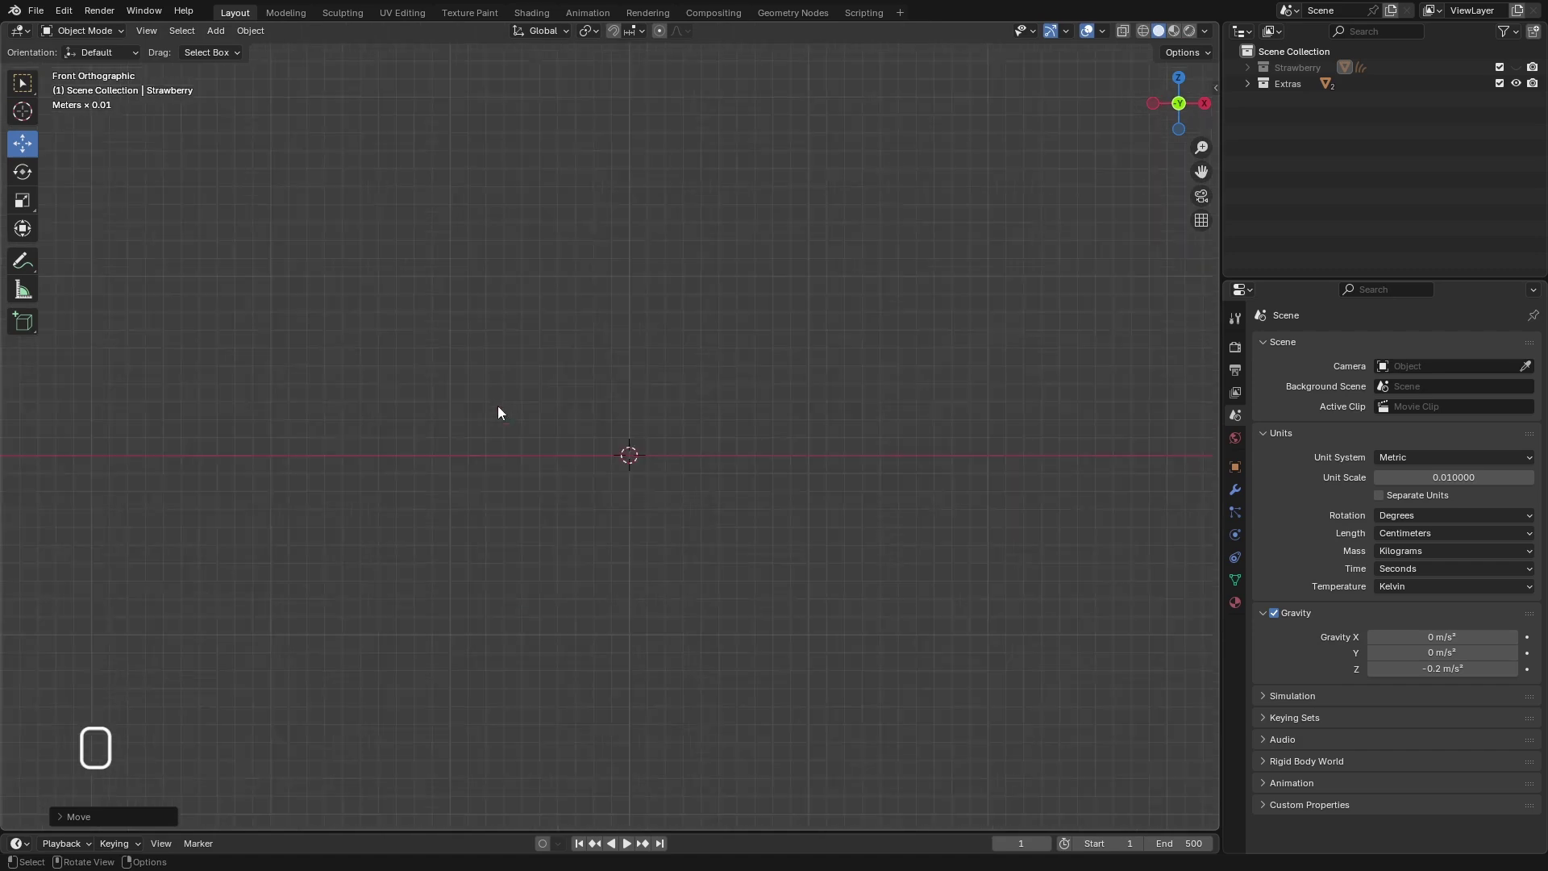
left_click(1516, 83)
middle_click_drag(595, 403, 628, 416)
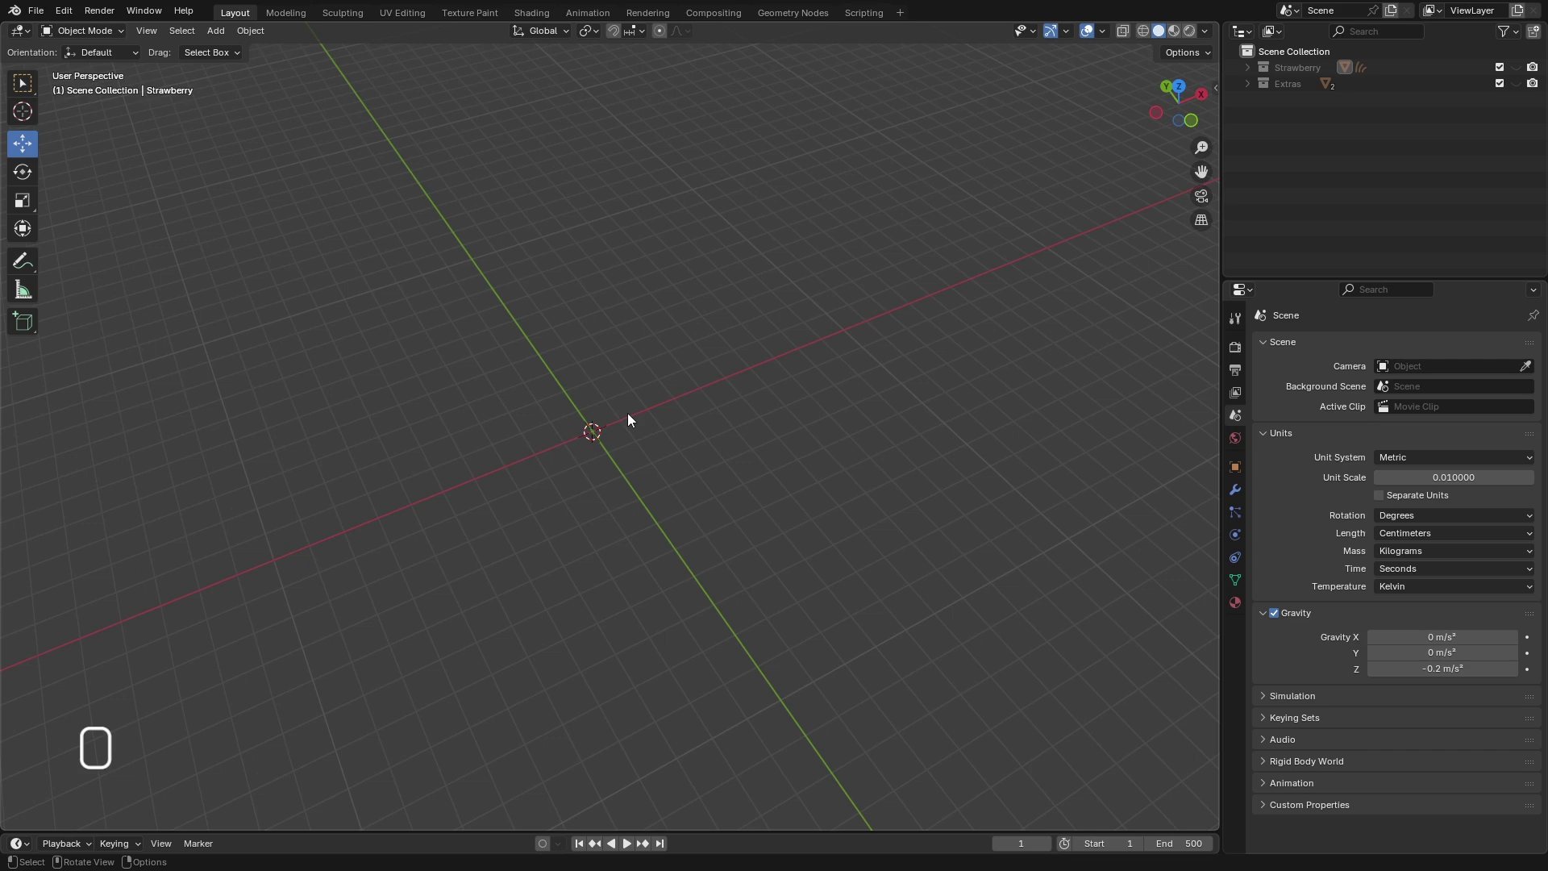
- Bring up the reference board and examine the height and diameter given in the drinking glass drawing
left_click_drag(0, 353, 620, 403)
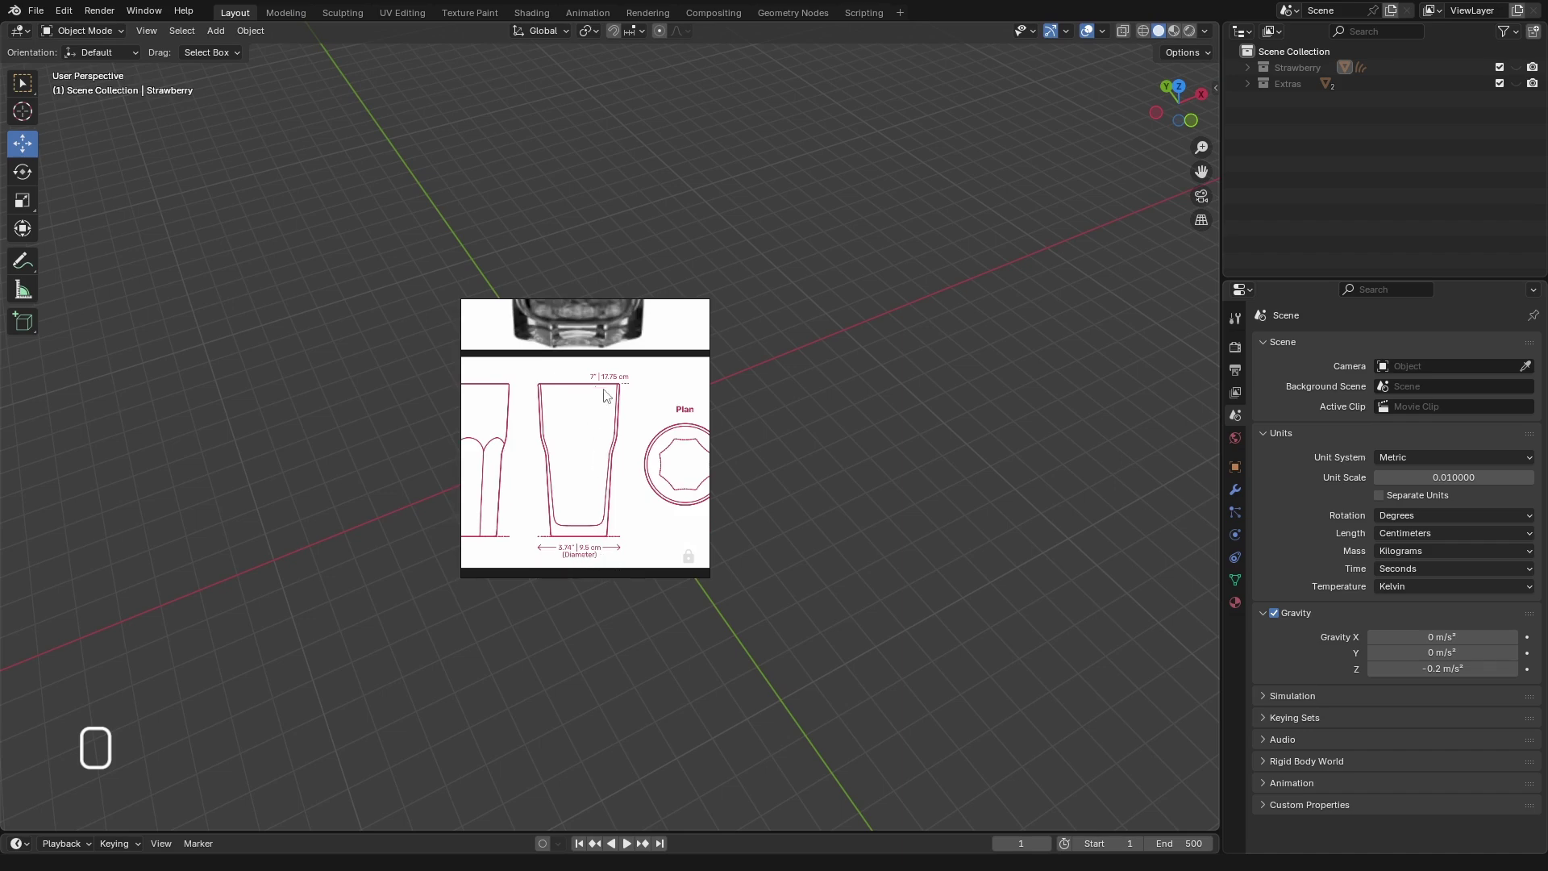
scroll(620, 424, "up", 4)
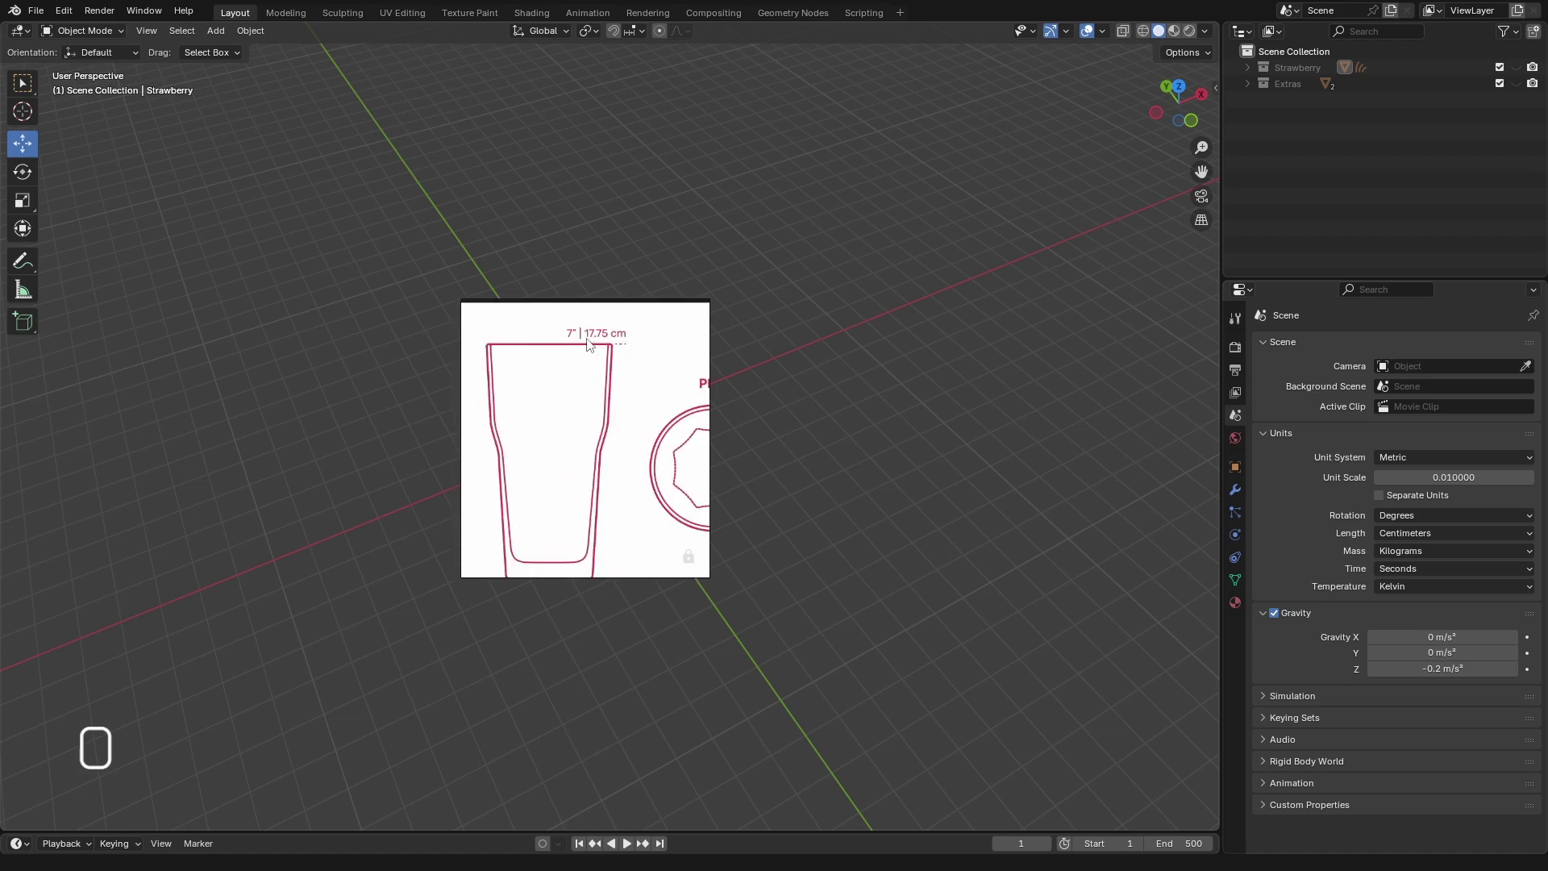
scroll(652, 379, "down", 6)
scroll(651, 379, "up", 8)
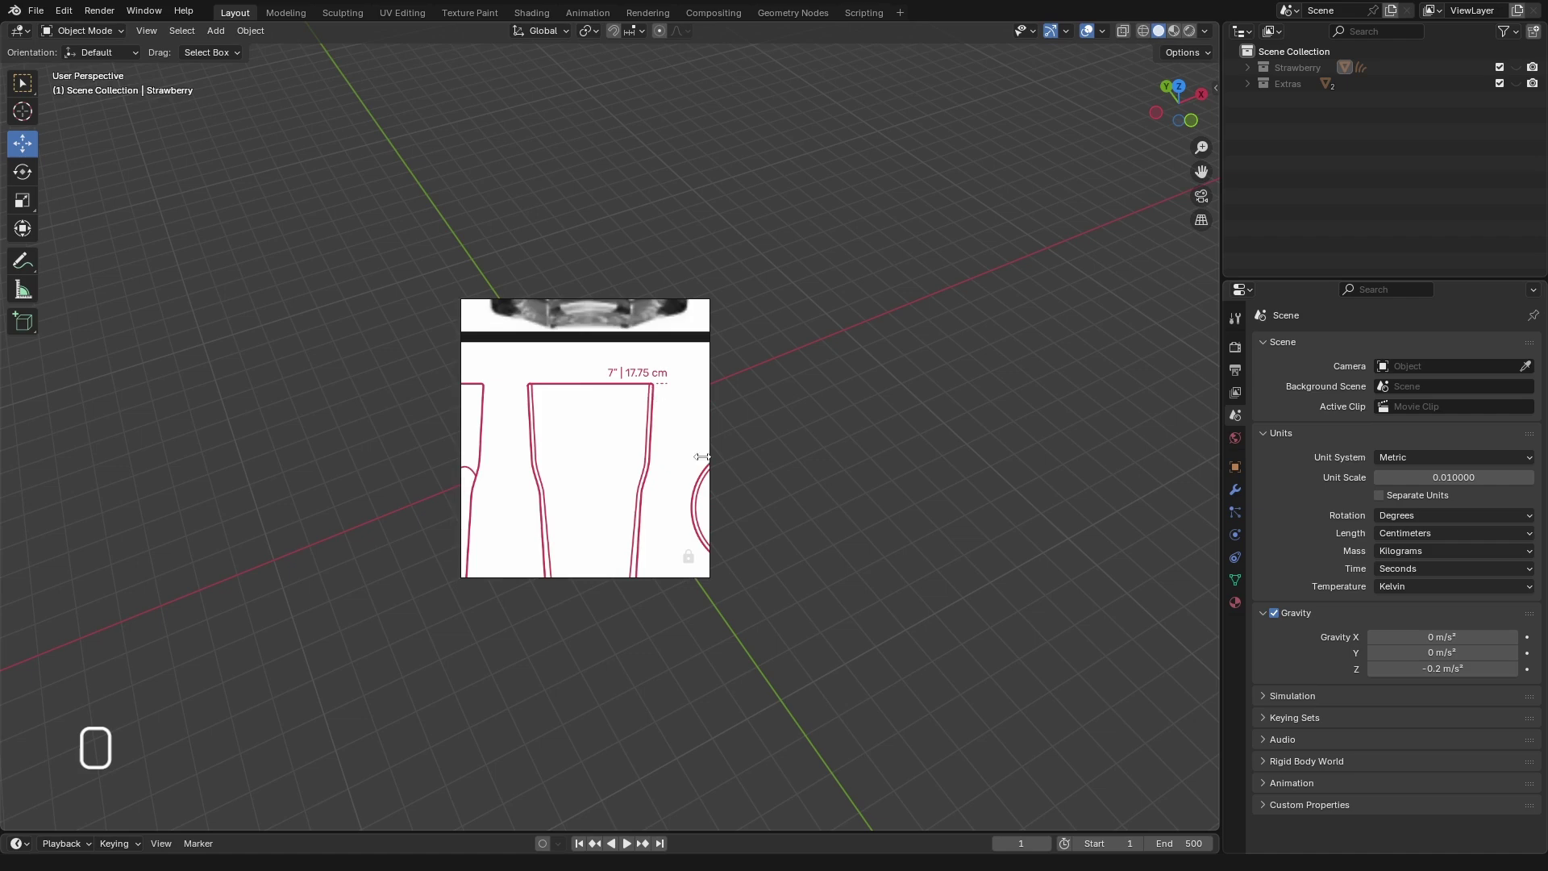
- Examine the glass bottle's reference photo and its specification table for height, diameter and neck size, and put the reference board away
scroll(657, 399, "down", 8)
scroll(564, 442, "down", 3)
scroll(556, 436, "up", 10)
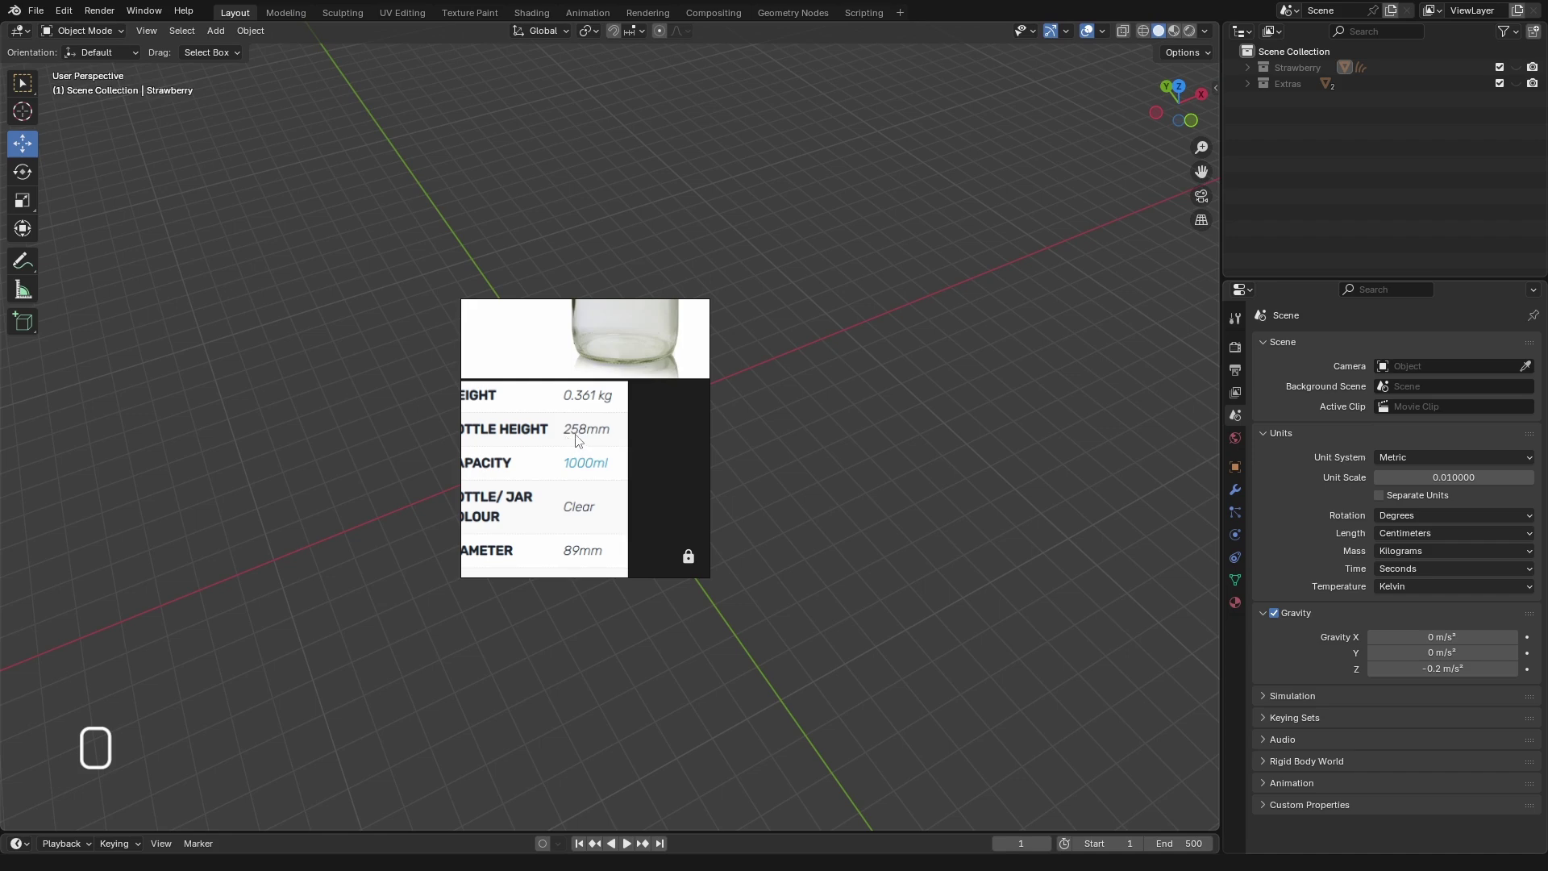
scroll(580, 439, "down", 5)
scroll(585, 500, "up", 6)
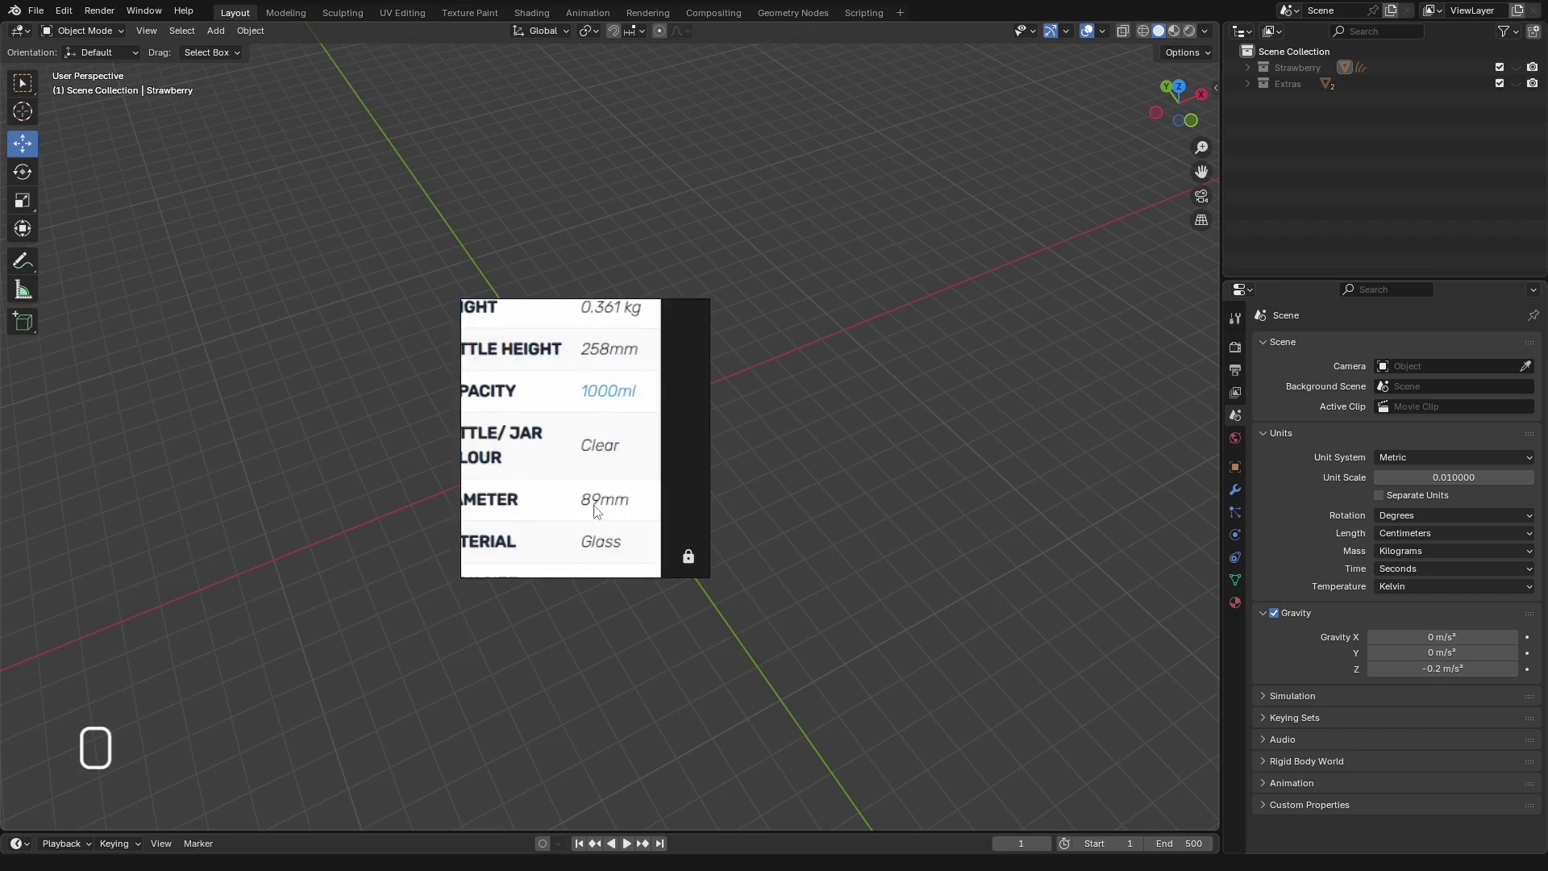
scroll(605, 508, "down", 1)
scroll(607, 508, "down", 3)
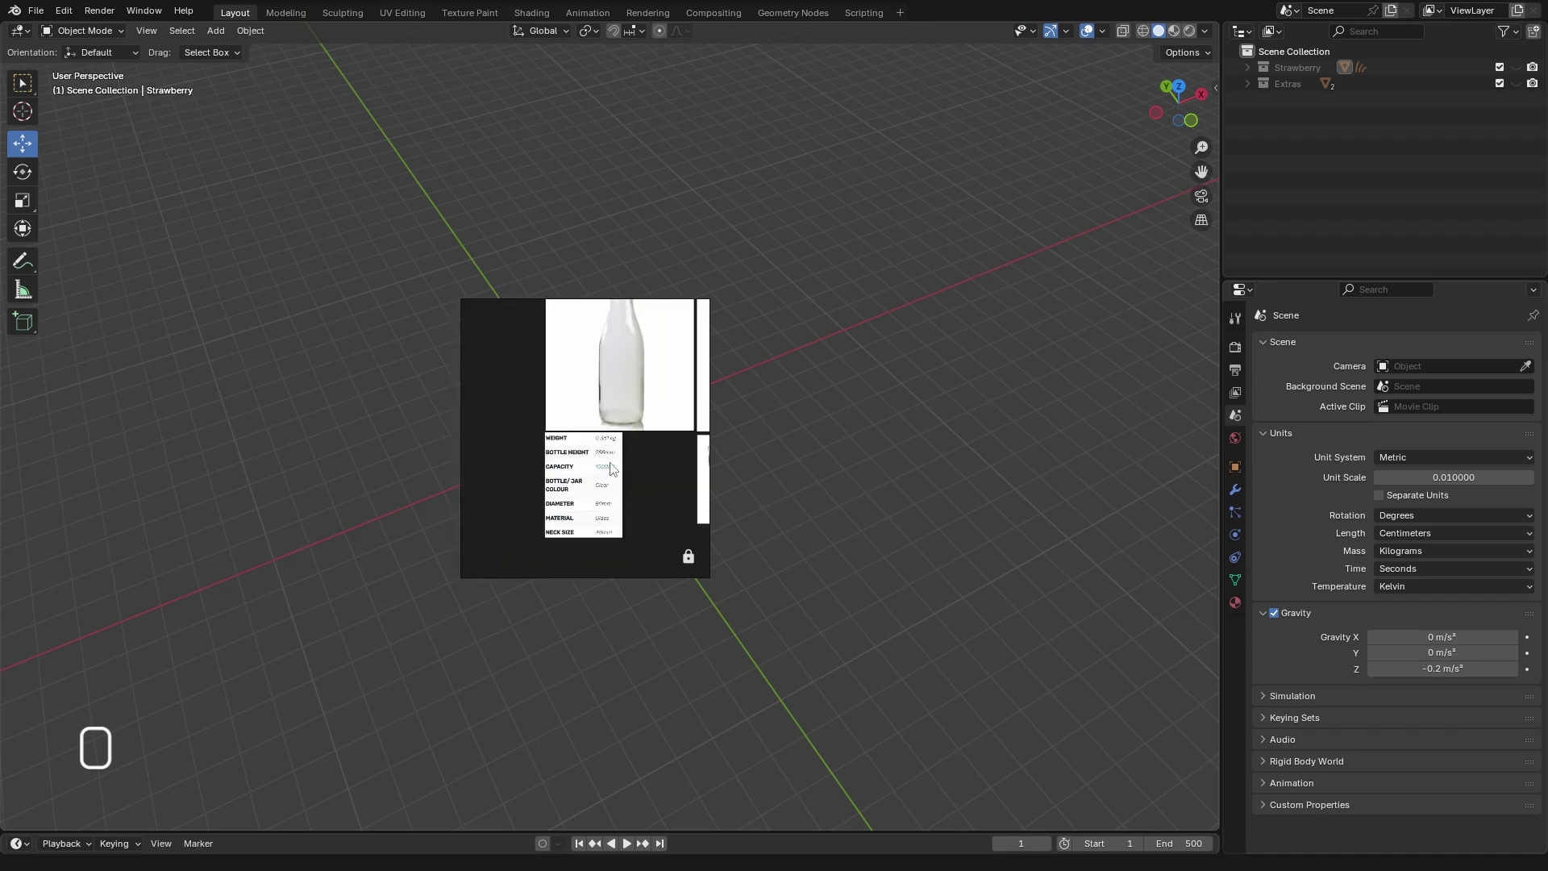
scroll(601, 540, "up", 4)
scroll(601, 540, "down", 2)
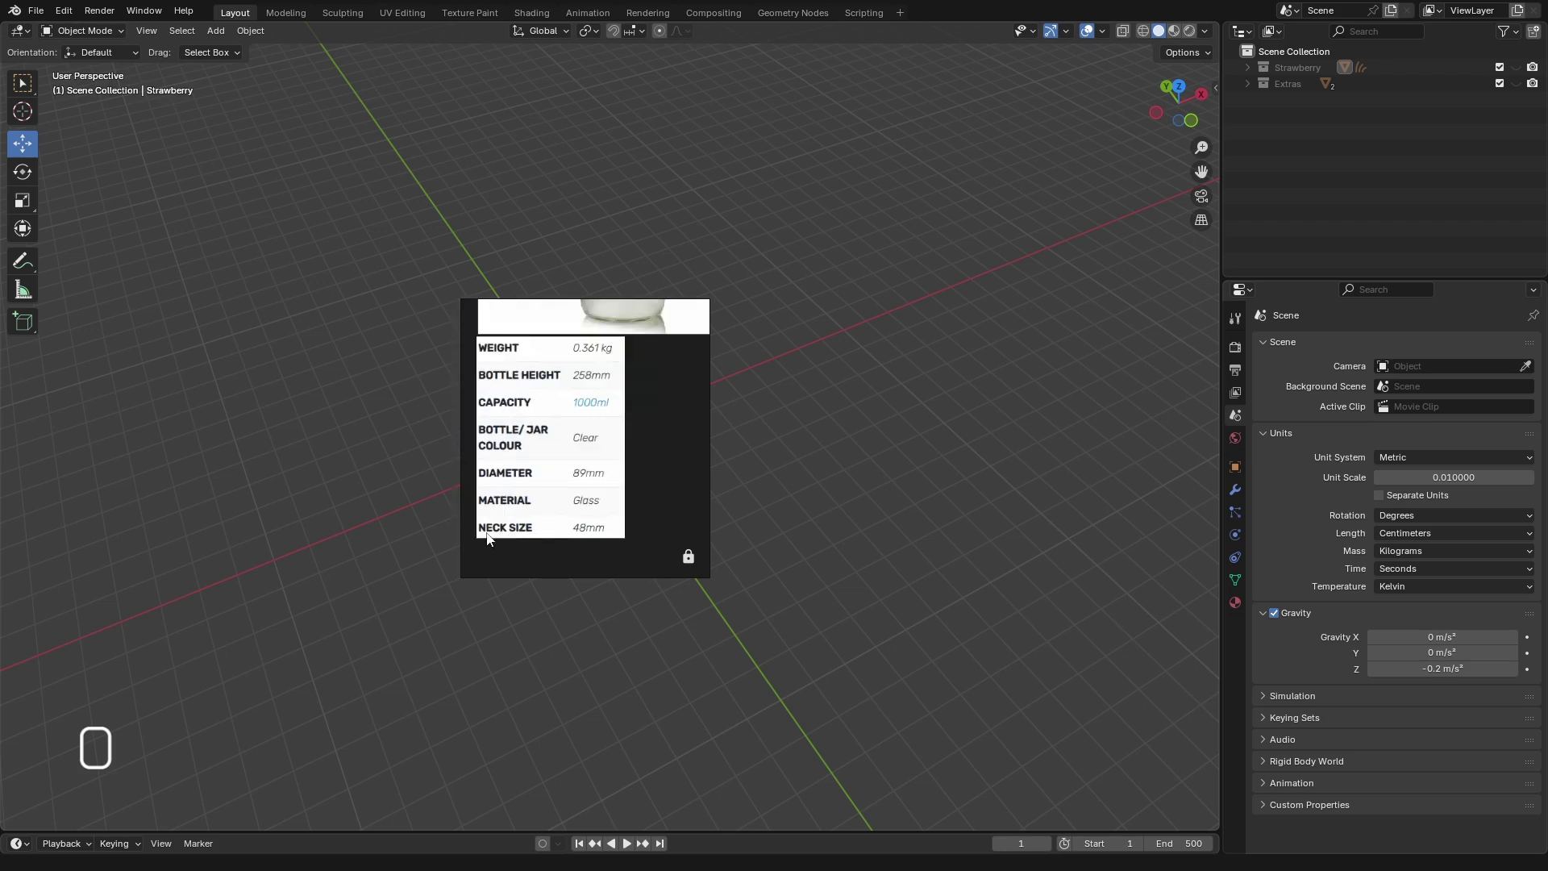
scroll(587, 541, "down", 1)
scroll(601, 385, "down", 3)
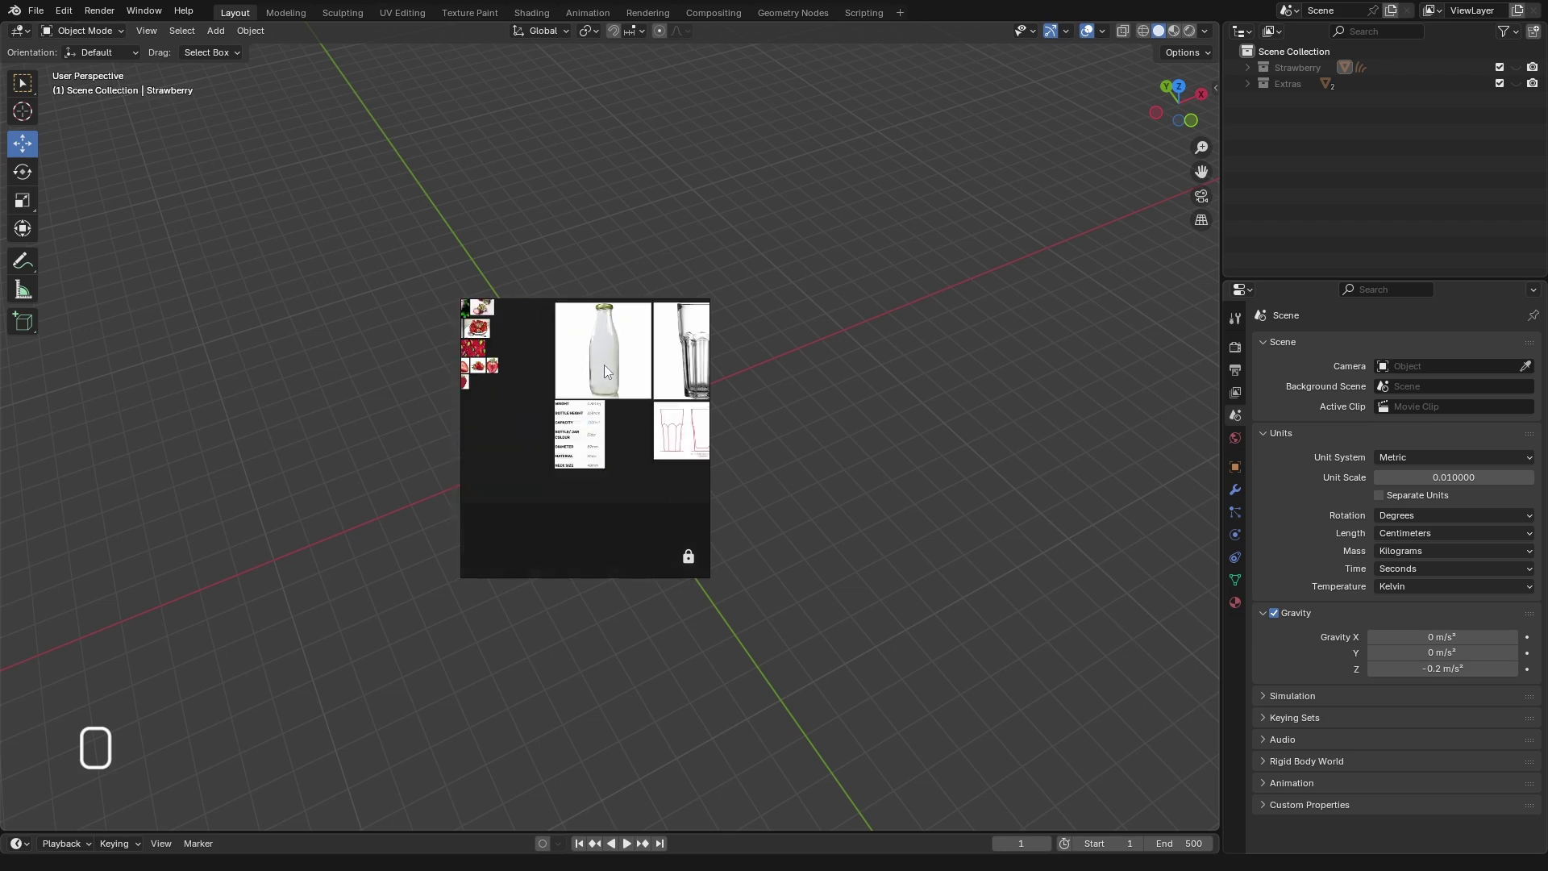
scroll(603, 364, "up", 3)
middle_click_drag(588, 411, 583, 474)
scroll(583, 474, "up", 1)
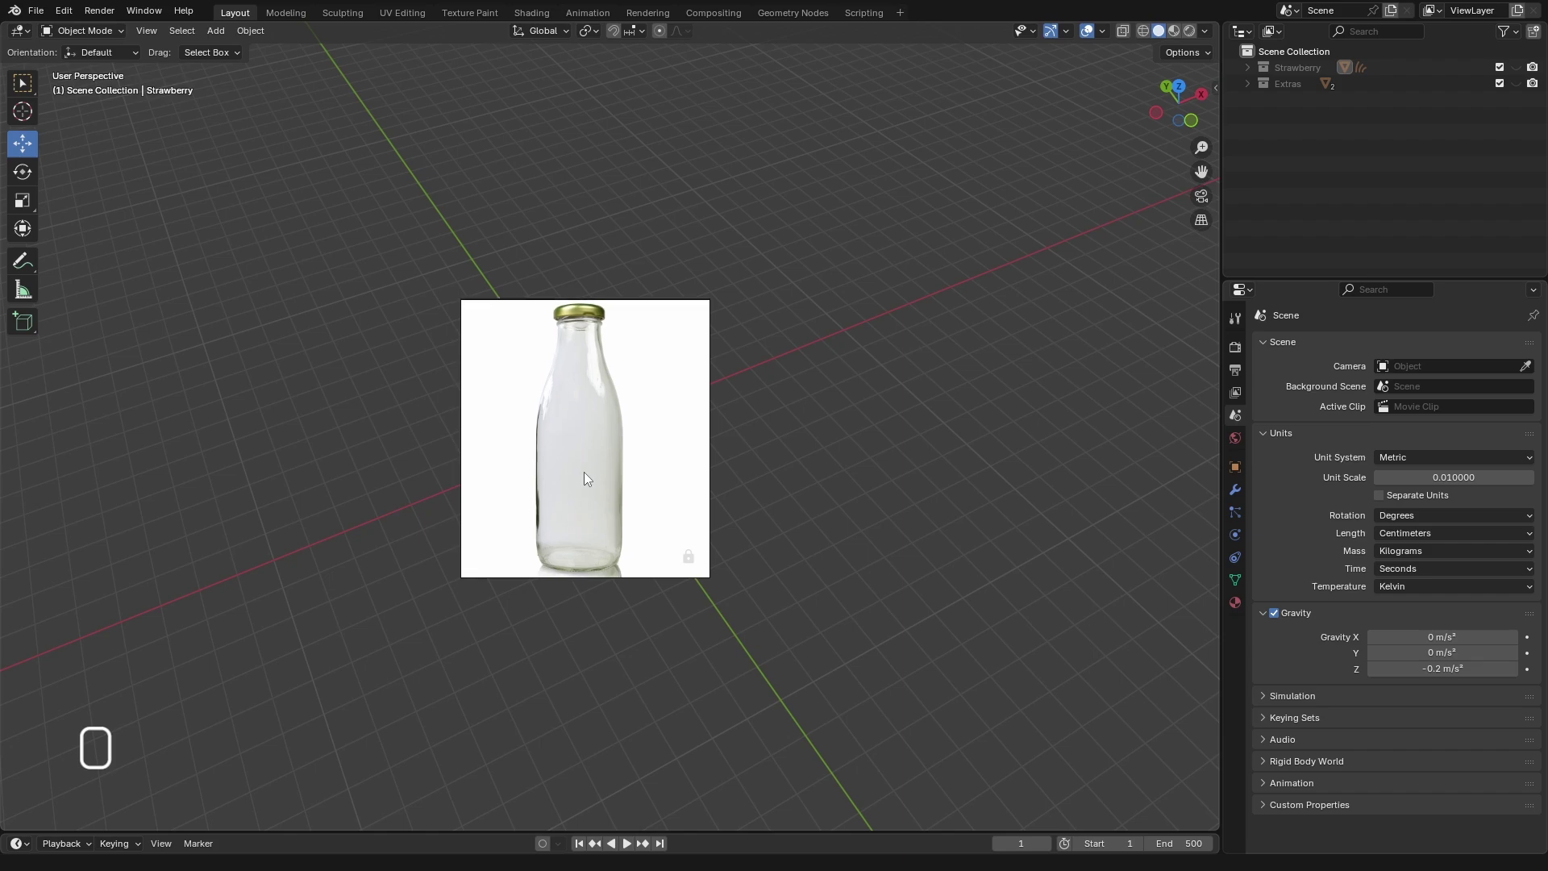
right_click_drag(602, 474, 111, 2)
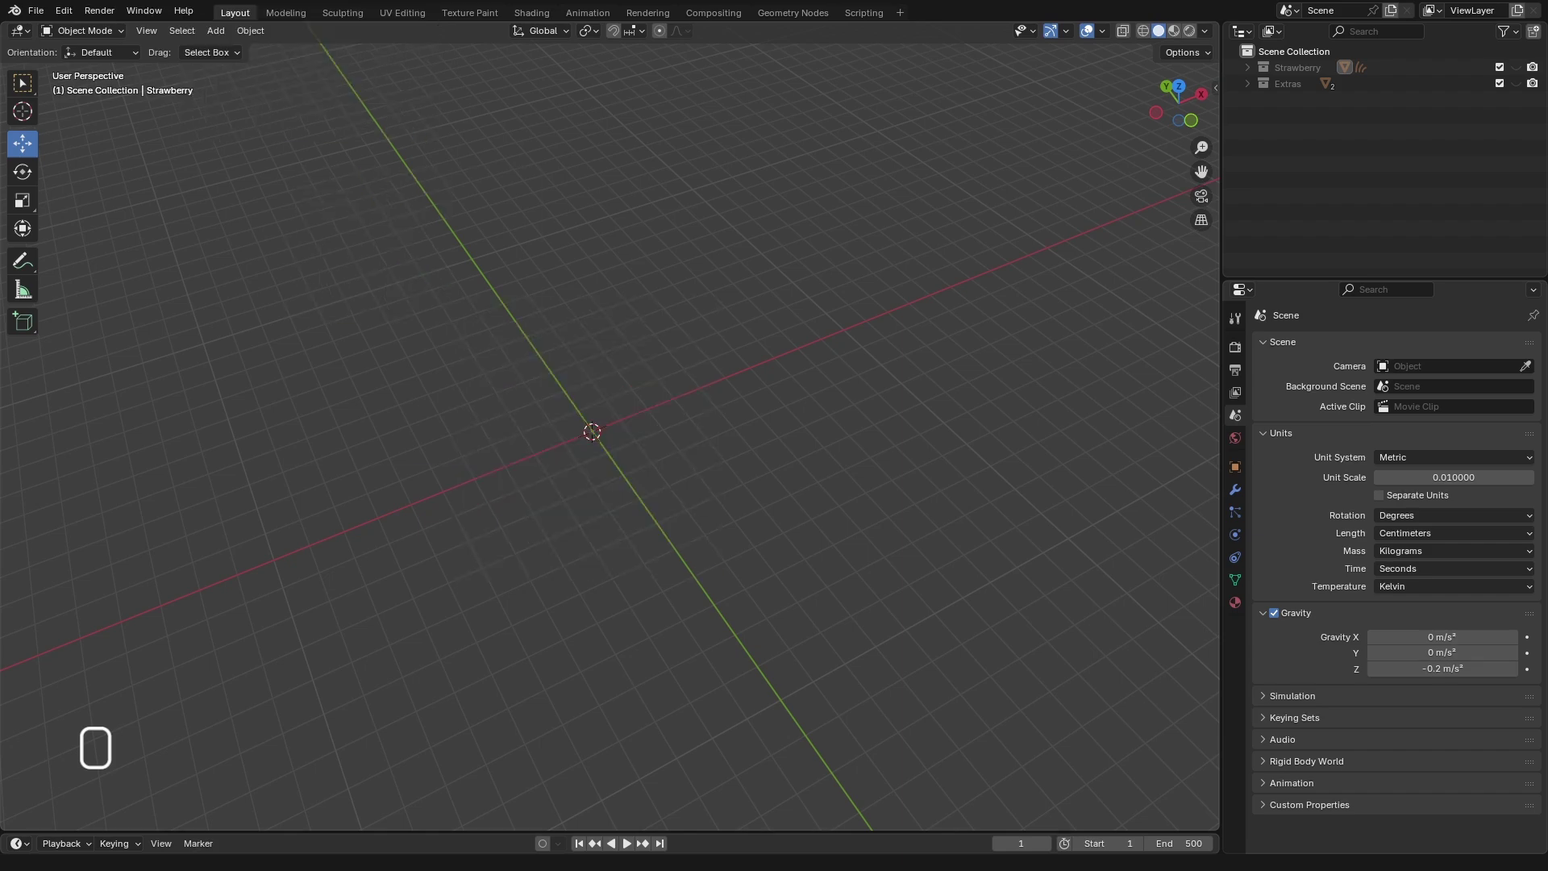
- Add a mesh circle with 16 vertices at the world origin
middle_click_drag(635, 515, 717, 429)
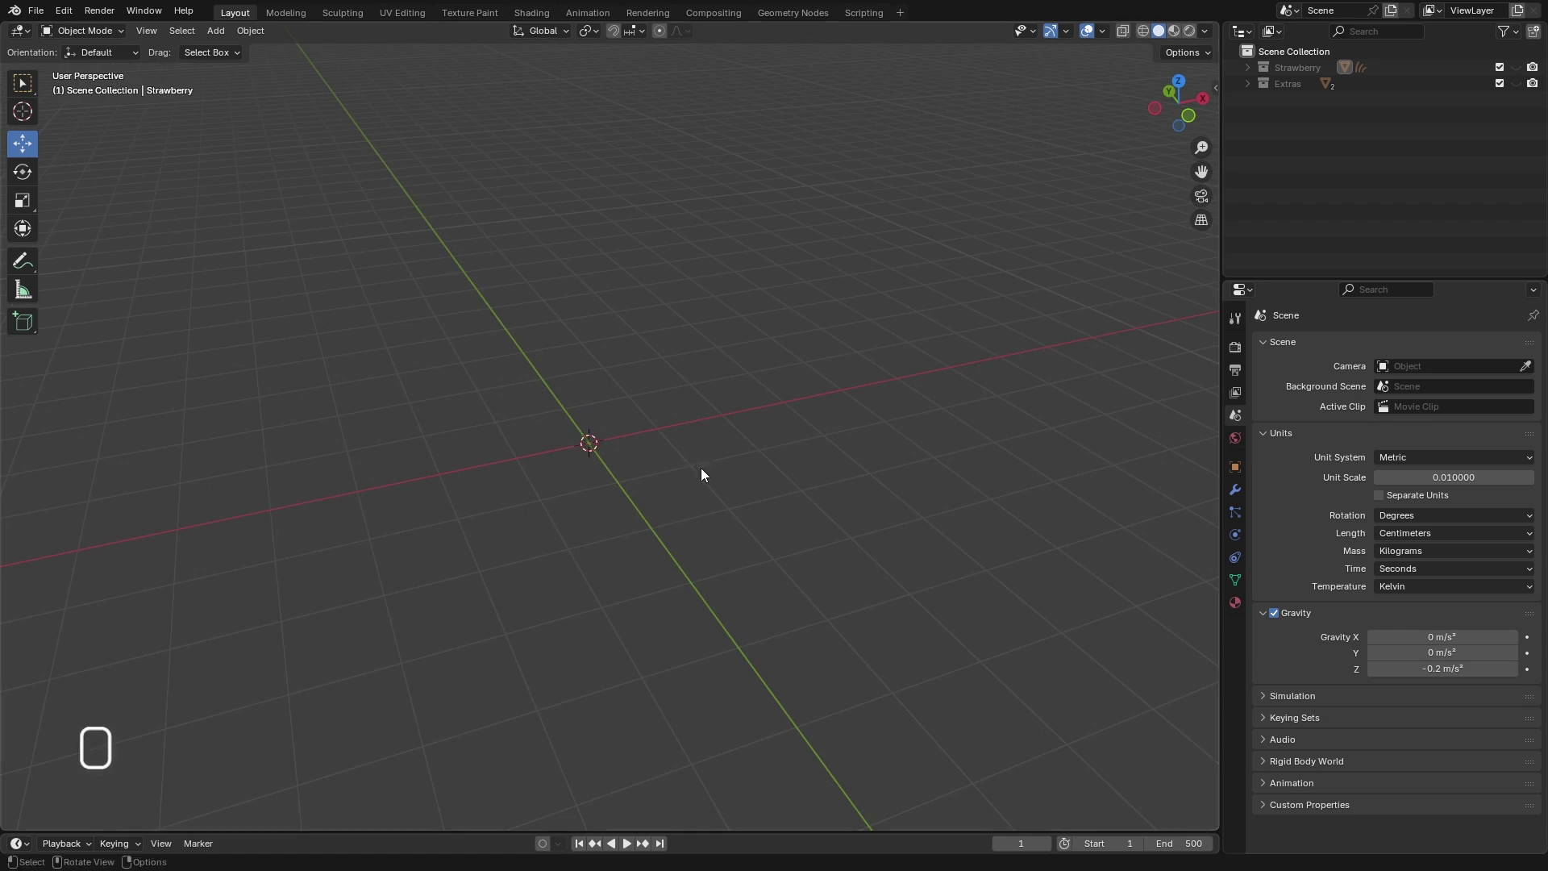
key("shift+ctrl+a")
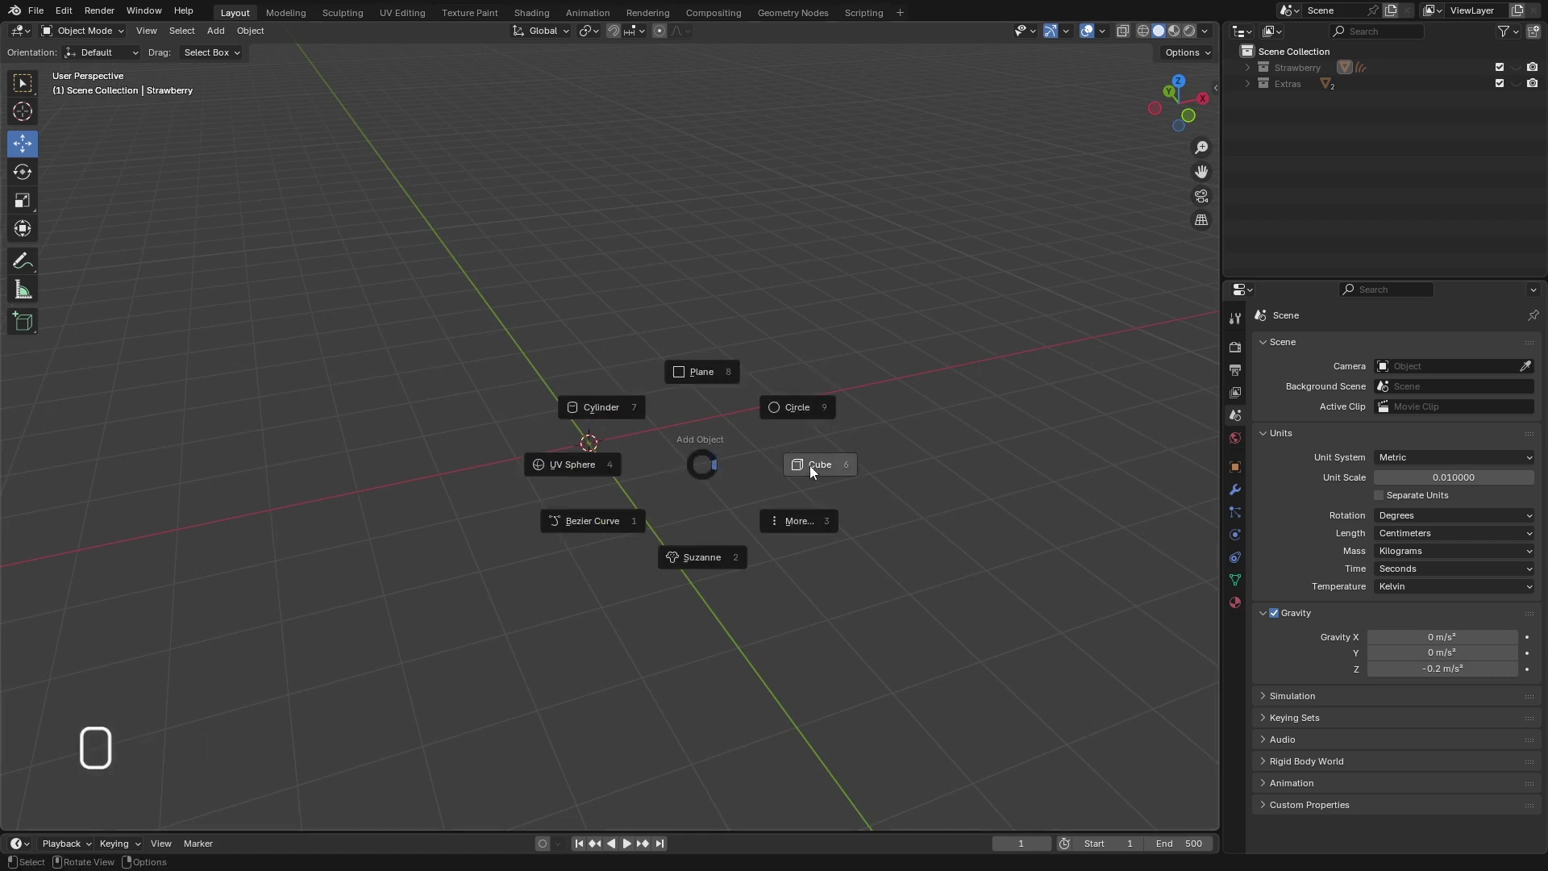
left_click(793, 408)
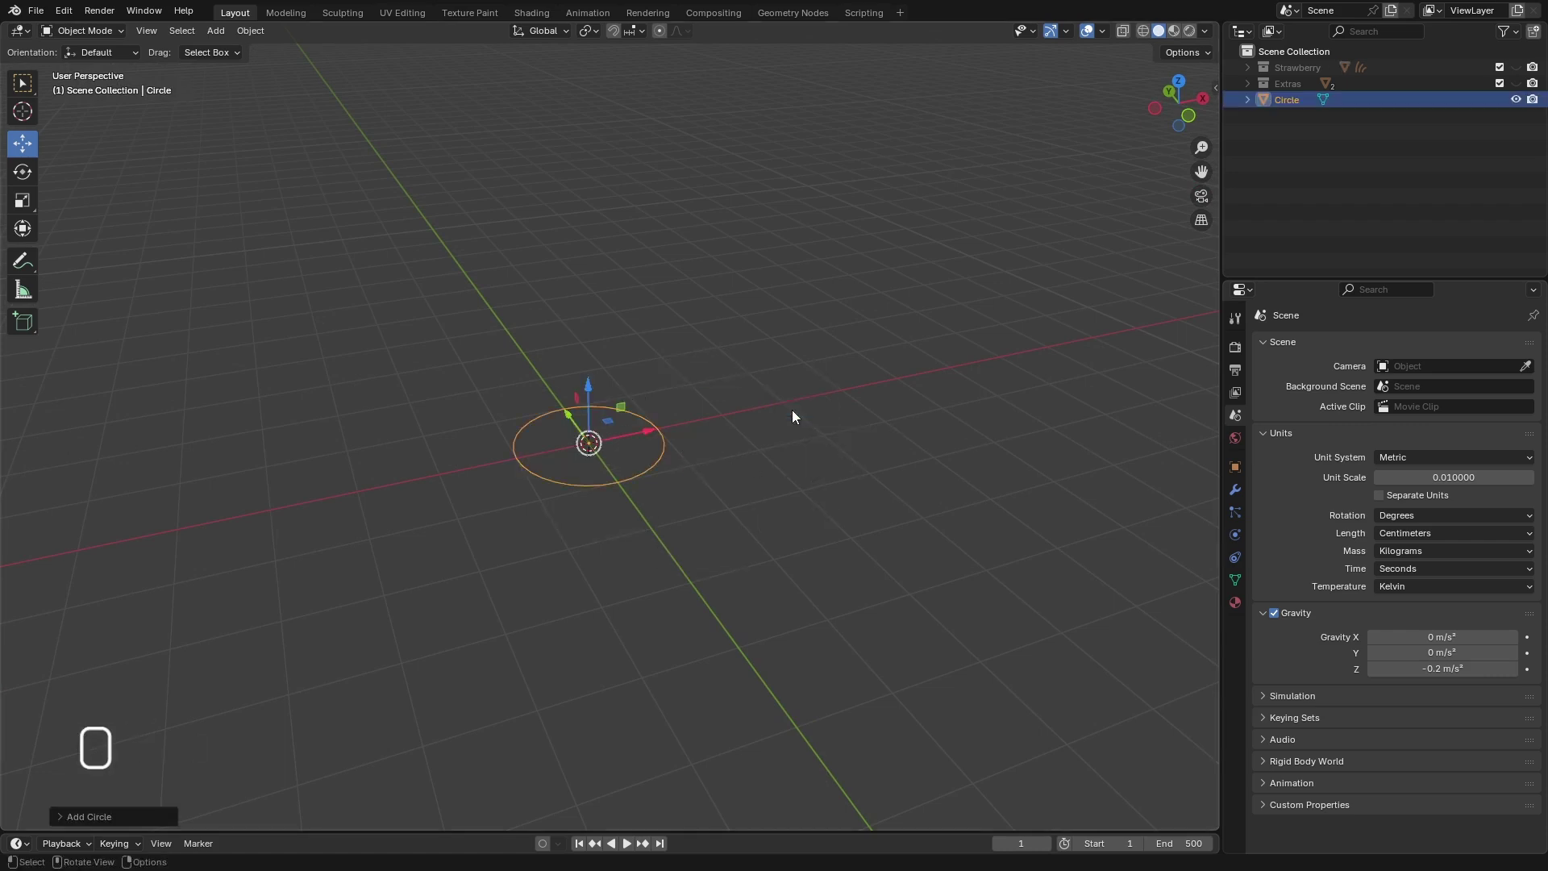
left_click(78, 809)
double_click(206, 641)
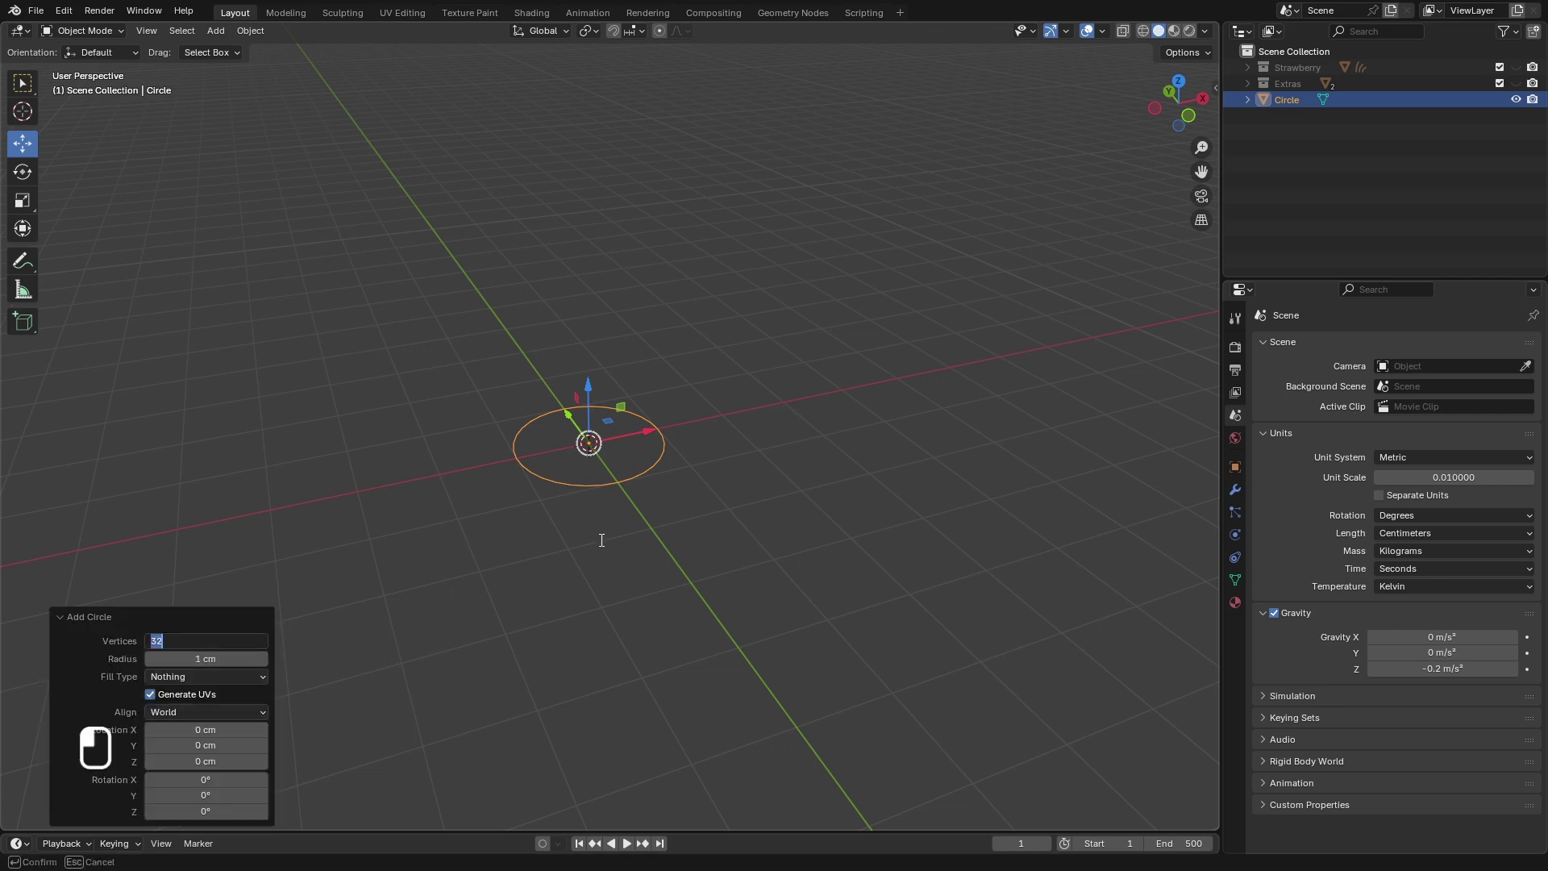
type("16")
key("Return")
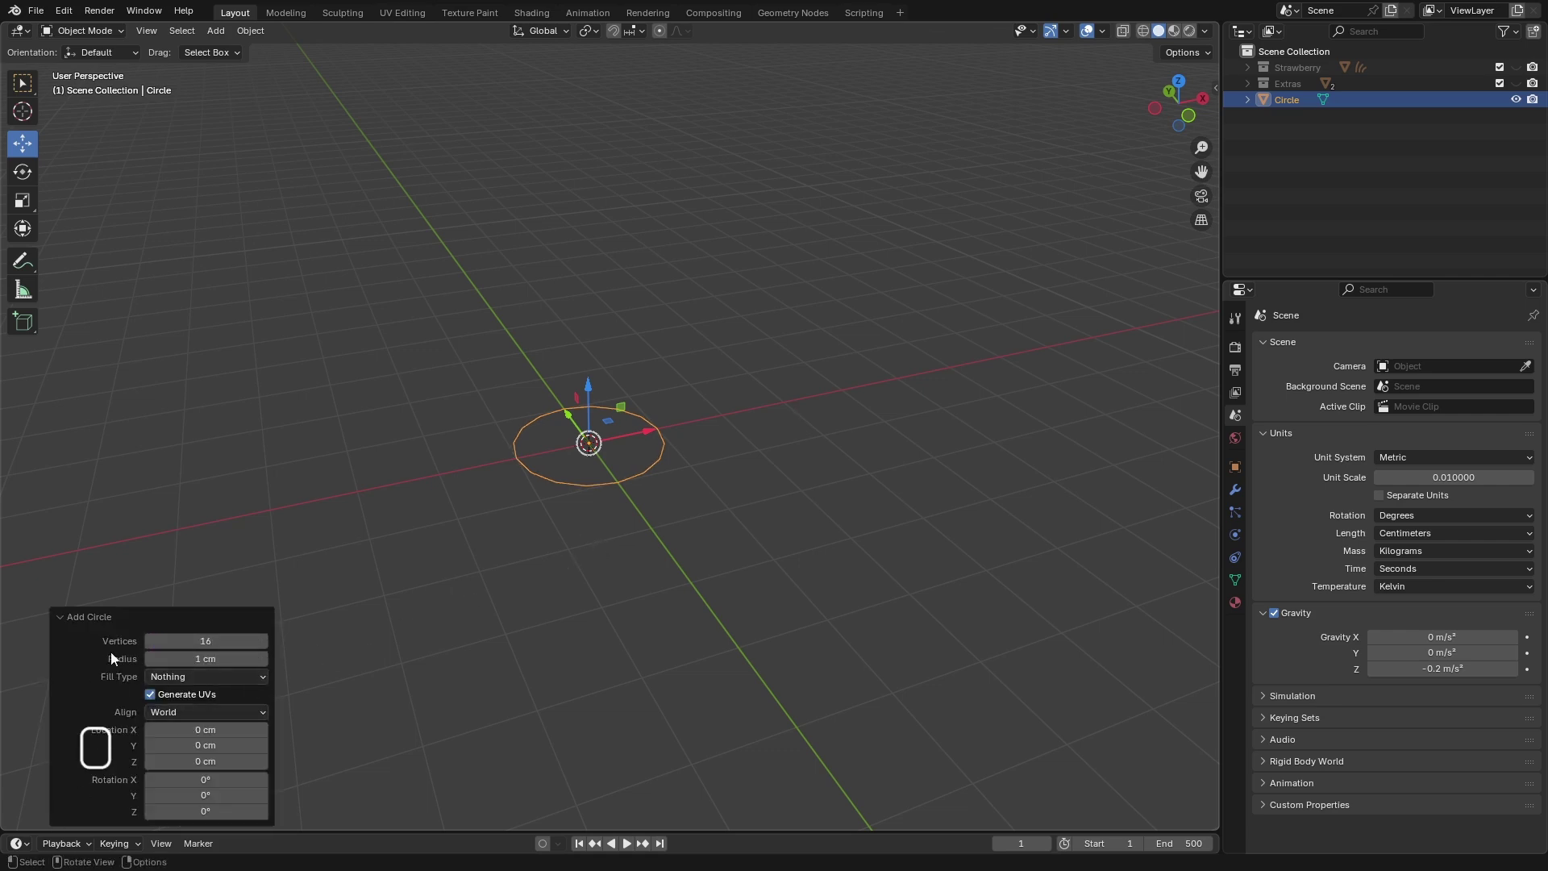
middle_click_drag(646, 560, 597, 539)
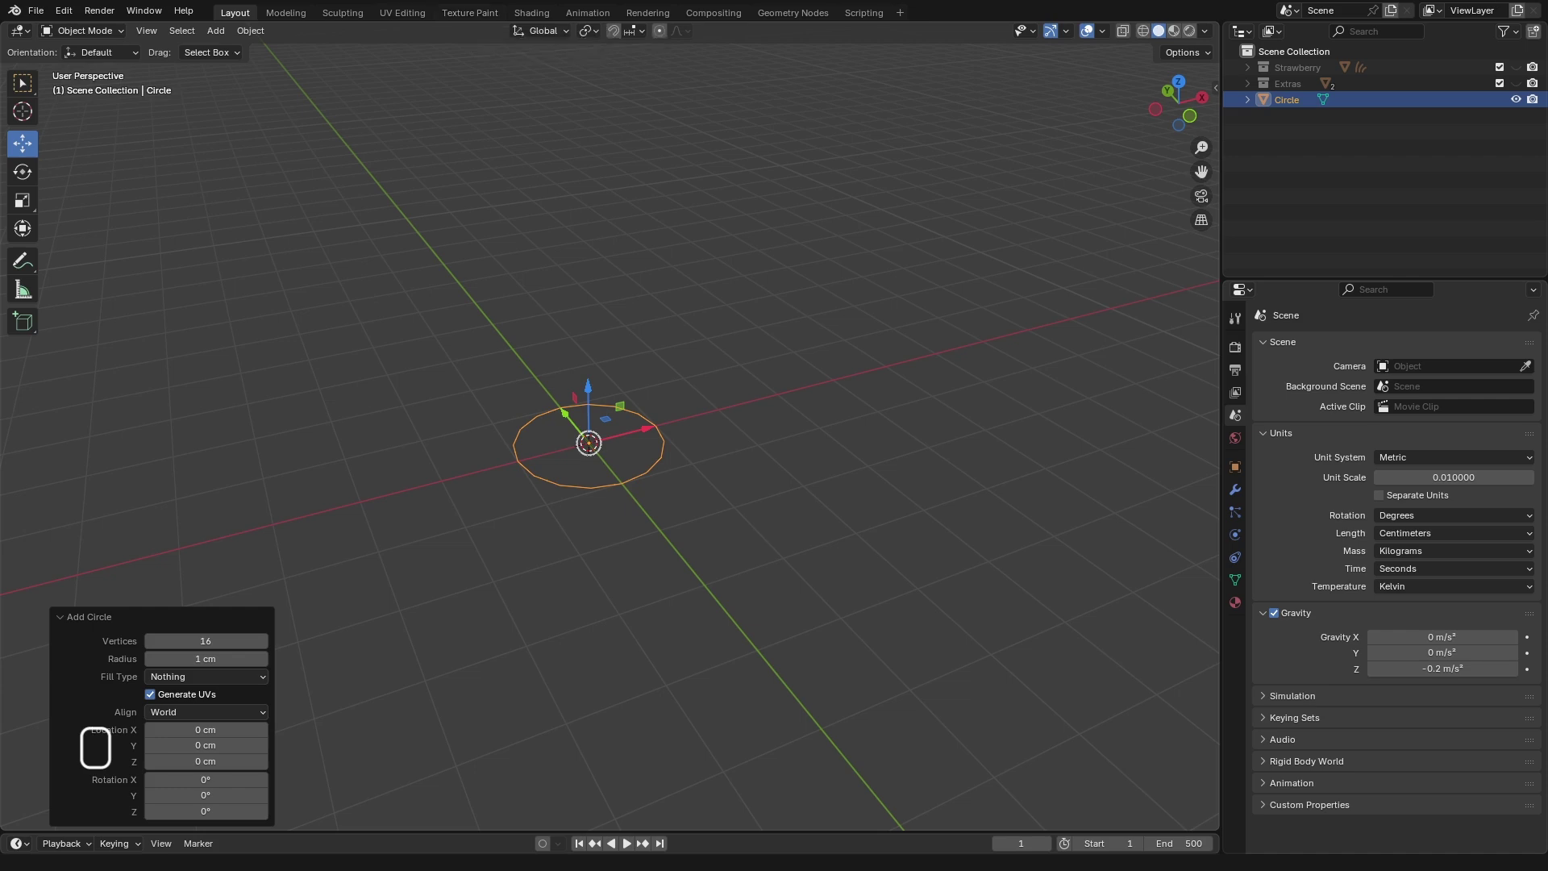
- Set the circle's radius to 8.9 cm
left_click(211, 659)
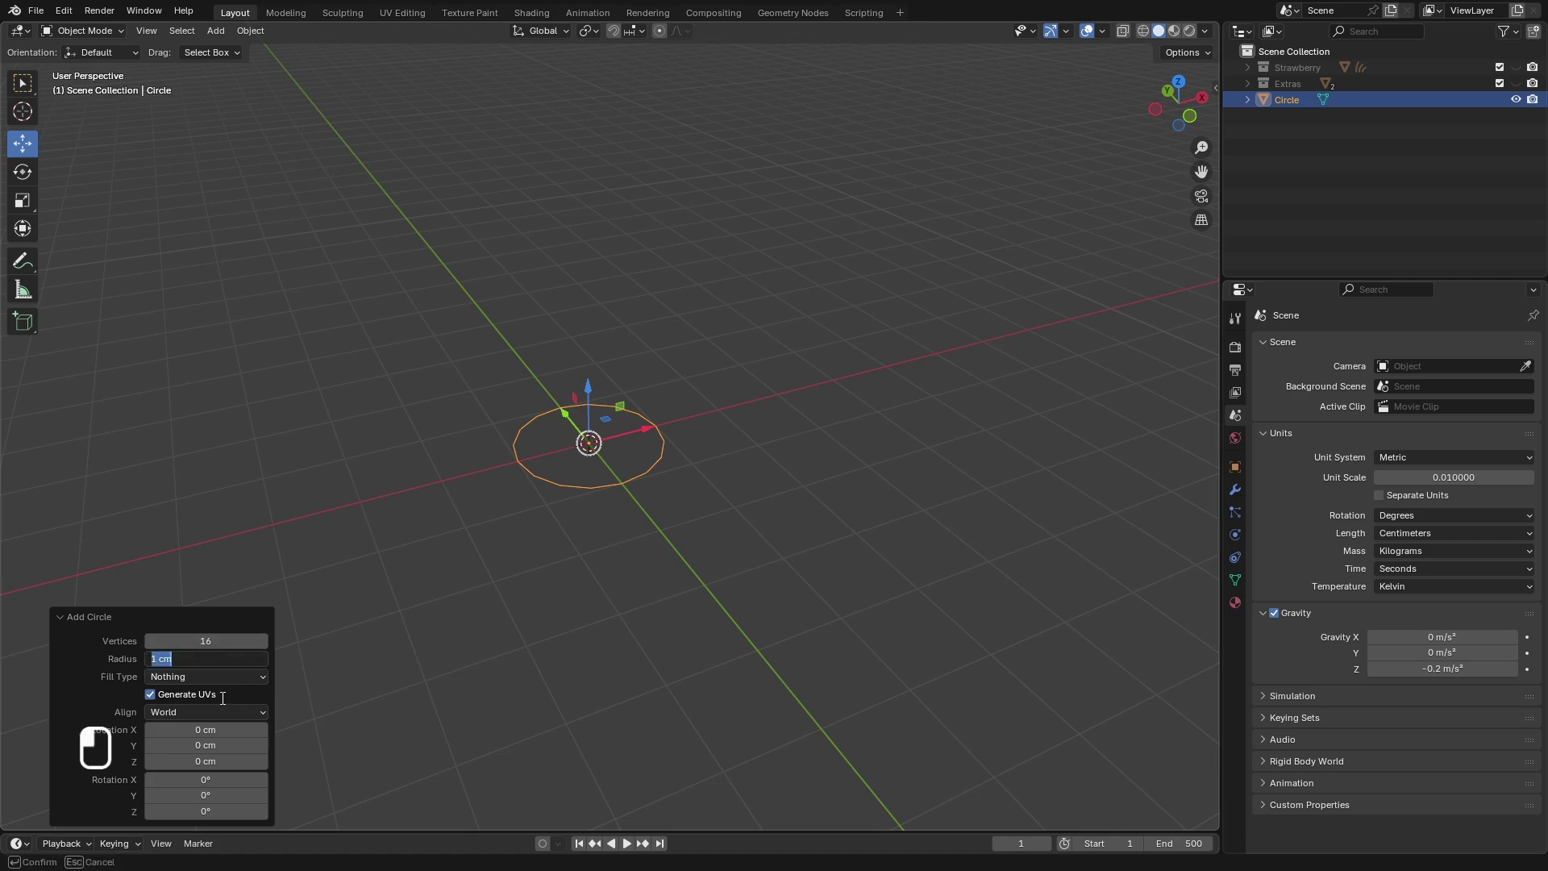
type("8.9")
key("Return")
scroll(531, 521, "down", 7)
scroll(516, 574, "up", 2)
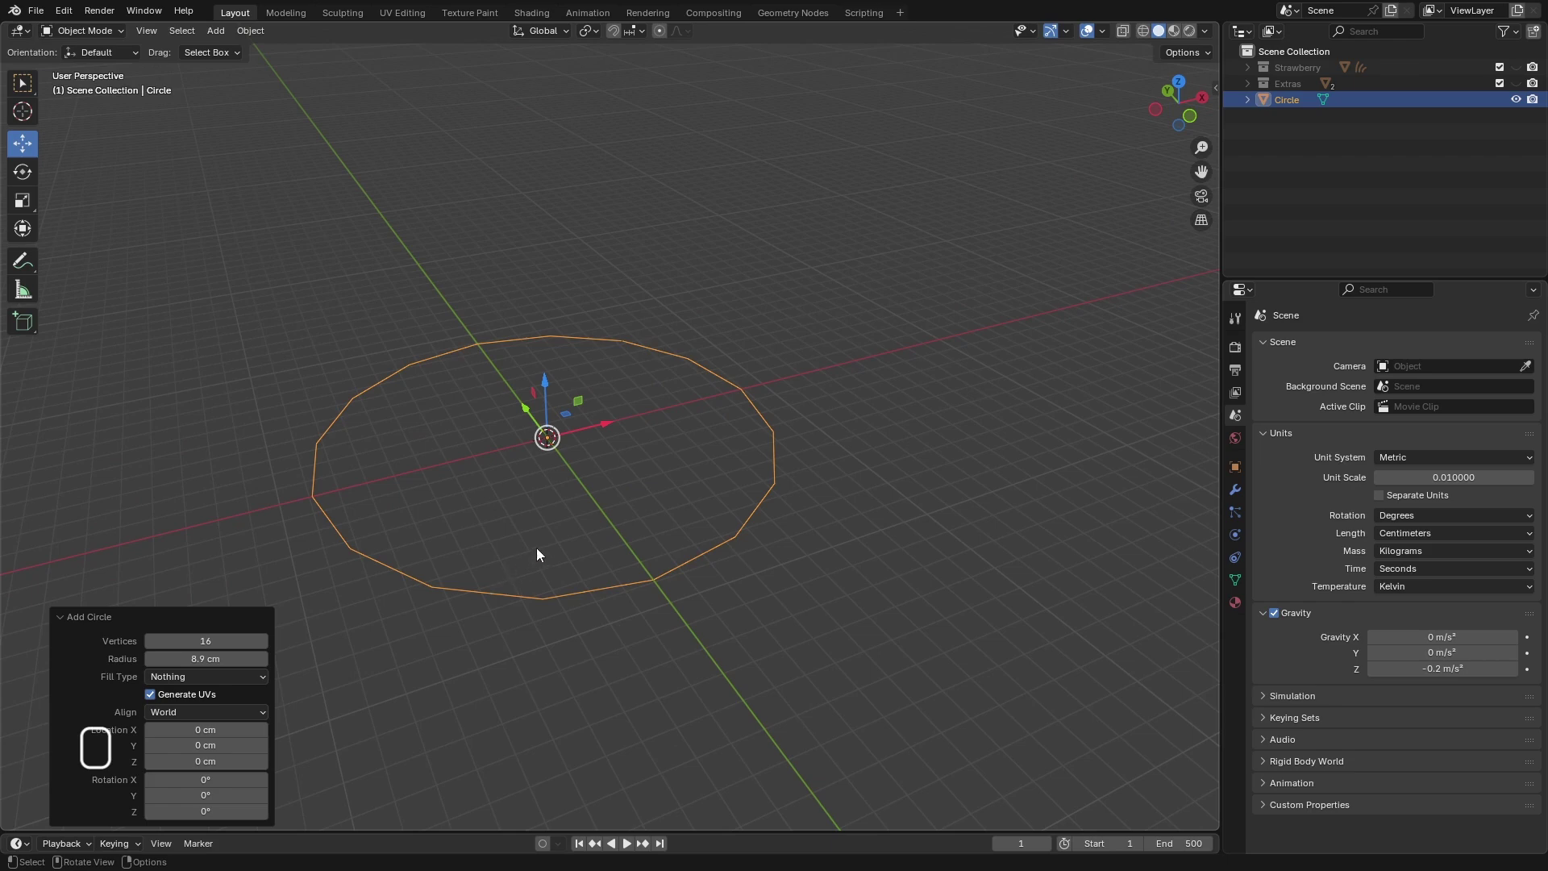
- Set the circle's radius to 4.5 cm
left_click(179, 659)
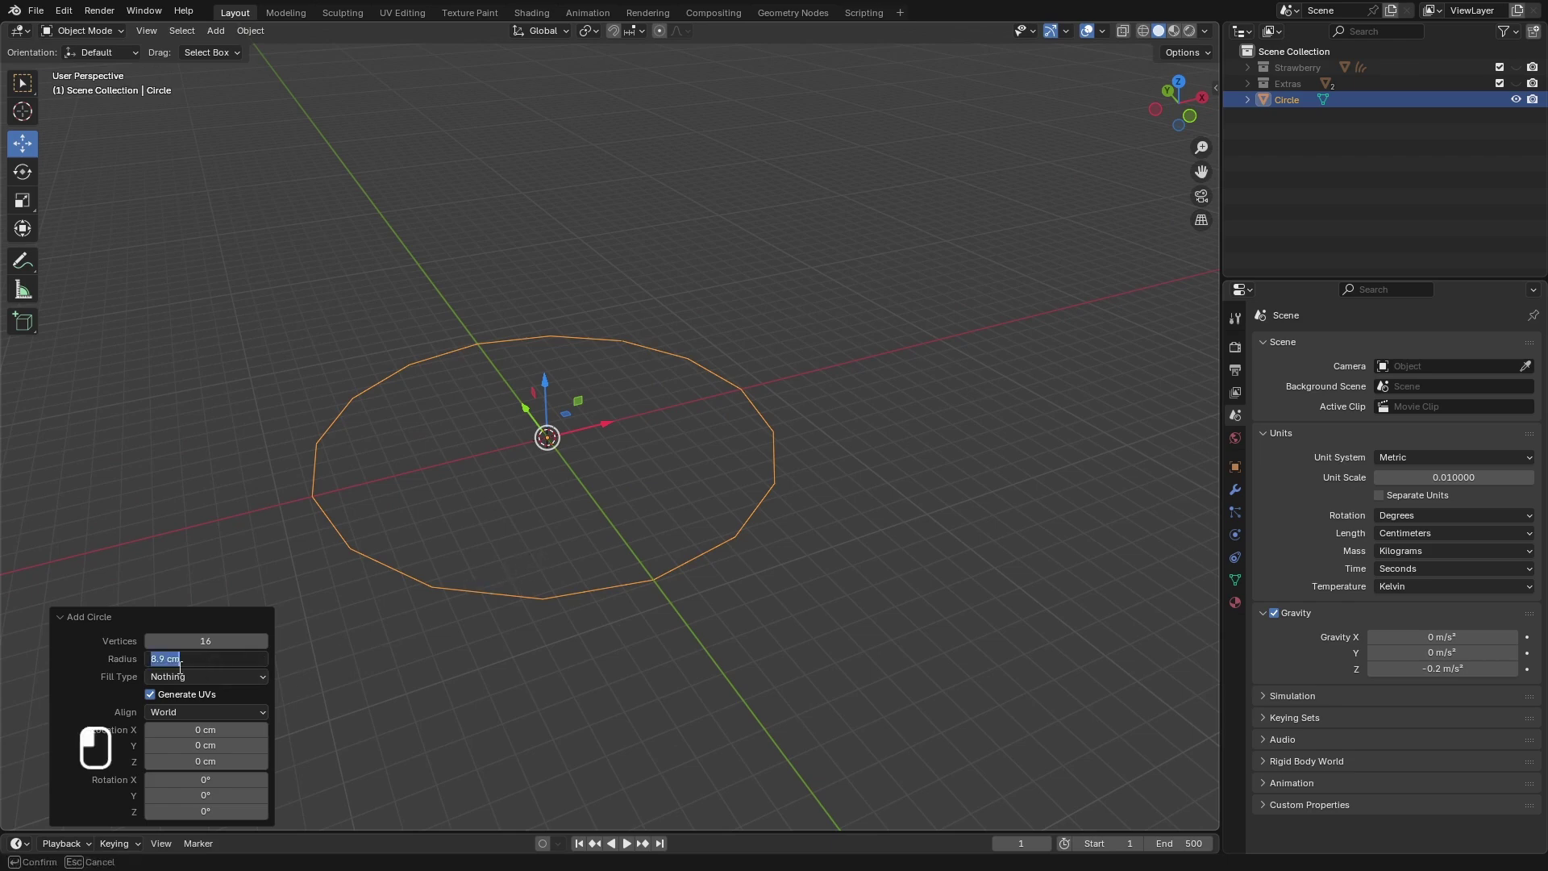
type("4.5")
key("Return")
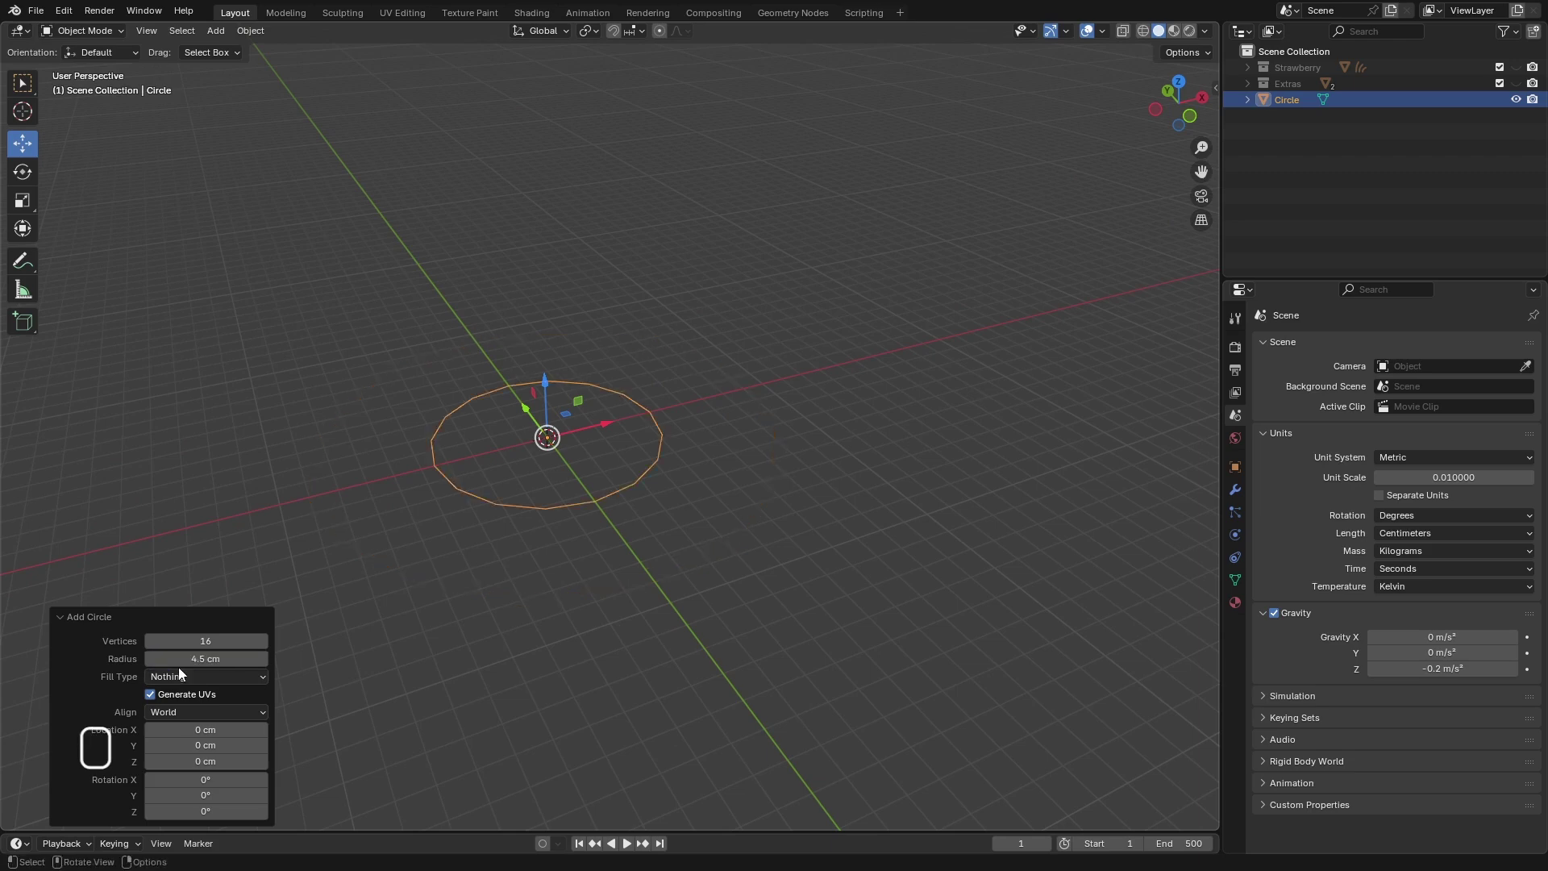
mouse_move(658, 544)
middle_mouse_down()
mouse_move(679, 454)
mouse_move(651, 549)
middle_mouse_up()
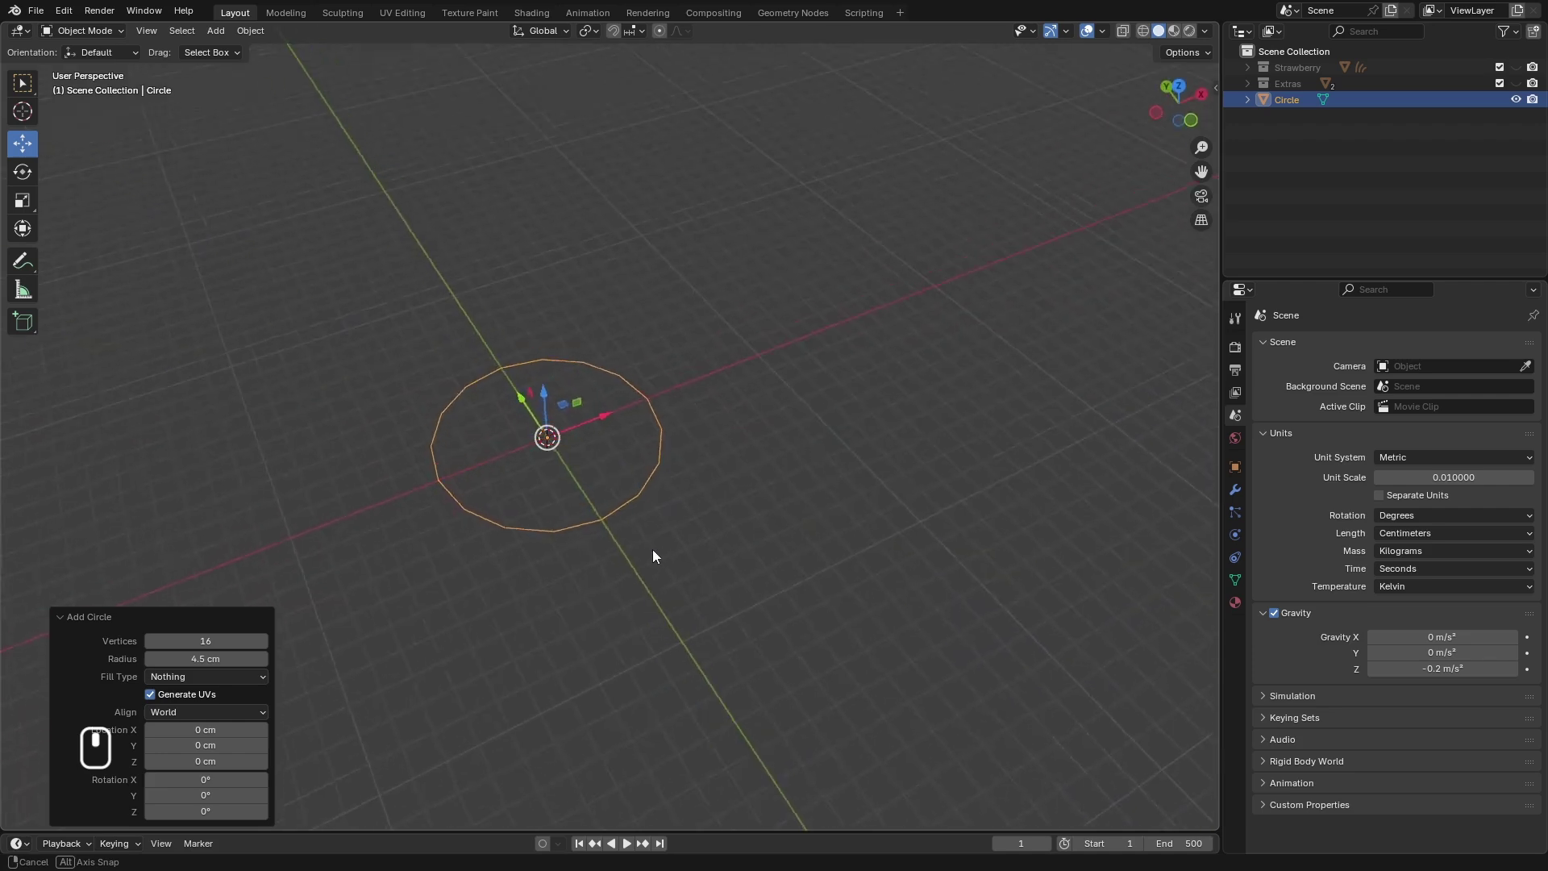
middle_click_drag(699, 482, 740, 519)
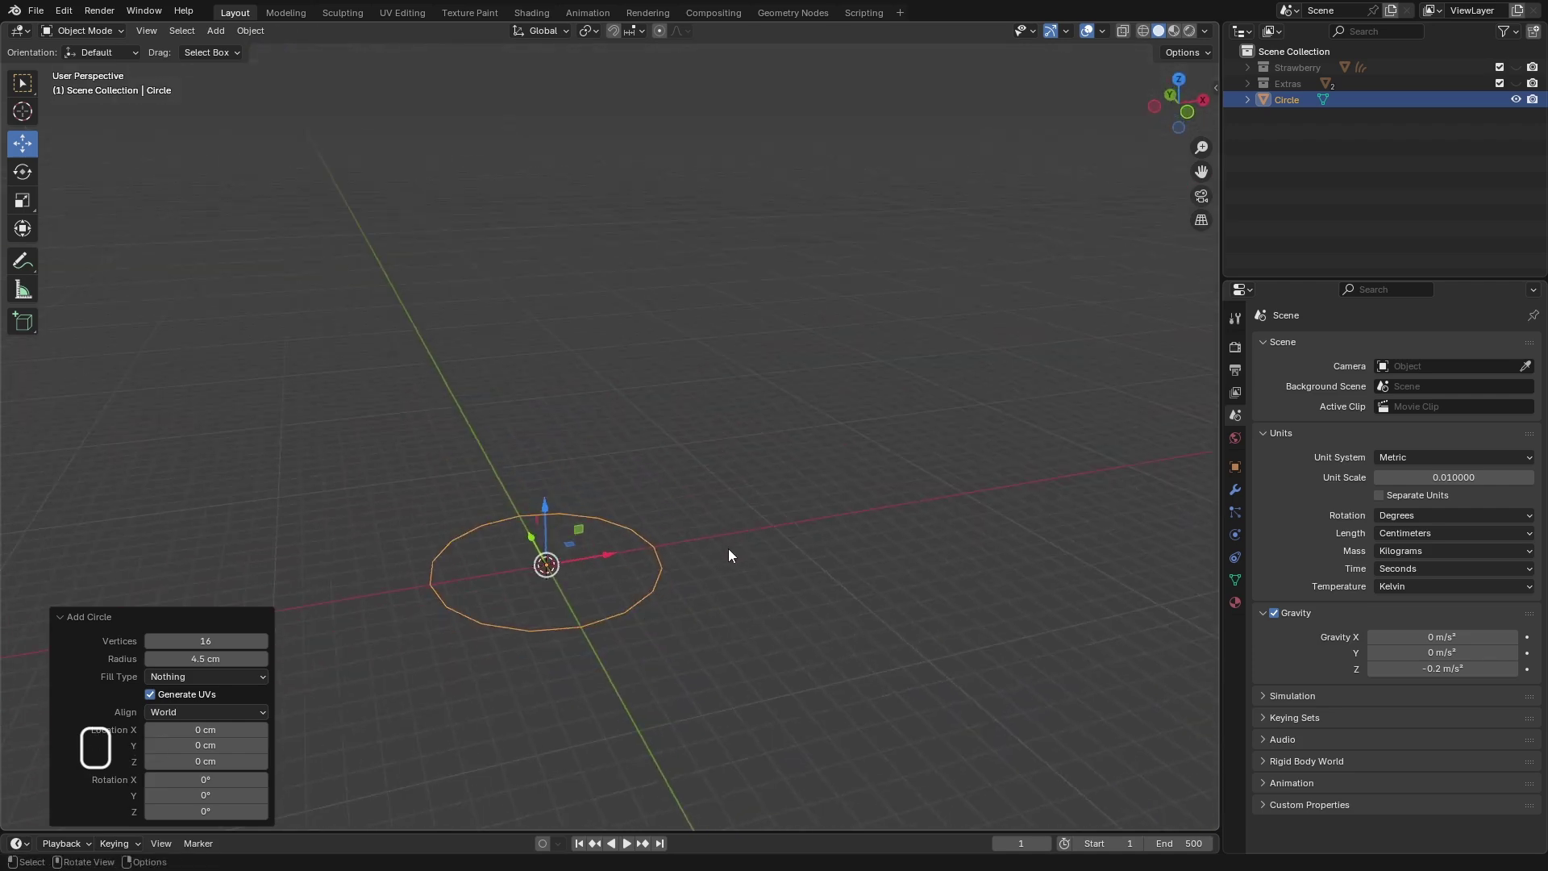
- View the circle from the front and turn on snapping with Grid as the snap target
key("KP_1")
middle_click_drag(693, 582, 684, 668, "shift")
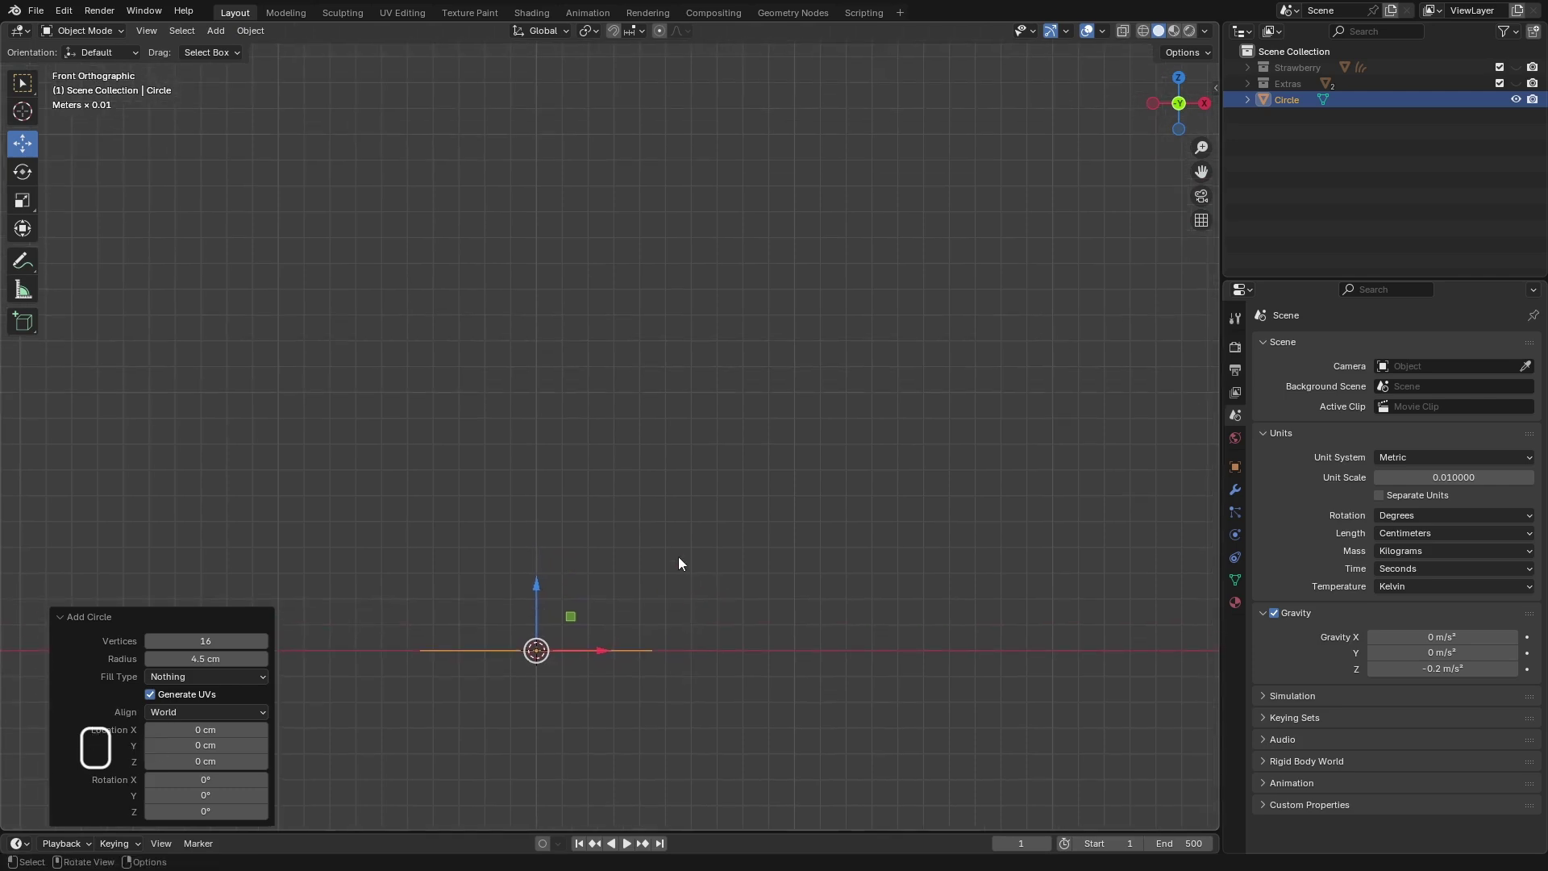
middle_click_drag(679, 558, 731, 547, "shift")
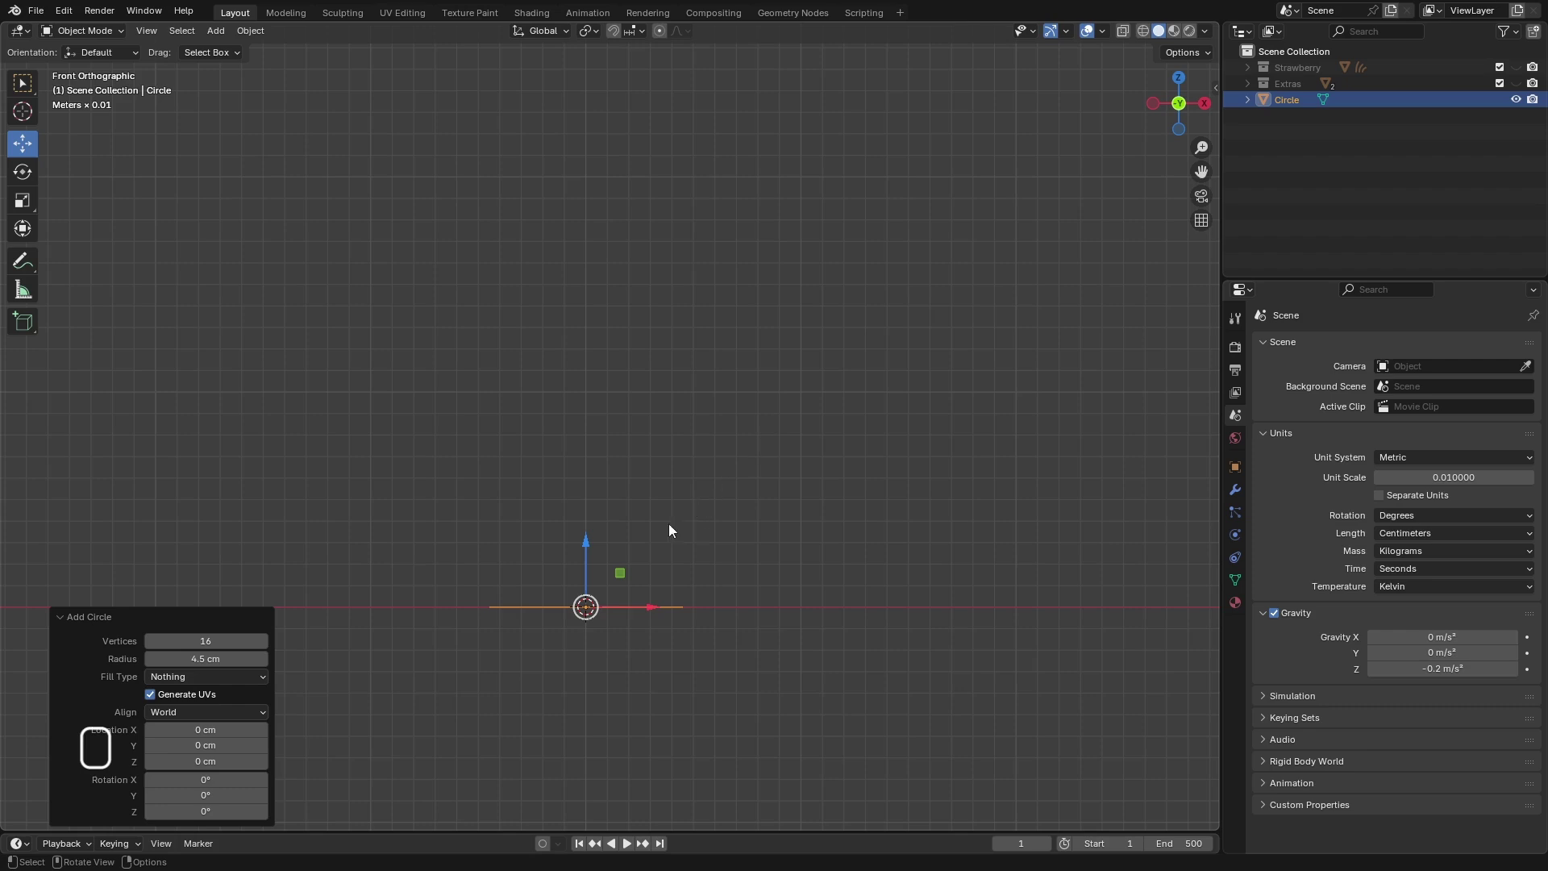
left_click(645, 31)
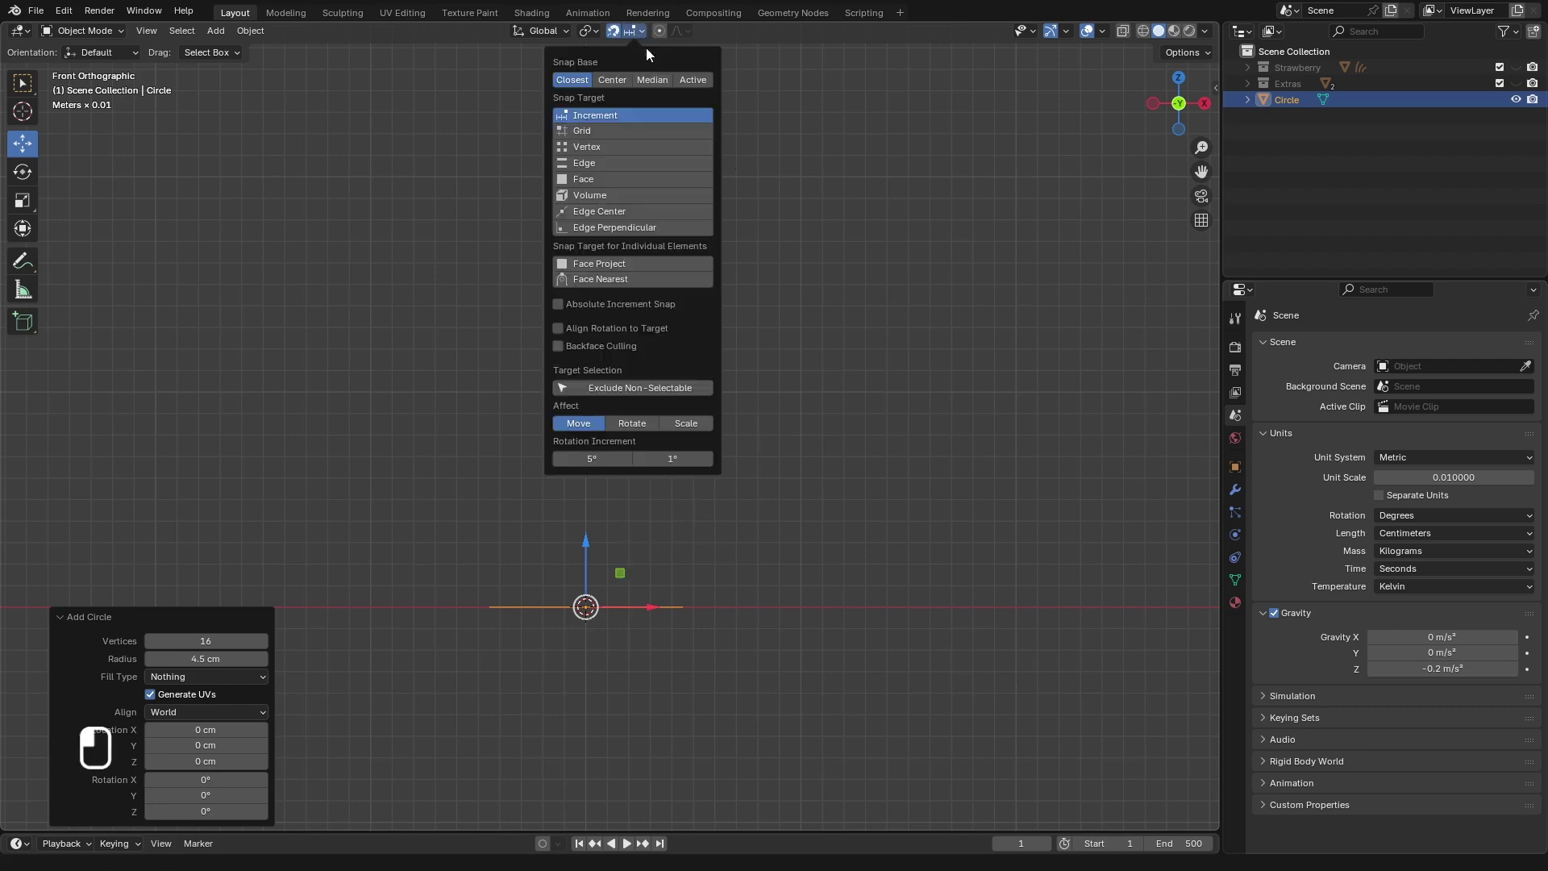
left_click(607, 131)
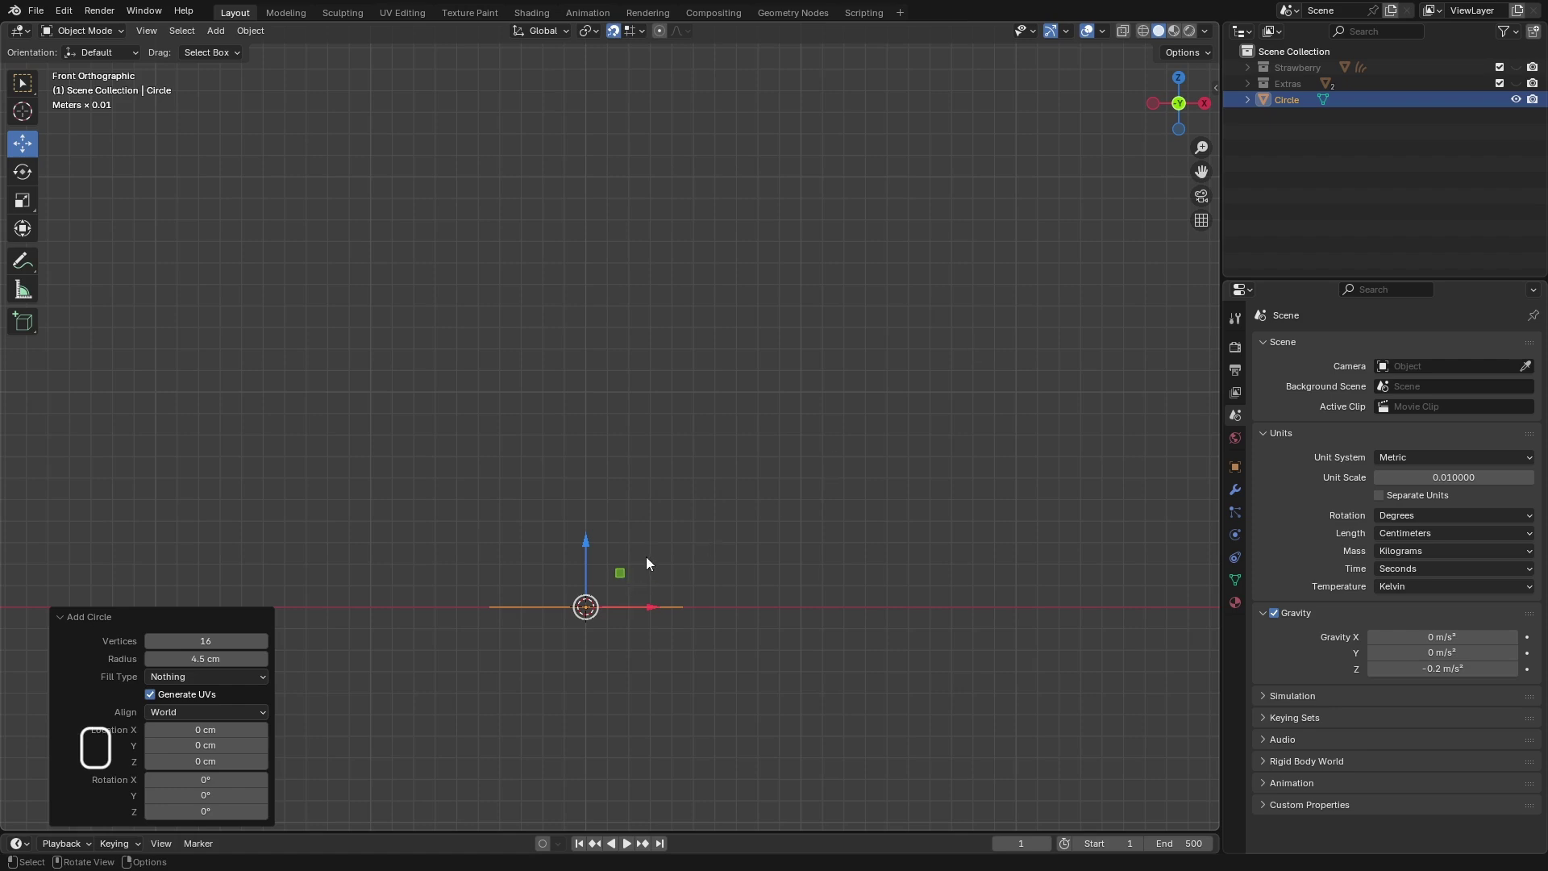
- Duplicate the circle along the Z axis and raise the copy 15 cm
key("shift+d")
key("z")
key("Return")
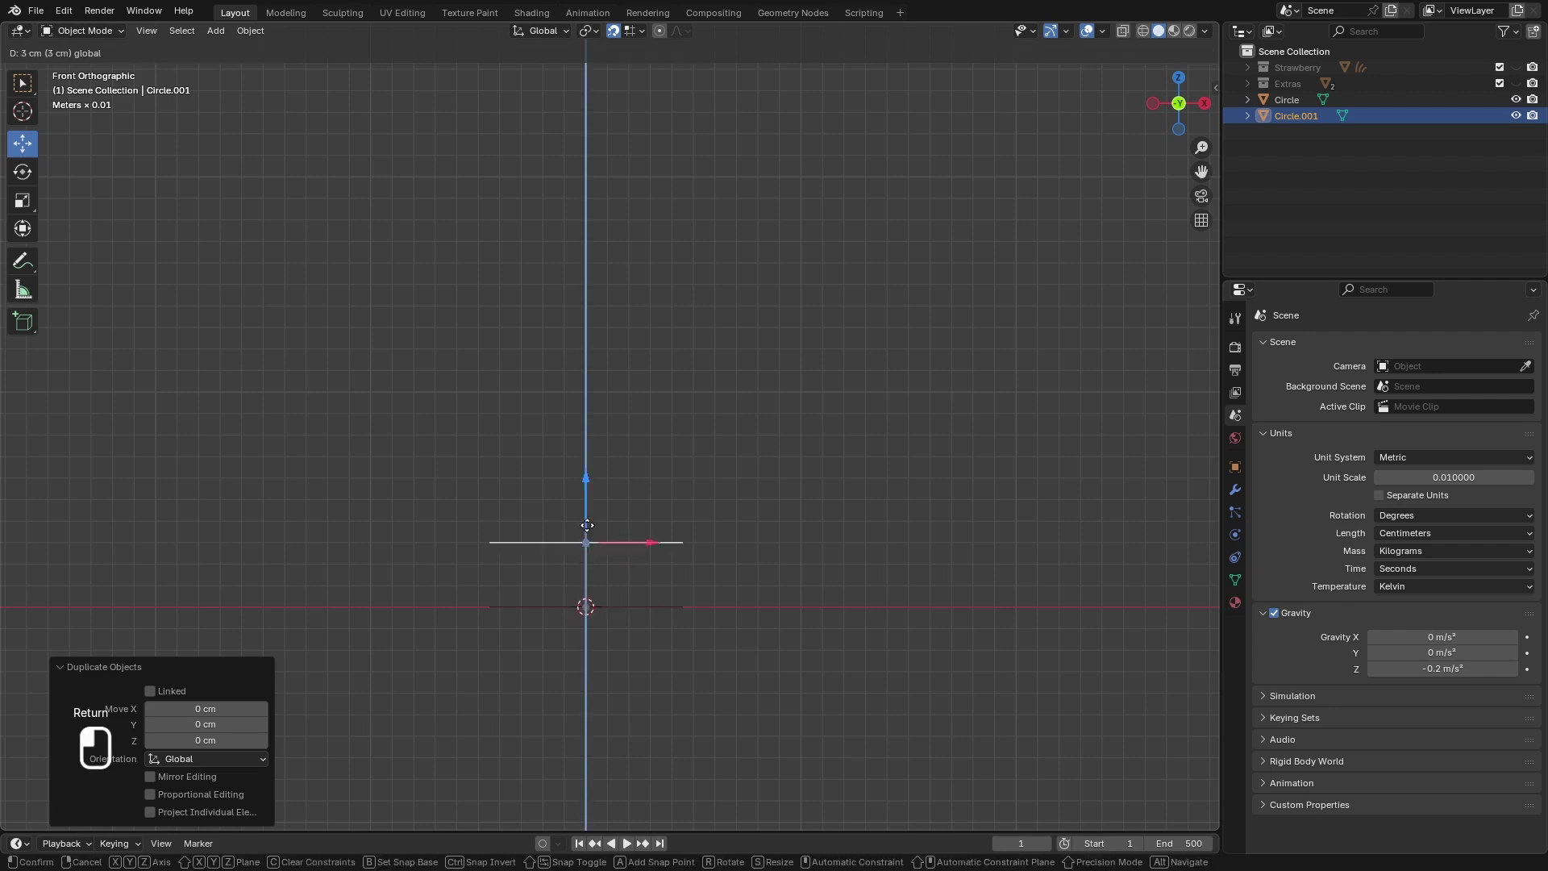
left_click_drag(587, 525, 587, 266)
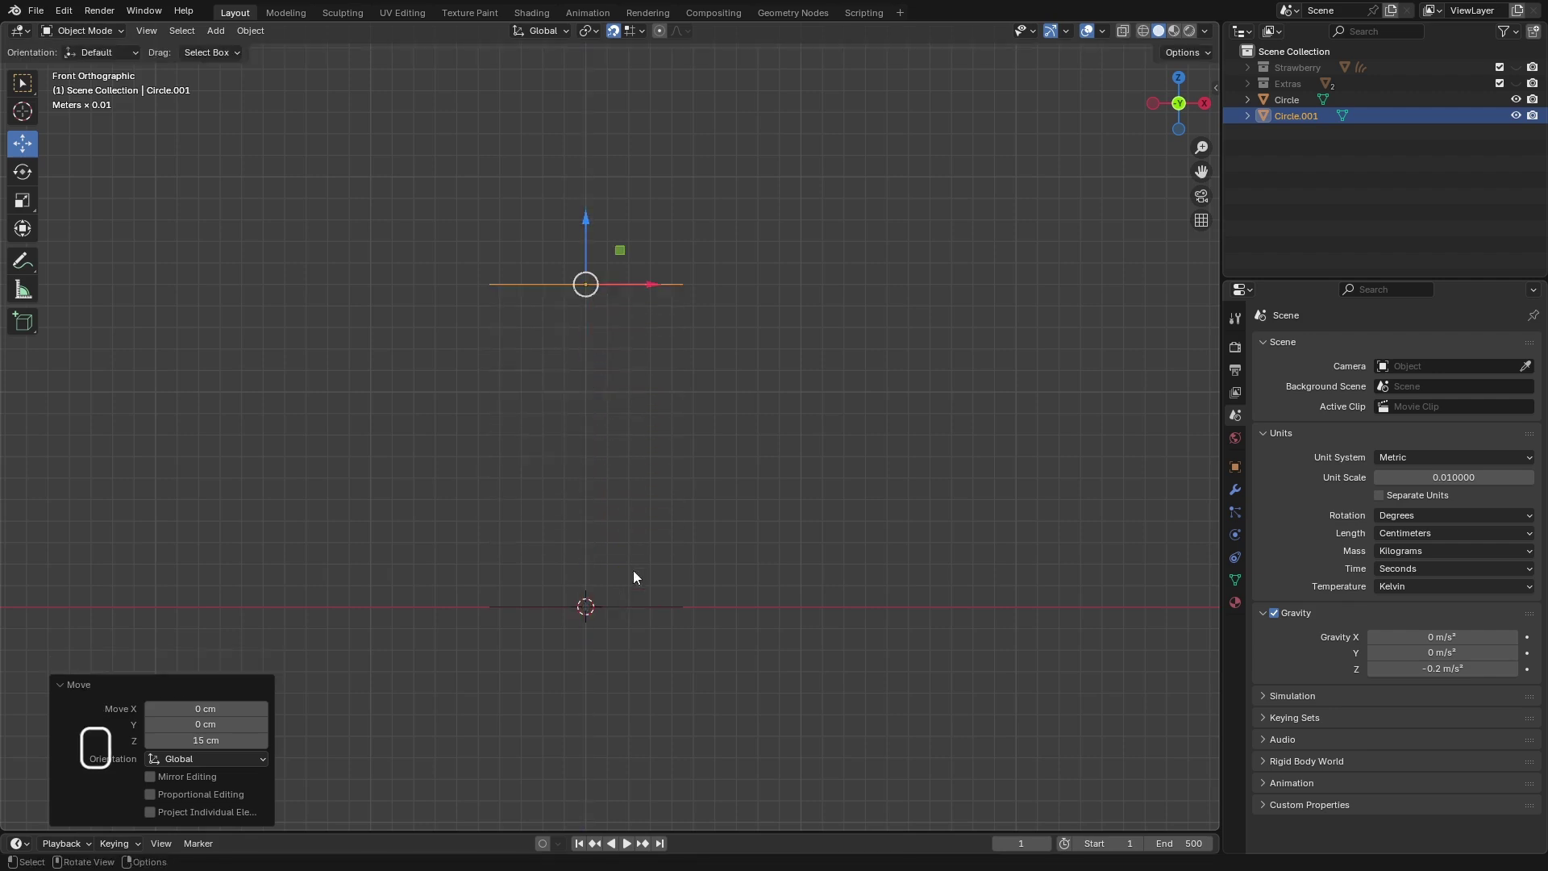
- Turn off snapping and add another circle with a 2.5 cm radius at the world origin
middle_click_drag(634, 577, 730, 490)
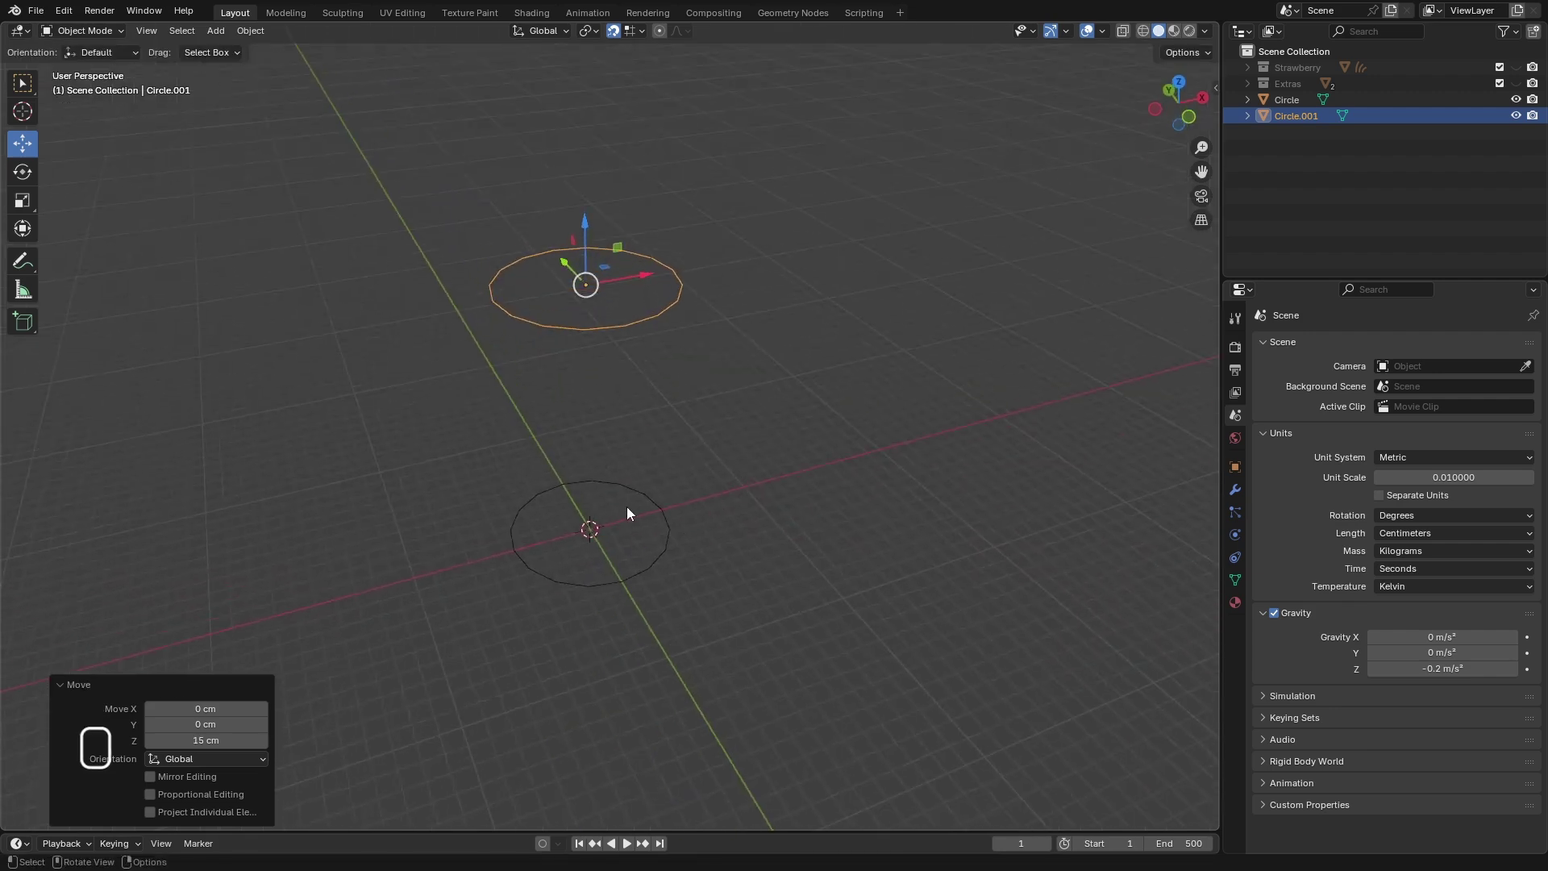
key("shift+Tab")
key("shift+a")
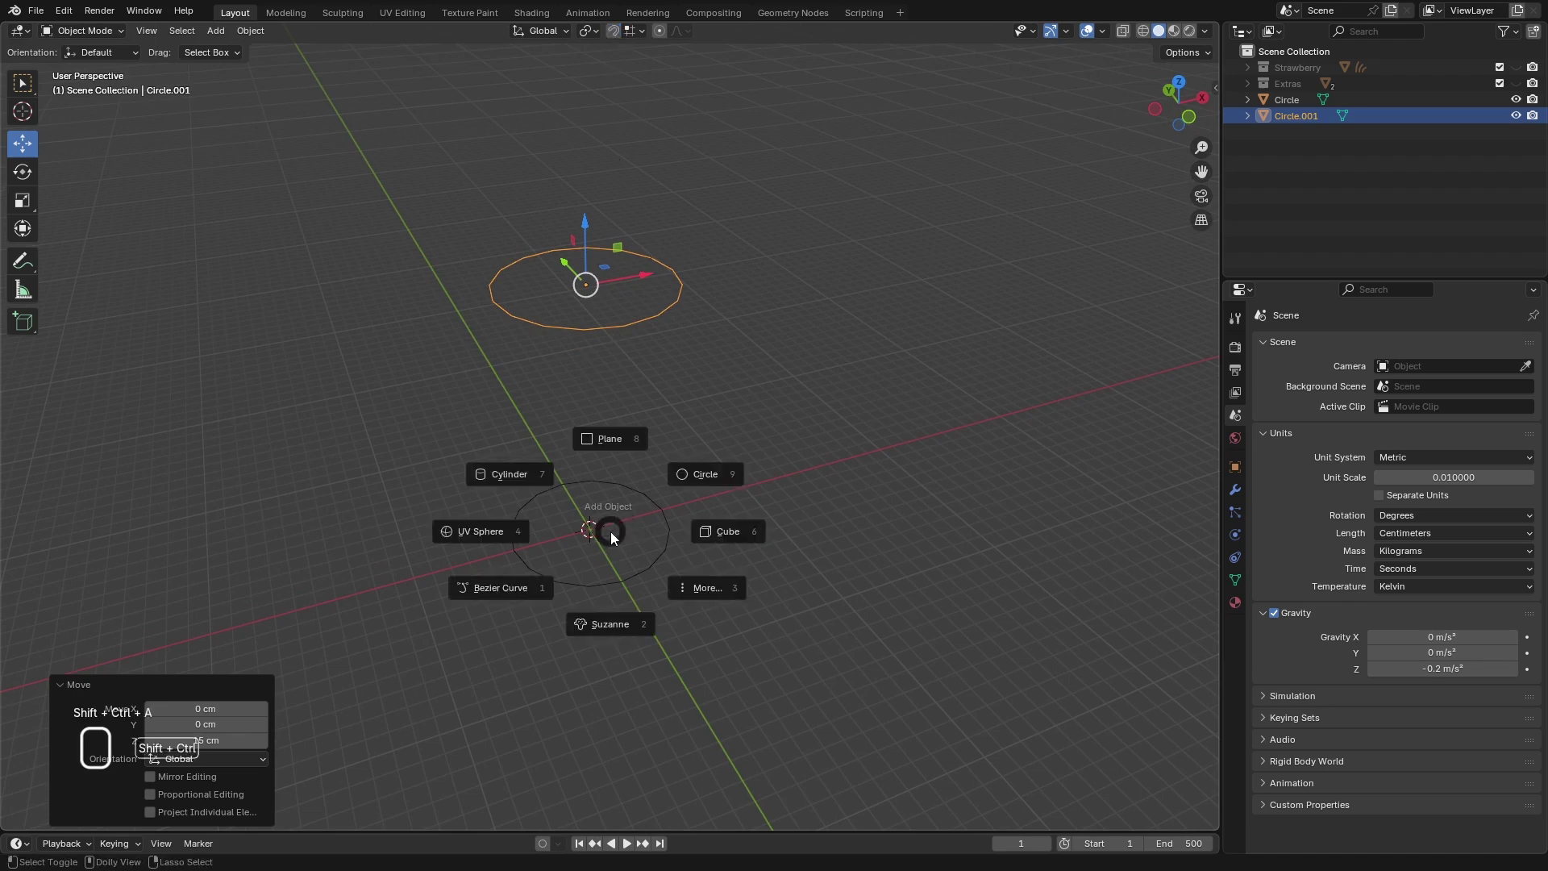
left_click(697, 474)
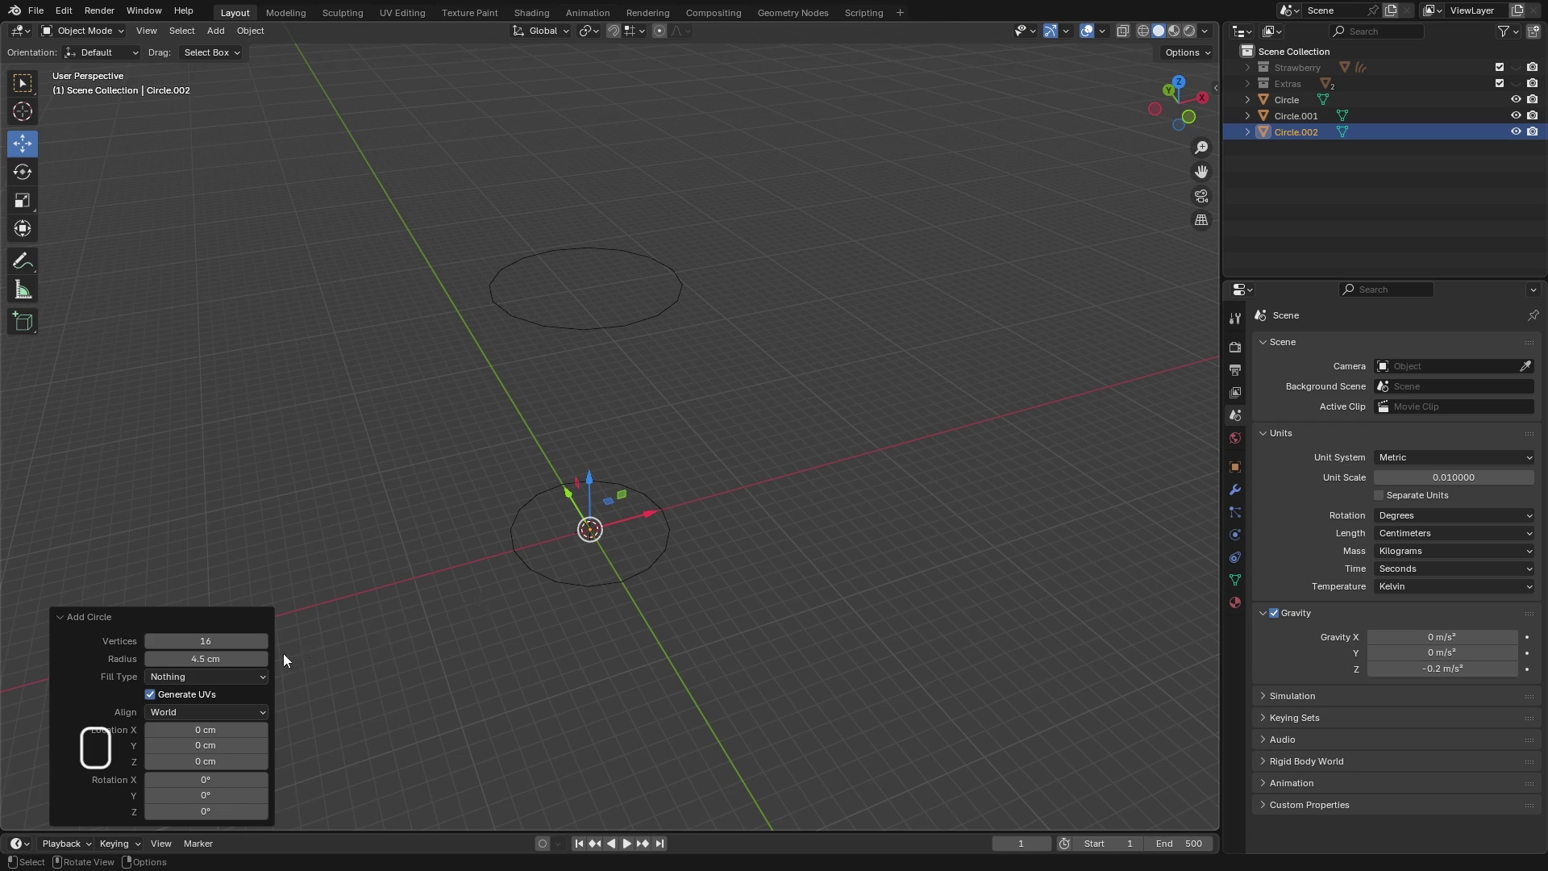
left_click(212, 660)
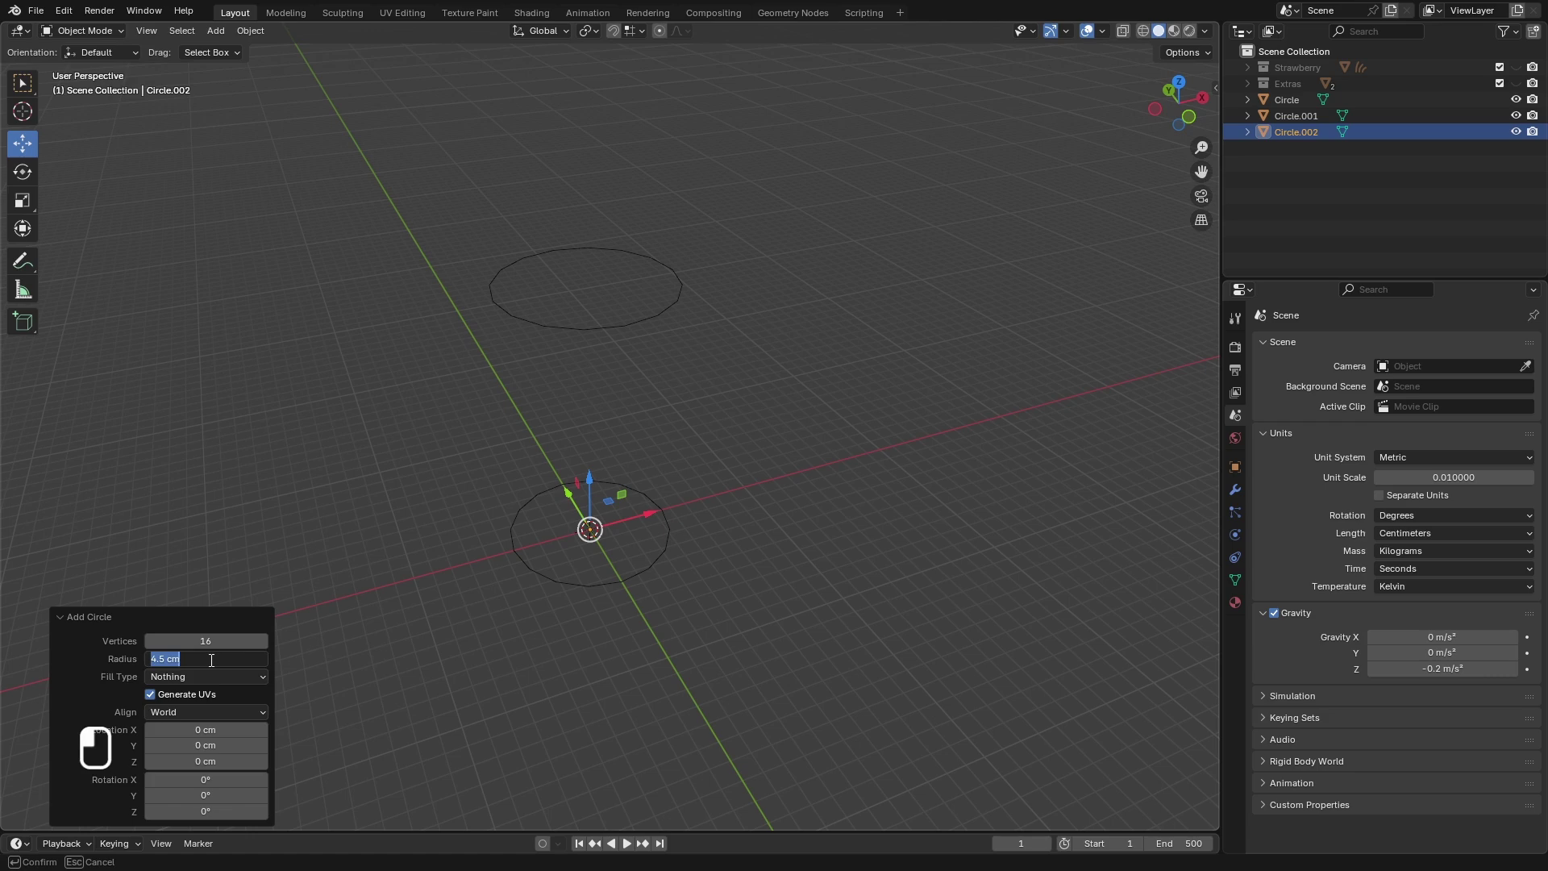
type("2.5")
key("Return")
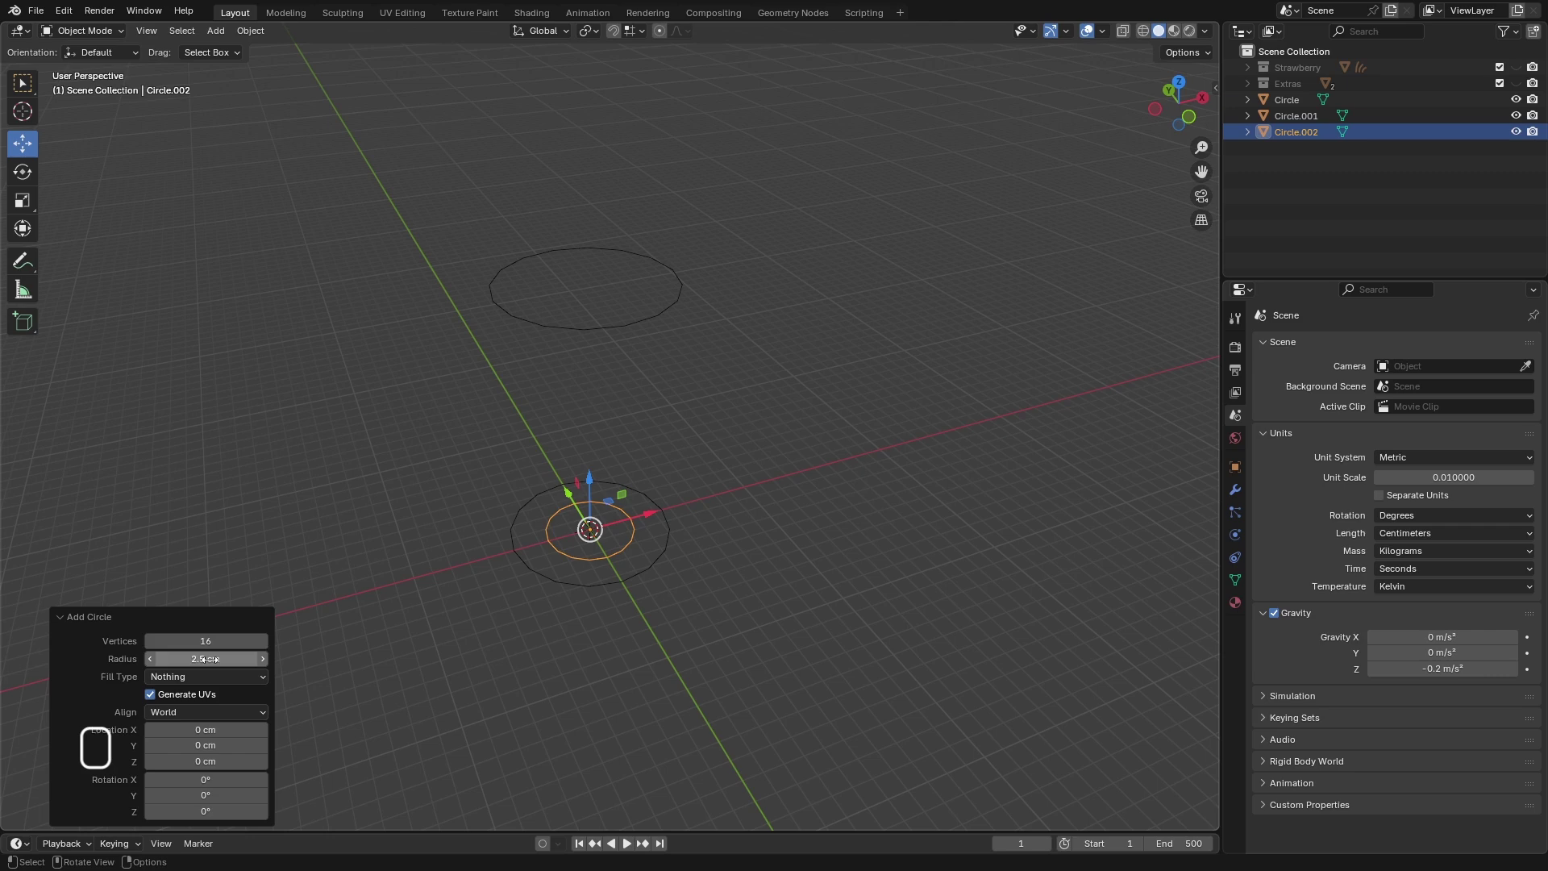
left_click(60, 617)
- View the small circle from the front with room above it and turn snapping on
middle_click_drag(704, 598, 710, 562)
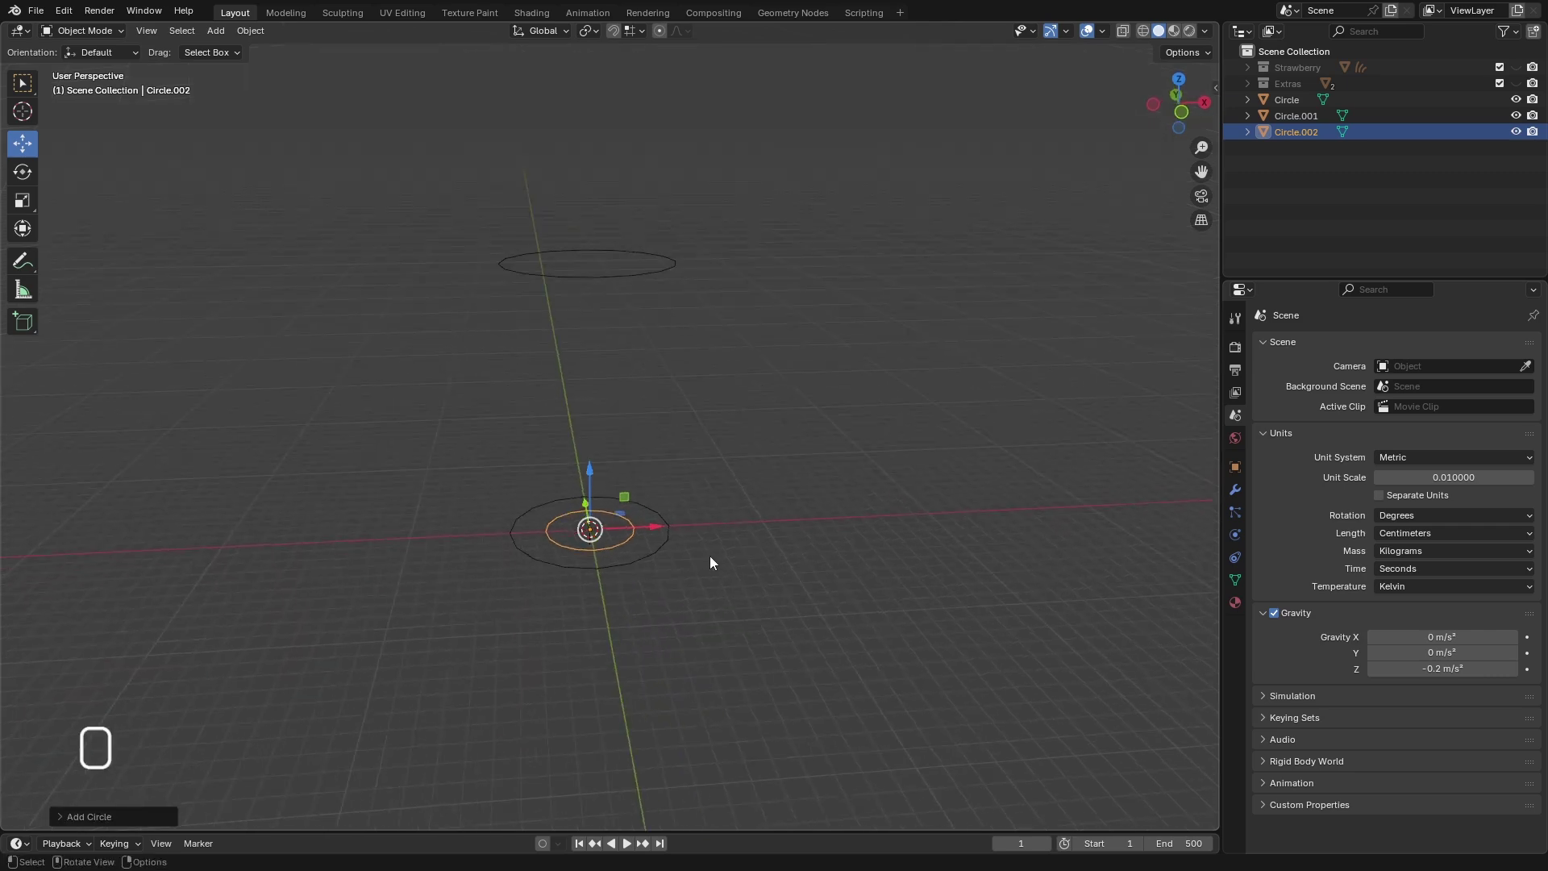
key("KP_1")
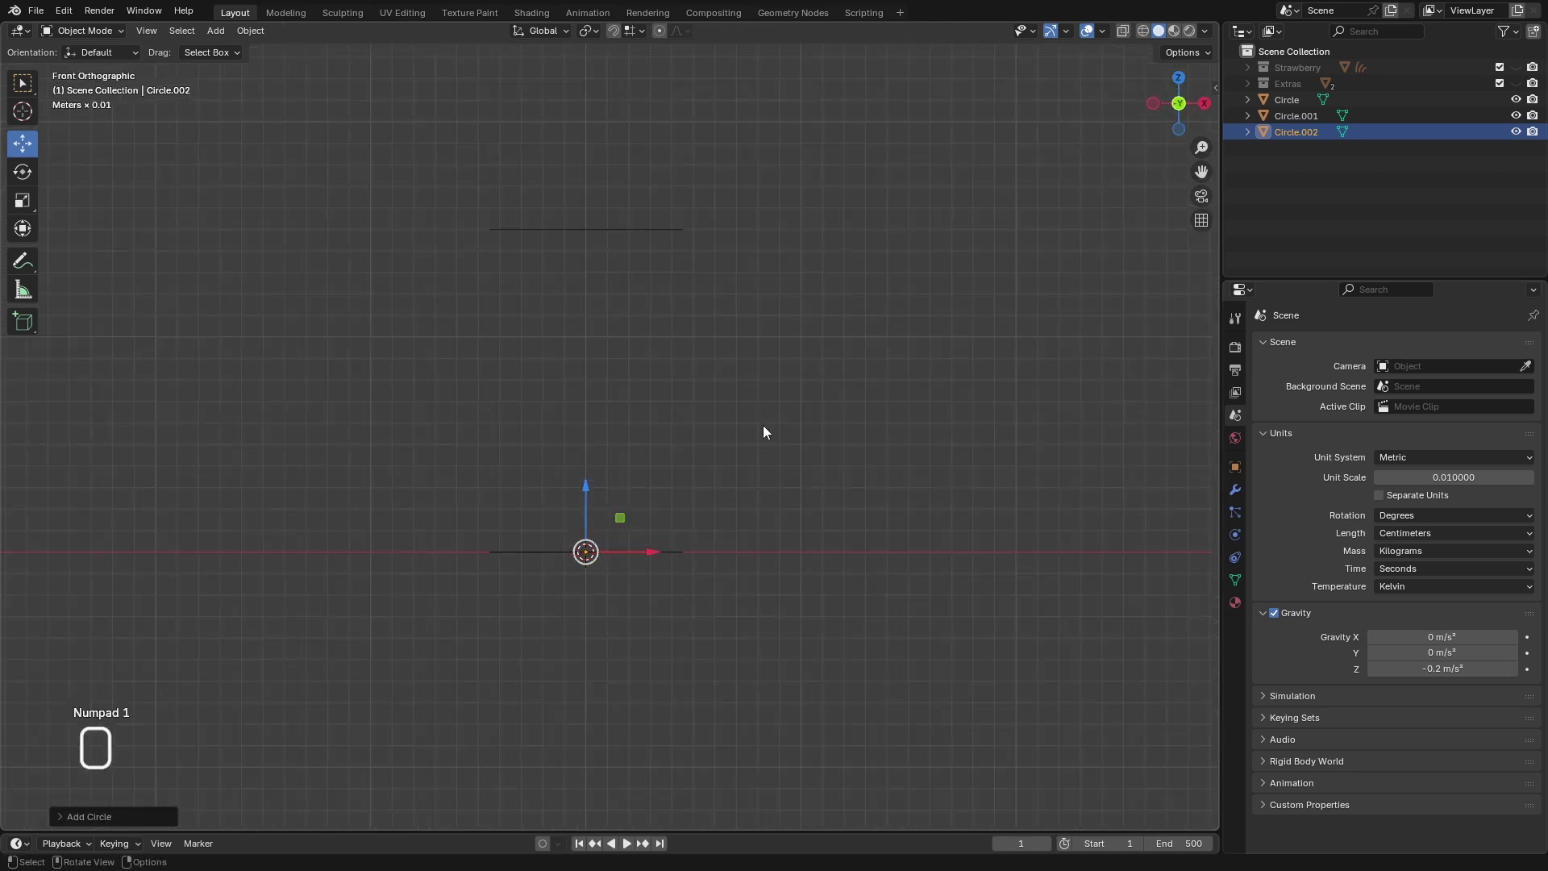
middle_click_drag(763, 424, 733, 558, "shift")
left_click(615, 31)
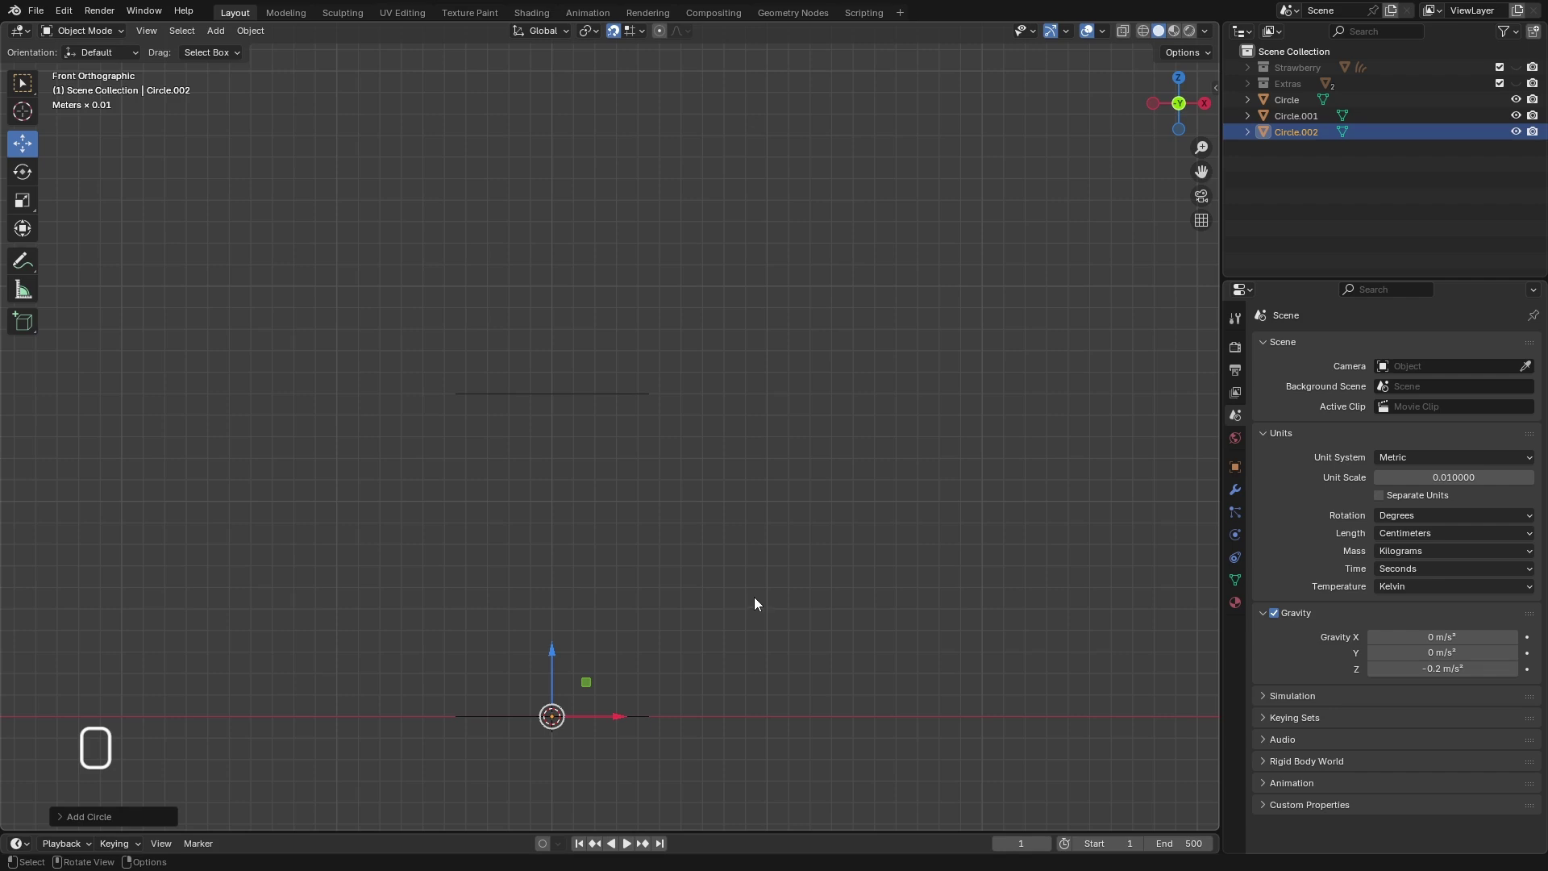
- Annotate the front view with two stacked grid squares and a vertical stroke above them to explain the heights
mouse_move(766, 501)
left_mouse_down()
mouse_move(767, 685)
mouse_move(553, 714)
mouse_move(582, 504)
mouse_move(774, 502)
mouse_move(613, 277)
mouse_move(535, 524)
left_mouse_up()
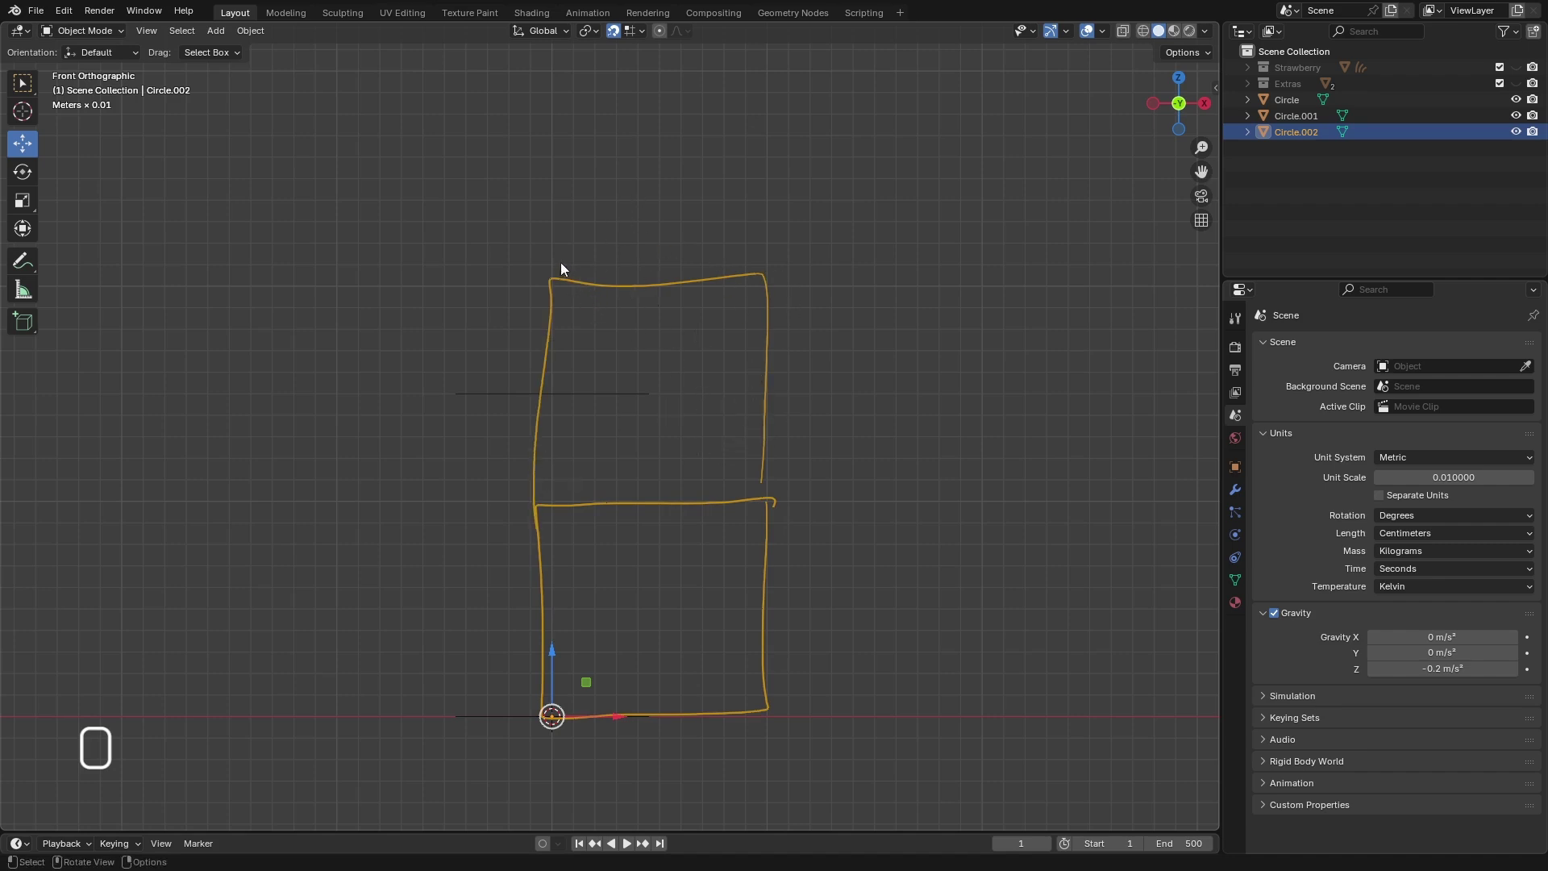
left_click_drag(553, 277, 553, 196)
- Raise the small circle about 22 cm along Z and lower the upper large circle to a height of 14 cm
left_click_drag(553, 660, 563, 237)
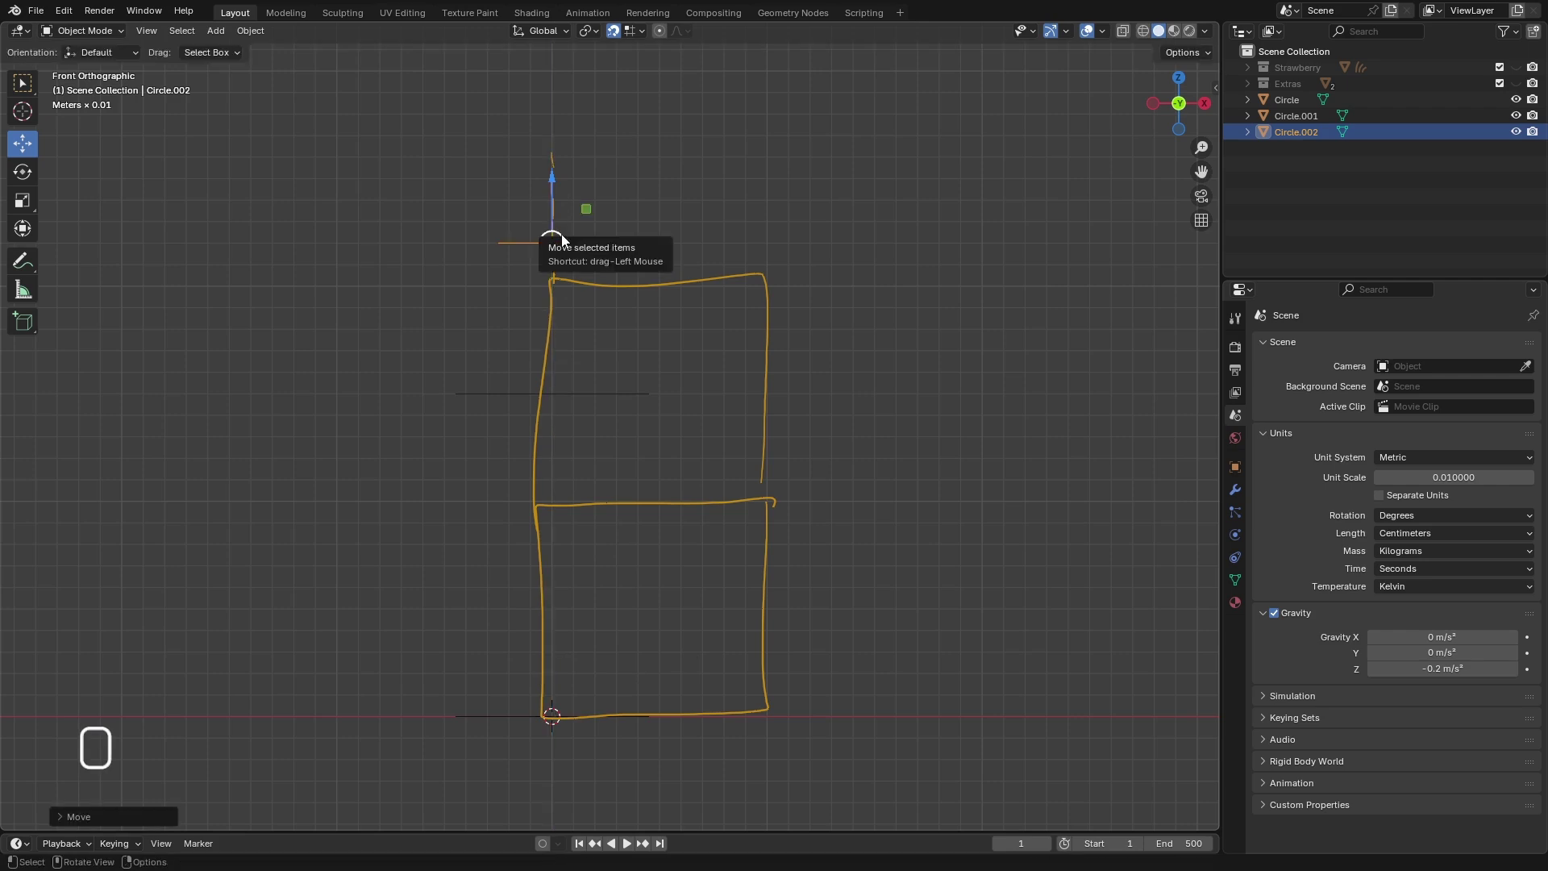
left_click(588, 395)
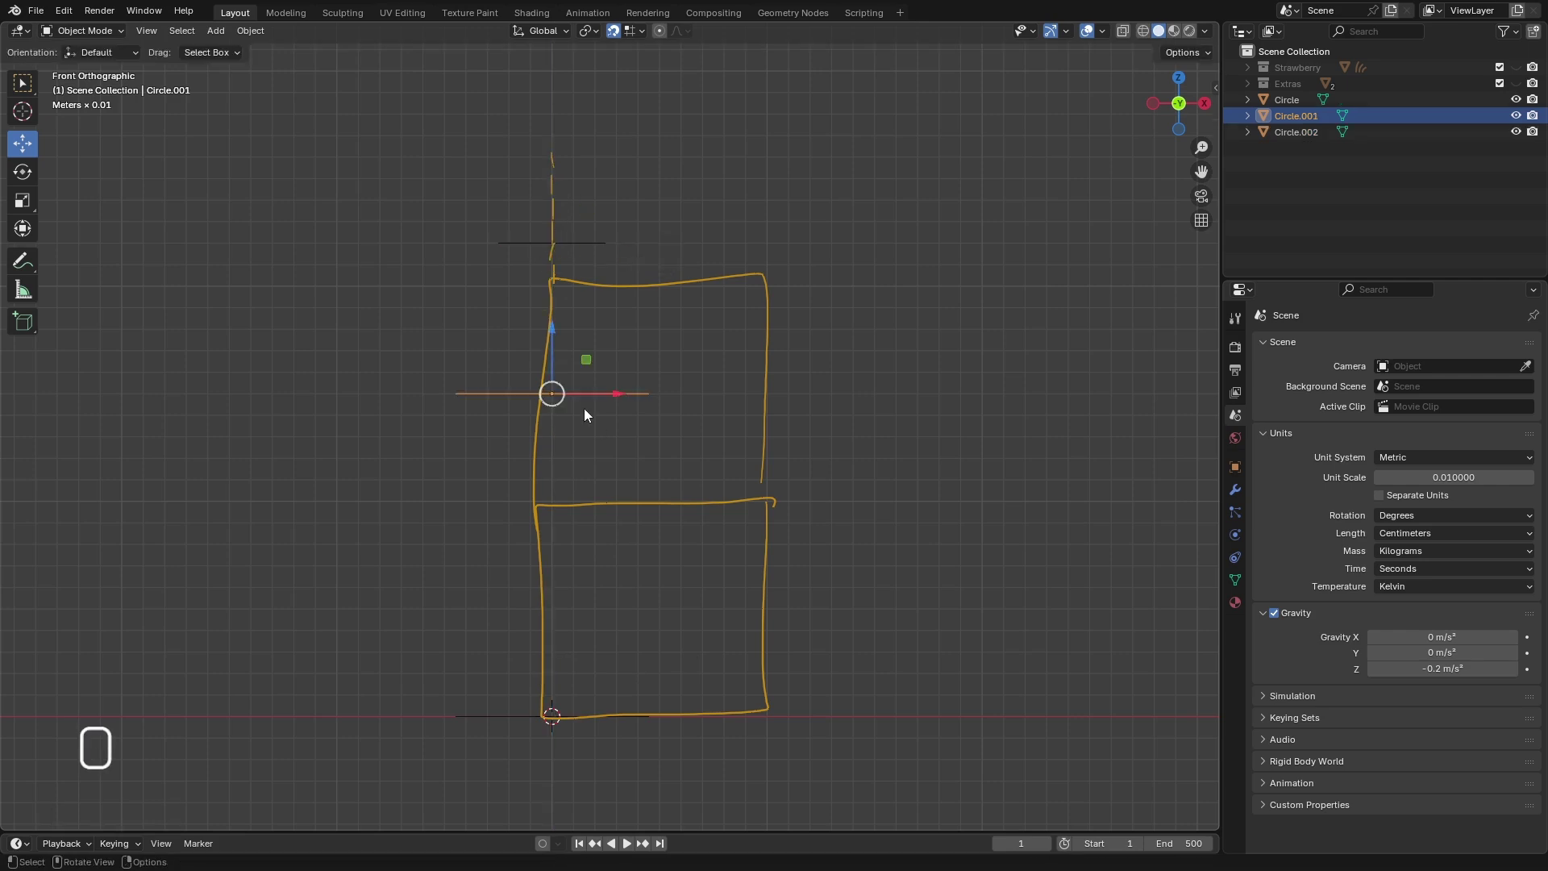
left_click_drag(545, 341, 553, 420)
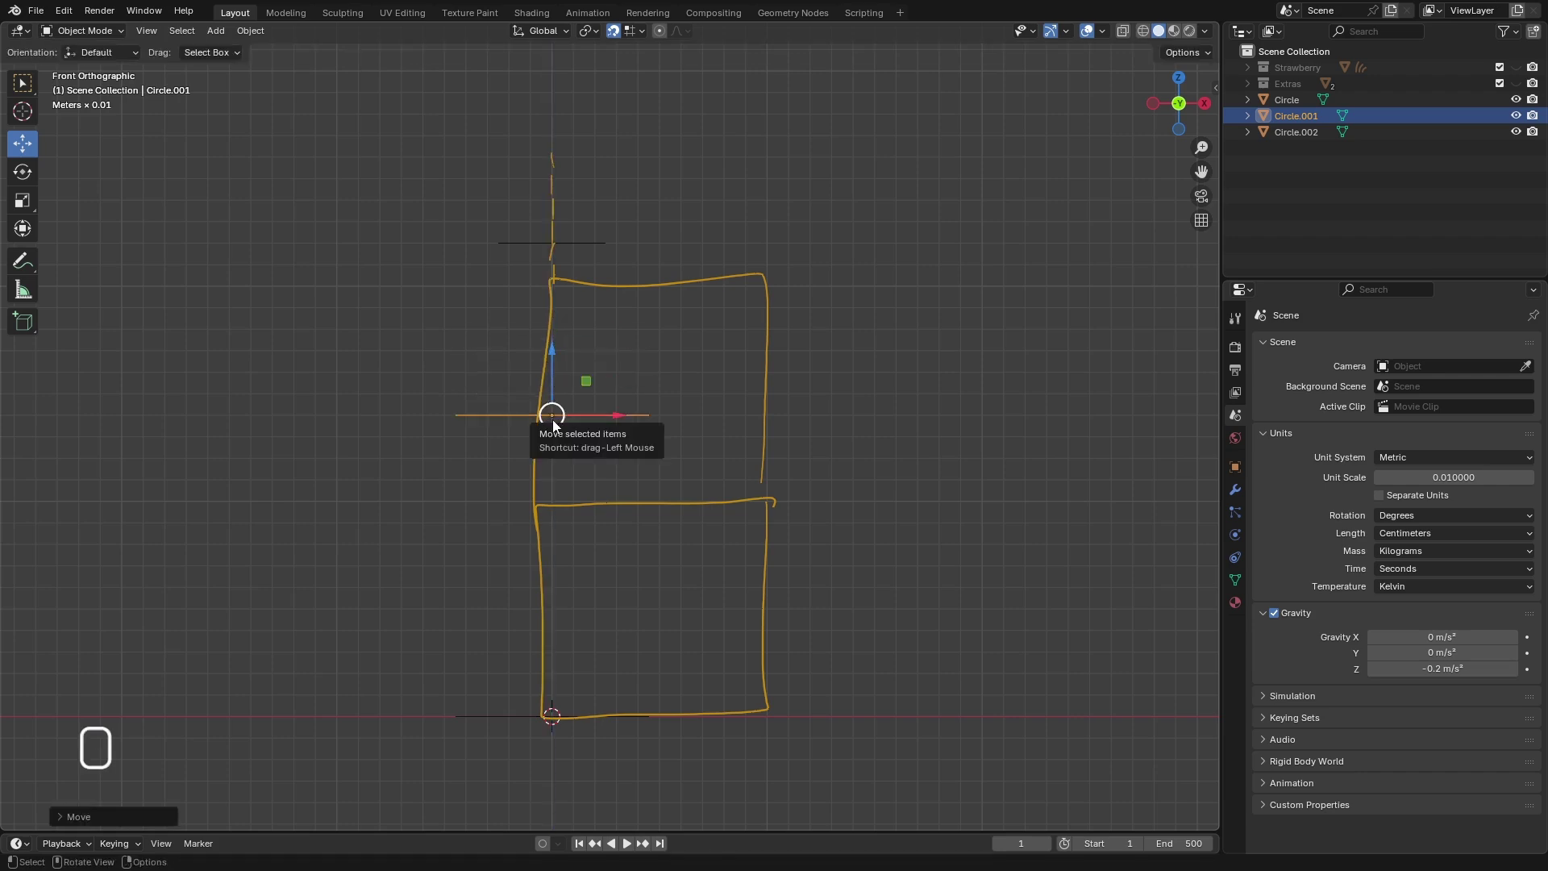
mouse_move(553, 420)
left_mouse_down()
mouse_move(553, 360)
mouse_move(562, 425)
left_mouse_up()
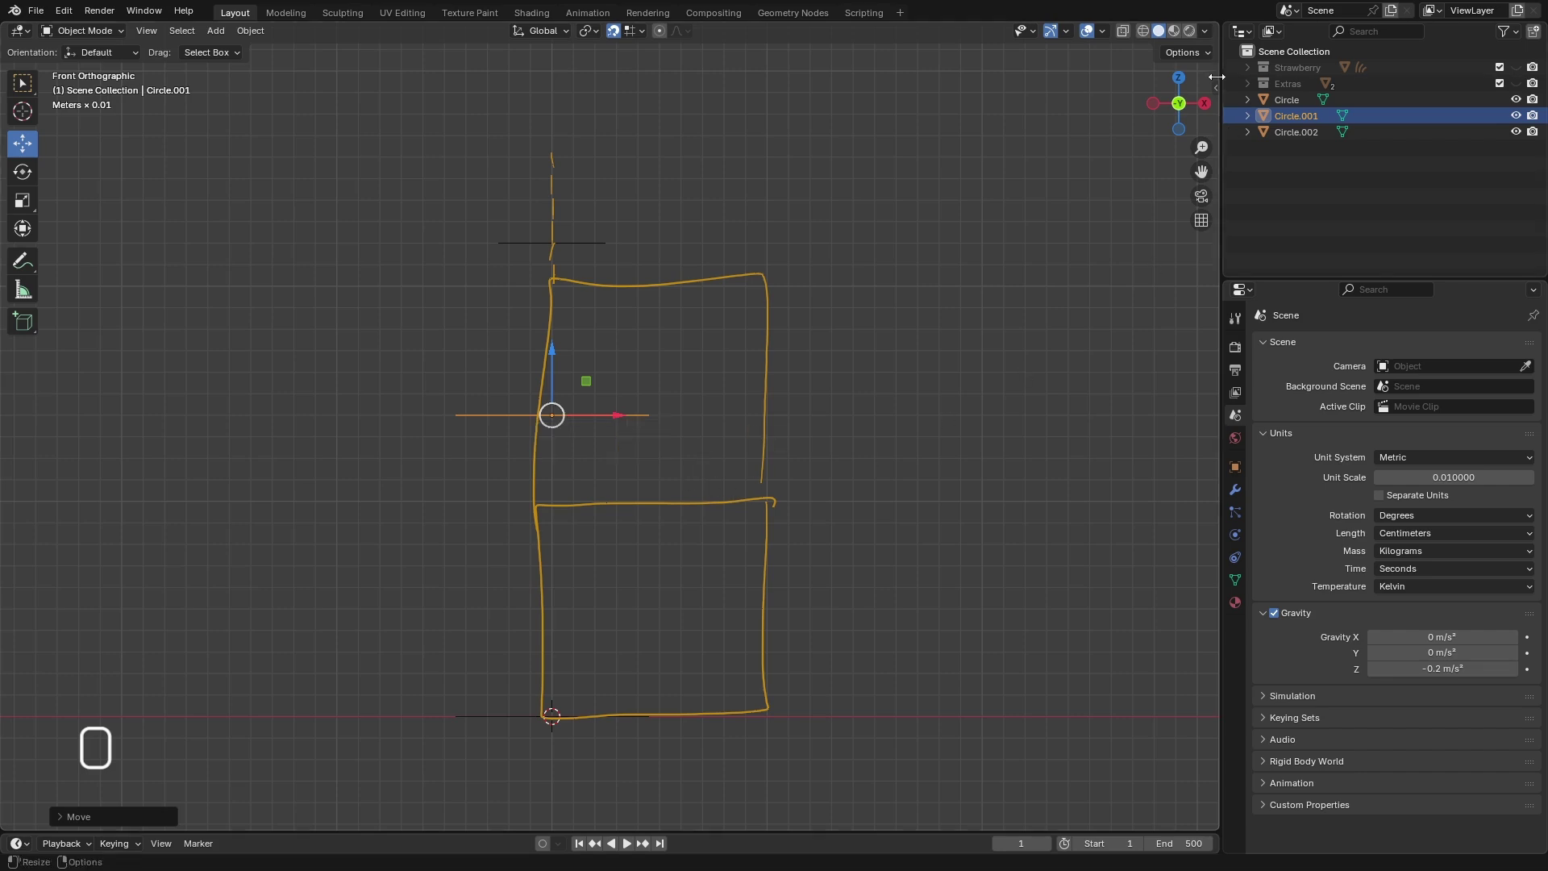
- Remove the hand-drawn annotations from the viewport
key("n")
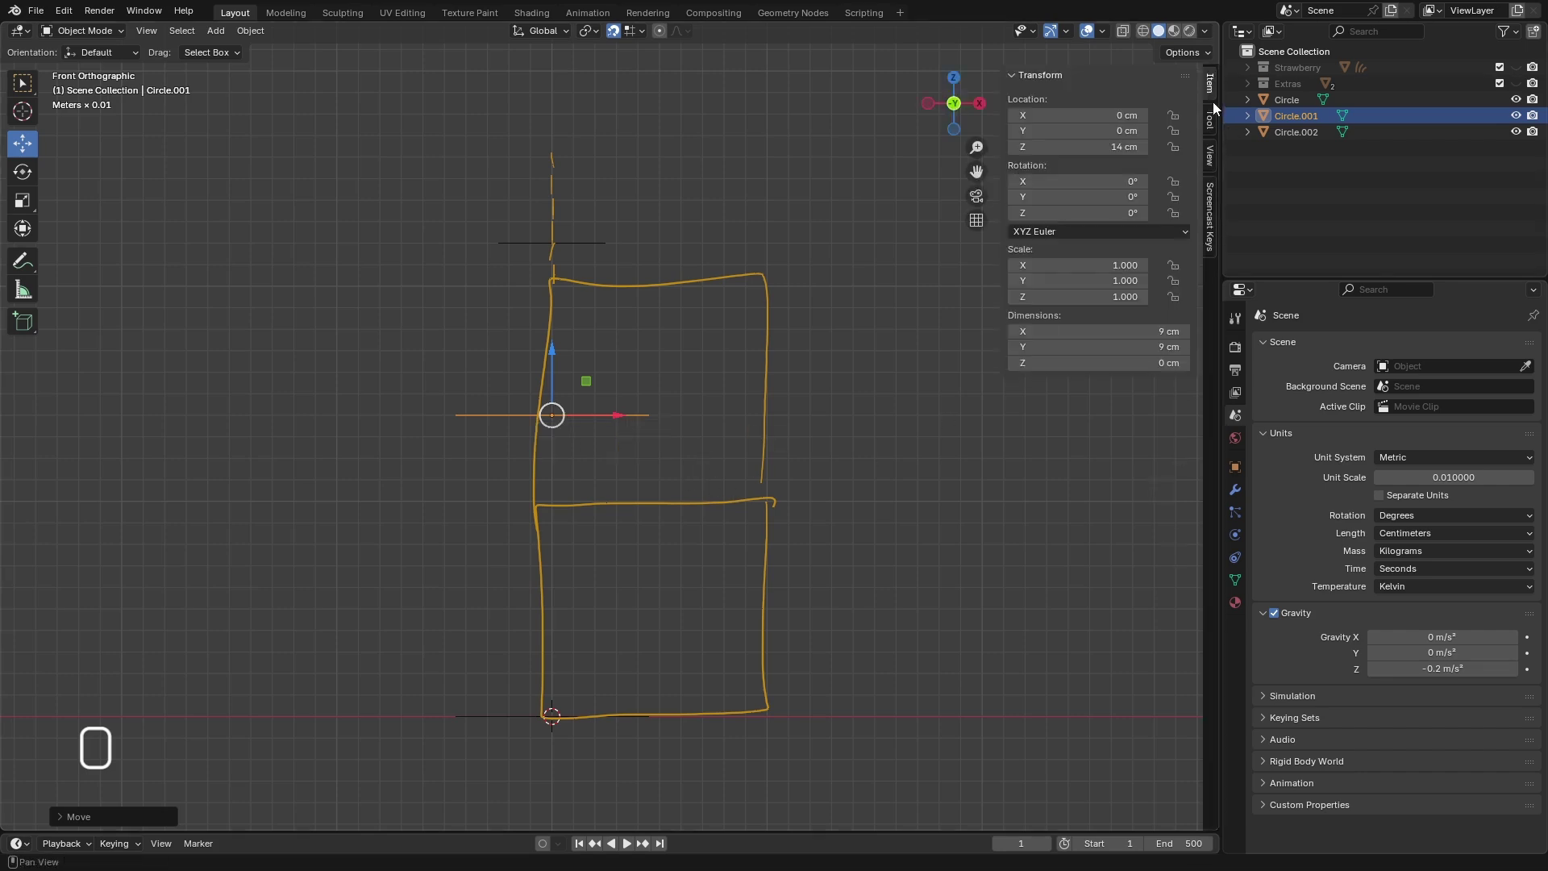
left_click(1212, 155)
left_click(1182, 571)
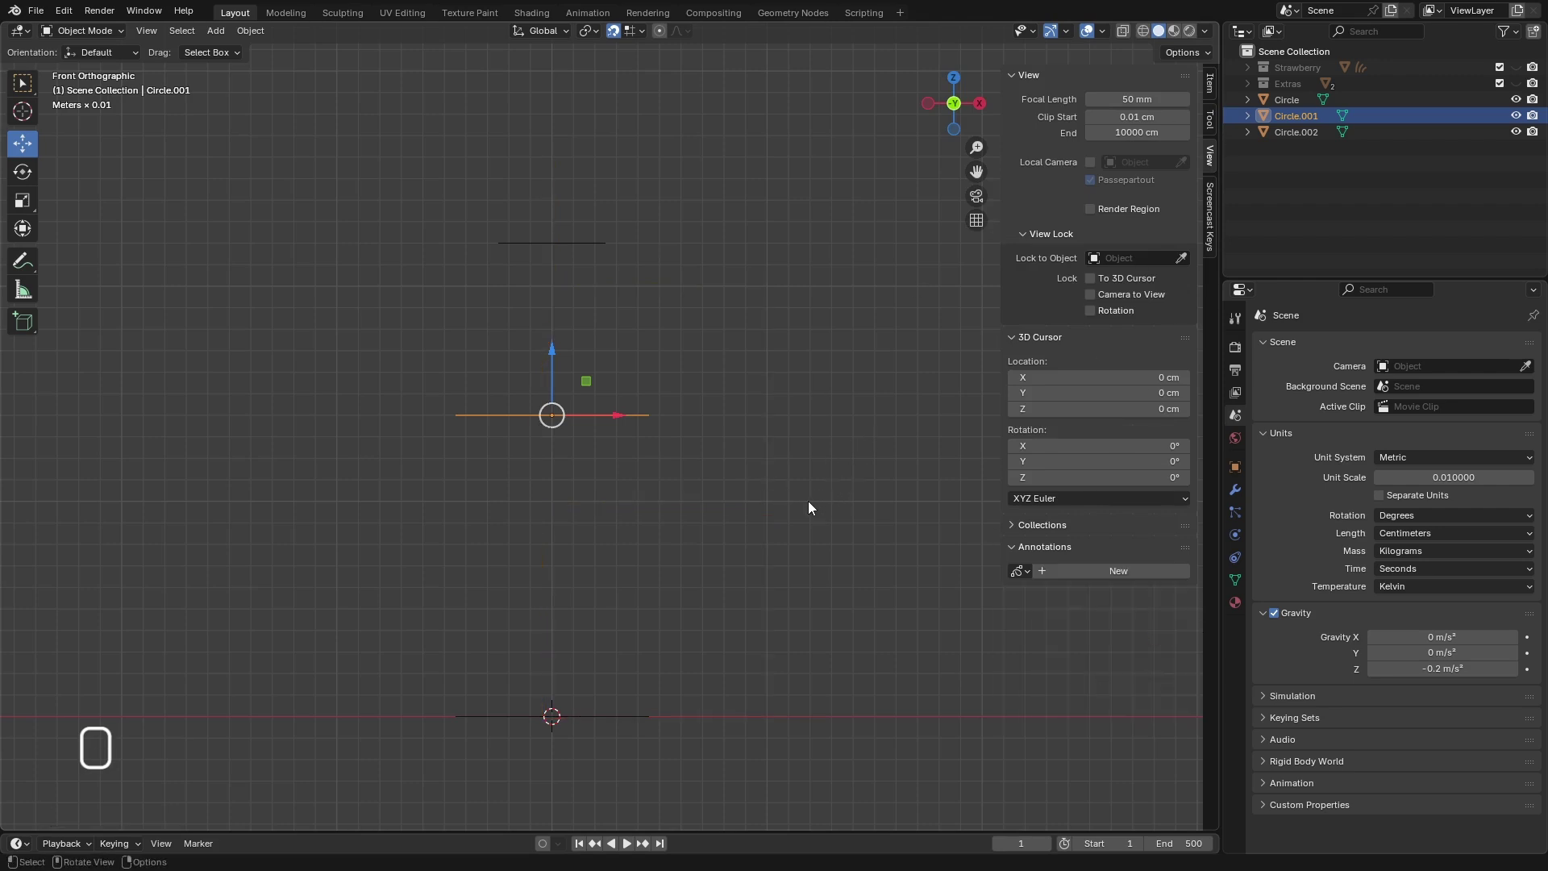
key("n")
- Select the two large circles, leaving out the small one above, and join them into one object
middle_click_drag(796, 505, 788, 382)
left_click_drag(828, 224, 394, 746)
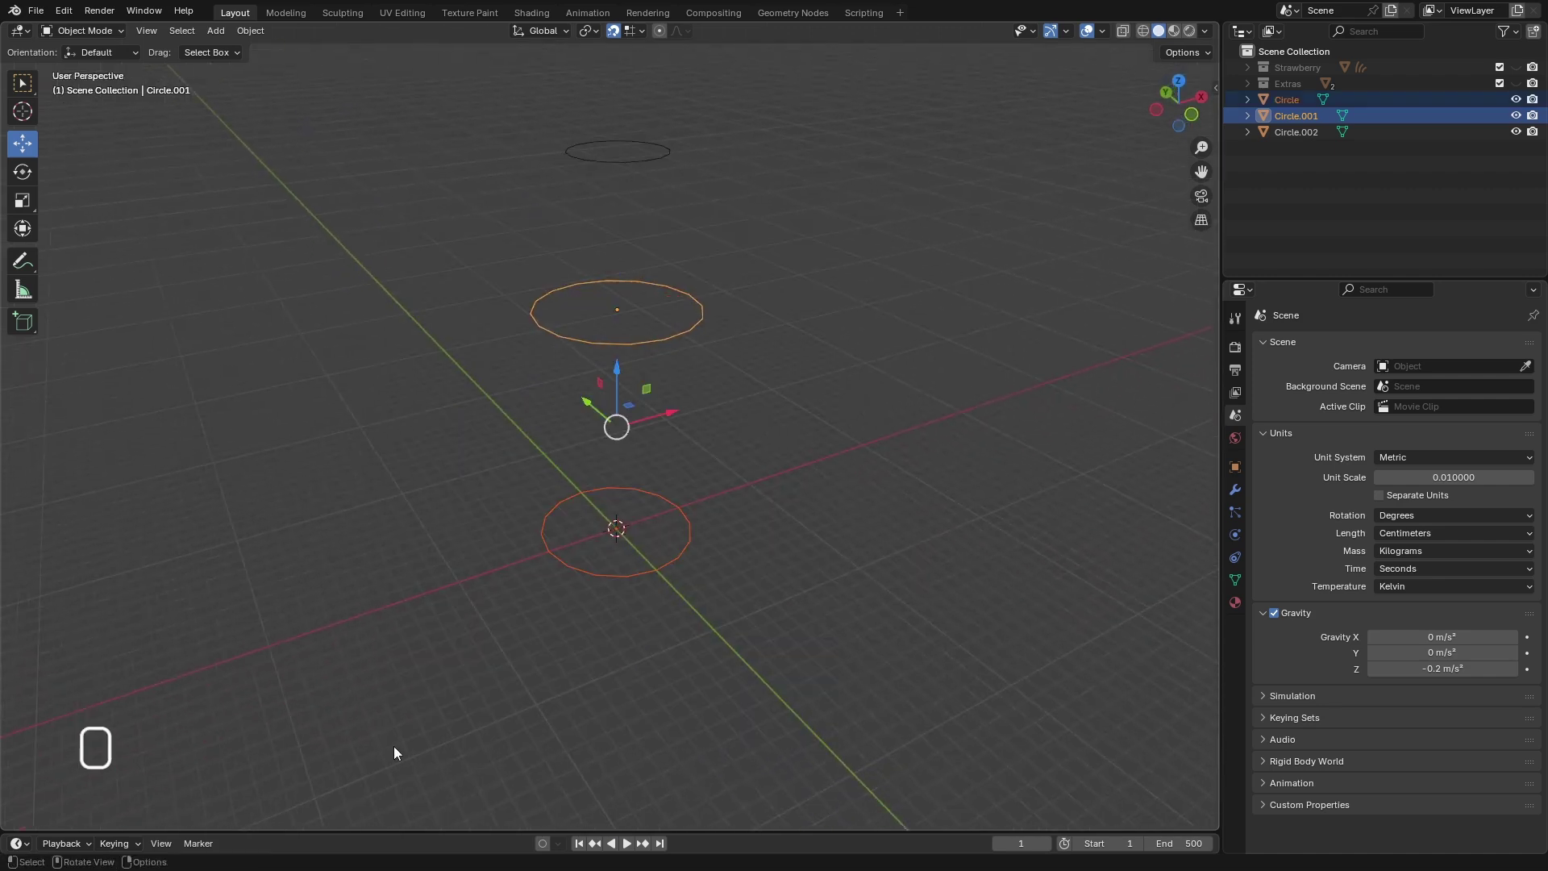
left_click(811, 380)
left_click_drag(846, 234, 414, 716)
middle_click_drag(810, 501, 669, 414)
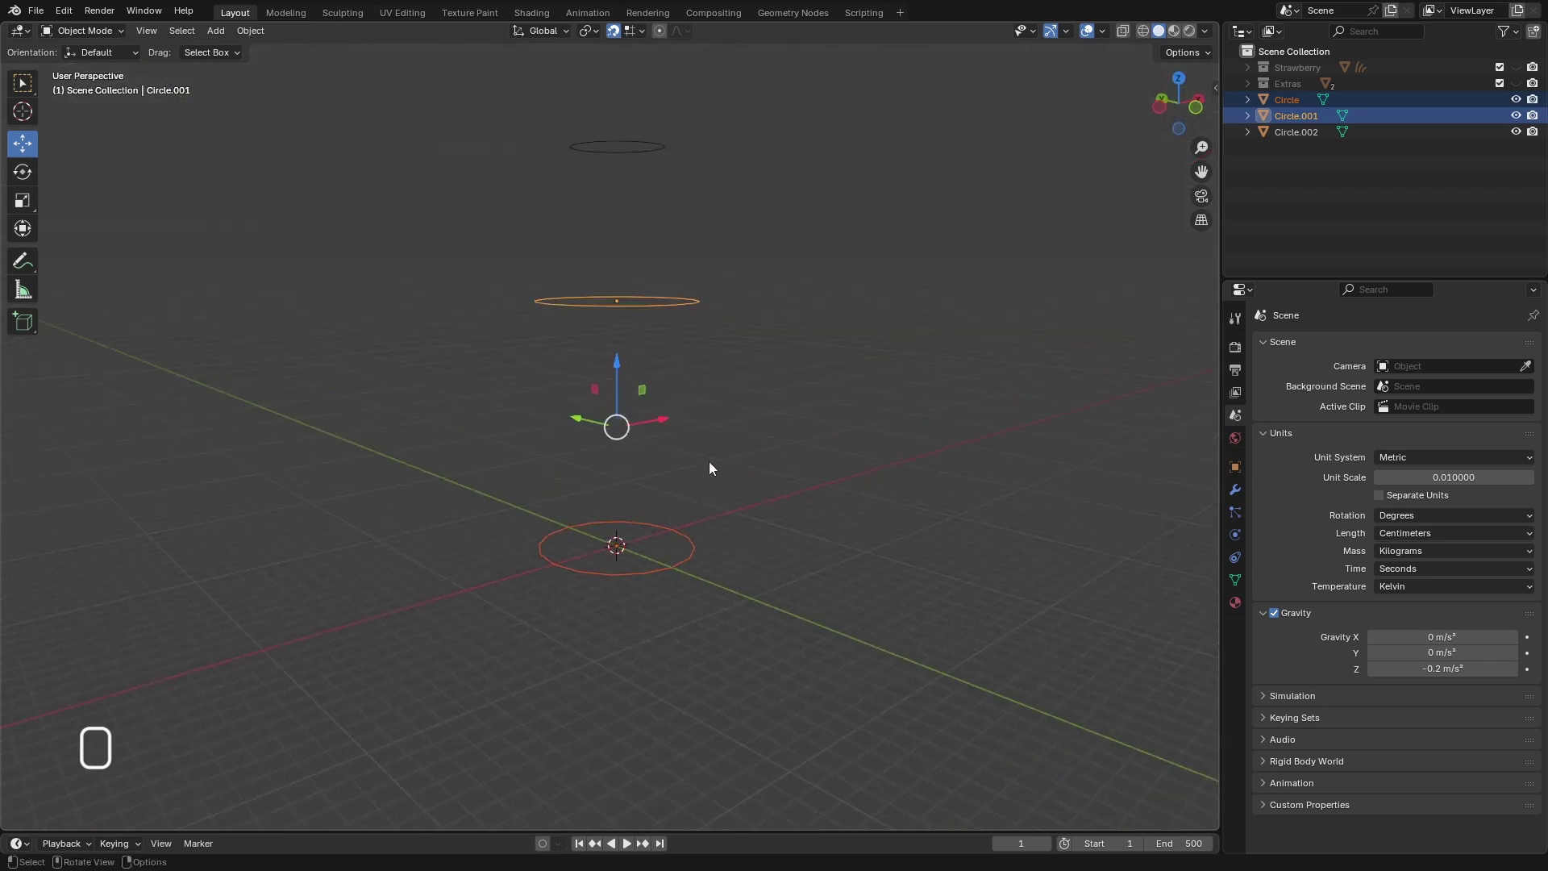
mouse_move(709, 461)
middle_mouse_down()
mouse_move(762, 390)
mouse_move(681, 488)
mouse_move(720, 434)
middle_mouse_up()
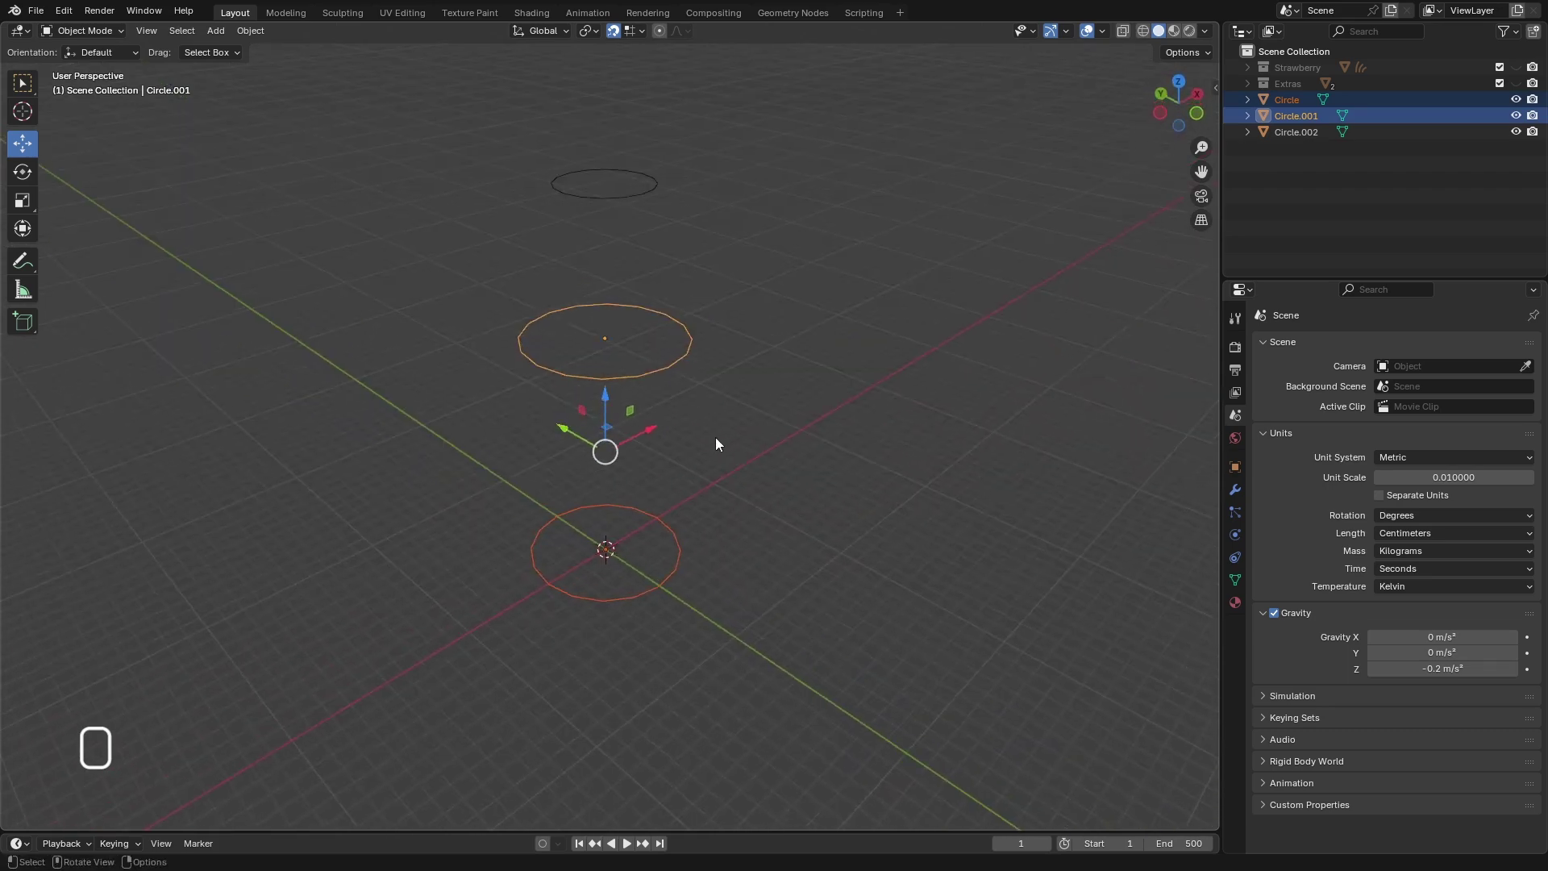
key("ctrl+j")
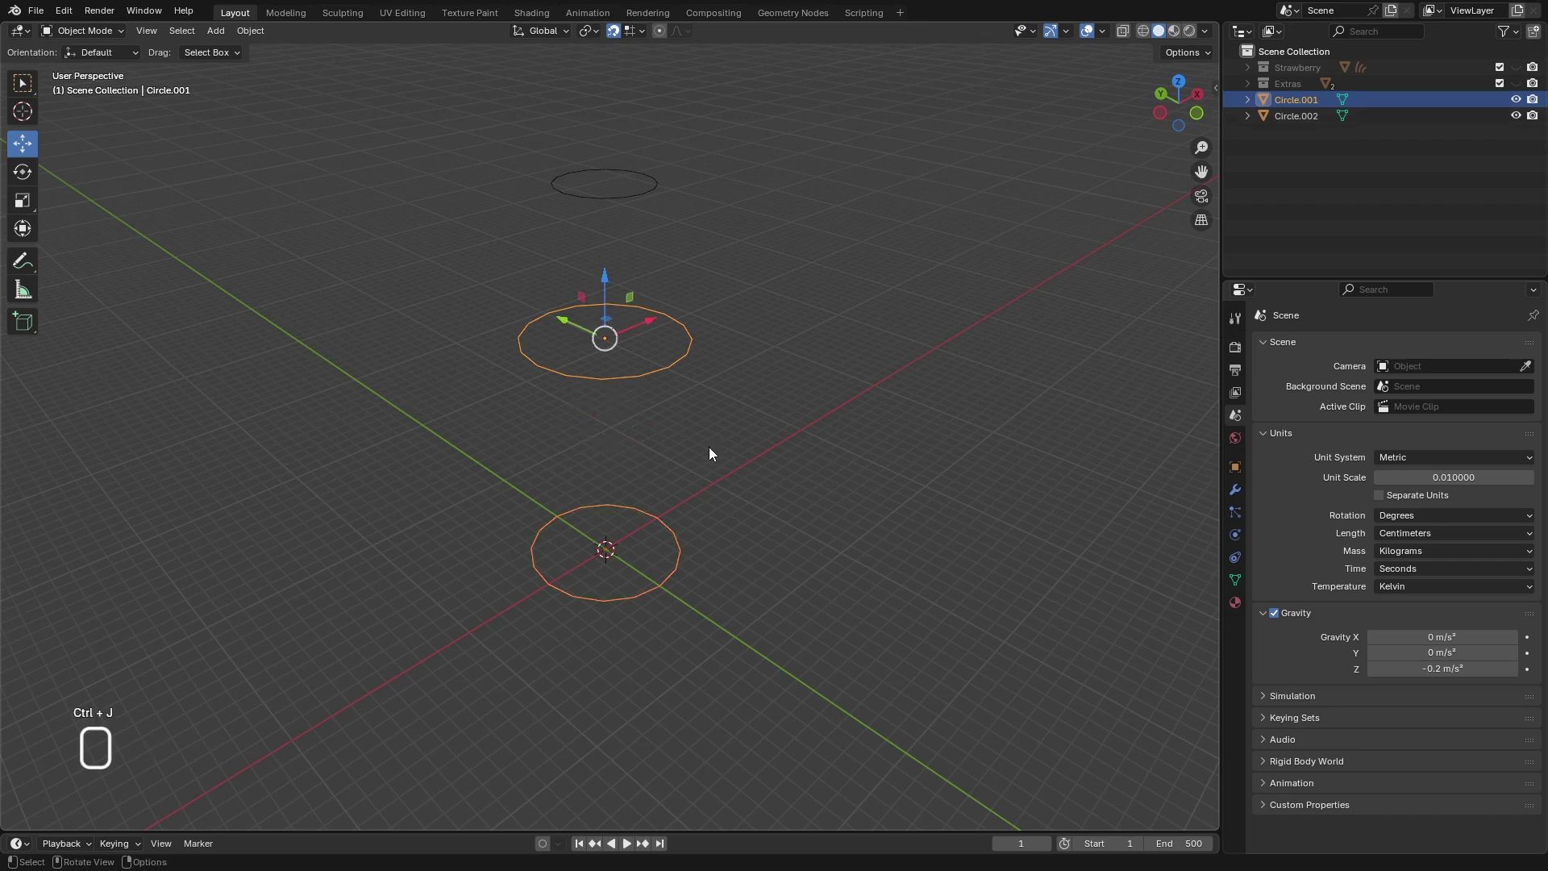
- Select both large circles in Edit Mode and connect them with Bridge Edge Loops to form the bottle's body
left_click(83, 31)
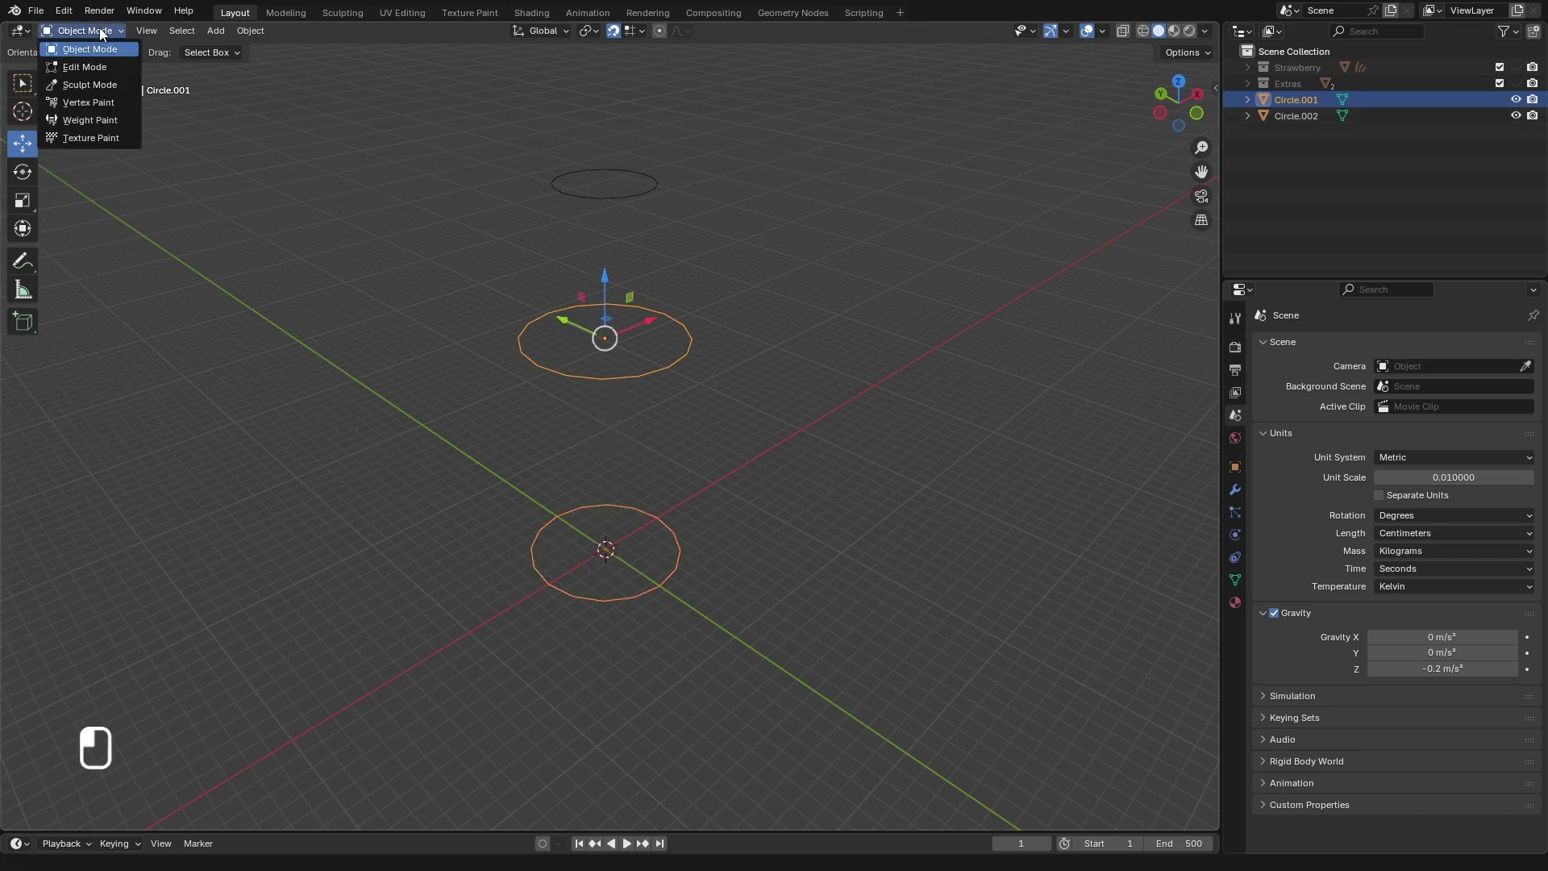
left_click(81, 83)
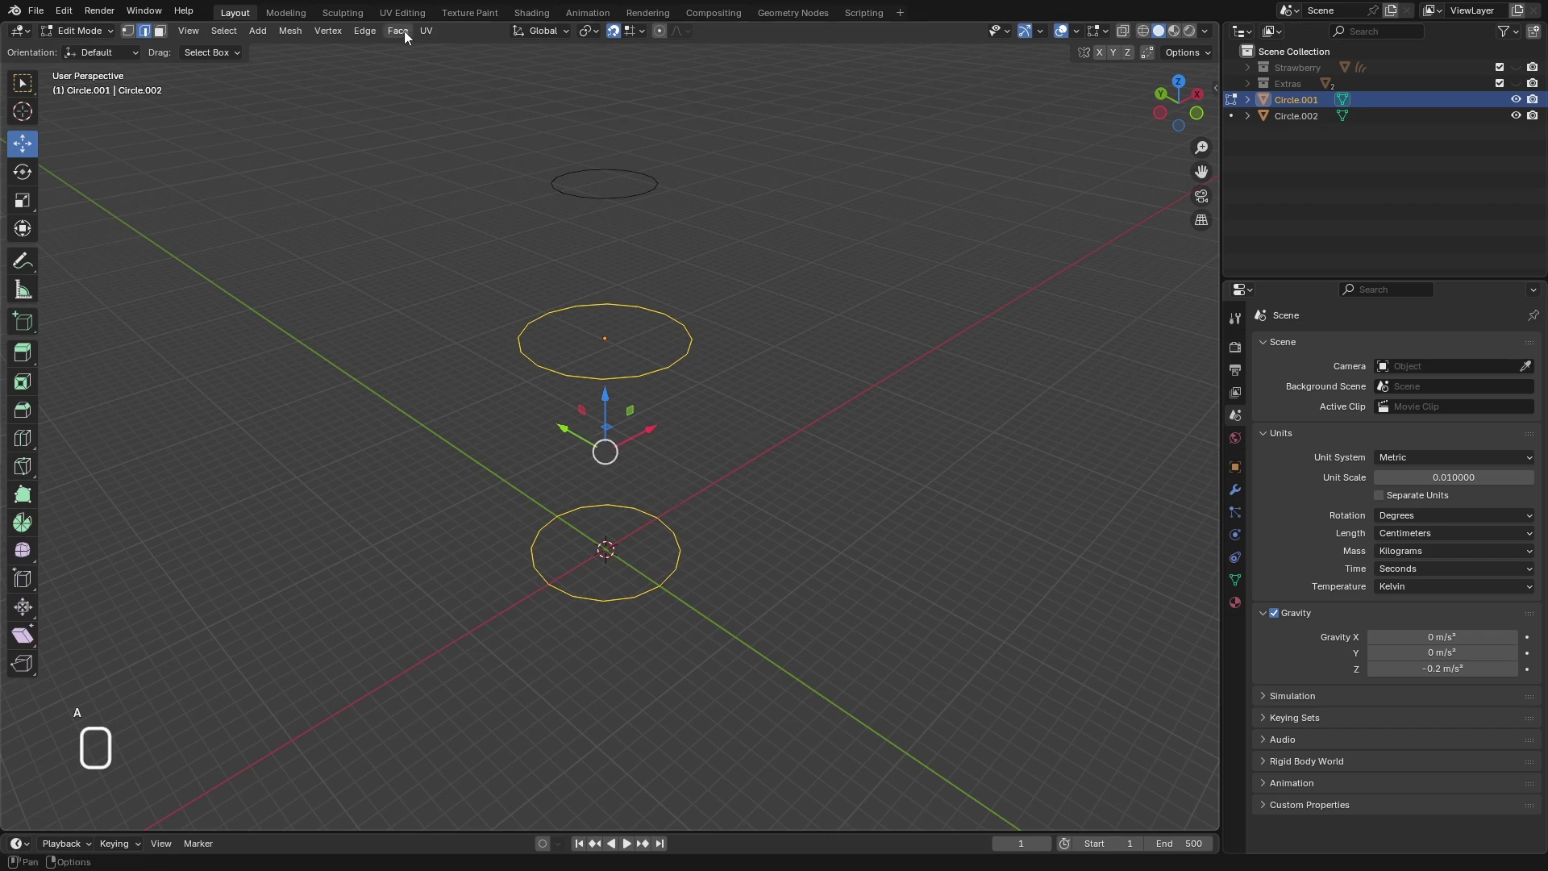
left_click(364, 31)
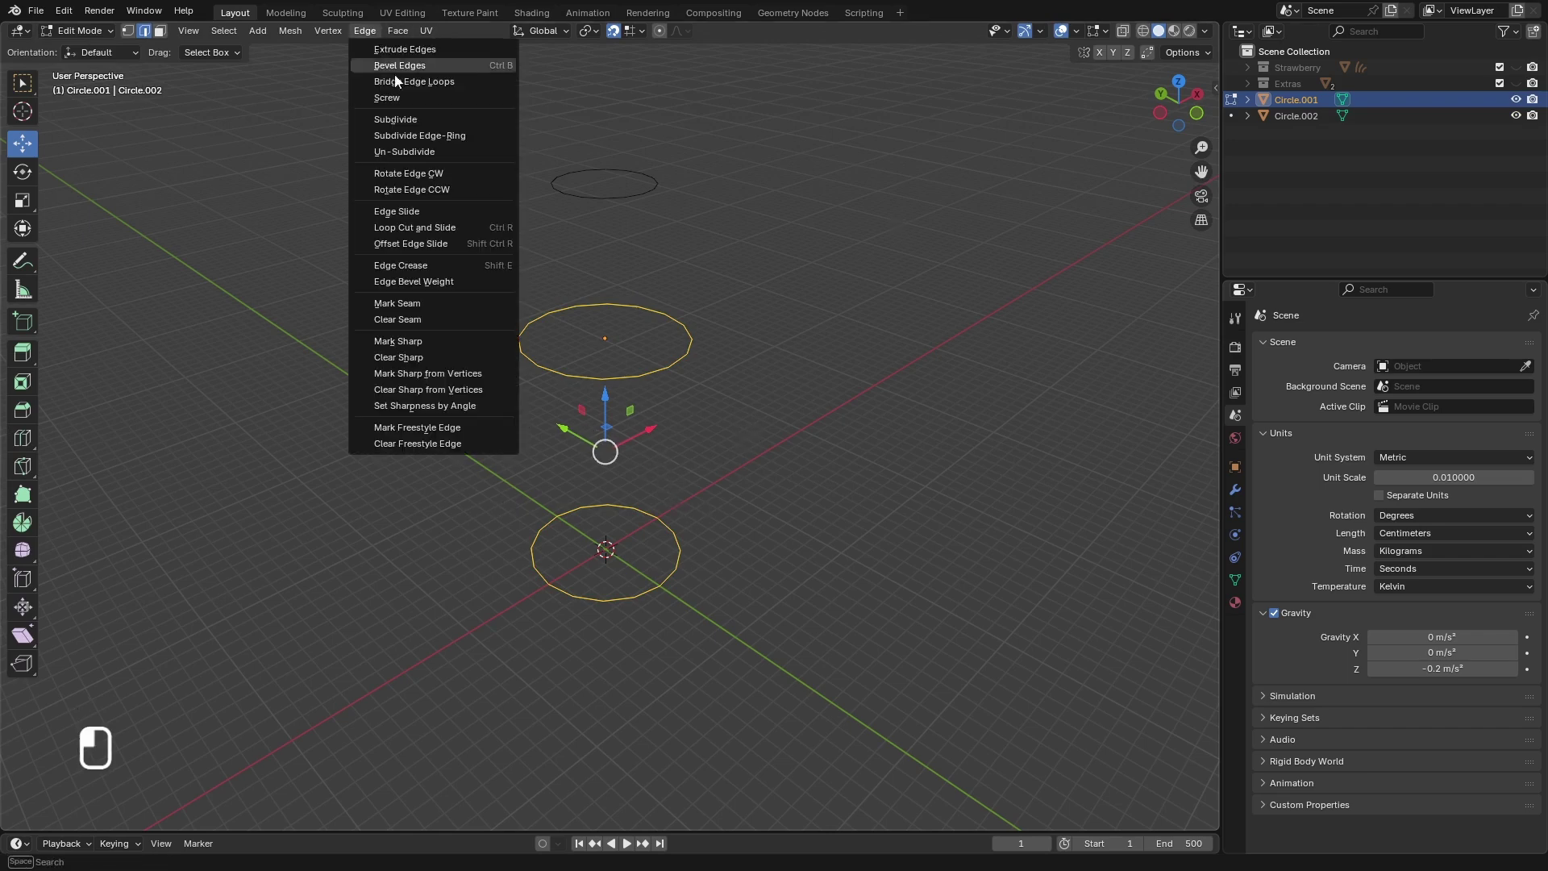
left_click(445, 84)
middle_click_drag(449, 86, 809, 517)
- Return to Object Mode and join the small upper circle with the cylindrical body
left_click(78, 31)
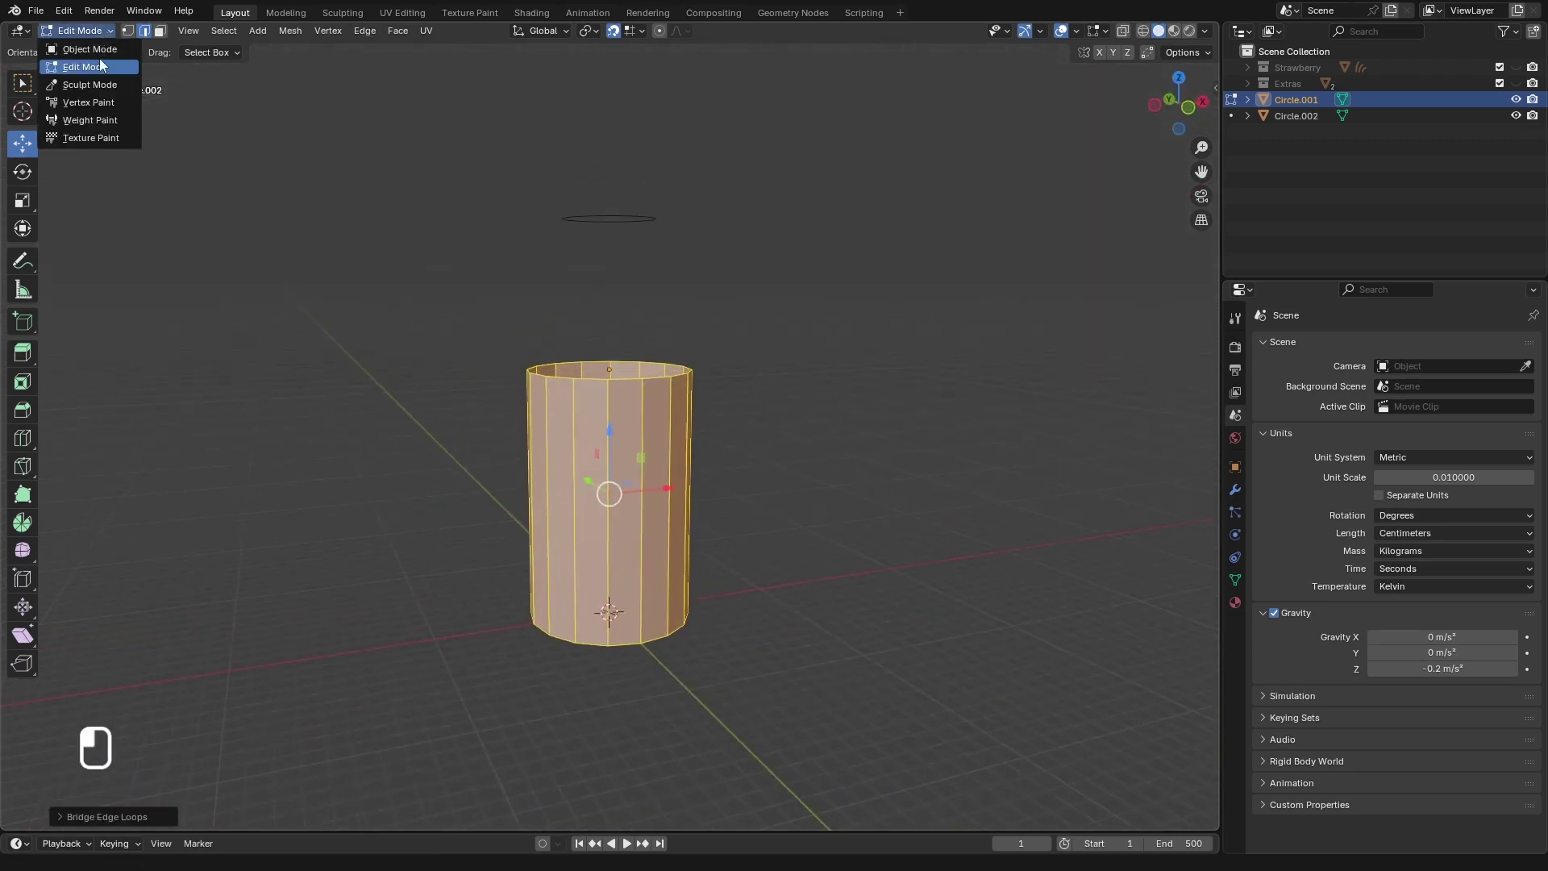
left_click(89, 46)
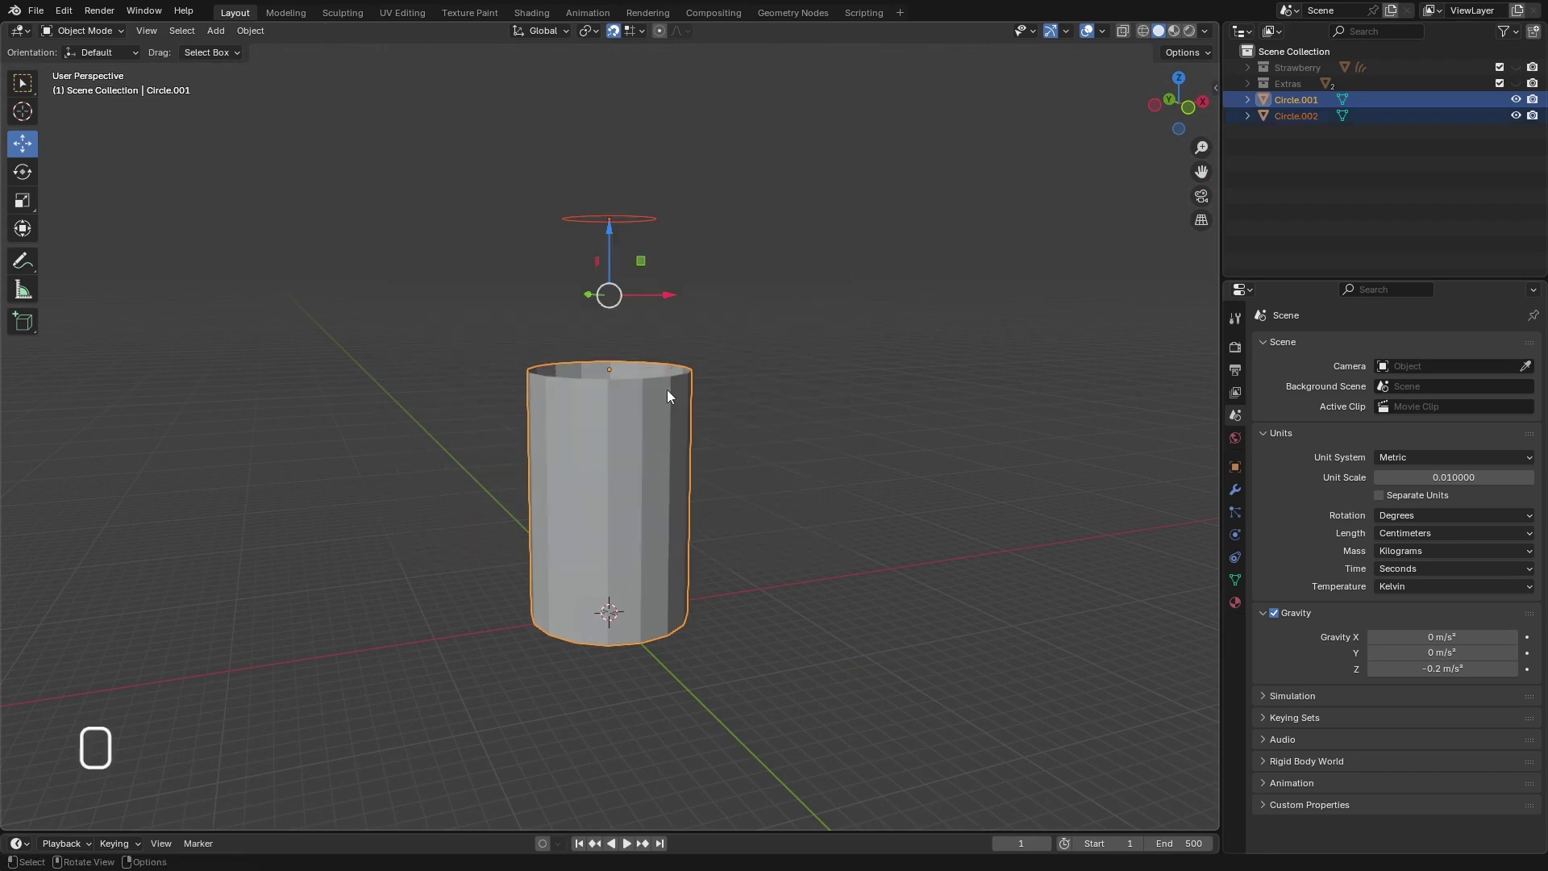
key("ctrl+j")
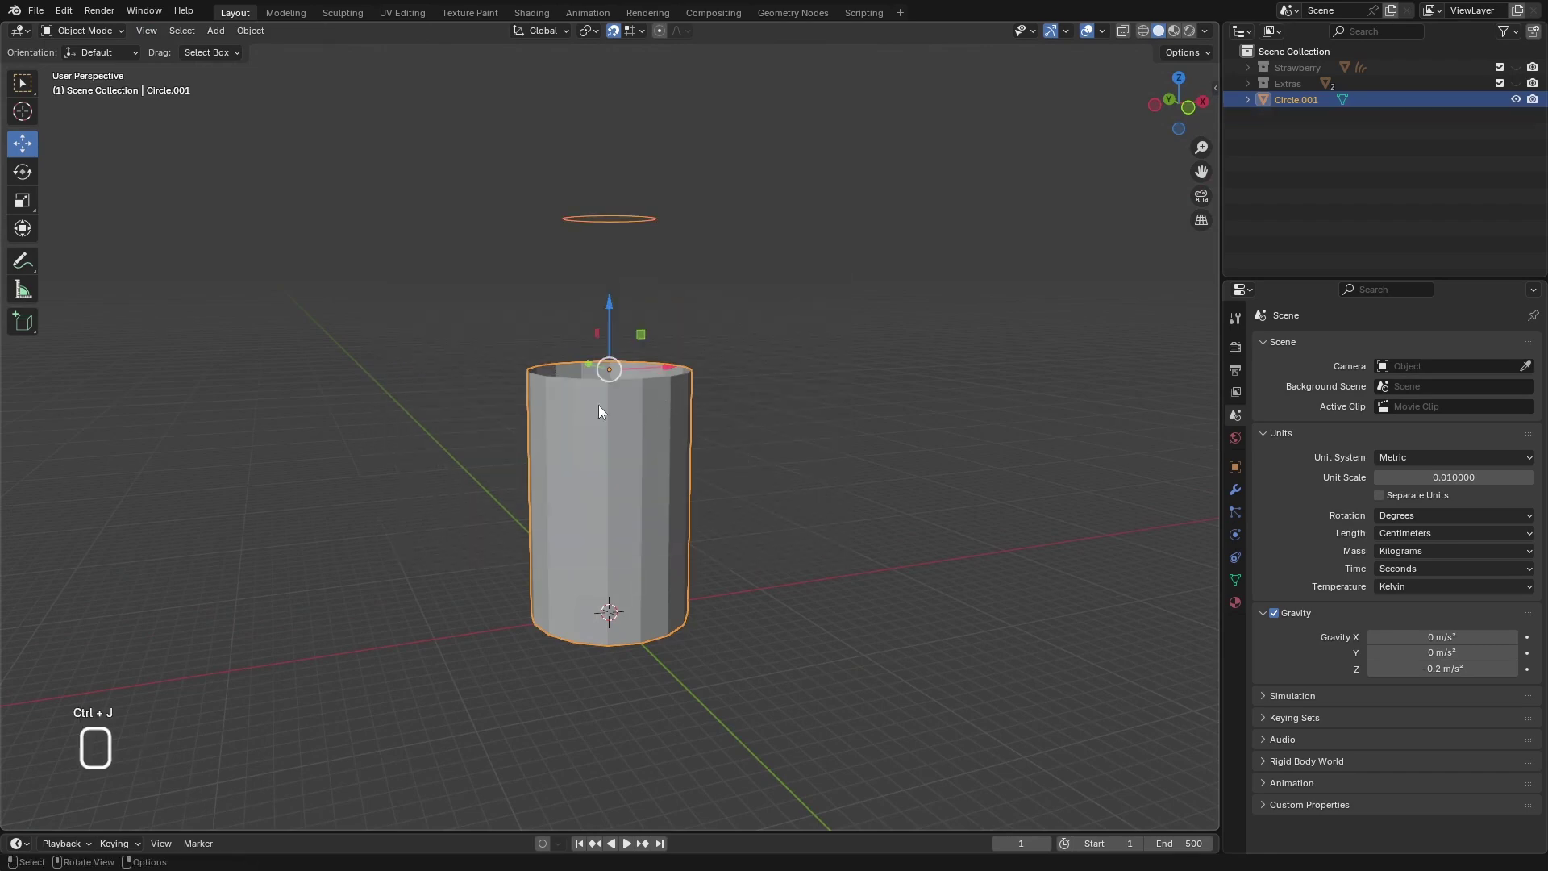
- In Edit Mode, bridge the body's upper edge loop with the small circle's loop to form the bottle's tapered shoulder
left_click(83, 30)
left_click(108, 70)
middle_click_drag(764, 304, 789, 460)
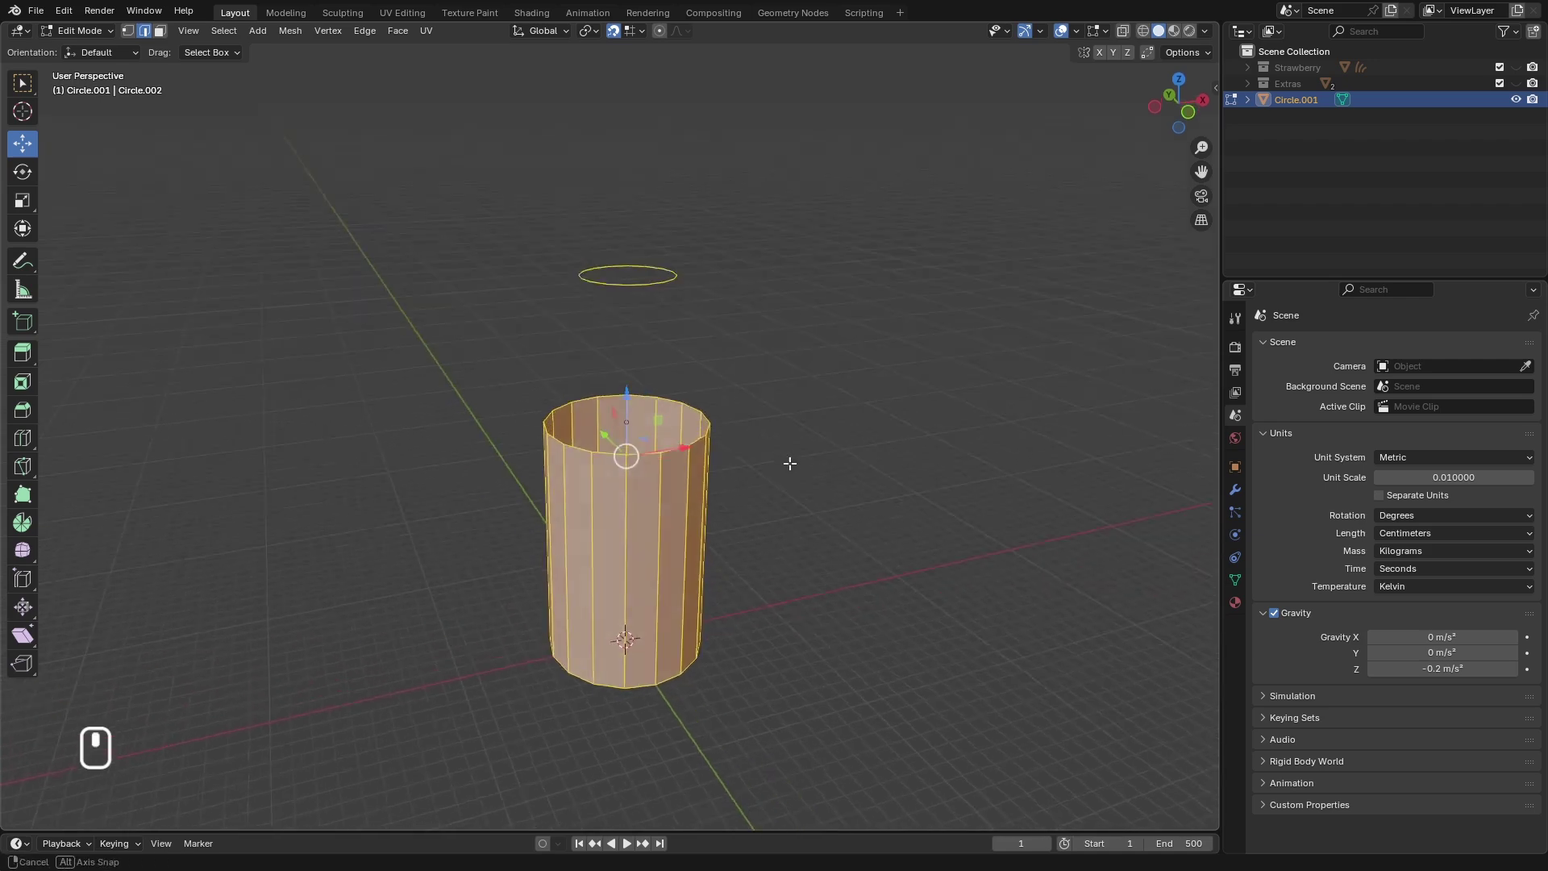
left_click(669, 464)
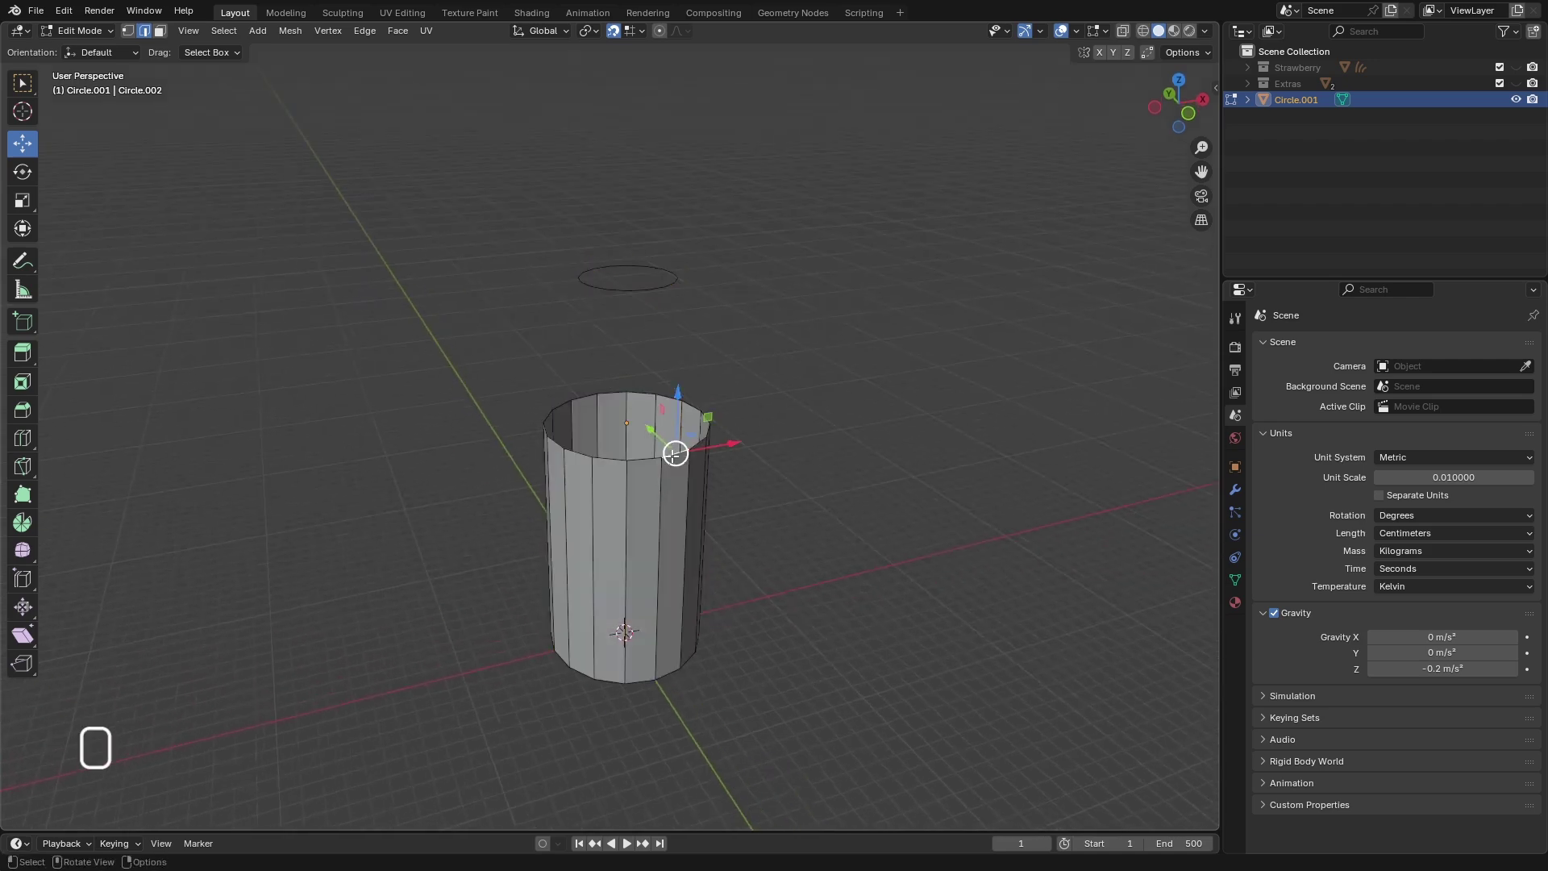
left_click(682, 463, "alt")
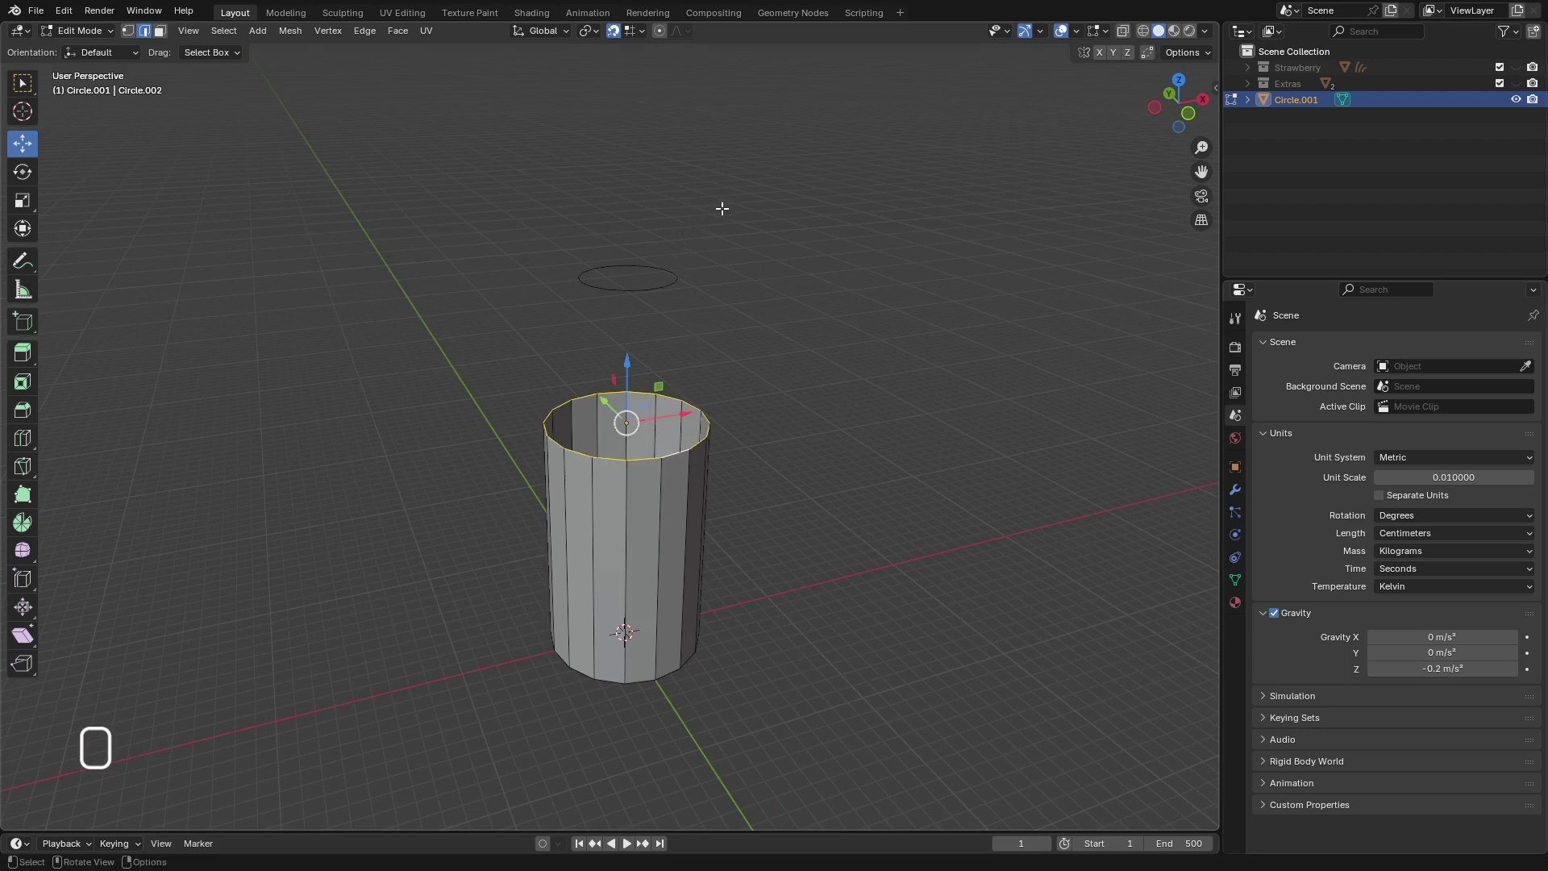
key("shift+d")
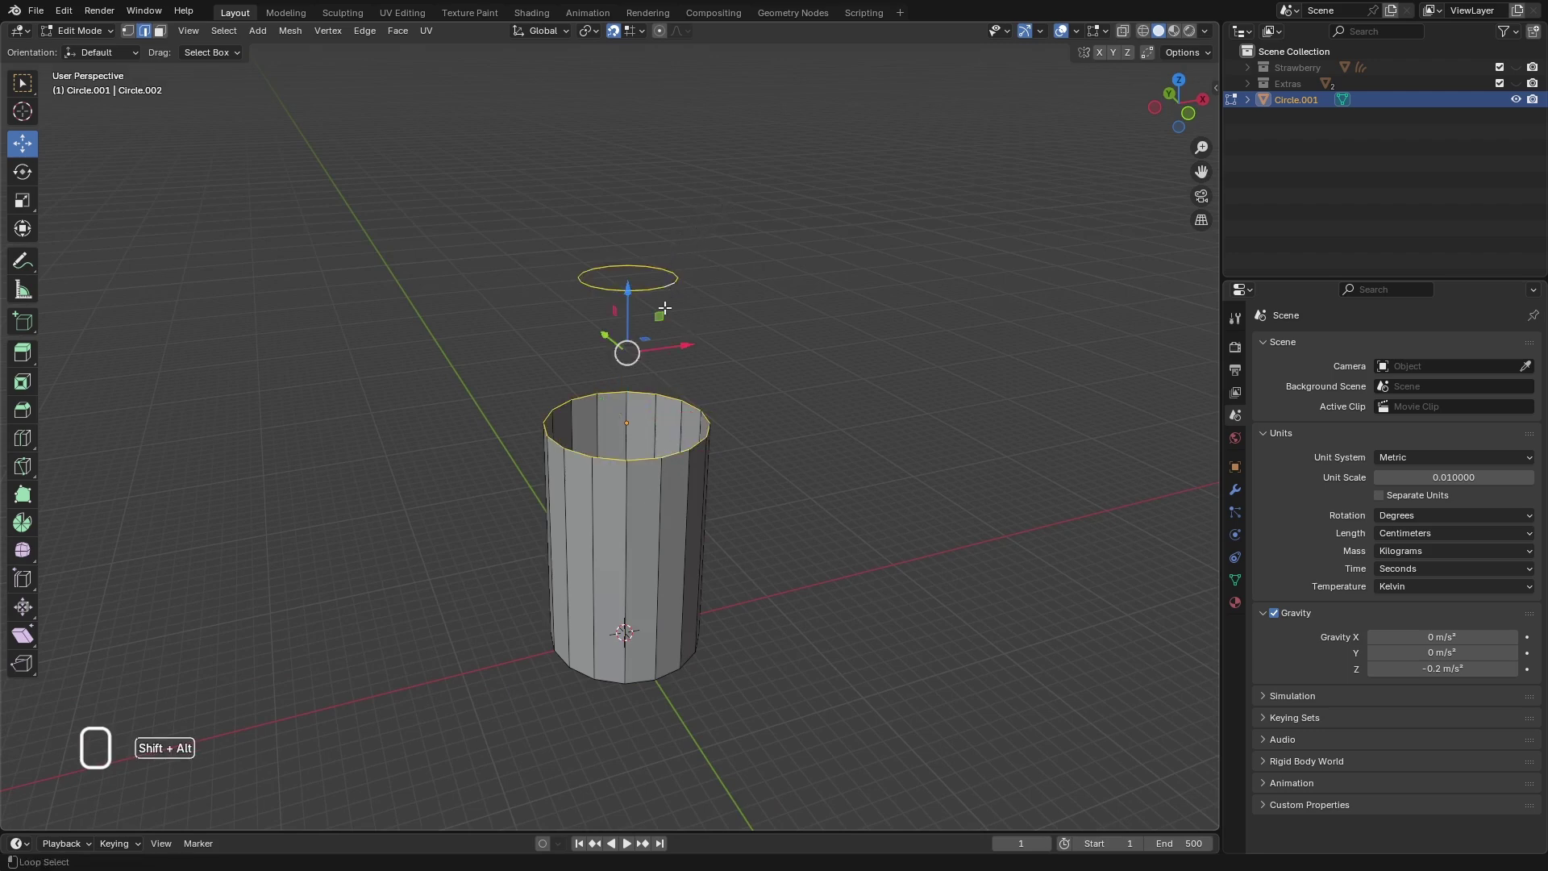
left_click(698, 337)
middle_click_drag(702, 338, 771, 456)
left_click(399, 34)
mouse_move(362, 36)
left_click(413, 81)
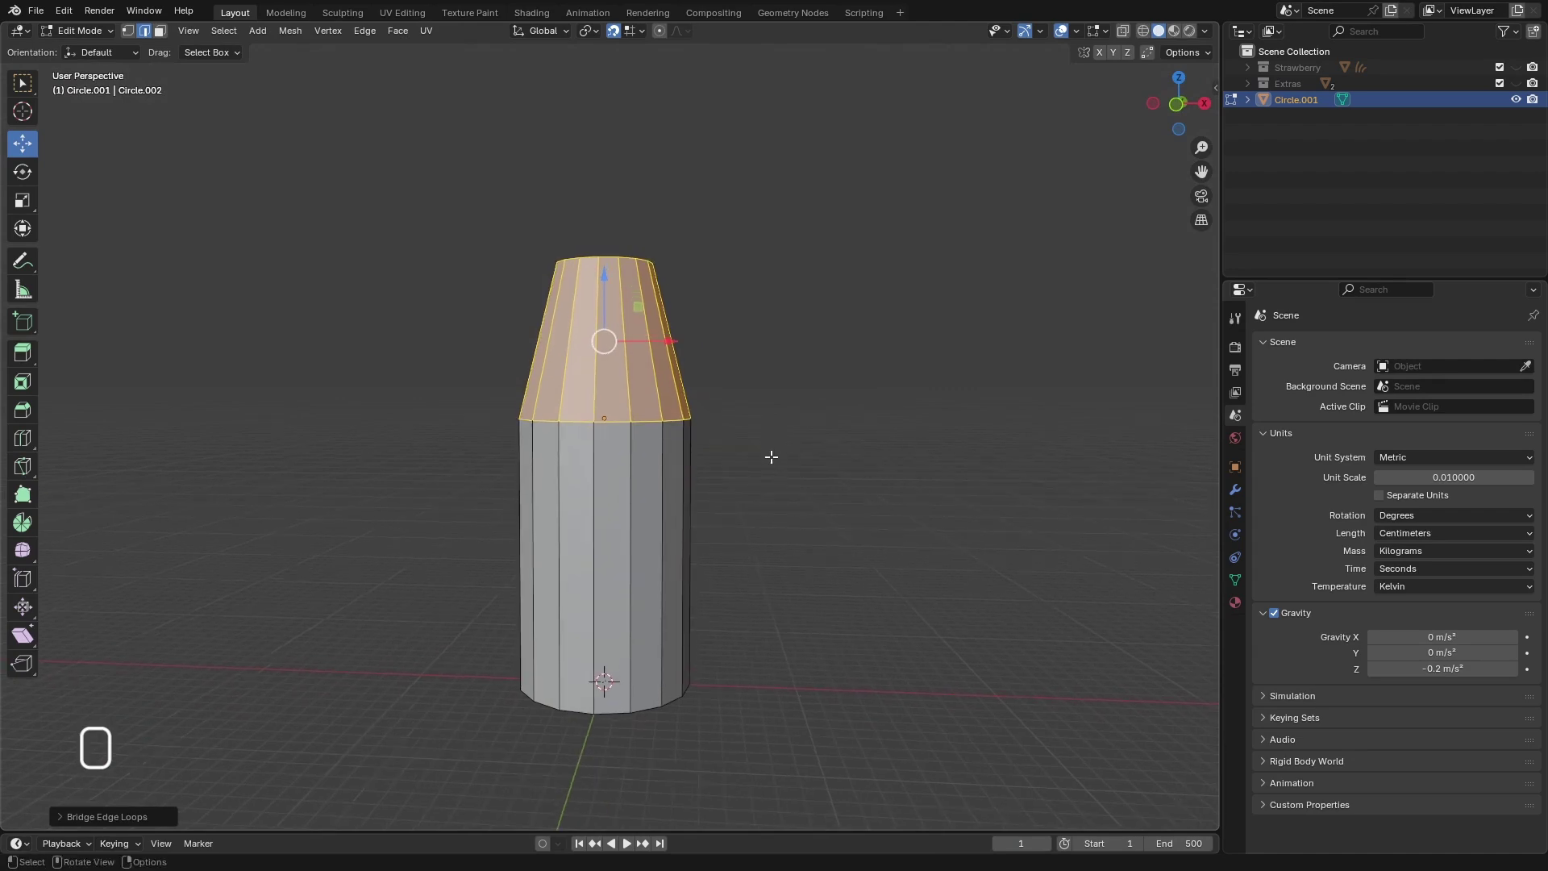
- Examine the bottle's proportions from the front and its open upper rim from above
key("KP_1")
scroll(743, 484, "down", 4)
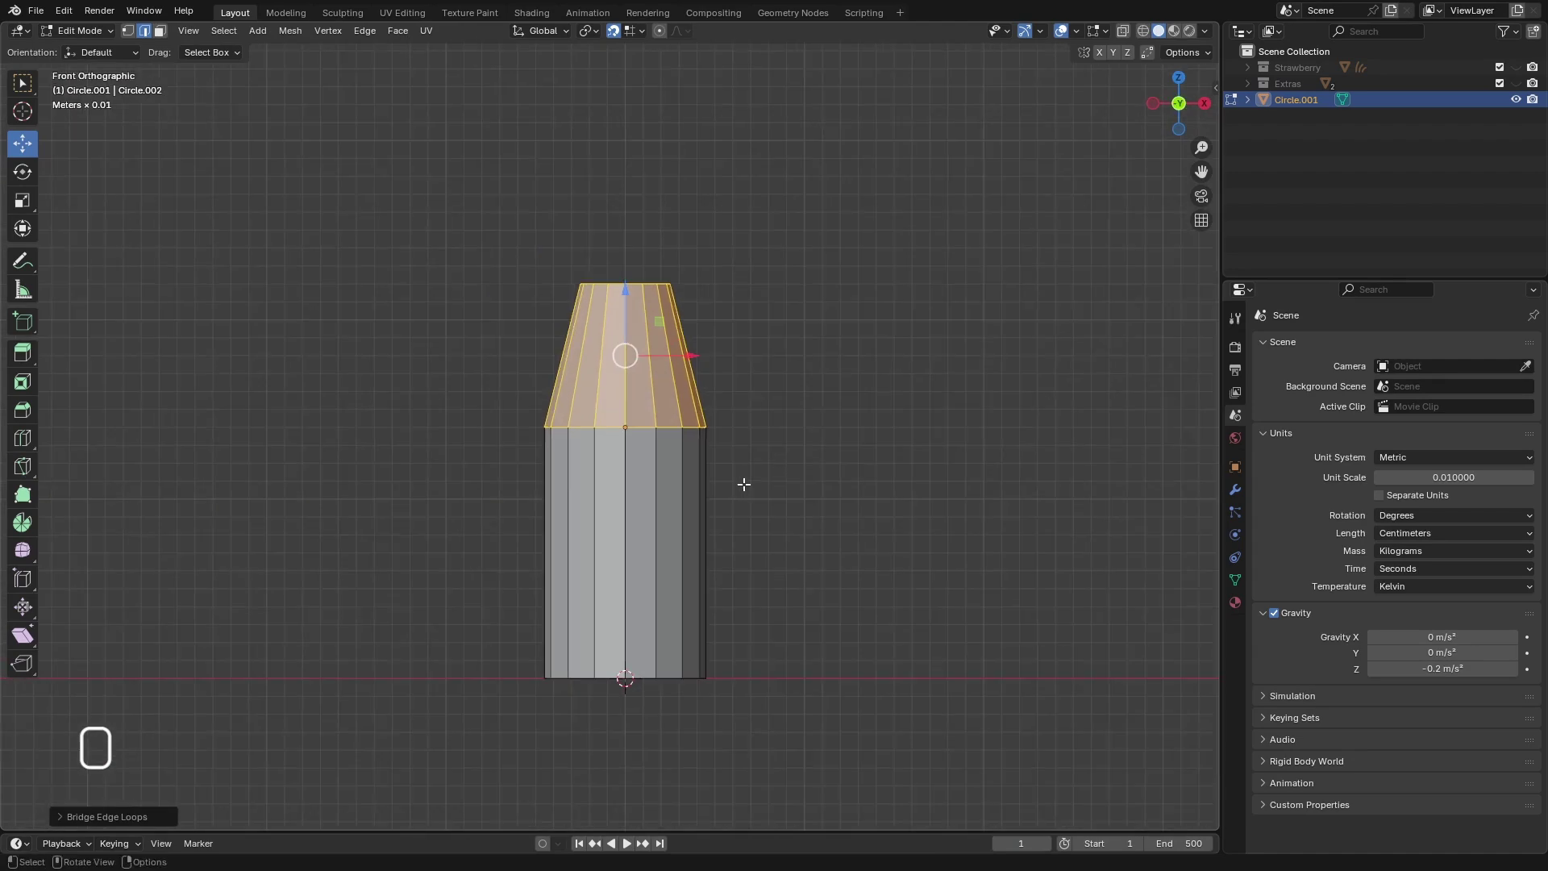
middle_click_drag(746, 548, 704, 491, "shift")
scroll(686, 468, "up", 3)
scroll(727, 455, "down", 4)
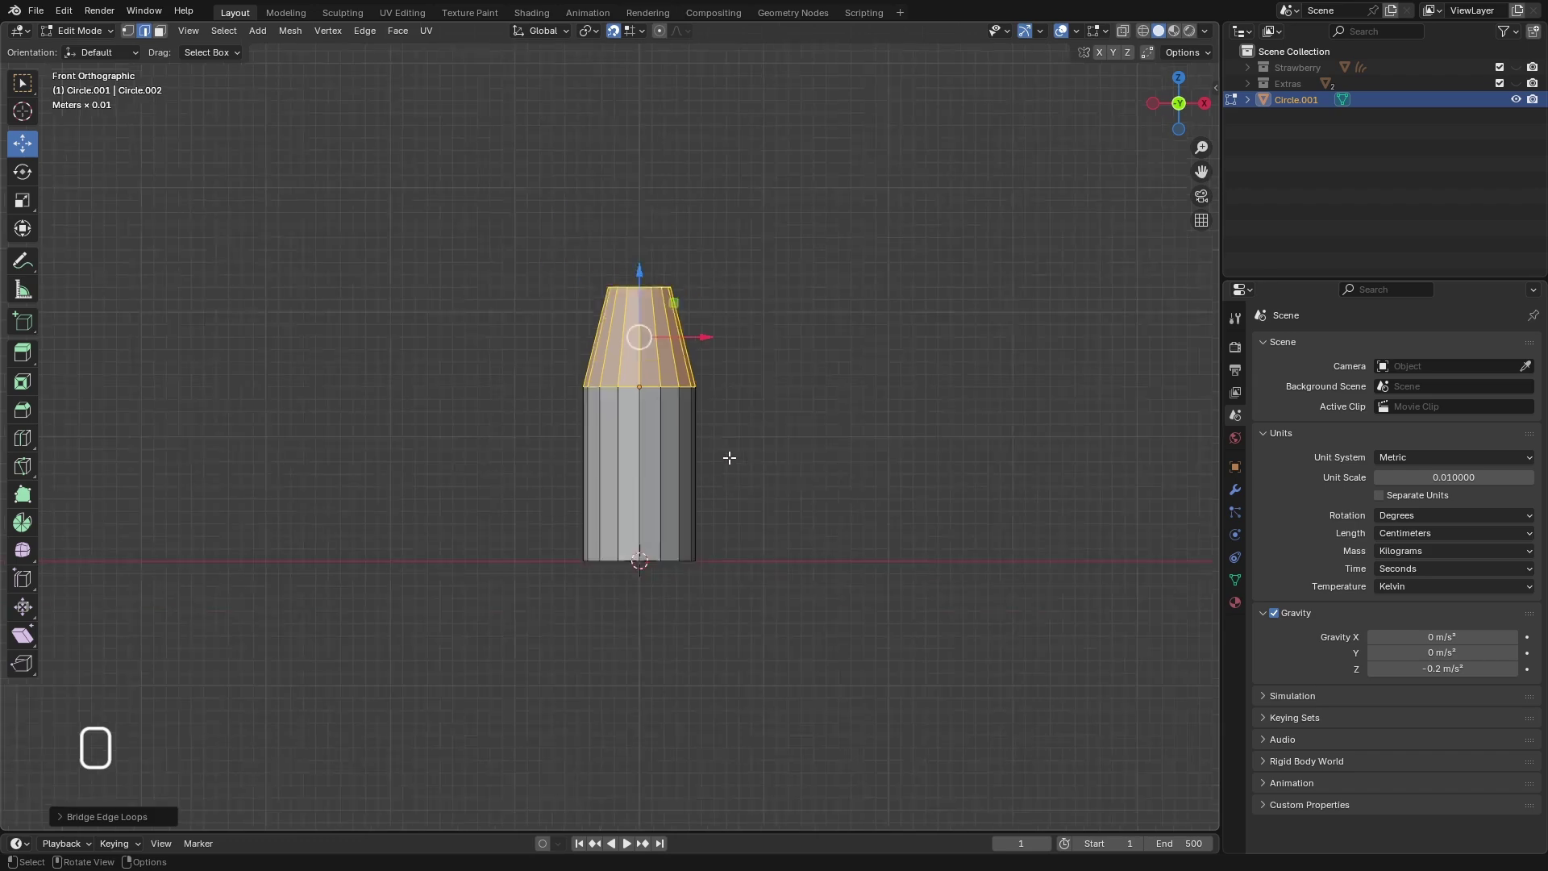
scroll(670, 360, "up", 2)
scroll(673, 367, "up", 4)
scroll(811, 525, "down", 5)
scroll(801, 525, "up", 4)
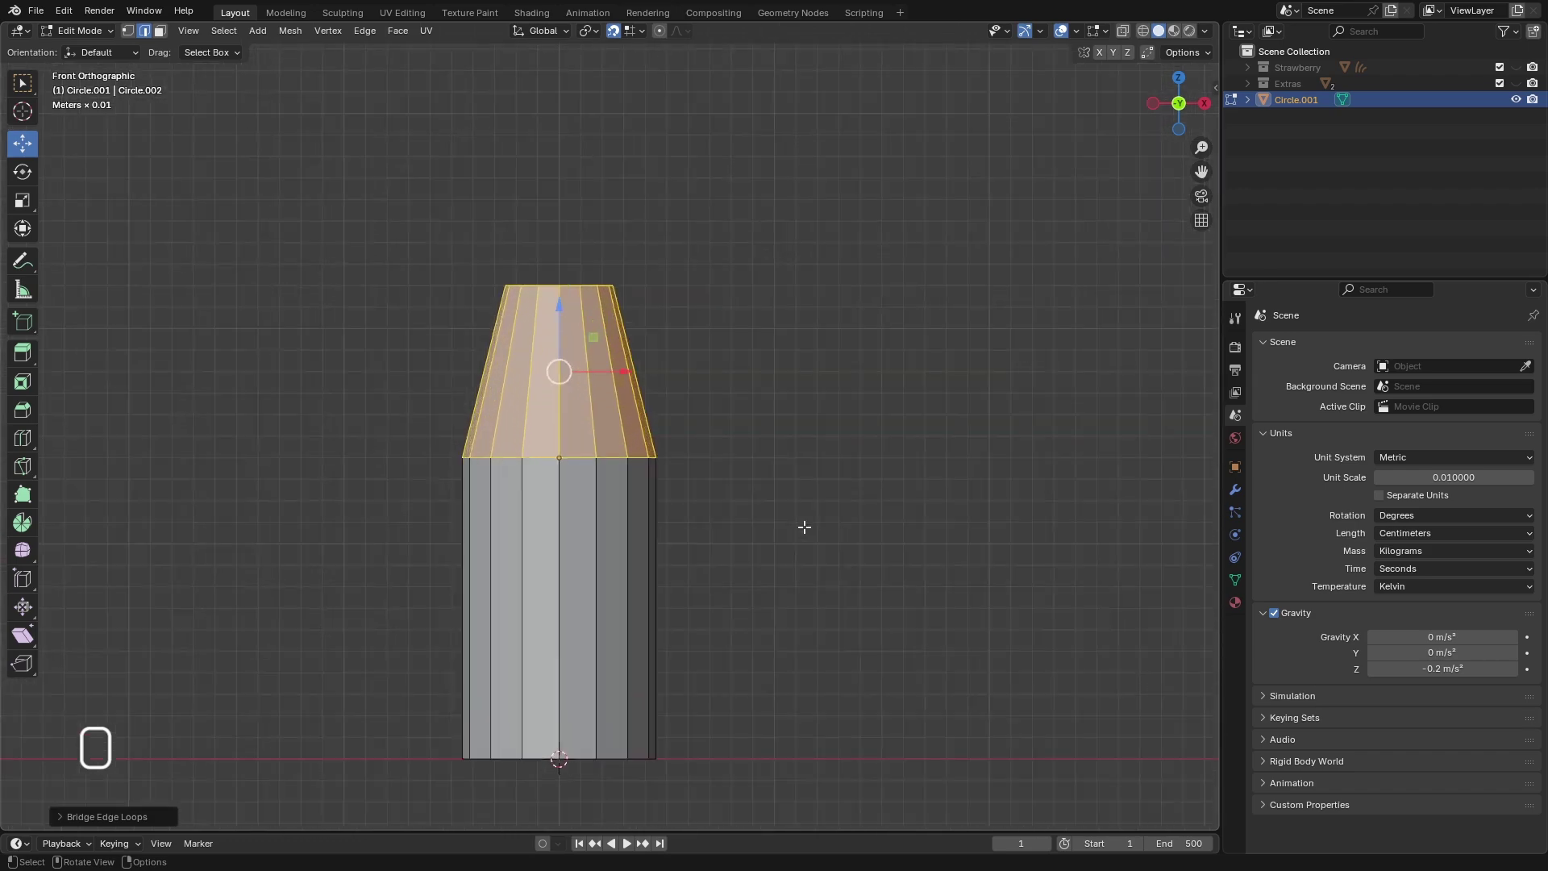
scroll(752, 519, "down", 2)
mouse_move(639, 401)
middle_mouse_down()
mouse_move(688, 518)
mouse_move(645, 387)
middle_mouse_up()
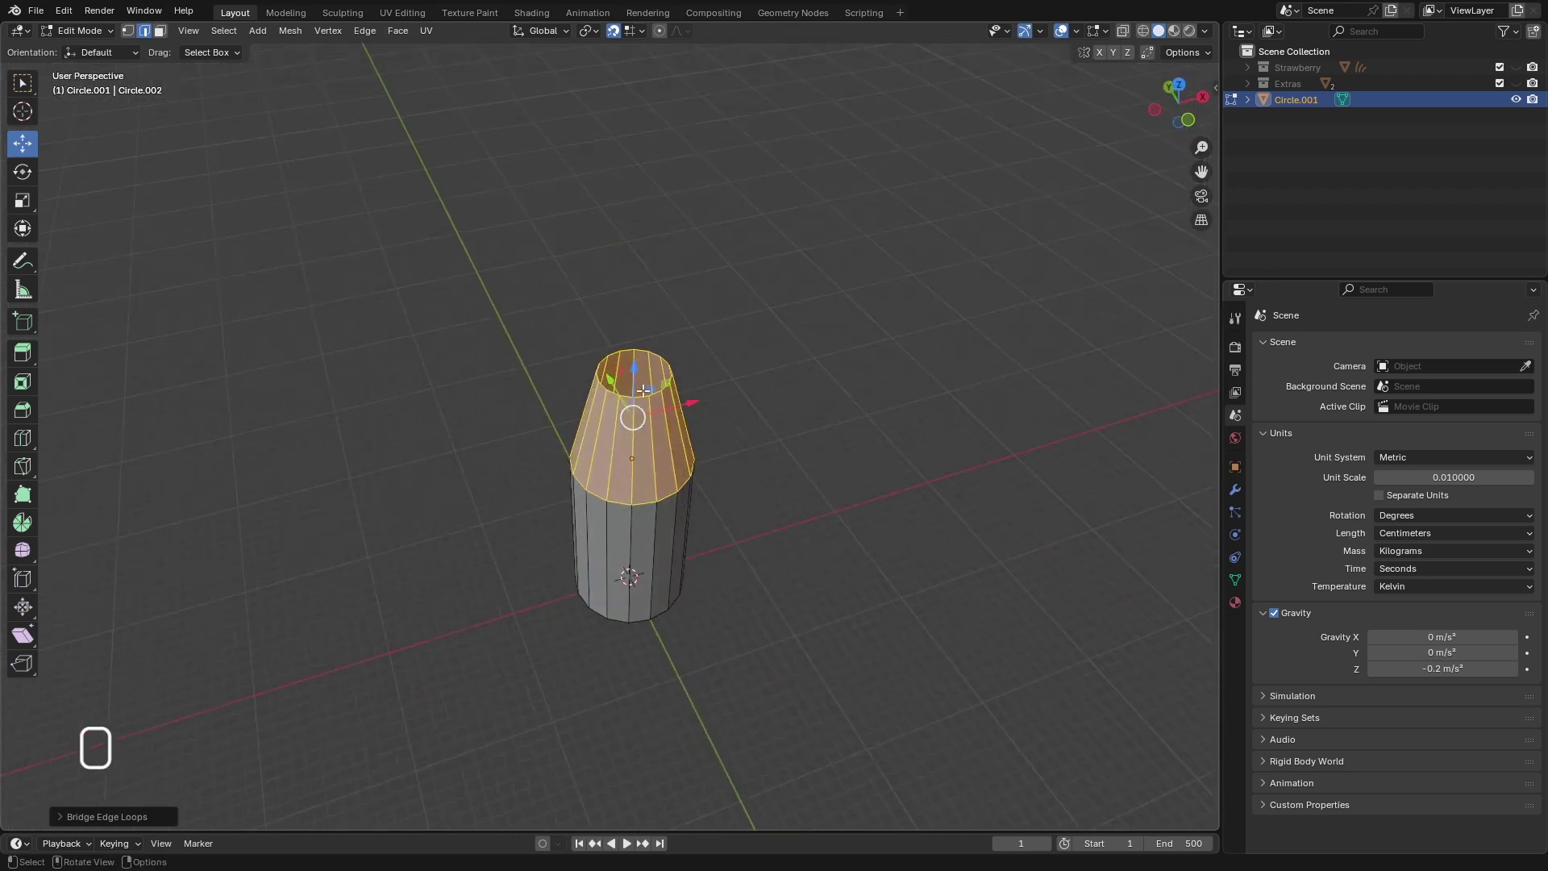
scroll(647, 391, "up", 3)
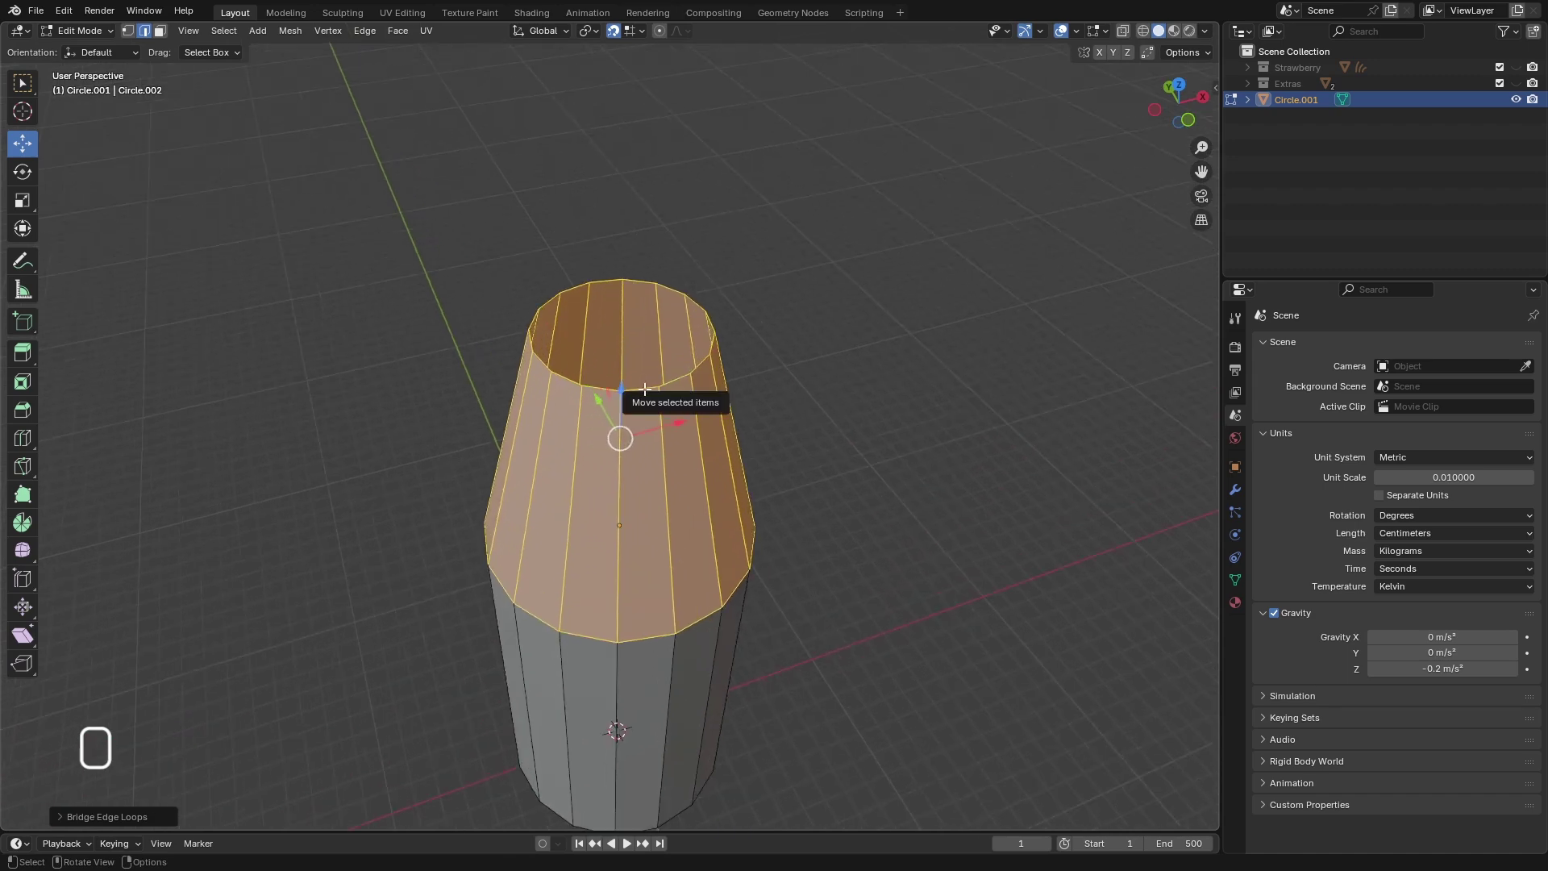
- Select the shoulder's open upper rim loop and scale it in X and Y only to about two-thirds of its size
left_click(817, 277)
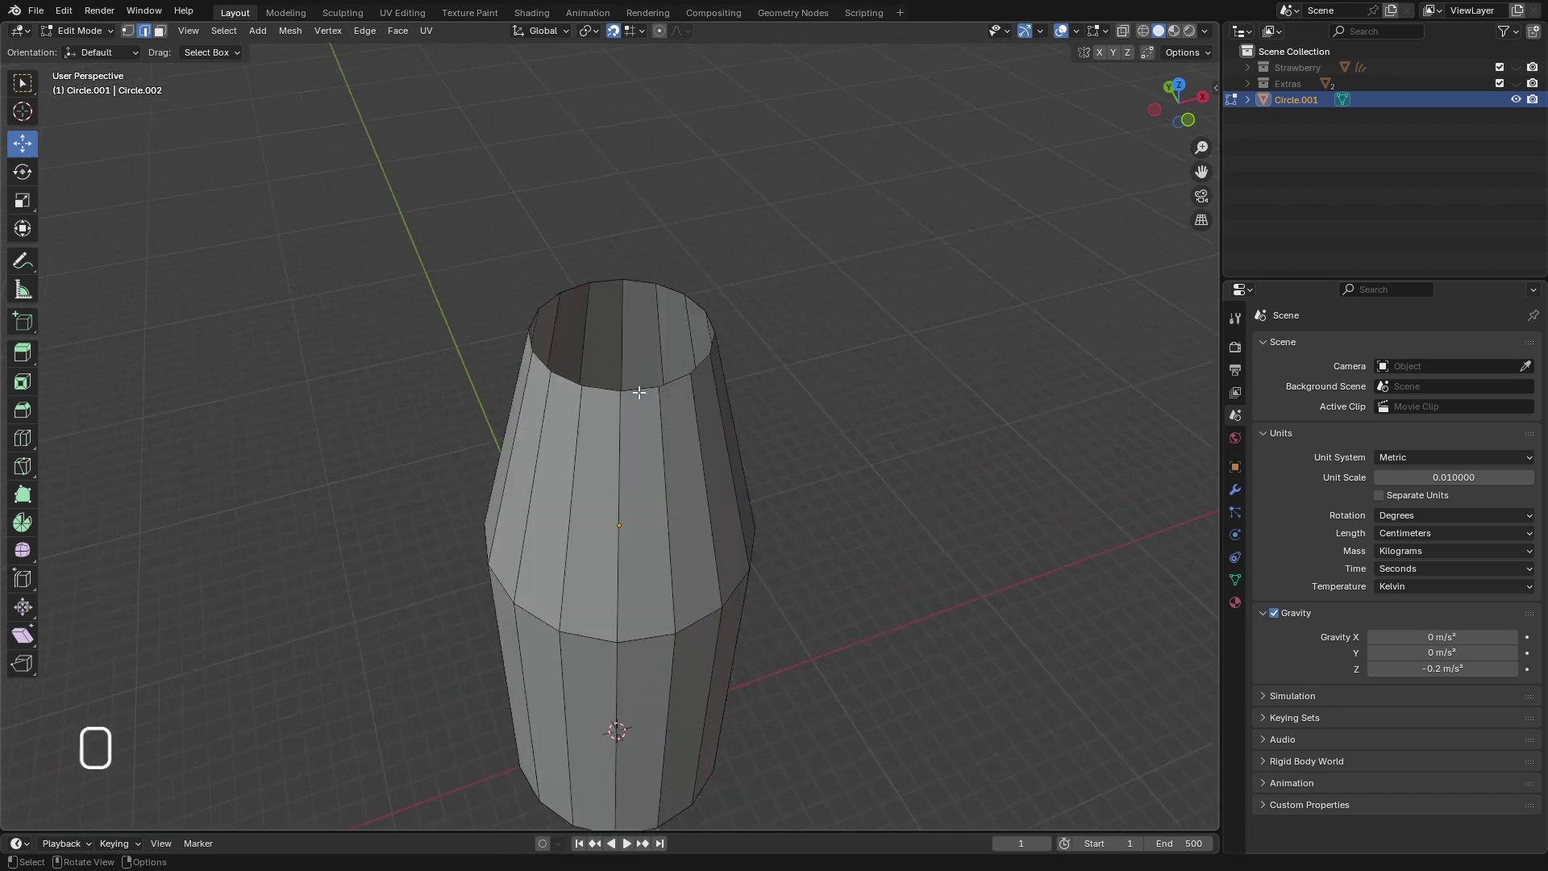
left_click(638, 392, "alt")
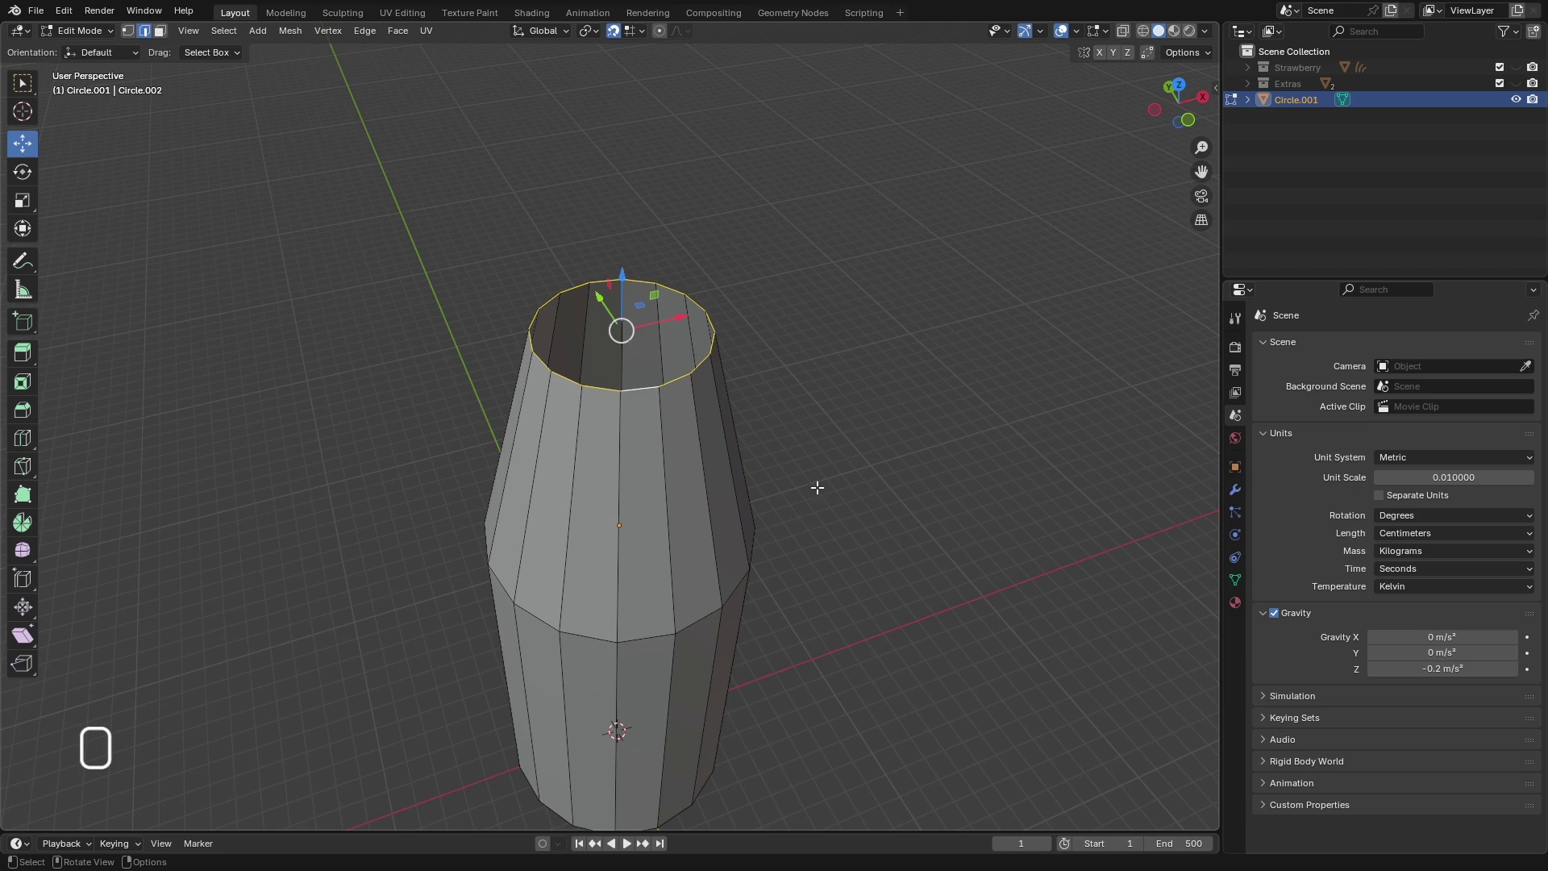
key("KP_1")
scroll(722, 455, "down", 4)
scroll(749, 511, "up", 4)
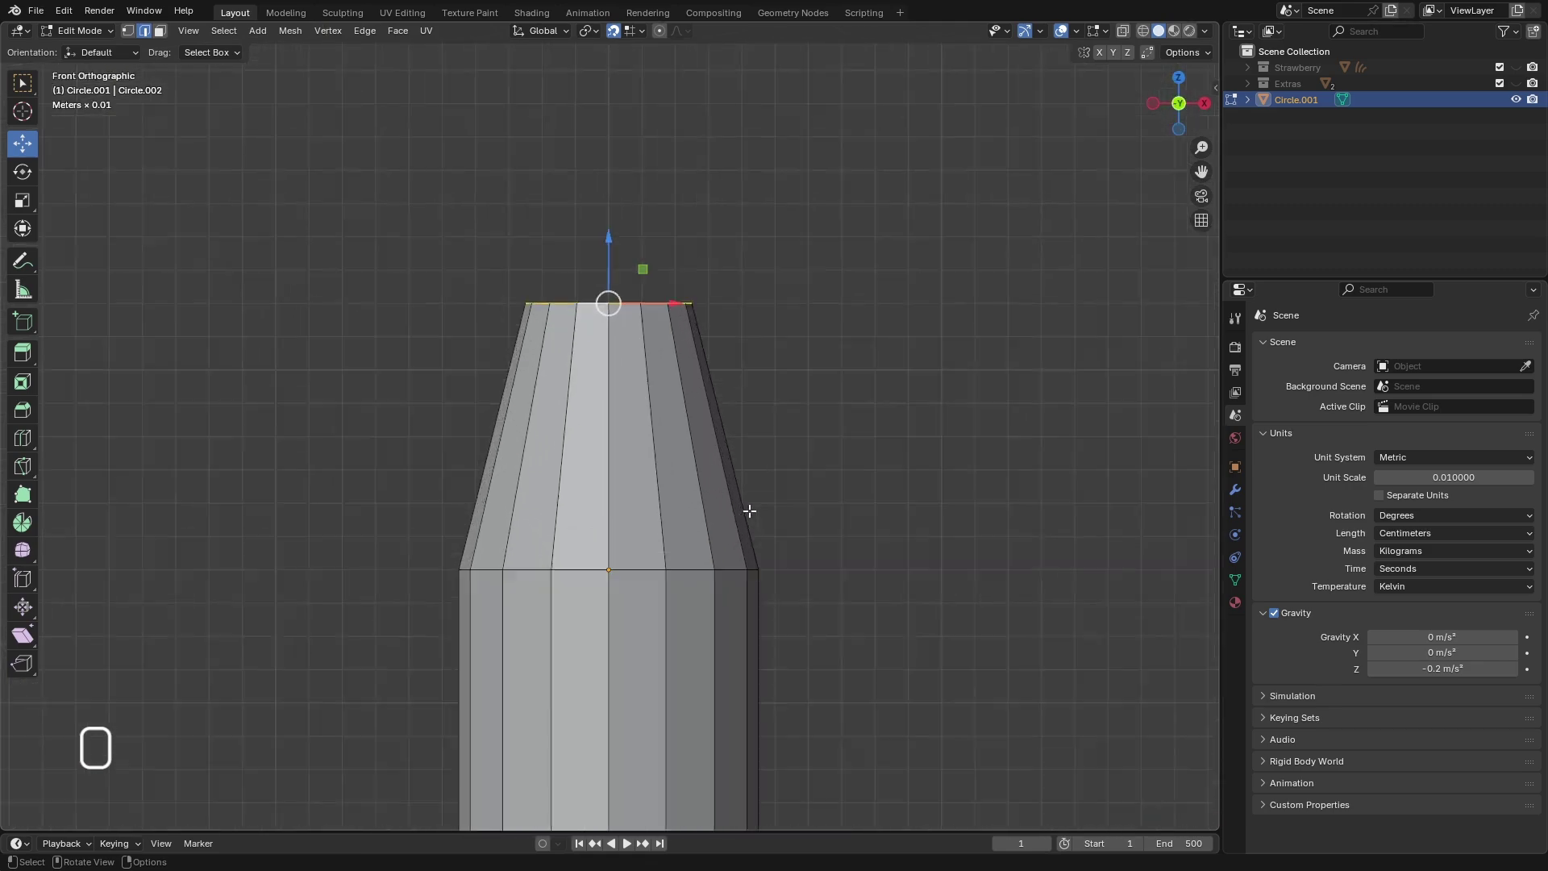
scroll(750, 511, "up", 1)
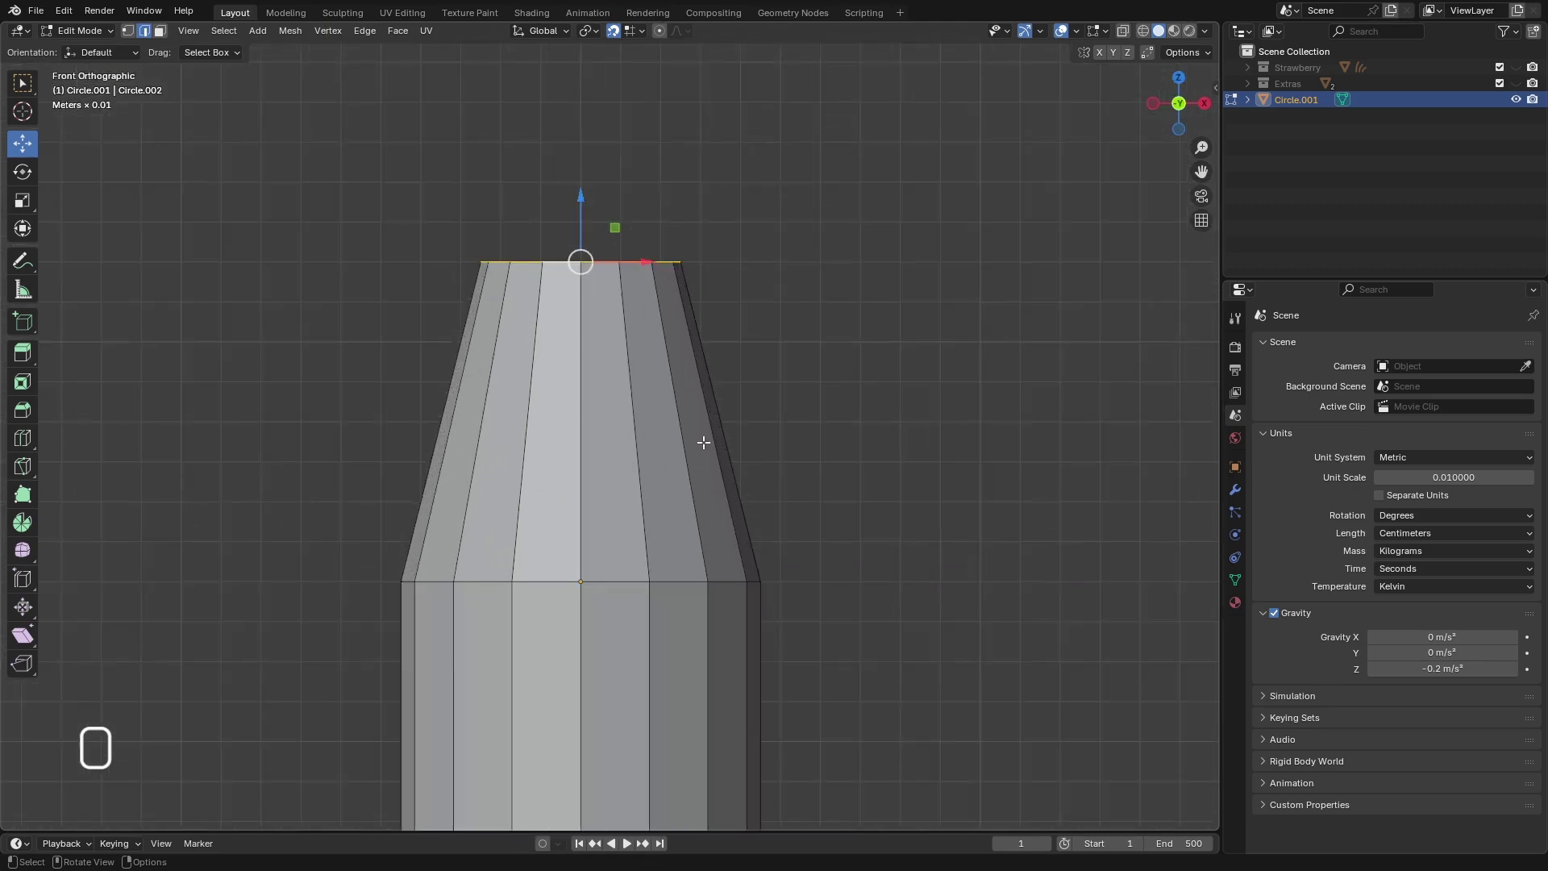
key("s")
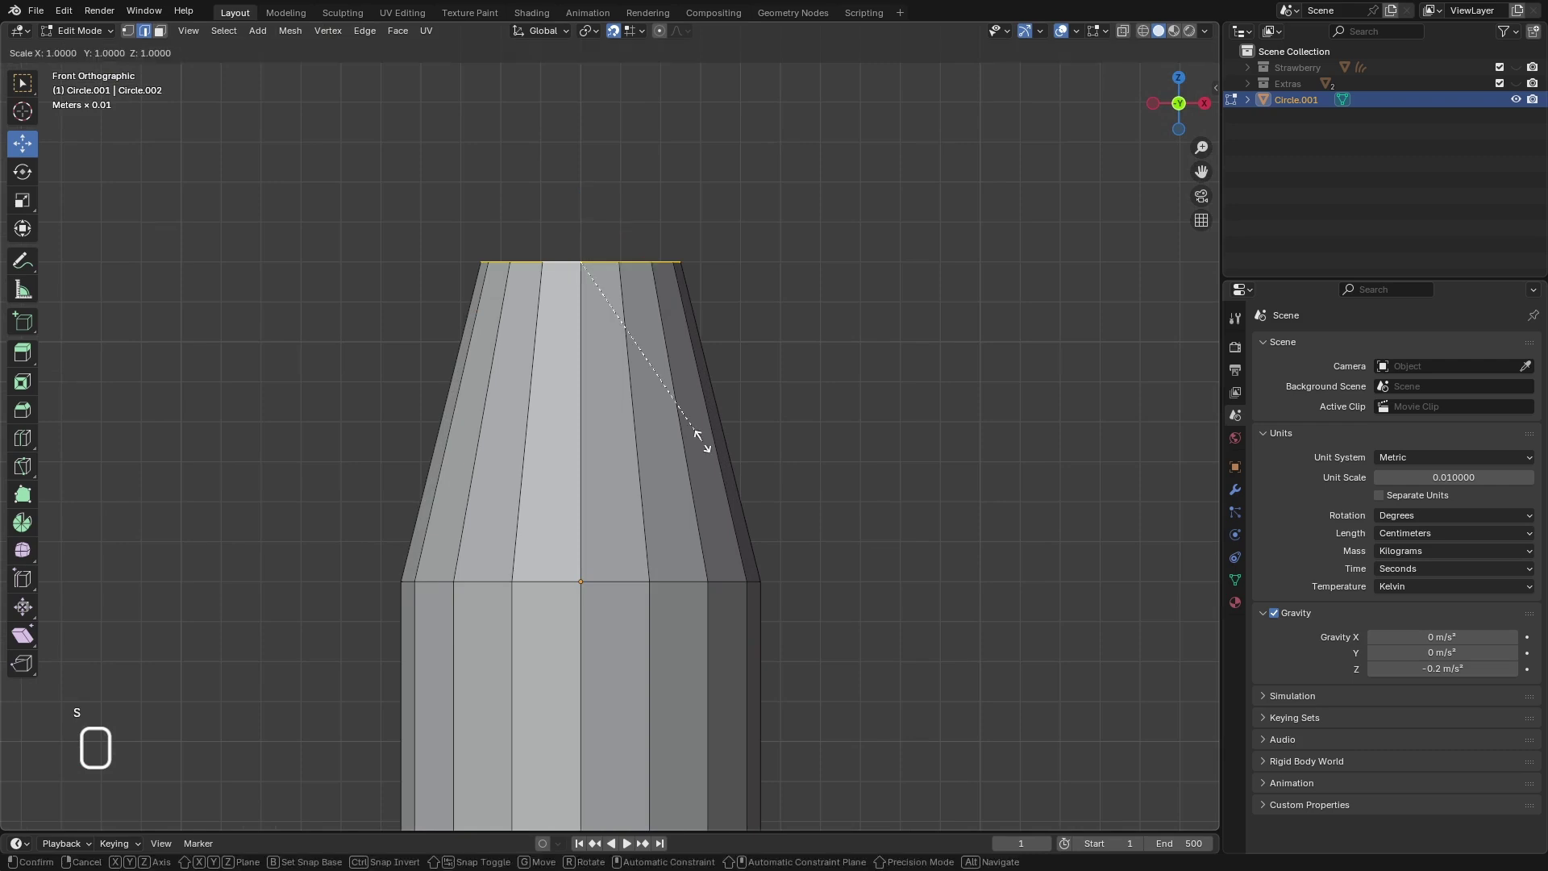
key("shift+z")
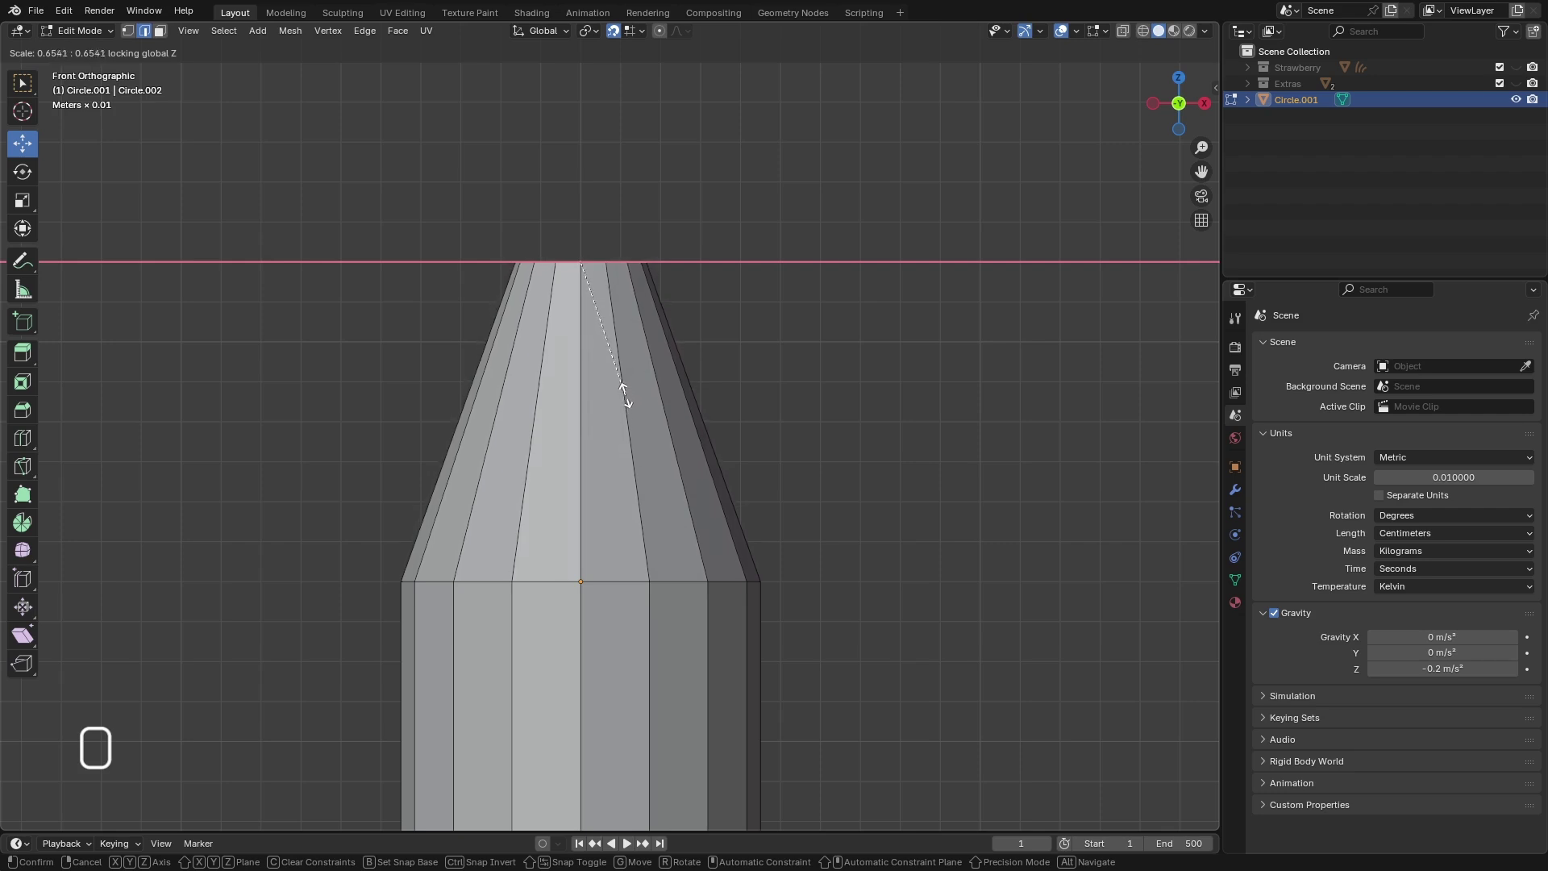
left_click(622, 398)
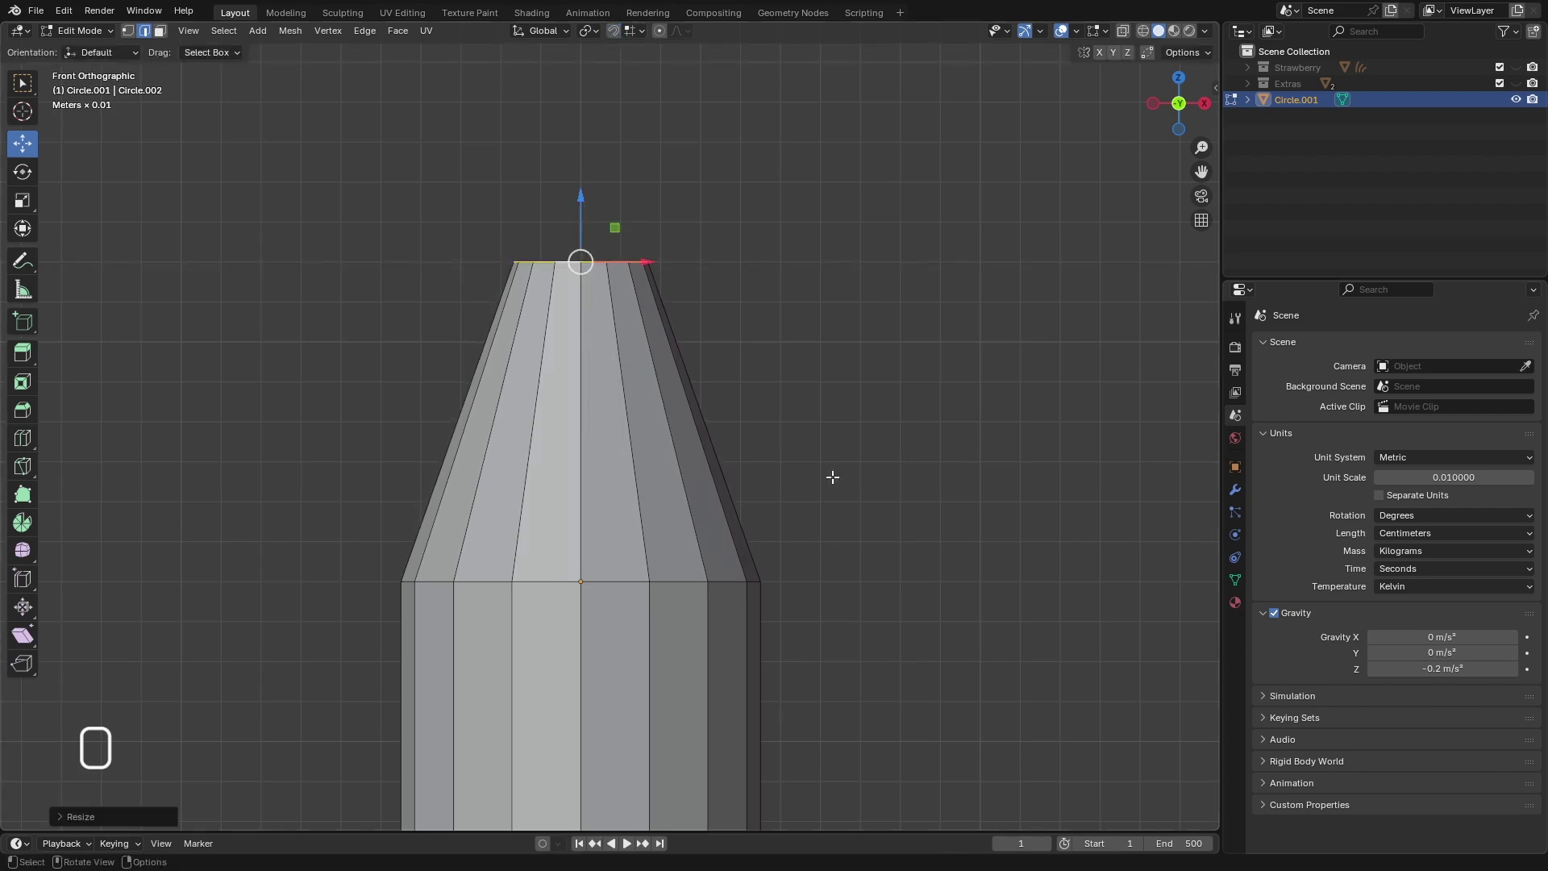
- Bevel the edge loop between the body and the shoulder with 2 segments and an offset of about 1.99 cm
middle_click_drag(749, 569, 754, 304, "shift")
scroll(701, 440, "down", 3)
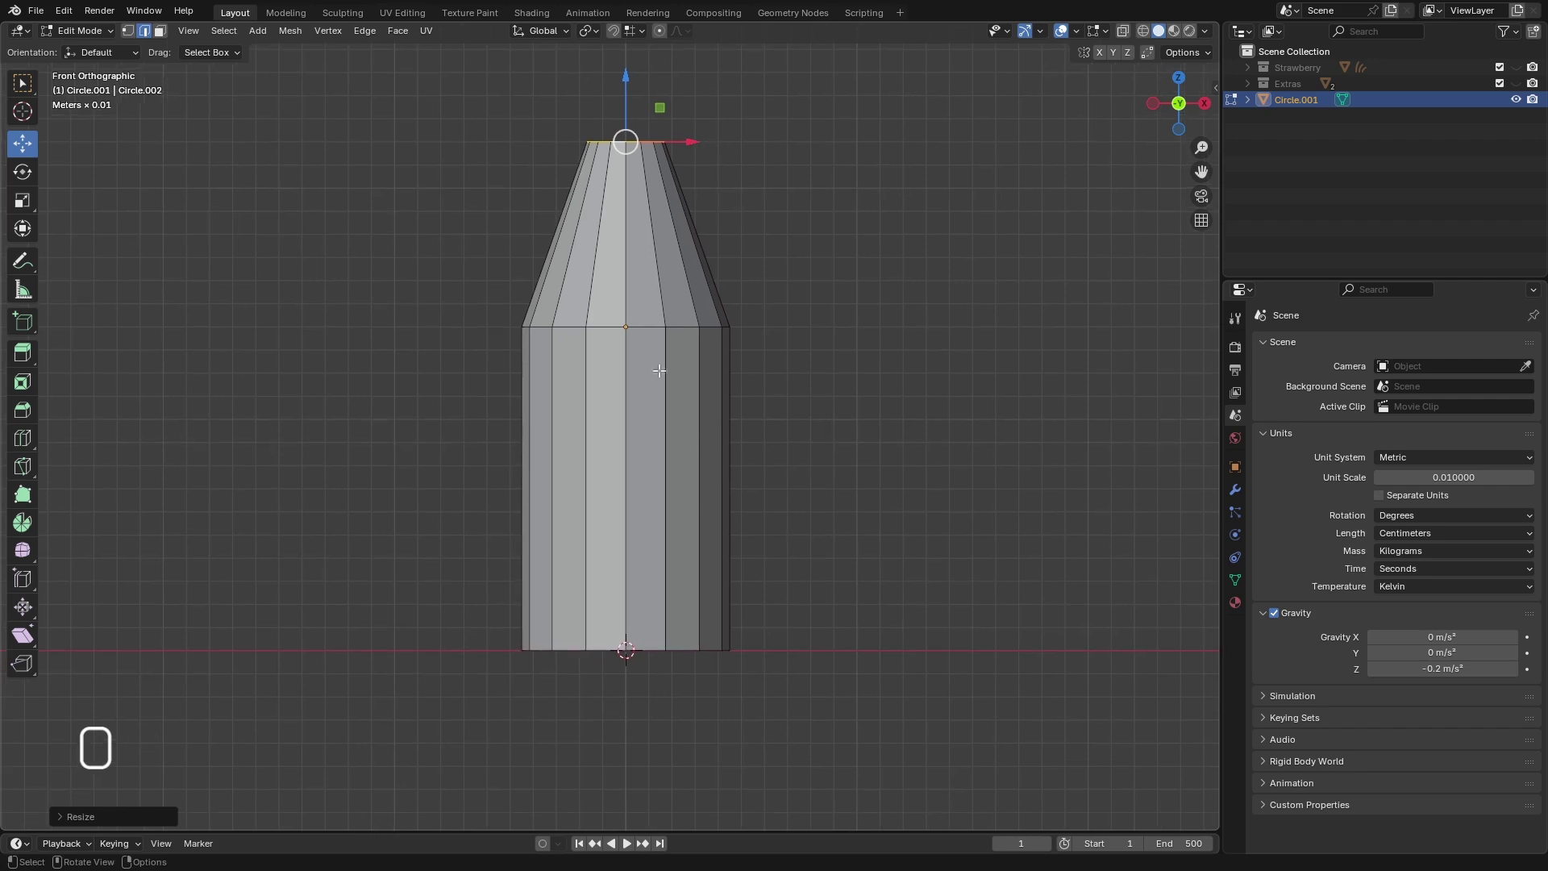
left_click(644, 366)
left_click(643, 327, "alt")
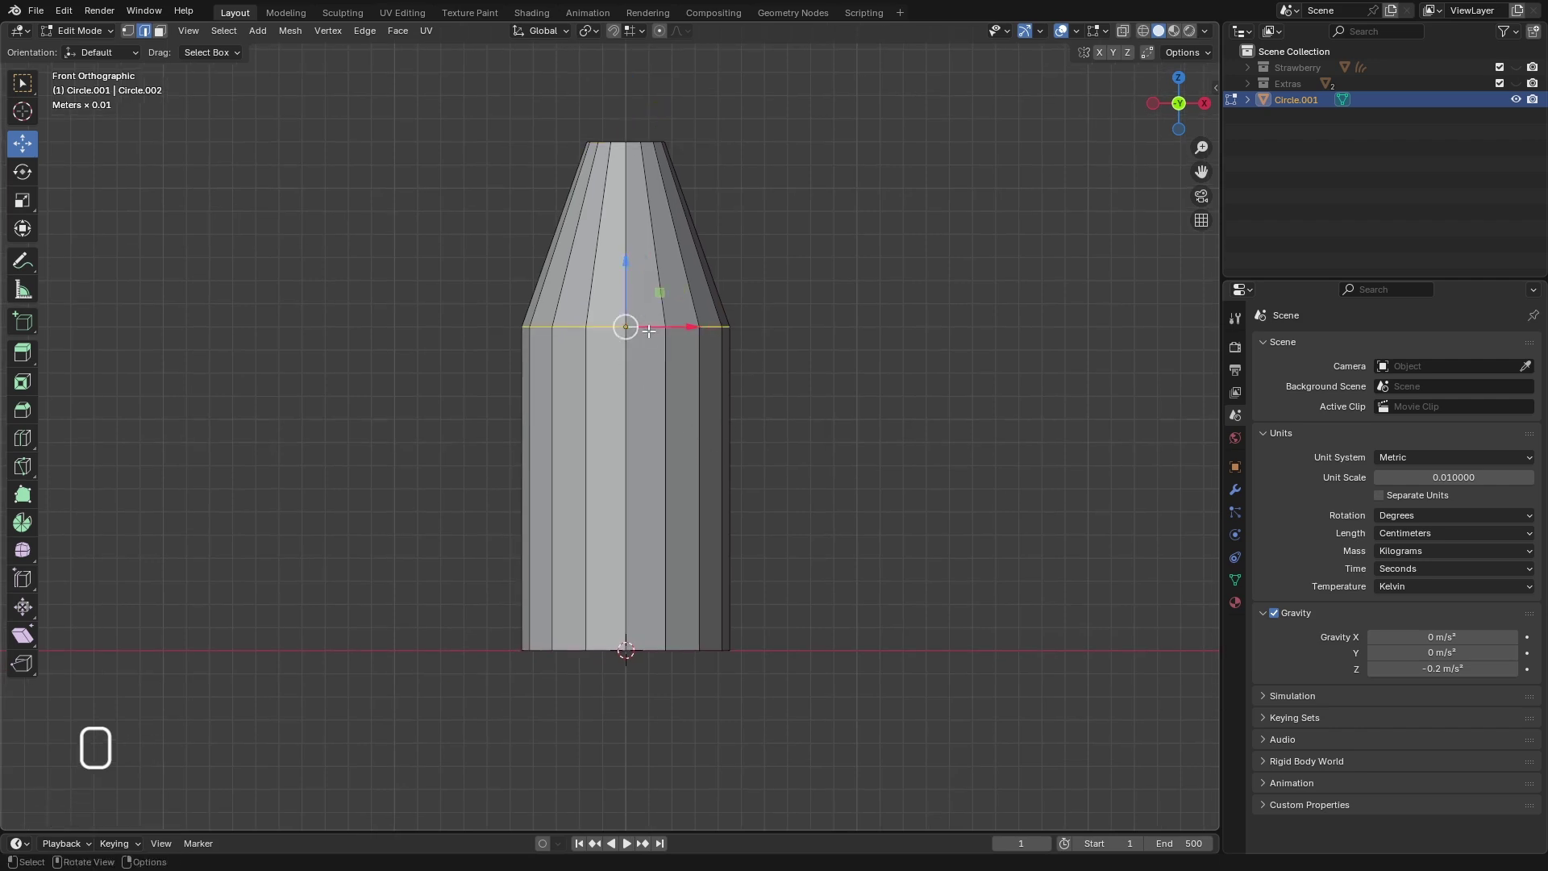
key("ctrl+b")
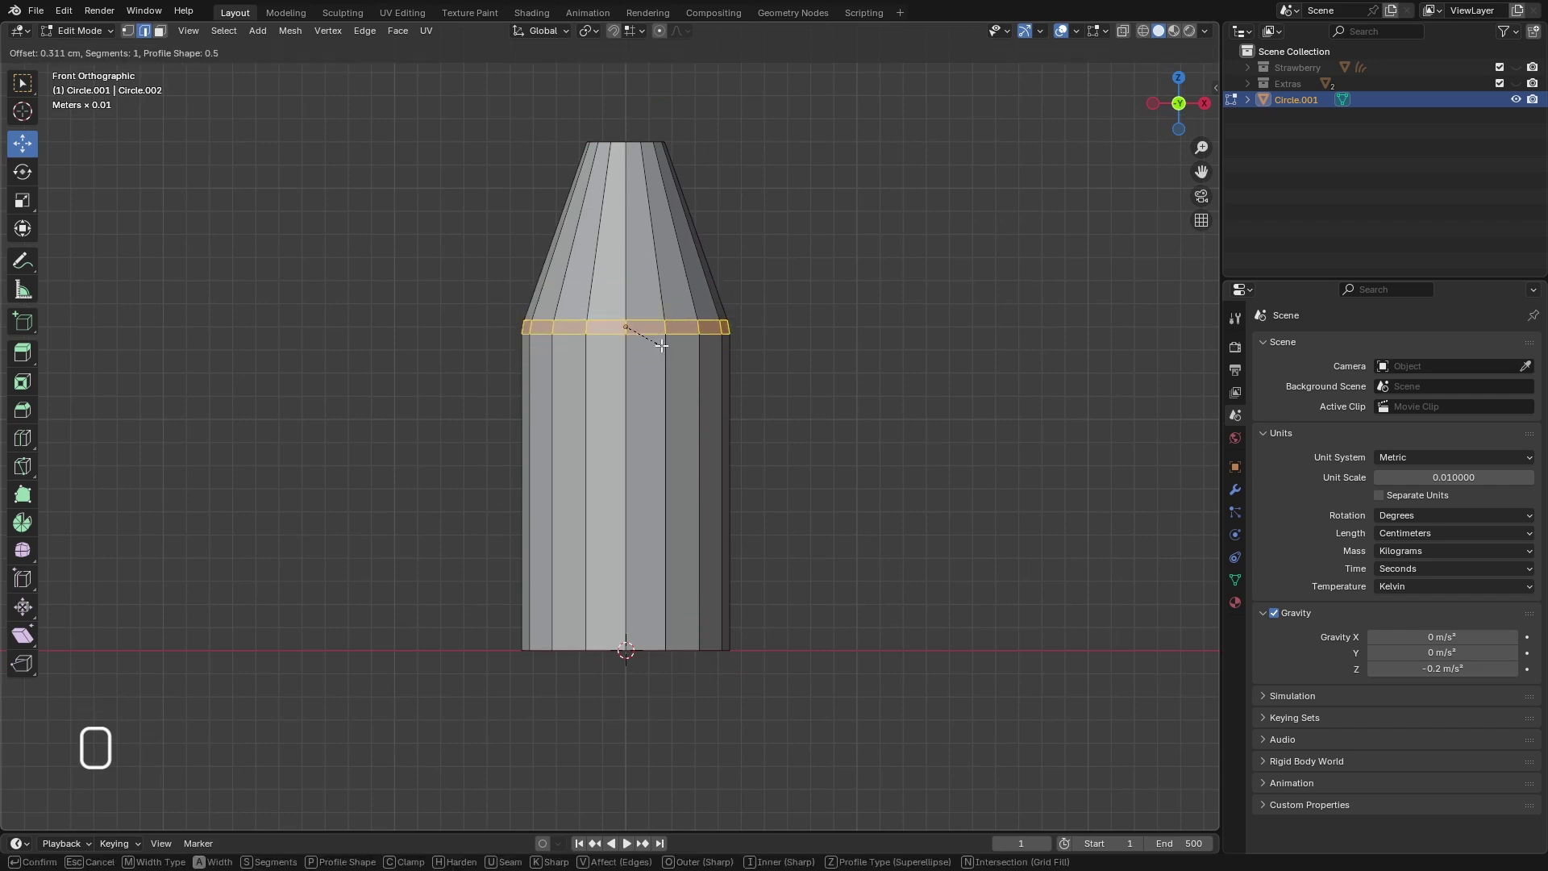
scroll(655, 379, "up", 1)
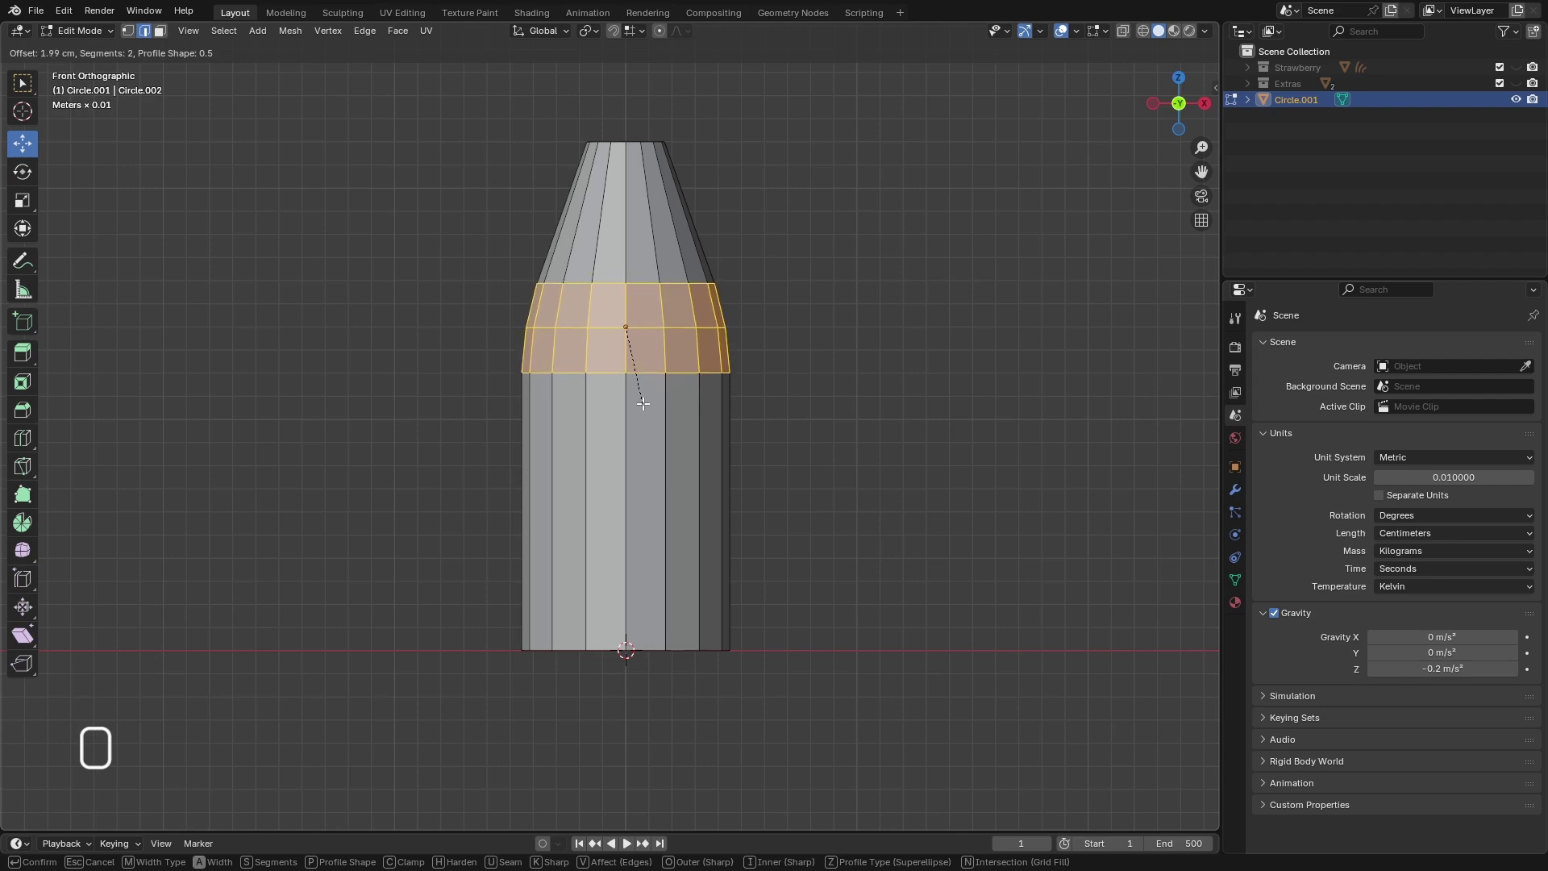
left_click(642, 403)
scroll(643, 403, "down", 2)
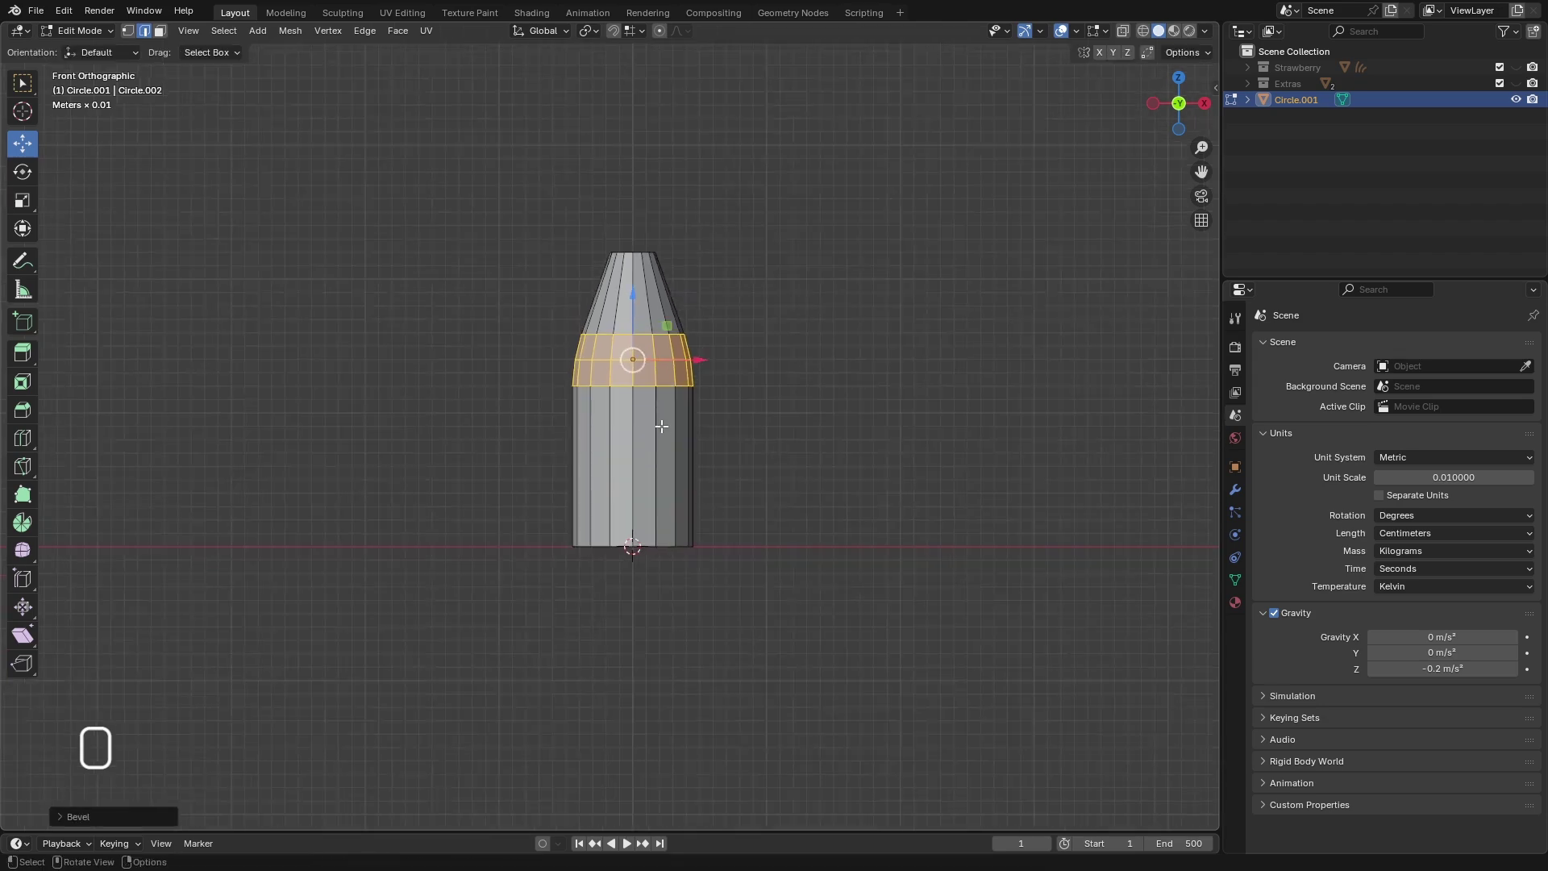
- Select the upper rim loop, enable snapping and lower the rim straight down by about 1 cm
scroll(659, 426, "up", 1)
scroll(656, 442, "down", 2)
scroll(638, 302, "up", 3)
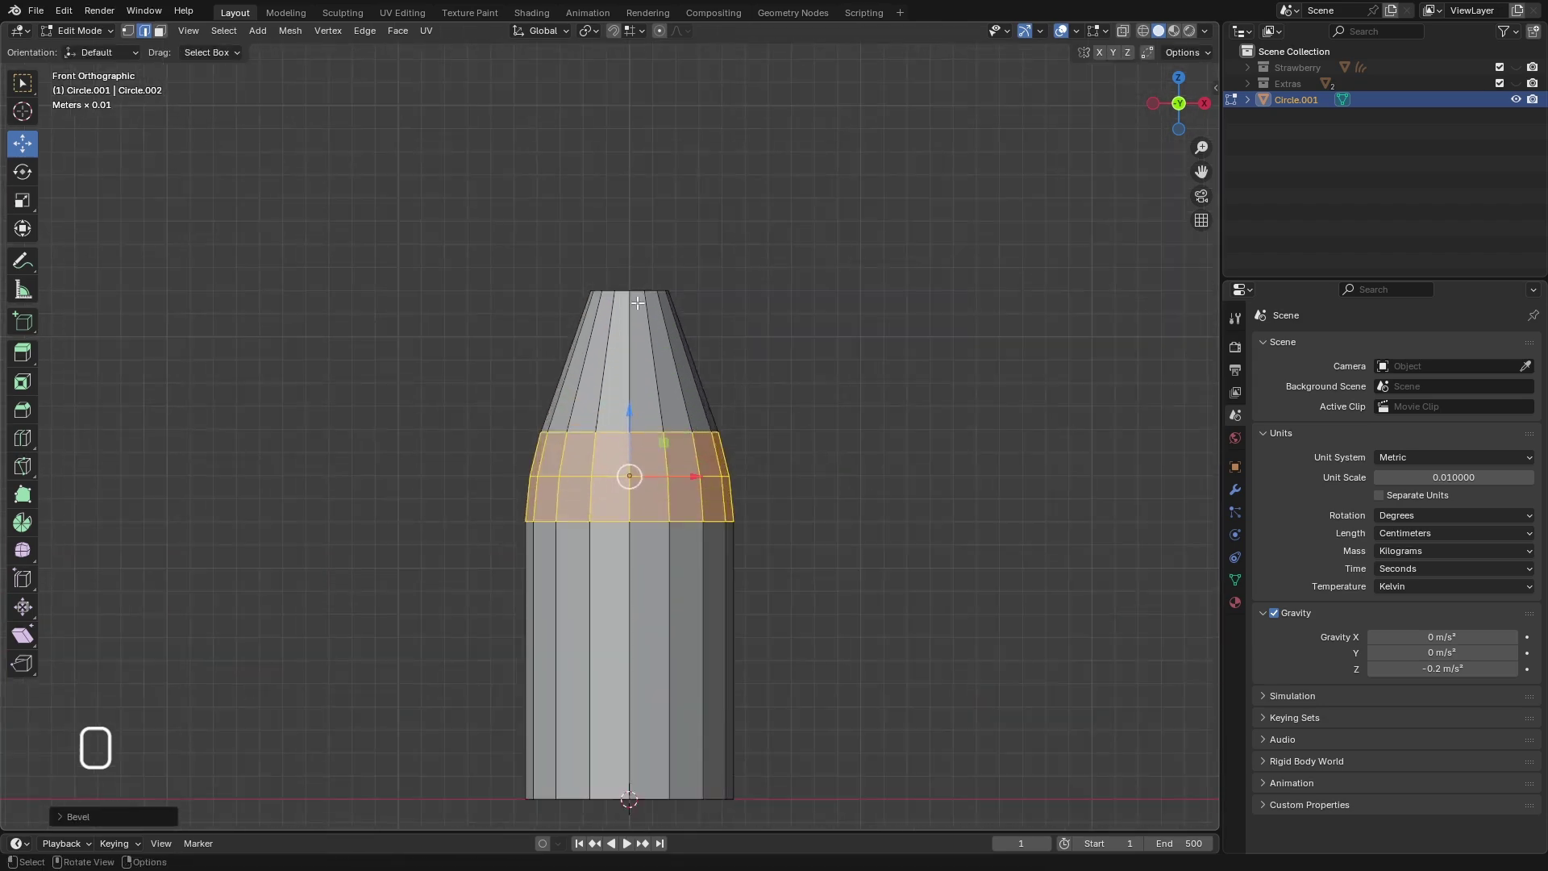
scroll(640, 323, "up", 4)
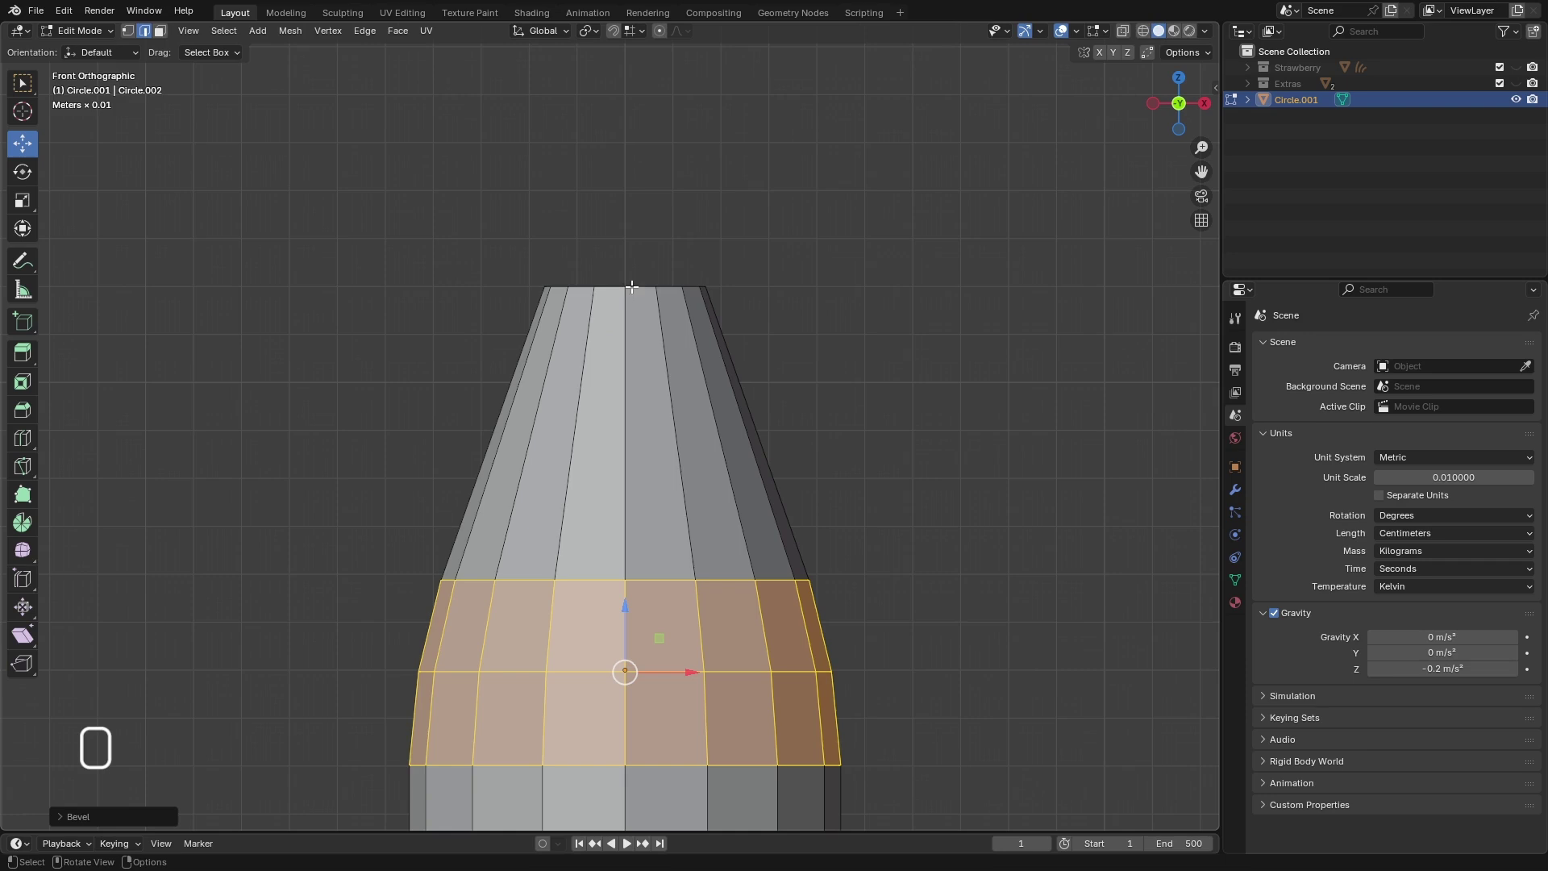
left_click(632, 287, "alt")
key("shift+Tab")
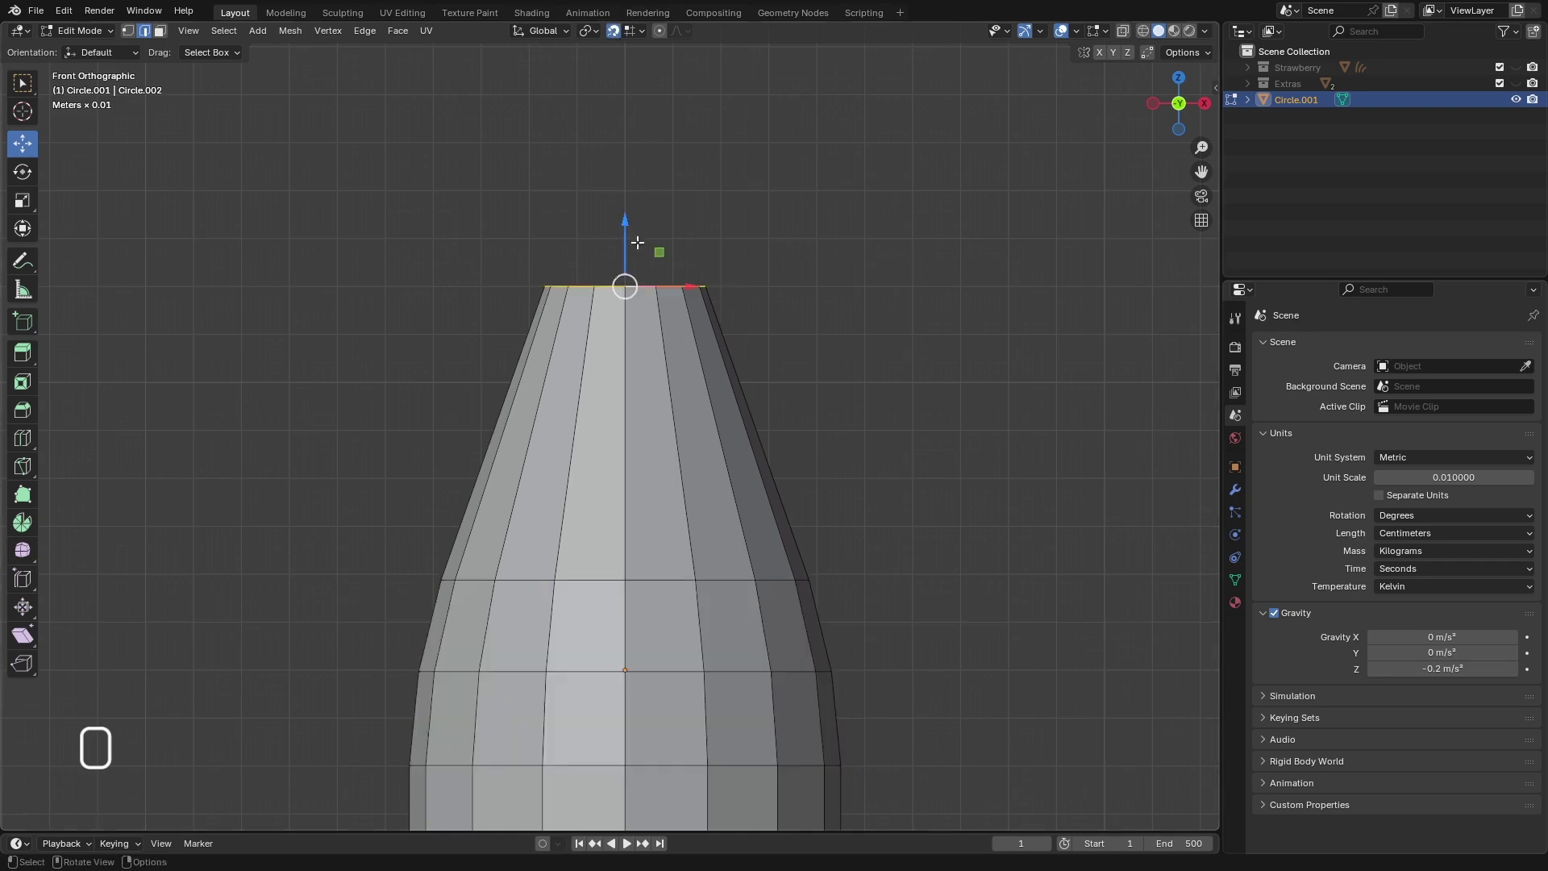
left_click_drag(625, 229, 629, 348)
scroll(624, 347, "down", 4)
scroll(622, 342, "up", 4)
scroll(605, 303, "down", 5)
scroll(661, 463, "up", 1)
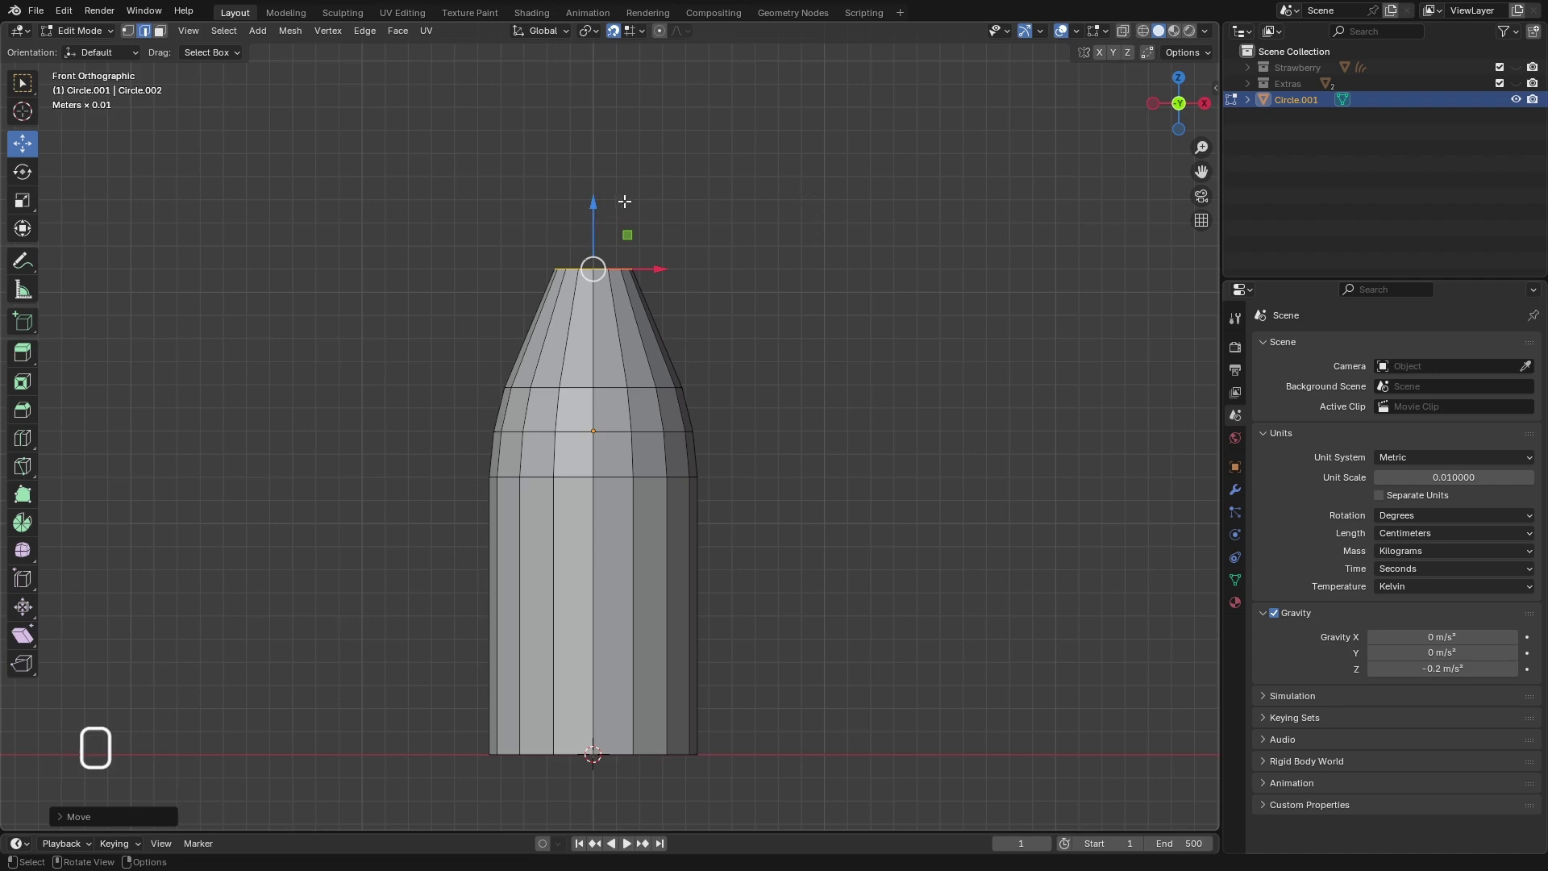
- Raise the rim about 3 cm as a height trial, undo it, and mark that height with a short annotation stroke beside the bottle
left_click_drag(590, 200, 591, 133)
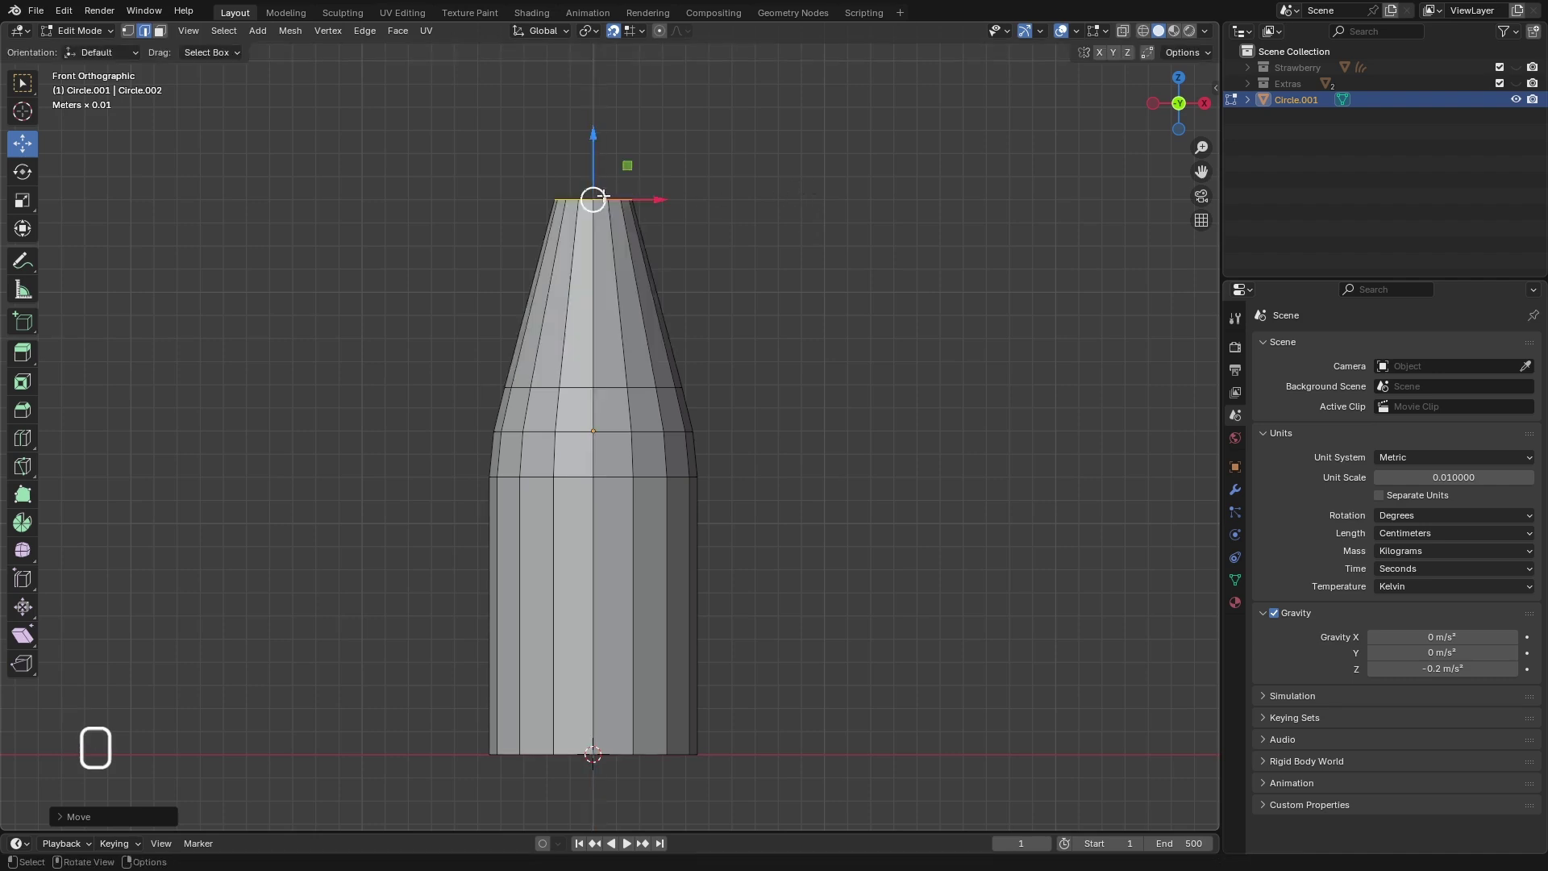
key("ctrl+z")
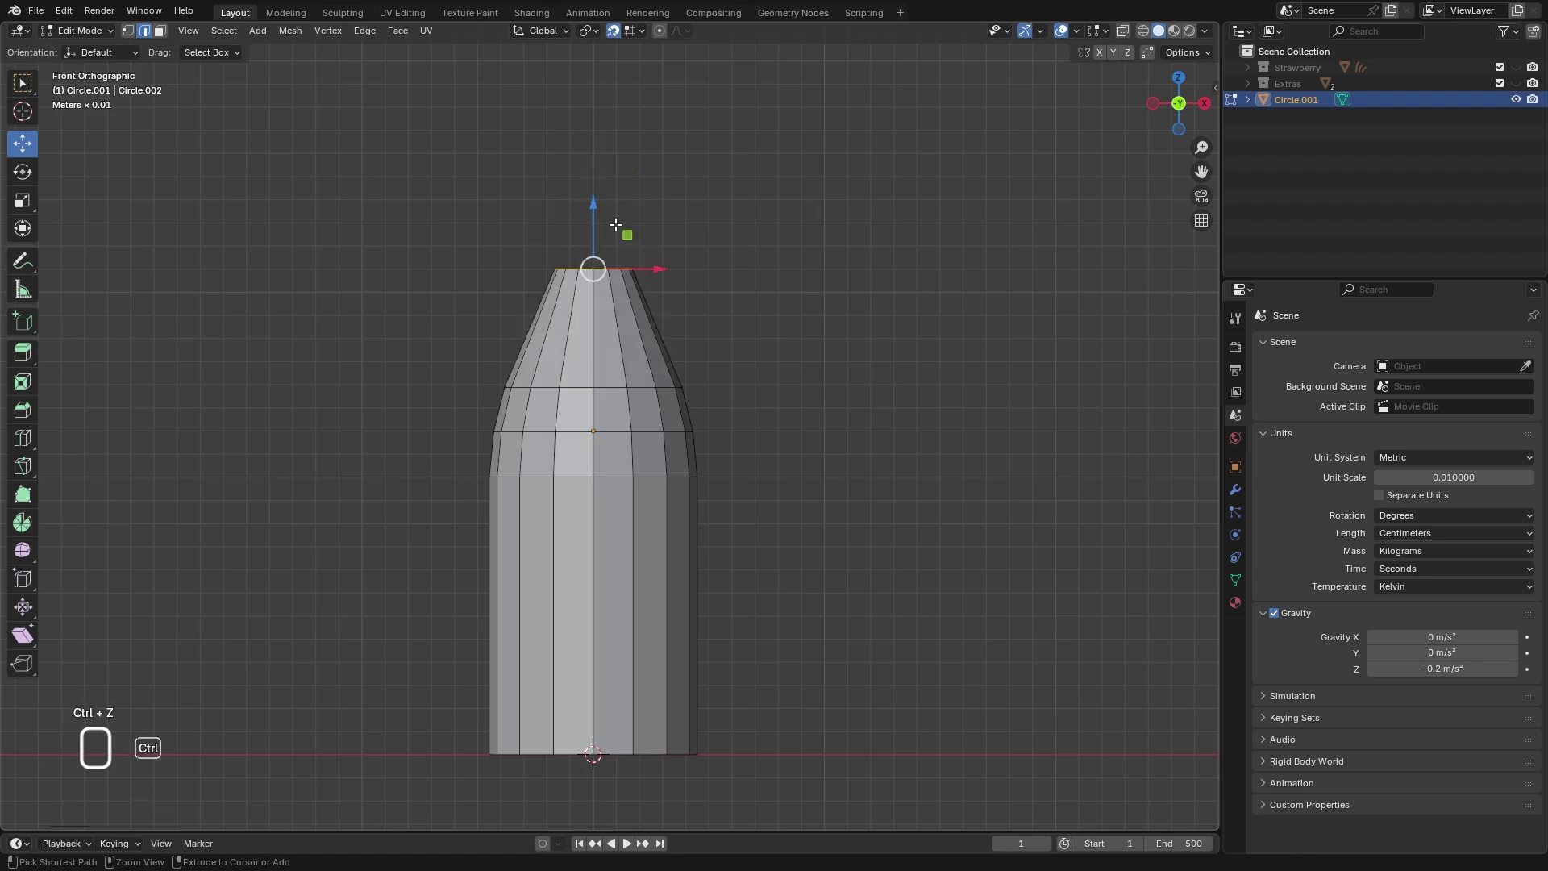
key("d")
left_click_drag(649, 197, 637, 198)
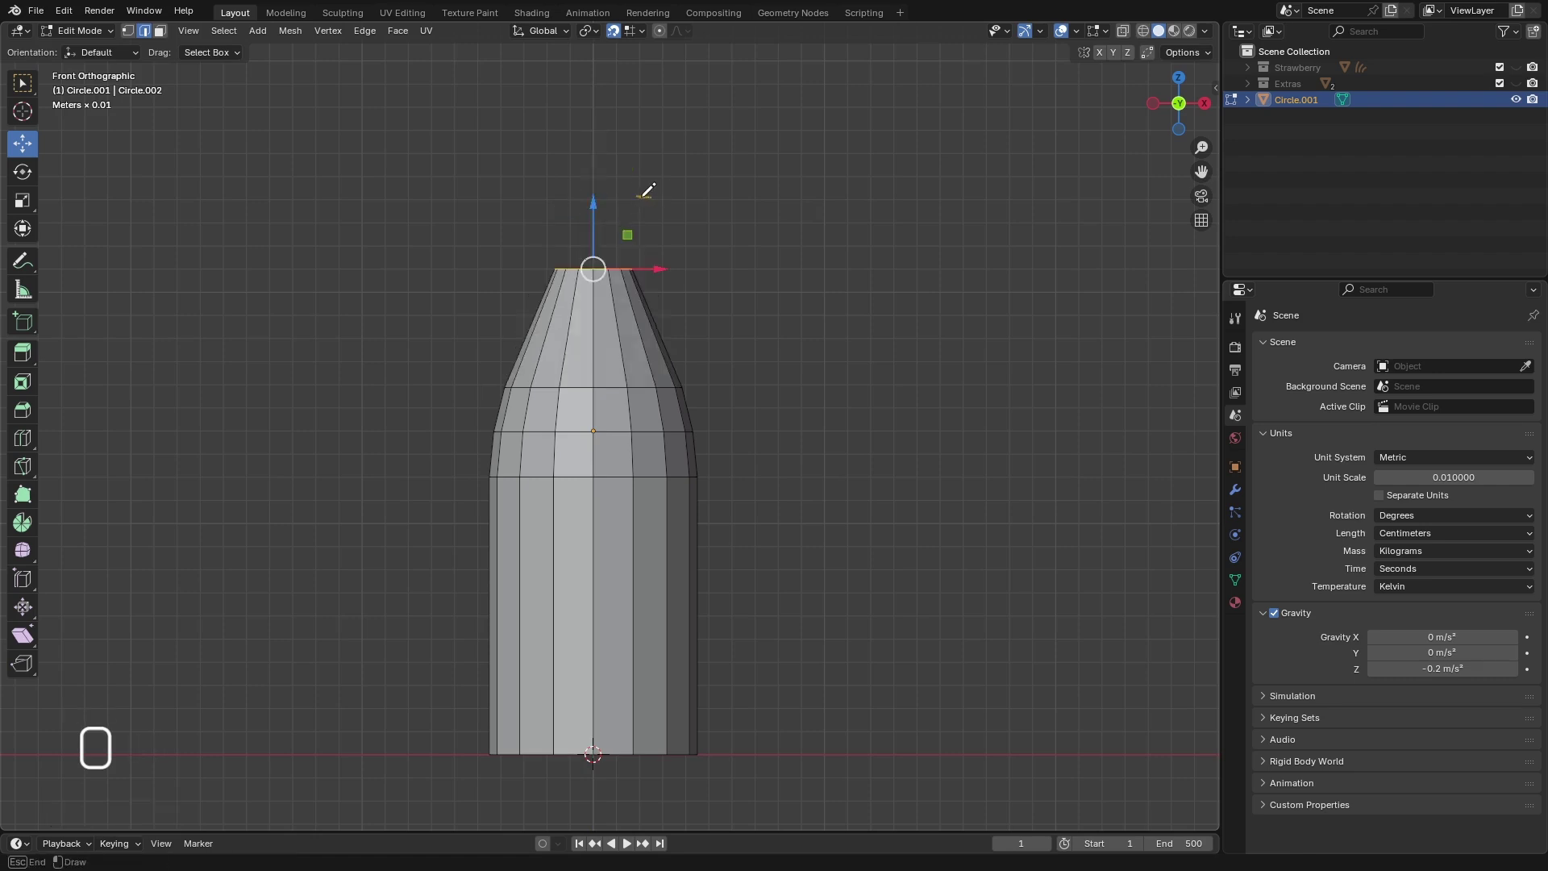
- Raise the upper rim loop along Z by about 1 cm, keeping it below the annotated height mark
scroll(621, 170, "up", 3)
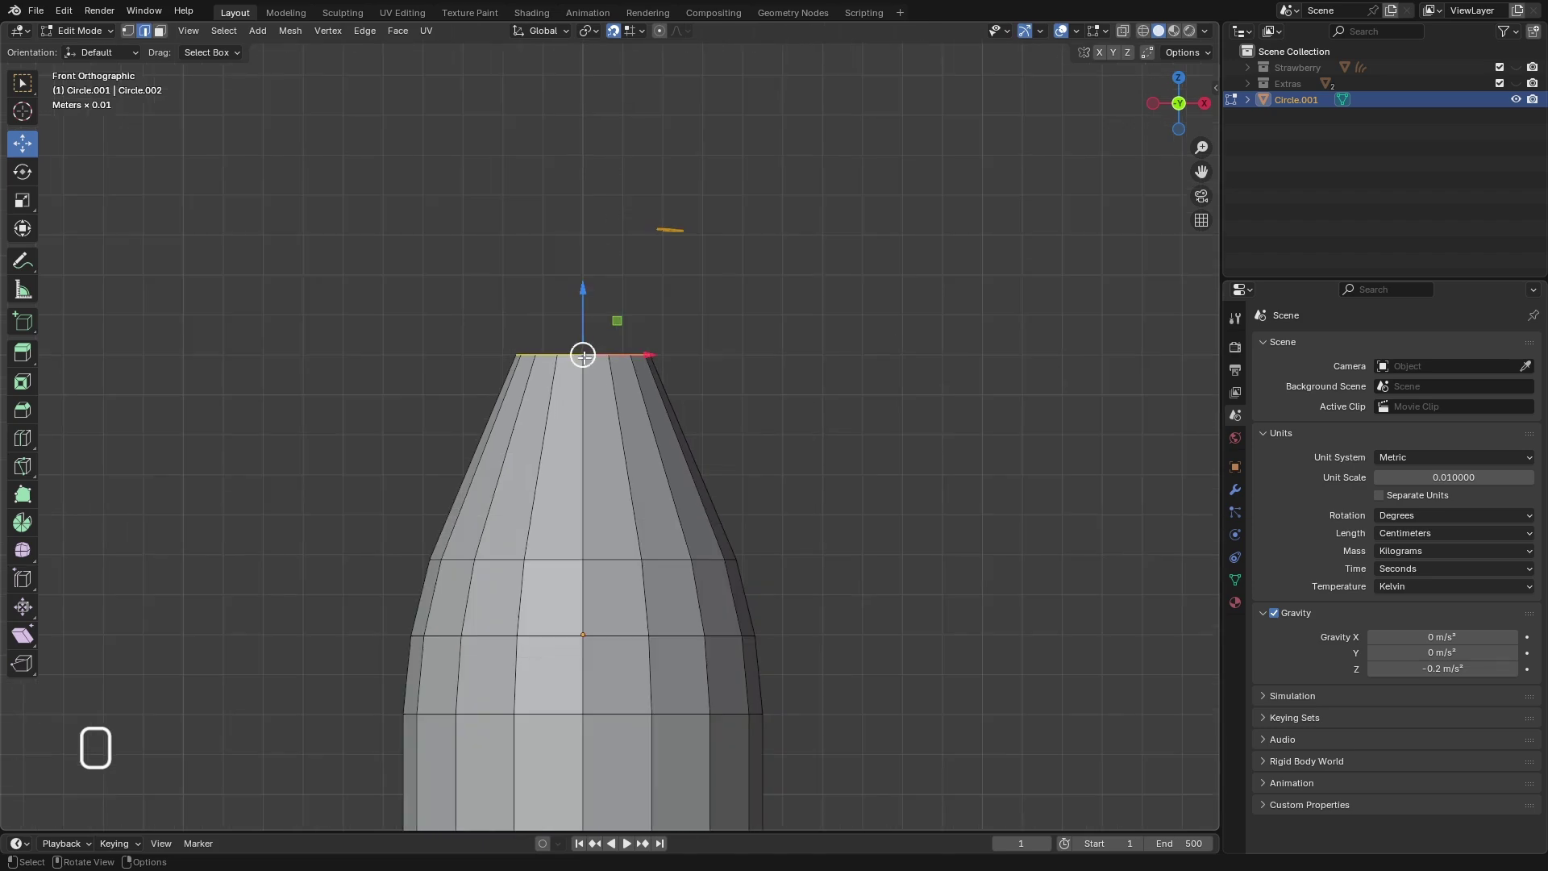
left_click_drag(582, 355, 582, 319)
scroll(582, 318, "down", 2)
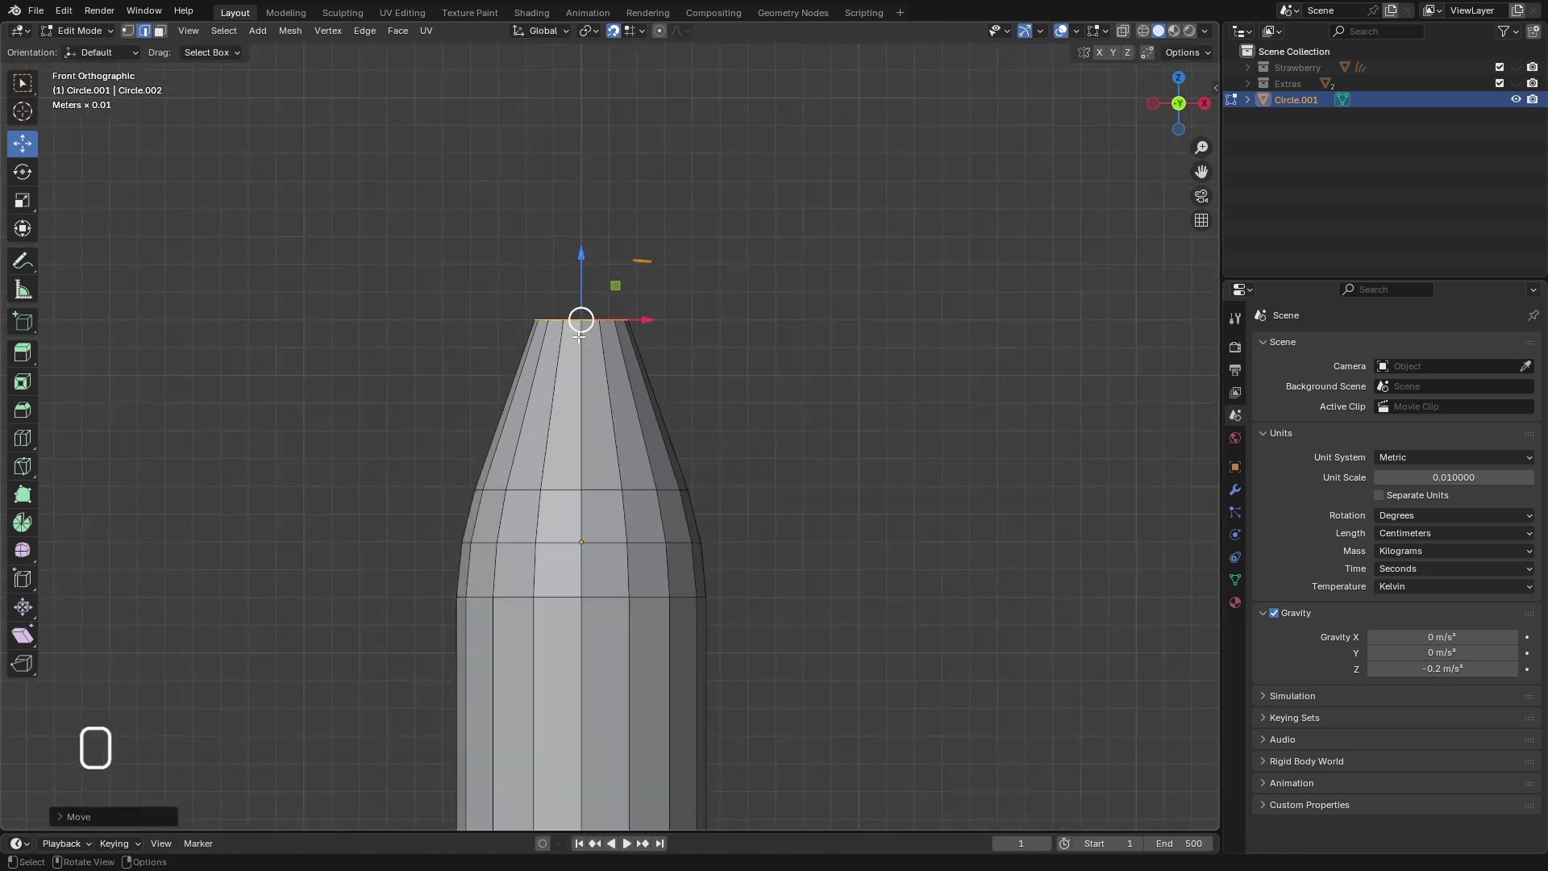
- Extrude the rim straight up along Z by about 1.95 cm without snapping to form the neck, and adjust its top to the annotation mark
left_click(613, 29)
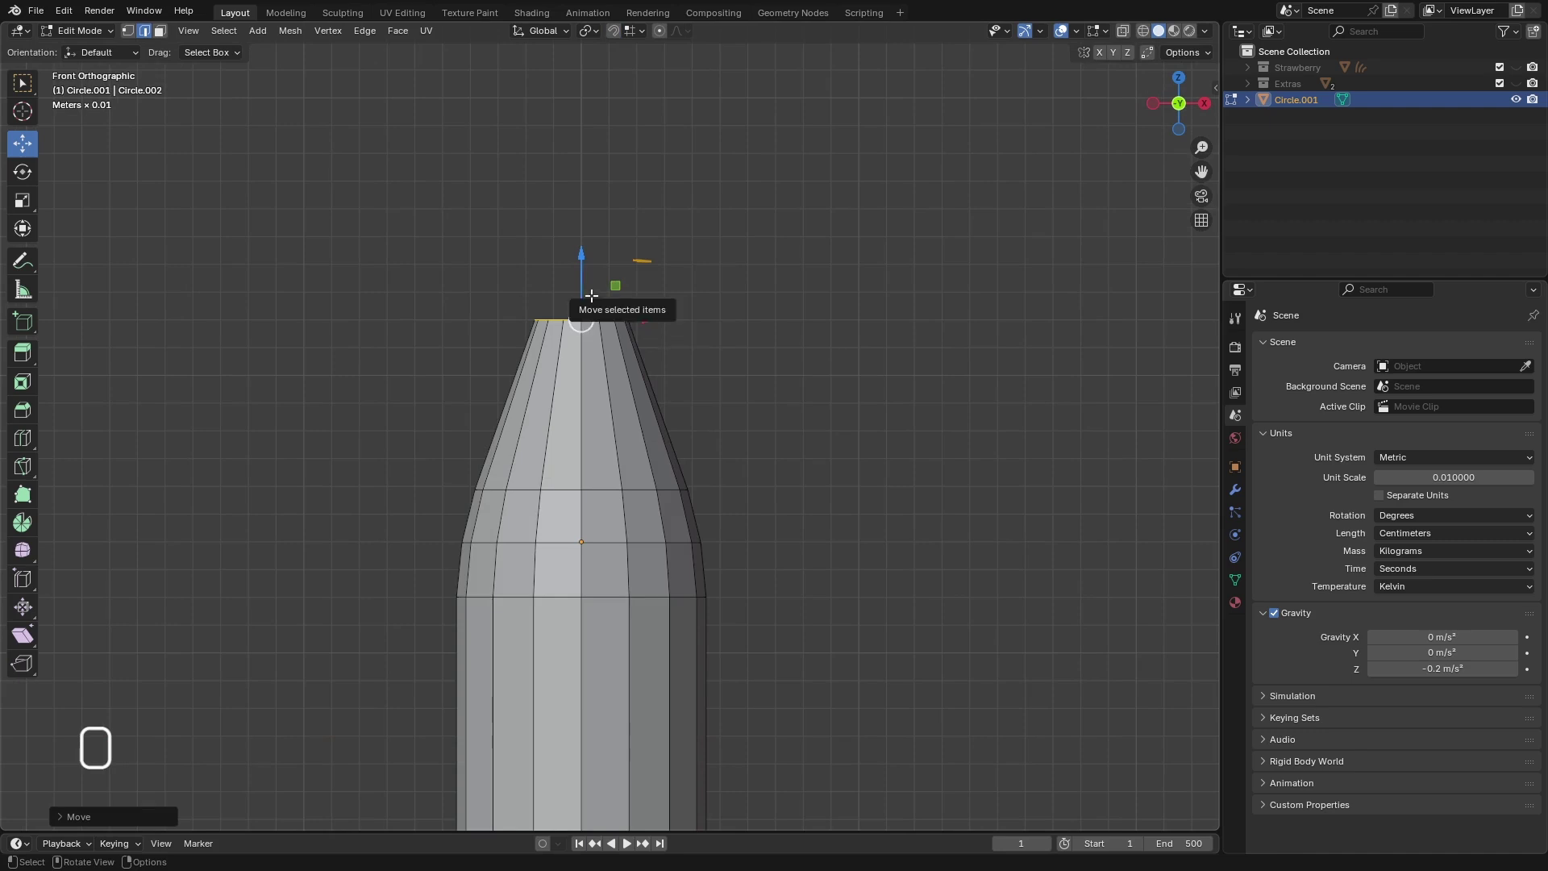
key("e")
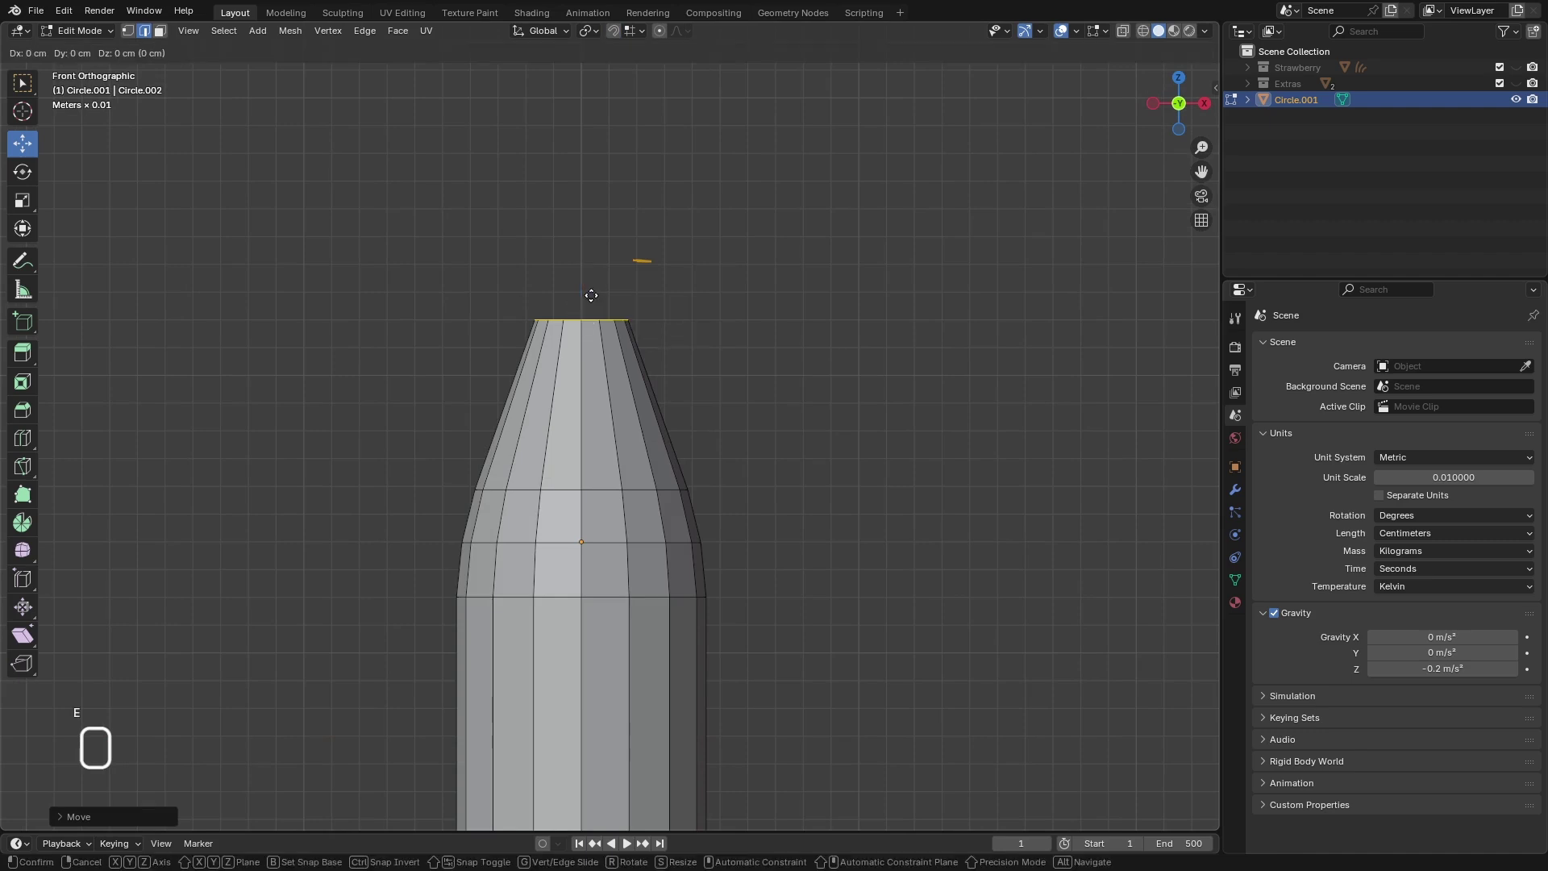
key("z")
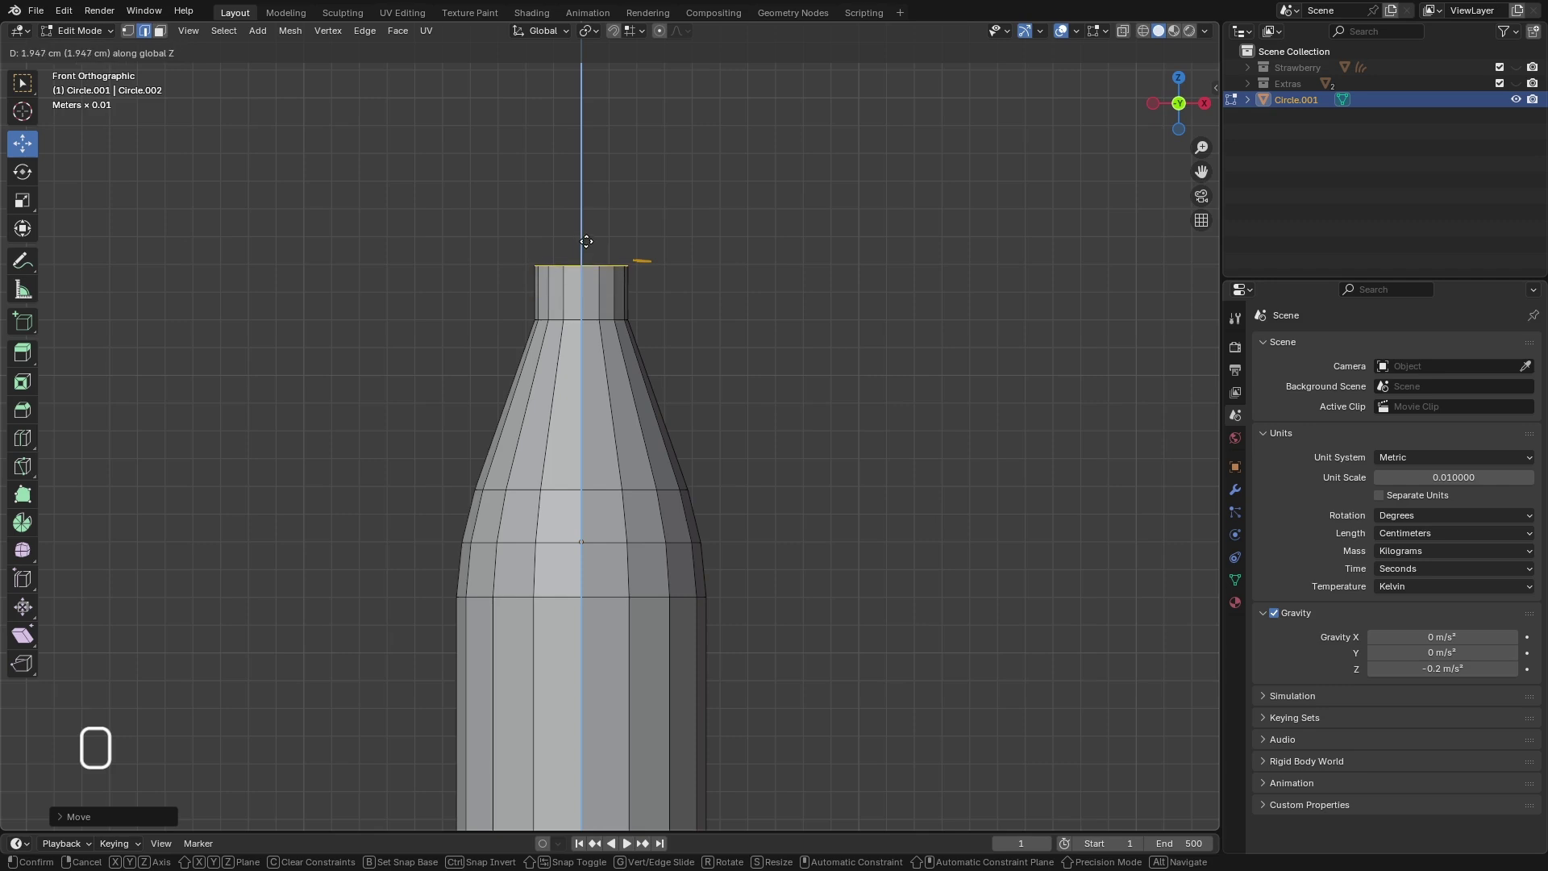
left_click(585, 239)
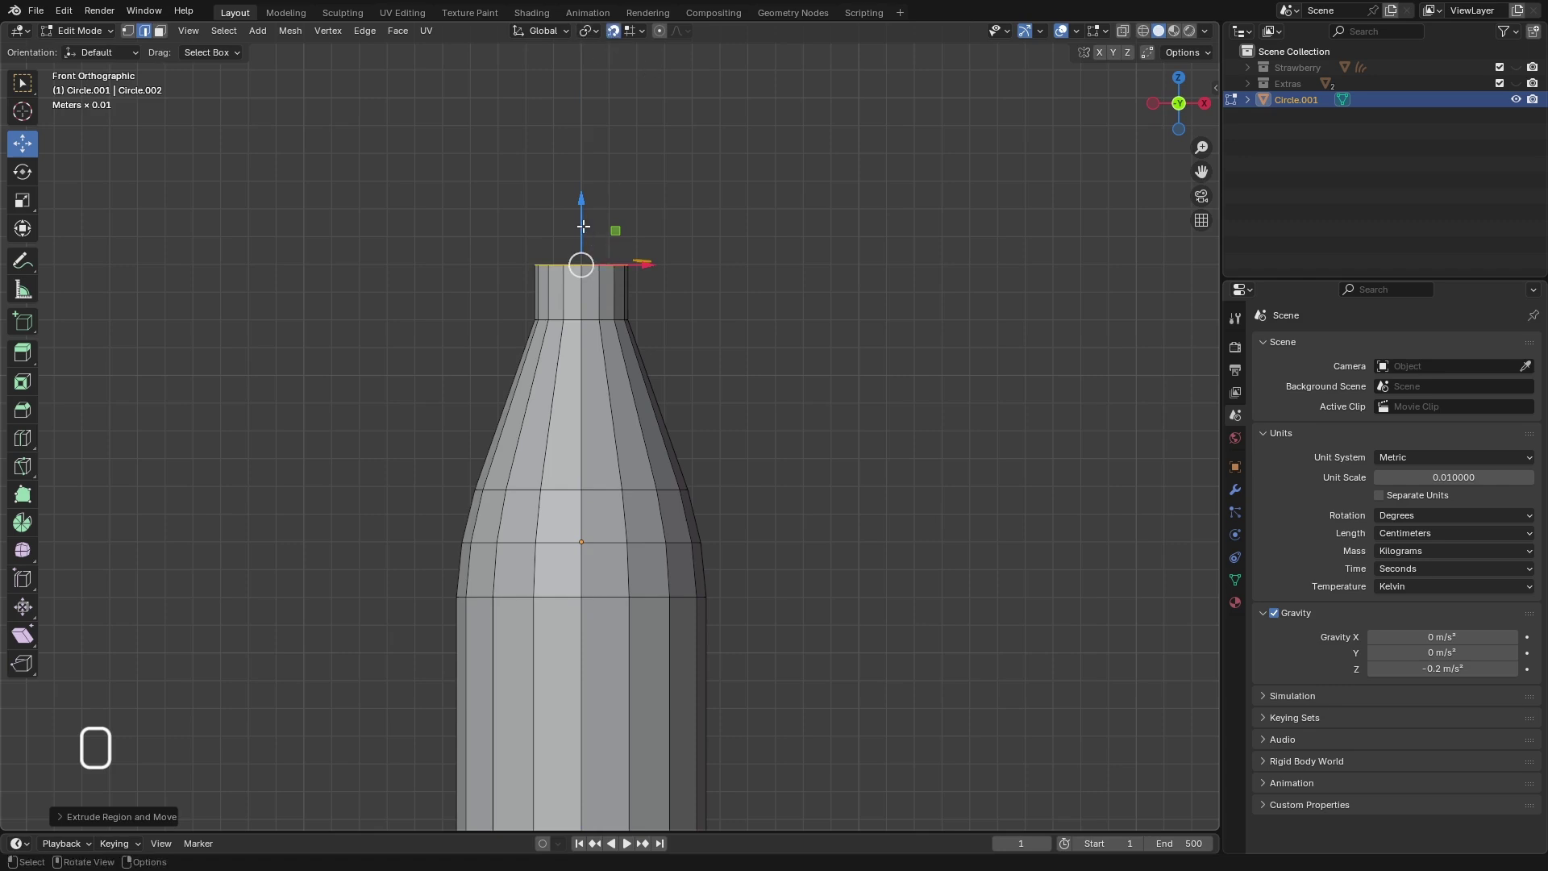
mouse_move(581, 260)
left_mouse_down()
mouse_move(583, 230)
mouse_move(581, 264)
left_mouse_up()
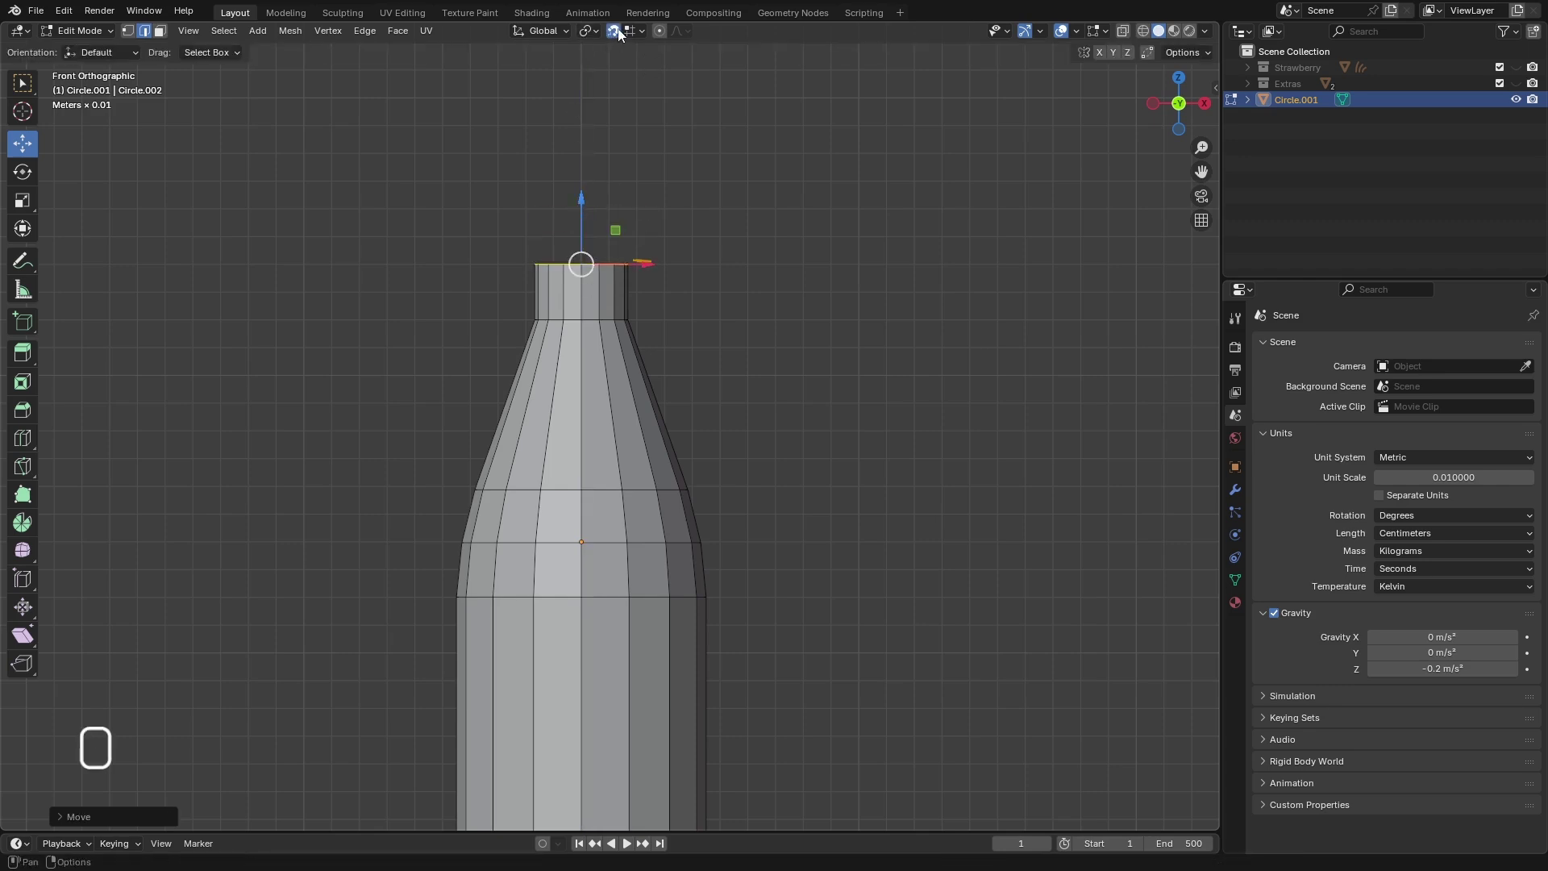
- Bevel the edge loop where the neck meets the shoulder with 2 segments and an offset of about 1.14 cm
left_click(593, 321, "alt")
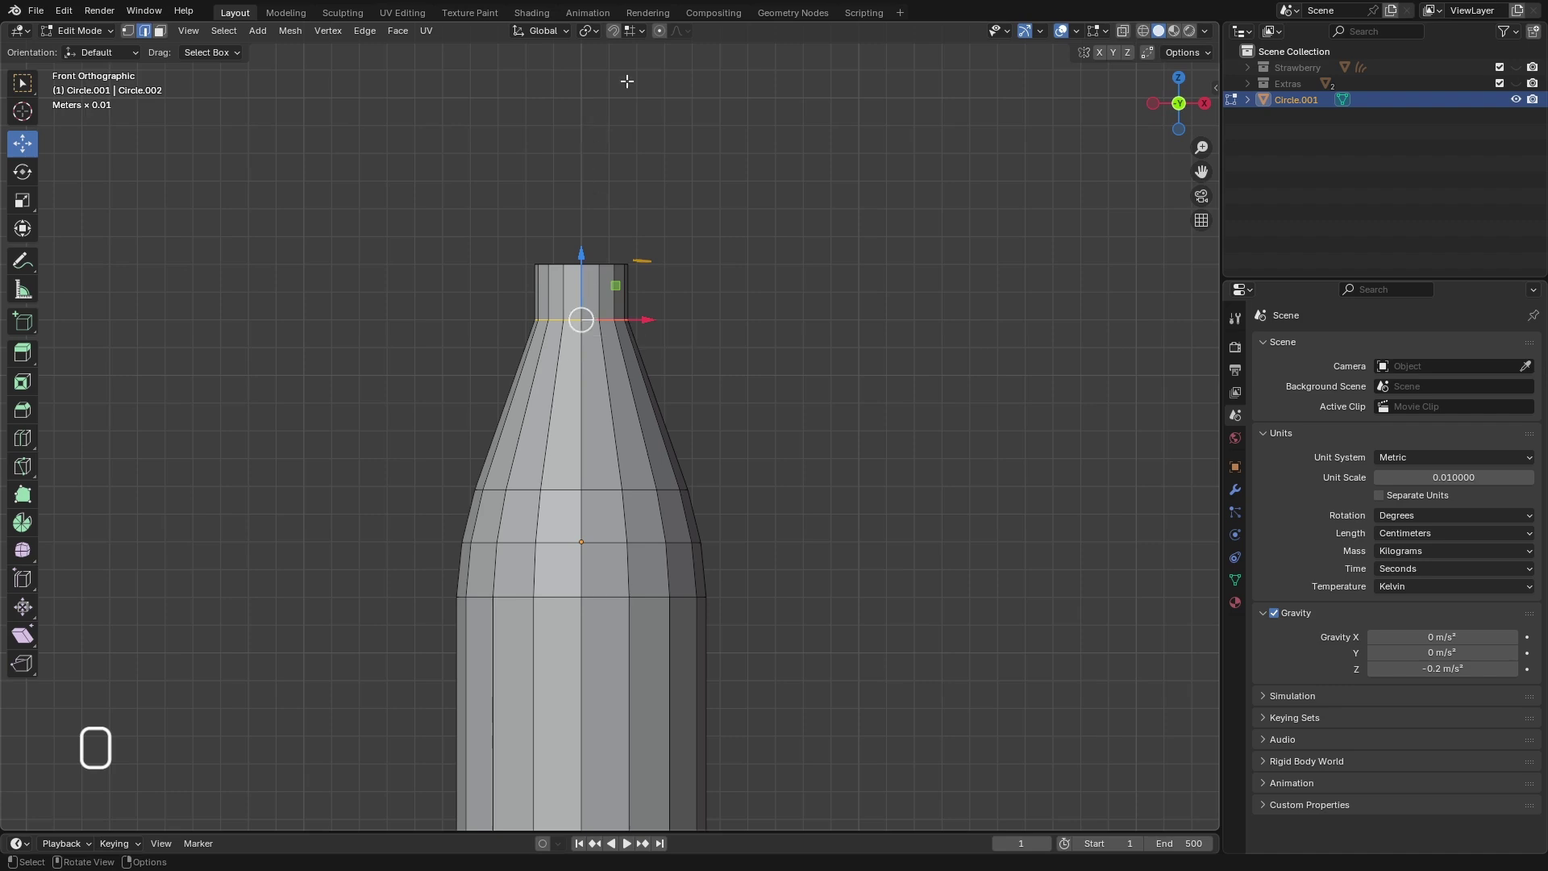
scroll(596, 333, "up", 3)
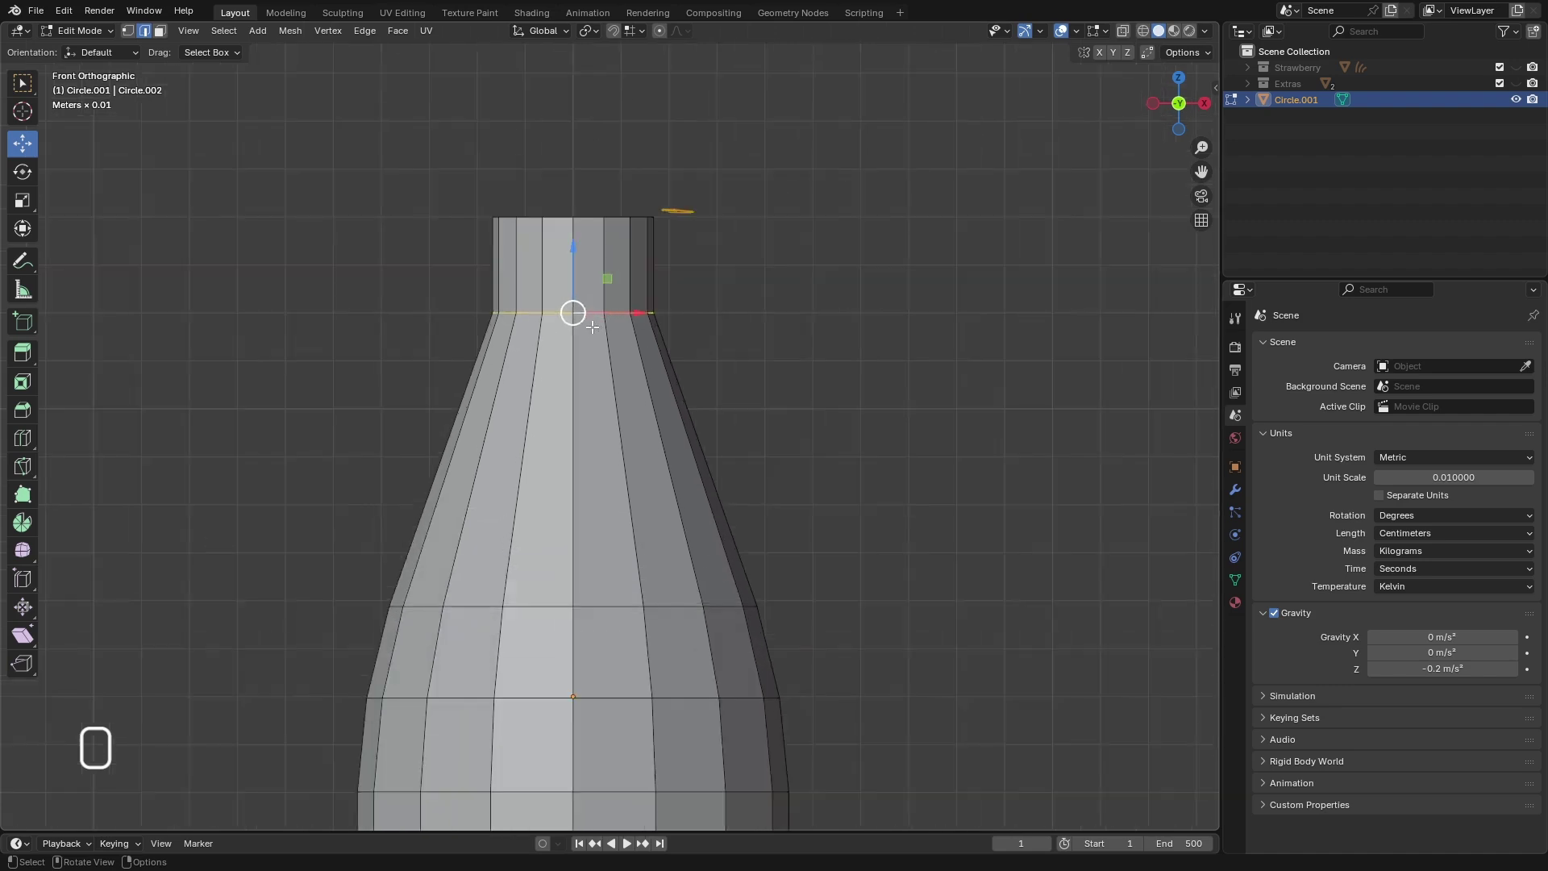
key("ctrl+b")
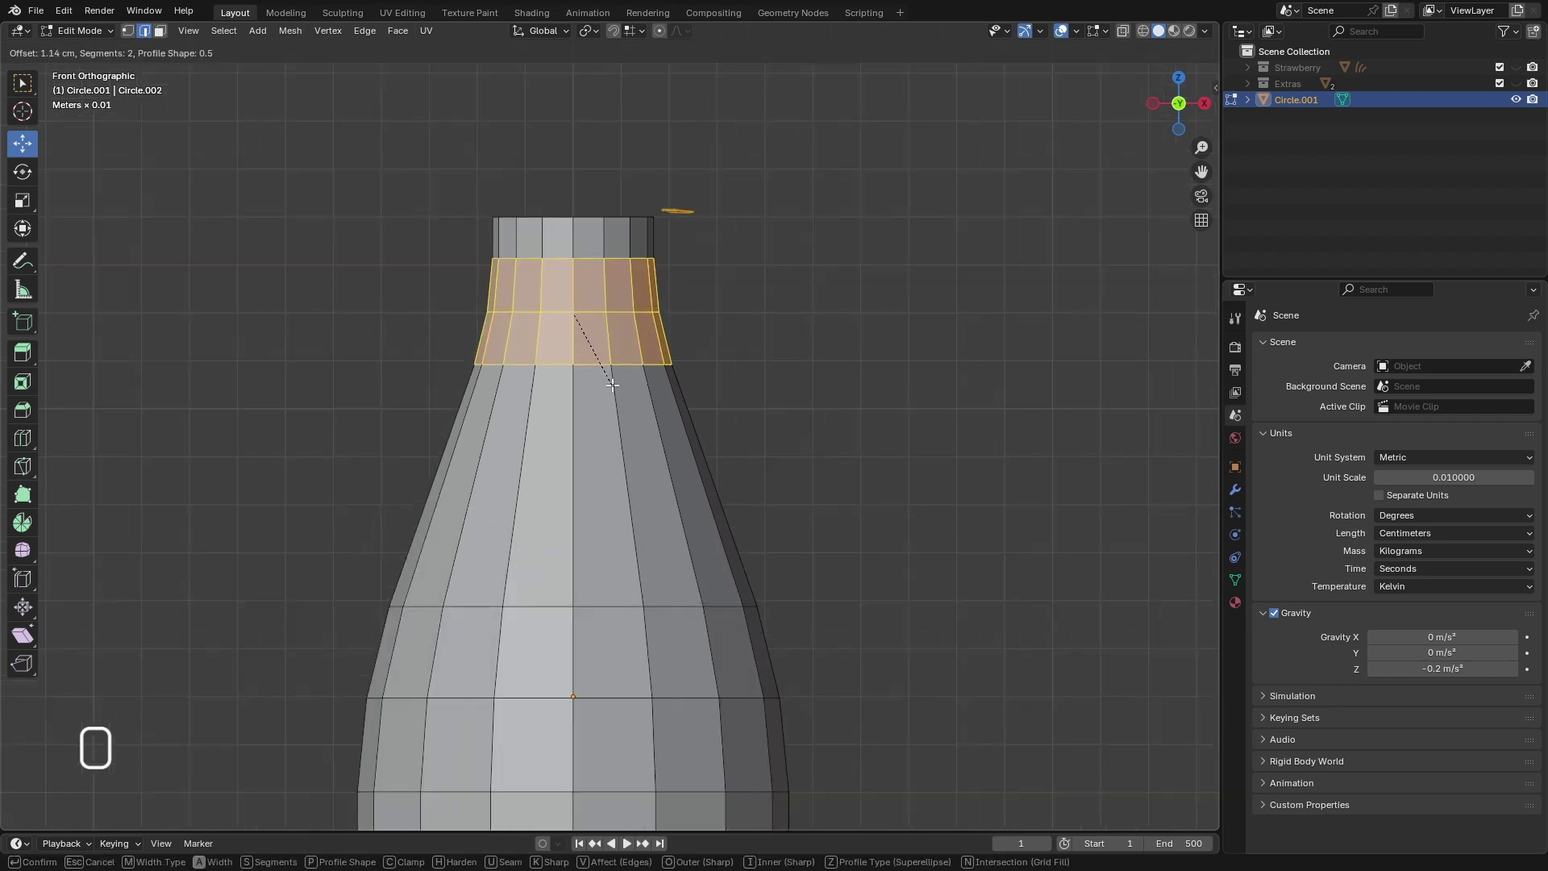
left_click(613, 390)
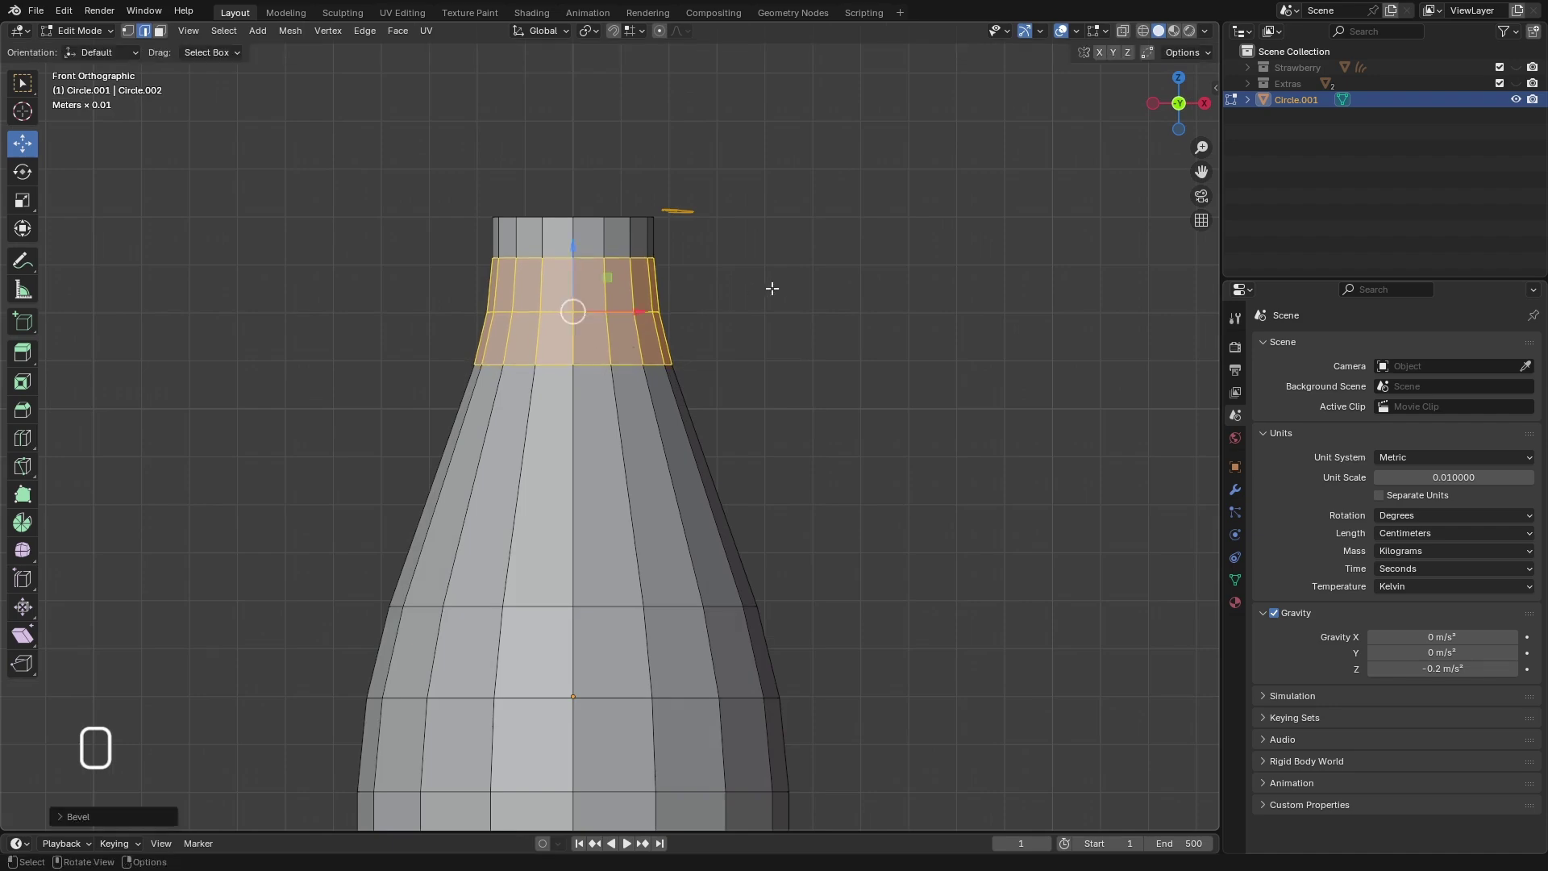
- Select the bottle's open bottom loop, extrude it and scale the new loop inward to about 0.6
left_click(772, 287)
scroll(545, 279, "down", 4)
middle_click_drag(543, 565, 593, 557)
left_click(529, 570, "alt")
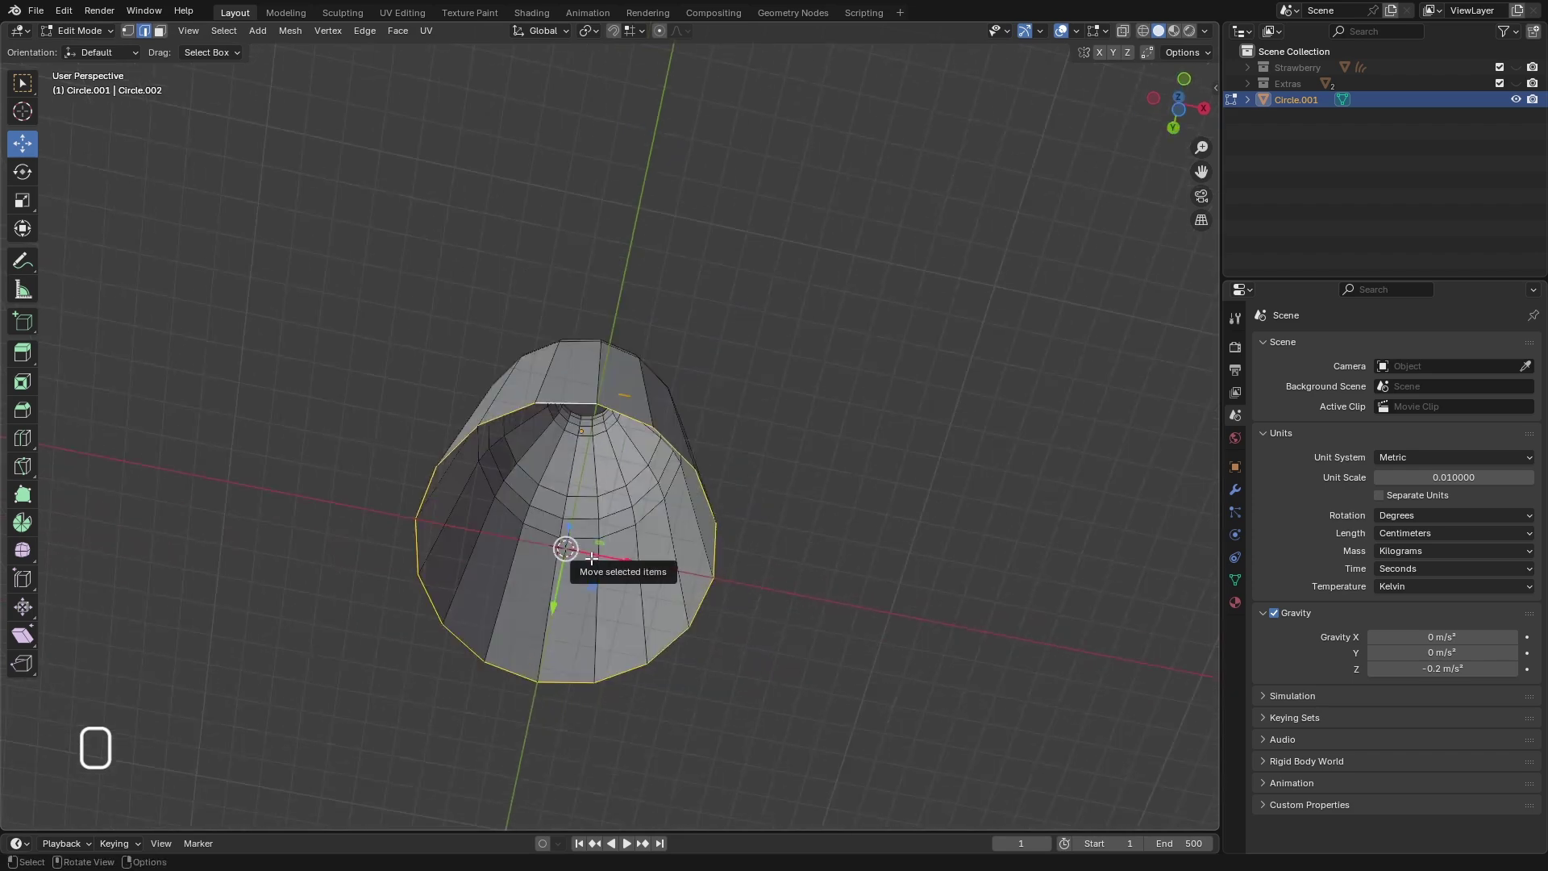
key("e")
key("s")
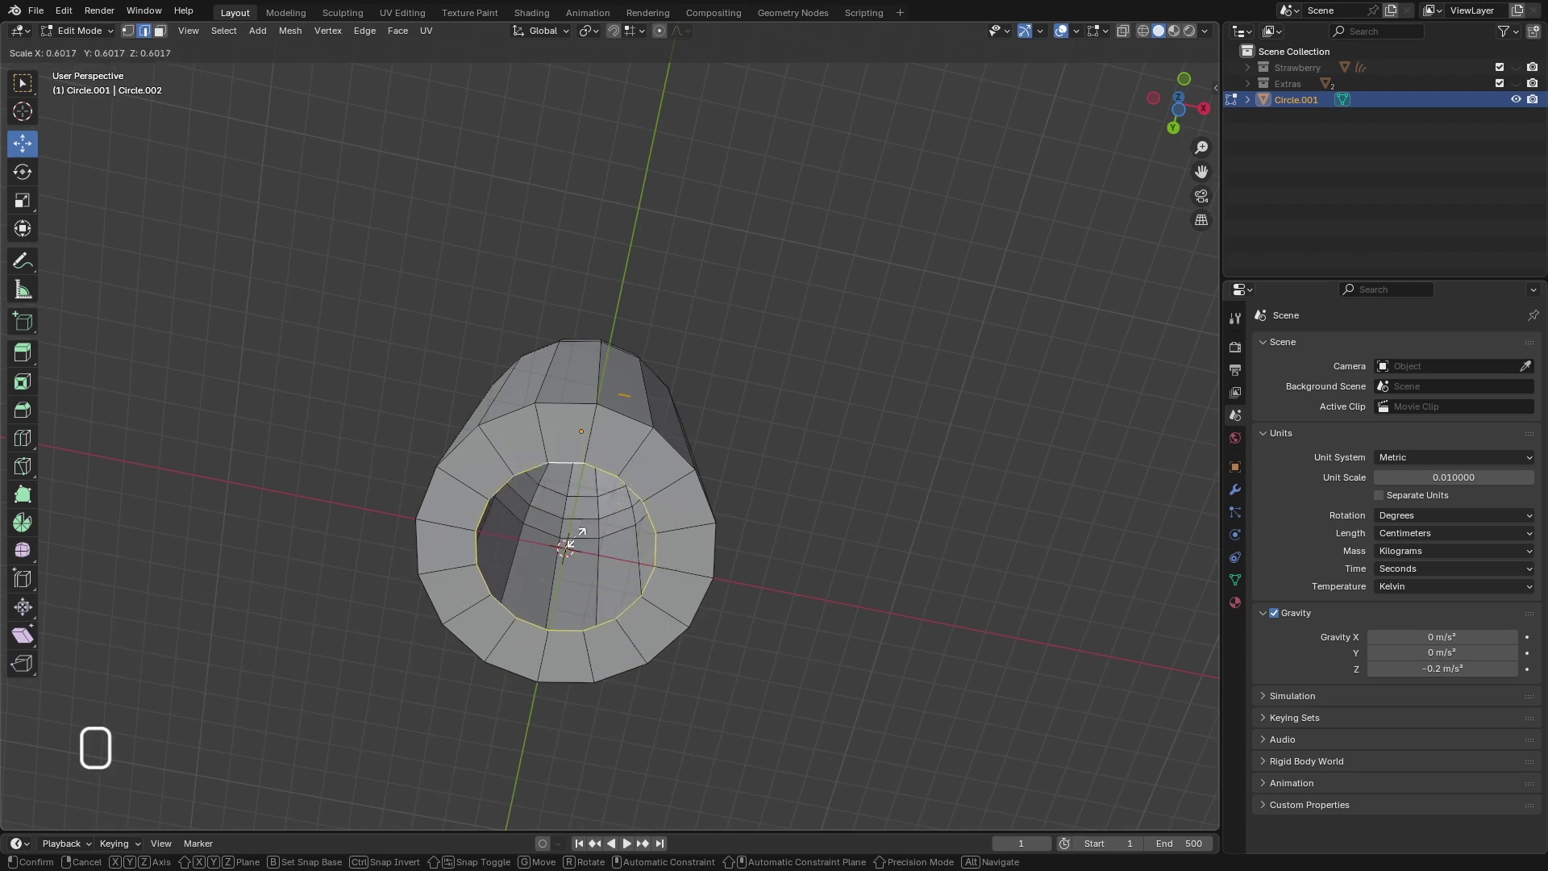
left_click(566, 545)
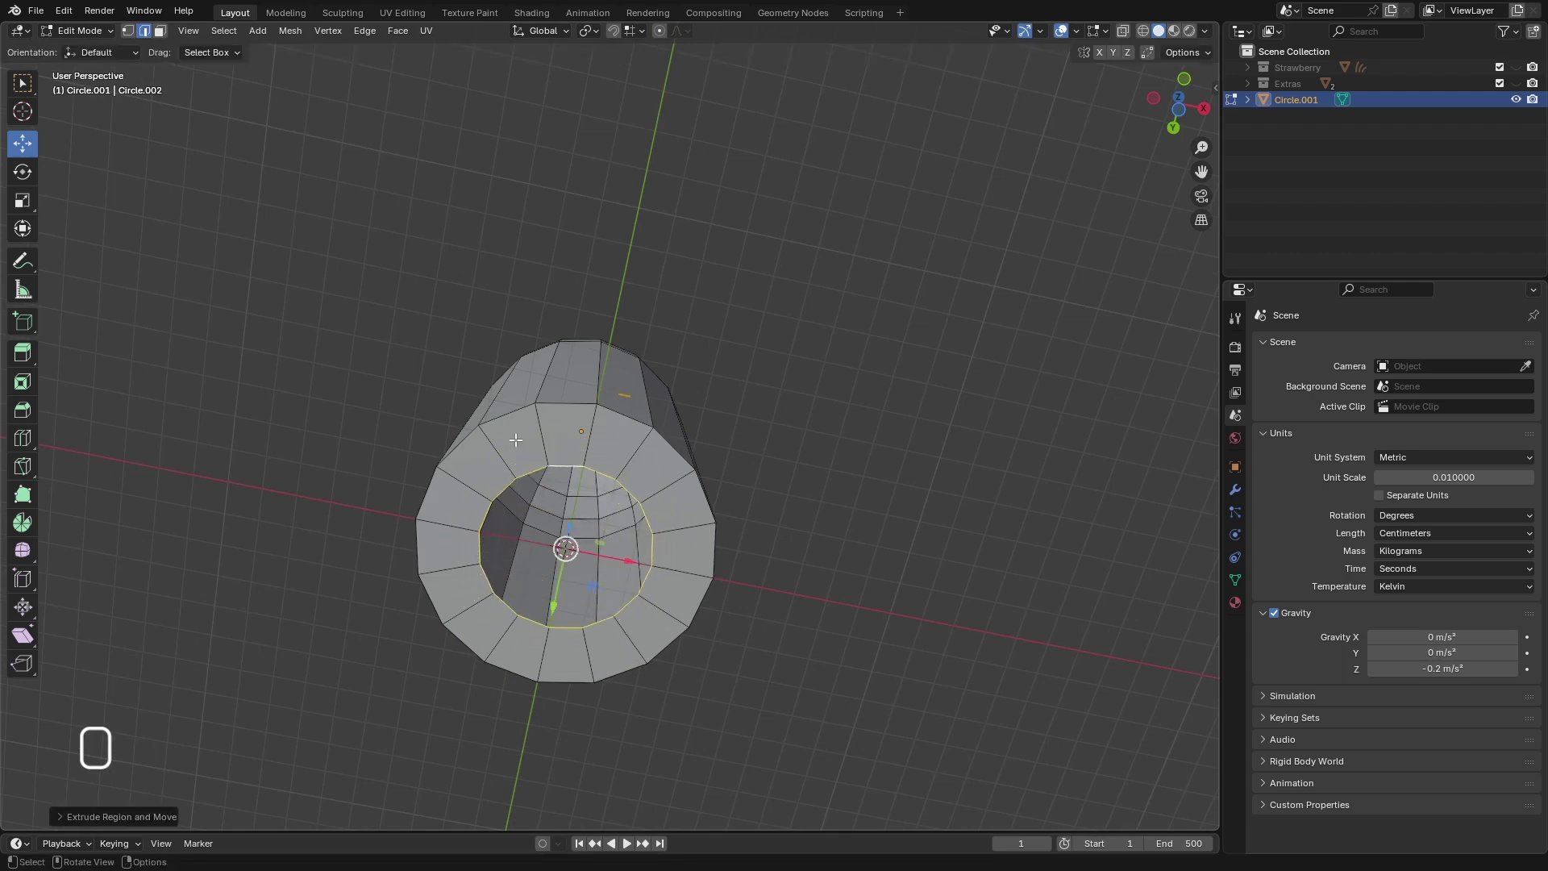
- Grid-fill the inner loop of the bottle's base with Simple Blending enabled
left_click(398, 32)
left_click(441, 222)
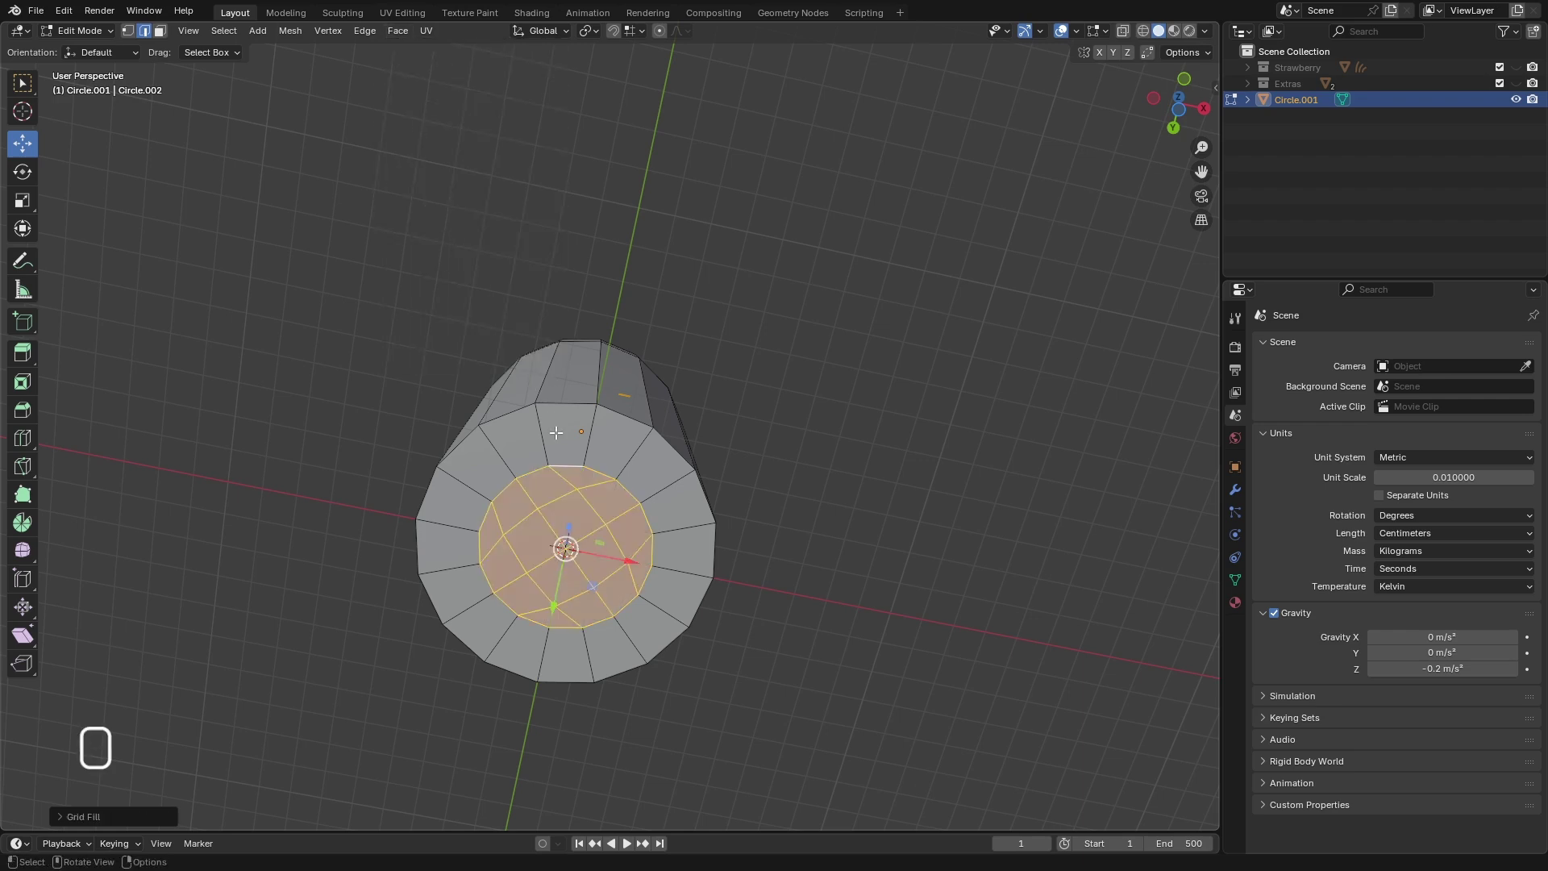
scroll(573, 488, "down", 2)
left_click(58, 816)
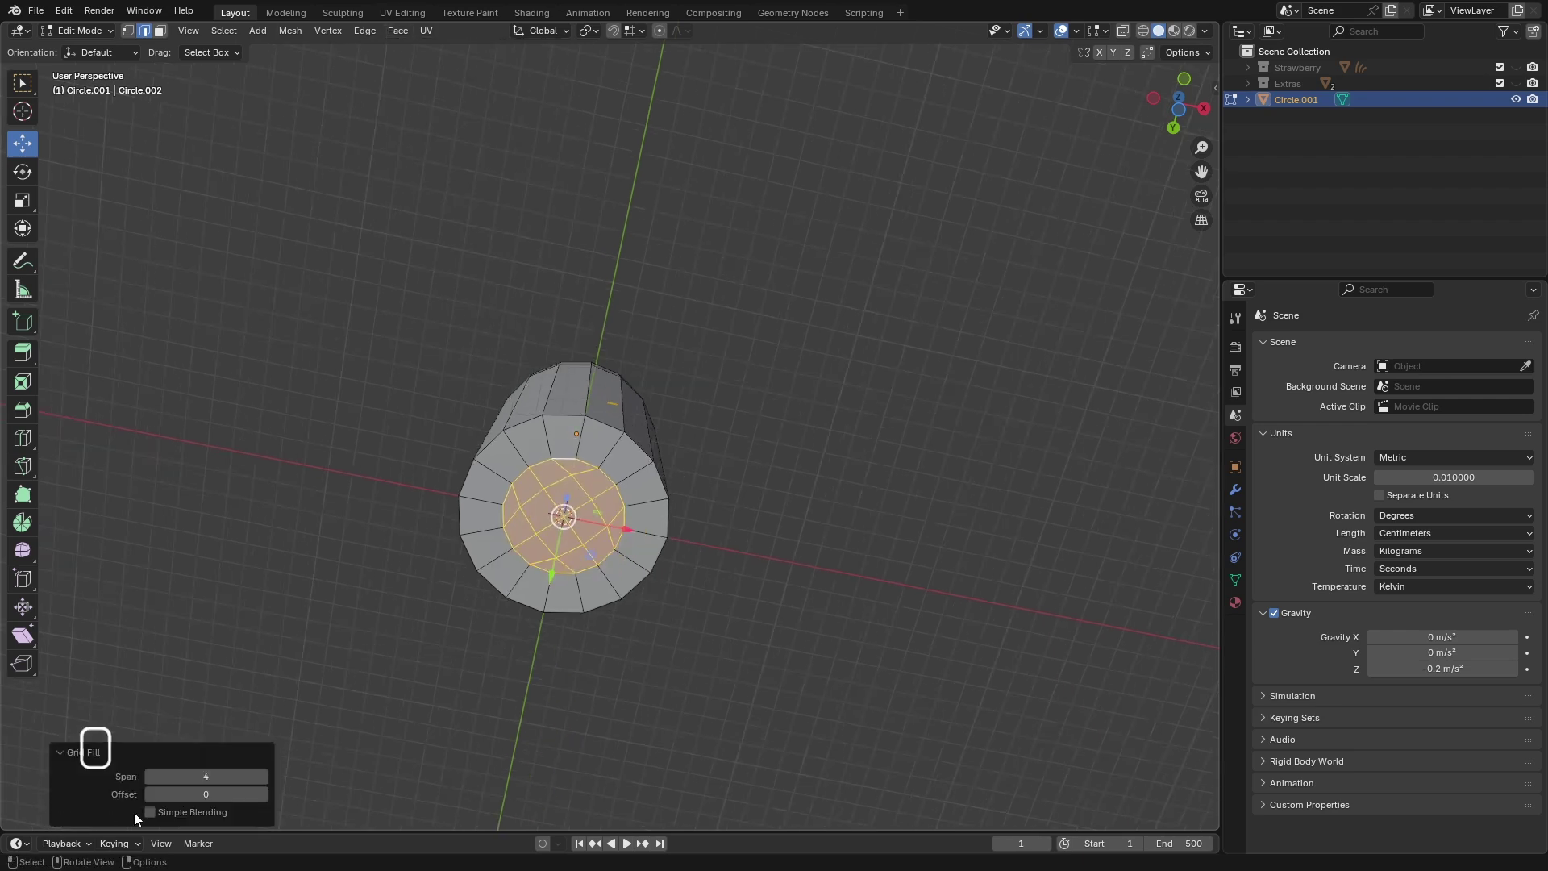
left_click(150, 812)
- Bevel the outer edge loop of the bottle's base with 2 segments and a width of about 0.707 cm
middle_click_drag(776, 485, 703, 520)
scroll(710, 621, "down", 6)
scroll(681, 561, "up", 4)
scroll(641, 567, "up", 3)
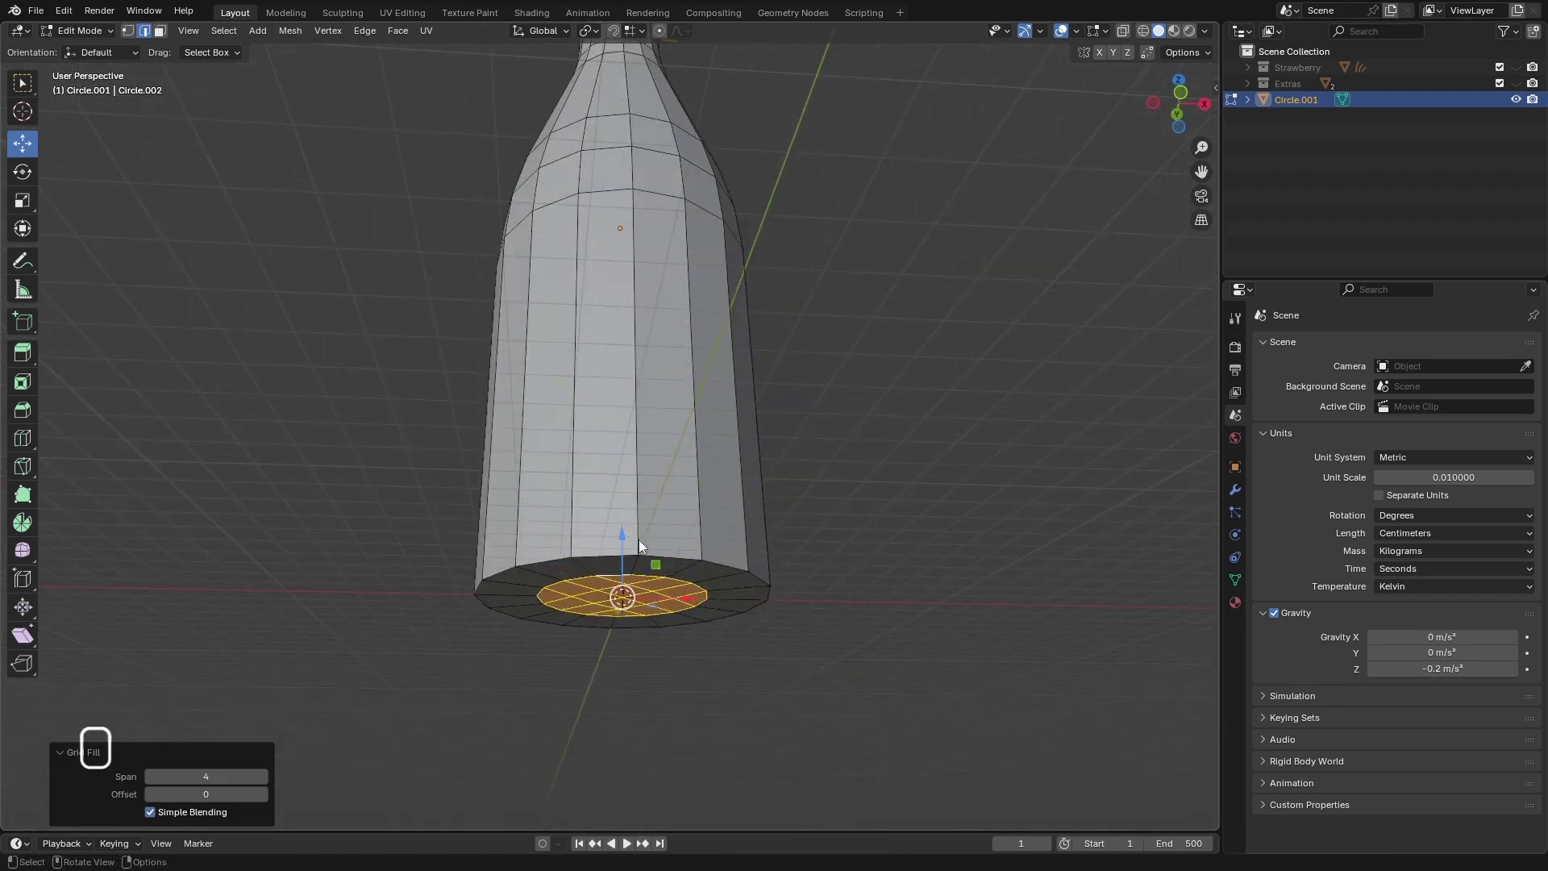
left_click(663, 561, "alt")
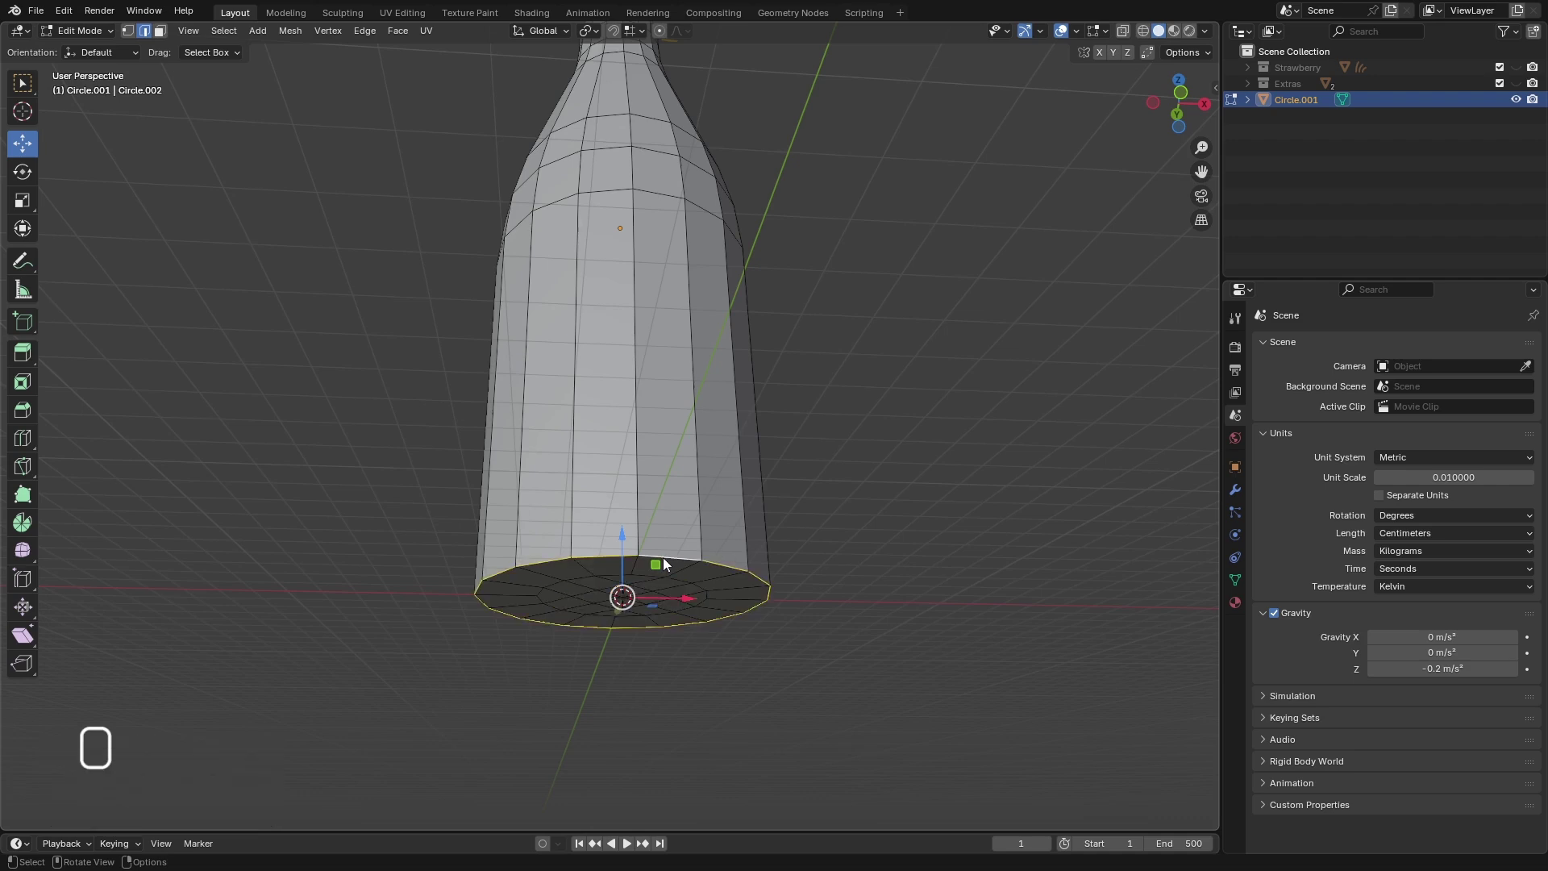
scroll(698, 590, "up", 2)
key("ctrl+b")
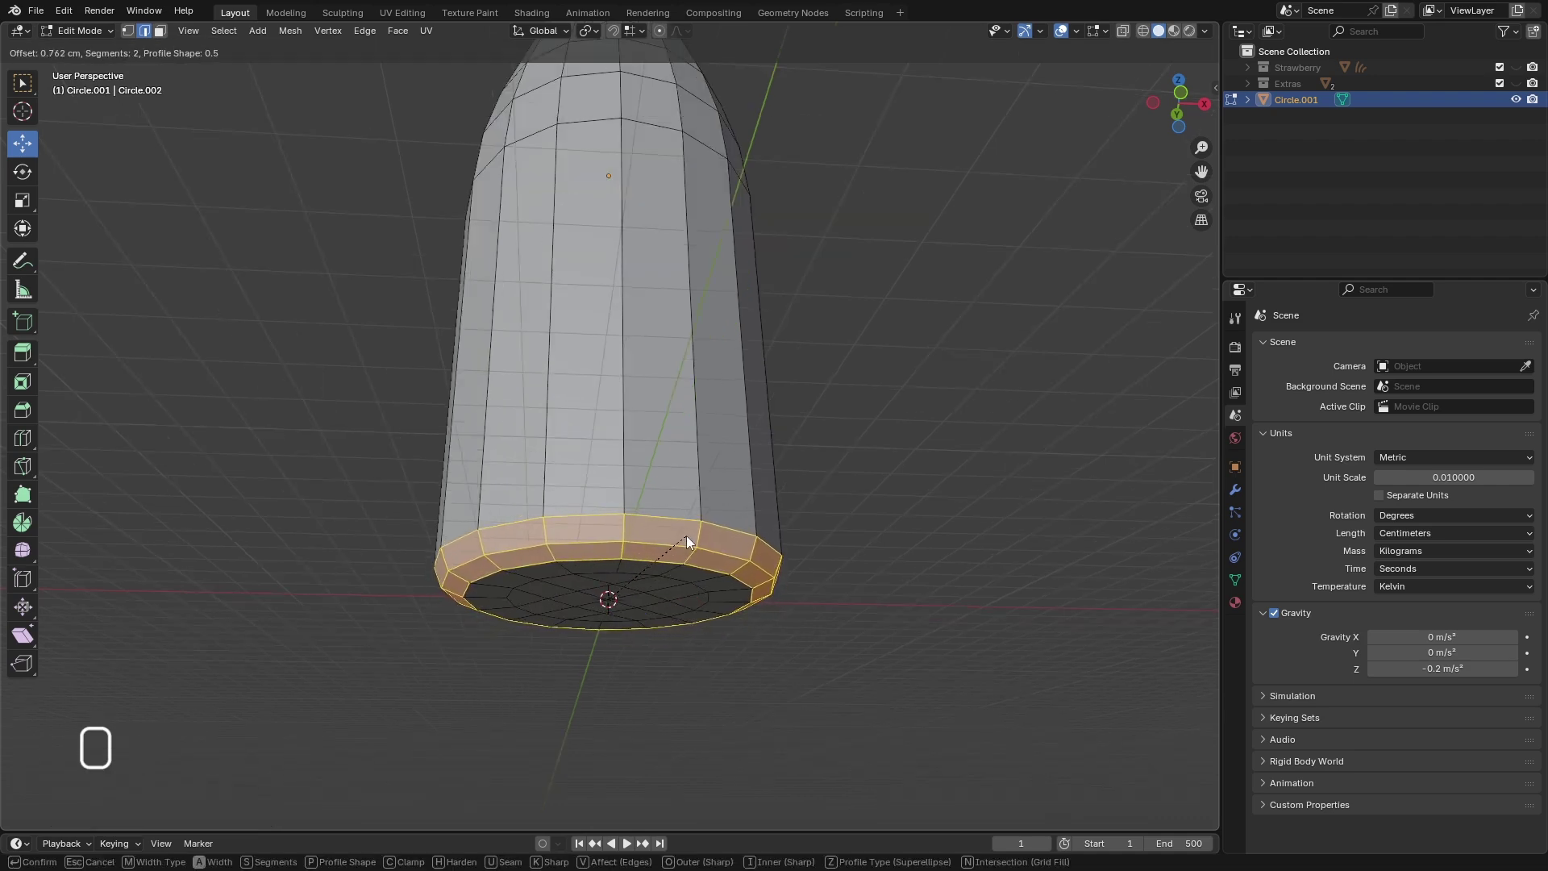
left_click(574, 525)
- Return to Object Mode and add a Solidify modifier to the bottle
scroll(617, 505, "down", 3)
middle_click_drag(618, 505, 640, 359)
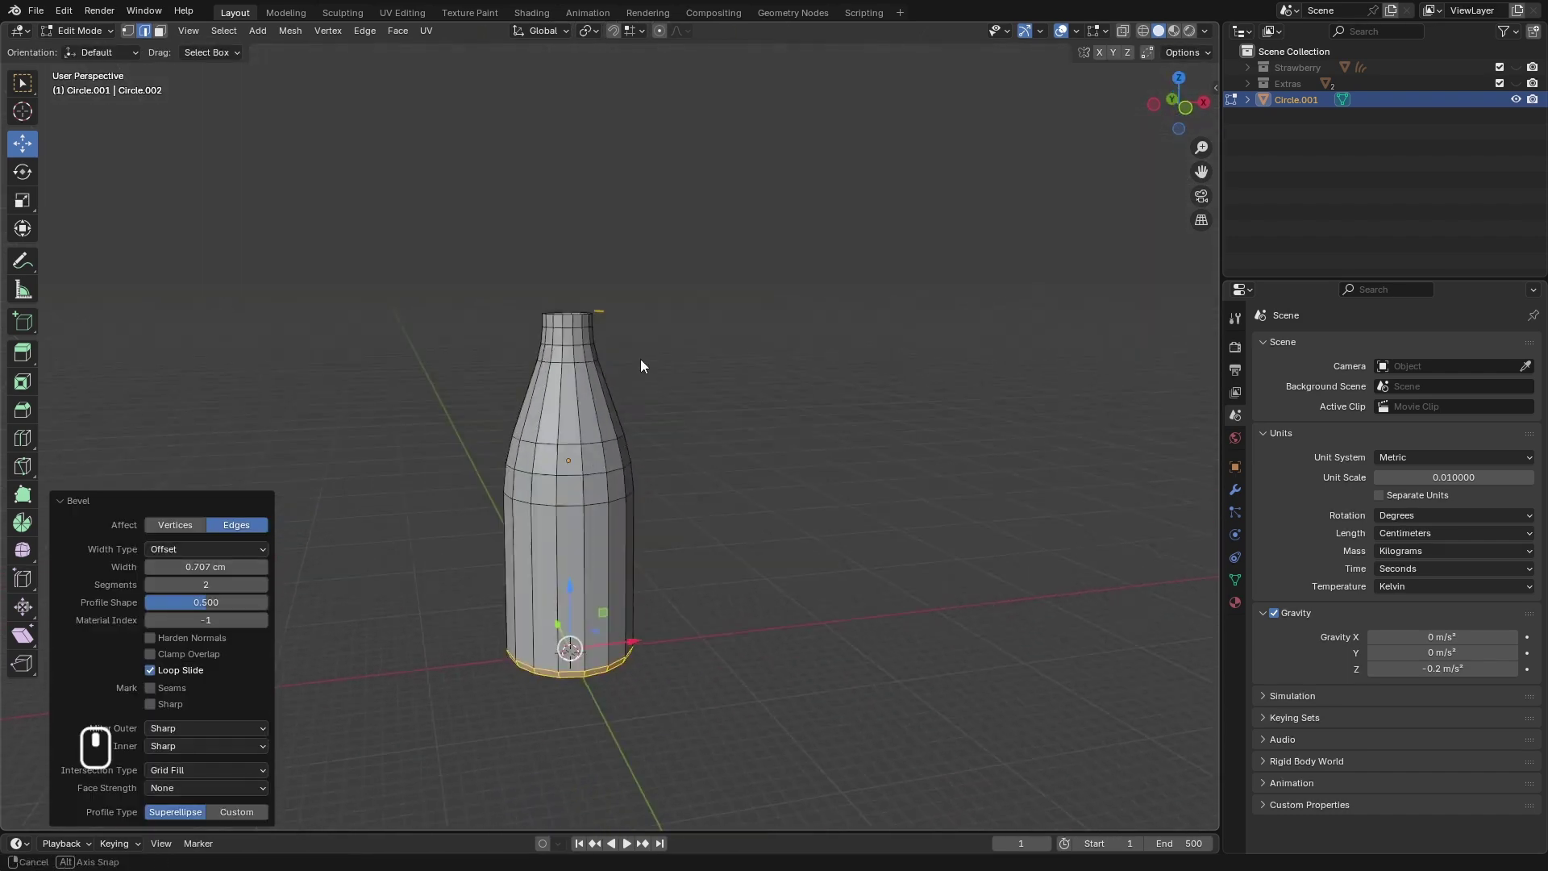
scroll(516, 346, "up", 8)
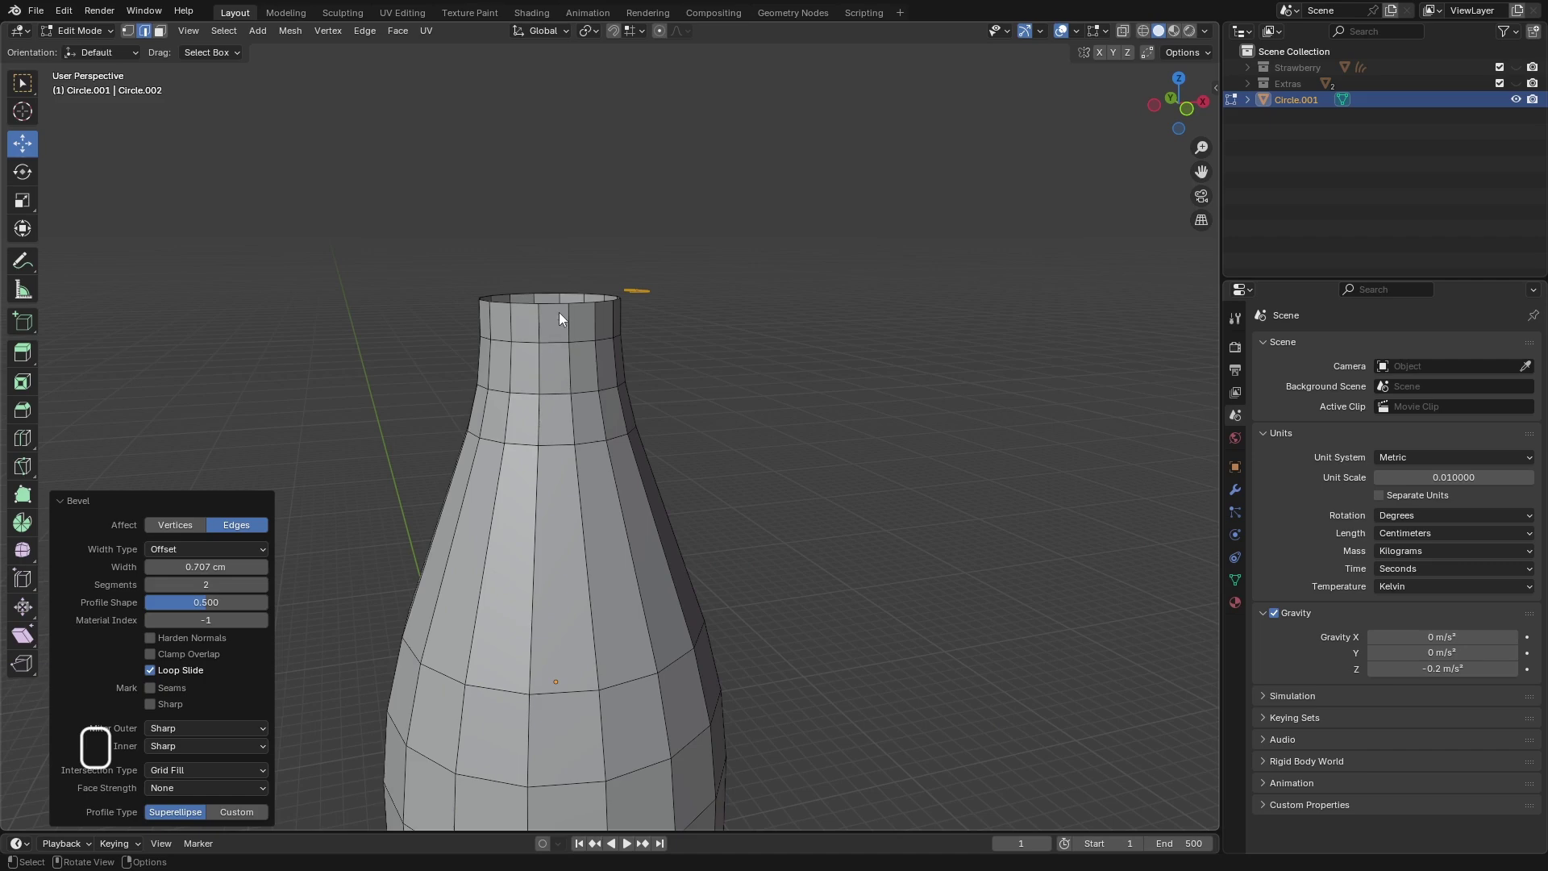
mouse_move(559, 312)
middle_mouse_down()
mouse_move(547, 350)
mouse_move(566, 296)
mouse_move(574, 336)
mouse_move(578, 288)
mouse_move(574, 326)
middle_mouse_up()
scroll(572, 323, "up", 2)
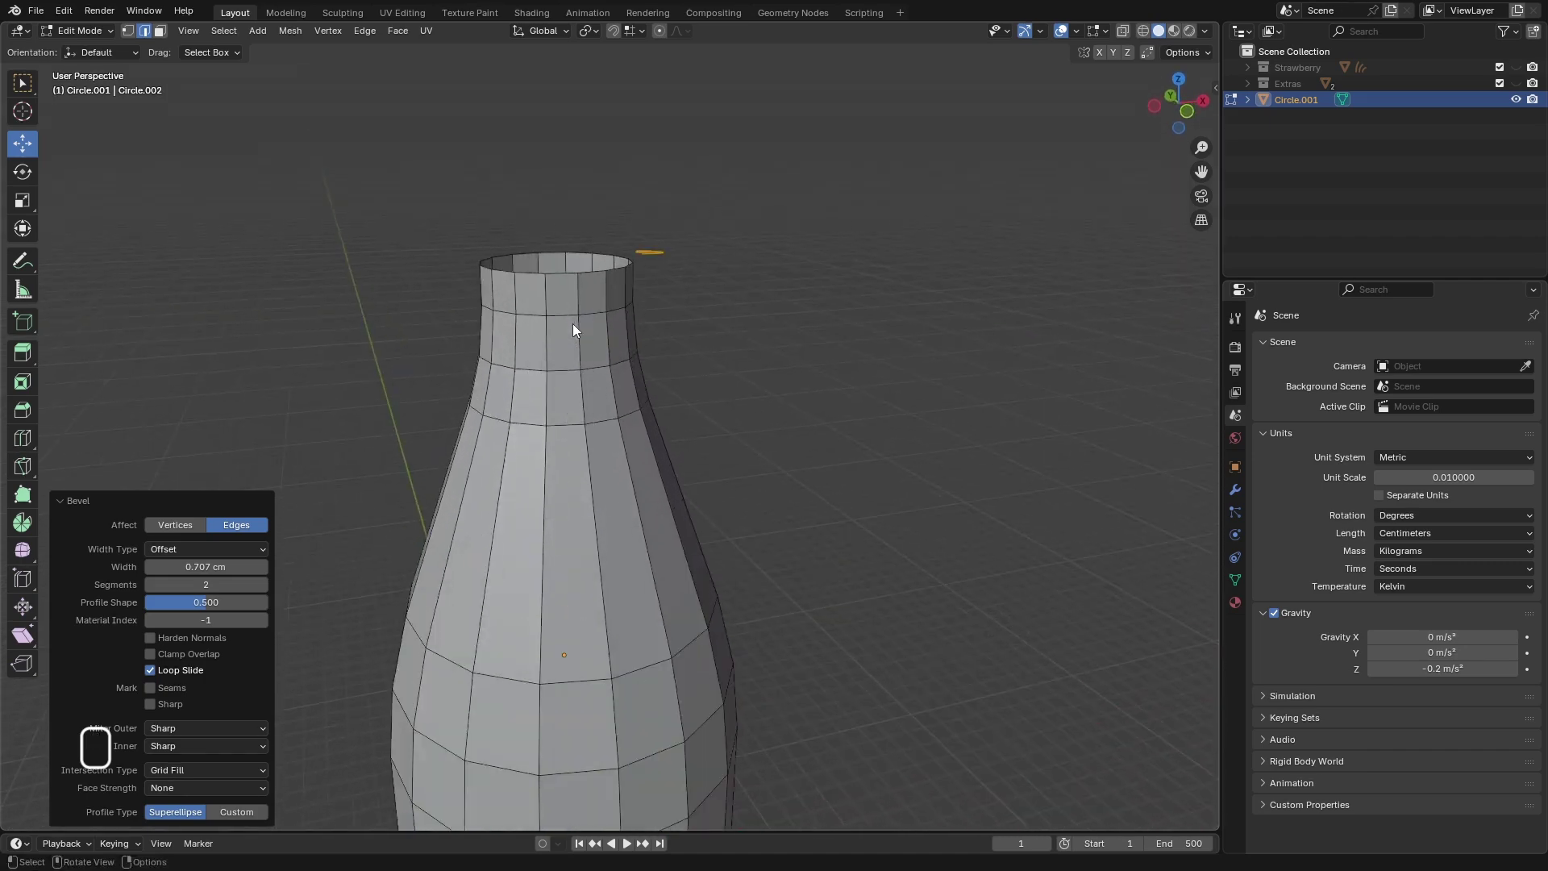
left_click(74, 29)
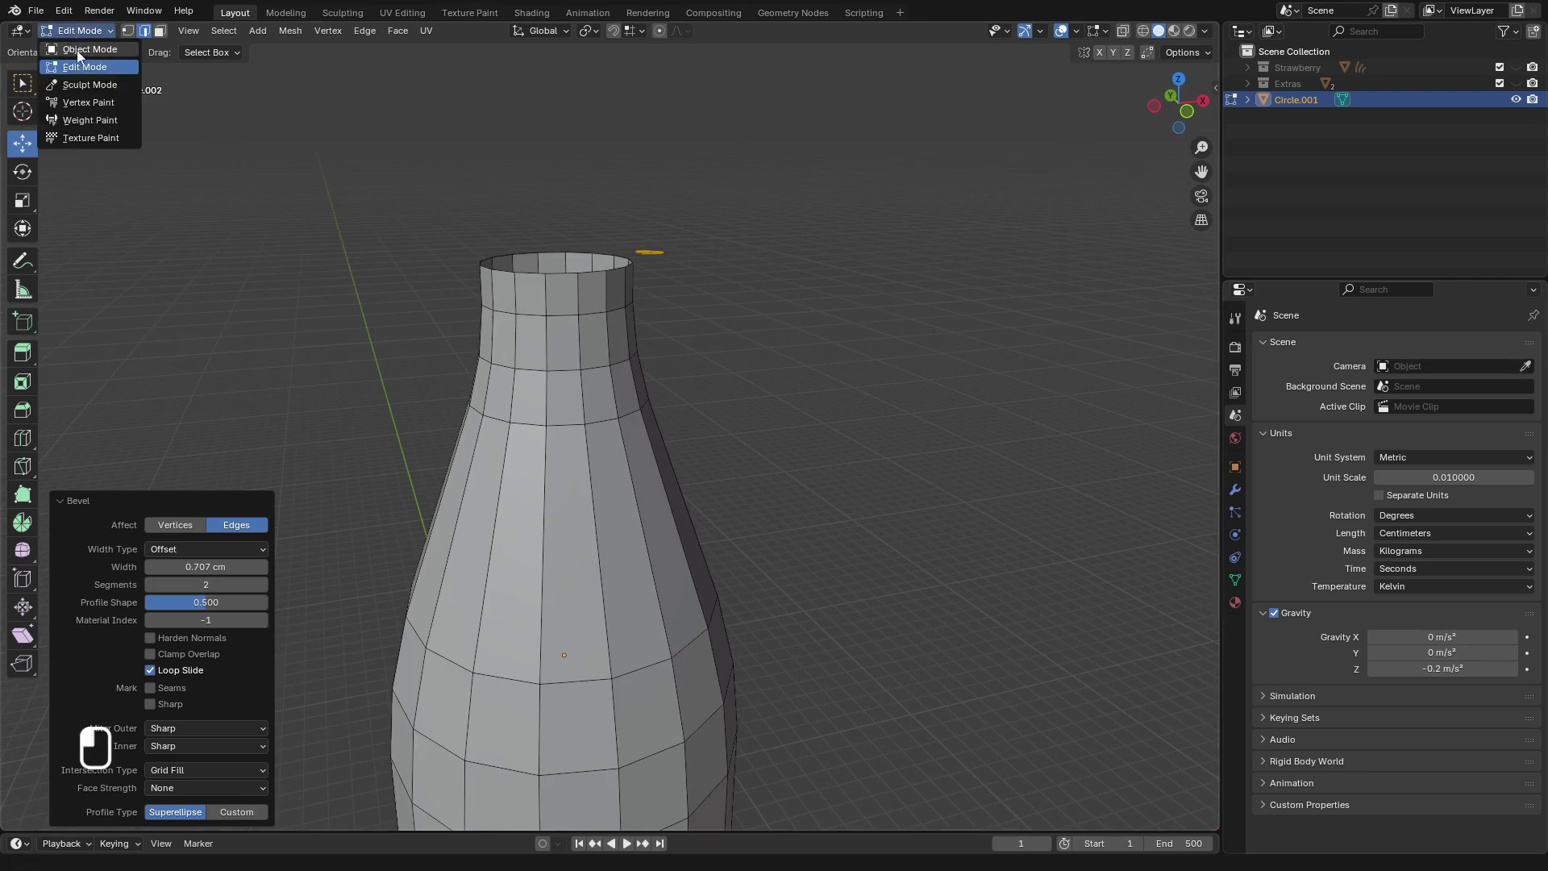
left_click(75, 50)
scroll(545, 308, "down", 2)
middle_click_drag(545, 308, 626, 446)
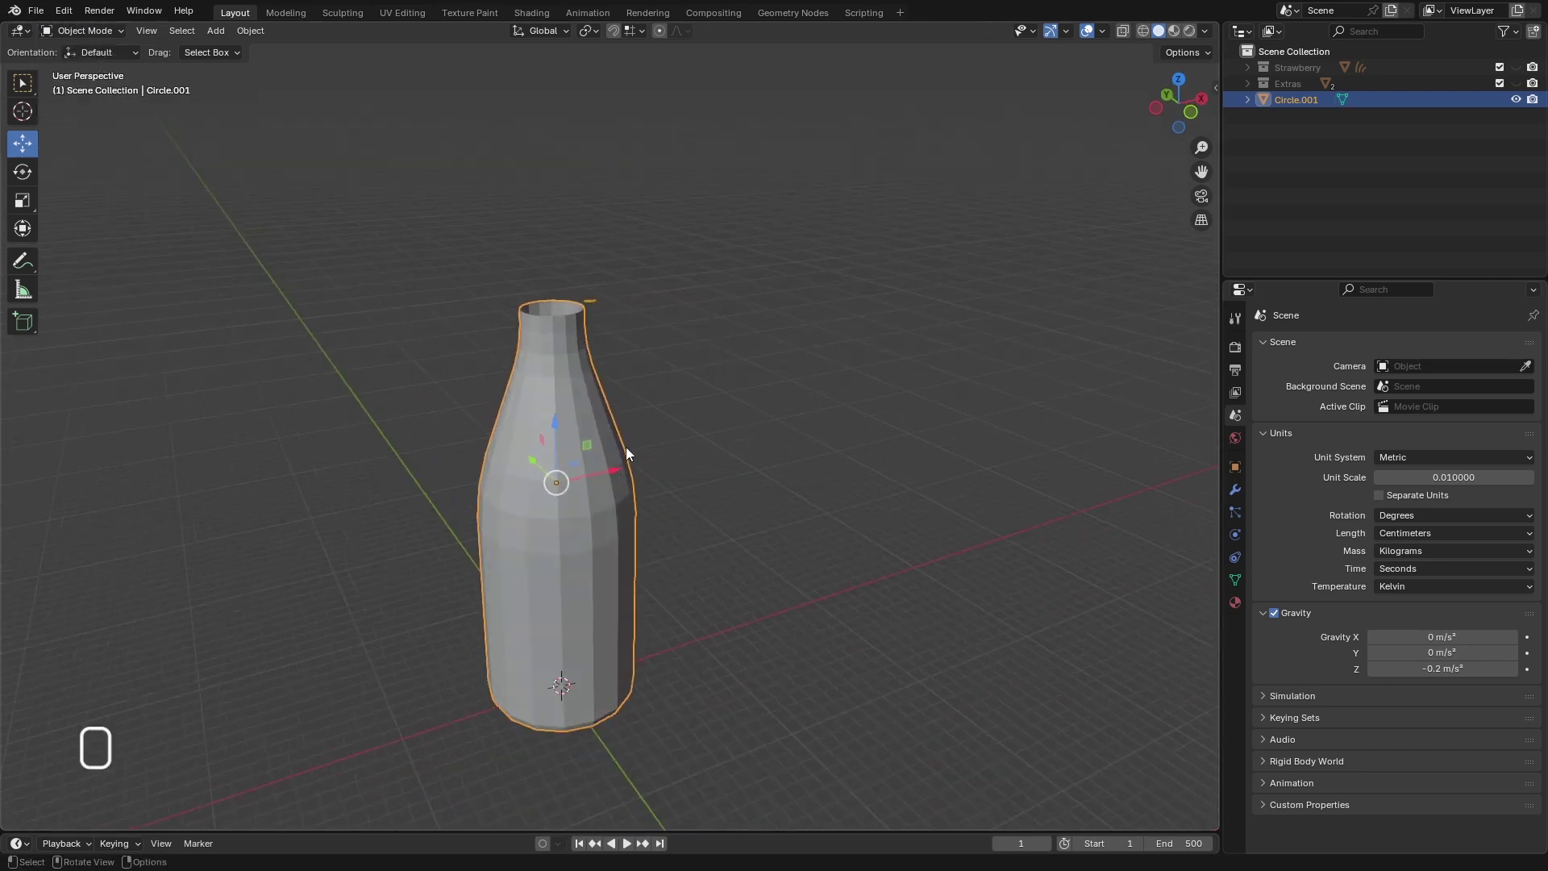
left_click(1235, 489)
left_click(1295, 344)
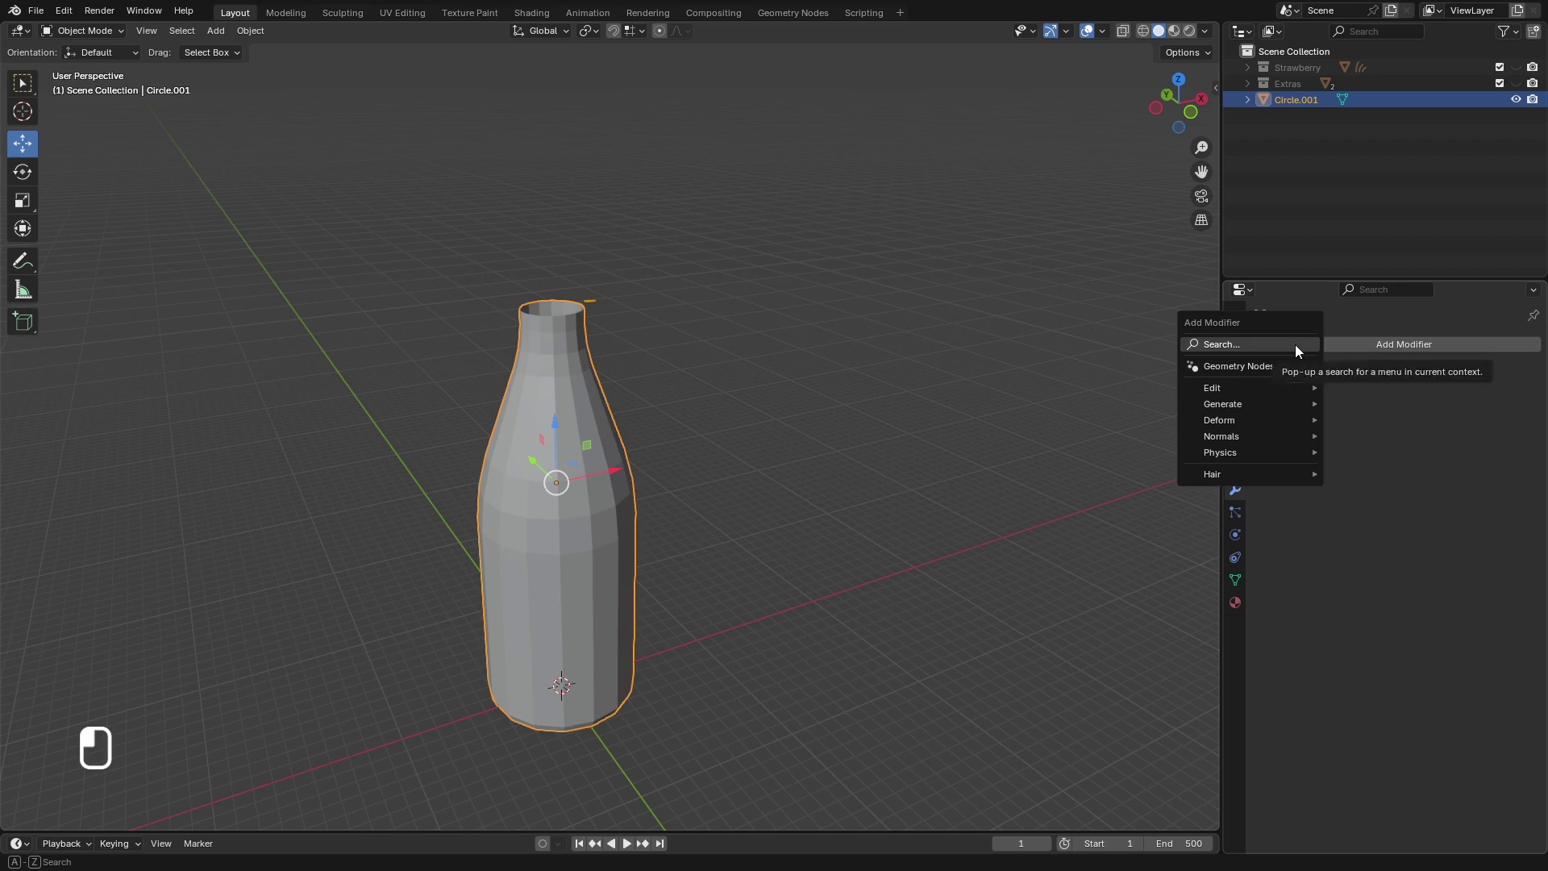
mouse_move(1270, 401)
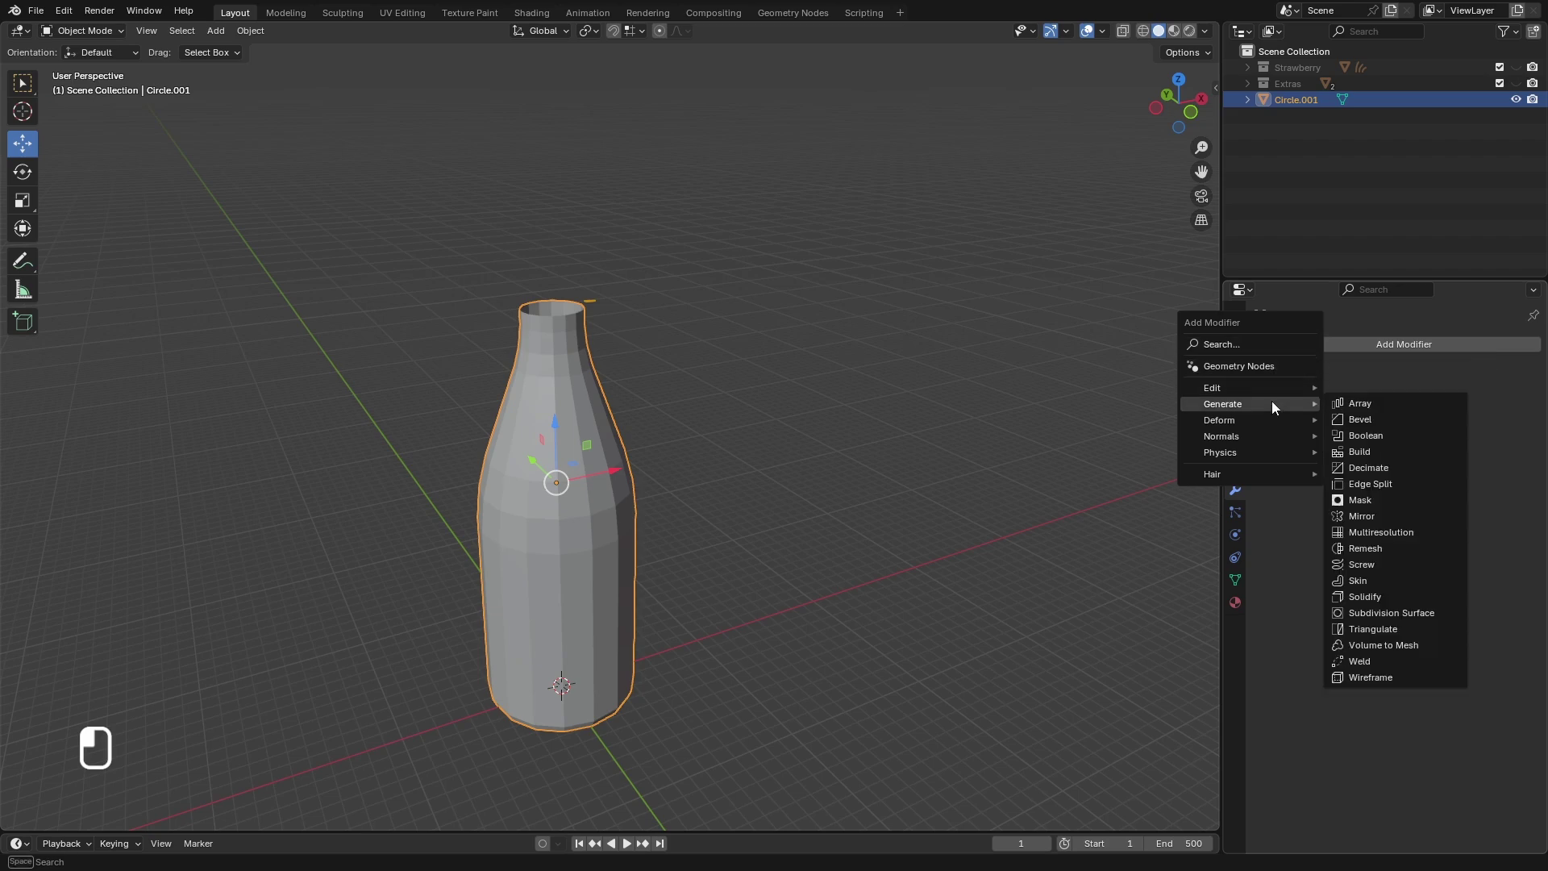
left_click(1401, 595)
- Set the Solidify thickness to 0.25 cm, checking the wall at the neck opening
scroll(556, 316, "up", 10)
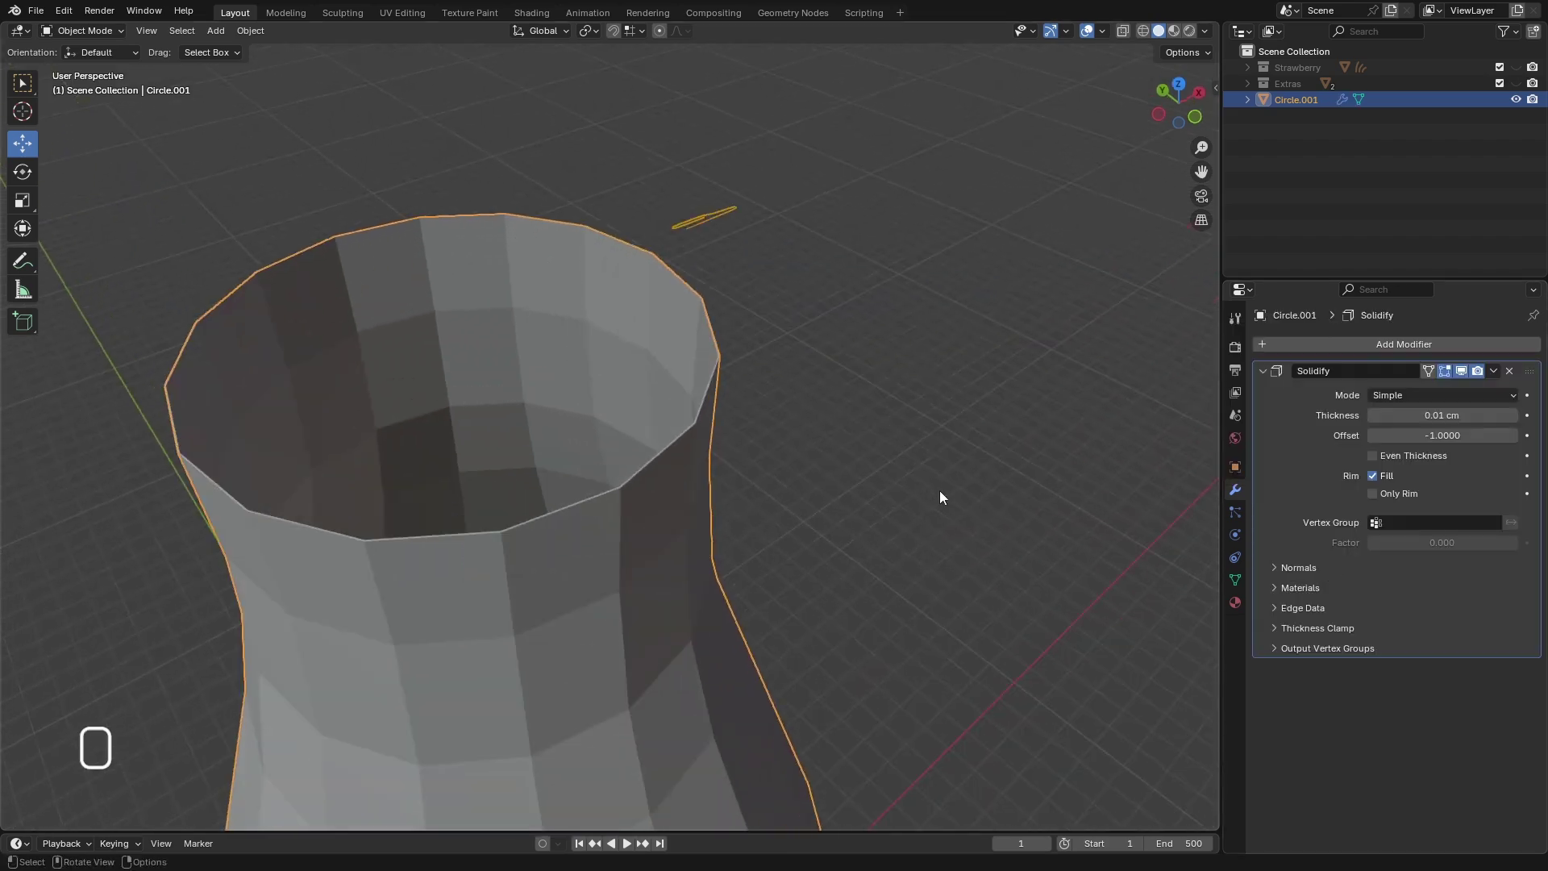
mouse_move(1442, 414)
left_mouse_down()
mouse_move(1499, 415)
mouse_move(1415, 416)
left_mouse_up()
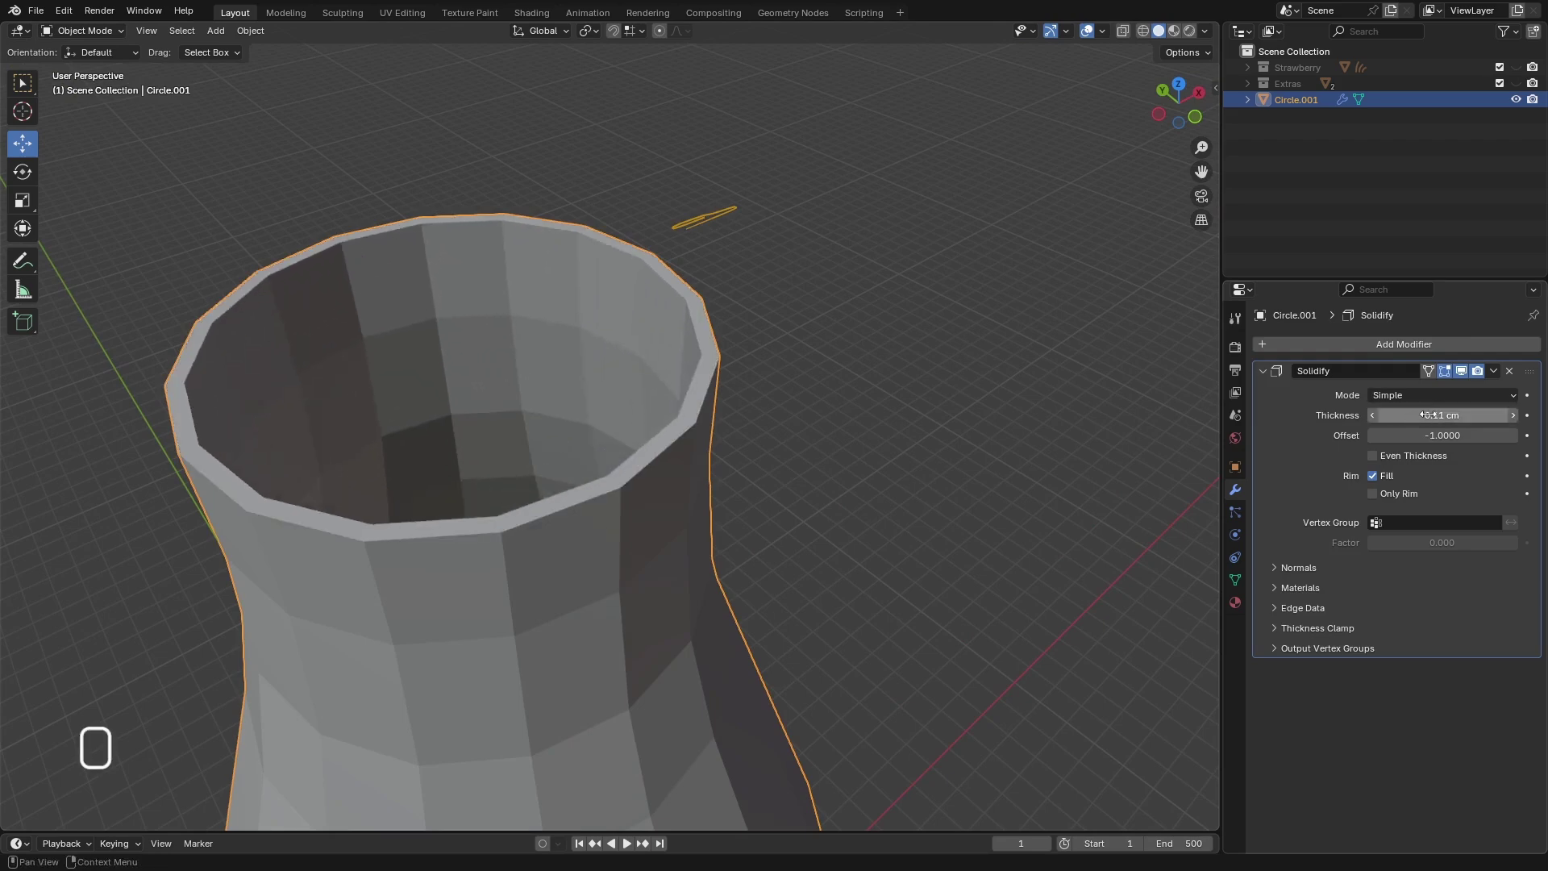
left_click(1465, 415)
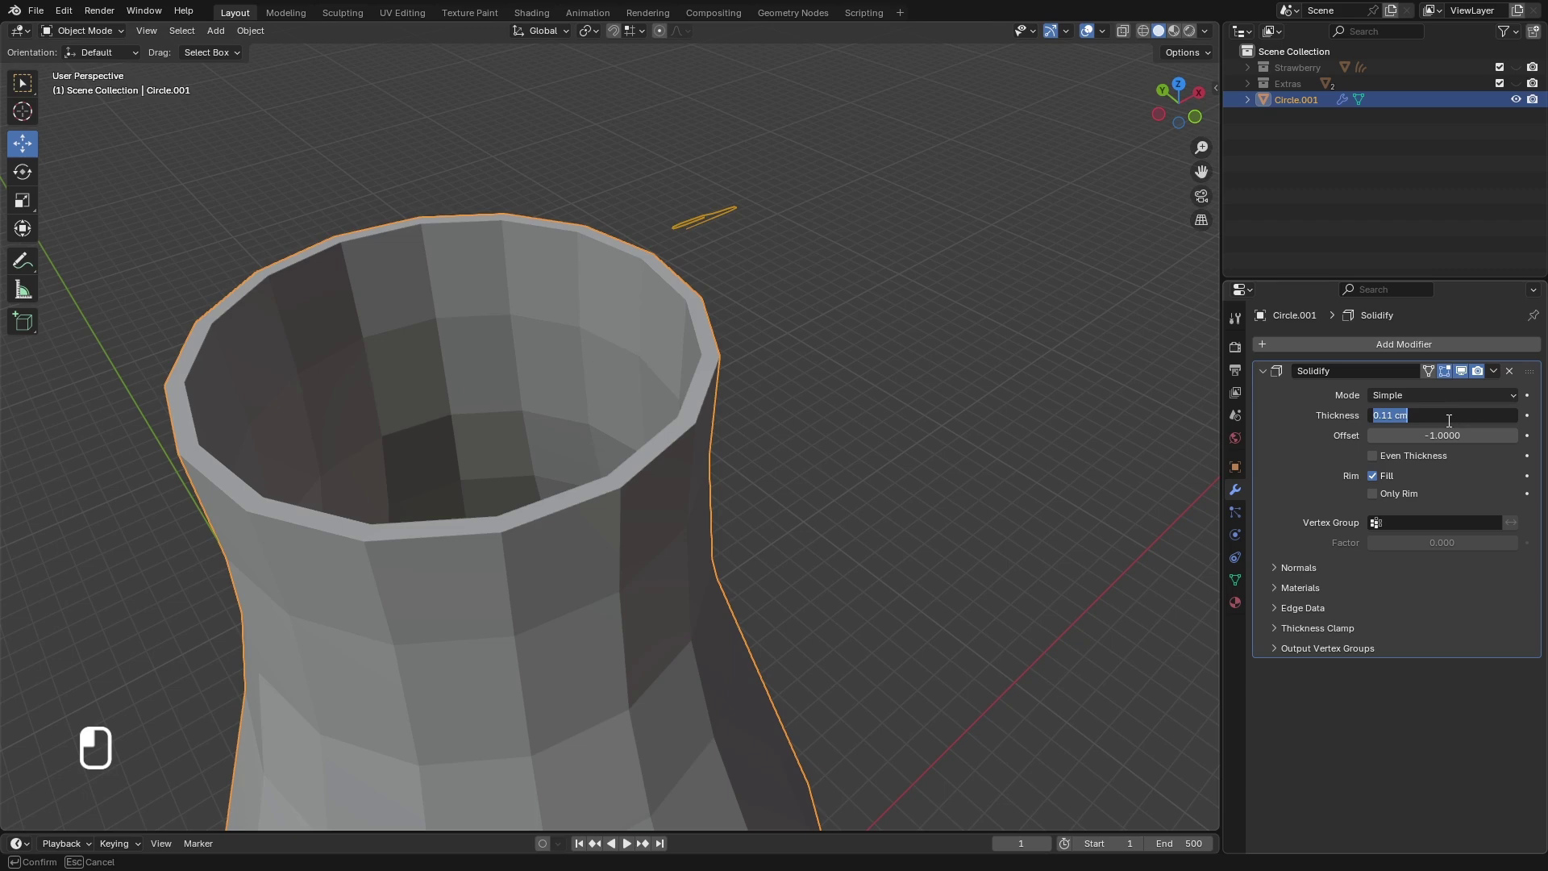
type("0.2")
key("Return")
middle_click_drag(690, 354, 839, 471)
left_click(1486, 415)
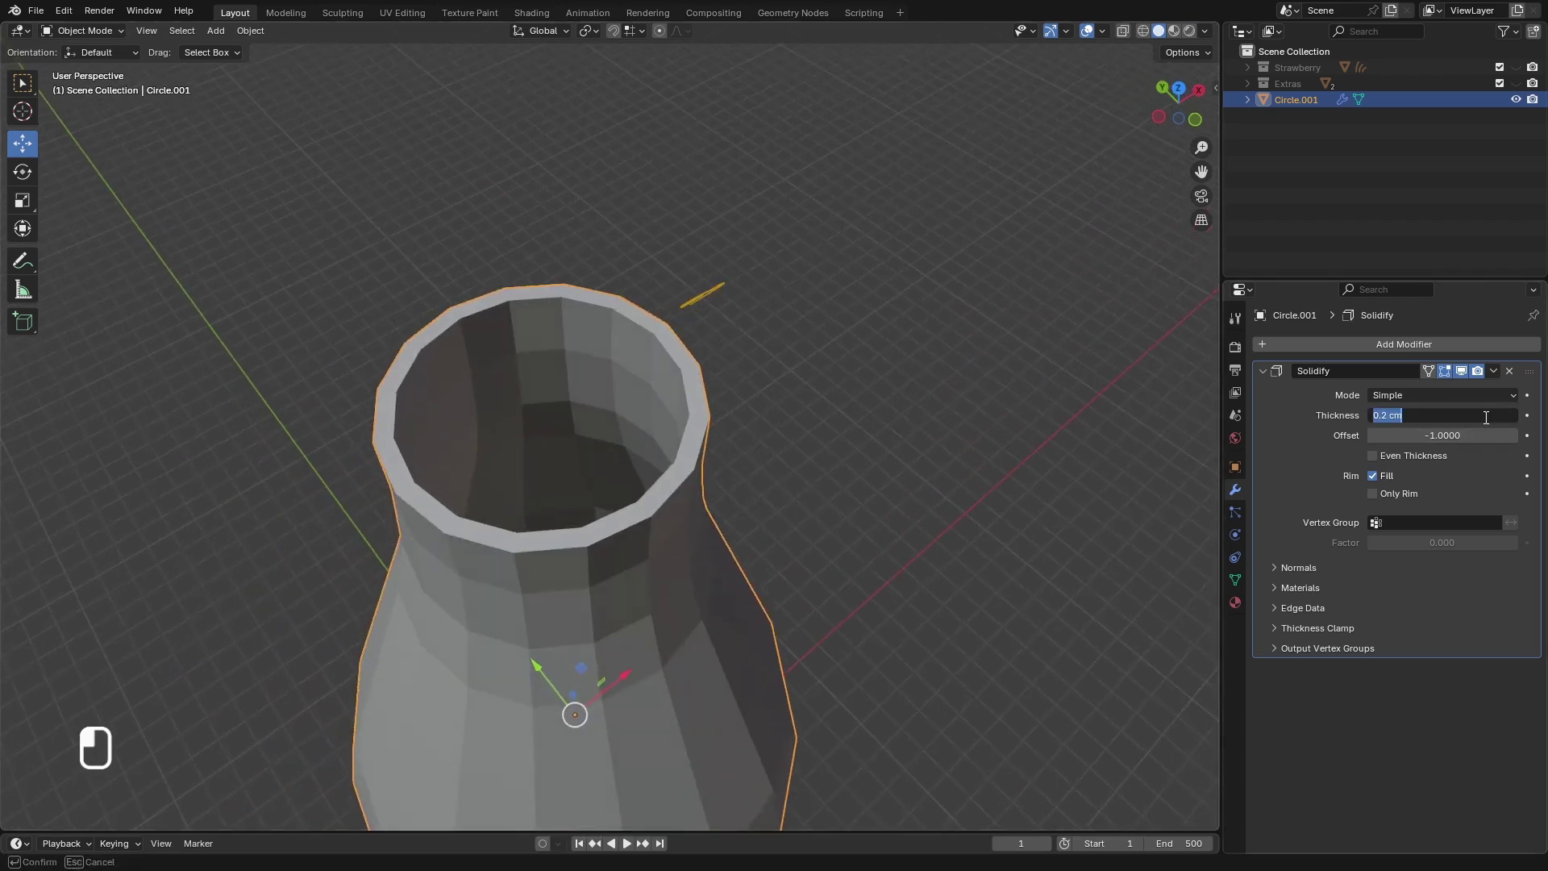
type("0.25")
key("Return")
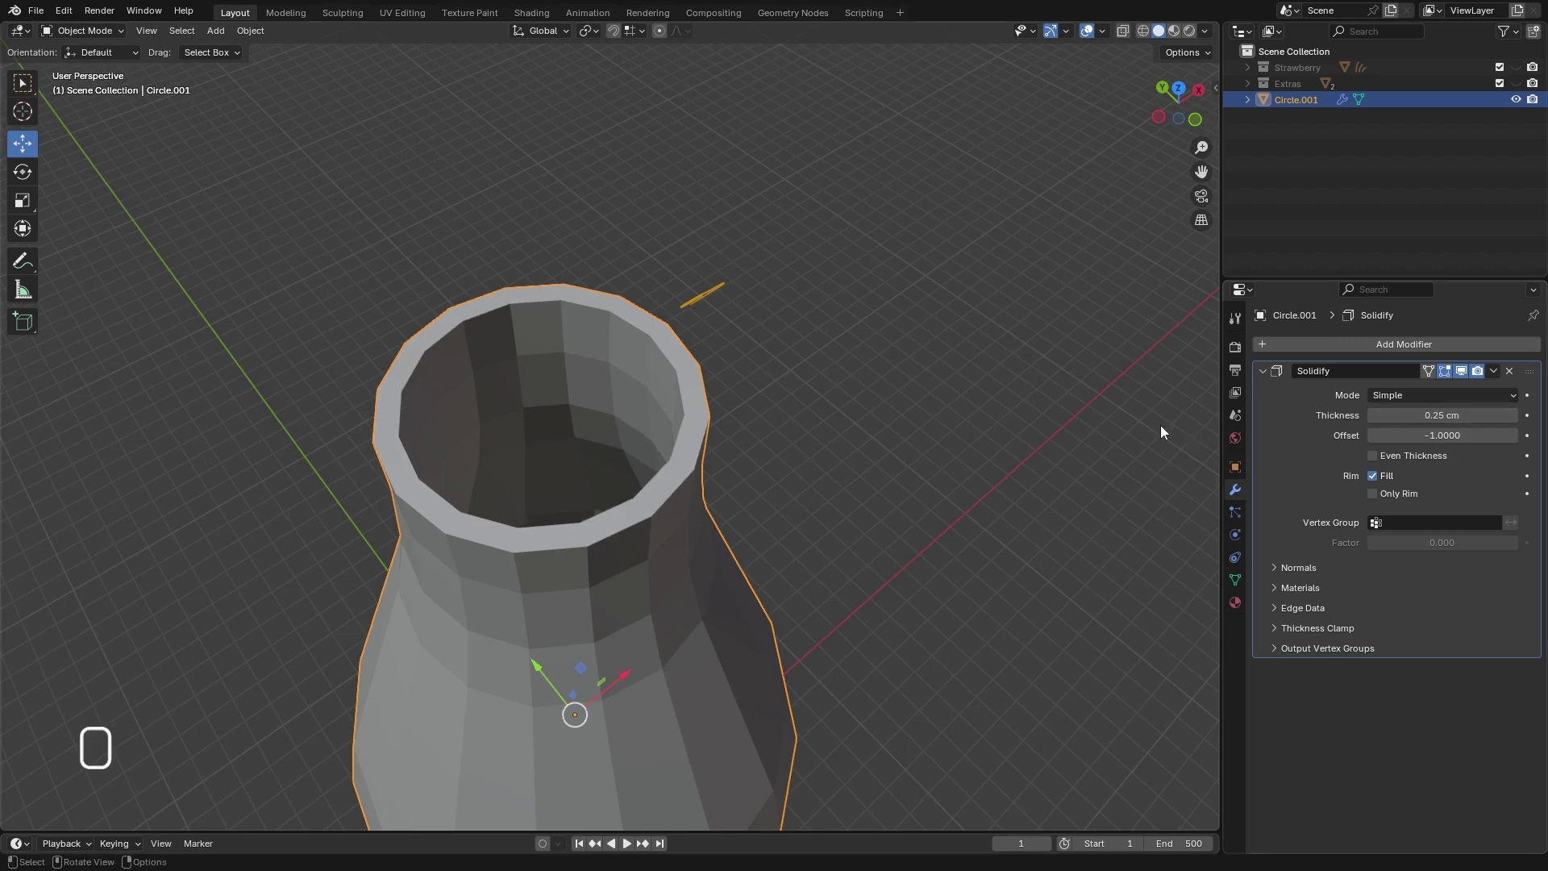
- Apply the Solidify modifier and return the bottle to Edit Mode
middle_click_drag(1161, 432, 768, 545)
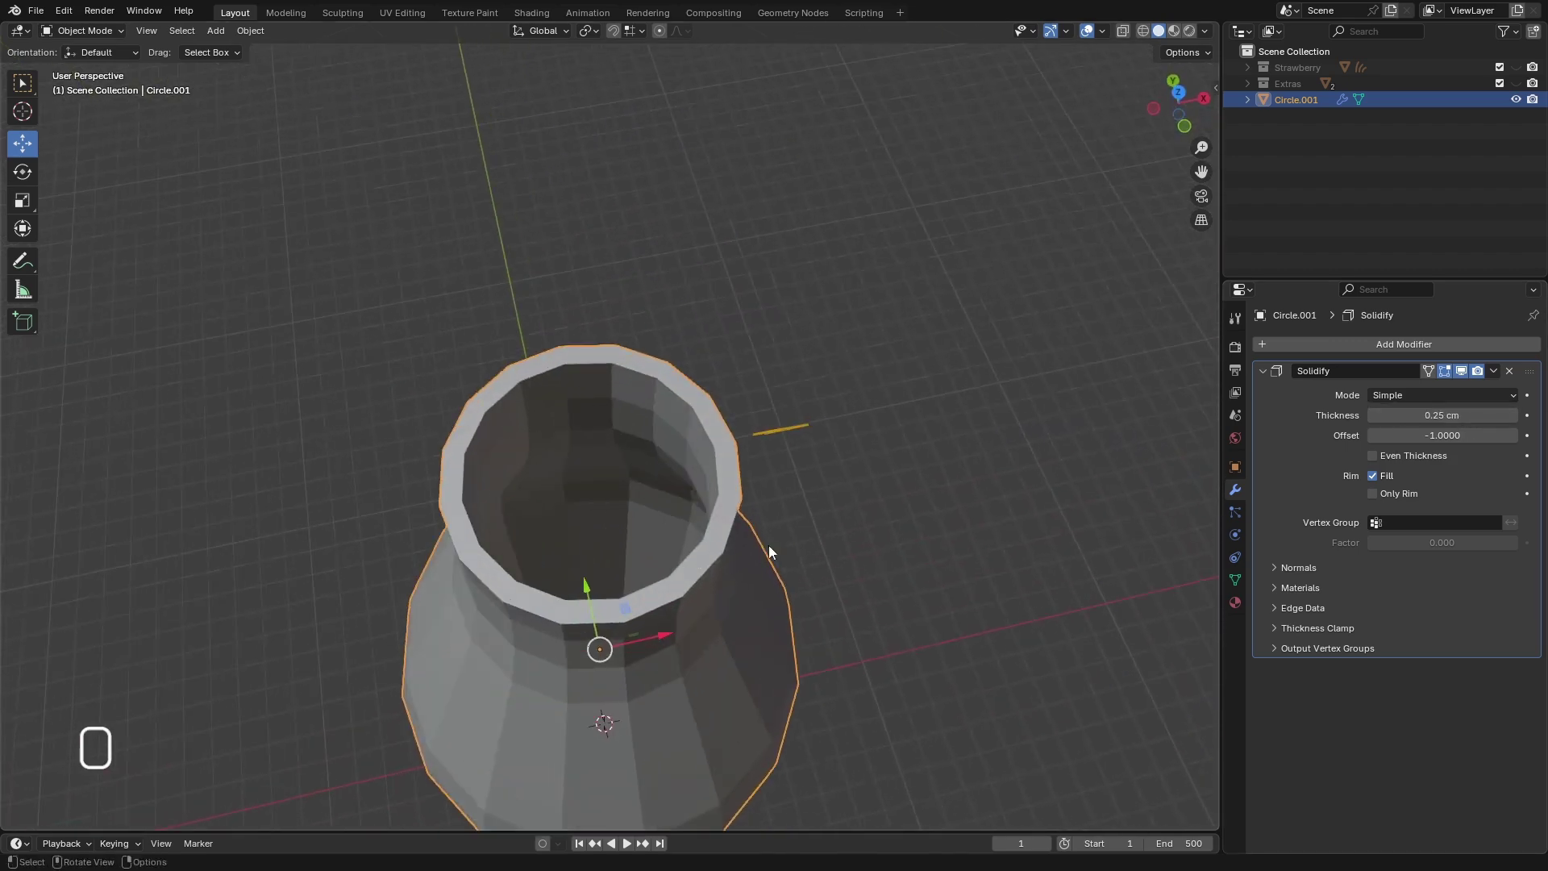
left_click(1494, 370)
left_click(1402, 391)
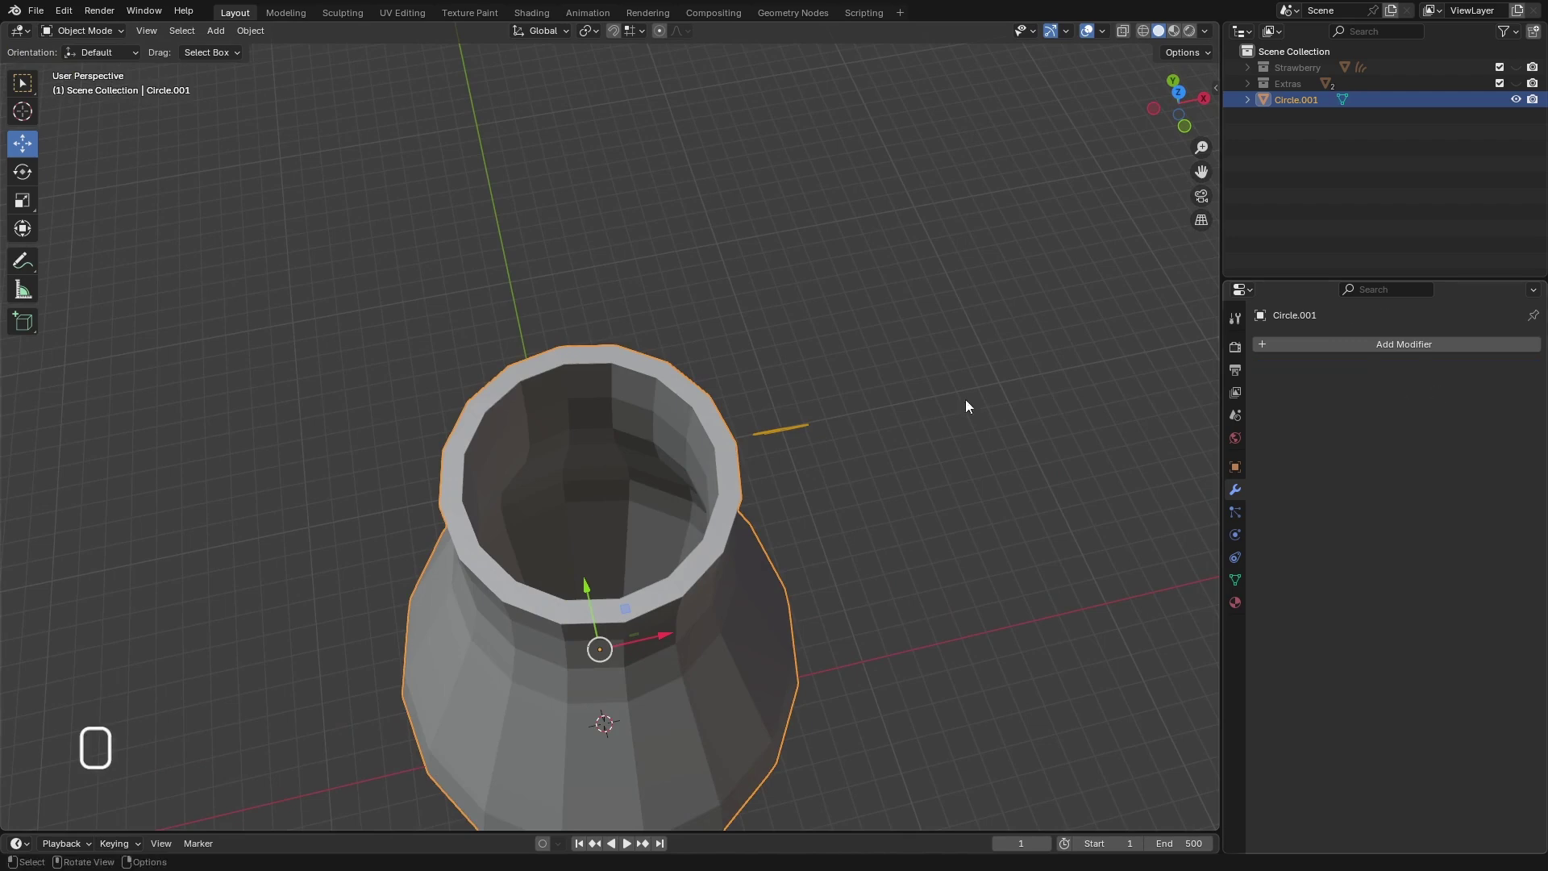
left_click(82, 31)
left_click(81, 64)
- Examine the thickness of the bottle's walls and base from the front with X-ray on, then switch X-ray off
middle_click_drag(639, 479, 627, 177)
scroll(621, 290, "down", 3)
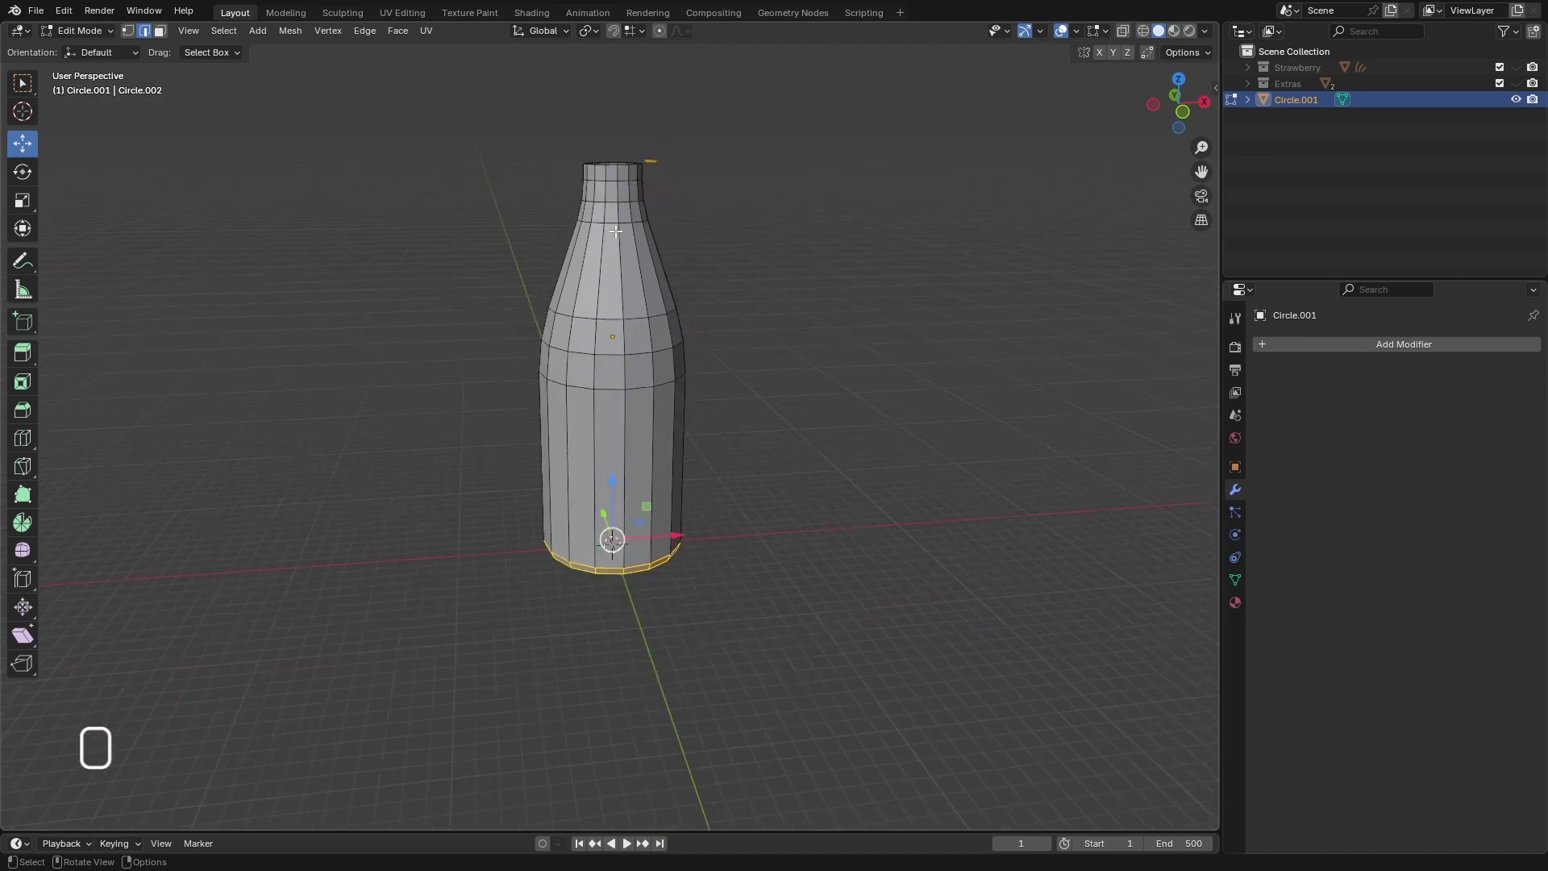
middle_click_drag(623, 234, 625, 391)
middle_click_drag(625, 629, 618, 448)
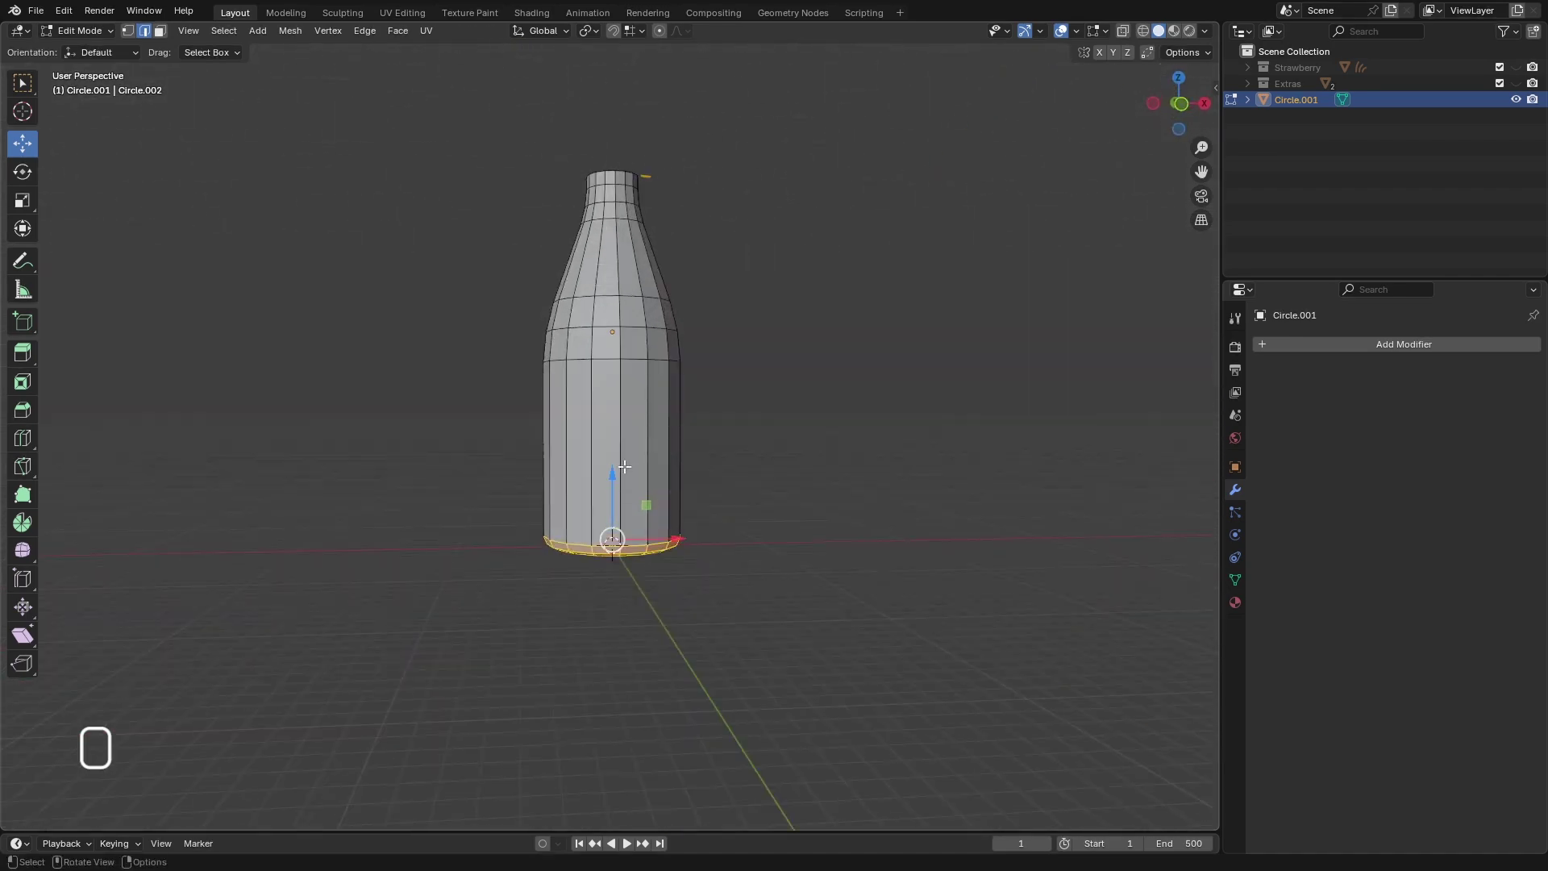
key("KP_1")
scroll(612, 554, "up", 3)
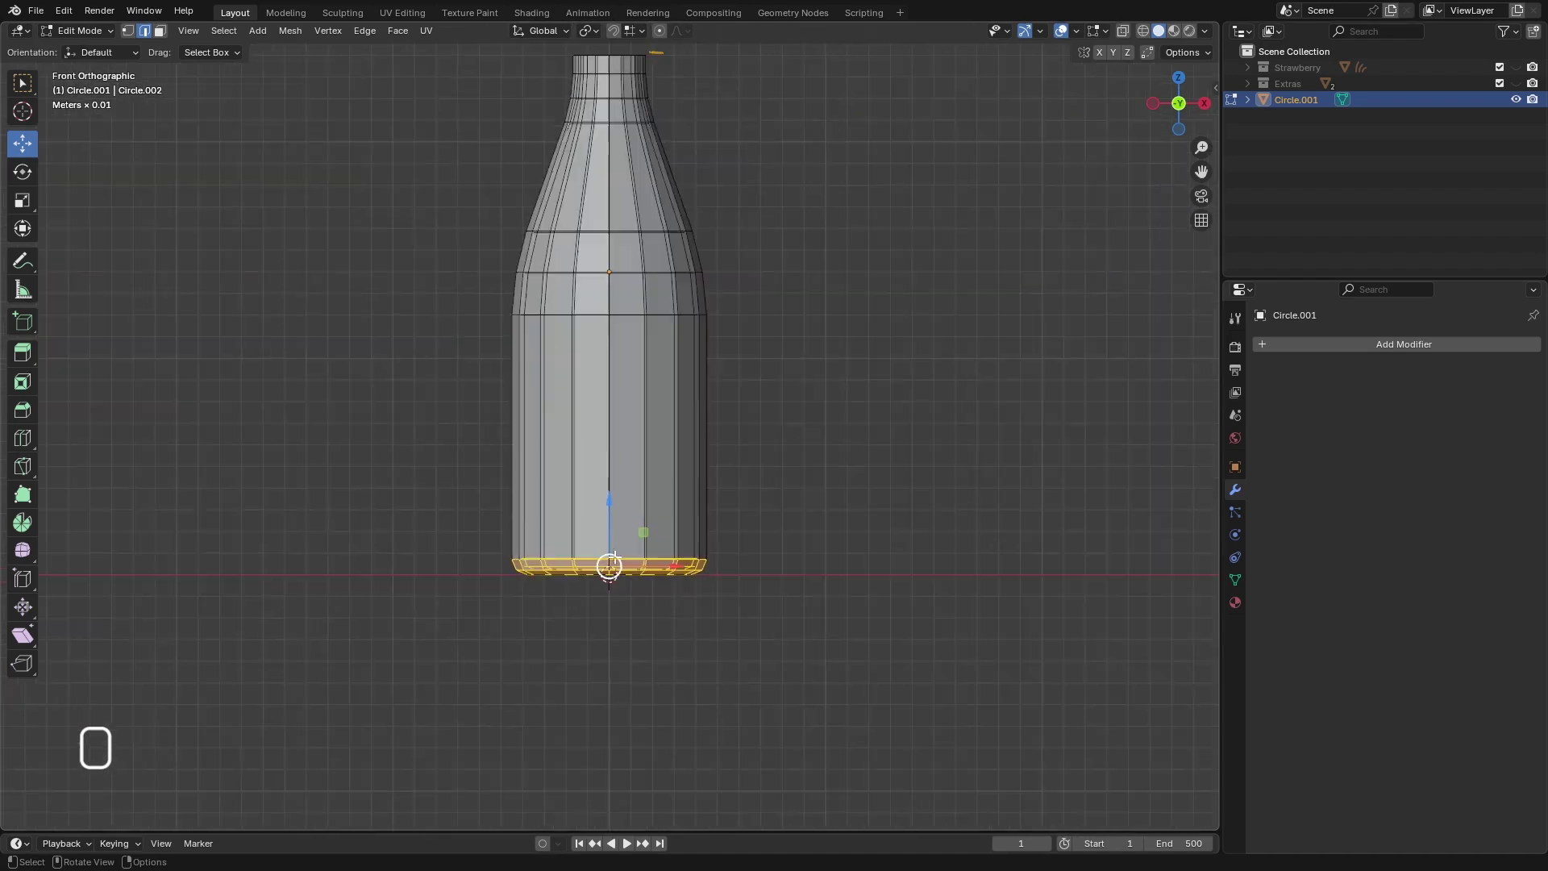
scroll(614, 555, "up", 3)
scroll(454, 574, "down", 2)
left_click(1123, 30)
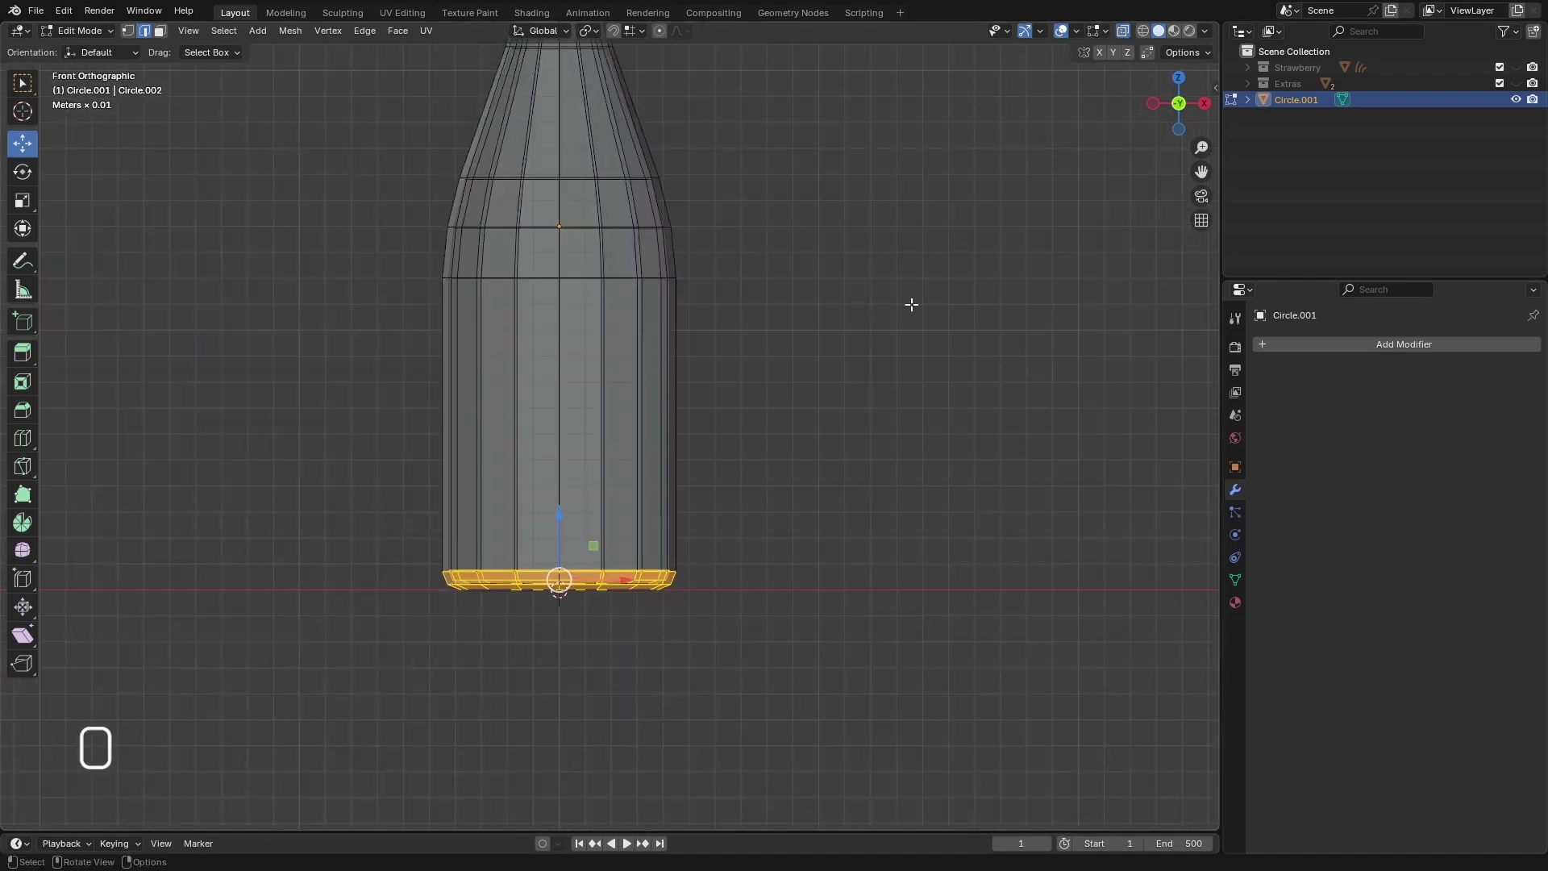
scroll(587, 561, "down", 3)
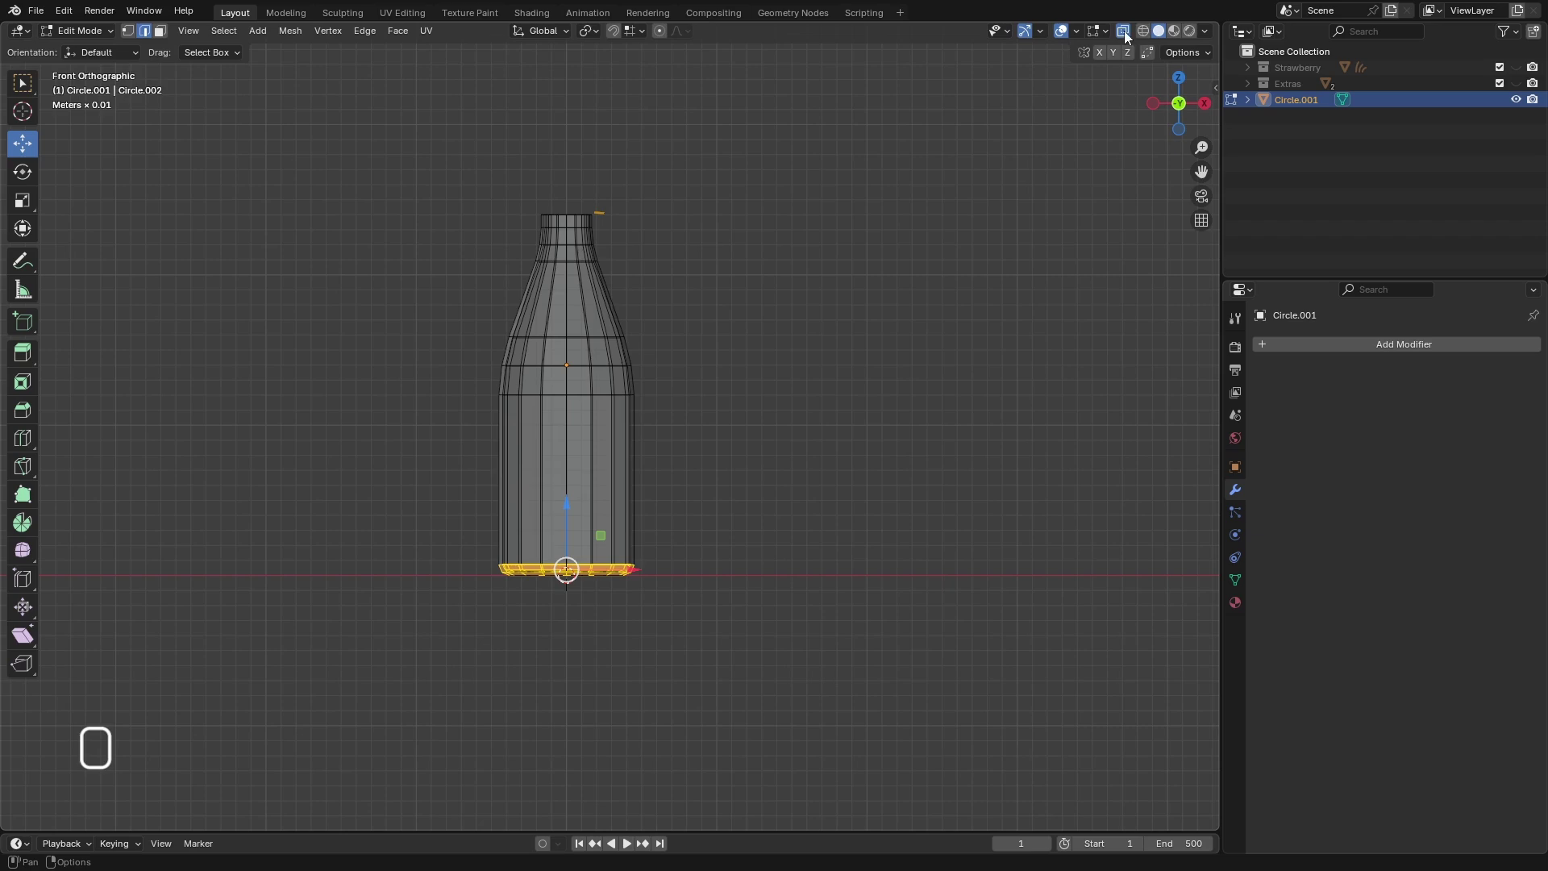
left_click(1126, 34)
- In vertex mode, clear the selection, select the inner floor's centre vertex and grow the selection to the floor's bevelled rim
middle_click_drag(645, 451, 582, 541)
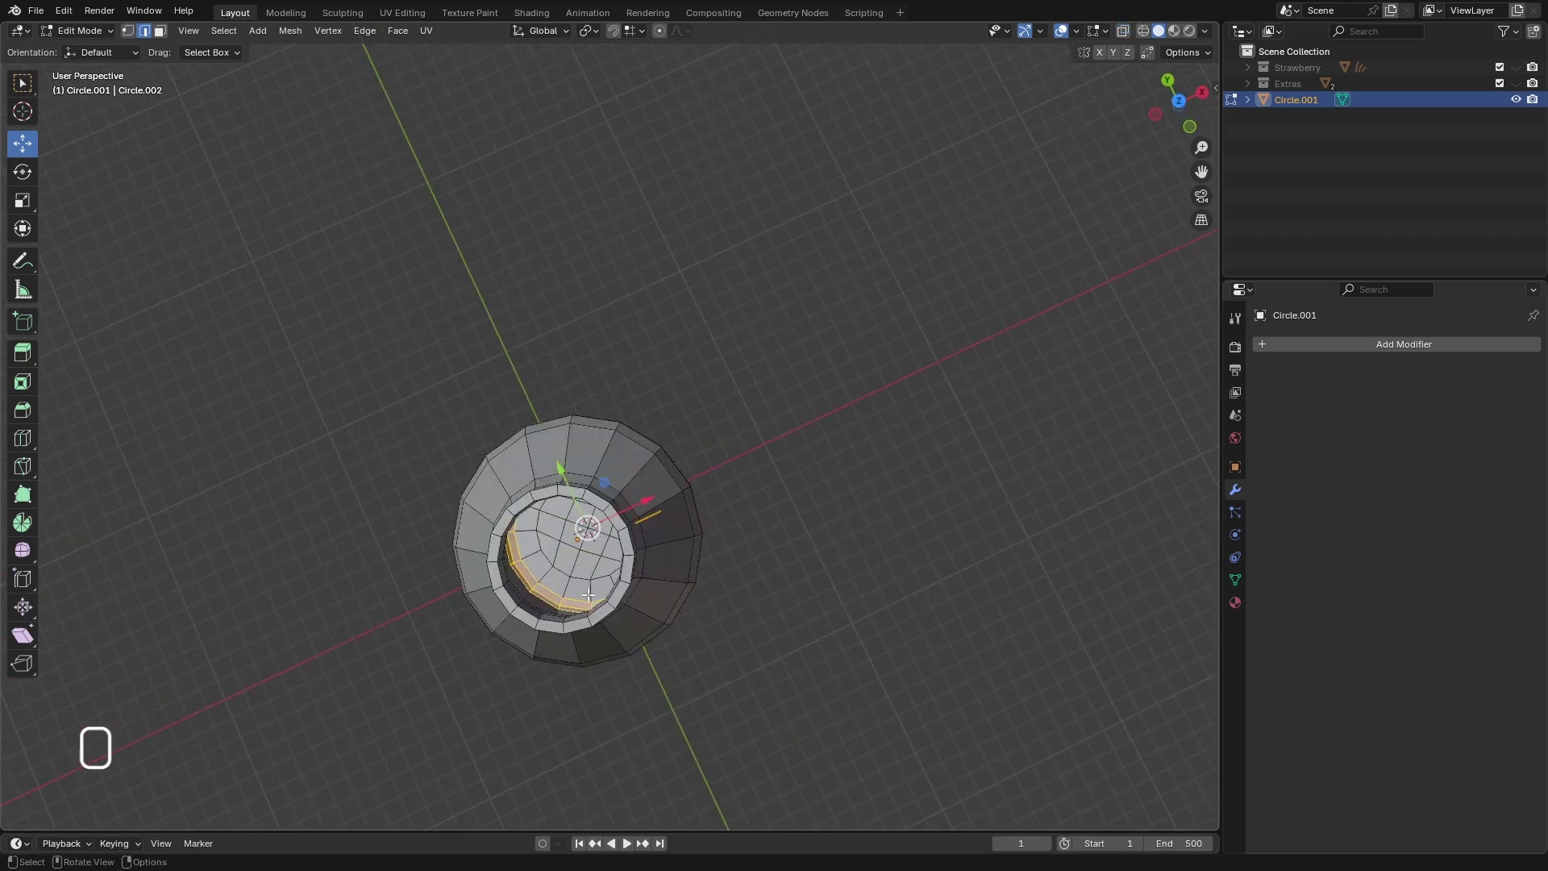
scroll(582, 540, "up", 6)
key("1")
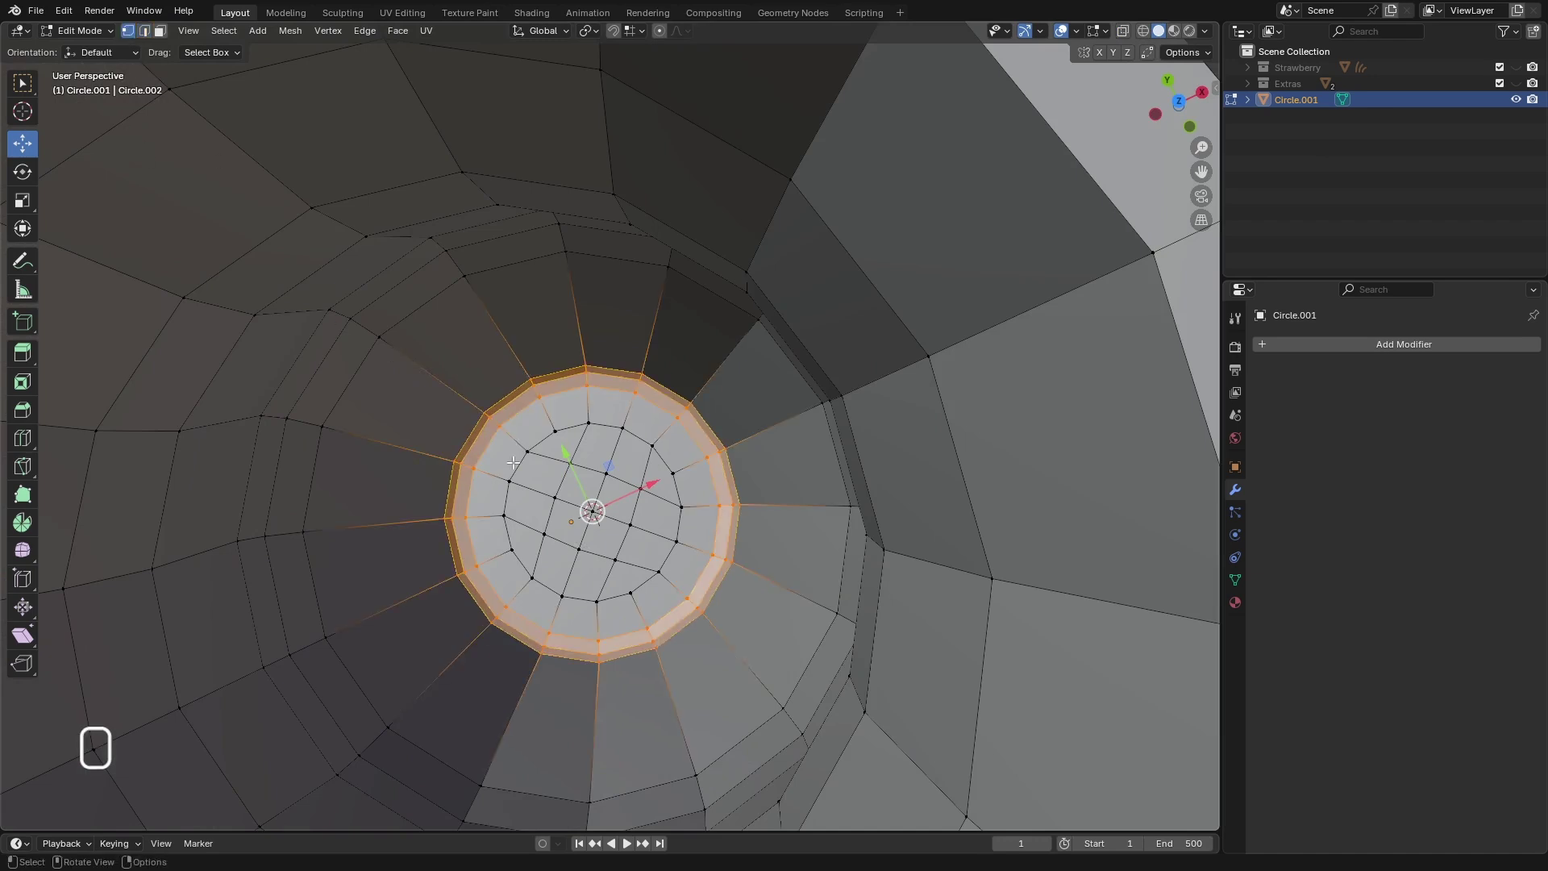
key("alt+a")
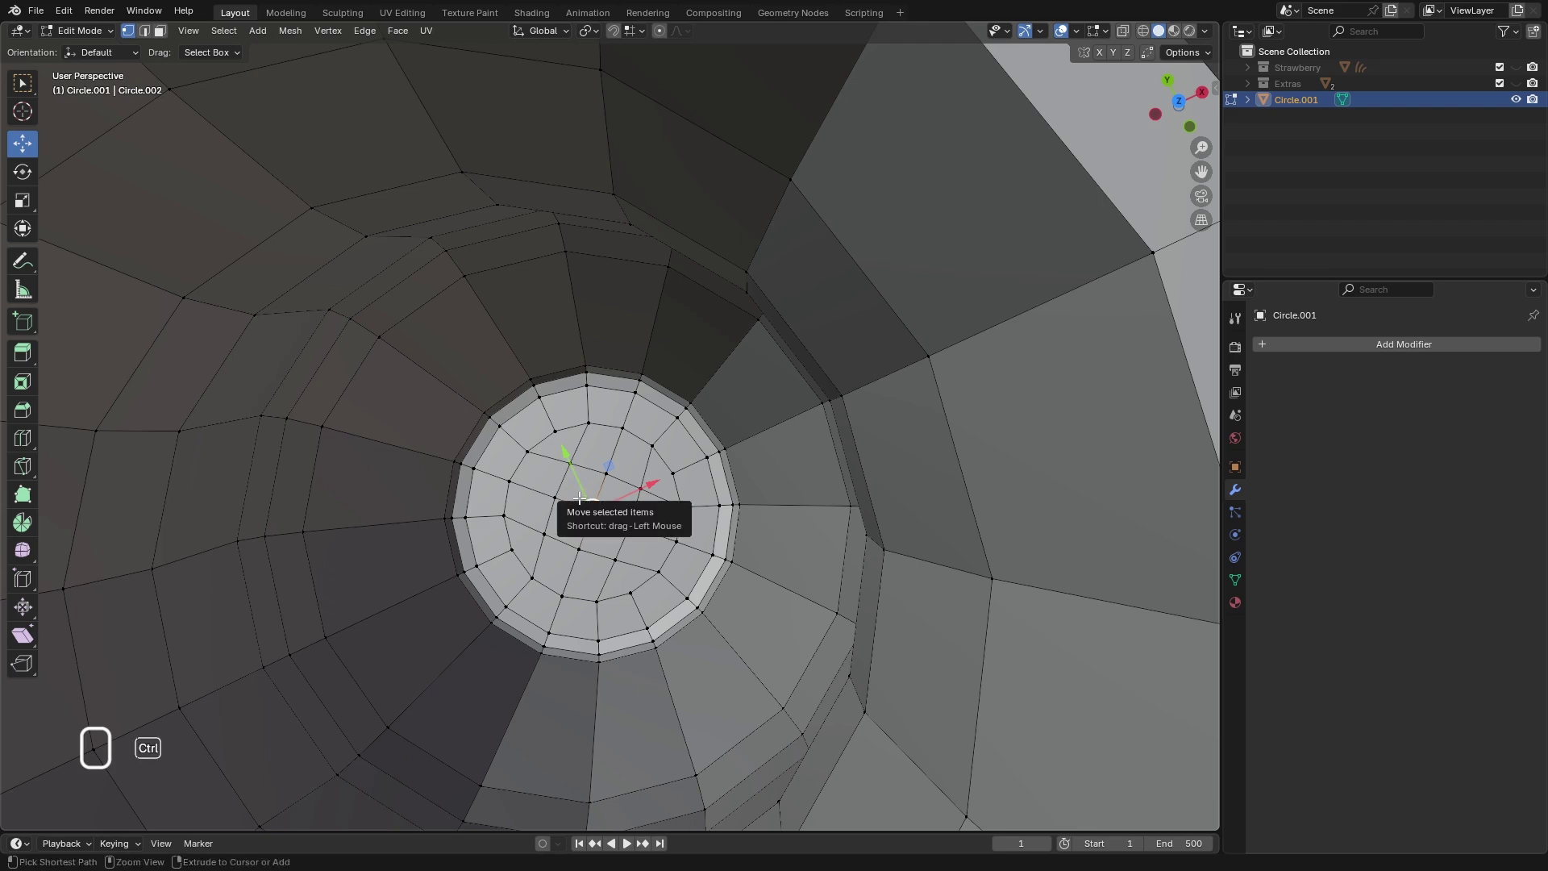
key("ctrl+KP_Add")
key("ctrl+KP_Add")
key("ctrl+KP_Add")
key("ctrl+KP_Add")
key("ctrl+KP_Add")
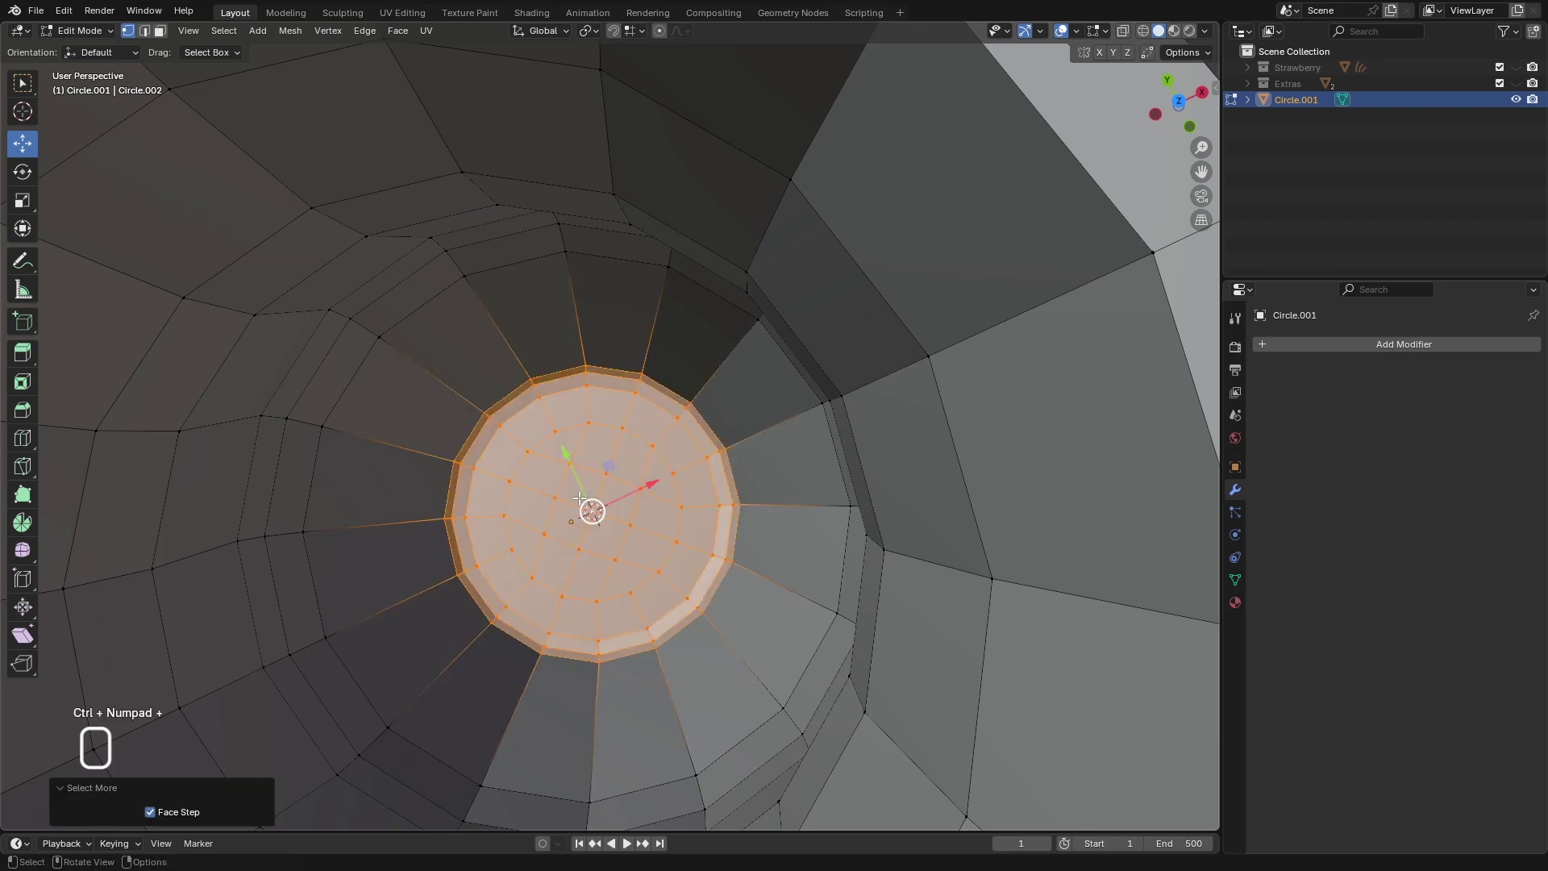
- Switch to face selection with X-ray in front view and raise the bottle's inner floor along Z by about 0.62 cm
left_click(160, 30)
scroll(619, 468, "down", 5)
middle_click_drag(644, 487, 591, 354)
key("KP_1")
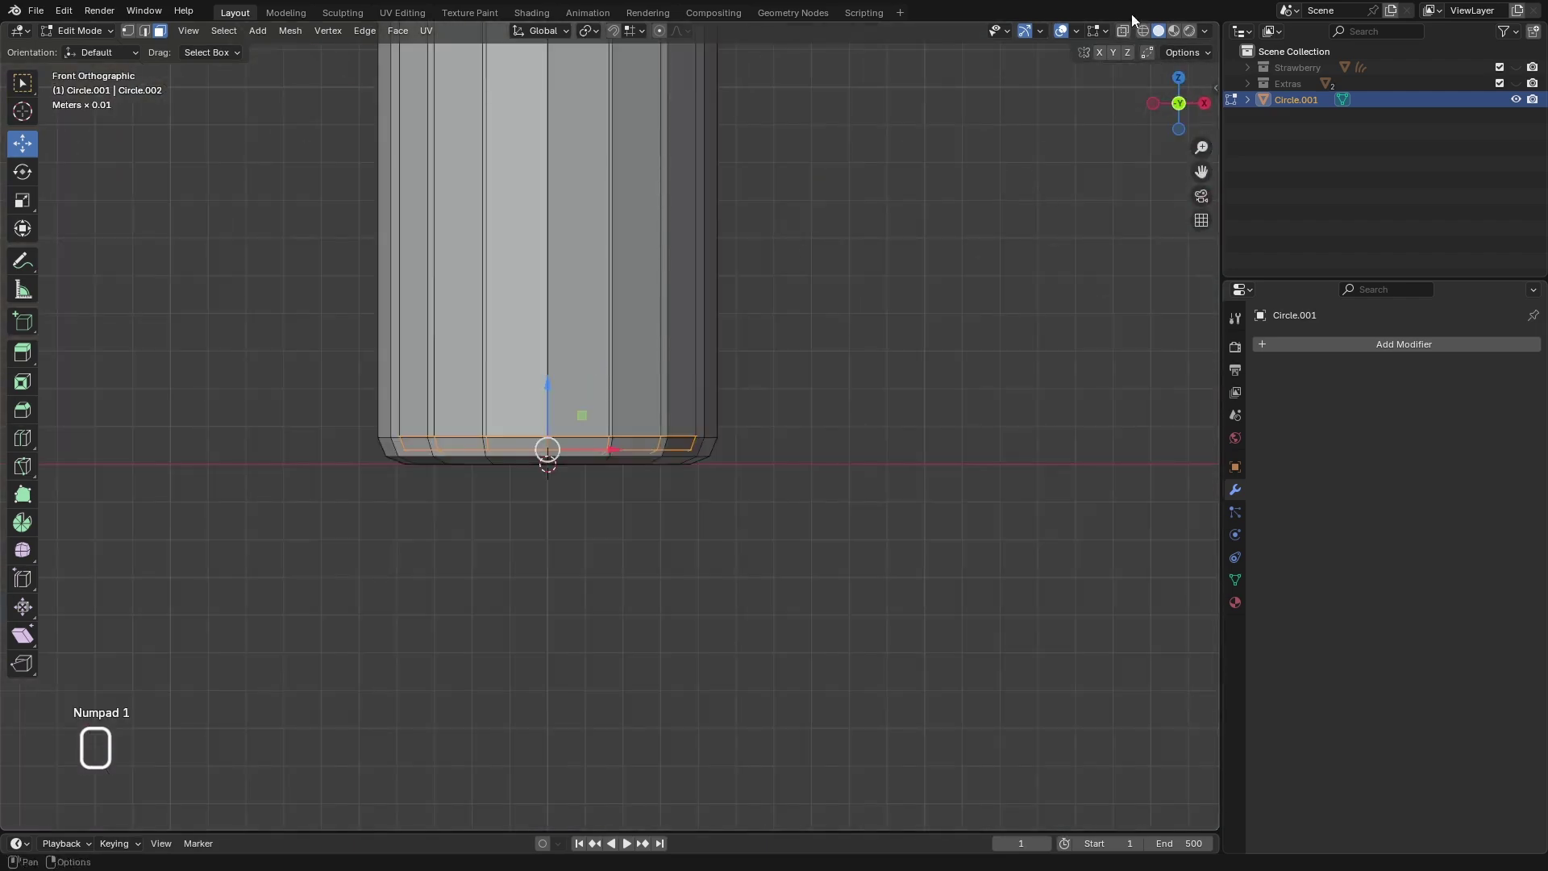
key("alt+z")
scroll(715, 498, "down", 2)
scroll(860, 252, "up", 2)
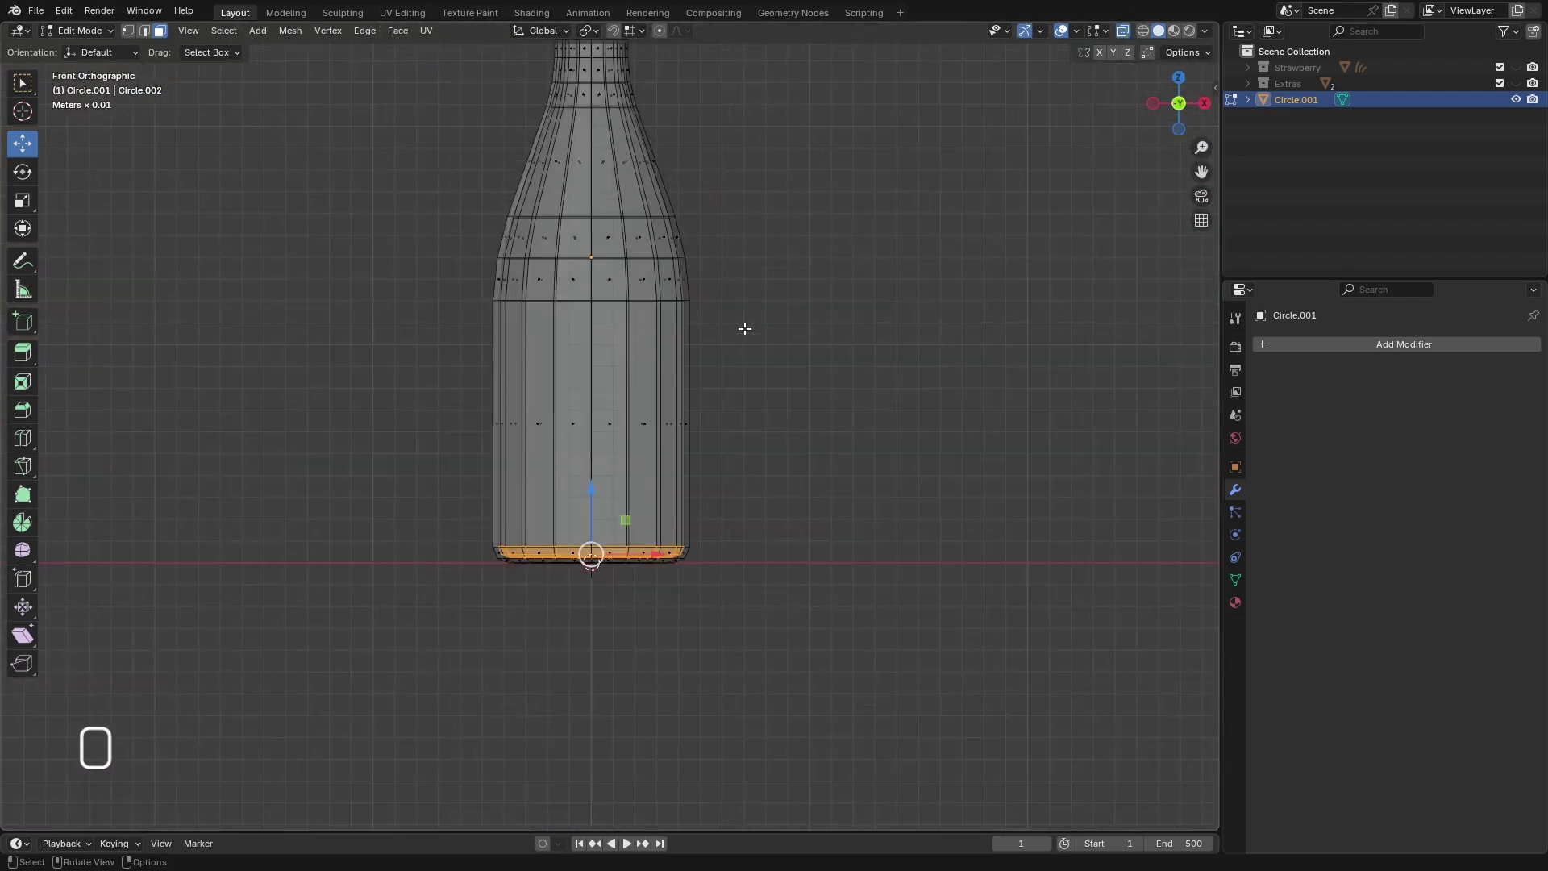
scroll(686, 447, "down", 3)
scroll(686, 444, "up", 4)
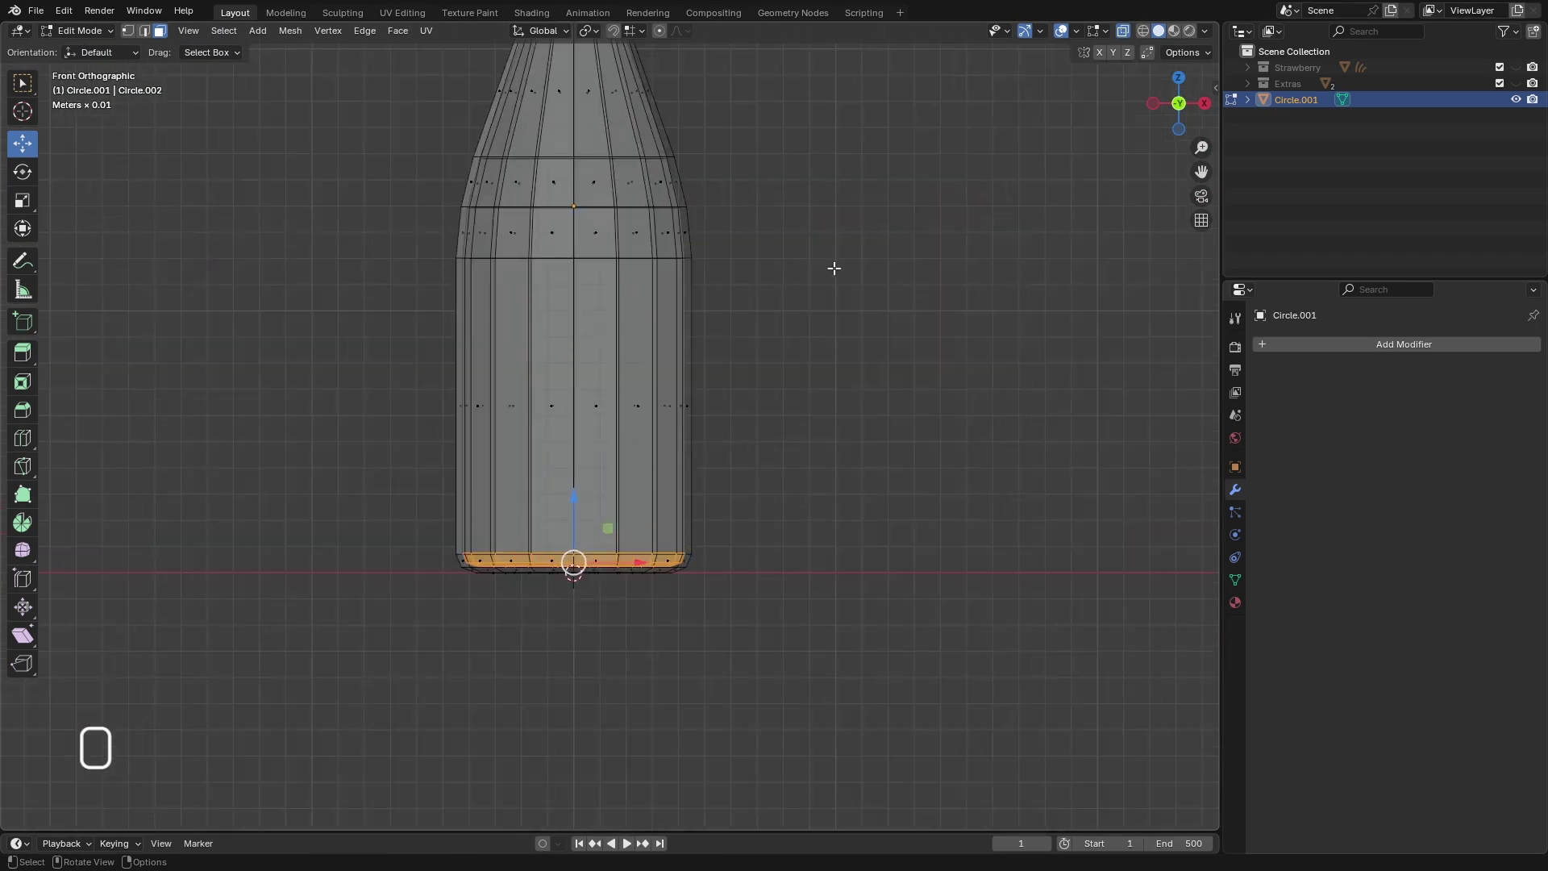
scroll(639, 491, "up", 3)
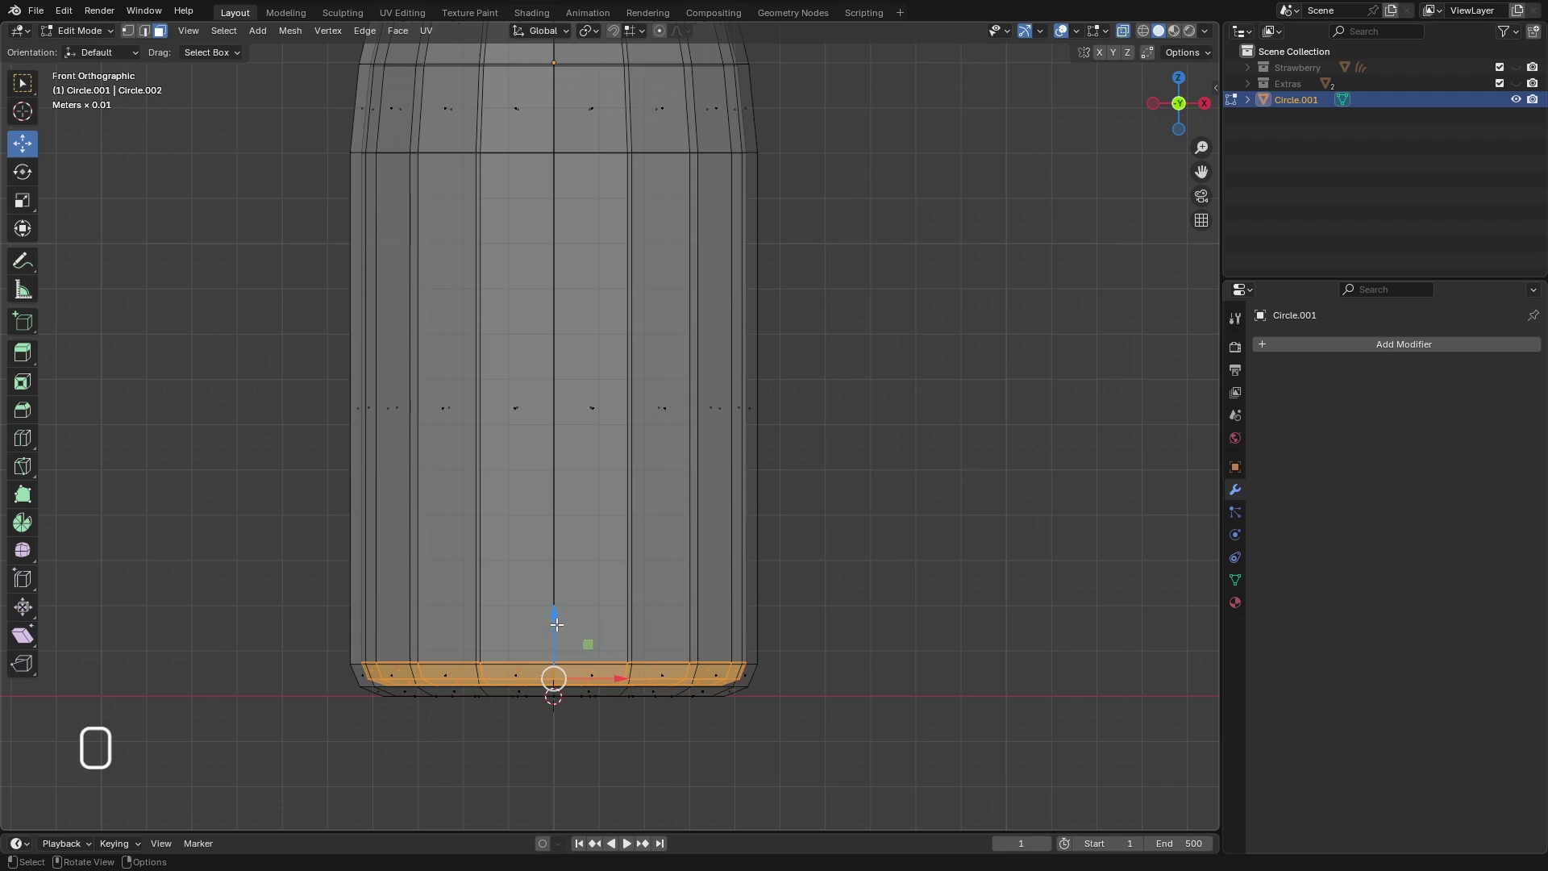
left_click_drag(552, 625, 556, 587)
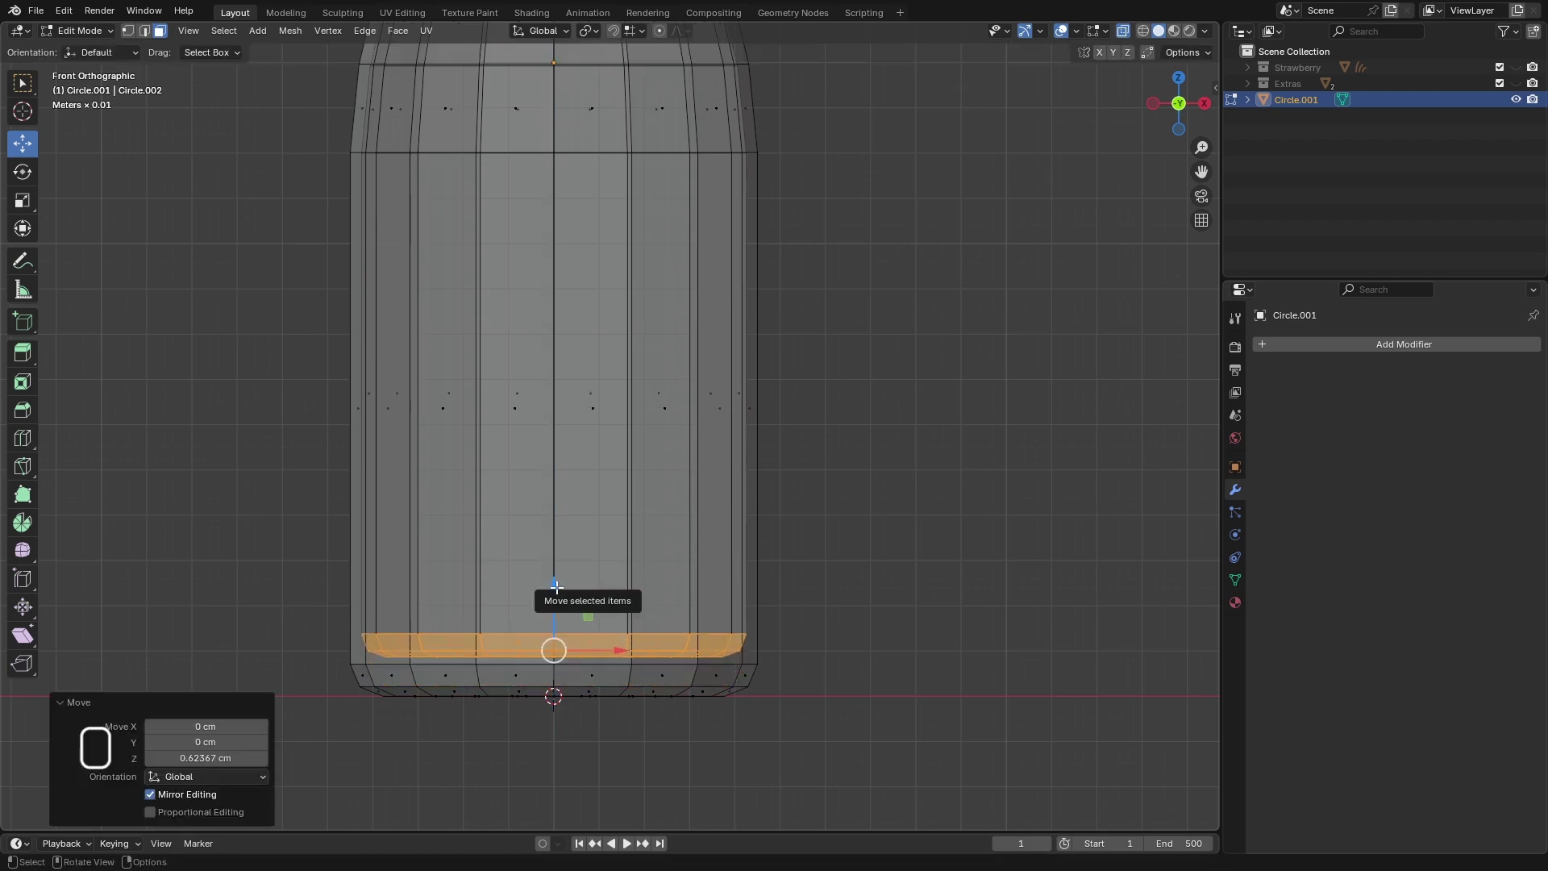
scroll(564, 605, "down", 5)
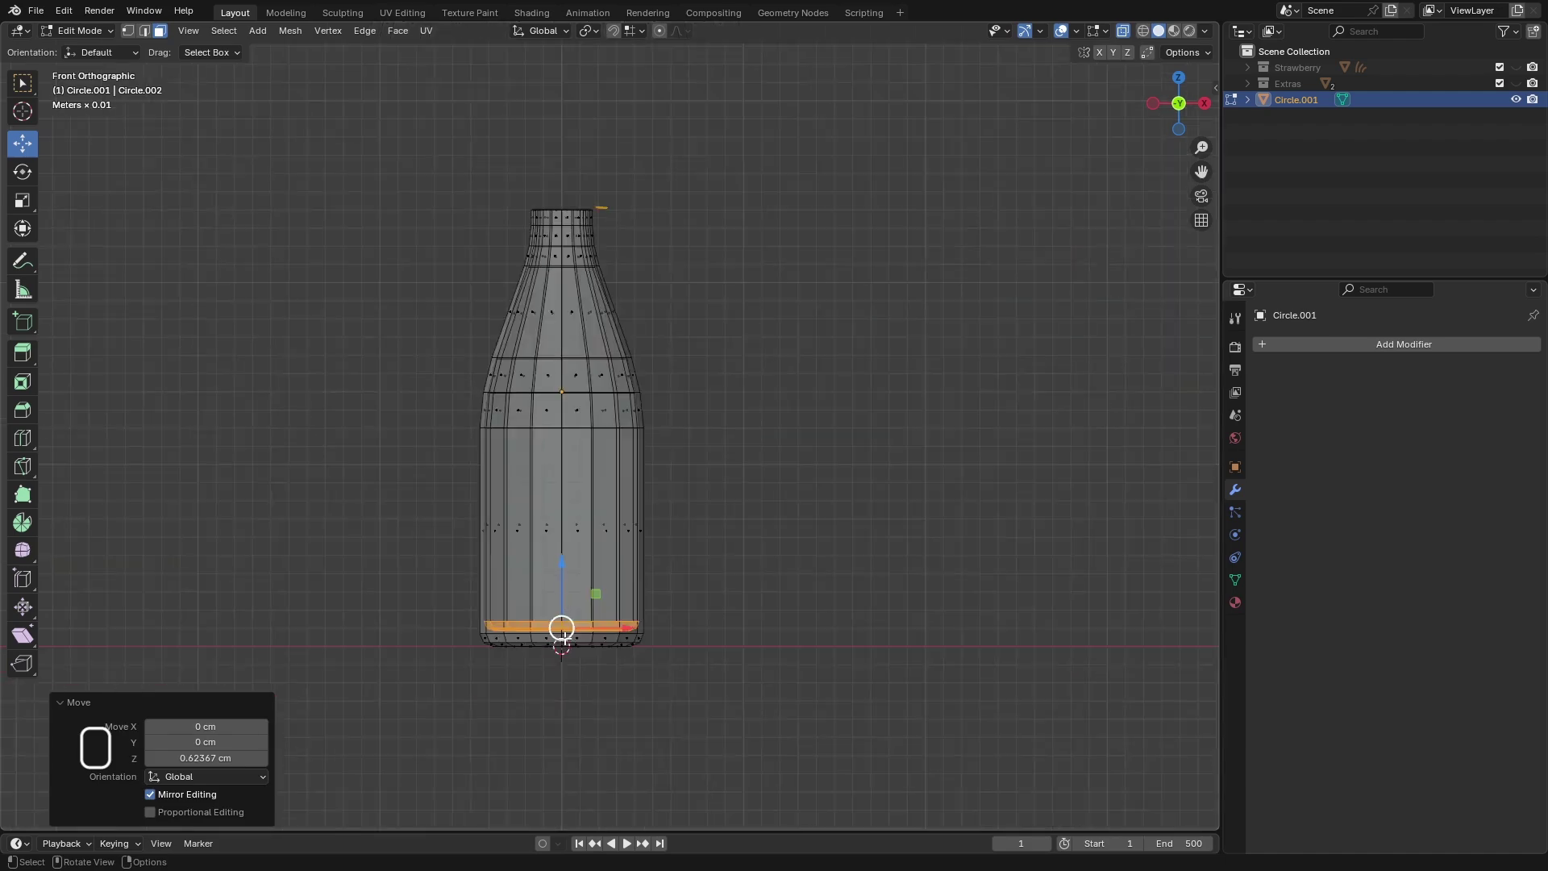
scroll(582, 637, "up", 5)
scroll(538, 639, "down", 4)
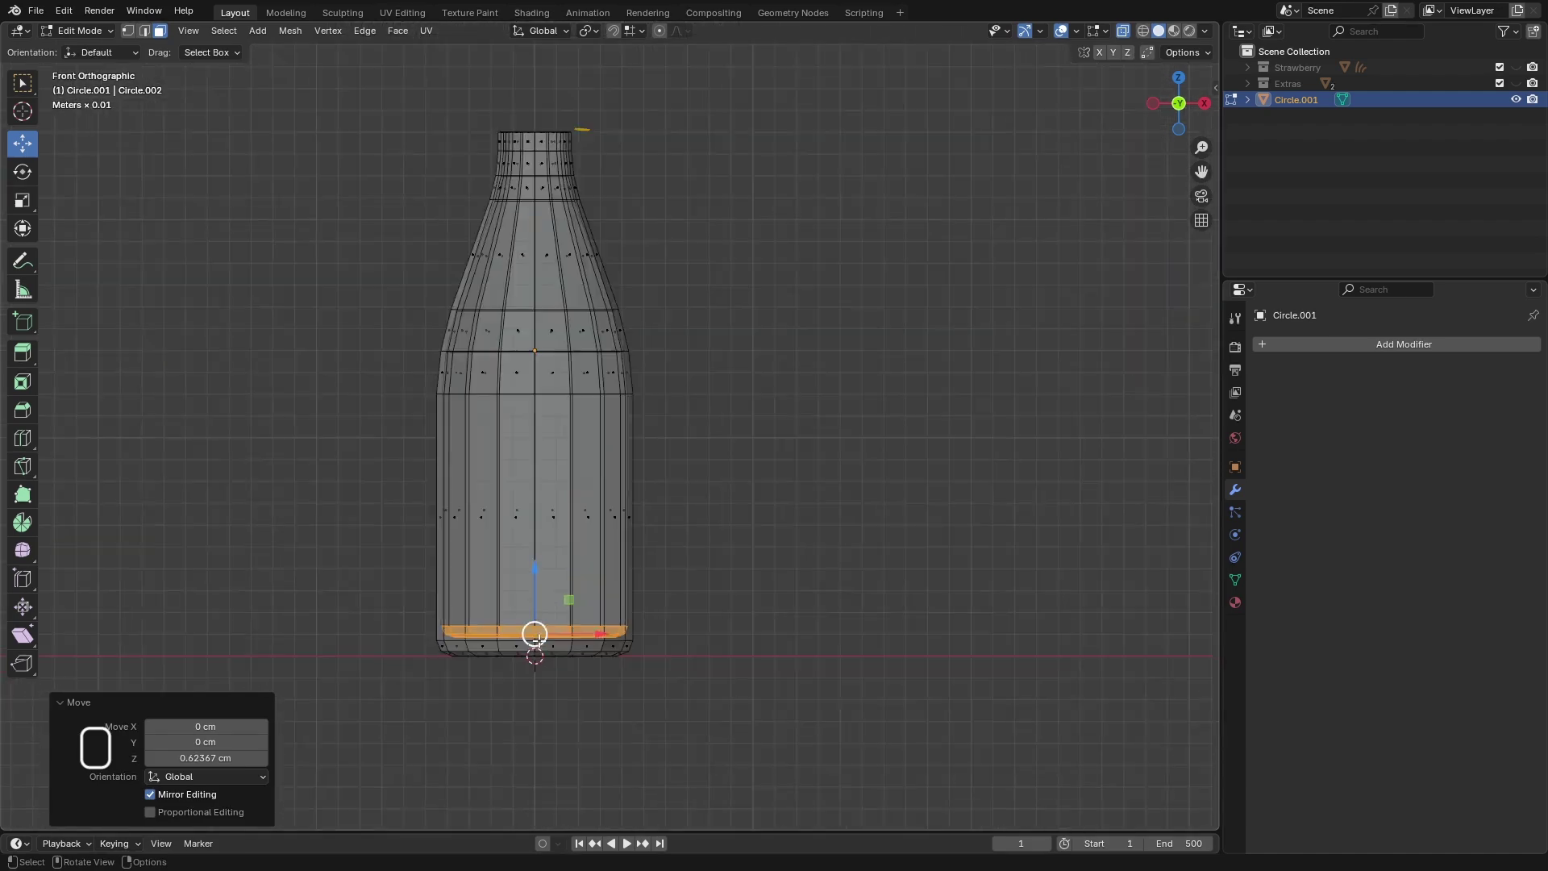
- Turn off the X-ray display of the bottle
middle_click_drag(535, 626, 537, 272)
scroll(536, 271, "up", 2)
left_click(1123, 31)
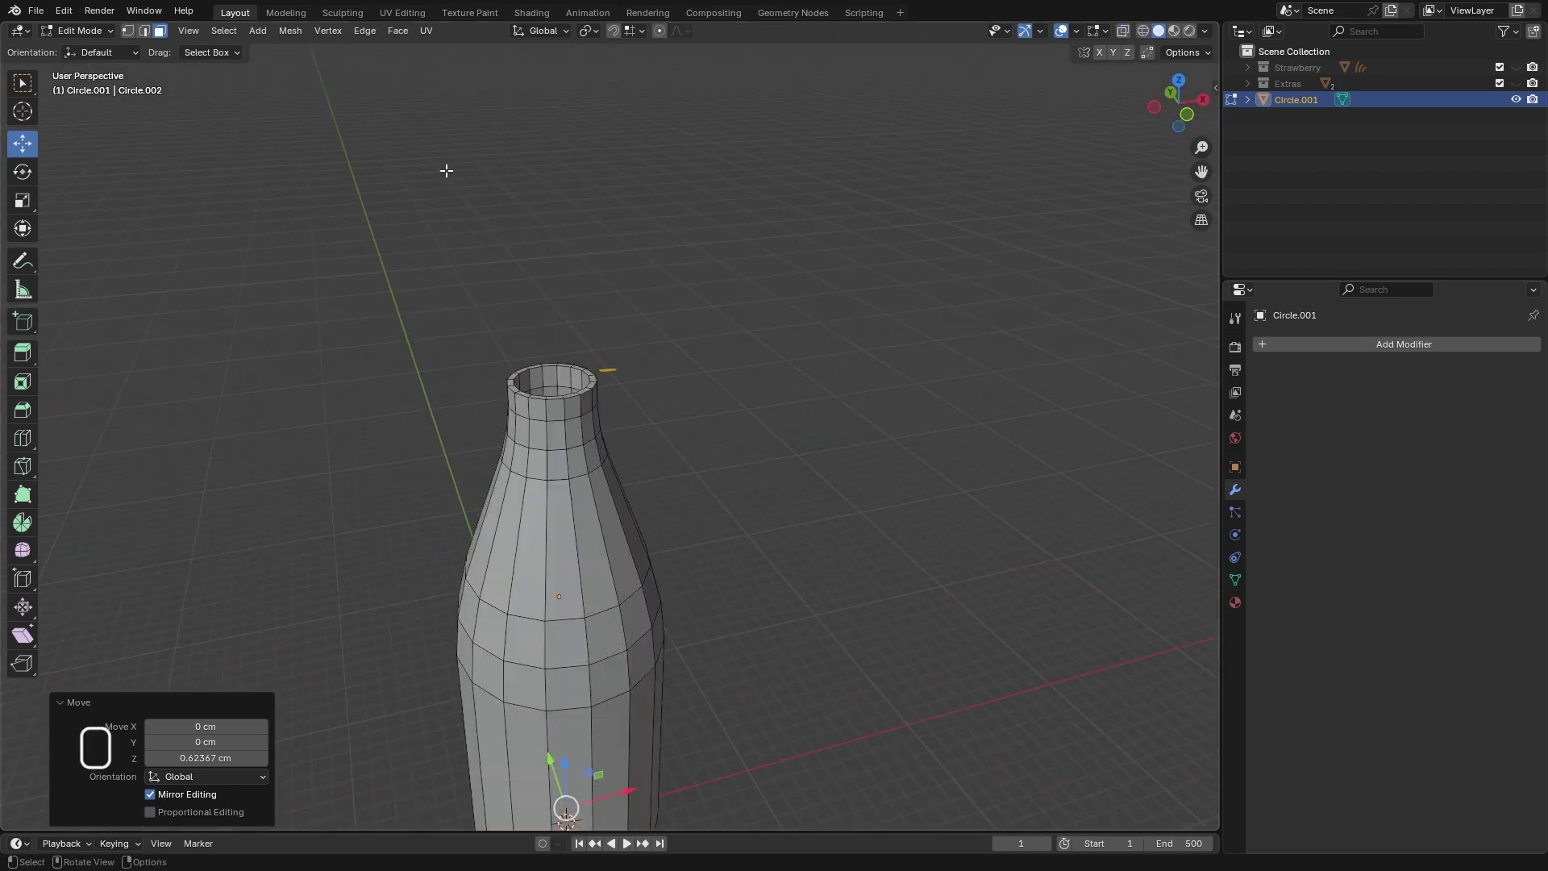
scroll(584, 432, "up", 4)
scroll(546, 407, "up", 3)
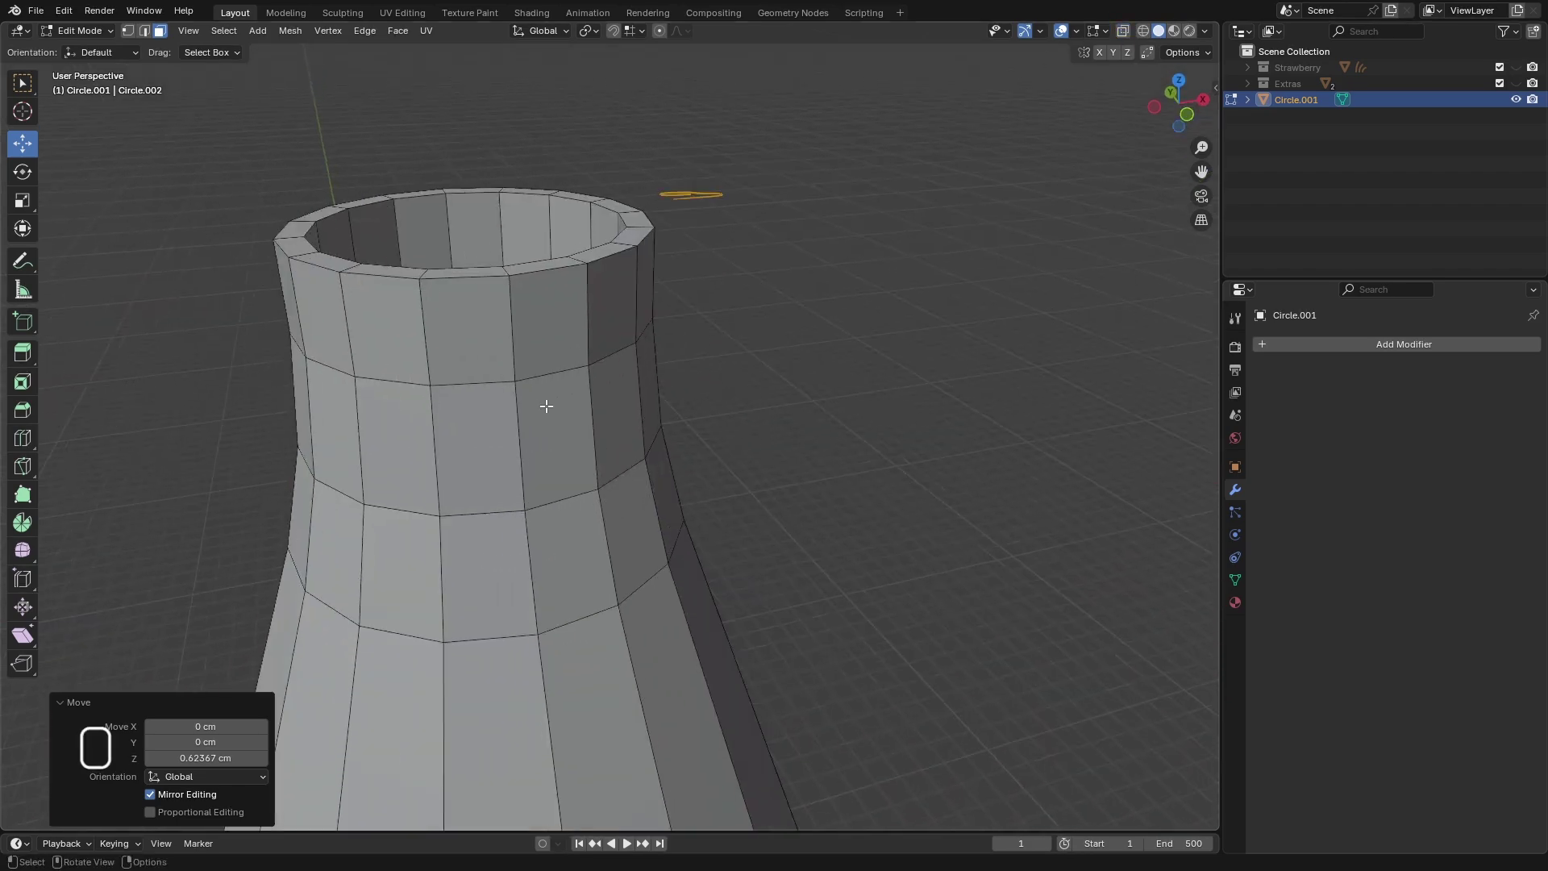
- In edge mode, bevel the edge loop around the neck just below the bottle's mouth by about 0.22 cm with one segment
left_click(546, 367, "alt")
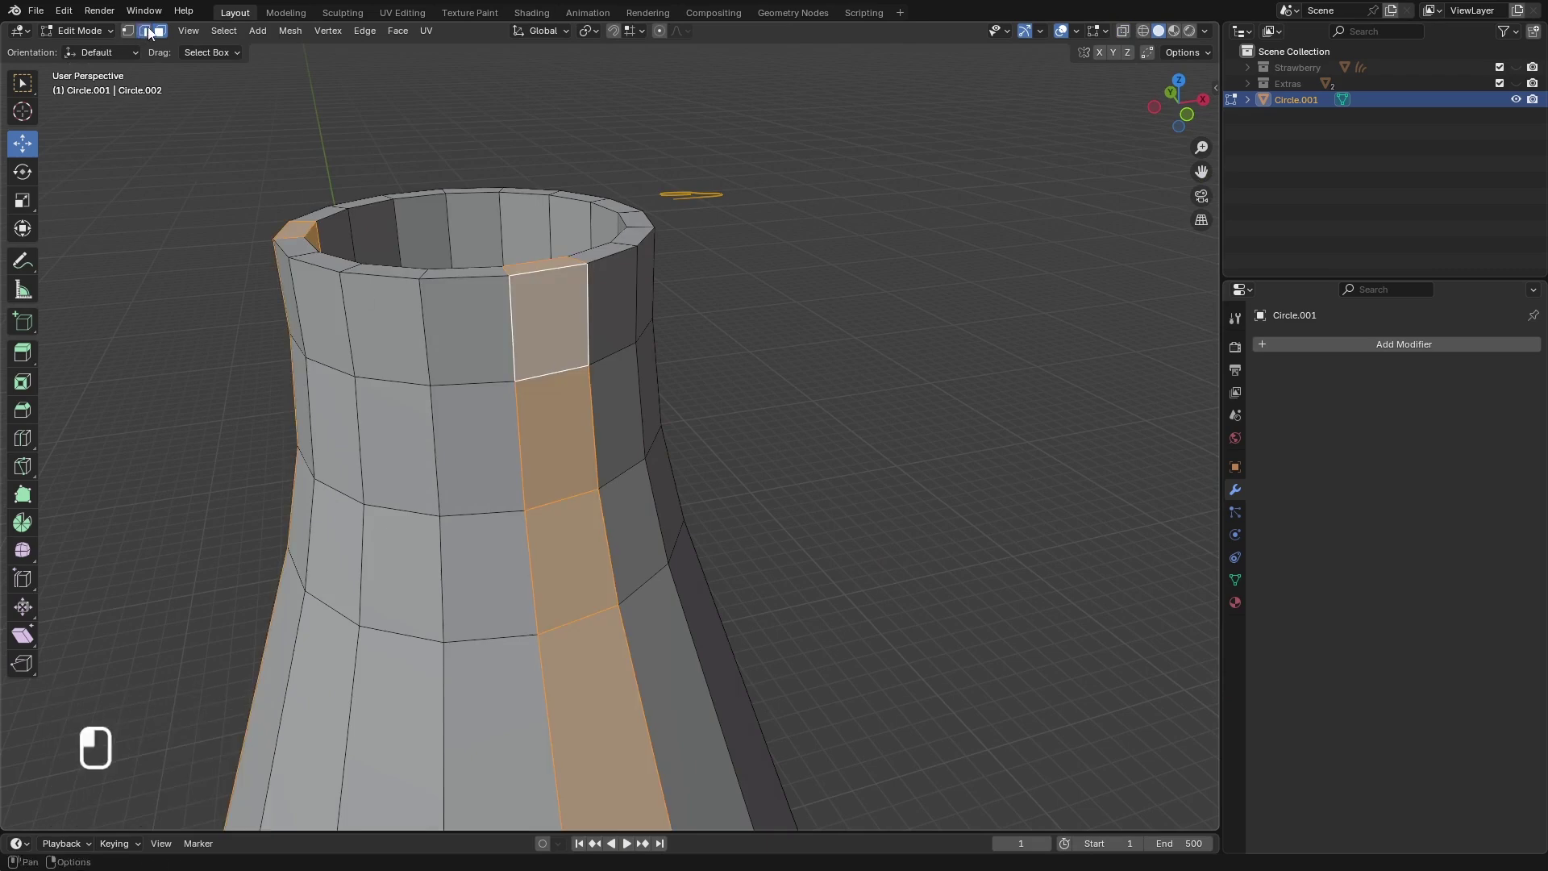
key("2")
left_click(548, 372, "alt")
scroll(543, 370, "down", 3)
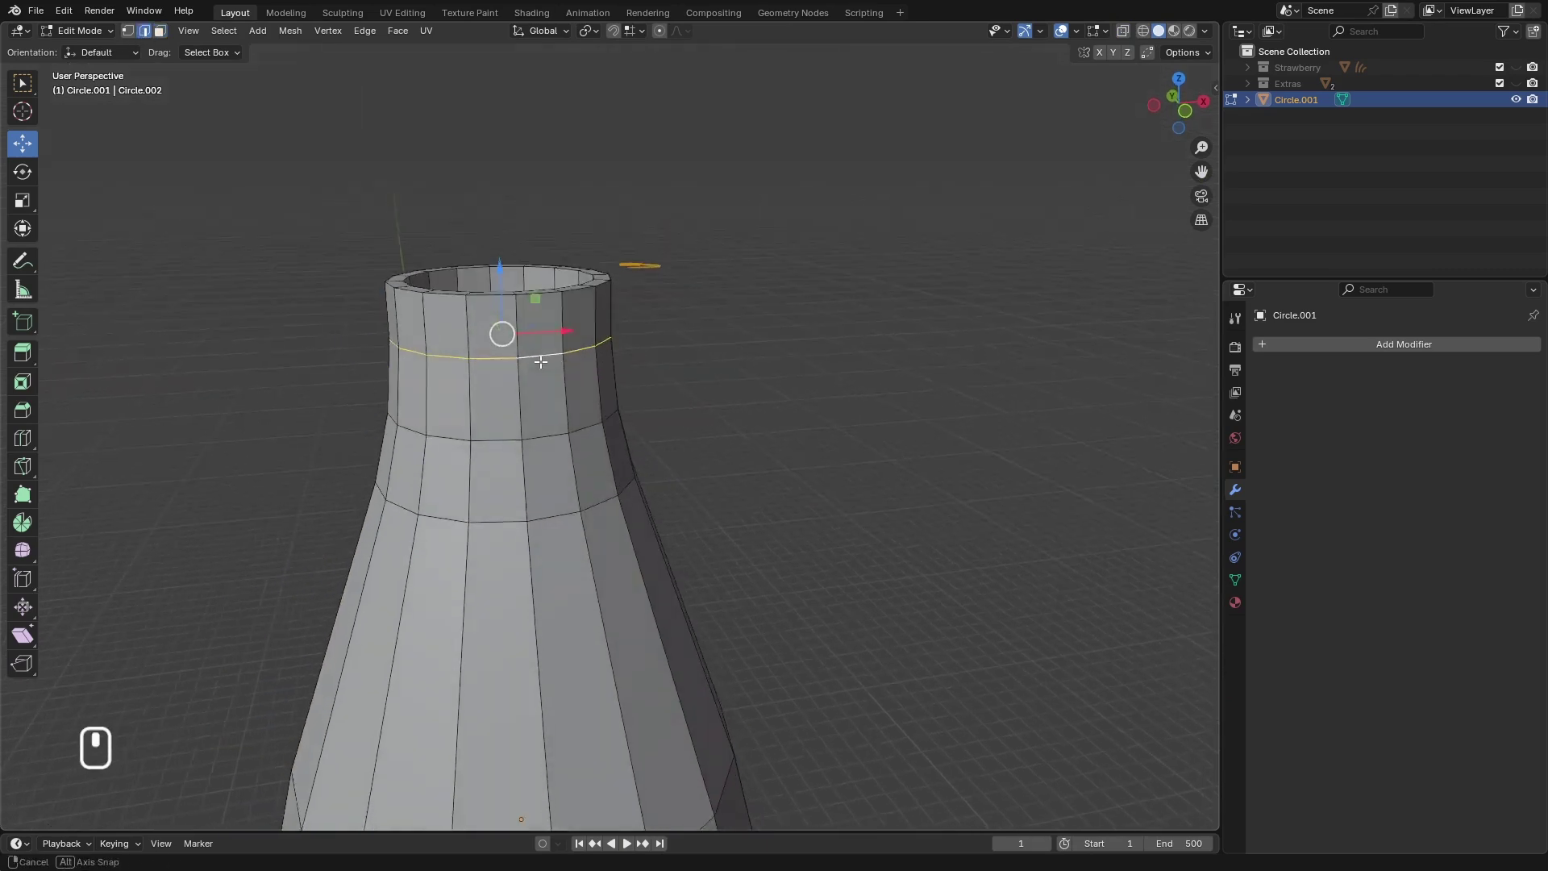
scroll(530, 354, "up", 2)
key("ctrl+b")
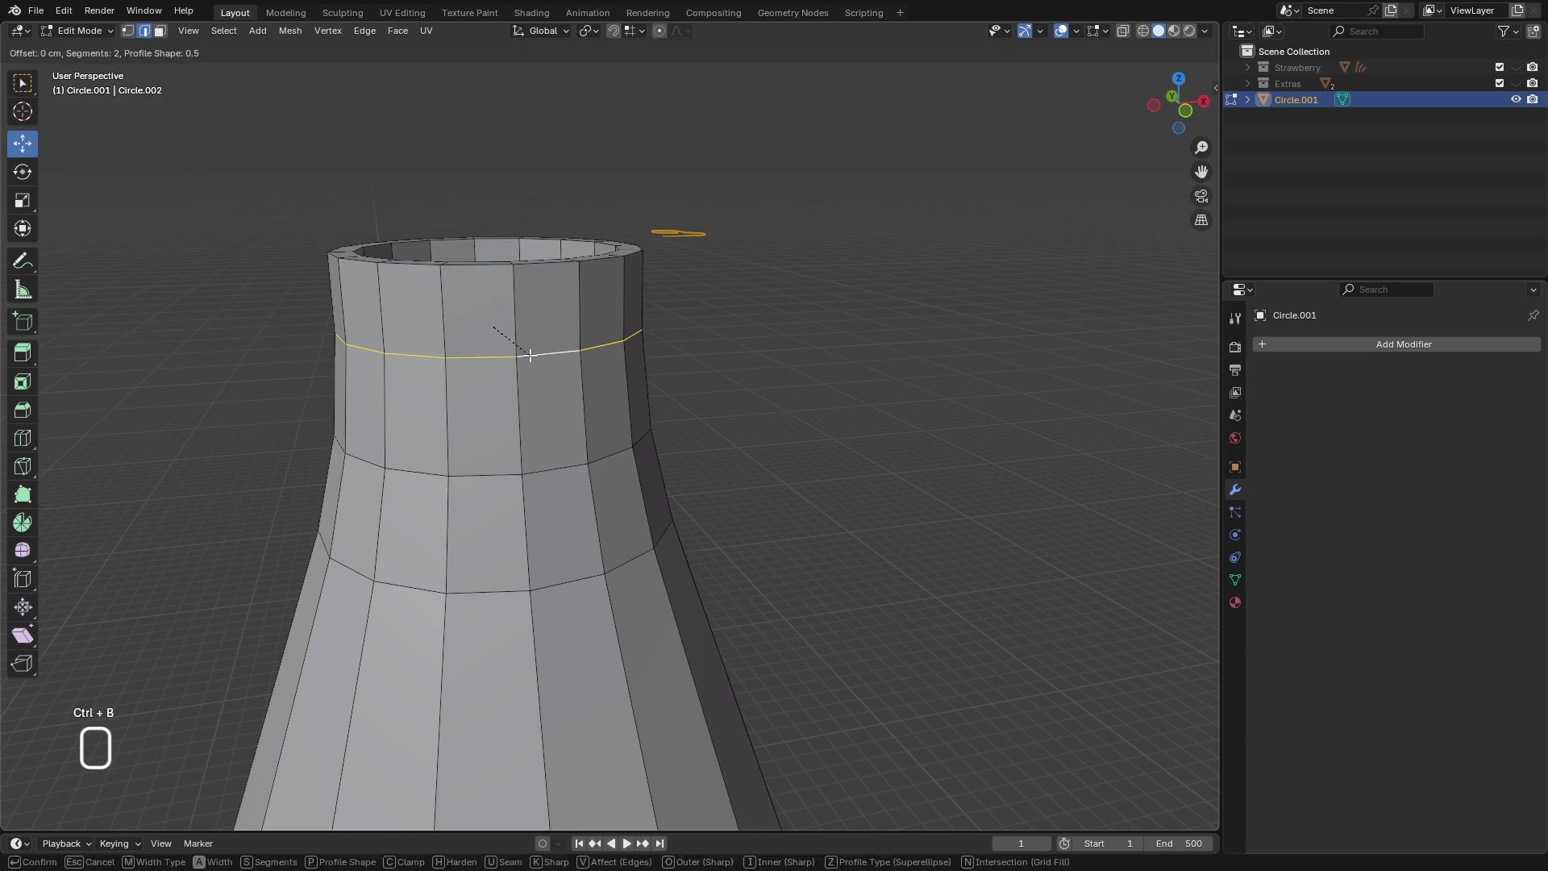
scroll(561, 322, "down", 1)
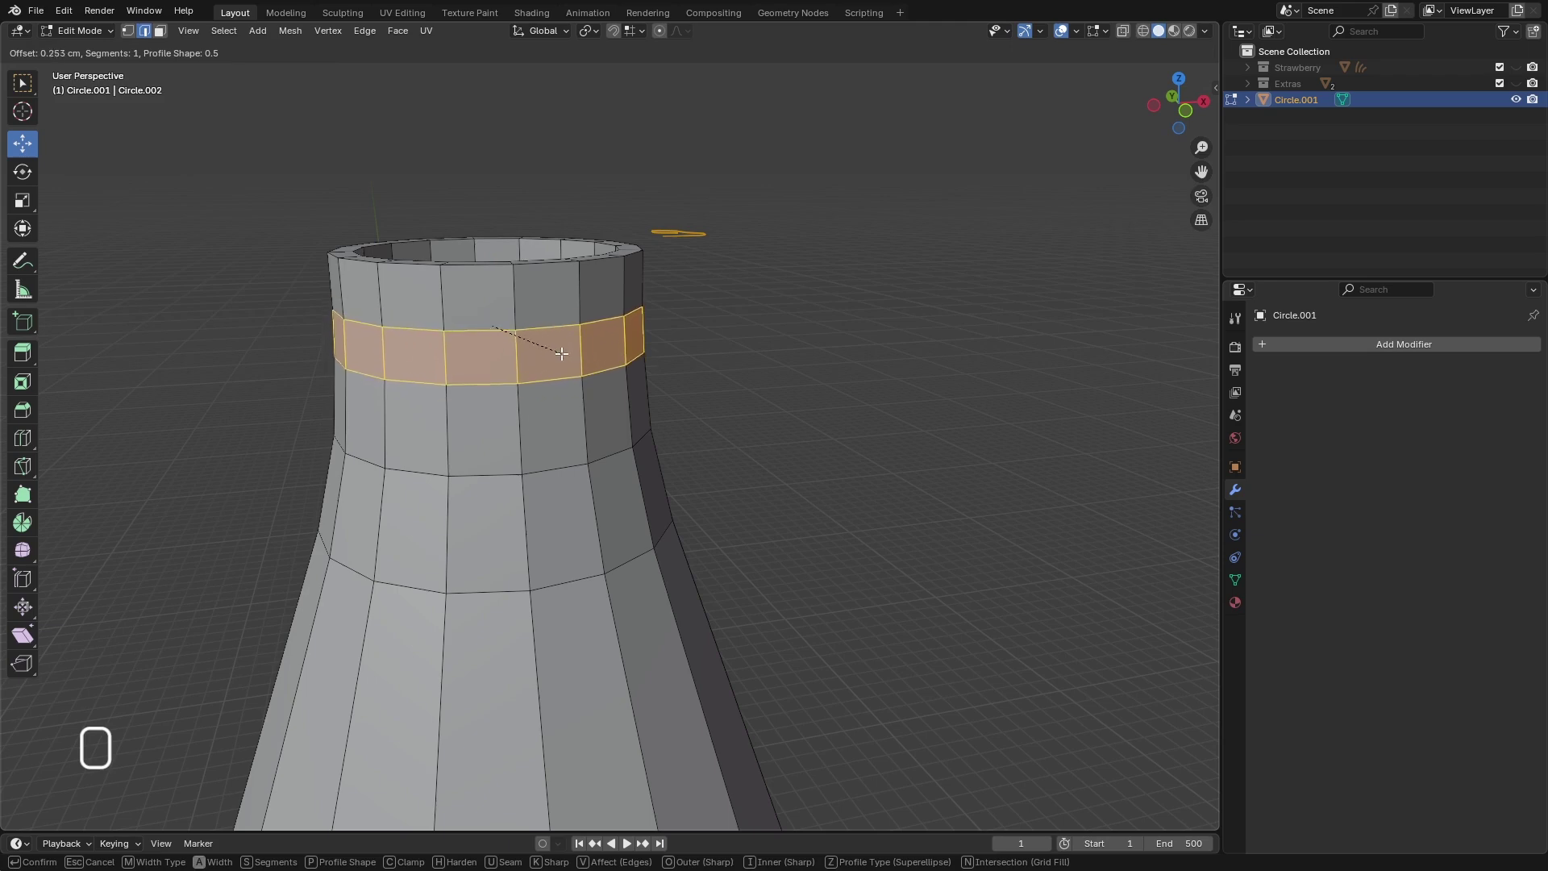
left_click(558, 352)
- Extrude the bevelled band around the neck outward along its normals by about 0.21 cm to form a collar
scroll(557, 351, "down", 4)
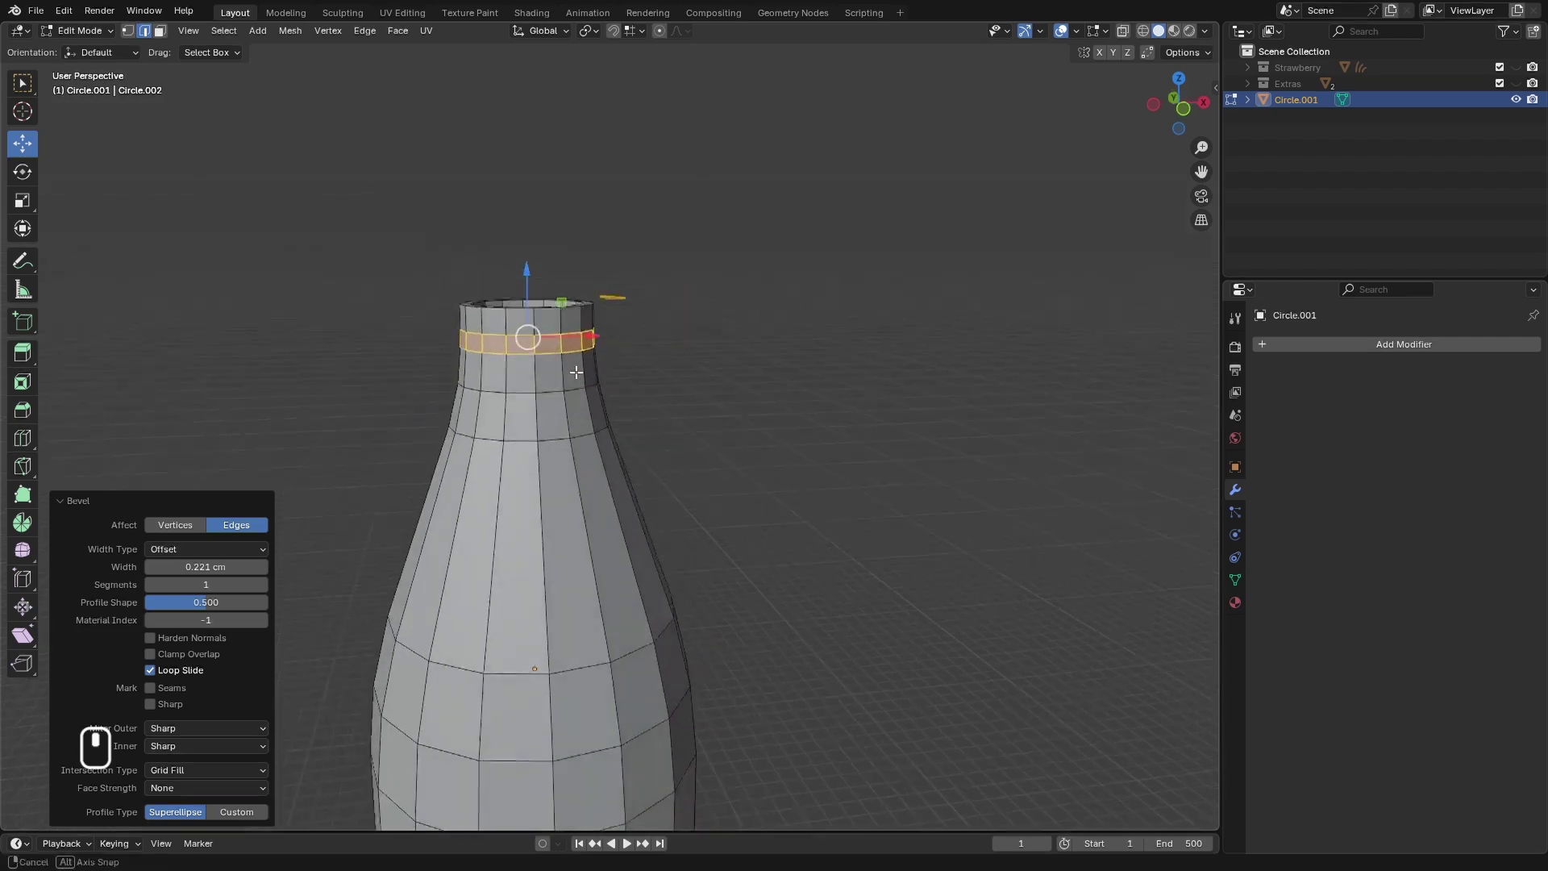
middle_click_drag(573, 370, 503, 362)
scroll(503, 362, "up", 5)
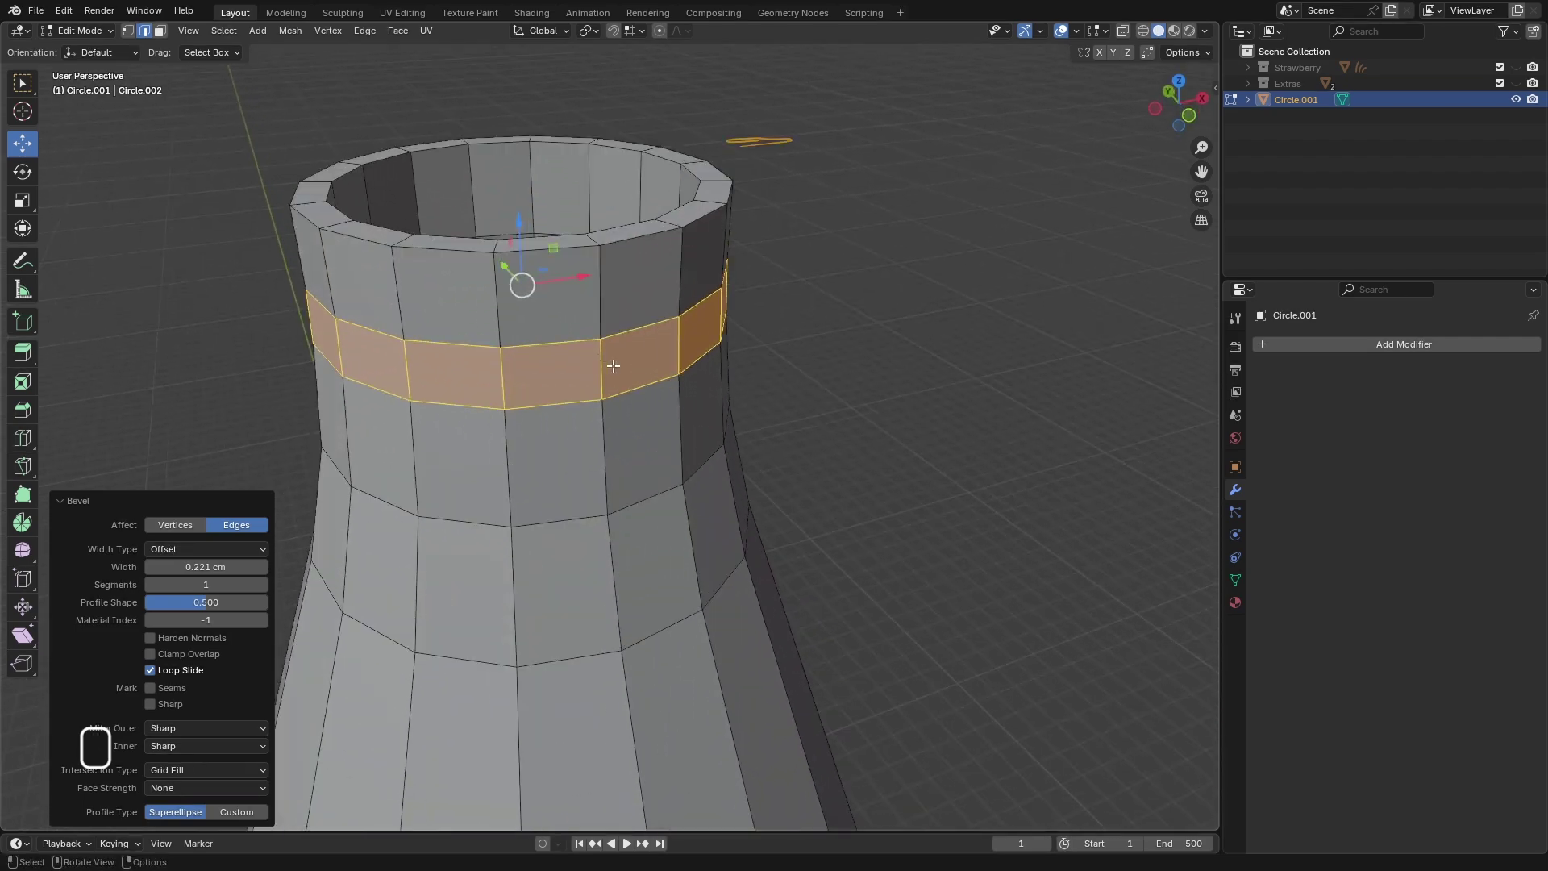
key("alt+e")
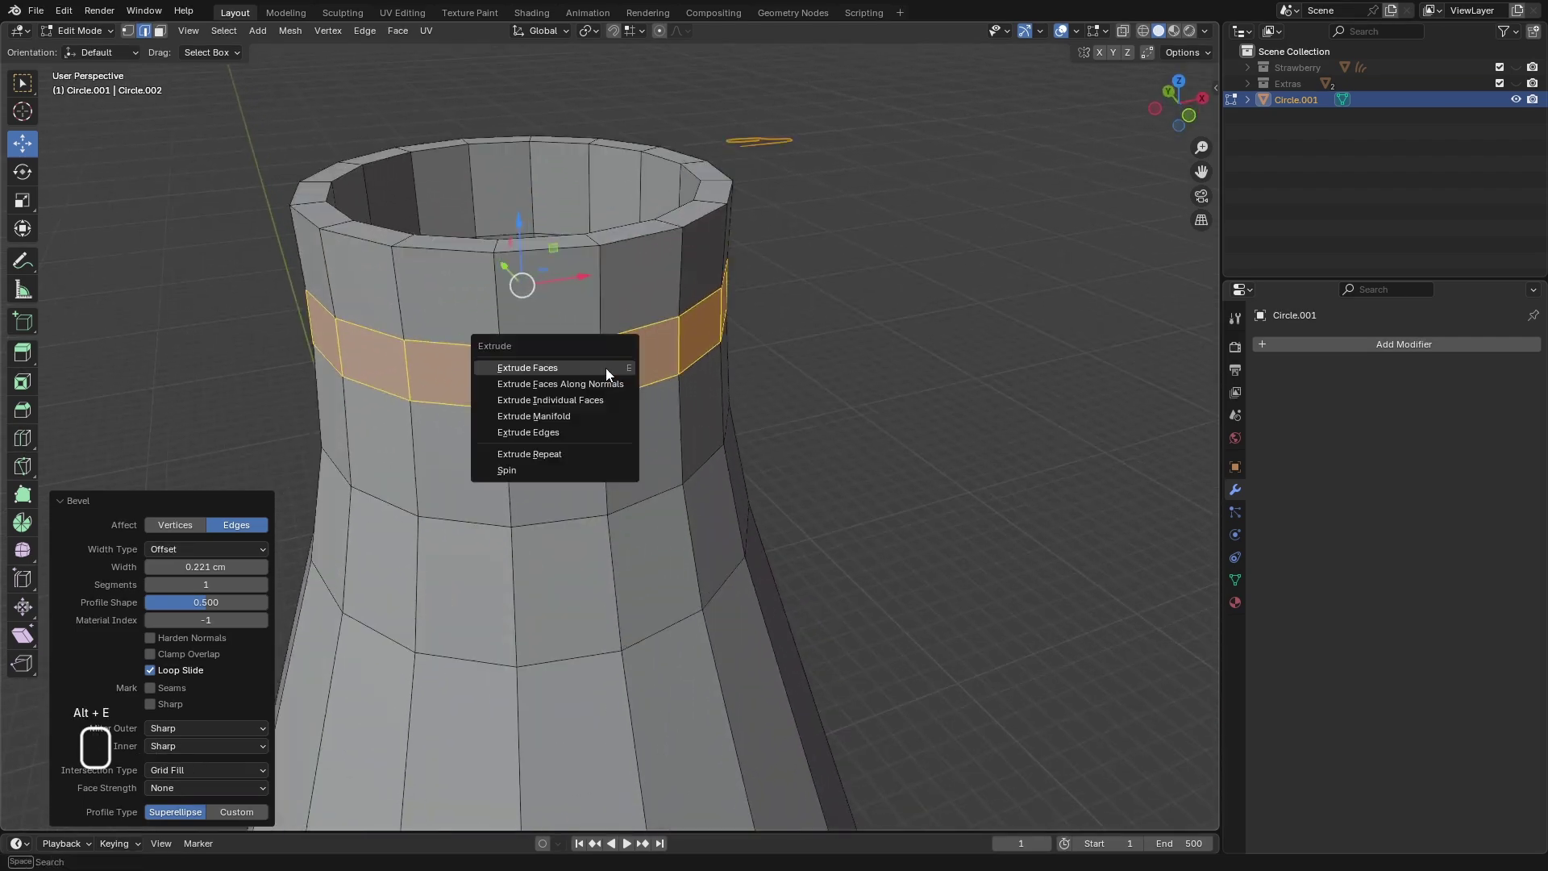
left_click(532, 387)
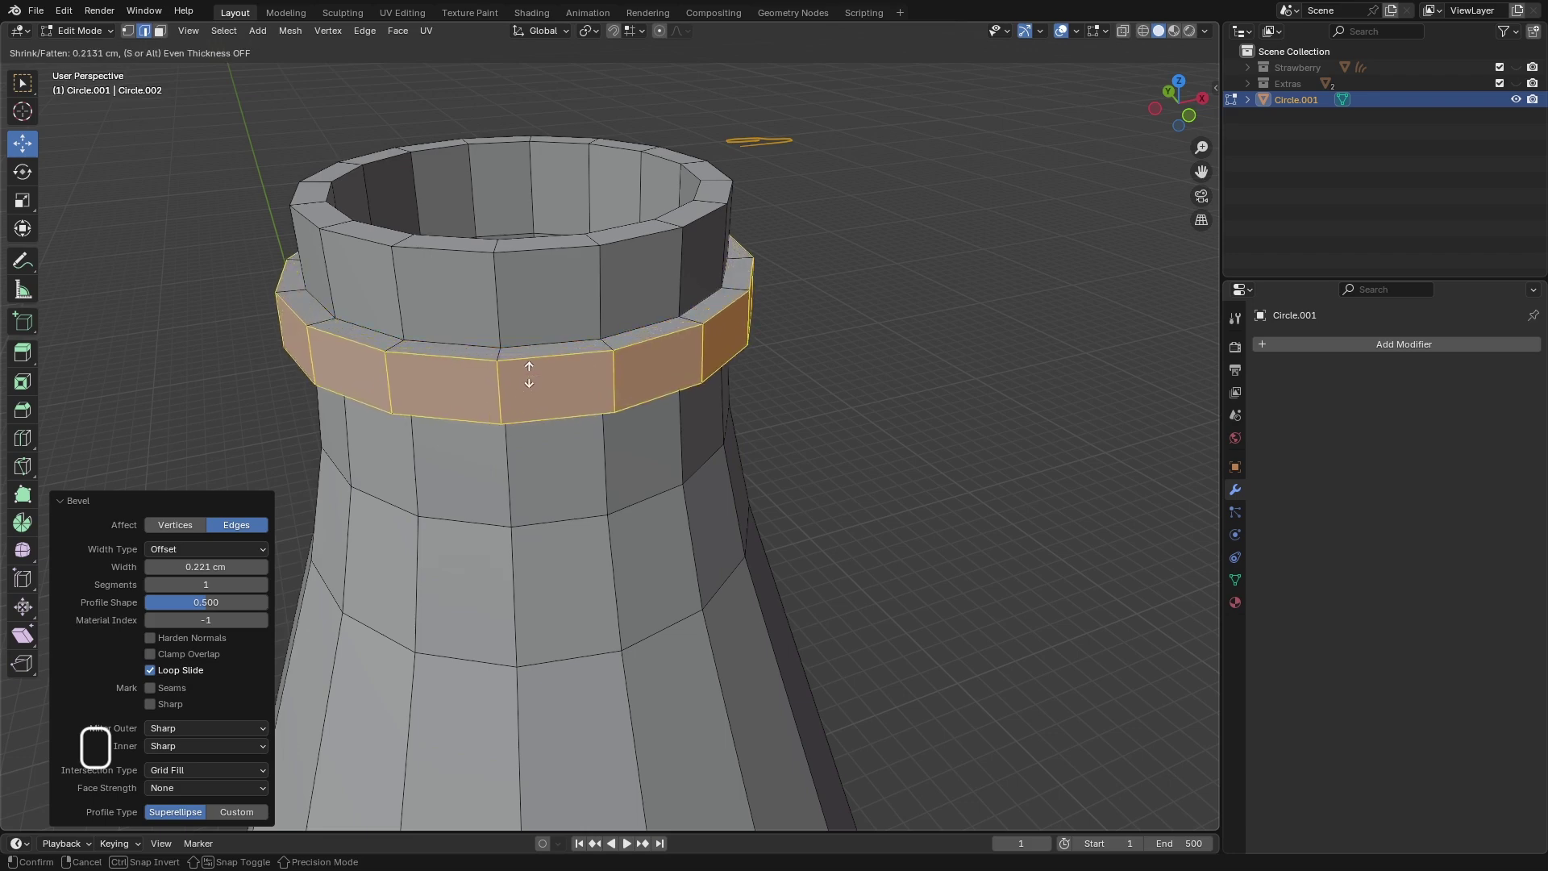
left_click(529, 375)
- Examine the extruded collar around the bottle's neck from below, from the front and from above
scroll(532, 375, "down", 4)
middle_click_drag(620, 375, 547, 277)
scroll(604, 303, "up", 5)
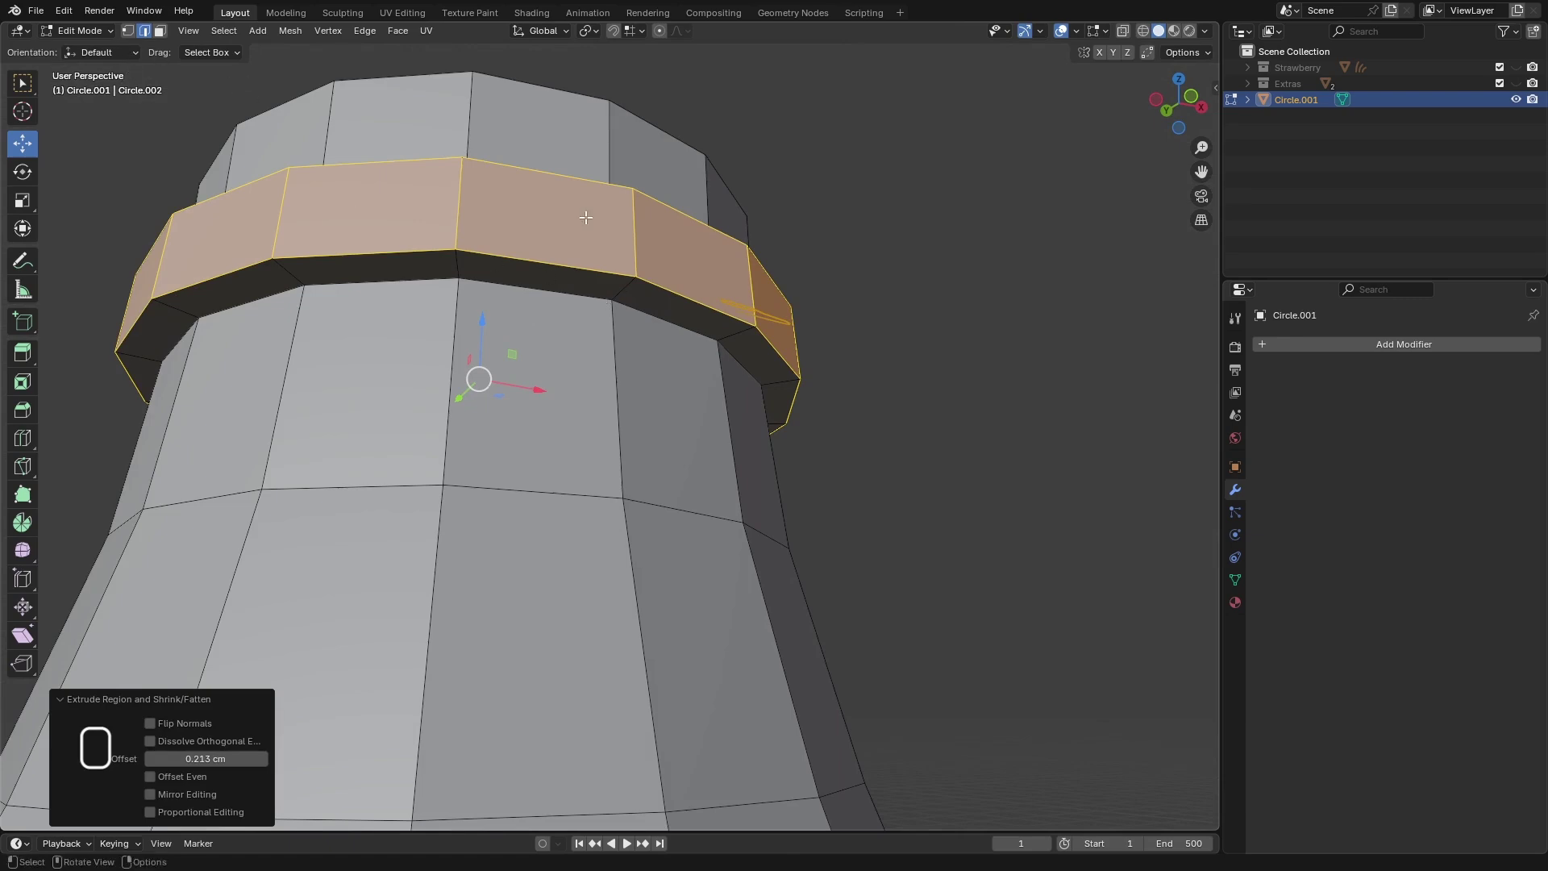
scroll(637, 255, "down", 3)
middle_click_drag(671, 254, 655, 327)
scroll(661, 376, "down", 2)
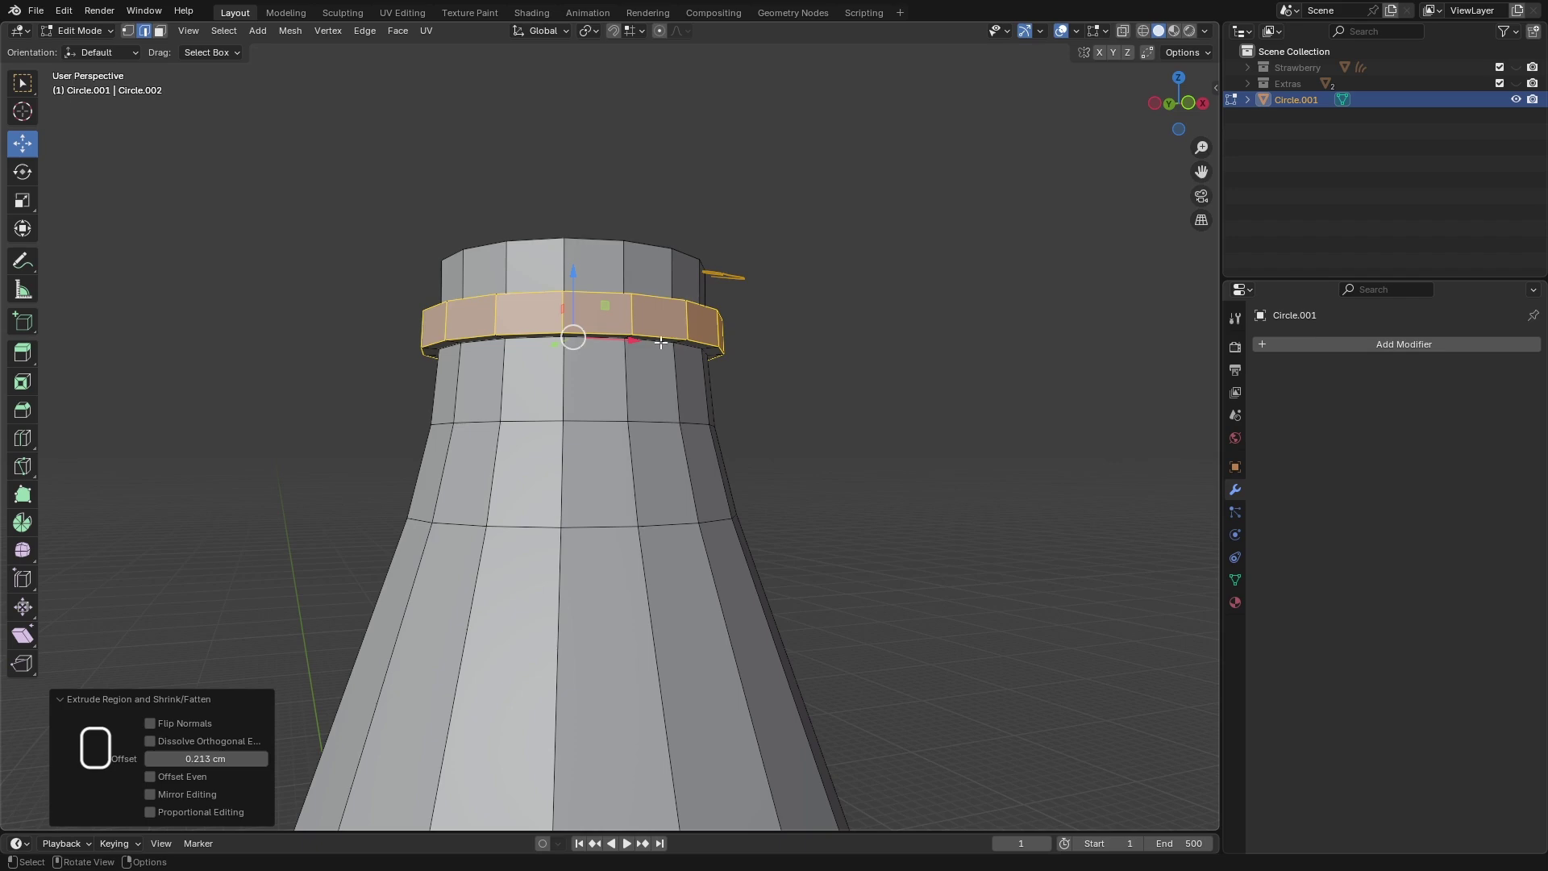
key("KP_1")
scroll(661, 343, "down", 5)
scroll(660, 350, "up", 4)
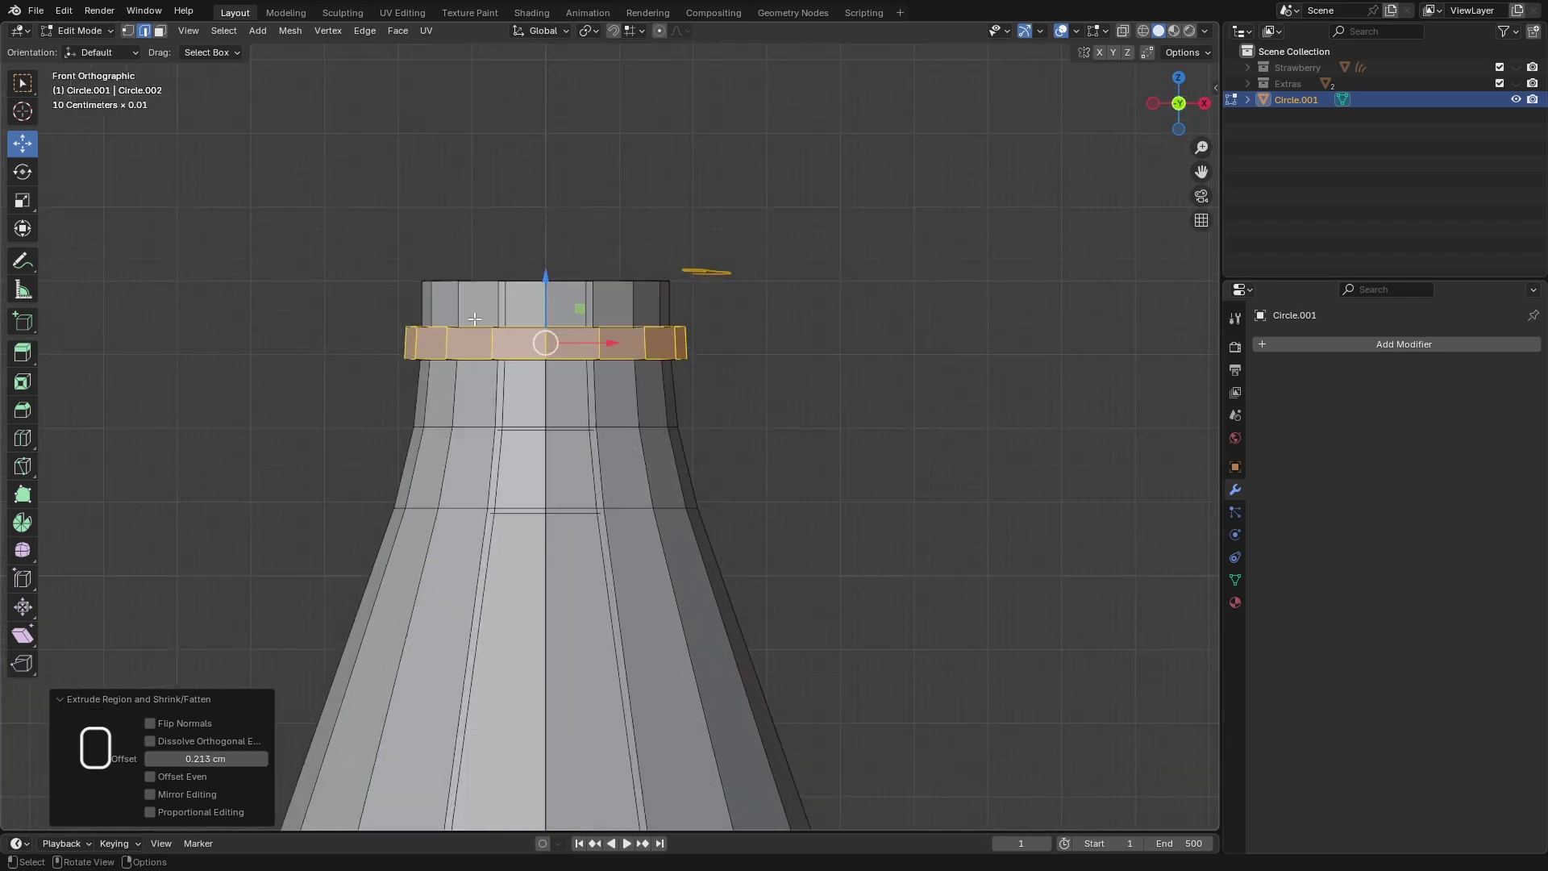
scroll(617, 351, "up", 3)
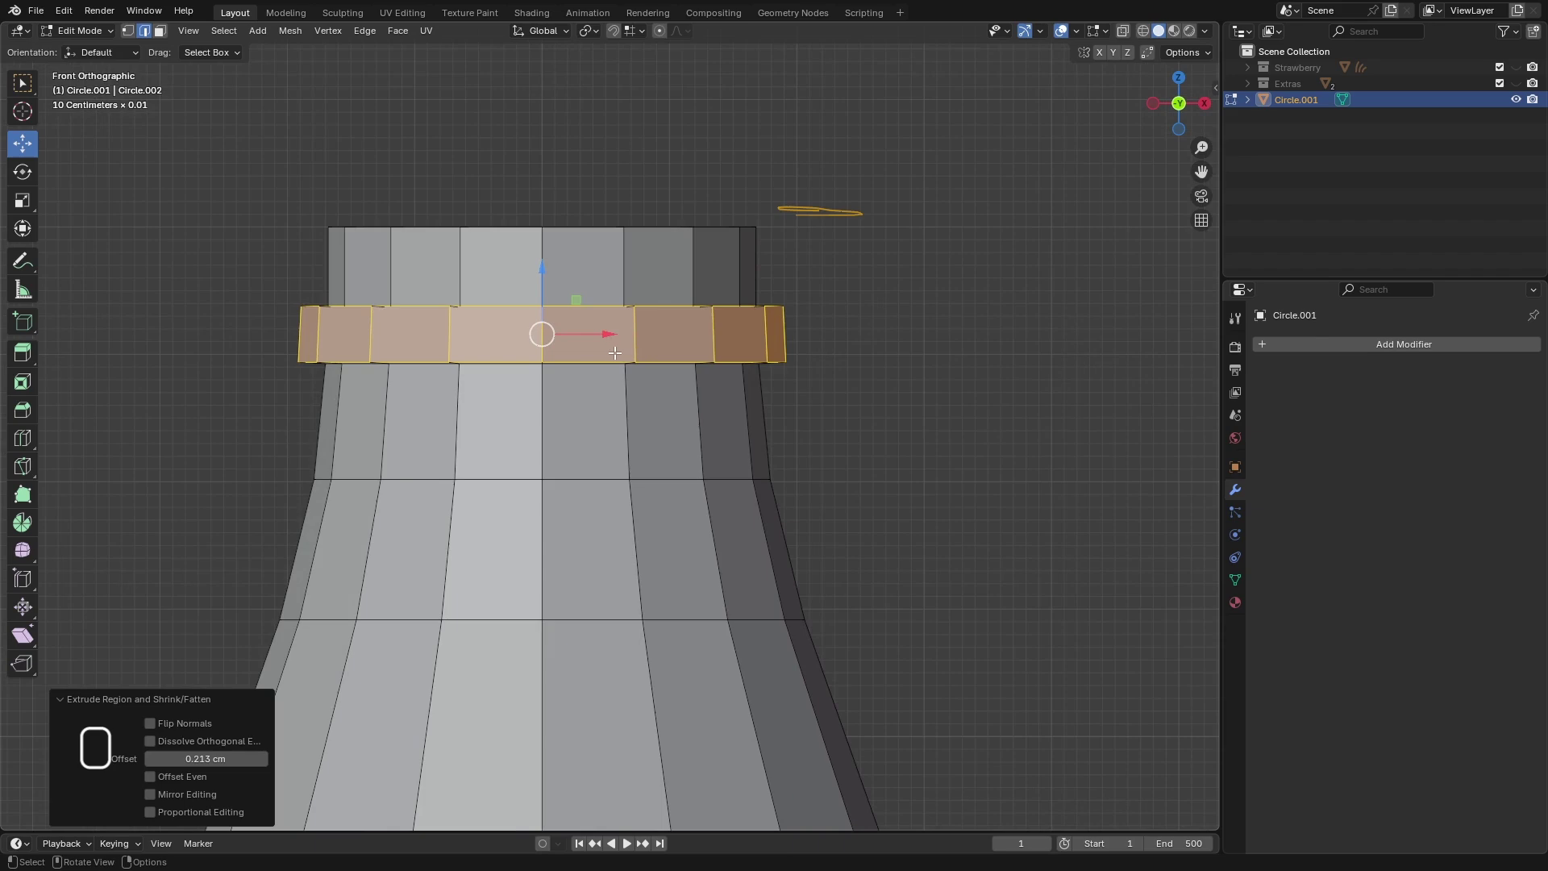
scroll(615, 353, "down", 3)
middle_click_drag(615, 352, 621, 369)
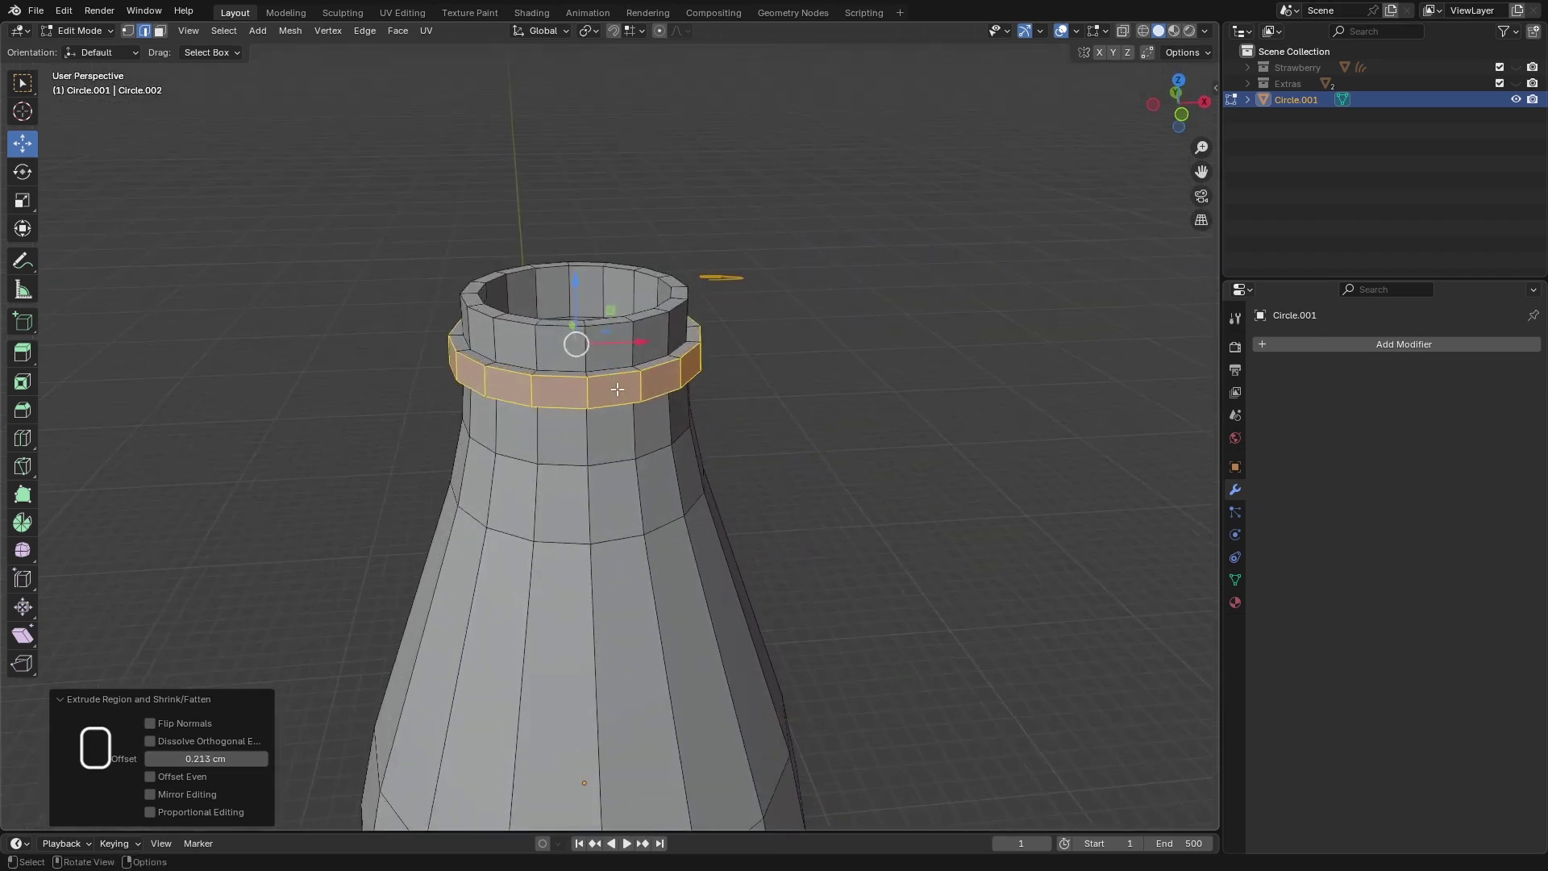
scroll(621, 370, "up", 3)
scroll(621, 370, "up", 2)
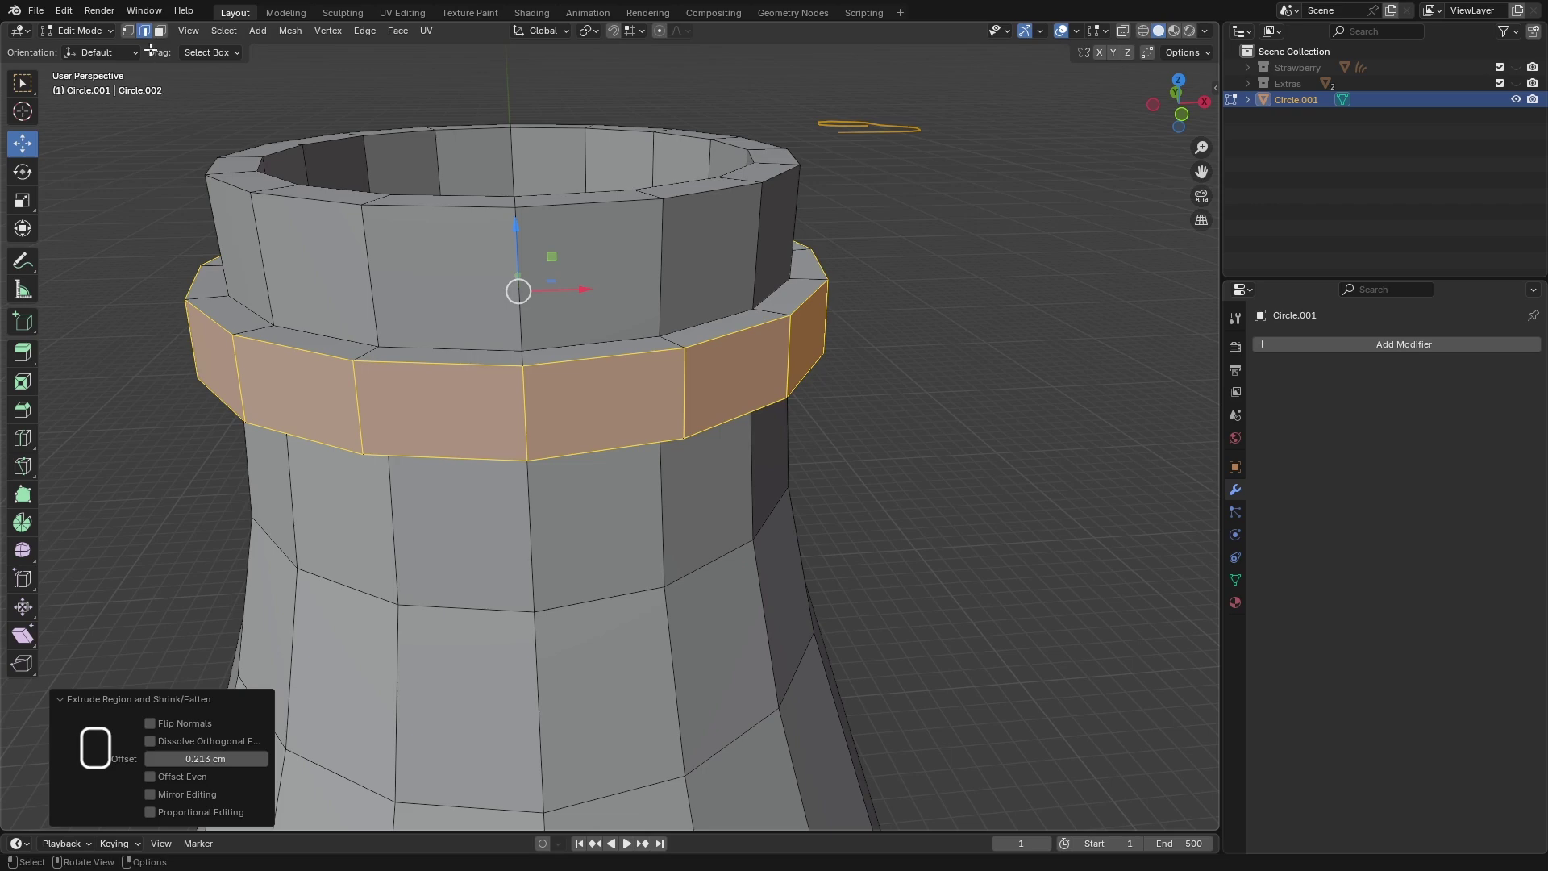
- In front view, enable snapping, change the snap target and scale the collar's upper outer edge loop by 1.011 in X and Y only
left_click(427, 367, "alt")
key("KP_1")
scroll(598, 338, "down", 3)
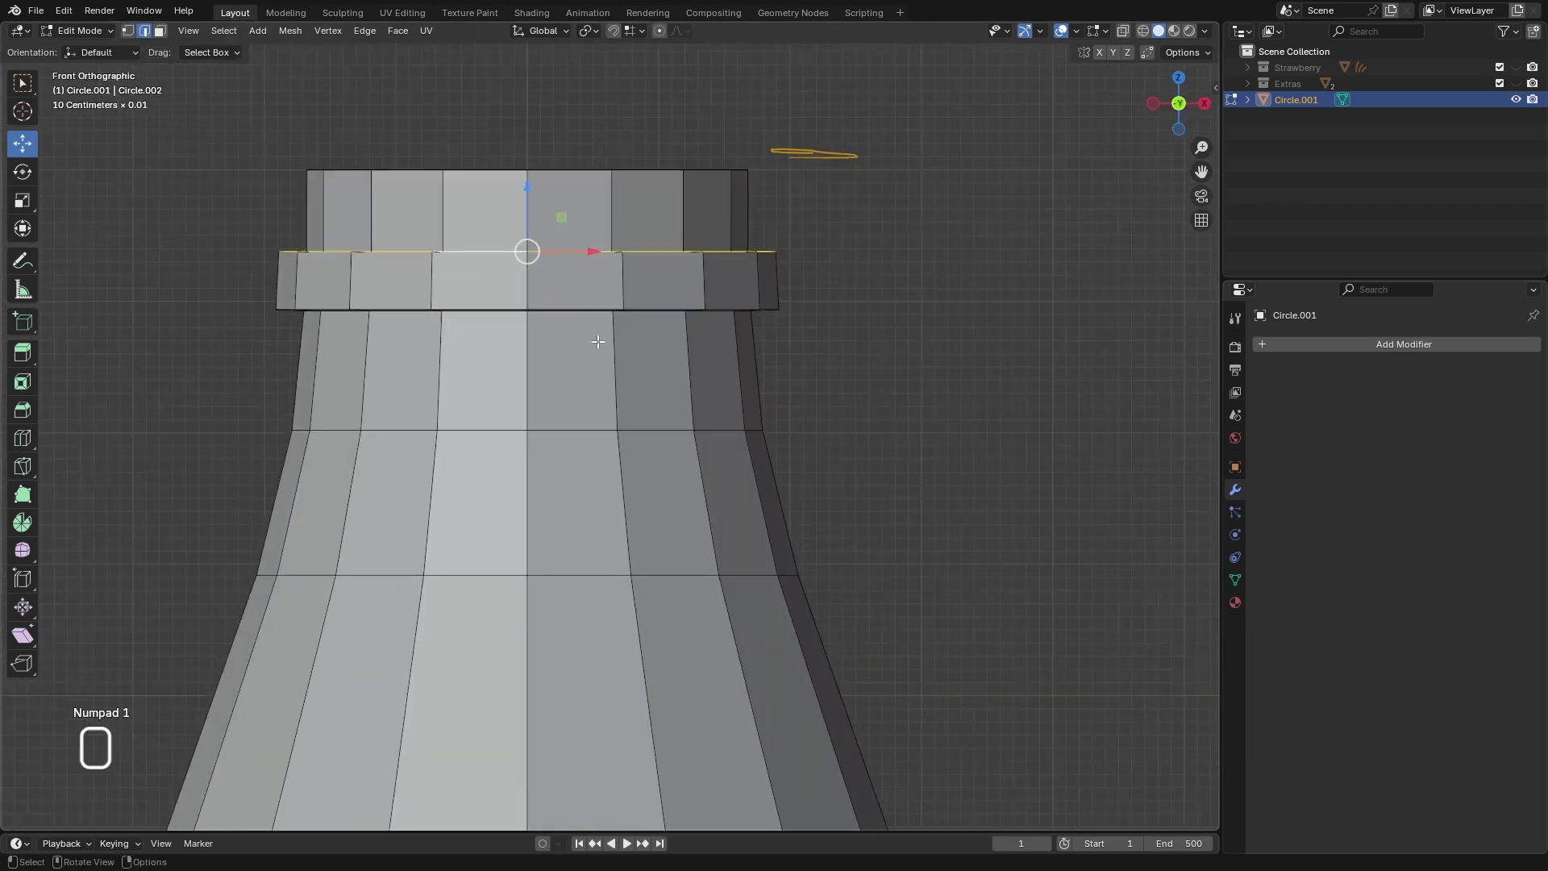
scroll(730, 323, "up", 2)
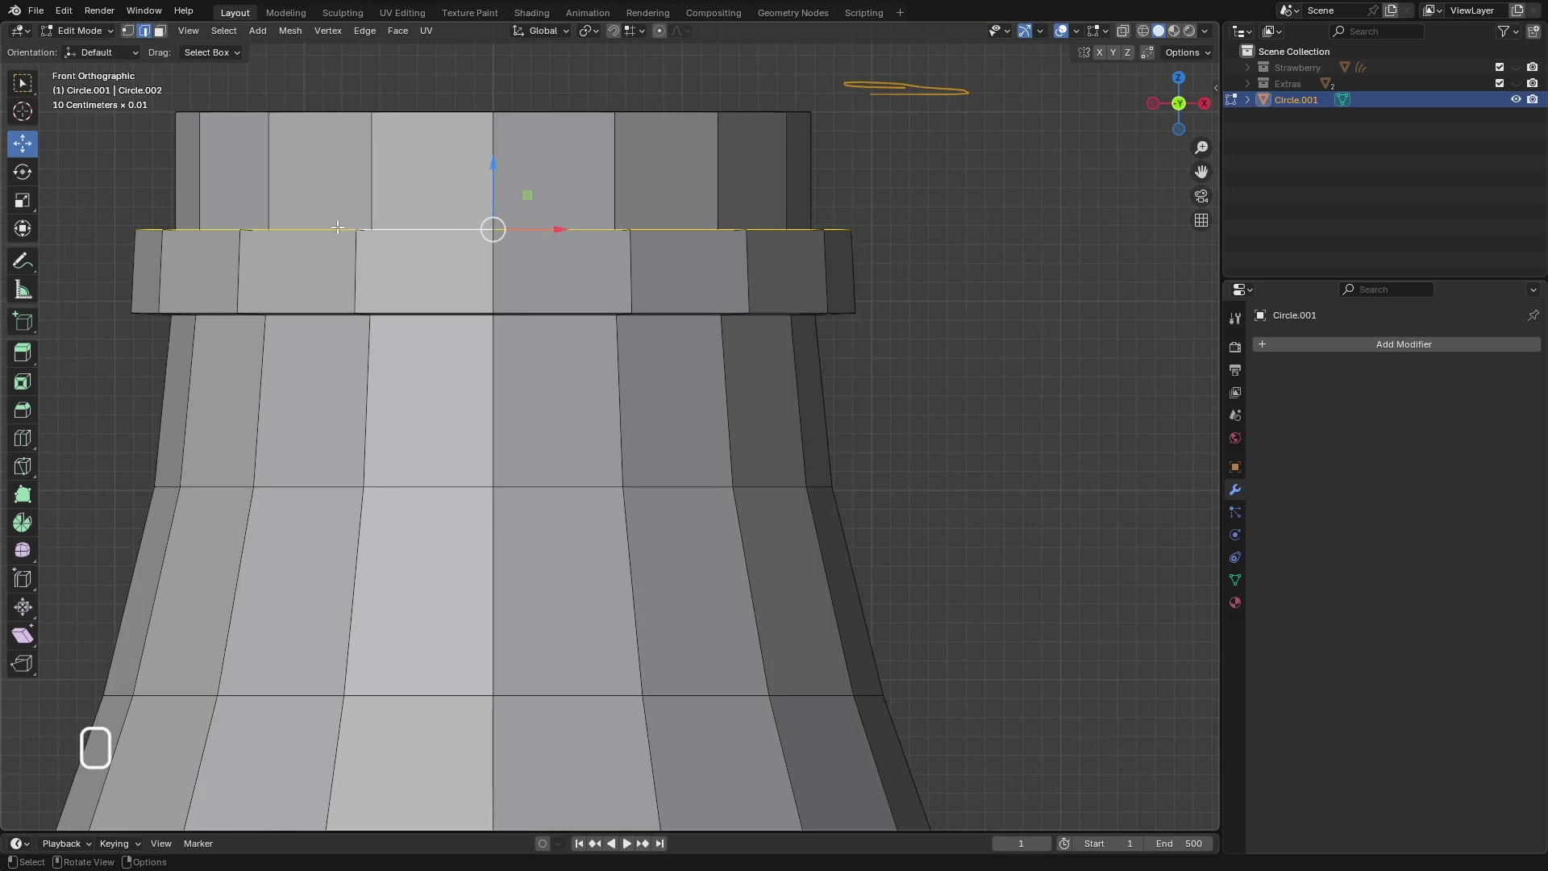
middle_click_drag(648, 266, 636, 268)
key("KP_1")
left_click(617, 32)
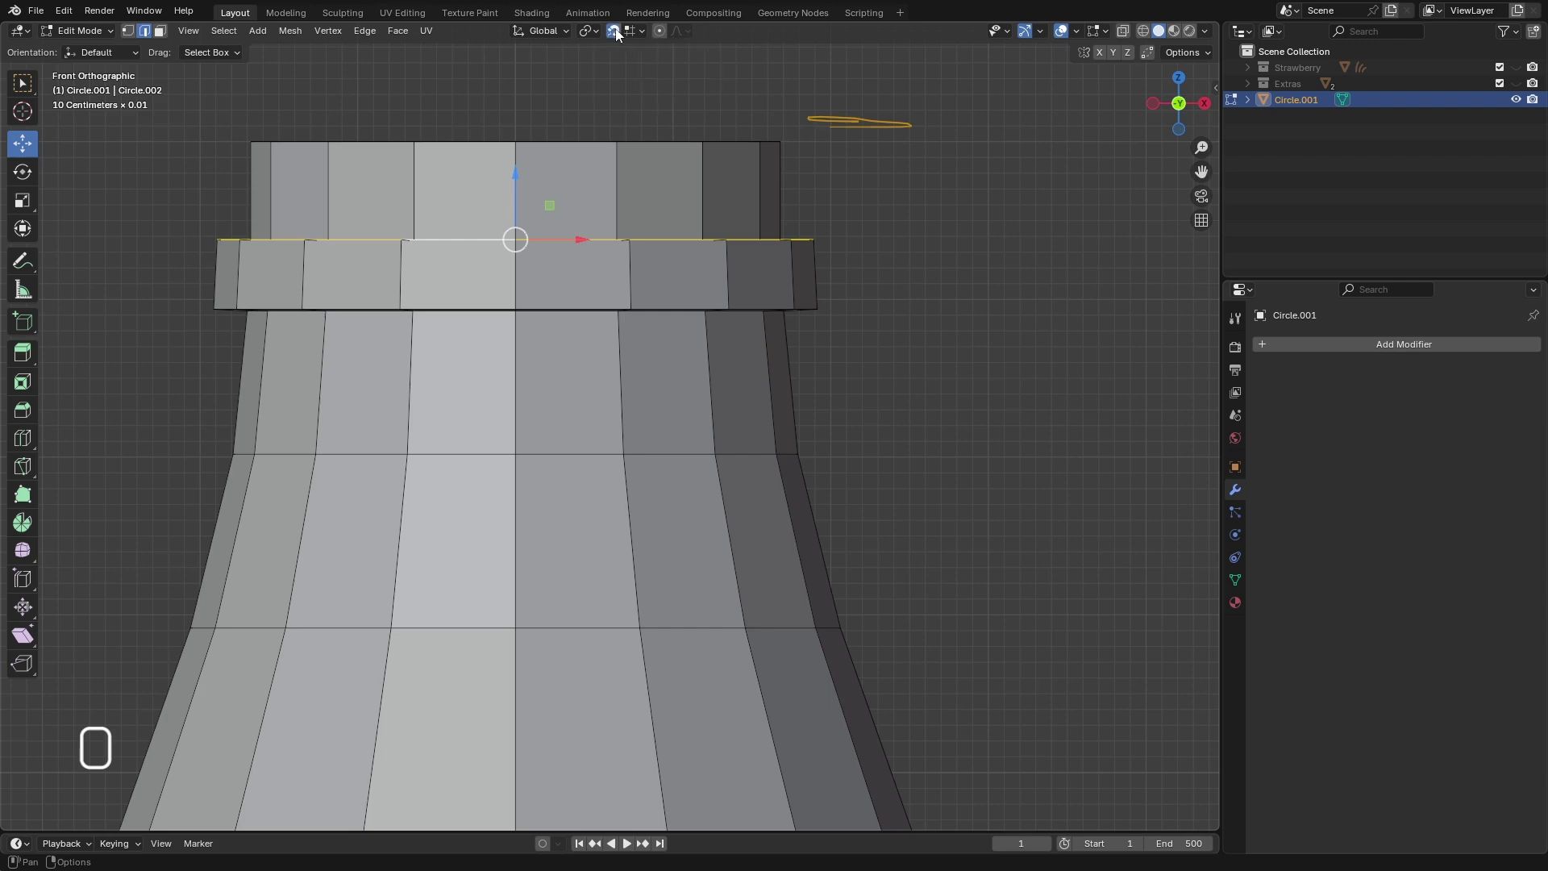
left_click(640, 30)
left_click(593, 161)
key("s")
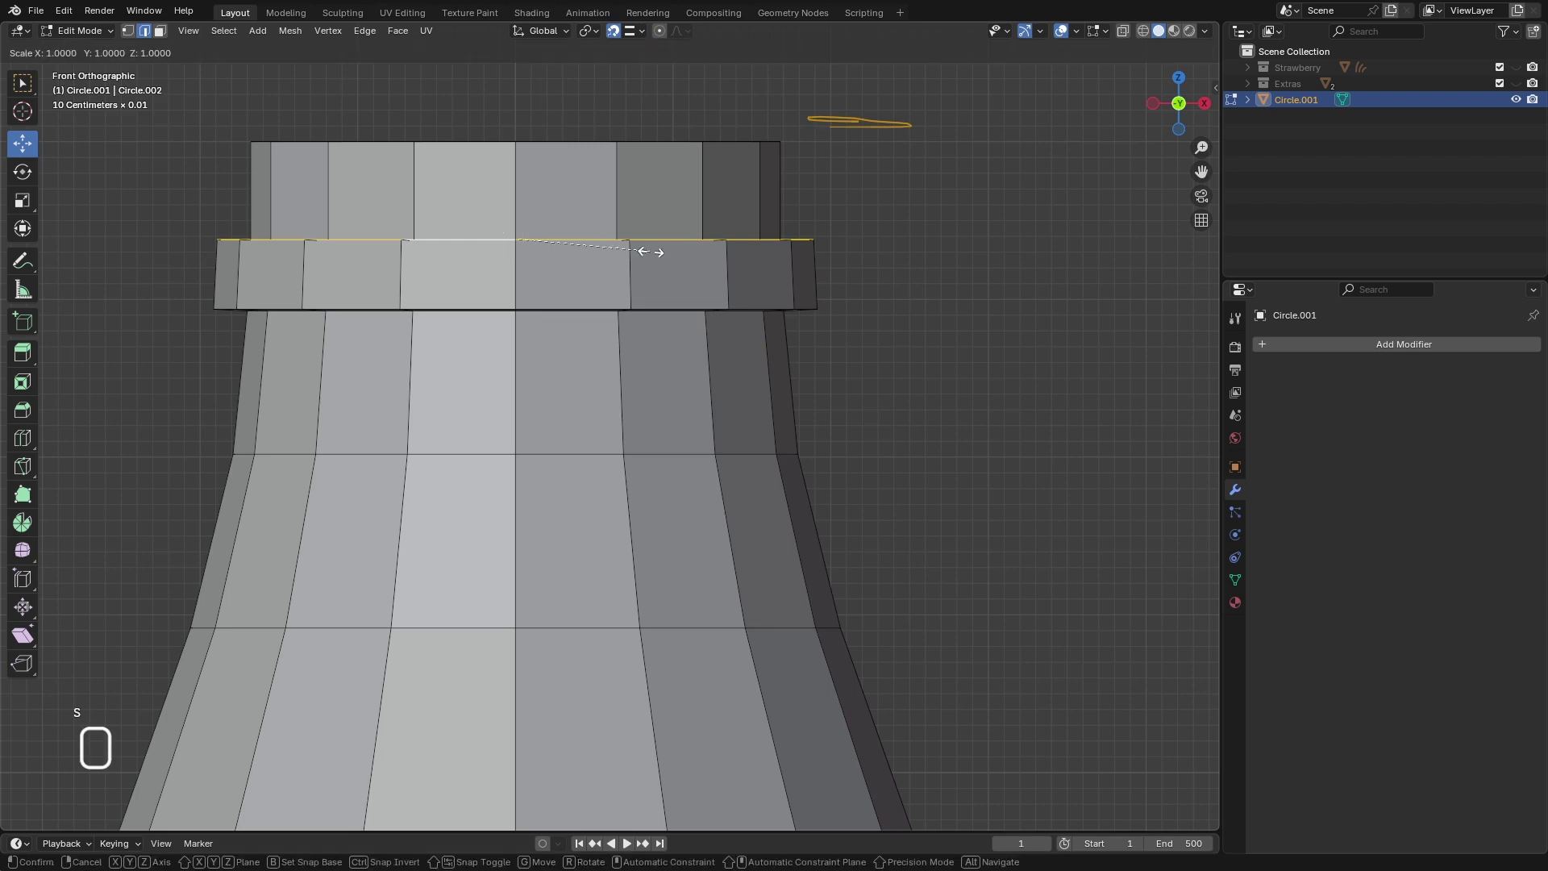
key("shift+z")
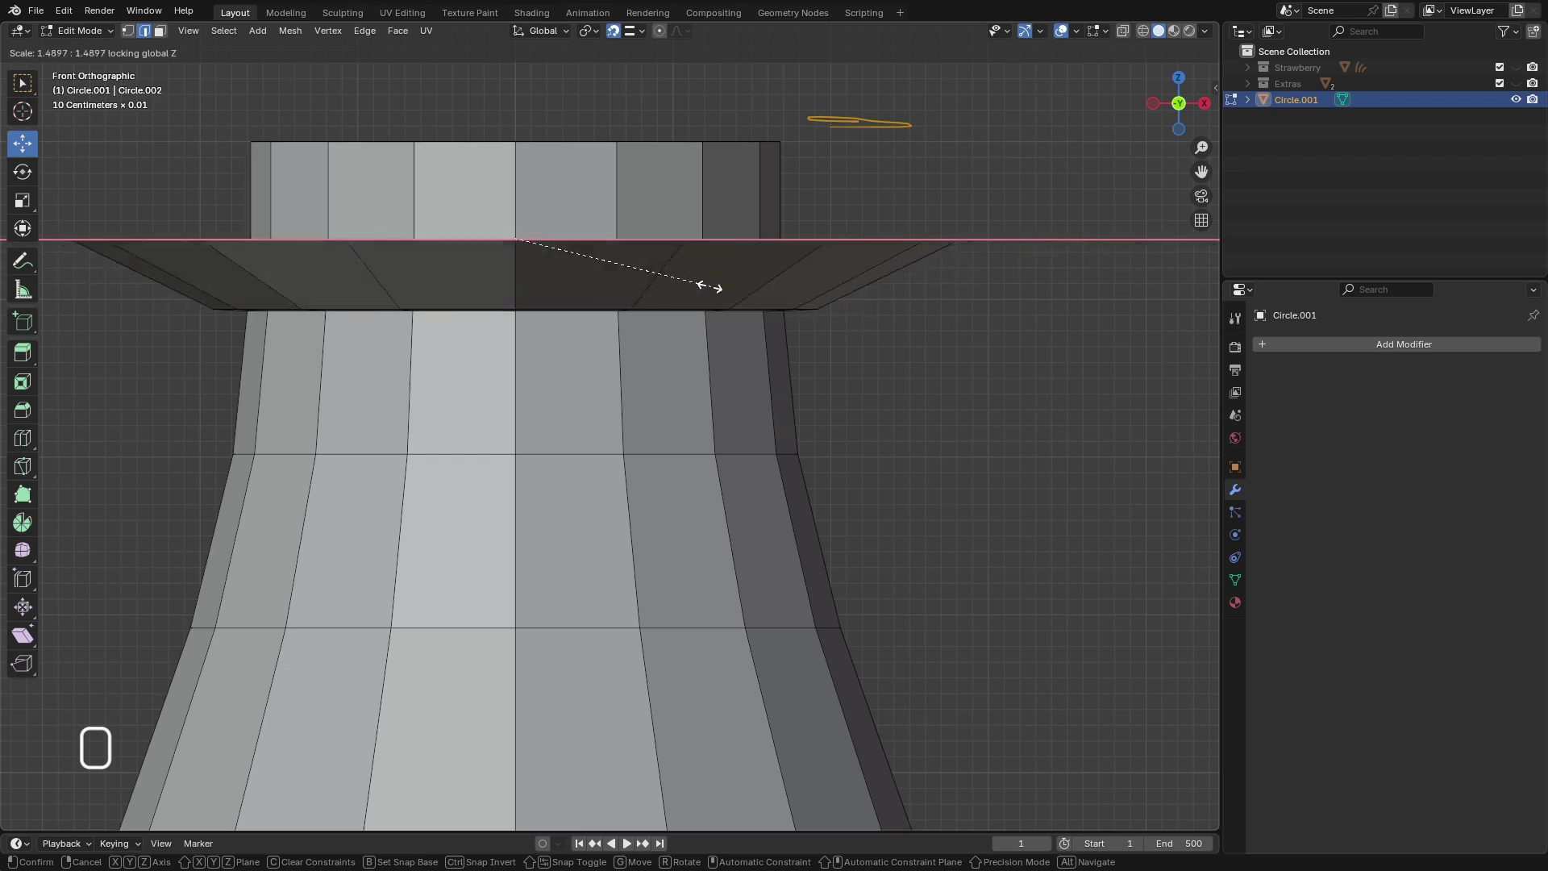
left_click(641, 277)
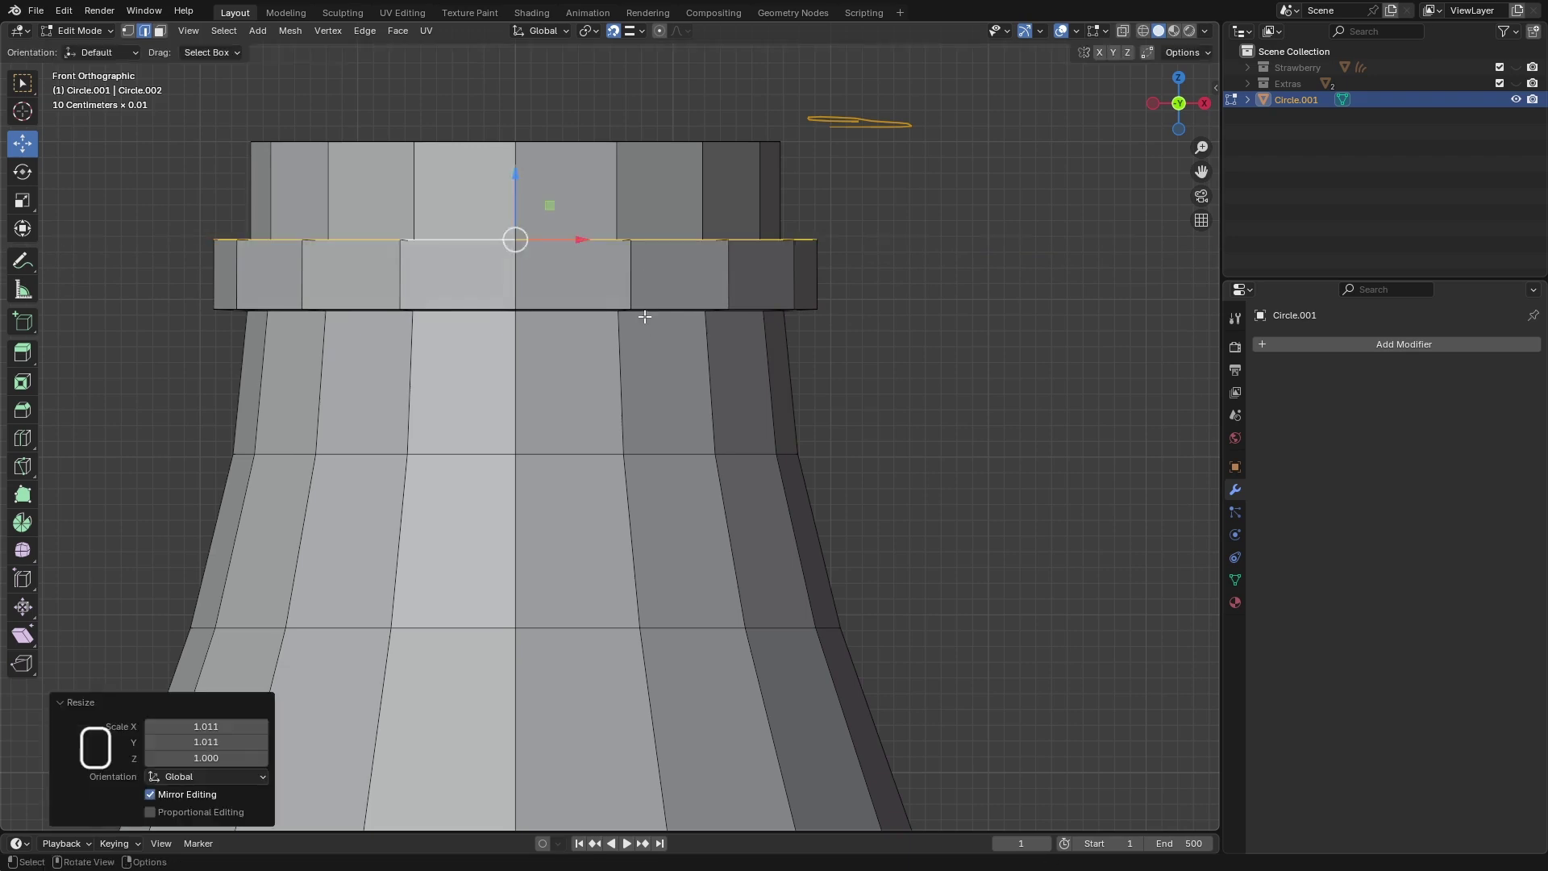
scroll(627, 282, "down", 2)
scroll(605, 274, "up", 3)
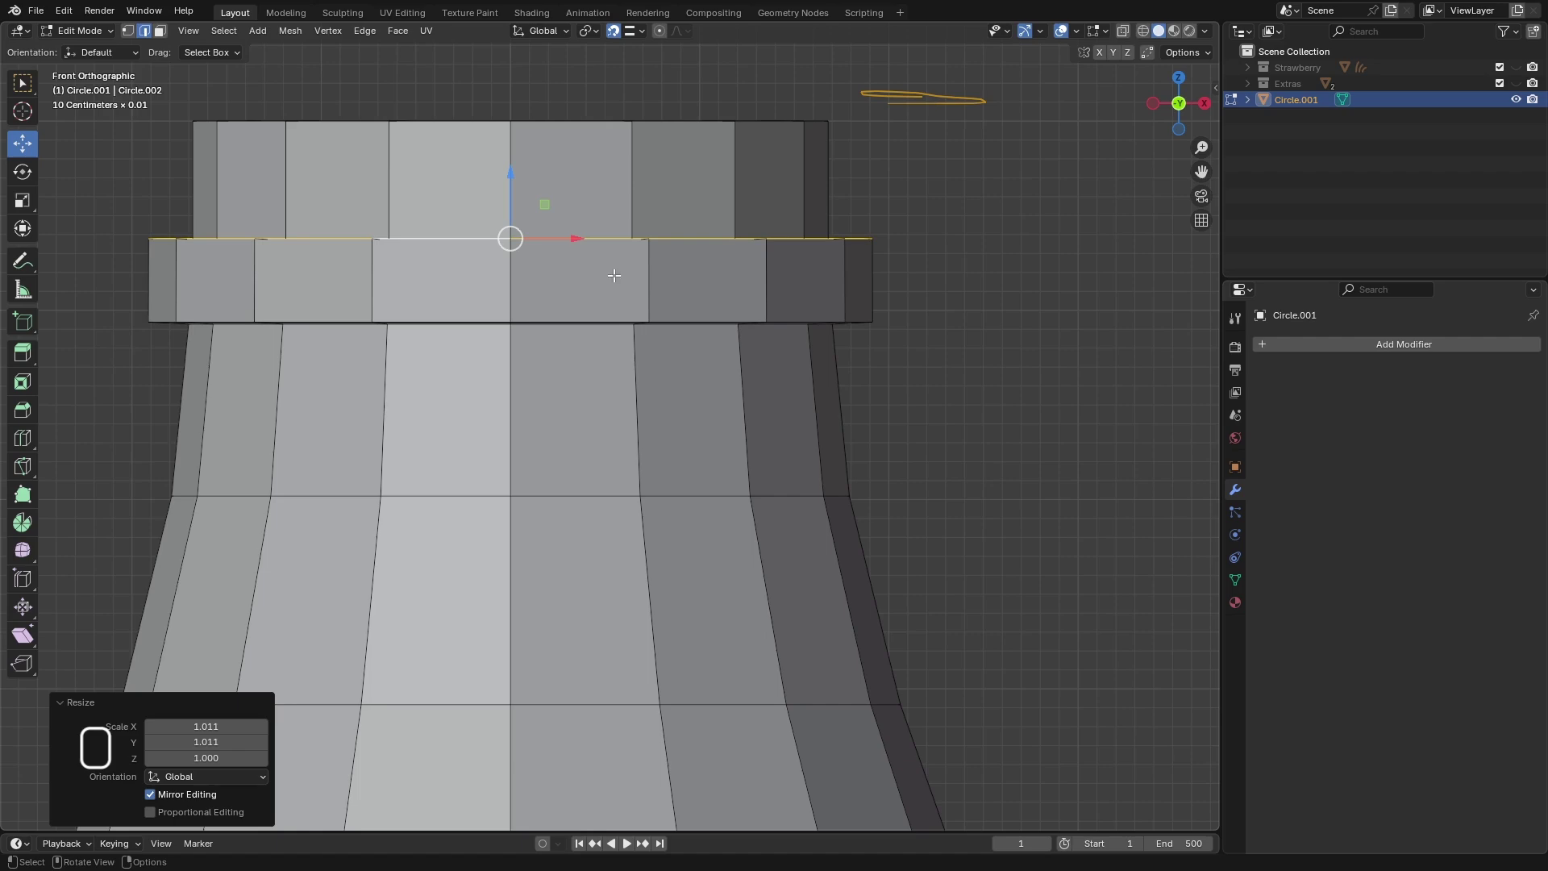
- Bevel the edge loops where the collar meets the neck above and below by about 0.067 cm with two segments
middle_click_drag(614, 275, 587, 335)
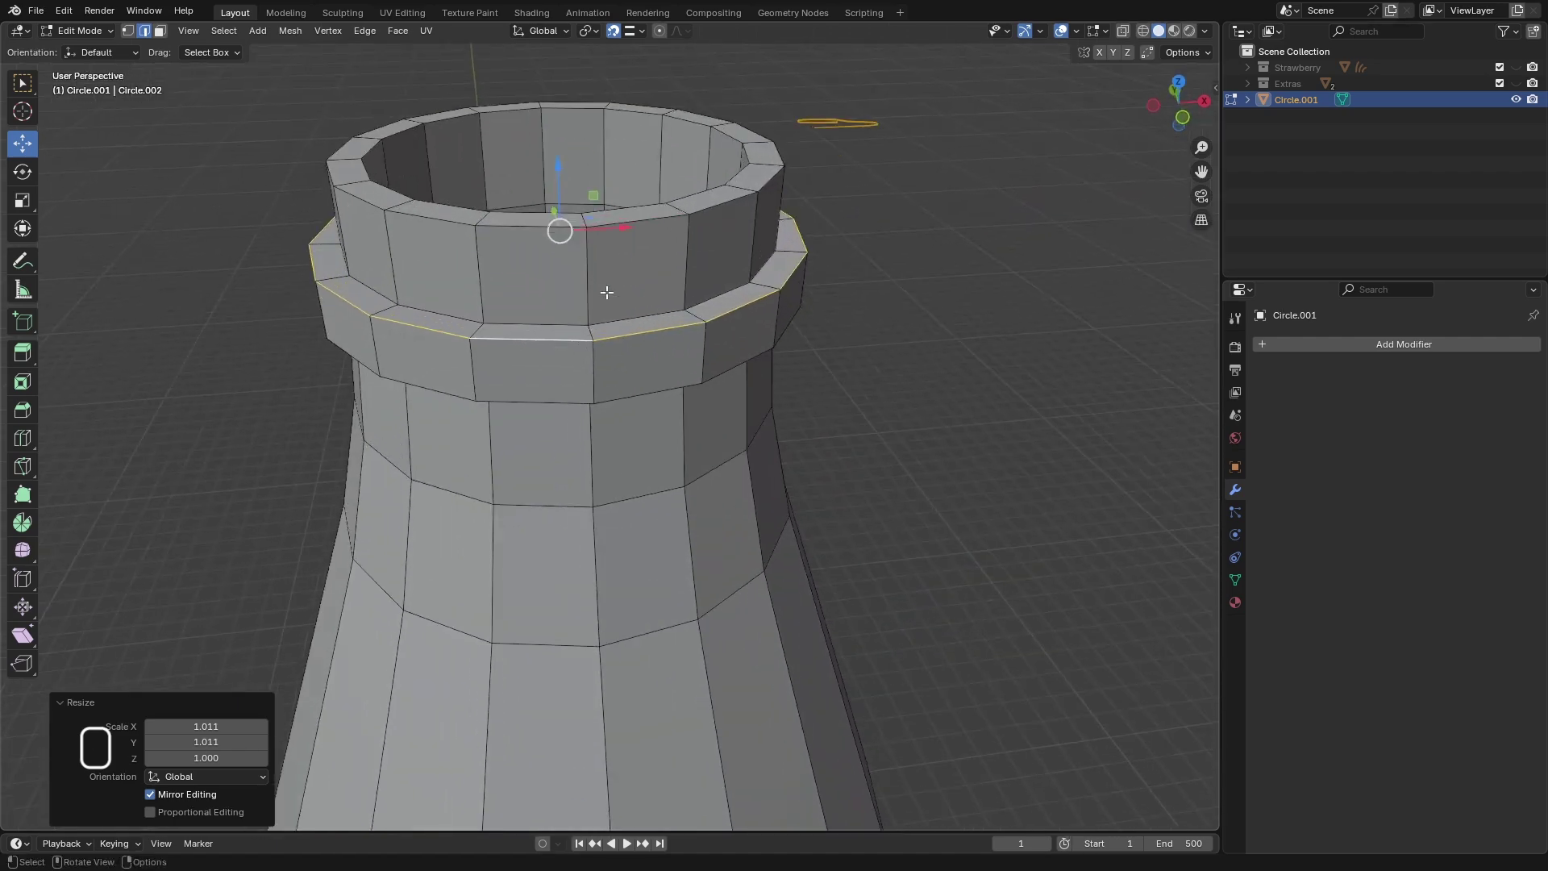
left_click(617, 320, "alt")
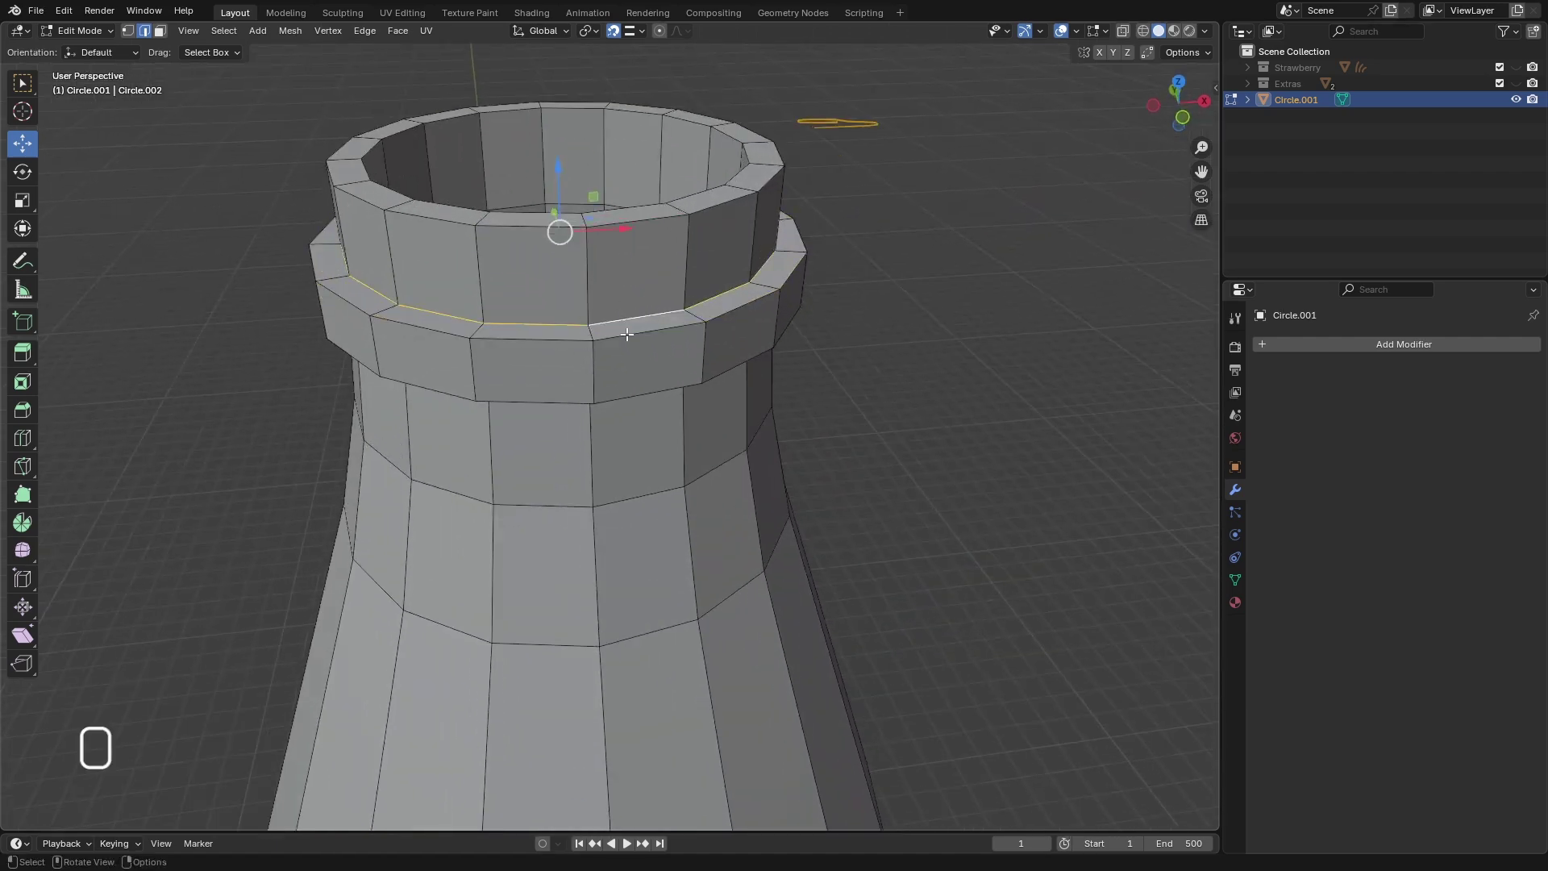
scroll(626, 334, "down", 4)
scroll(606, 312, "up", 5)
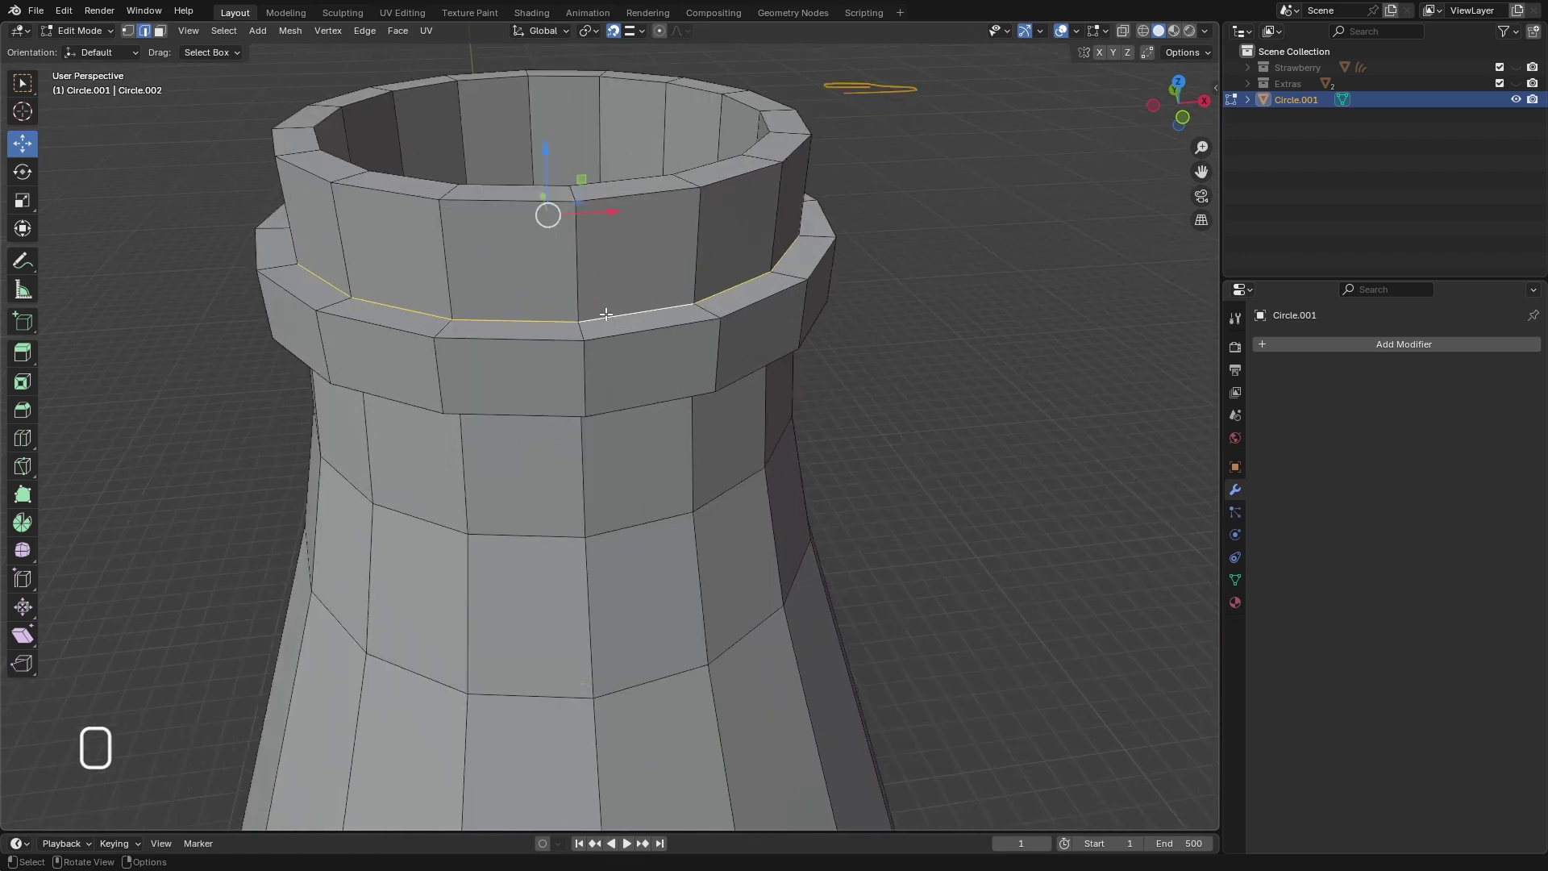
middle_click_drag(605, 313, 618, 156)
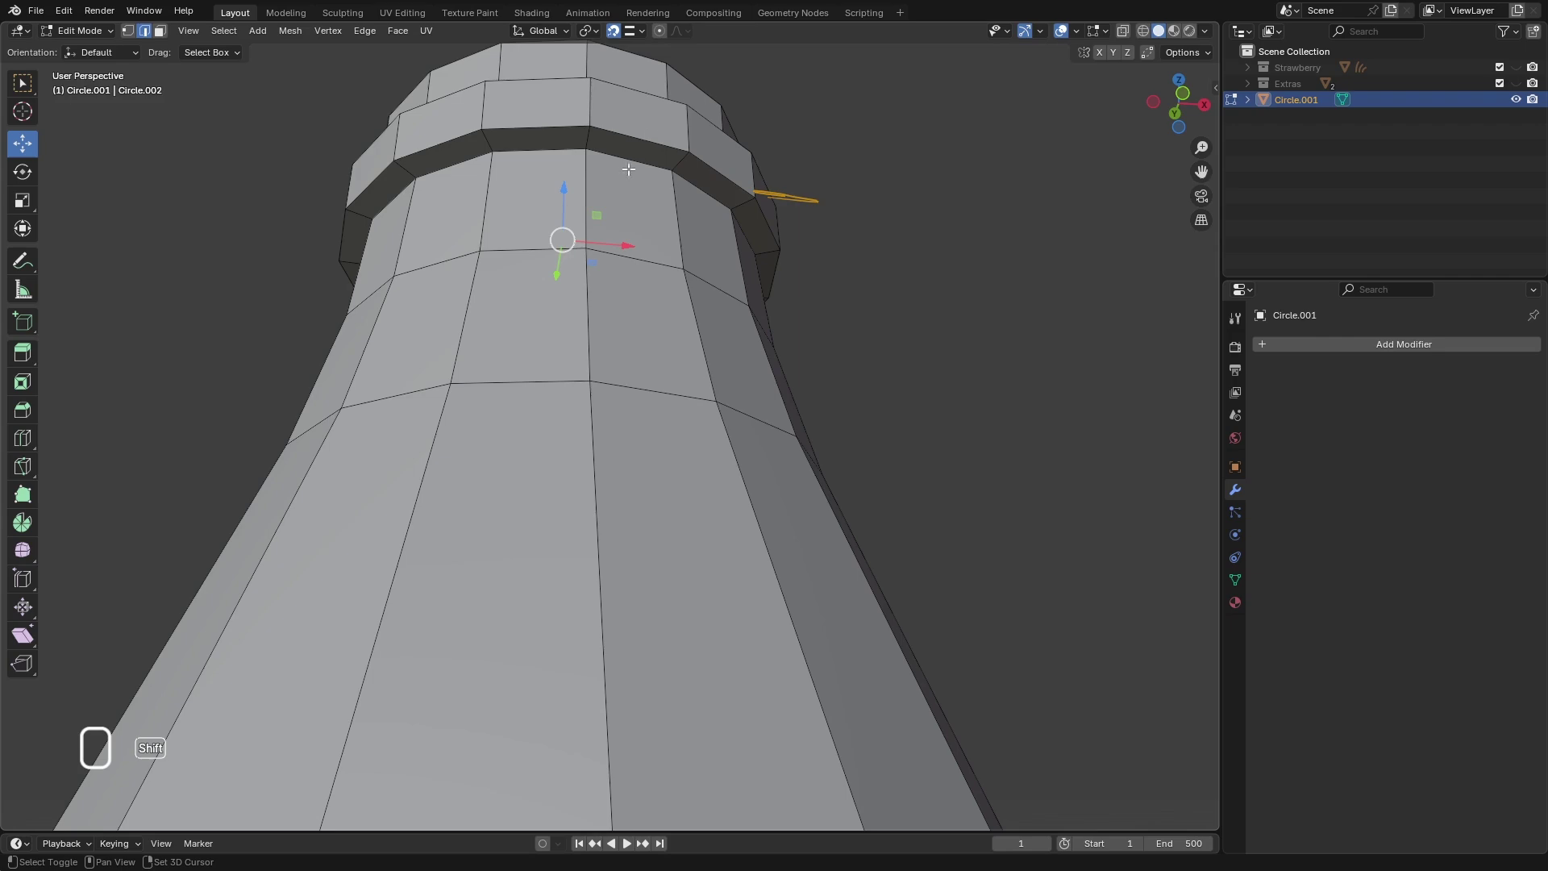
left_click(633, 165, "alt+shift")
scroll(638, 184, "down", 2)
middle_click_drag(640, 188, 638, 265)
scroll(646, 282, "up", 2)
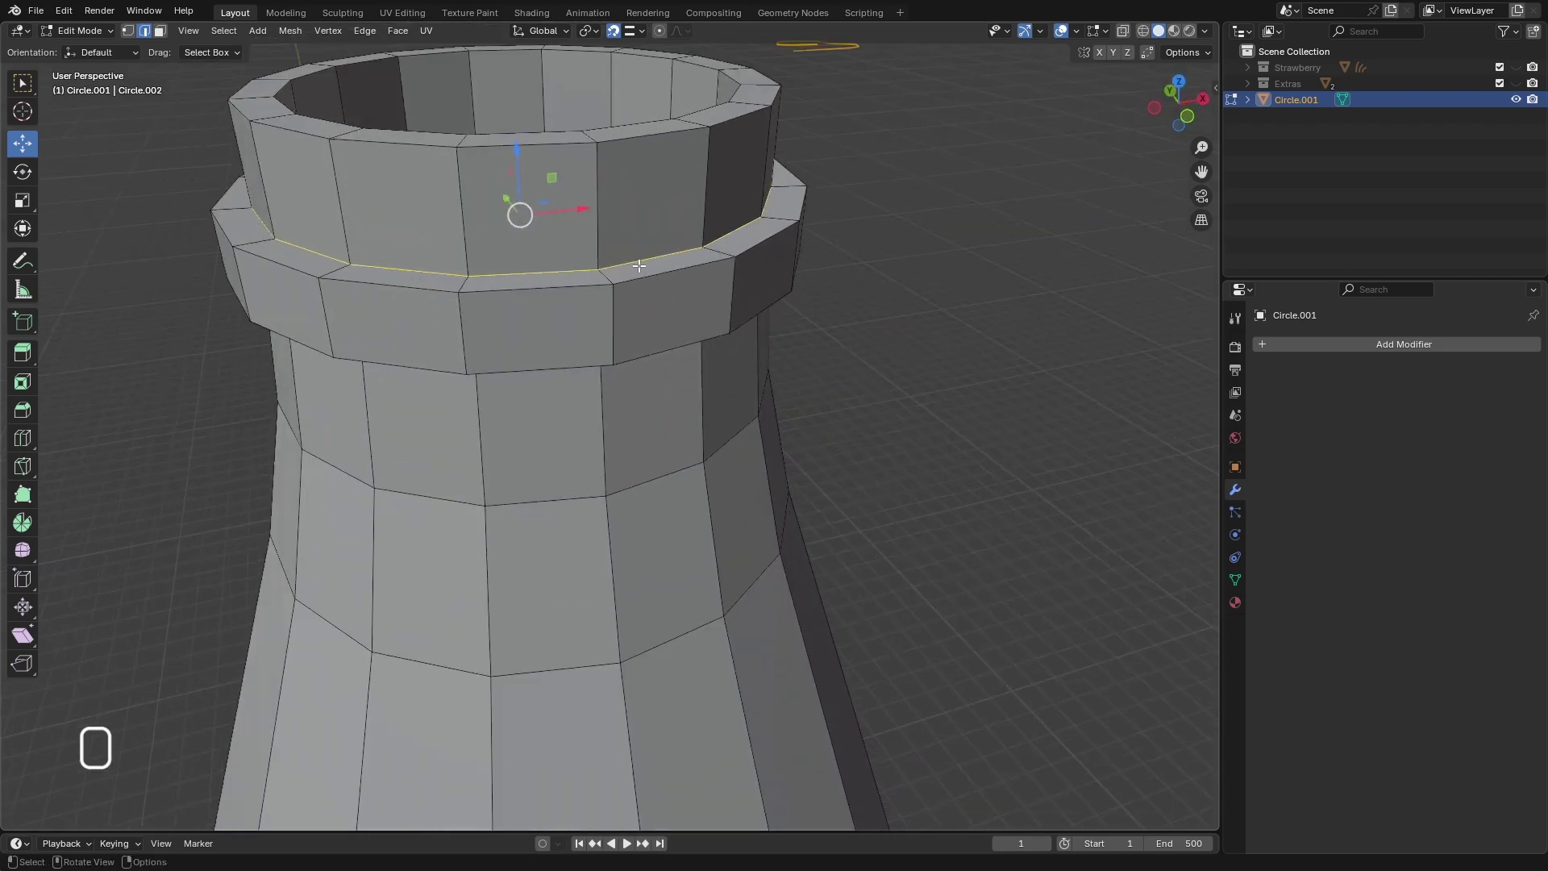
key("ctrl+b")
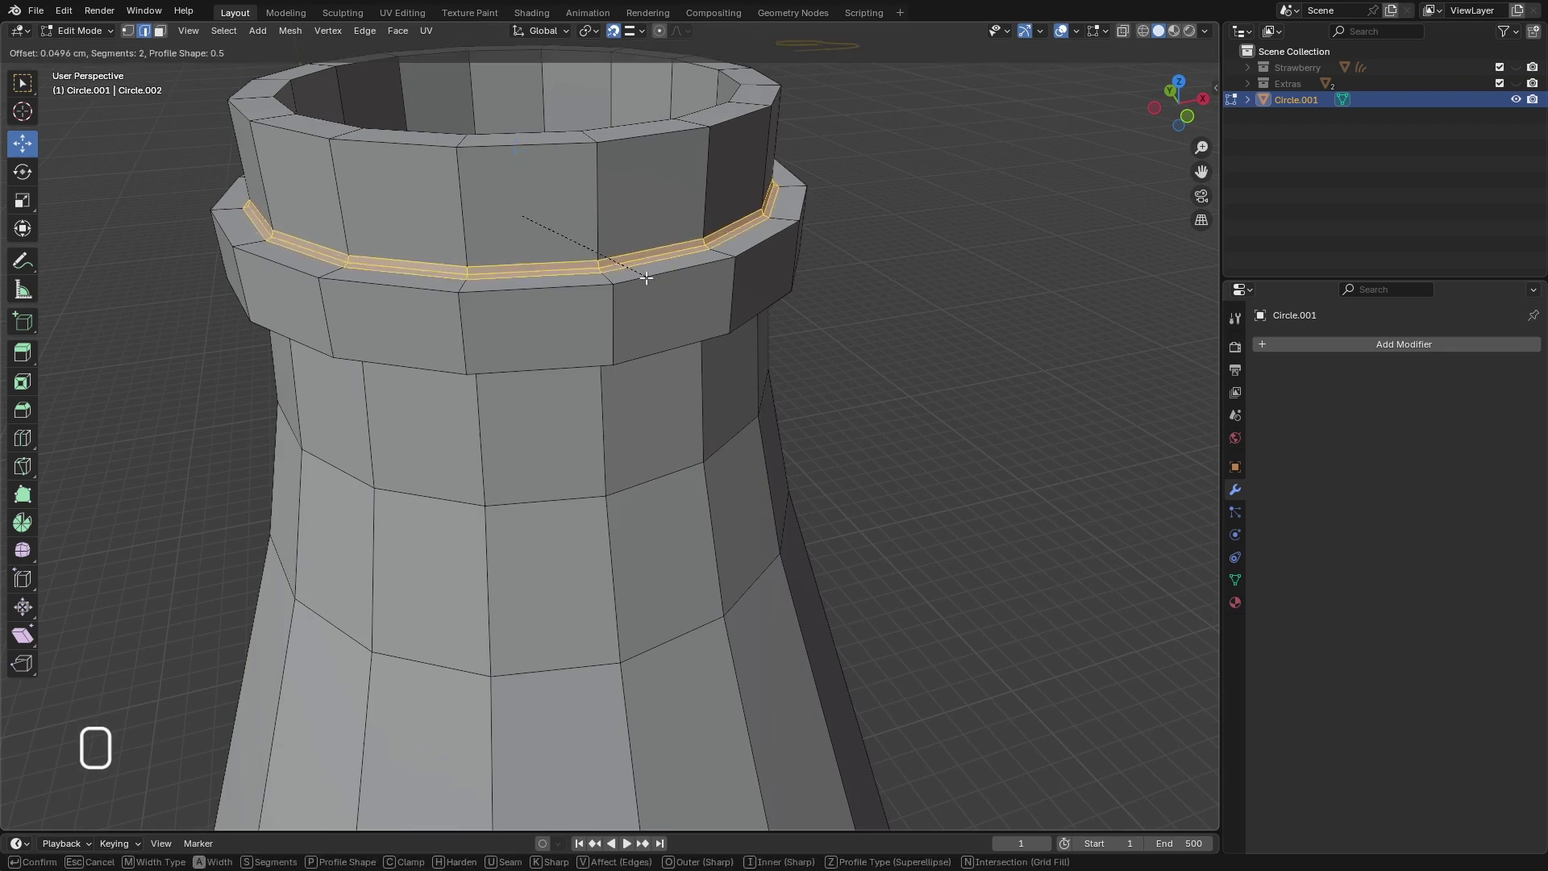
left_click(639, 274)
scroll(638, 274, "down", 5)
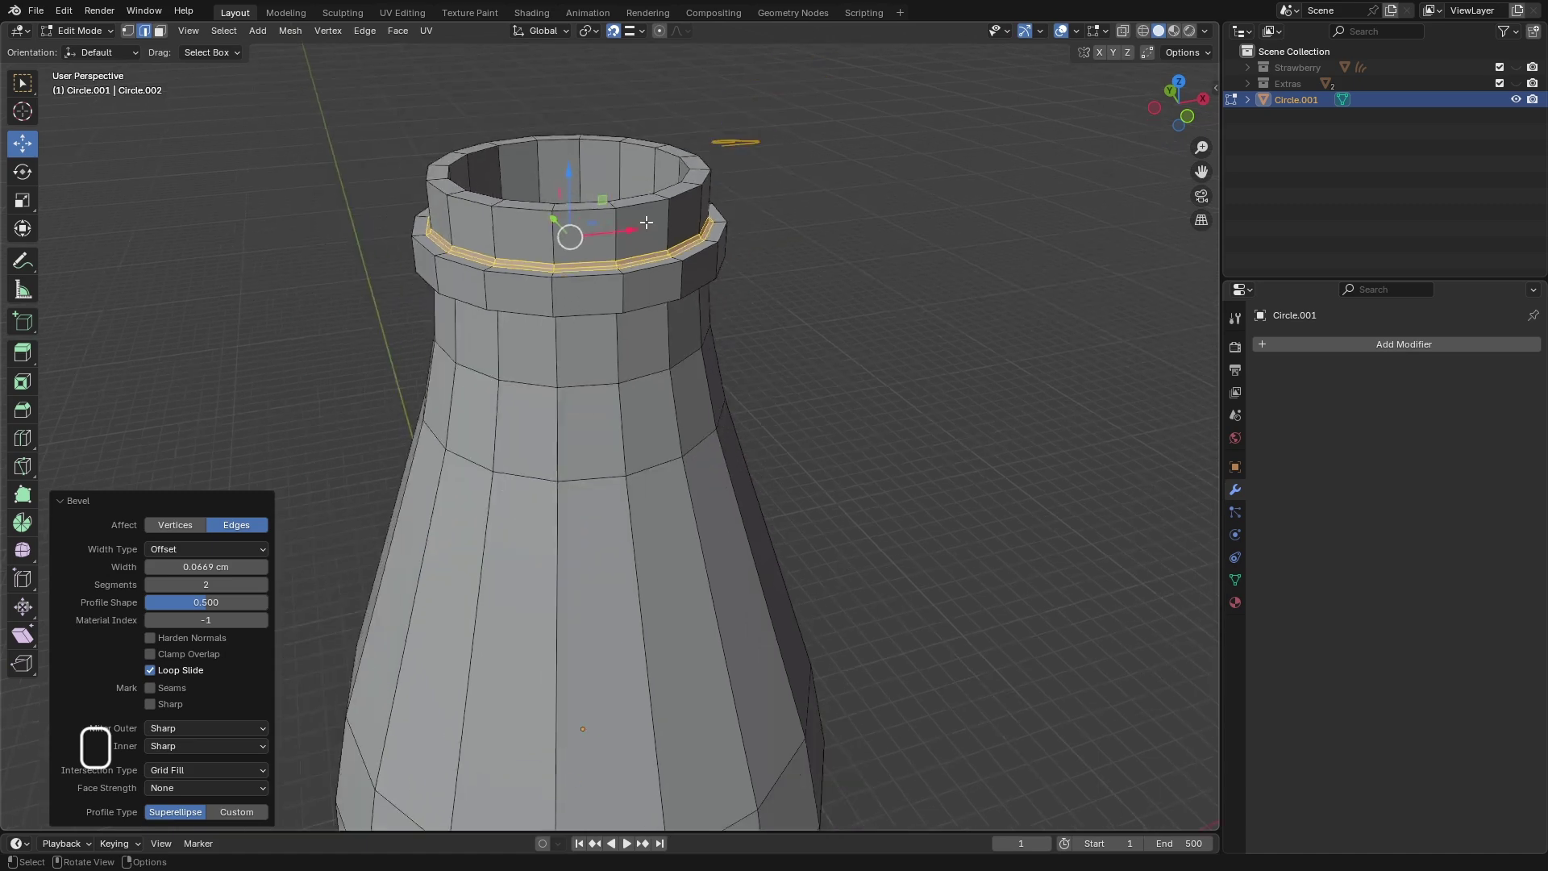
- Save the file and bevel the inner and outer edge loops of the bottle's mouth by about 0.046 cm with two segments
scroll(644, 217, "up", 3)
left_click(639, 191, "alt")
key("ctrl+s")
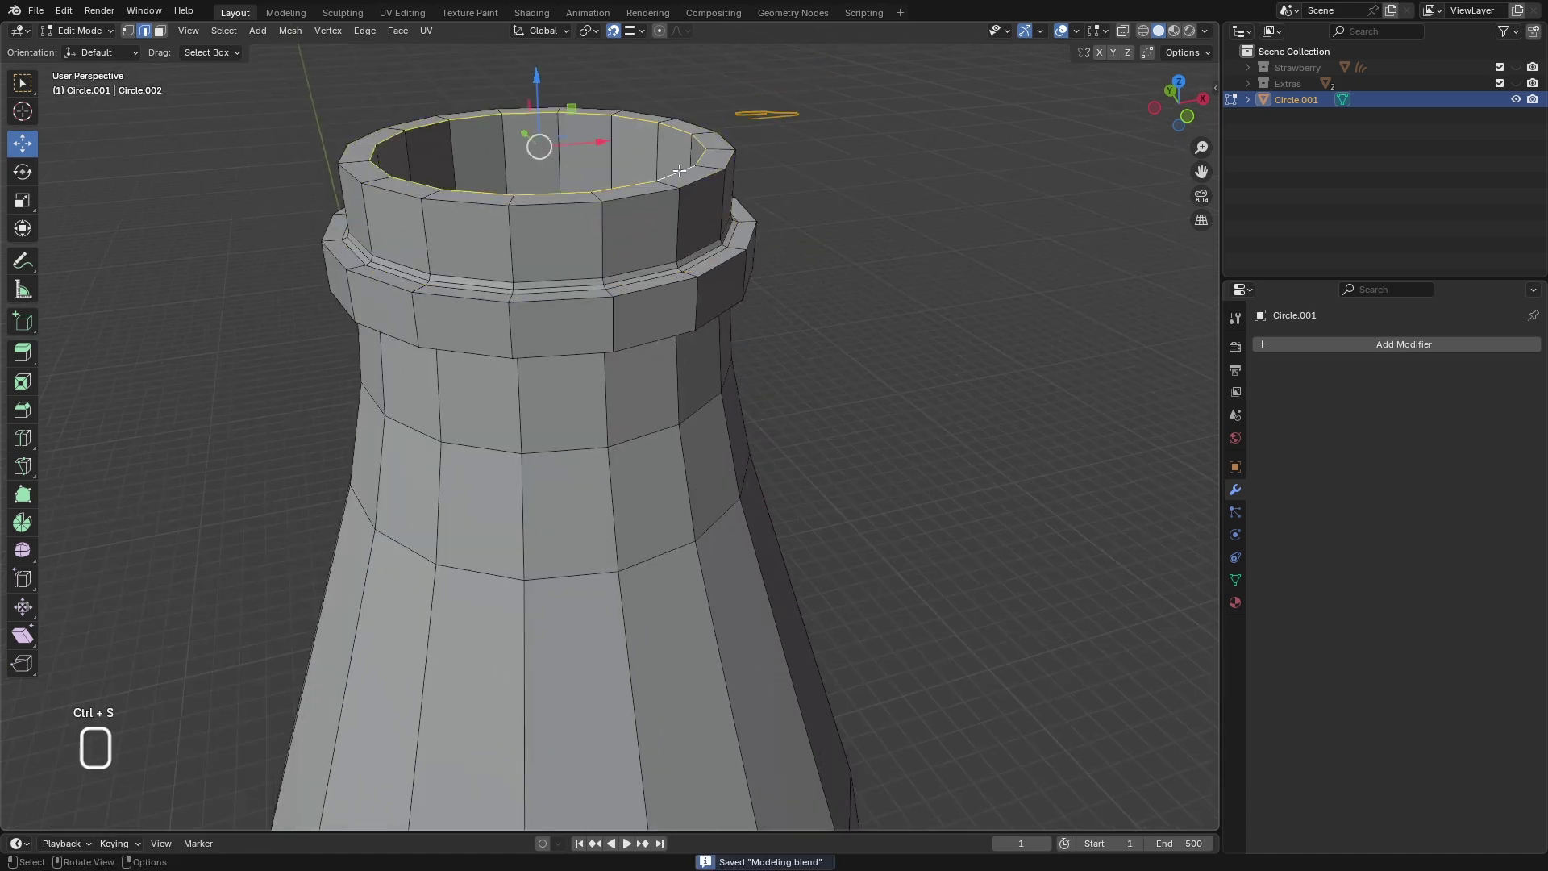
middle_click_drag(638, 192, 670, 228)
scroll(675, 229, "up", 2)
left_click(676, 230, "alt")
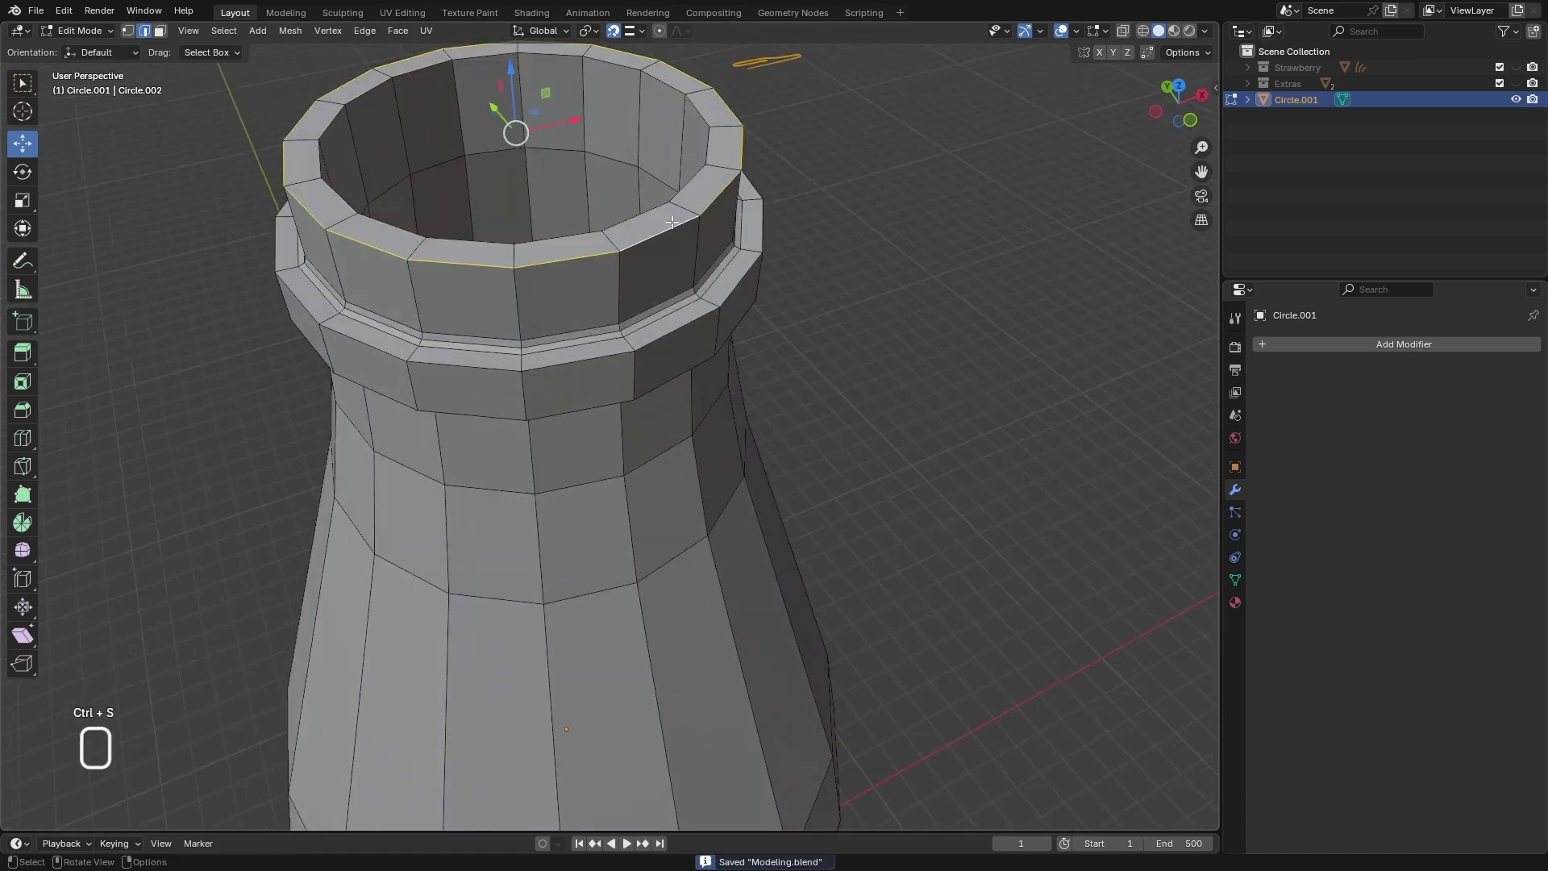
left_click(651, 215, "alt+shift")
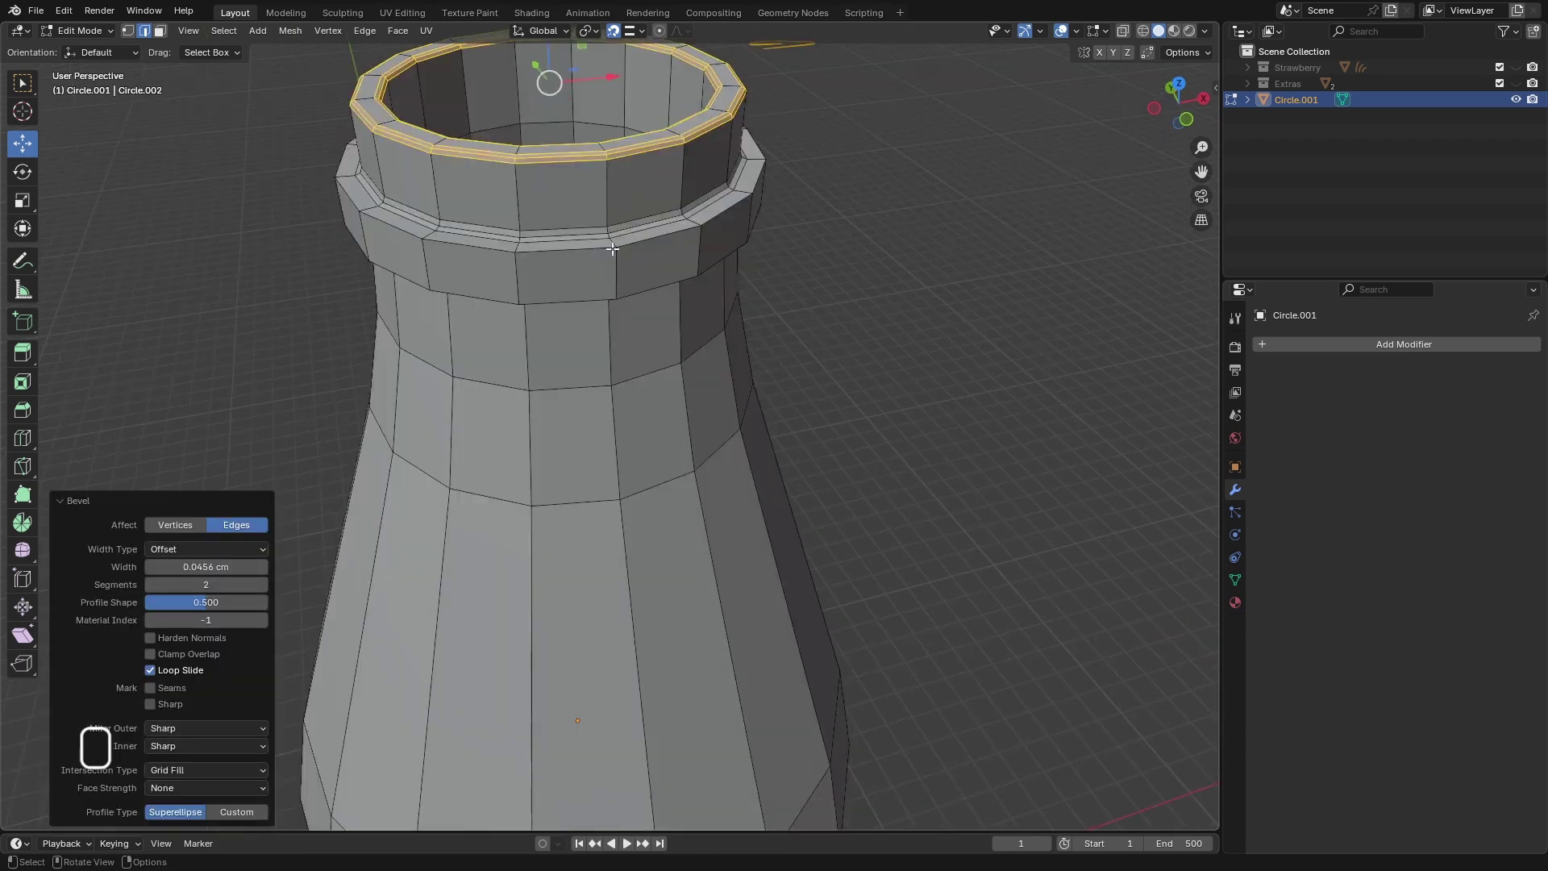
scroll(616, 243, "down", 4)
middle_click_drag(567, 636, 577, 539)
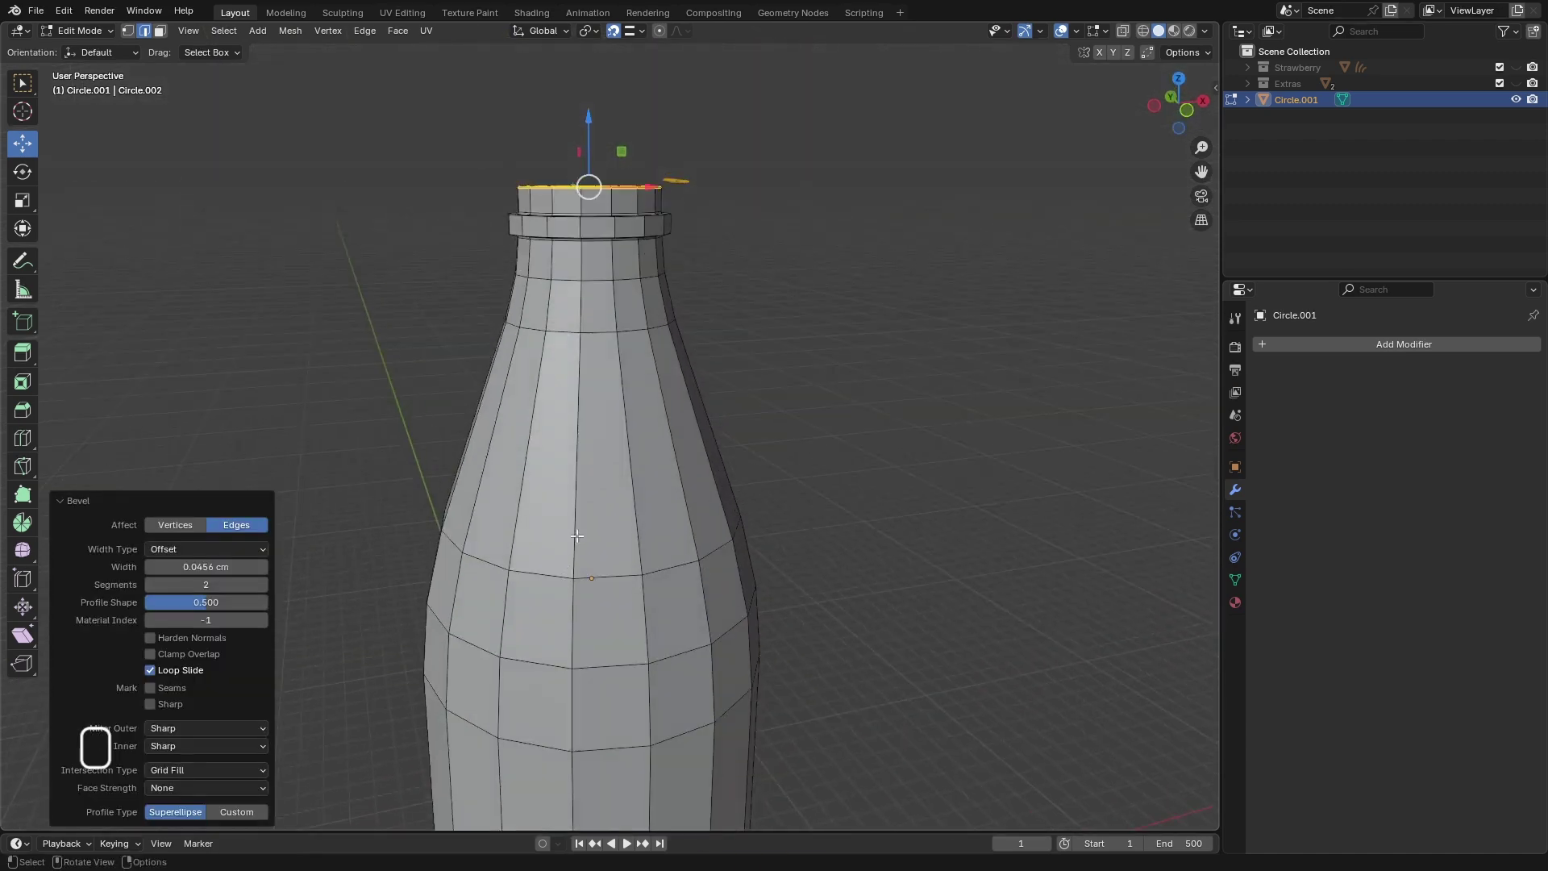
scroll(600, 403, "down", 1)
middle_click_drag(617, 347, 636, 423)
scroll(611, 231, "up", 5)
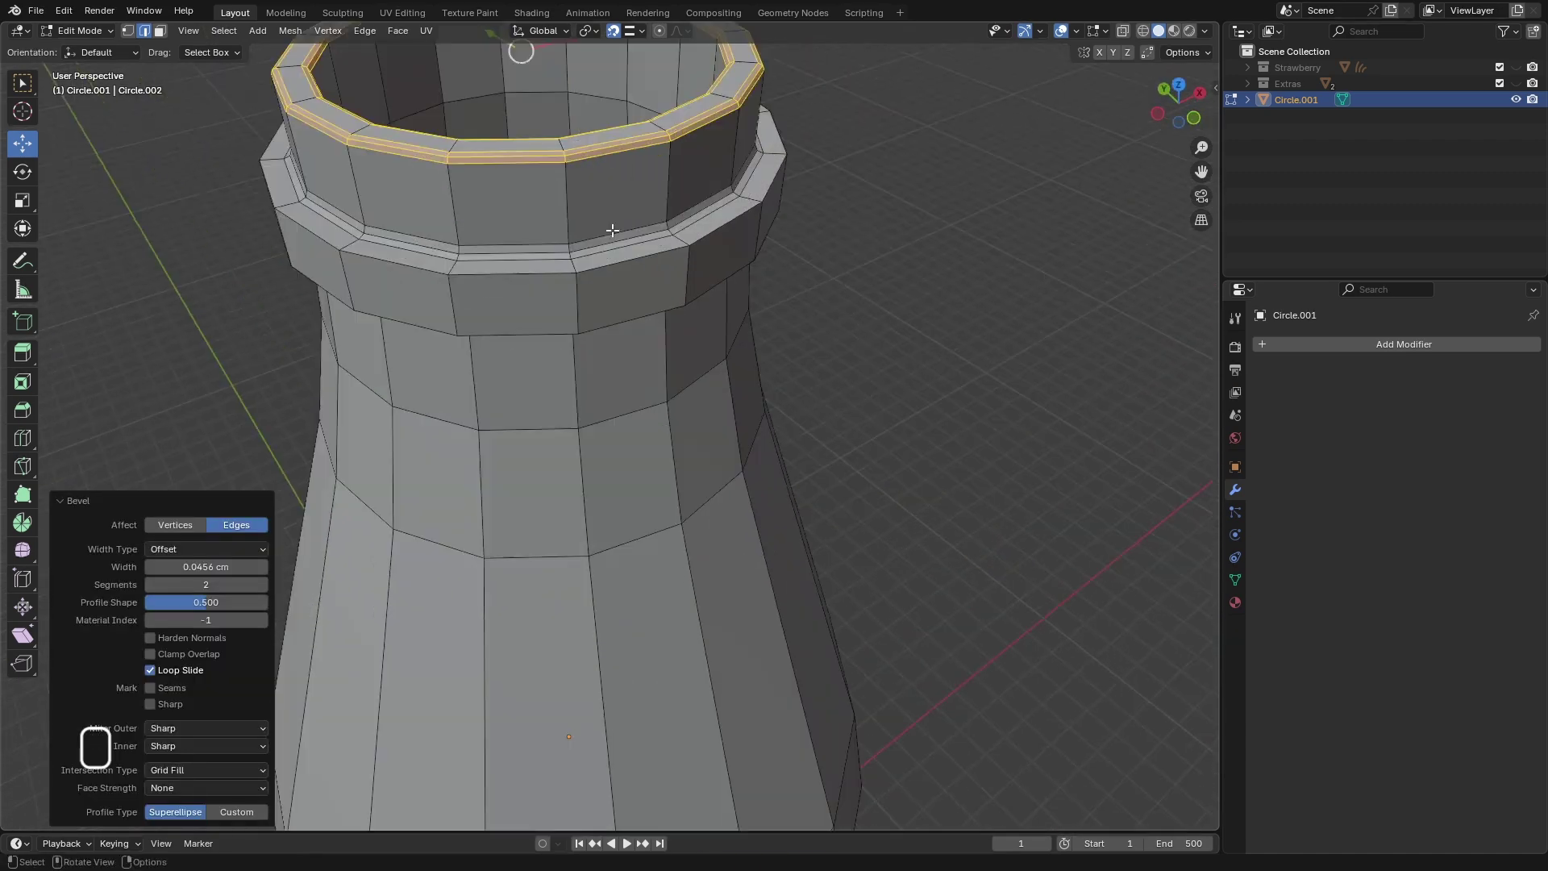
- Add a Subdivision Surface modifier to the bottle and enable its on-cage display for Edit Mode
left_click(1366, 343)
mouse_move(1338, 342)
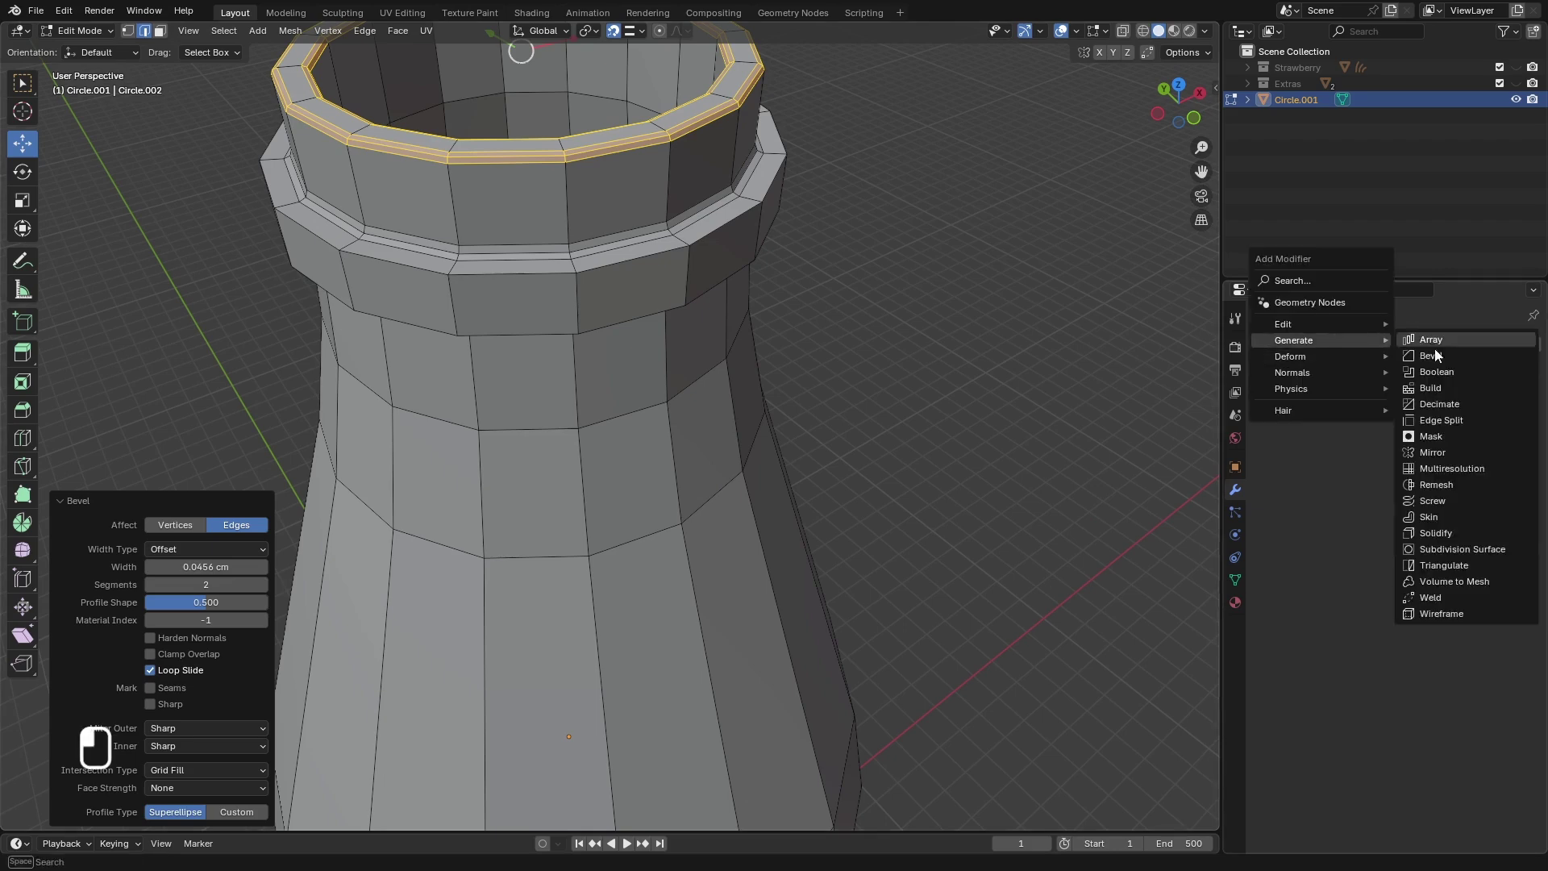
left_click(1467, 553)
middle_click_drag(685, 359, 689, 333)
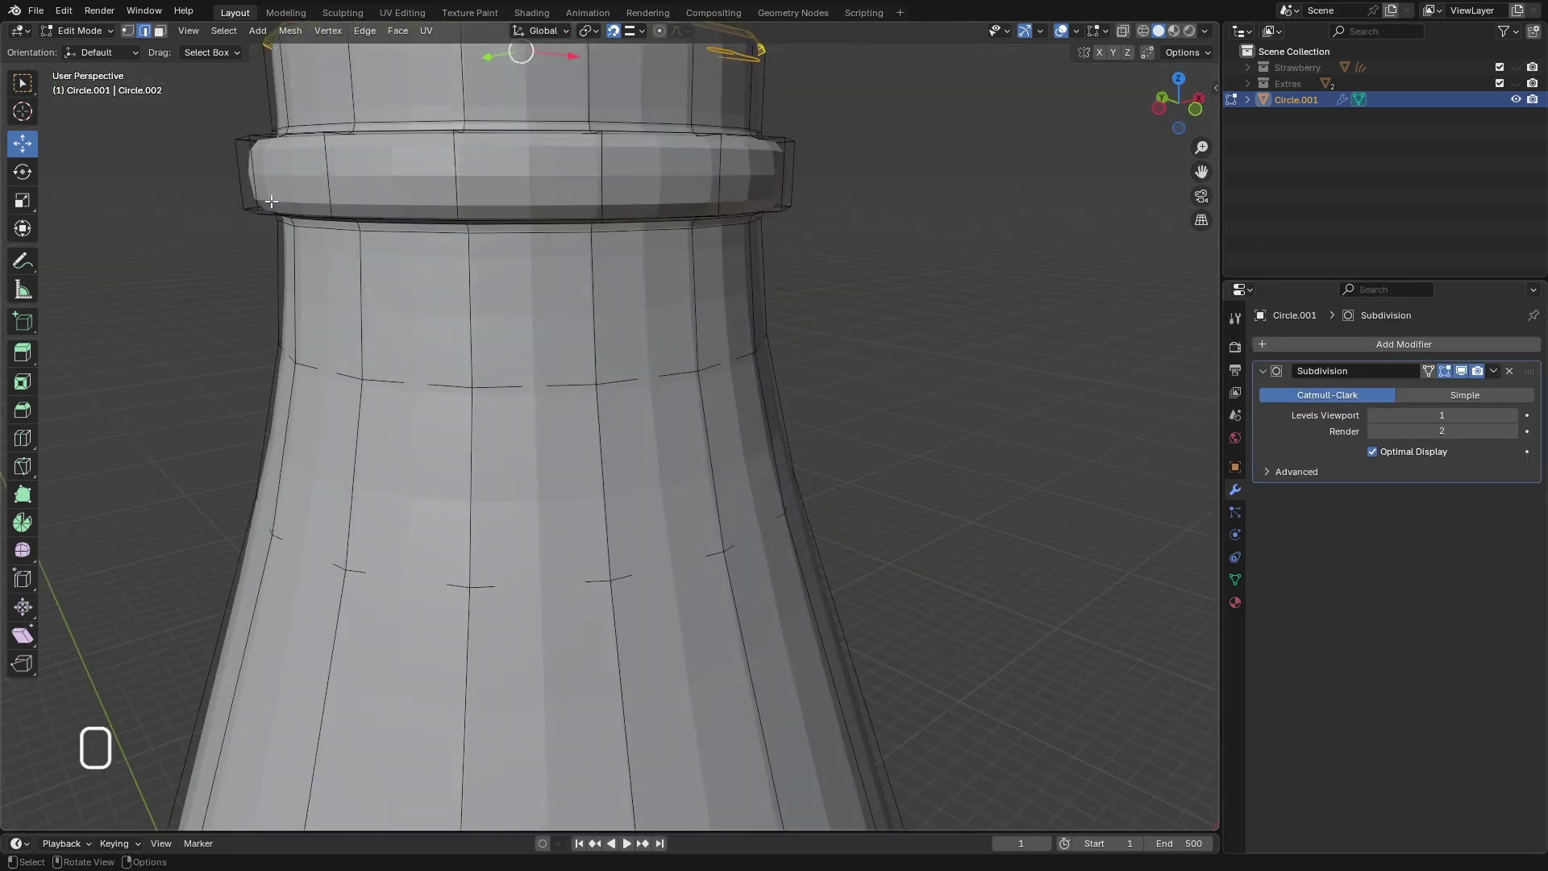
mouse_move(488, 230)
middle_mouse_down()
mouse_move(491, 258)
mouse_move(483, 215)
mouse_move(505, 206)
middle_mouse_up()
left_click(1428, 370)
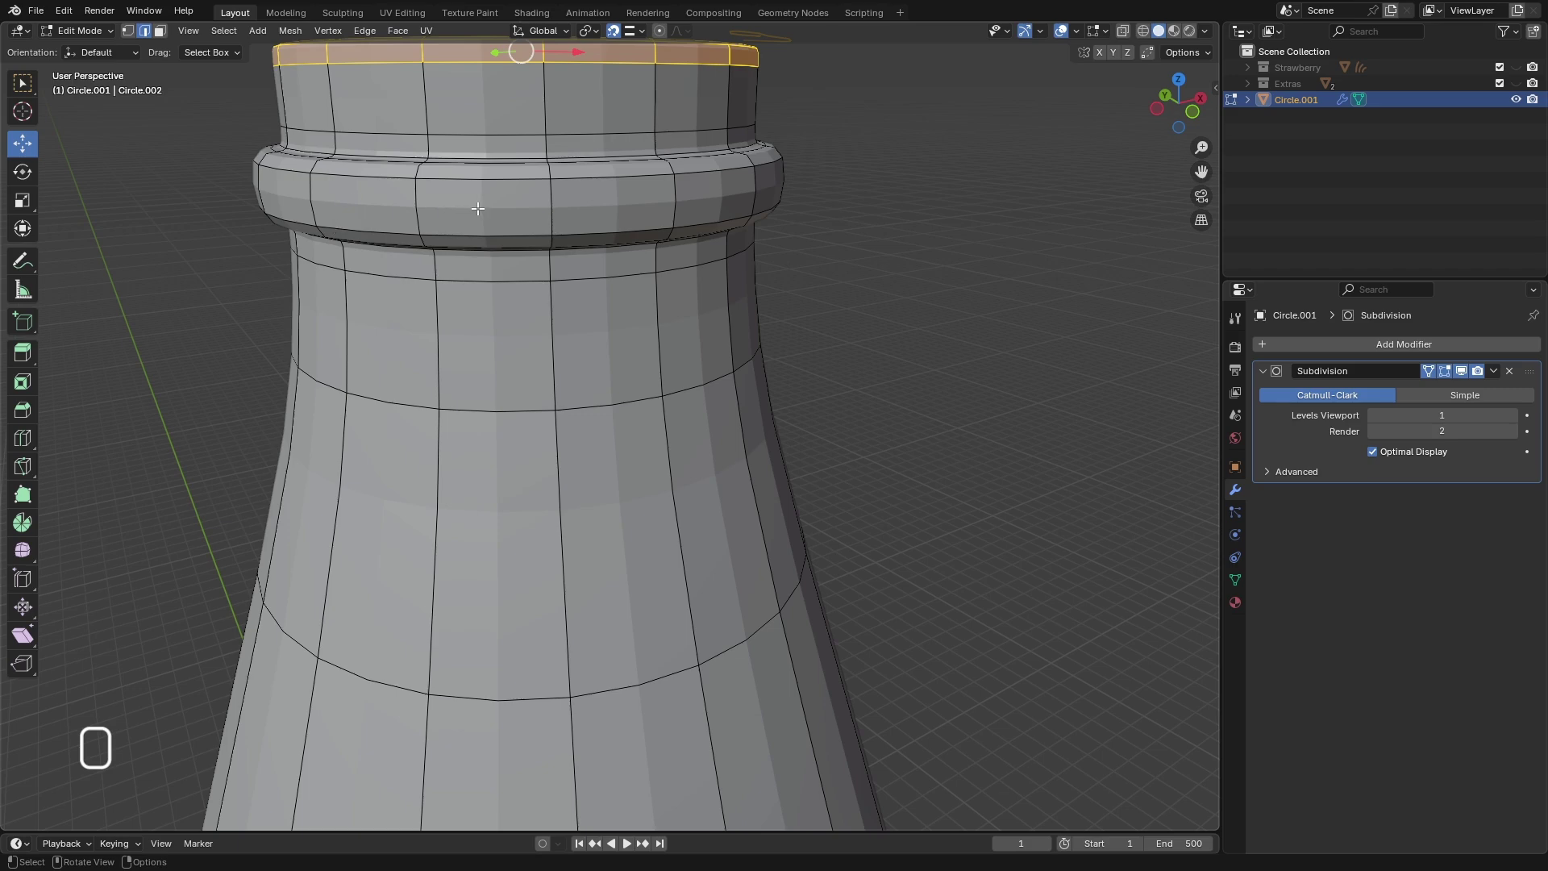
- Insert one edge loop around the outer face of the neck collar and scale it by 1.042 in X and Y only
key("ctrl+r")
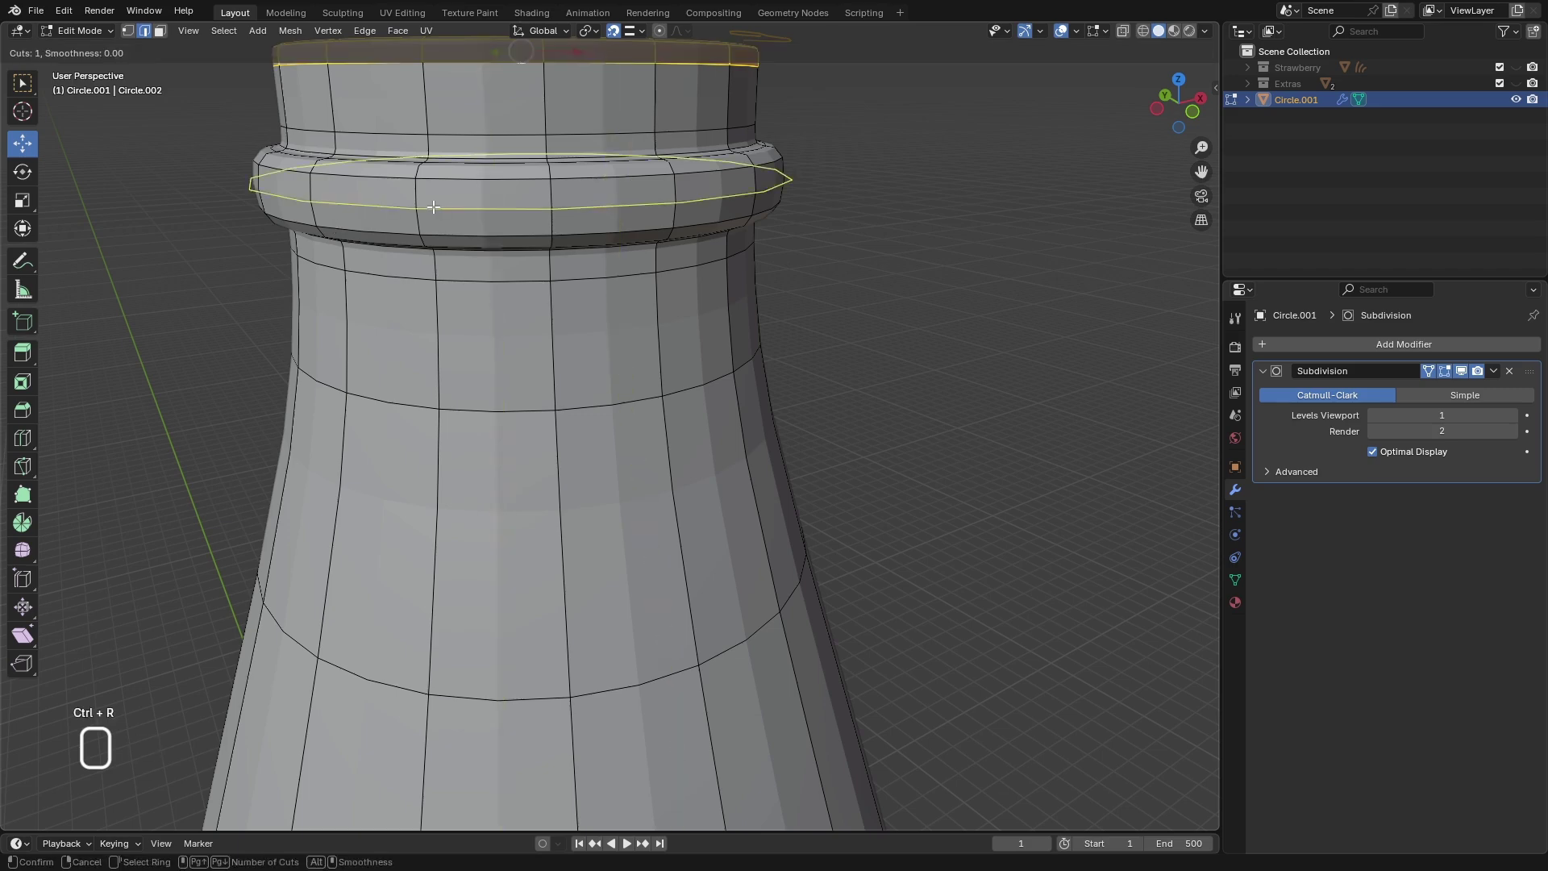
left_click_drag(477, 208, 433, 207)
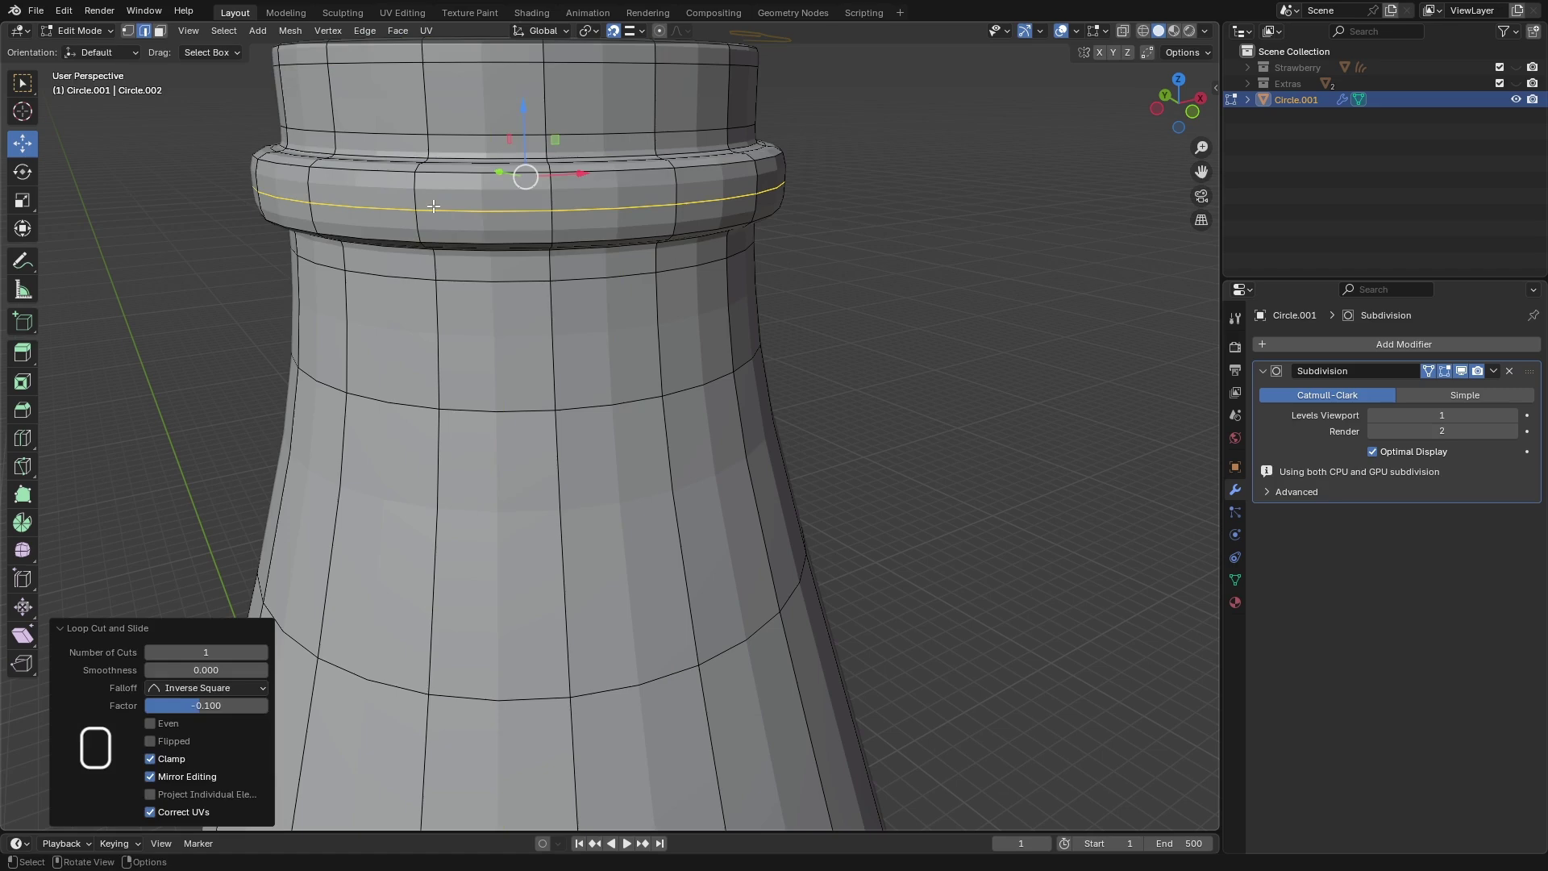
key("s")
key("shift+z")
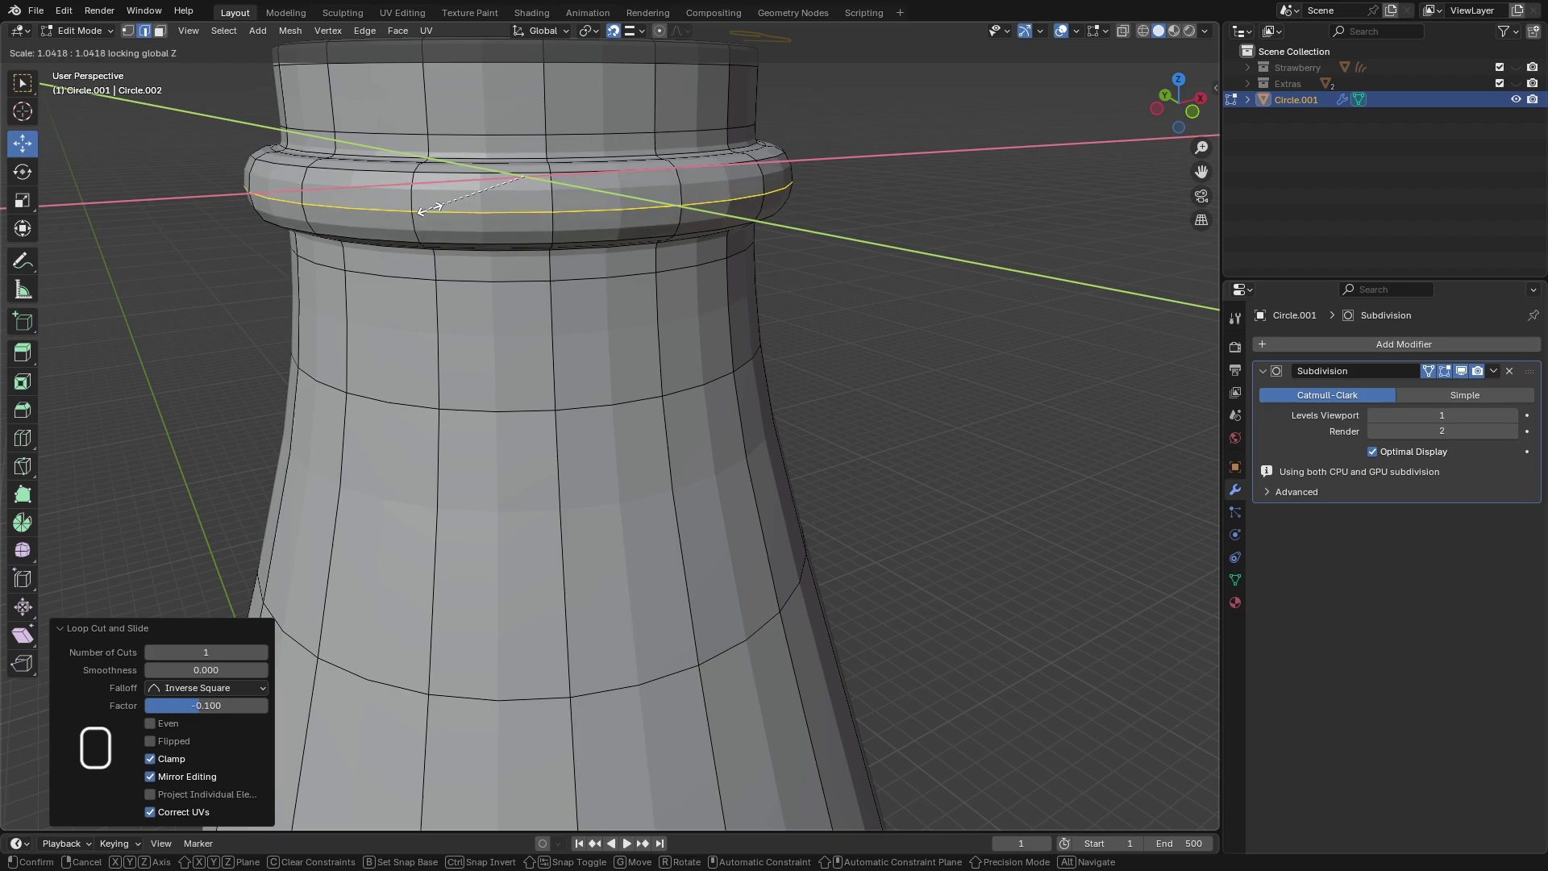
left_click(430, 208)
- Turn off the Subdivision modifier's viewport display and deselect the collar loop
left_click(1461, 371)
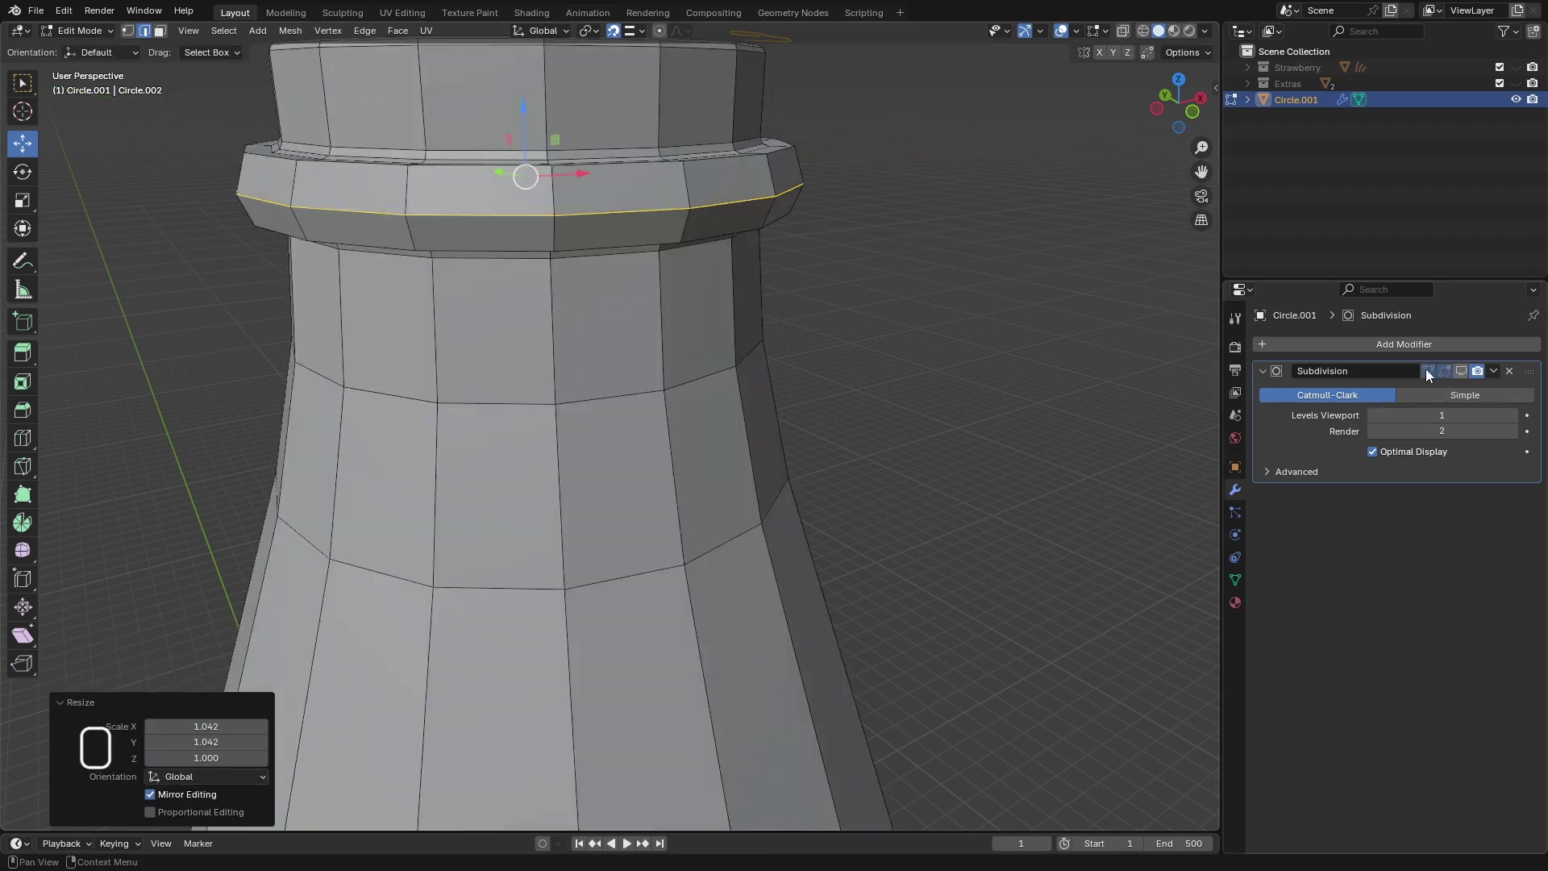
scroll(657, 244, "down", 2)
middle_click_drag(657, 243, 656, 282)
left_click(985, 301)
scroll(598, 340, "down", 3)
mouse_move(600, 336)
middle_mouse_down()
mouse_move(588, 504)
mouse_move(617, 326)
middle_mouse_up()
scroll(616, 326, "down", 5)
mouse_move(632, 553)
middle_mouse_down()
mouse_move(615, 608)
mouse_move(604, 554)
middle_mouse_up()
scroll(604, 613, "up", 5)
scroll(605, 612, "down", 2)
scroll(605, 554, "up", 1)
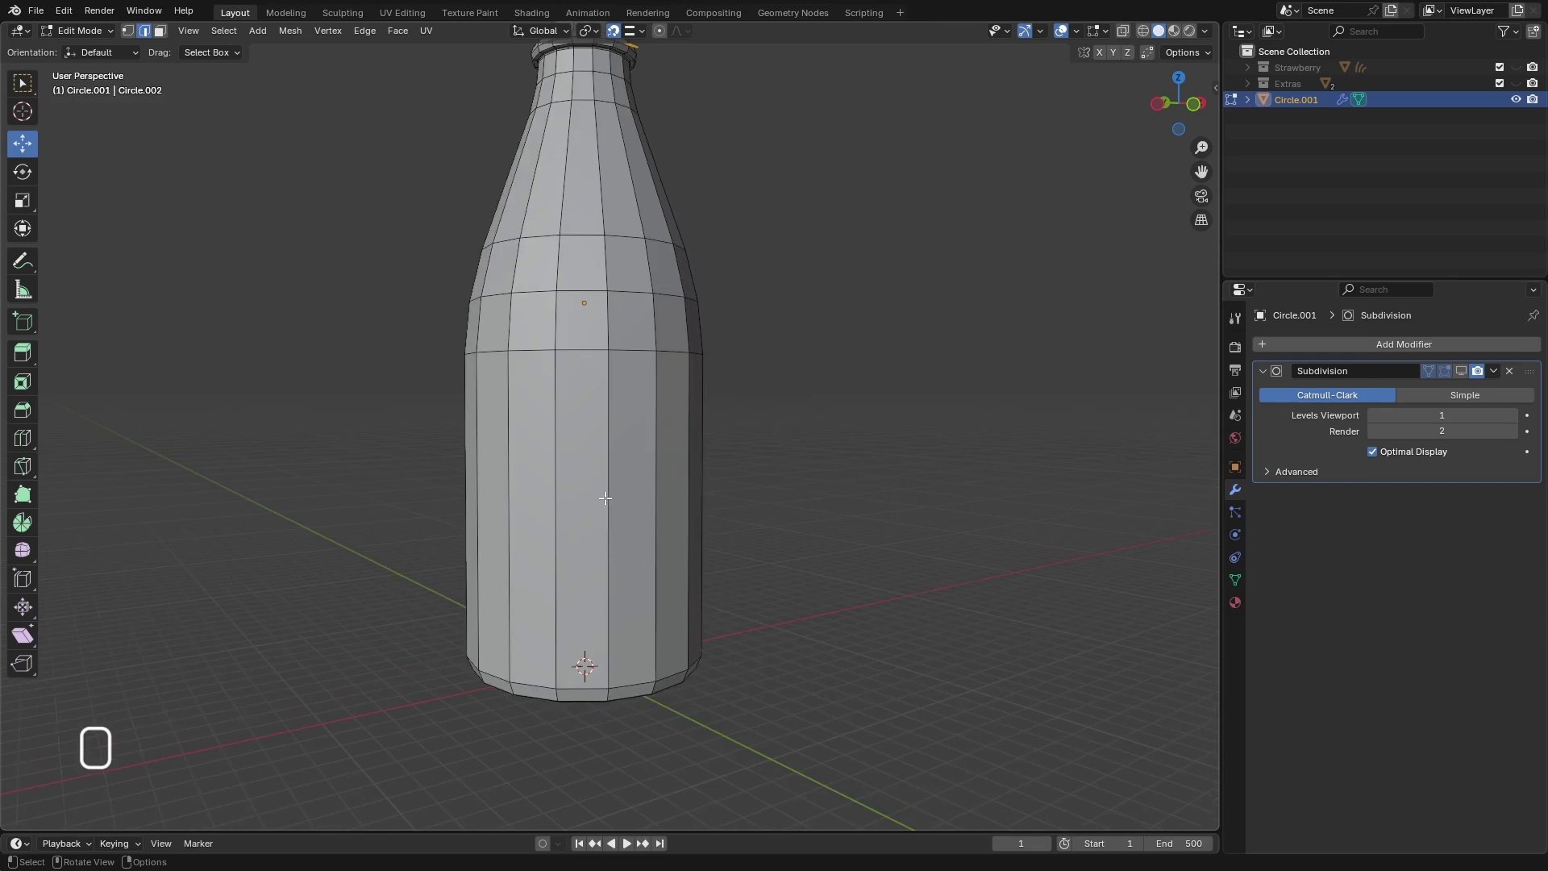
- Add five evenly spaced loop cuts around the bottle's straight outer body with a slide factor of 0, and clear the selection
key("ctrl+r")
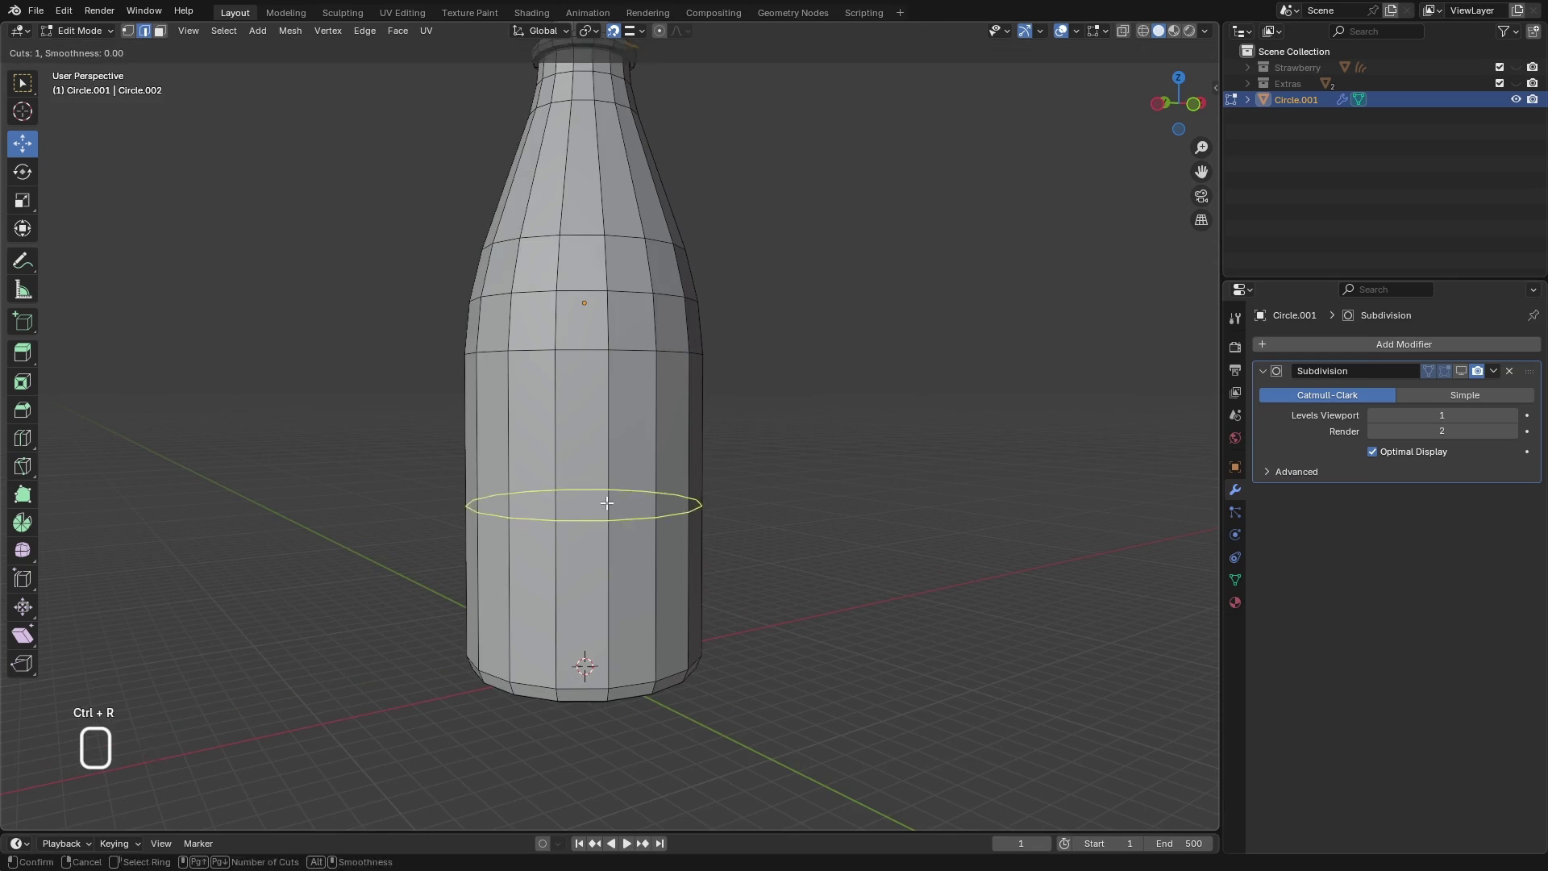
scroll(606, 503, "up", 4)
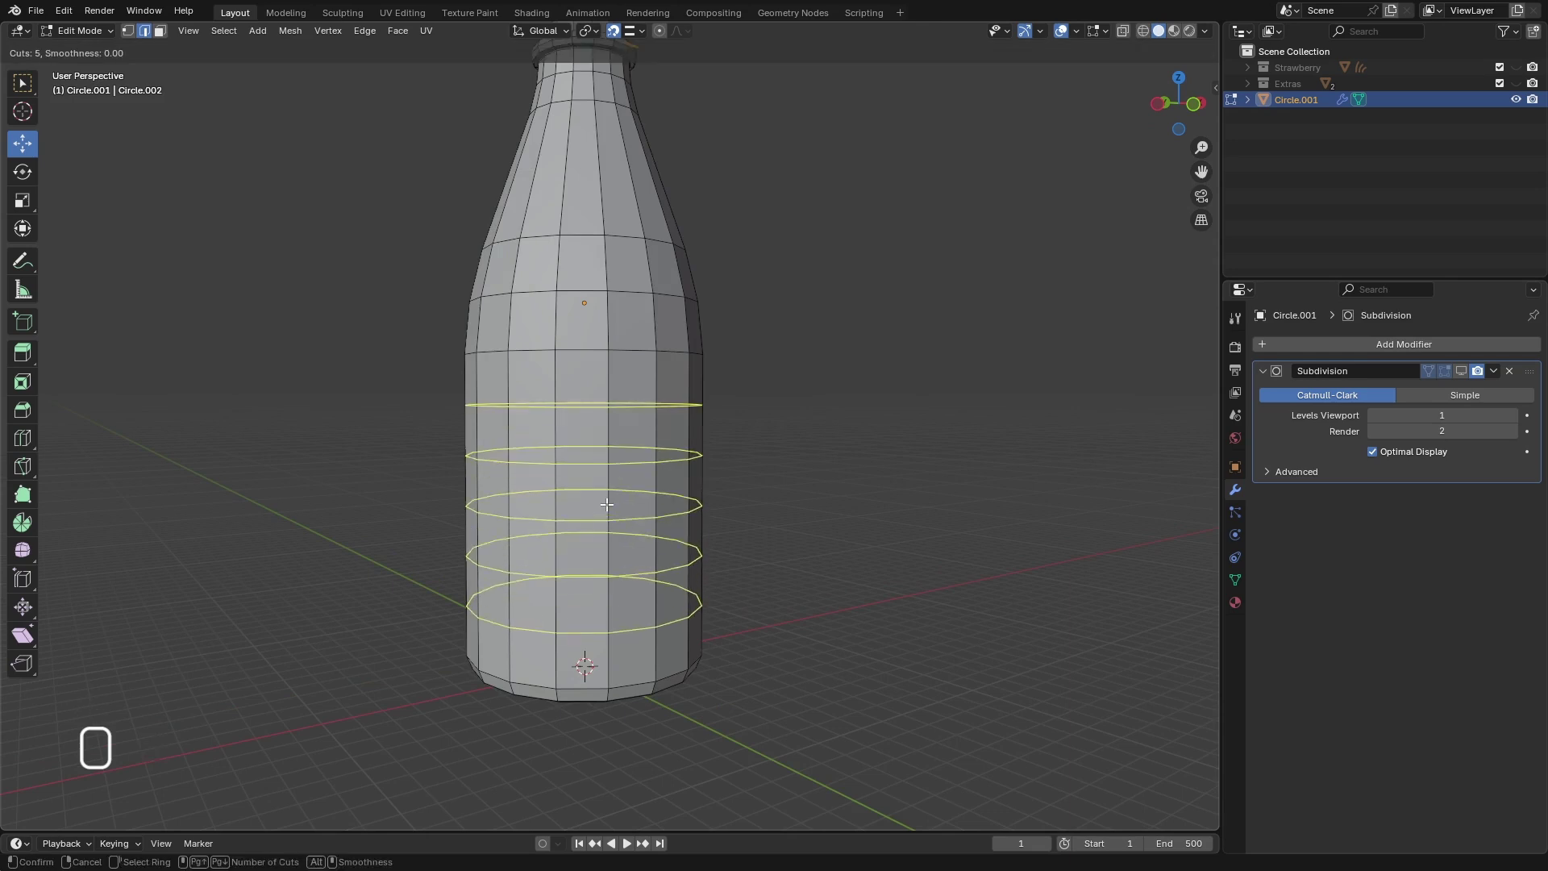
left_click(606, 504)
scroll(608, 525, "down", 2)
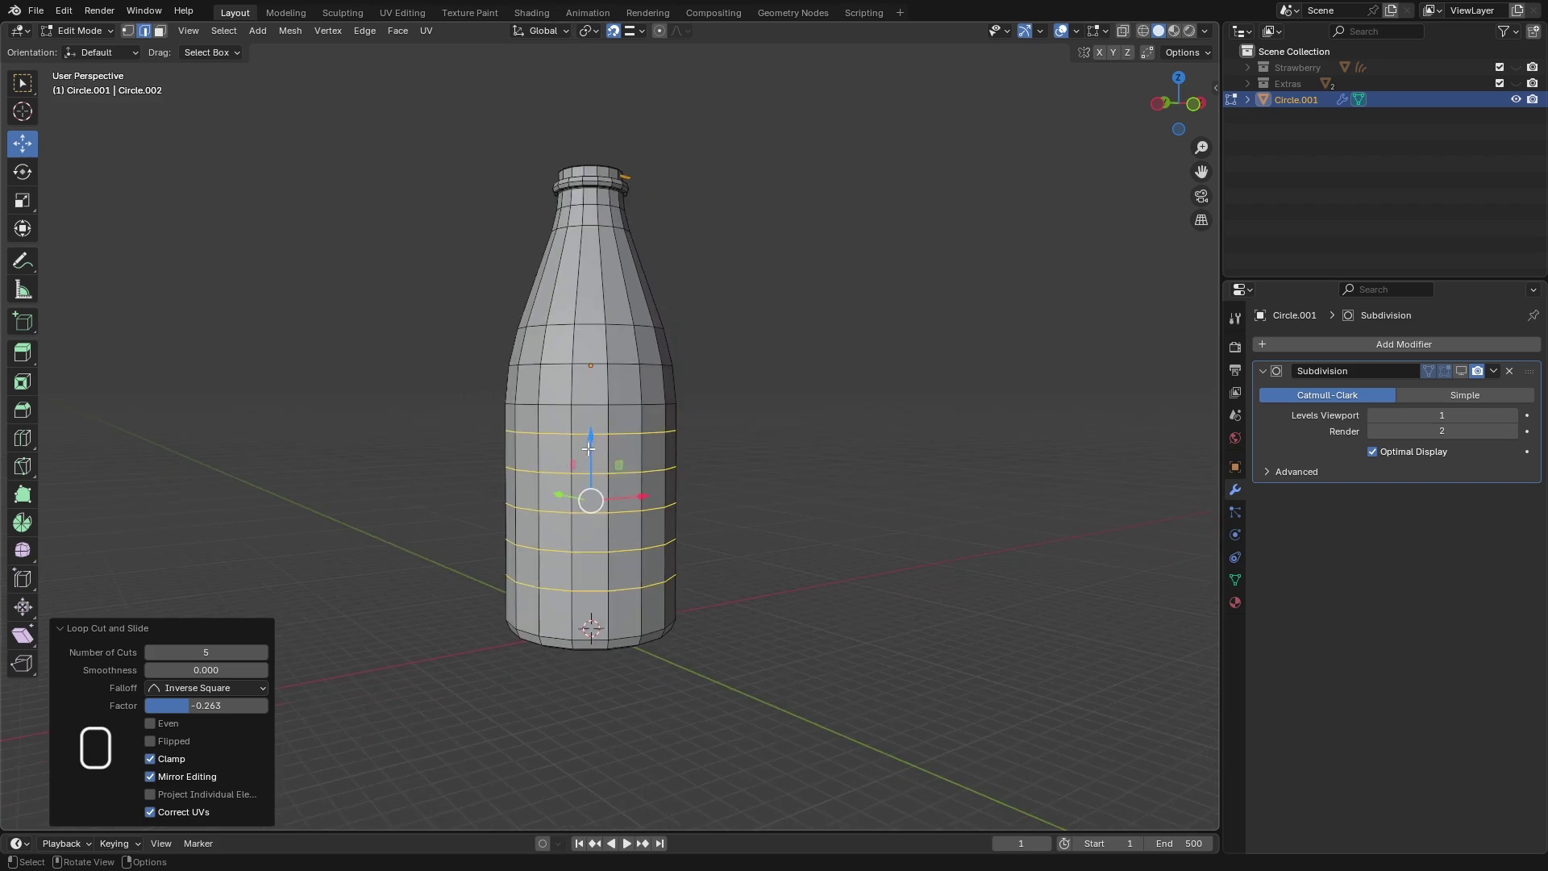
left_click_drag(196, 707, 199, 708)
left_click(197, 706)
type("0")
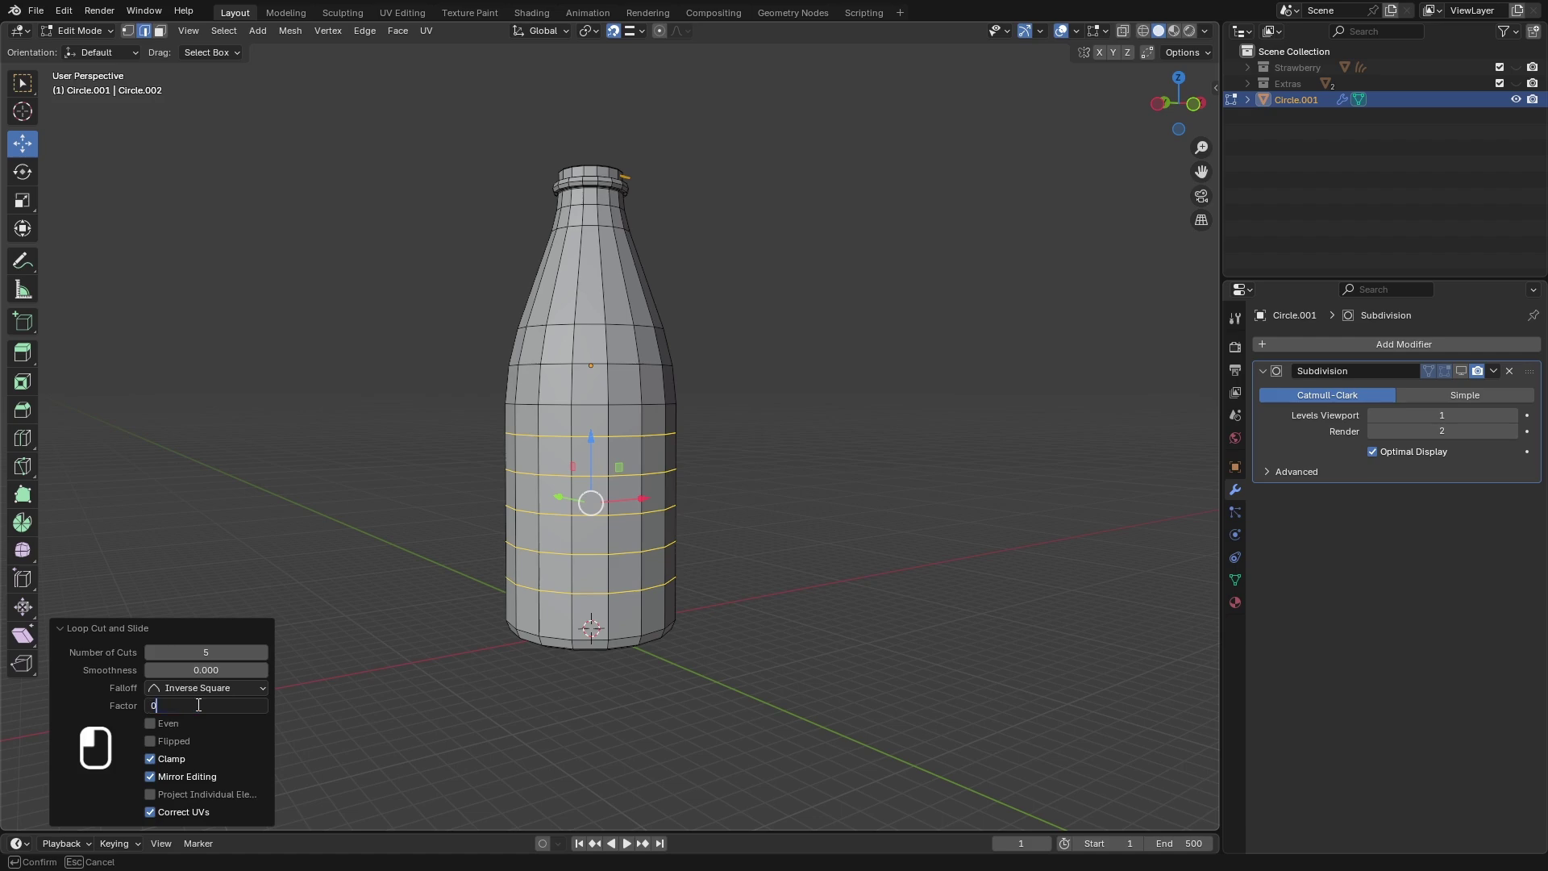
key("Return")
left_click(682, 616)
- Add two loop cuts around the outer tapering section below the neck, turn snapping off and set the slide factor to 0
scroll(634, 270, "up", 3)
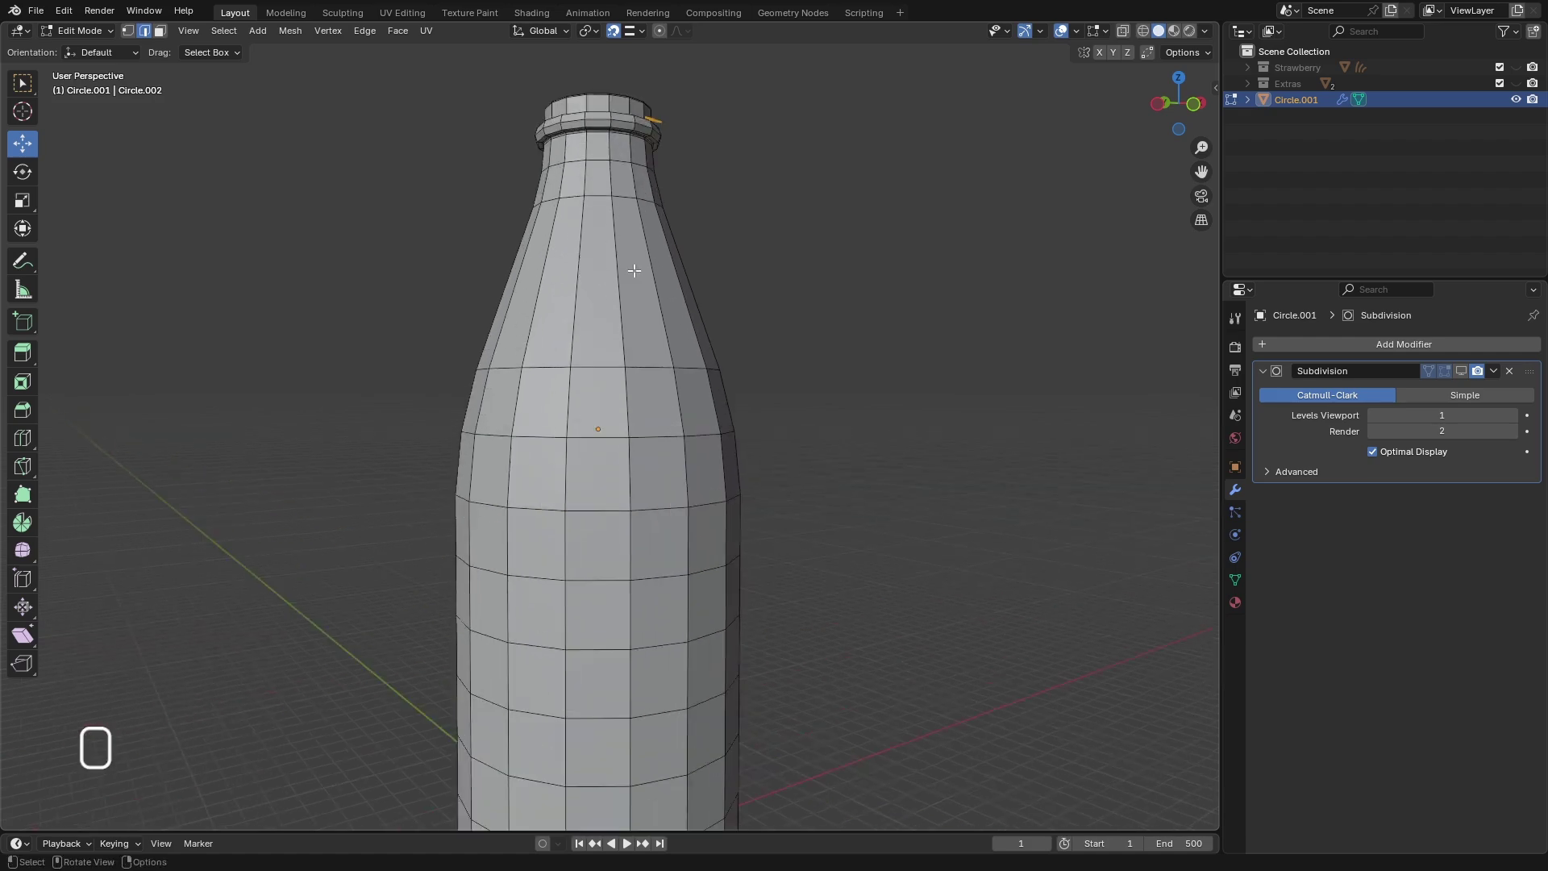
key("ctrl+r")
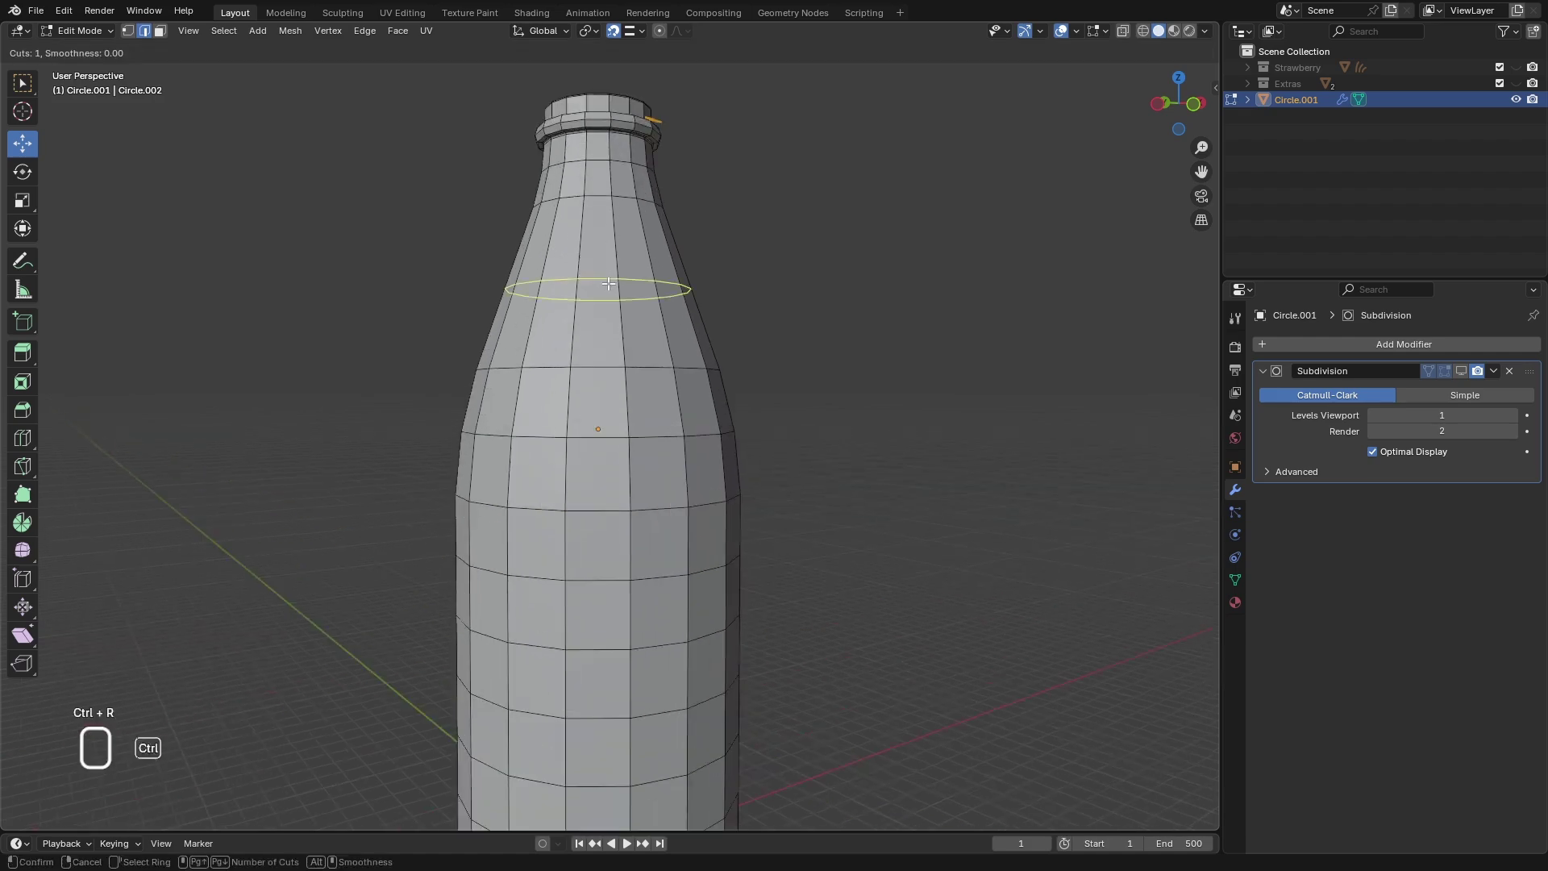
scroll(611, 284, "up", 1)
left_click_drag(611, 283, 605, 256)
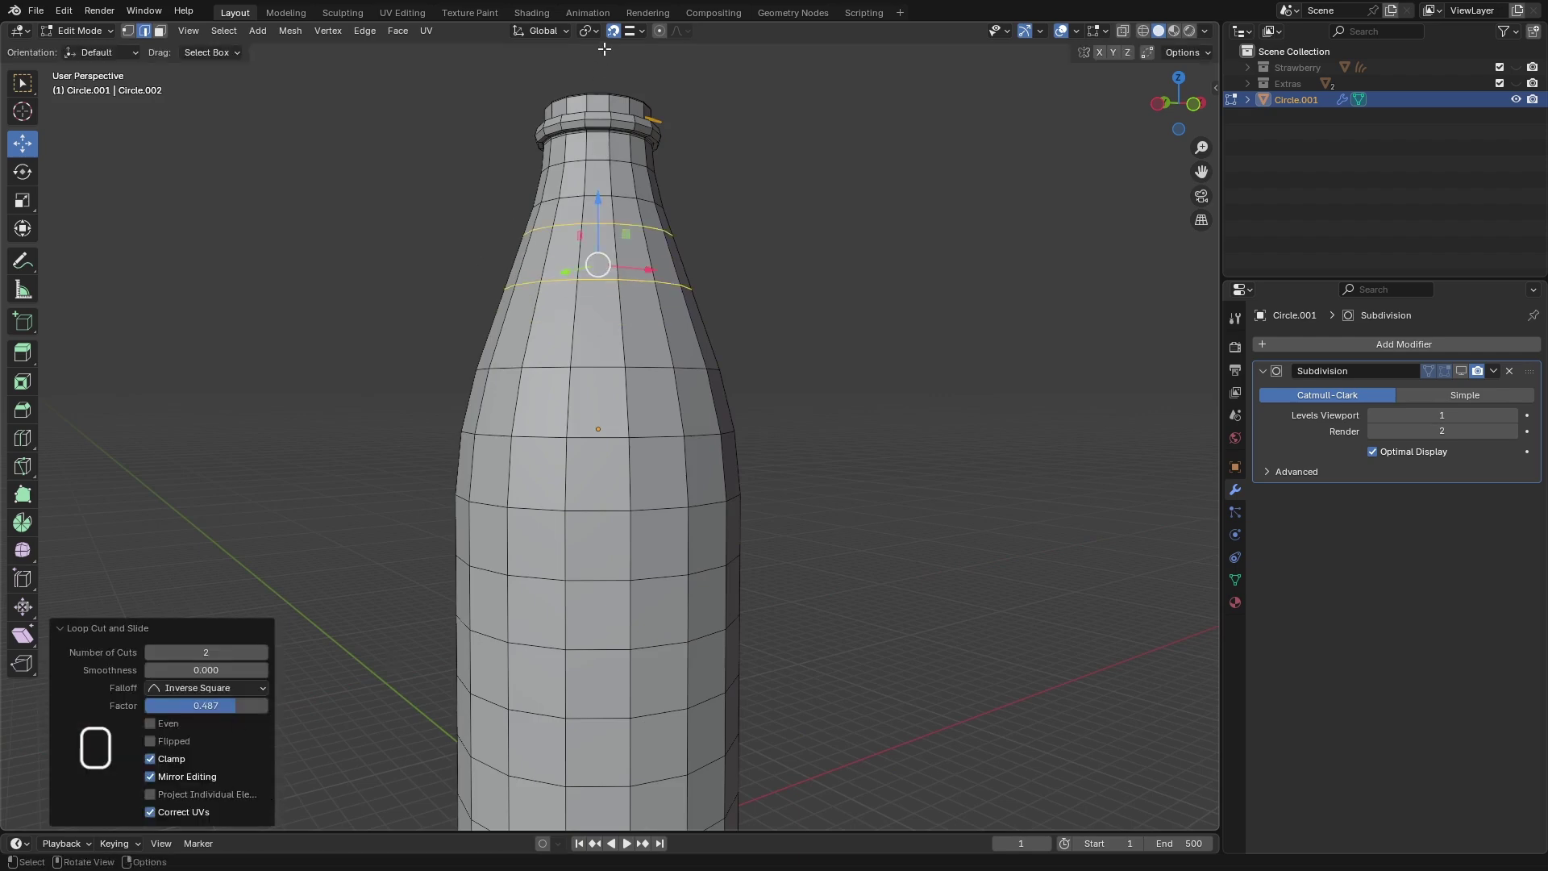
left_click(231, 703)
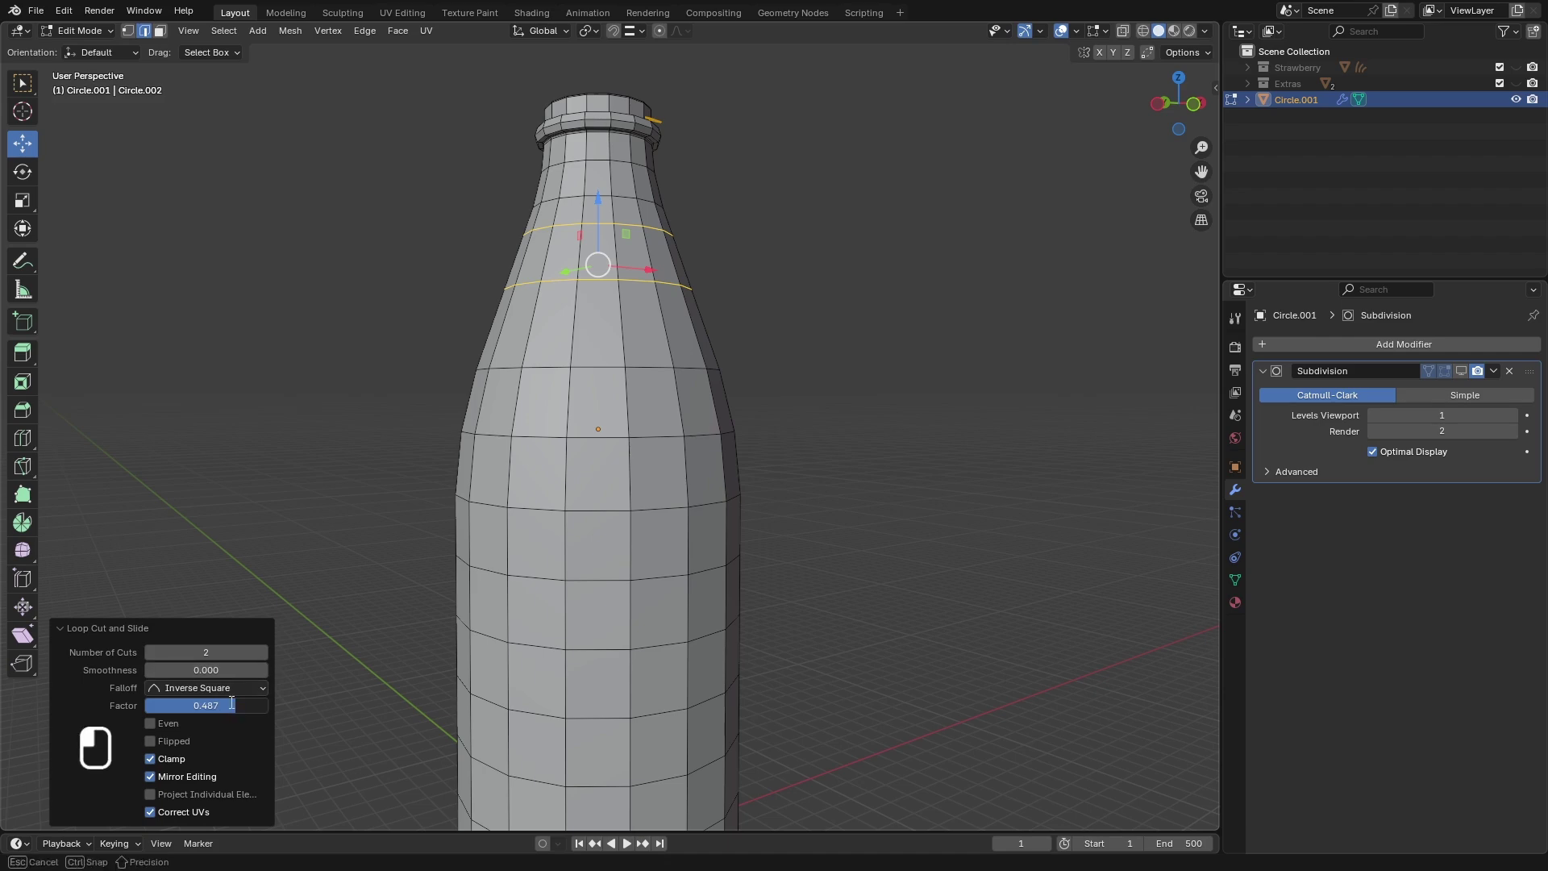
type("0")
key("Return")
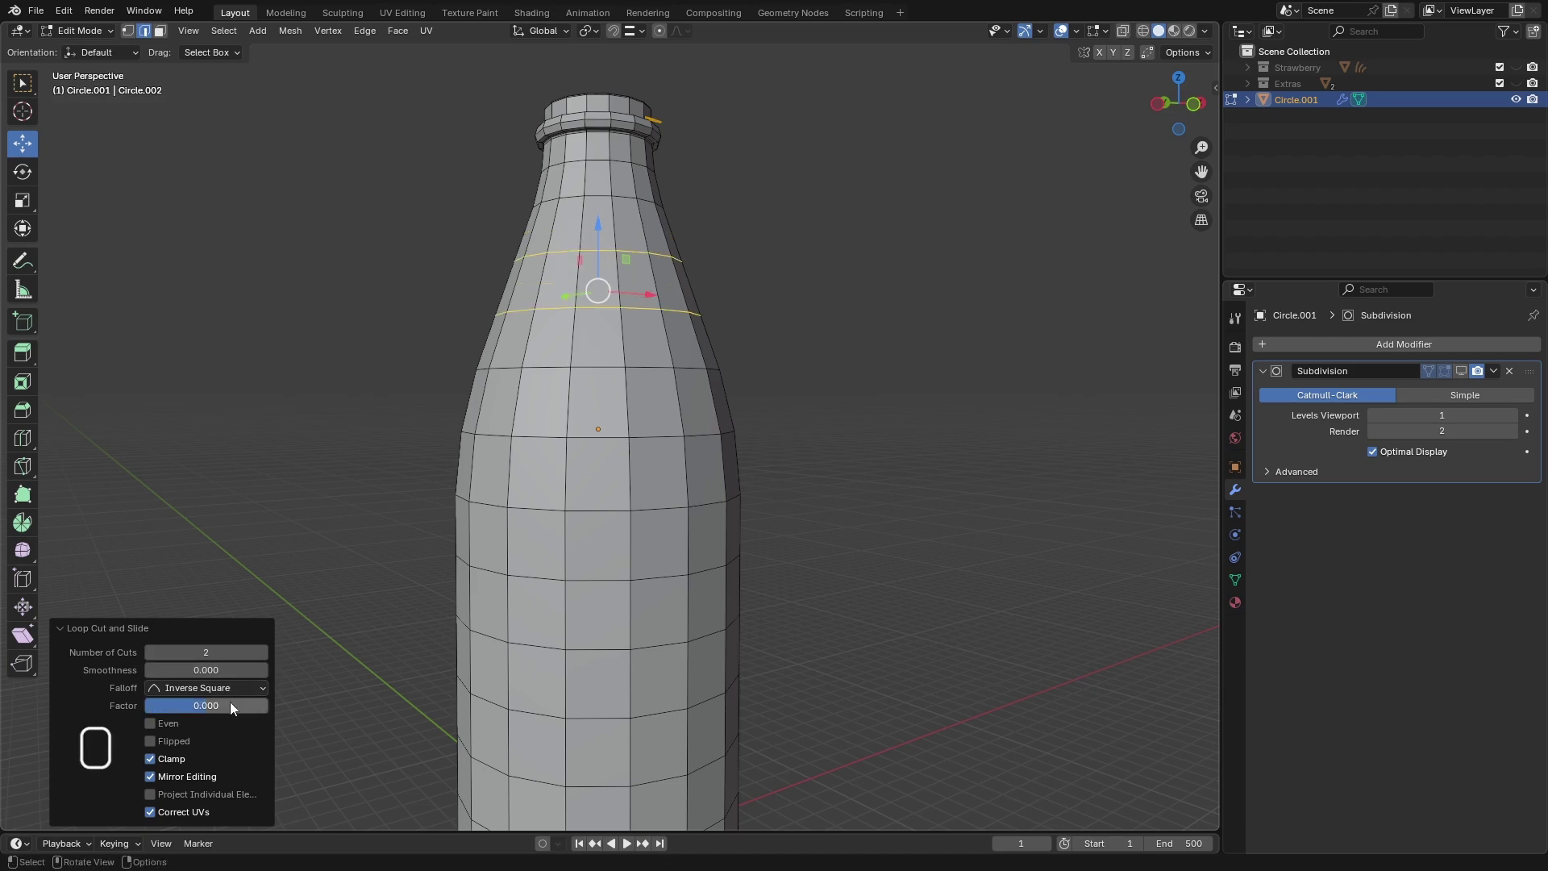
- Add two loop cuts without sliding around the inner wall of the bottle's tapering section
middle_click_drag(472, 681, 617, 359)
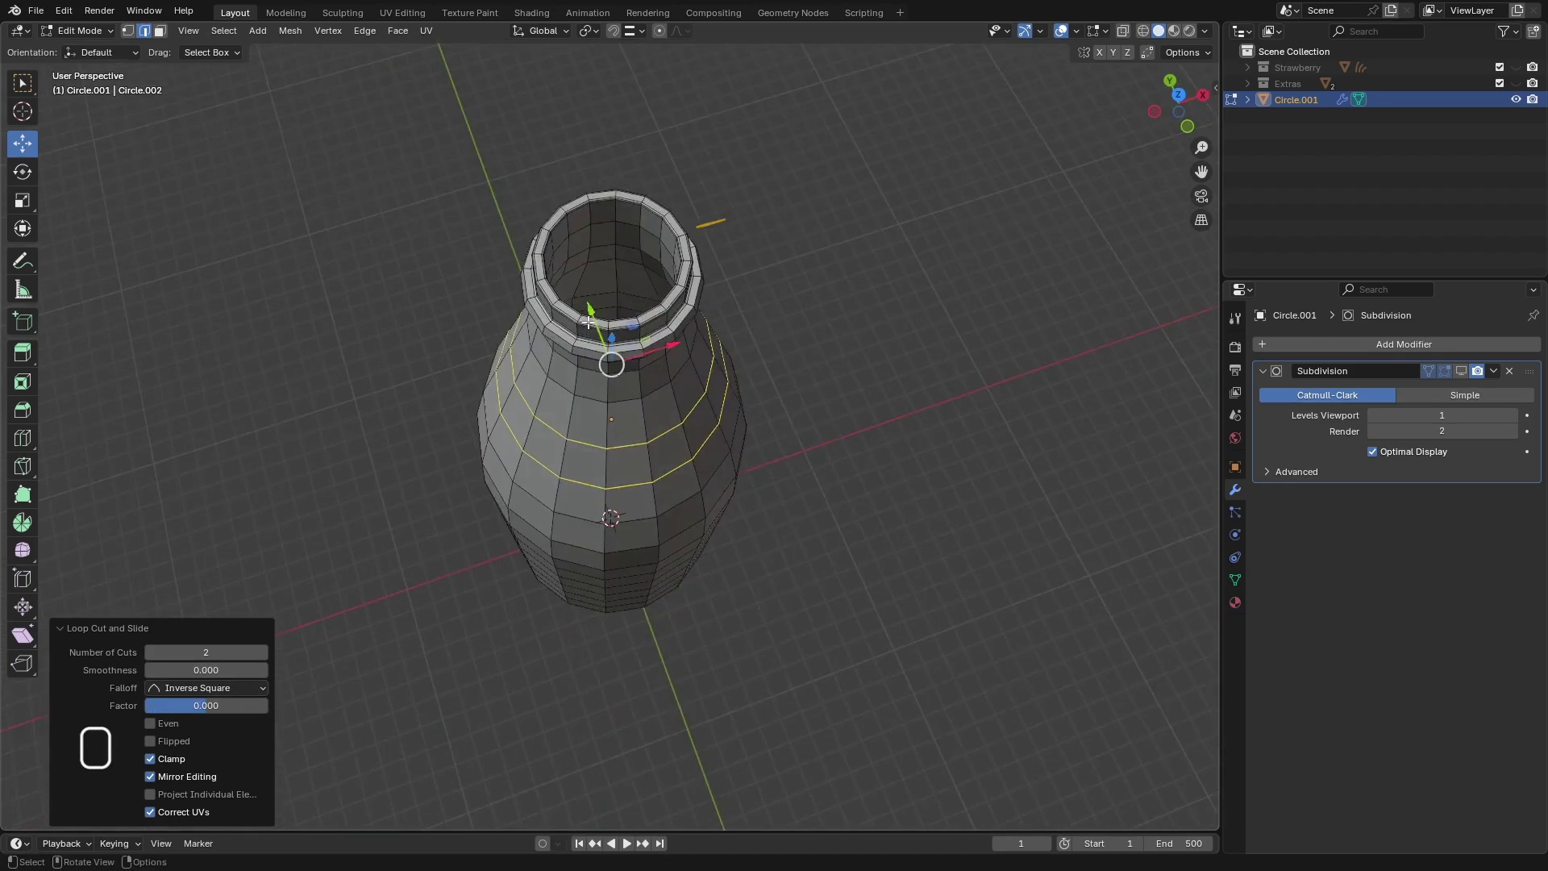
scroll(642, 249, "up", 6)
scroll(636, 259, "down", 2)
middle_click_drag(617, 302, 607, 314)
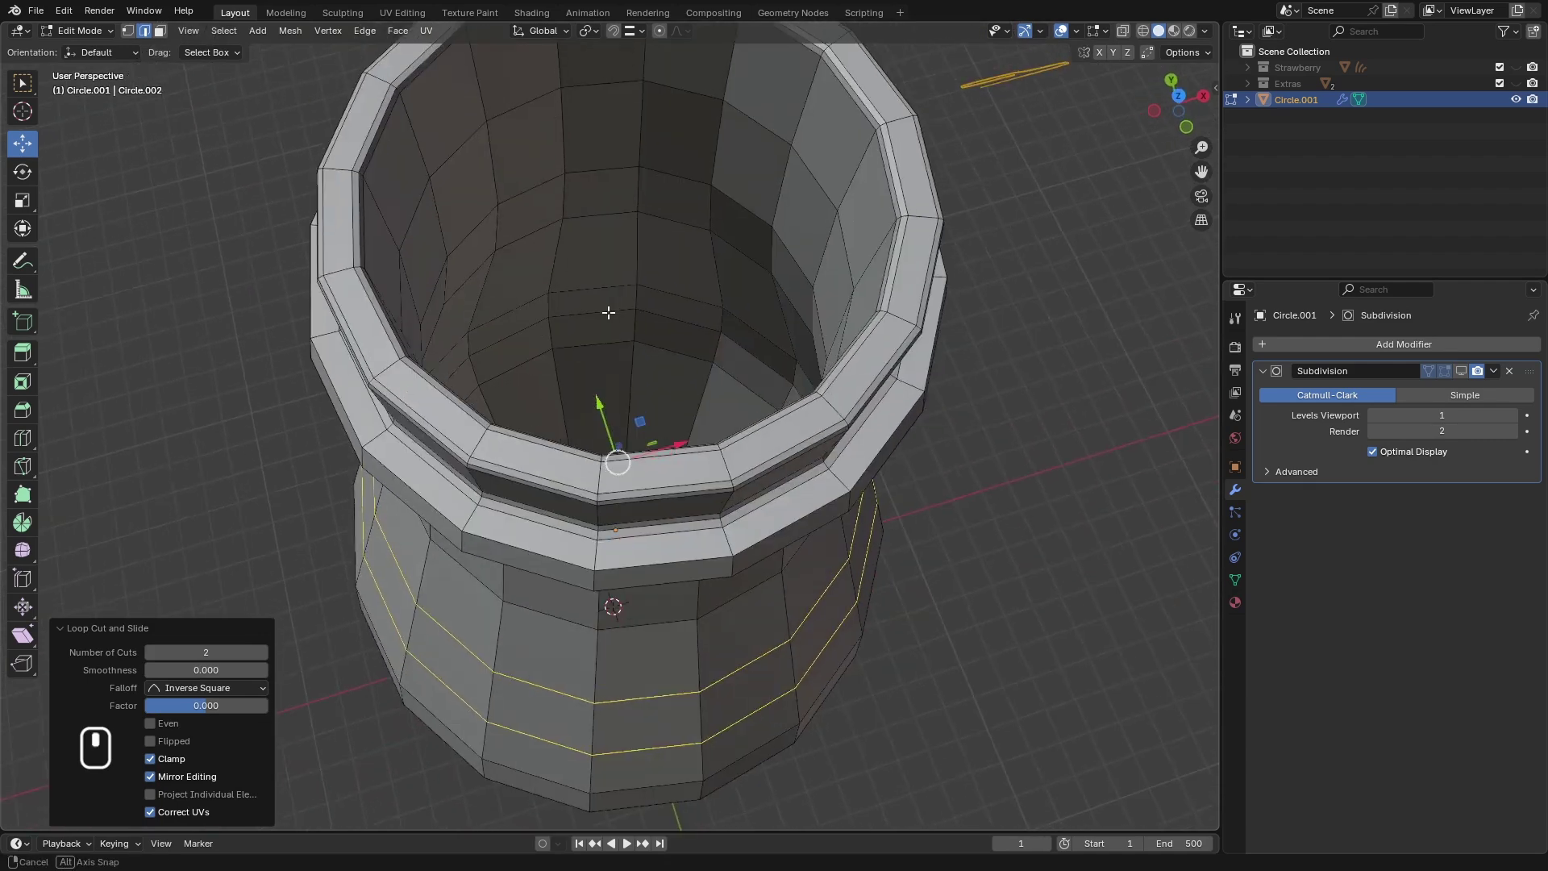
scroll(637, 263, "up", 3)
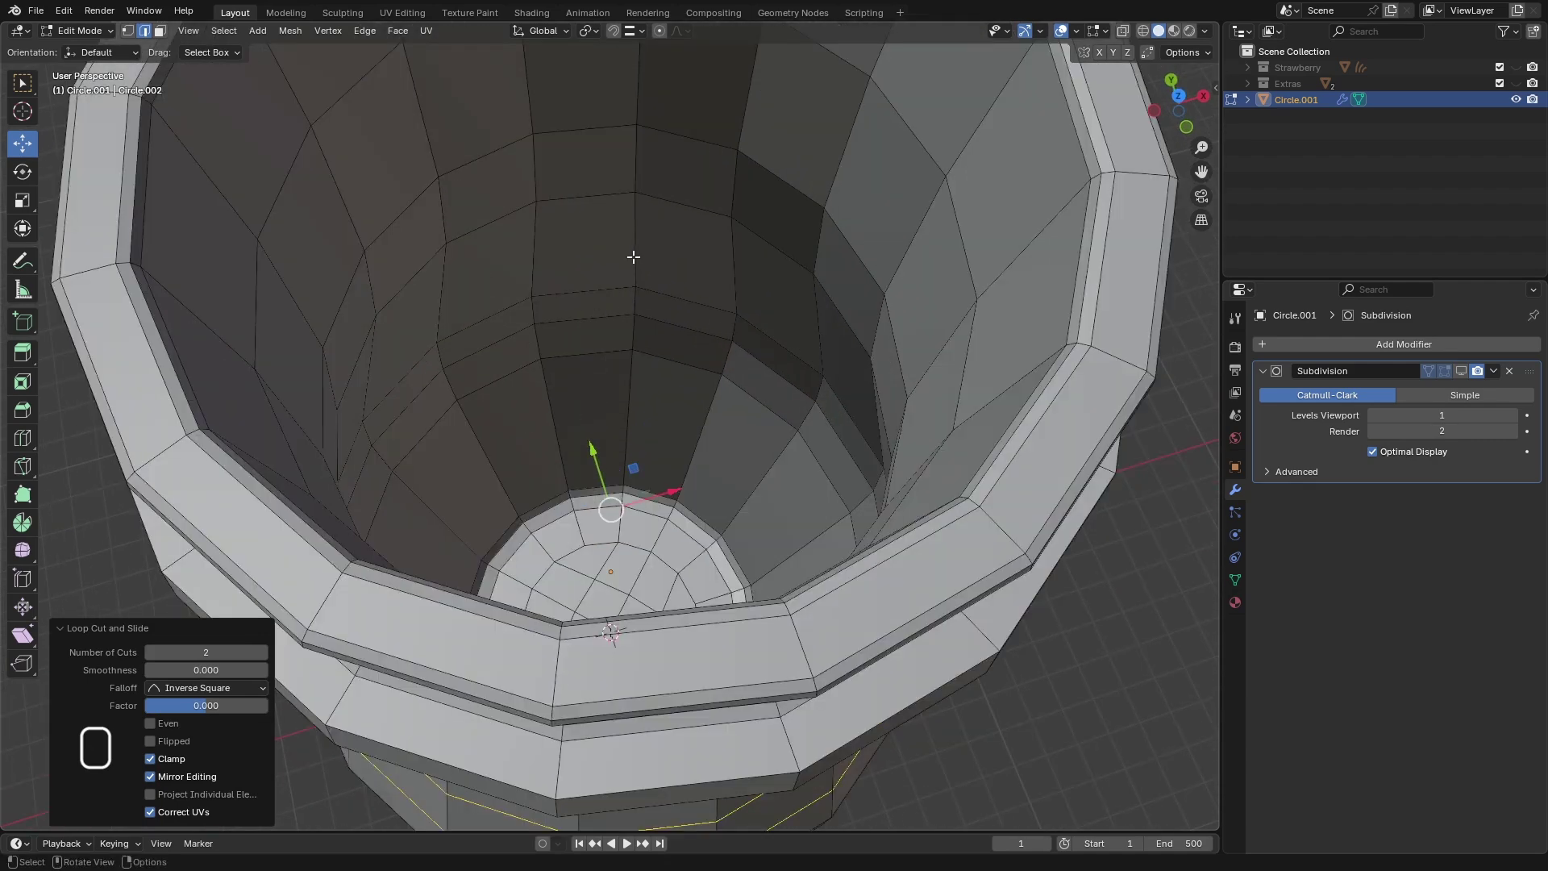
key("ctrl+r")
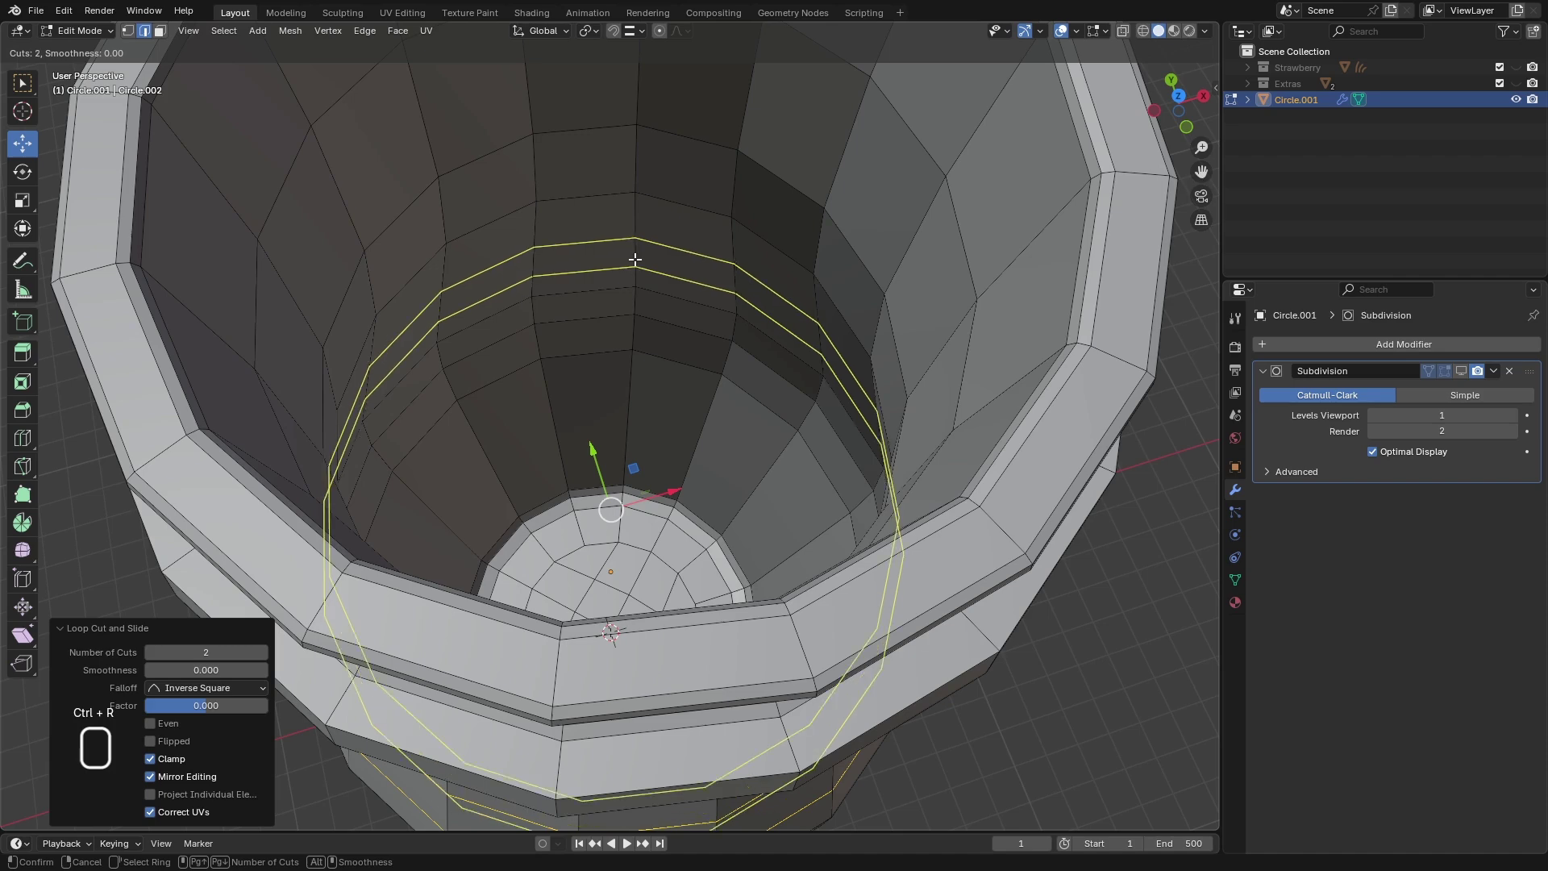
left_click(635, 259)
right_click(635, 259)
- Add four loop cuts without sliding around the inner wall of the lower body and clear the selection
middle_click_drag(624, 386, 534, 393)
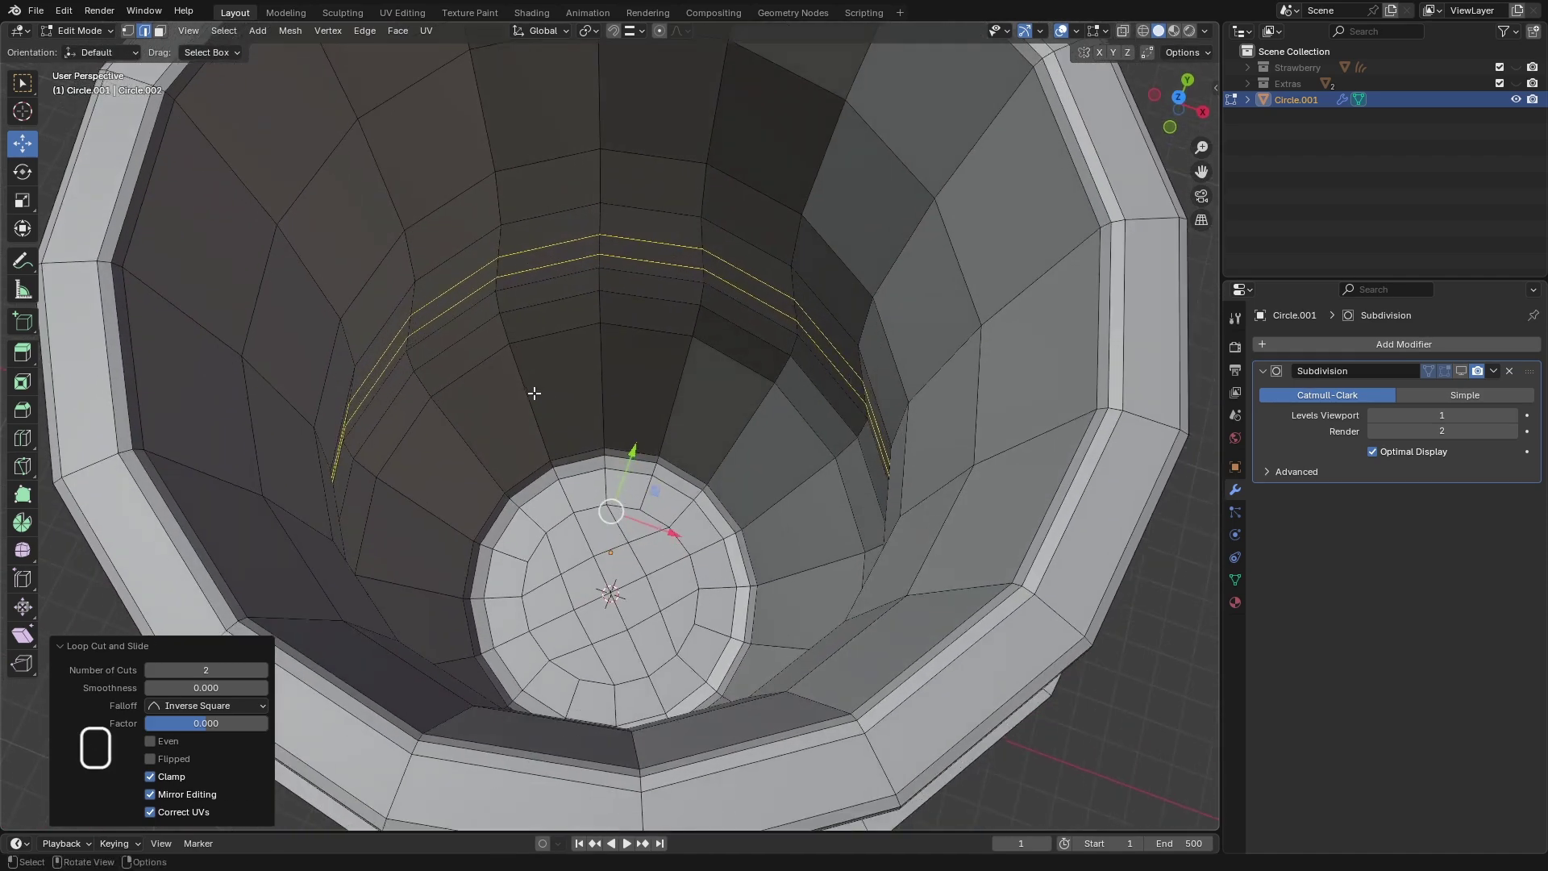
key("ctrl+r")
scroll(531, 393, "up", 3)
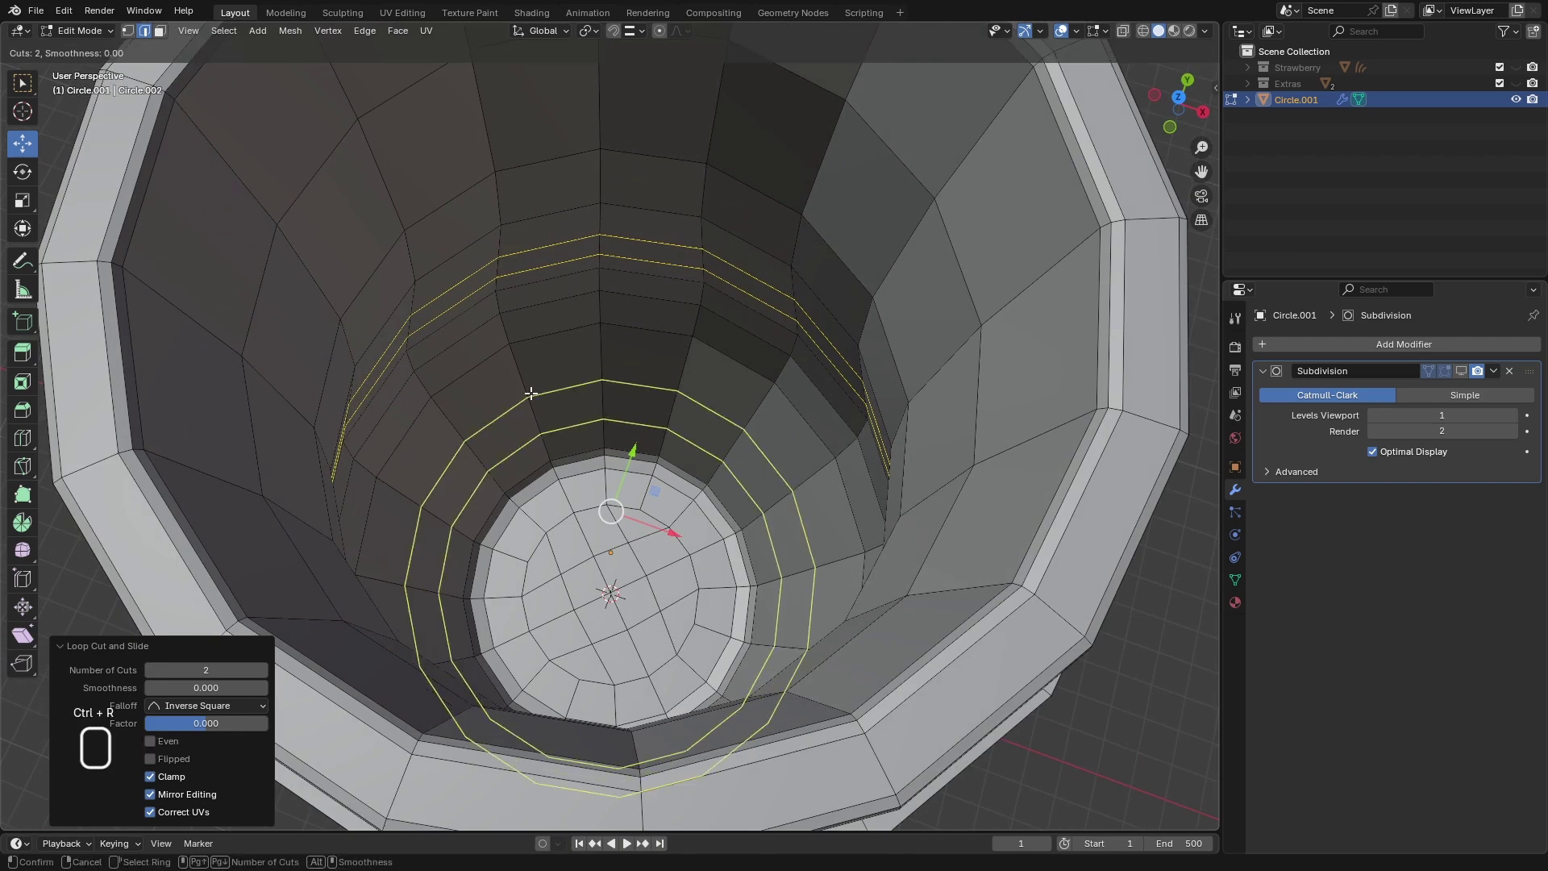
left_click(531, 393)
right_click(530, 393)
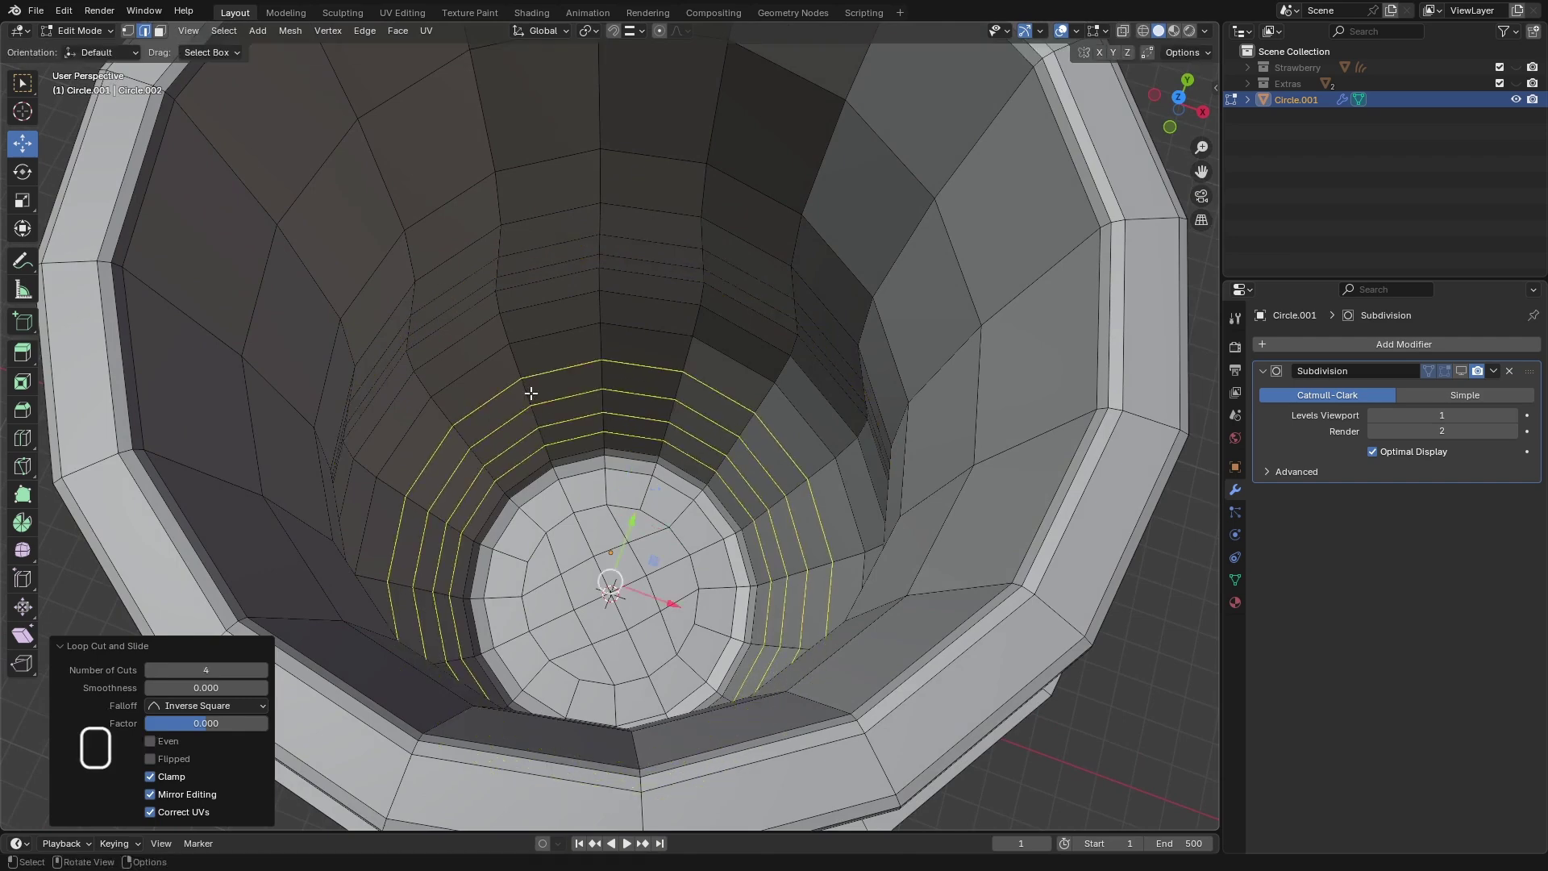
scroll(530, 392, "down", 5)
middle_click_drag(543, 404, 606, 393)
scroll(606, 392, "down", 3)
scroll(570, 307, "up", 11)
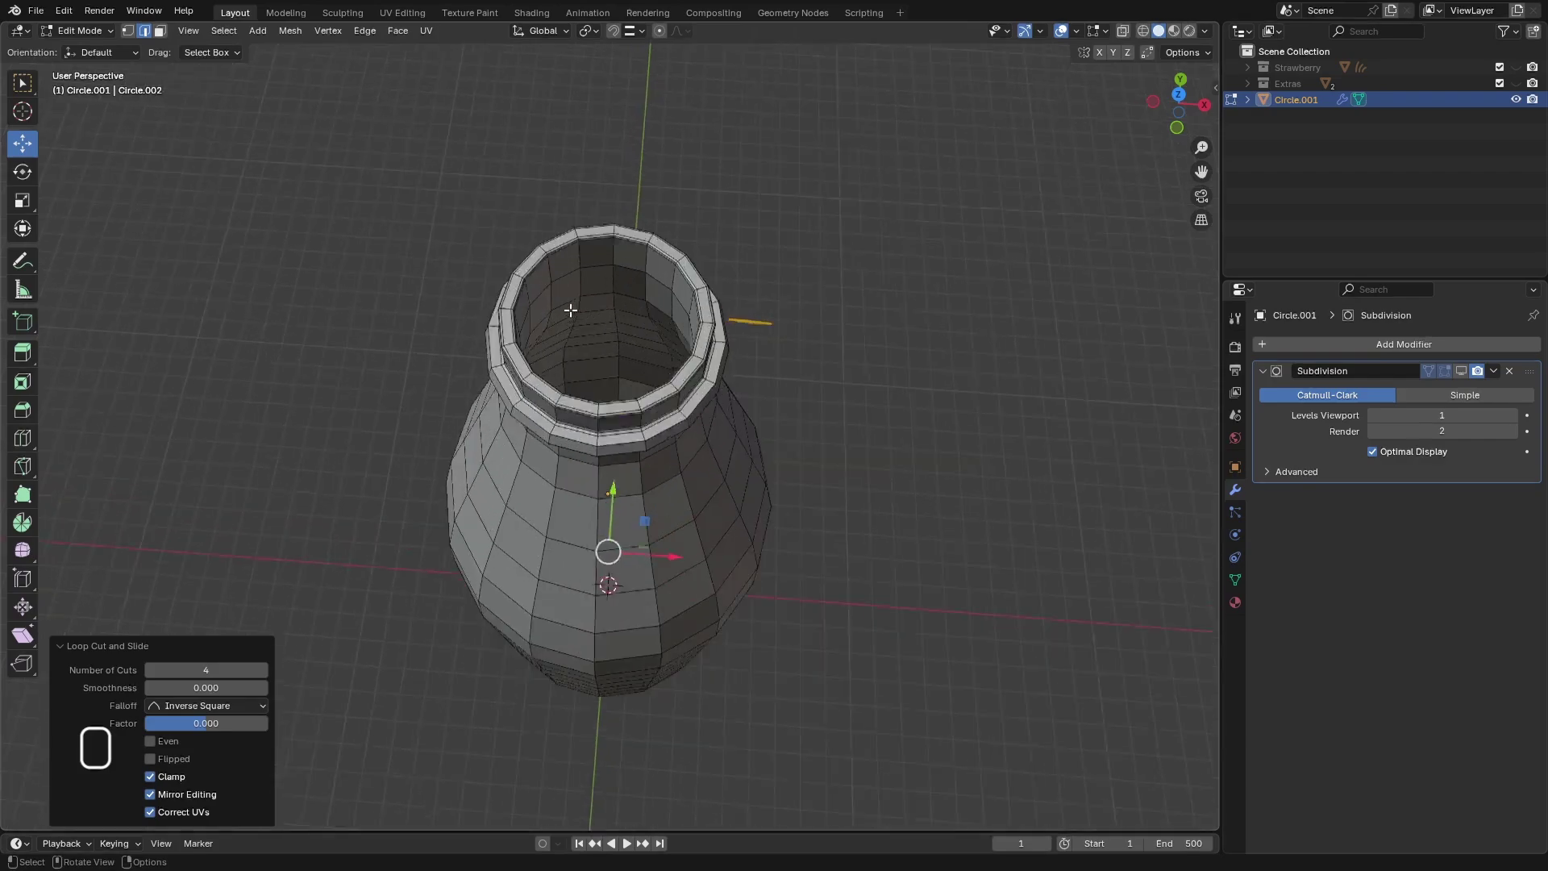
scroll(635, 392, "down", 4)
left_click(1085, 471)
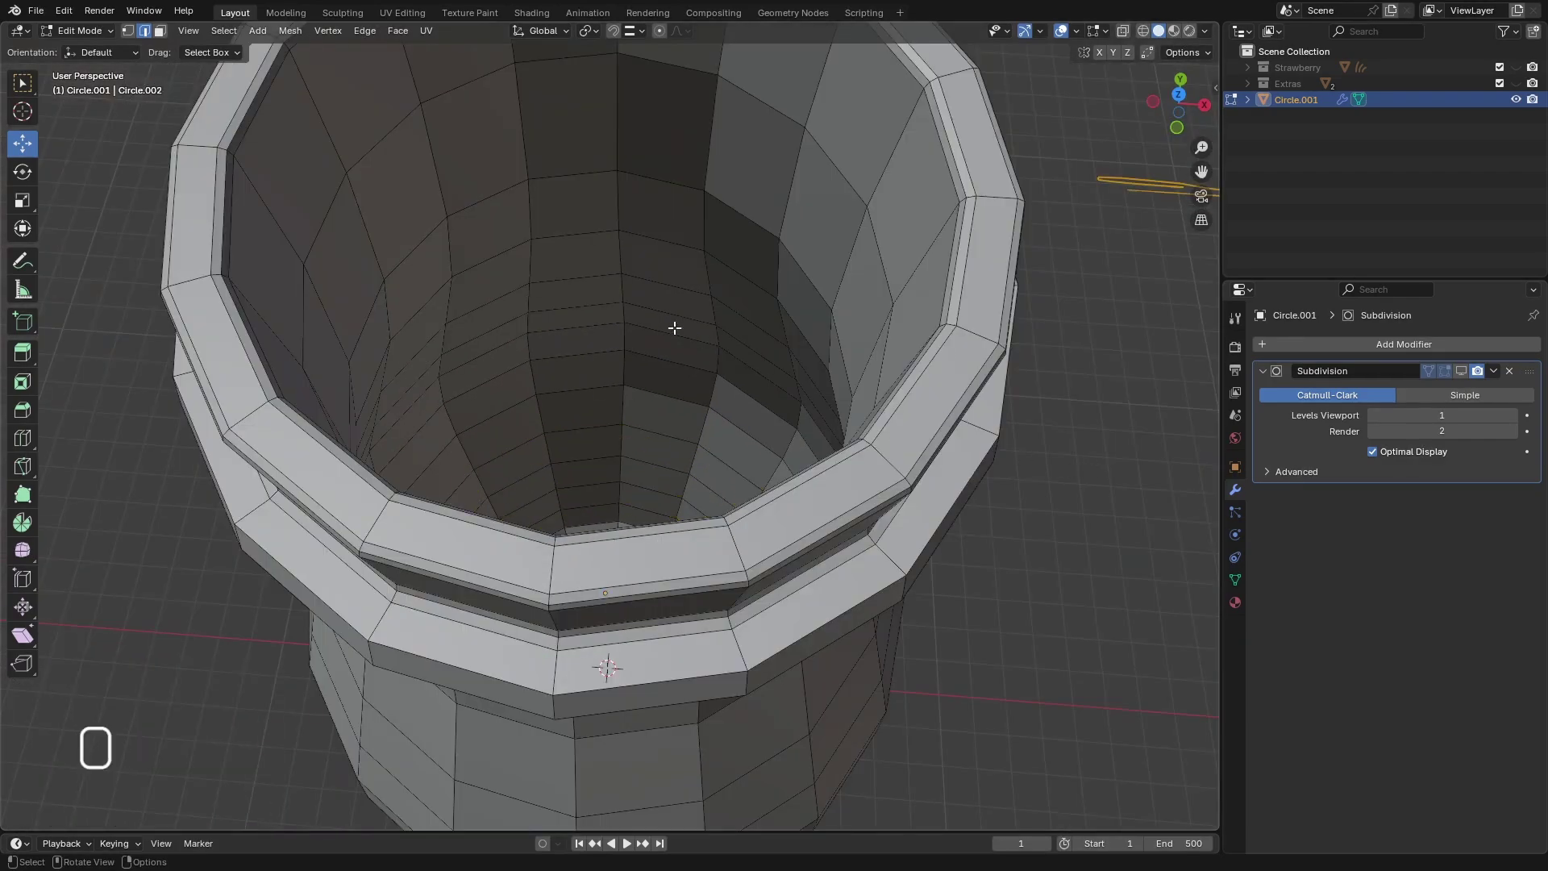
- Examine the loop cuts on the bottle's outer and inner walls, through the mouth and in front view
scroll(654, 328, "down", 4)
middle_click_drag(650, 328, 655, 271)
scroll(695, 290, "down", 2)
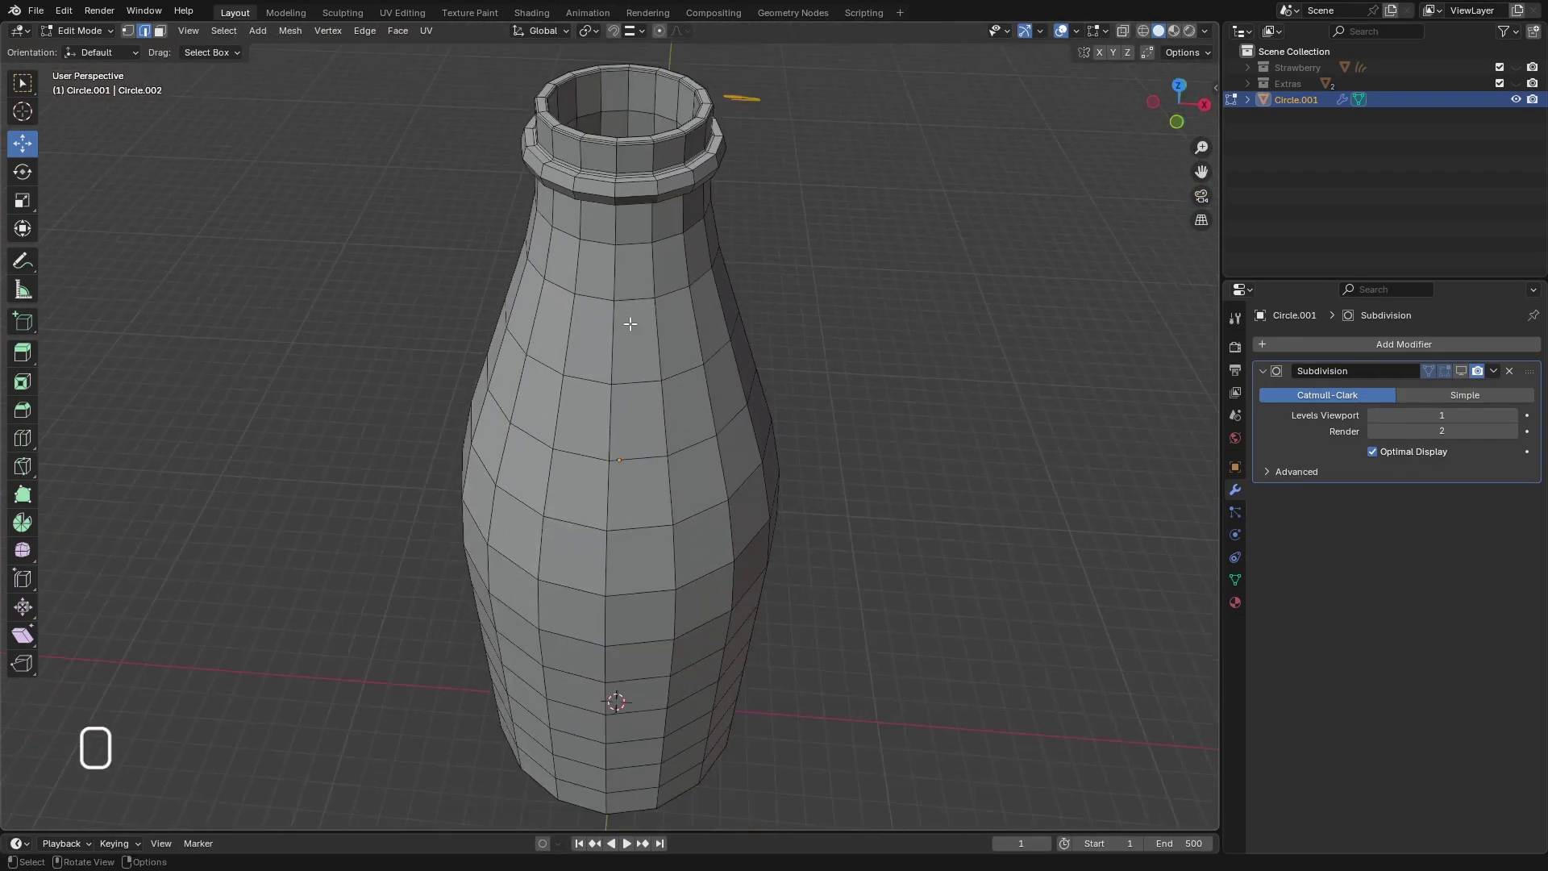
mouse_move(630, 324)
middle_mouse_down()
mouse_move(606, 269)
mouse_move(611, 317)
middle_mouse_up()
scroll(611, 317, "down", 5)
middle_click_drag(619, 435, 615, 484)
scroll(632, 432, "up", 8)
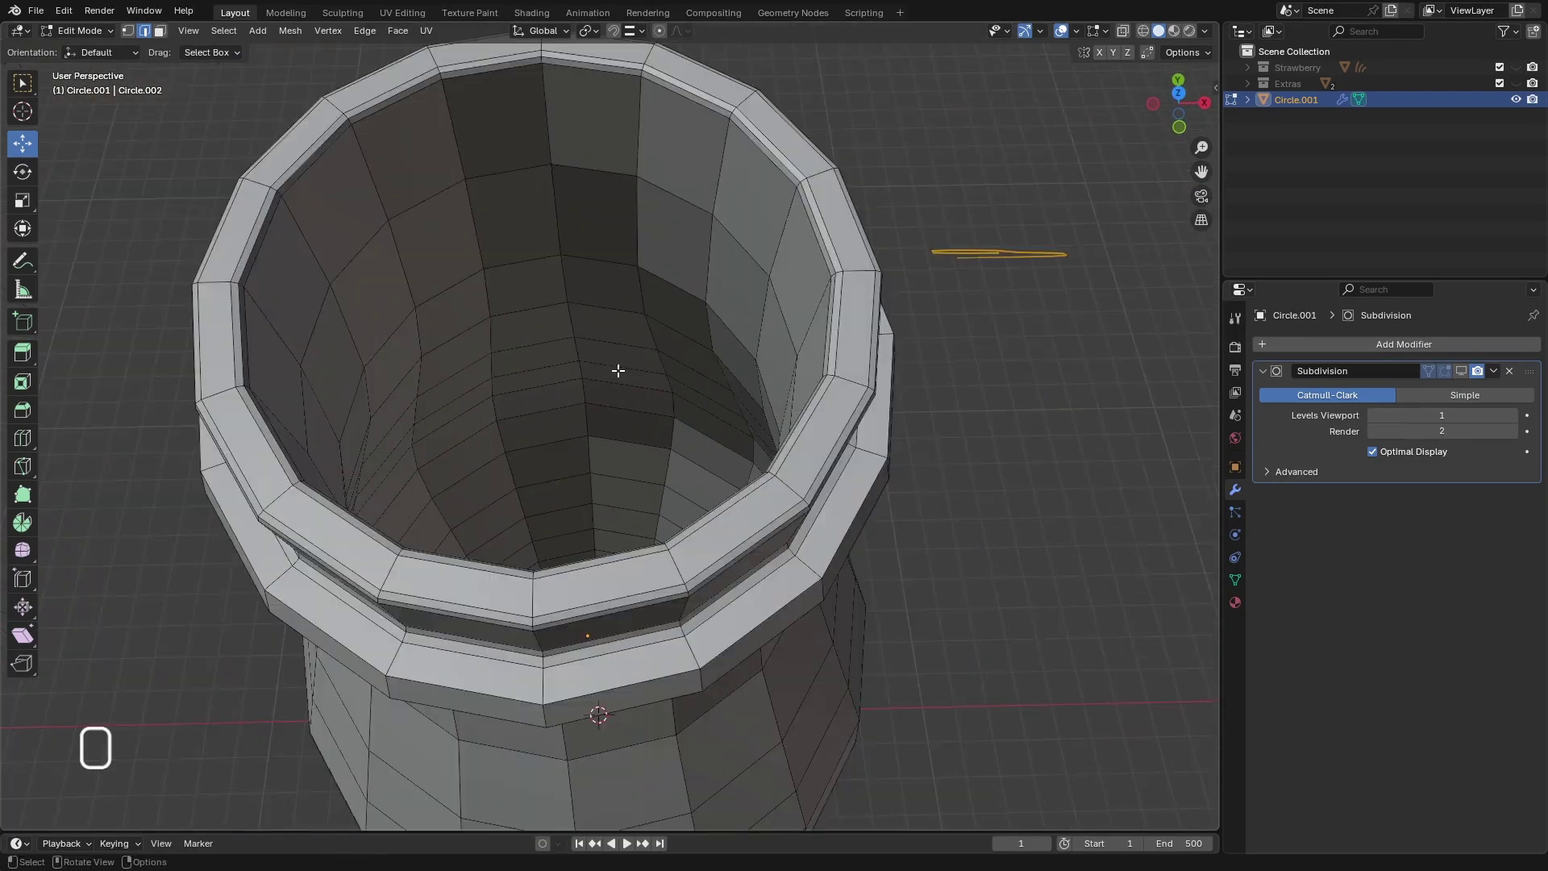
mouse_move(615, 370)
middle_mouse_down()
mouse_move(615, 317)
mouse_move(615, 366)
middle_mouse_up()
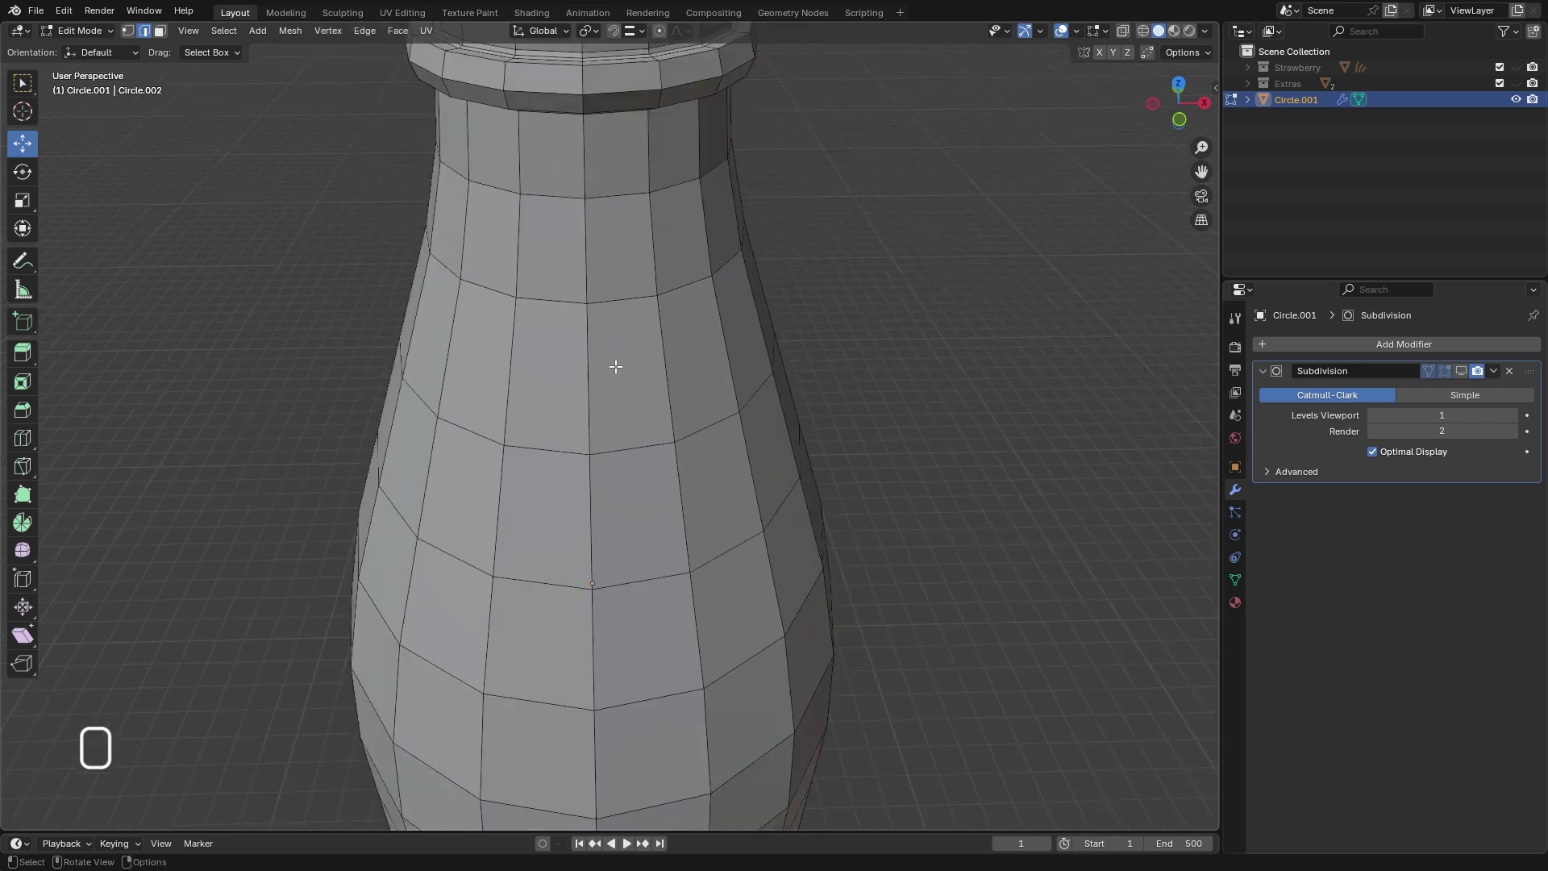
scroll(617, 369, "down", 8)
key("KP_1")
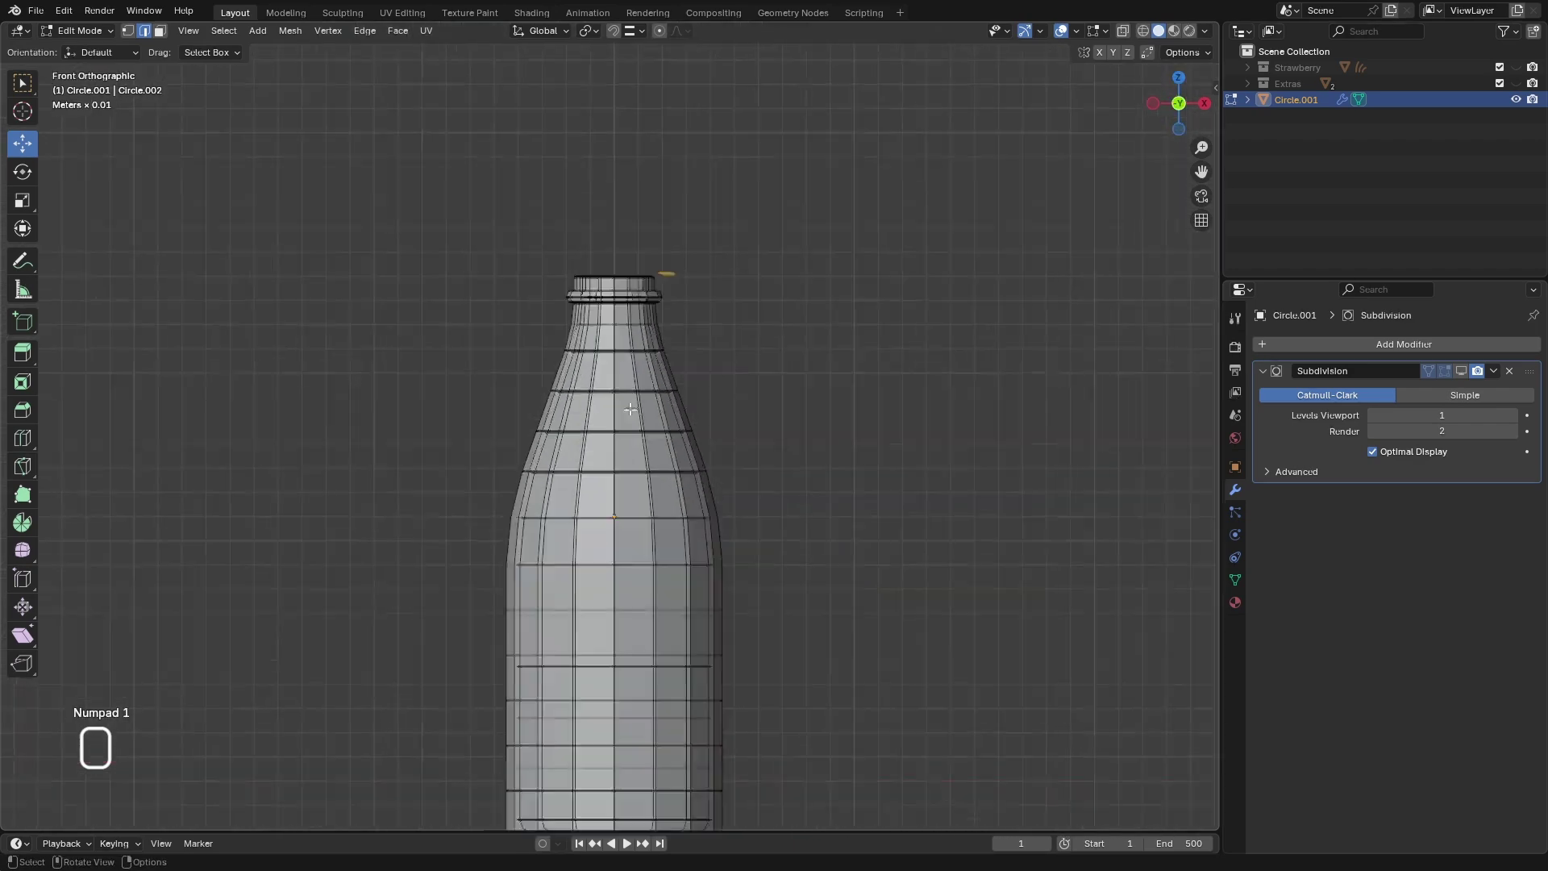
scroll(632, 419, "up", 3)
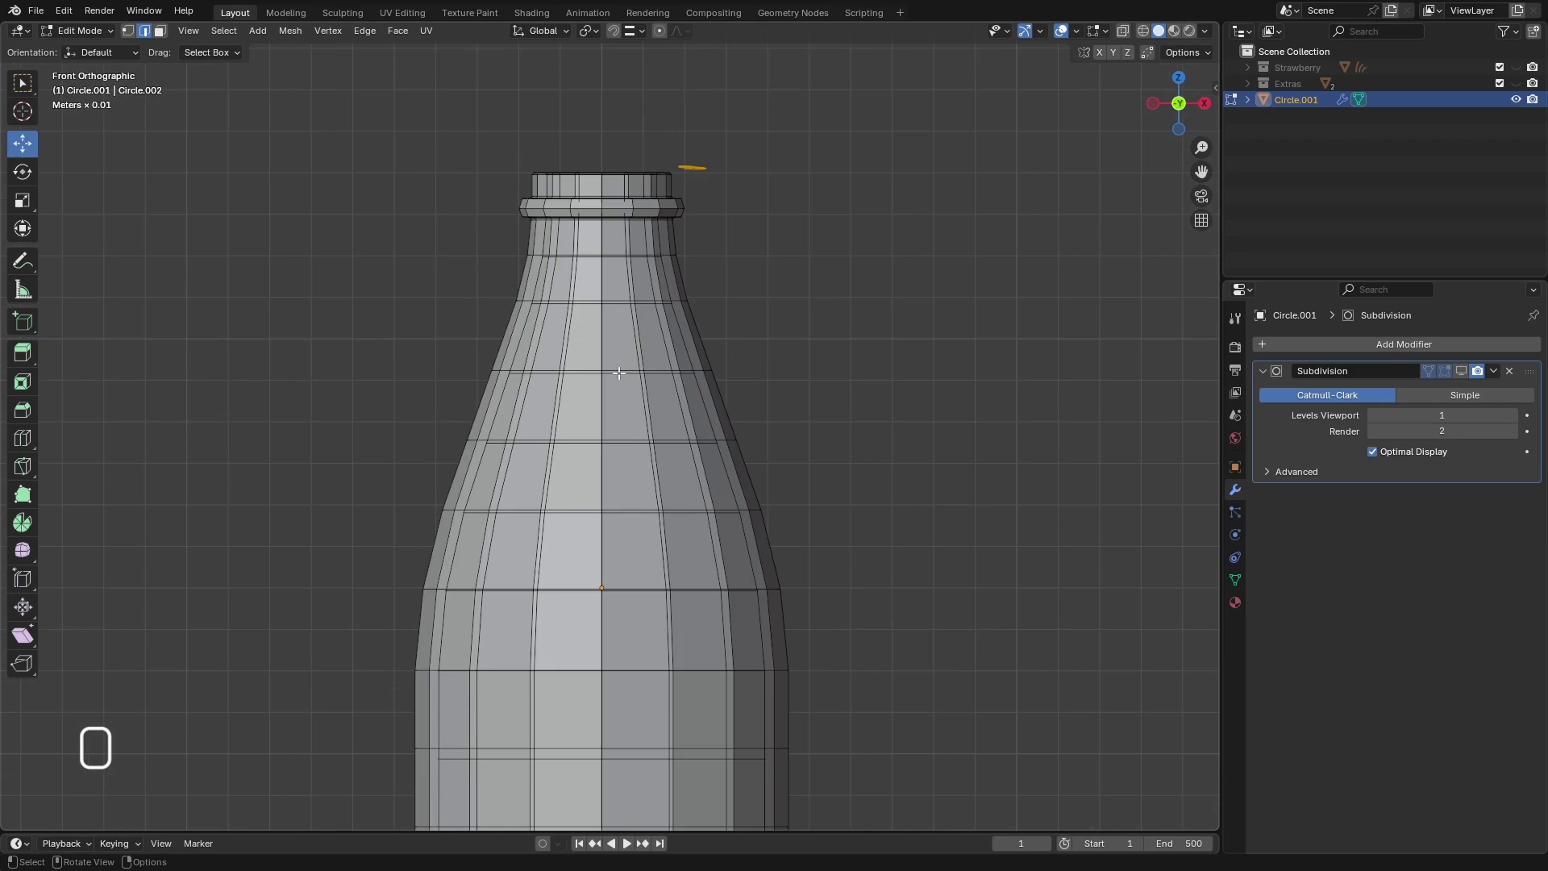
- Select the inner wall's edge loop in the tapering section and check its position through the mouth with X-ray temporarily on
left_click(628, 440, "alt")
scroll(612, 427, "down", 4)
middle_click_drag(613, 428, 594, 357)
left_click(1123, 30)
scroll(607, 370, "up", 5)
scroll(572, 388, "up", 5)
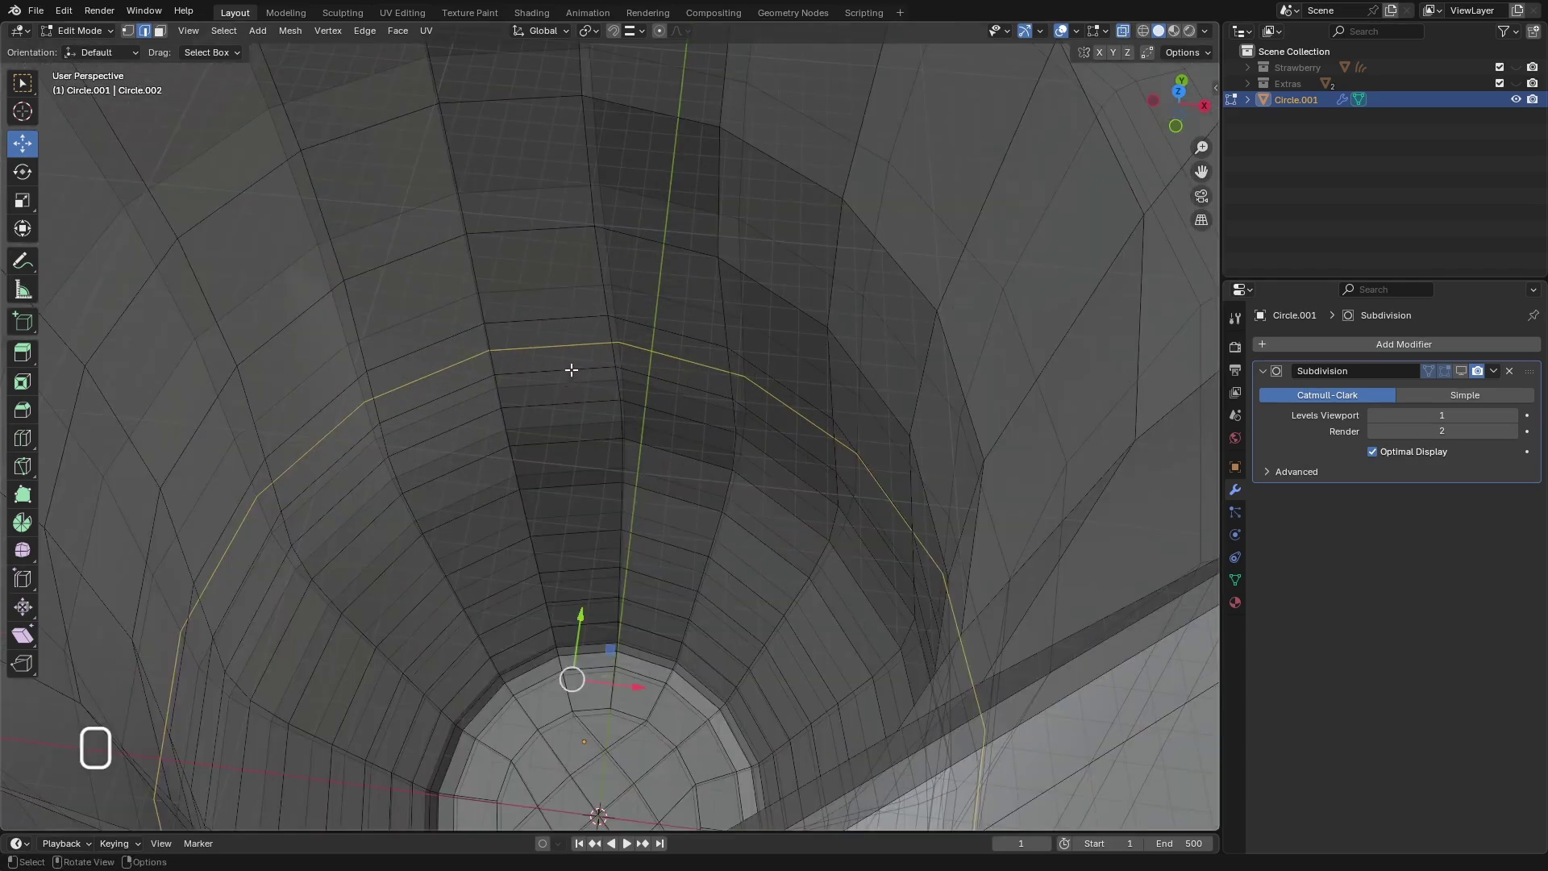
left_click(1121, 30)
- Select the bottle's inner region bounded by the chosen inner-wall edge loop with Select Loop Inner-Region
scroll(691, 322, "down", 5)
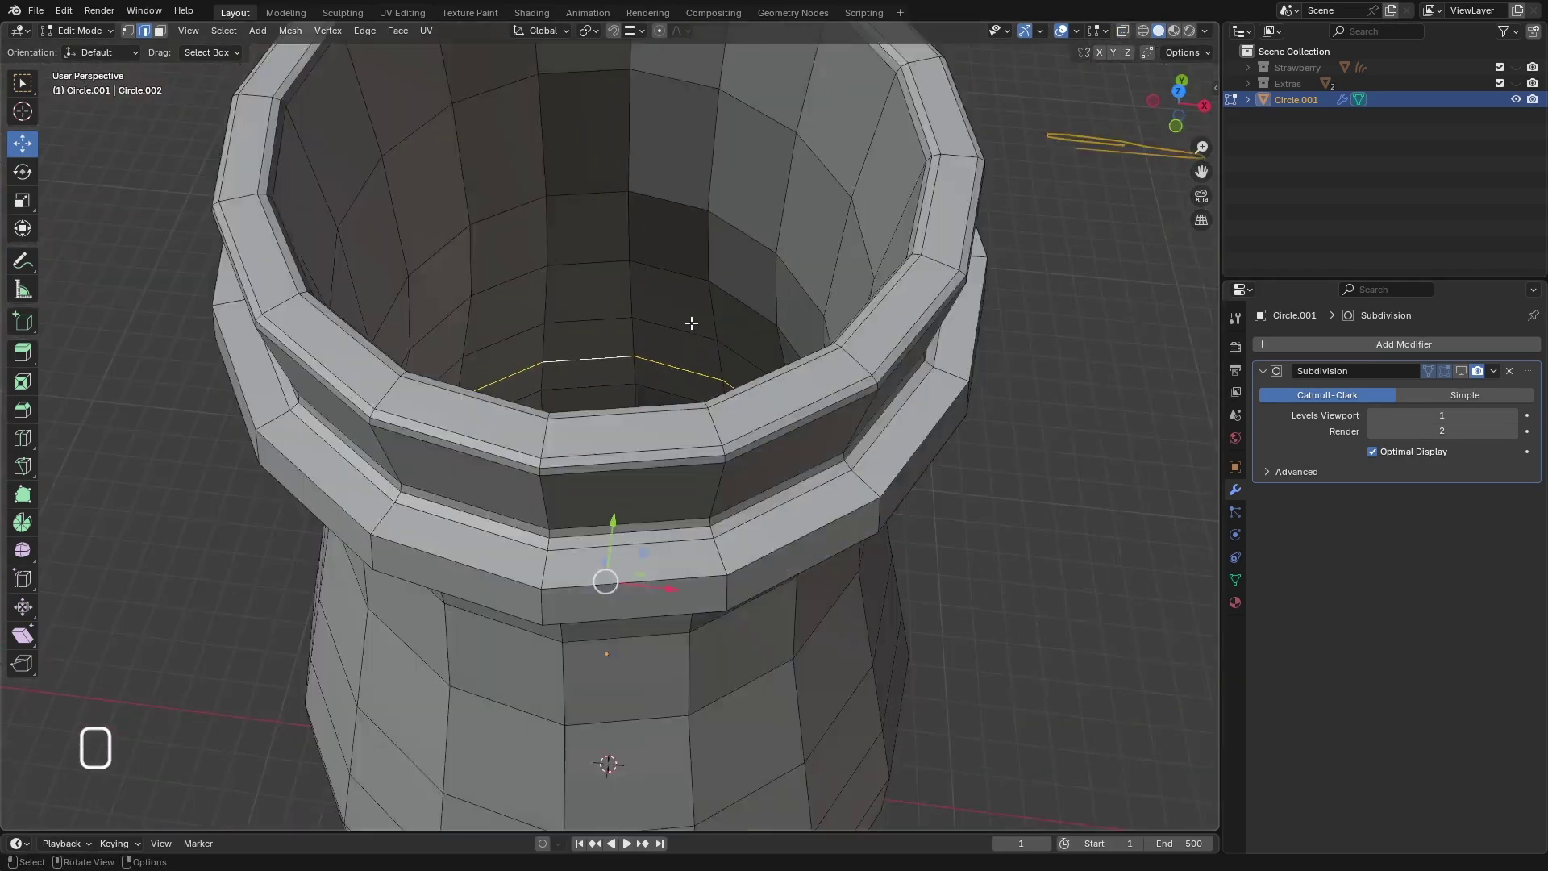
scroll(691, 322, "down", 3)
middle_click_drag(682, 367, 664, 377)
scroll(681, 353, "up", 5)
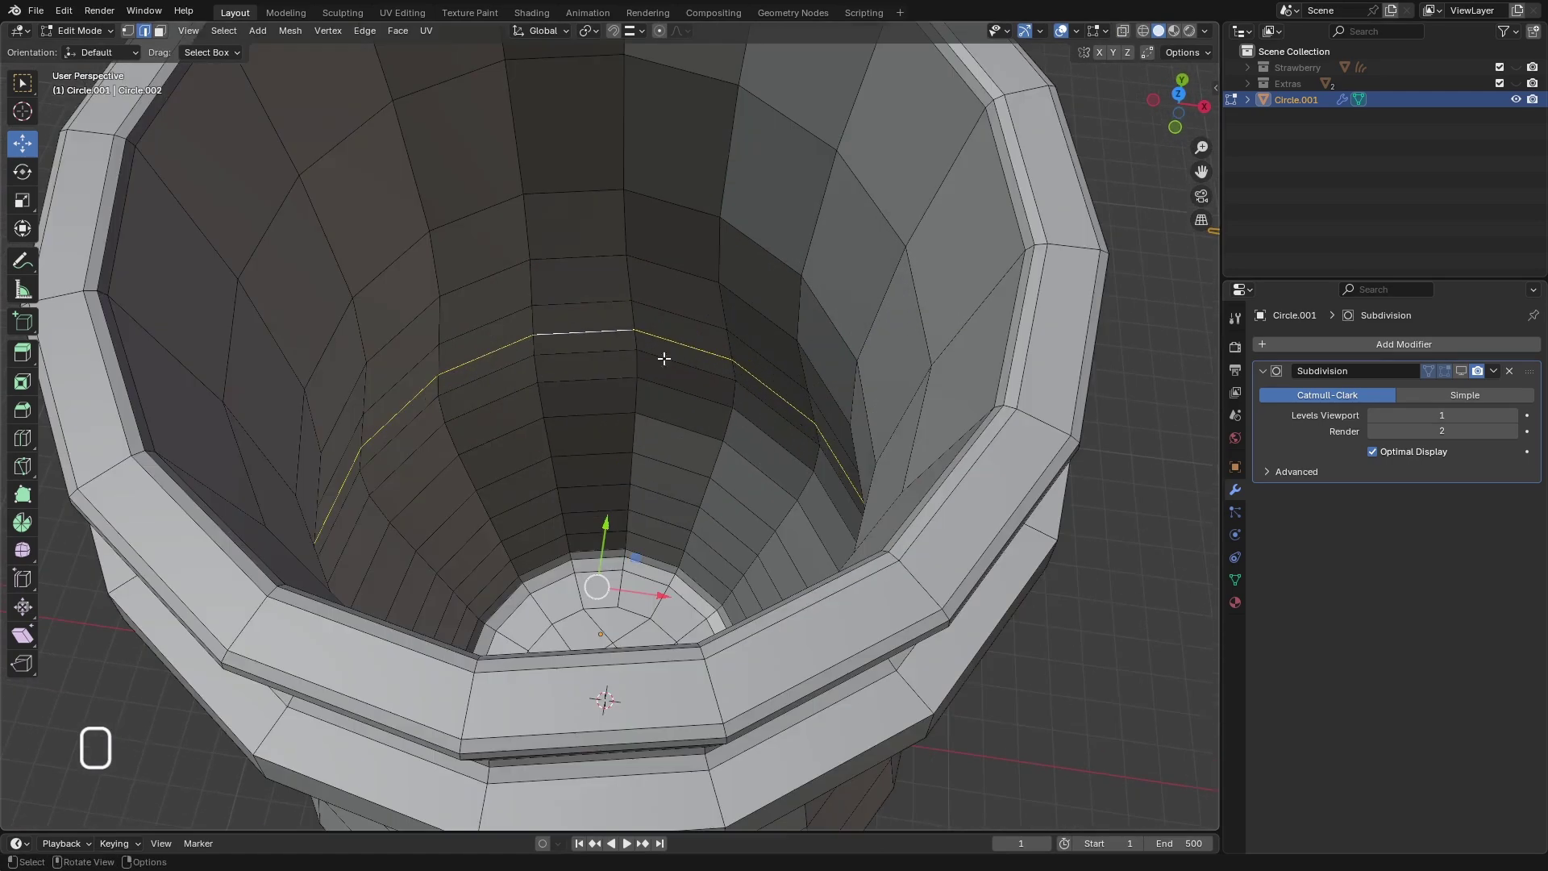
left_click(220, 32)
mouse_move(304, 283)
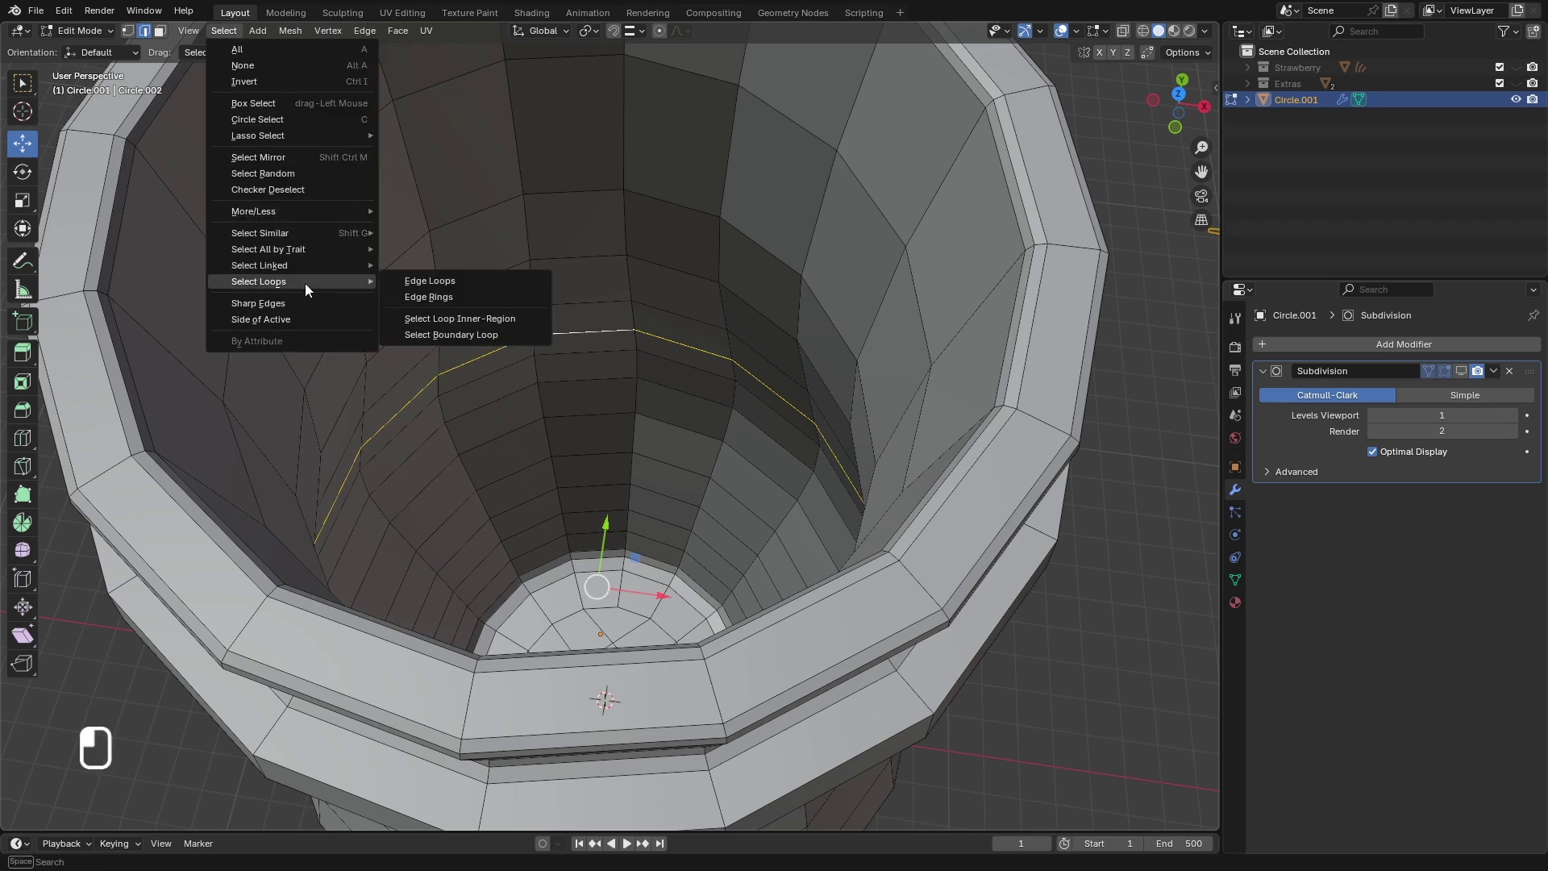
left_click(478, 316)
- Grow the inner-region selection by one ring of faces up the inner wall, with X-ray temporarily on to check it
scroll(686, 409, "down", 5)
middle_click_drag(686, 409, 685, 311)
scroll(676, 325, "up", 5)
scroll(672, 330, "down", 5)
left_click(1127, 33)
middle_click_drag(827, 201, 835, 250)
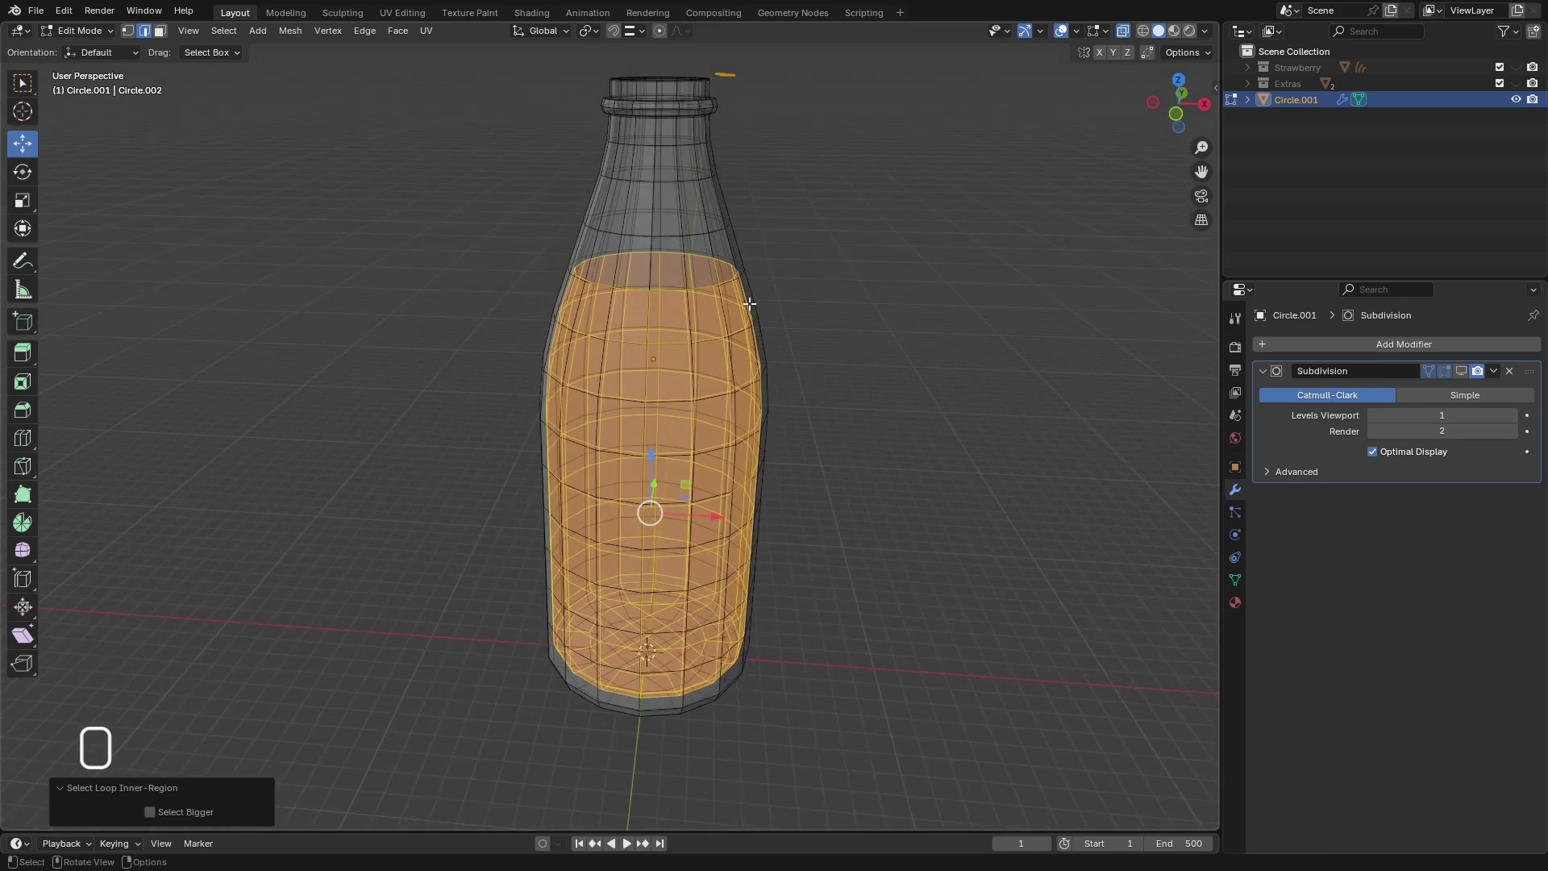
key("ctrl")
key("ctrl+KP_Add")
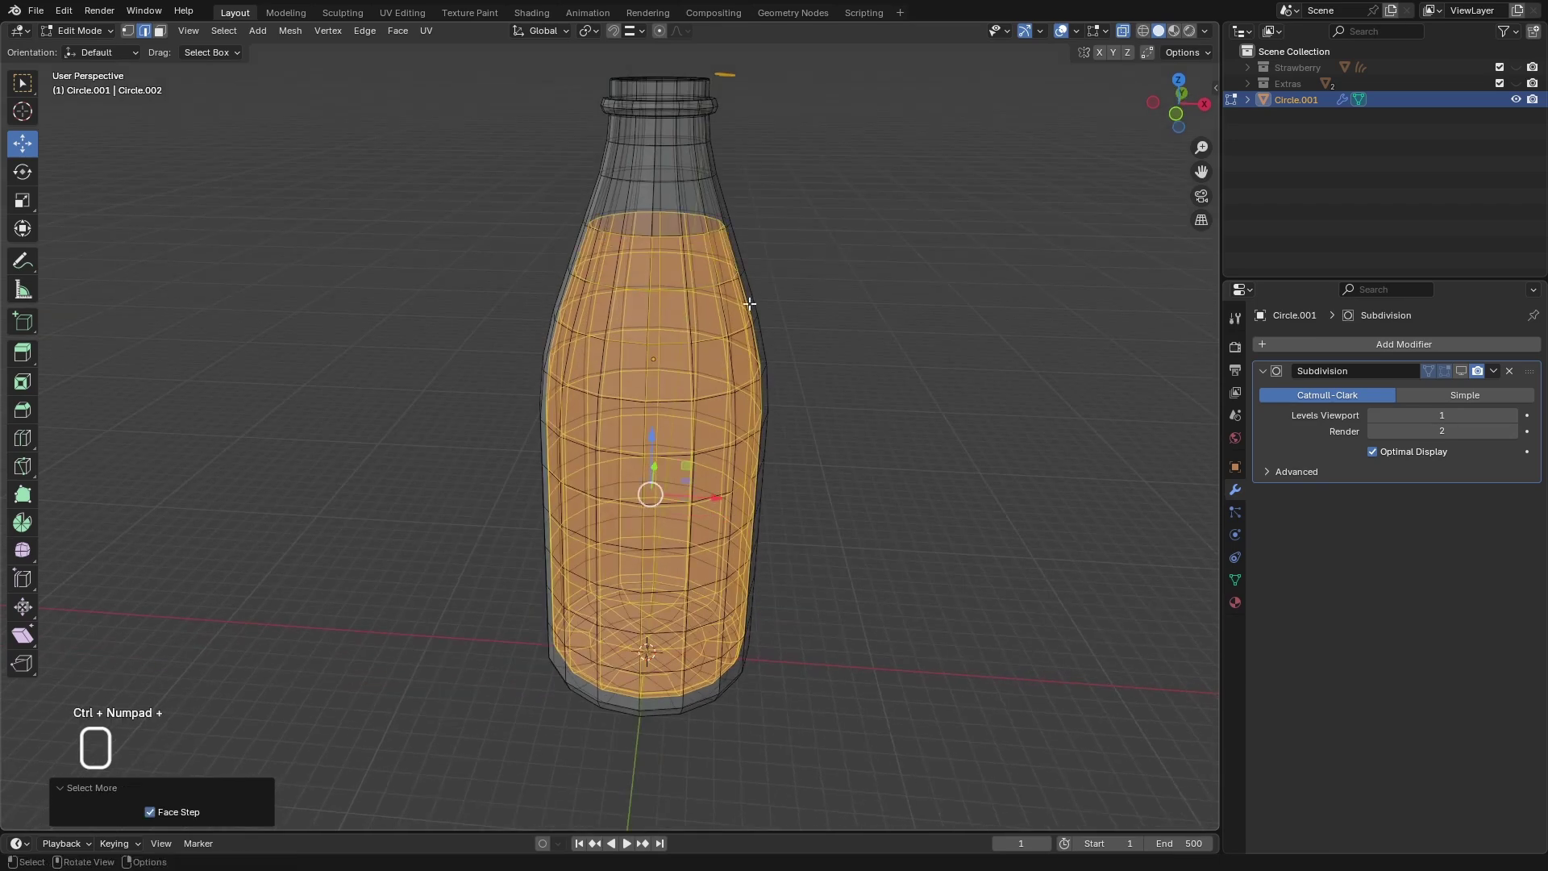
left_click(1123, 31)
- Duplicate the selected inner faces in place and separate the copy into its own object
middle_click_drag(912, 149, 874, 322)
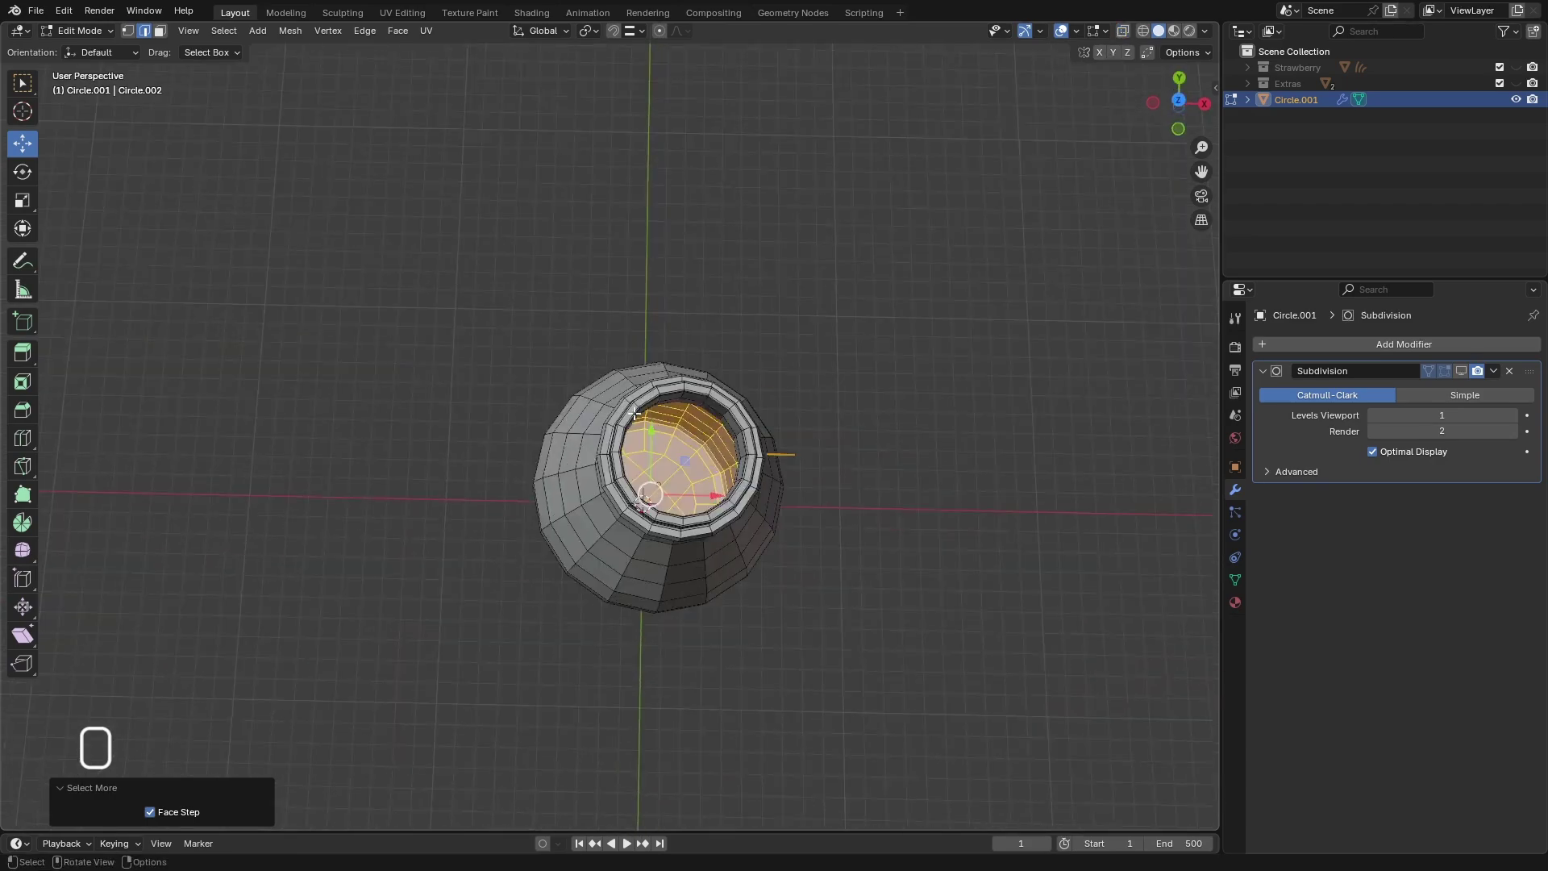
scroll(754, 549, "up", 3)
middle_click_drag(754, 557, 749, 448)
scroll(749, 442, "up", 2)
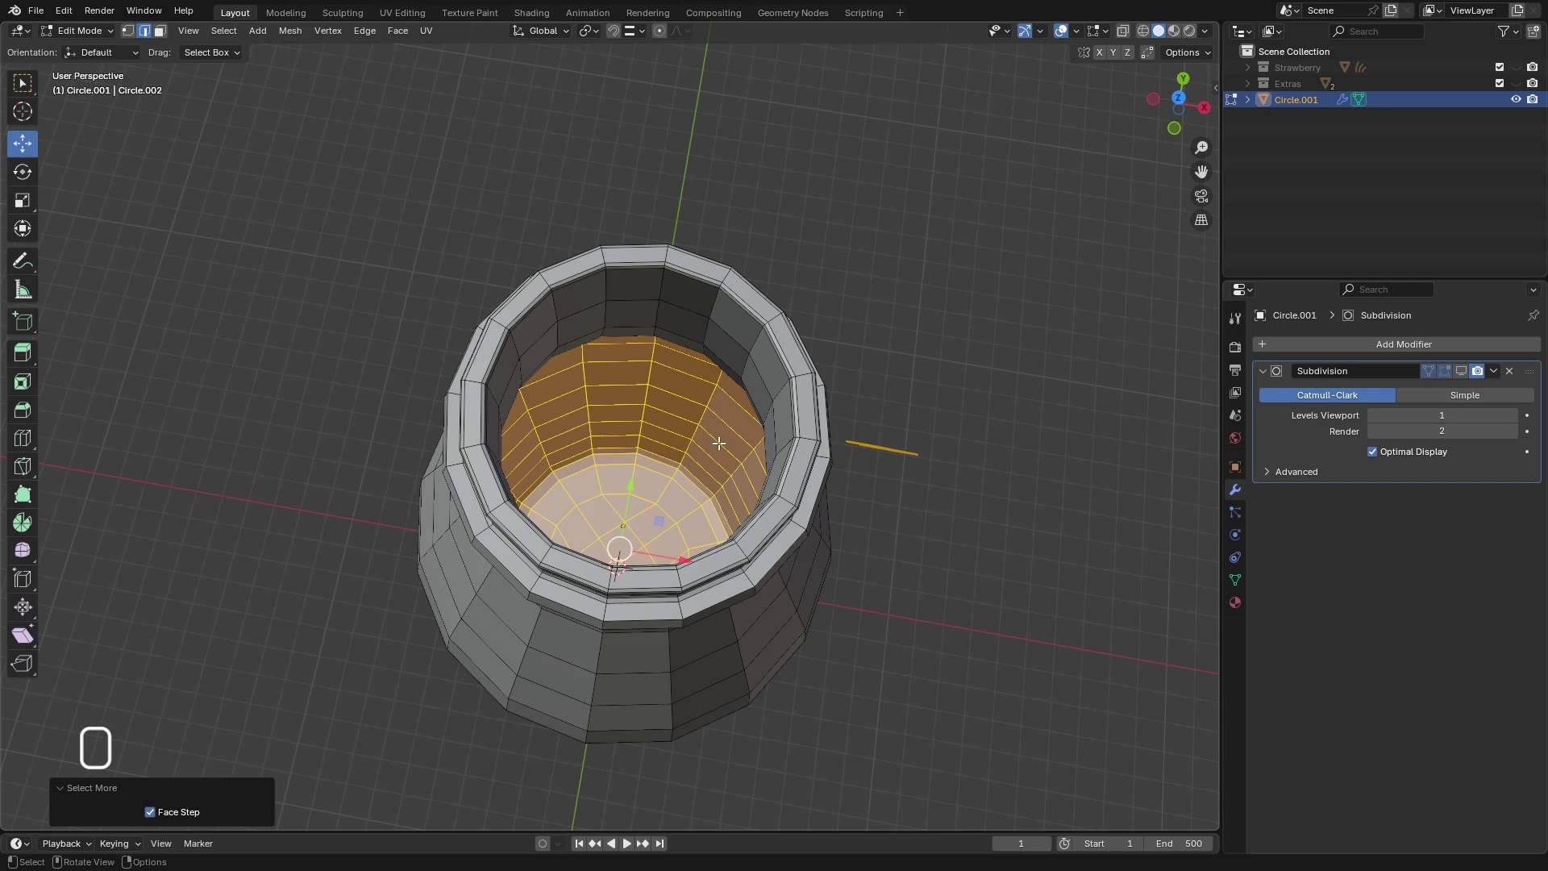
key("shift+d")
key("Return")
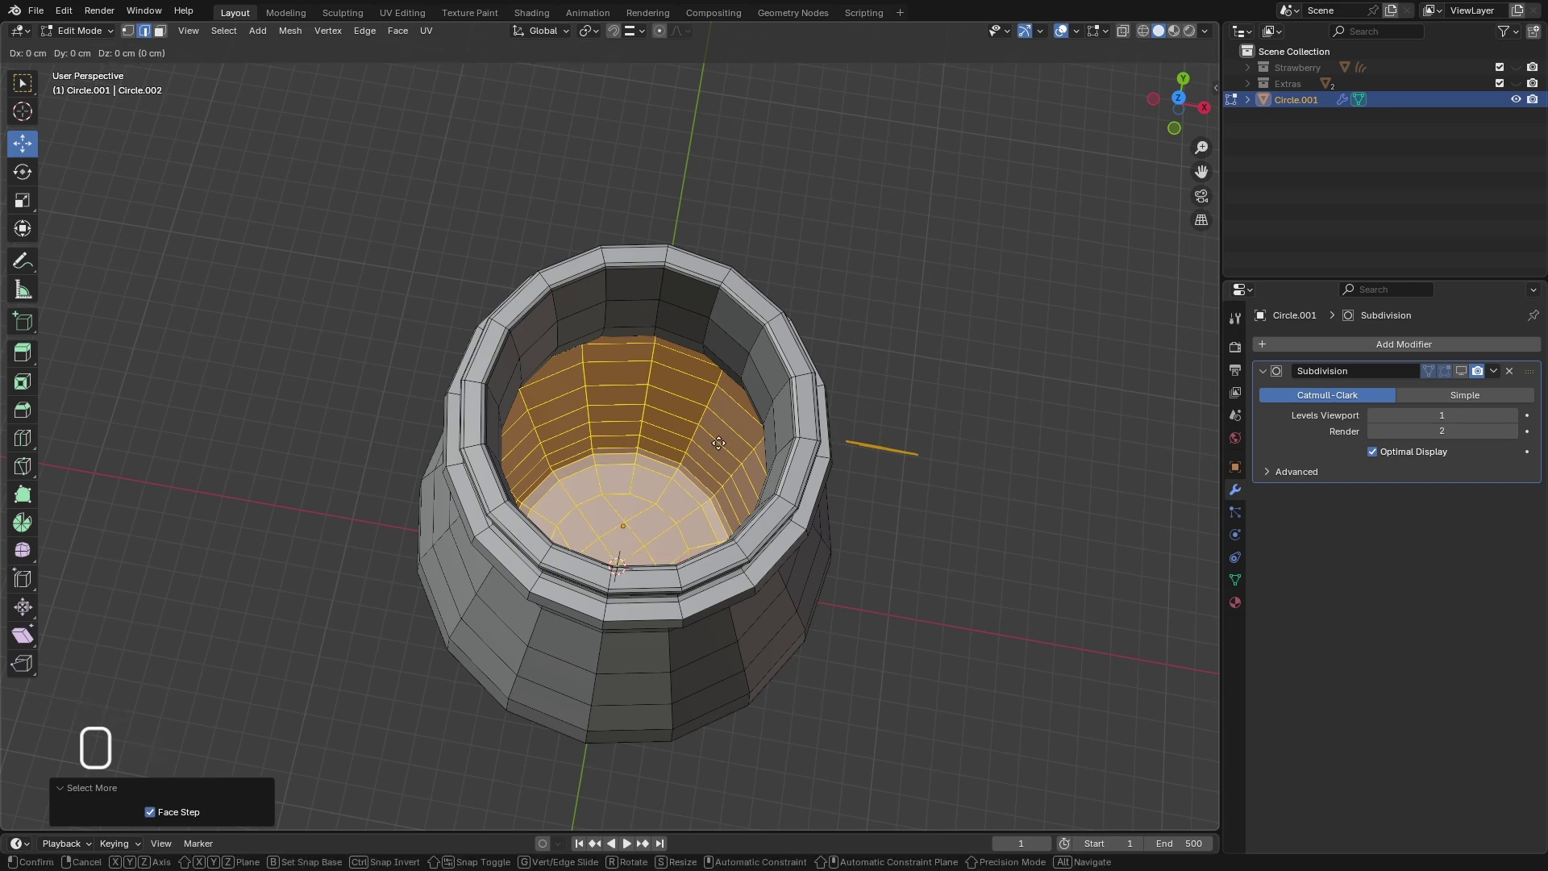
key("p")
left_click(573, 445)
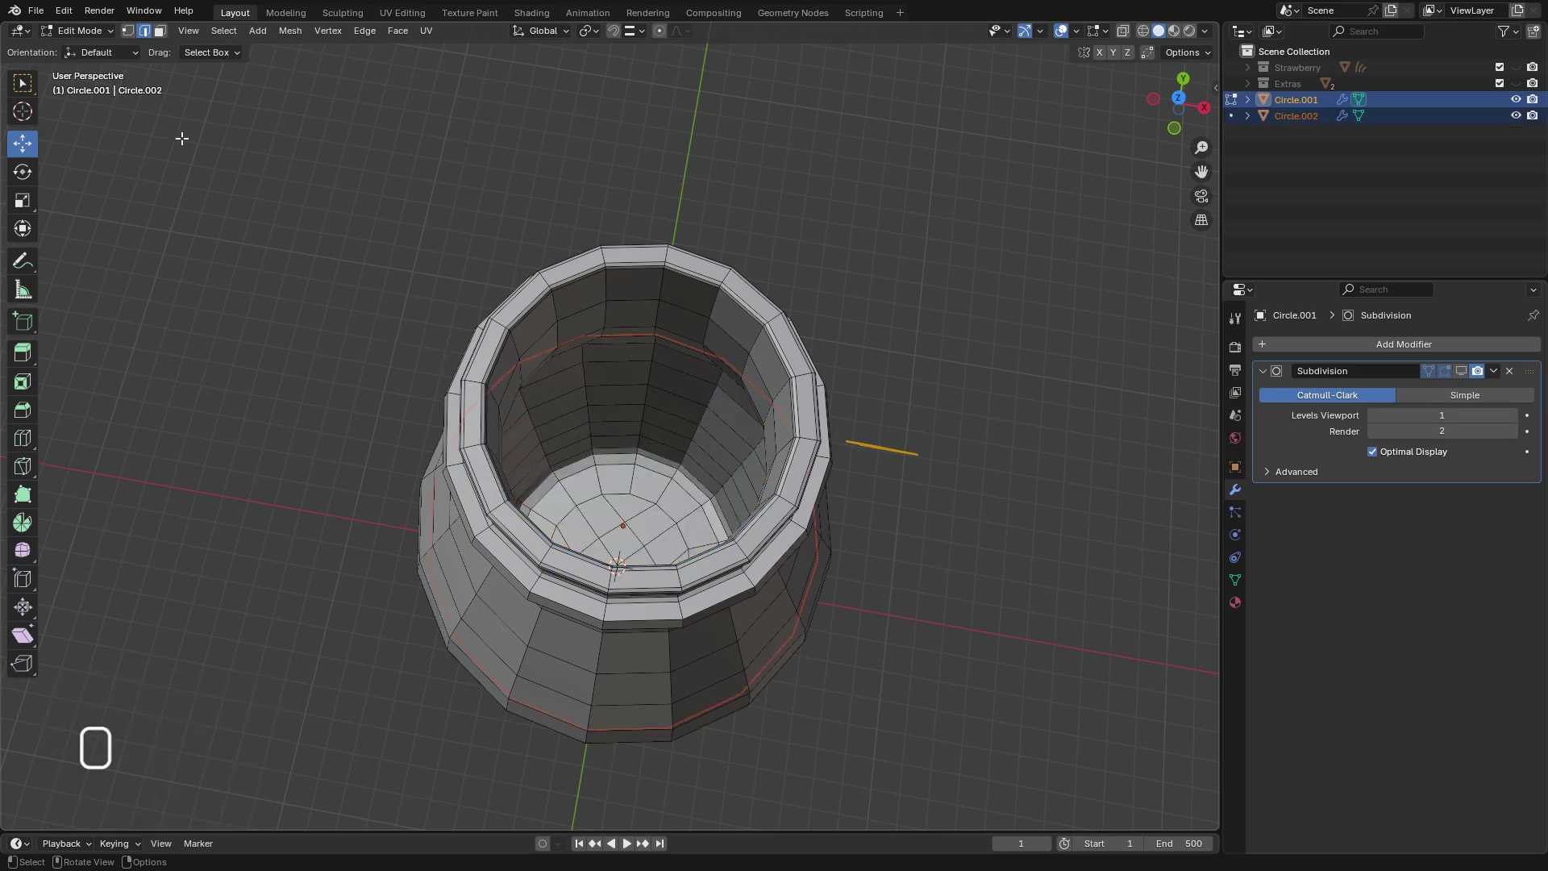
- Hide the separated copy of the bottle's inner faces in the viewport
scroll(529, 376, "down", 3)
middle_click_drag(666, 461, 681, 433)
scroll(675, 450, "up", 4)
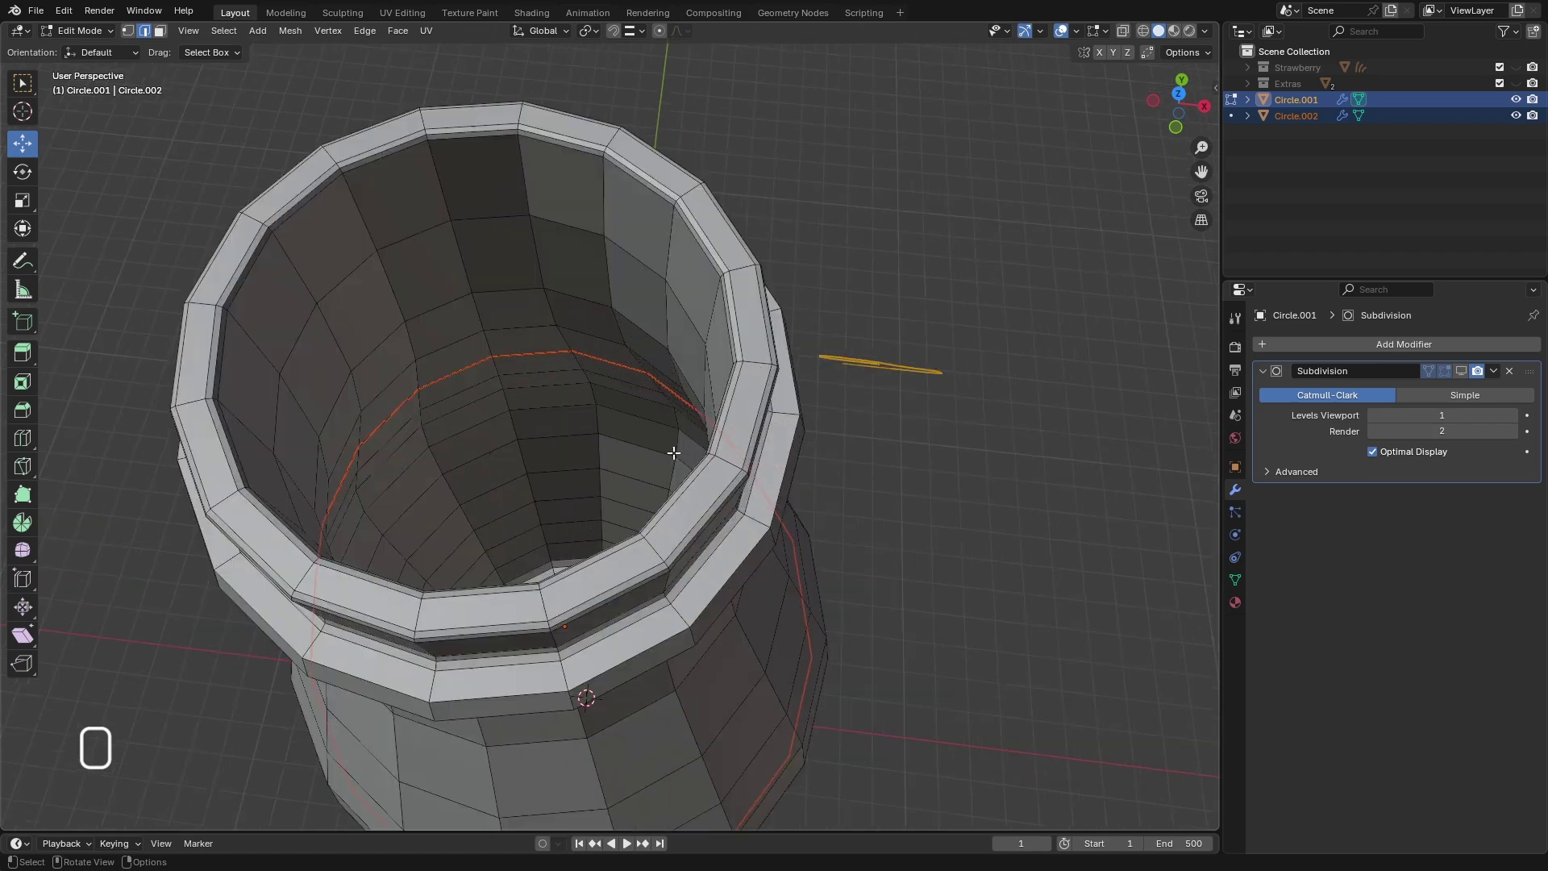
left_click(1317, 115)
left_click(1515, 116)
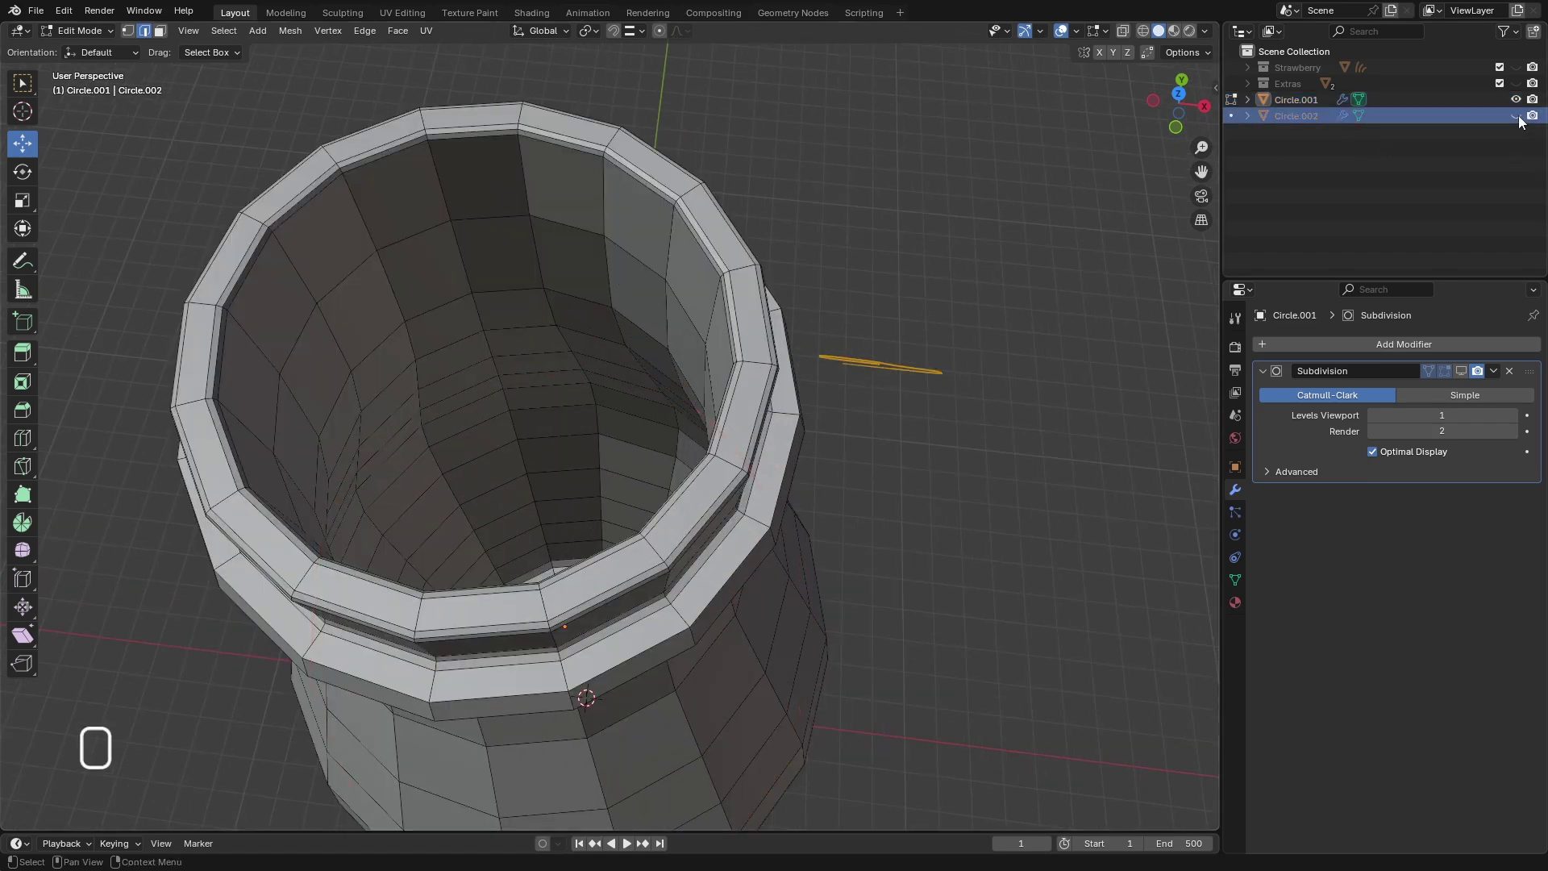
- Select the outer edge loop around the base of the mouth, just above the collar, and show it in front view
scroll(727, 329, "down", 6)
middle_click_drag(728, 328, 731, 245)
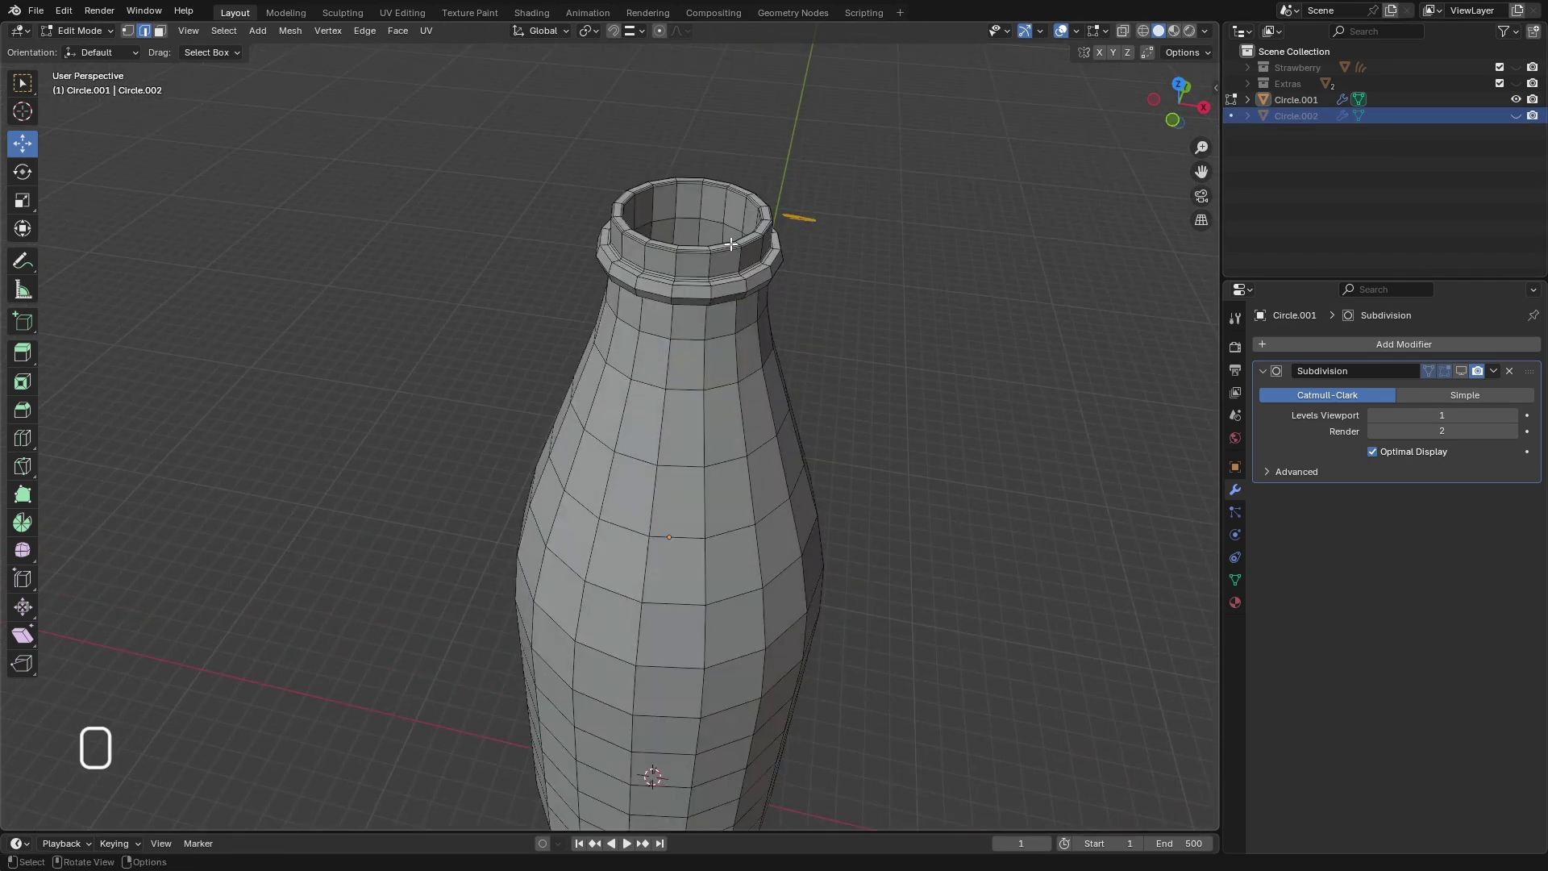
scroll(757, 259, "up", 5)
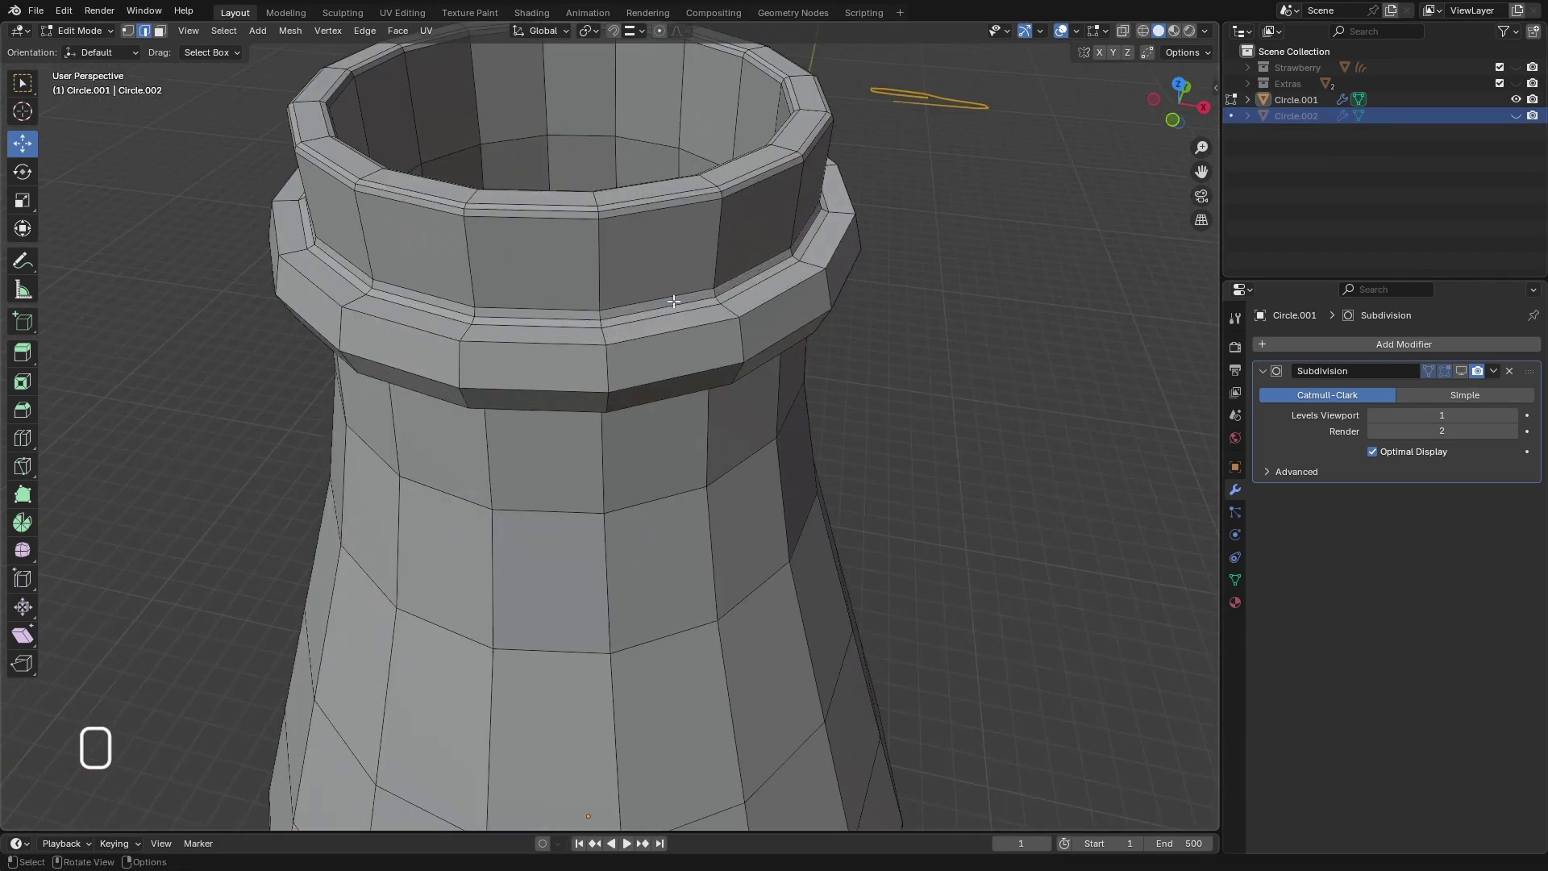
left_click(670, 295, "alt")
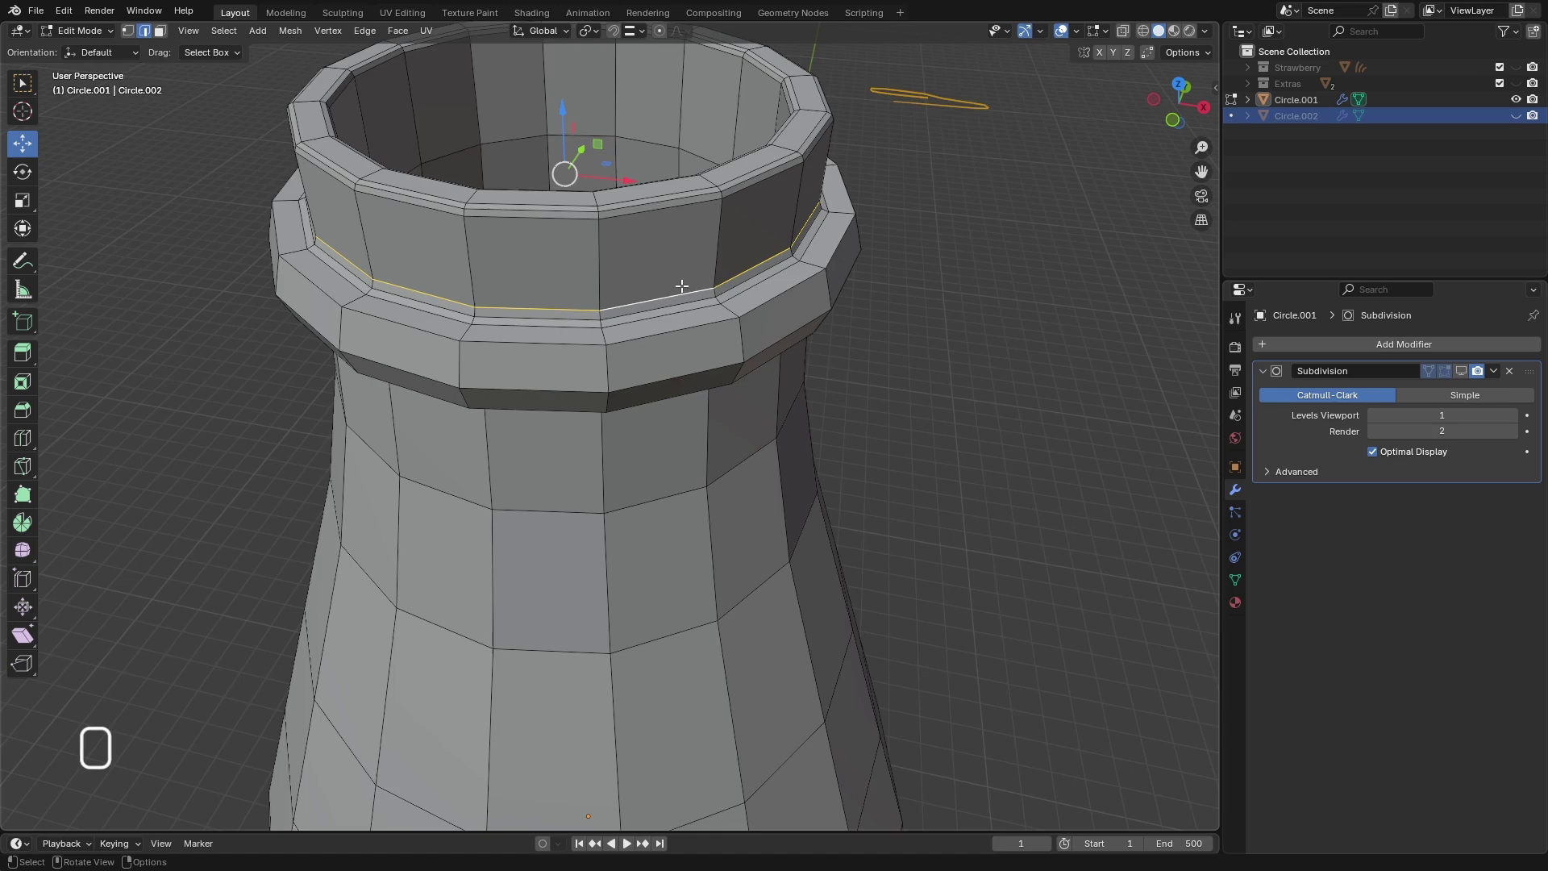
middle_click_drag(681, 287, 629, 234)
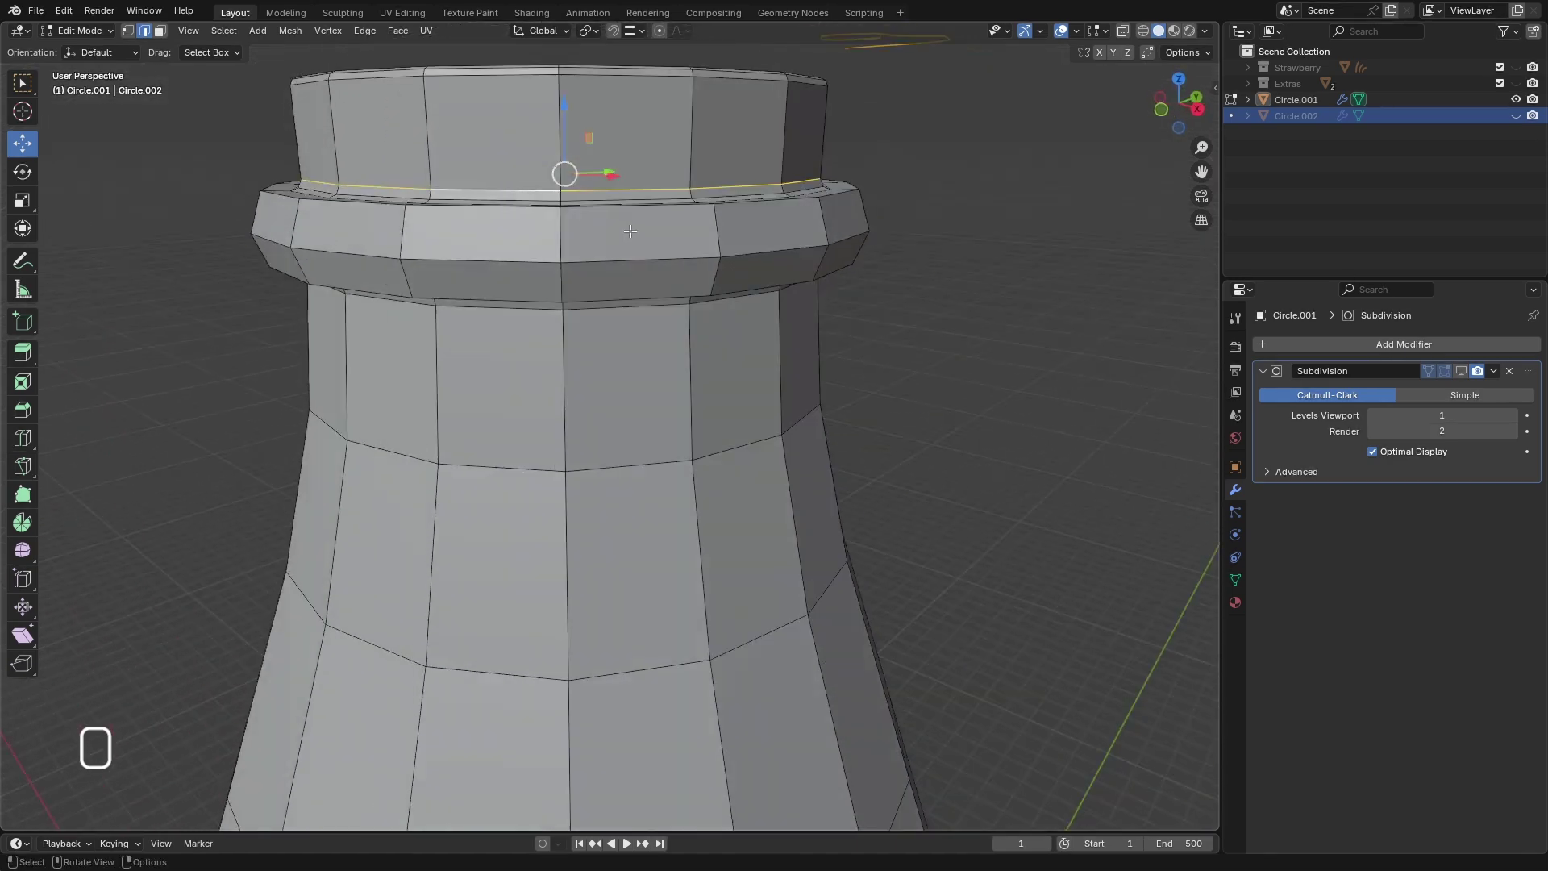
key("KP_1")
scroll(632, 281, "down", 4)
scroll(656, 176, "up", 3)
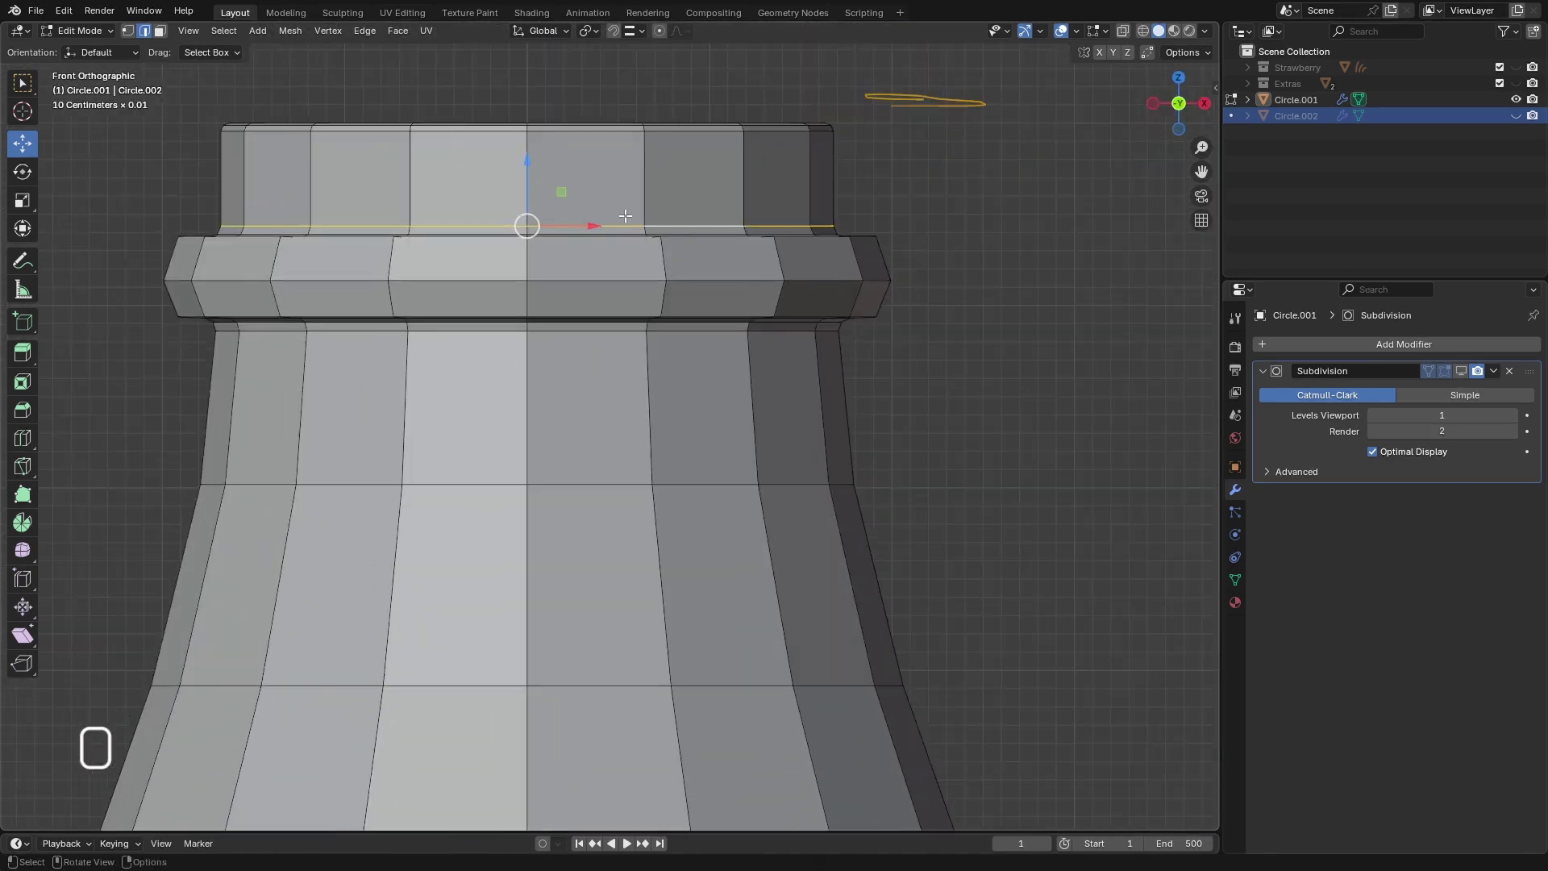
scroll(581, 208, "down", 3)
scroll(565, 201, "up", 2)
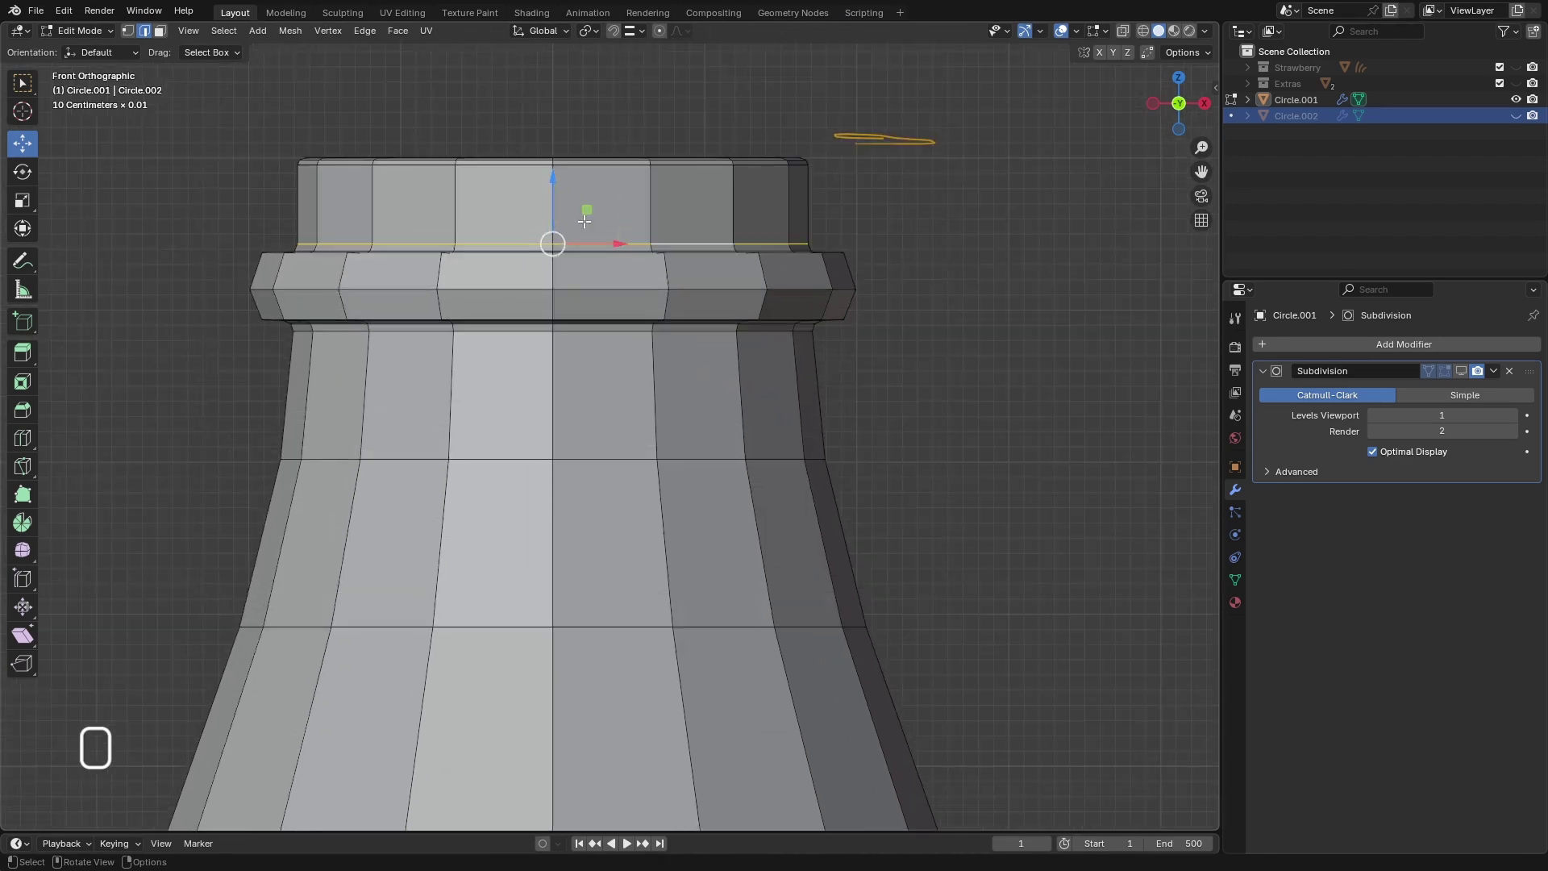
- Delete the Note annotation layer drawn beside the bottle's mouth
key("n")
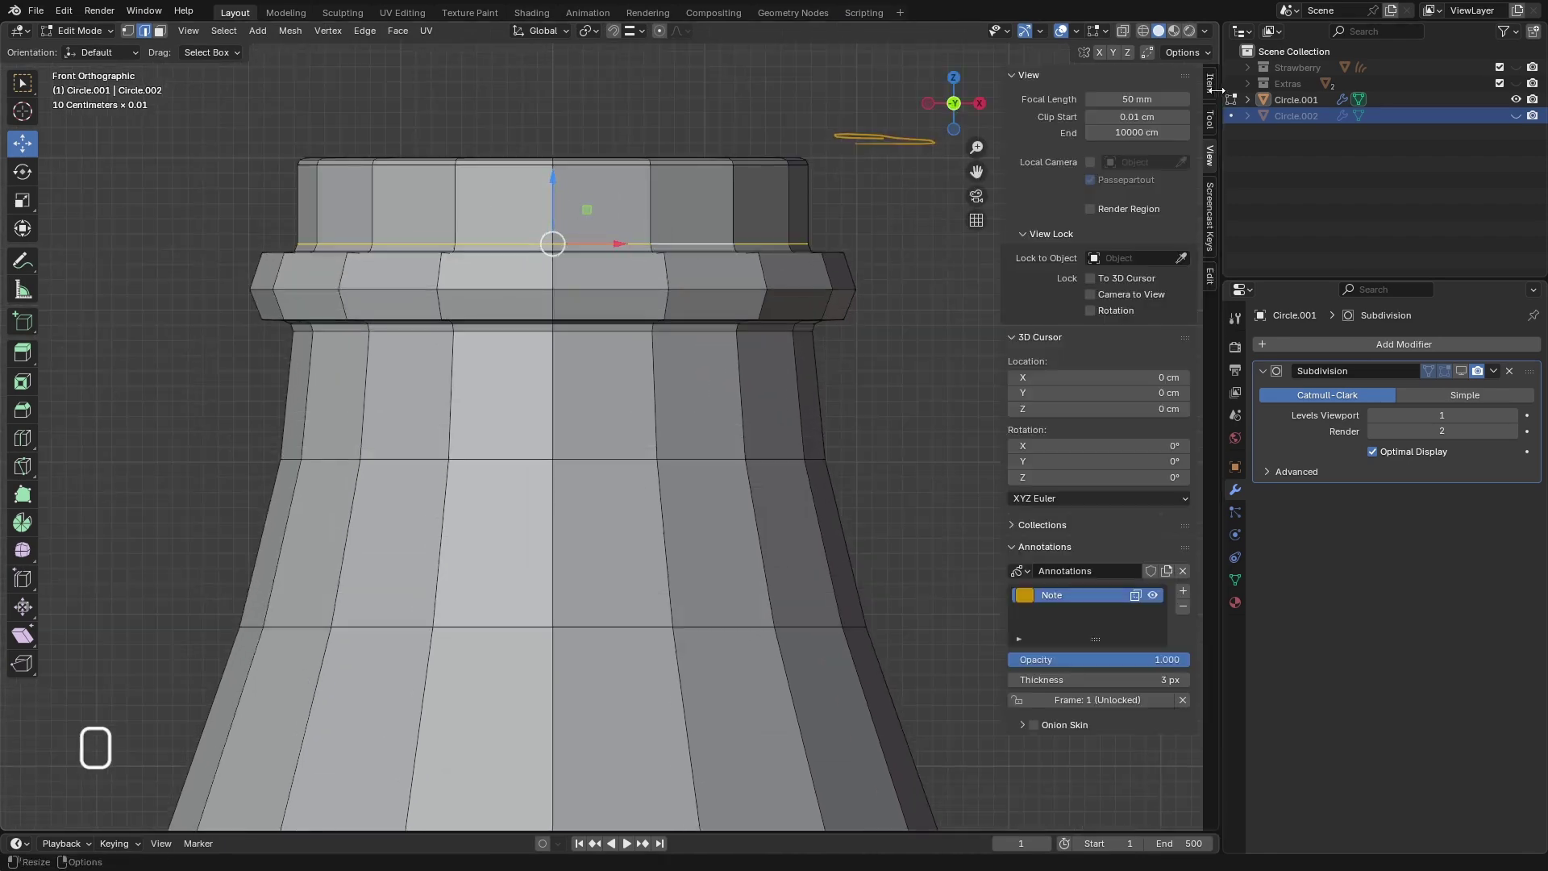
left_click(1183, 606)
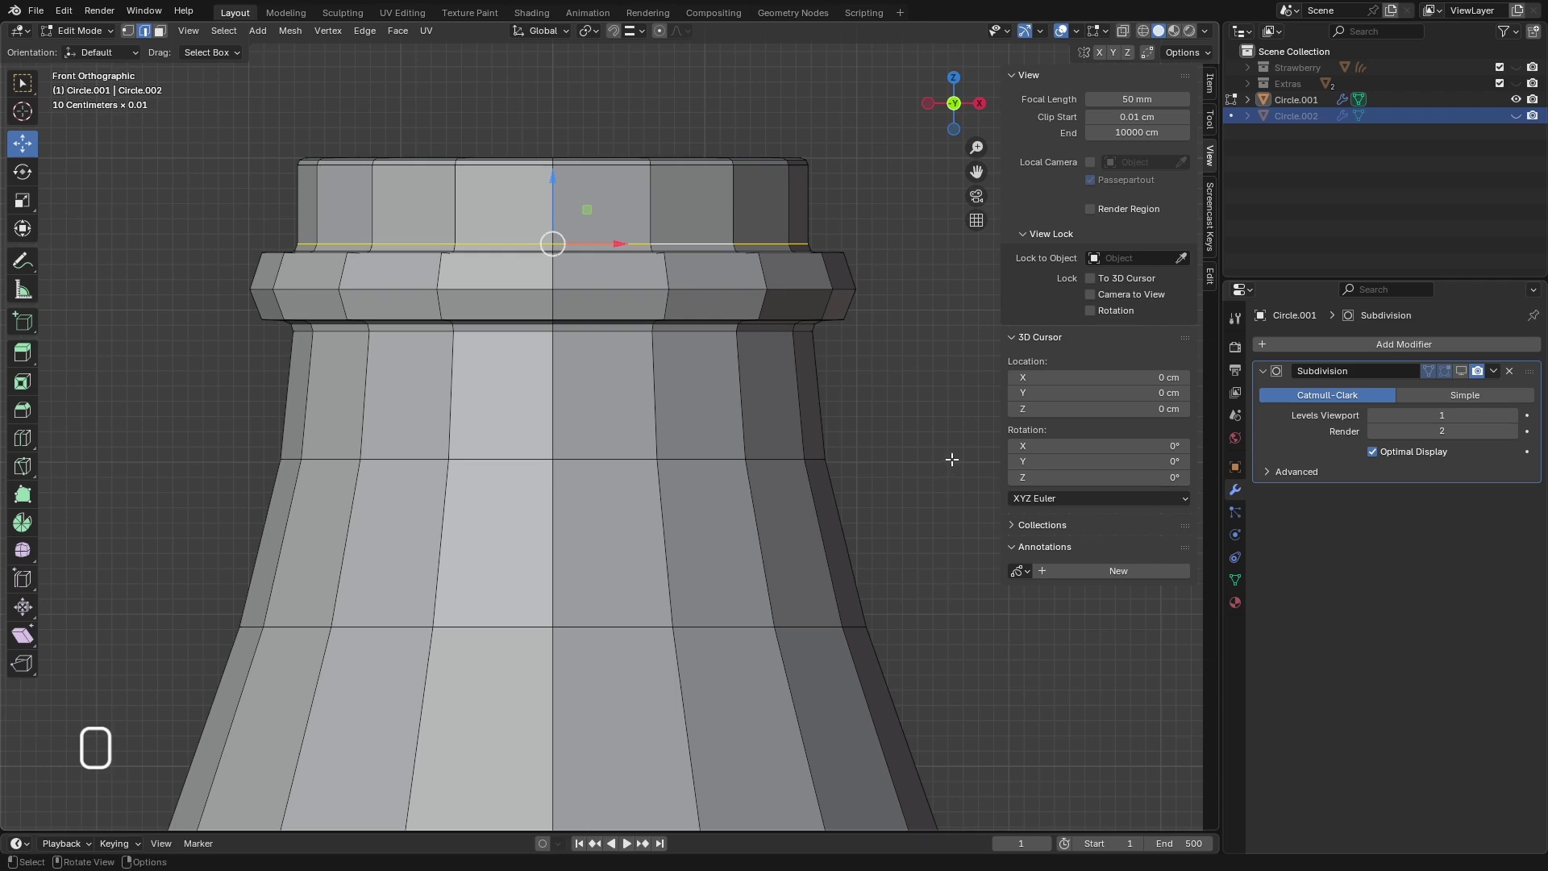
key("n")
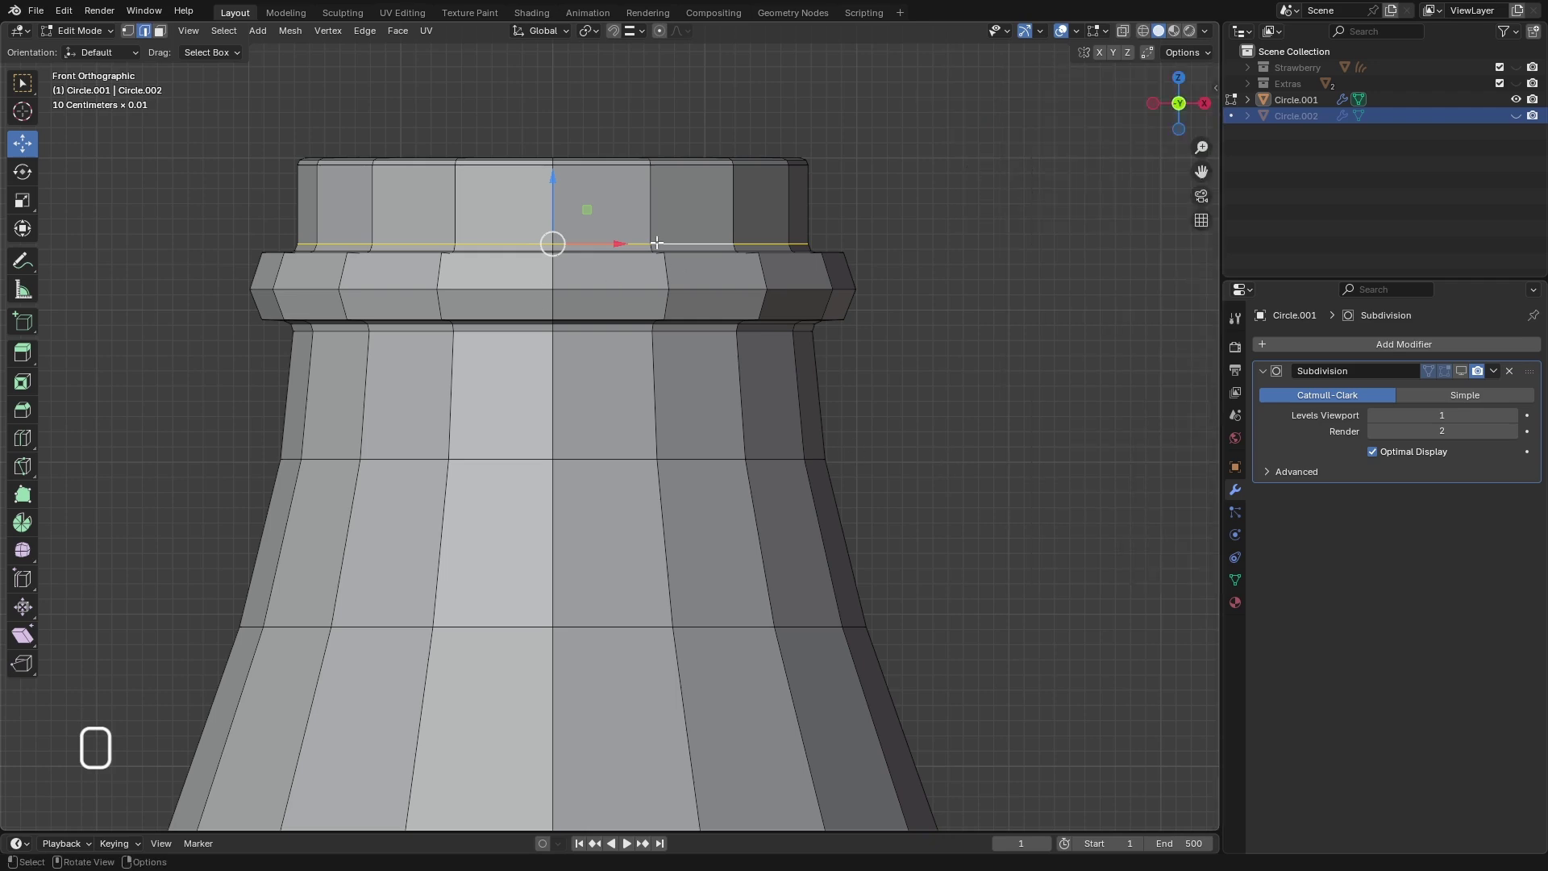
- Duplicate the edge loop above the collar in place and separate the copy into its own object
key("shift+d")
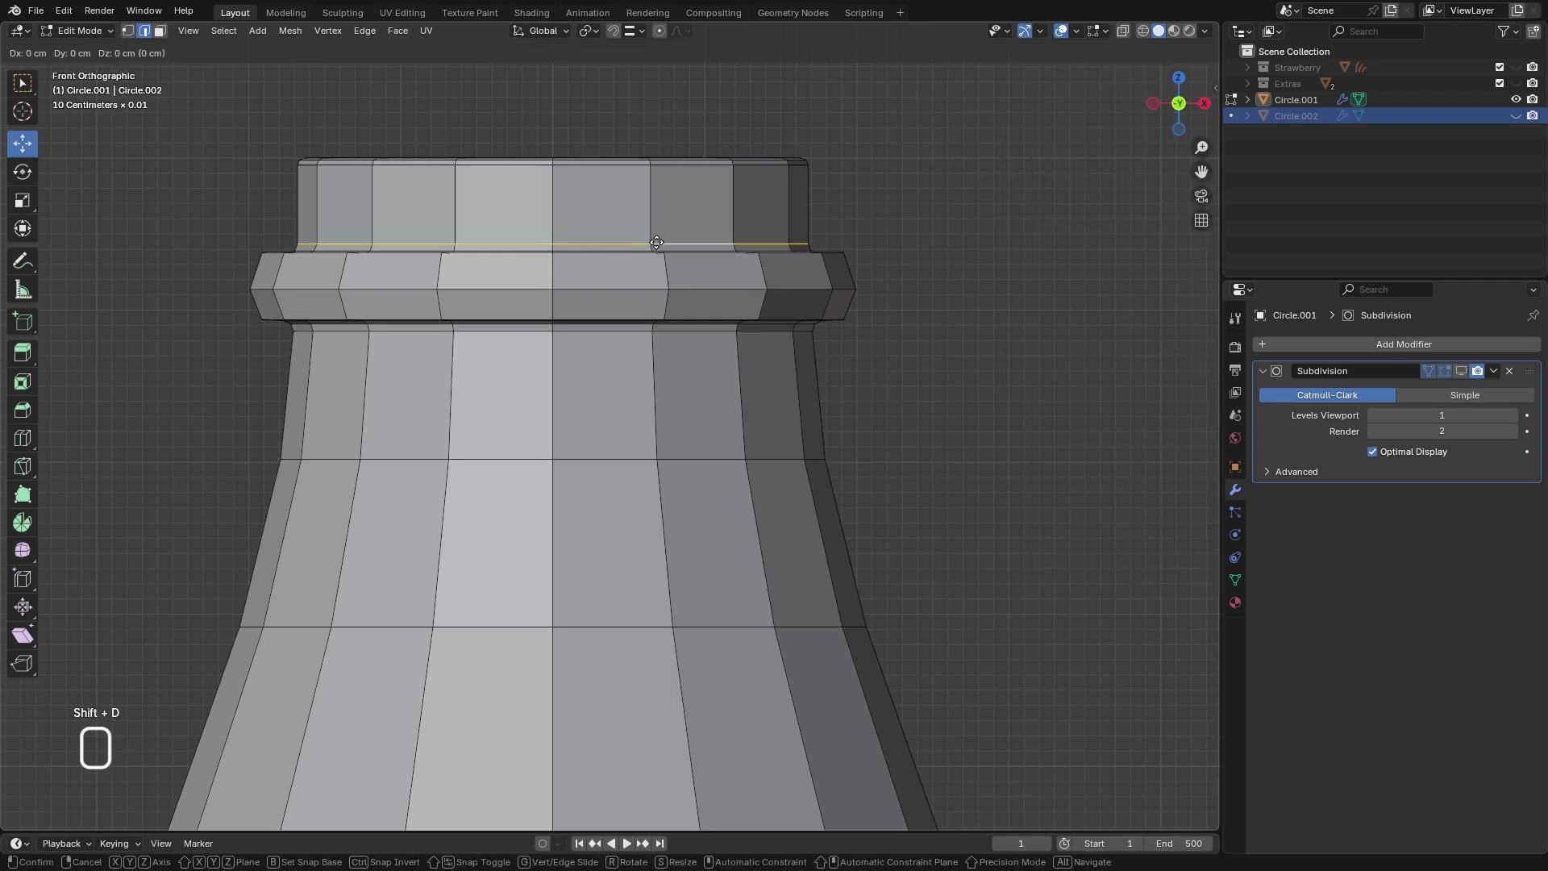
key("Return")
key("p")
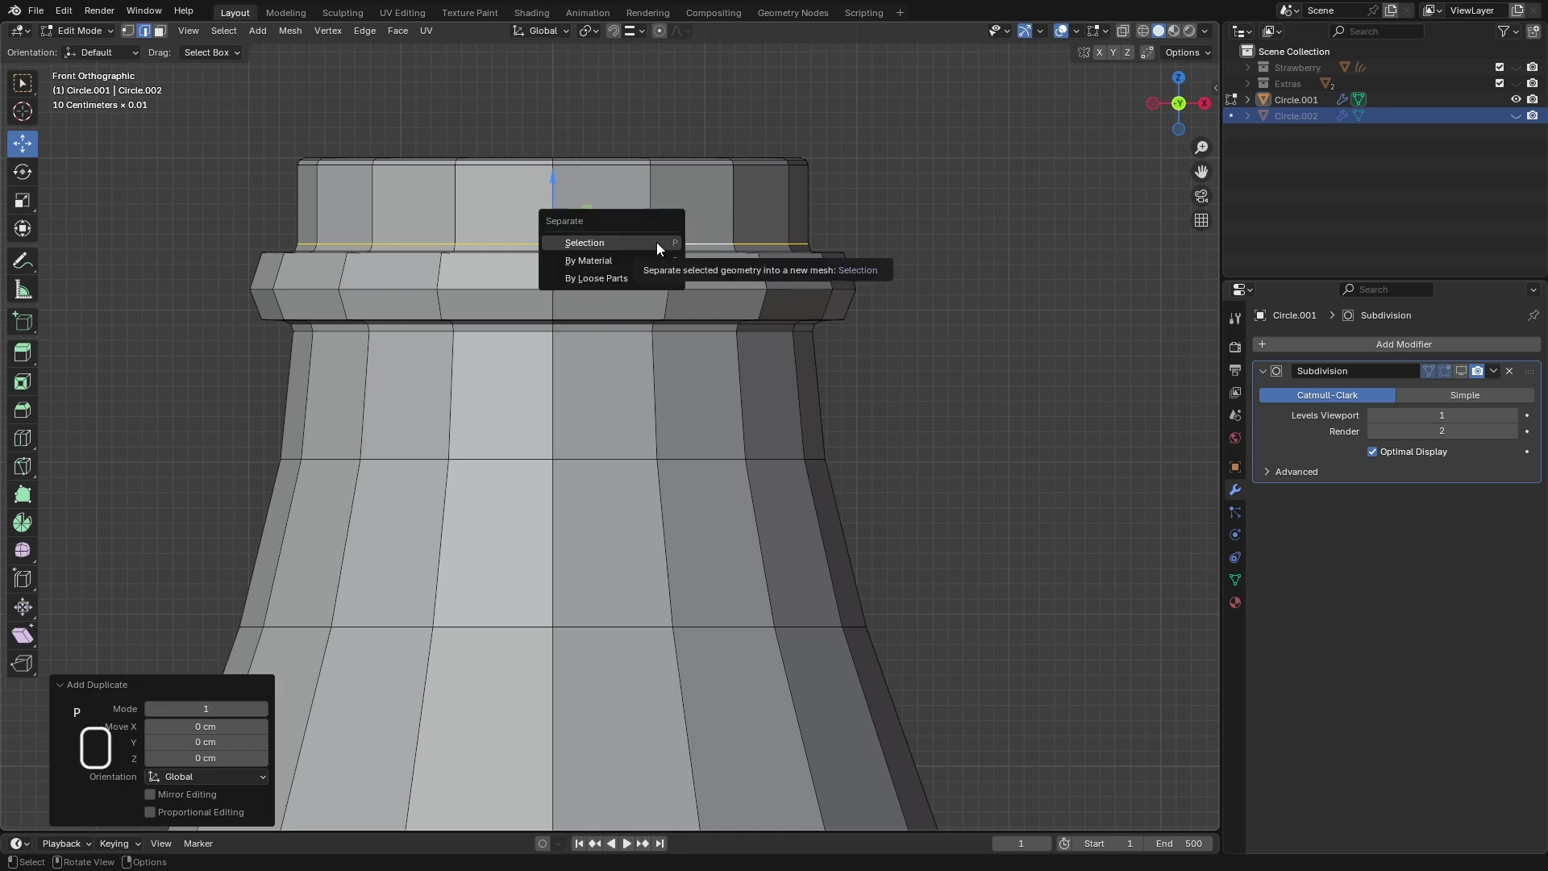
left_click(656, 242)
- Leave the bottle's mesh editing, select the separated edge loop object and enter Edit Mode on it
left_click(80, 30)
left_click(90, 47)
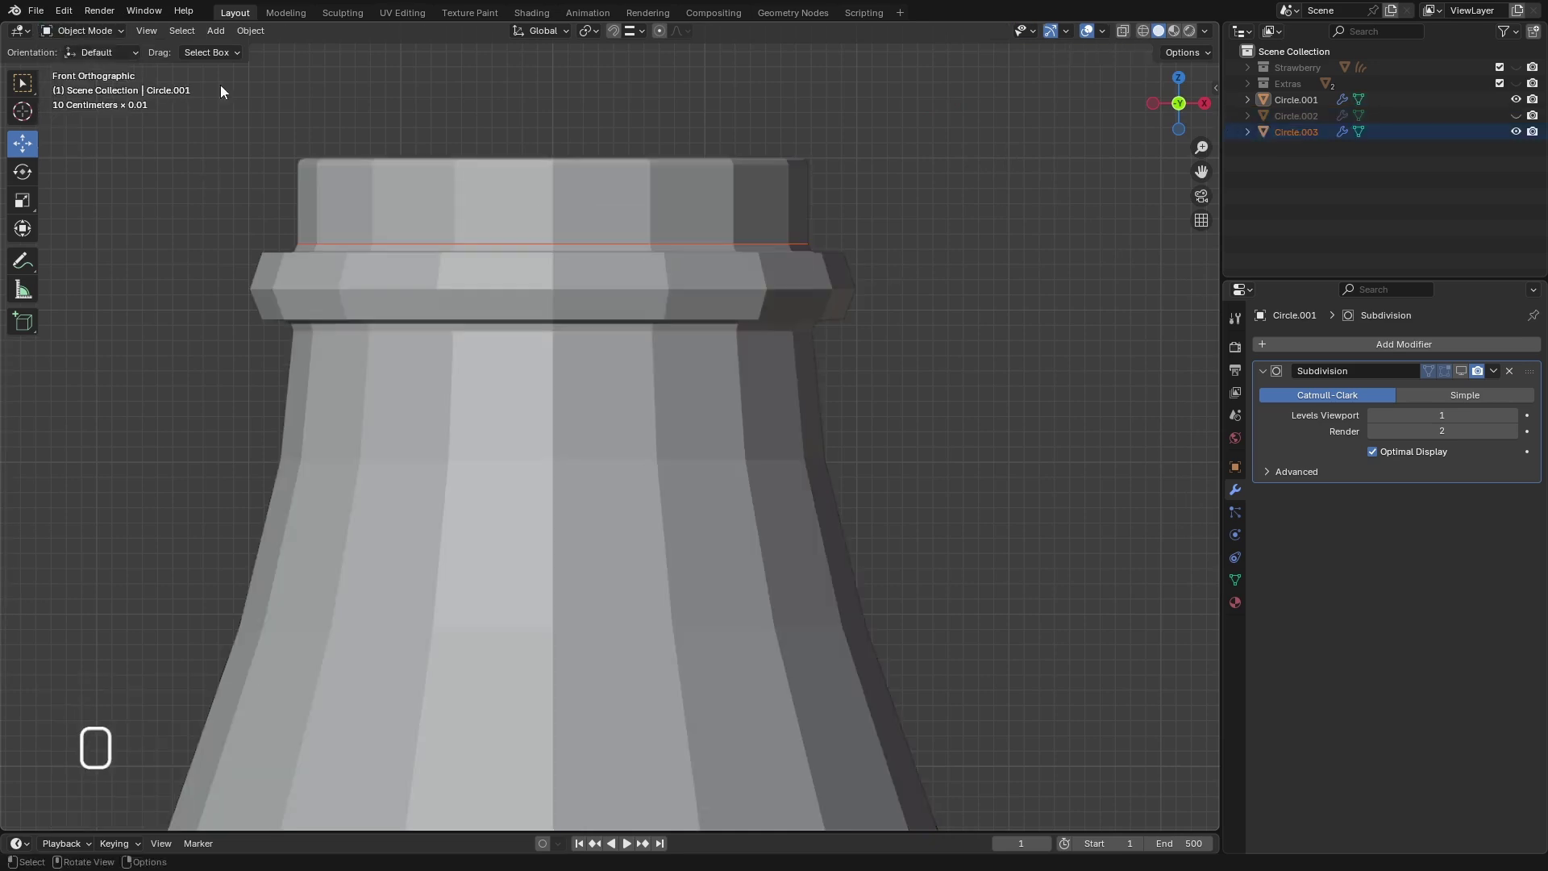
left_click(1298, 130)
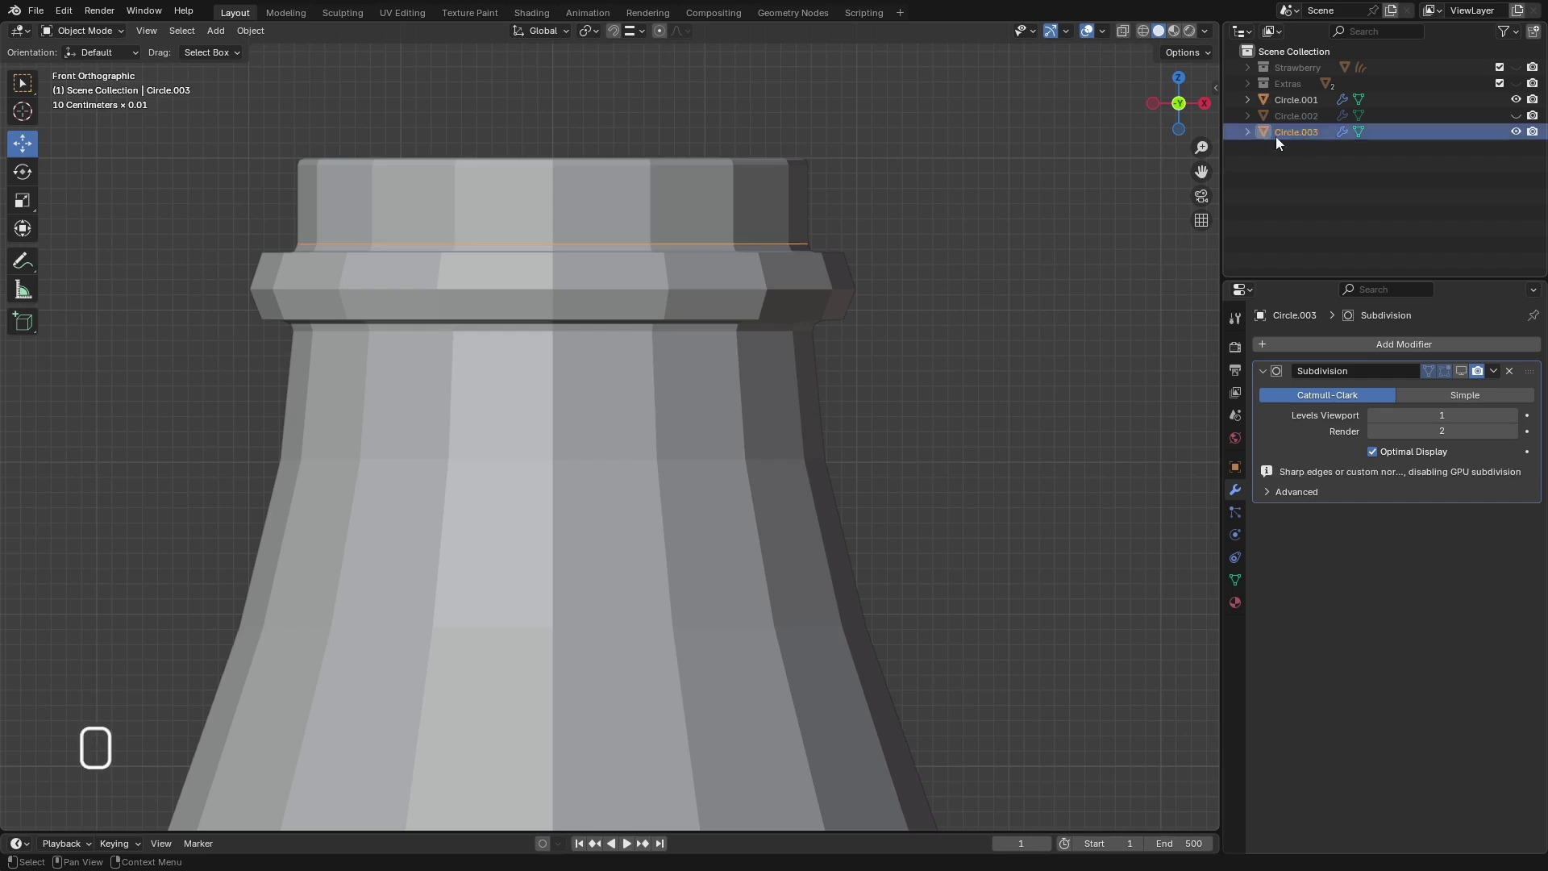
left_click(1042, 229)
left_click(1287, 130)
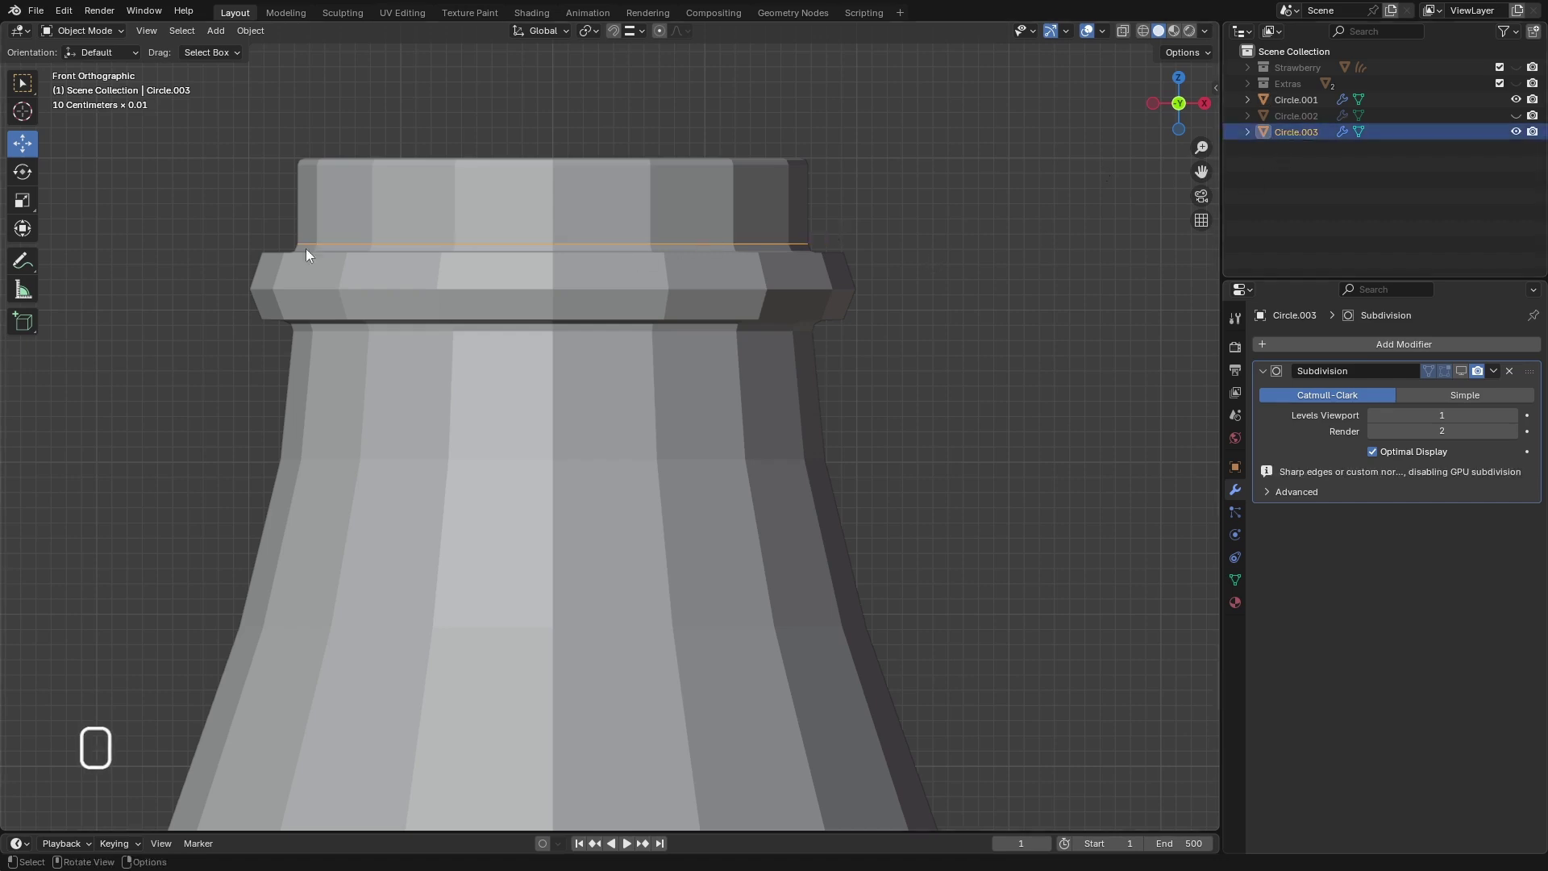
left_click(80, 30)
left_click(88, 67)
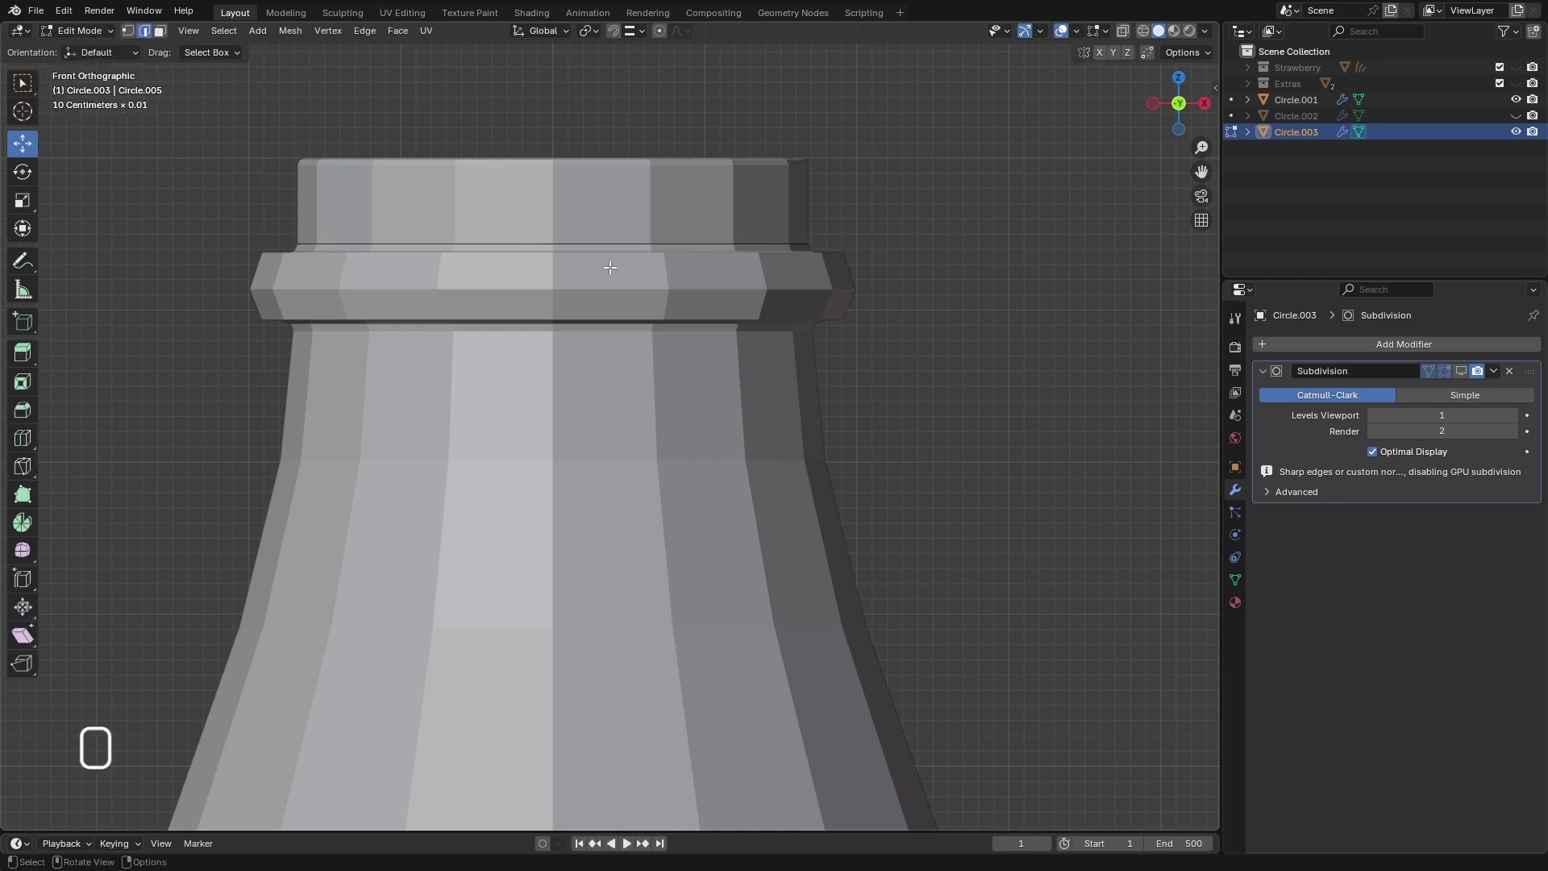
- Select the separated loop and extrude it up along Z by about 0.6 cm to form a band around the mouth
left_click(605, 245, "alt")
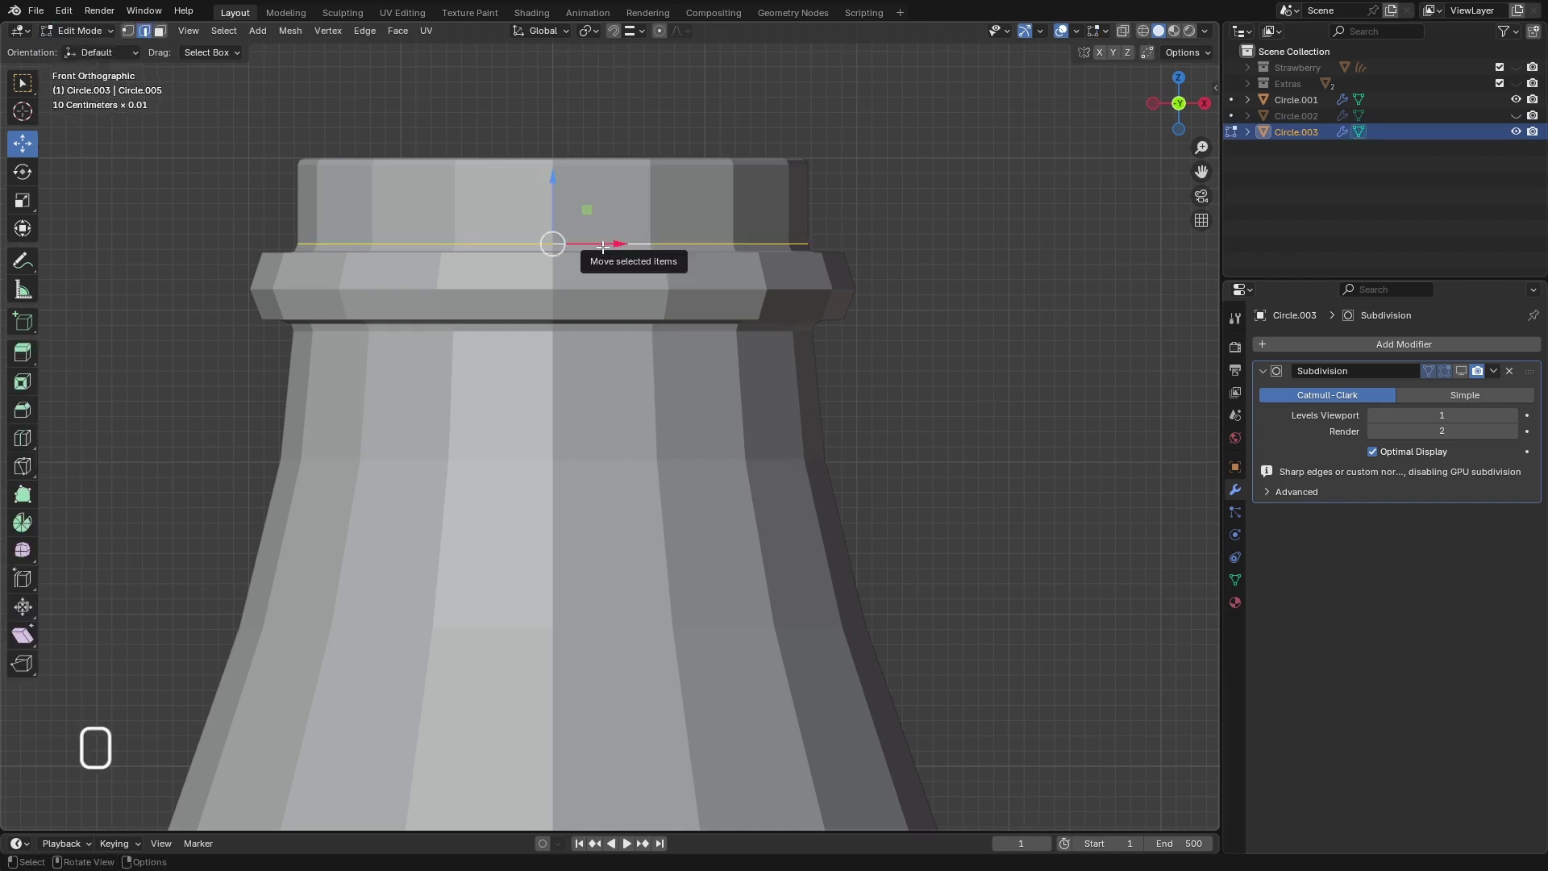
key("g")
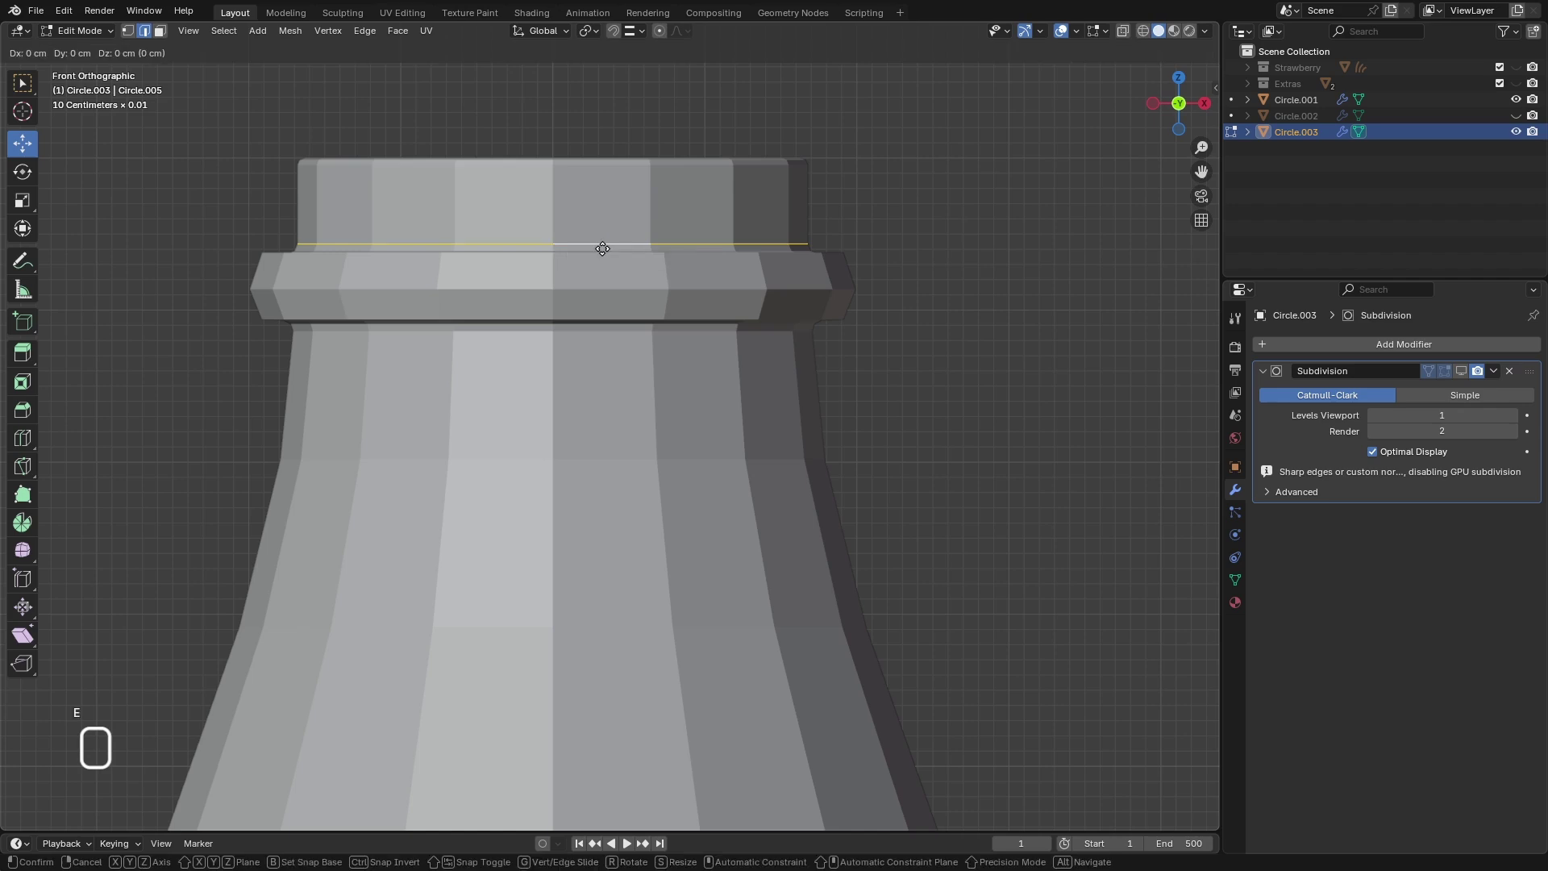
key("z")
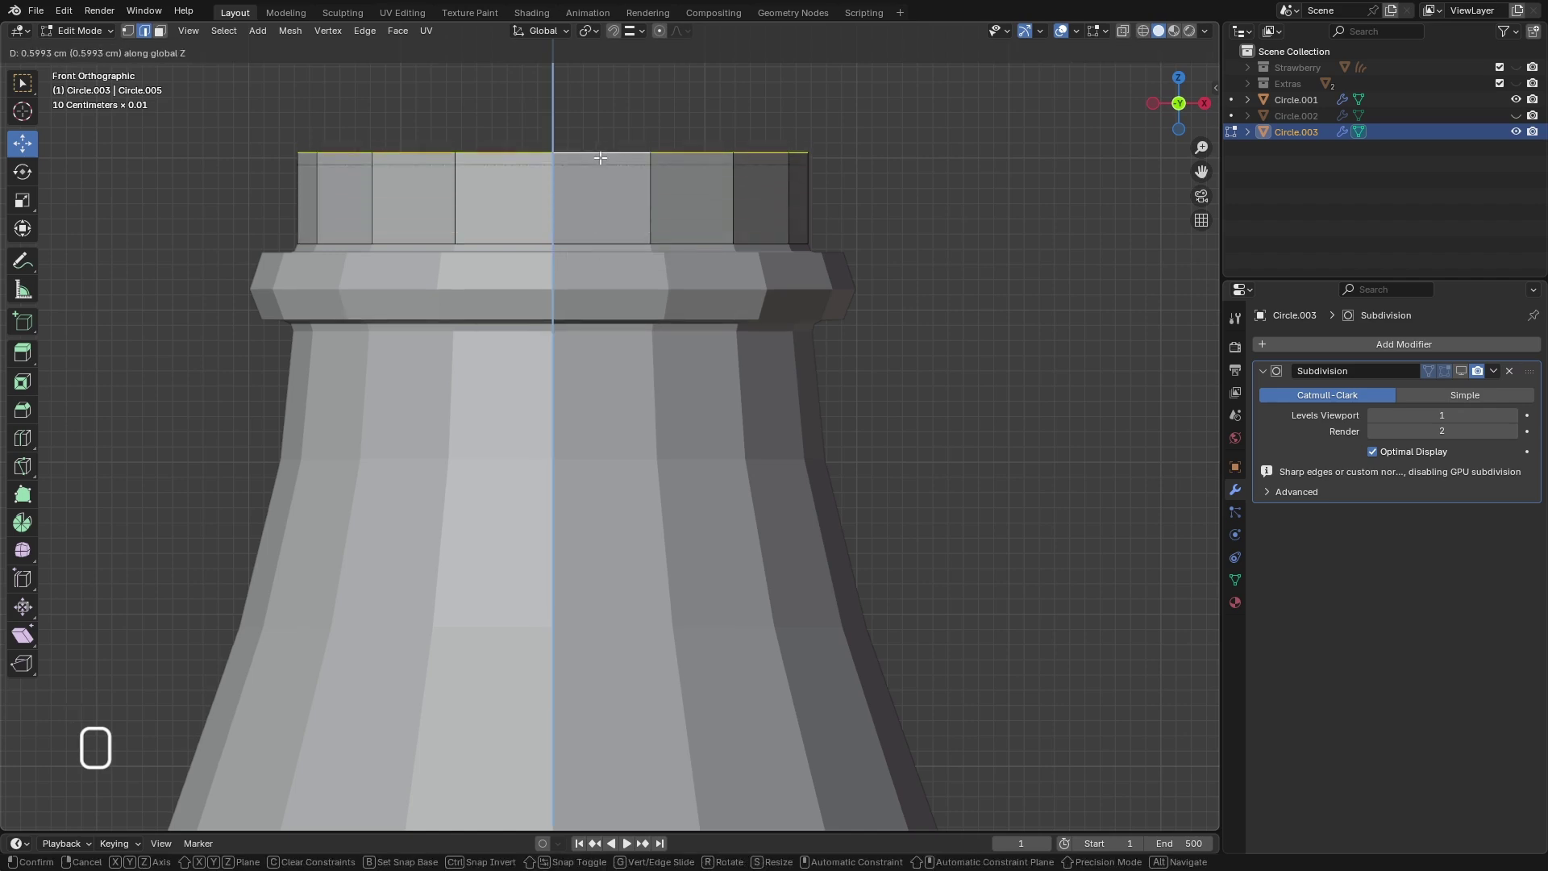
left_click(600, 158)
middle_click_drag(601, 158, 601, 298)
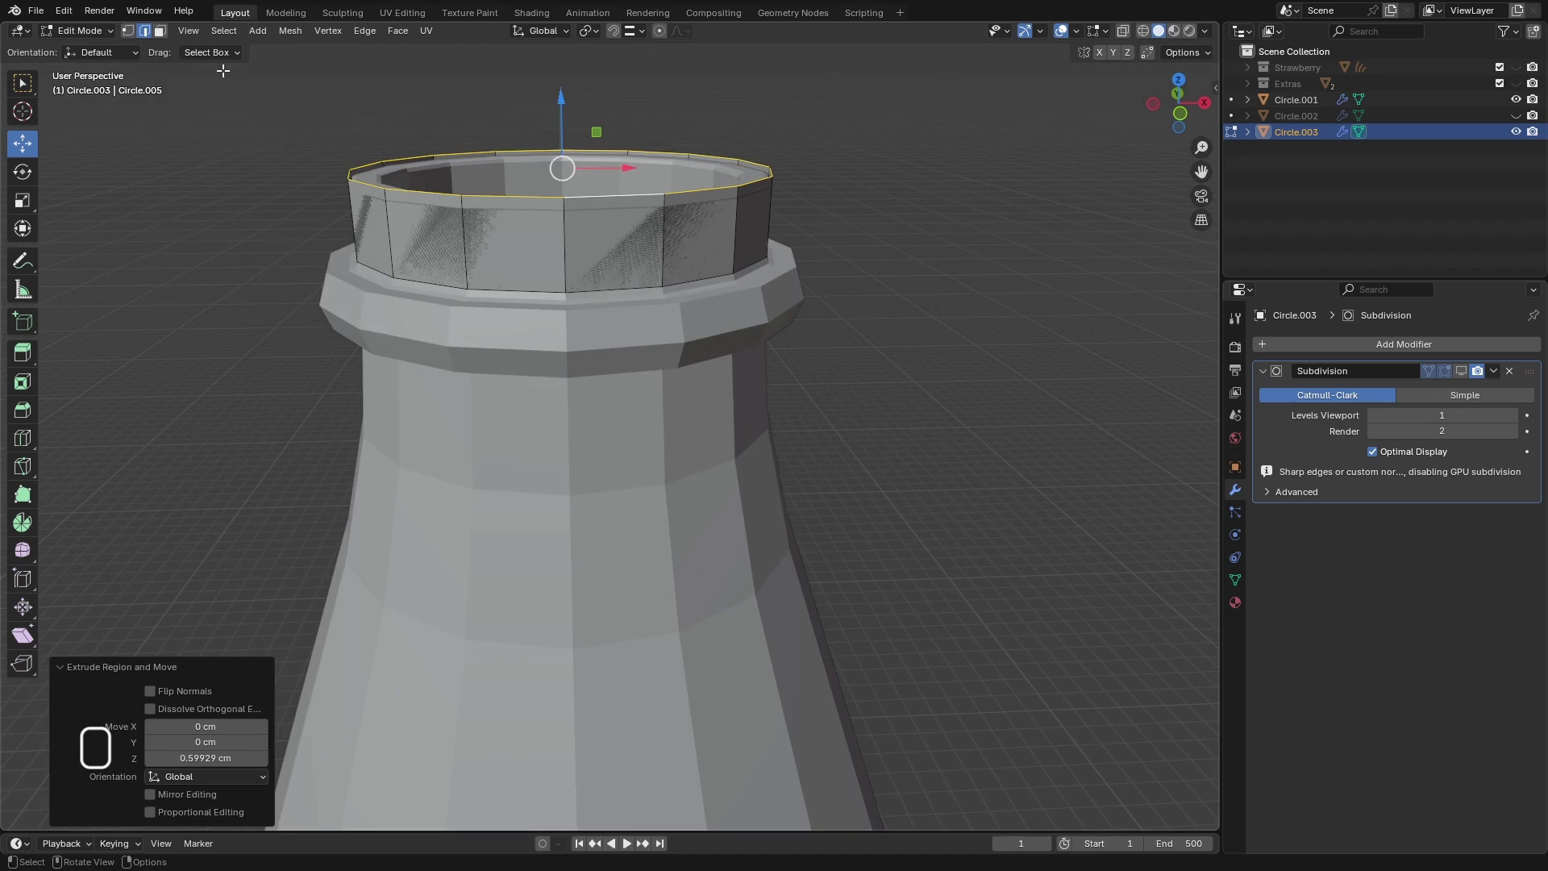
- Select all faces of the extruded band and scale them up to about 1.047 in top view
left_click(160, 30)
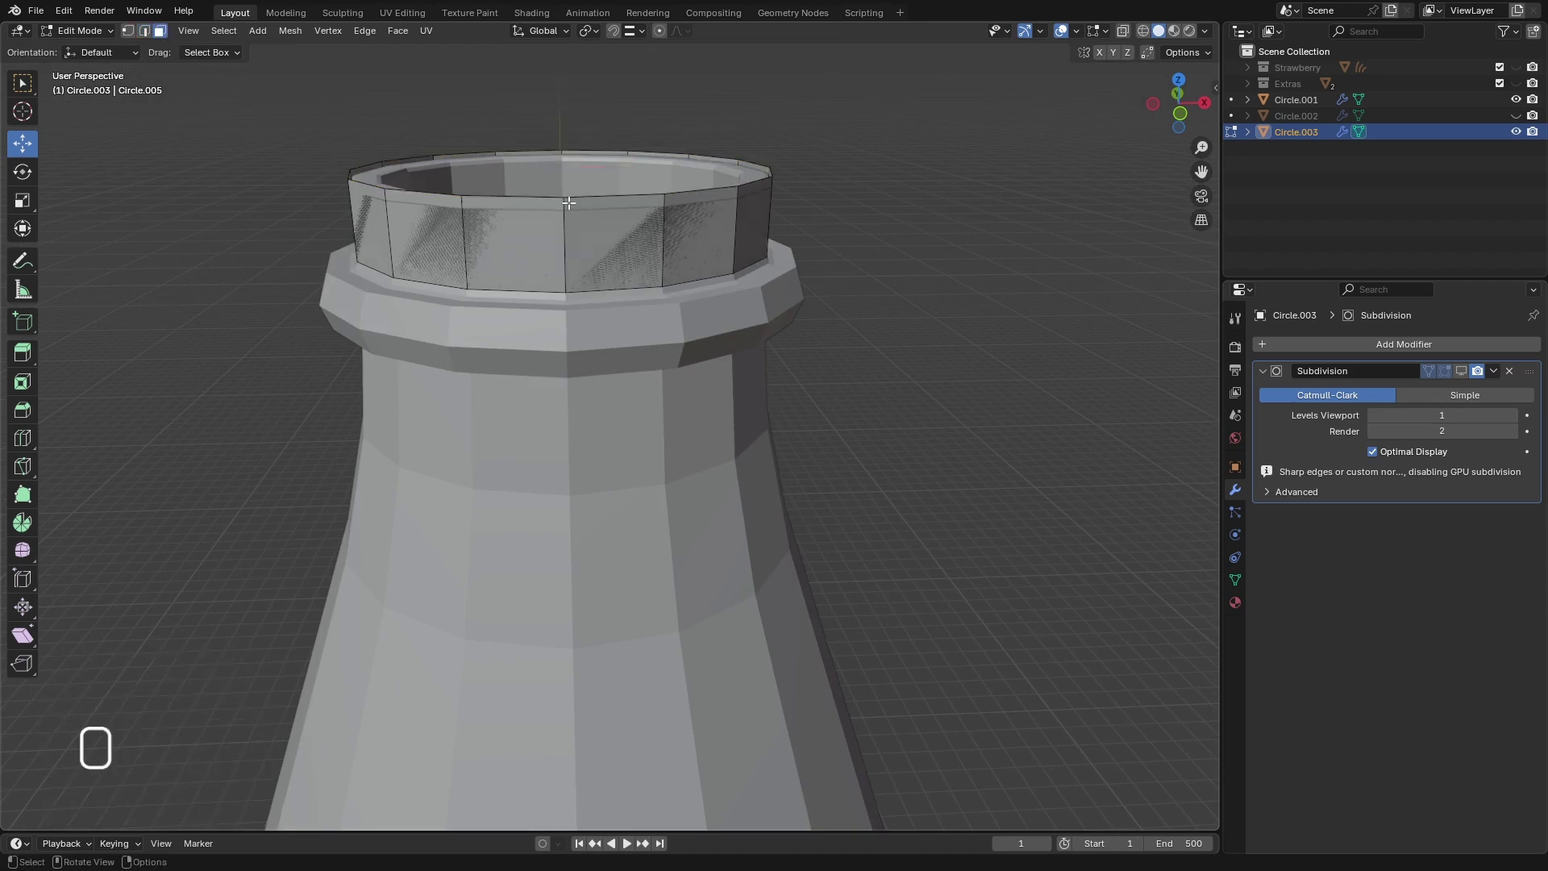
key("a")
middle_click_drag(570, 214, 568, 281)
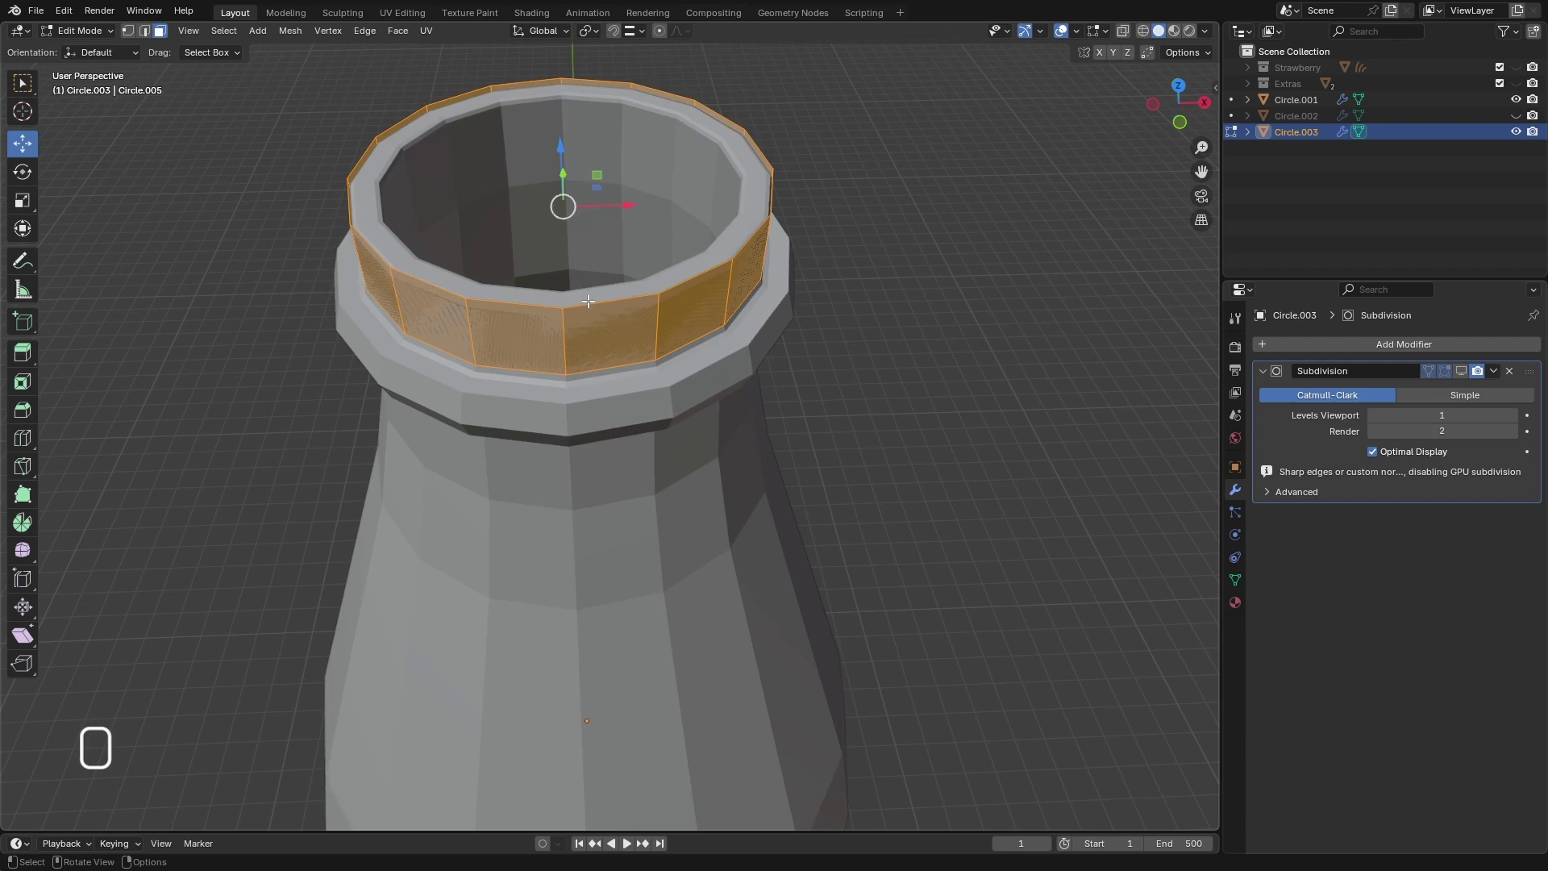
key("KP_7")
scroll(613, 234, "up", 2)
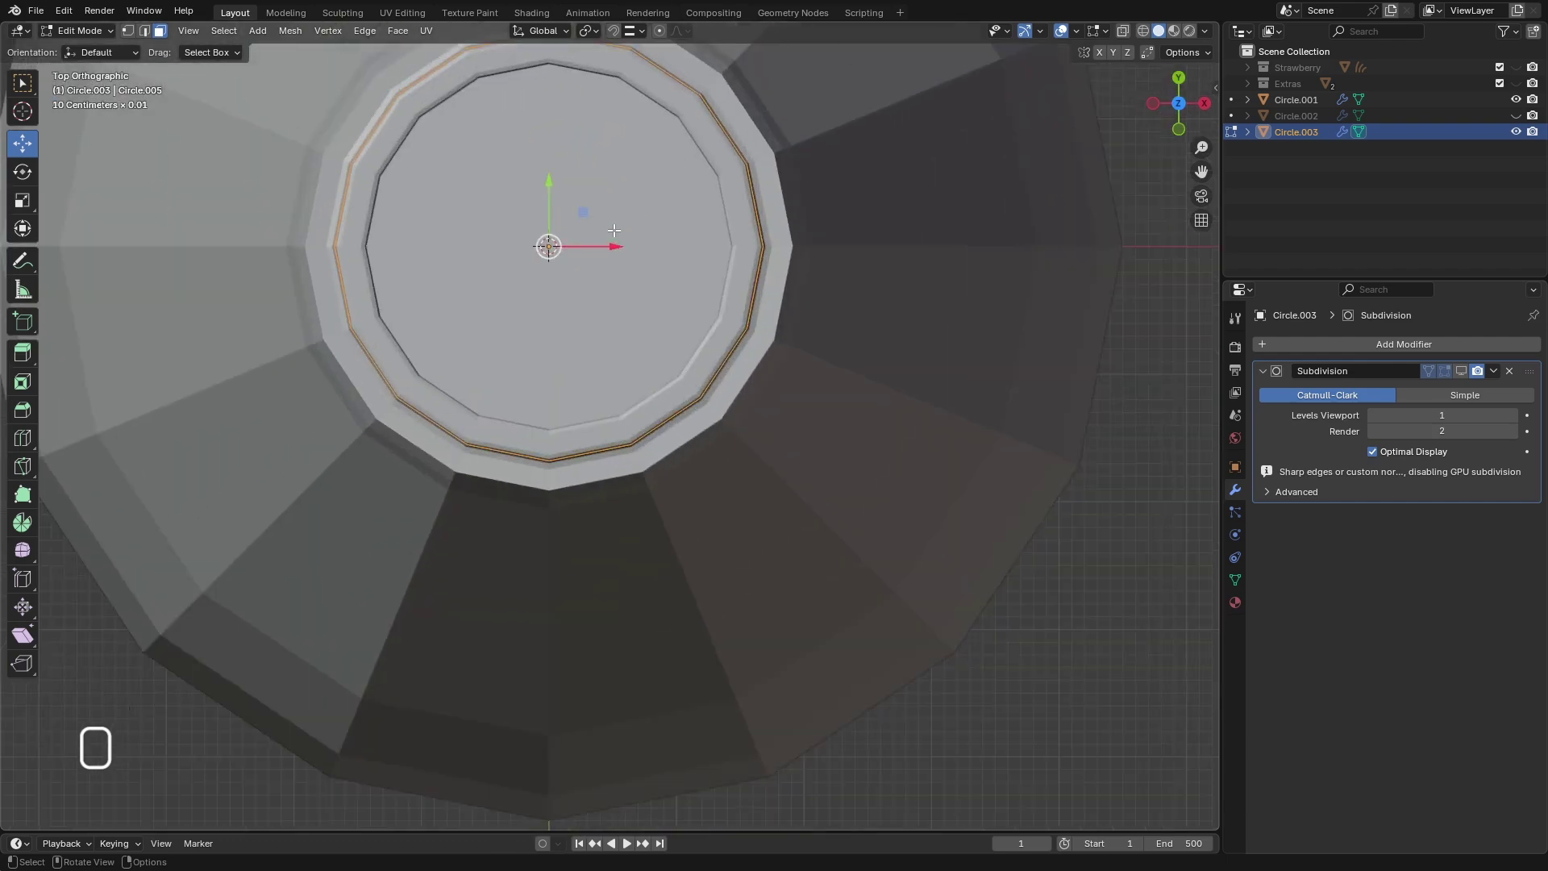
key("s")
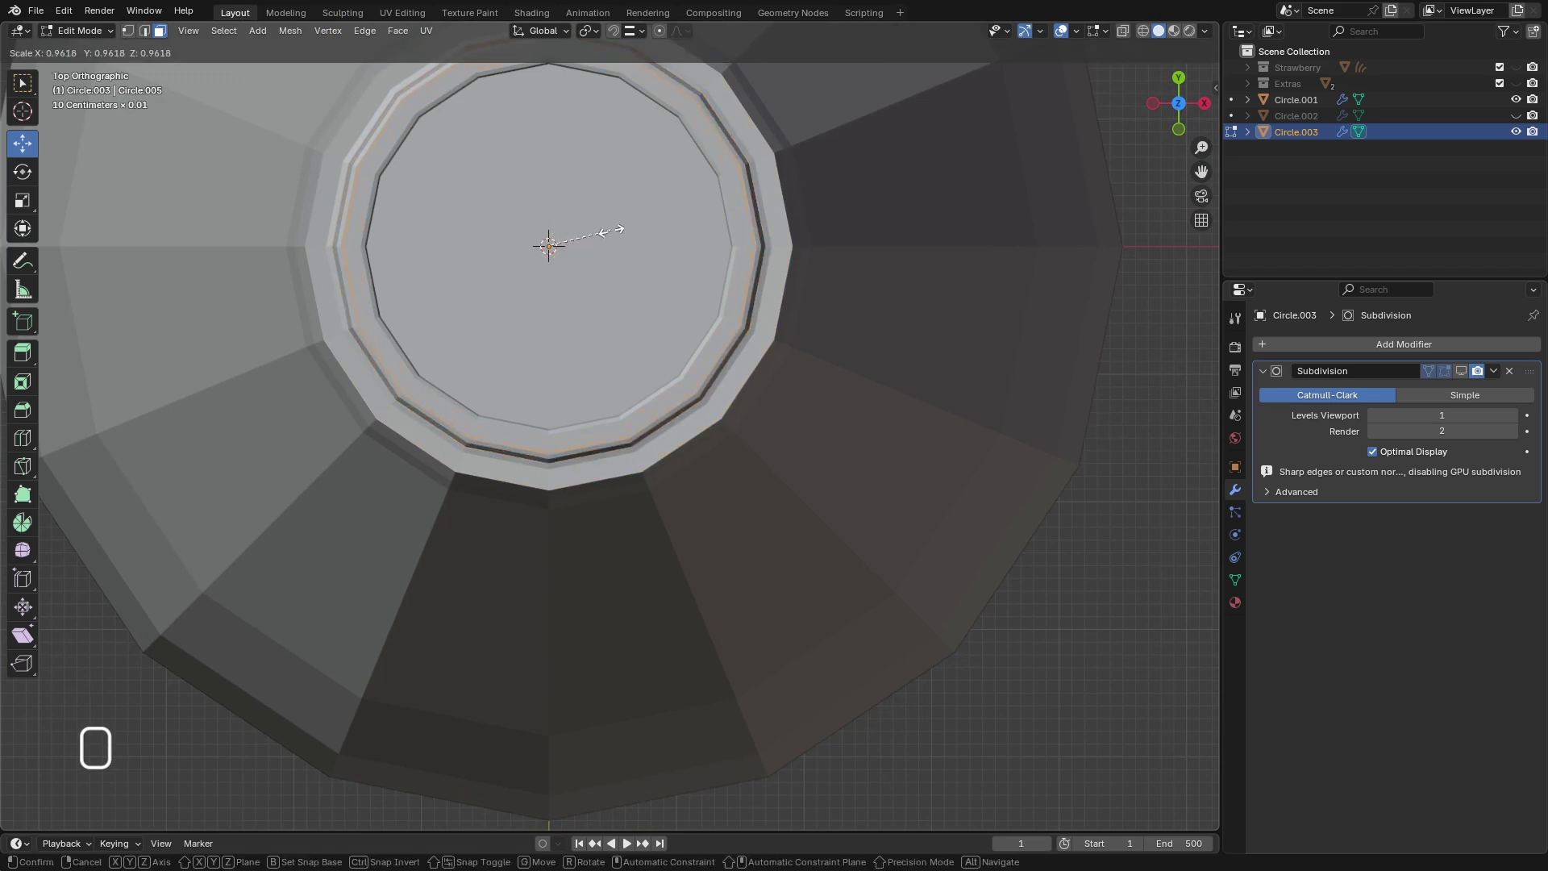
left_click(627, 234)
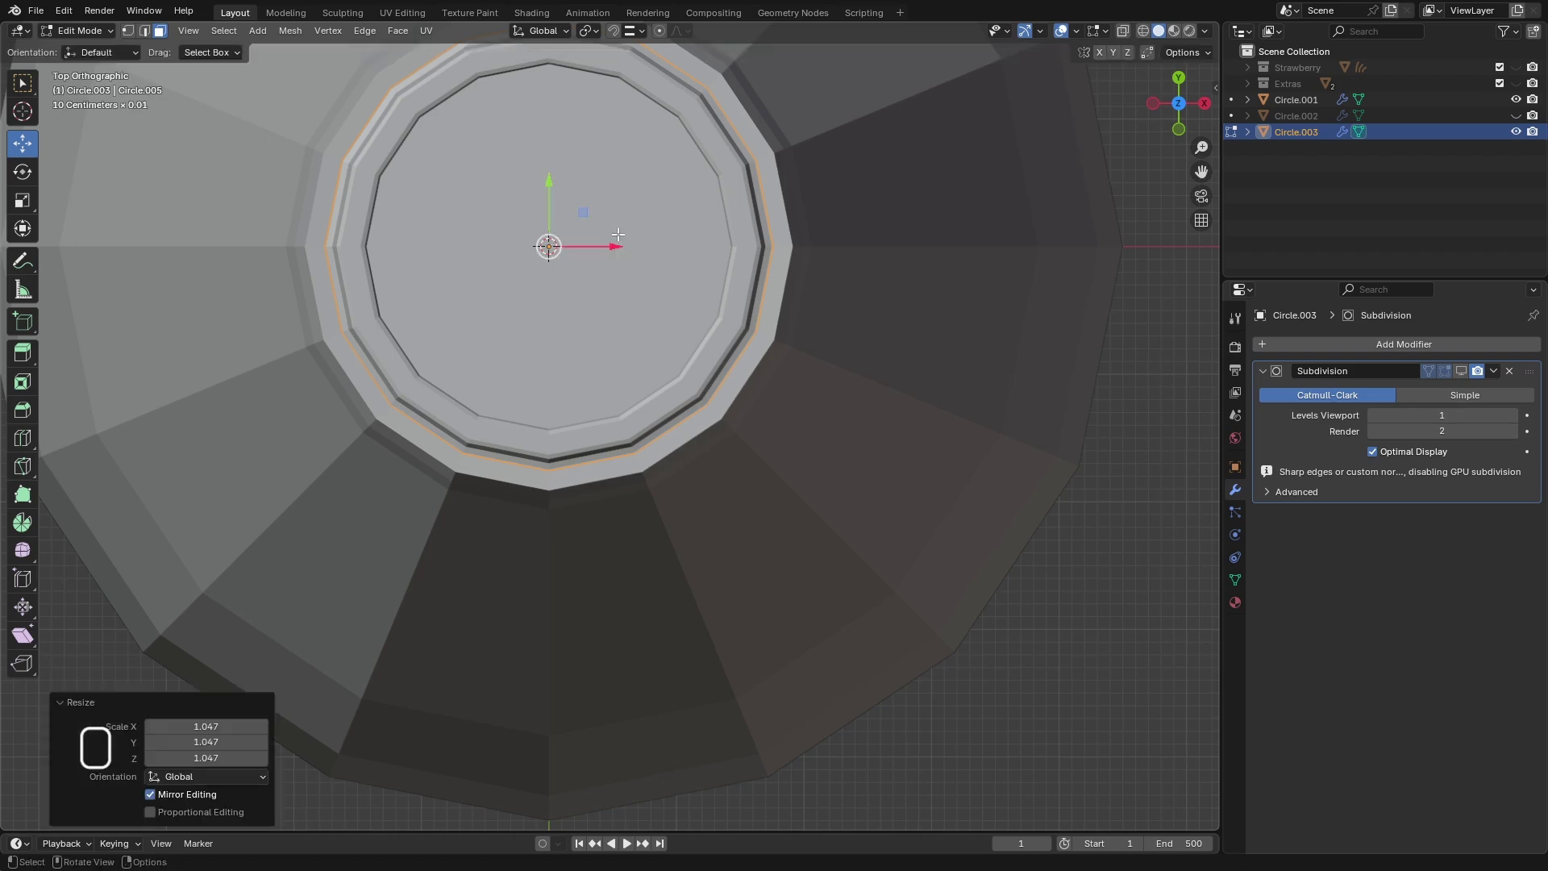
- Select the band's top edge loop, extrude it and scale the new loop inward to 0.618
middle_click_drag(621, 234, 713, 160)
scroll(706, 107, "up", 3)
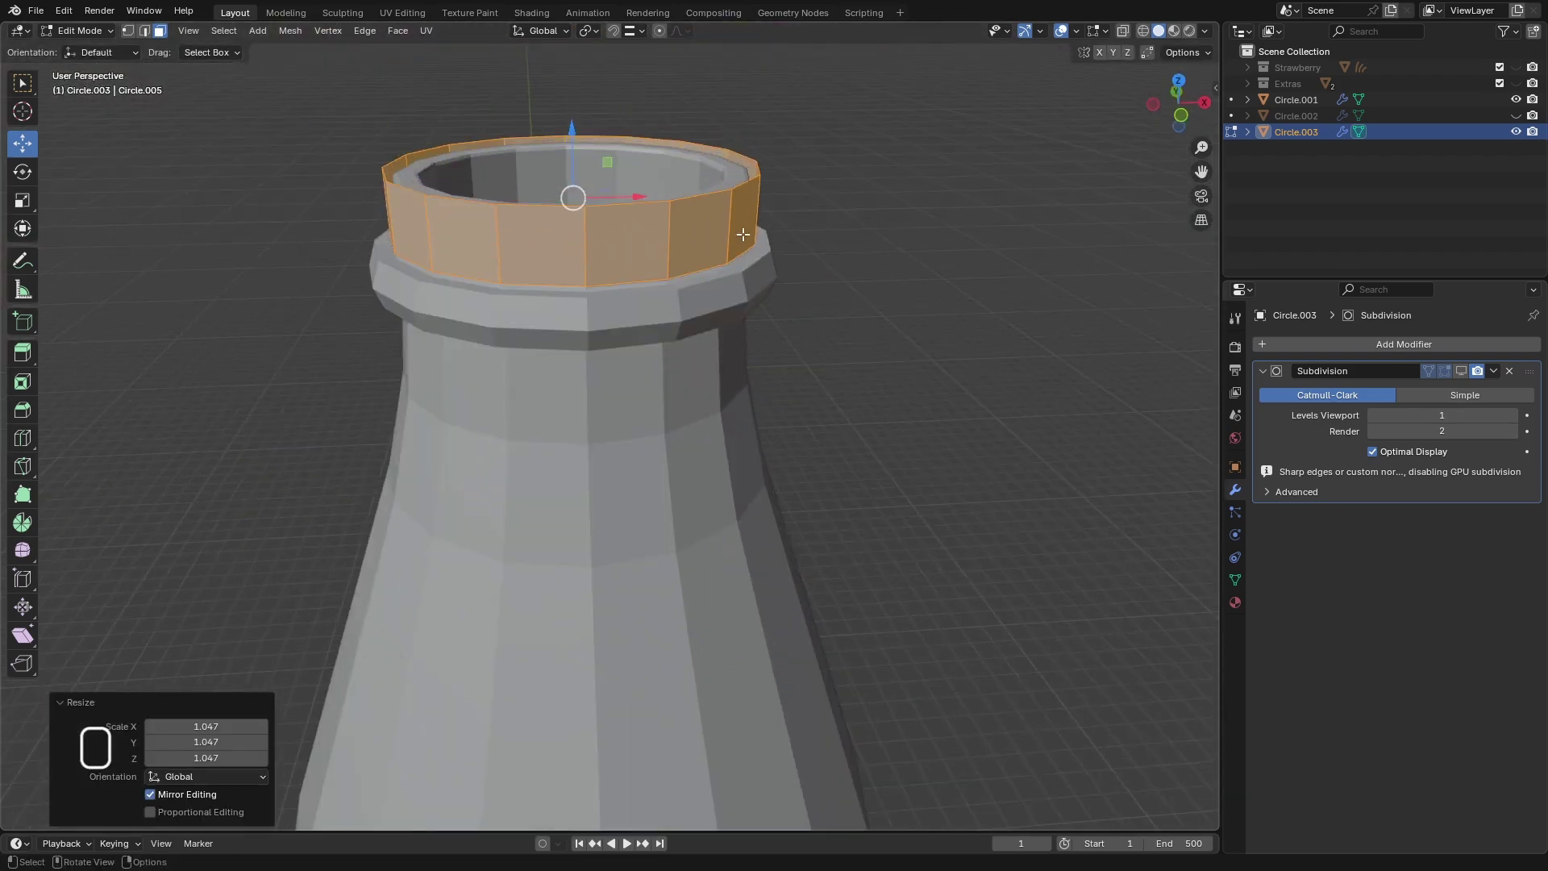
mouse_move(742, 234)
middle_mouse_down()
mouse_move(784, 180)
mouse_move(788, 219)
mouse_move(756, 254)
middle_mouse_up()
scroll(621, 214, "up", 1)
scroll(620, 214, "down", 2)
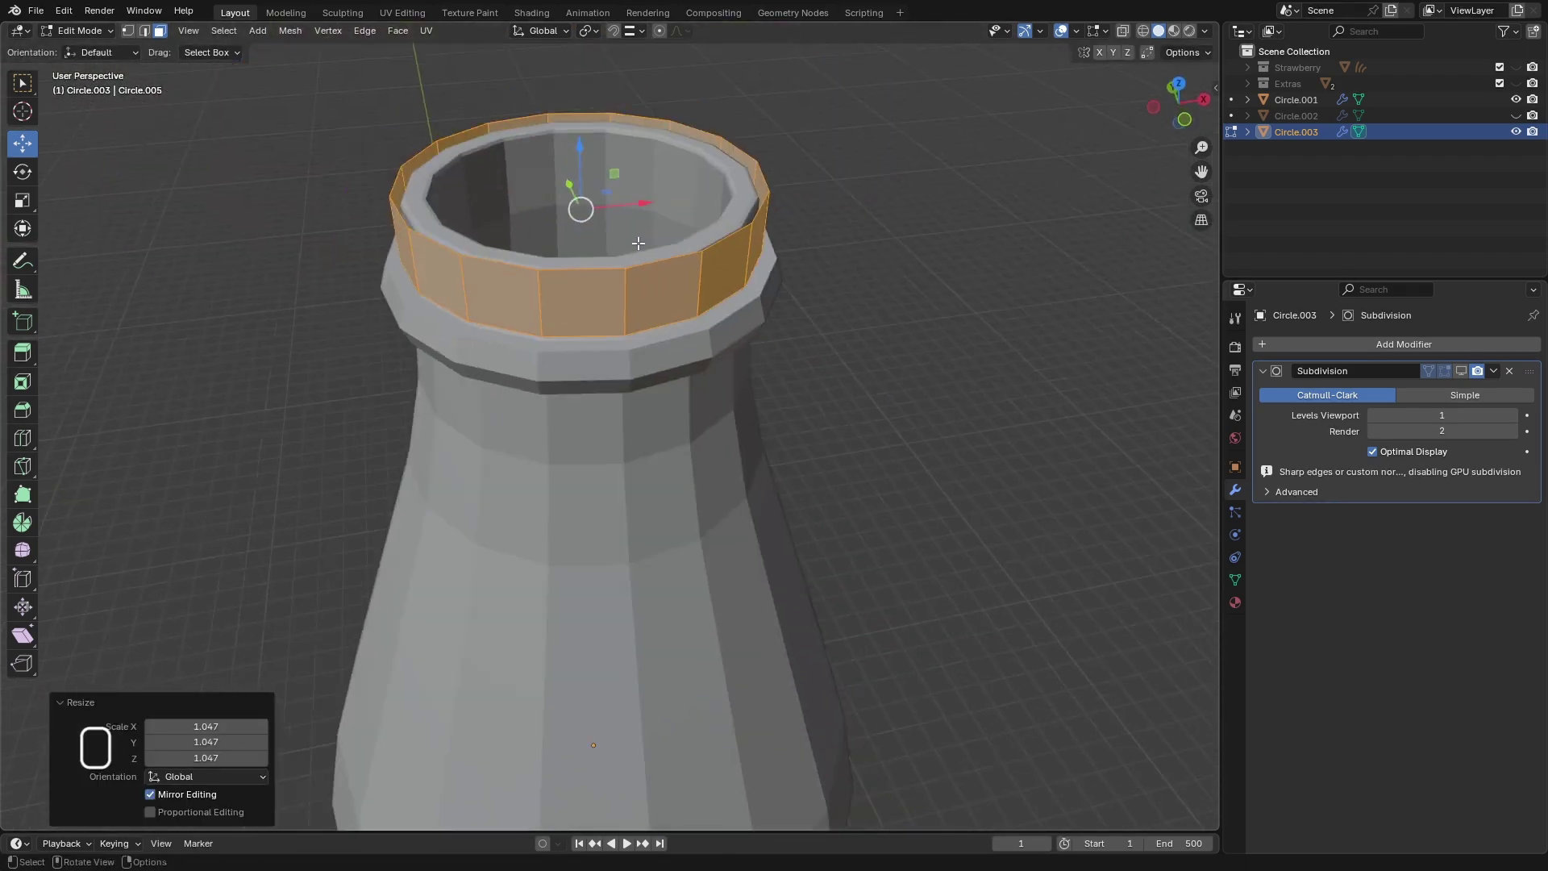
key("KP_1")
scroll(638, 223, "up", 5)
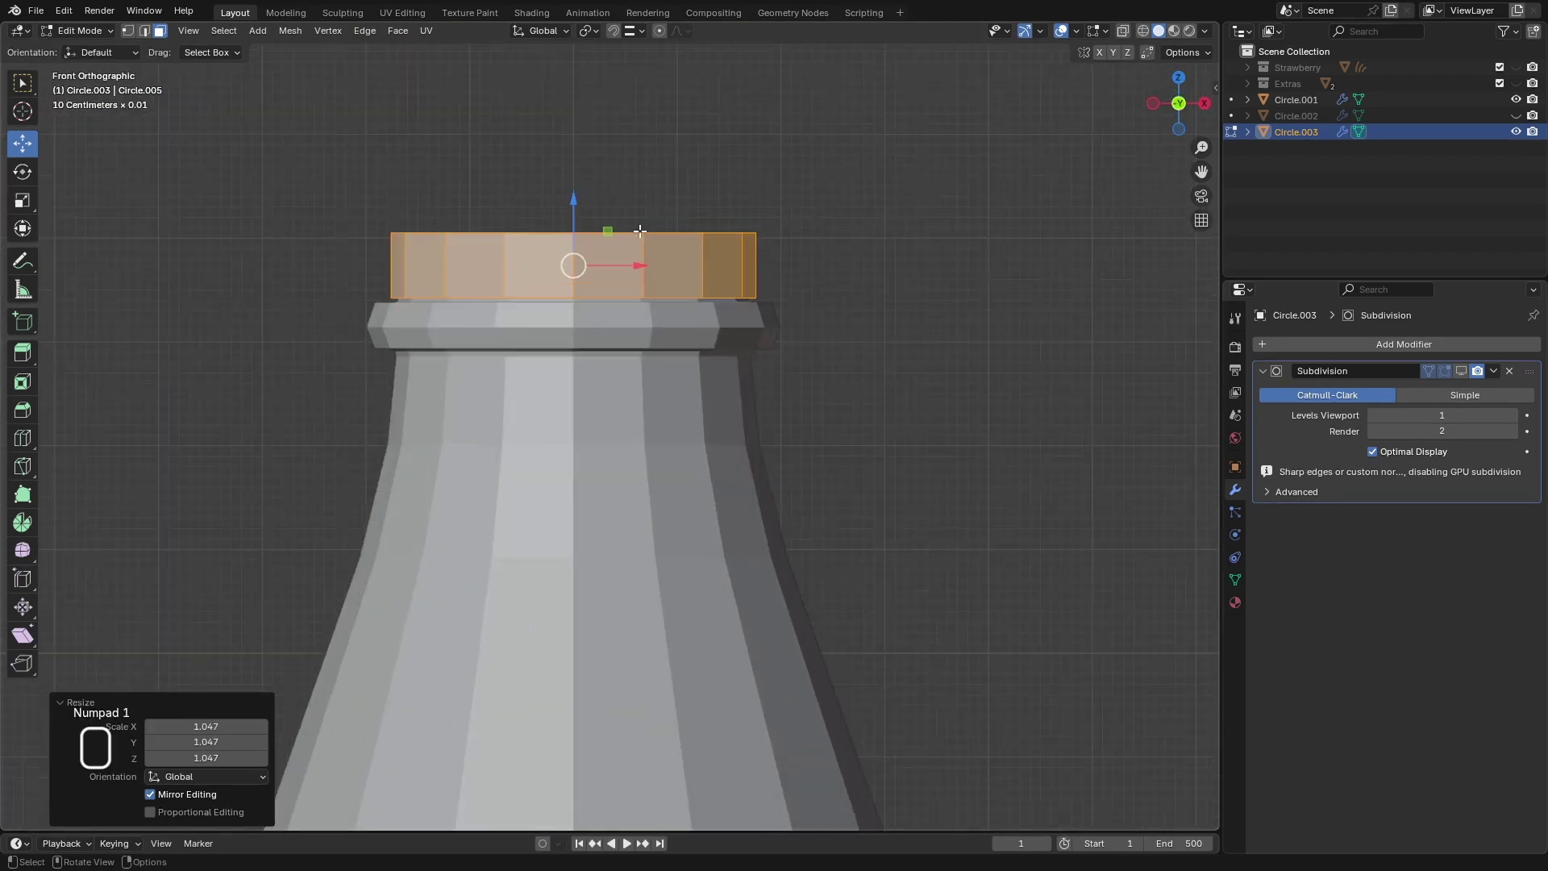
scroll(639, 223, "down", 2)
left_click(143, 32)
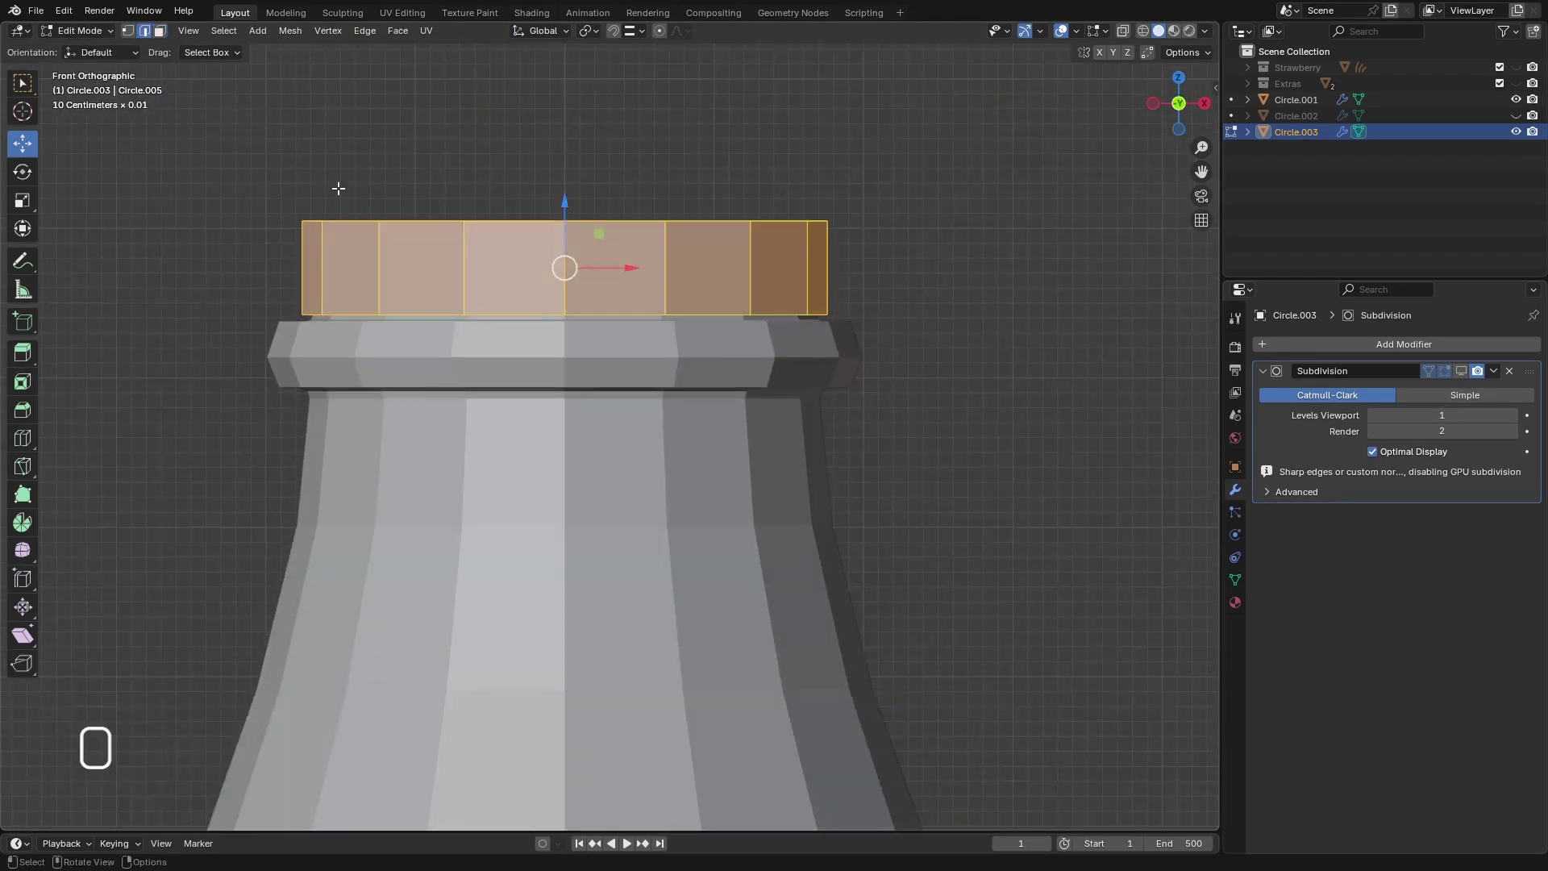
middle_click_drag(335, 183, 530, 321)
left_click(533, 259, "alt")
middle_click_drag(533, 259, 538, 266)
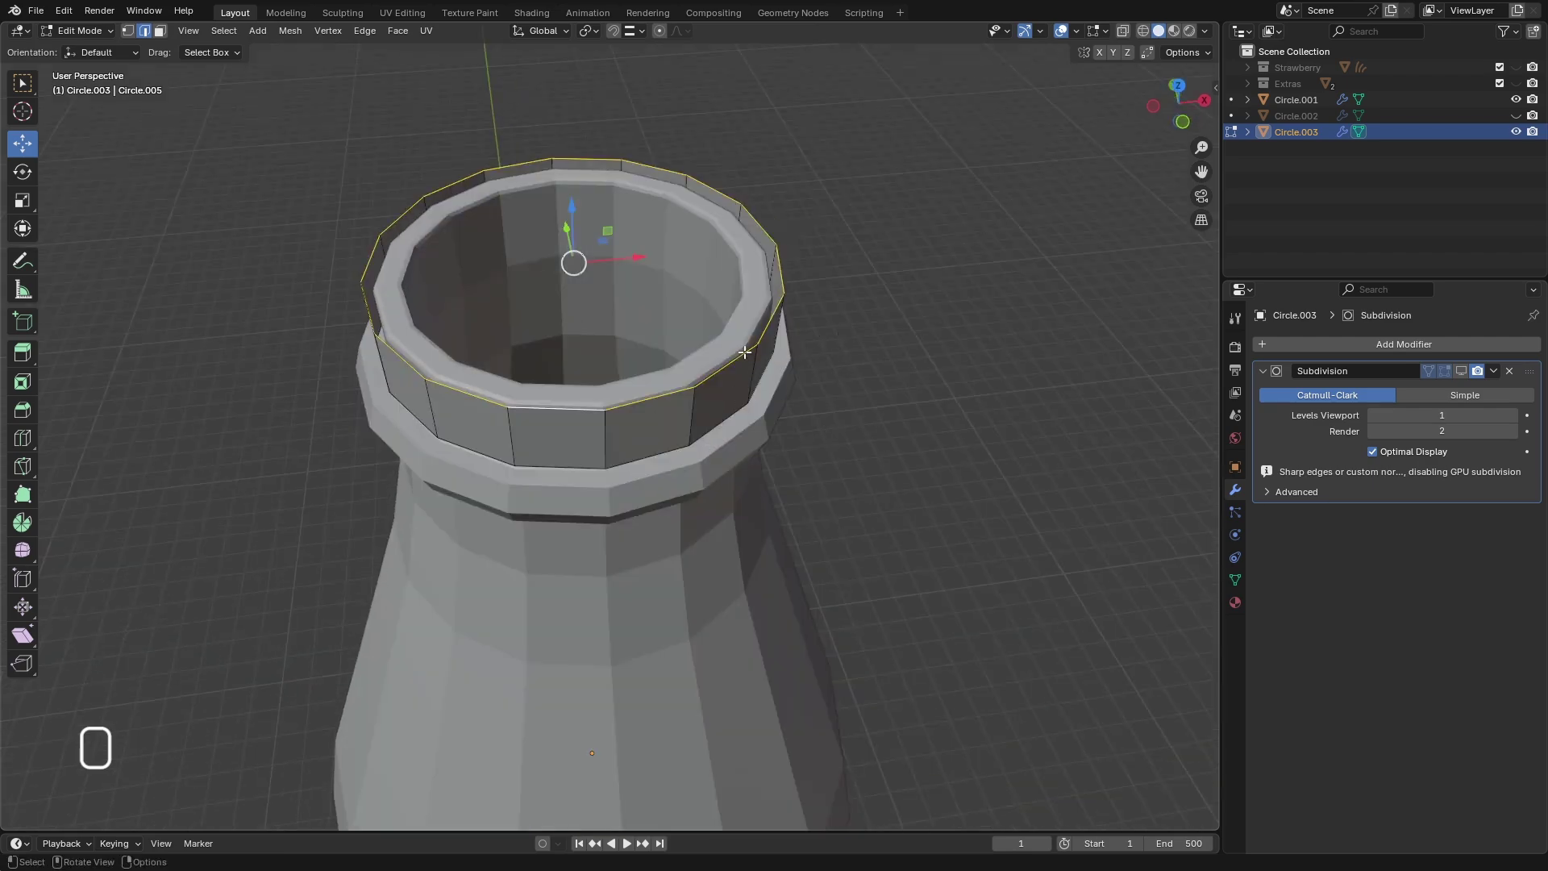
middle_click_drag(744, 352, 832, 359)
key("e")
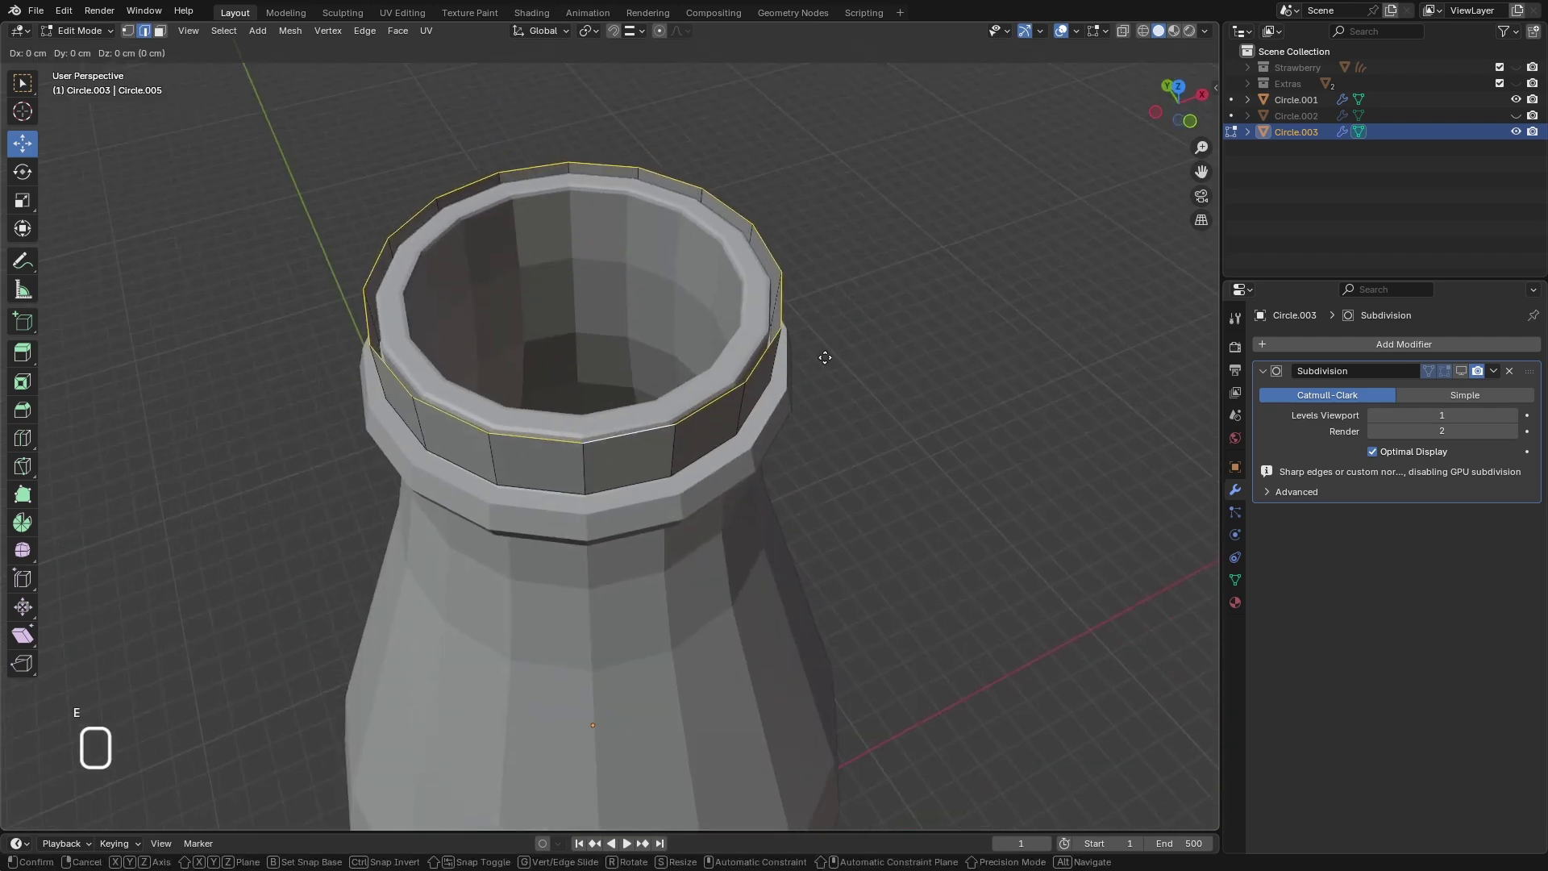
key("s")
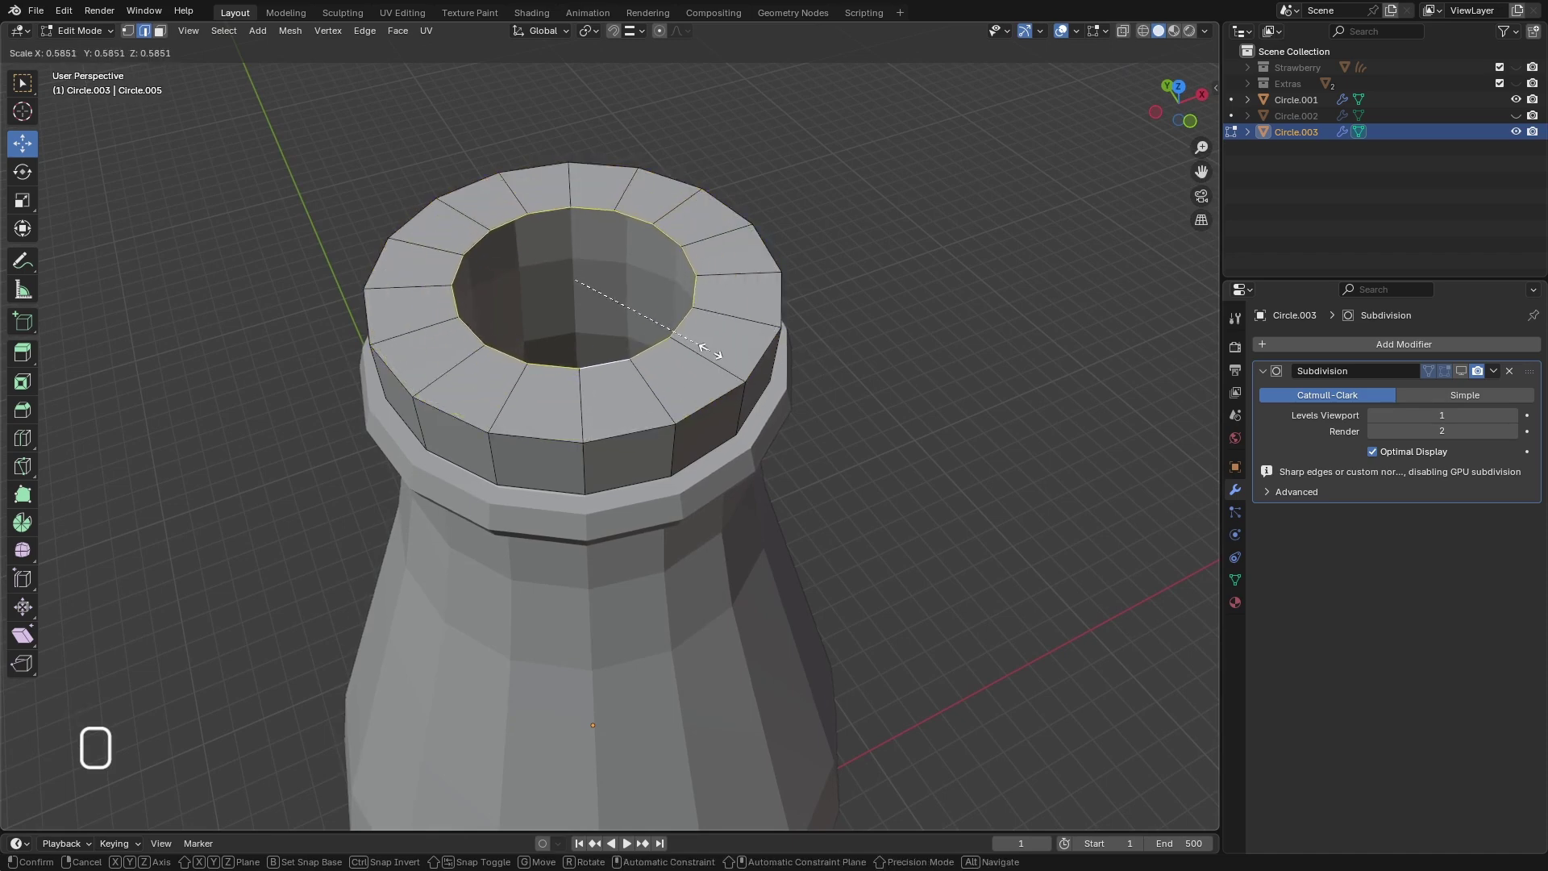
left_click(716, 355)
- Close the opening inside the scaled-in loop with a Grid Fill
left_click(398, 32)
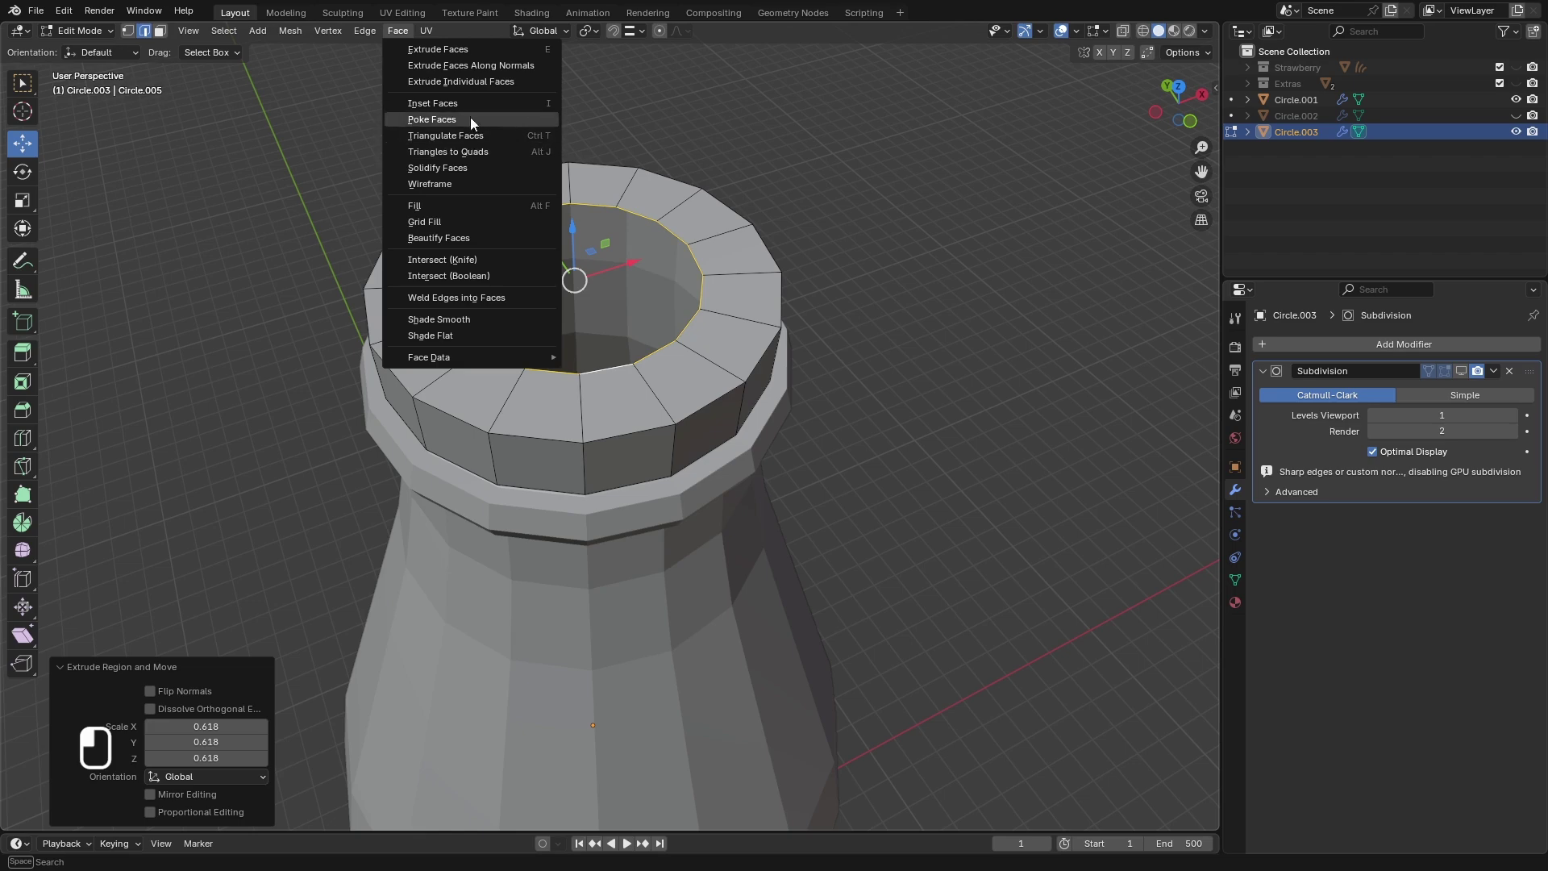
left_click(476, 221)
middle_click_drag(770, 377, 771, 302, "shift")
middle_click_drag(772, 363, 777, 394)
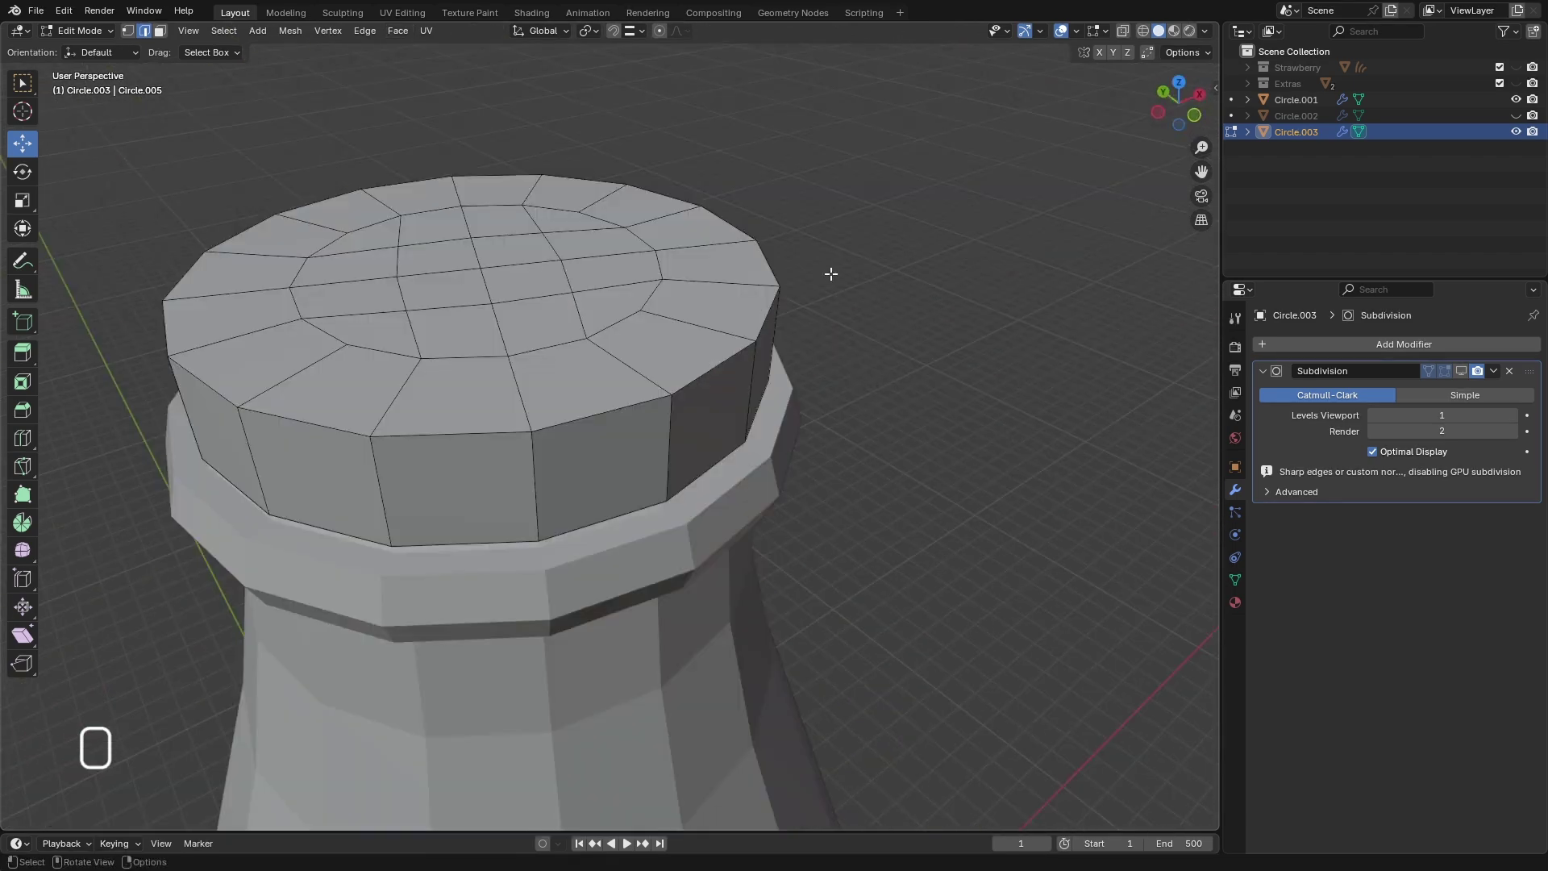
scroll(830, 274, "down", 2)
middle_click_drag(807, 391, 816, 373)
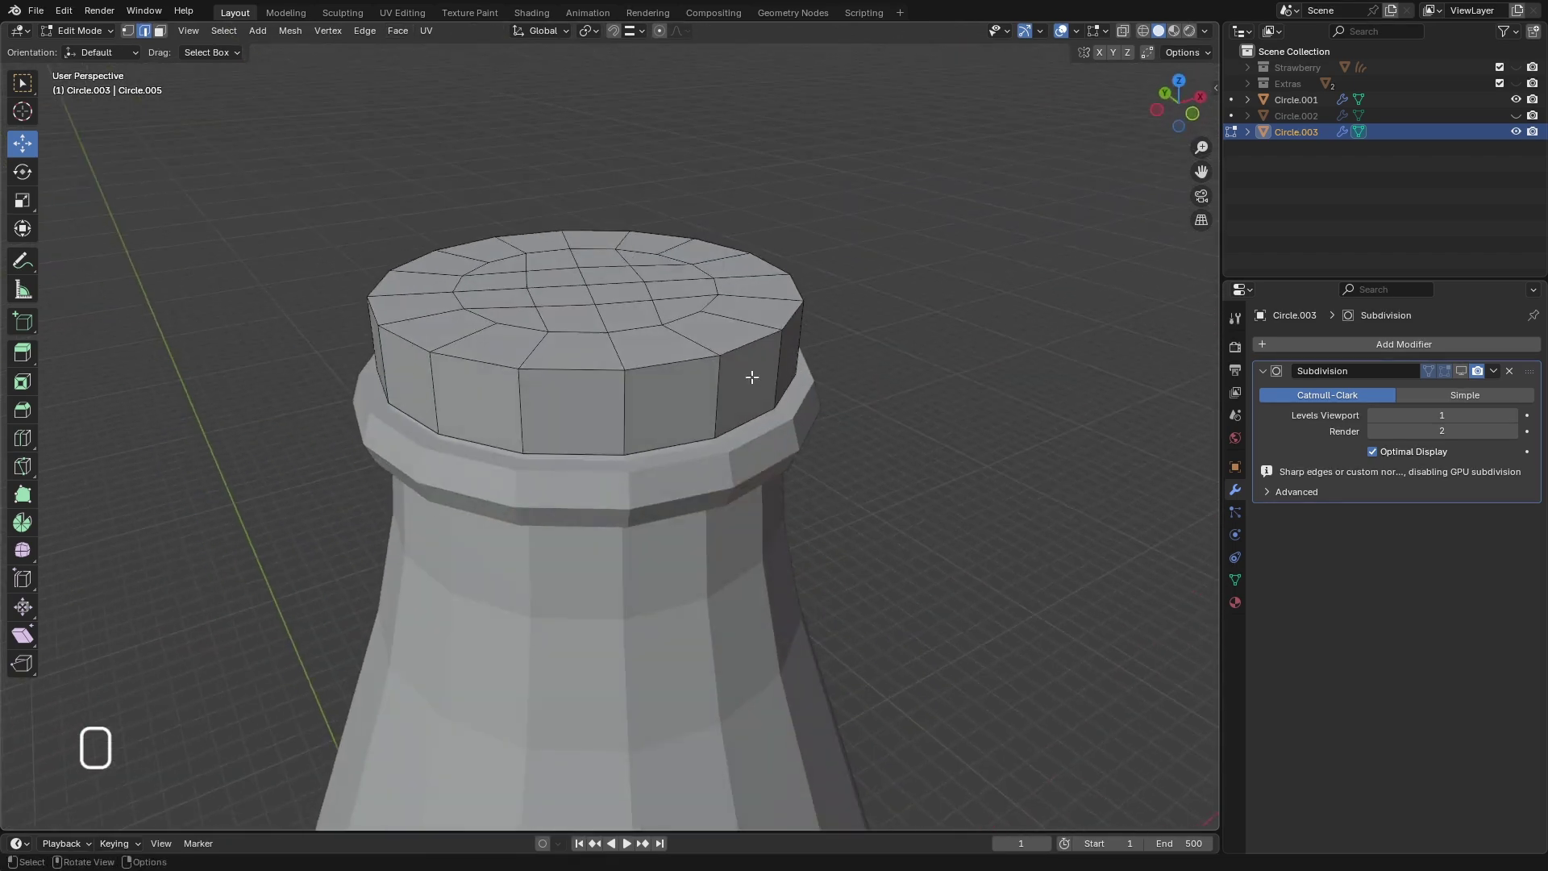
- Select all faces of the cap, scale them up to about 1.1 and raise them about 0.04 cm along Z
left_click(160, 30)
key("a")
key("KP_1")
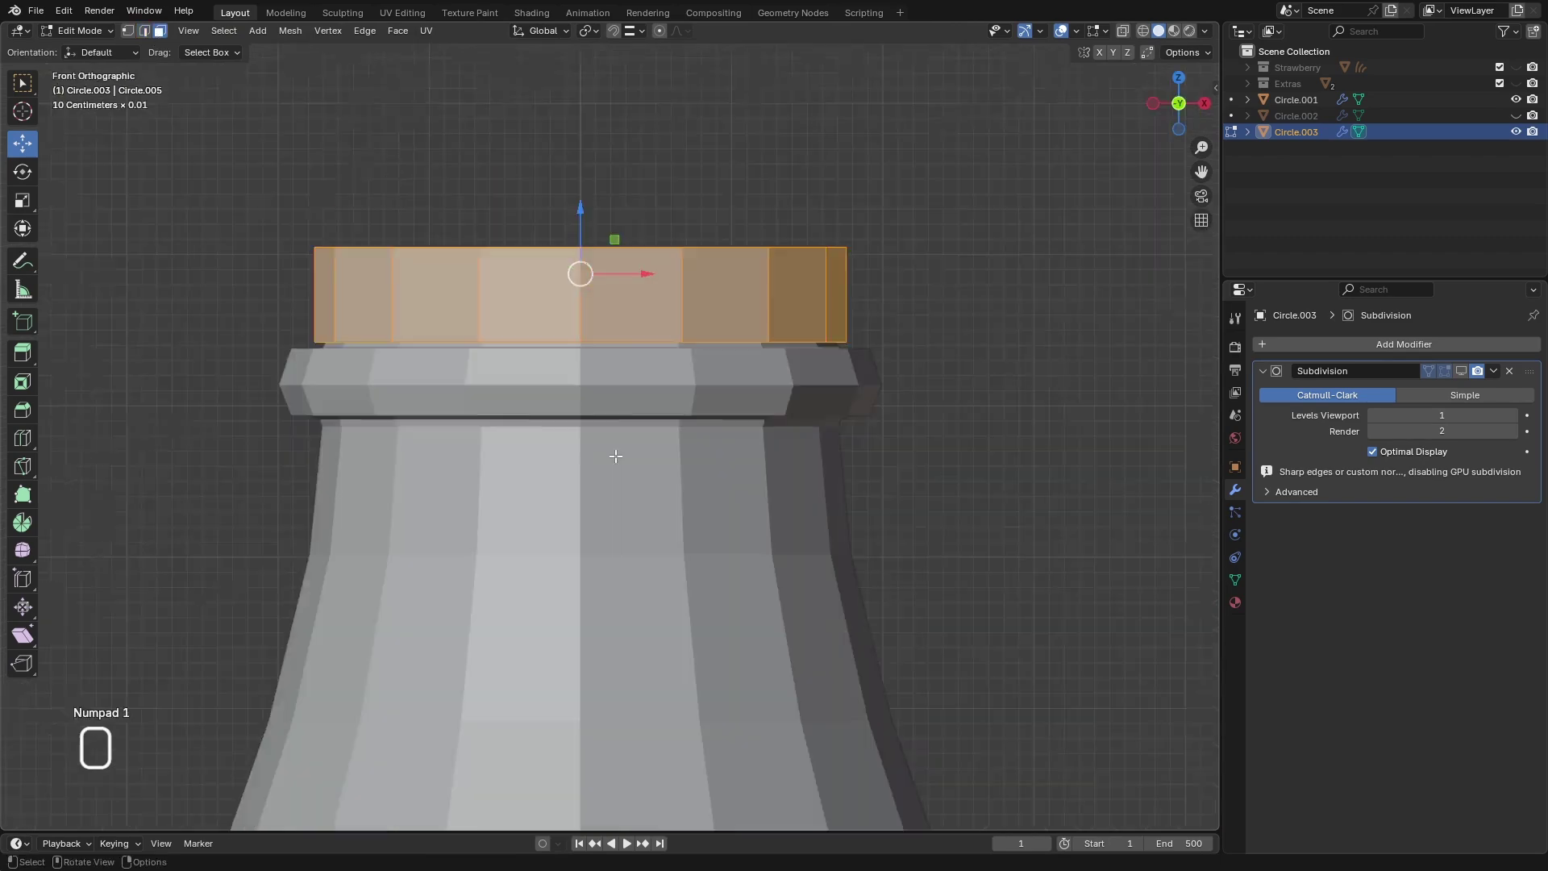
scroll(615, 449, "down", 2)
scroll(651, 341, "up", 2)
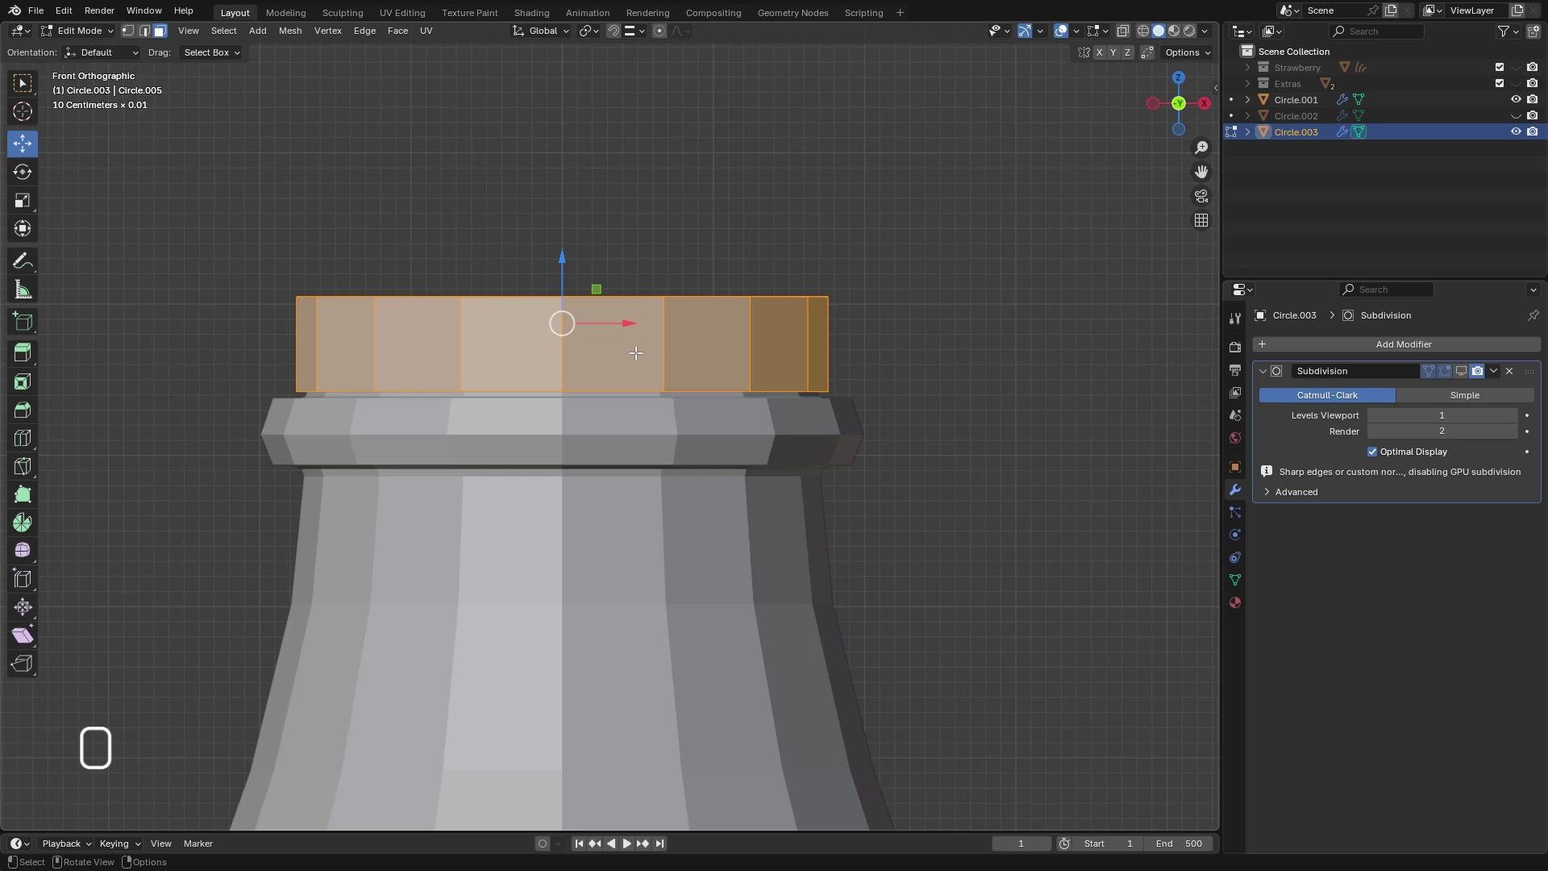
key("s")
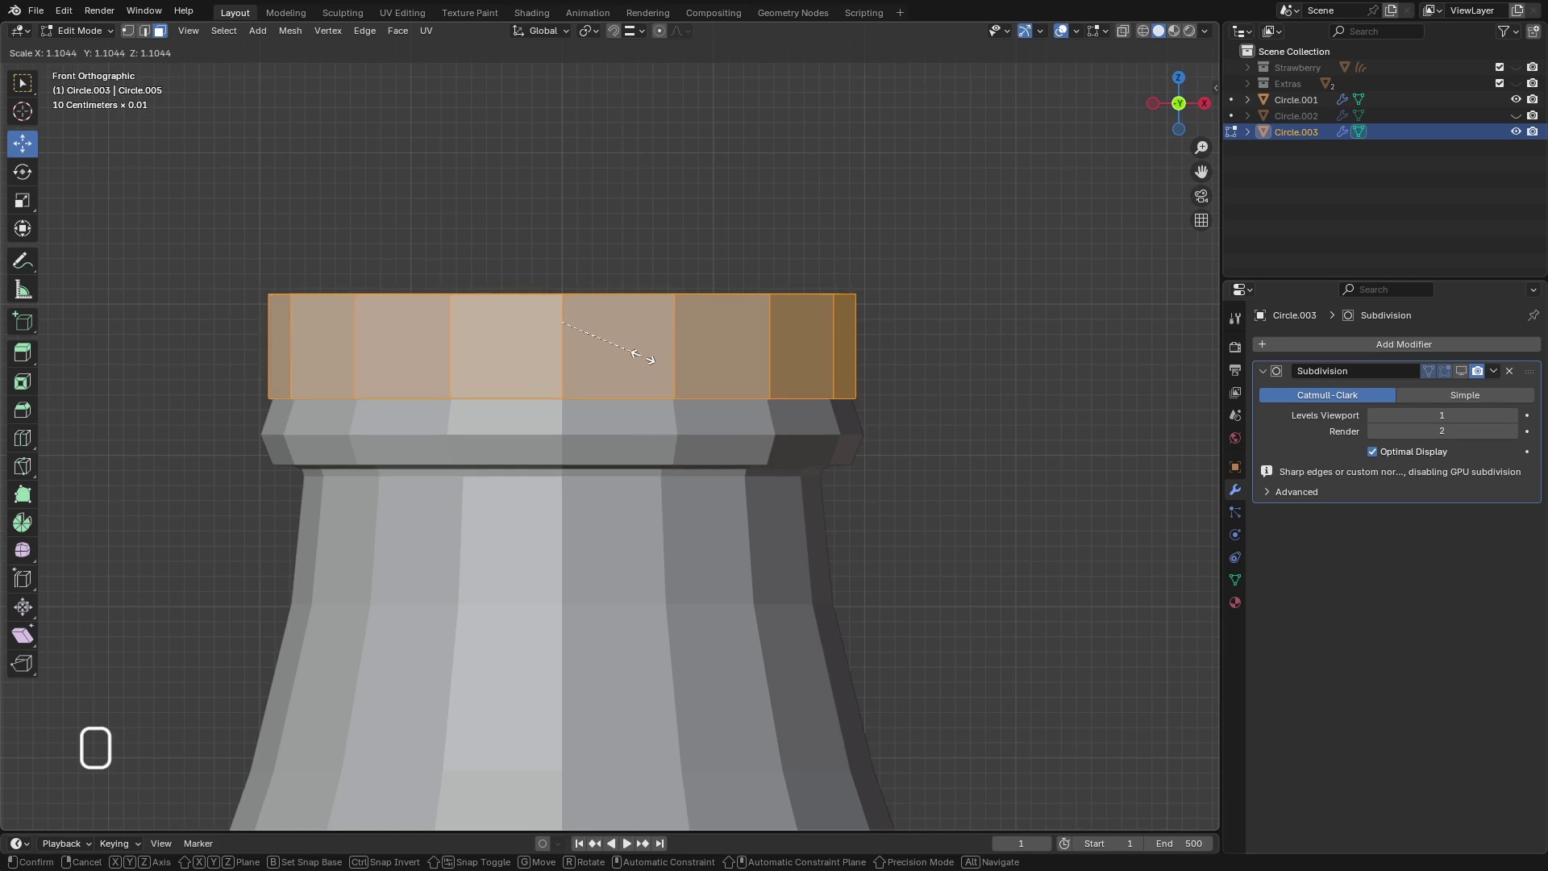
left_click(641, 350)
left_click_drag(562, 259, 561, 253)
- With X-ray on, select all the cap's top vertices and raise them about 0.17 cm along Z
left_click(1123, 30)
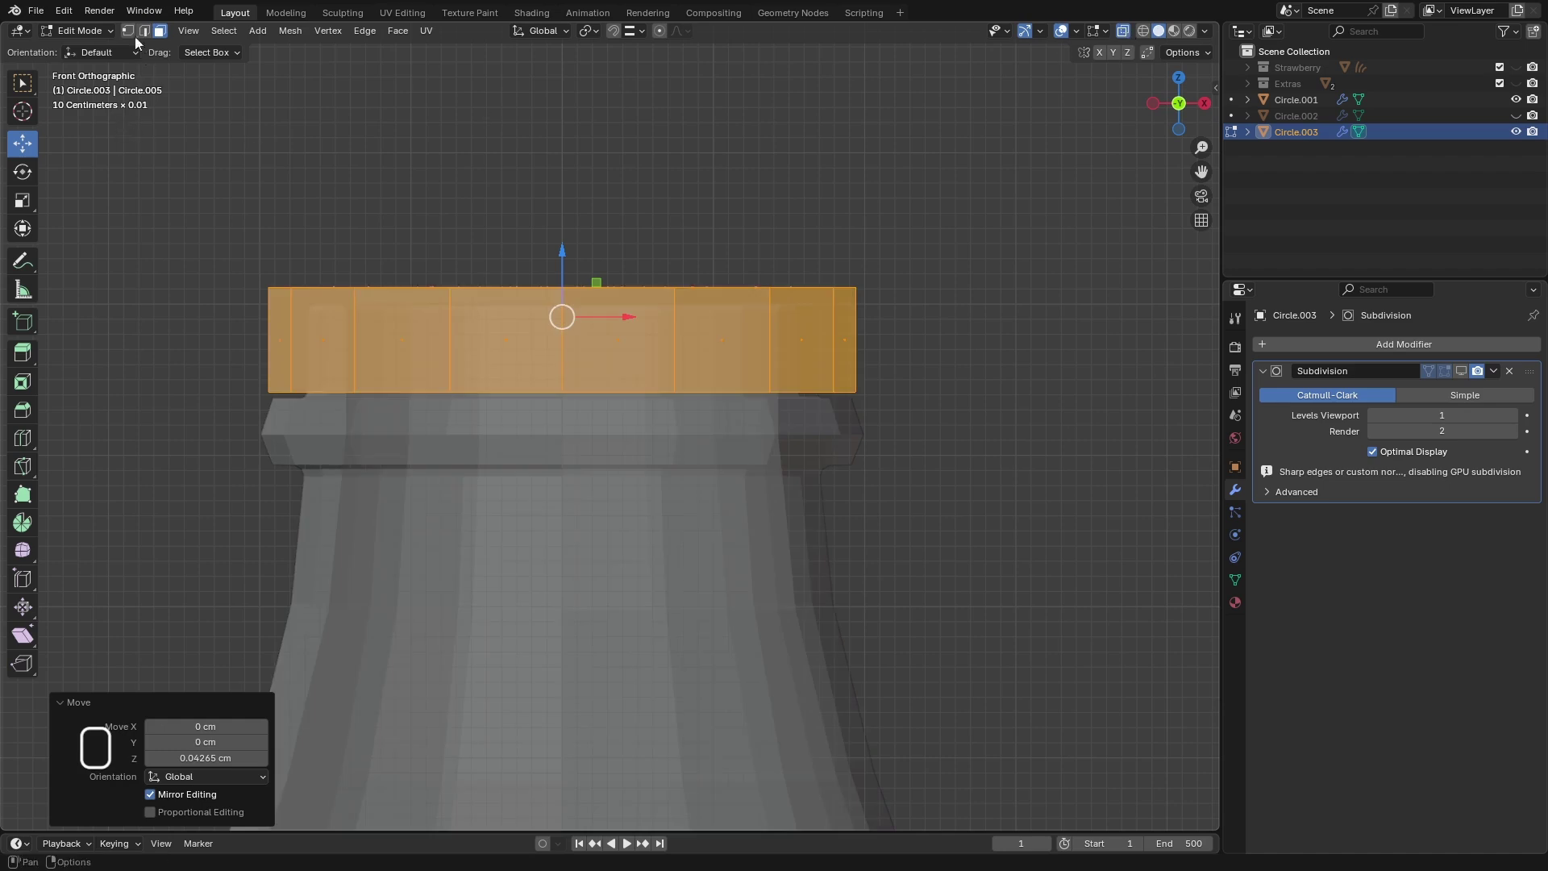
left_click_drag(52, 167, 1041, 340)
left_click_drag(562, 240, 565, 214)
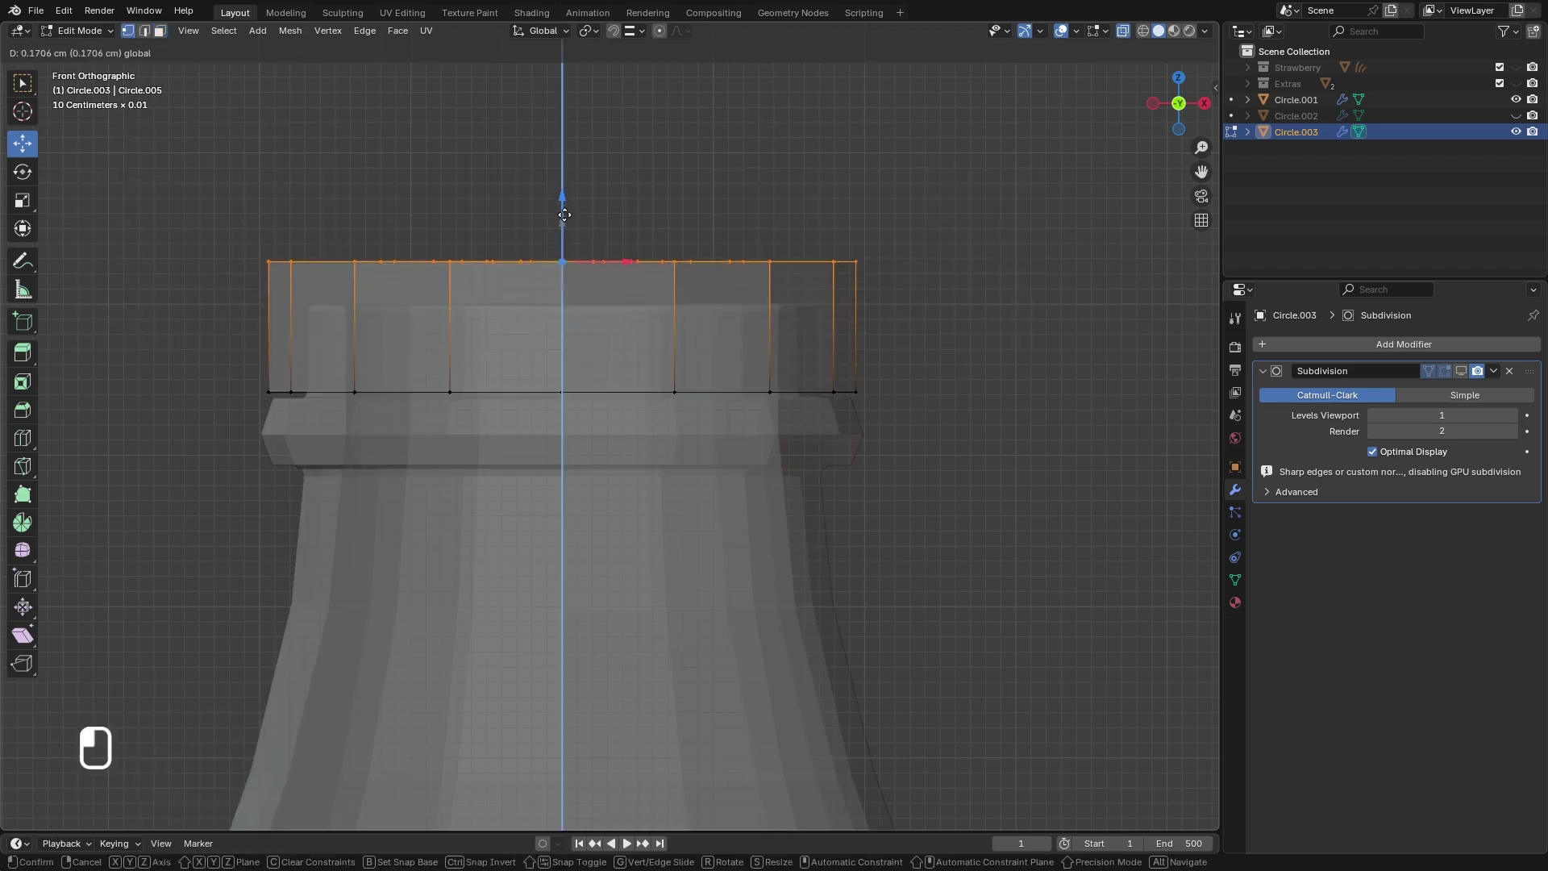
- Turn X-ray off, select the cap's top outer edge loop and bevel it about 0.295 cm with 2 segments
middle_click_drag(578, 313, 626, 422)
left_click(77, 30)
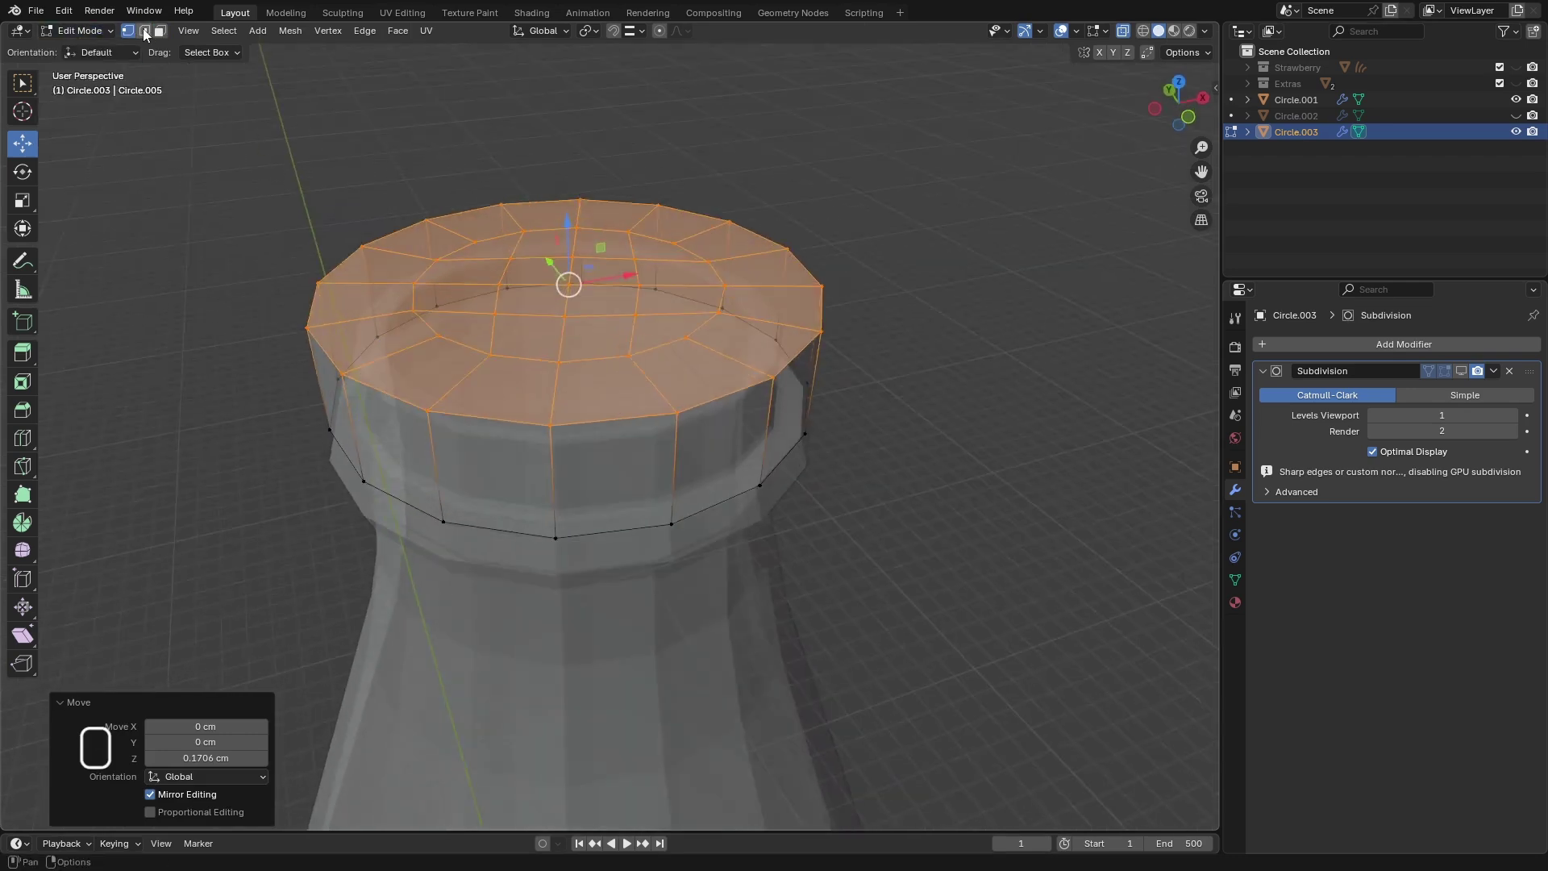
left_click(144, 31)
left_click(1123, 31)
scroll(692, 397, "up", 1)
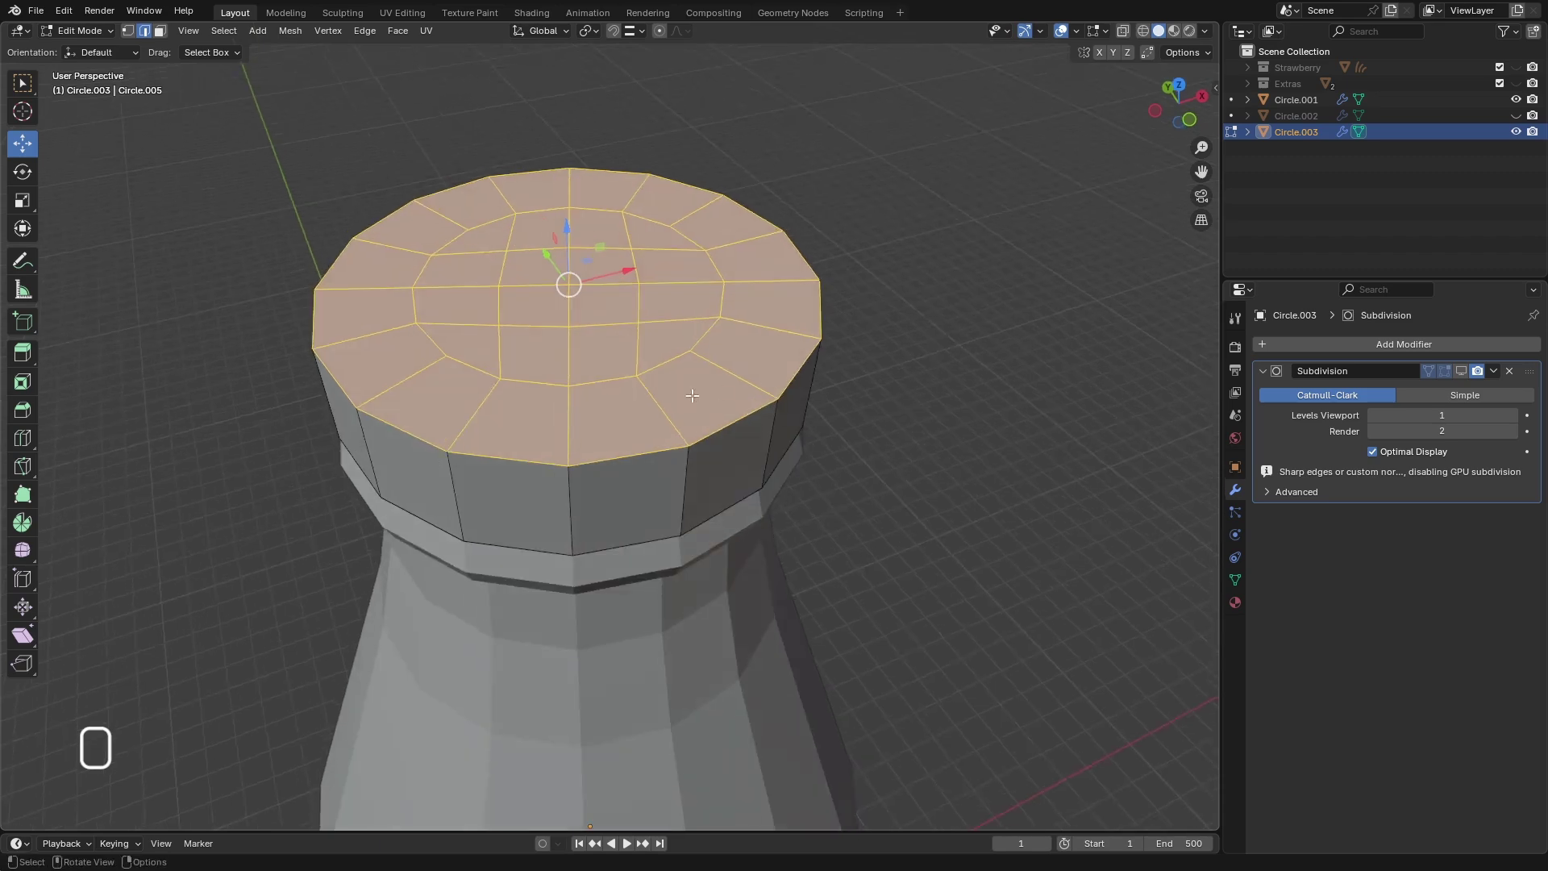
scroll(693, 399, "up", 1)
left_click(740, 426)
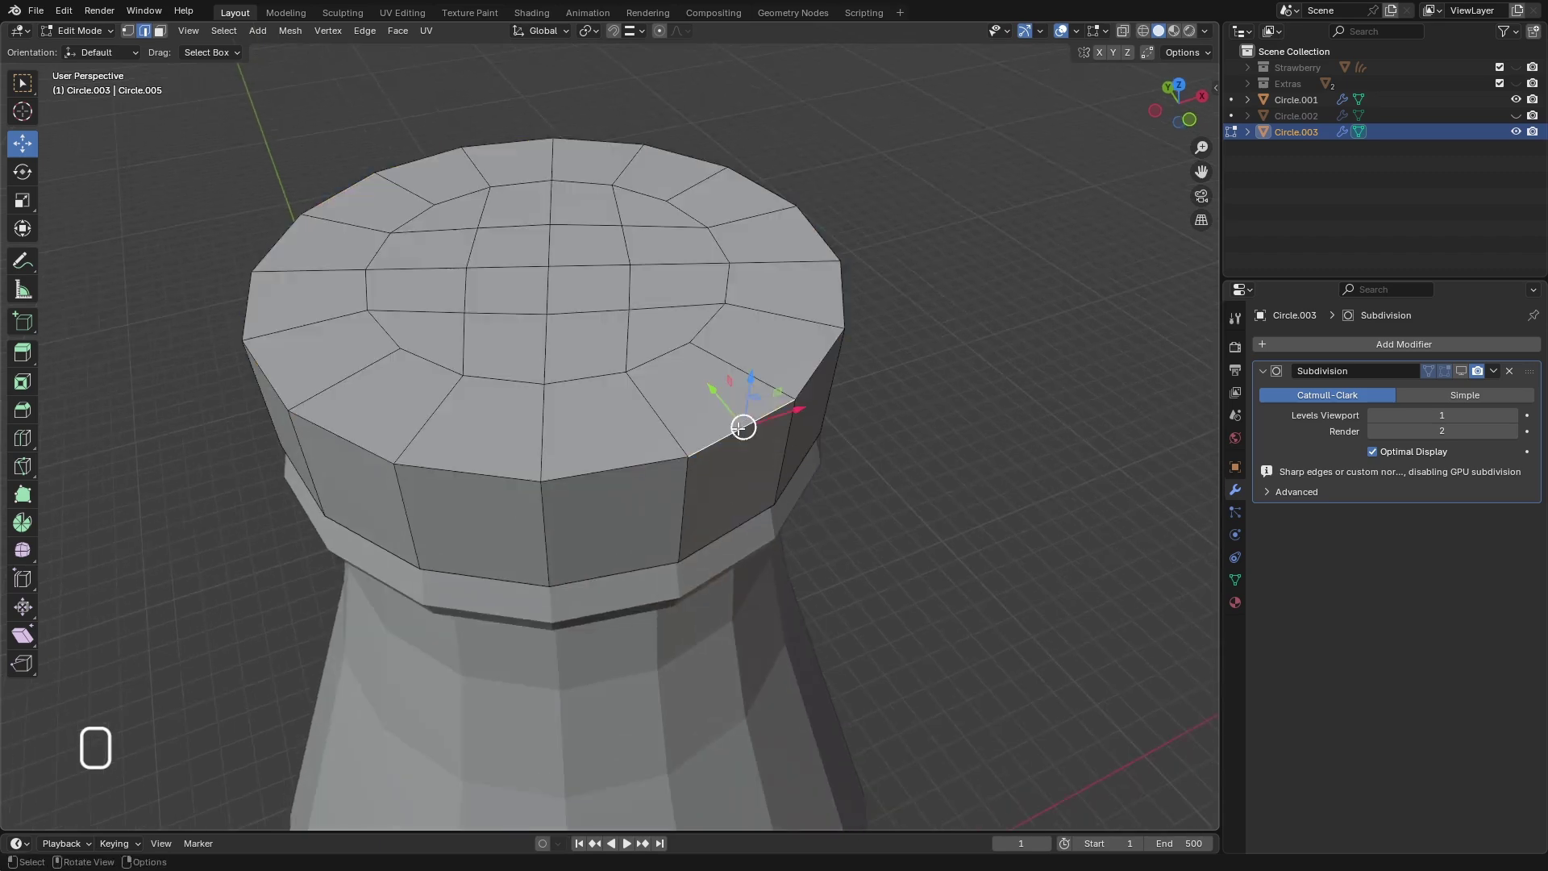
left_click(740, 426, "alt")
scroll(738, 419, "down", 3)
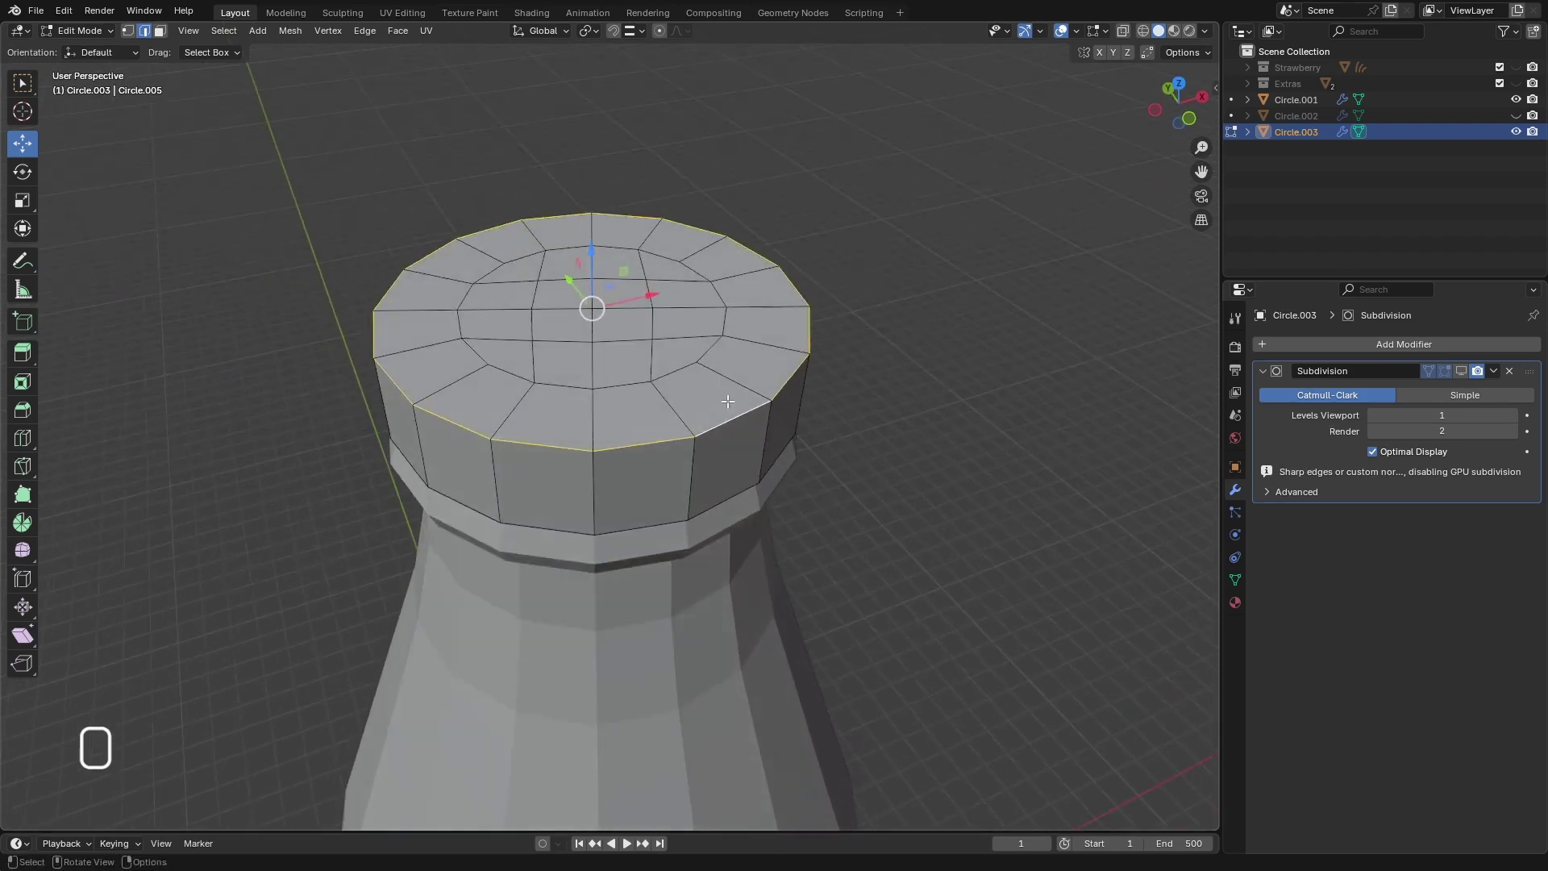
mouse_move(728, 401)
middle_mouse_down()
mouse_move(774, 432)
mouse_move(753, 346)
mouse_move(753, 387)
middle_mouse_up()
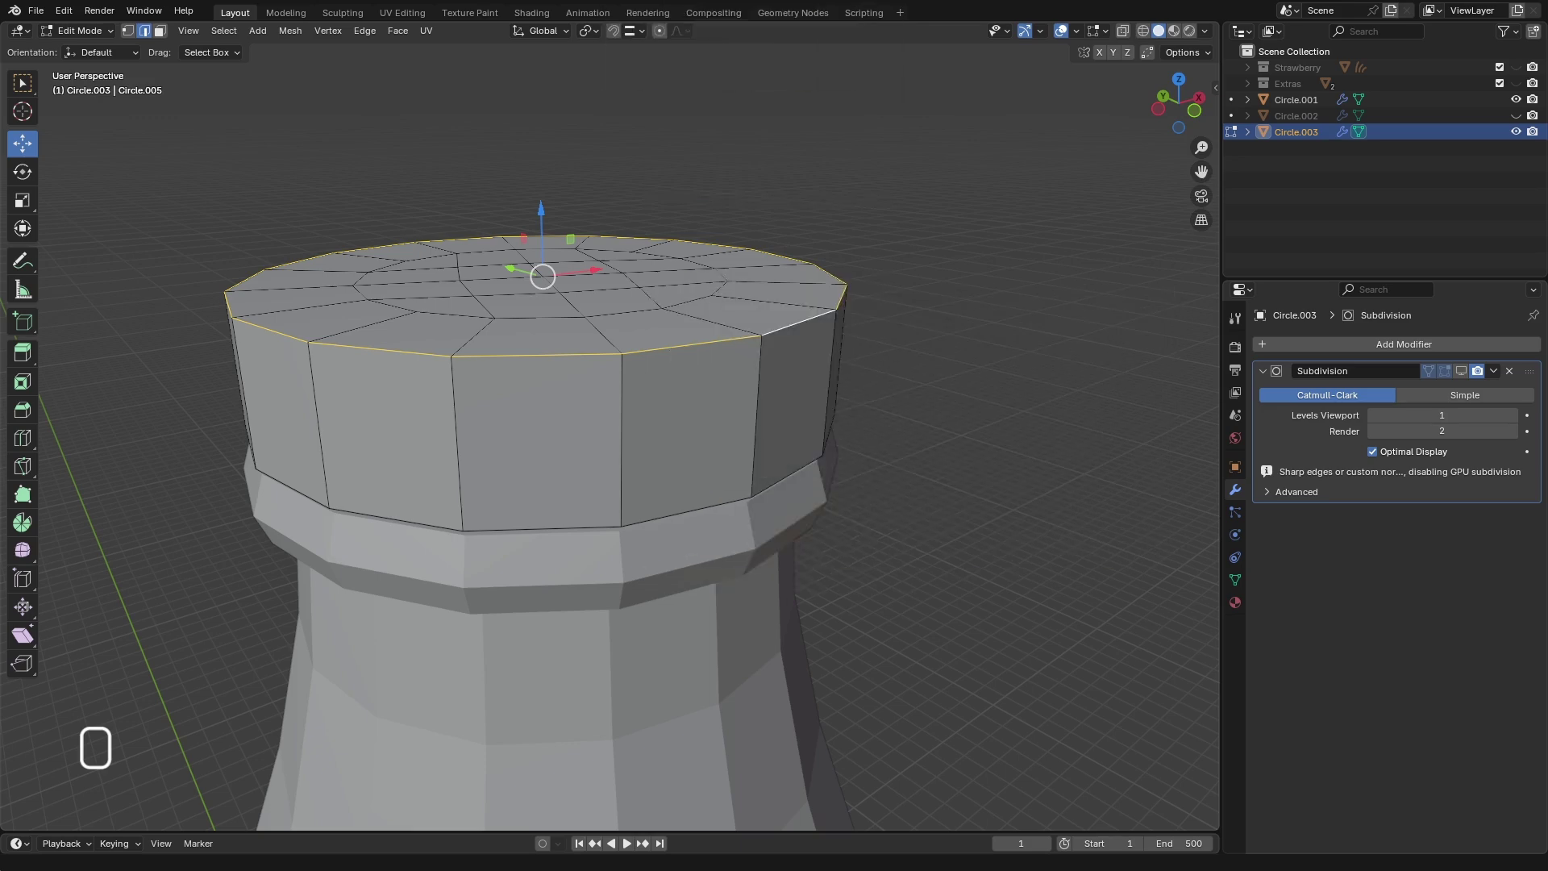
middle_click_drag(765, 408, 788, 568)
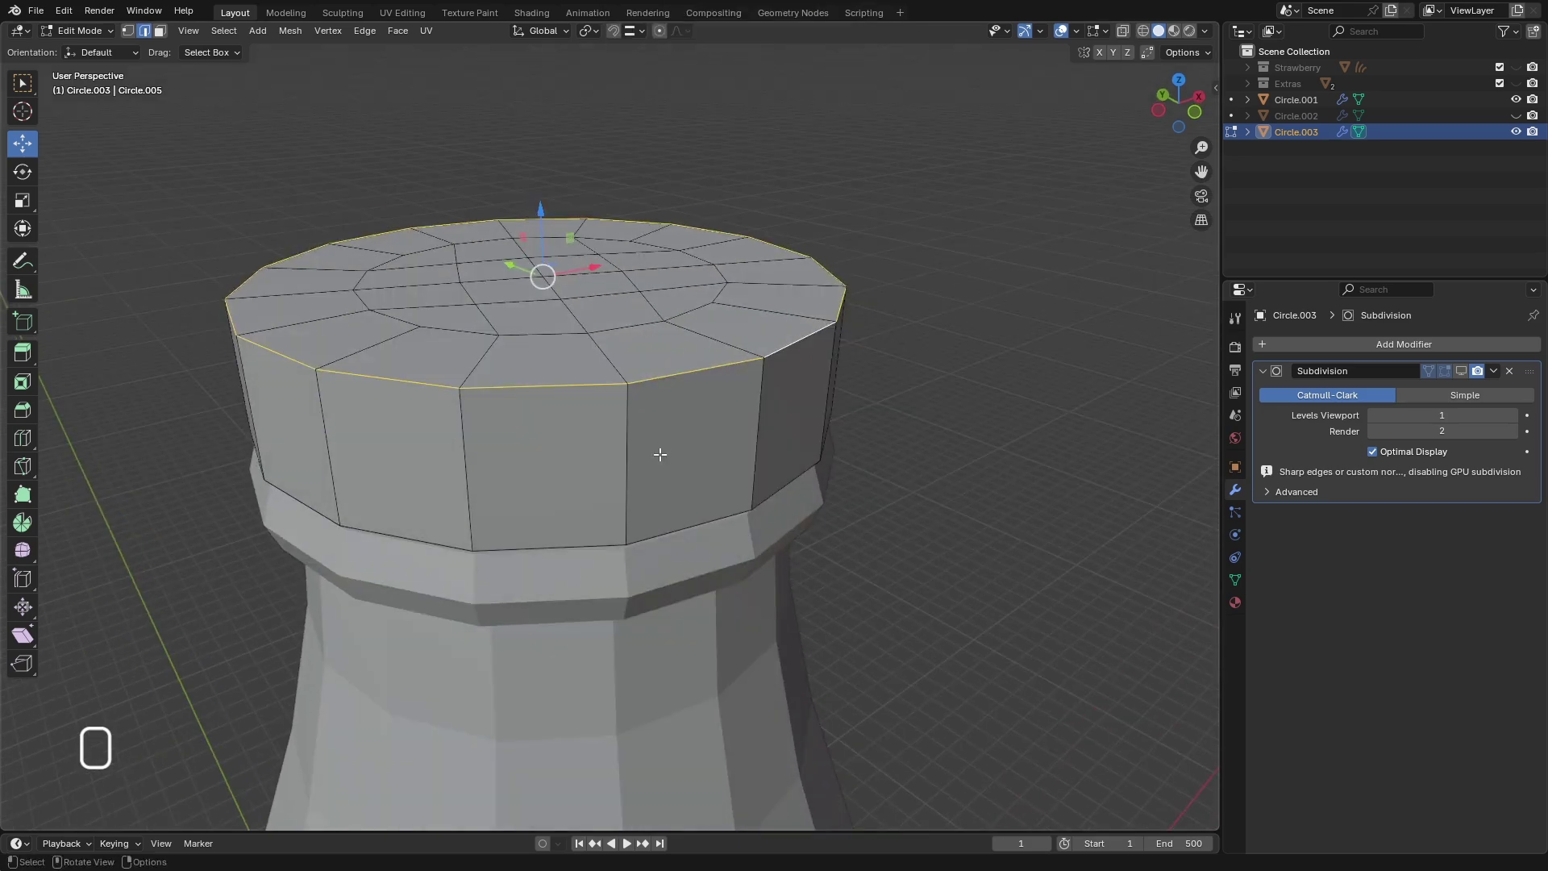
middle_click_drag(660, 454, 715, 402)
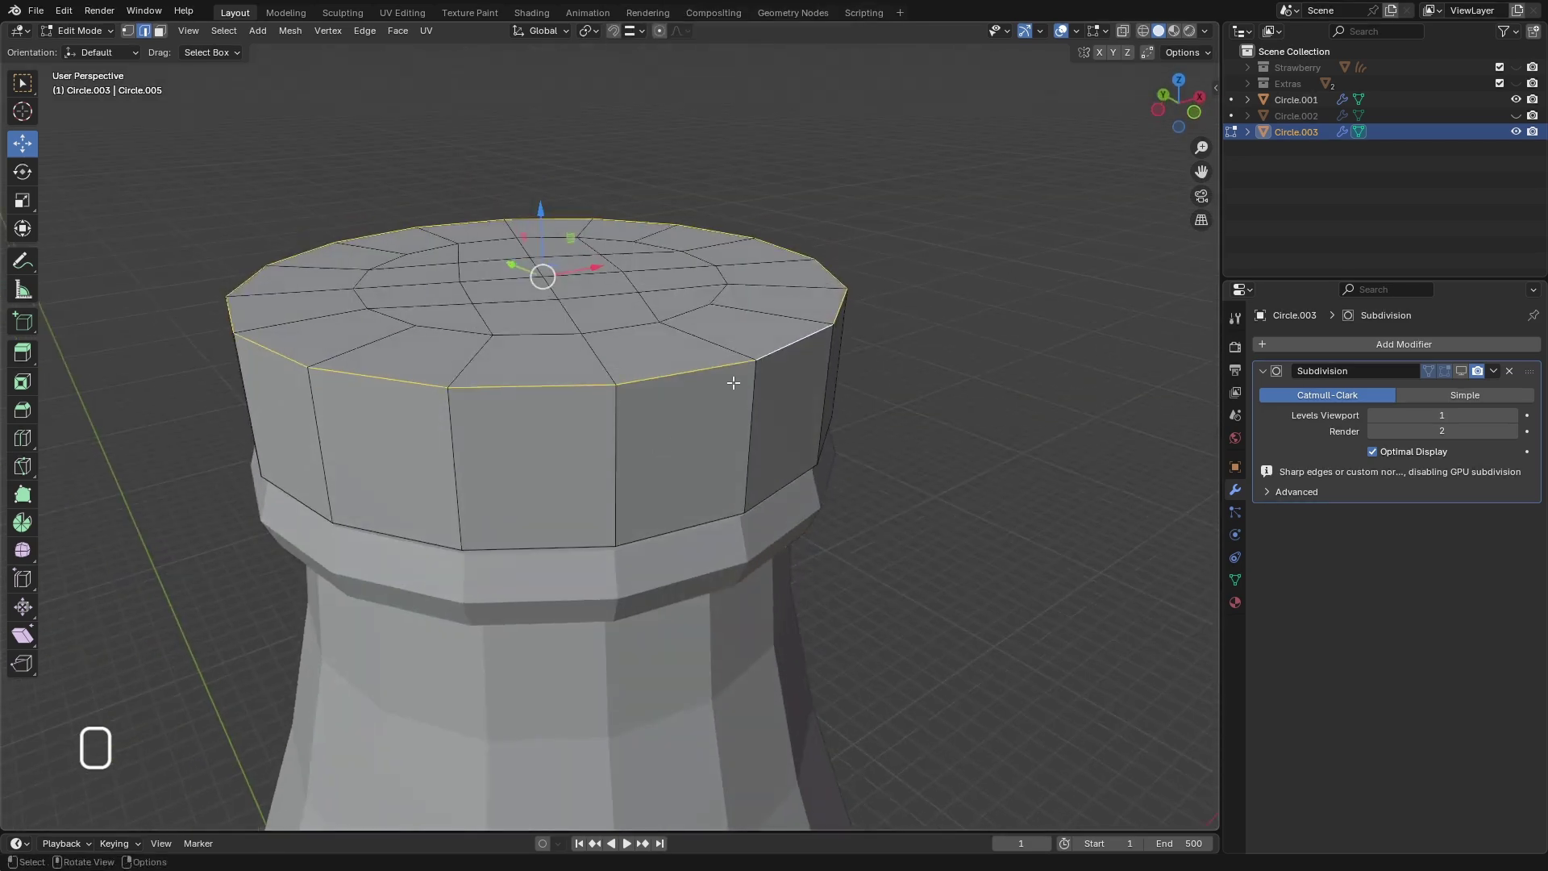
key("ctrl+b")
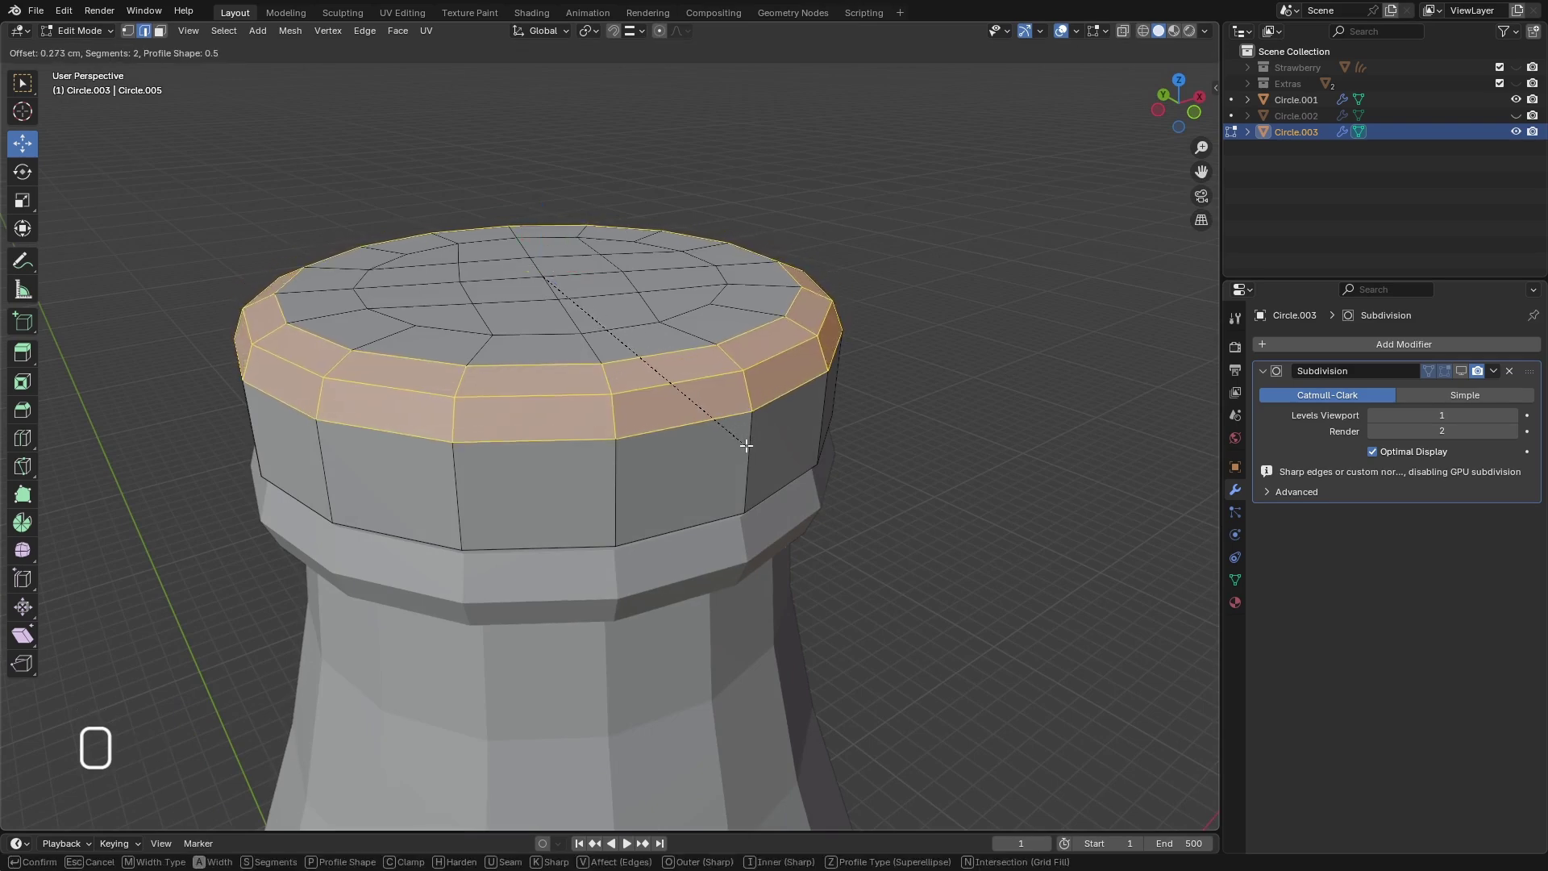
left_click(738, 449)
middle_click_drag(738, 448, 733, 415)
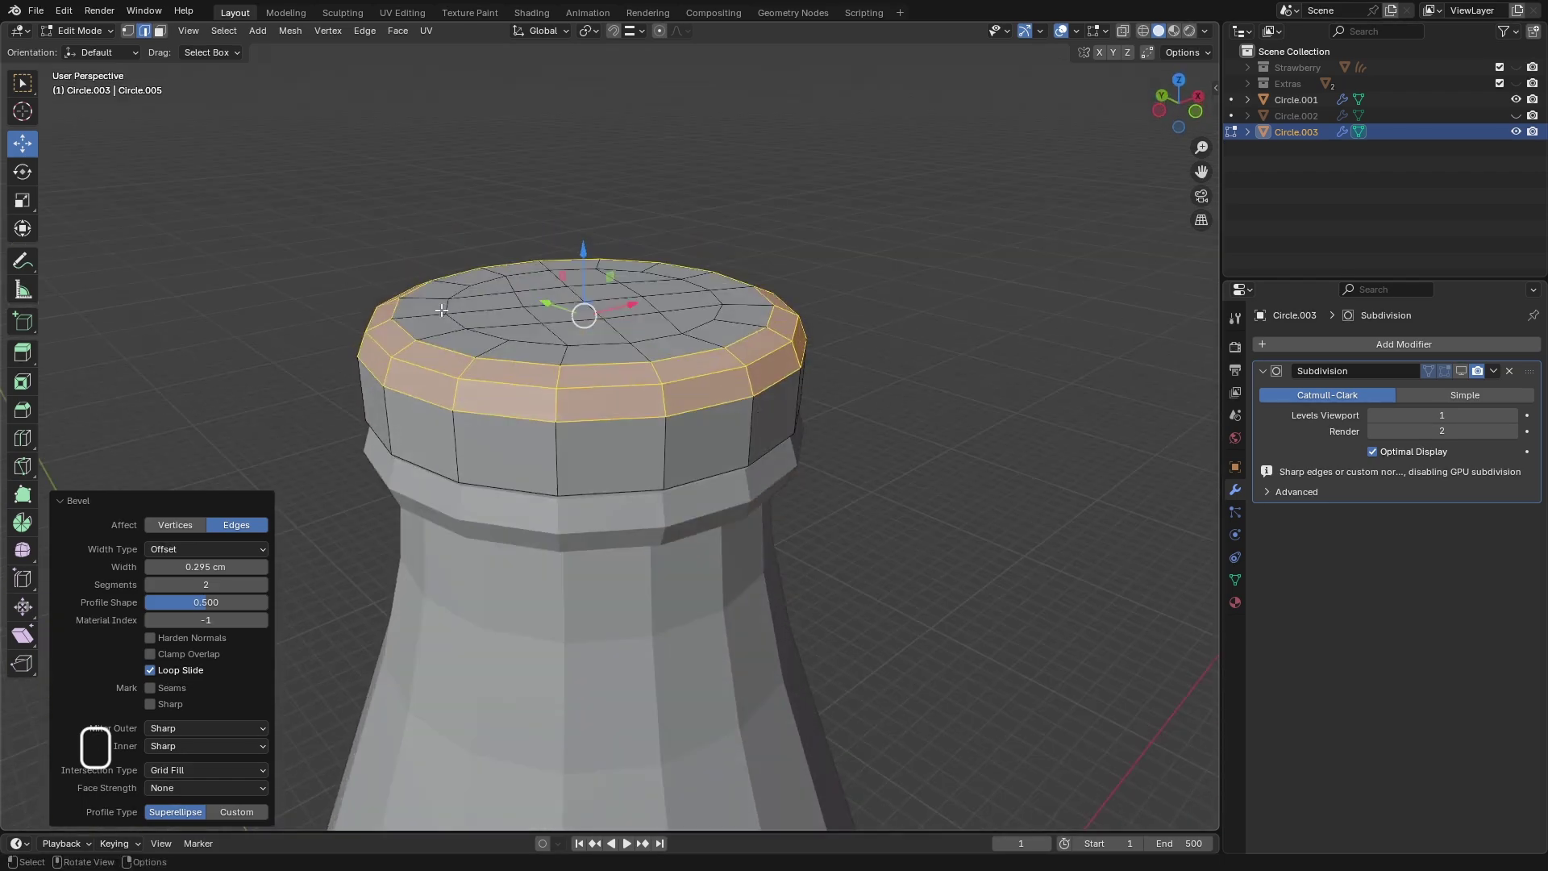
- Isolate the cap in local view, return to Object Mode and remove its Subdivision modifier
key("KP_Divide")
middle_click_drag(408, 242, 602, 341)
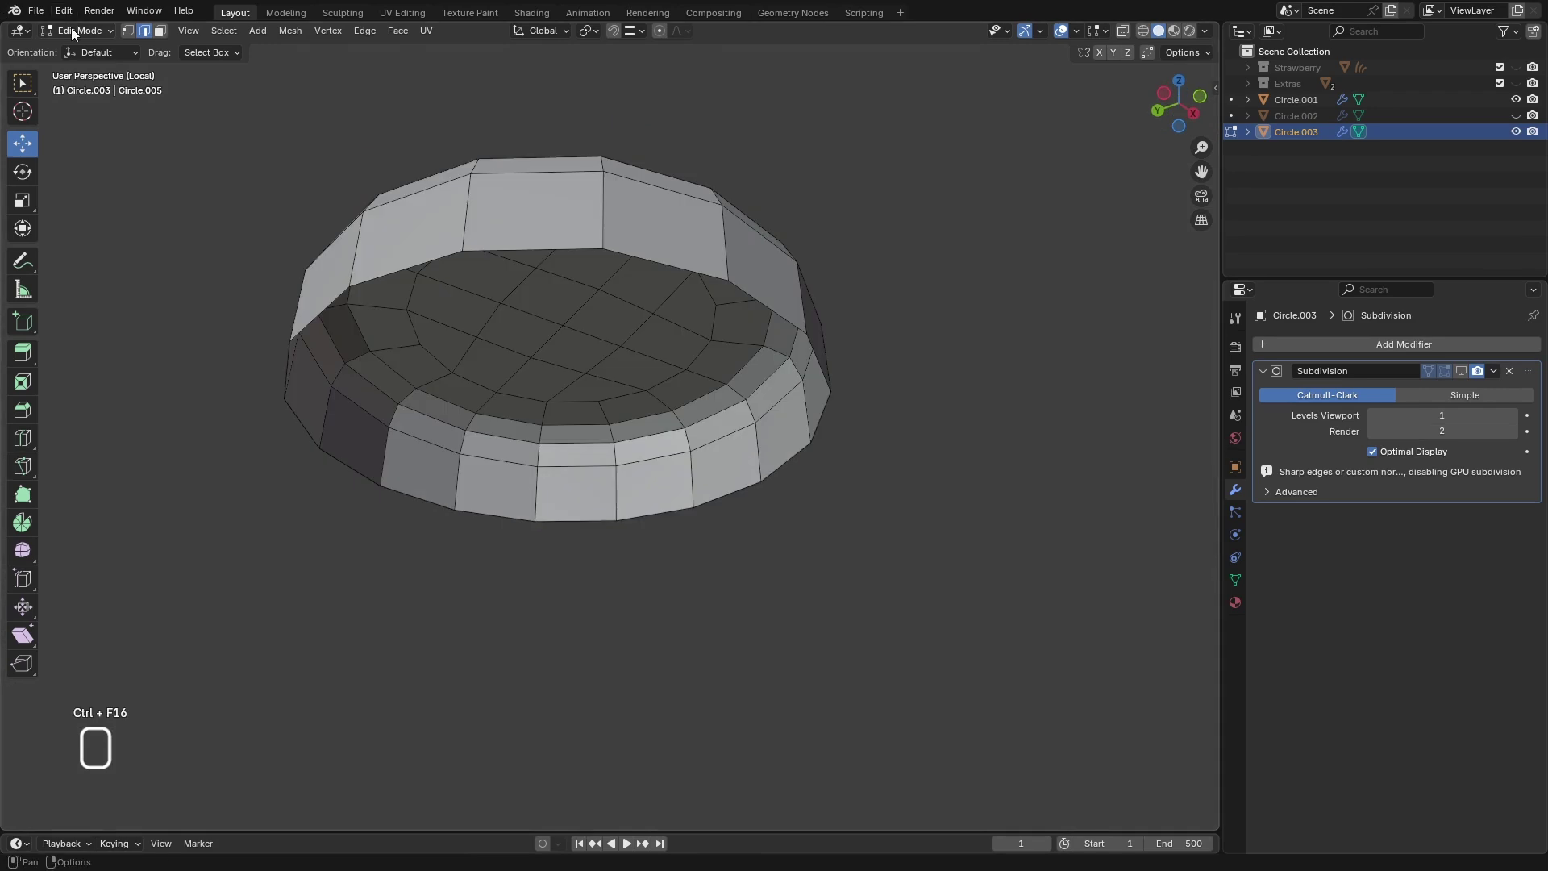
left_click(78, 31)
left_click(78, 50)
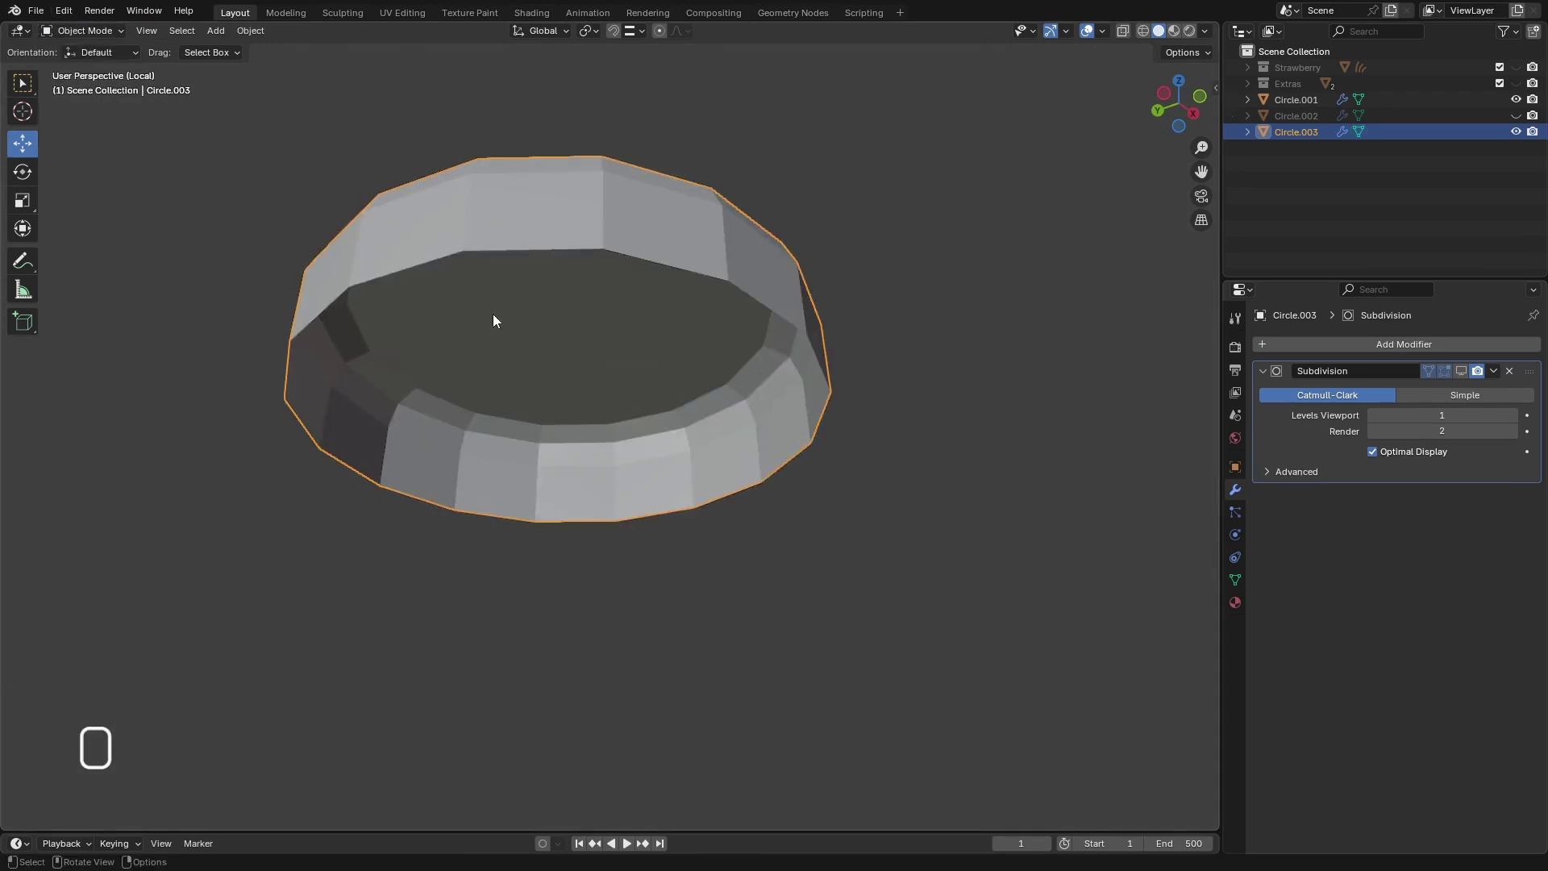
left_click(1508, 372)
middle_click_drag(742, 404, 563, 476)
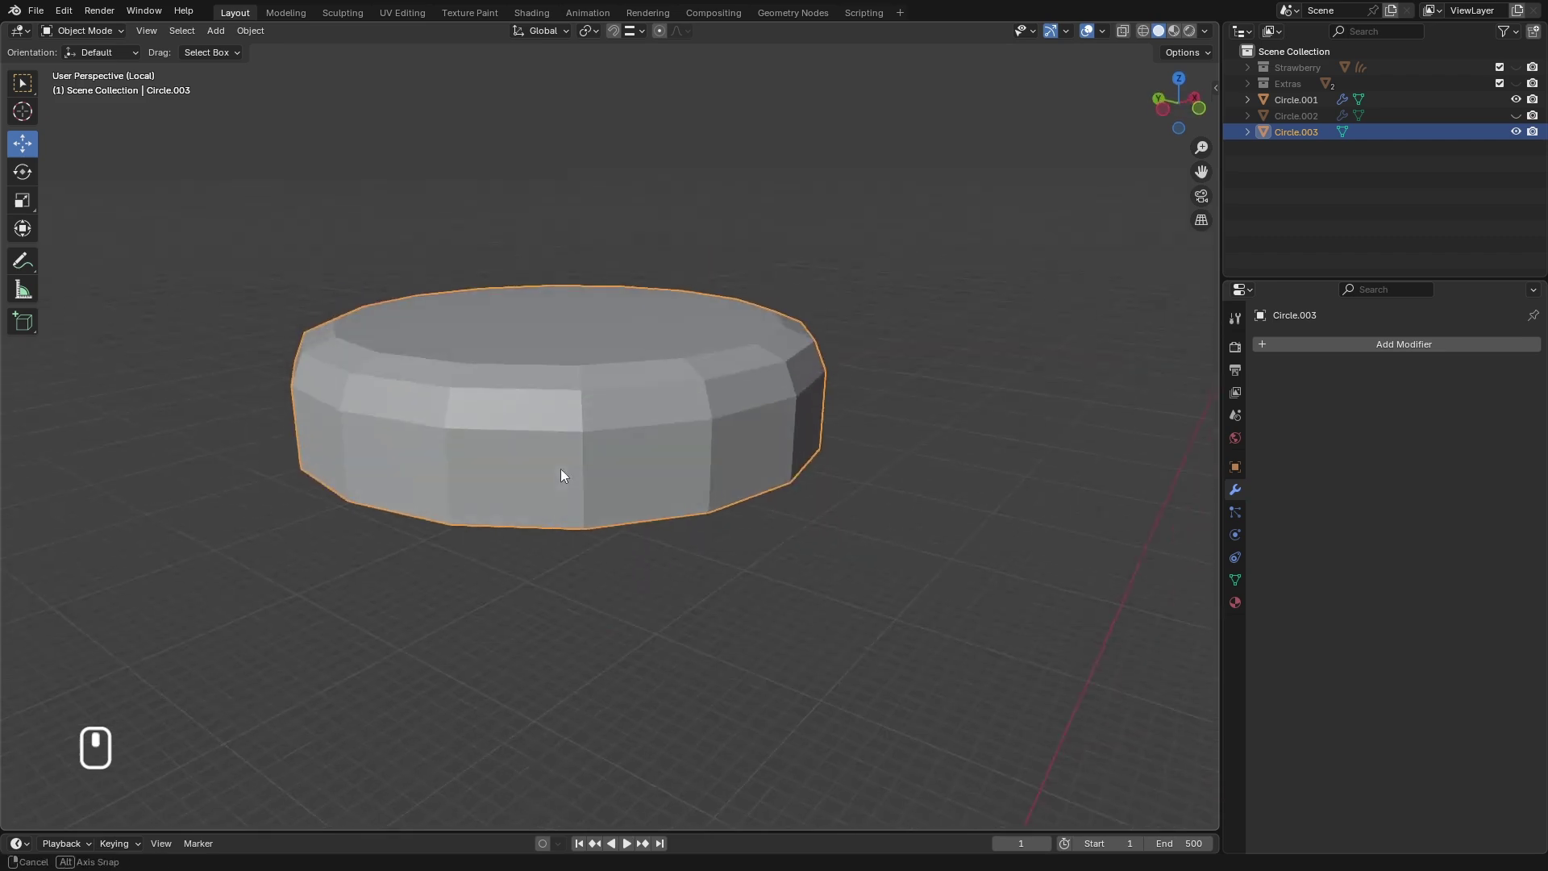
- Add a Solidify modifier to the cap and set its thickness to 0.2 cm
left_click(1356, 345)
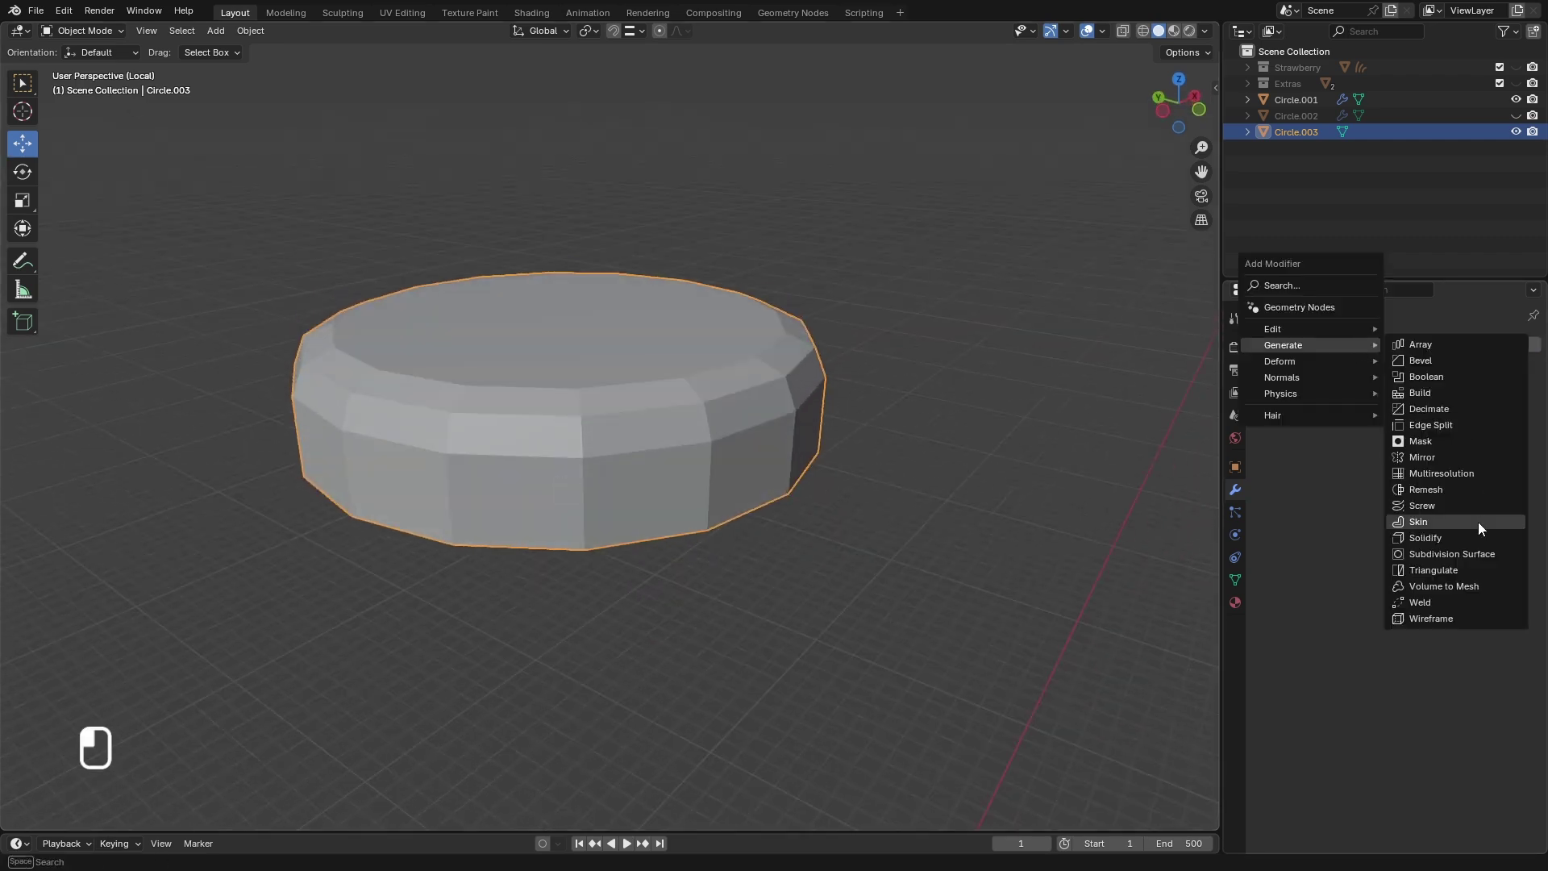
middle_click_drag(1086, 532, 1088, 439)
left_click(1353, 352)
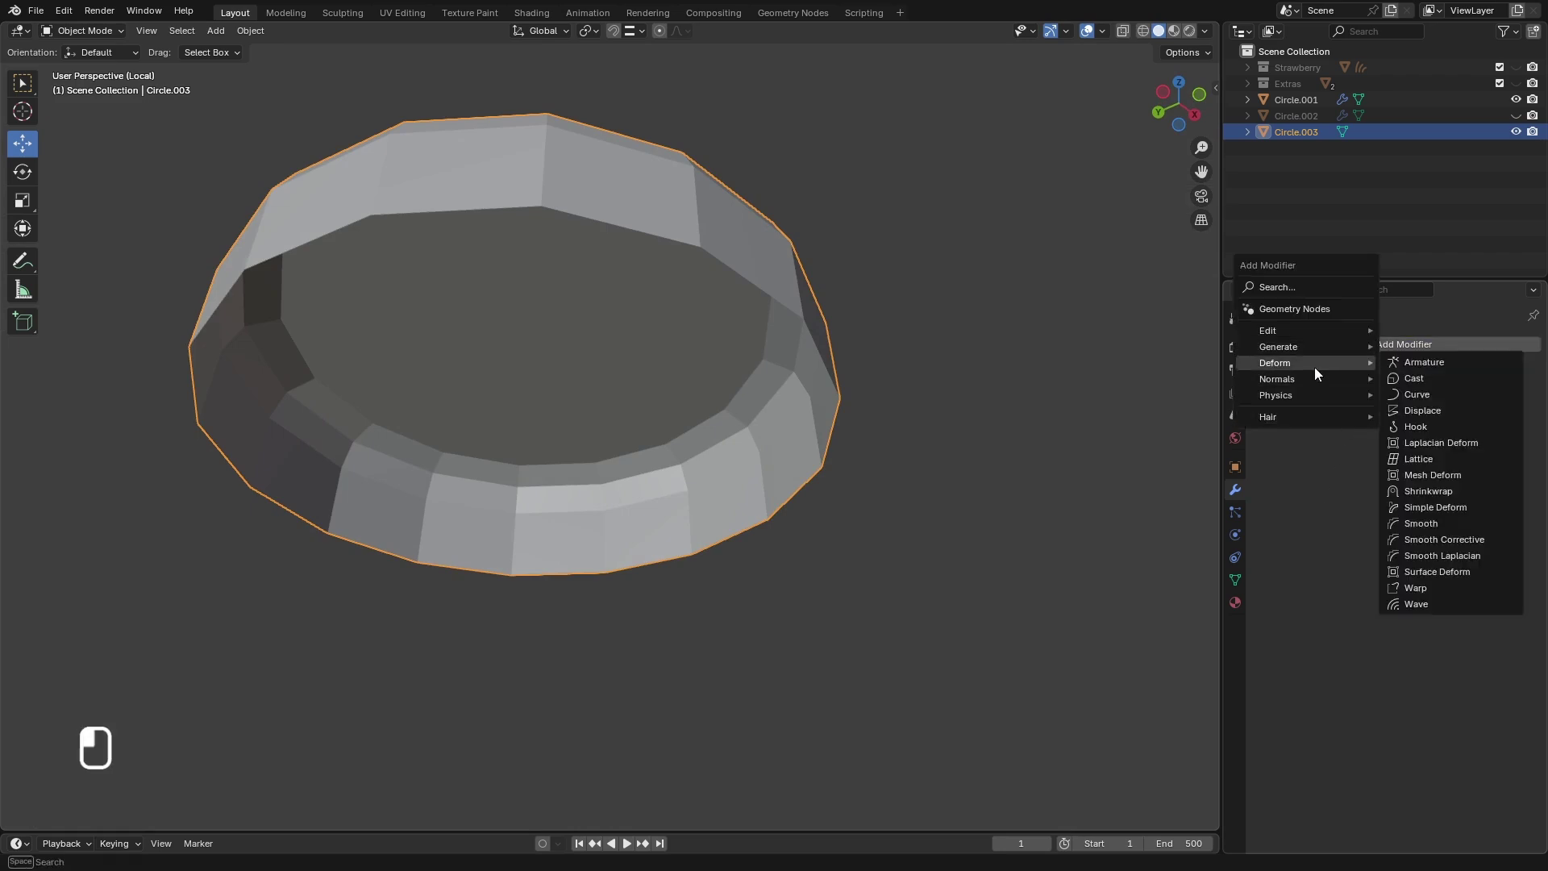
left_click(1397, 350)
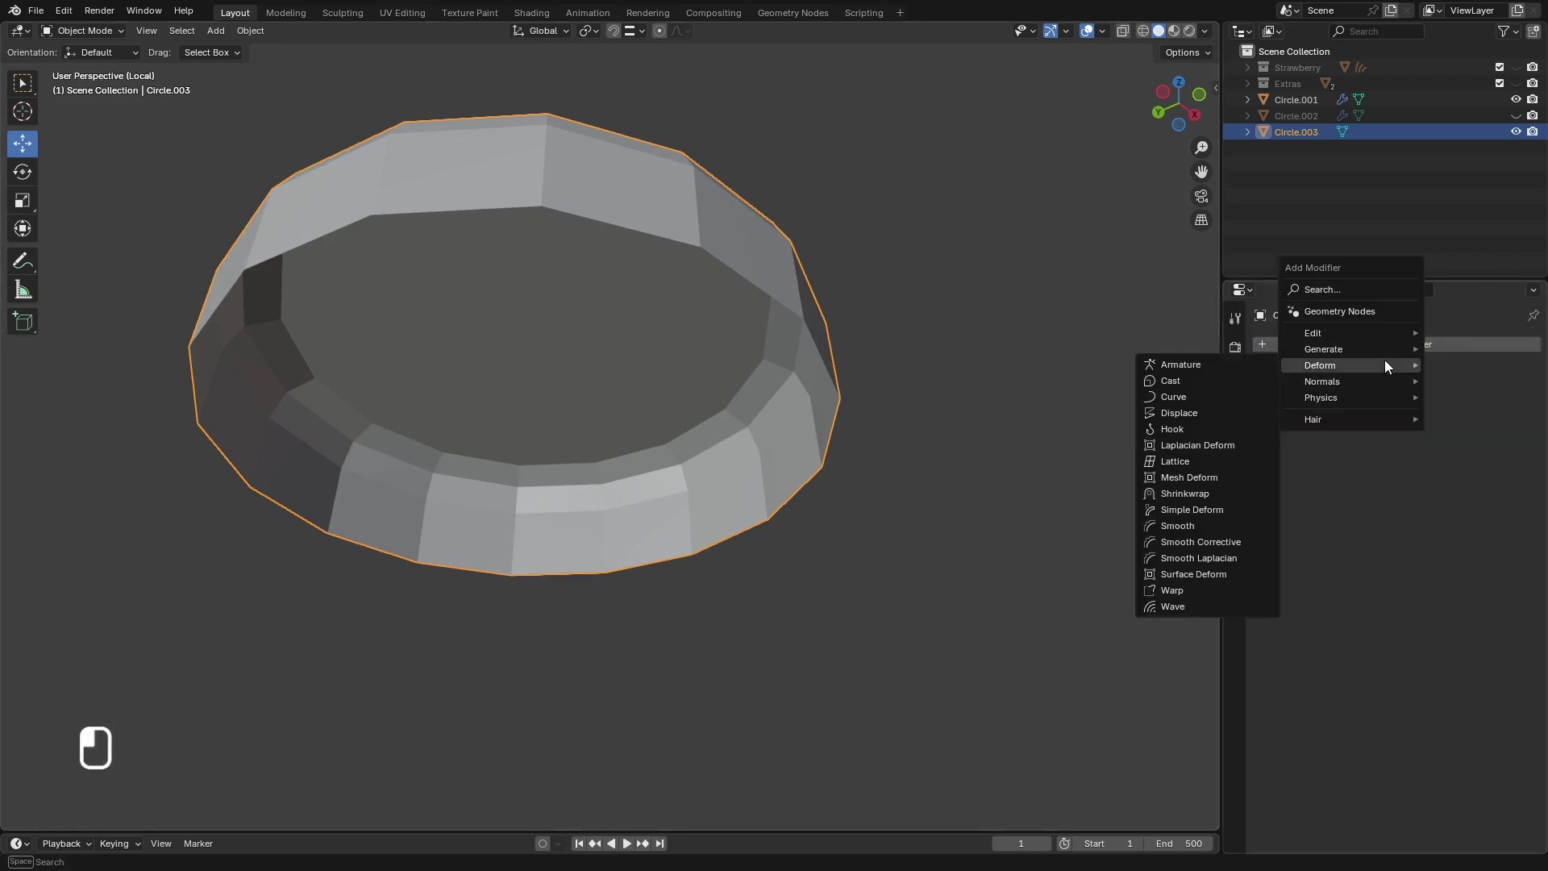
mouse_move(1385, 348)
left_click(1177, 542)
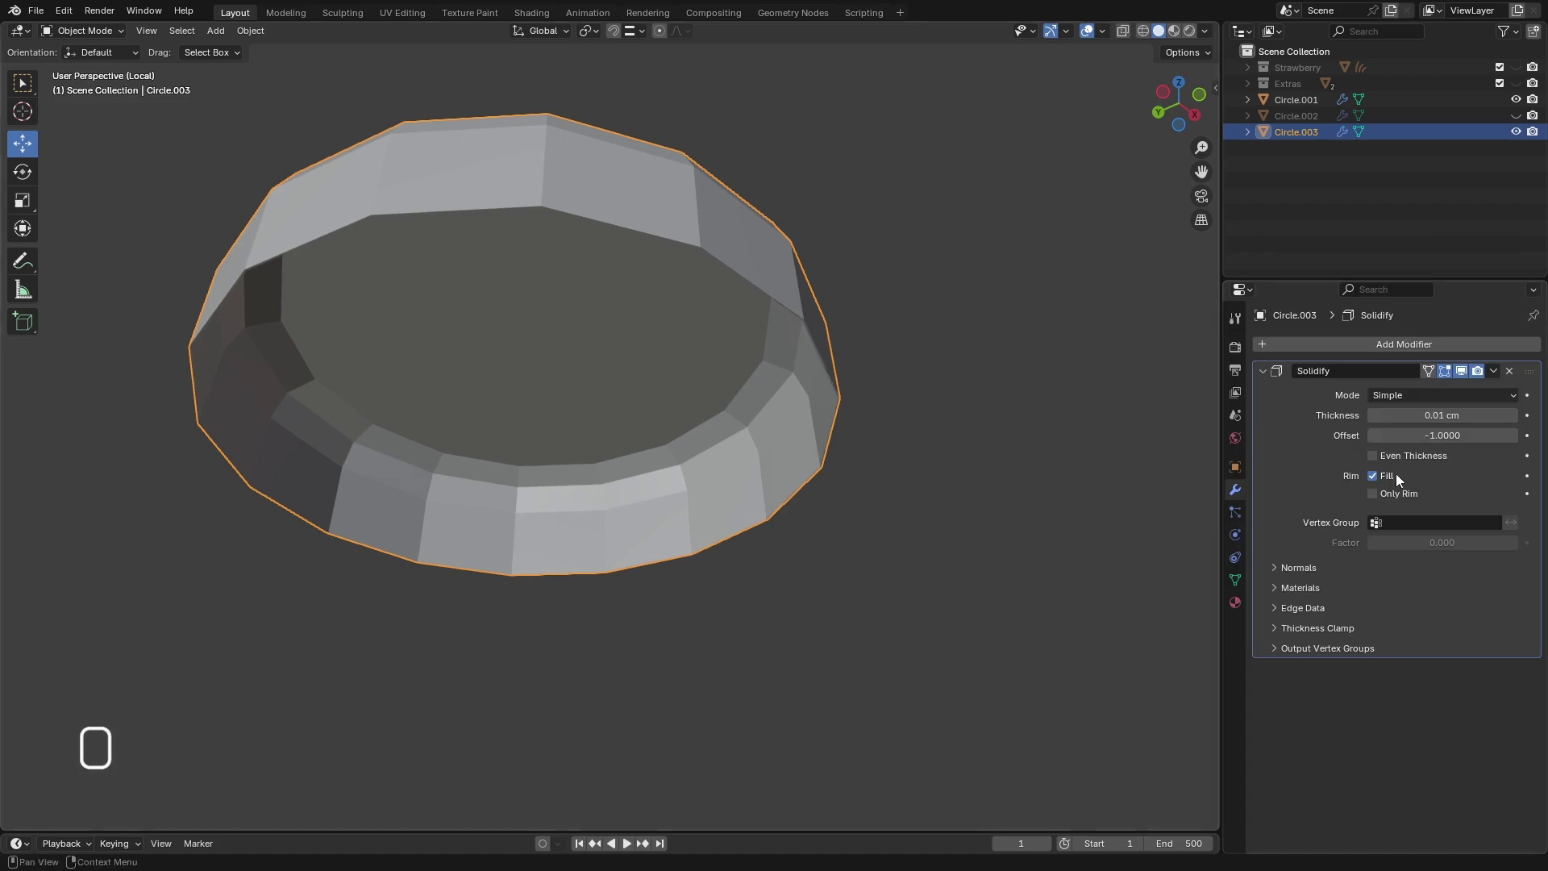
mouse_move(1443, 414)
left_mouse_down()
mouse_move(1467, 415)
mouse_move(1440, 414)
left_mouse_up()
left_click(1441, 414)
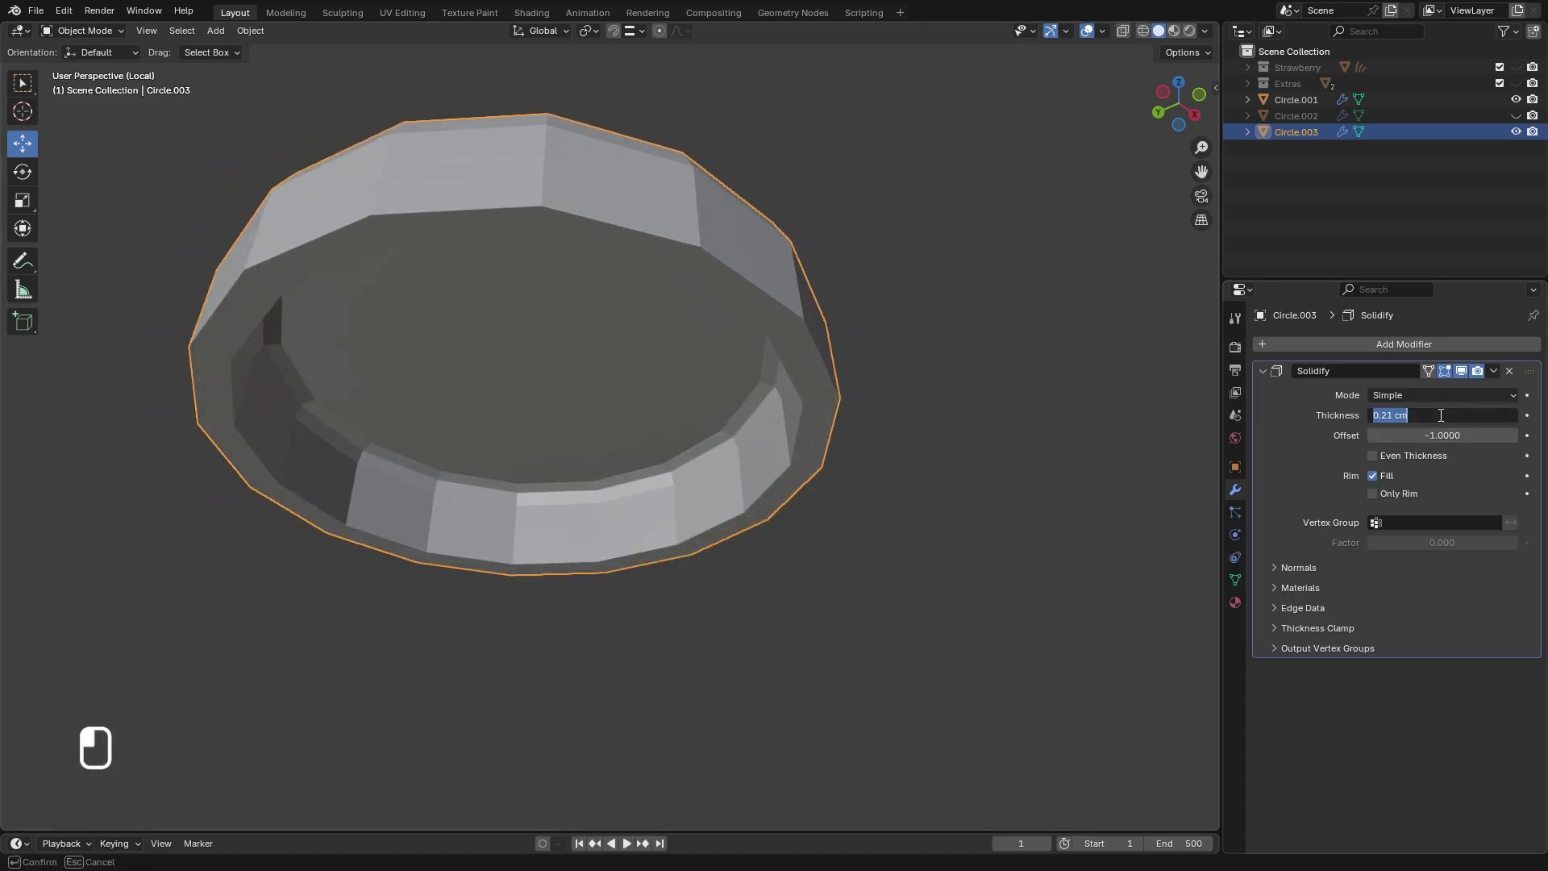
type("0.2")
key("Return")
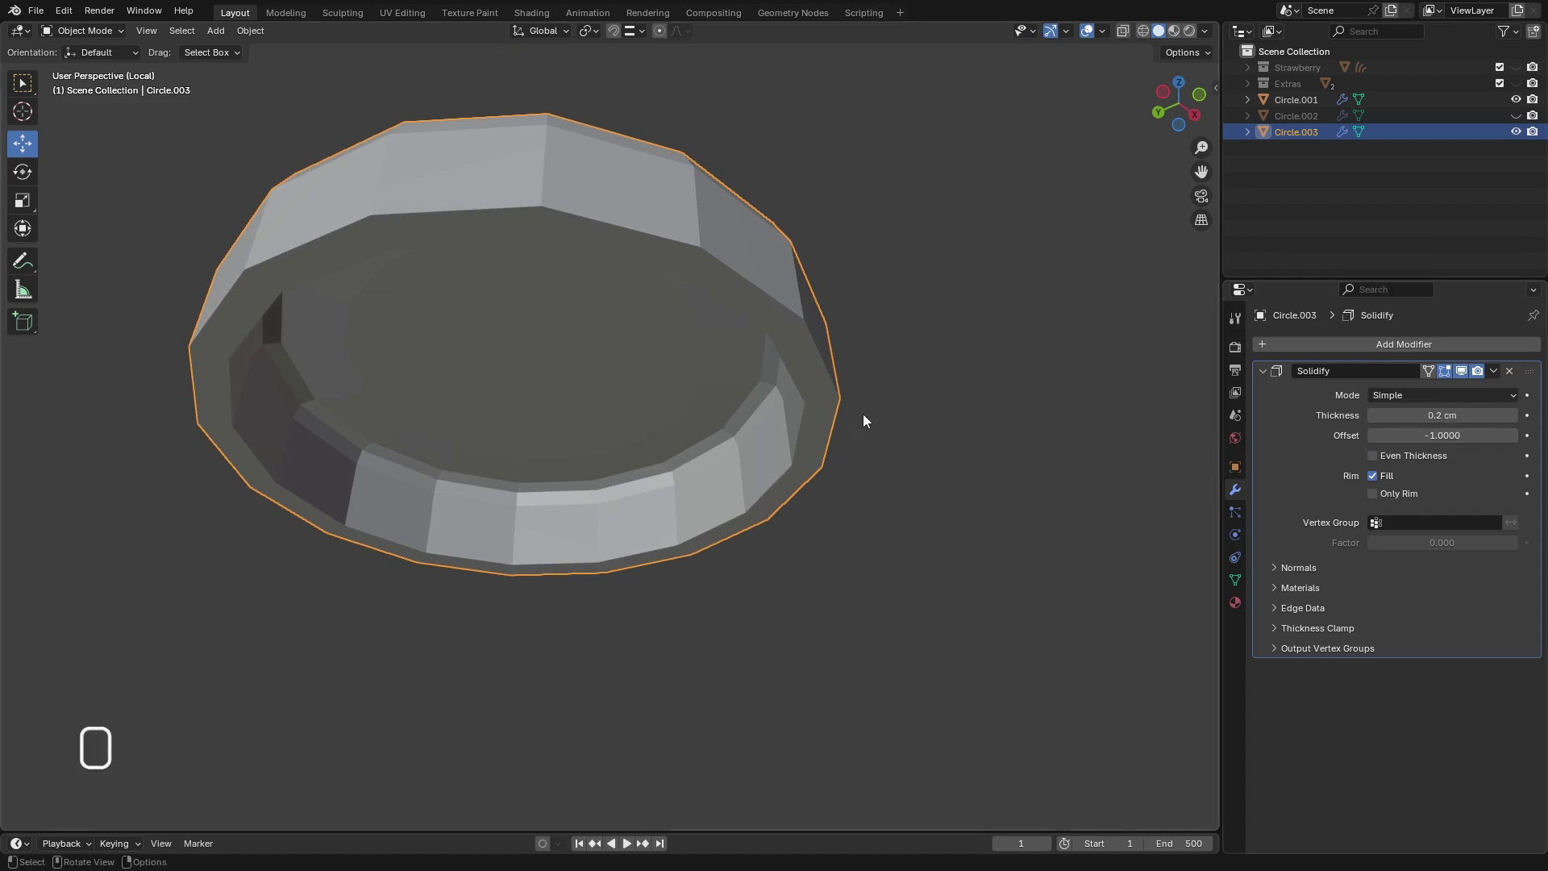
- Apply the cap's Solidify modifier and enter Edit Mode on the thickened mesh
left_click(1493, 371)
left_click(1427, 391)
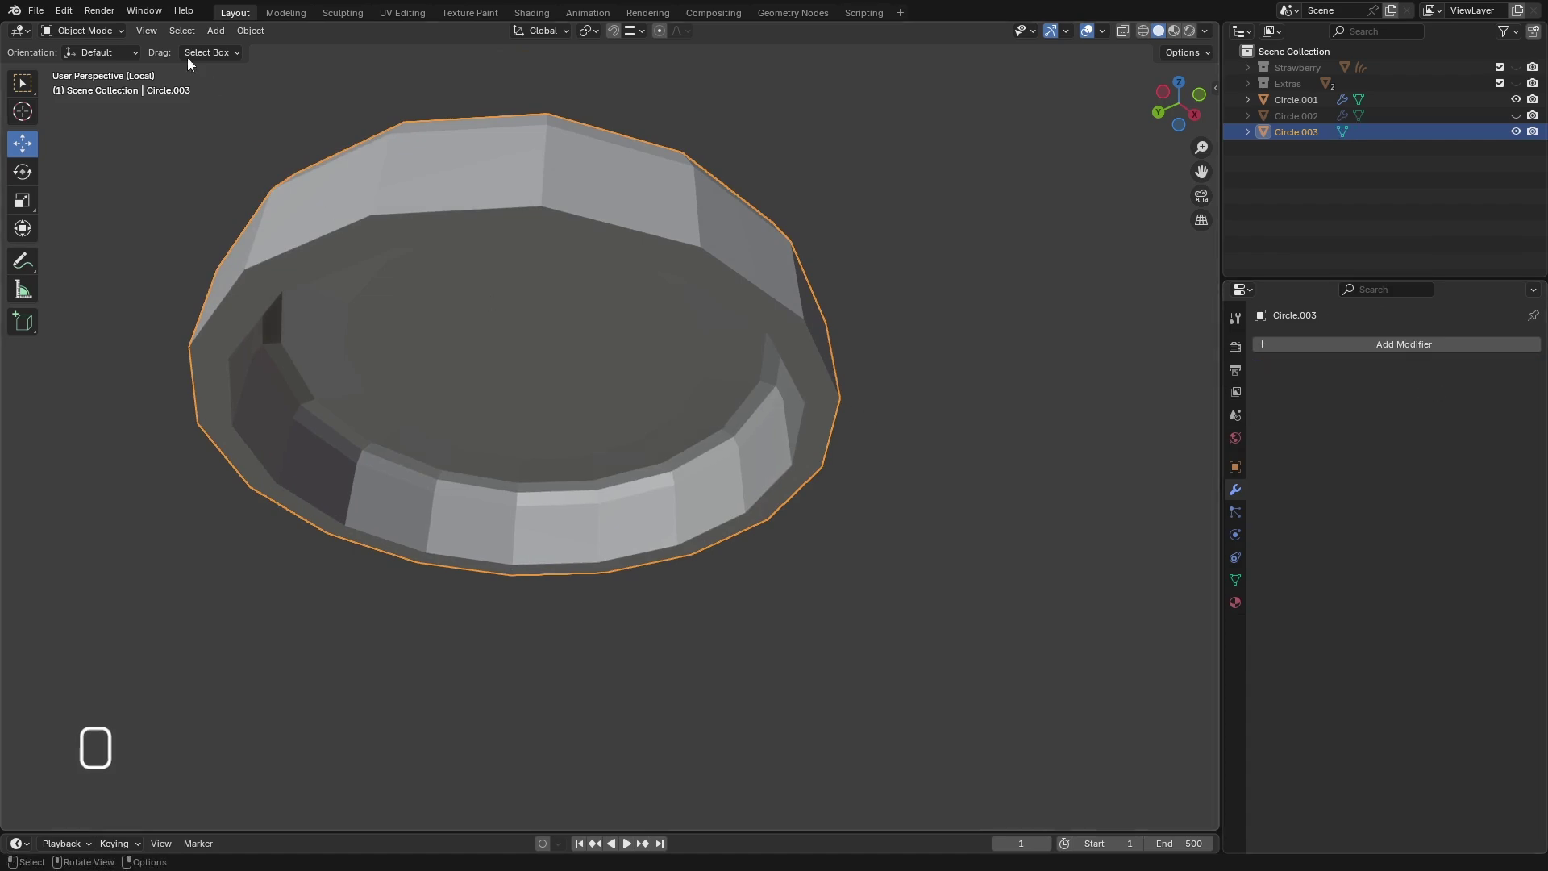
left_click(105, 30)
left_click(84, 67)
middle_click_drag(435, 249, 761, 366)
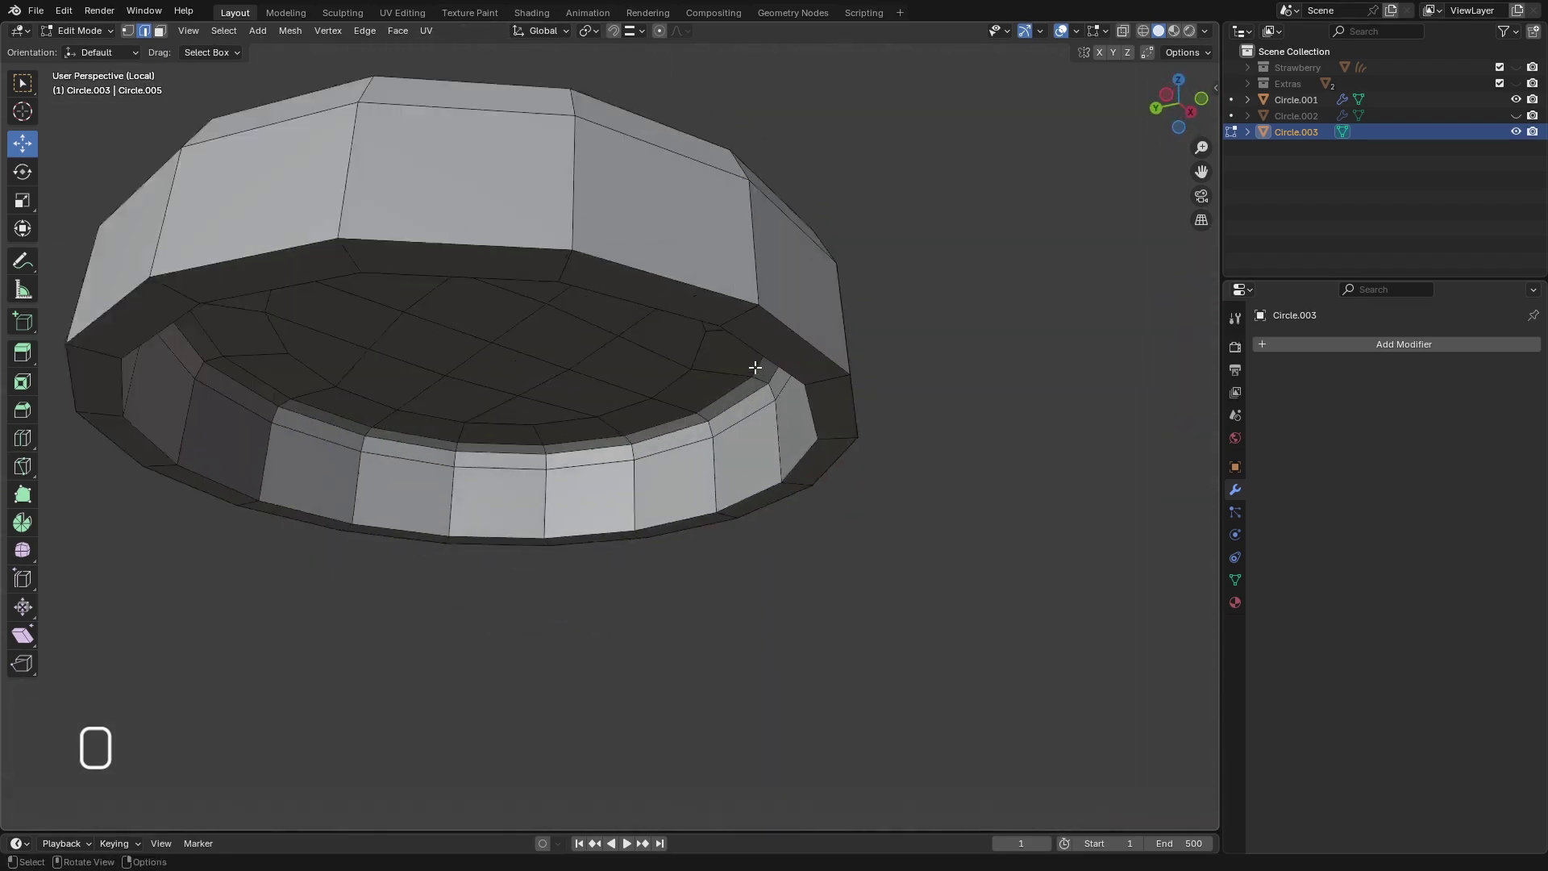
- Select the outer and inner edge loops of the cap's bottom rim and bevel them about 0.032 cm with 2 segments
scroll(811, 357, "up", 3)
left_click(820, 333, "alt")
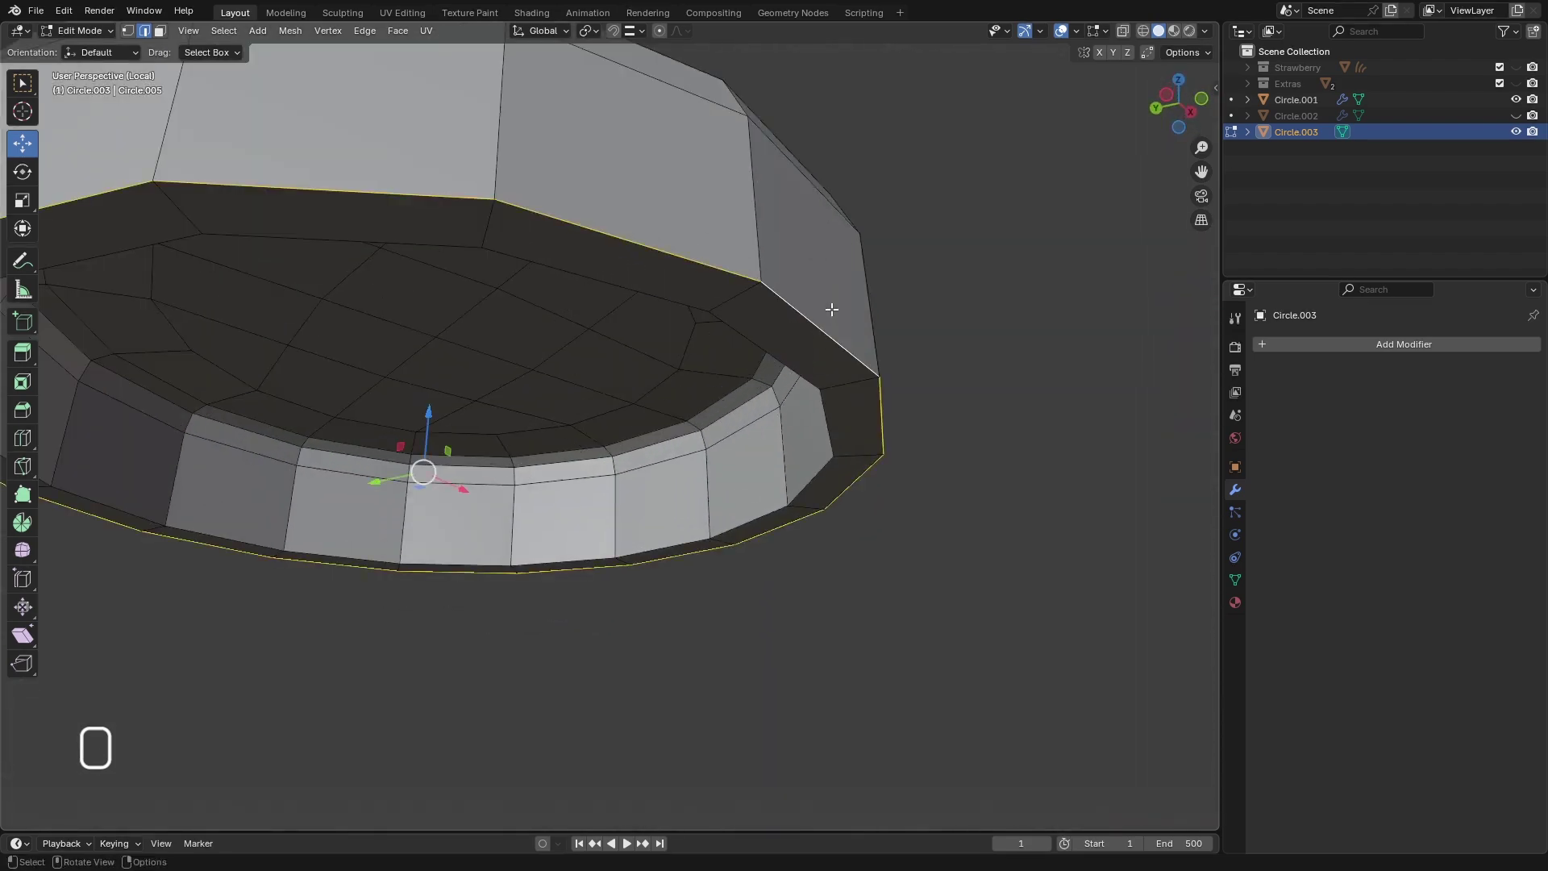
left_click(796, 365, "alt+shift")
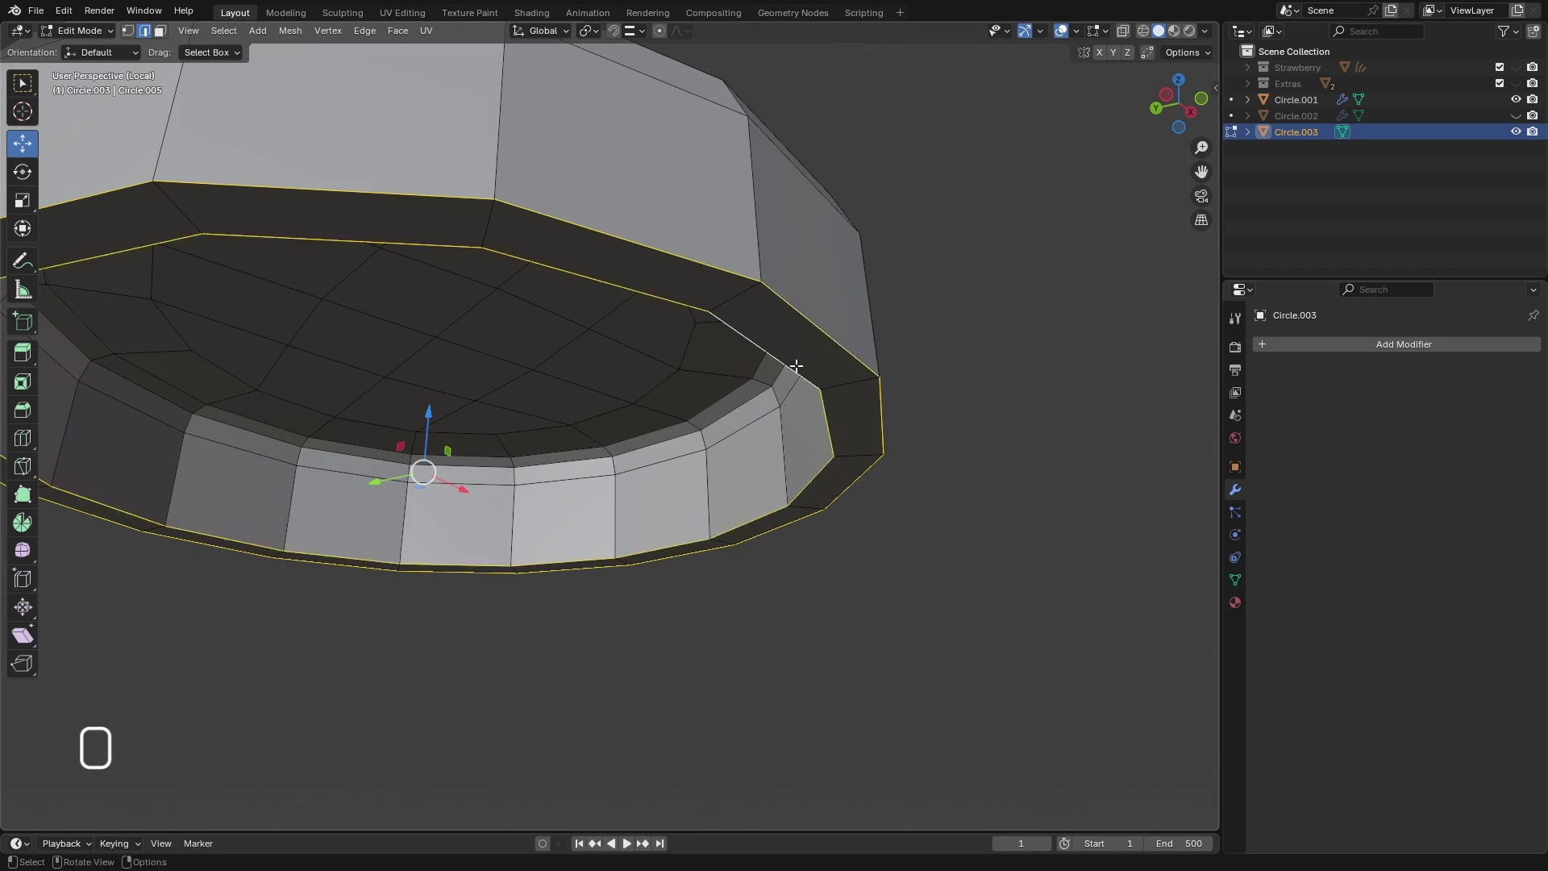
key("ctrl+b")
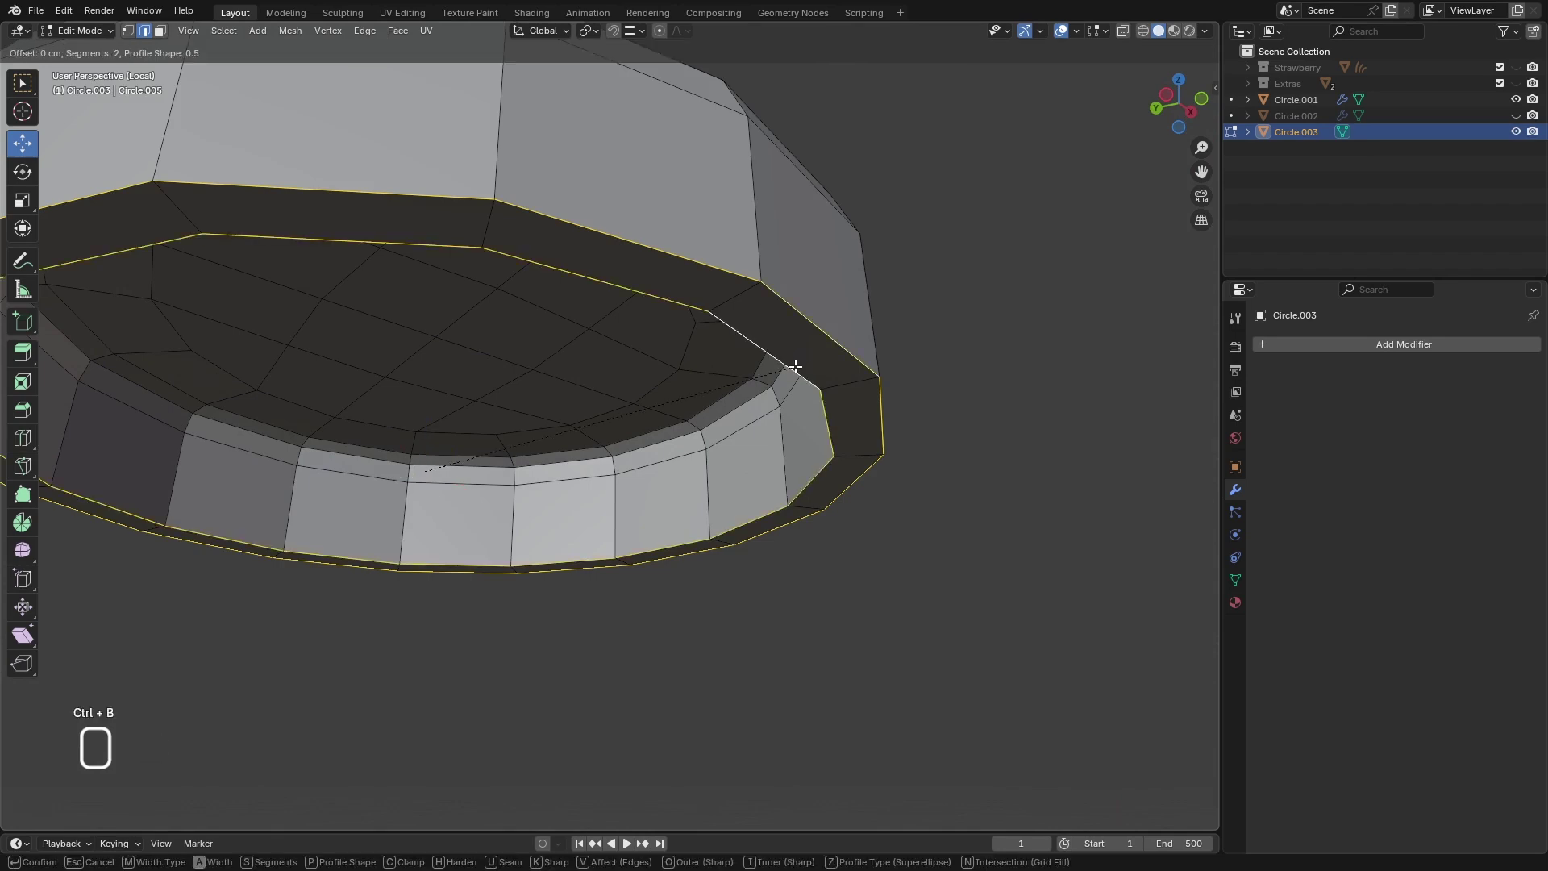
scroll(815, 390, "down", 3)
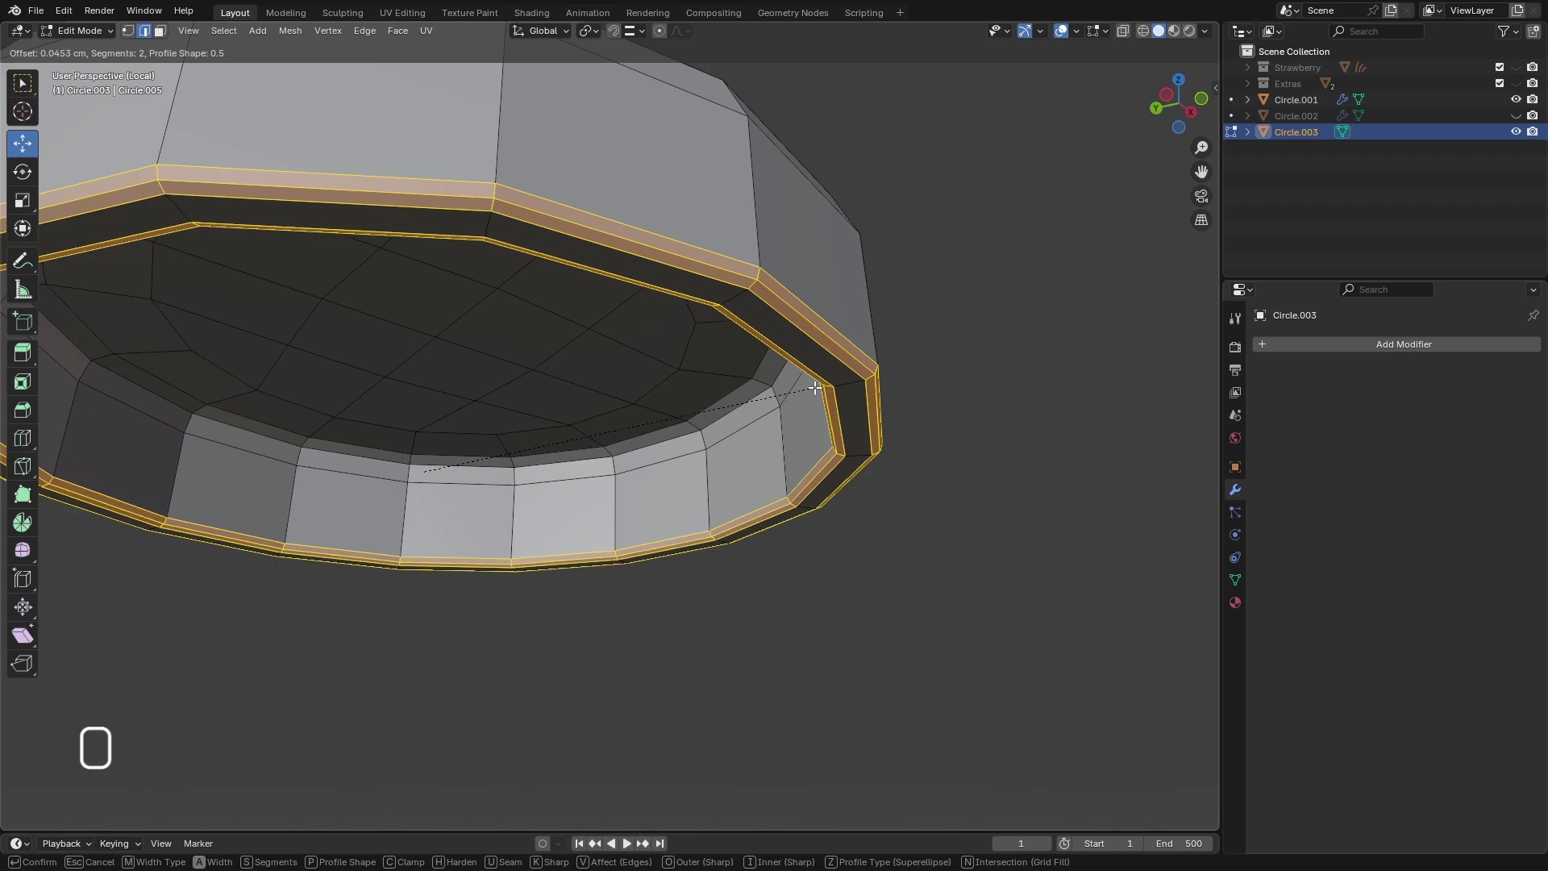
left_click(829, 413)
middle_click_drag(829, 412, 772, 379)
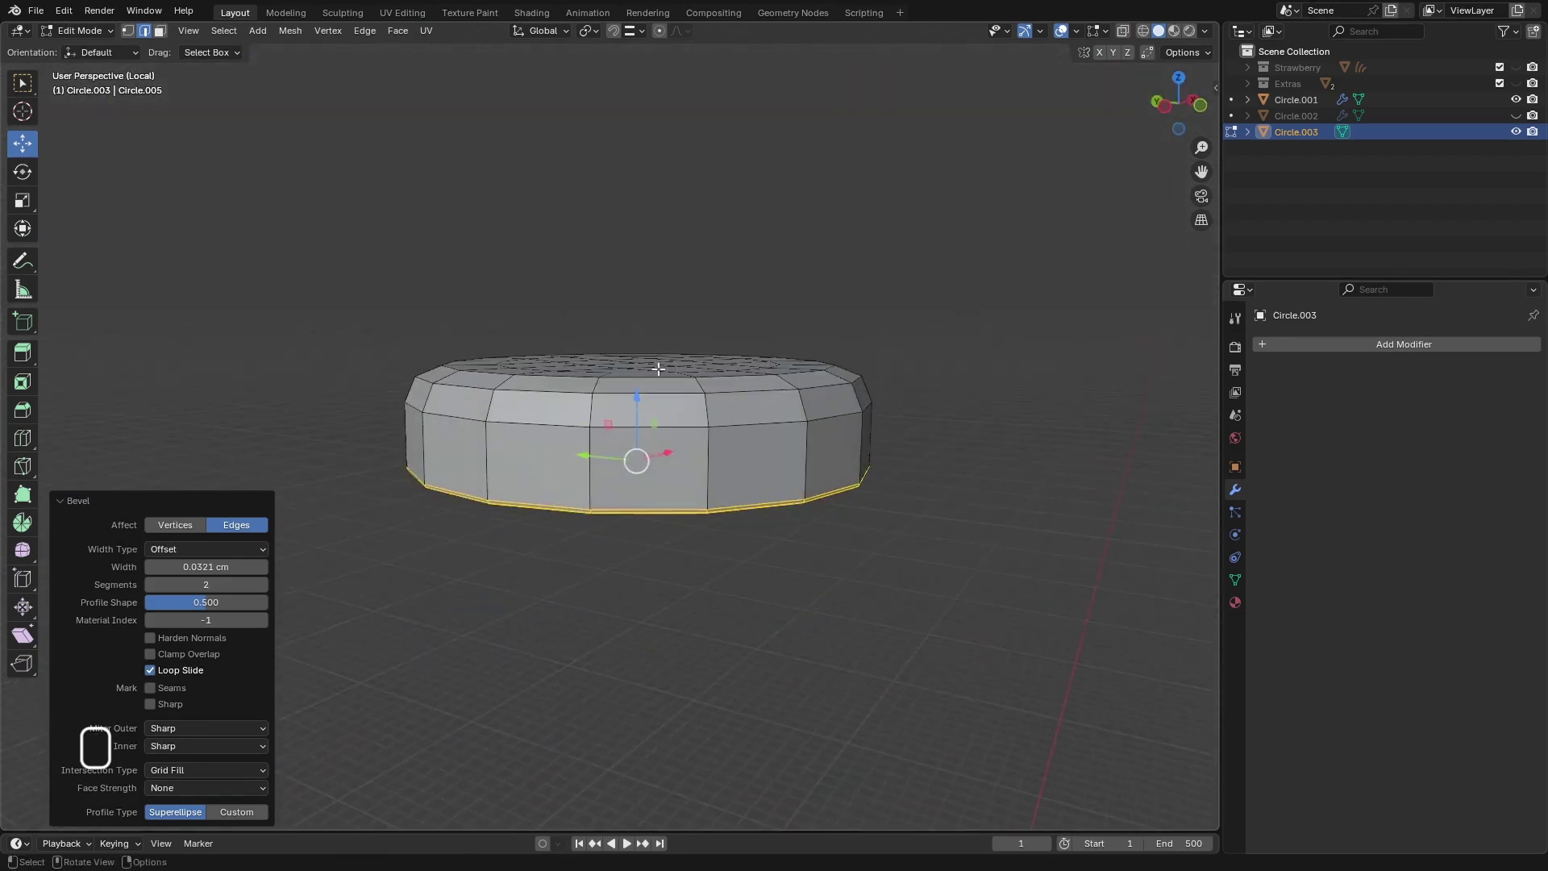
- Return to Object Mode and leave local view to show the cap on the bottle again
left_click(81, 30)
left_click(85, 60)
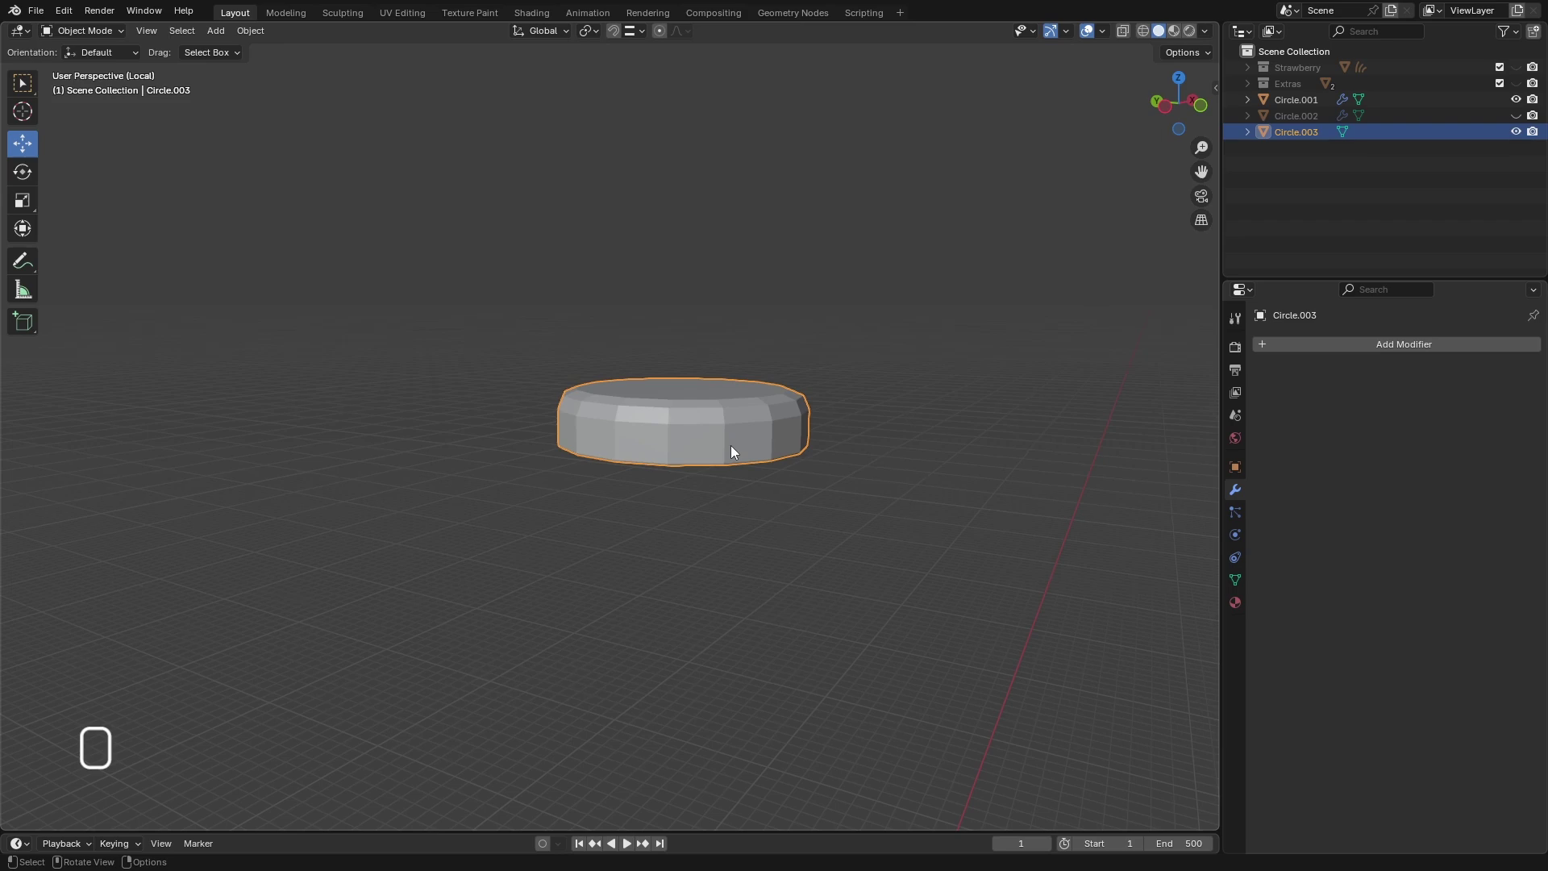
key("KP_Divide")
middle_click_drag(730, 445, 641, 485)
scroll(639, 378, "up", 5)
scroll(673, 377, "up", 2)
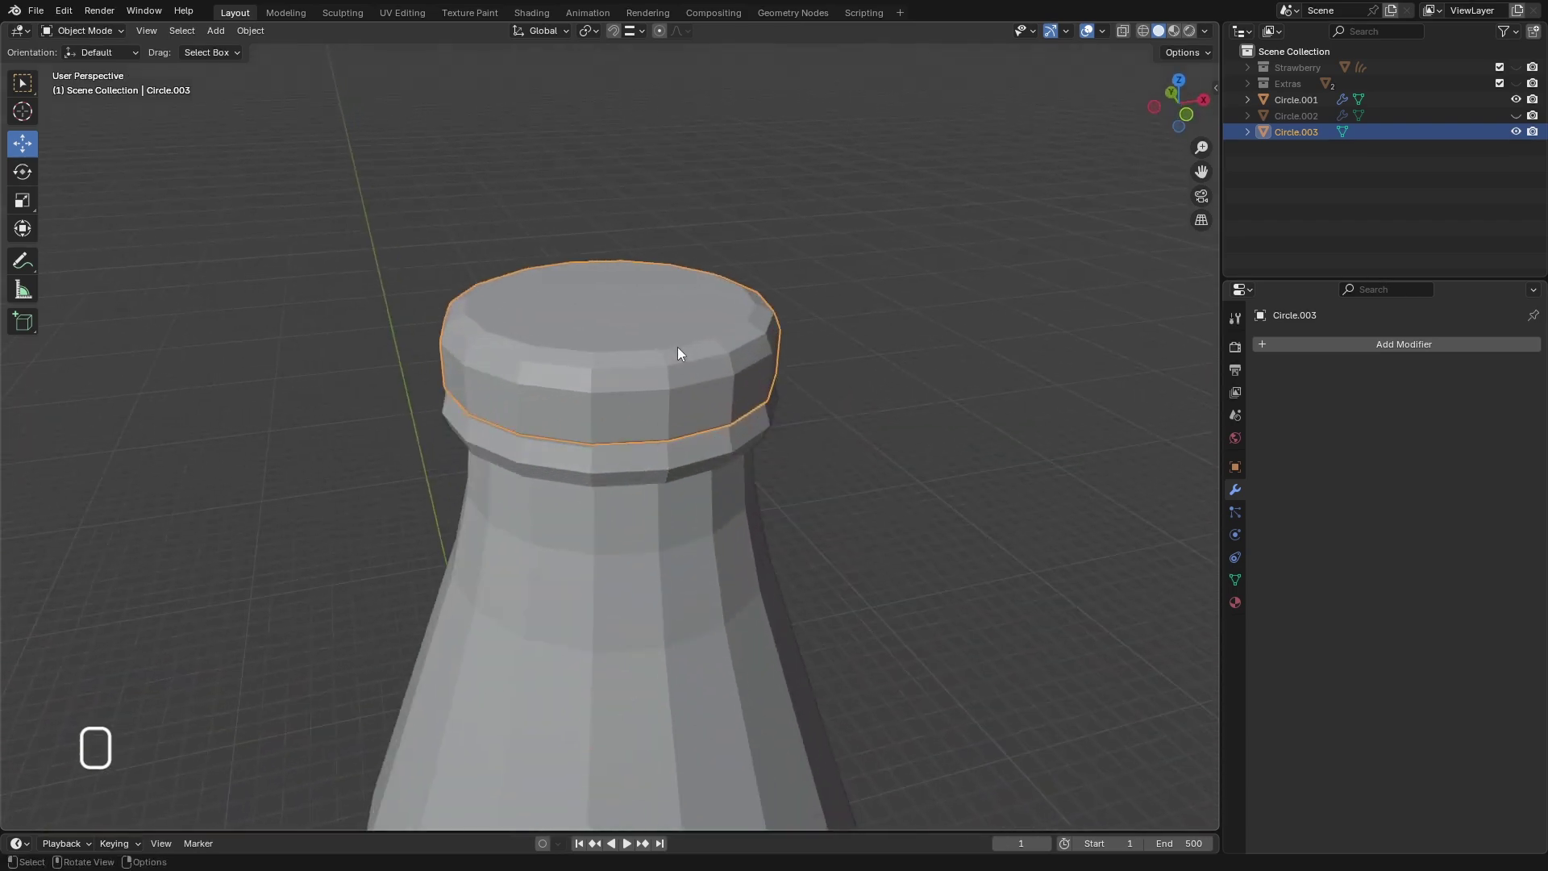
- Add a Subdivision Surface modifier to the cap and shade it smooth
left_click(1351, 343)
mouse_move(1345, 341)
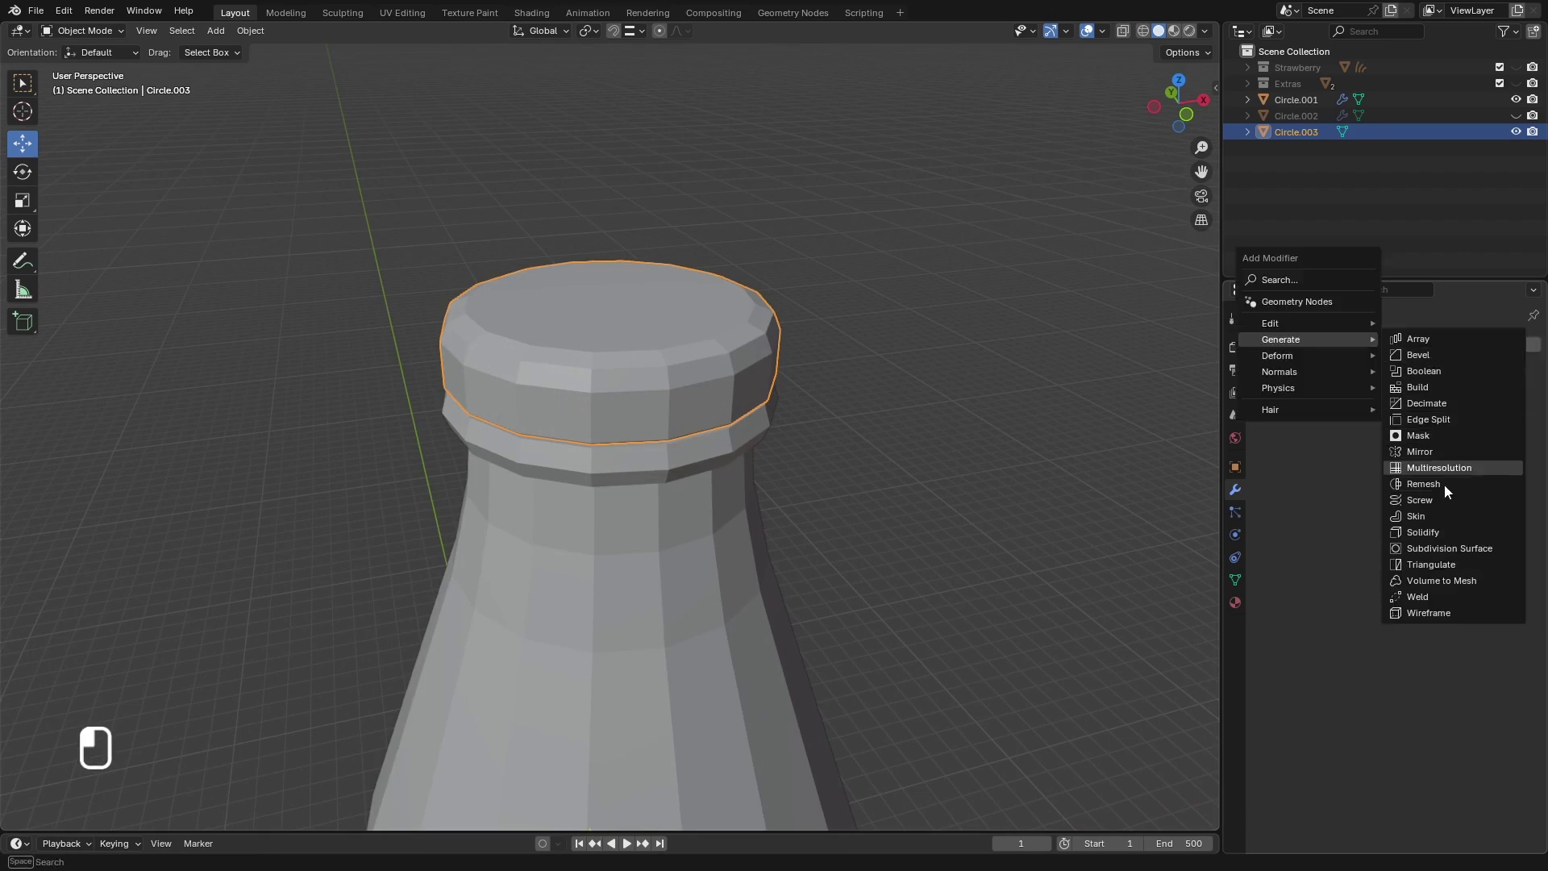
left_click(1449, 548)
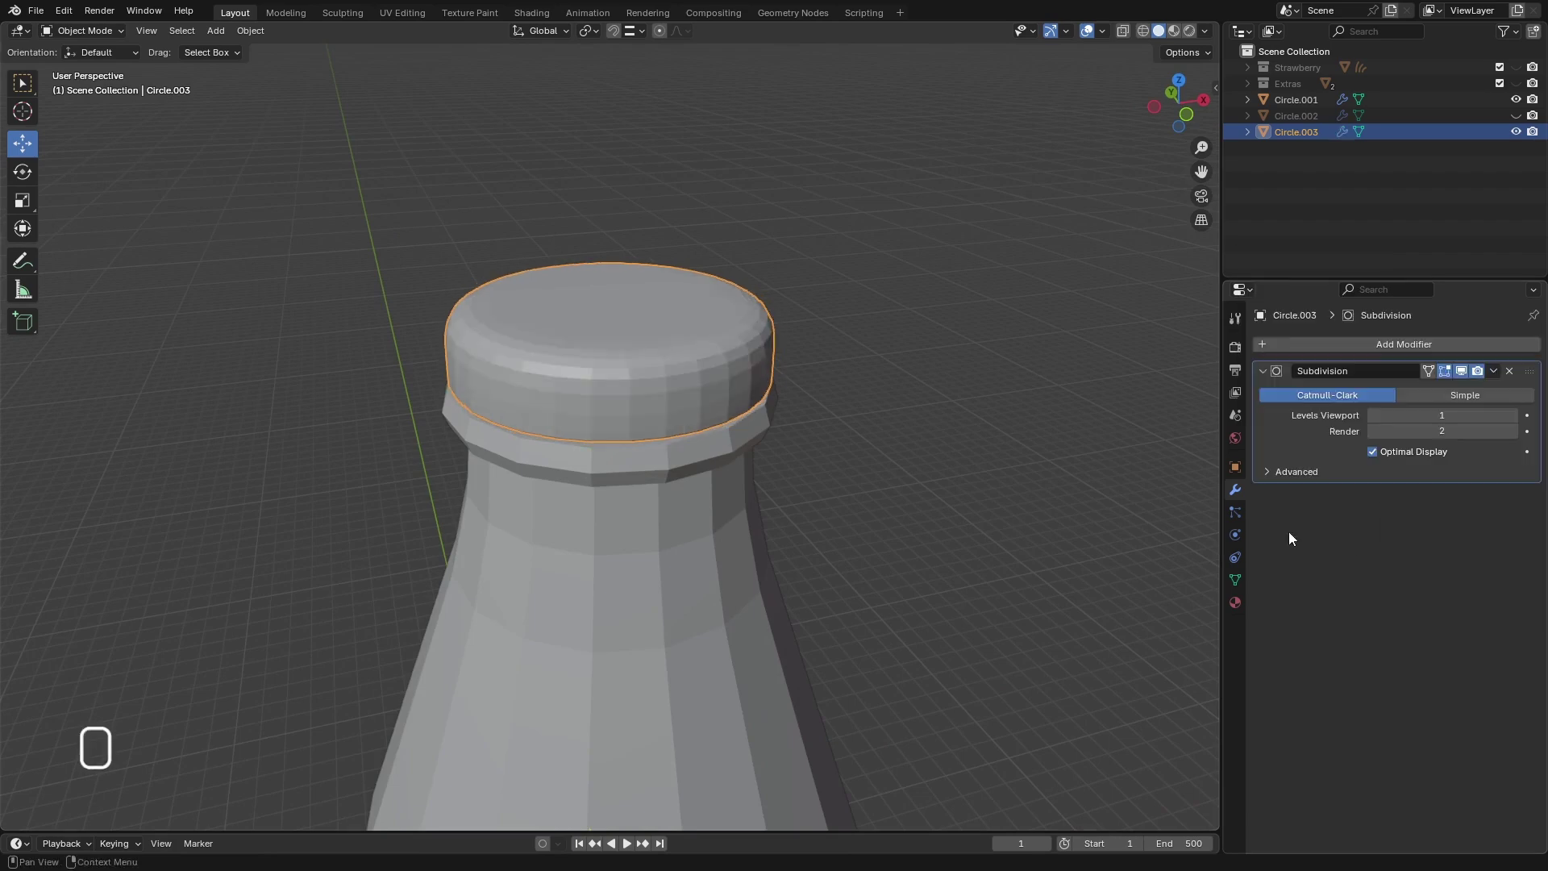
right_click(597, 341)
left_click(589, 342)
- Select the bottle body and shade it smooth
scroll(645, 363, "down", 3)
left_click(677, 479)
right_click(675, 476)
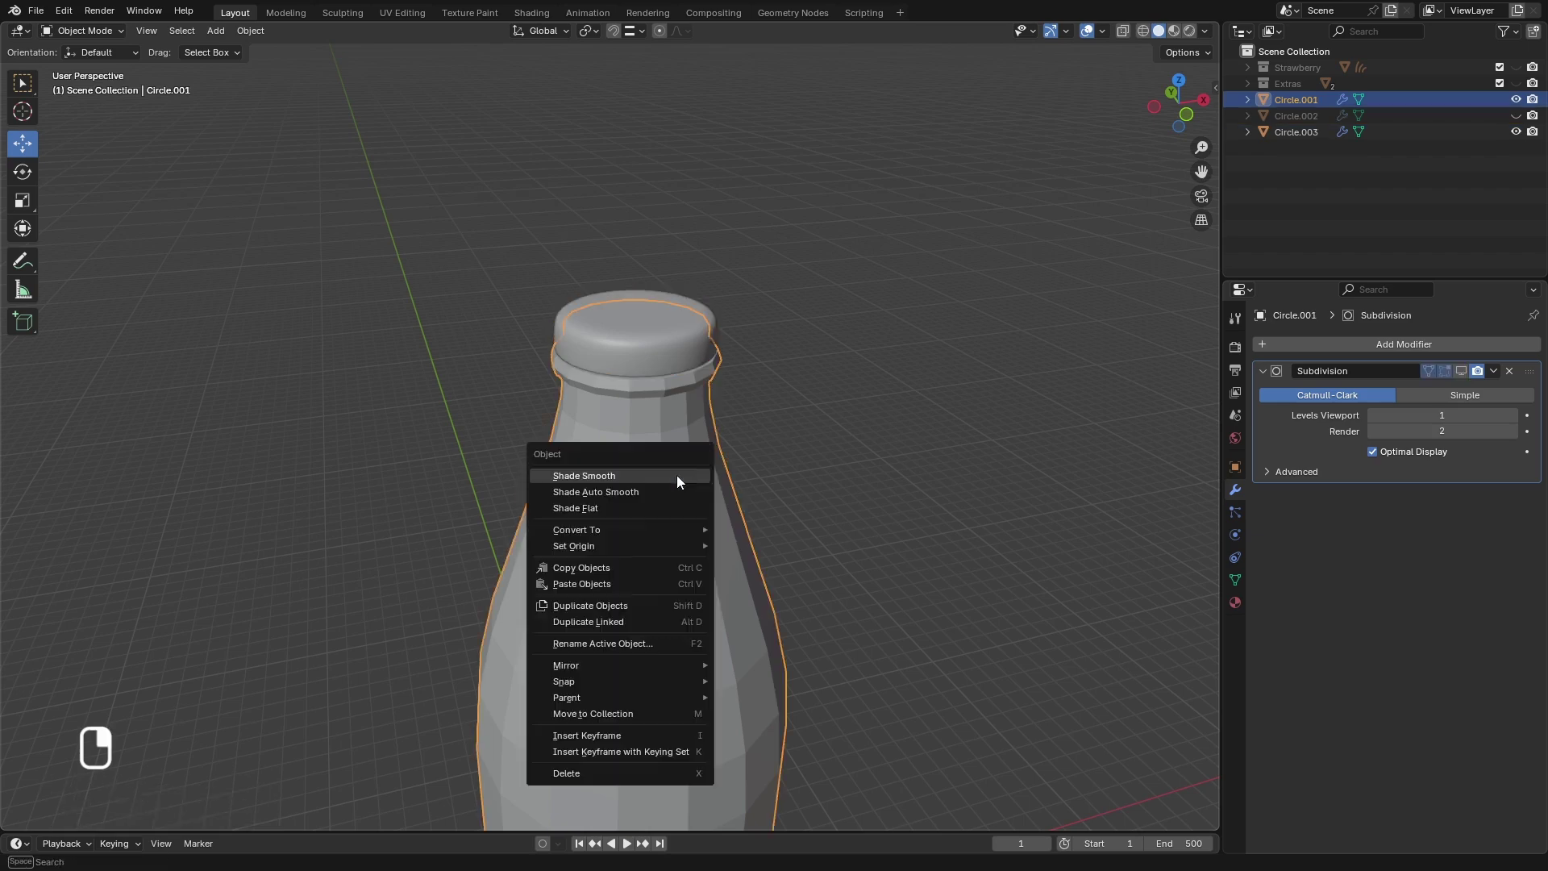
left_click(675, 476)
scroll(673, 452, "down", 3)
middle_click_drag(673, 433, 707, 532)
scroll(712, 392, "up", 3)
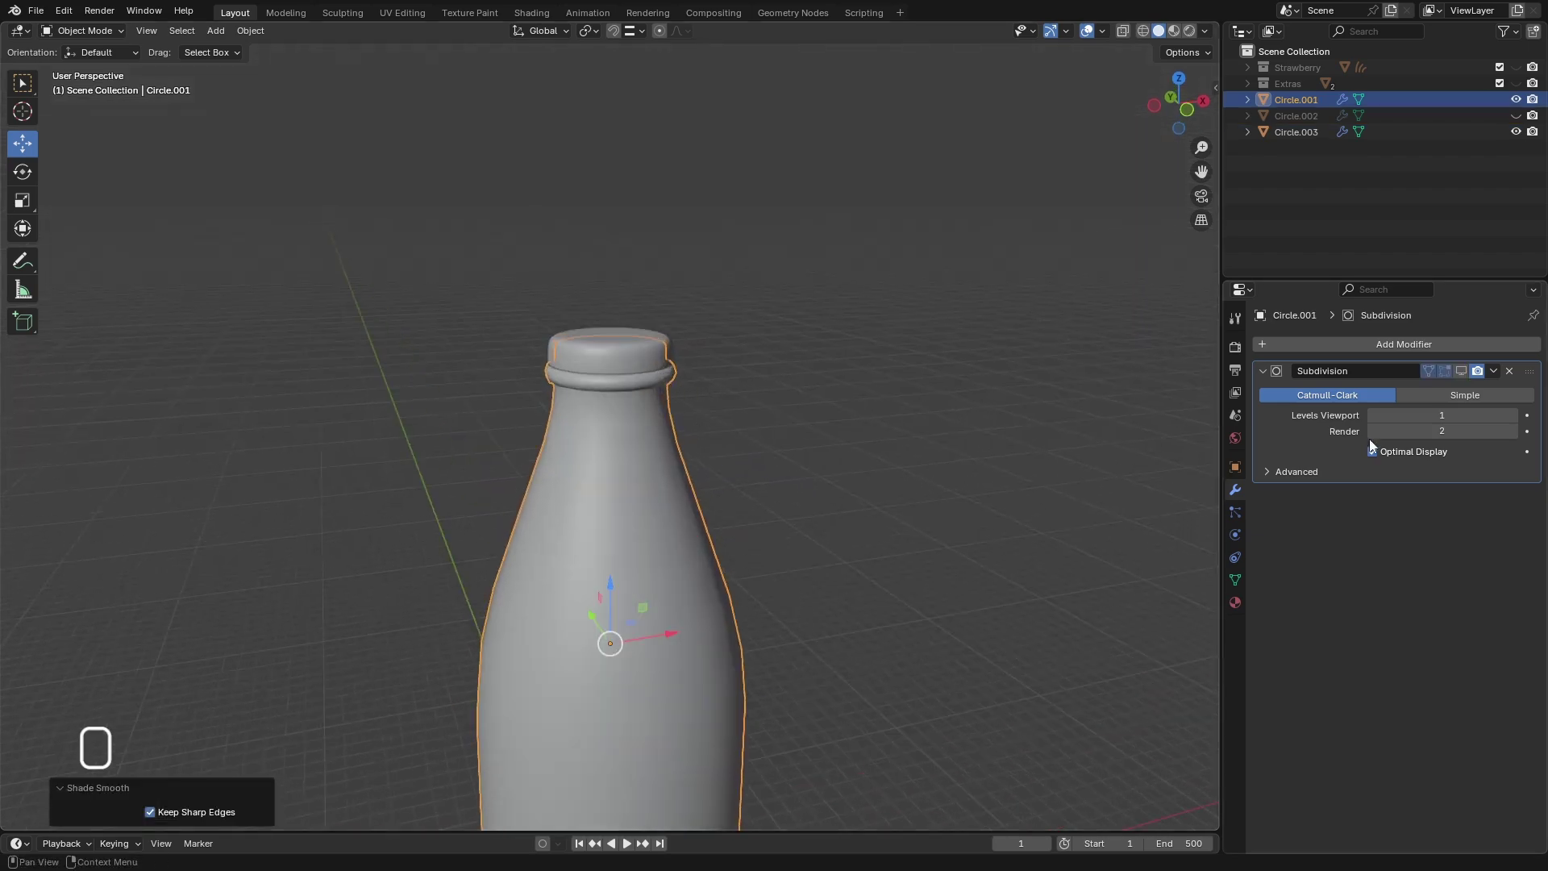
- Turn on the viewport display of the bottle's Subdivision modifier and deselect the bottle
left_click(1461, 371)
scroll(752, 332, "down", 3)
left_click(762, 461)
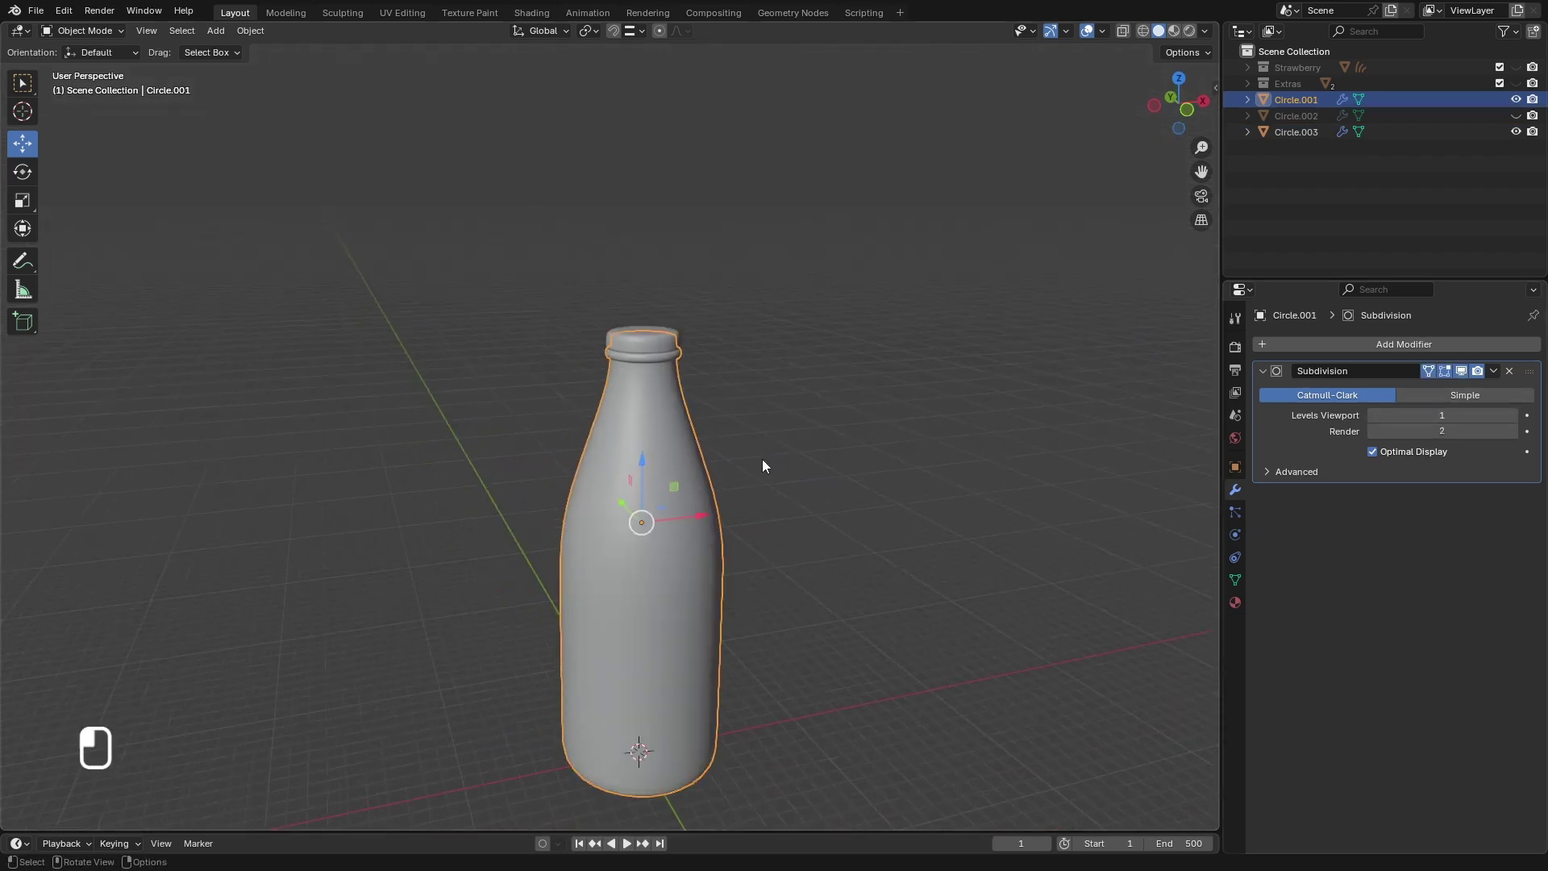
mouse_move(619, 450)
middle_mouse_down()
mouse_move(611, 400)
mouse_move(616, 475)
middle_mouse_up()
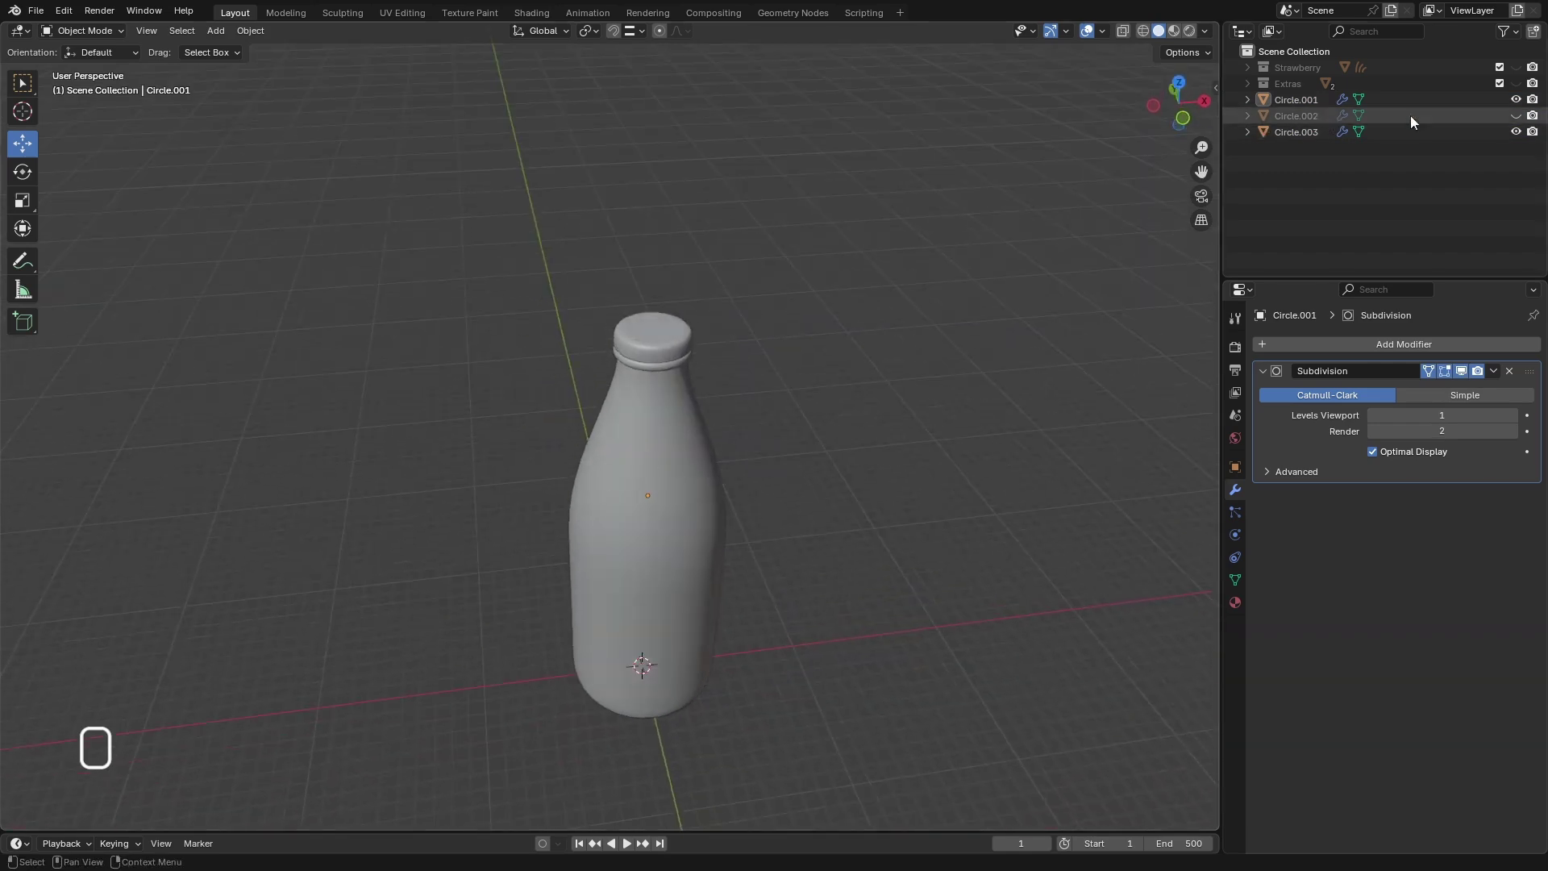
- Unhide and select the contents mesh Circle.002 and show it in front view with X-ray on
left_click(1516, 116)
left_click(1317, 115)
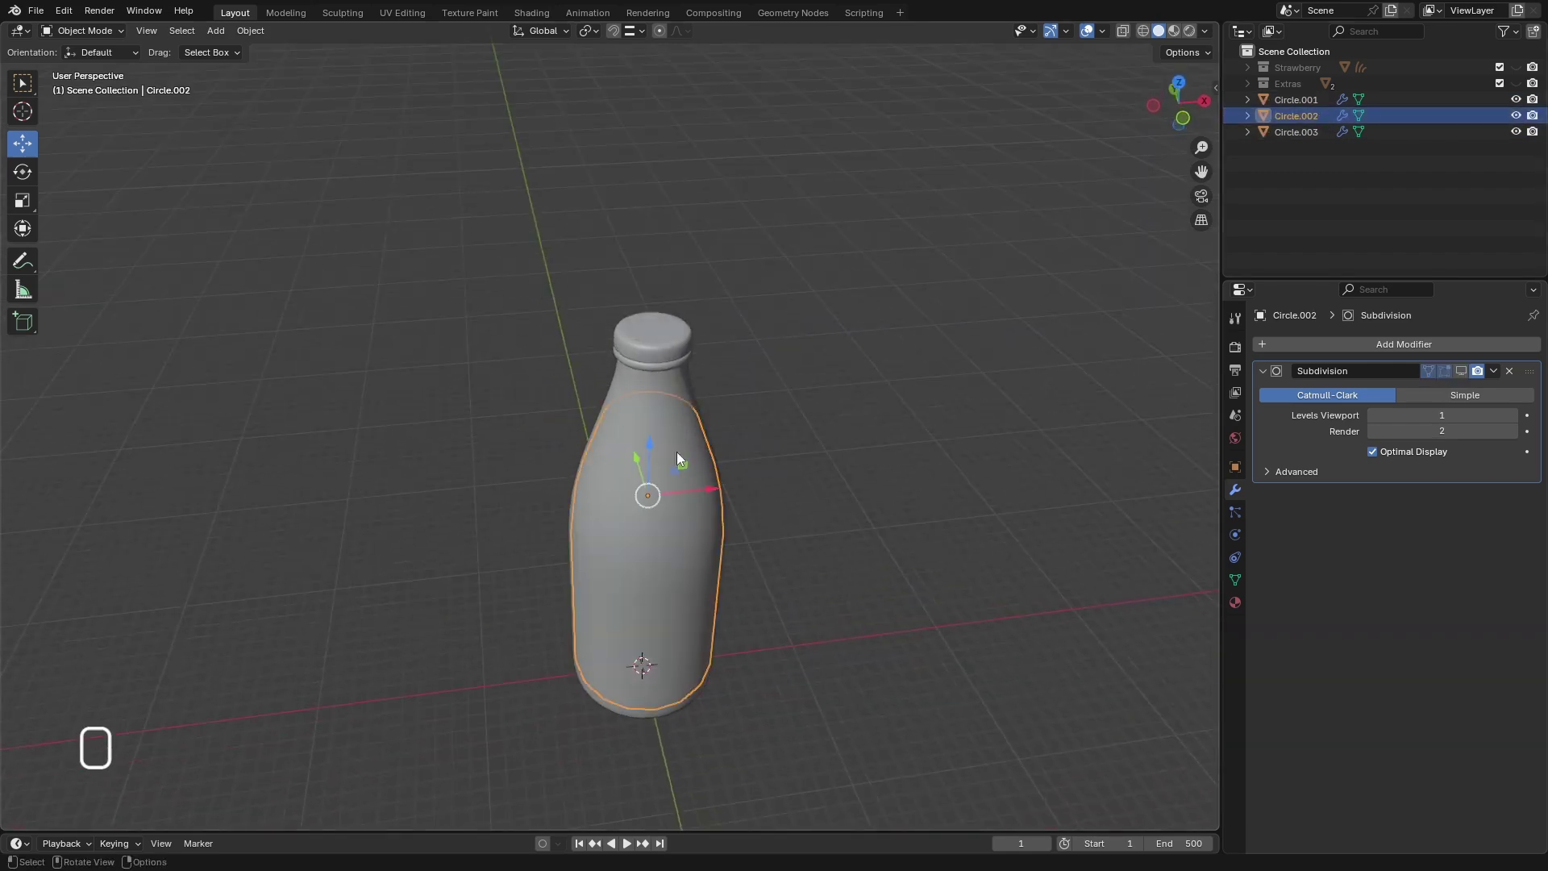
middle_click_drag(676, 451, 683, 401)
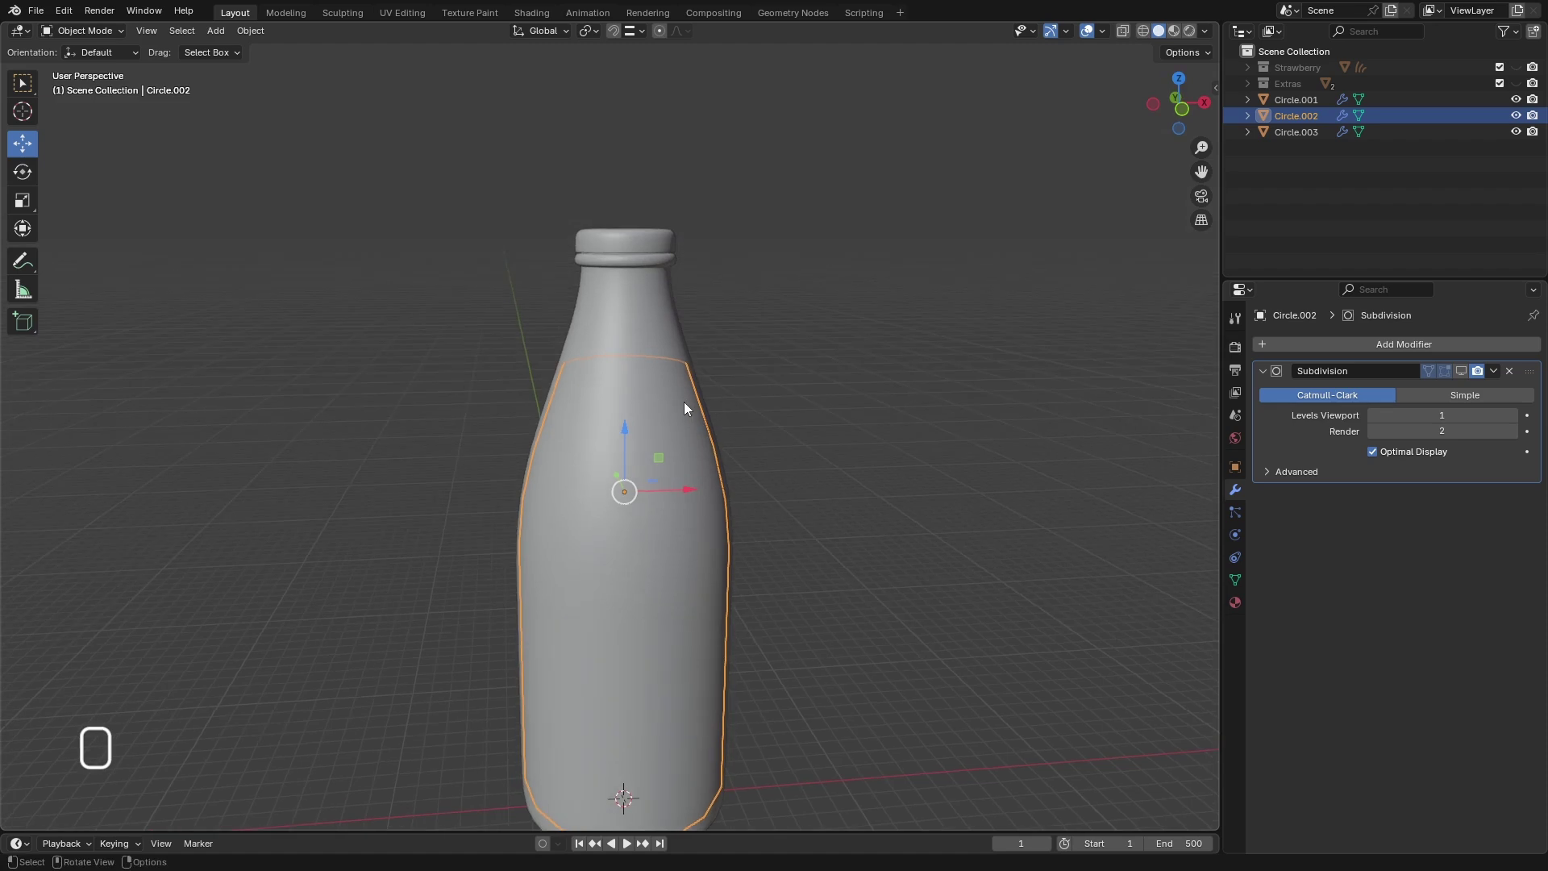
key("KP_1")
scroll(679, 396, "up", 3)
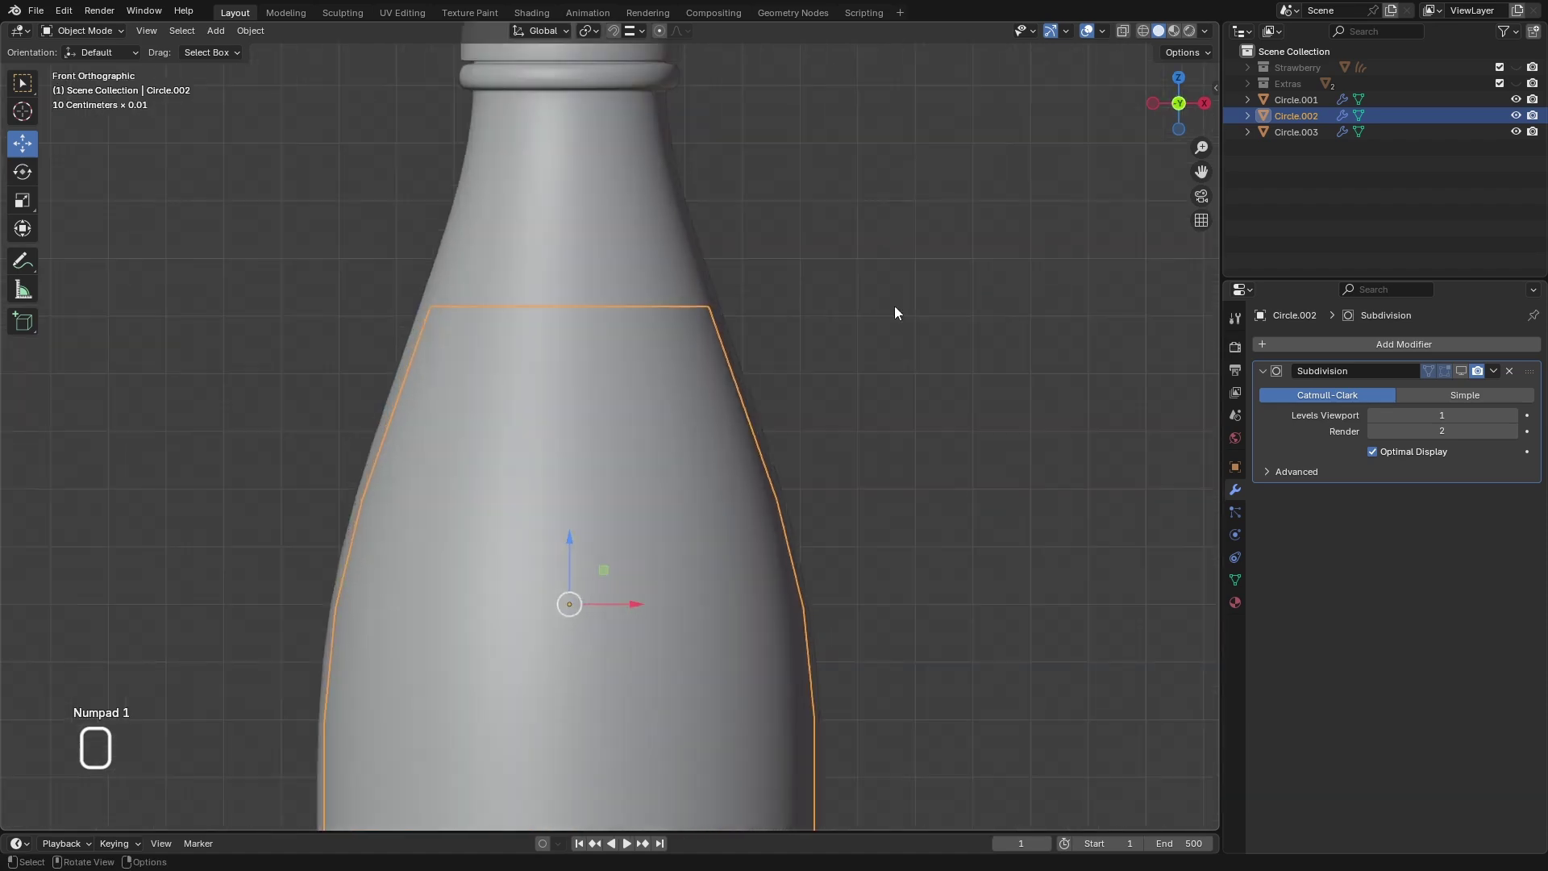
left_click(1122, 30)
scroll(732, 314, "up", 5)
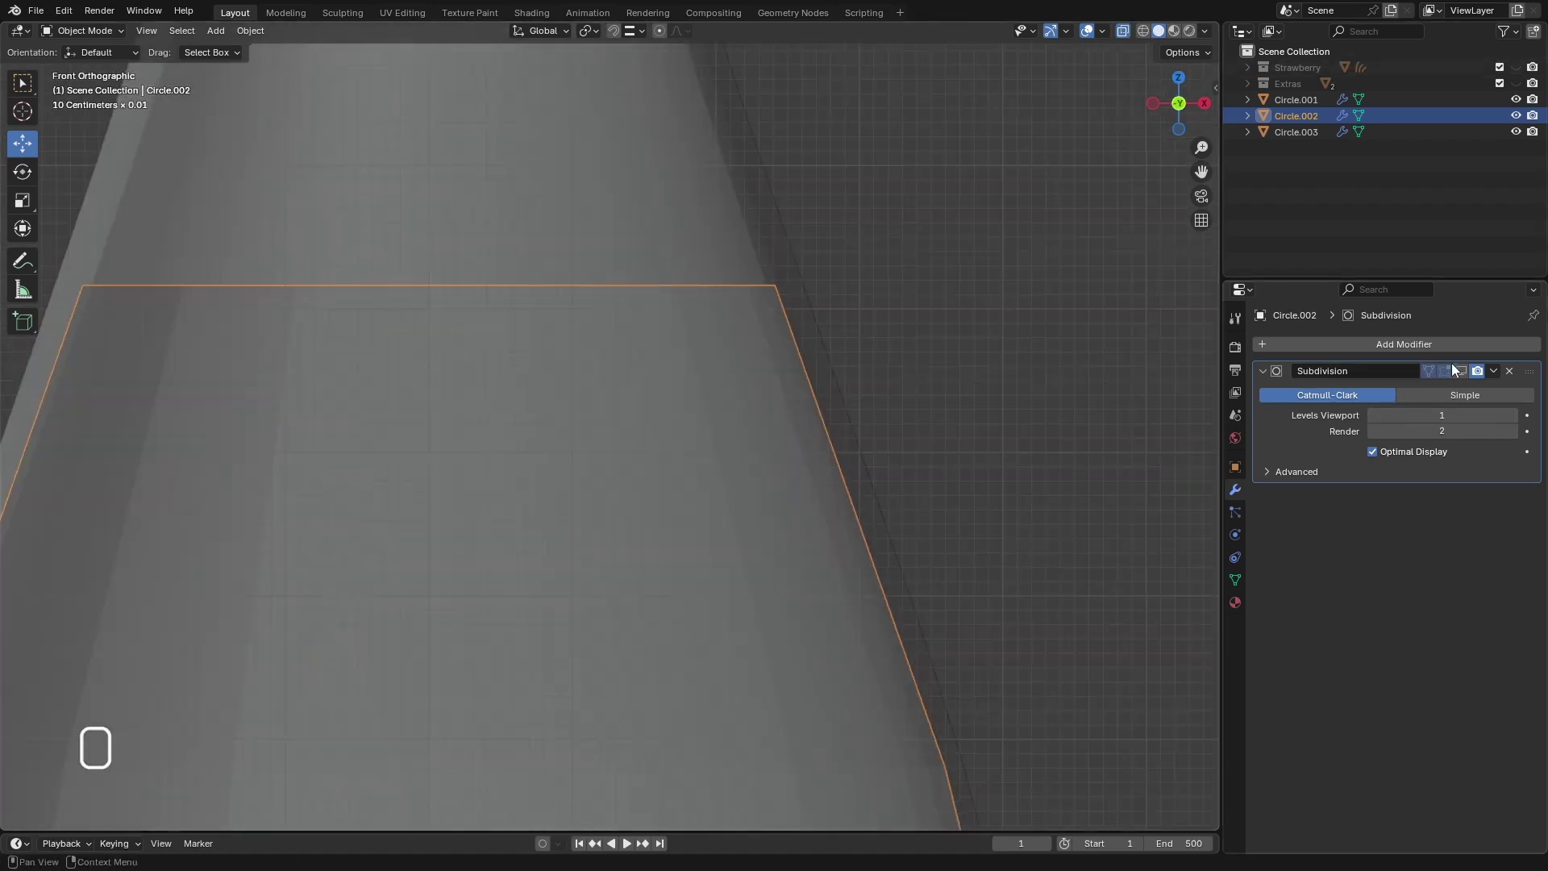
- Turn on the viewport display of the contents mesh's Subdivision modifier and apply the modifier
left_click(1461, 371)
middle_click_drag(745, 315, 770, 384)
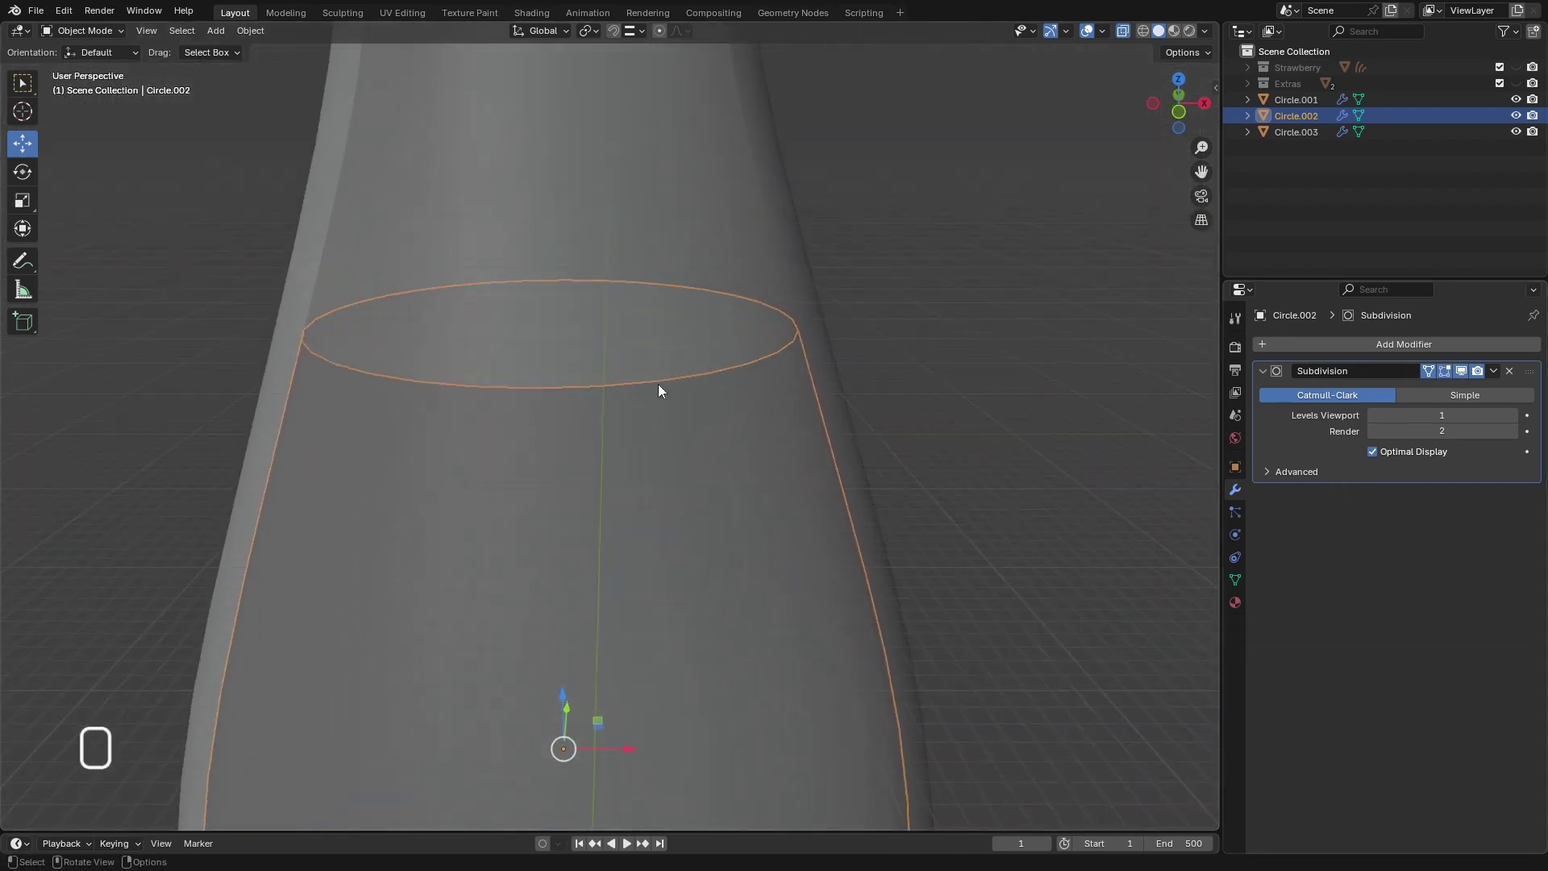
scroll(695, 369, "down", 2)
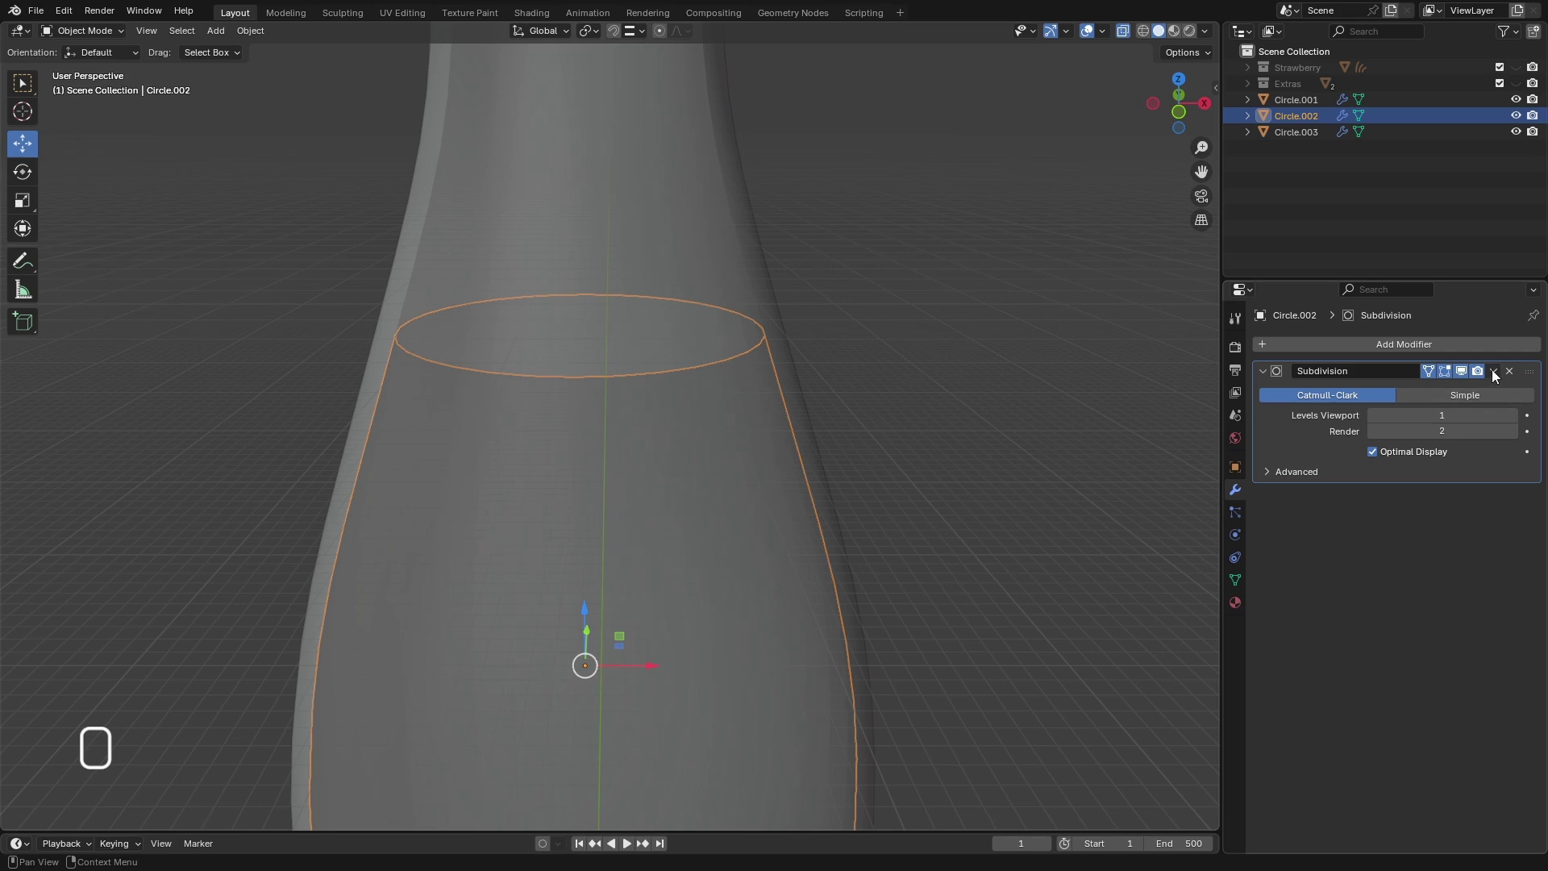
left_click(1493, 372)
left_click(1418, 390)
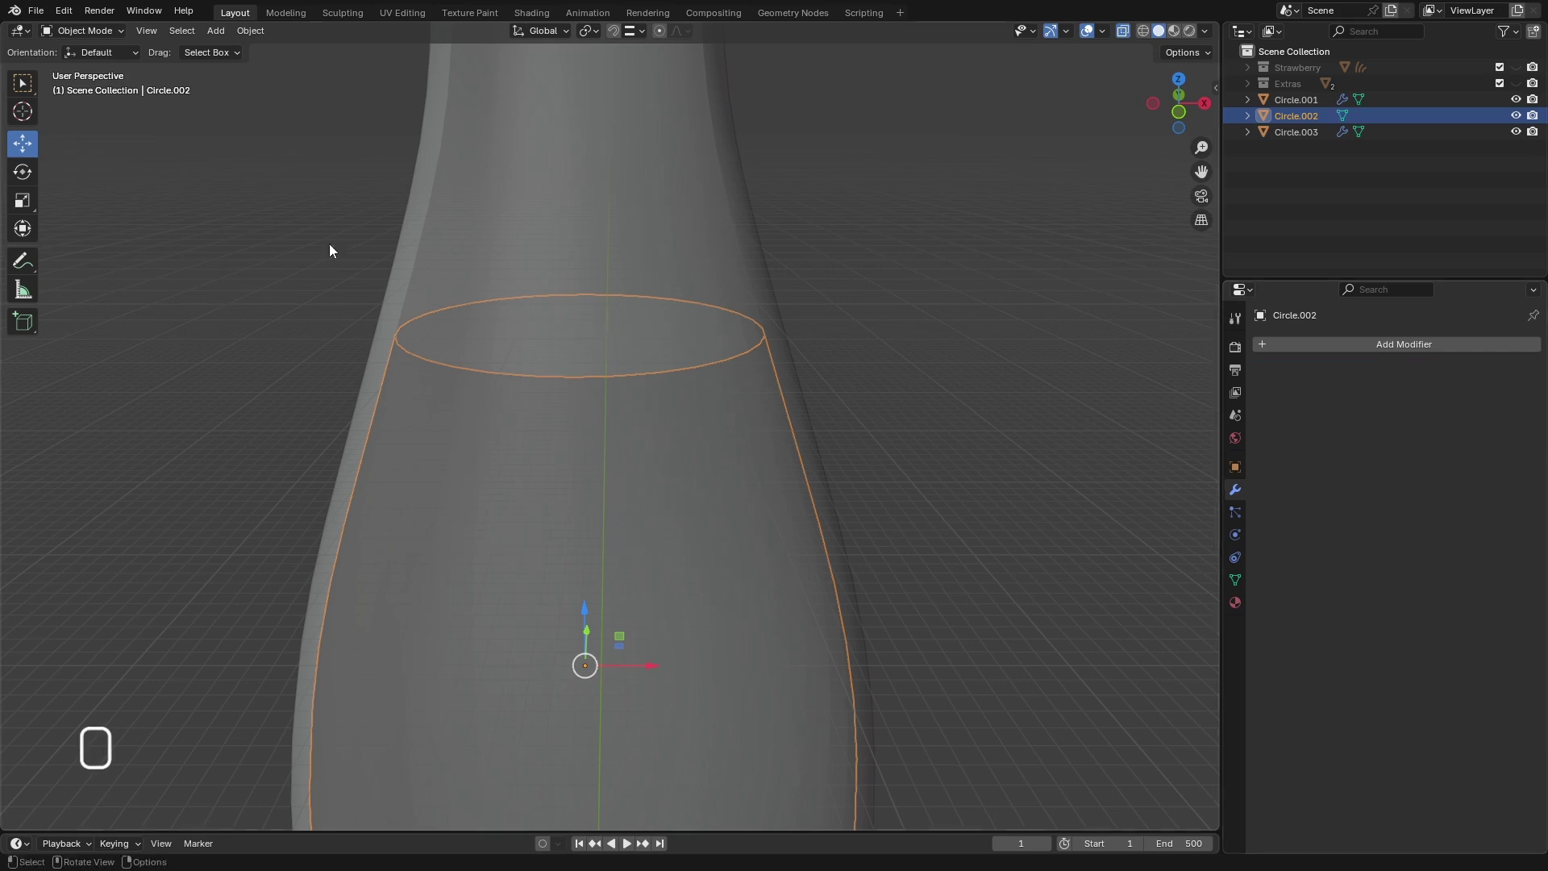
- Isolate the contents mesh in local view, turn X-ray off and enable the Face Orientation overlay
middle_click_drag(477, 427, 534, 461)
key("slash")
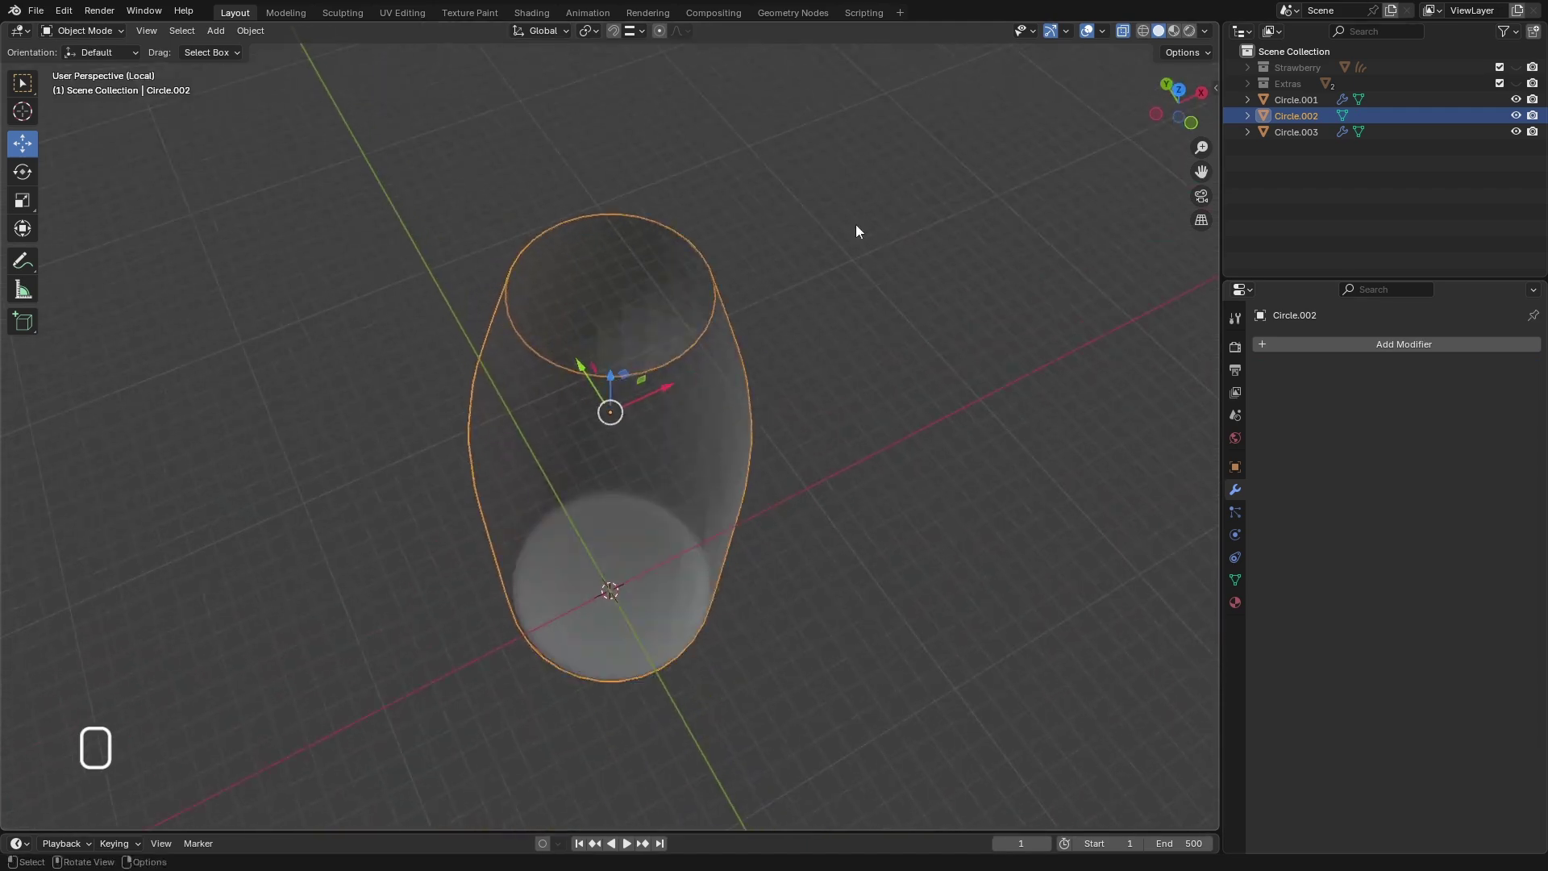
left_click(1122, 30)
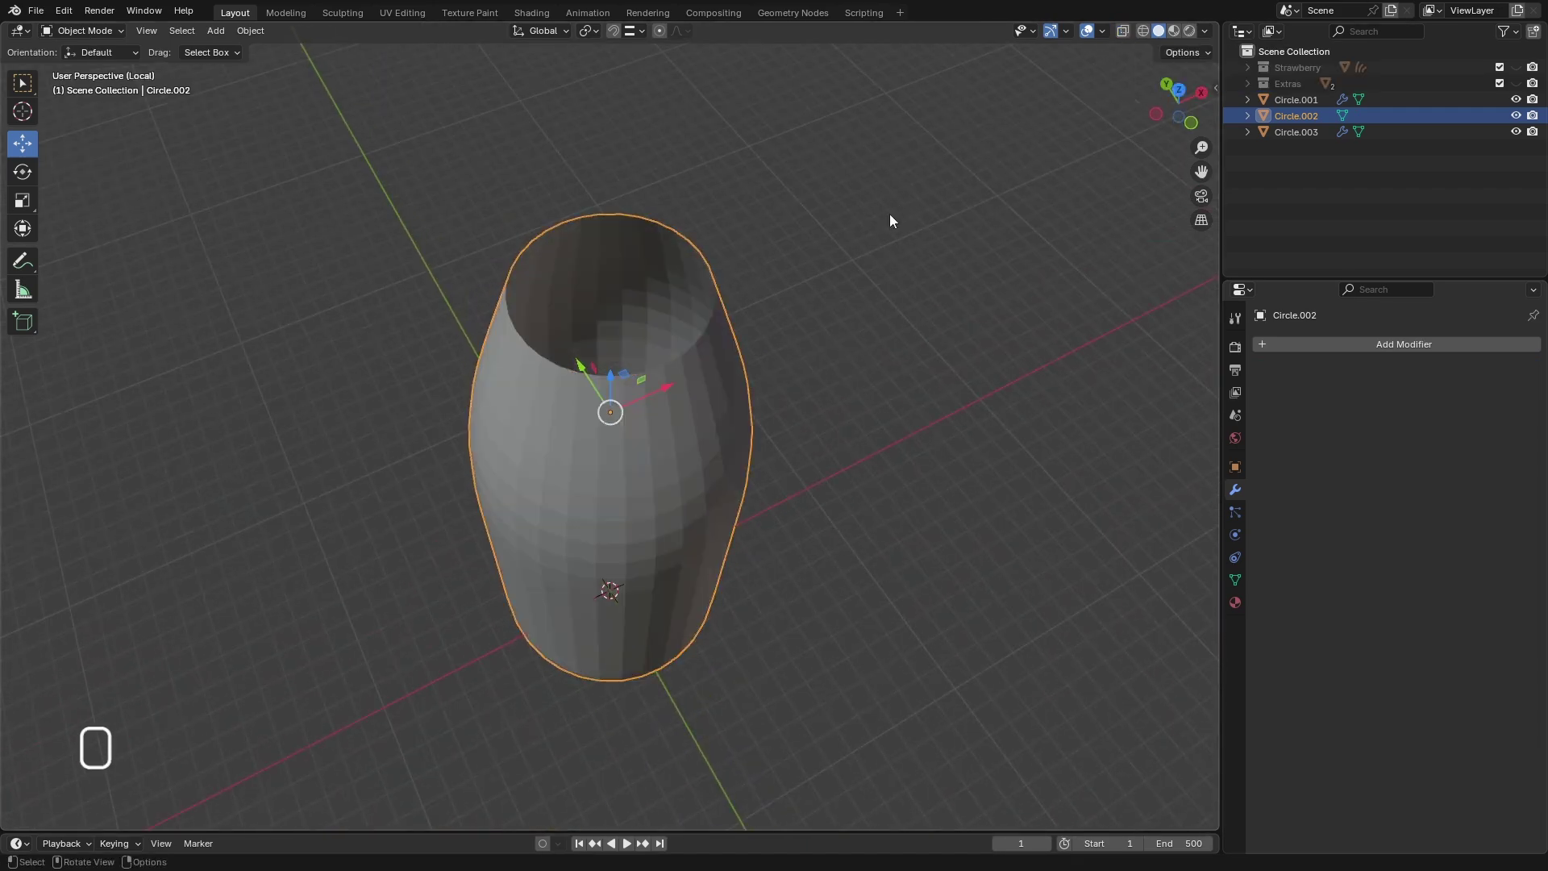
left_click(1103, 29)
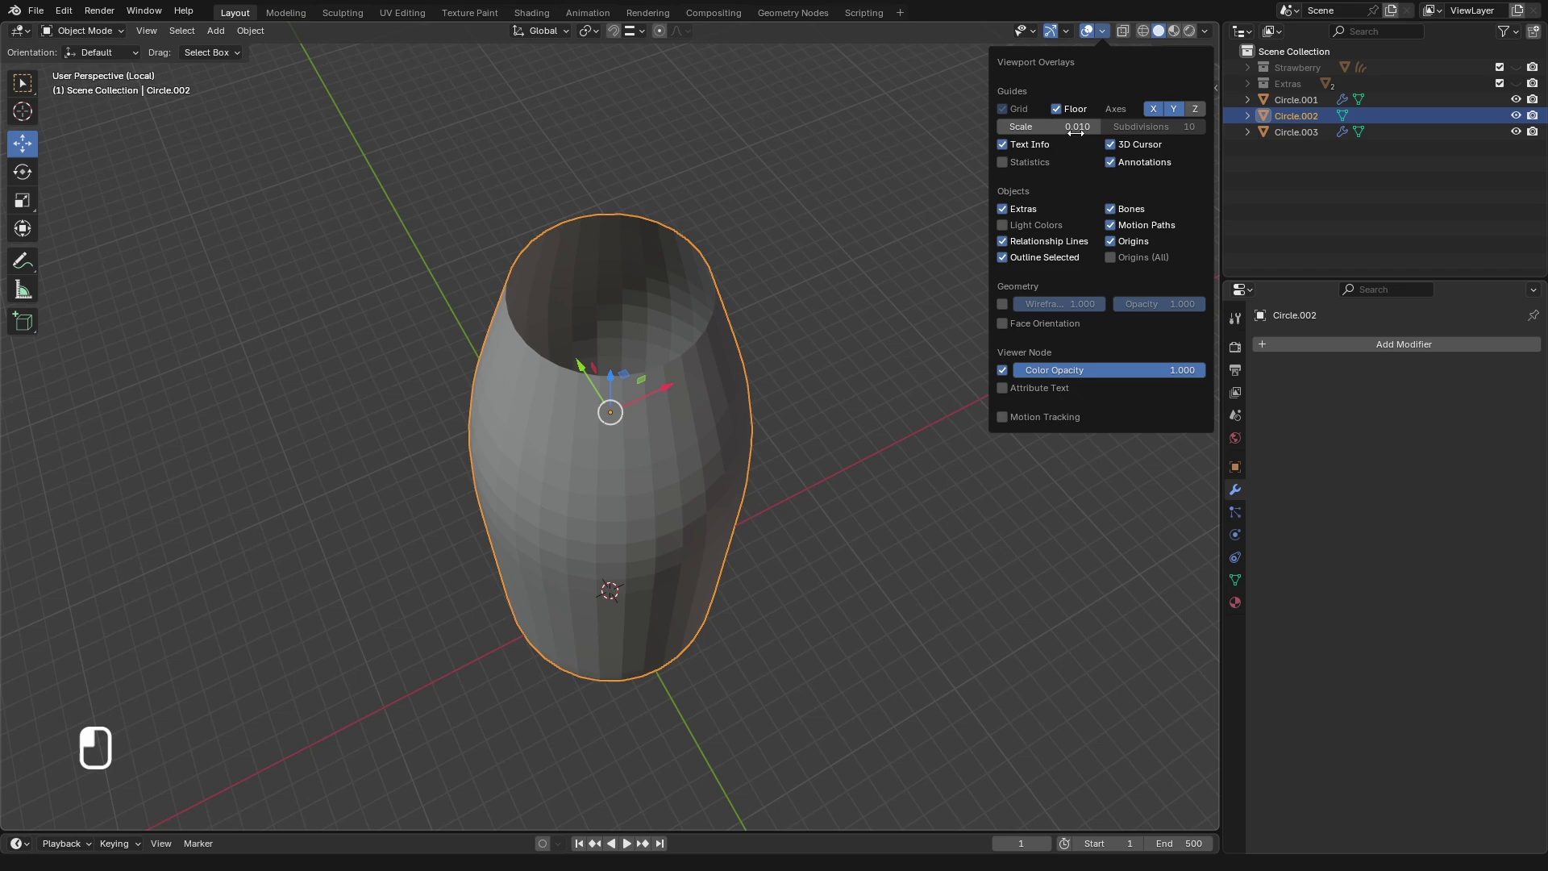
left_click(1004, 323)
mouse_move(773, 408)
middle_mouse_down()
mouse_move(774, 230)
mouse_move(756, 404)
middle_mouse_up()
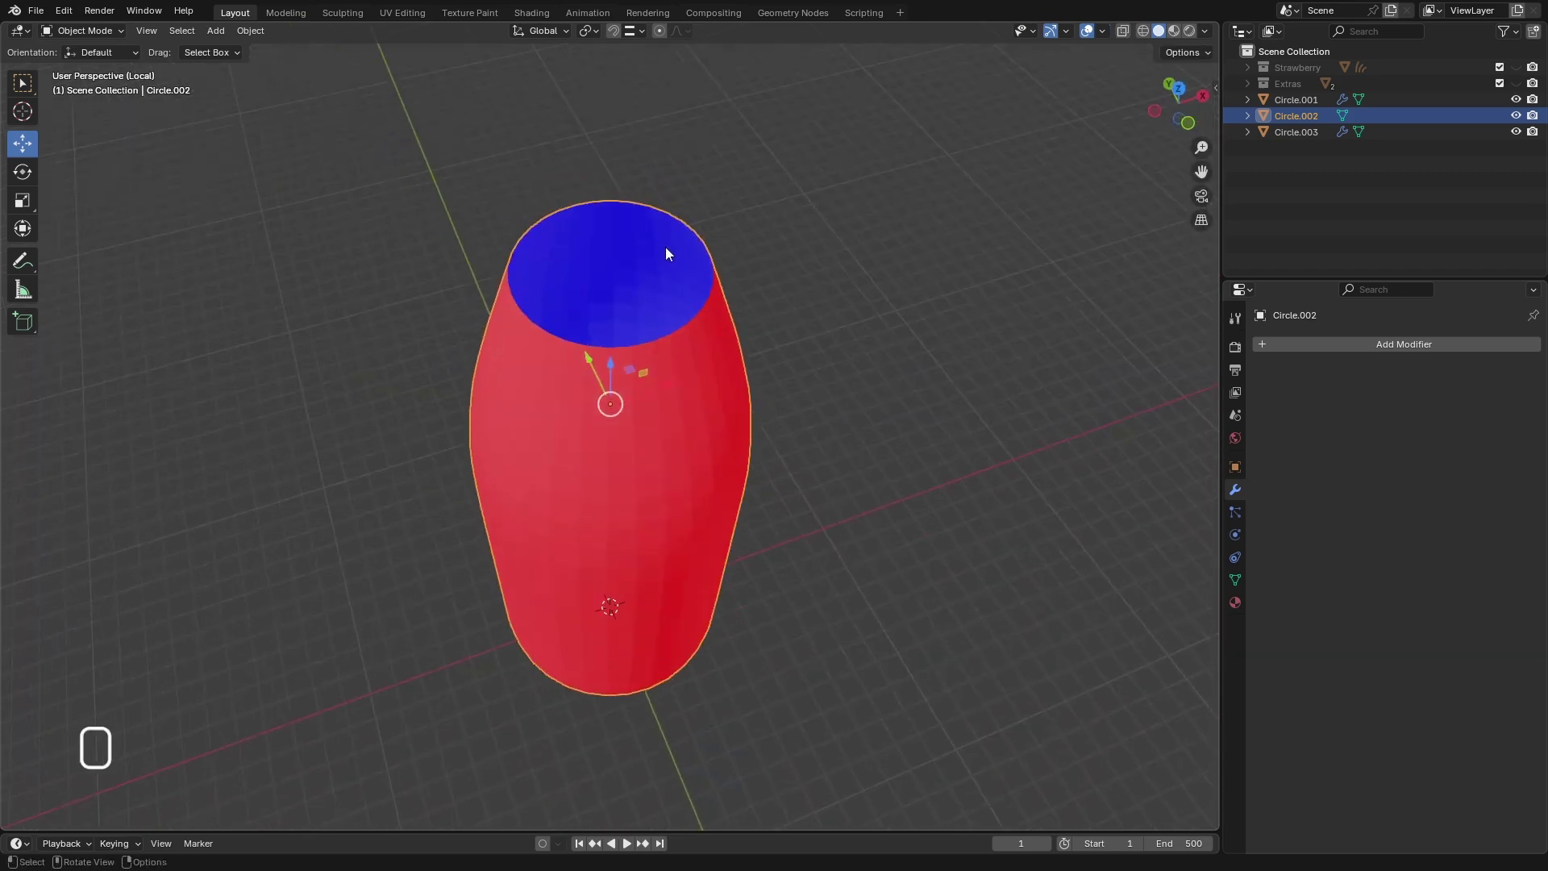
- Enter Edit Mode on the contents mesh, select all its faces and flip their normals
left_click(83, 31)
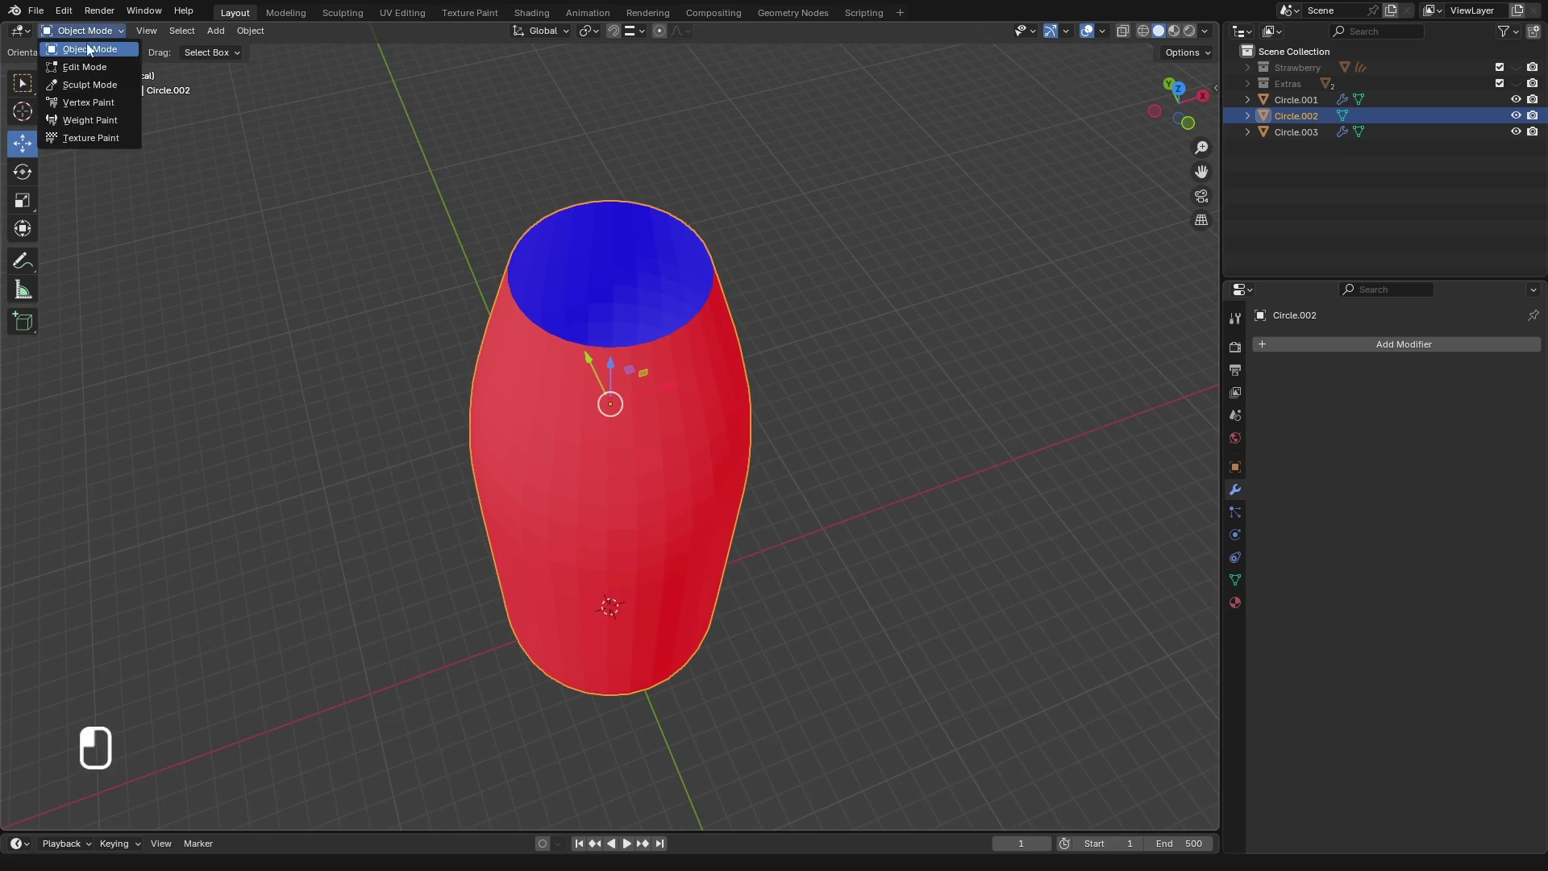
left_click(93, 67)
middle_click_drag(534, 344, 545, 317)
key("a")
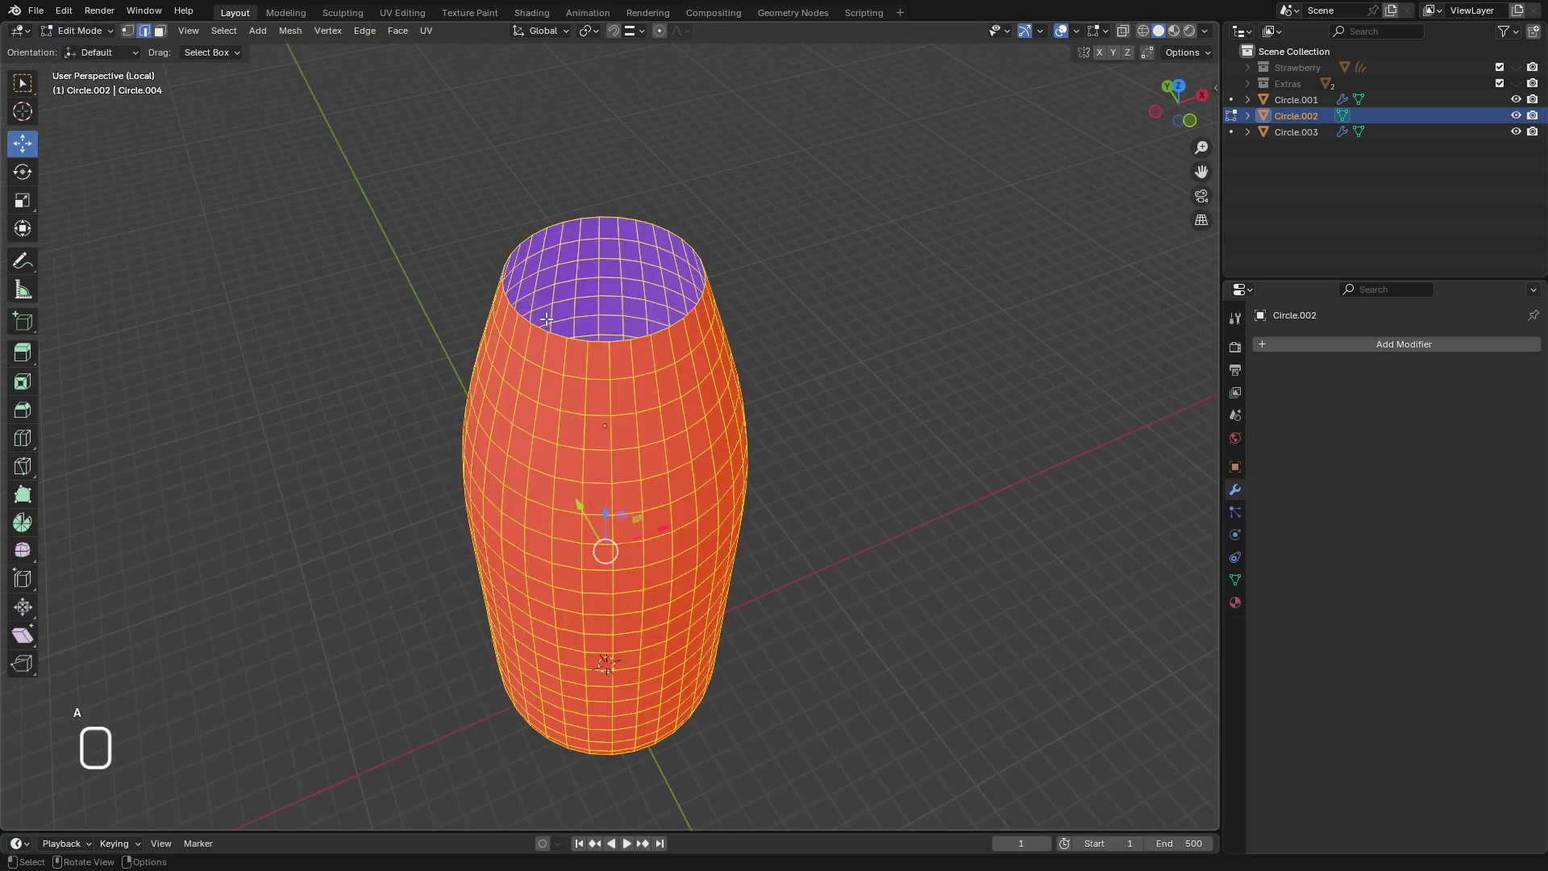
left_click(159, 30)
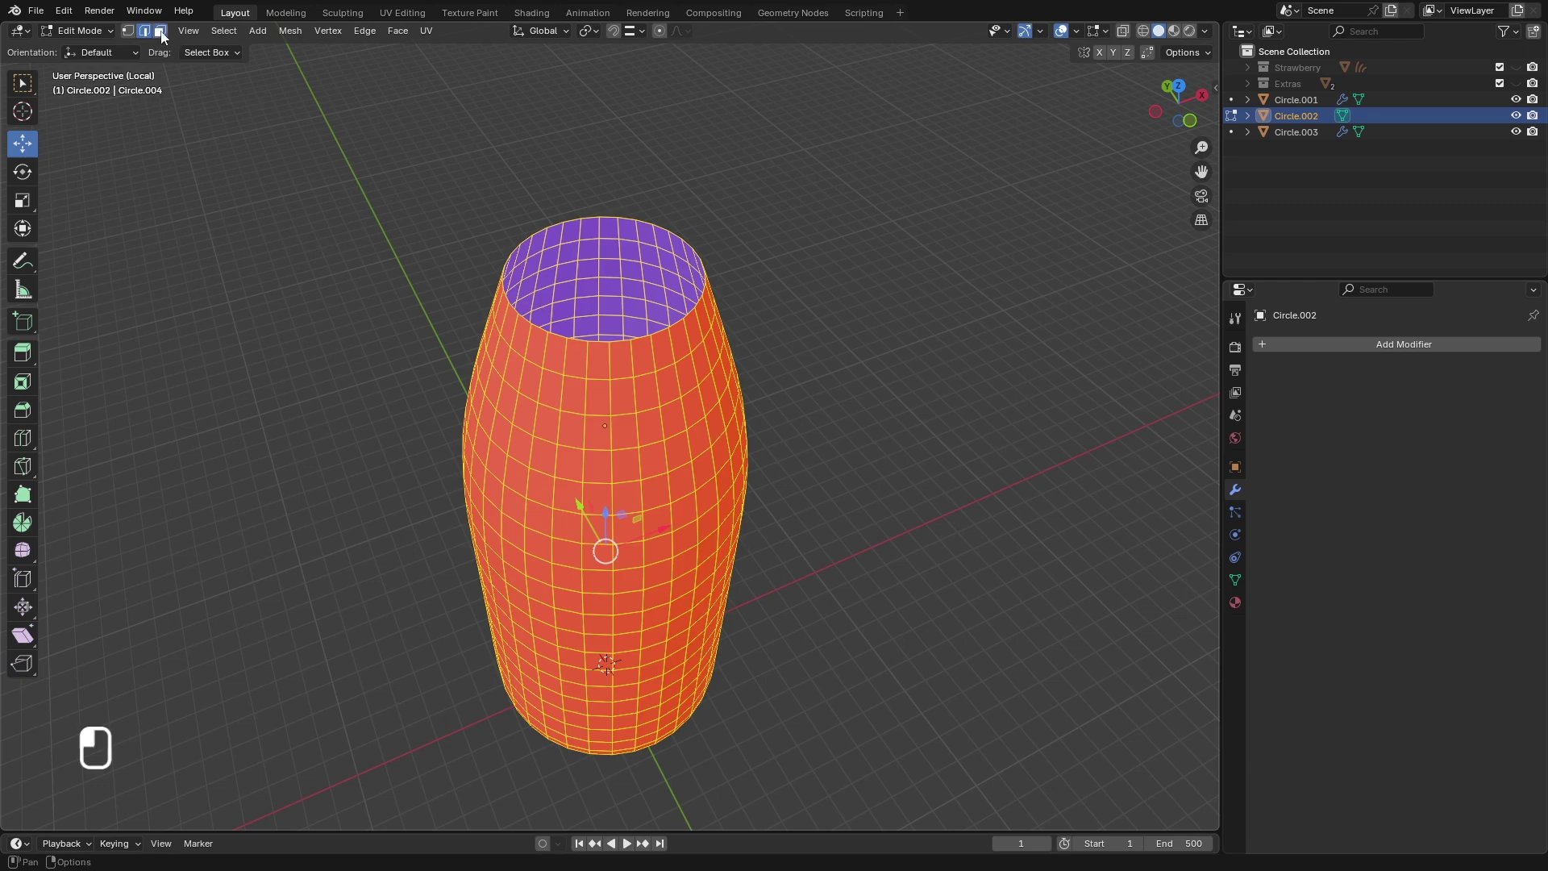
key("alt+n")
left_click(598, 328)
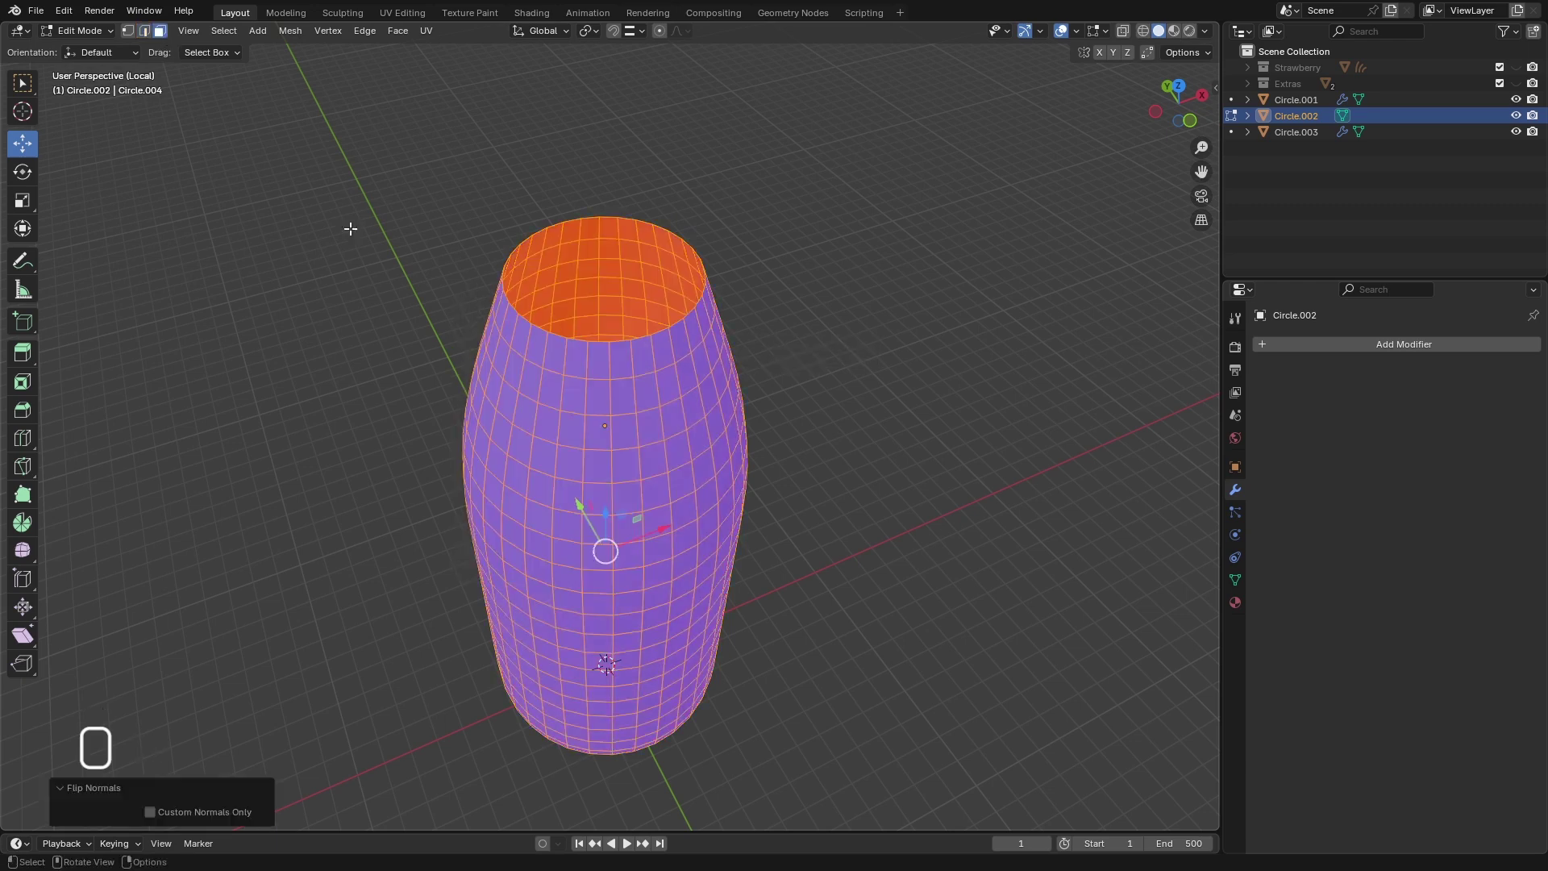
- Select the contents mesh's top edge loop, extrude it in place and scale the new loop inward to about 0.625
left_click(144, 31)
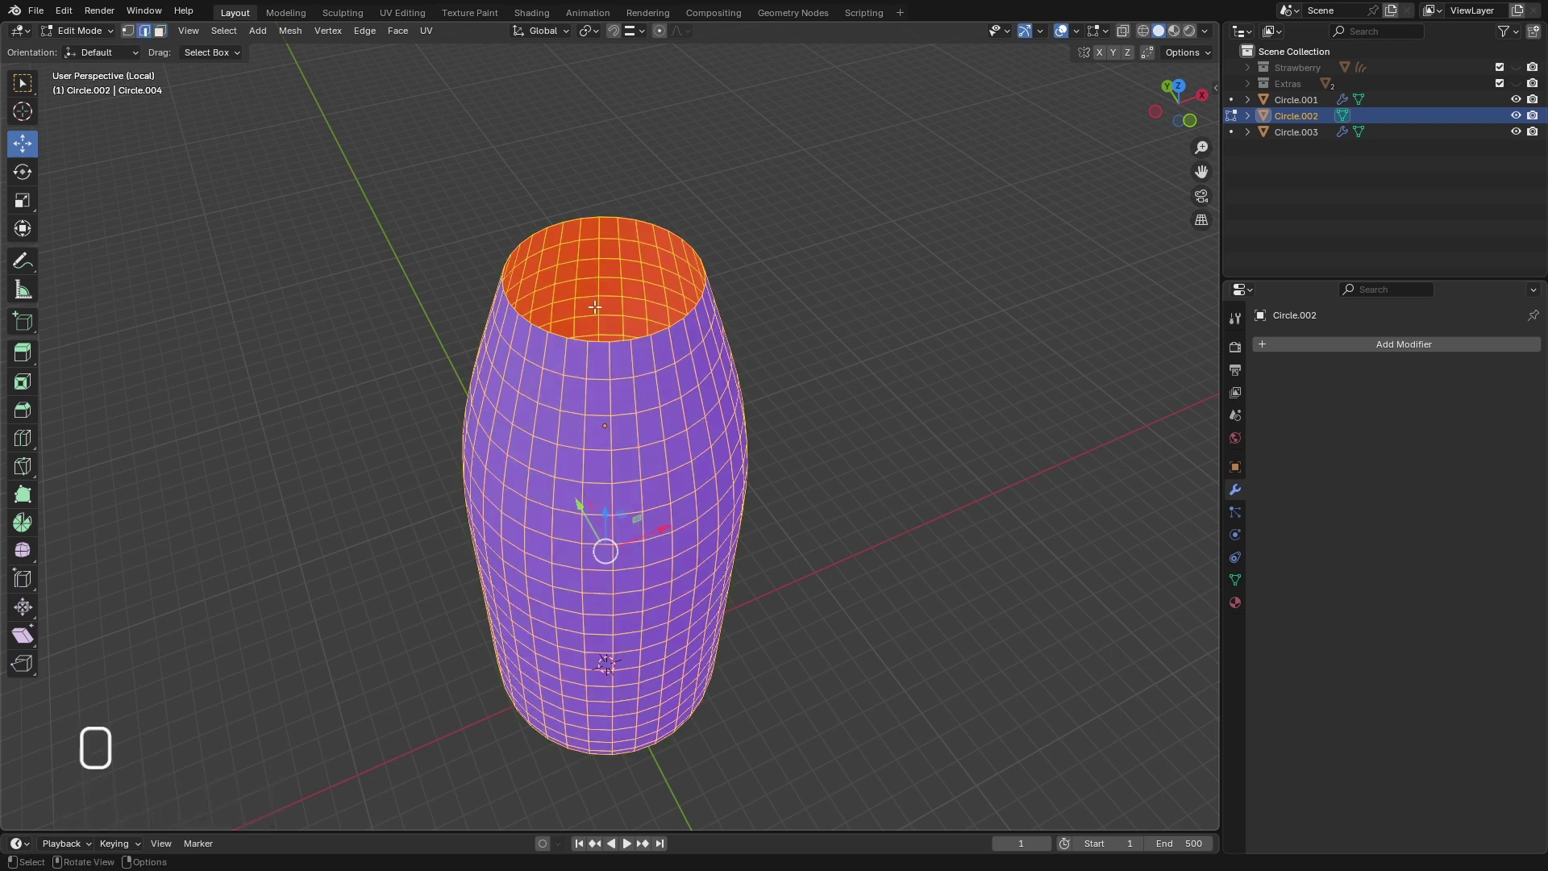
left_click(591, 344, "alt")
scroll(646, 321, "up", 3)
scroll(646, 322, "down", 2)
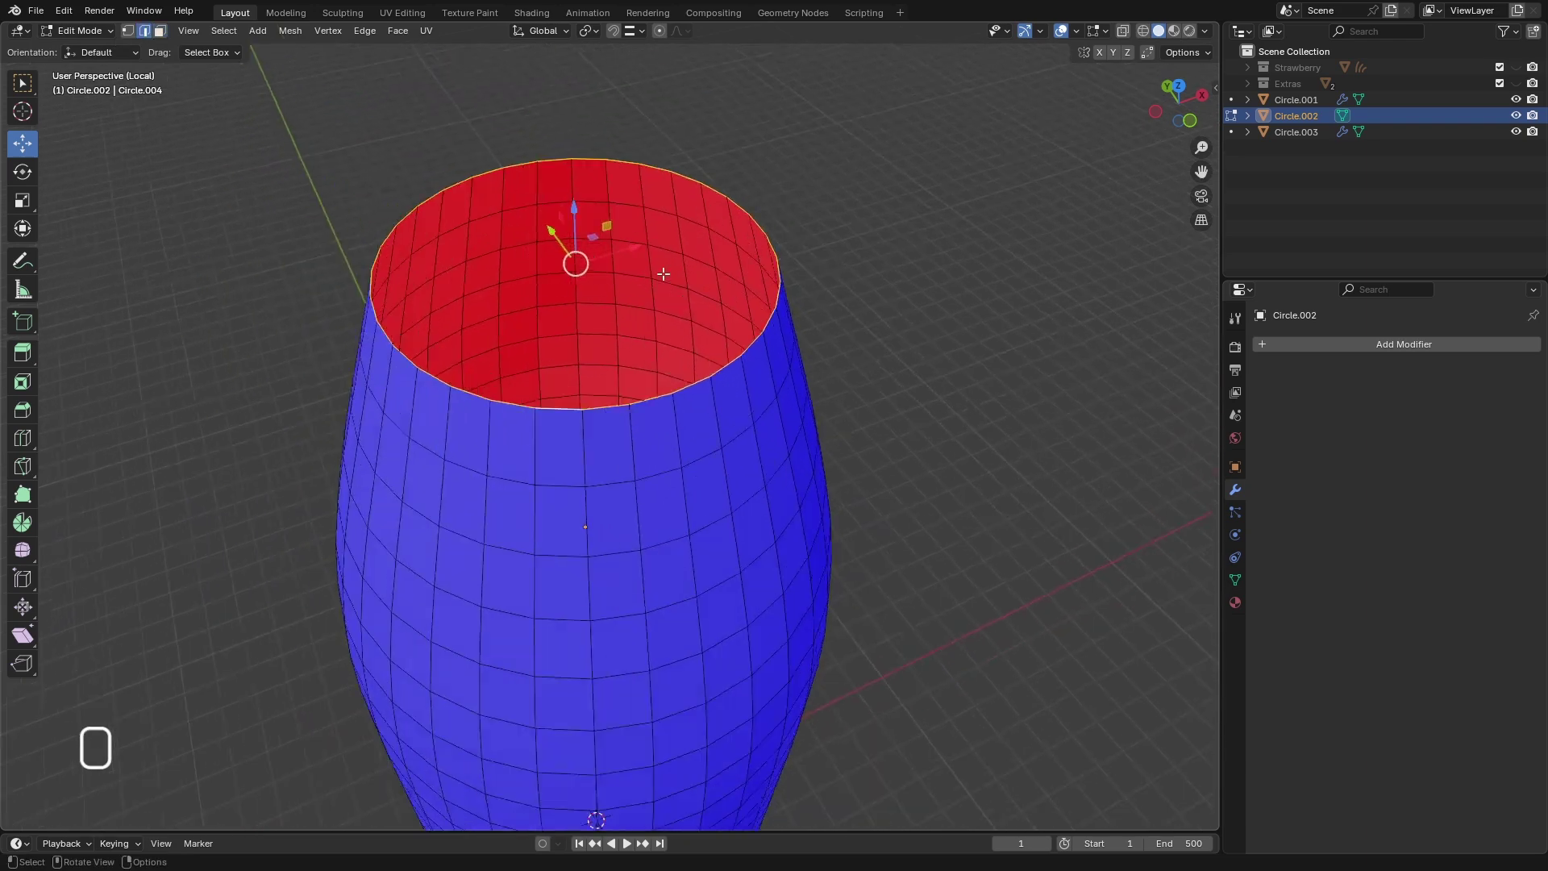
key("e")
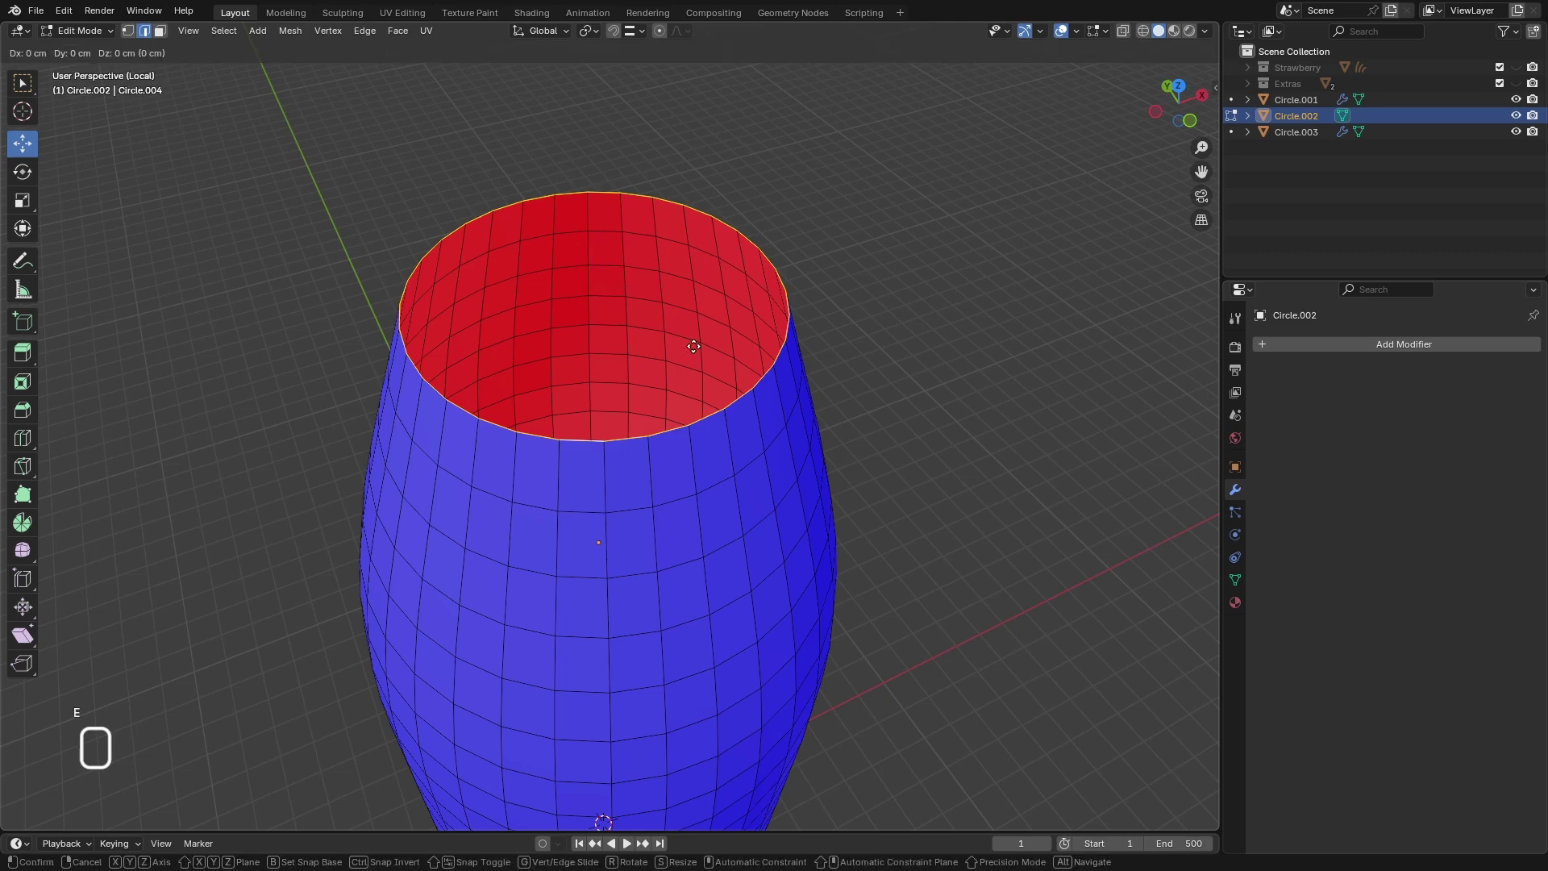
key("z")
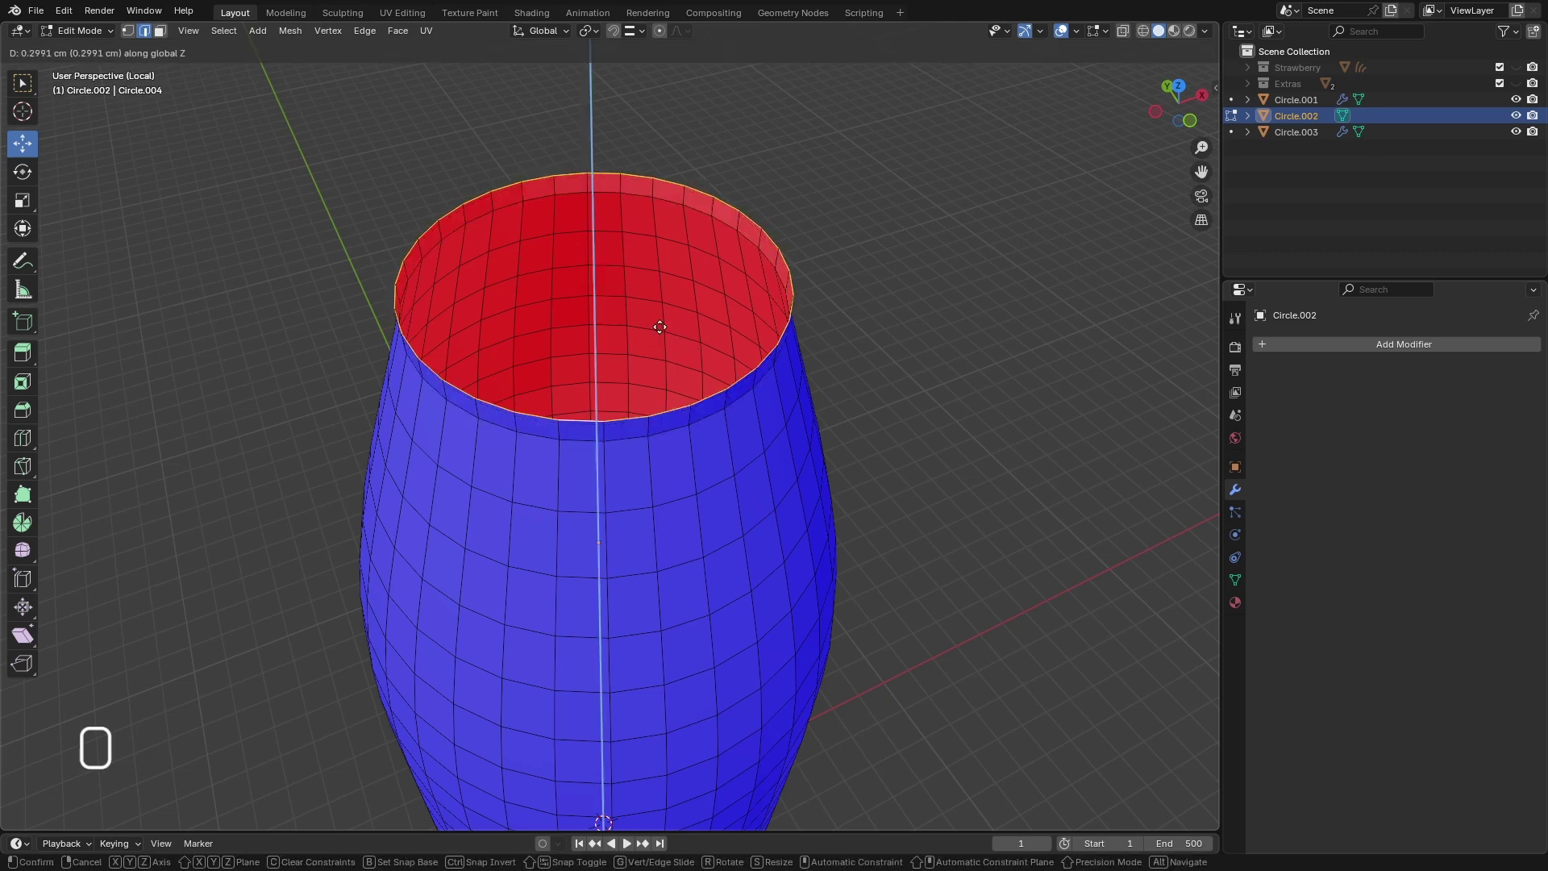
right_click(660, 327)
key("s")
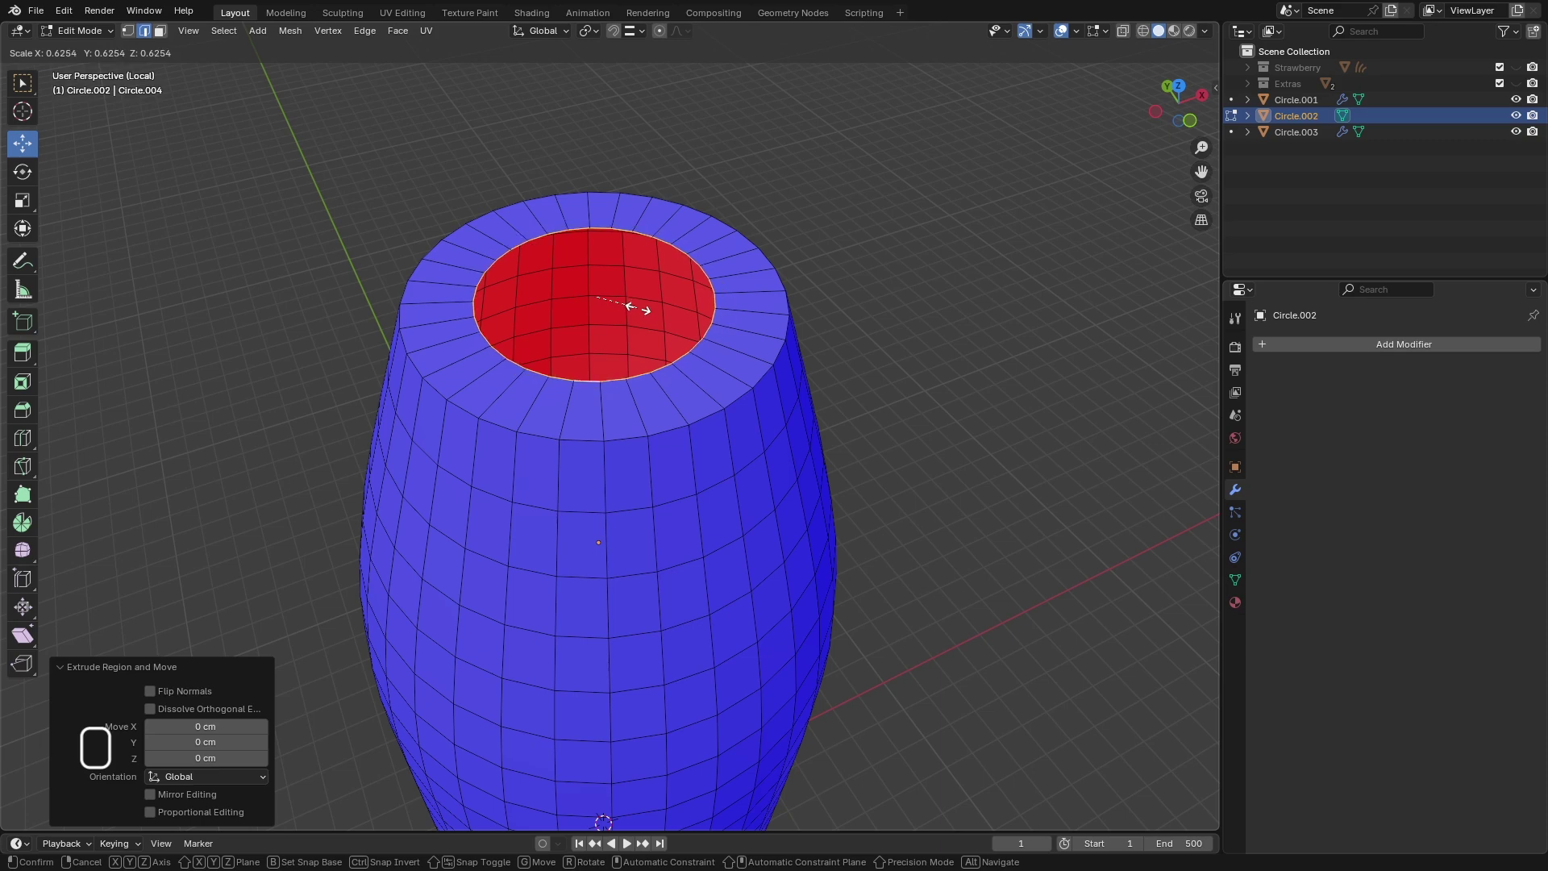
left_click(638, 309)
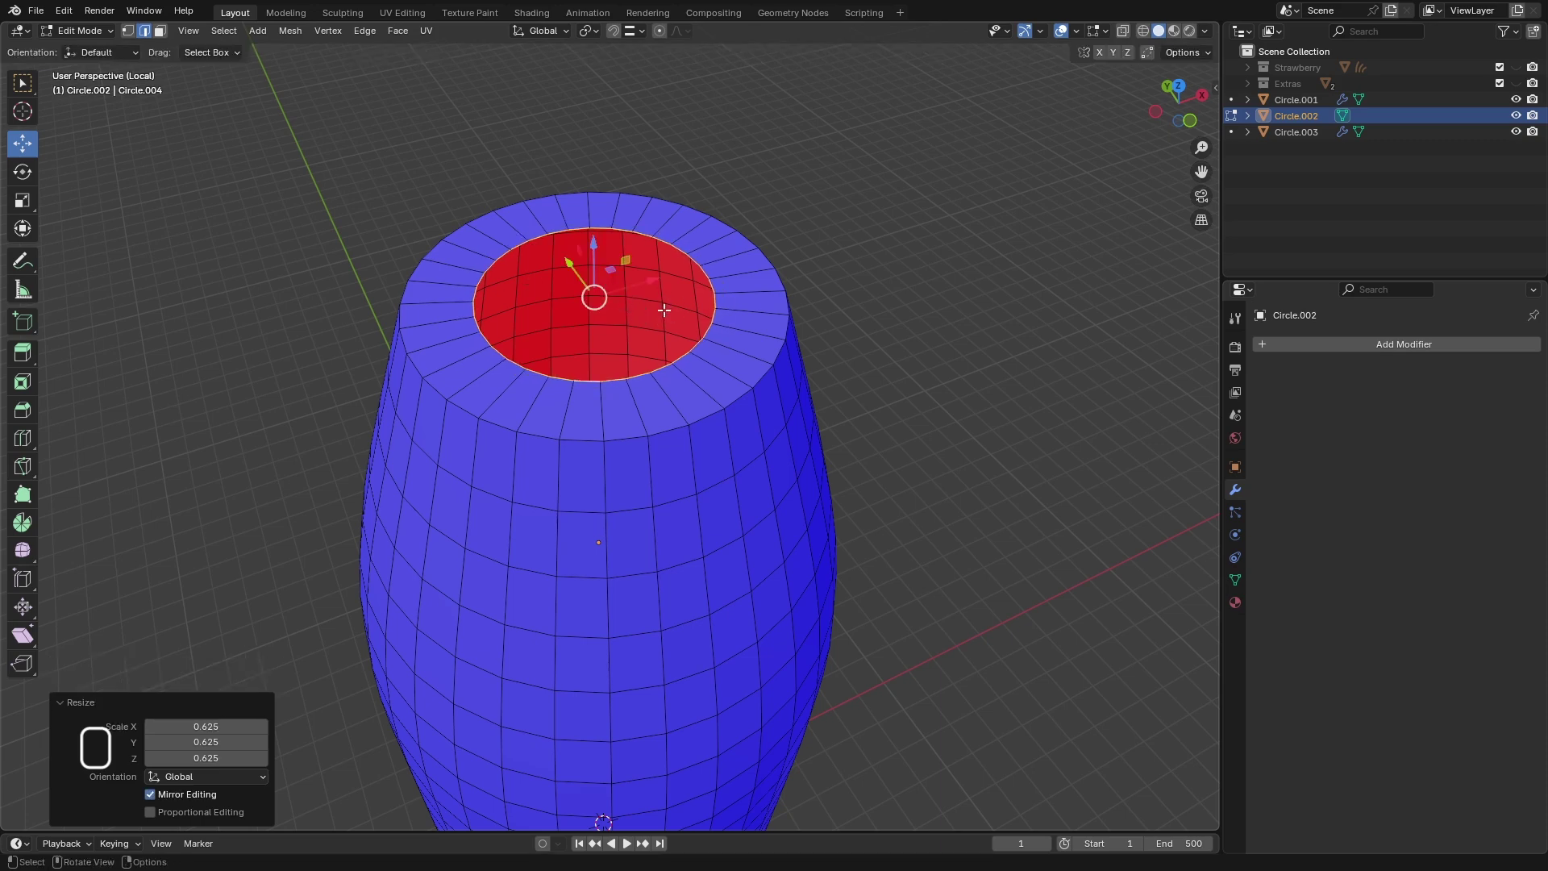
- Grid-fill the contents mesh's inner top opening and bevel its outer top edge loop to about 0.03 cm with 2 segments
left_click(397, 30)
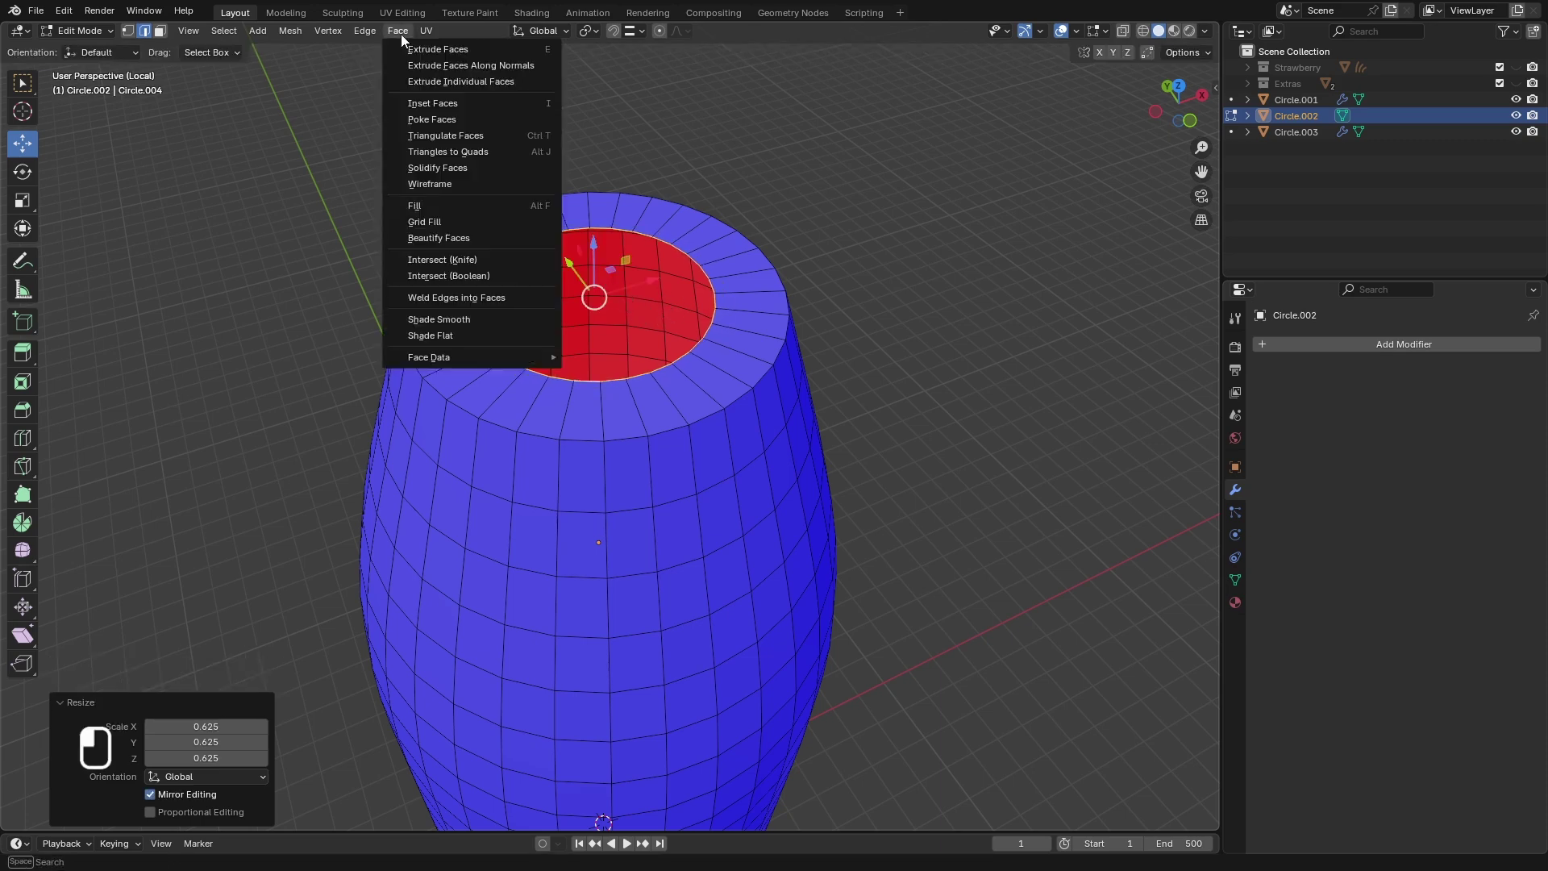
left_click(435, 208)
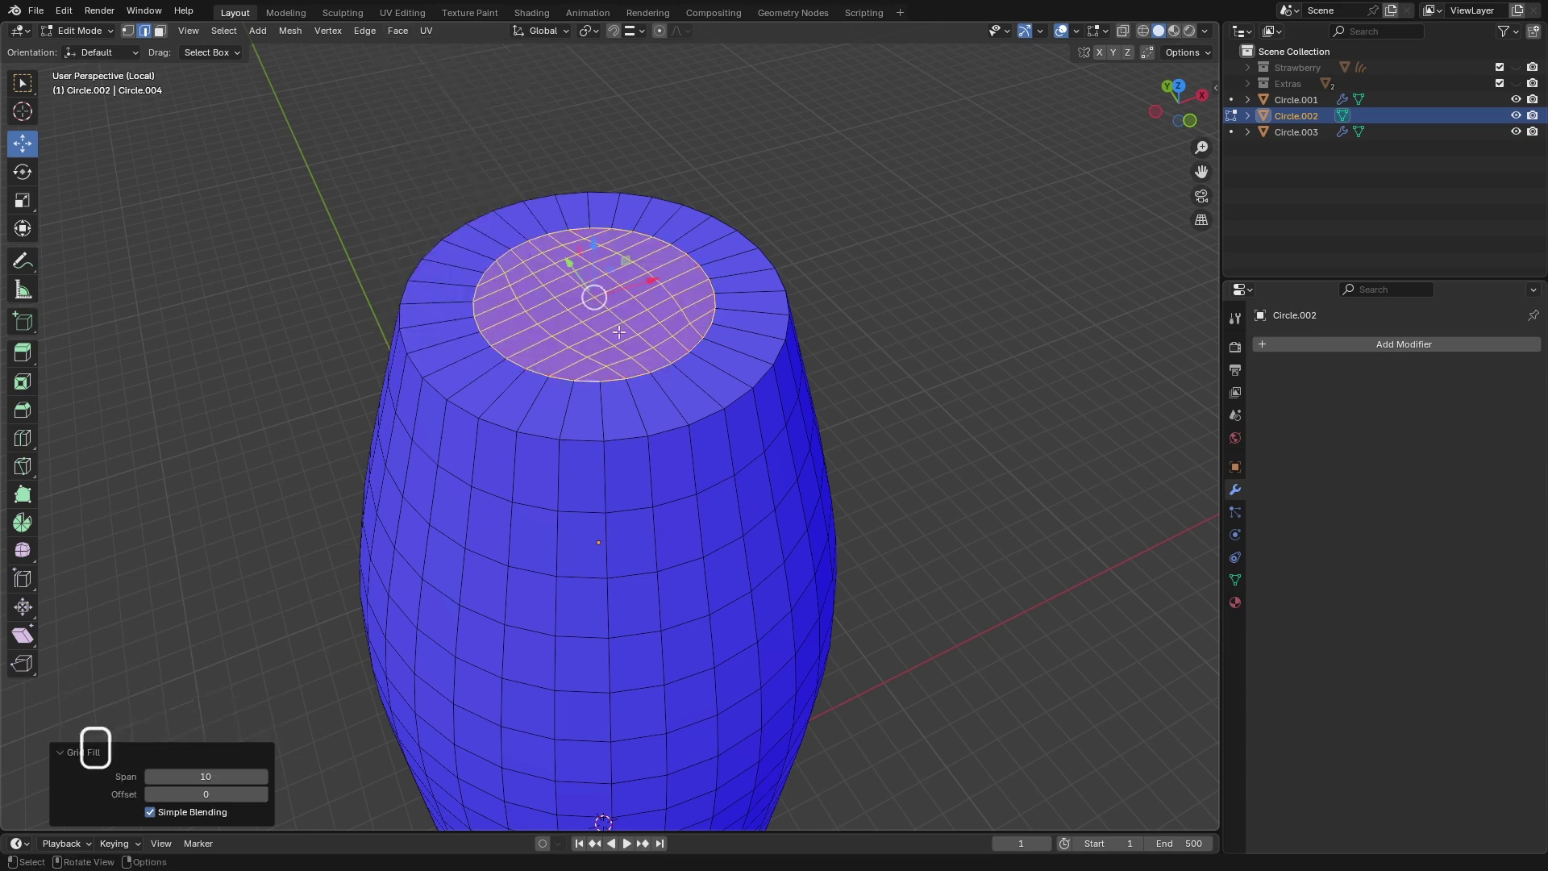
left_click(633, 442, "alt")
scroll(633, 440, "up", 2)
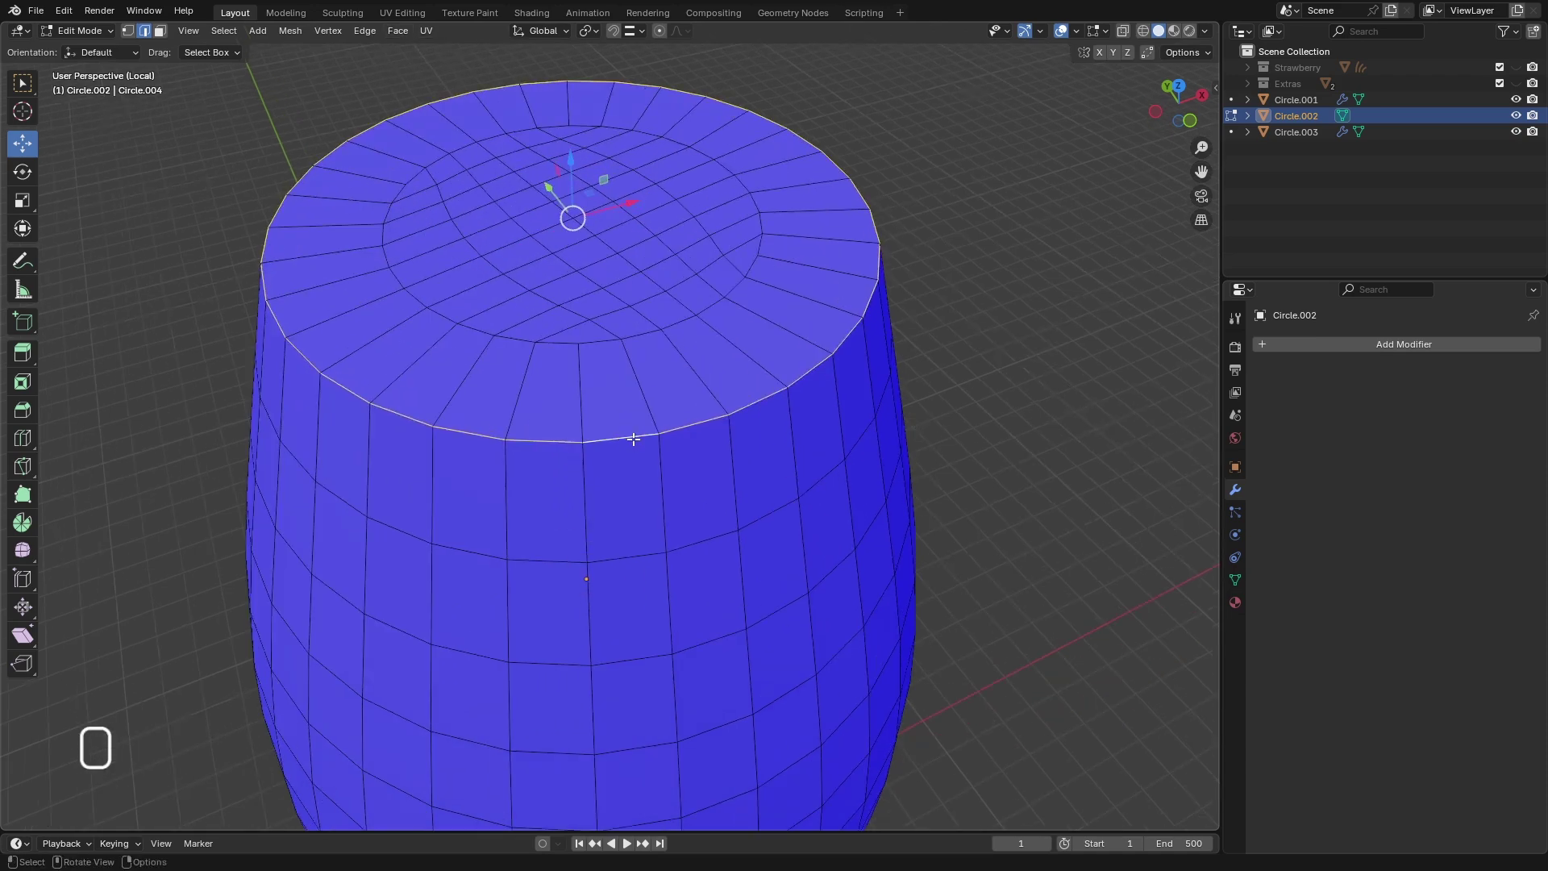
key("ctrl+b")
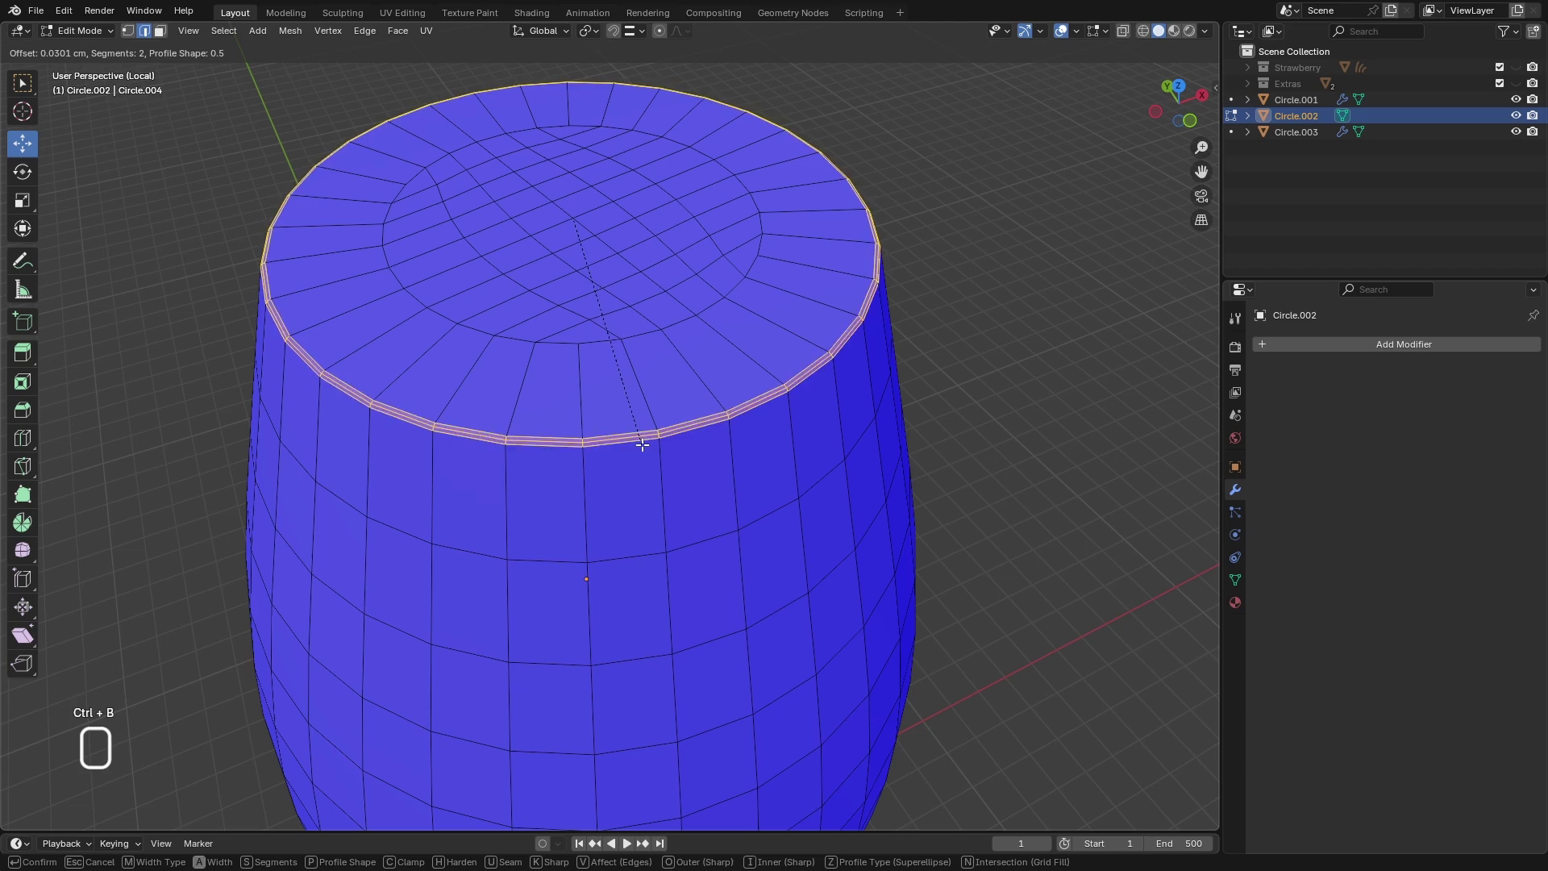
left_click(642, 444)
scroll(641, 442, "down", 6)
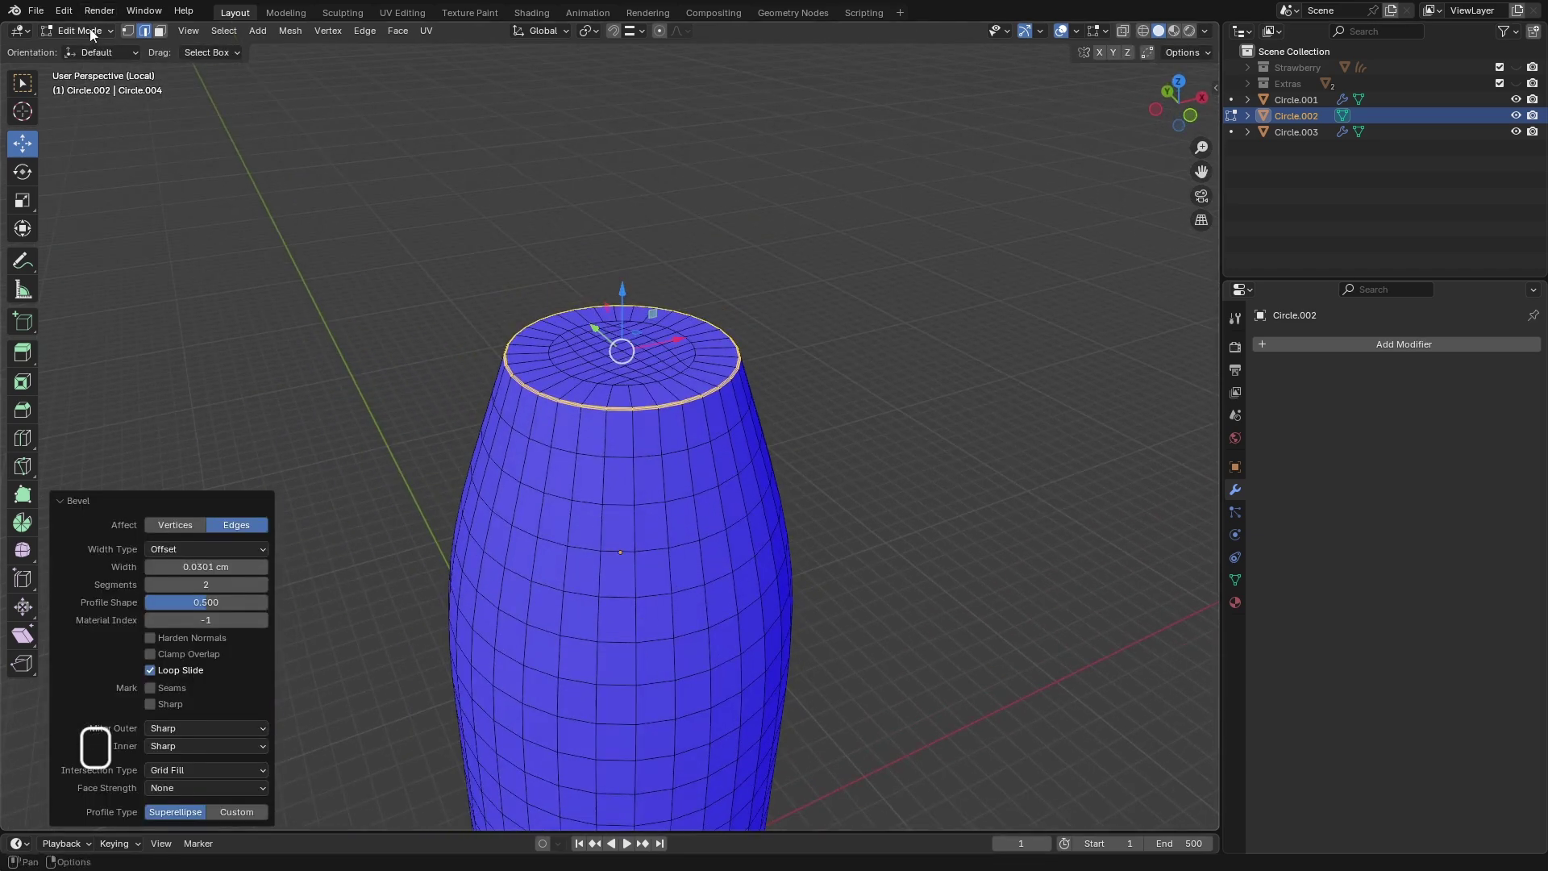
- Return the contents mesh to Object Mode and disable the Face Orientation overlay
left_click(81, 31)
left_click(89, 49)
scroll(457, 254, "down", 4)
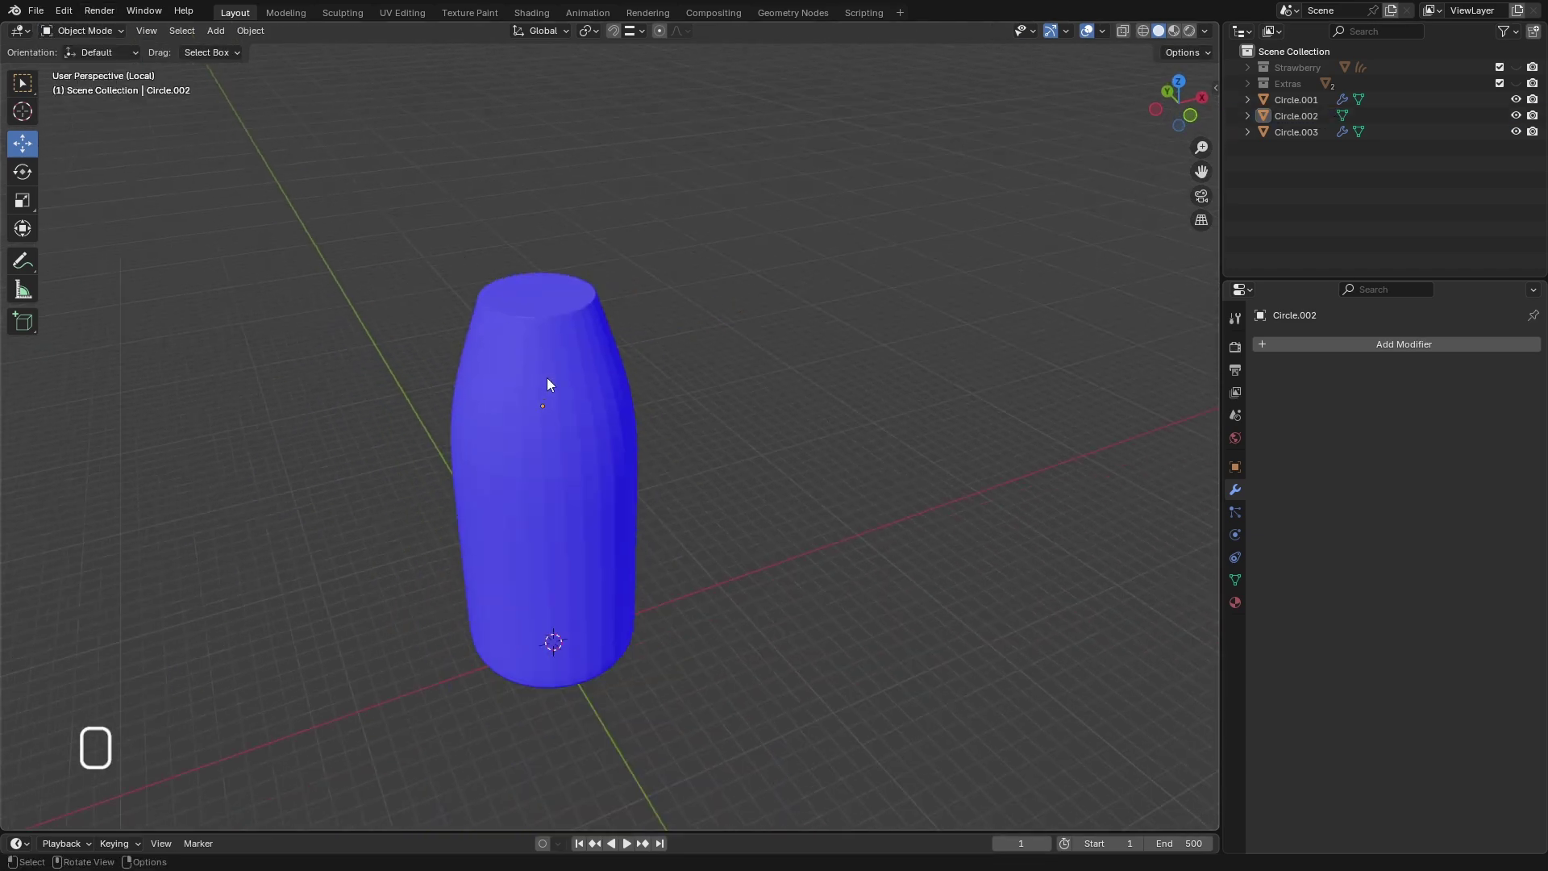
left_click(1102, 31)
left_click(1009, 327)
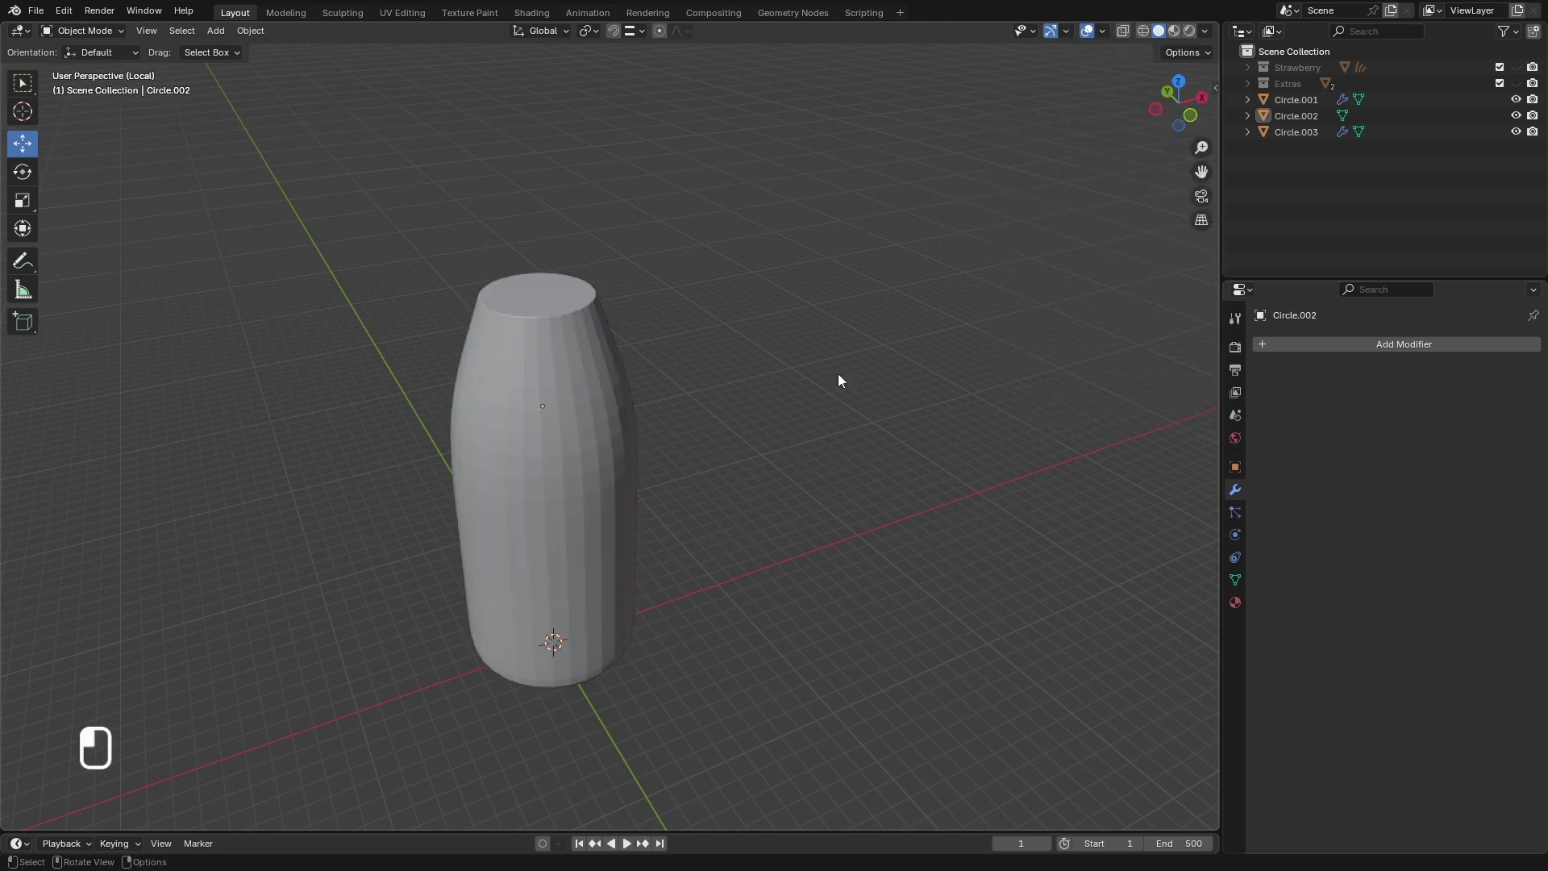
- Shade the contents mesh smooth, deselect it and leave local view to bring back the bottle and cap
left_click(559, 409)
right_click(554, 405)
left_click(554, 405)
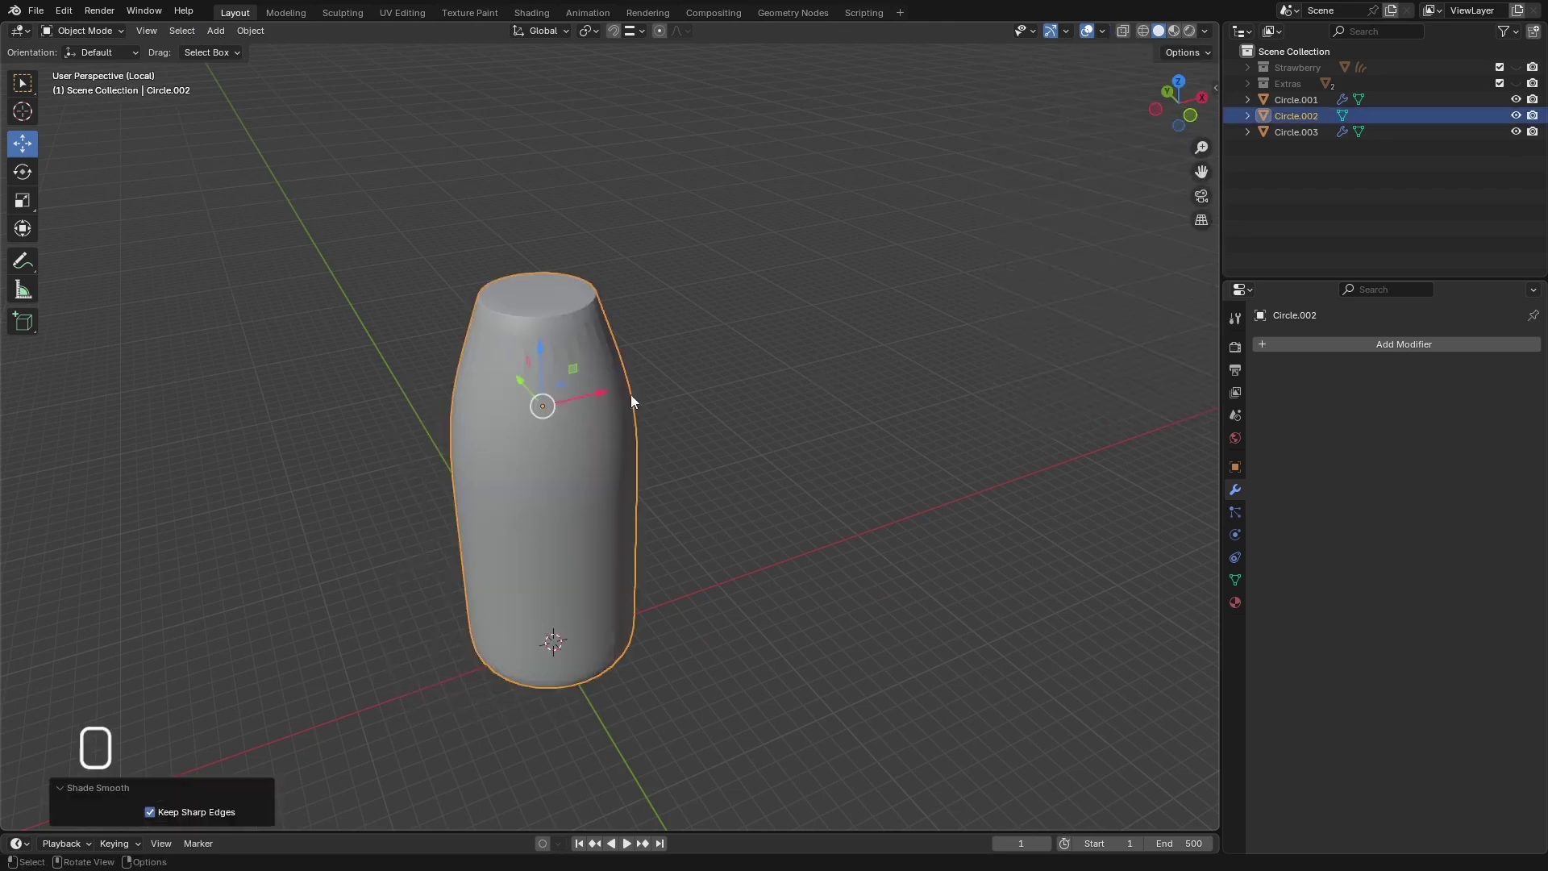
left_click(646, 355)
left_click(83, 31)
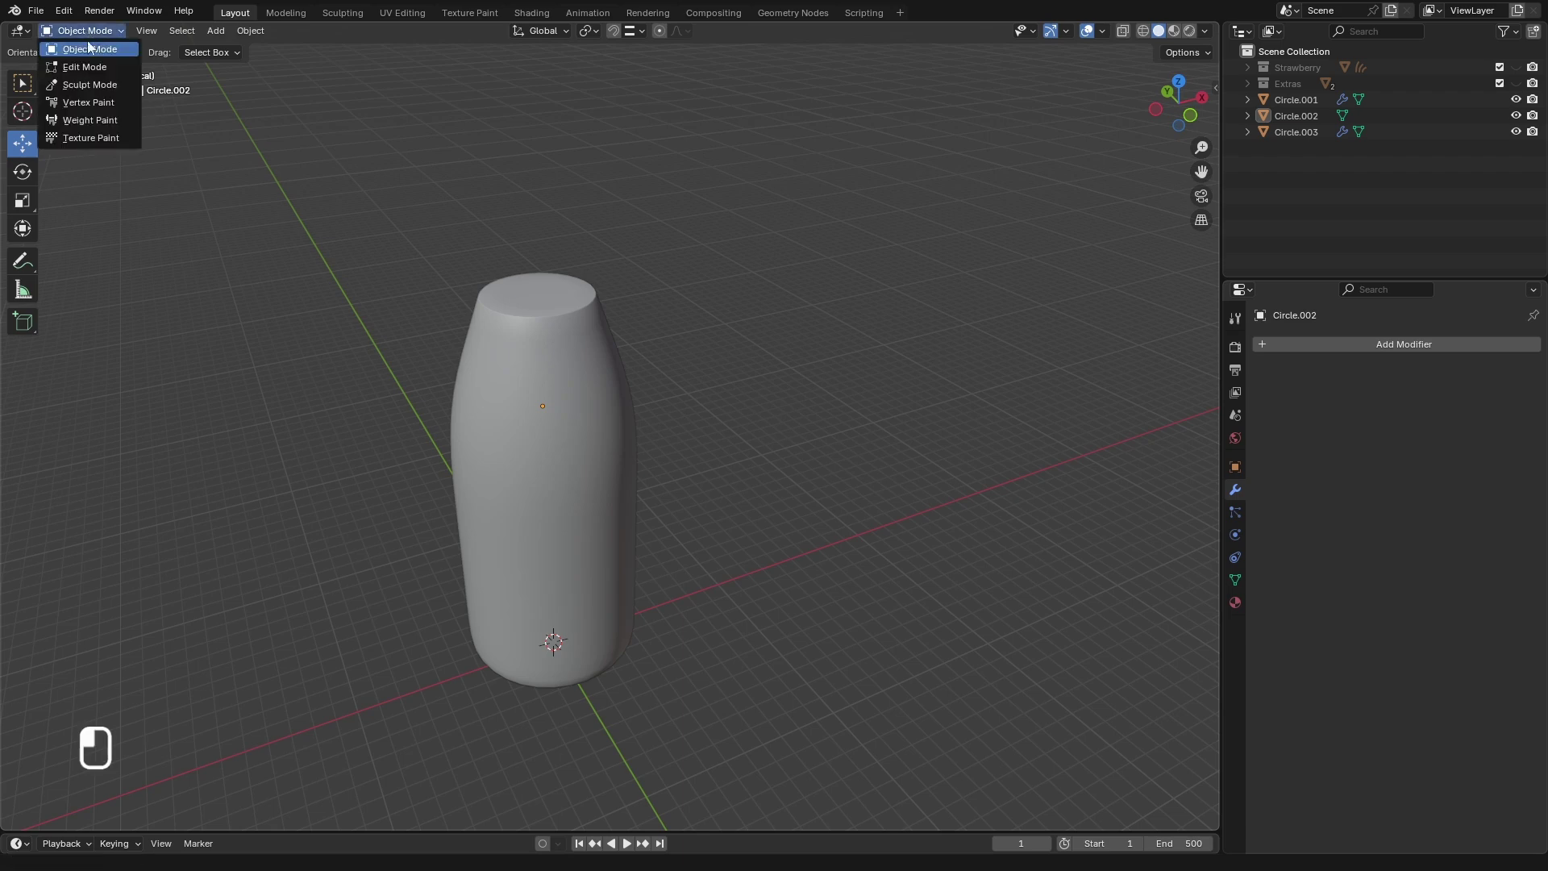
key("KP_Divide")
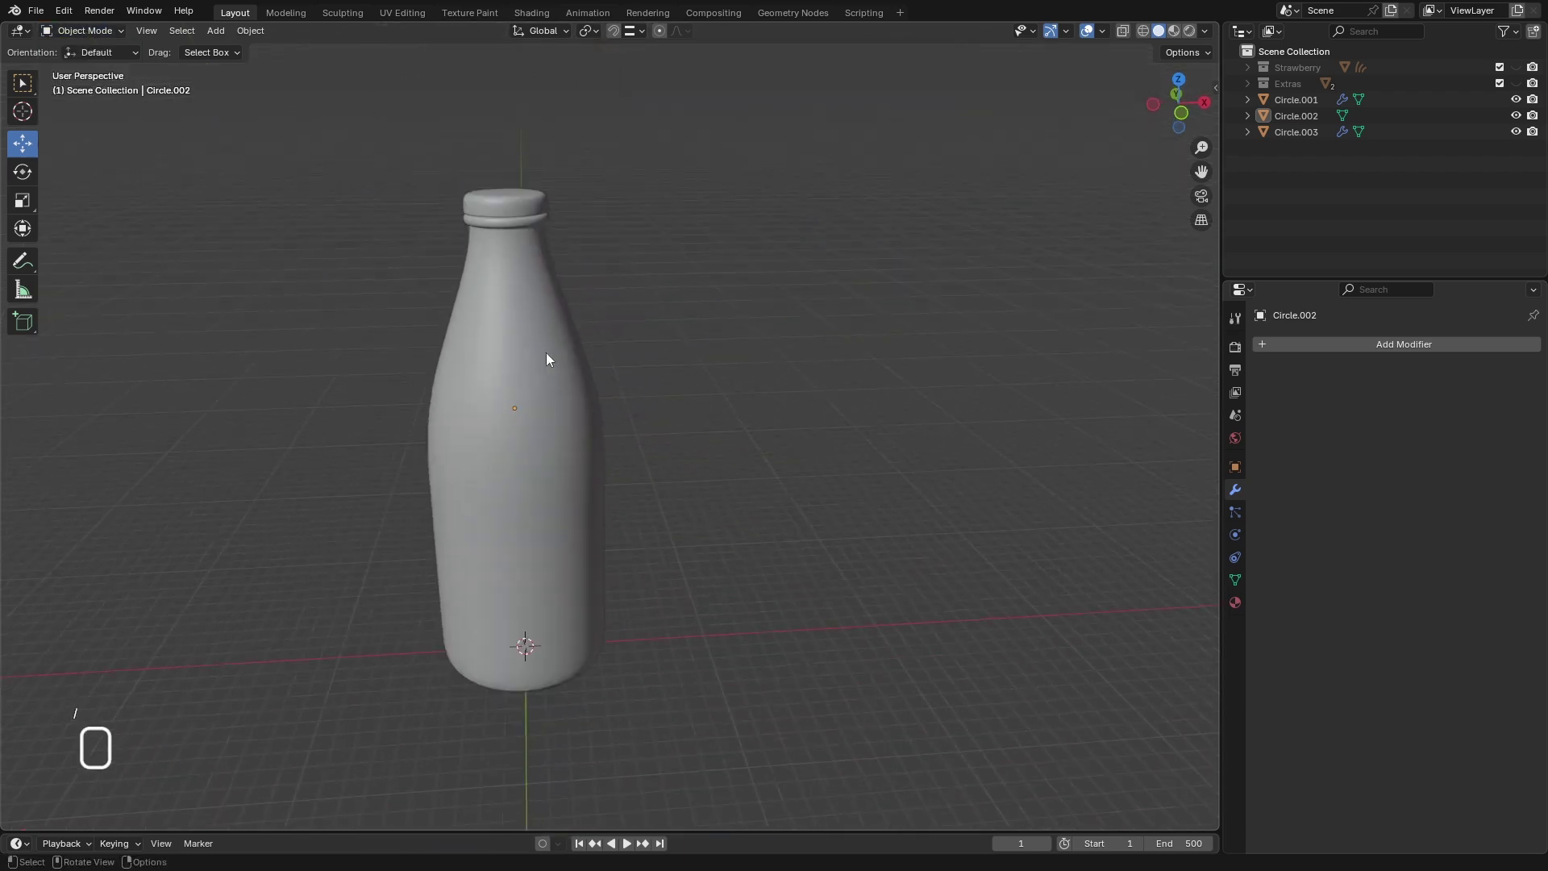
scroll(553, 403, "up", 3)
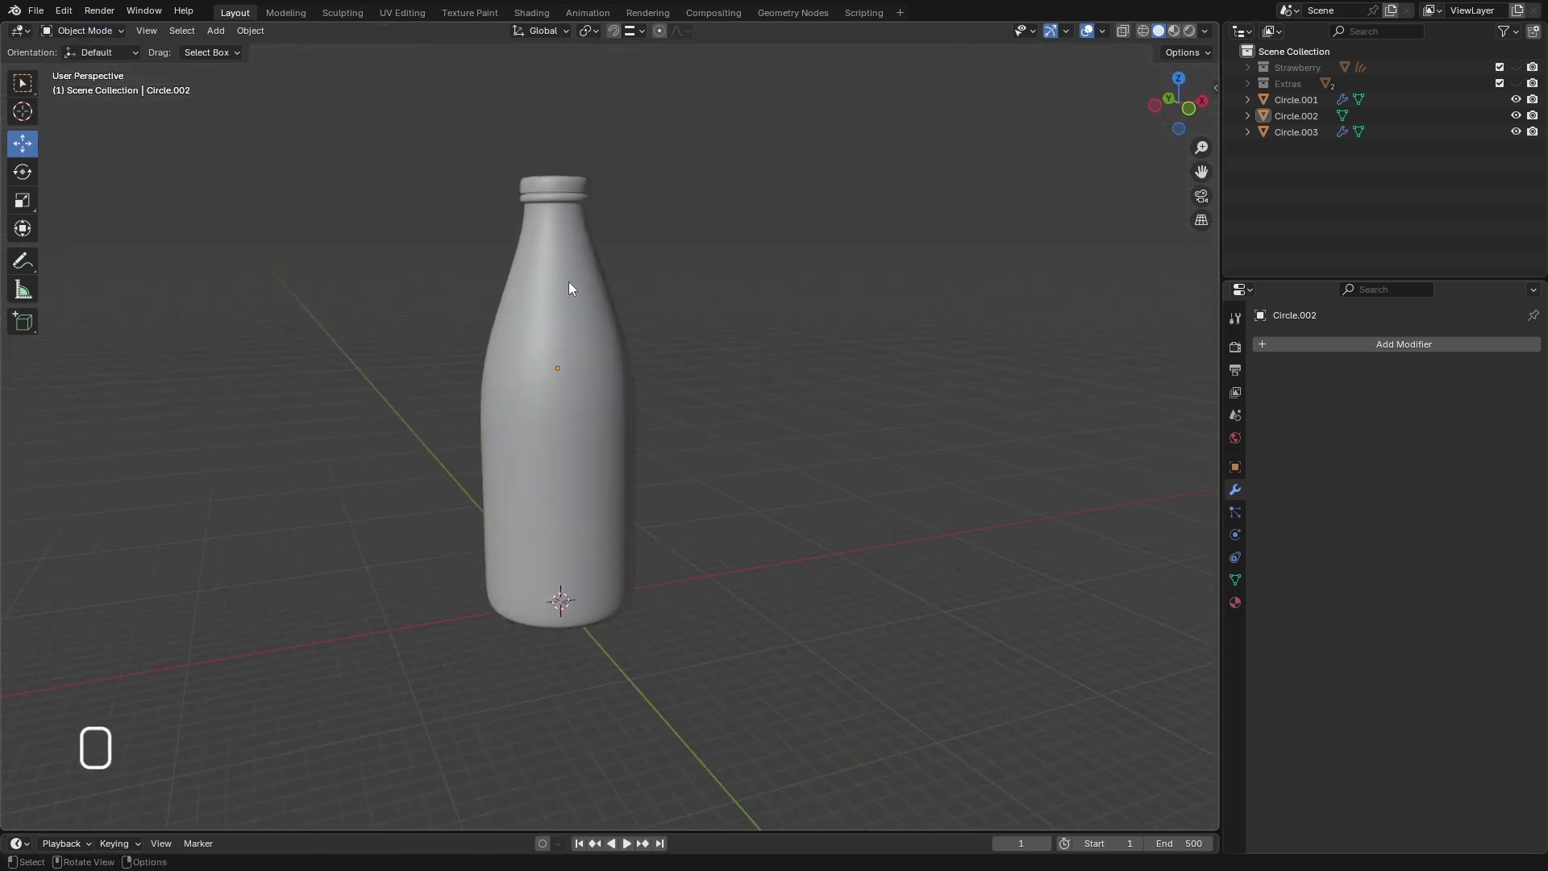
- Show the material properties, split the 3D viewport into two side-by-side areas and switch the second one to the Shader Editor
left_click(1235, 602)
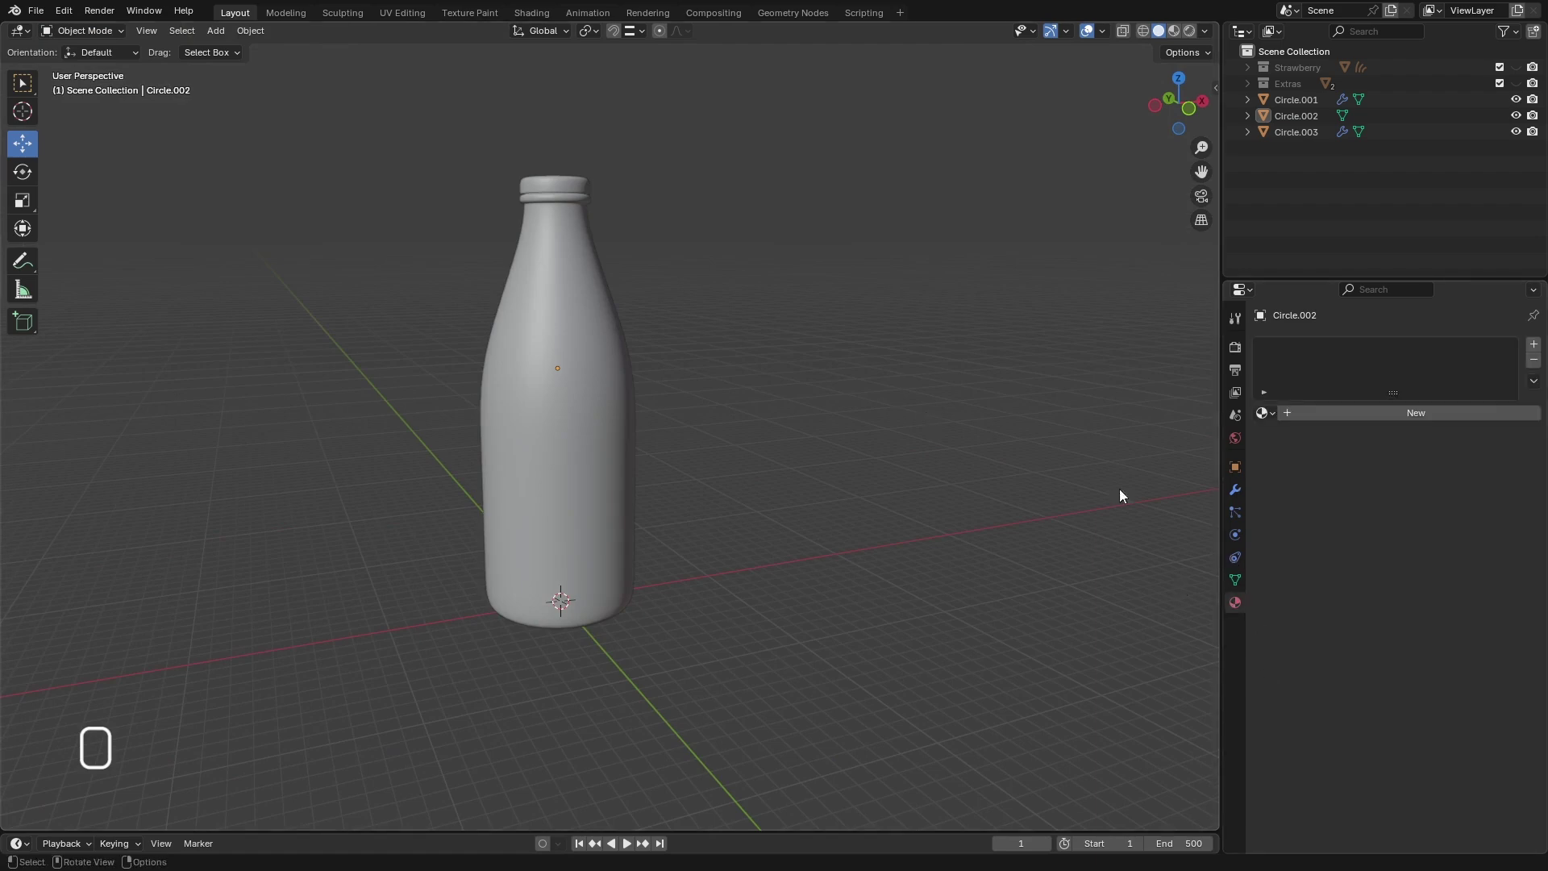
left_click_drag(1207, 33, 582, 131)
scroll(194, 469, "down", 4)
scroll(197, 462, "up", 7)
scroll(347, 351, "down", 2)
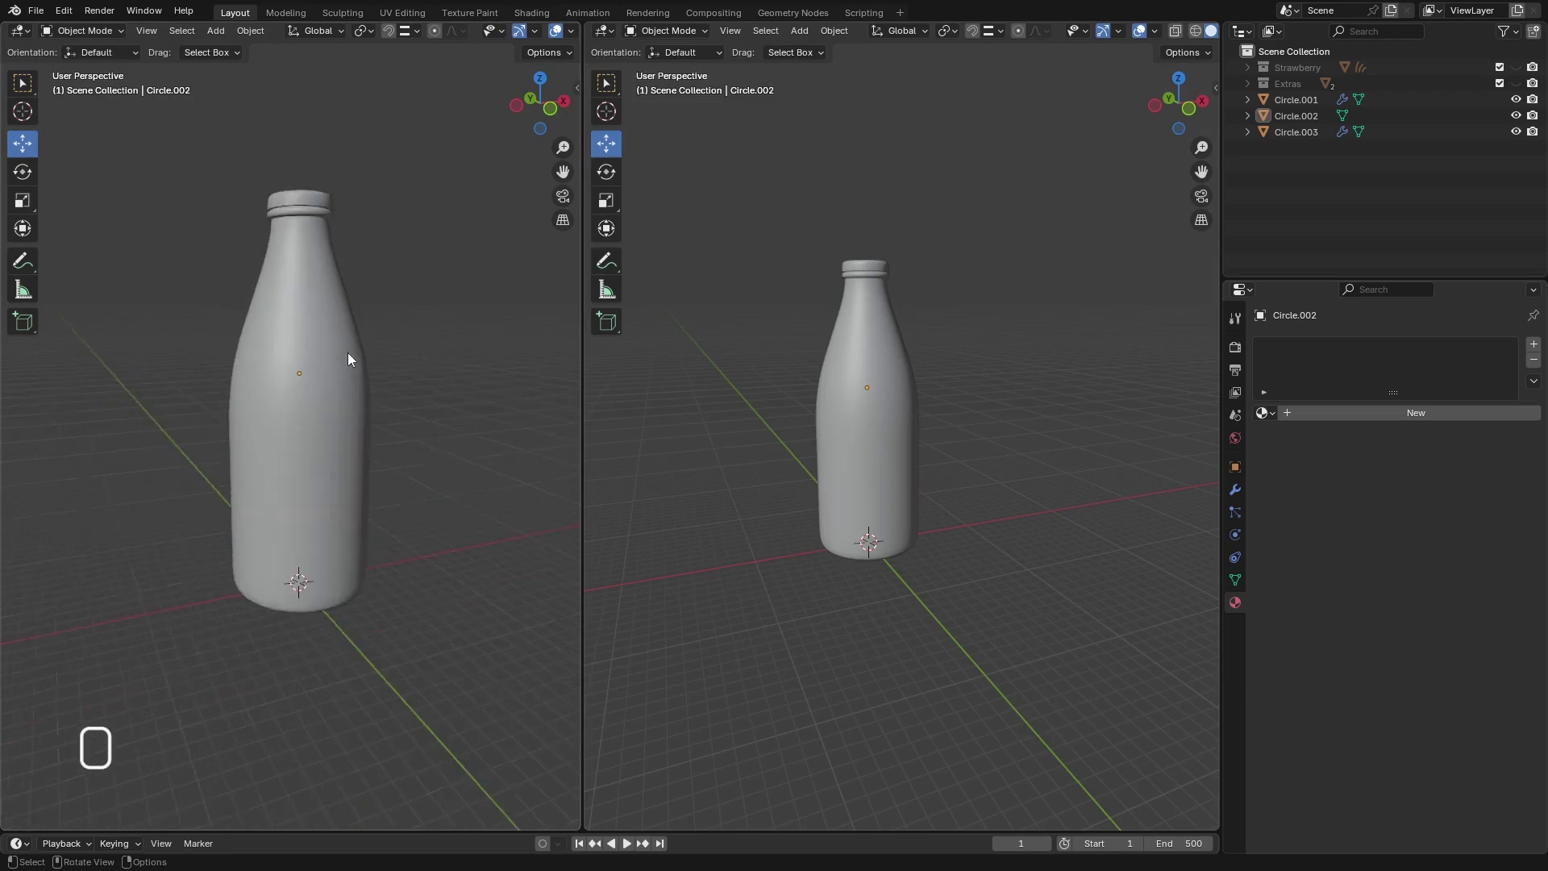
middle_click_drag(337, 389, 304, 379)
scroll(305, 379, "up", 2)
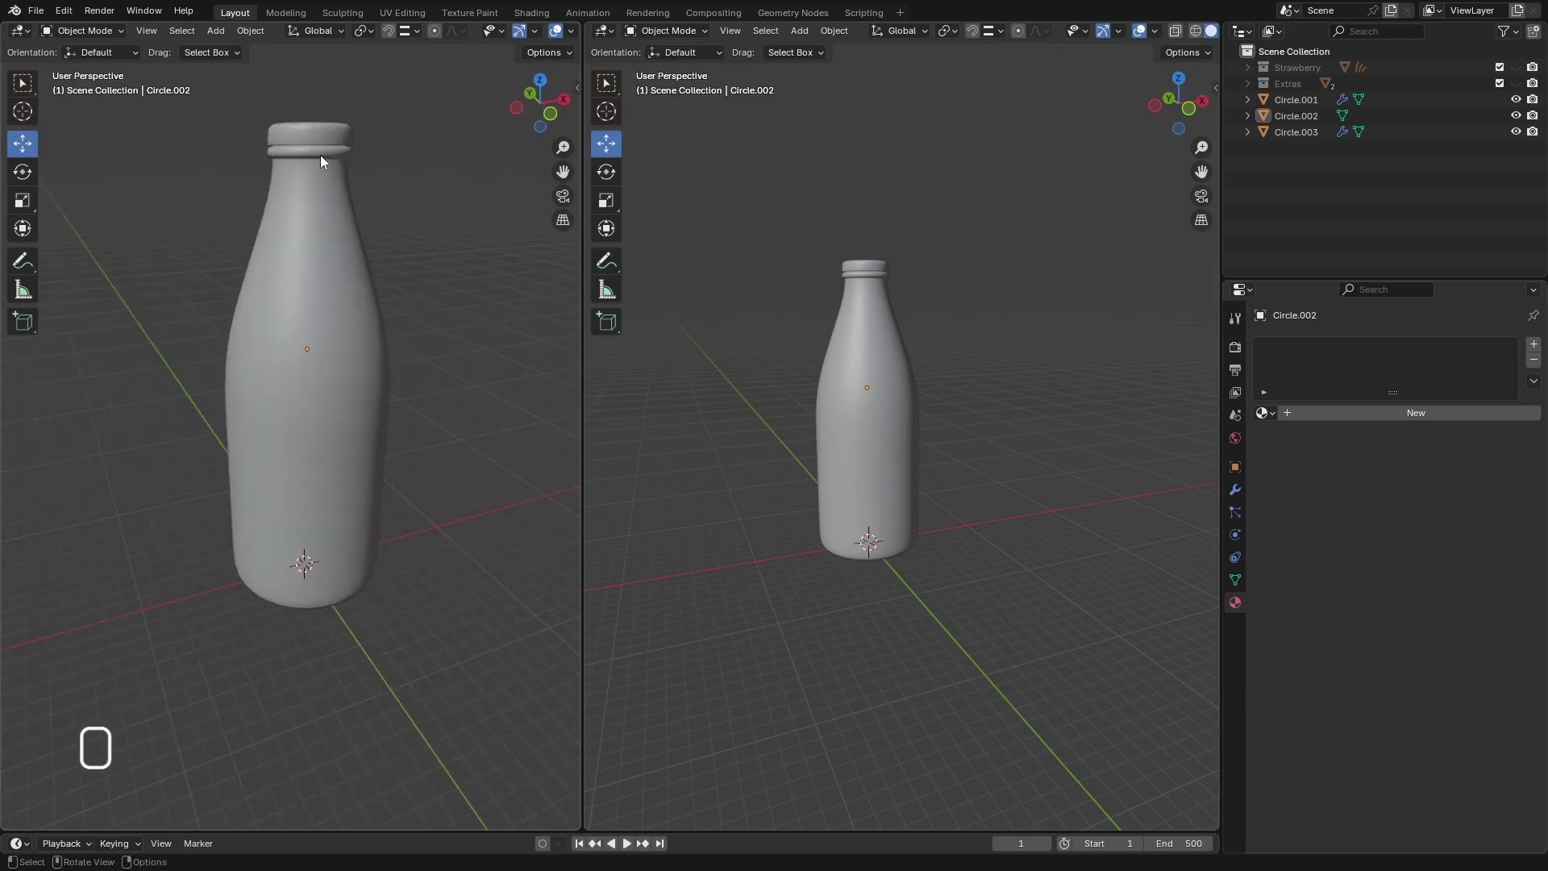
scroll(341, 166, "up", 3)
mouse_move(320, 131)
middle_mouse_down()
mouse_move(316, 109)
mouse_move(311, 143)
mouse_move(320, 129)
middle_mouse_up()
scroll(319, 137, "up", 1)
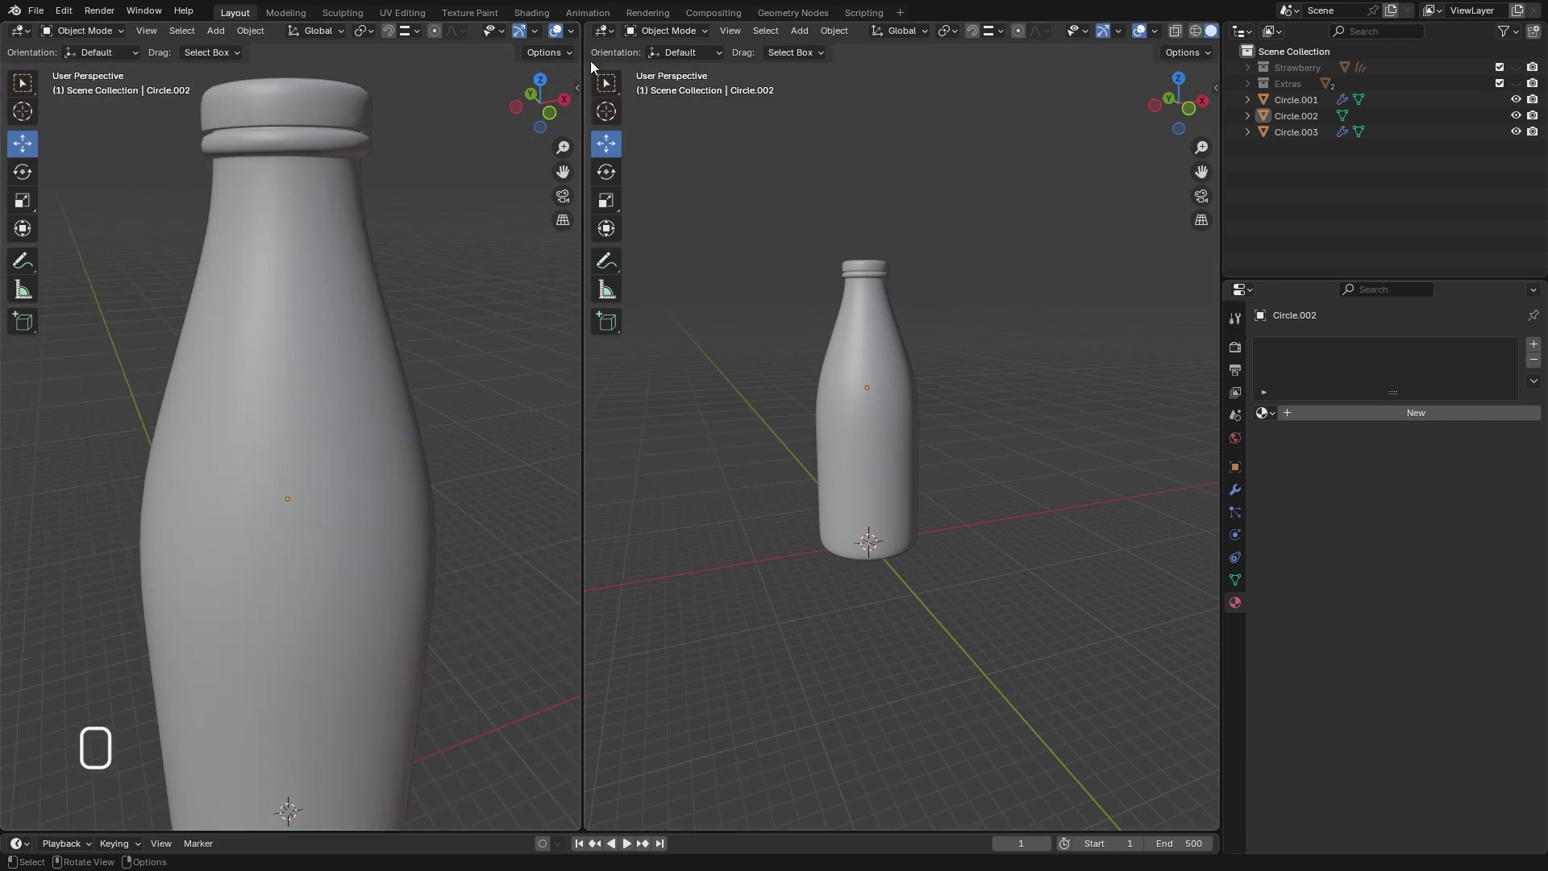
left_click(604, 31)
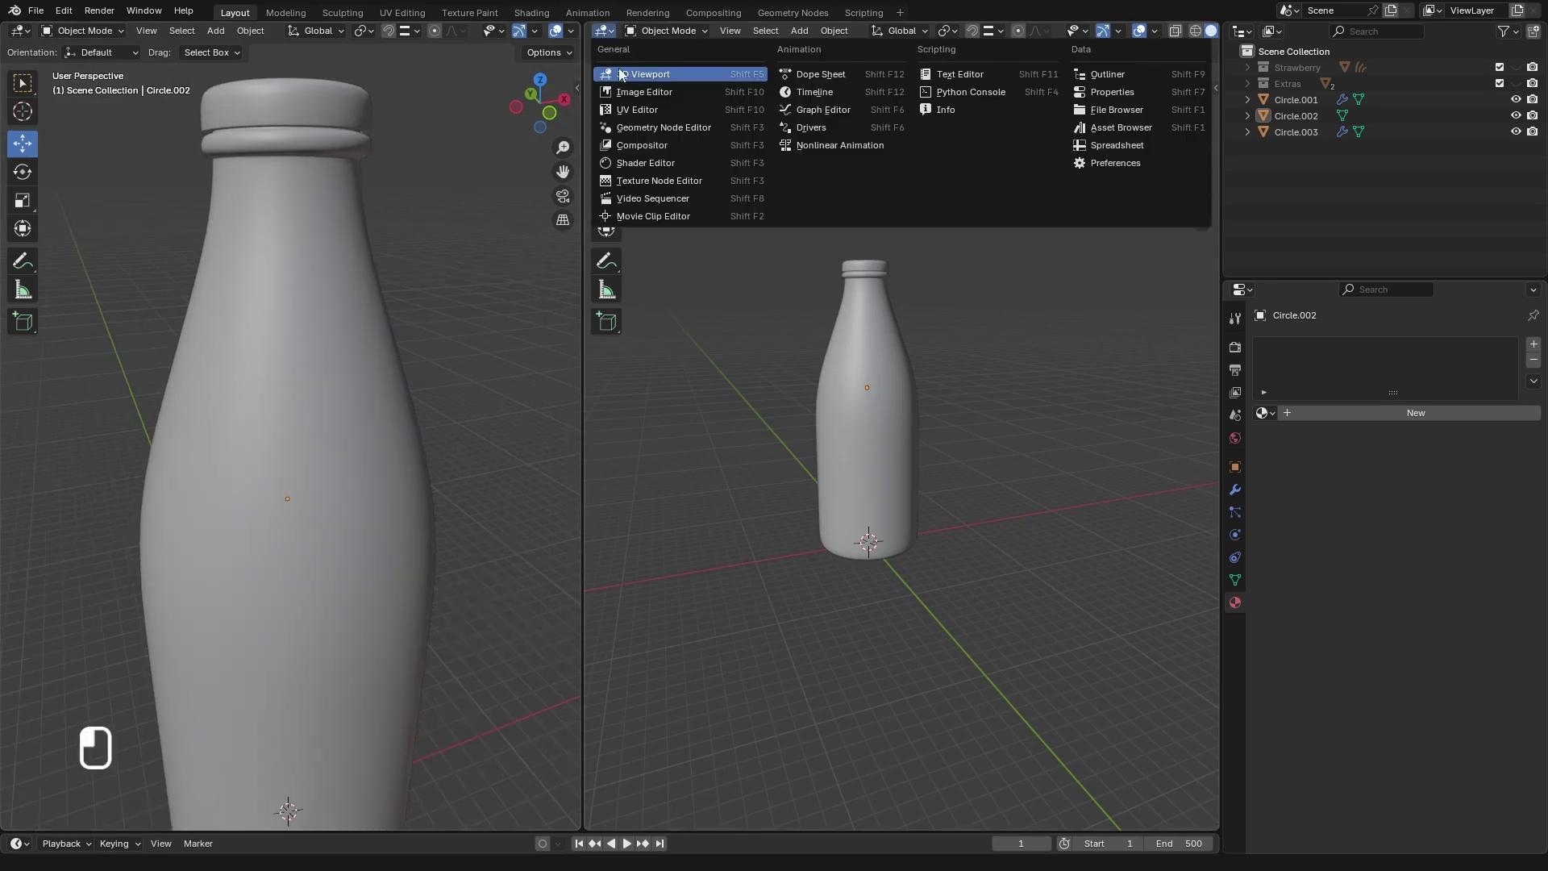
left_click(649, 163)
- Create a new material on the active contents mesh and delete its Principled BSDF node
left_click(1356, 411)
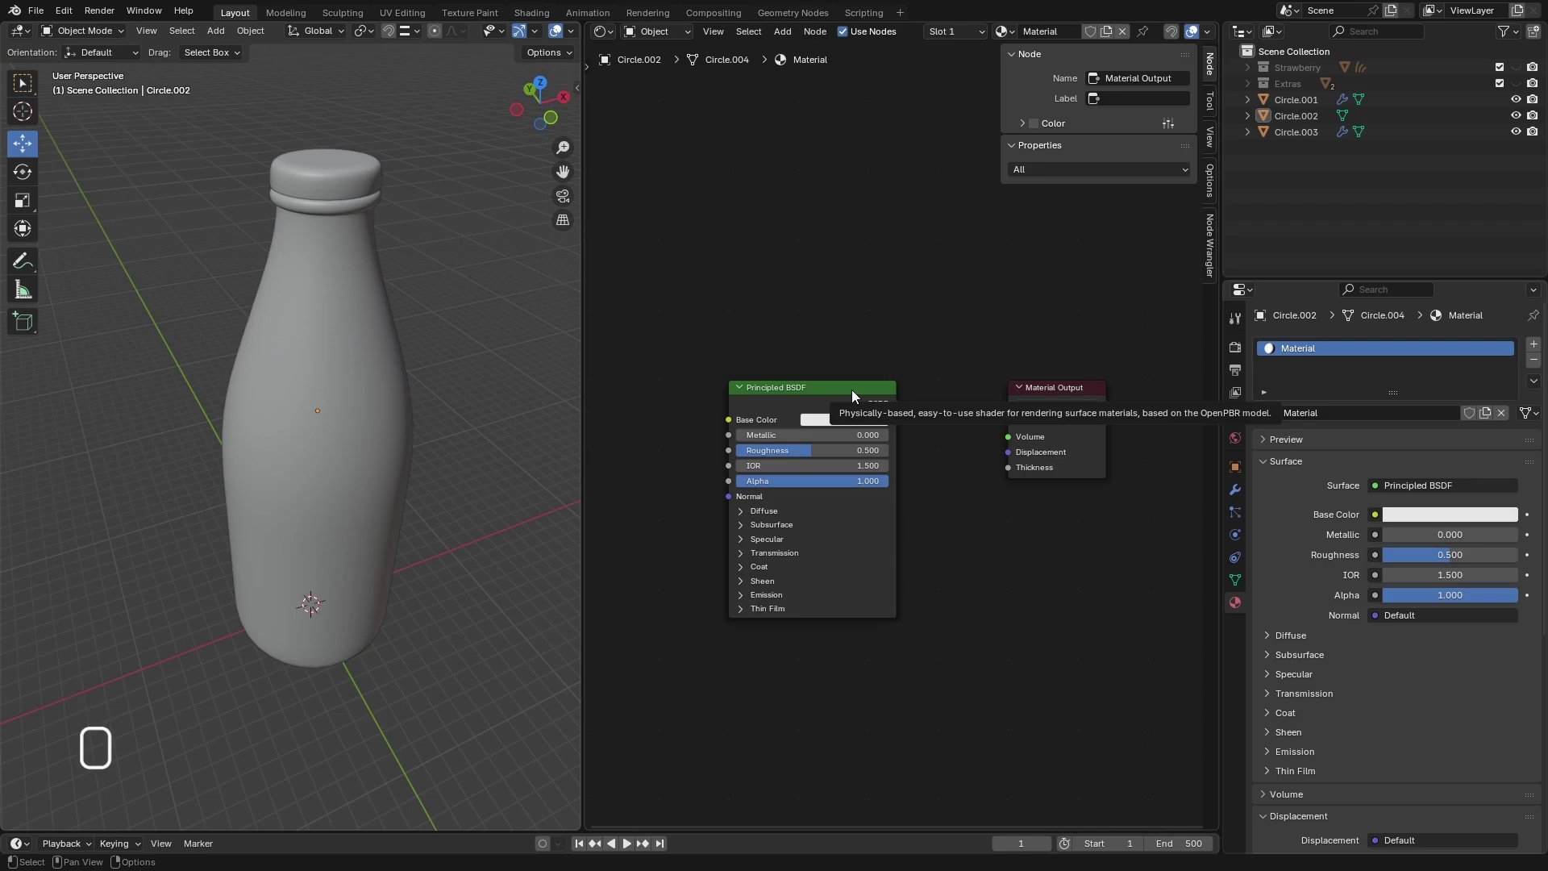
left_click(851, 389)
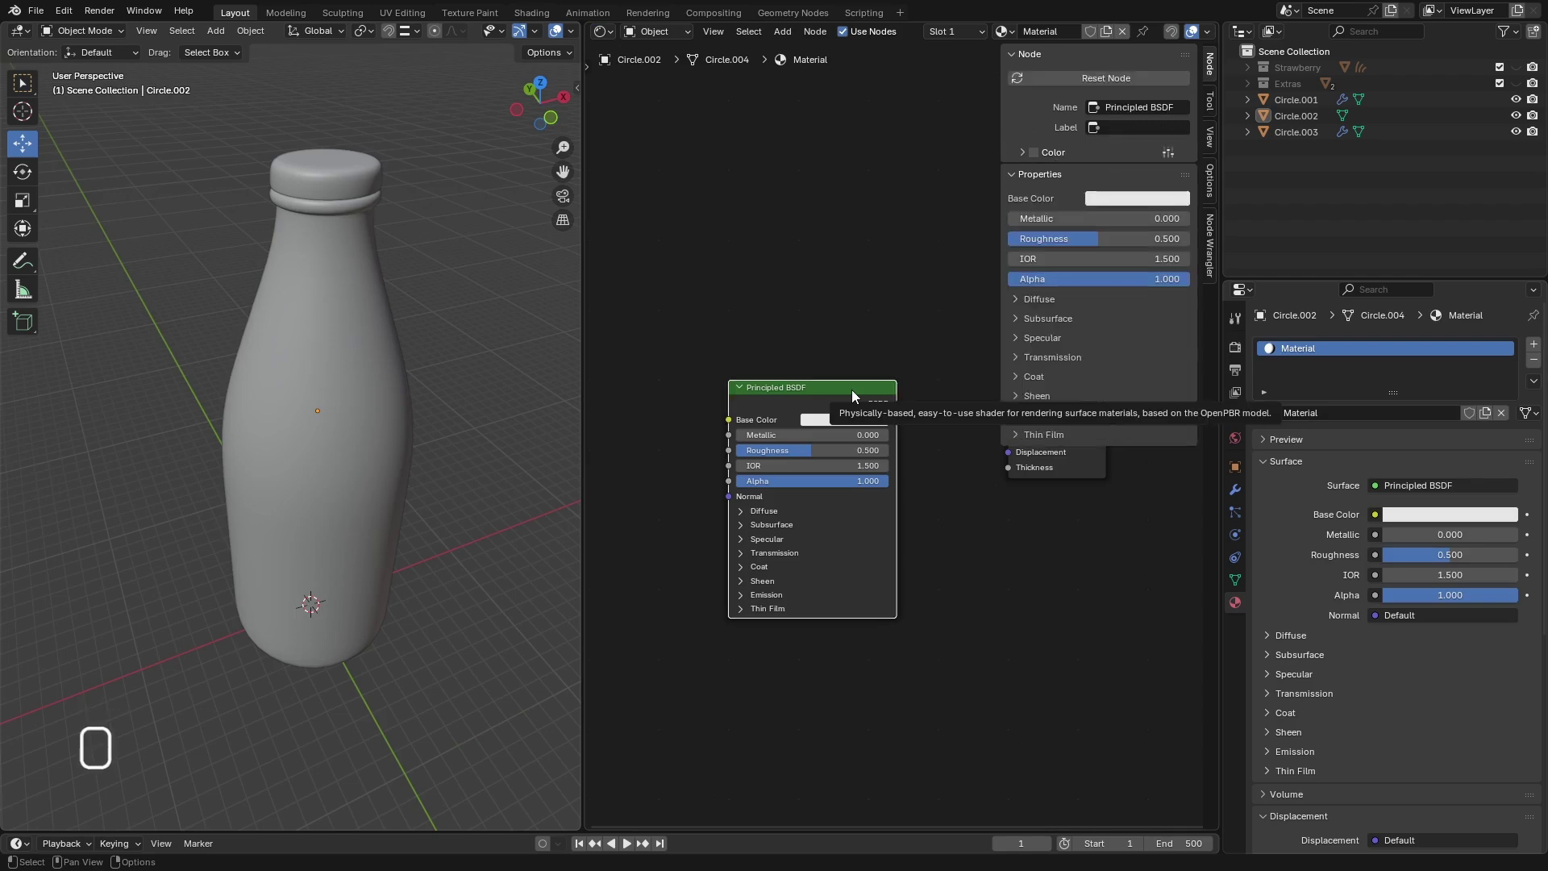
scroll(768, 396, "down", 1)
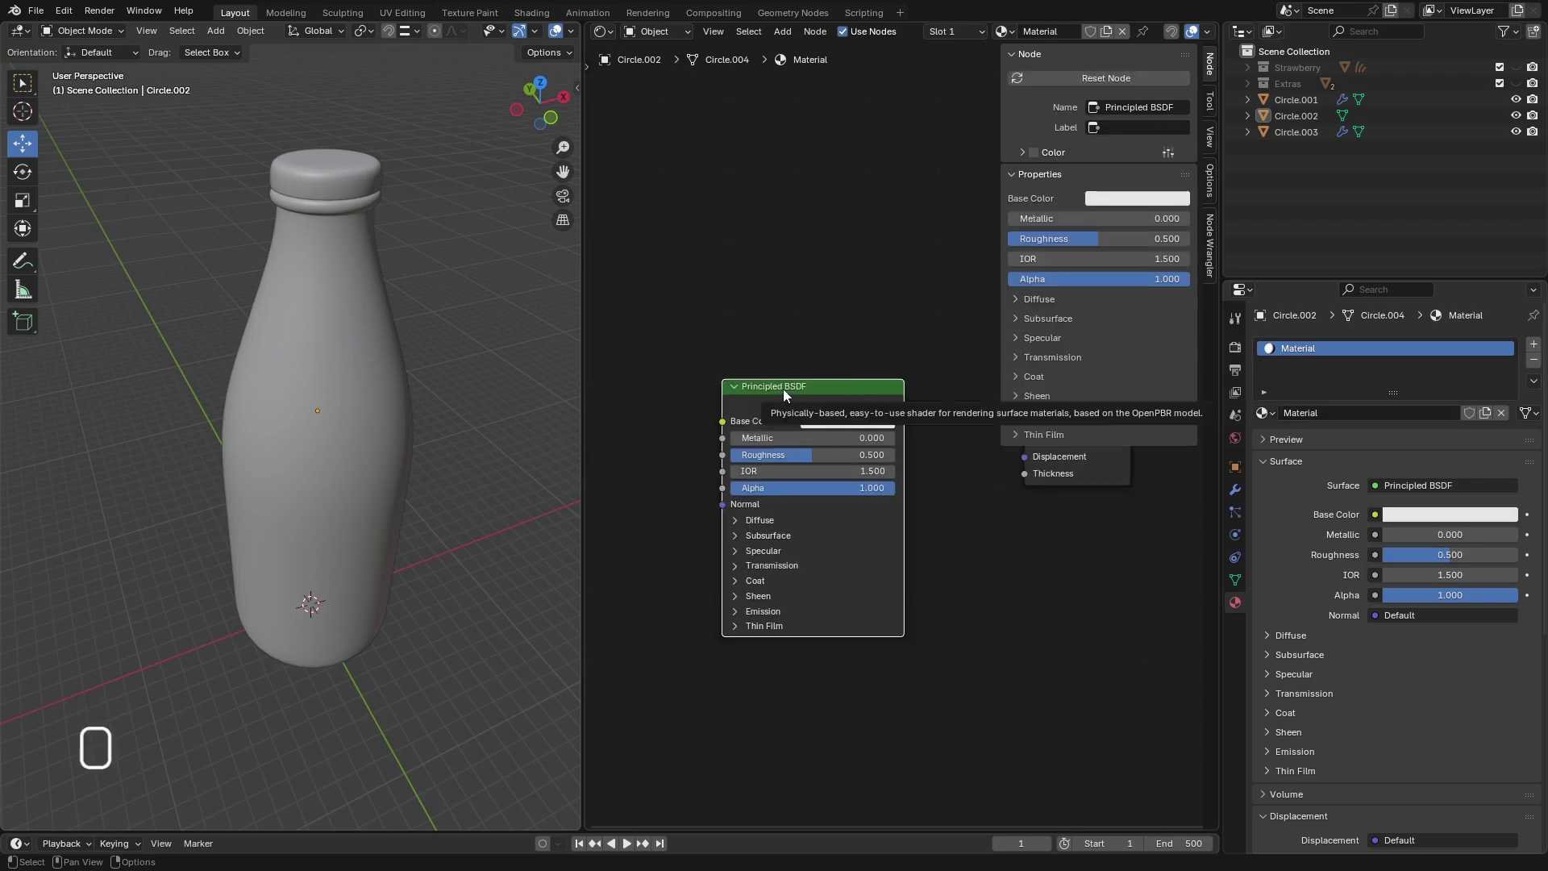
key("Delete")
scroll(883, 412, "up", 1)
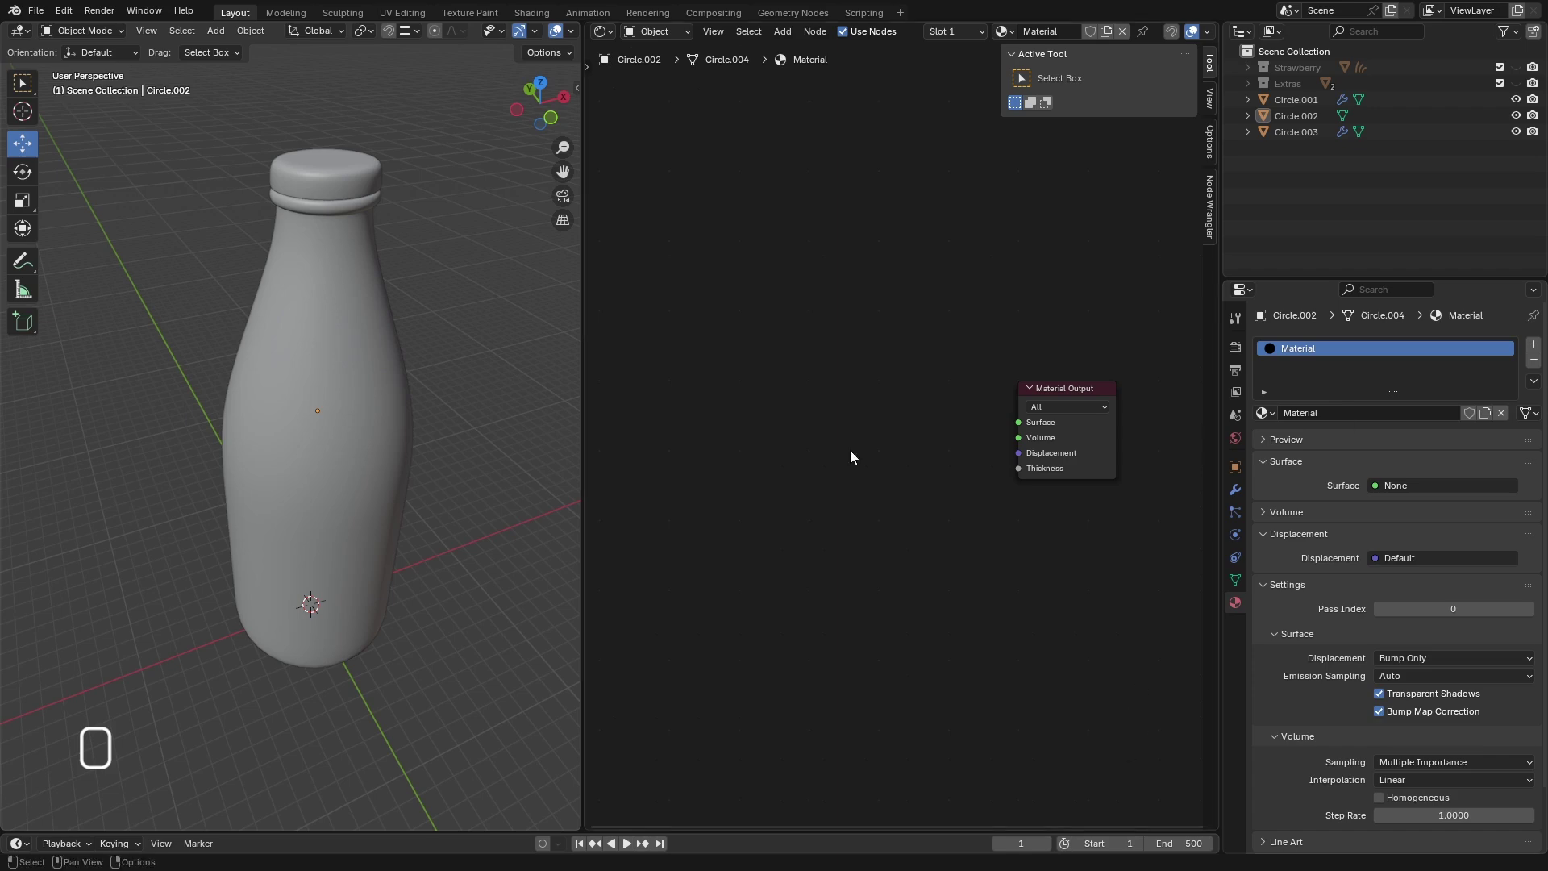
scroll(881, 425, "up", 1)
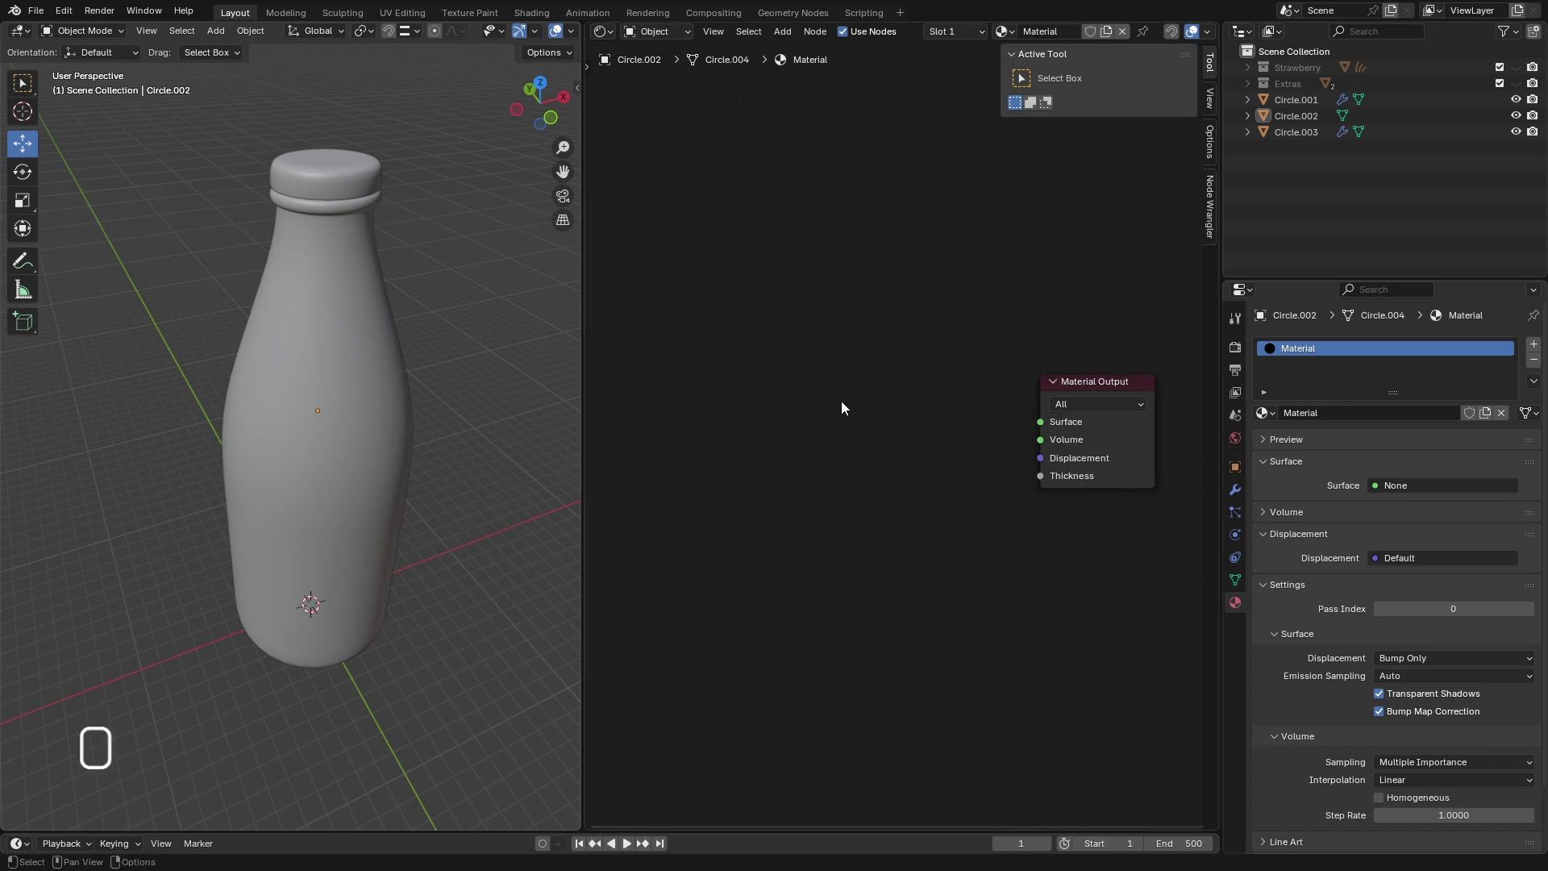
- Add a Glass BSDF node and place a Transparent BSDF node below it
key("space")
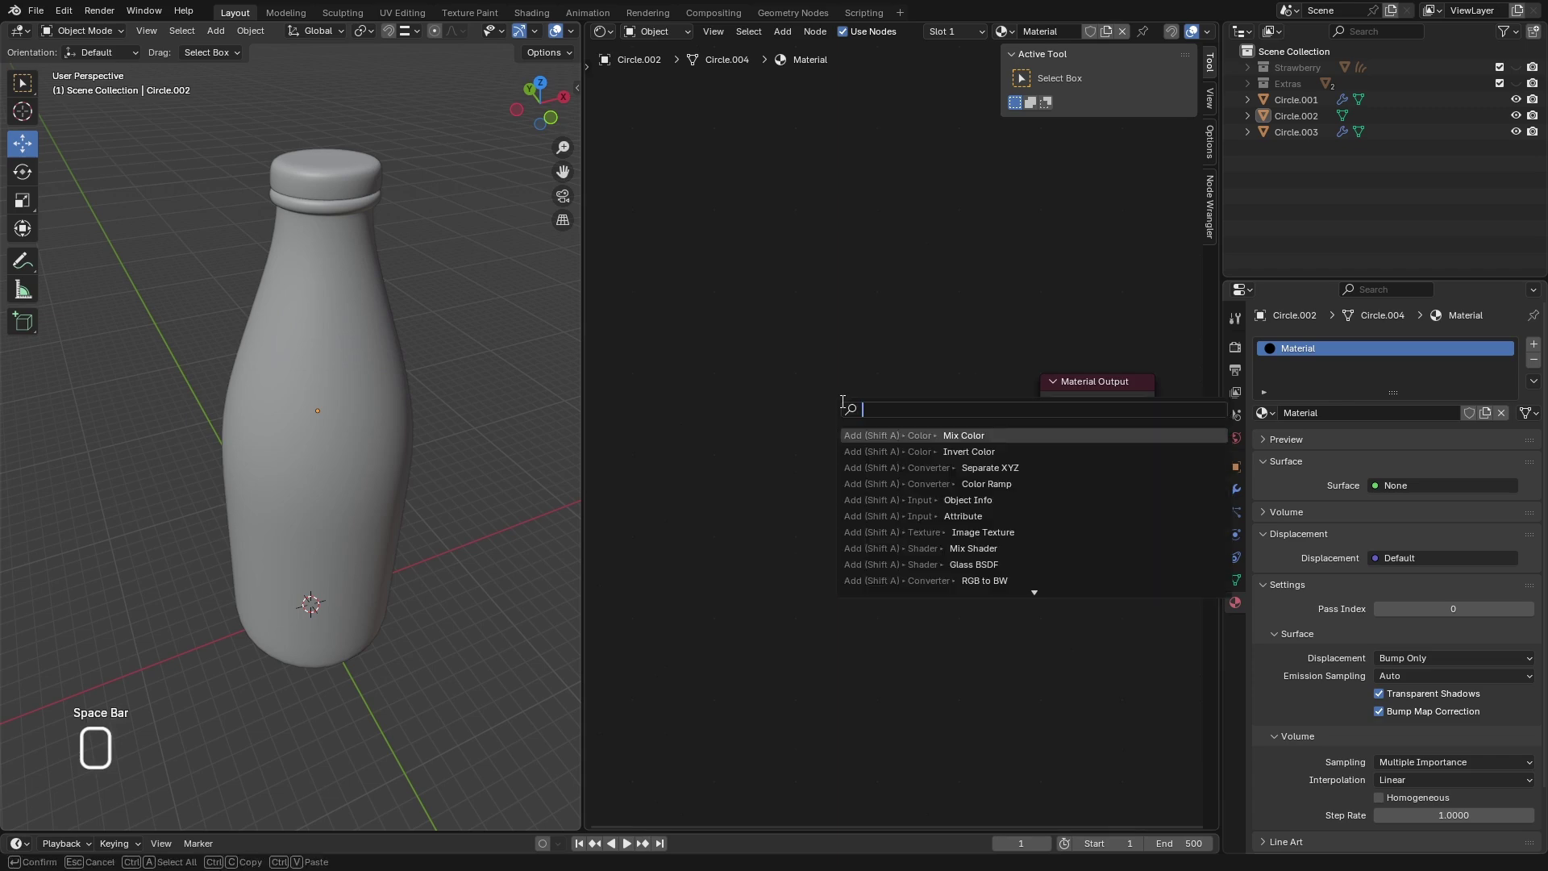
type("glass")
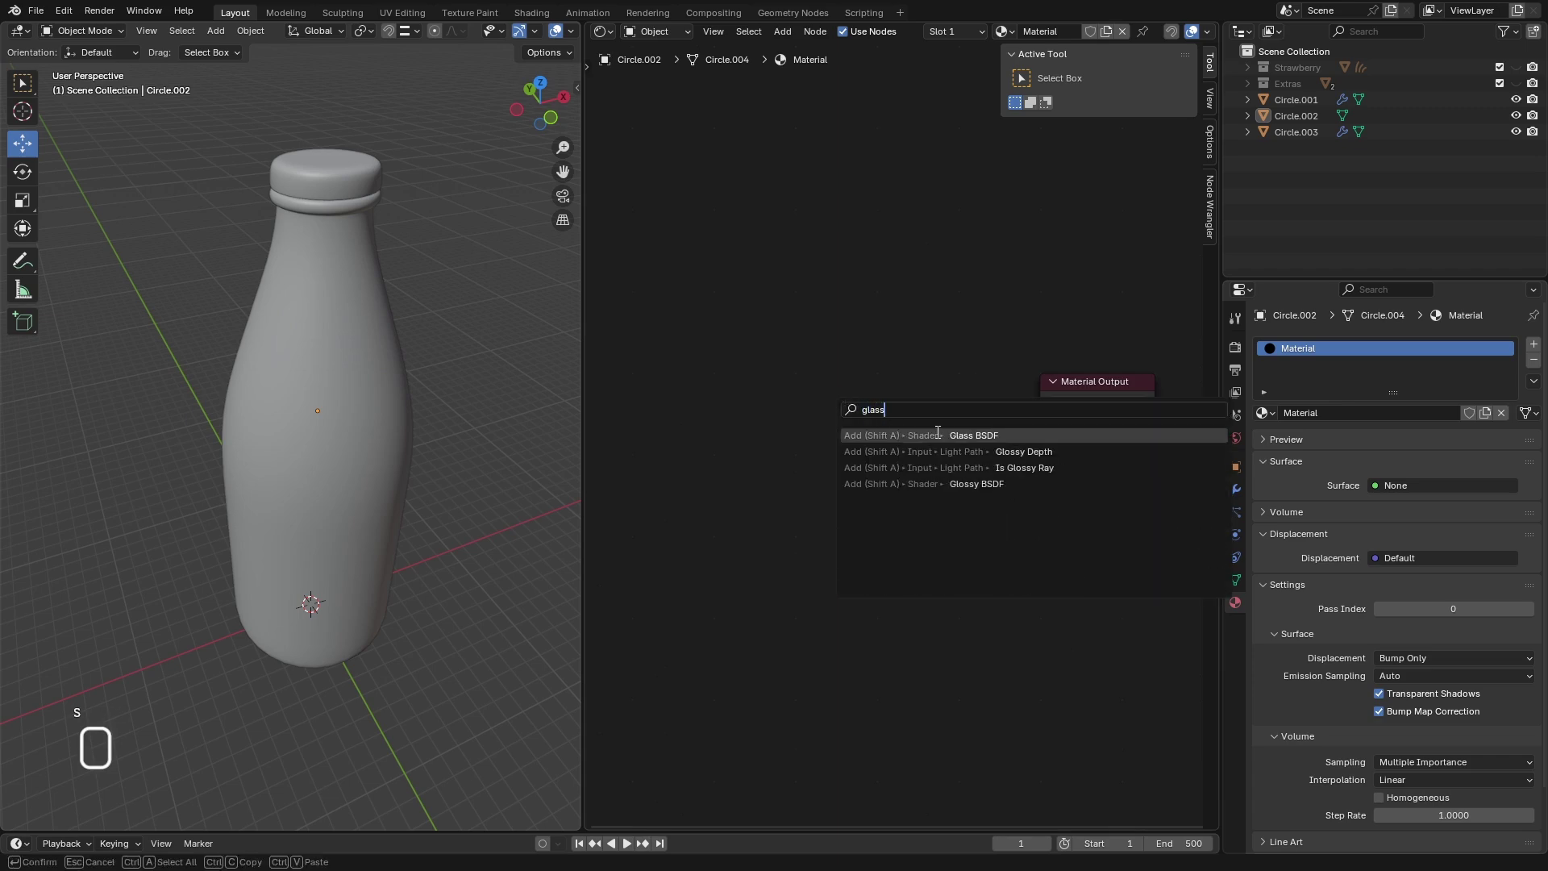
left_click(938, 435)
left_click(769, 286)
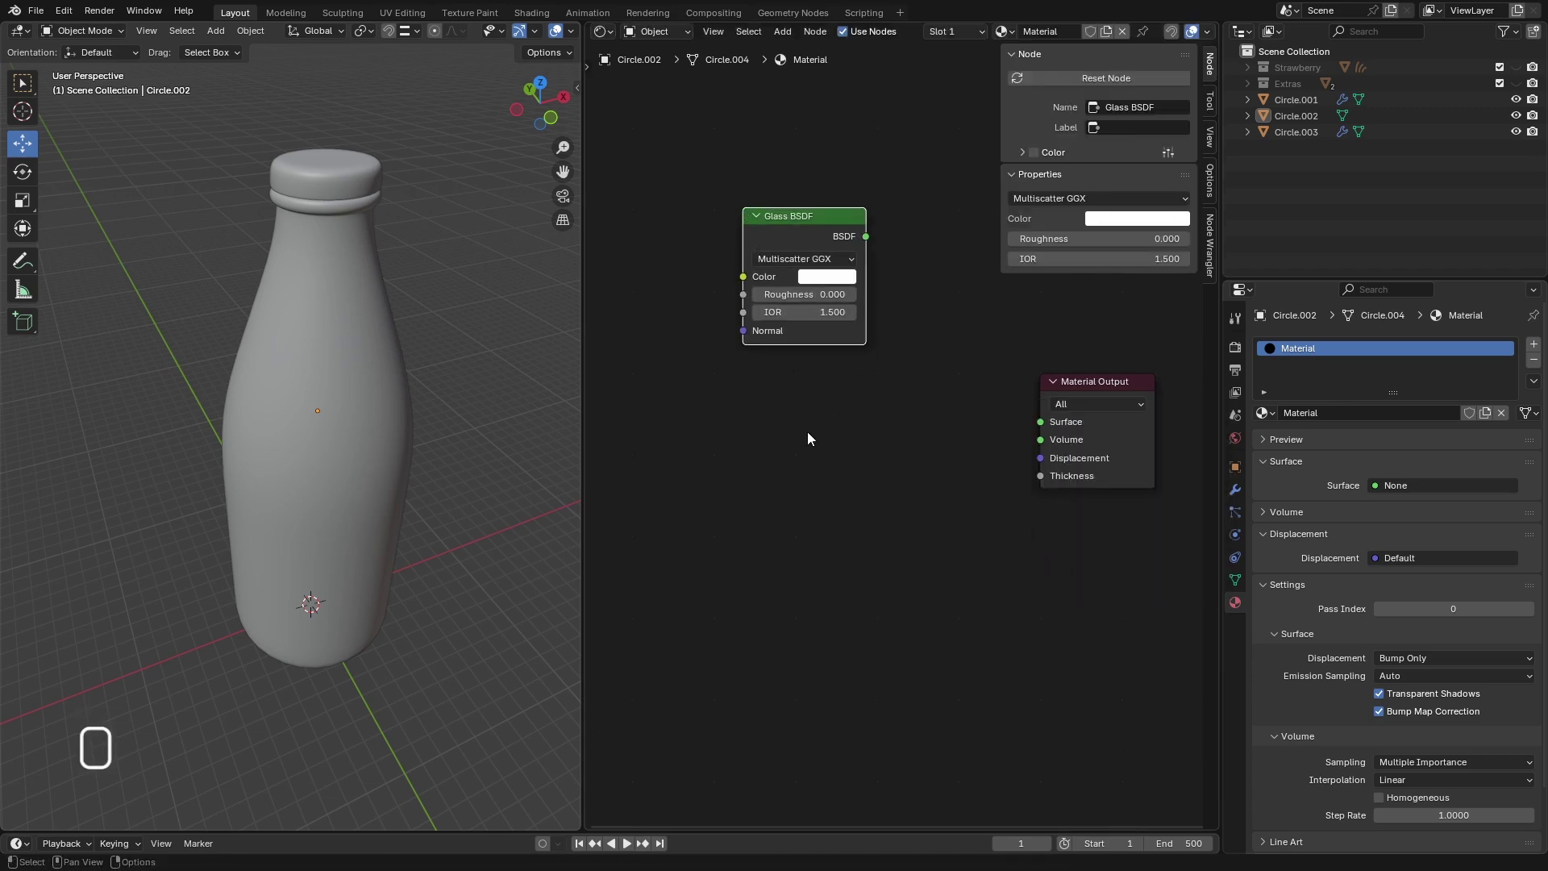
key("space")
type("trans")
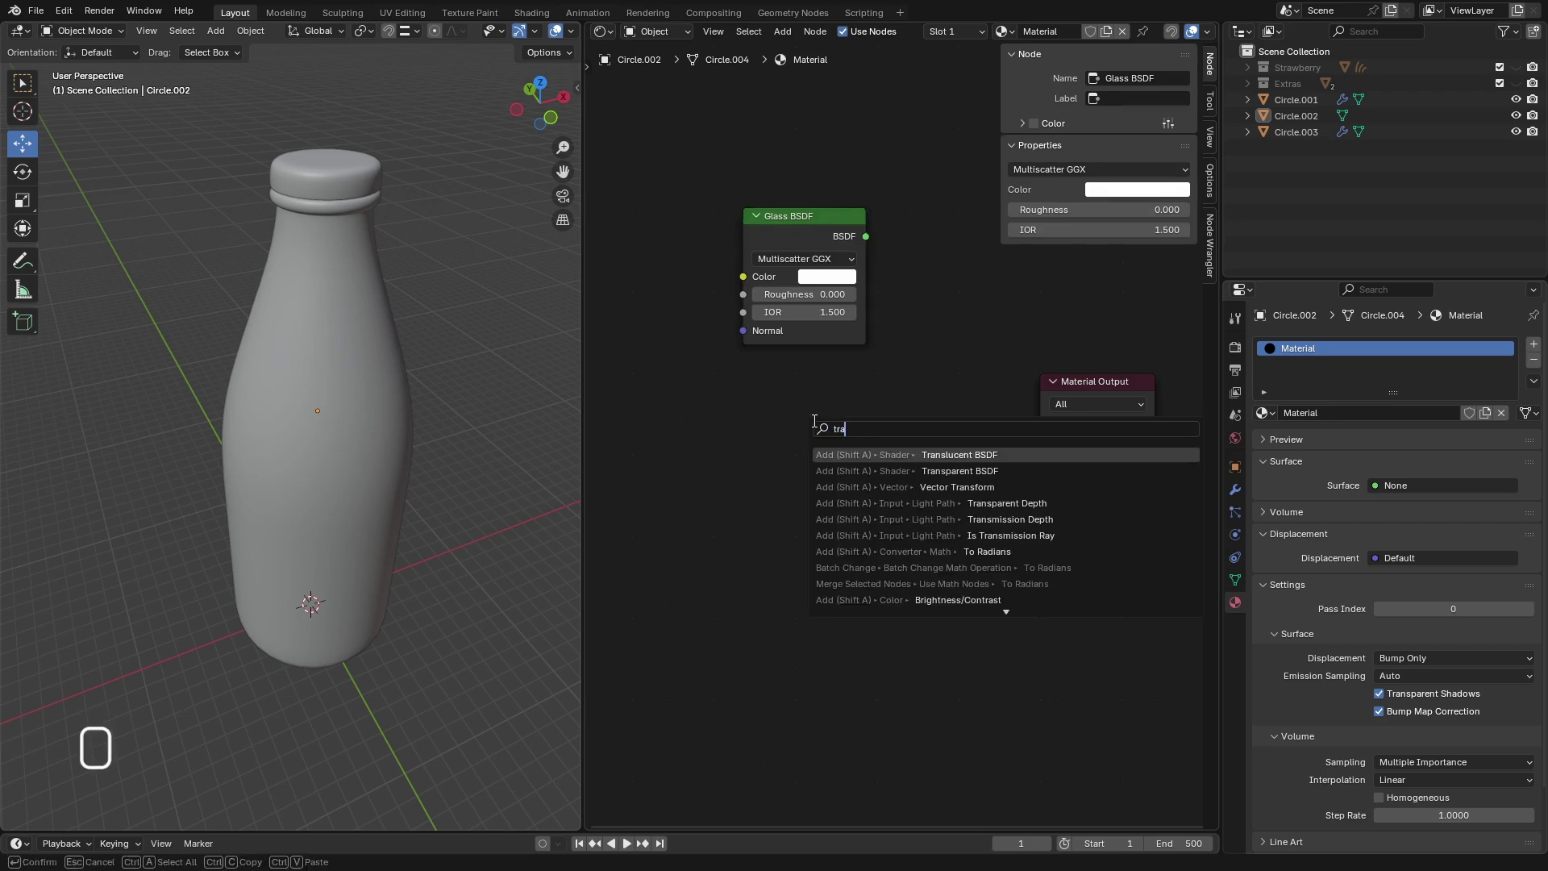
left_click(914, 469)
left_click(757, 431)
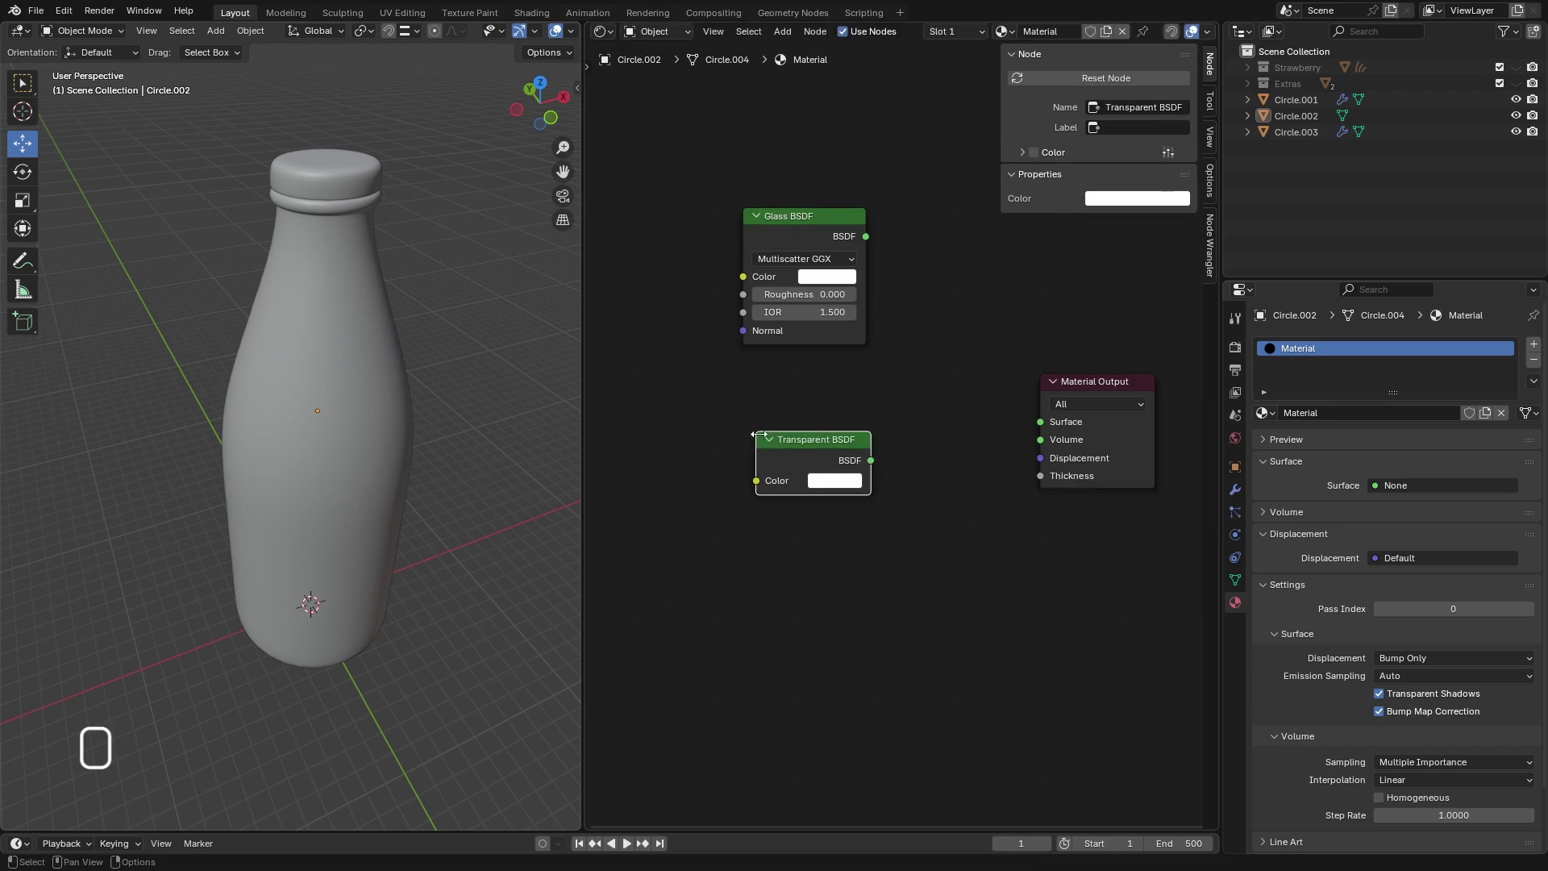
- Add a Light Path node above the shaders and line up the Glass BSDF and Transparent BSDF nodes beneath it
scroll(798, 545, "down", 3)
key("space")
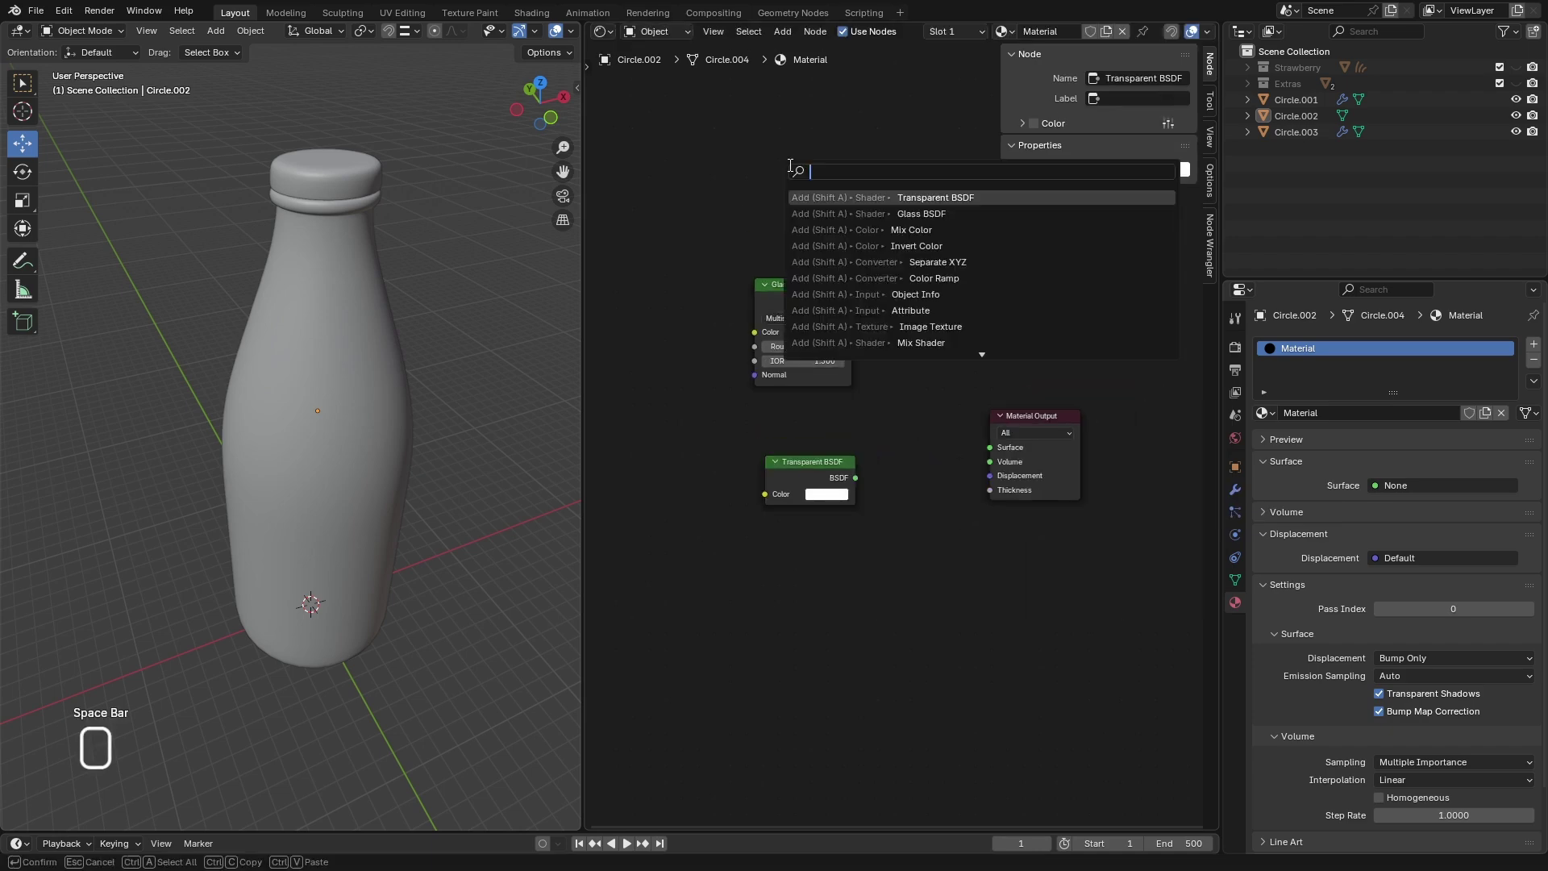
type("lig")
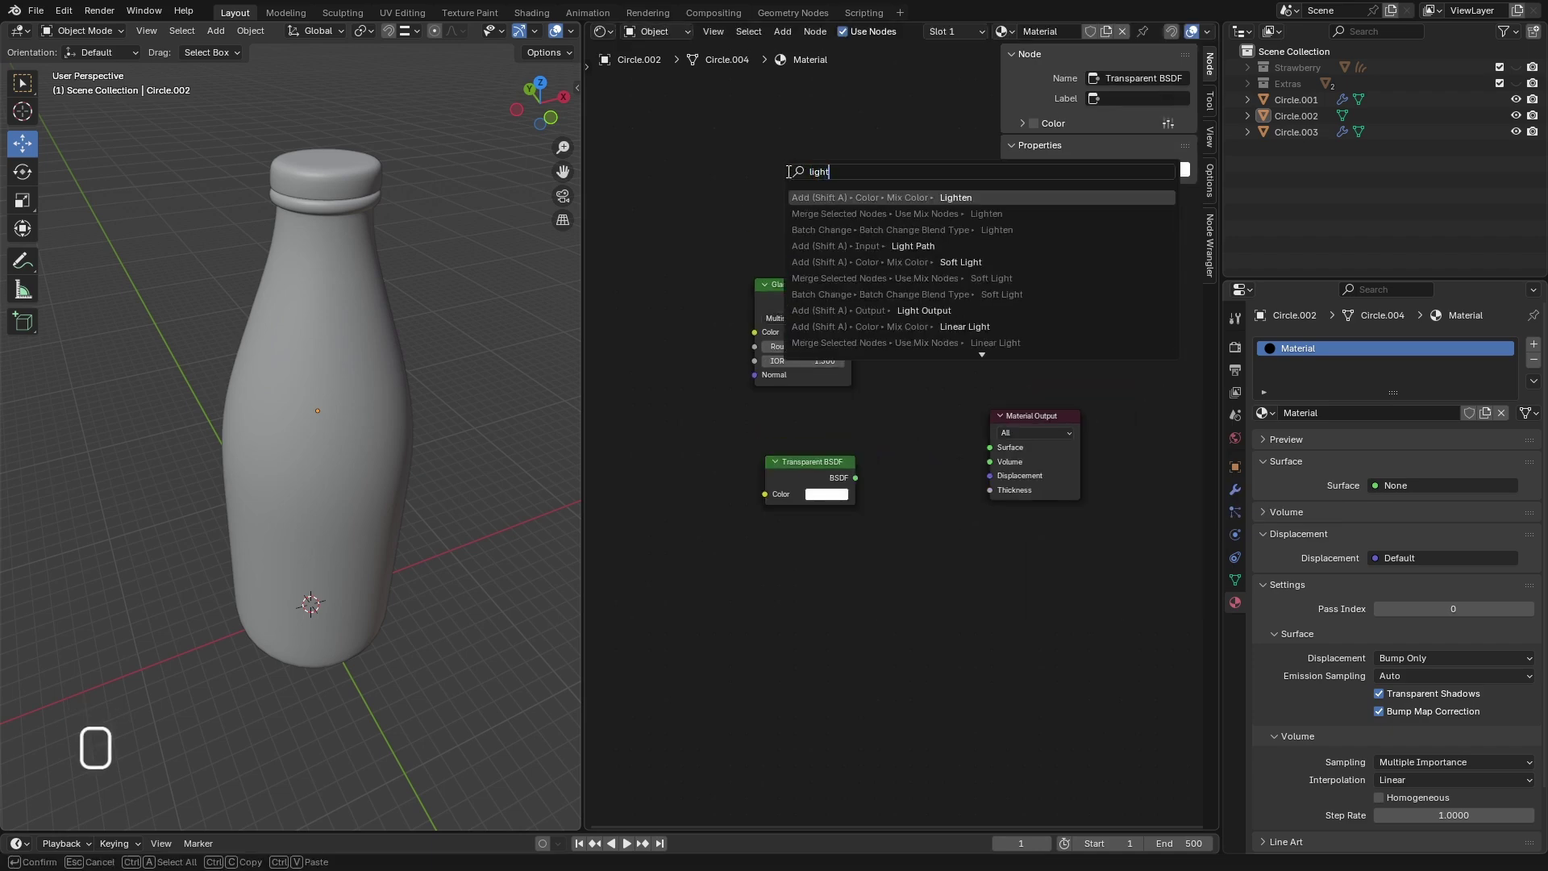
type("ht")
key("Down")
key("Down")
key("Down")
key("Return")
left_click(776, 295)
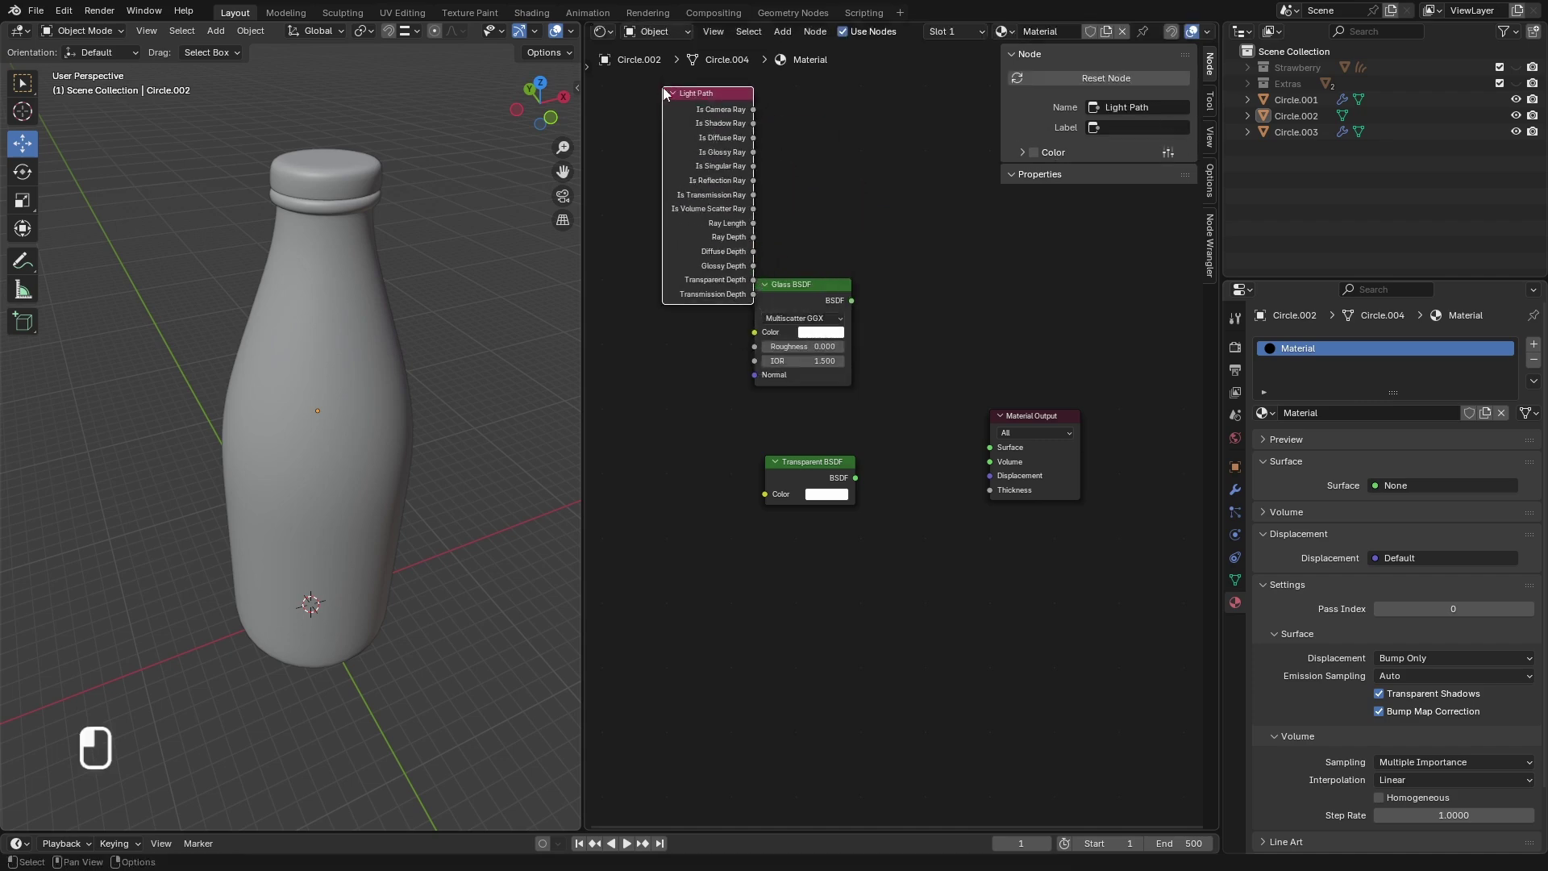
left_click_drag(775, 298, 686, 333)
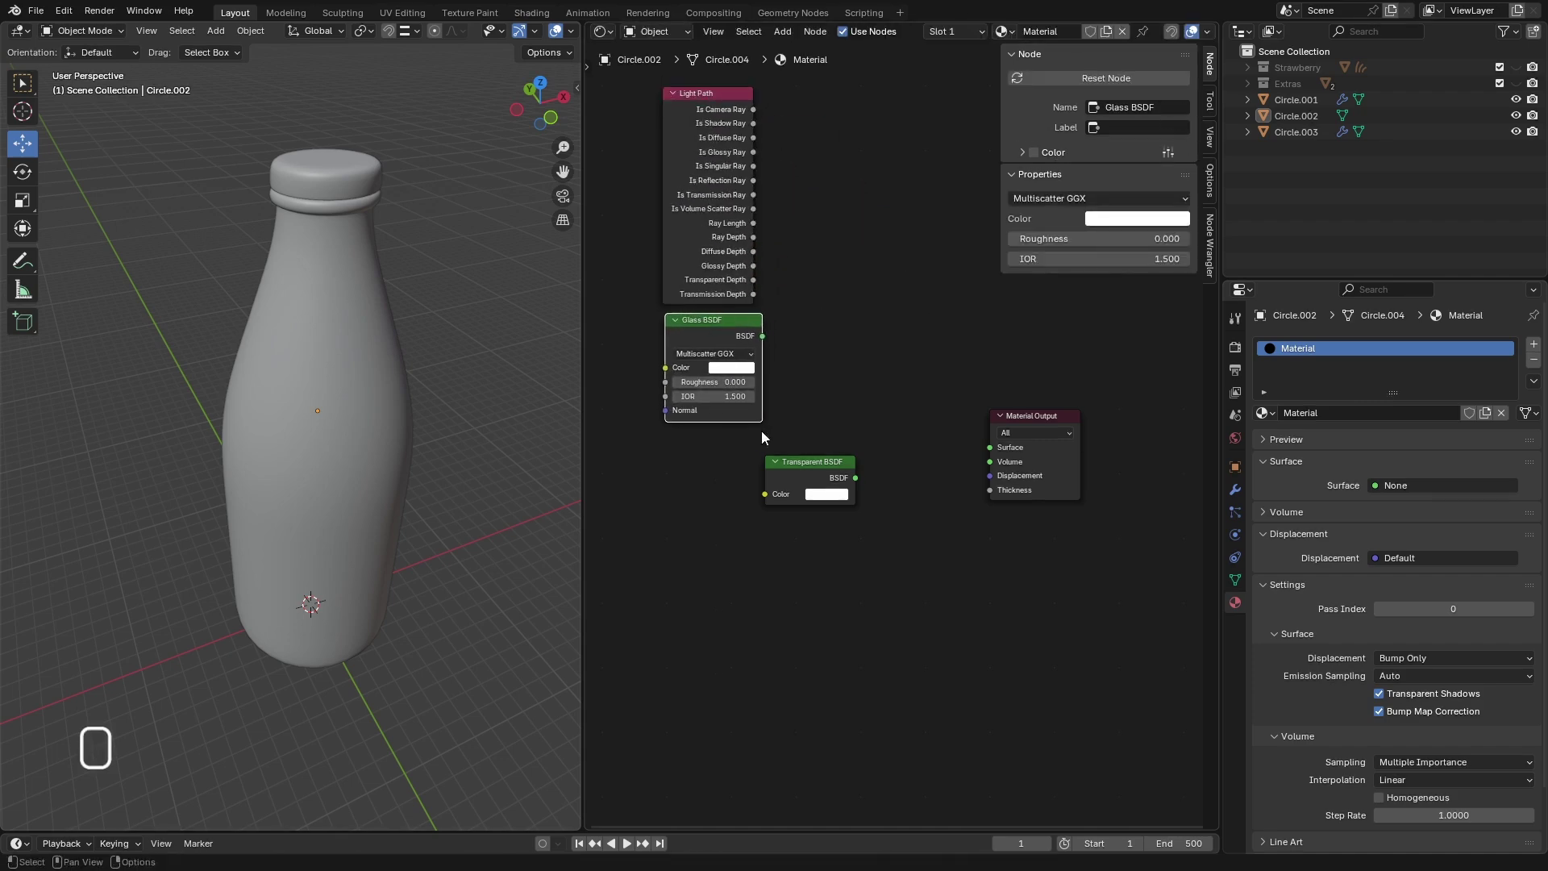
left_click_drag(777, 462, 688, 448)
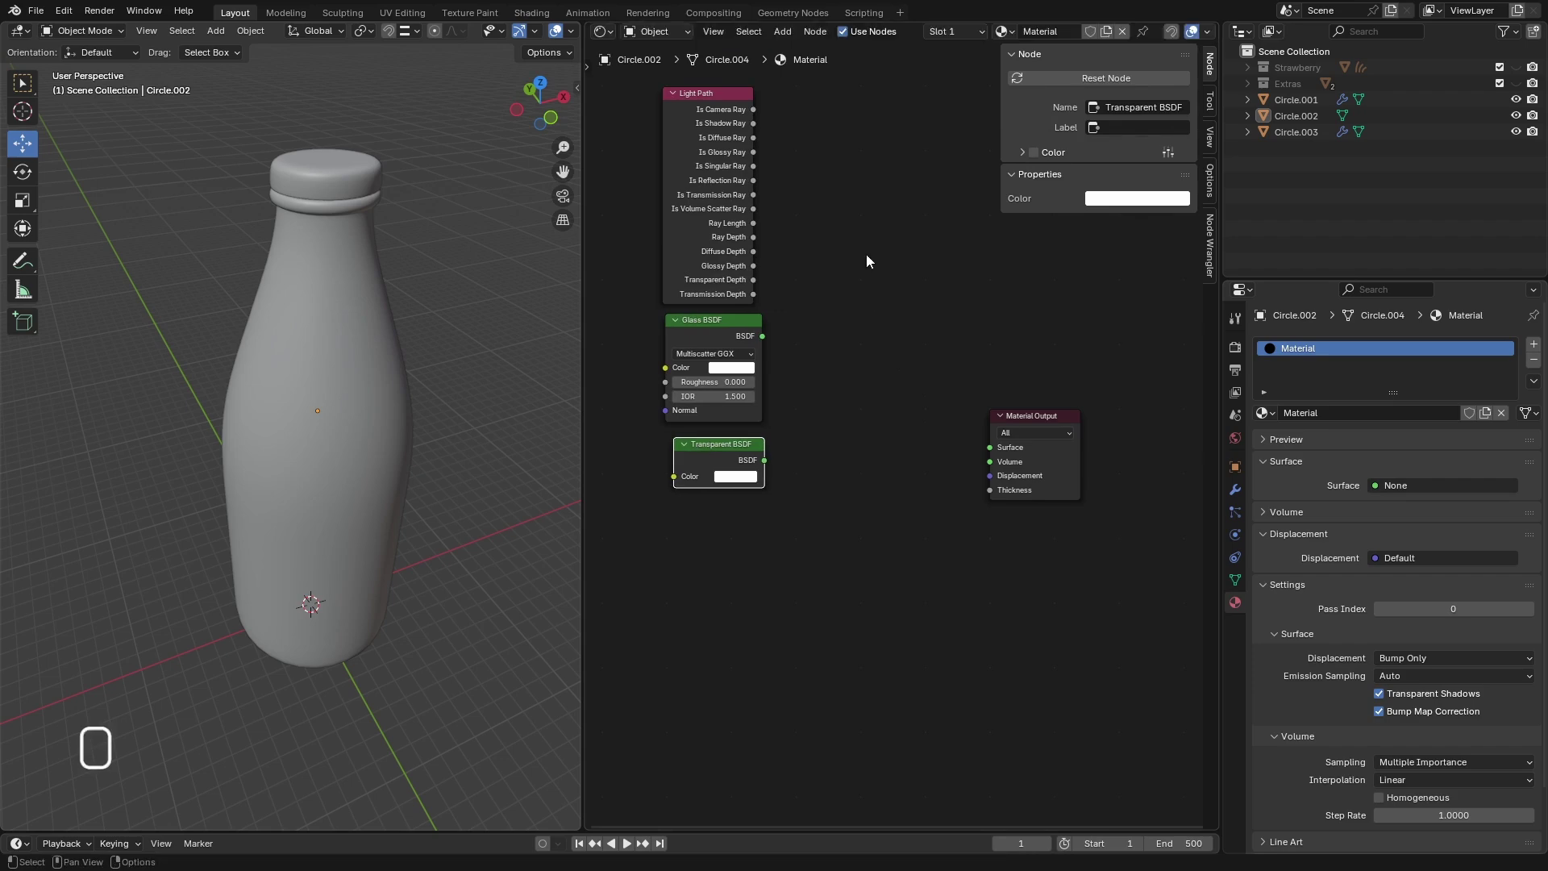
- Add a Mix Shader node, connecting Glass BSDF to its first Shader input and Transparent BSDF to its second
key("space")
type("mix")
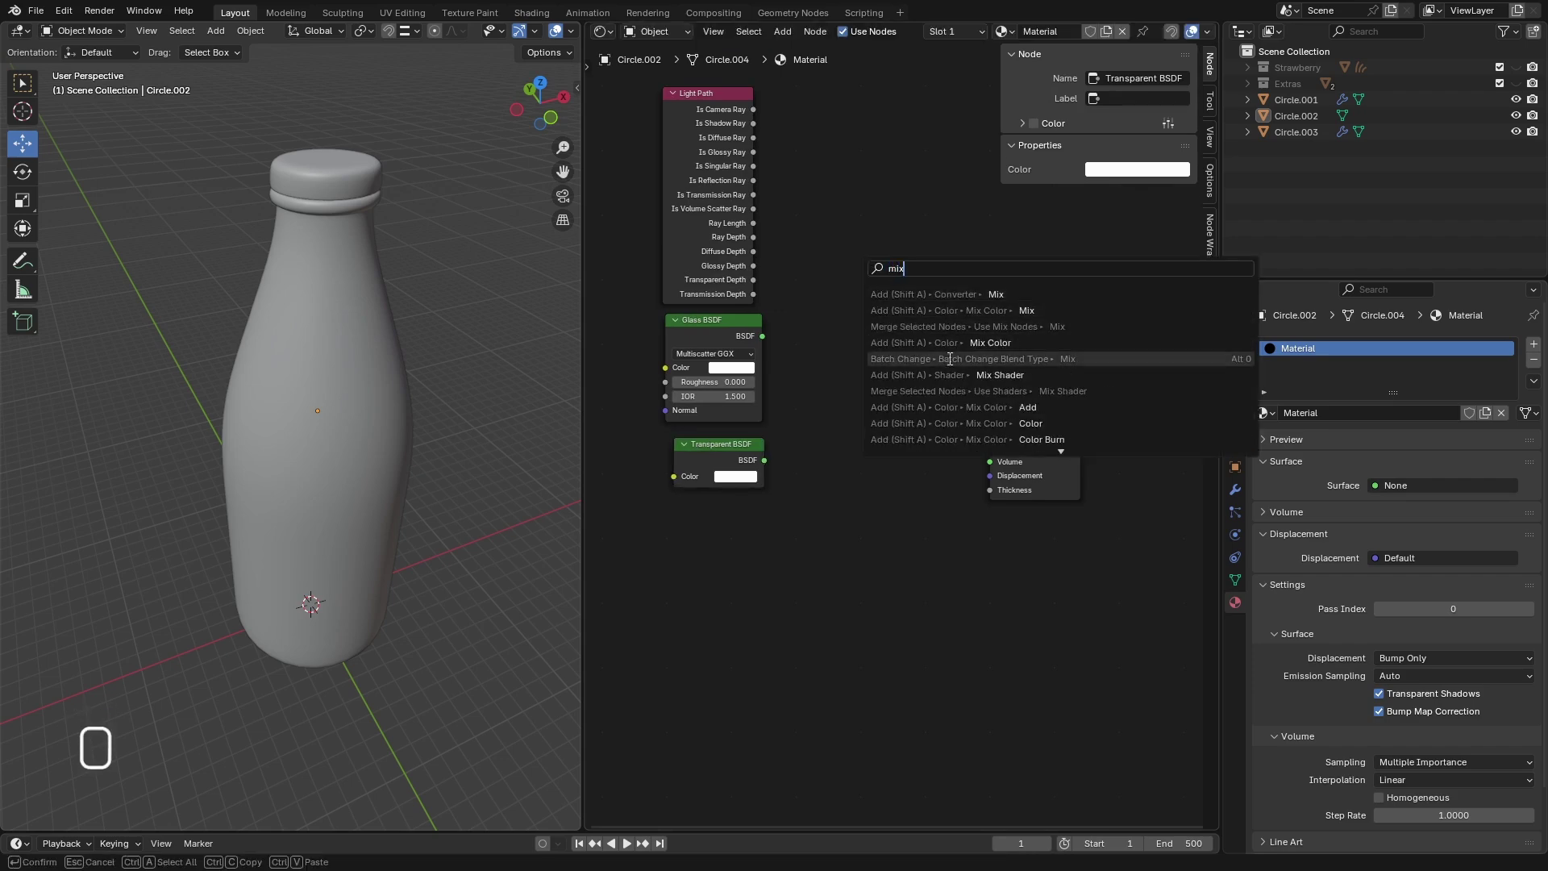
left_click(895, 375)
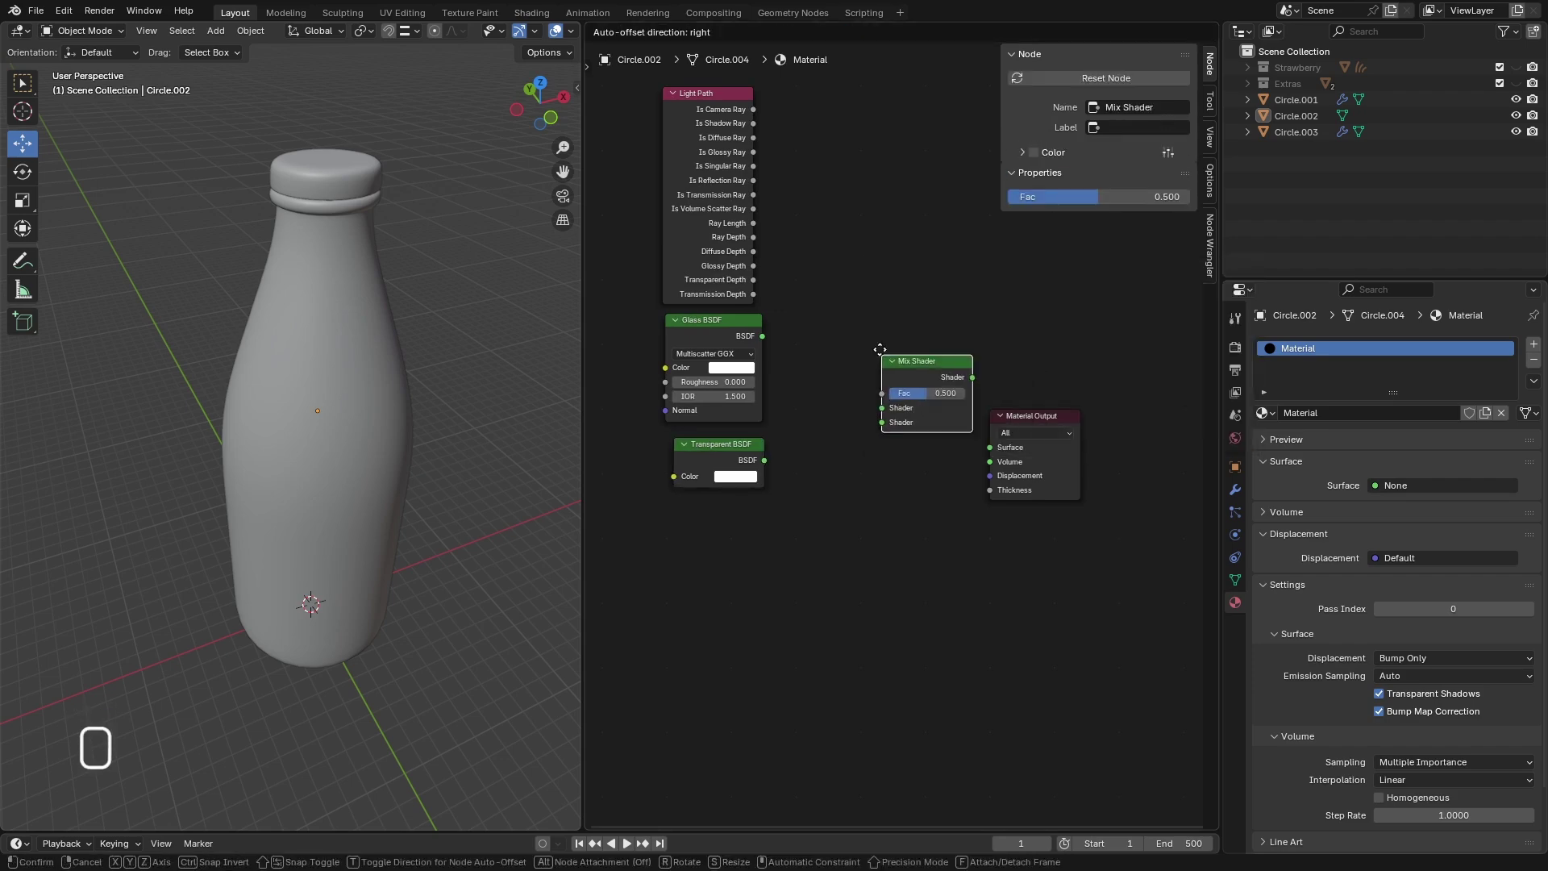
left_click(845, 367)
scroll(838, 372, "up", 2)
left_click_drag(726, 316, 842, 432)
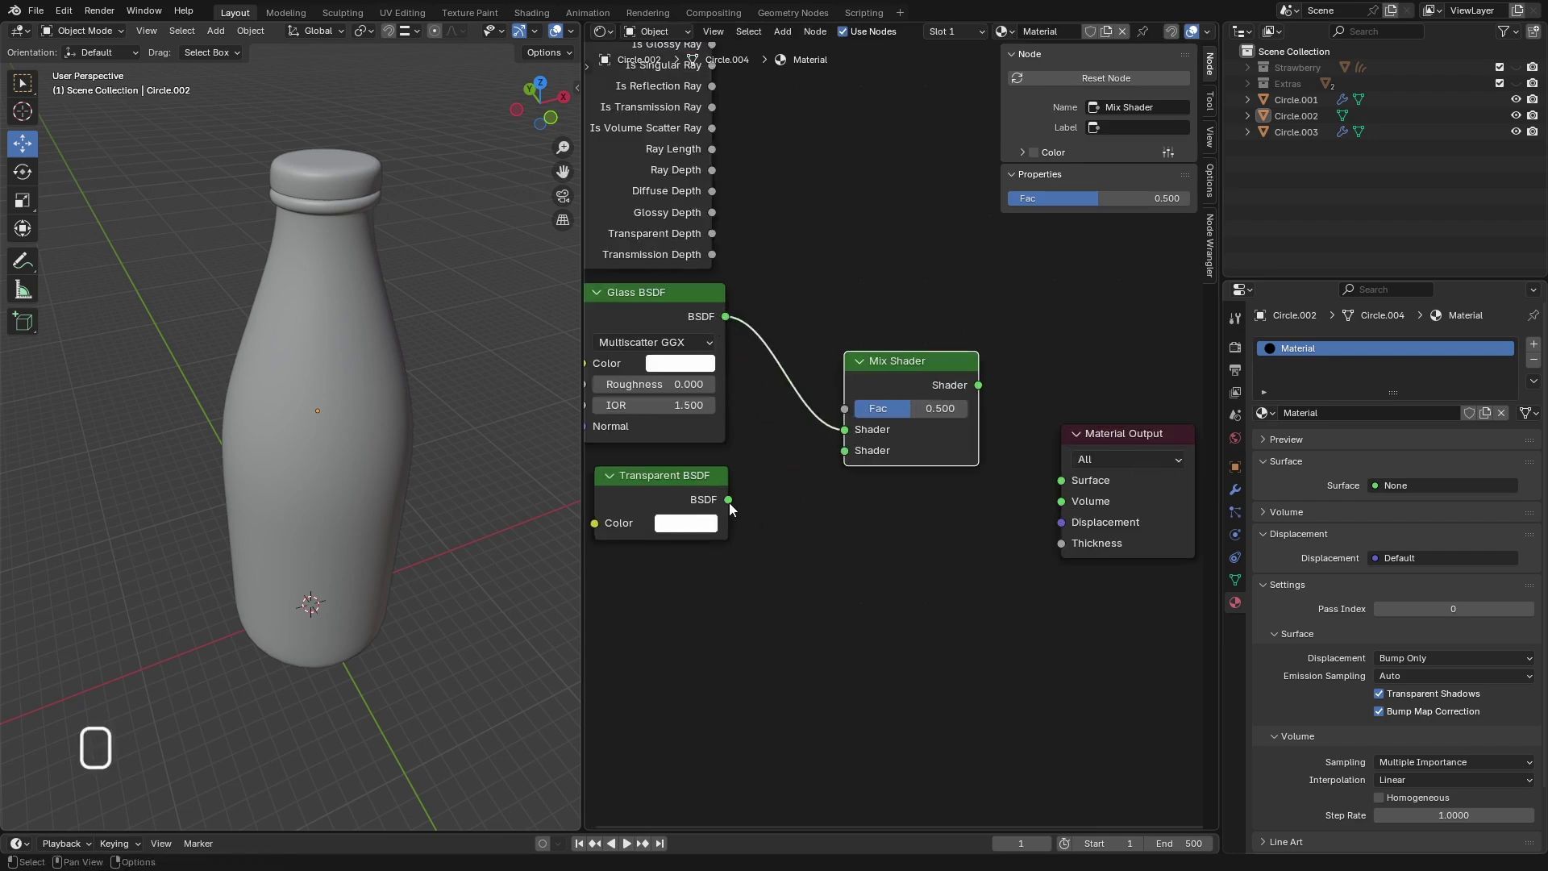
left_click_drag(729, 499, 845, 450)
scroll(836, 578, "down", 2)
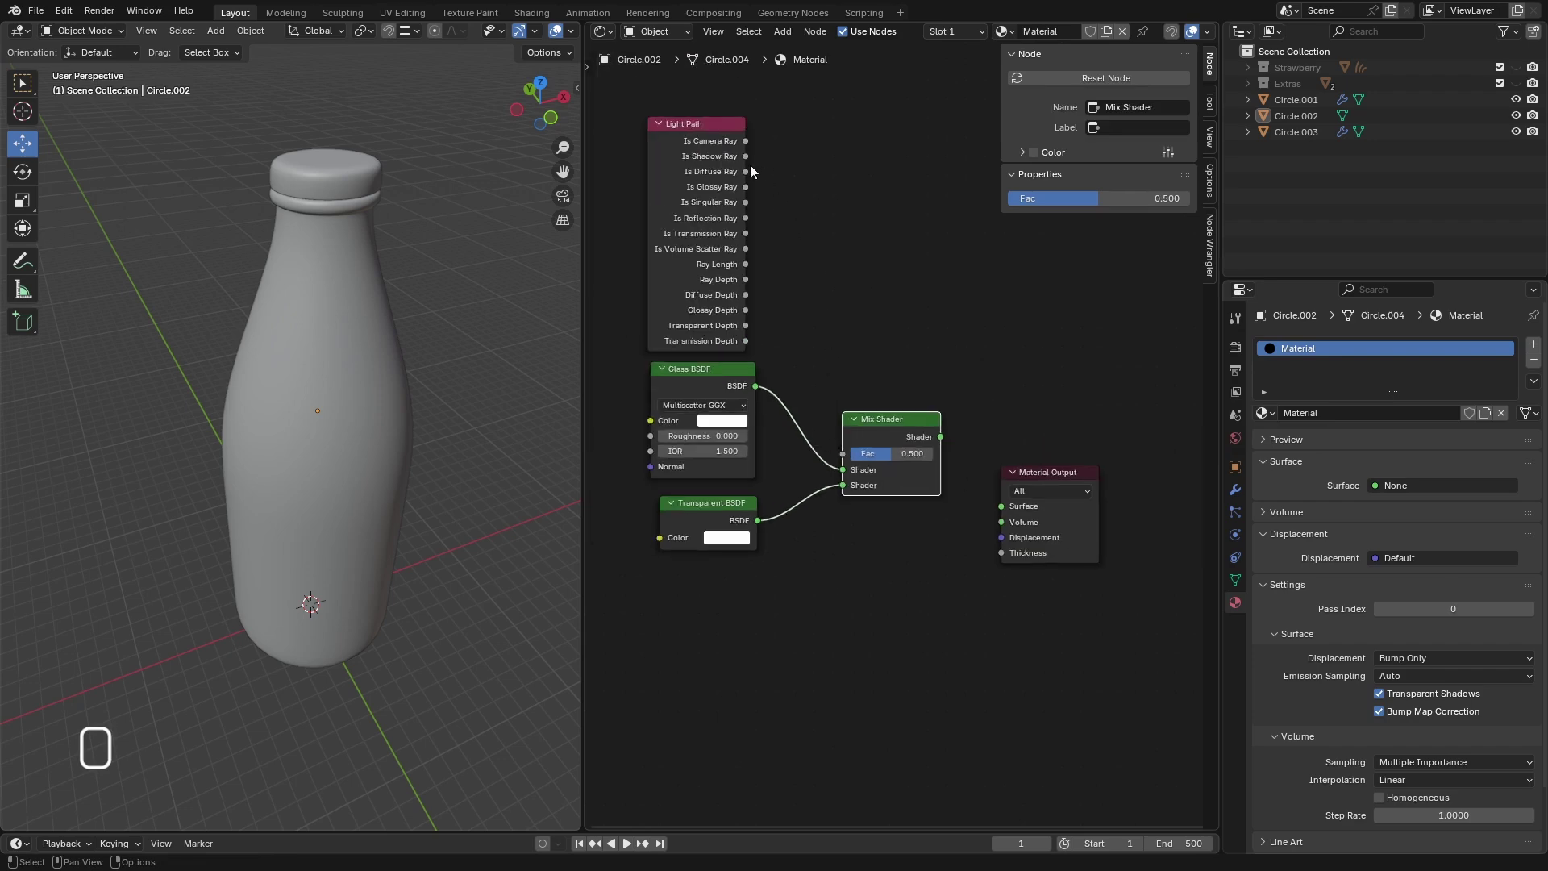
- Connect the Light Path's Is Shadow Ray to the Mix Shader's Fac, and the Mix Shader to the Material Output's Surface
left_click_drag(745, 155, 842, 453)
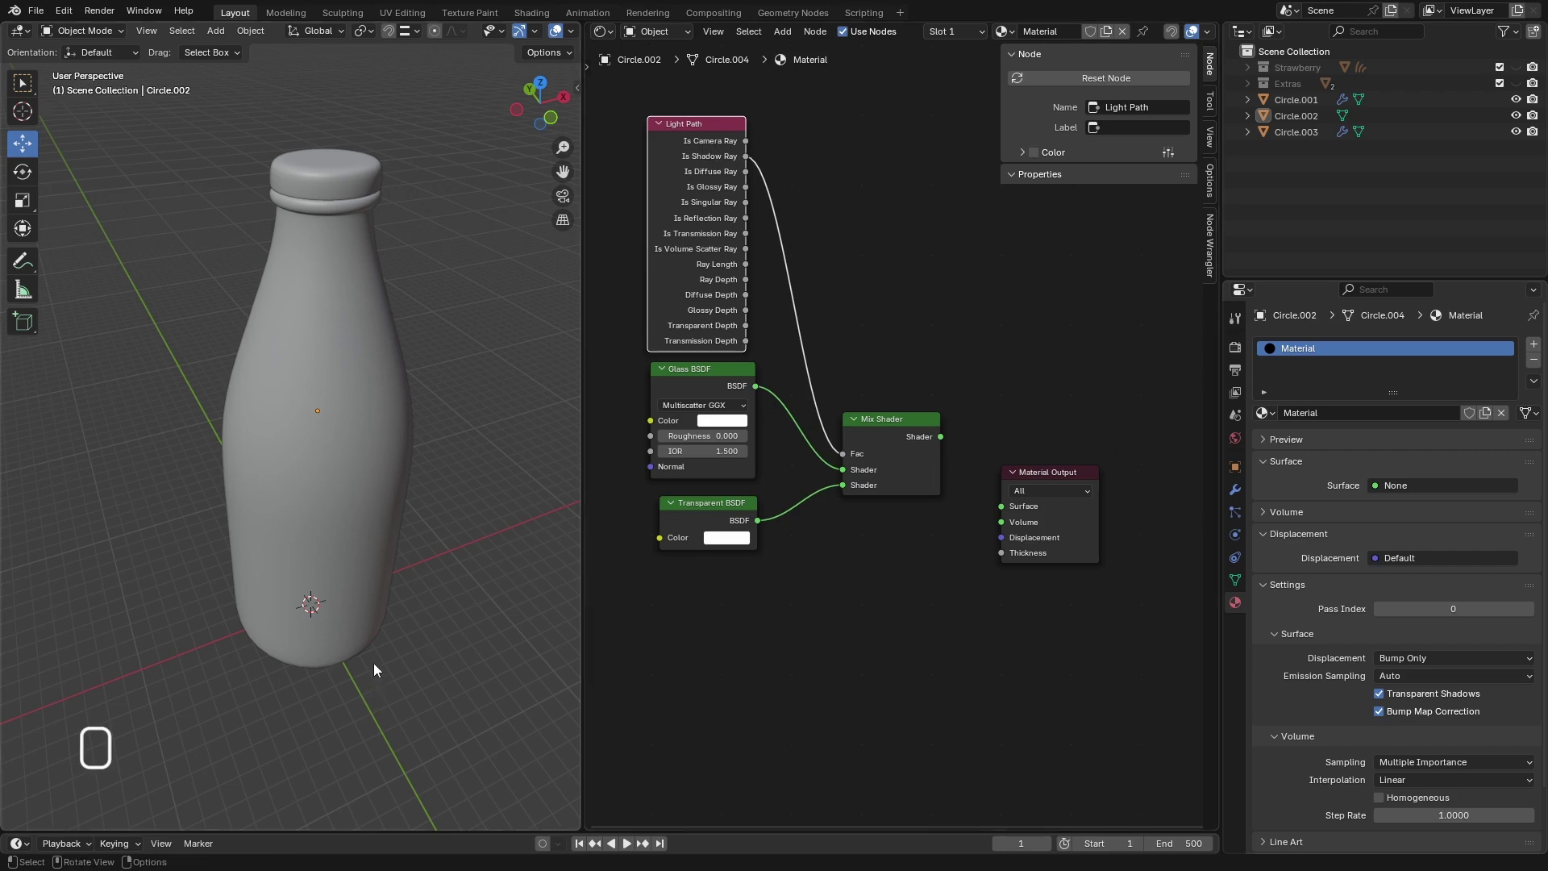
mouse_move(374, 663)
middle_mouse_down()
mouse_move(370, 598)
mouse_move(372, 729)
mouse_move(371, 655)
middle_mouse_up()
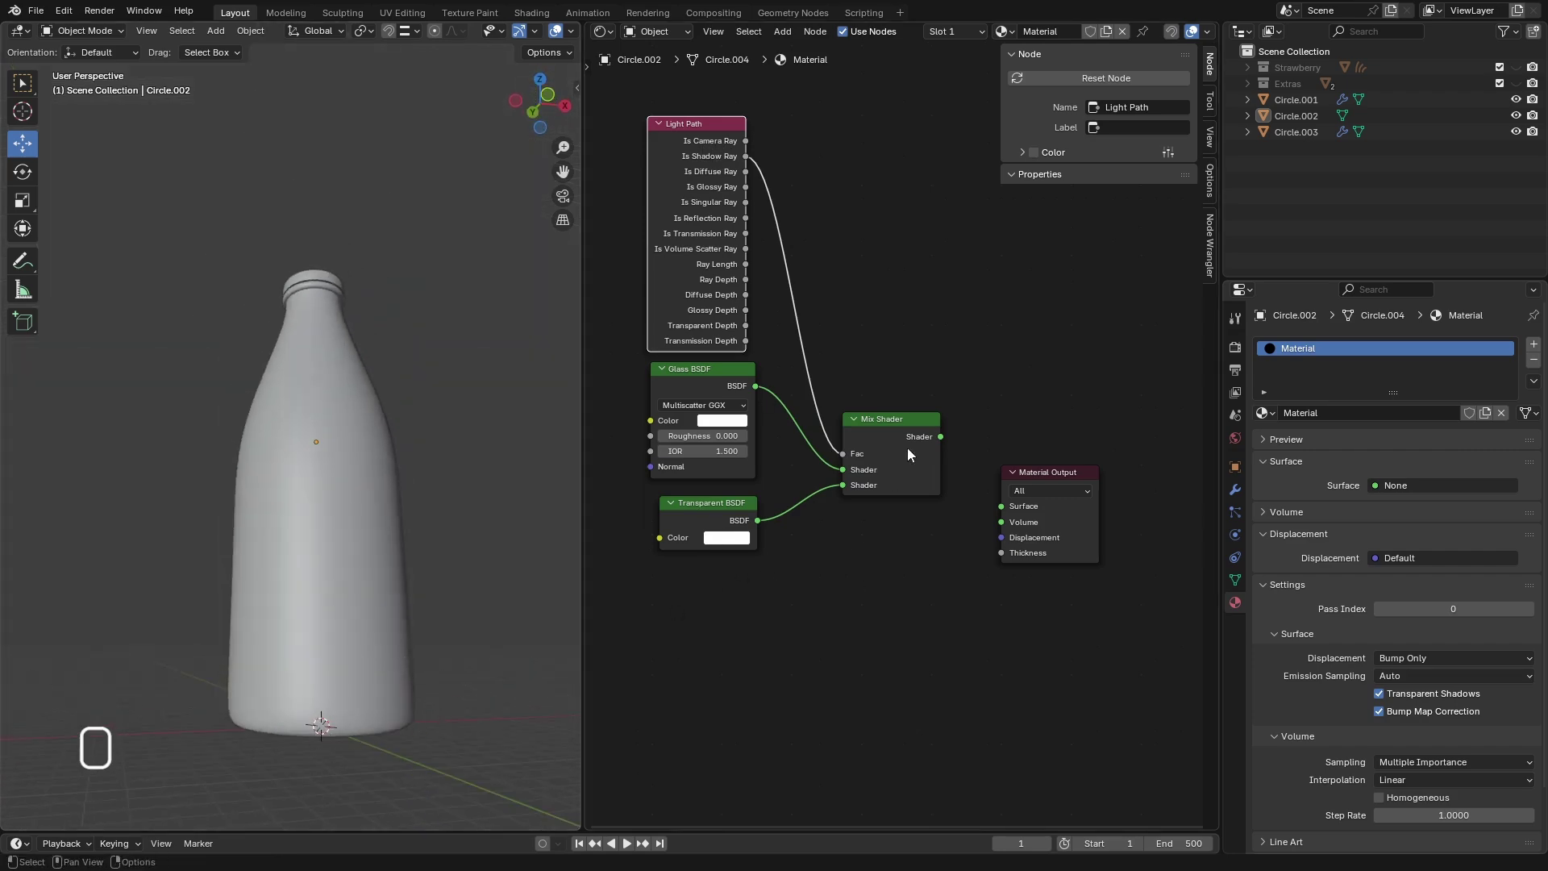
scroll(907, 448, "up", 1)
left_click_drag(942, 435, 1009, 509)
scroll(979, 533, "down", 4)
left_click(947, 608)
scroll(932, 608, "up", 3)
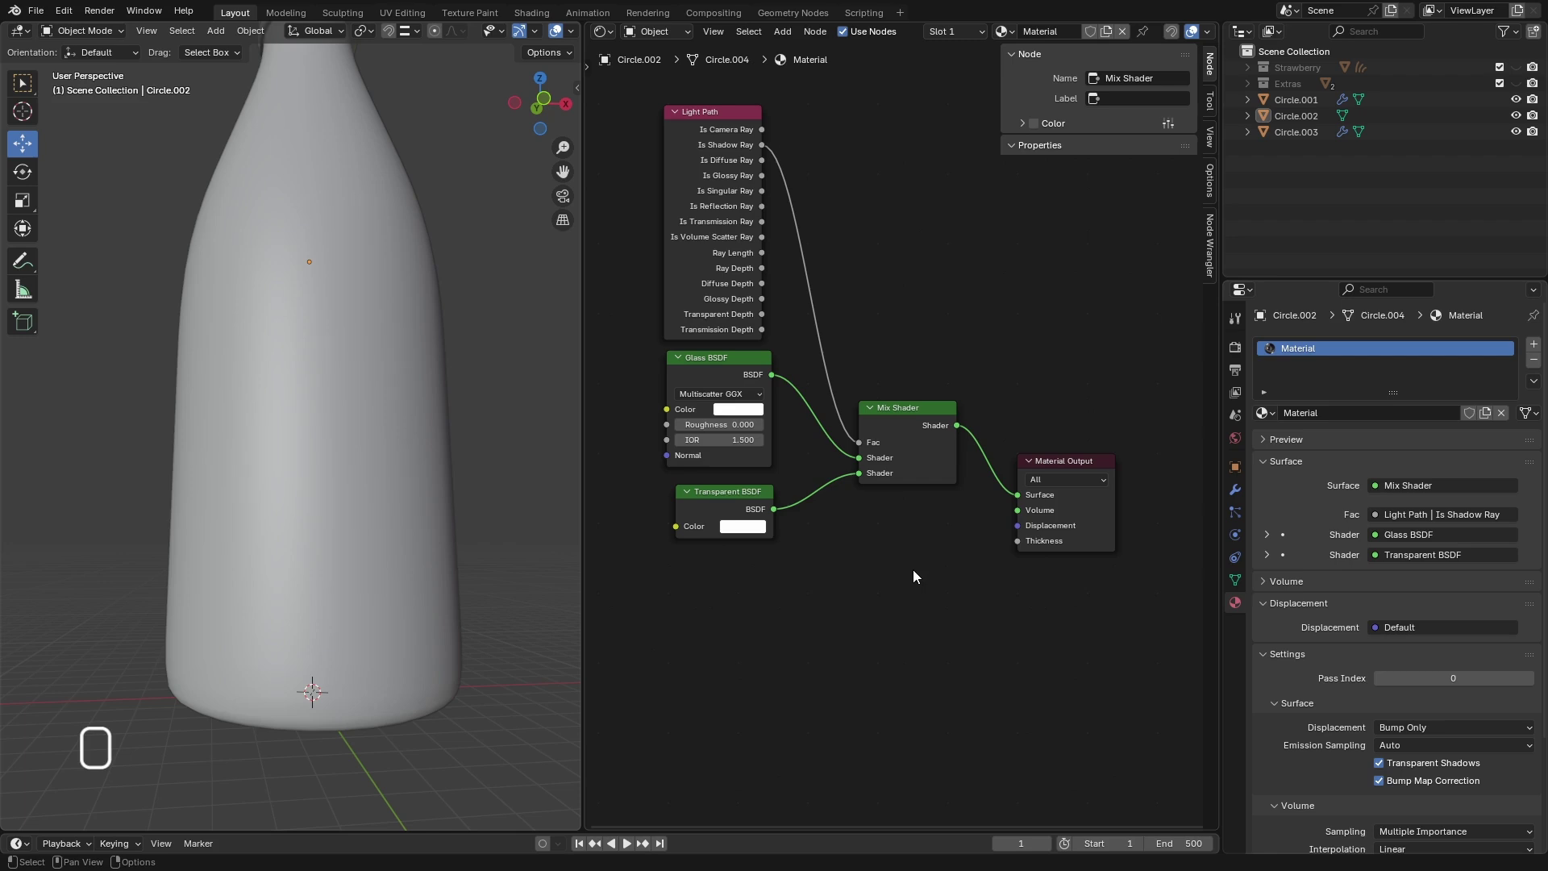
- Add a Volume Absorption node and place it below the Mix Shader
key("space")
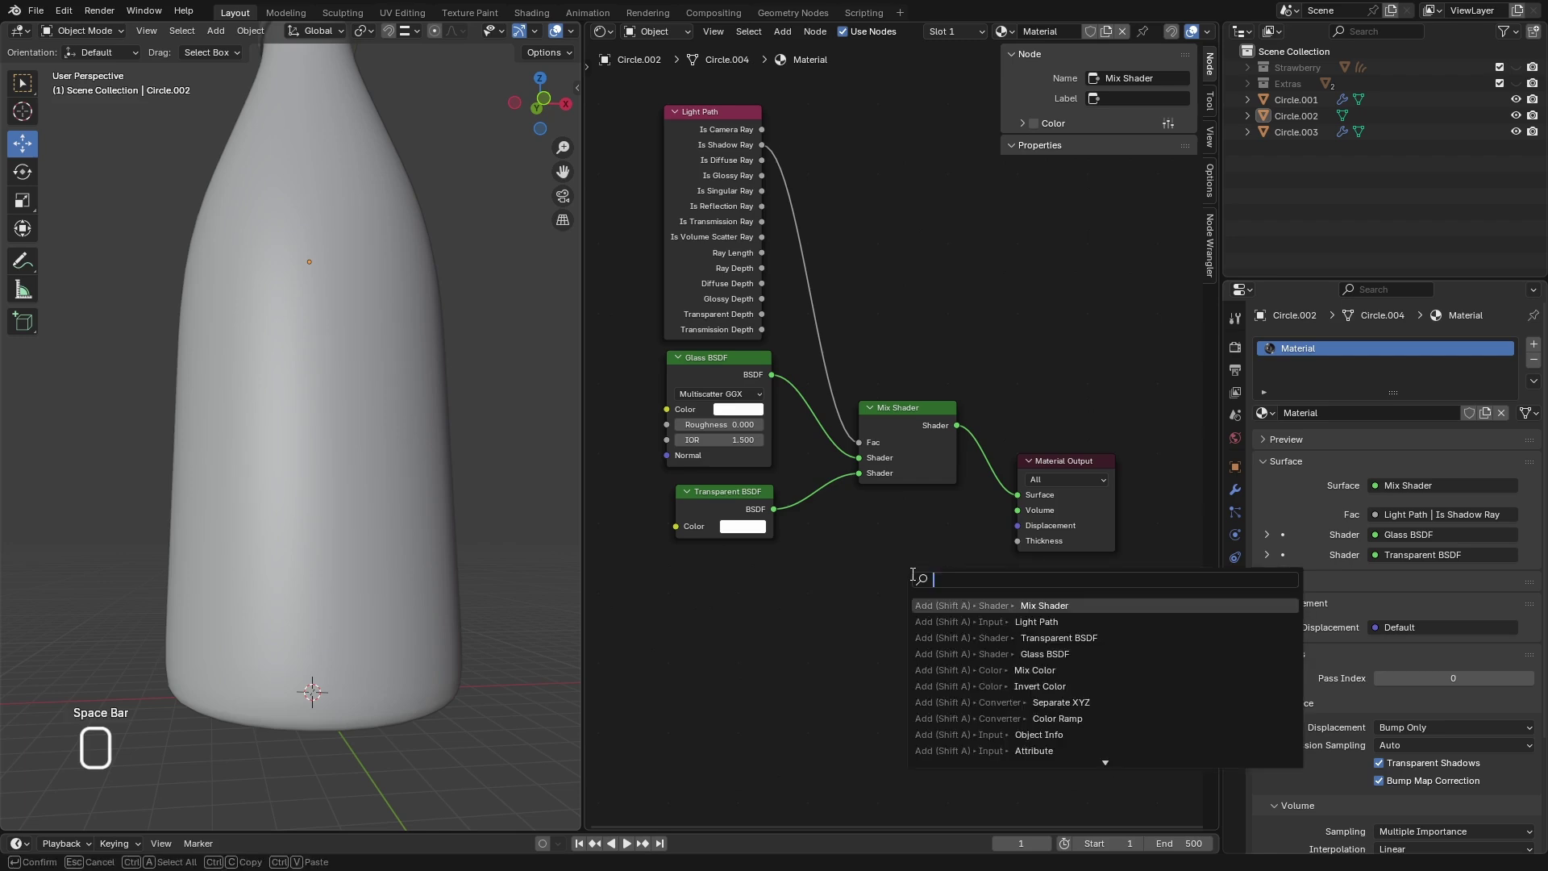
type("vol")
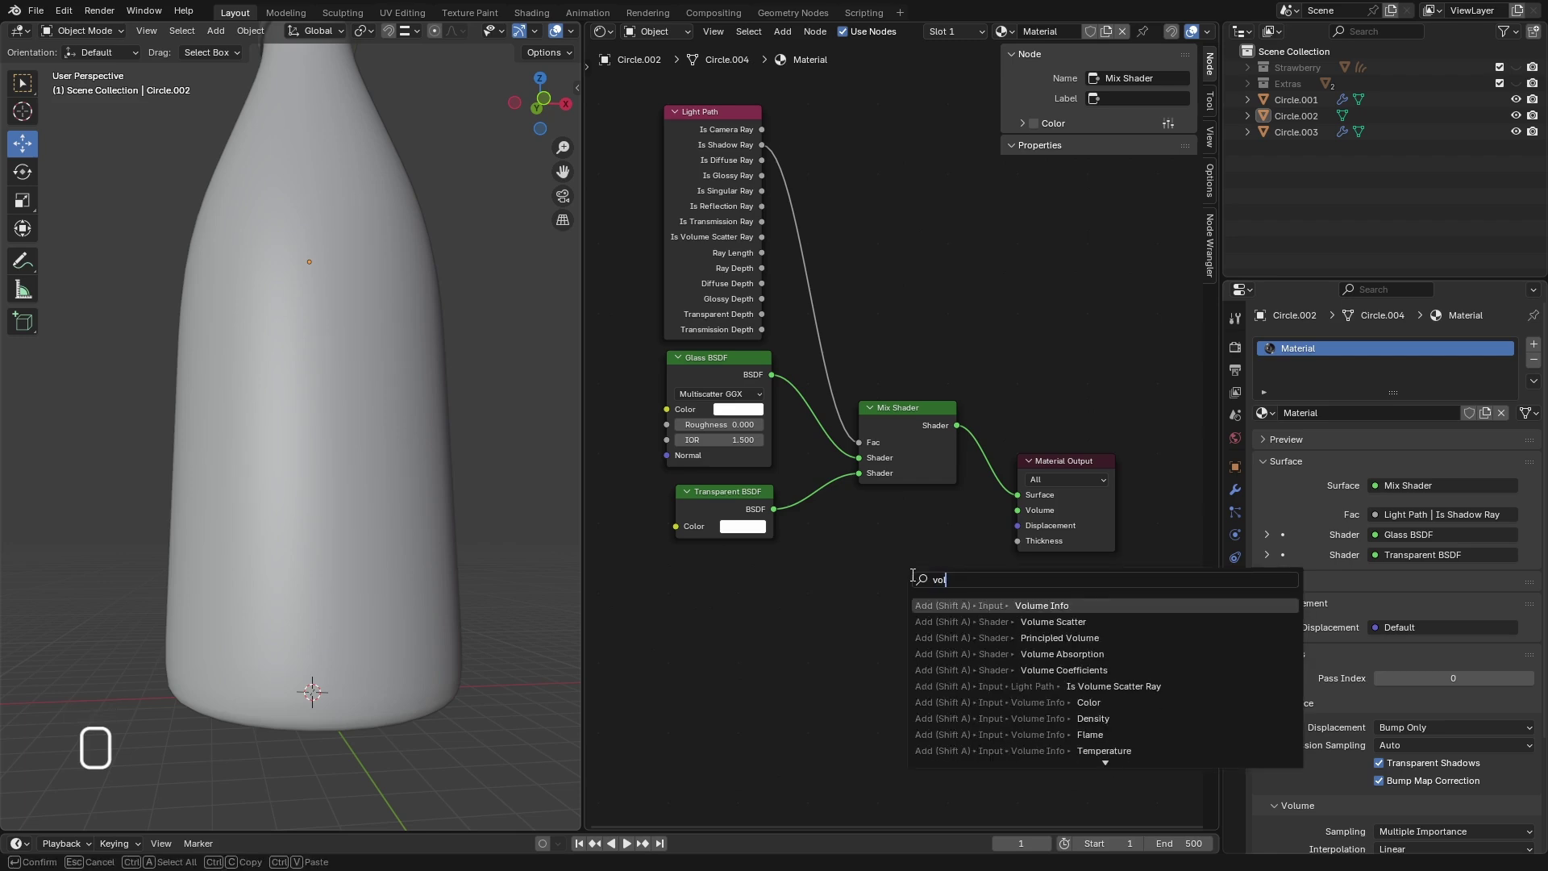
left_click(1014, 653)
left_click(961, 567)
mouse_move(965, 568)
left_mouse_down()
mouse_move(989, 546)
mouse_move(996, 564)
left_mouse_up()
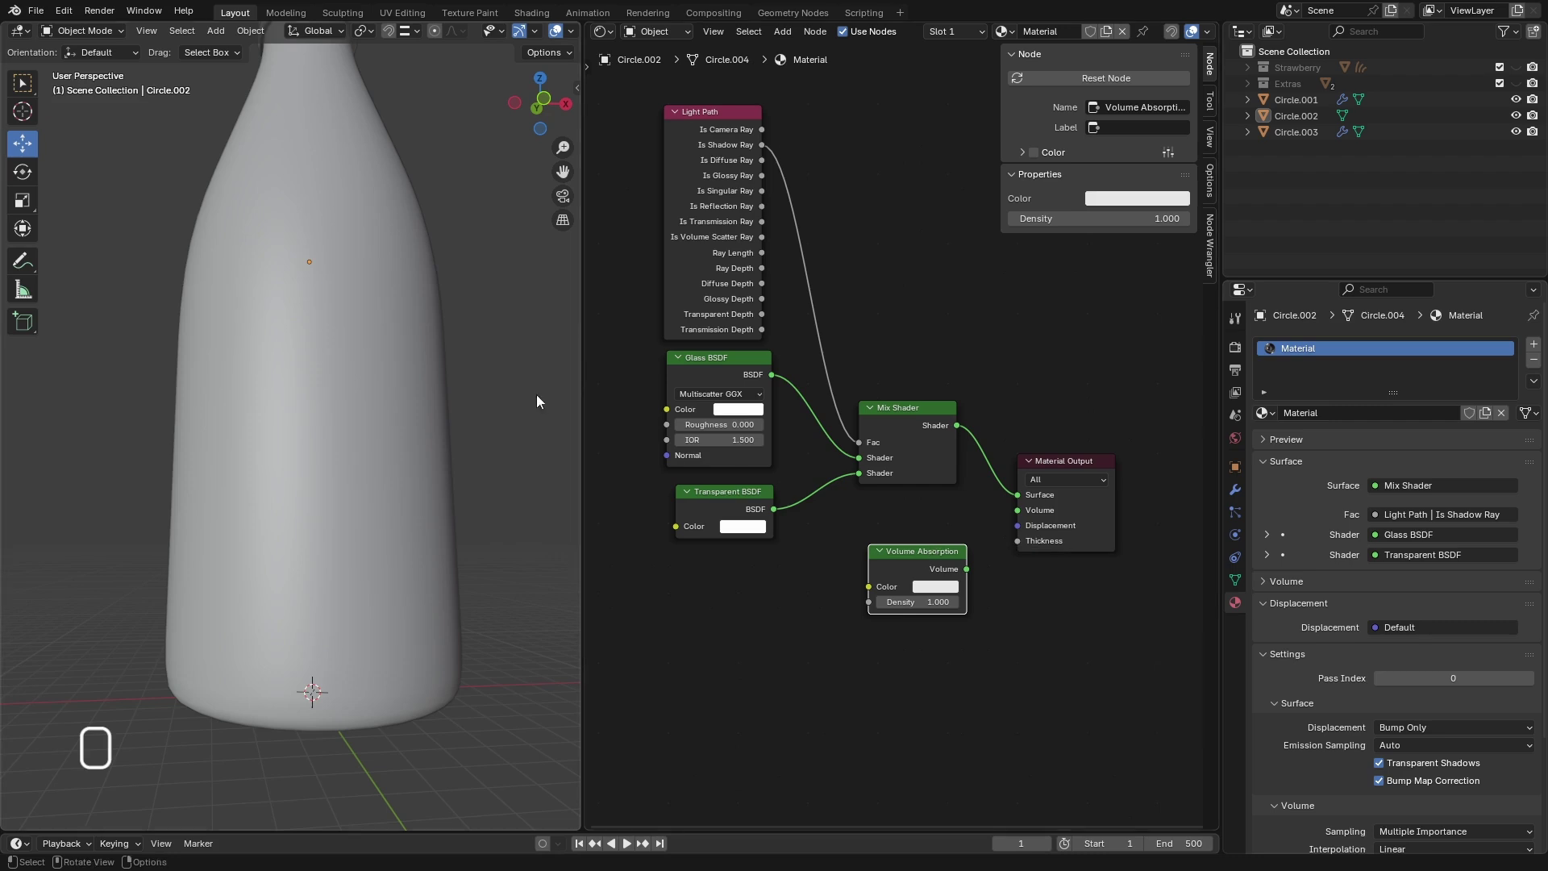
- Try to copy the shader nodes from the contents mesh Circle.002 and paste them onto the bottle Circle.001
scroll(492, 431, "down", 3)
scroll(448, 288, "up", 1)
mouse_move(432, 403)
middle_mouse_down()
mouse_move(427, 428)
mouse_move(424, 415)
middle_mouse_up()
scroll(419, 364, "down", 2)
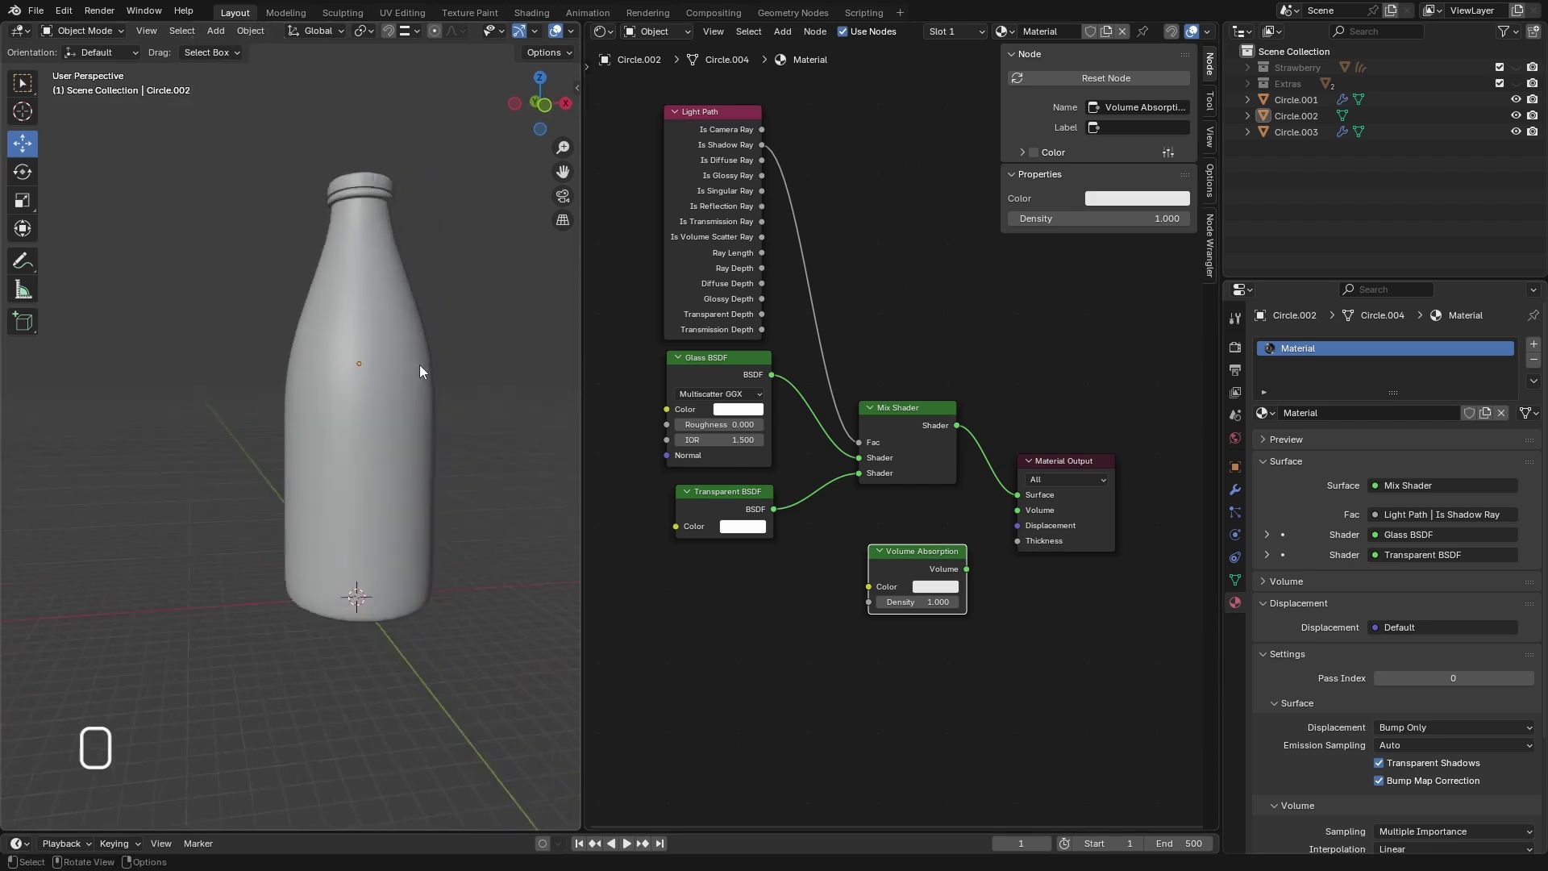
scroll(417, 365, "up", 2)
left_click(417, 365)
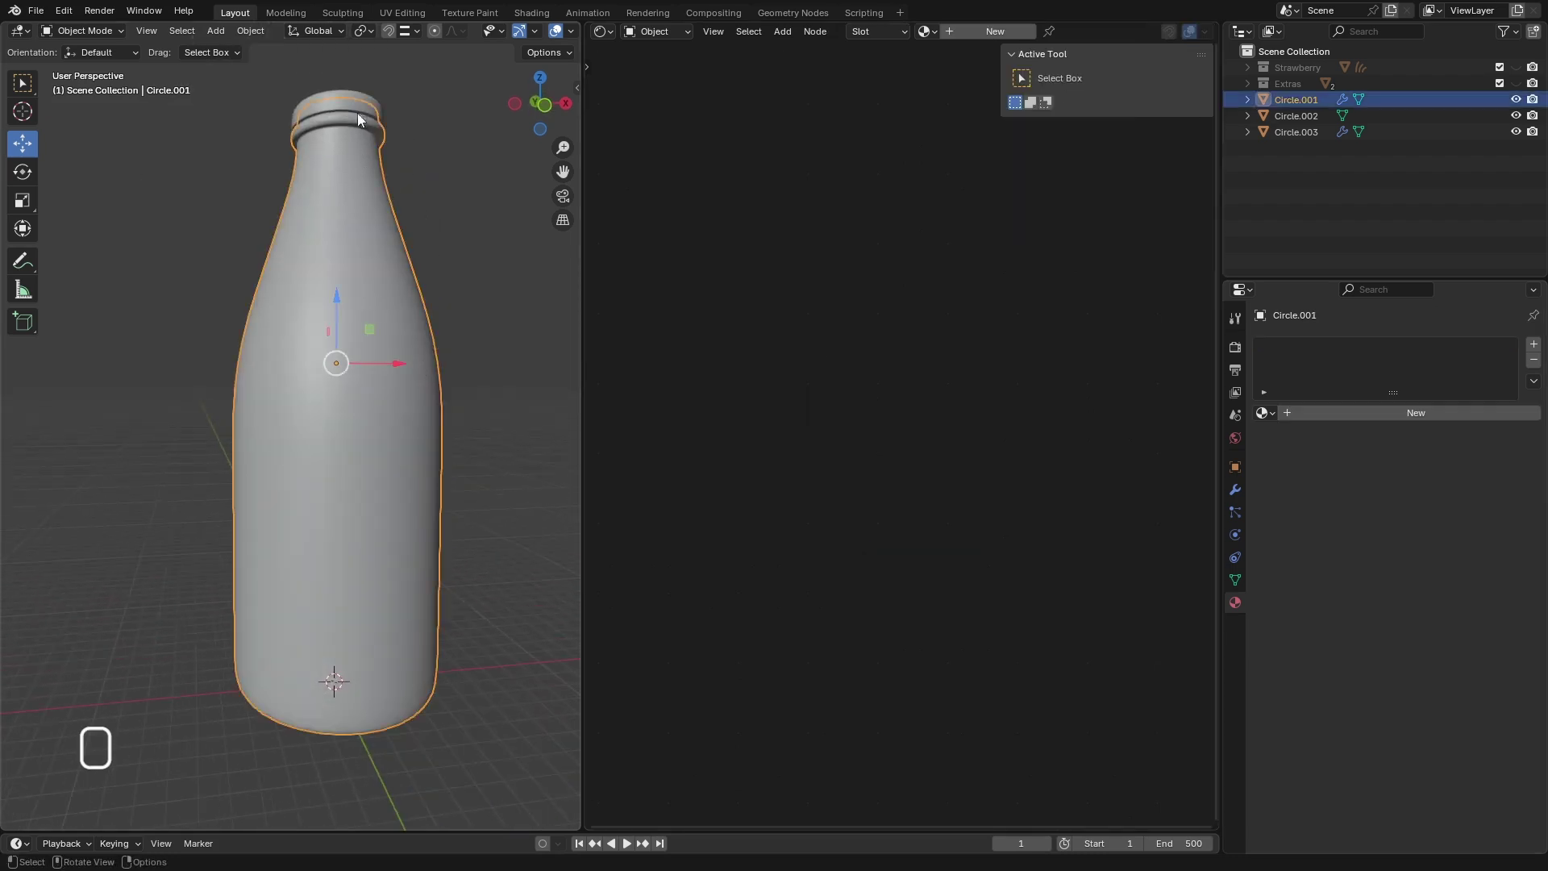
left_click(1282, 116)
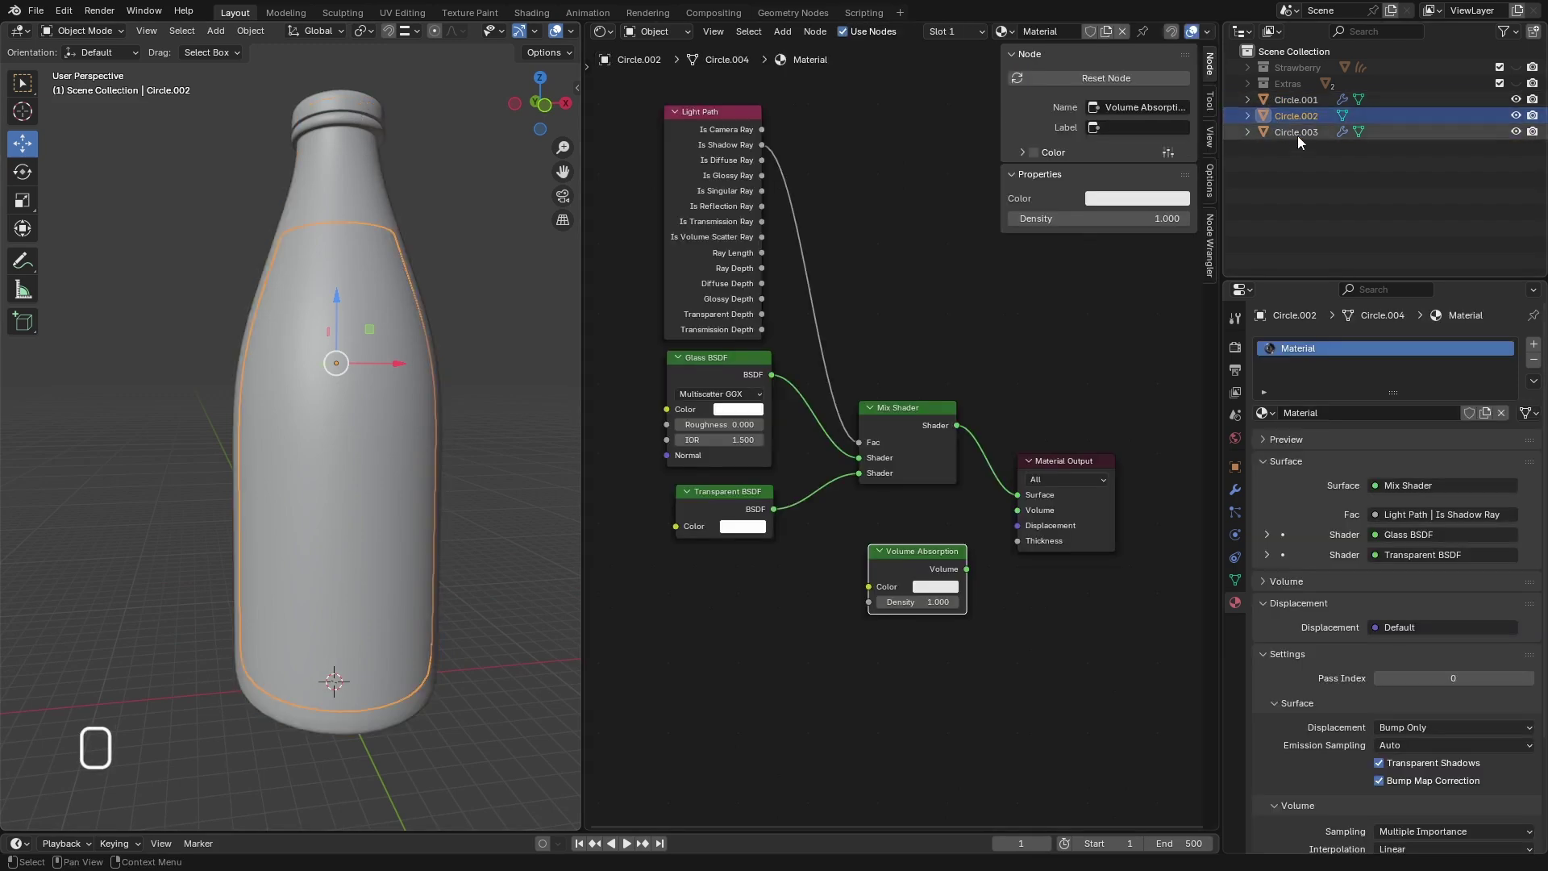
scroll(848, 326, "down", 1)
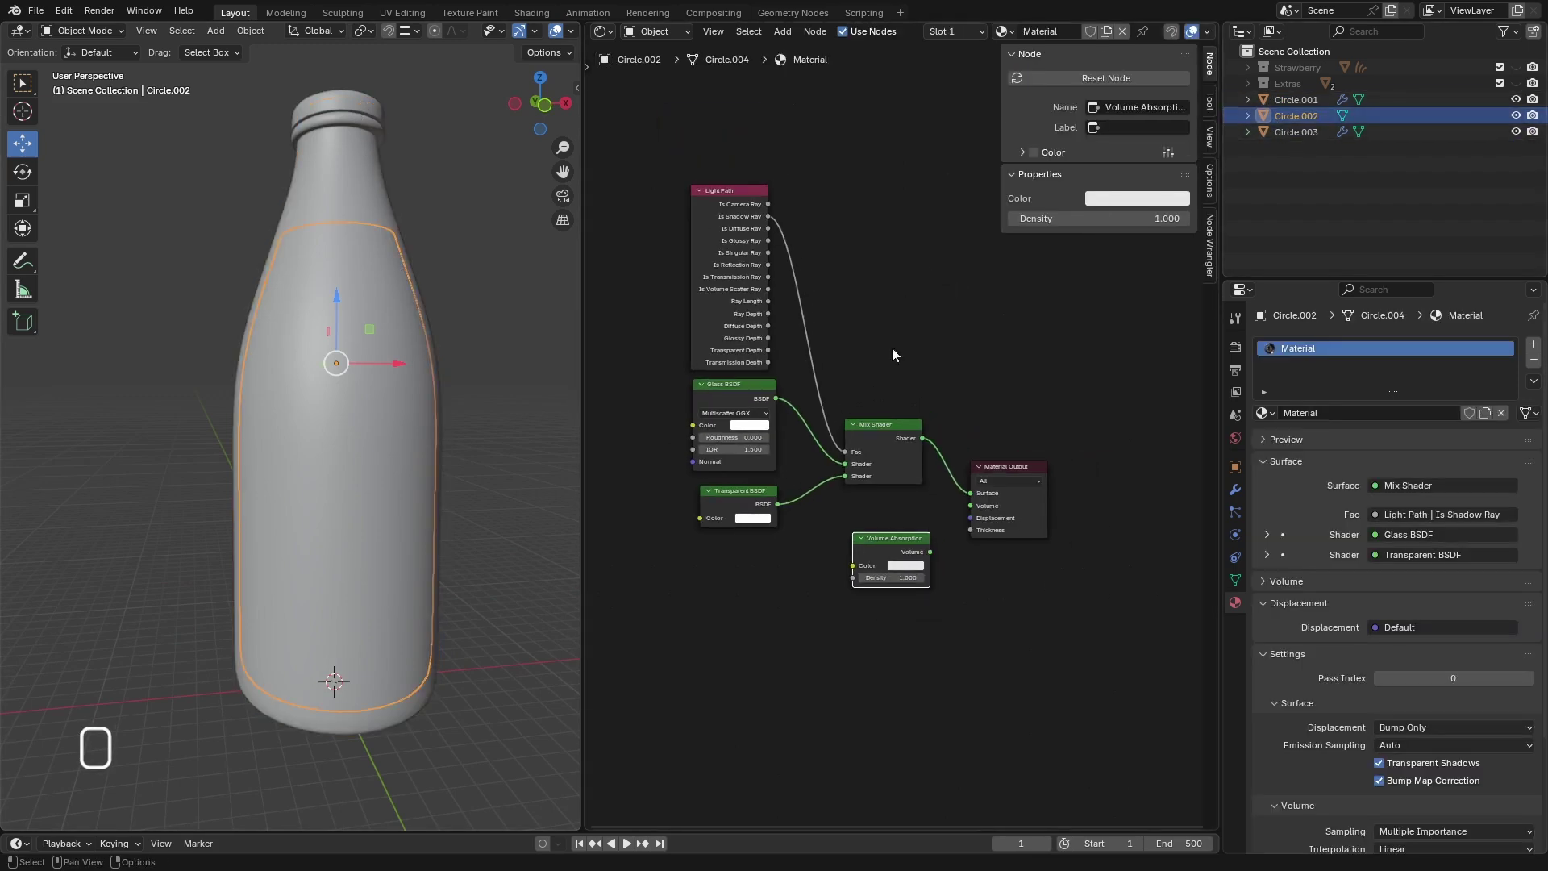
left_click_drag(929, 139, 659, 608)
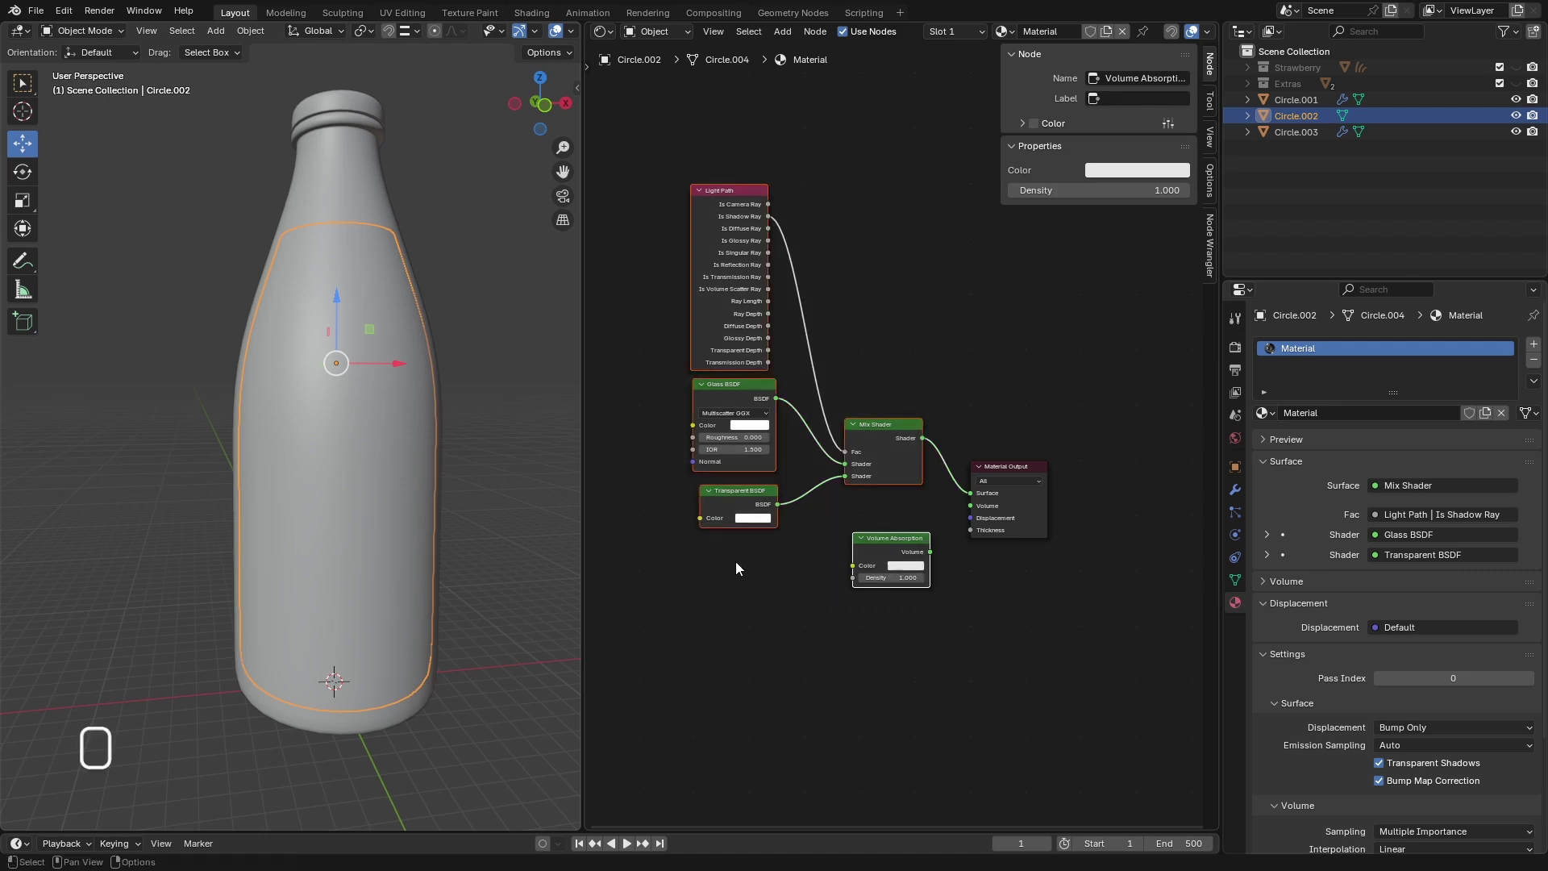
right_click(893, 423)
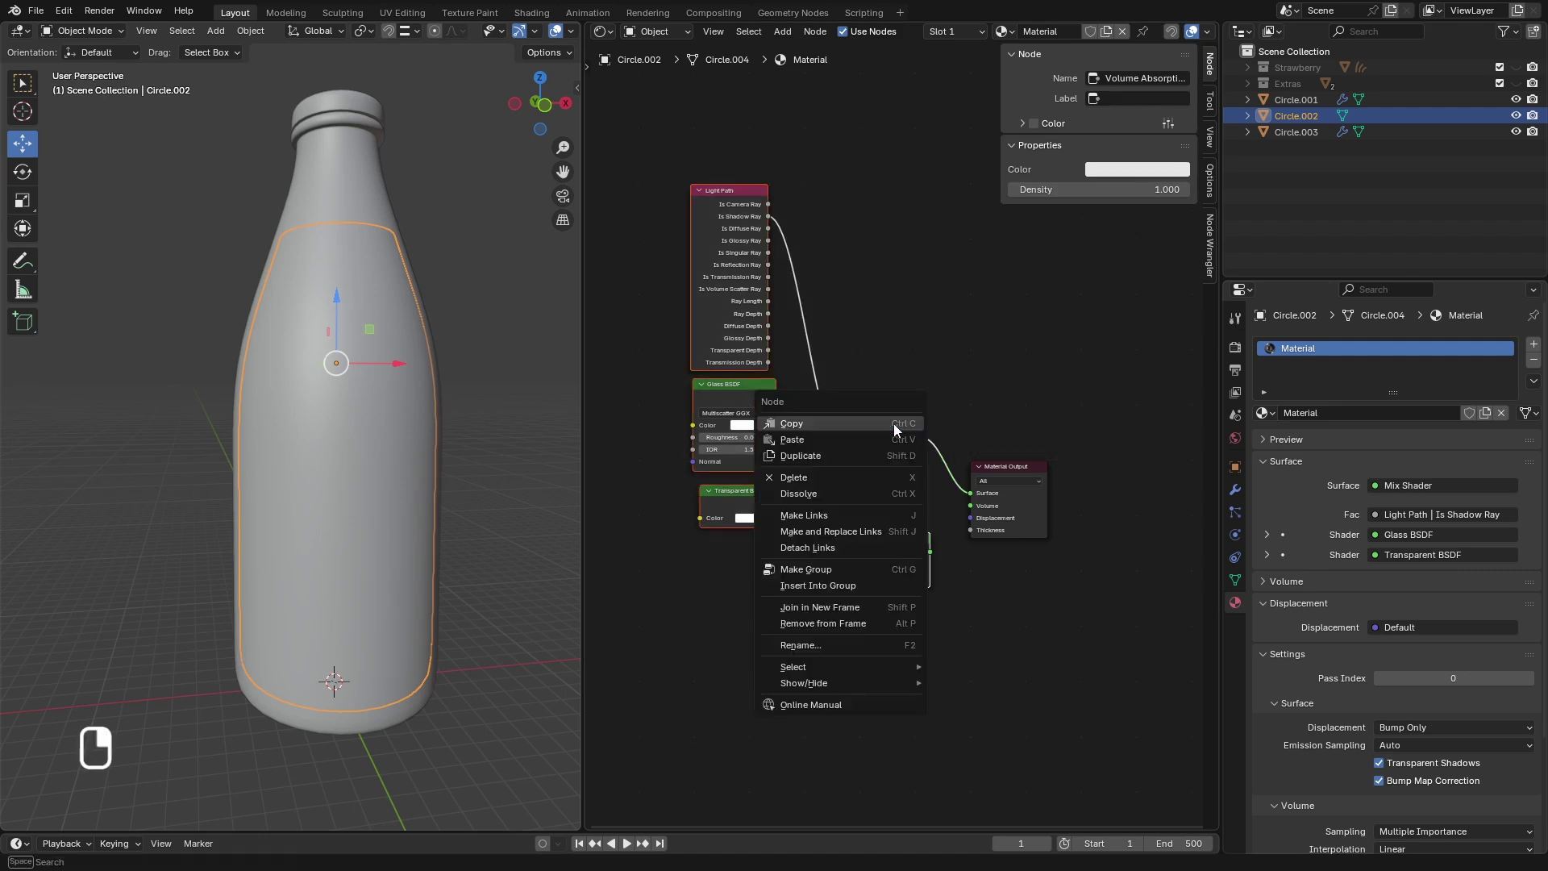
left_click(834, 434)
left_click(1293, 100)
right_click(772, 374)
mouse_move(742, 355)
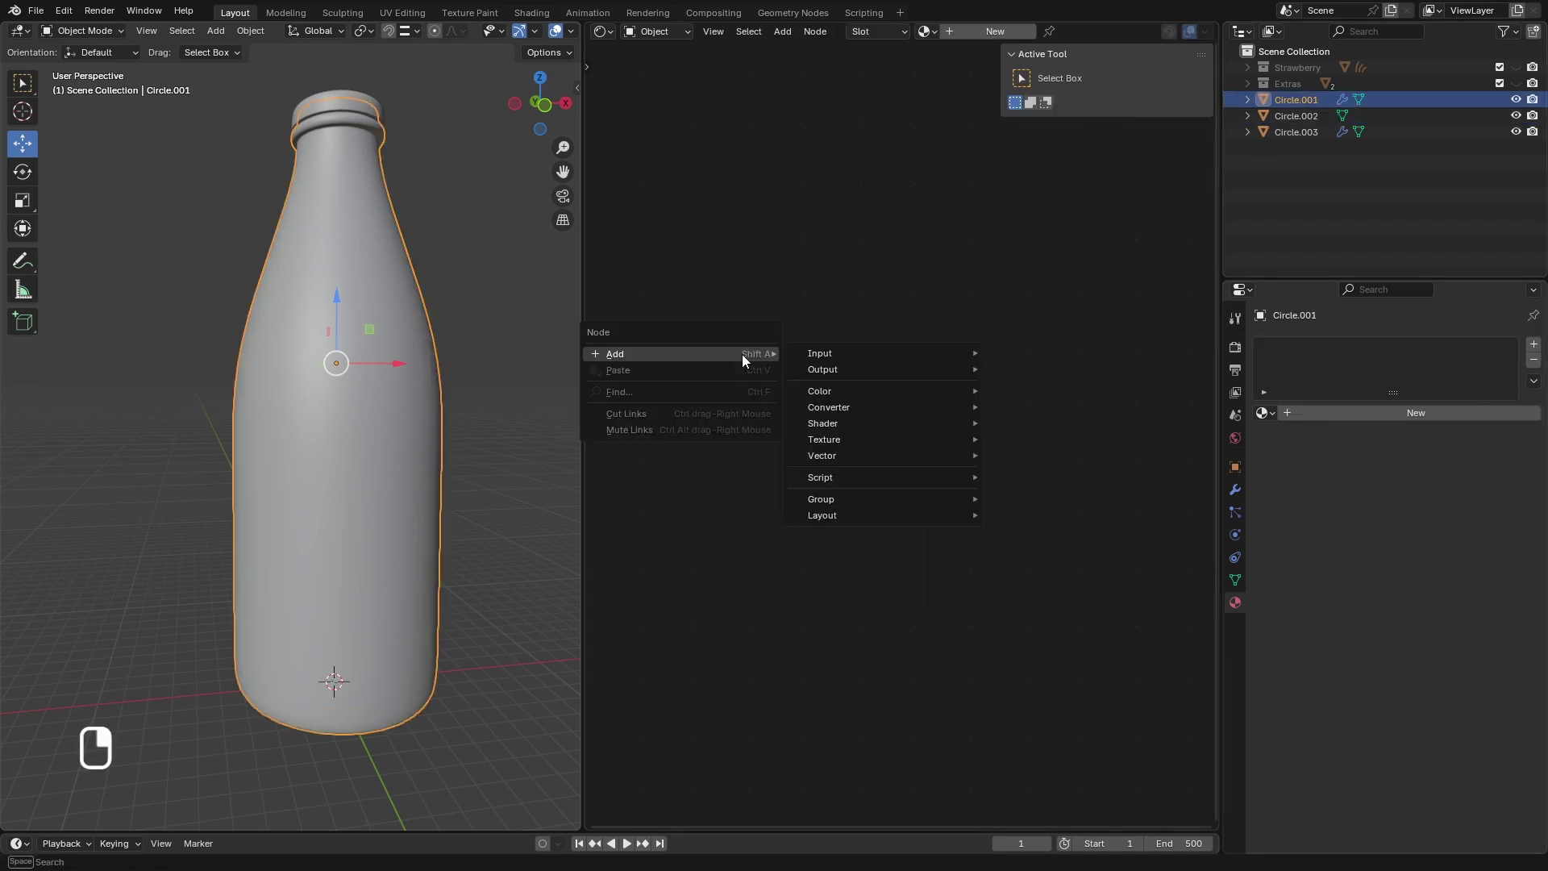
- Copy every node except Material Output from the material of the contents mesh Circle.002
left_click(1319, 113)
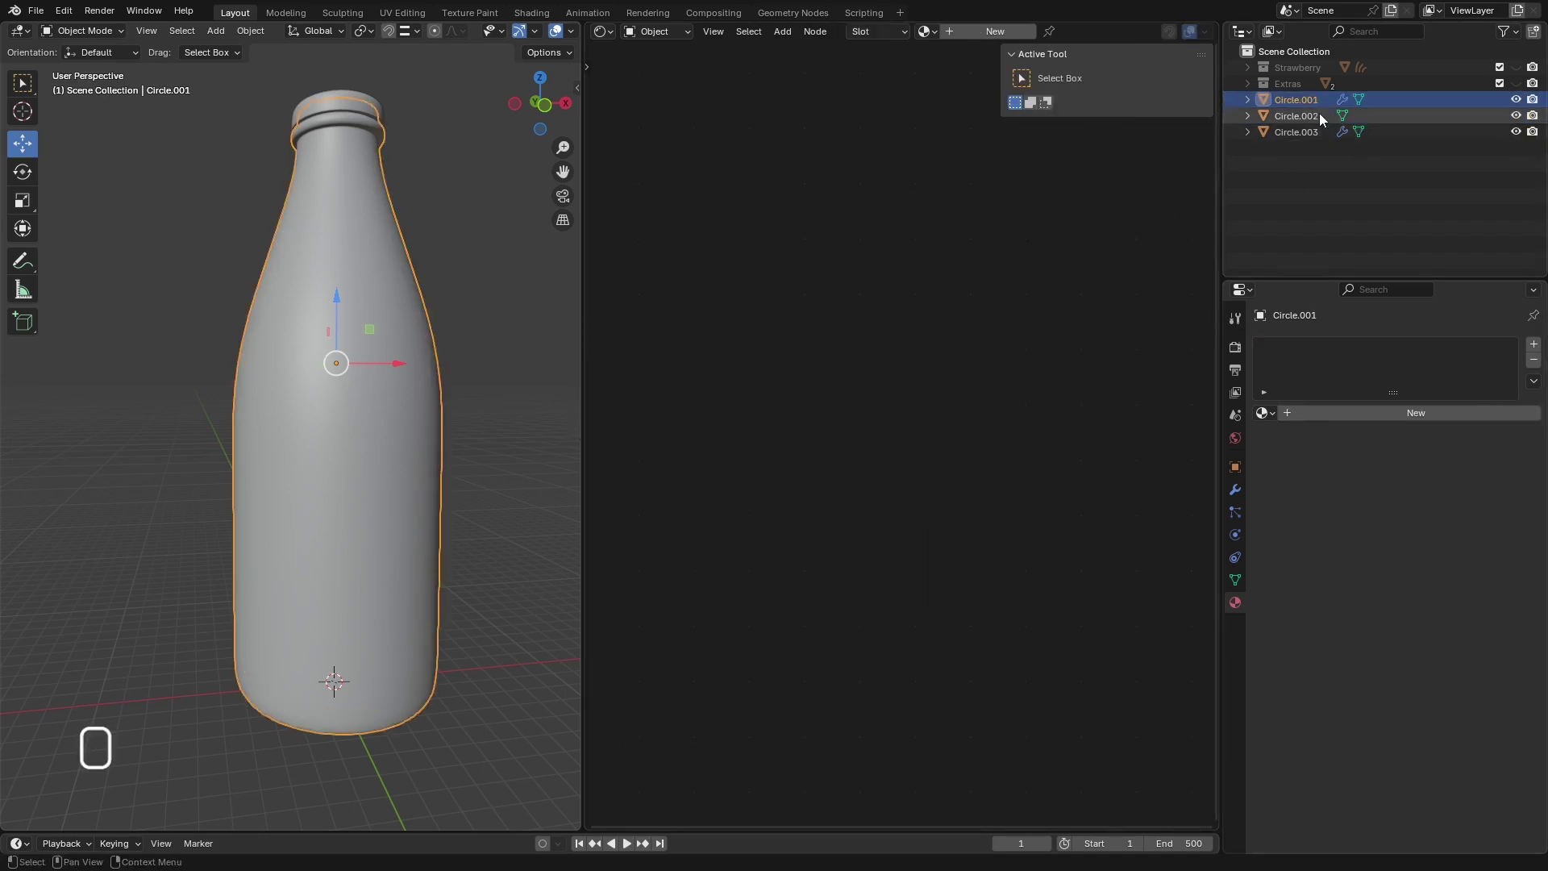
scroll(984, 439, "down", 1)
left_click_drag(1122, 230, 670, 637)
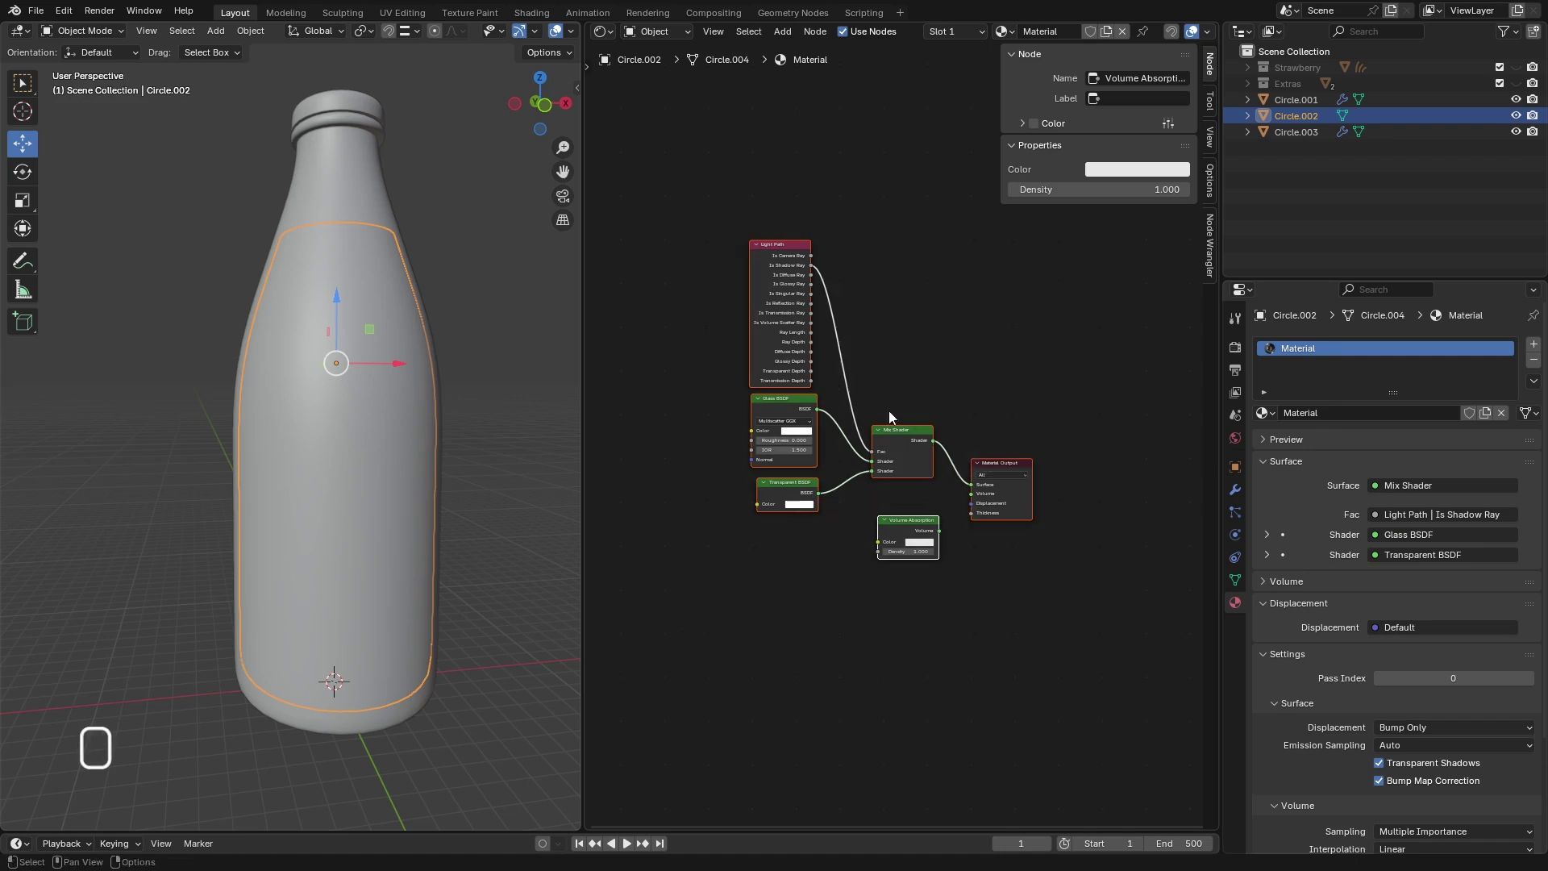
left_click_drag(919, 238, 697, 651)
right_click(922, 431)
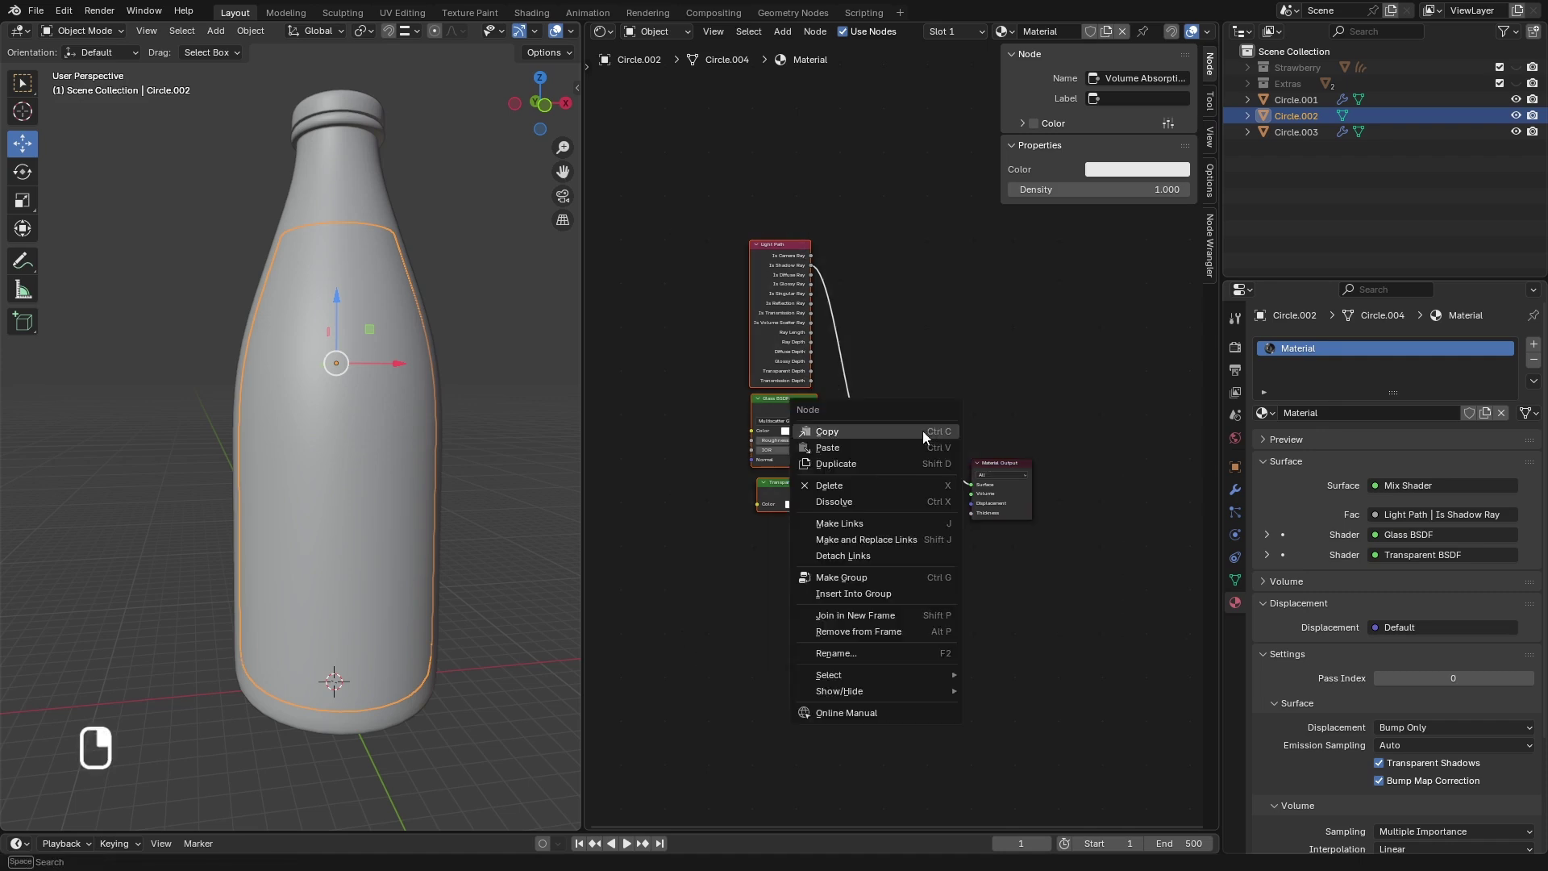
- Create a new material on bottle Circle.001, replacing its Principled BSDF with the copied nodes and connecting Mix Shader to Surface
left_click(1306, 100)
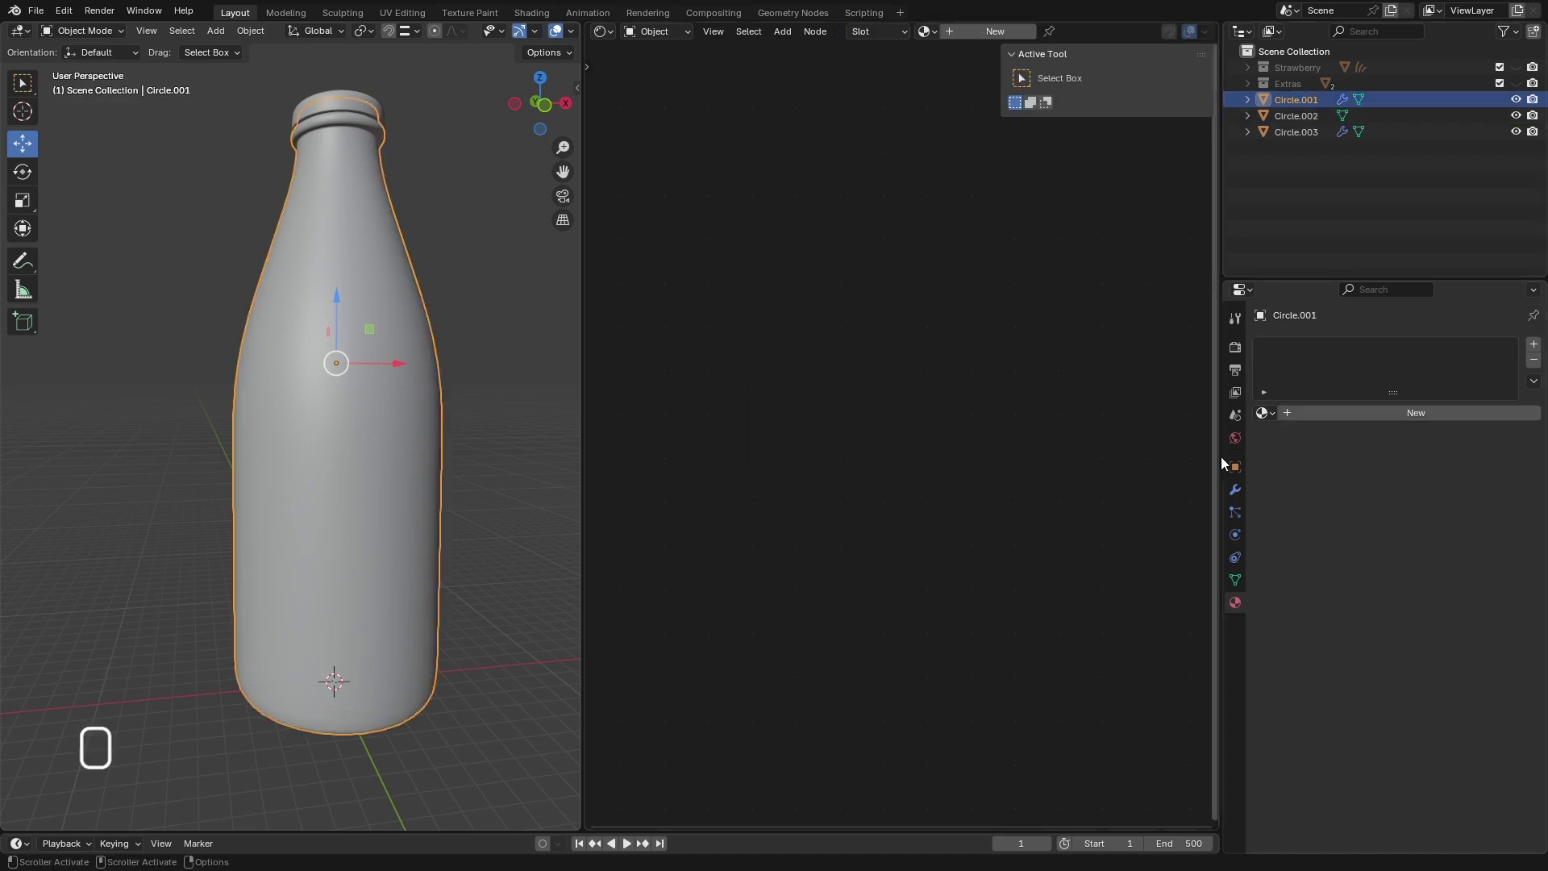
left_click(1349, 410)
left_click(845, 395)
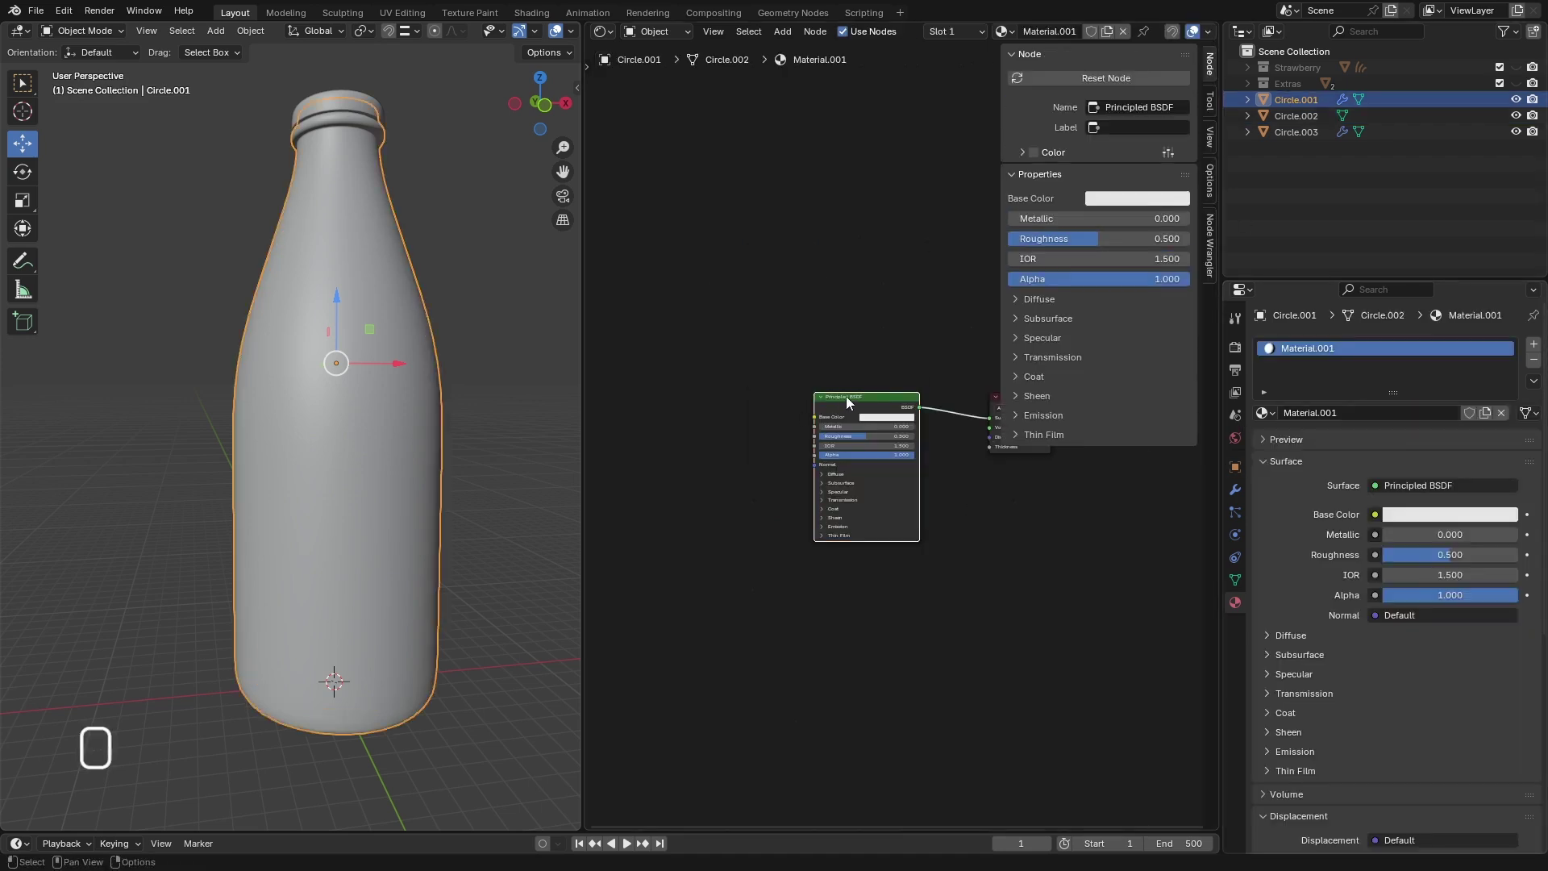
key("x")
right_click(709, 352)
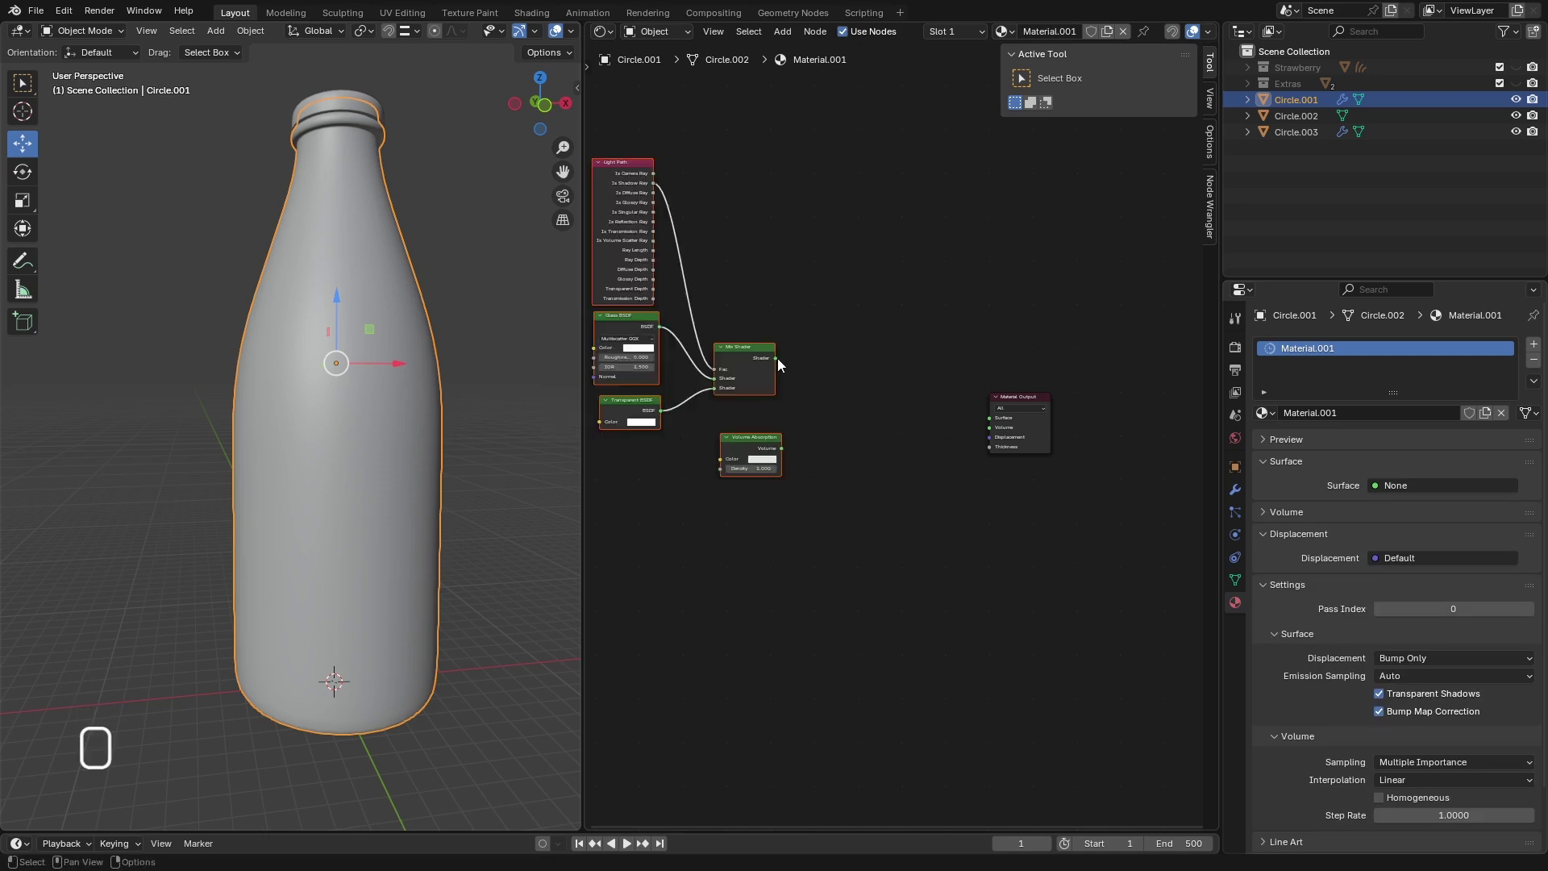
left_click_drag(775, 358, 1004, 421)
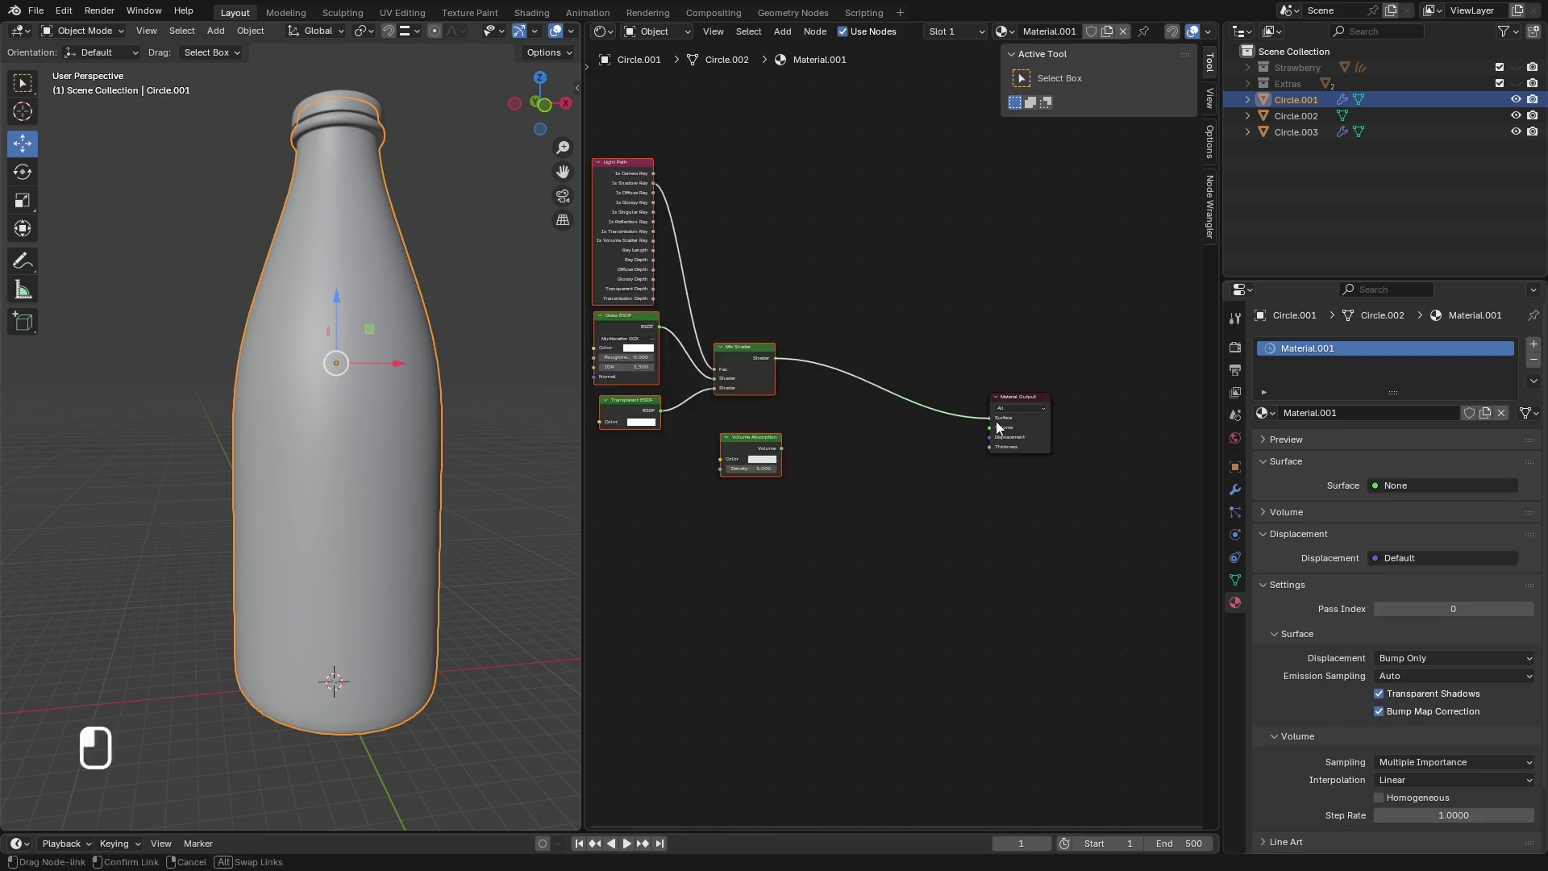
- Delete every node except Material Output from the contents mesh's material, and save the file with the bottle selected
left_click(1306, 115)
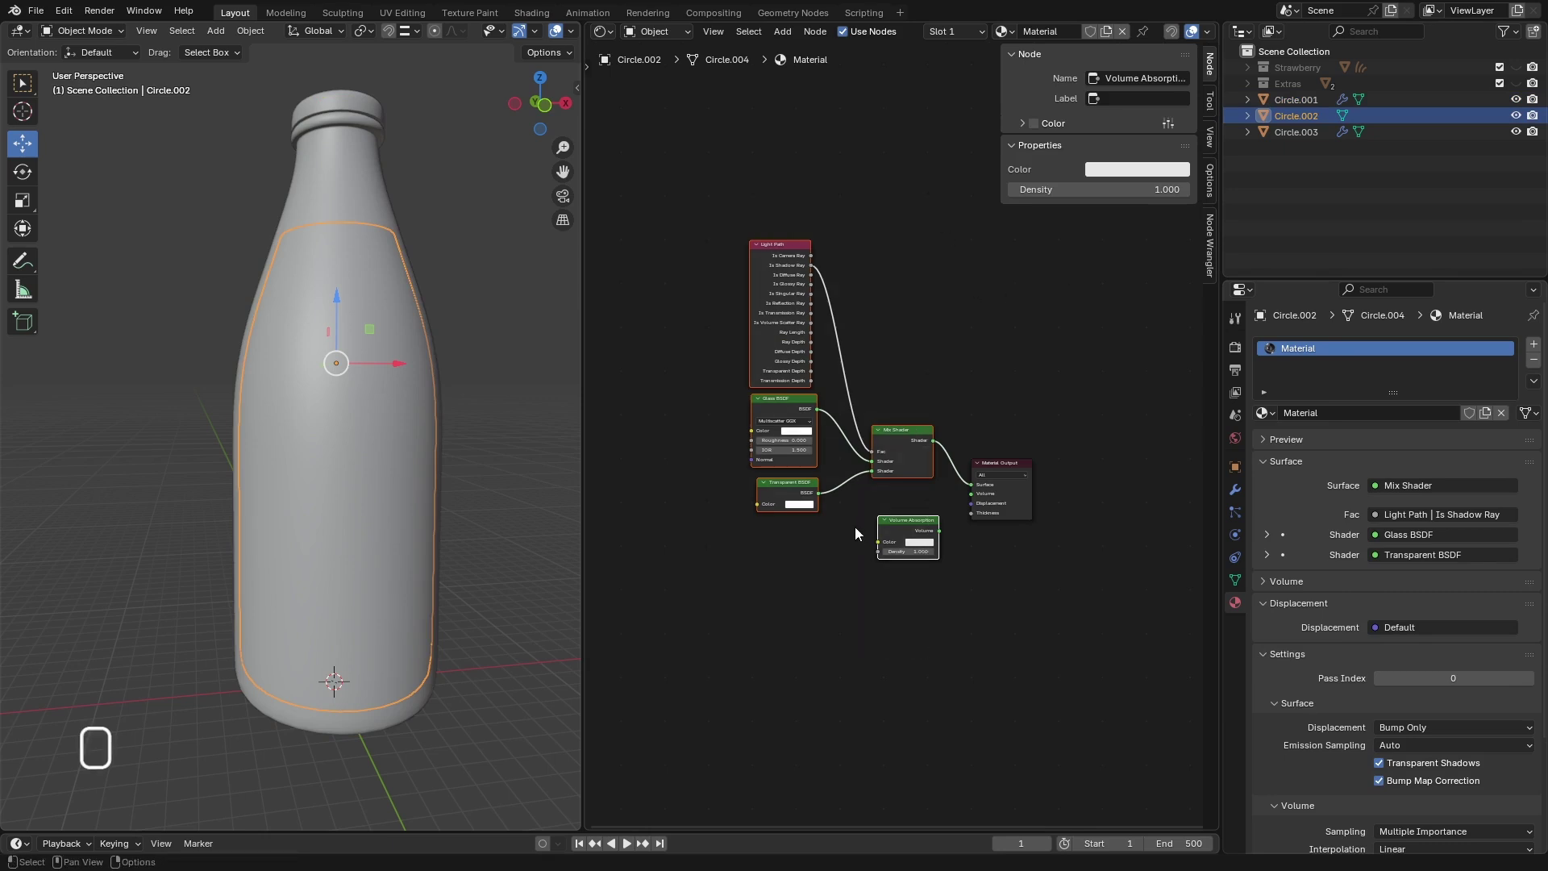
key("Delete")
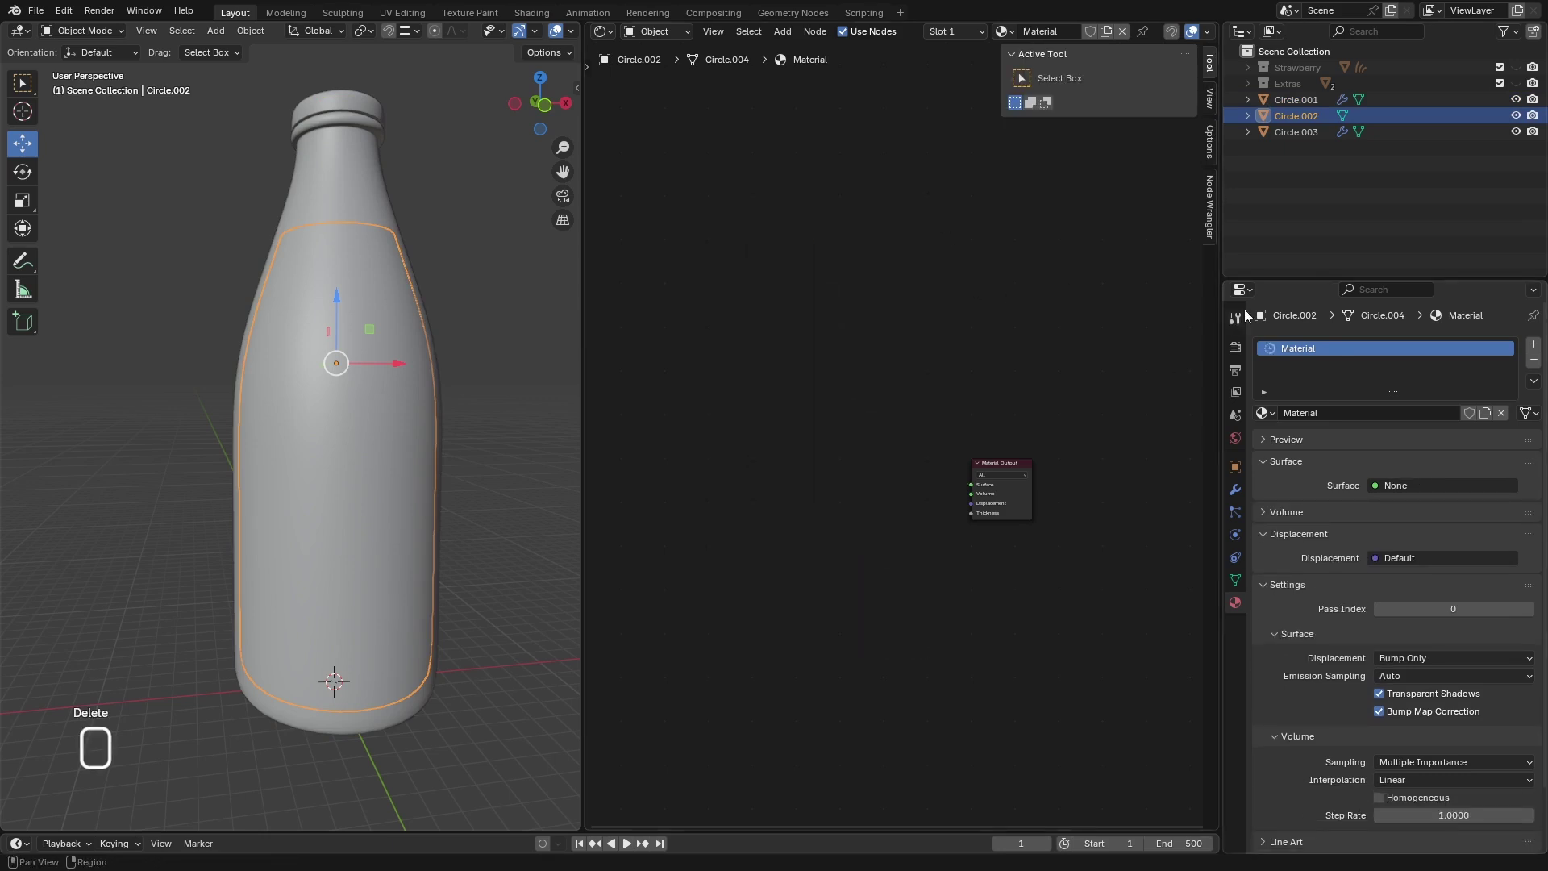
left_click(1286, 102)
scroll(968, 444, "down", 3)
scroll(803, 314, "up", 5)
scroll(882, 376, "down", 1)
middle_click_drag(882, 377, 919, 391)
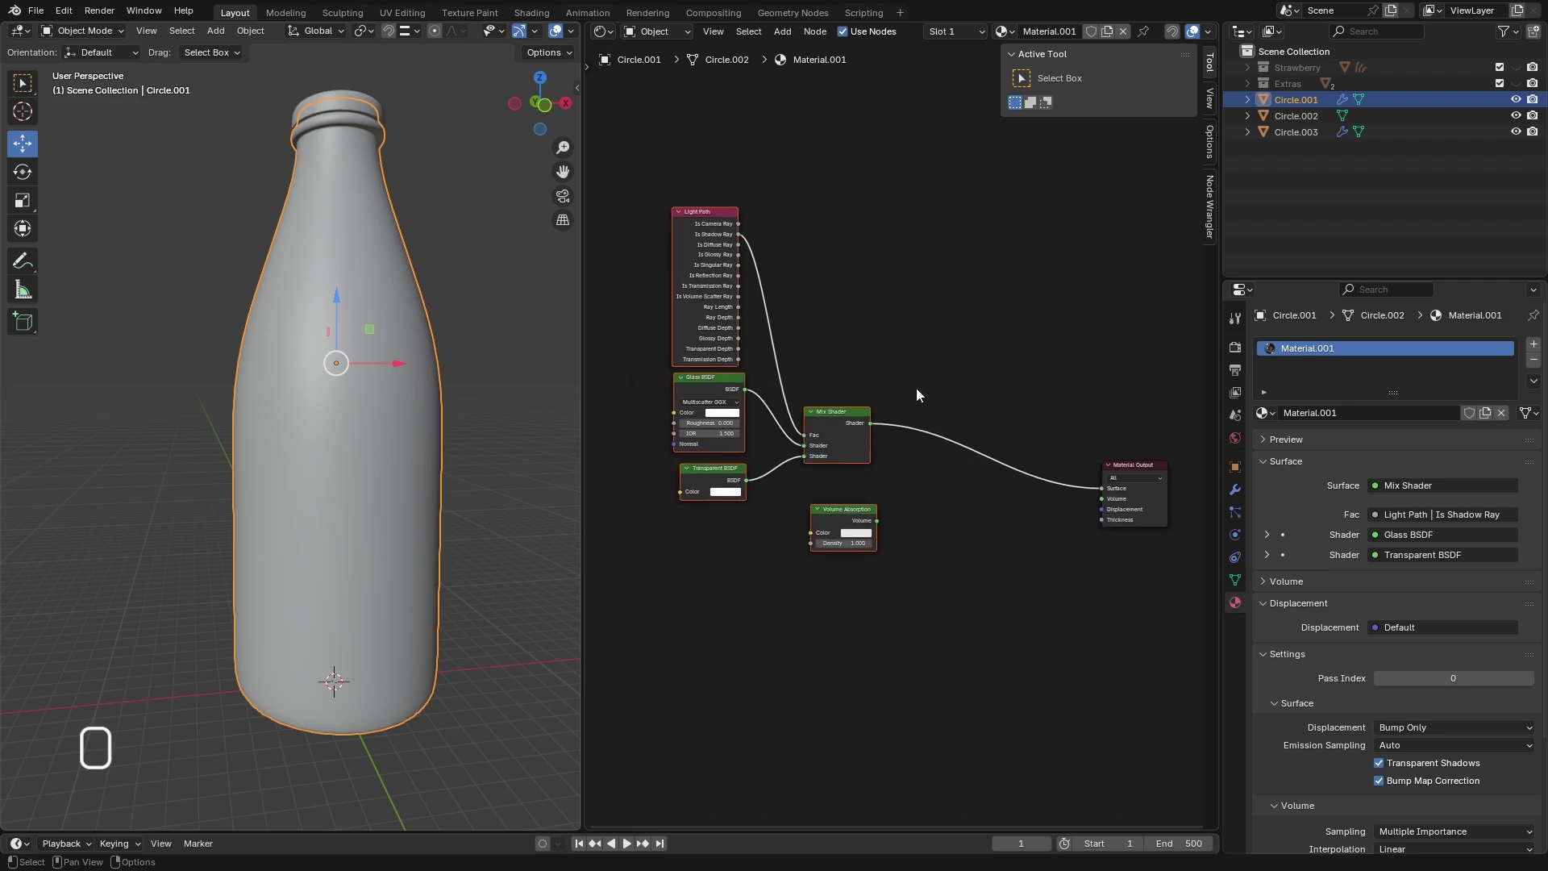
scroll(916, 391, "up", 2)
middle_click_drag(867, 326, 880, 350)
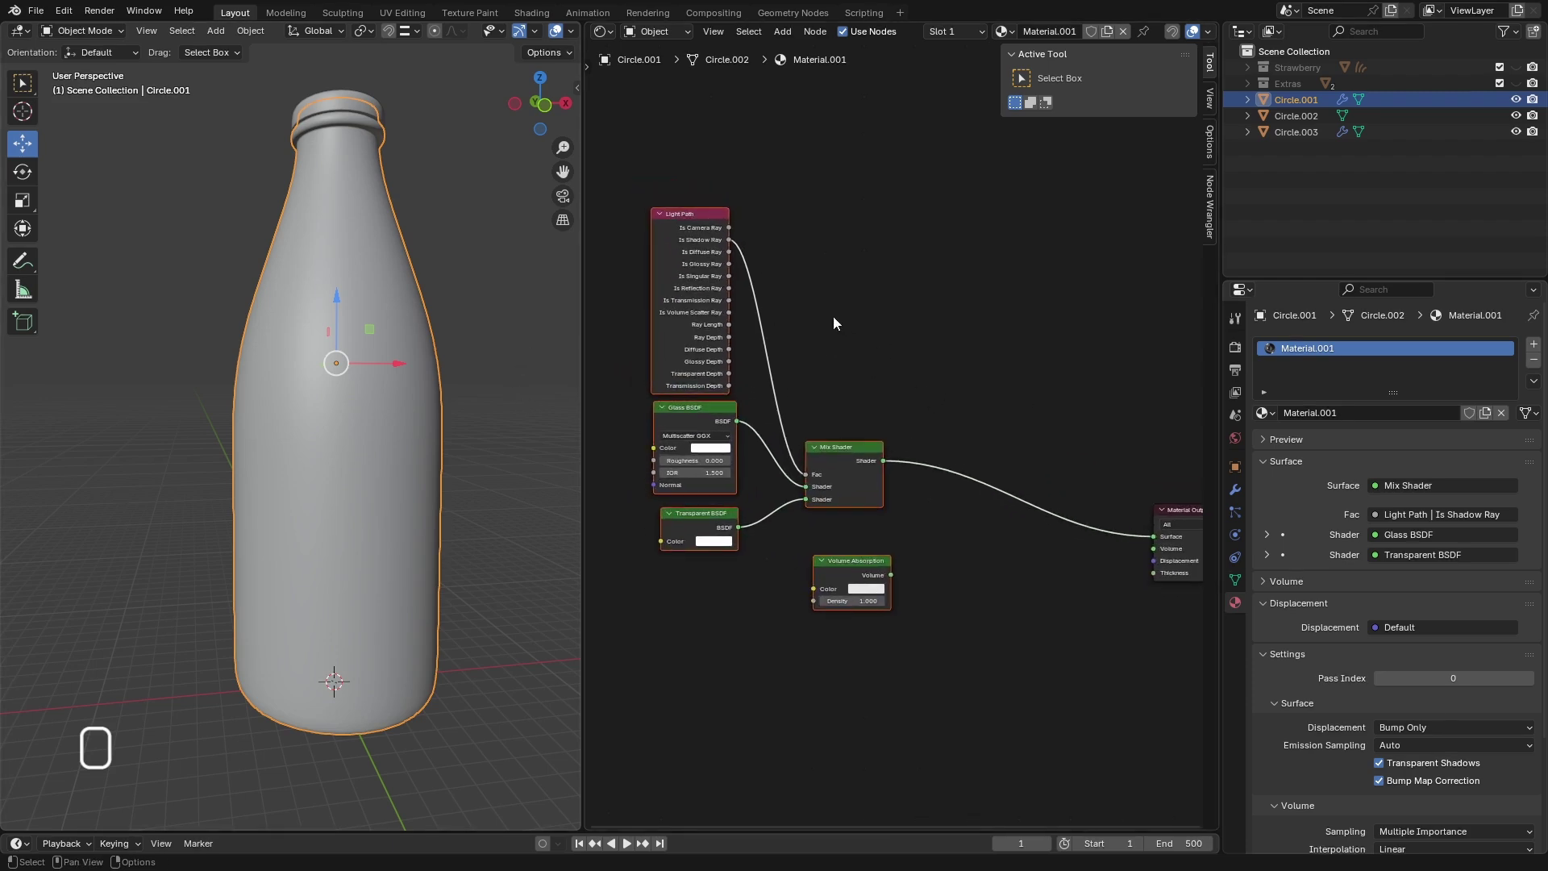
key("ctrl+s")
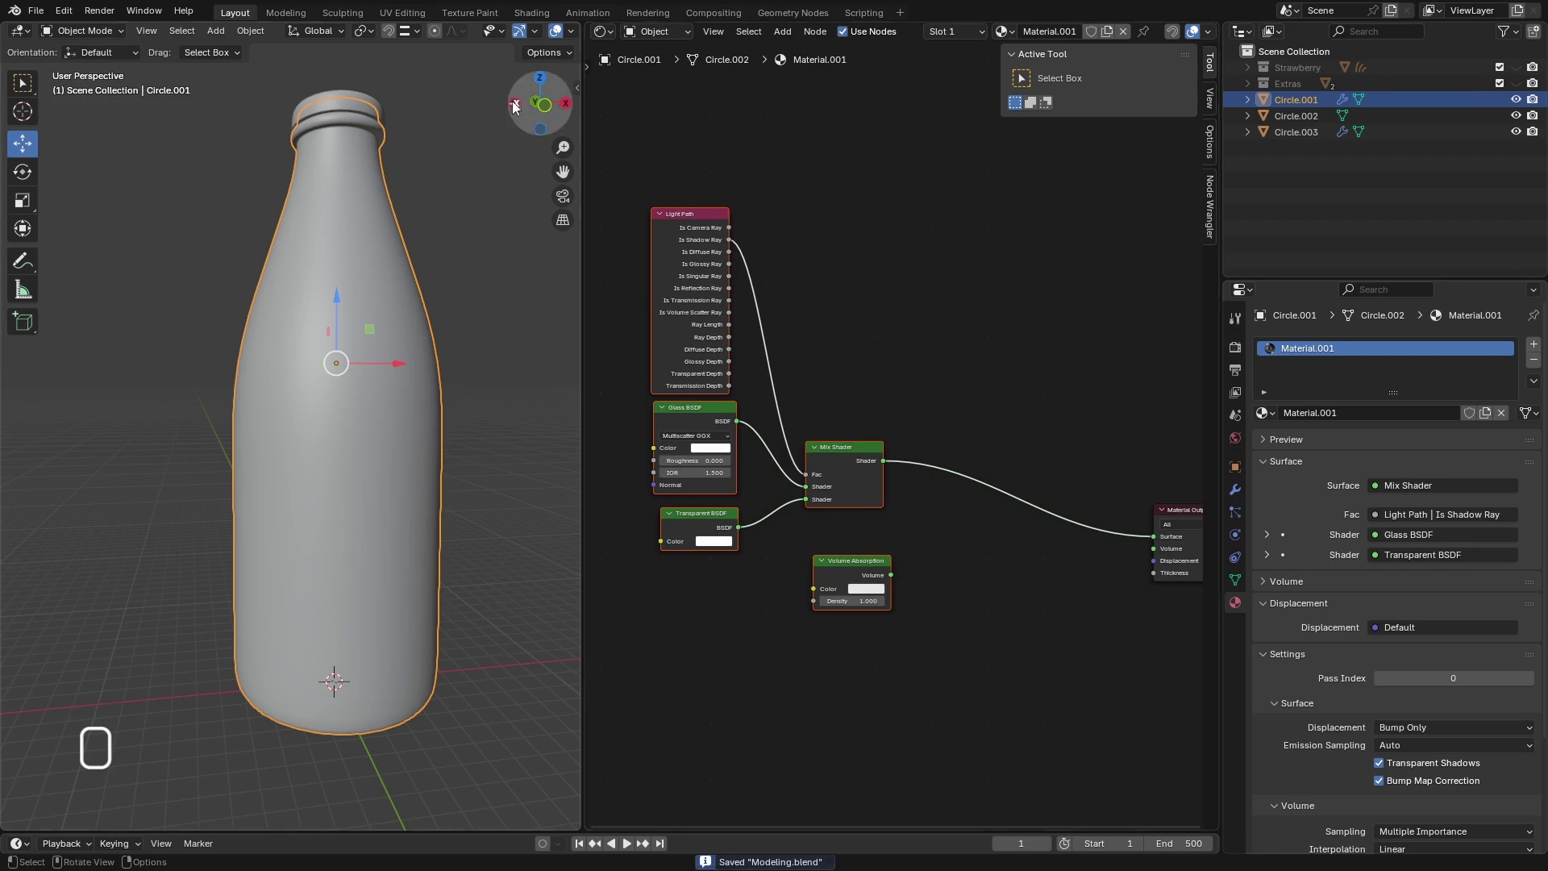
- Switch the viewport to Rendered shading and hide the contents mesh Circle.002 to inspect the glass
scroll(524, 30, "down", 3)
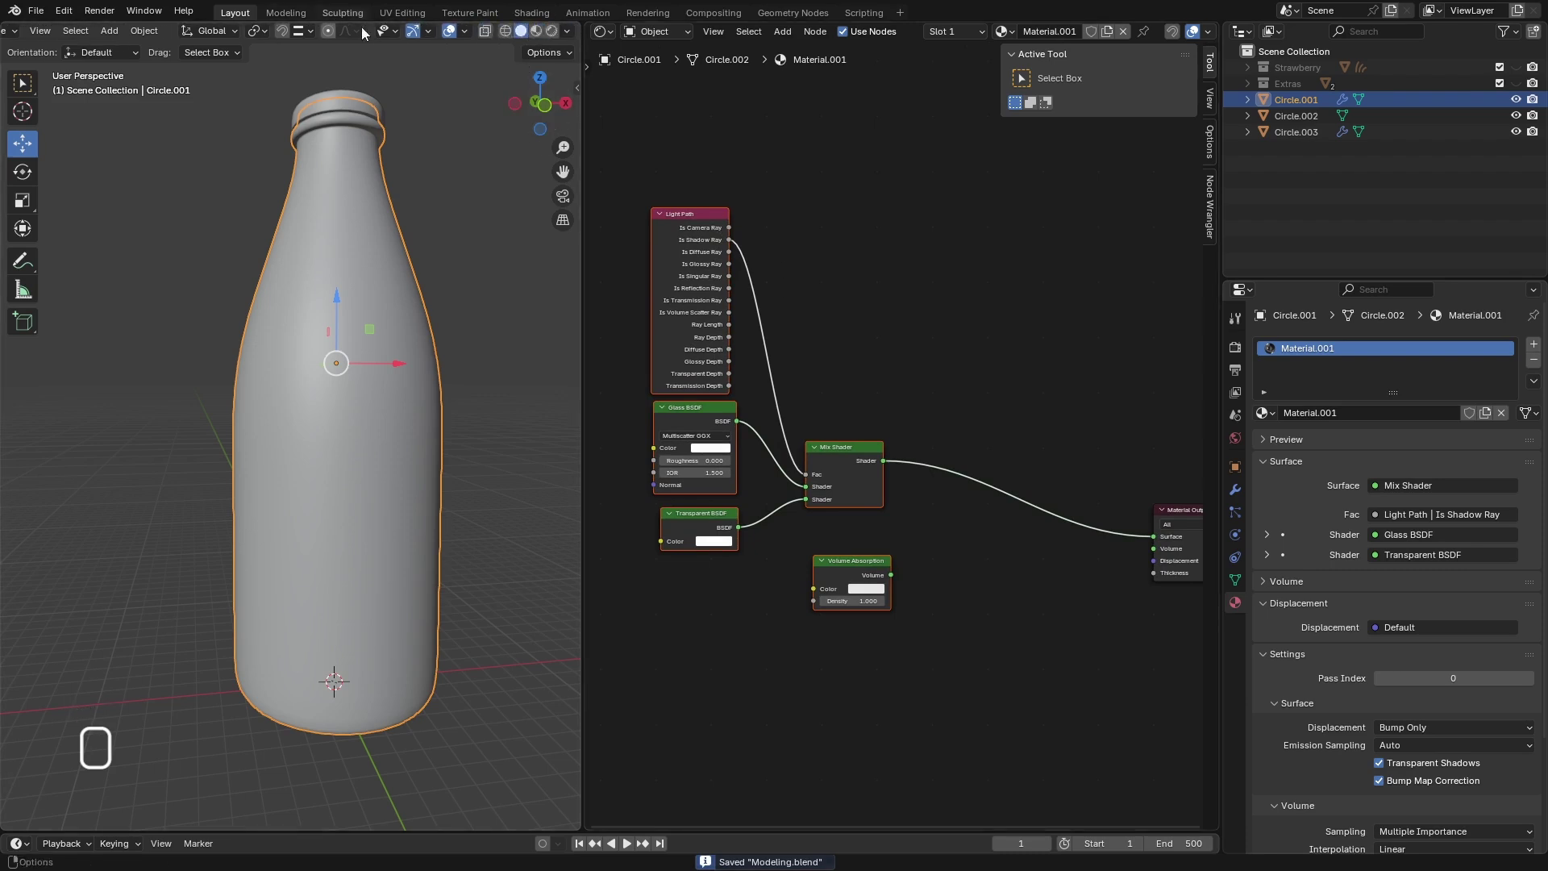
left_click(551, 31)
middle_click_drag(429, 442, 431, 486)
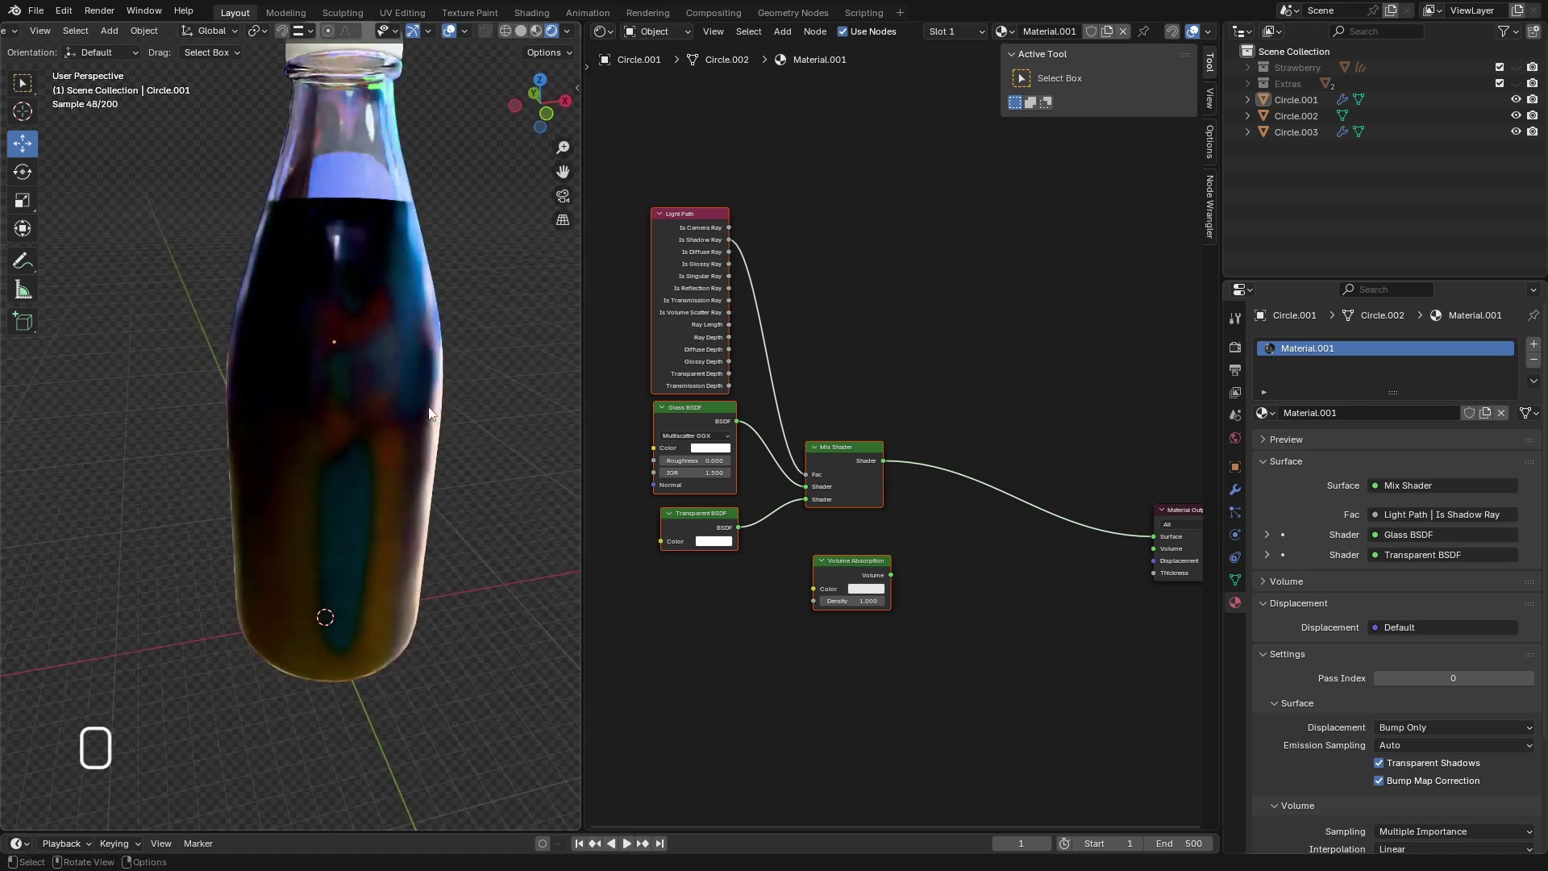
scroll(403, 403, "up", 2)
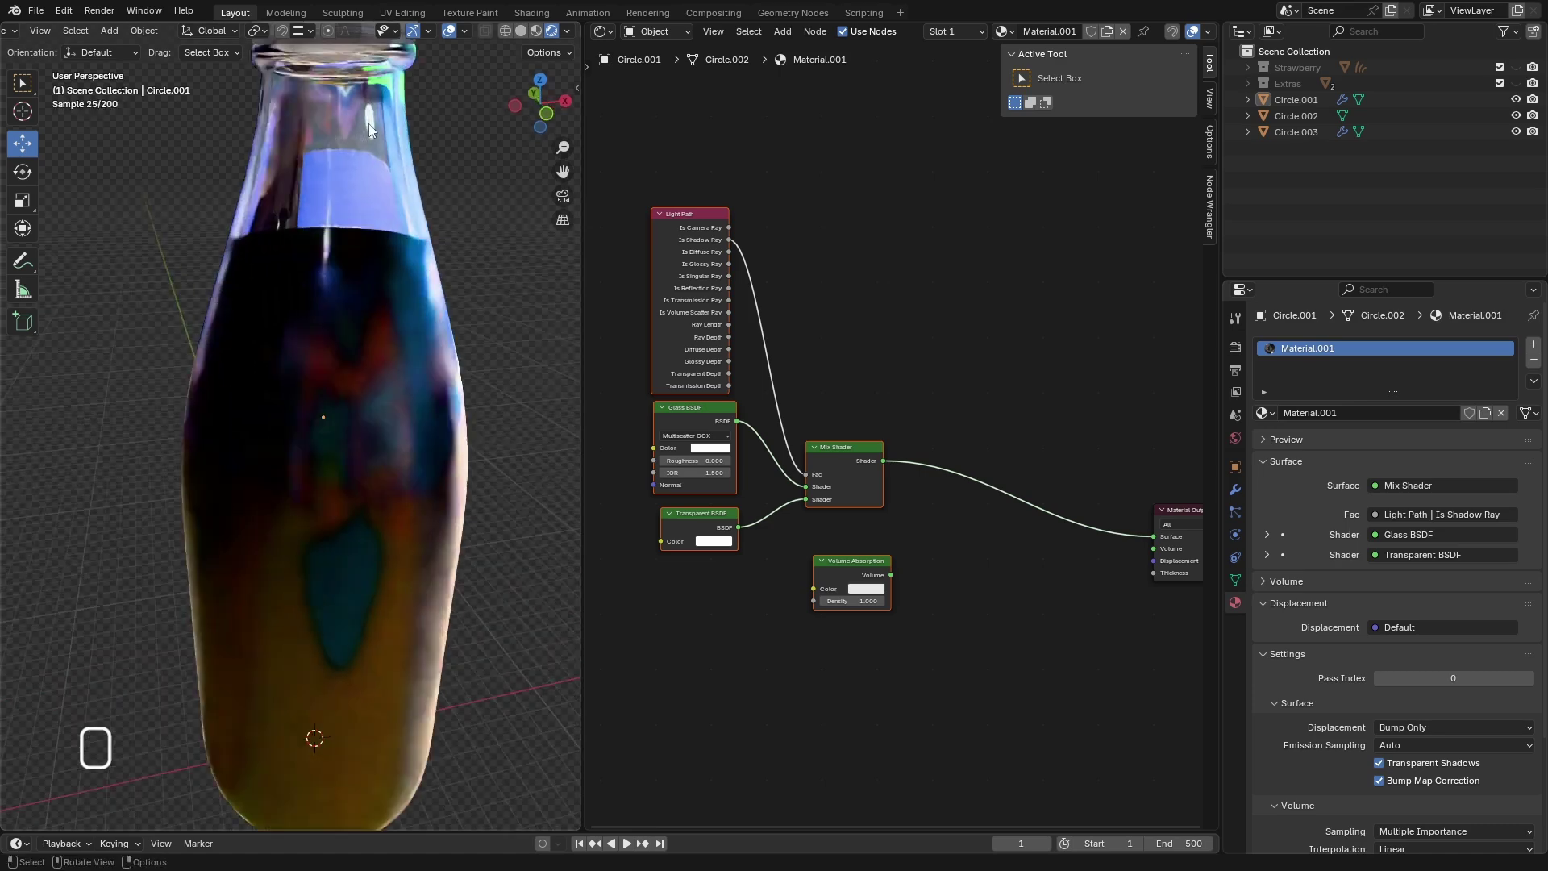
left_click(1516, 115)
scroll(398, 471, "down", 5)
middle_click_drag(398, 471, 387, 703)
scroll(388, 703, "up", 4)
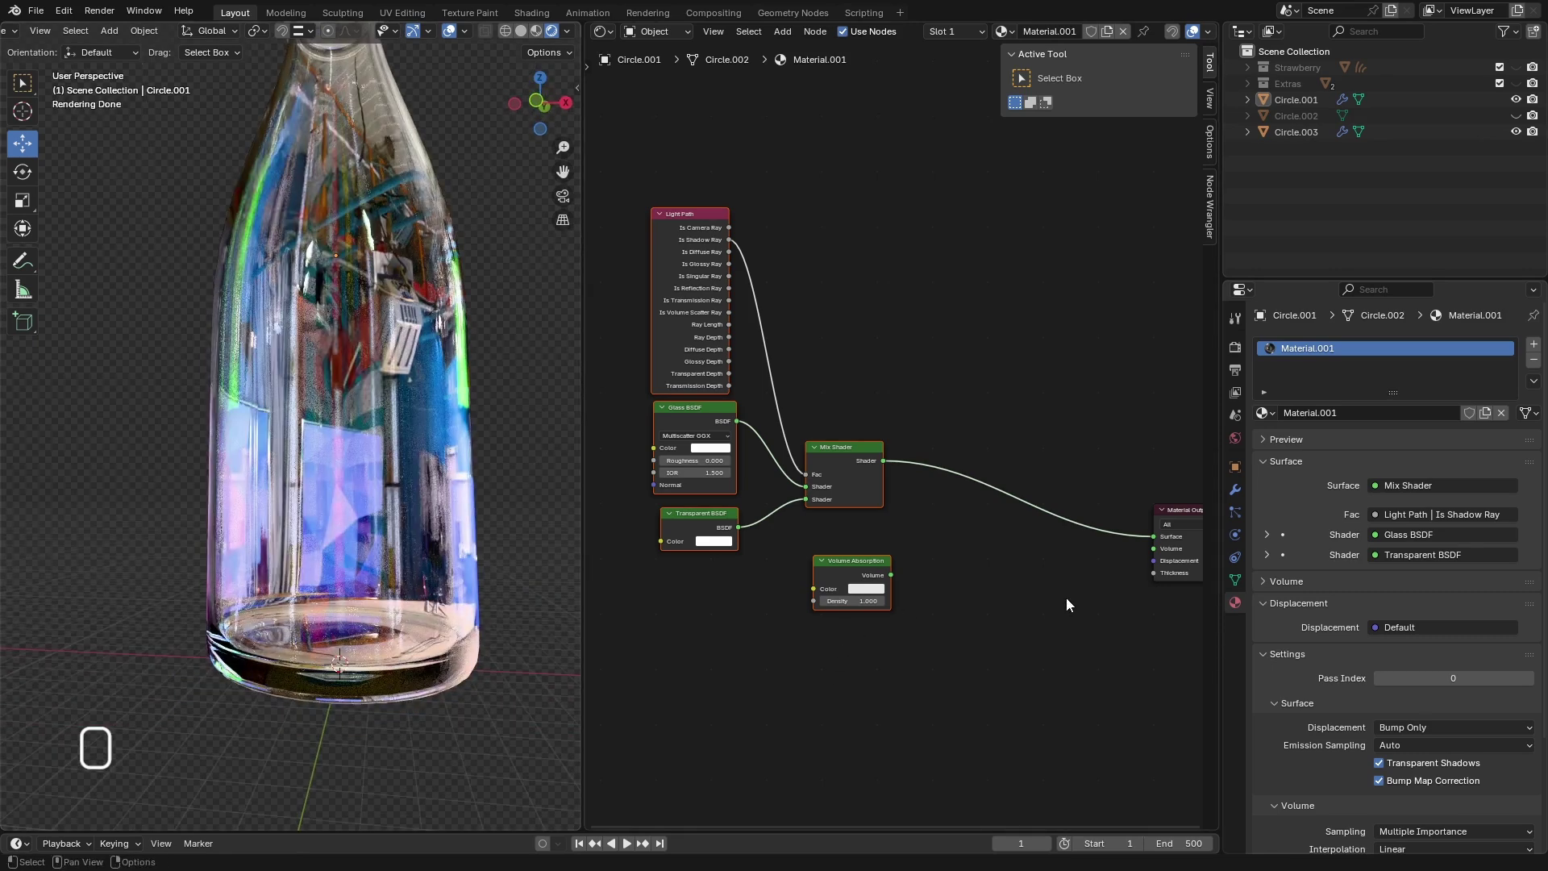
- Set the IOR of the bottle material's Glass BSDF to 1.33
middle_click_drag(1066, 604, 1007, 554)
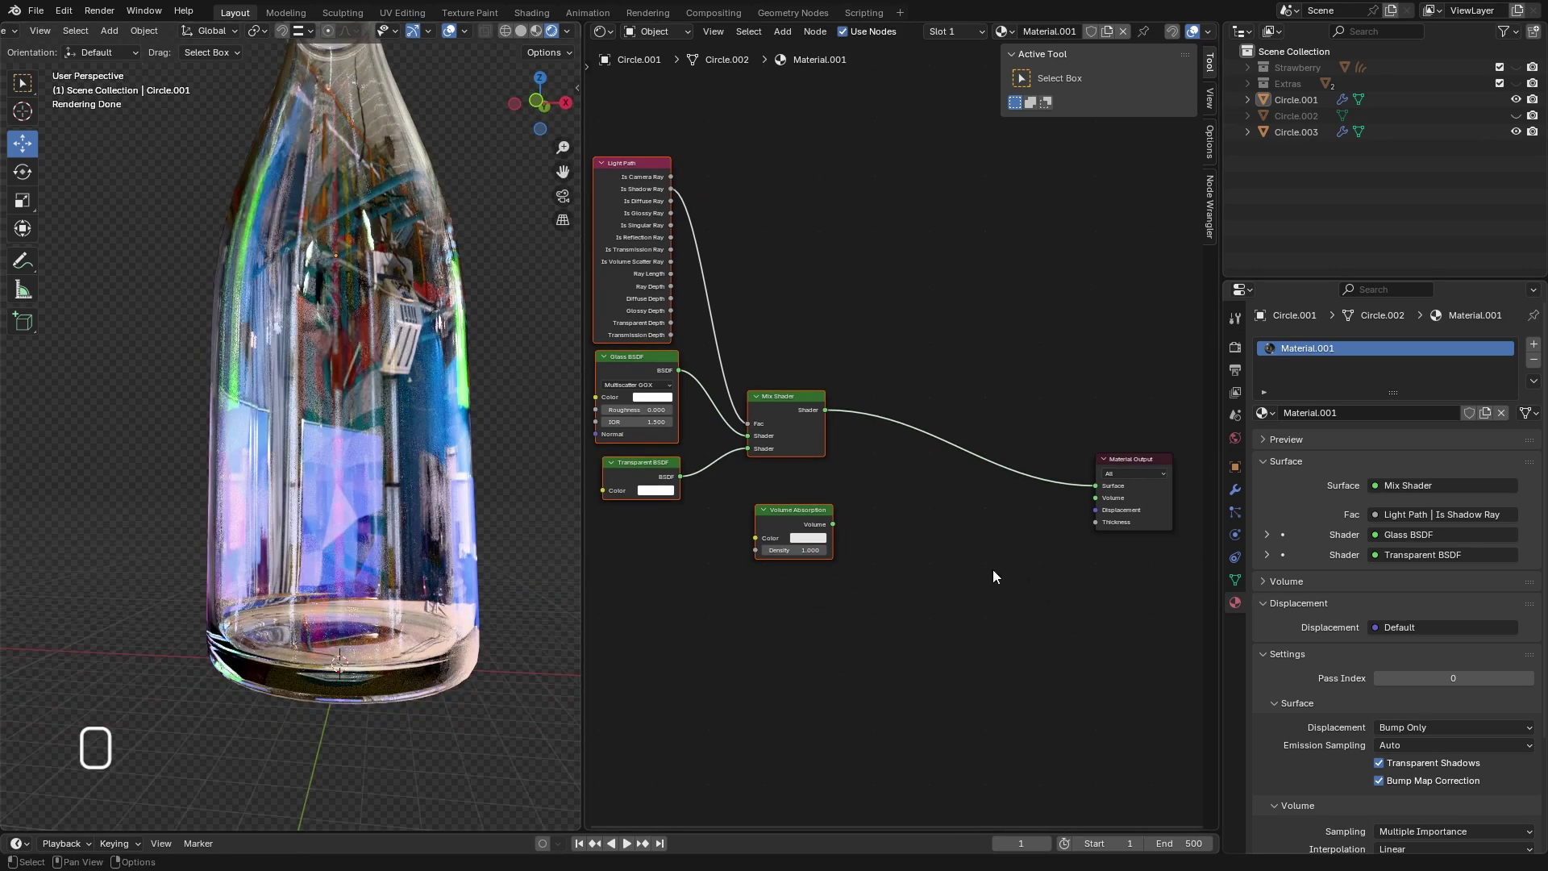
left_click(648, 420)
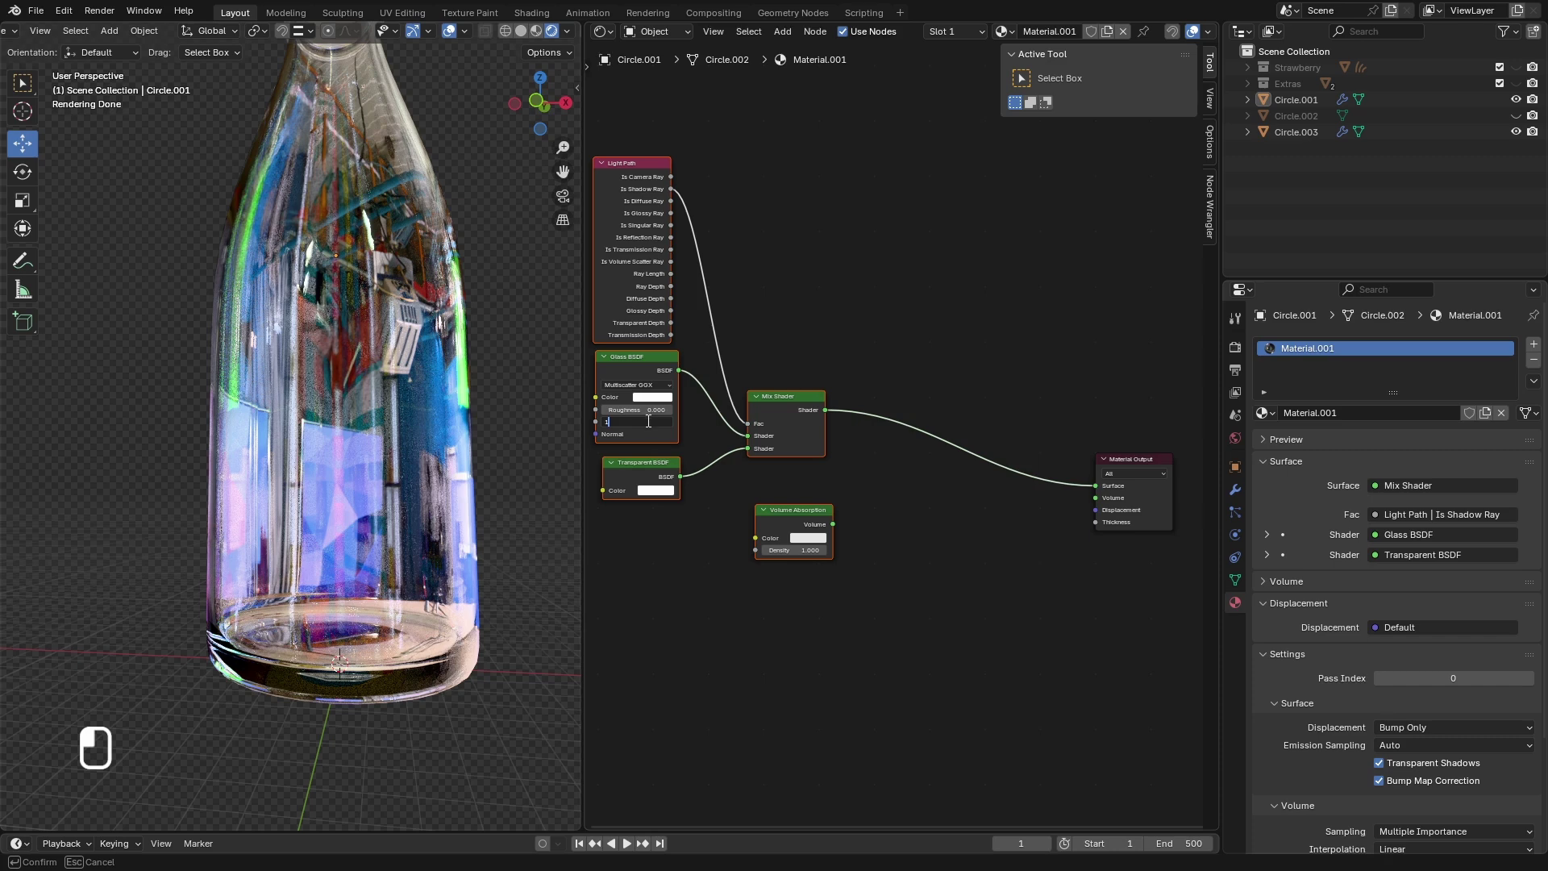
type("1.33")
key("Return")
scroll(362, 557, "down", 3)
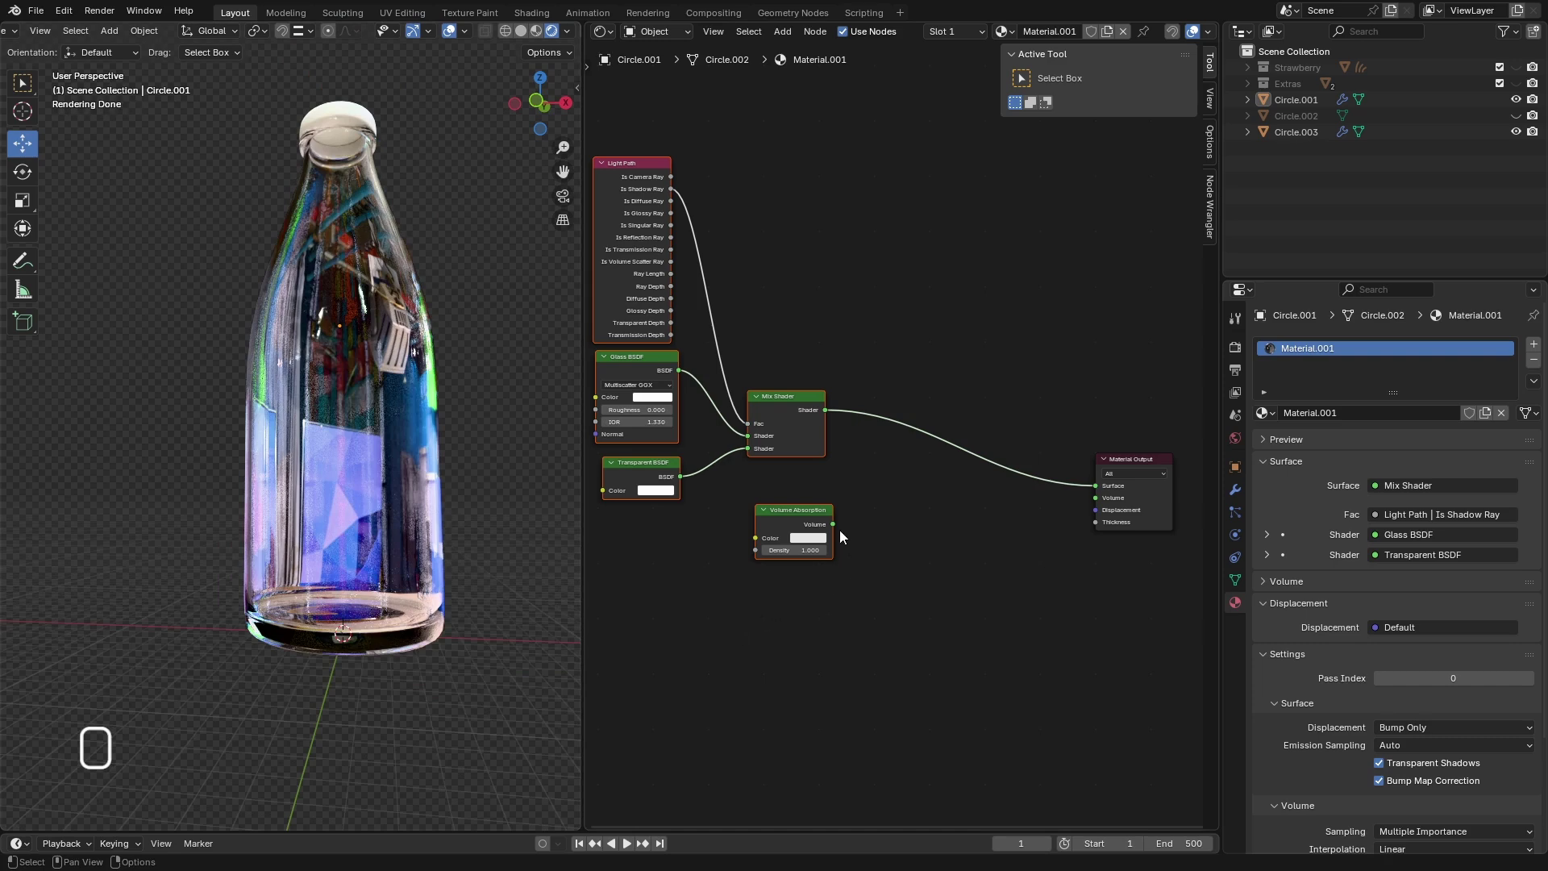
- Connect Volume Absorption to the Material Output's Volume, give it a pale green color and check the bottle base from the front
left_click_drag(832, 524, 1094, 498)
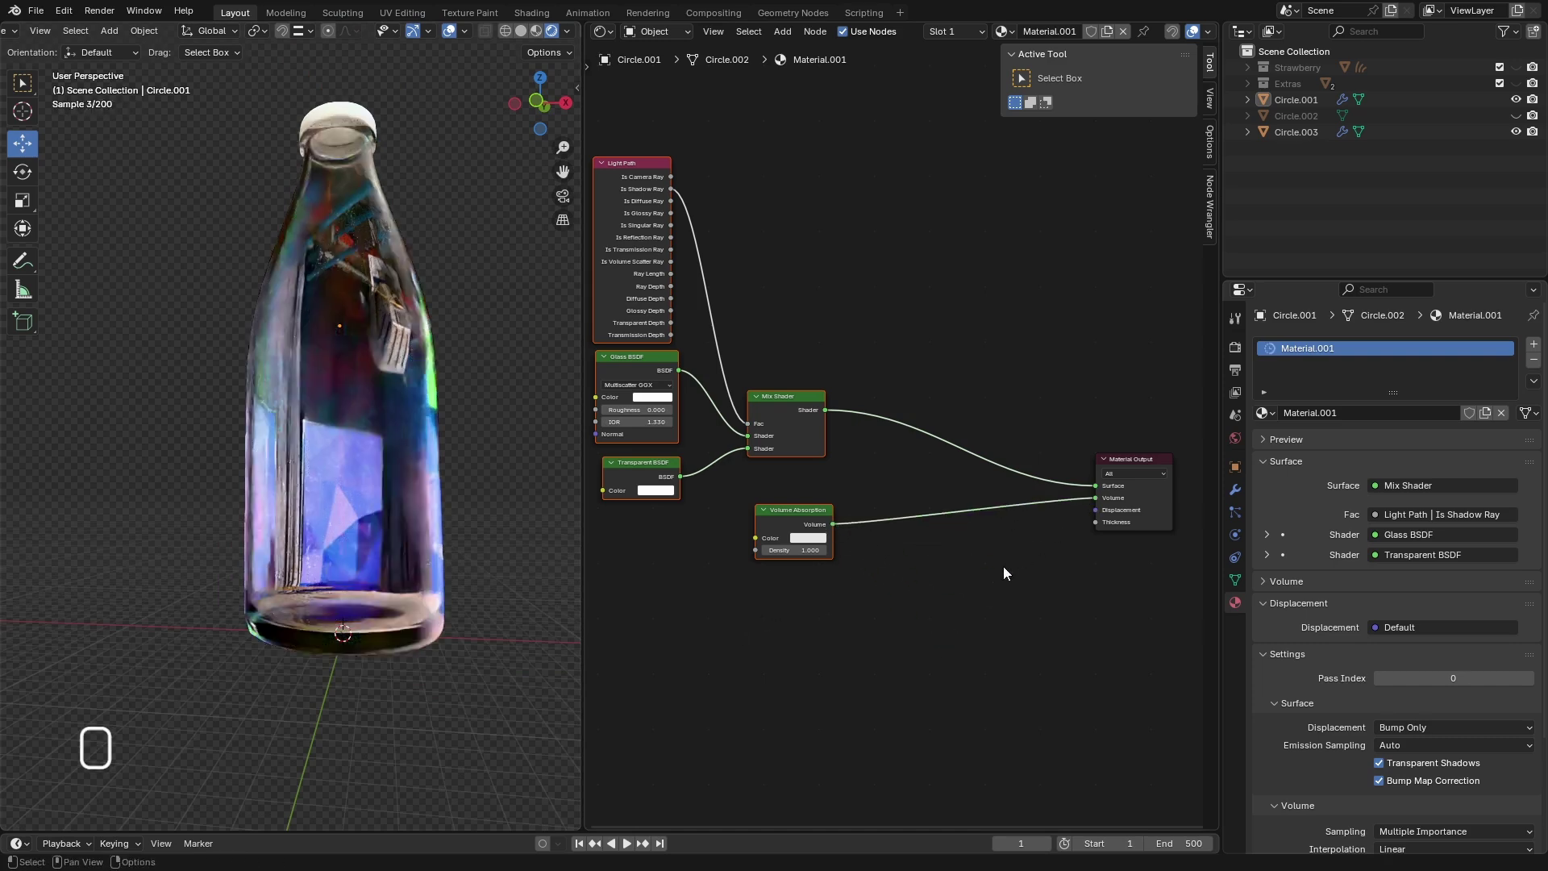
left_click(807, 538)
left_click(836, 399)
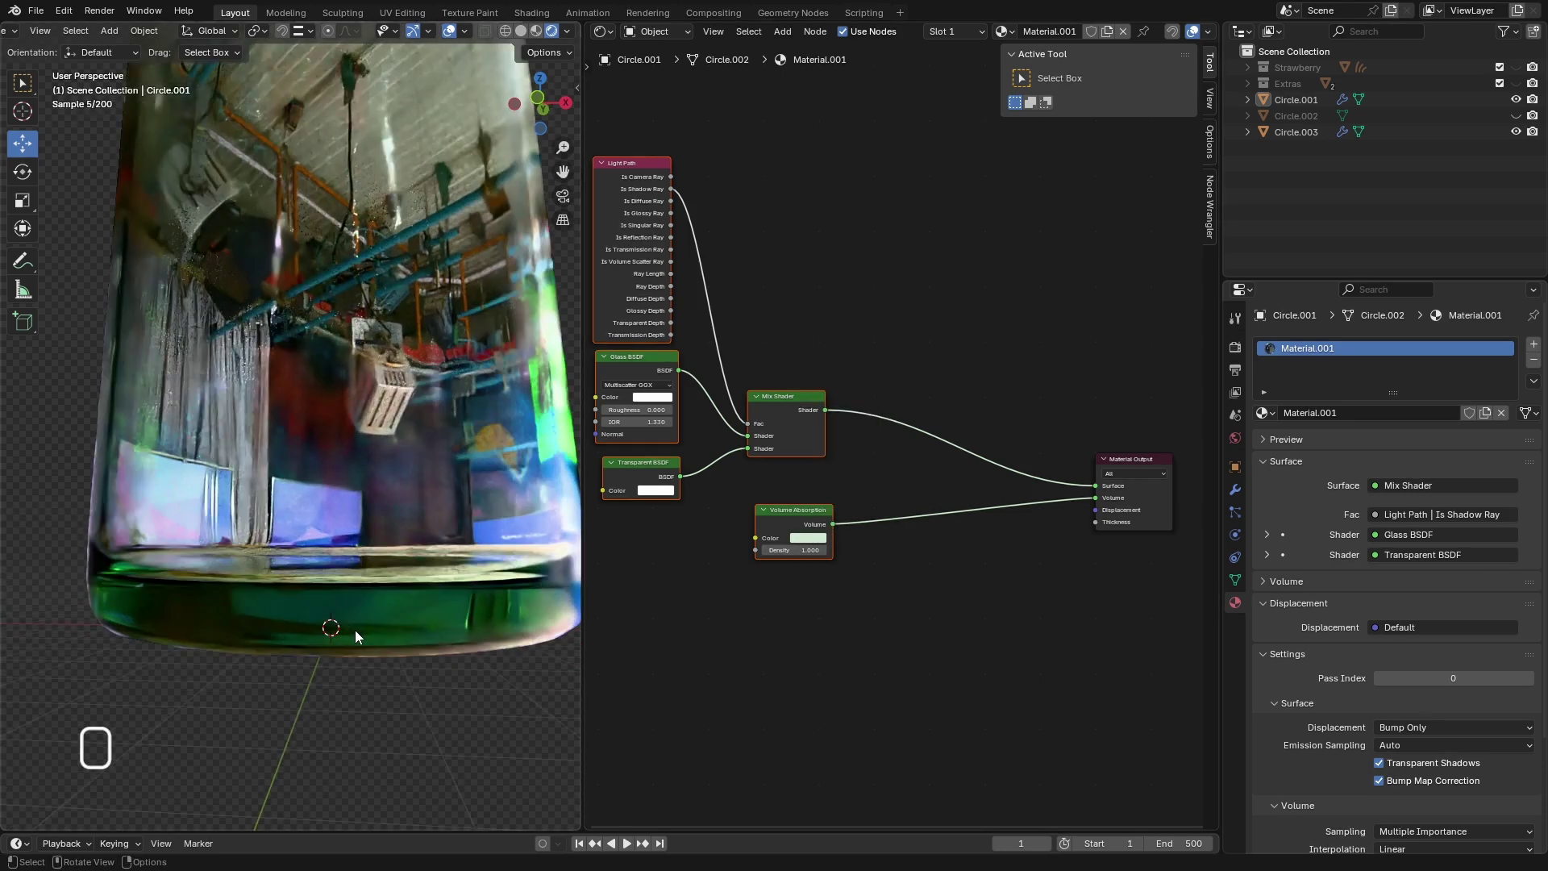
key("KP_1")
scroll(428, 586, "up", 2)
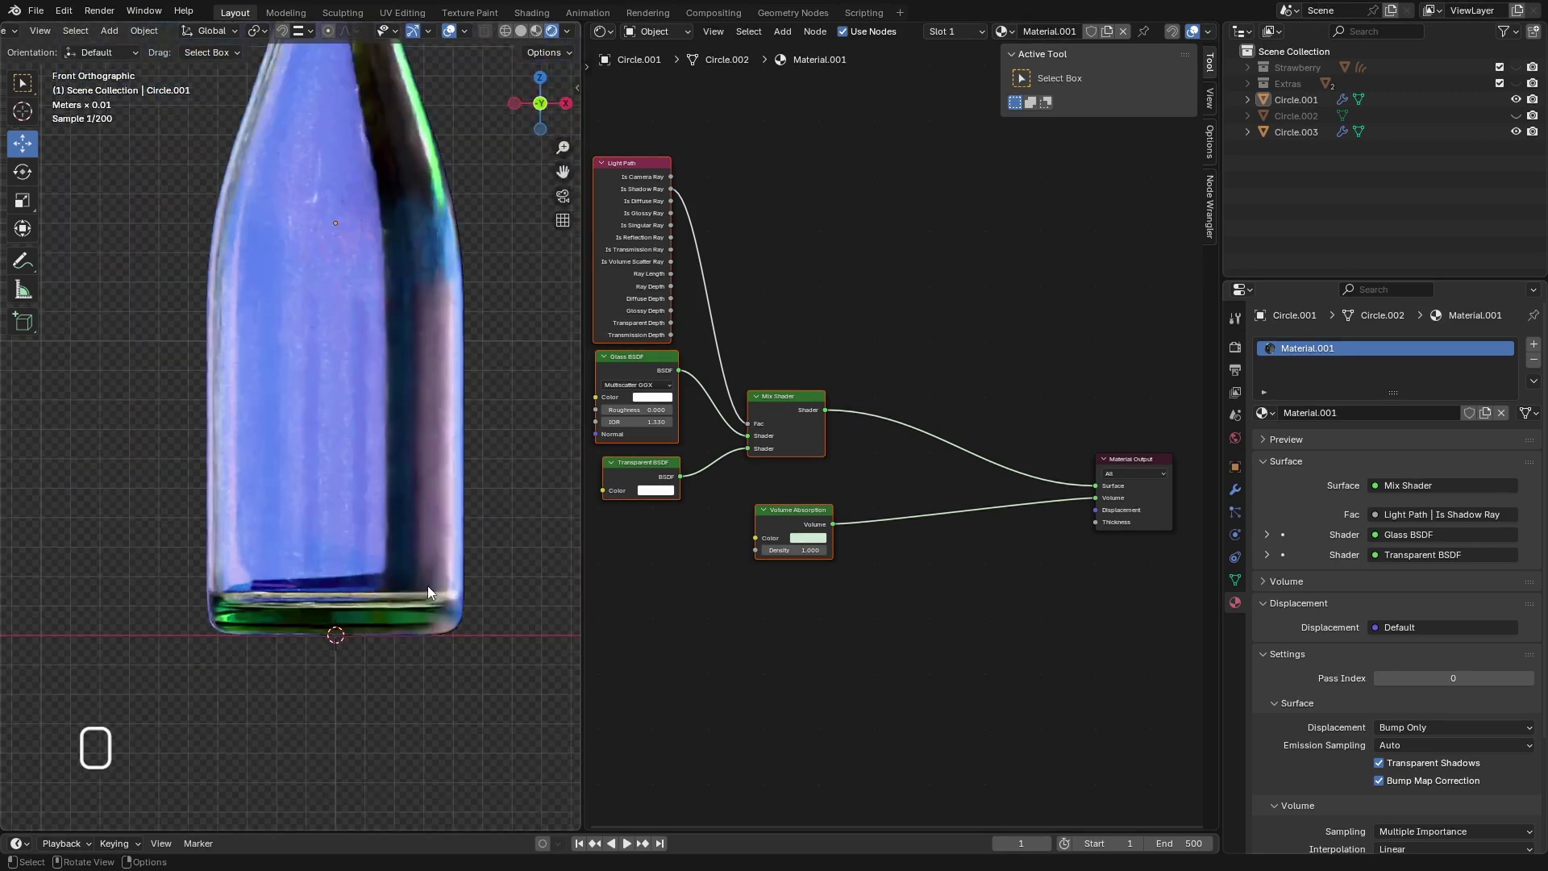
- Try a Volume Absorption density of 5.3 in the bottle material and check the tint of the whole bottle and its base
scroll(795, 551, "up", 2)
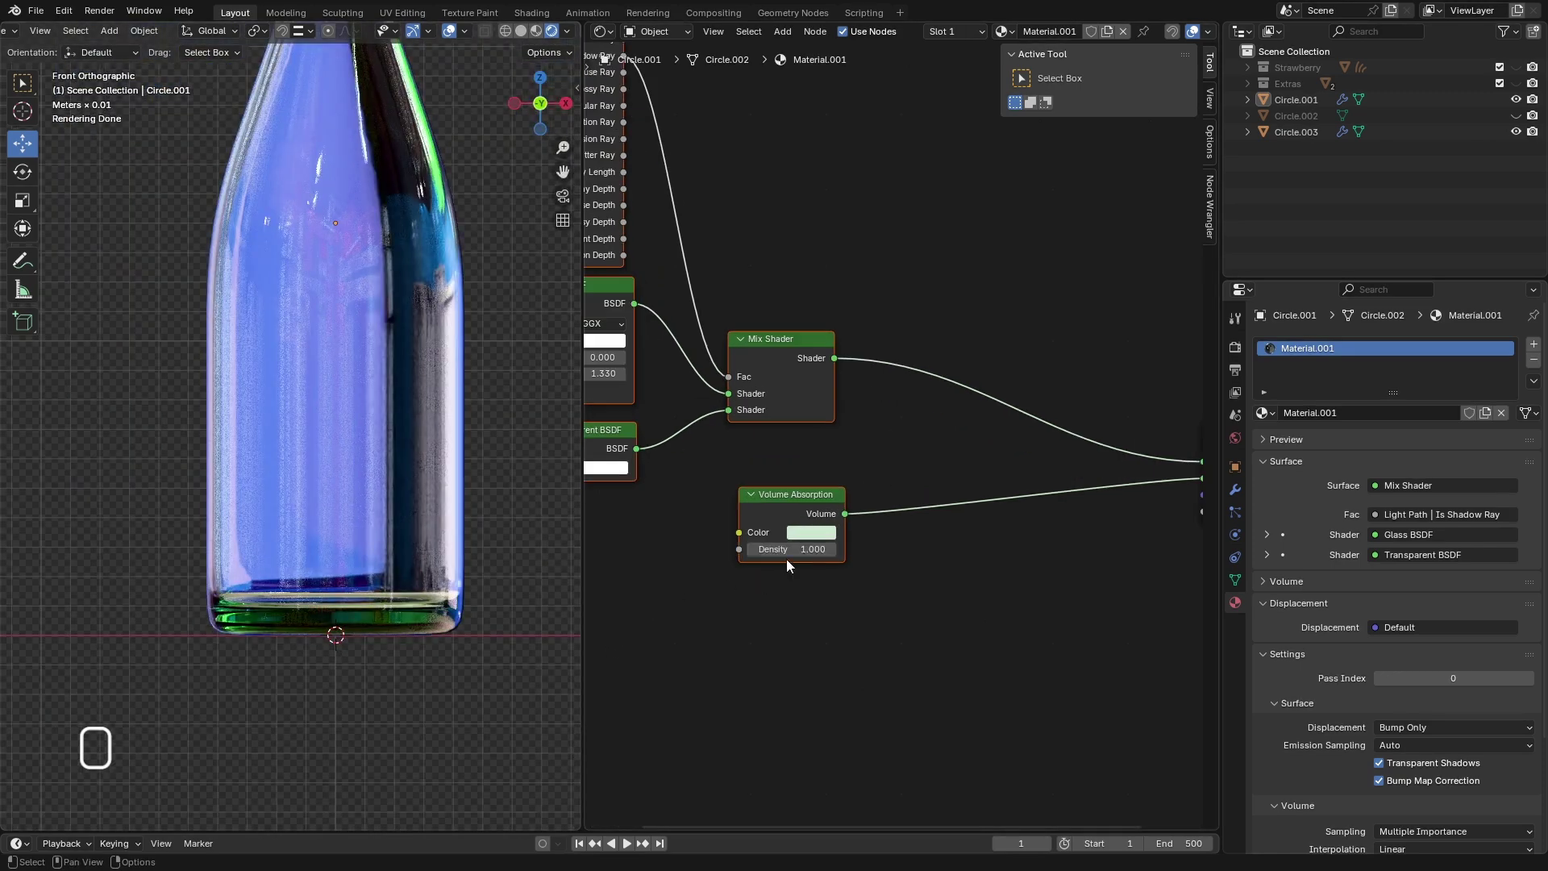
left_click_drag(791, 549, 830, 549)
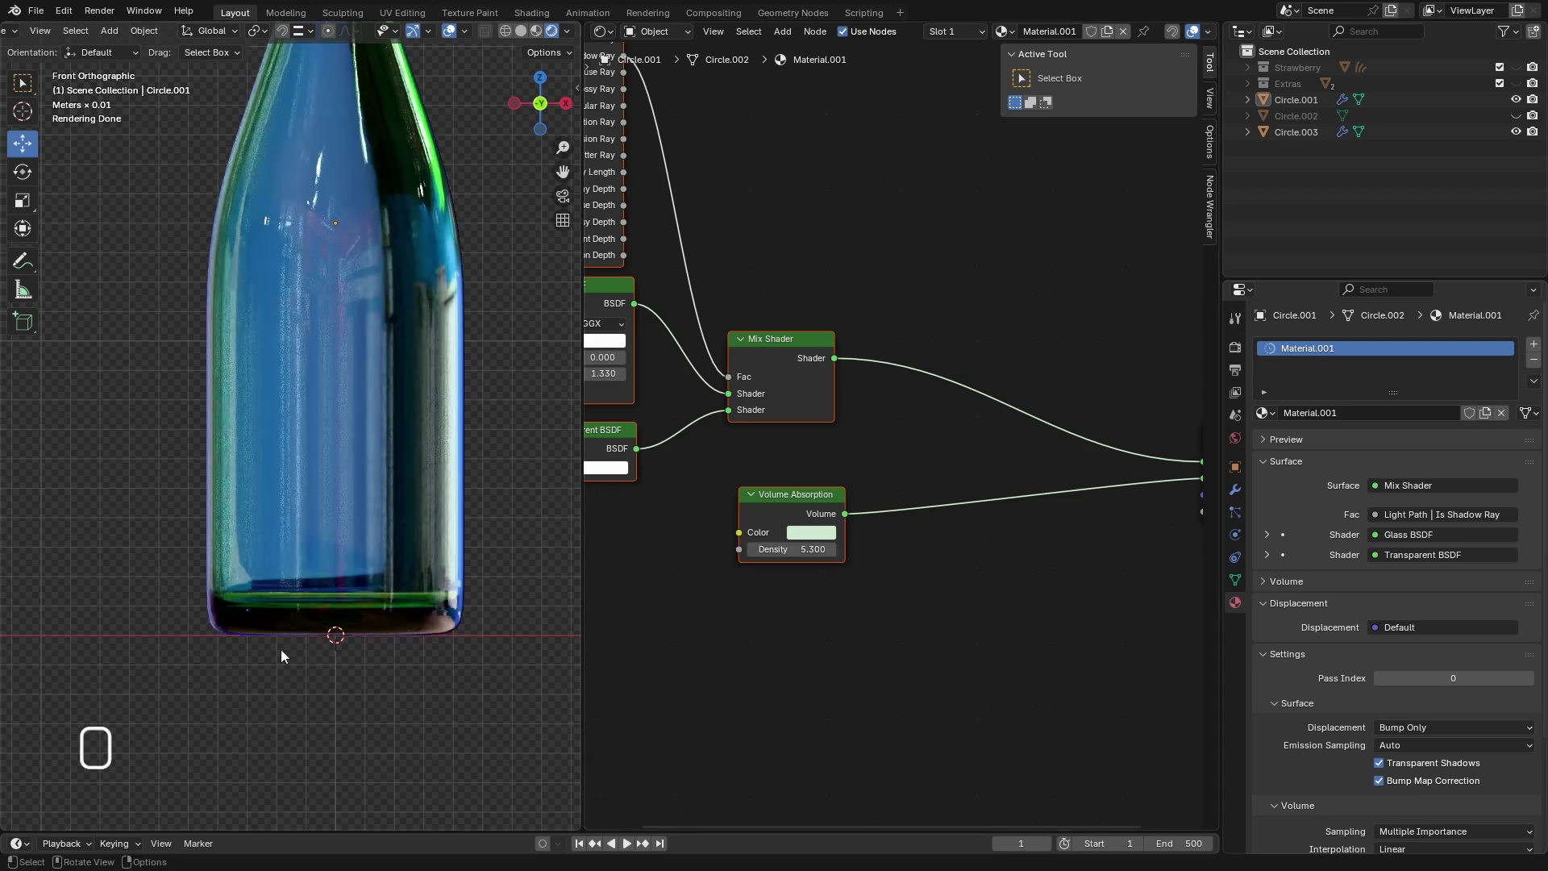
scroll(356, 645, "down", 3)
scroll(361, 645, "up", 2)
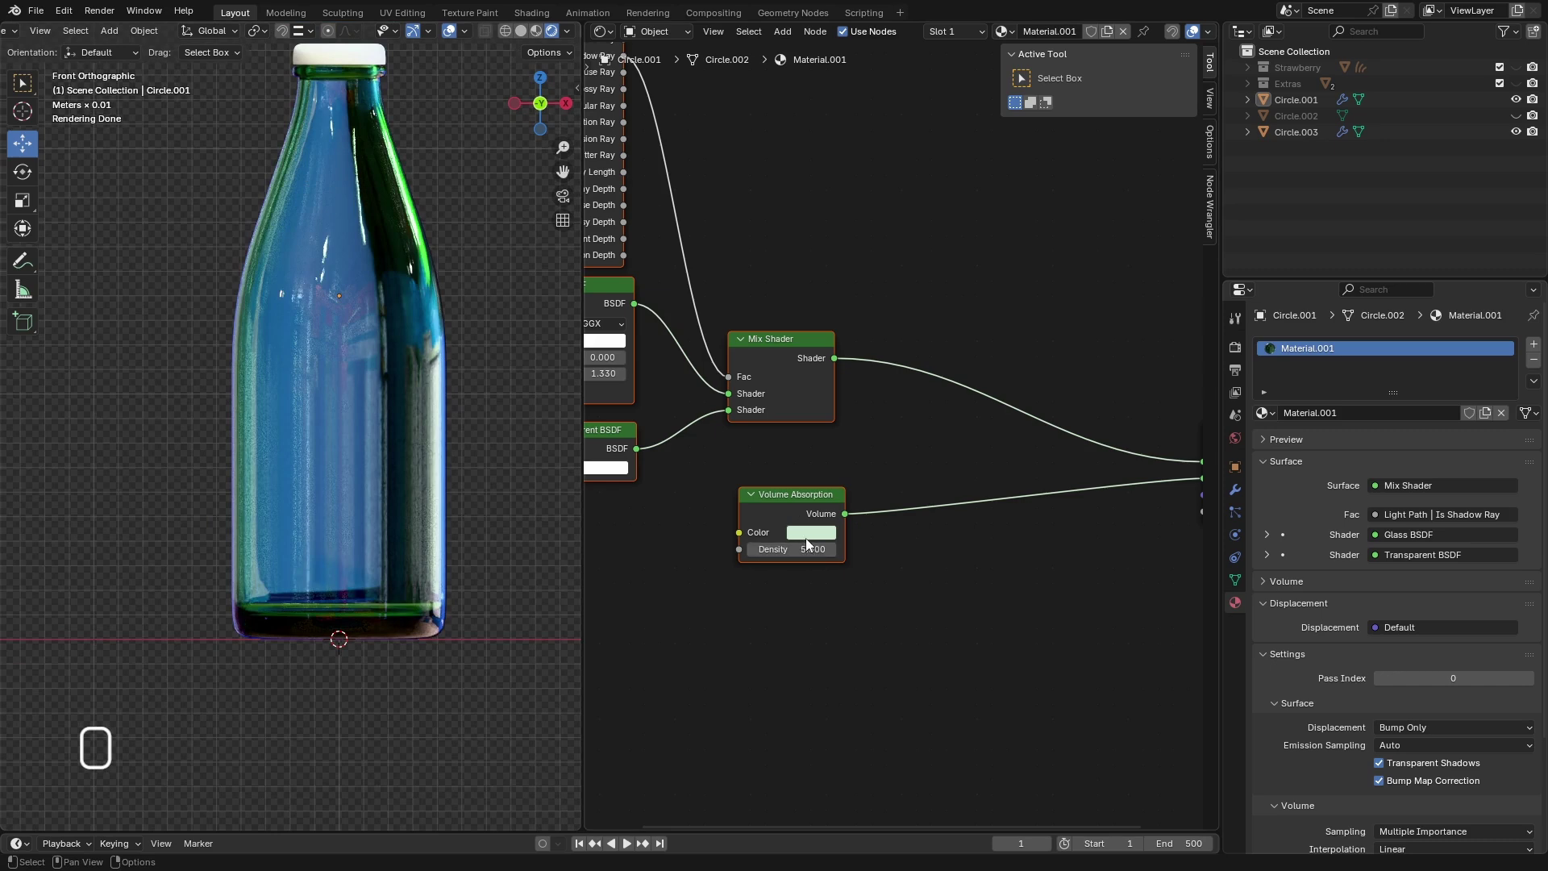
mouse_move(806, 539)
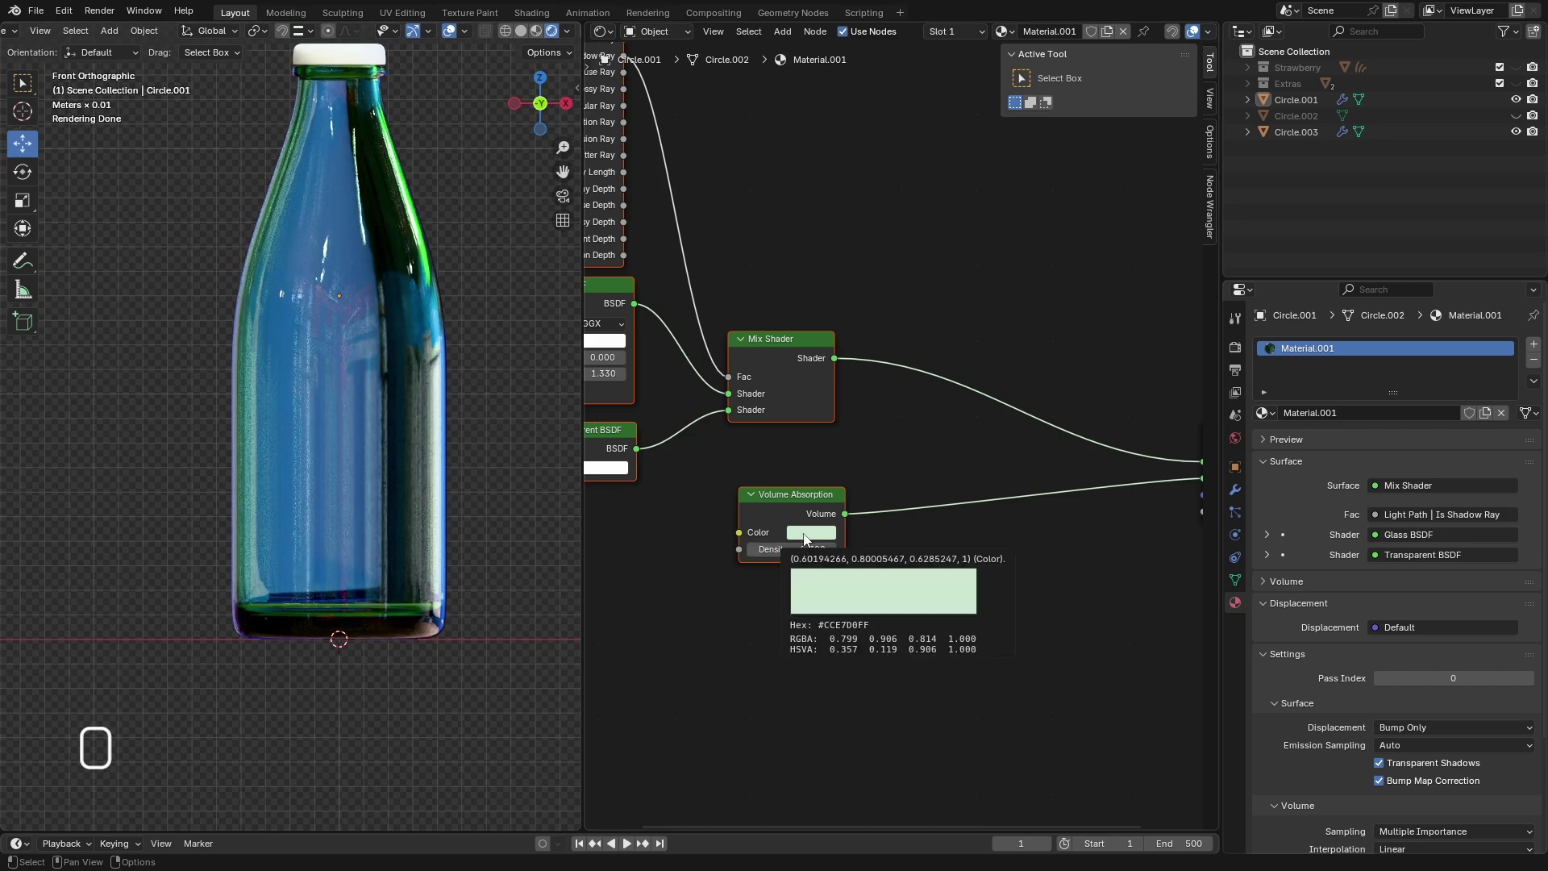
scroll(367, 629, "up", 2)
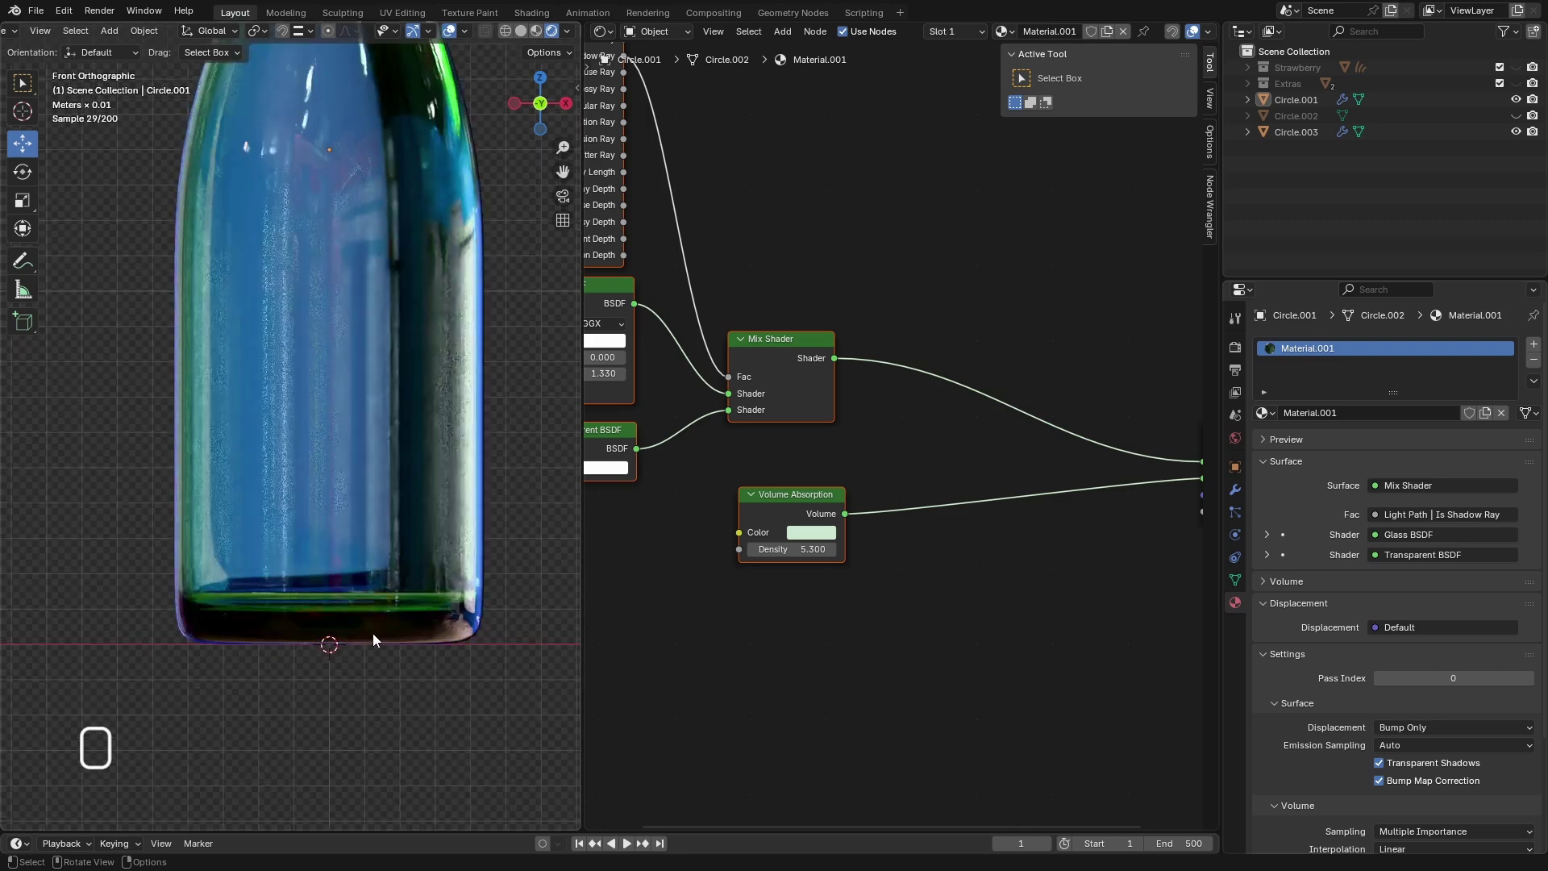
- Set the Volume Absorption density of the bottle material to 0.5 and check the whole bottle from the front
mouse_move(794, 549)
left_mouse_down()
mouse_move(697, 549)
mouse_move(812, 548)
left_mouse_up()
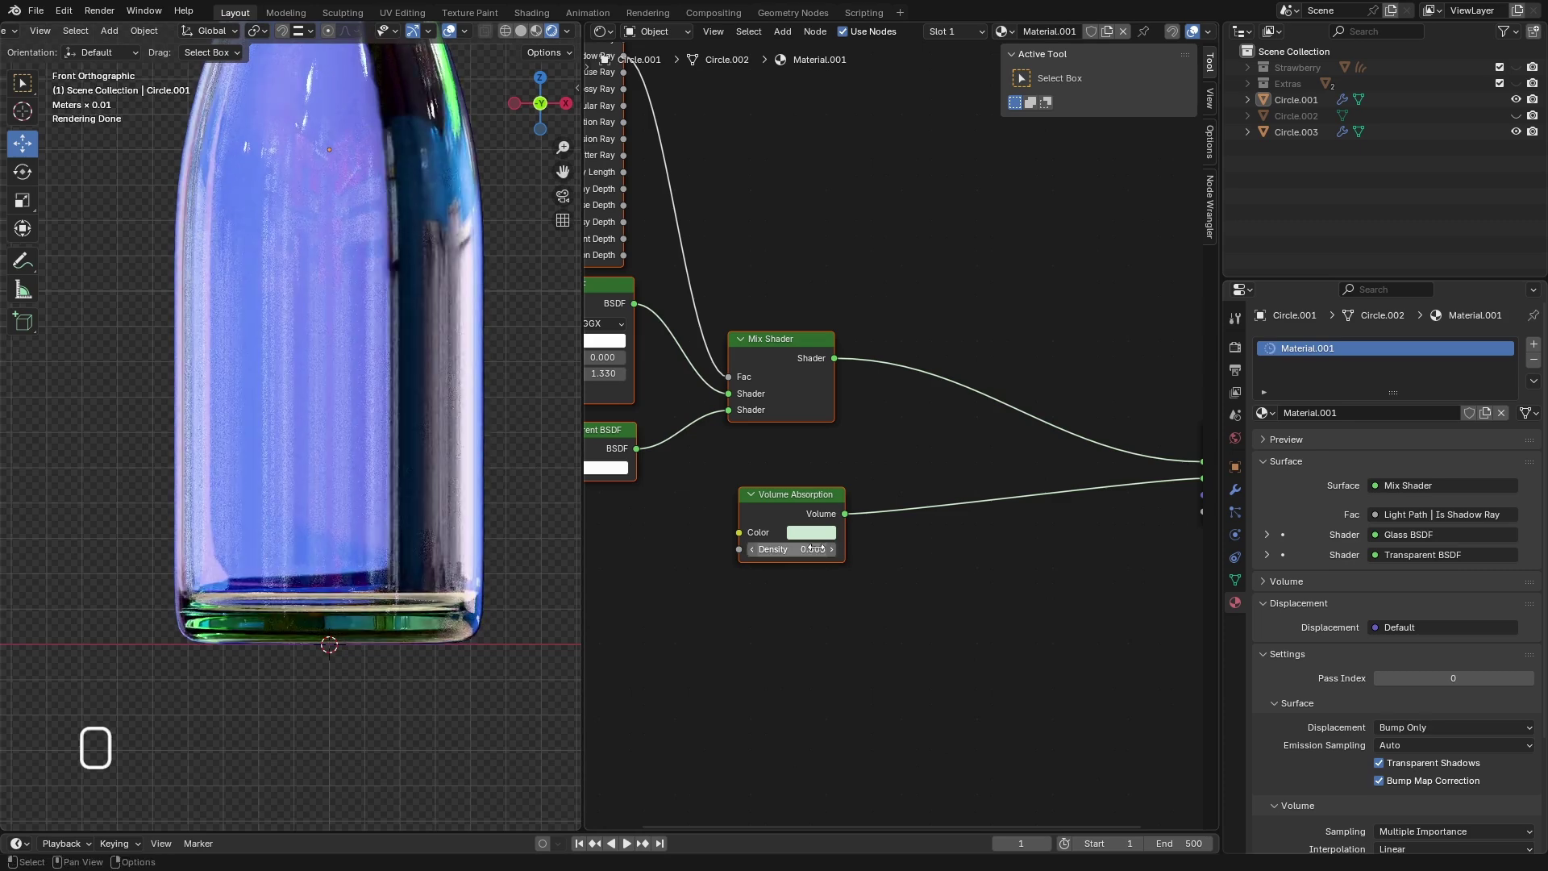
left_click(796, 548)
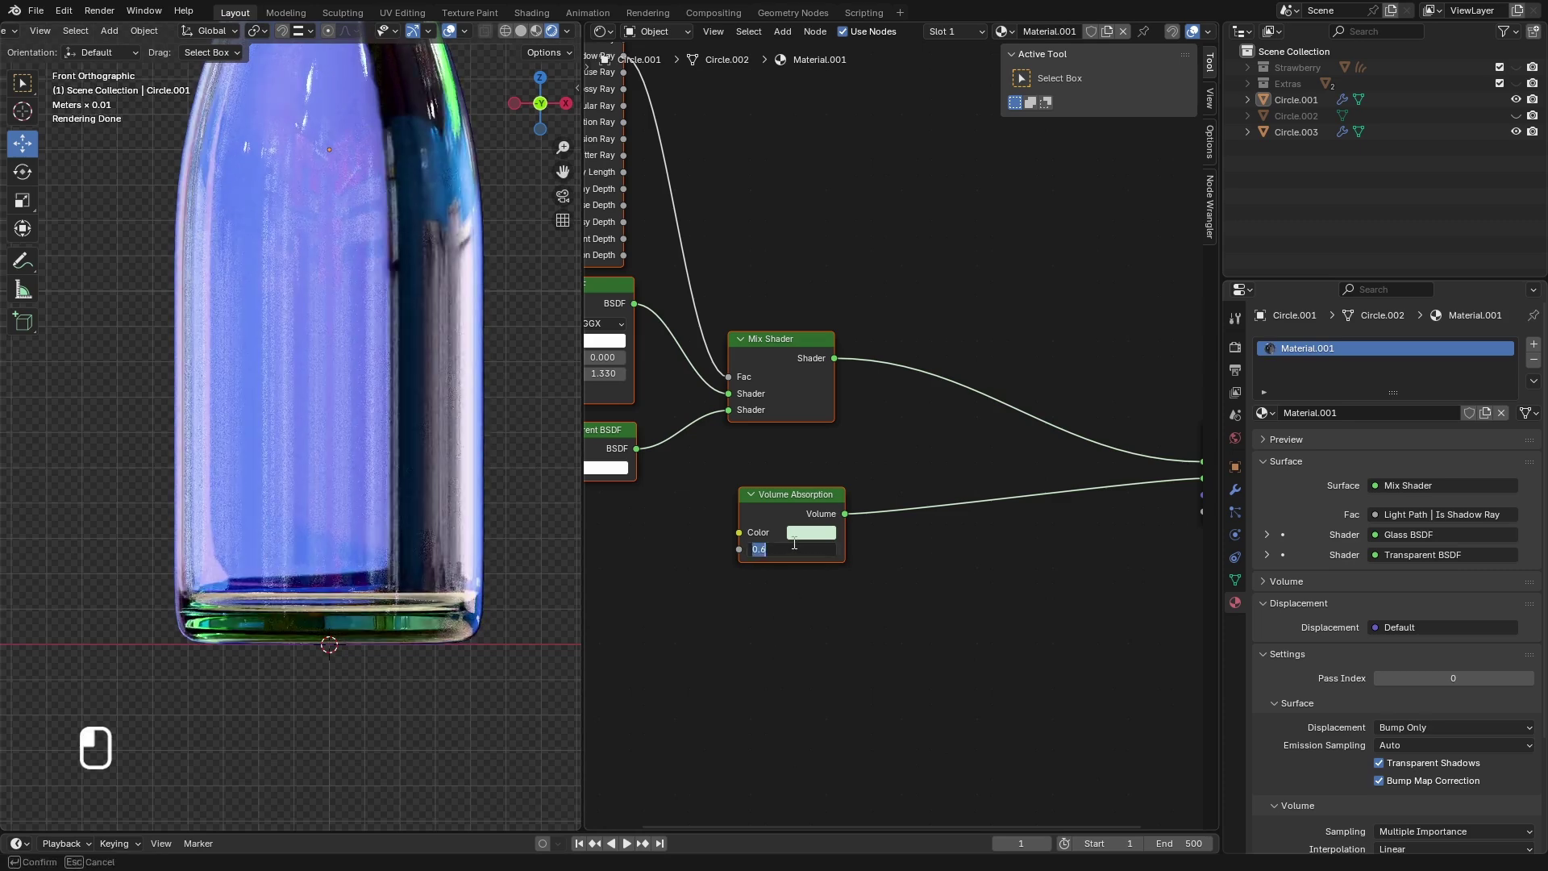
type("0.5")
key("Return")
scroll(349, 693, "down", 5)
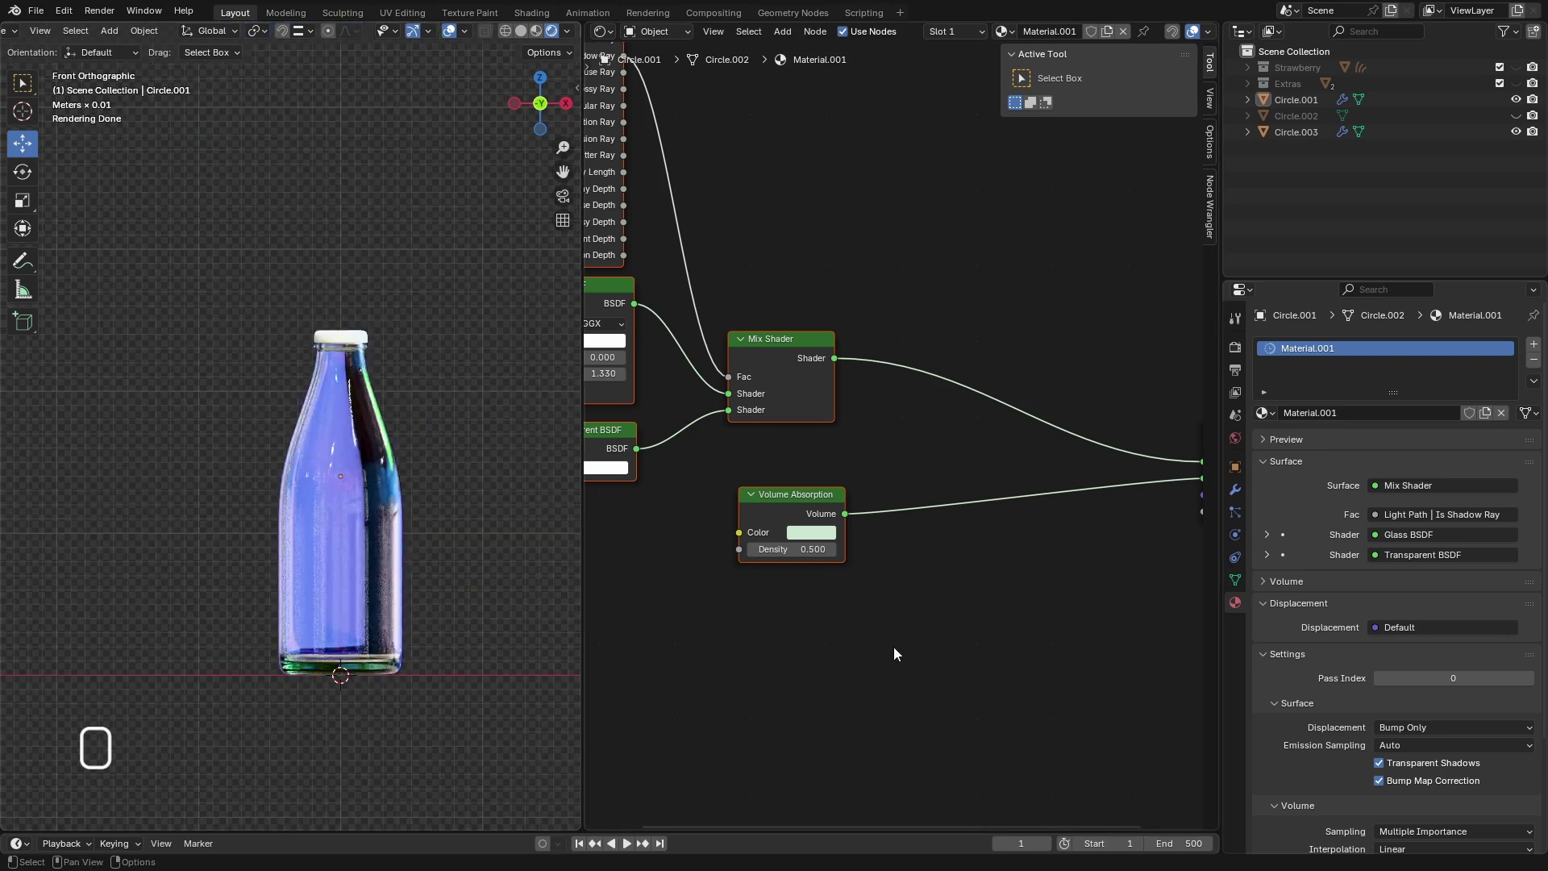
scroll(377, 474, "up", 4)
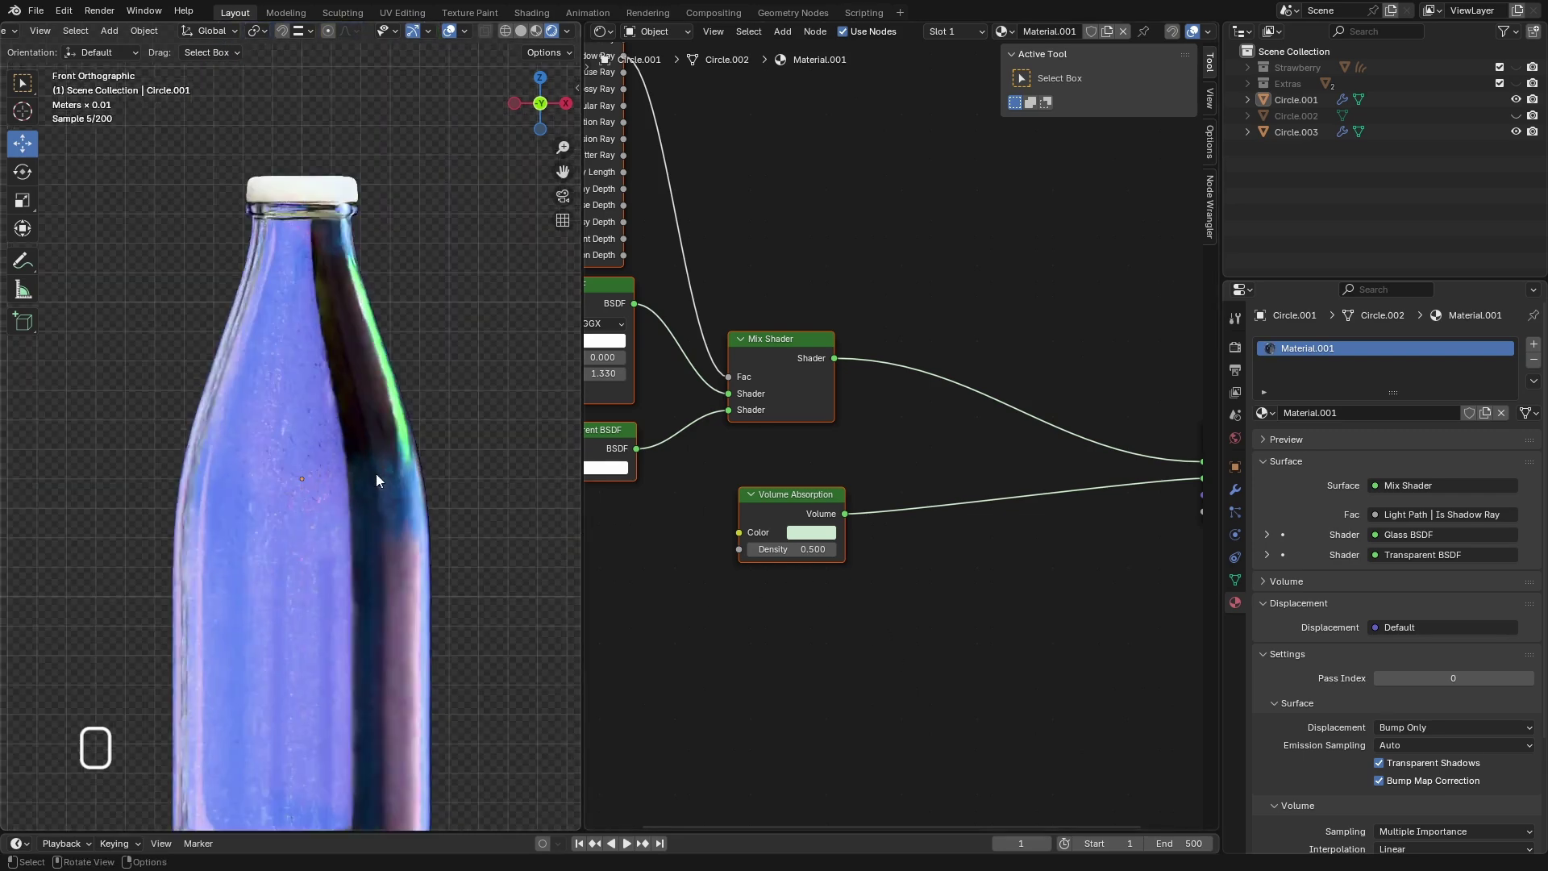
scroll(453, 347, "down", 3)
scroll(429, 374, "up", 1)
scroll(911, 600, "down", 4)
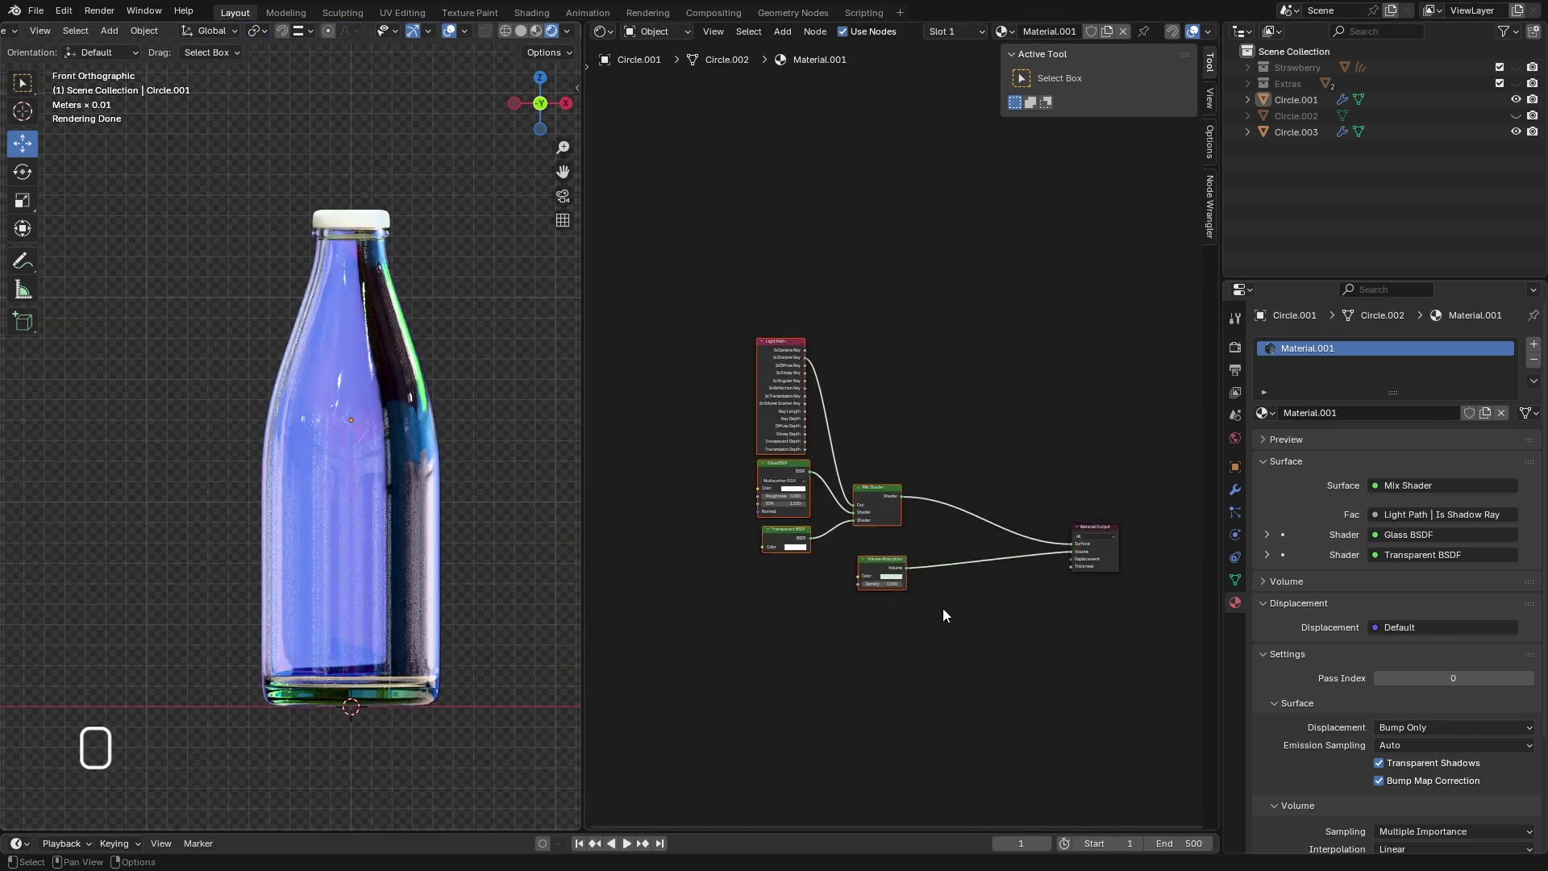
scroll(881, 542, "up", 2)
scroll(887, 529, "up", 2)
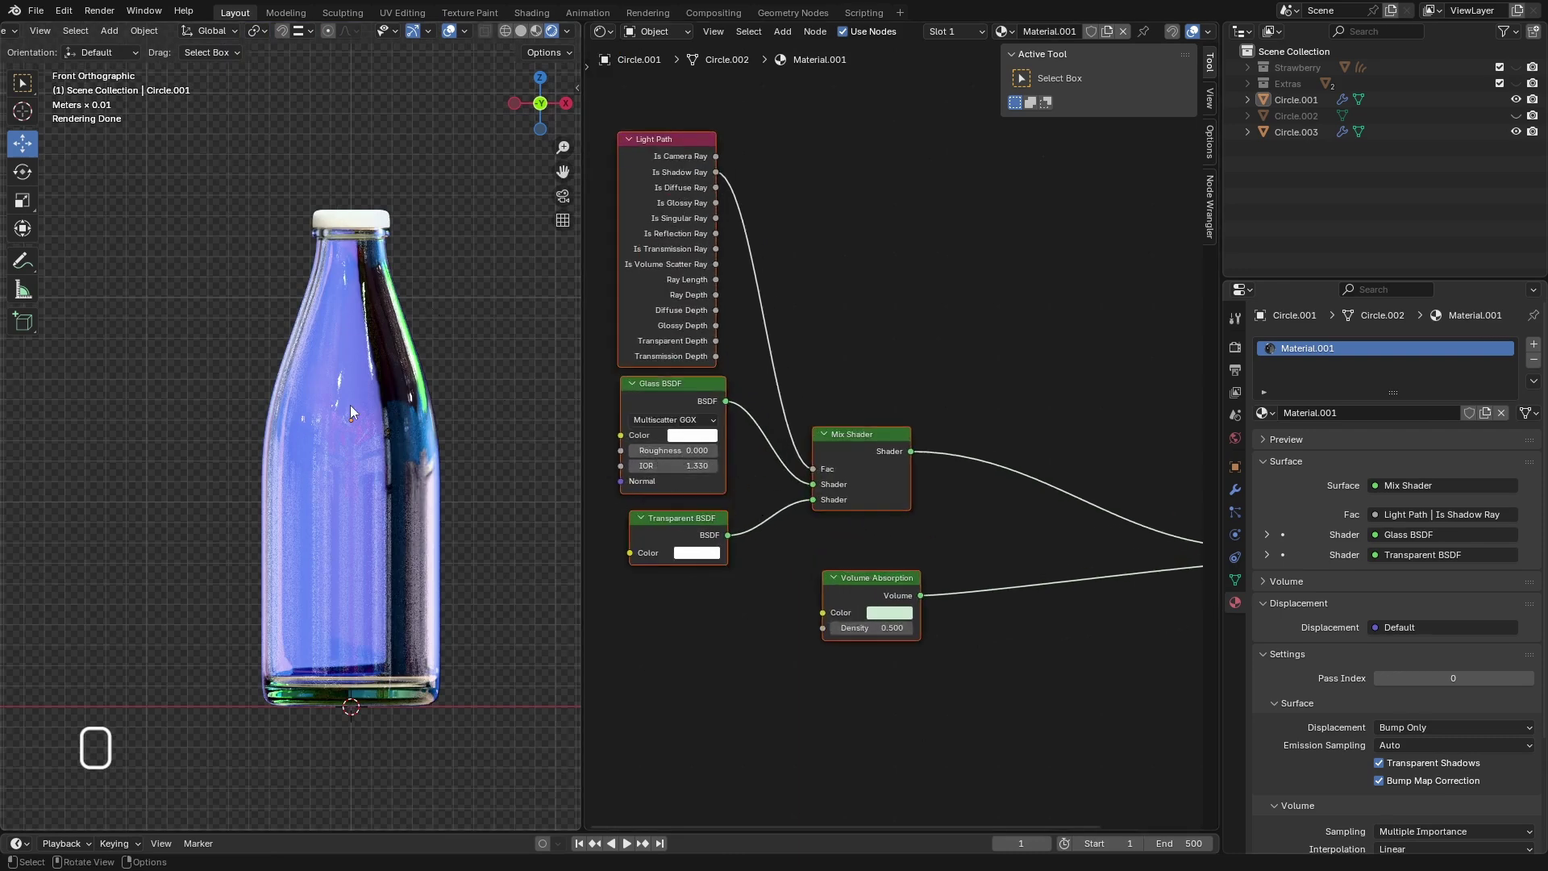
- Give the bottle cap a new material and name it Cap
left_click(330, 222)
left_click(1435, 411)
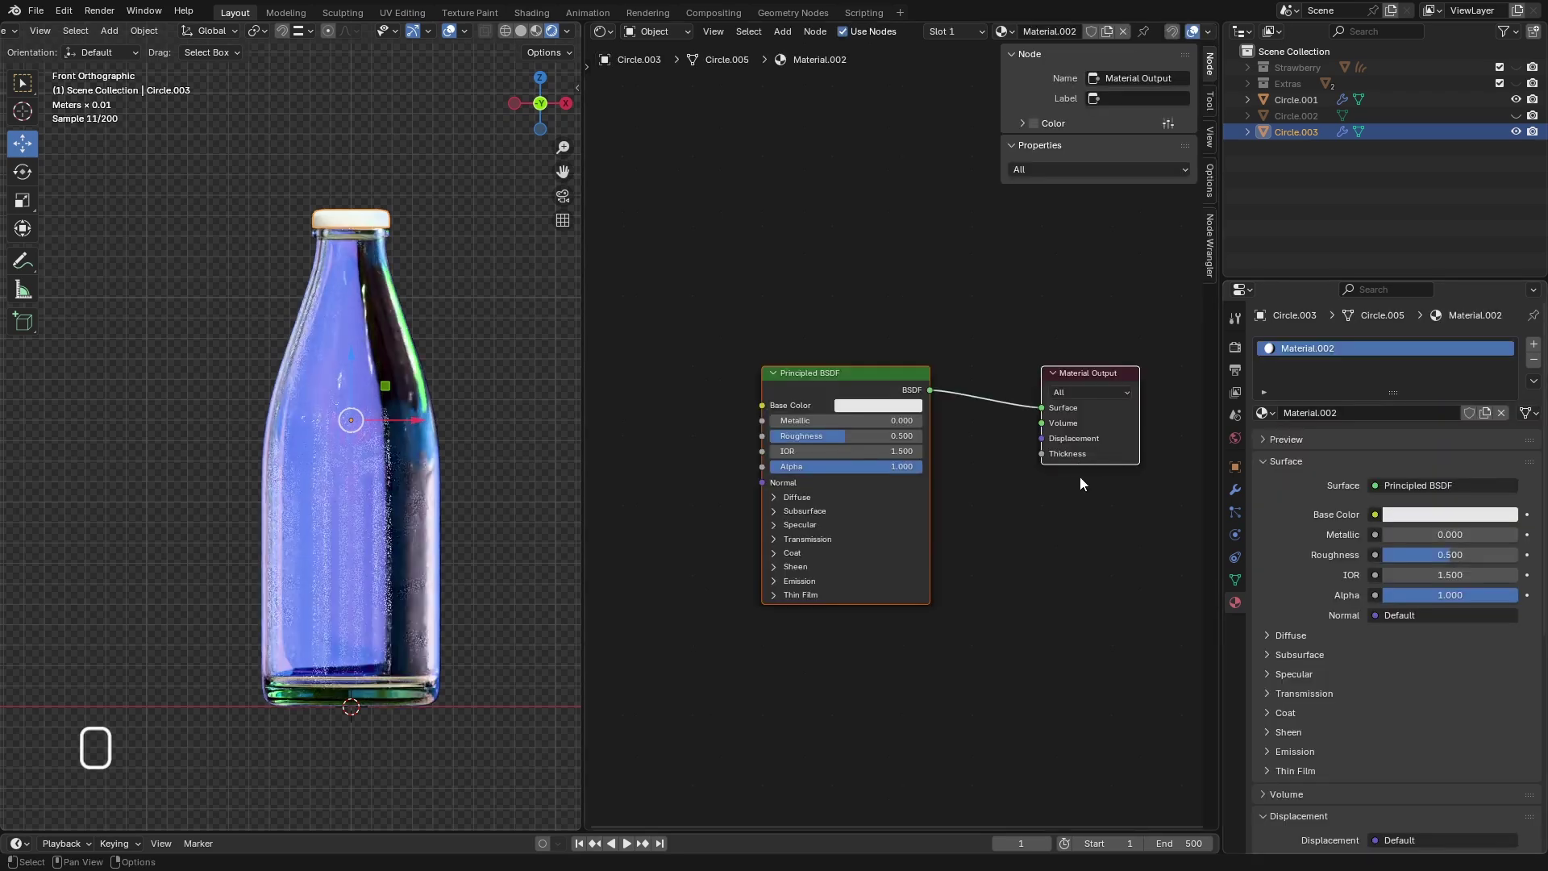
double_click(1312, 351)
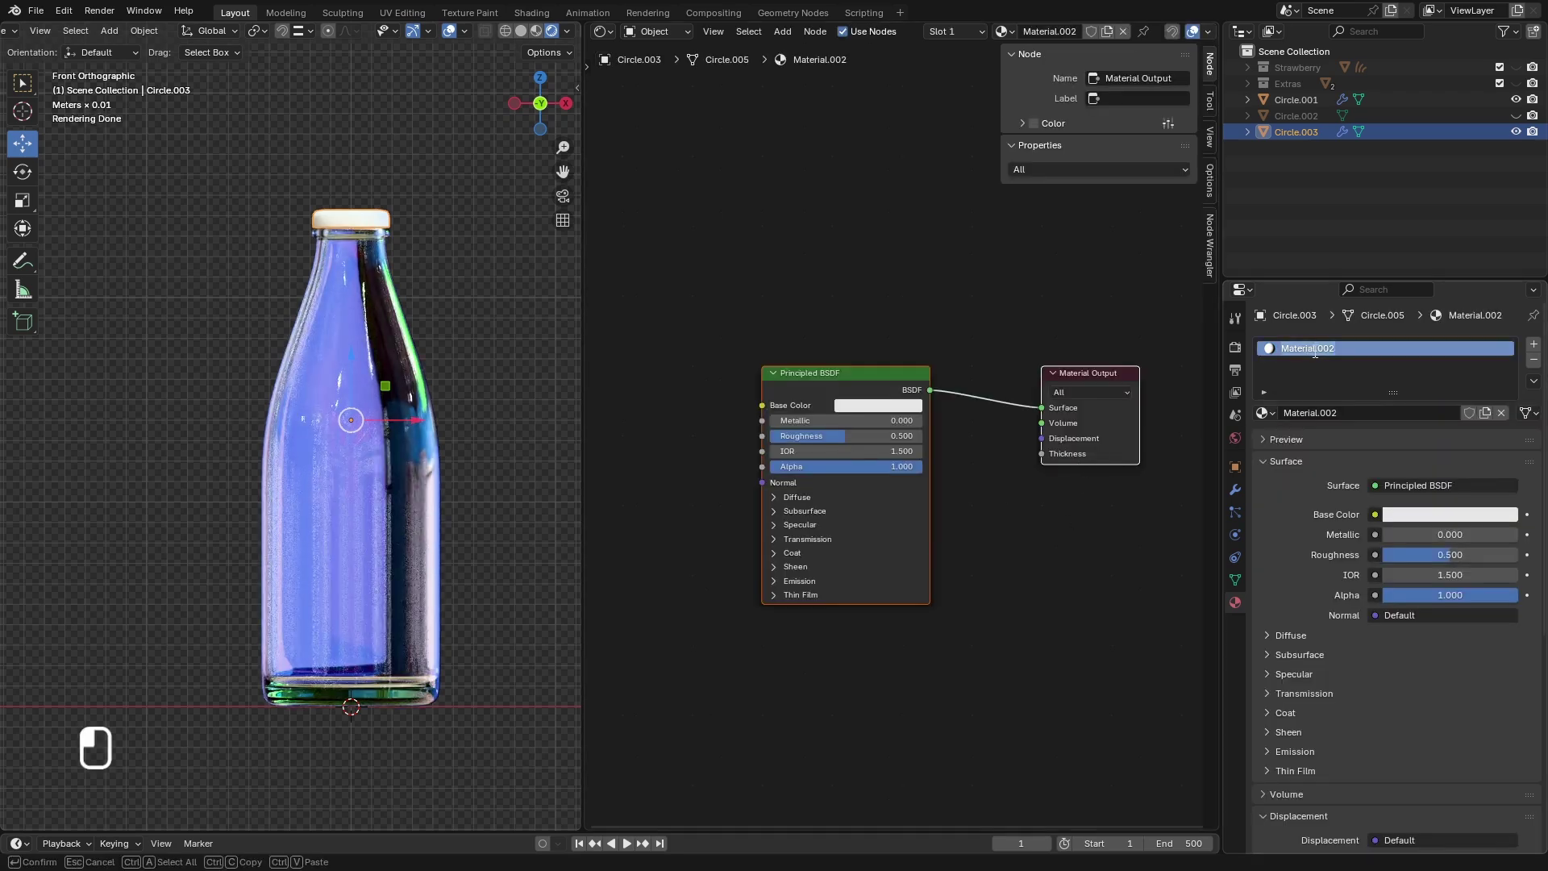
type("Cap")
key("Return")
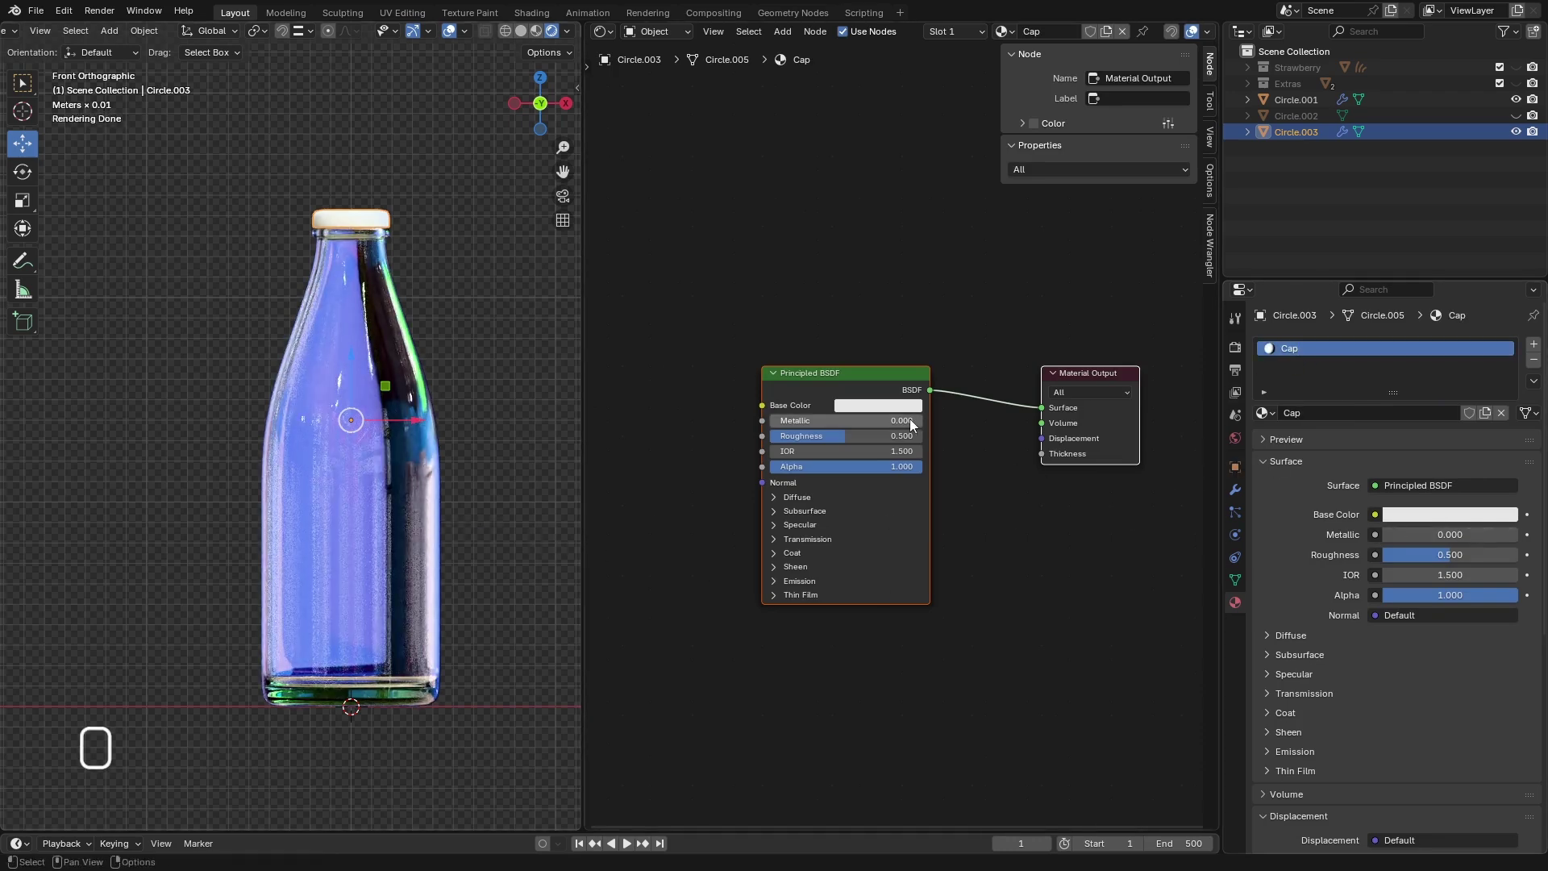
- Set the Cap material's base colour to red and its roughness to 0.2
left_click(886, 405)
left_click_drag(893, 240, 892, 272)
scroll(347, 214, "up", 6)
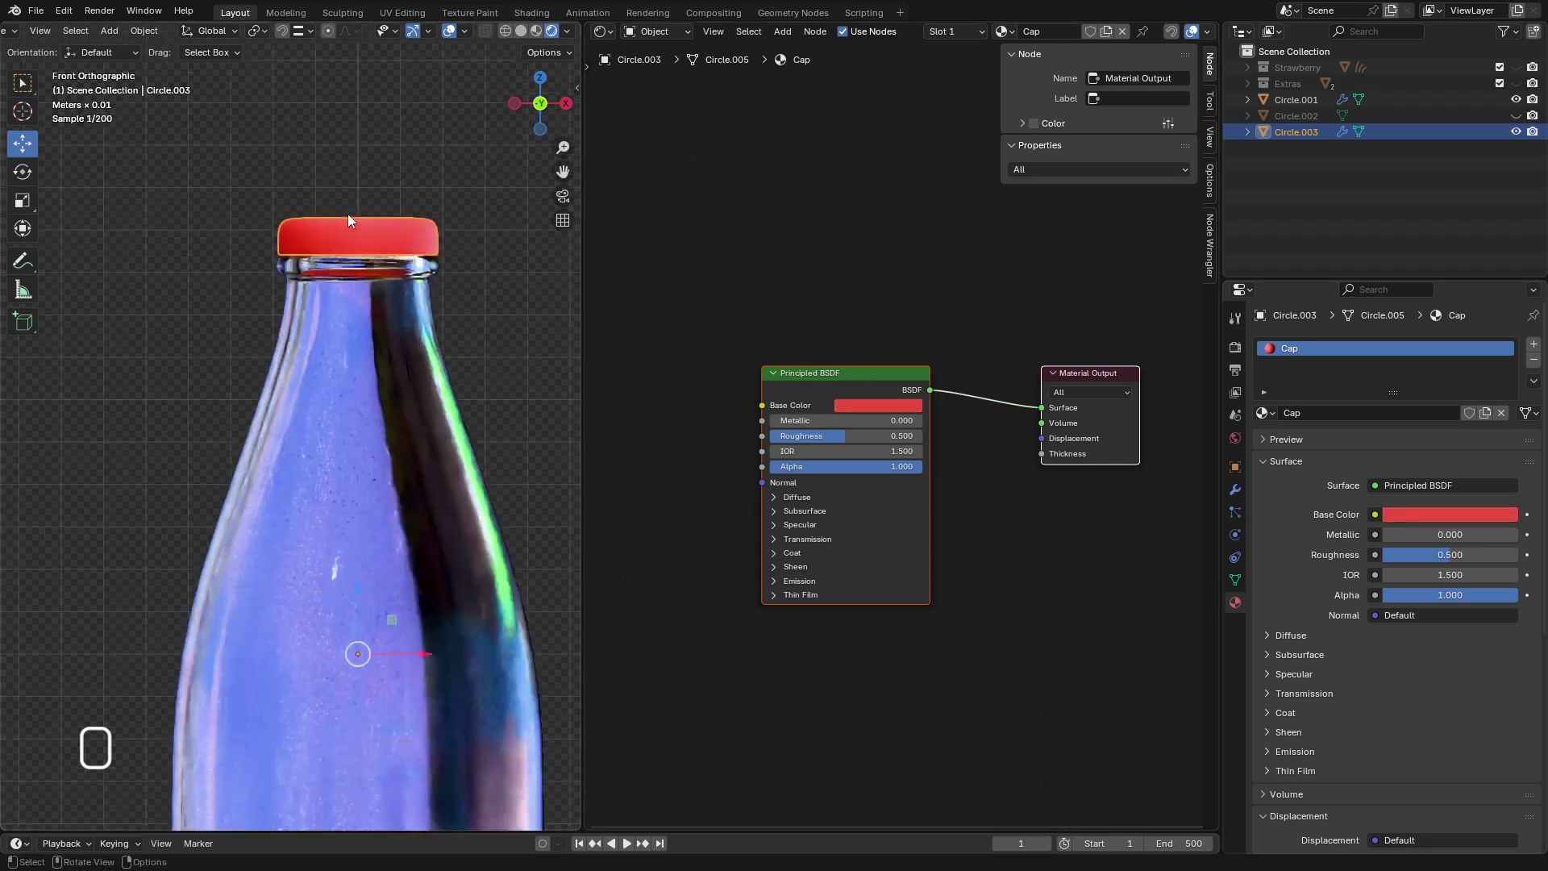
left_click_drag(839, 434, 787, 438)
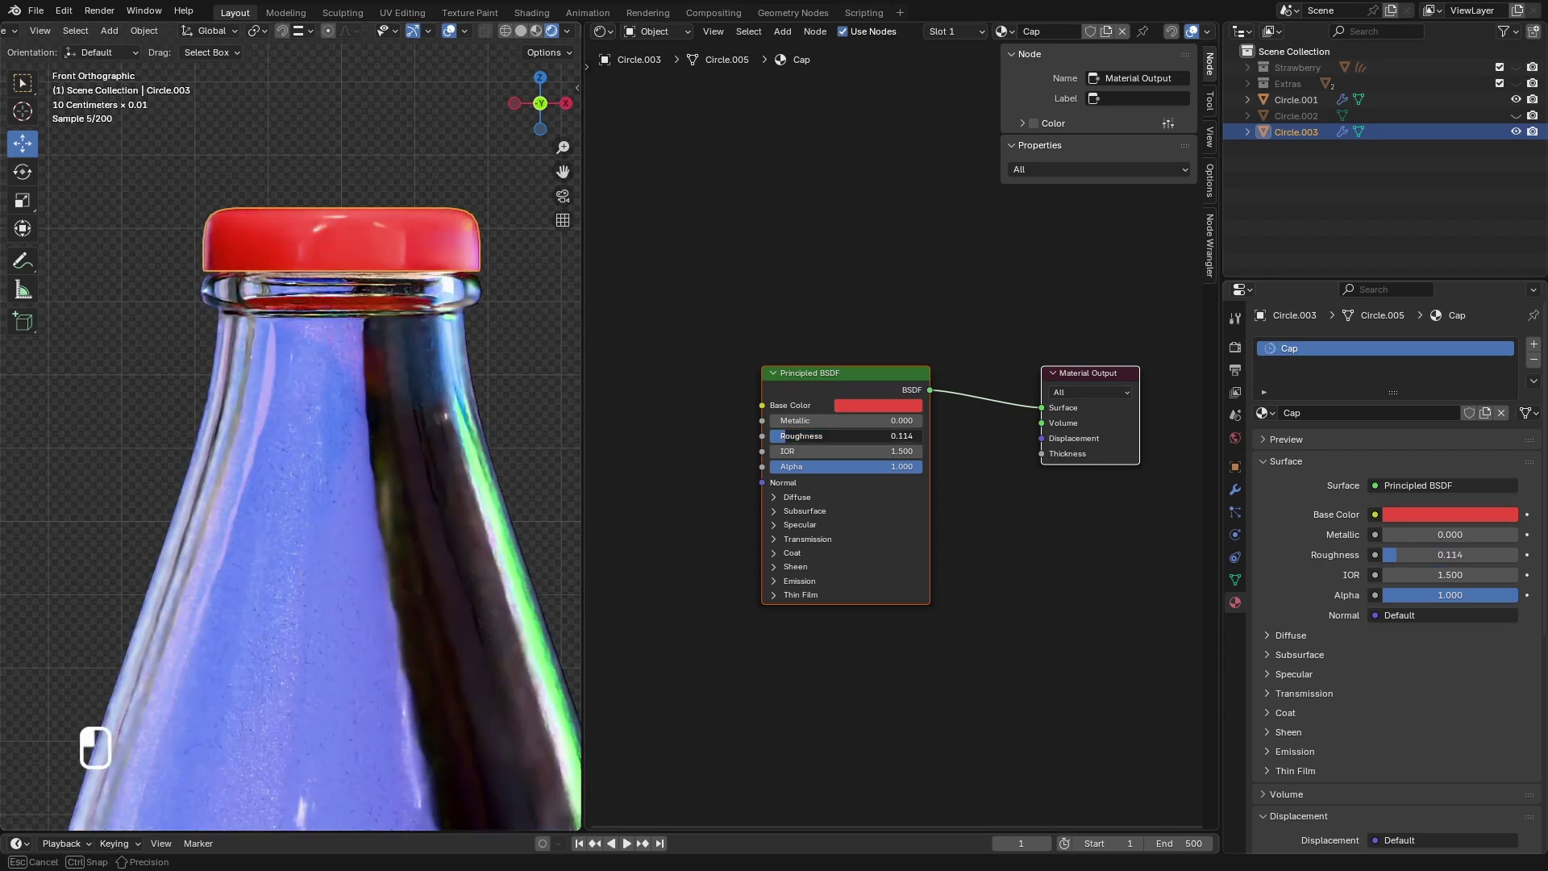
left_click(802, 439)
type("0.2")
key("Return")
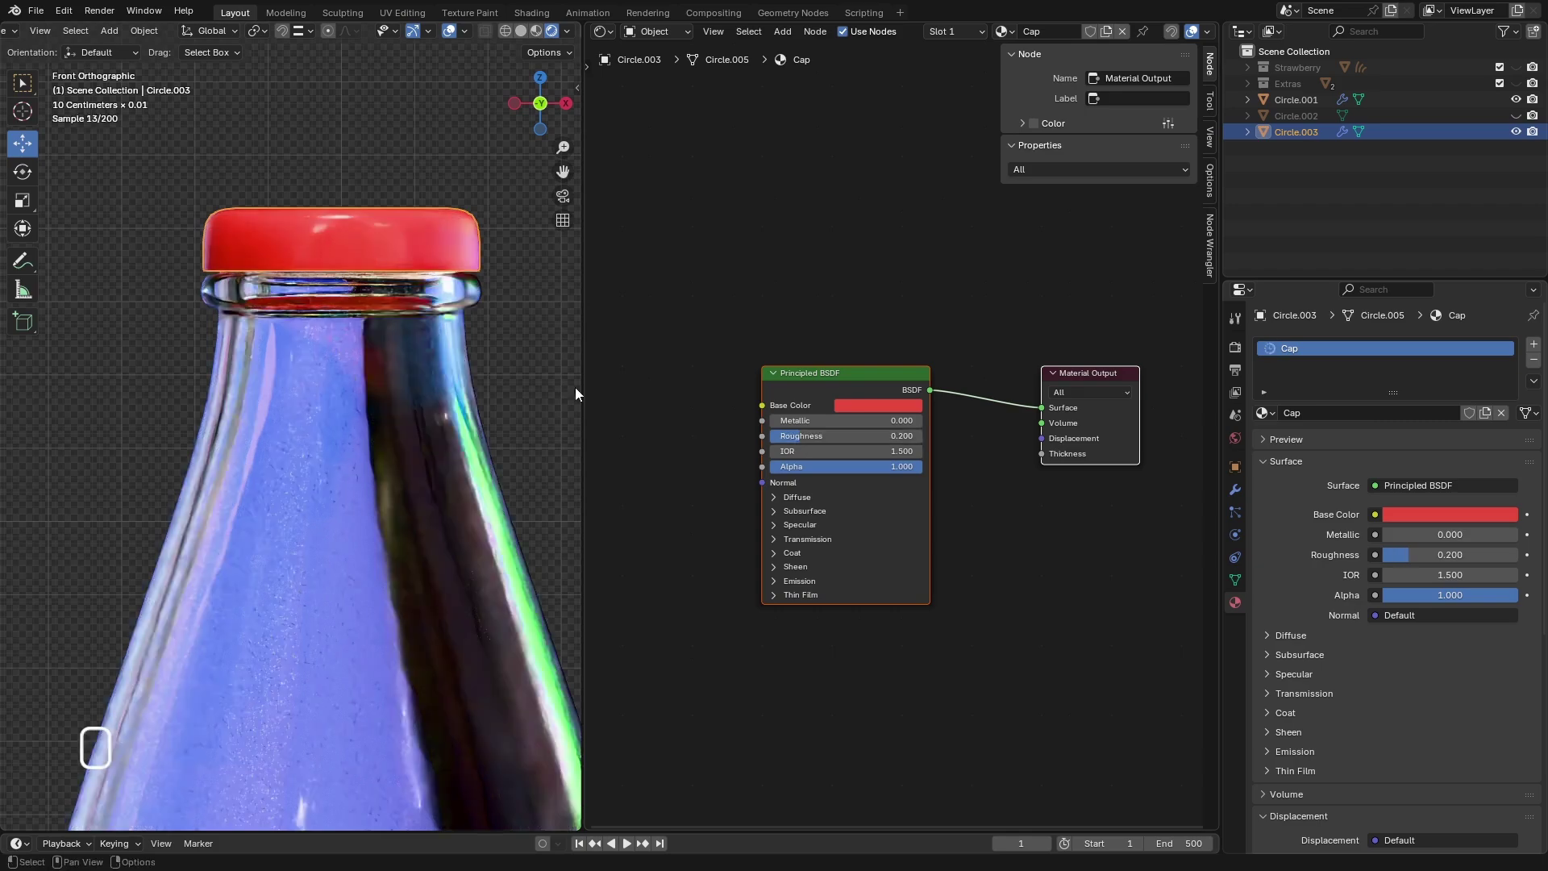
- Try adjusting the Metallic value of the cap's Principled BSDF while checking the cap in the rendered view
scroll(383, 274, "down", 6)
left_click(599, 329)
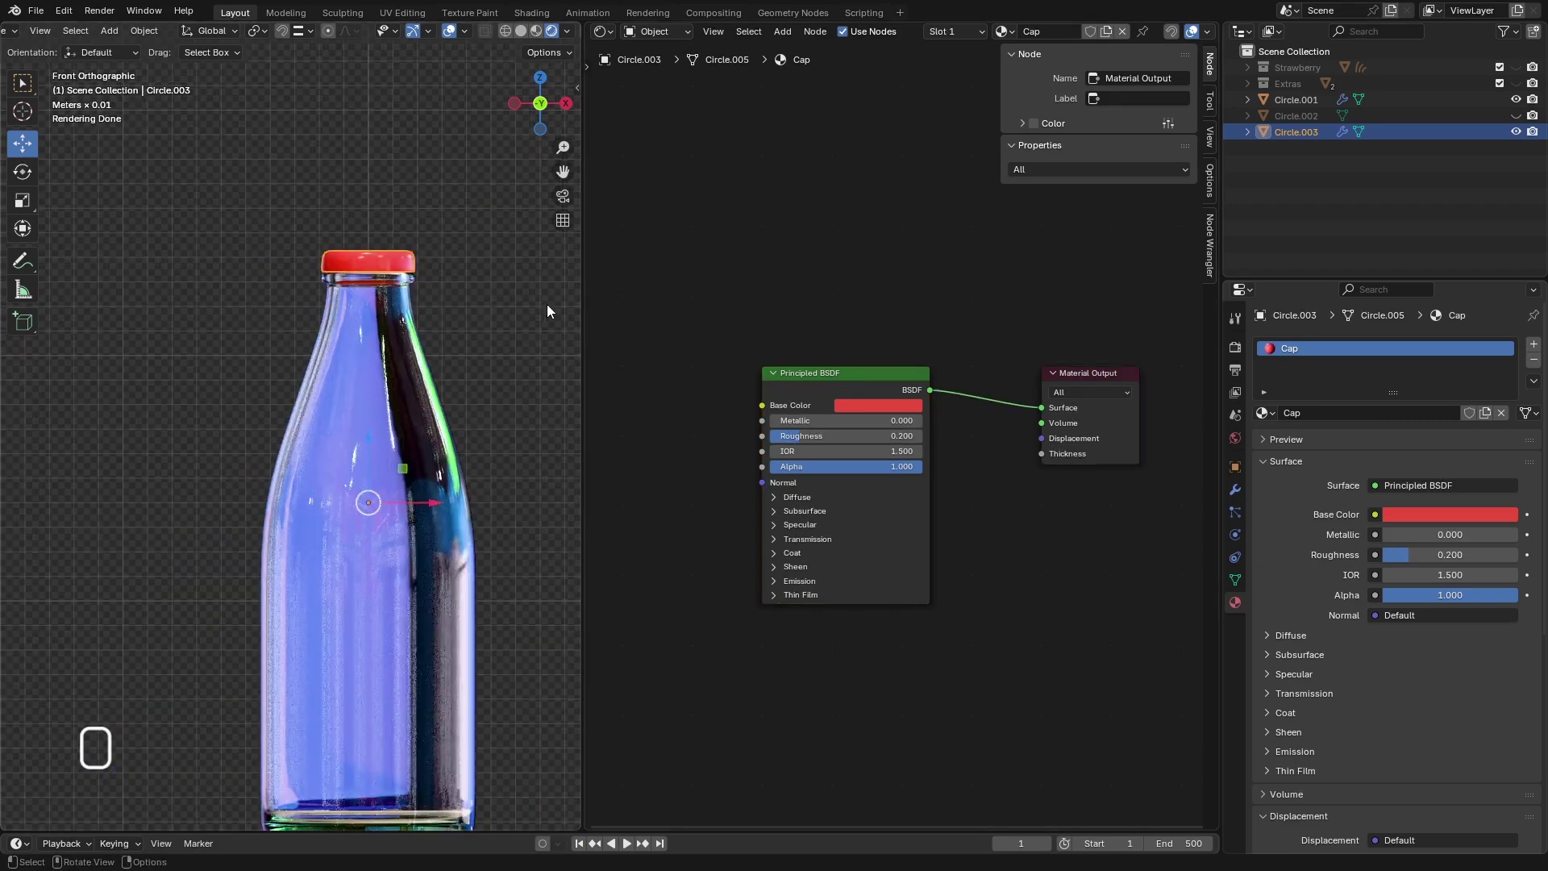
scroll(427, 284, "up", 4)
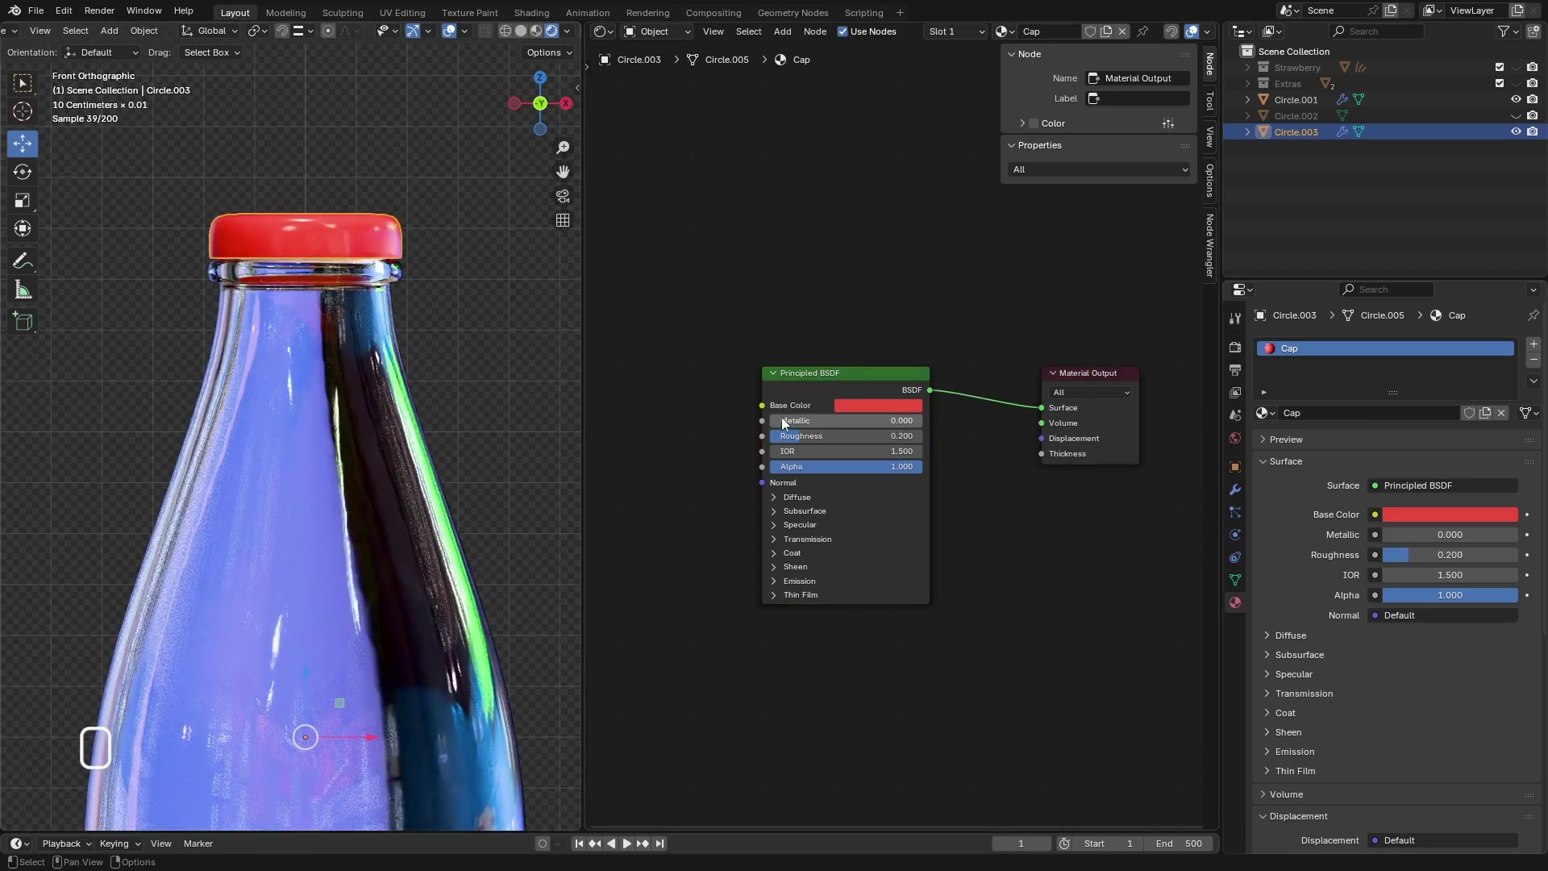
mouse_move(786, 421)
left_mouse_down()
mouse_move(935, 421)
mouse_move(766, 420)
left_mouse_up()
scroll(371, 219, "down", 8)
scroll(355, 267, "up", 4)
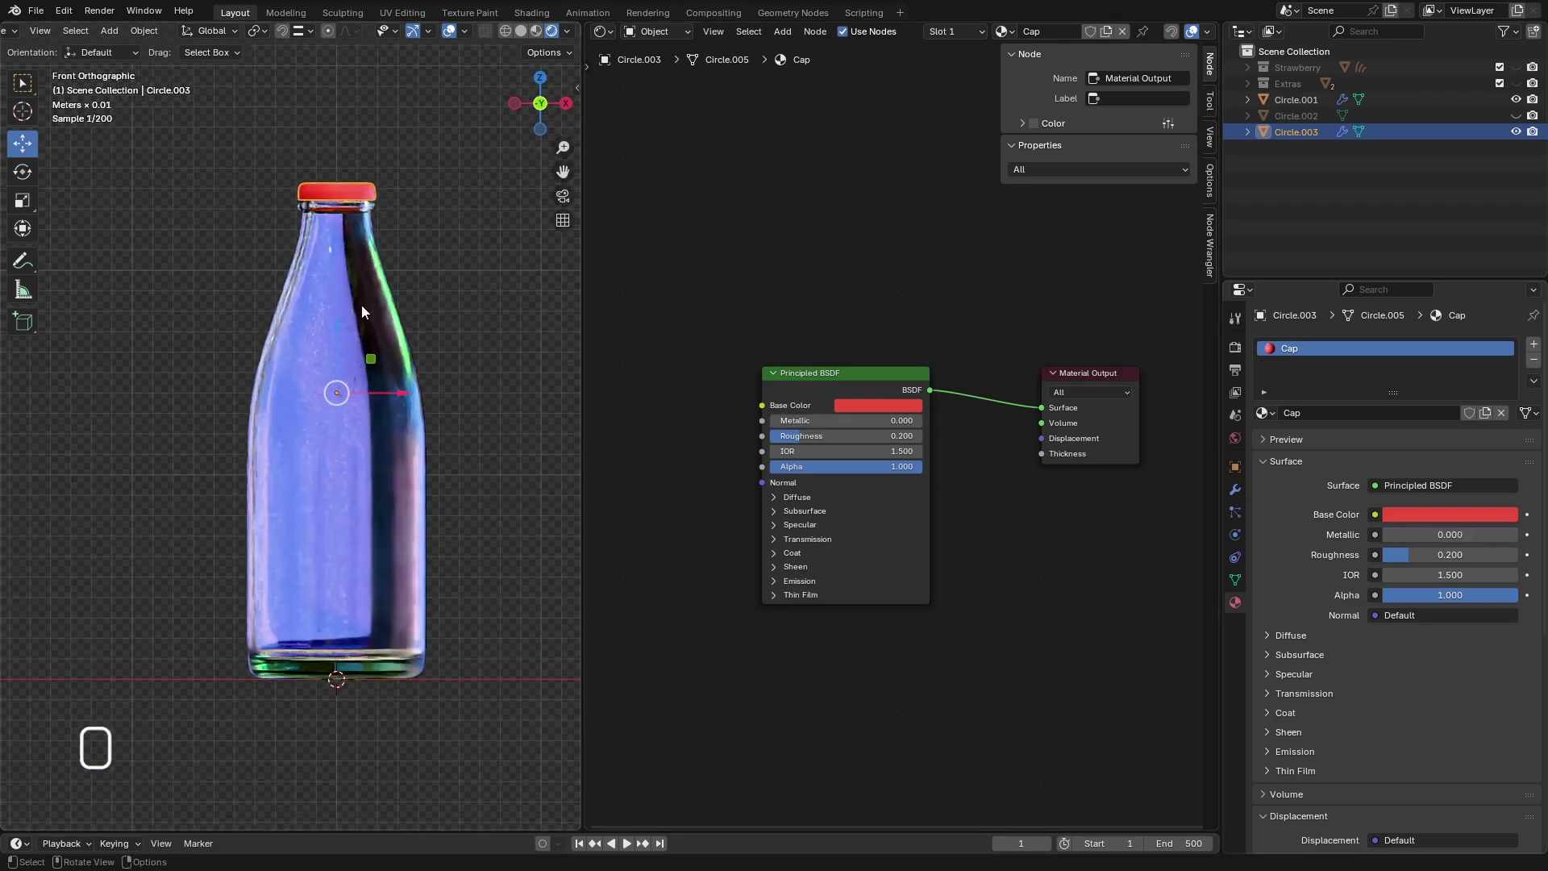
- Unhide the liquid object Circle.002 and rename its material Milkshake
left_click(1296, 115)
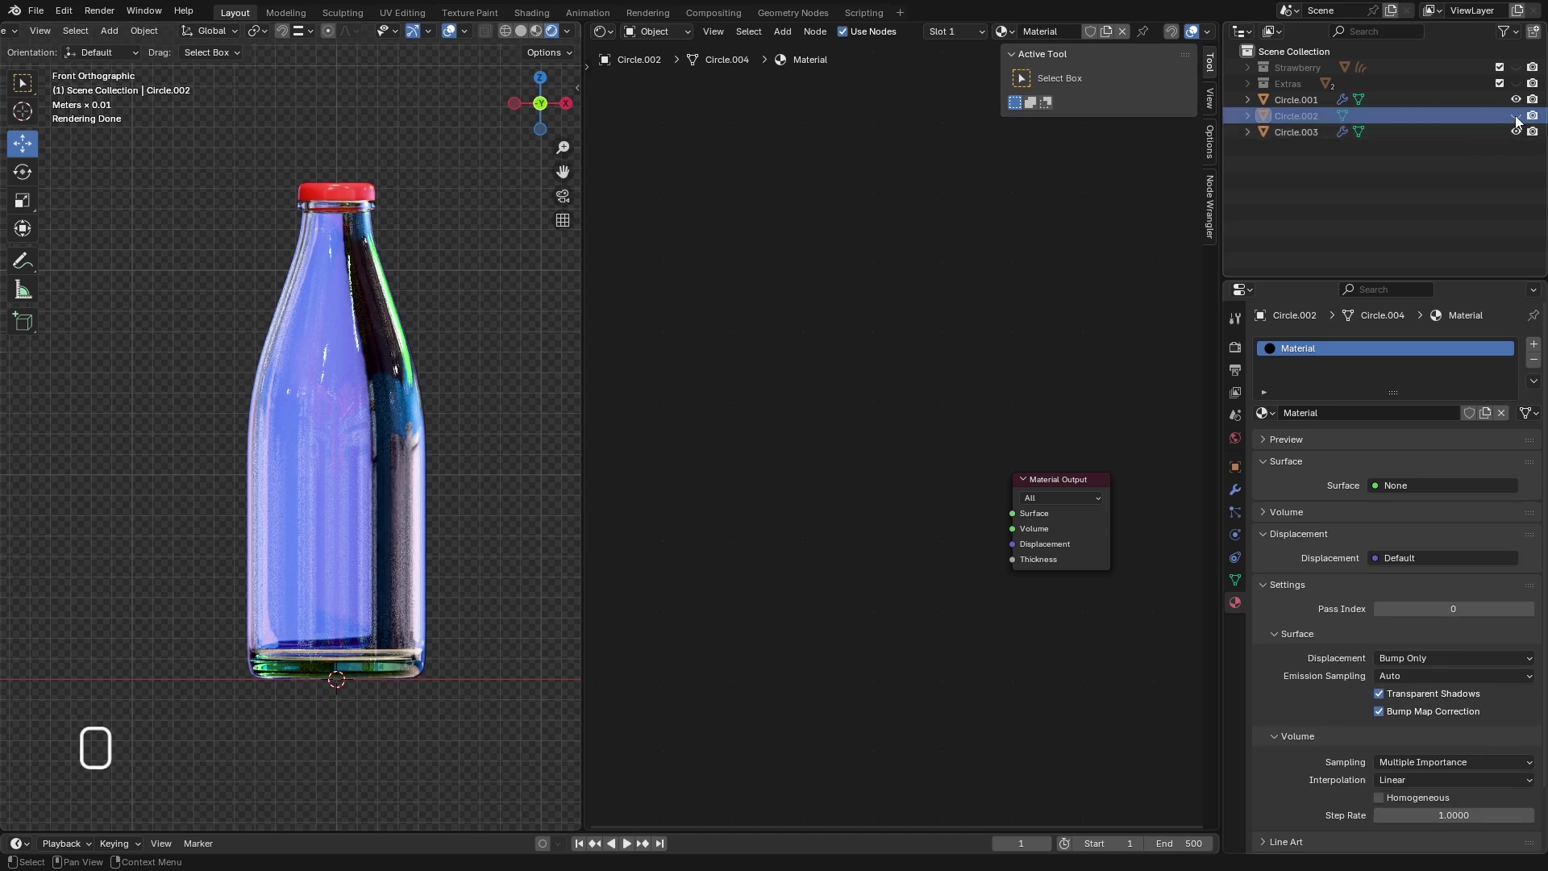
double_click(1296, 351)
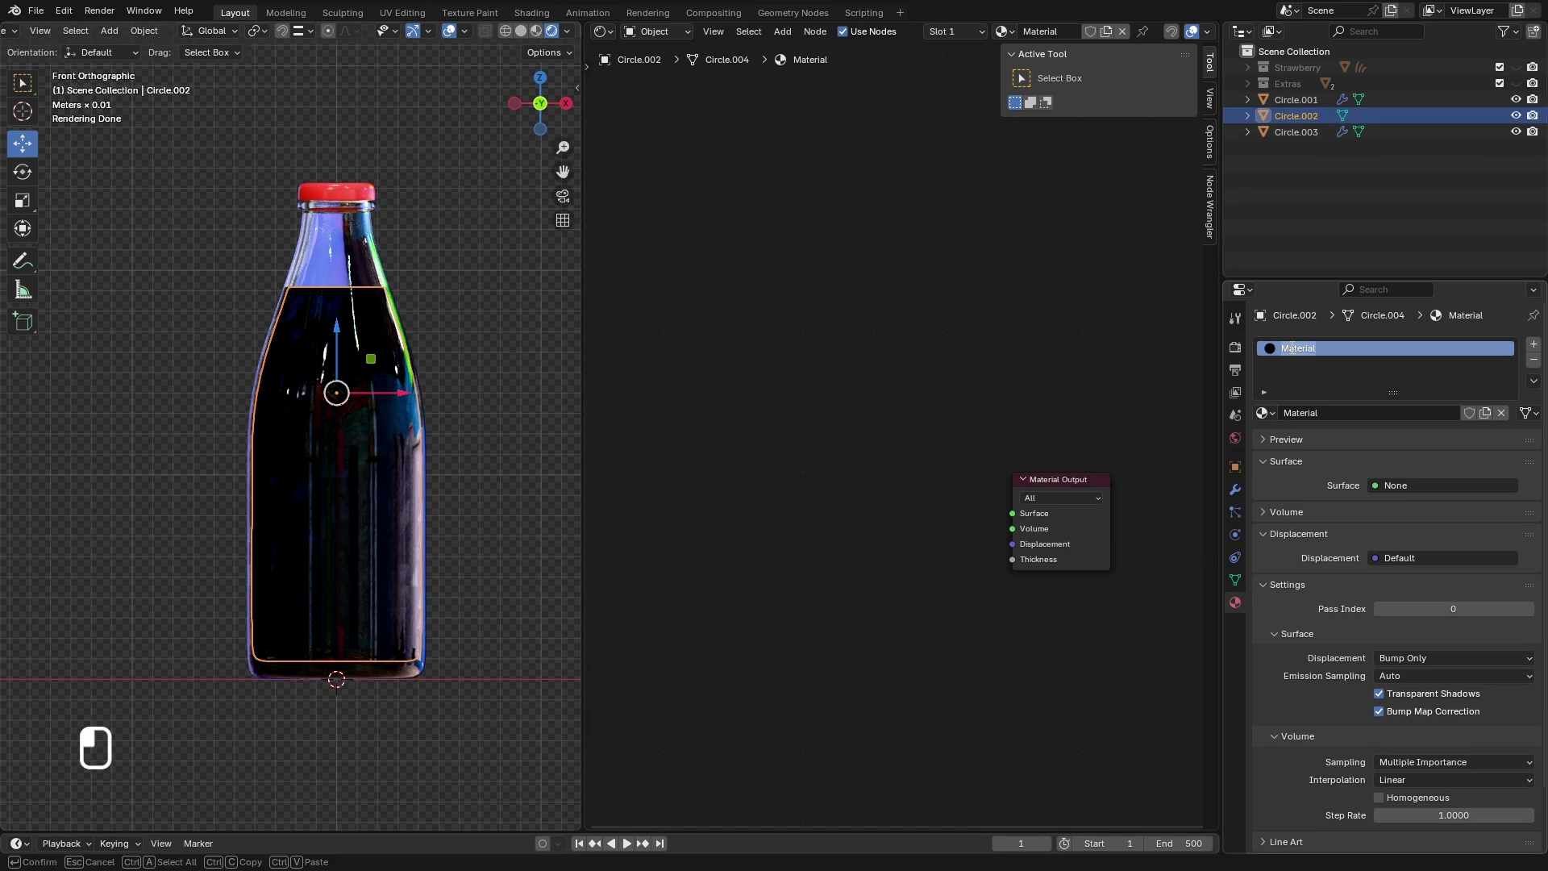
type("Milkshake")
key("Return")
- Add a Principled BSDF shader to the Milkshake material and connect it to the Material Output's Surface
left_click(1032, 479)
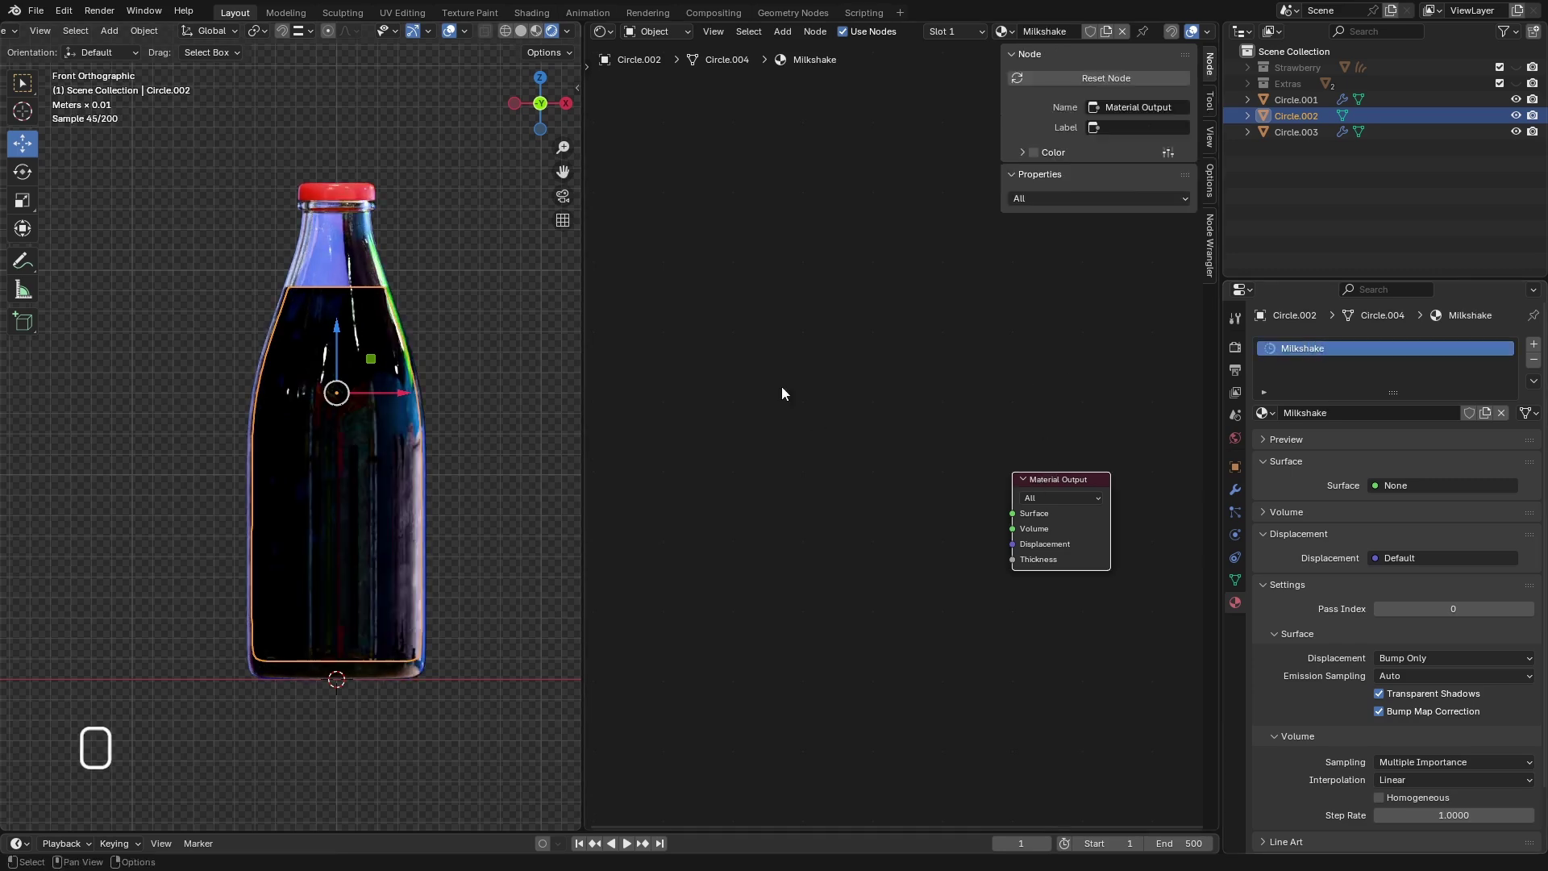
right_click(759, 344)
mouse_move(758, 325)
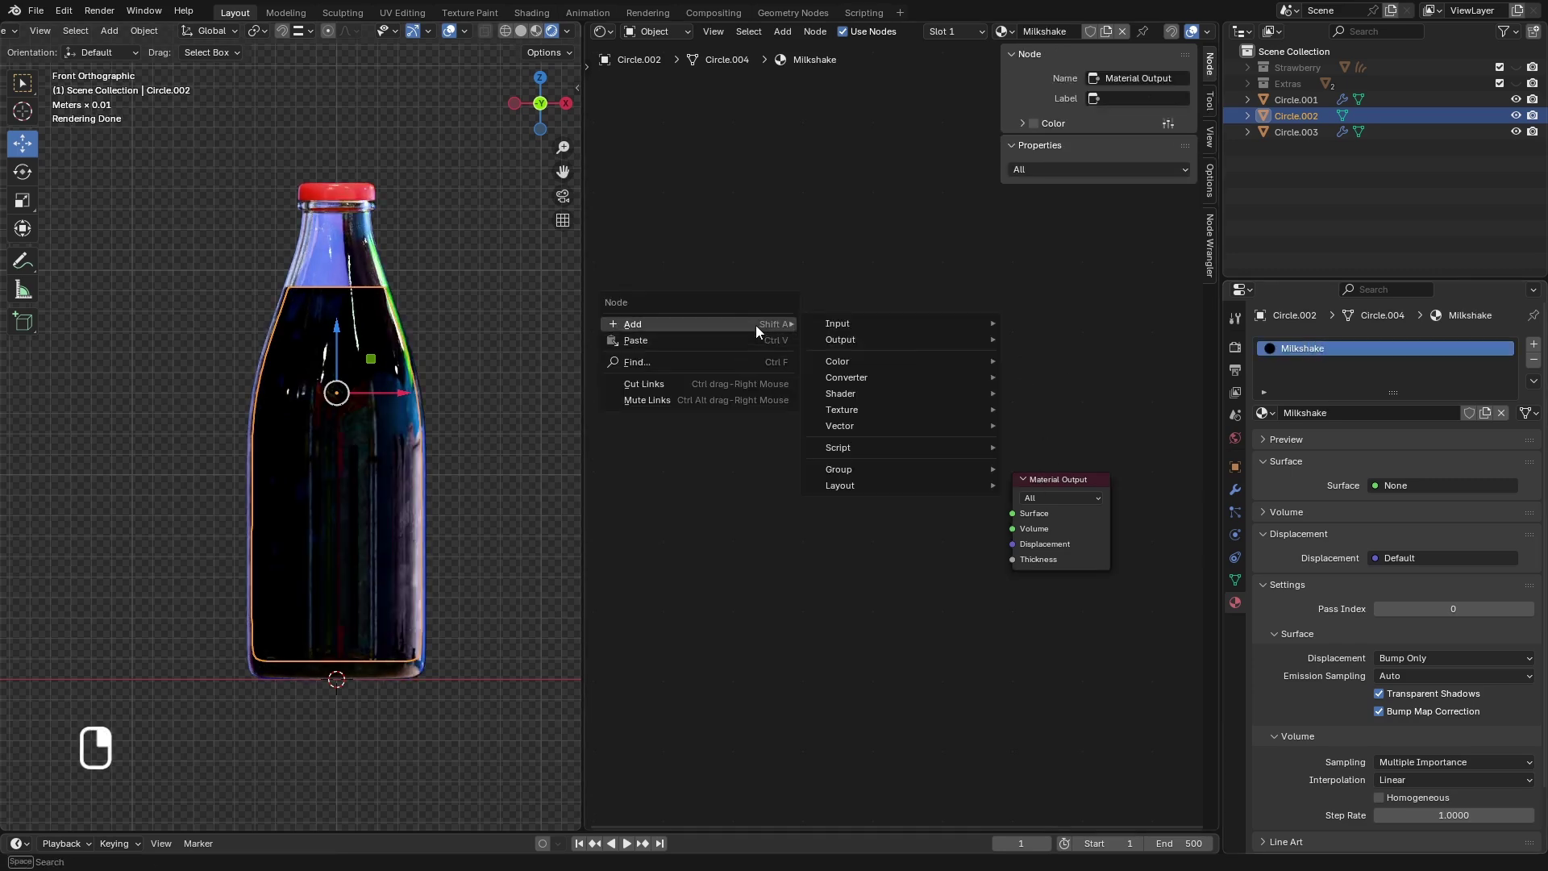
mouse_move(886, 398)
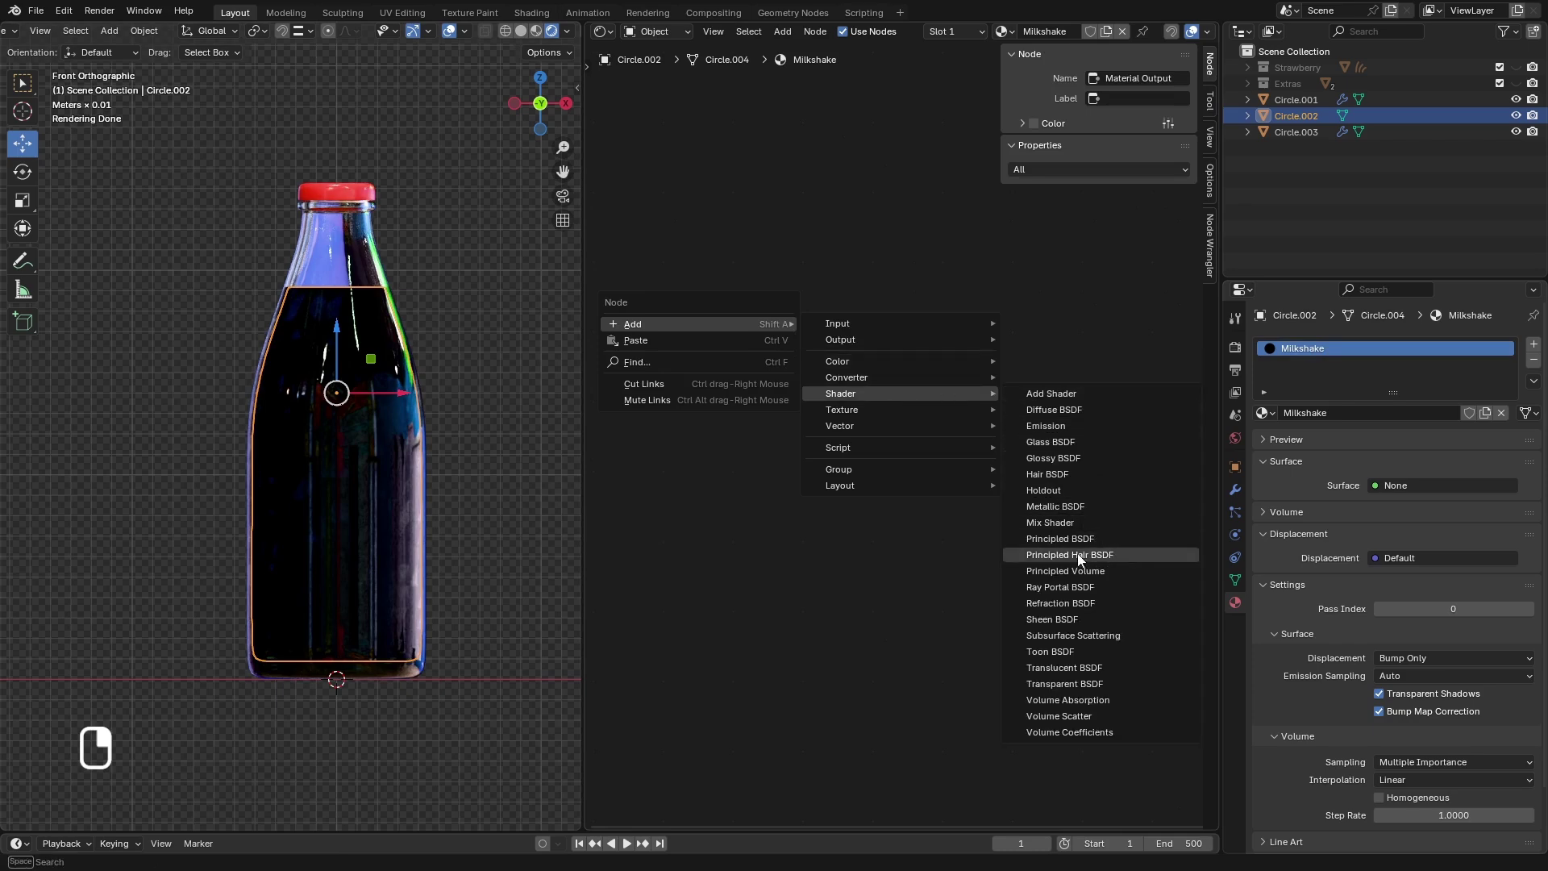
left_click(1060, 539)
left_click(990, 418)
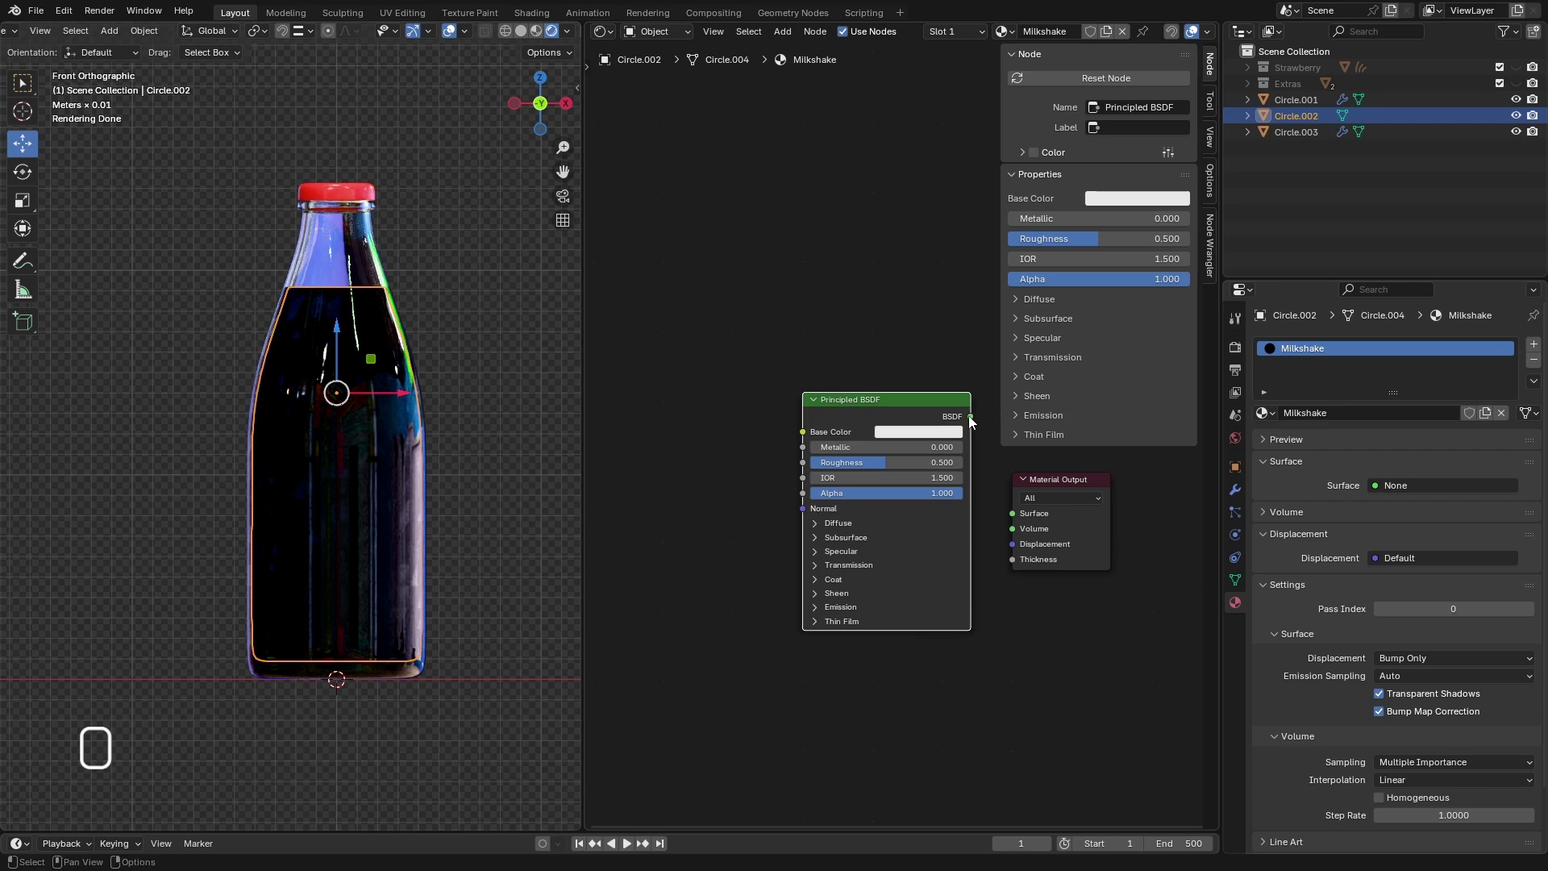
left_click_drag(970, 417, 1001, 515)
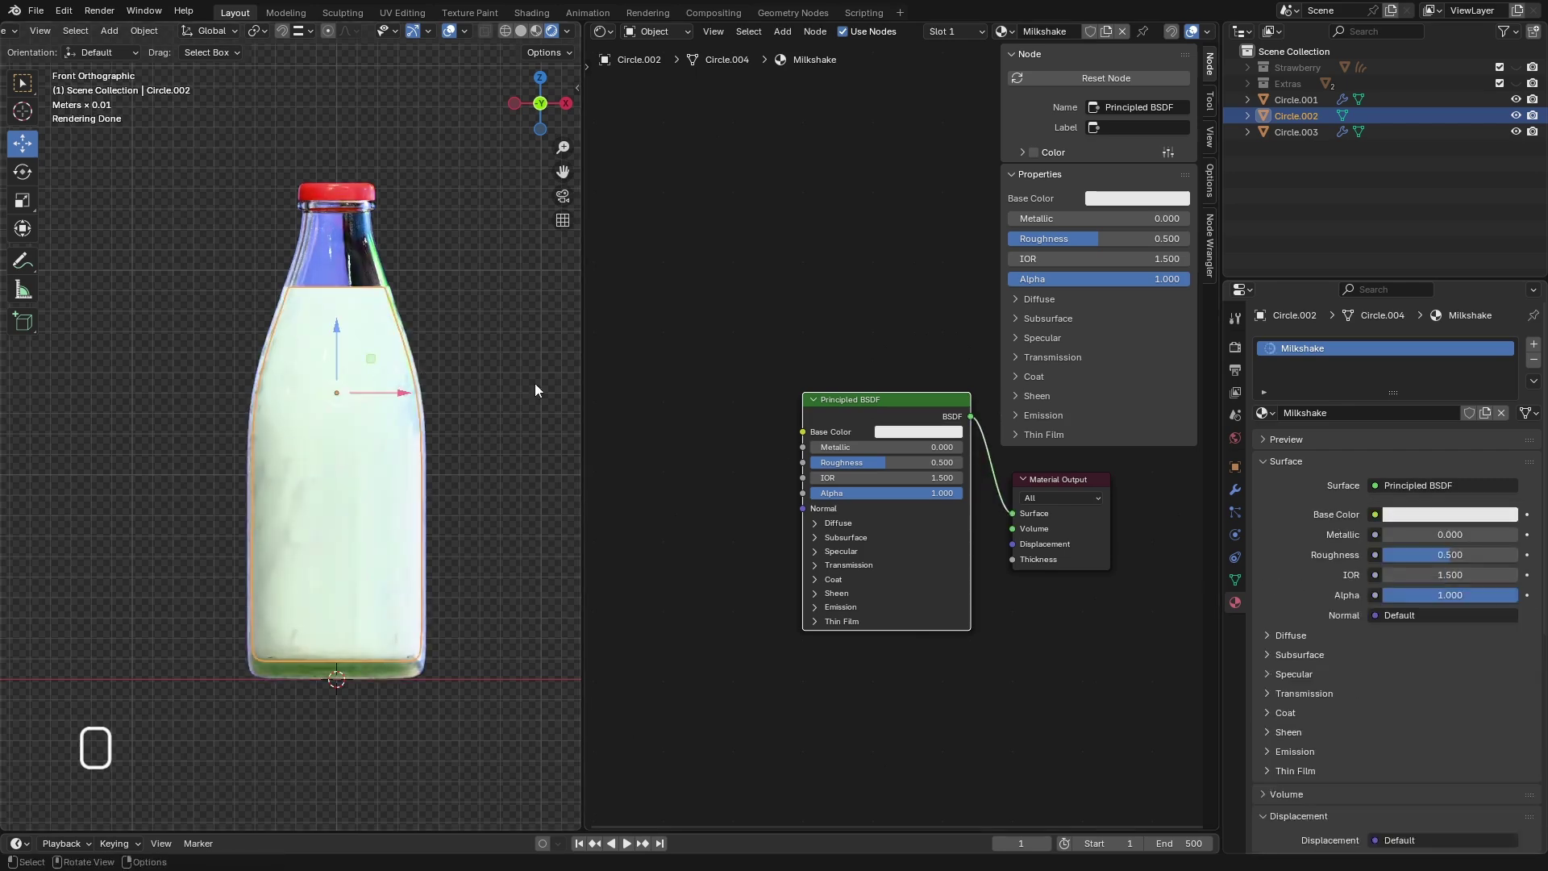
- Set the Milkshake shader's base colour to strawberry pink and its roughness to 0.205
scroll(960, 469, "up", 2)
left_click(911, 419)
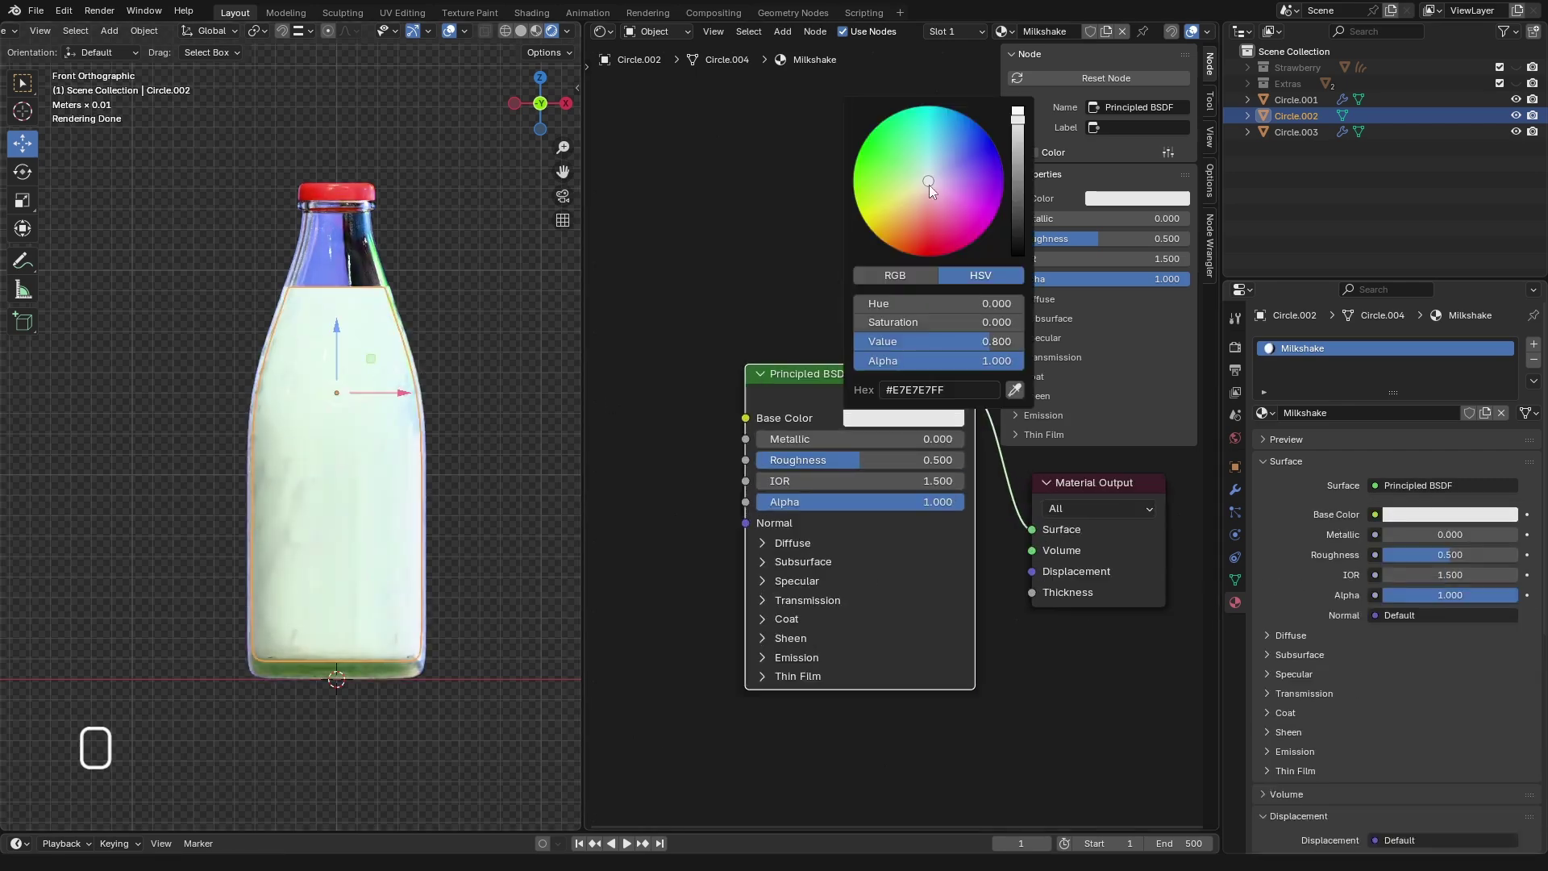
left_click_drag(930, 185, 932, 220)
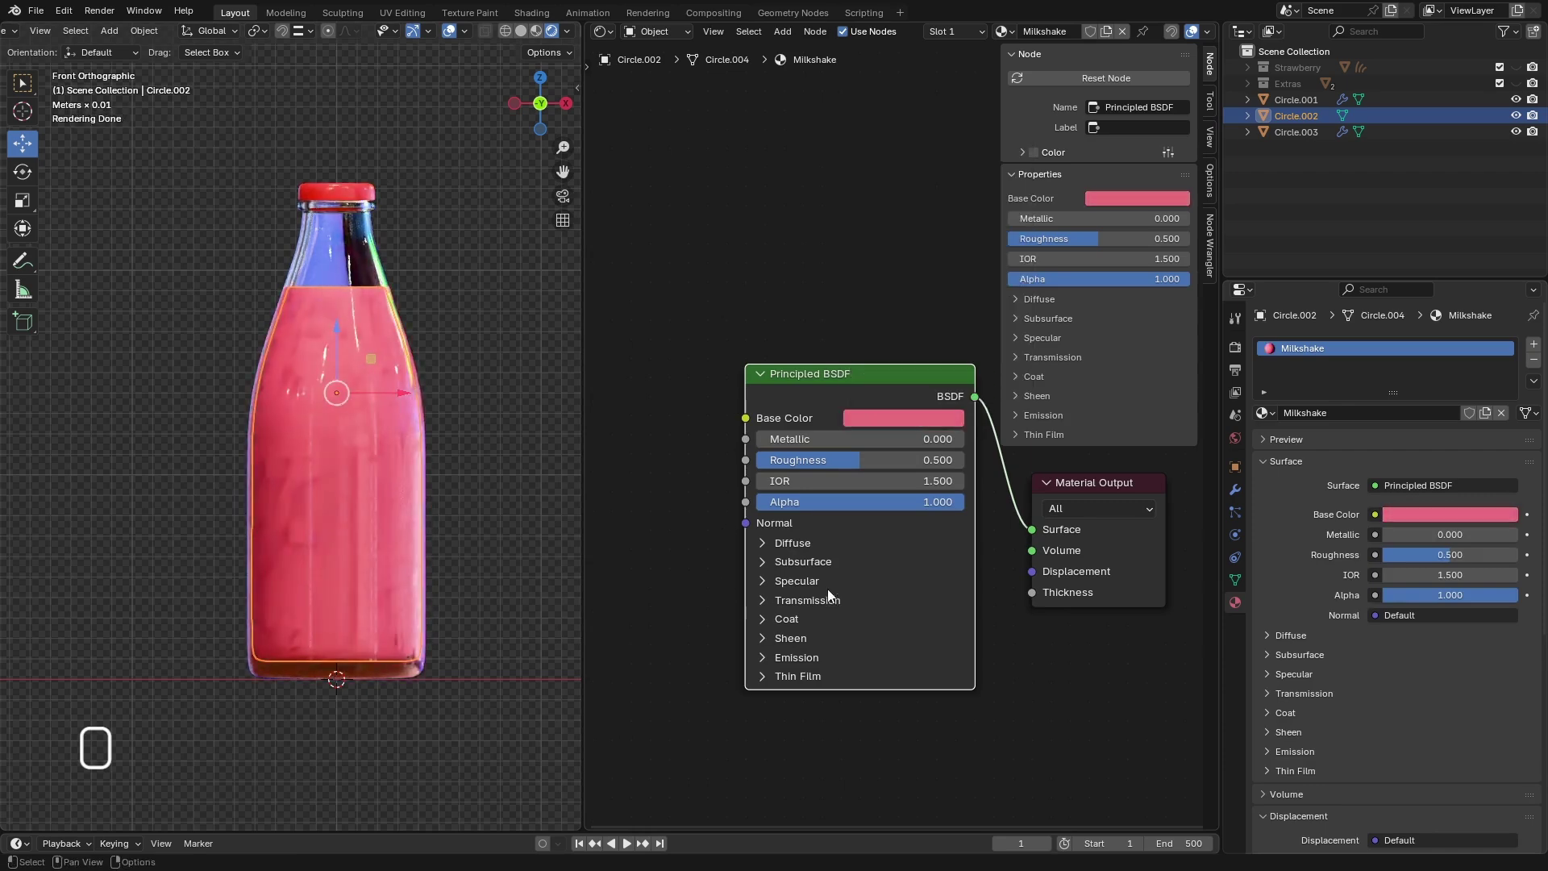
left_click_drag(851, 466, 794, 461)
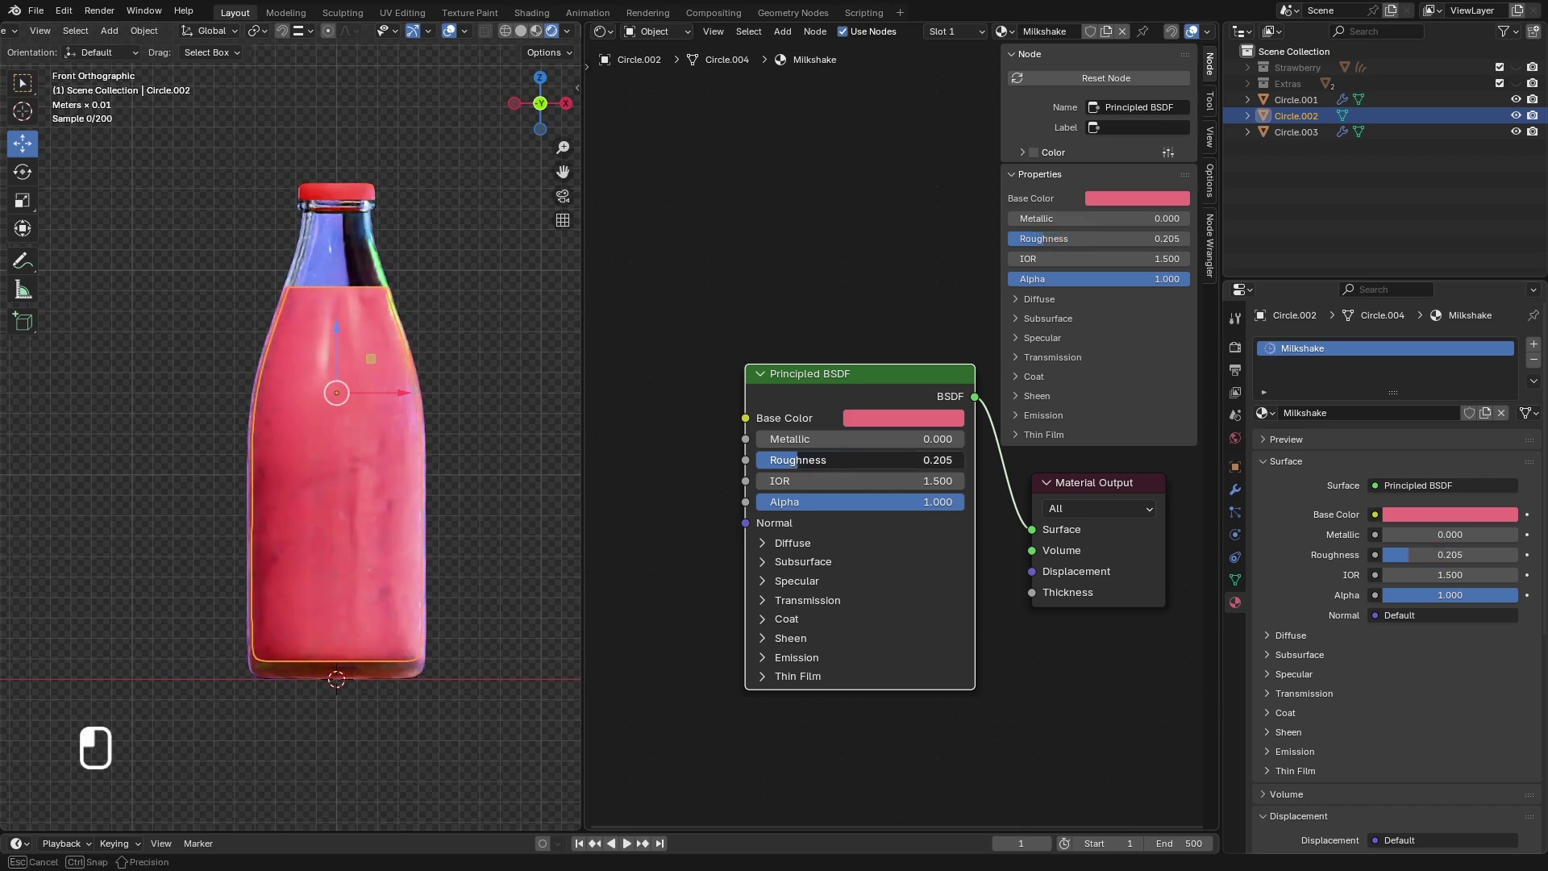
- Set the Milkshake shader's subsurface weight to 1 and all three subsurface radius values to 1.0
left_click(762, 563)
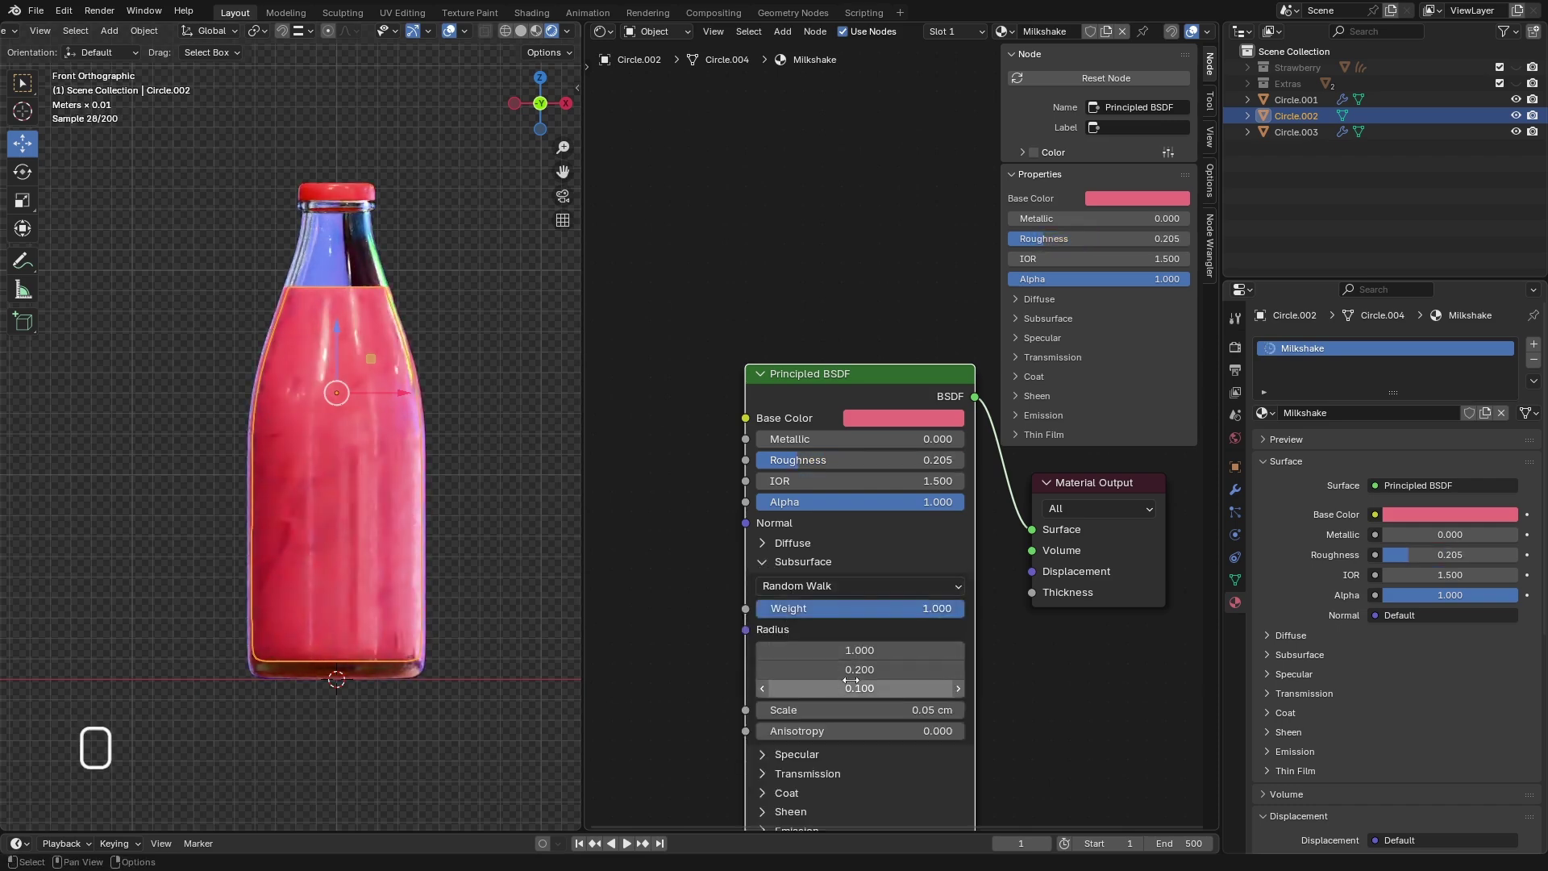
left_click_drag(851, 681, 858, 648)
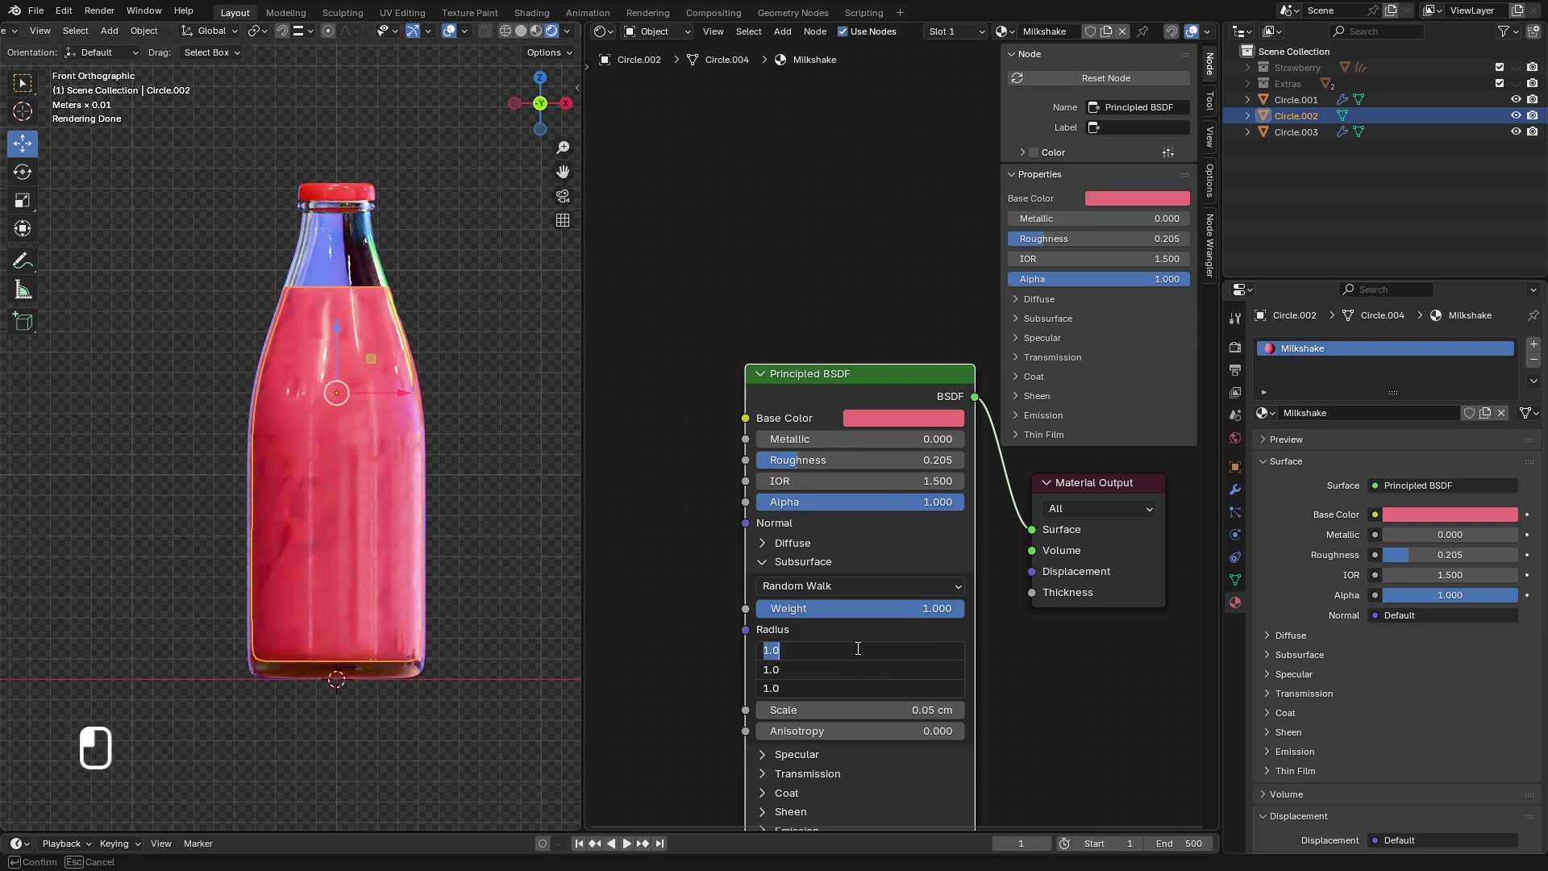
key("Return")
- Inspect the liquid's rendered surface and check that viewport Denoise is enabled in the render sampling settings
scroll(297, 574, "up", 6)
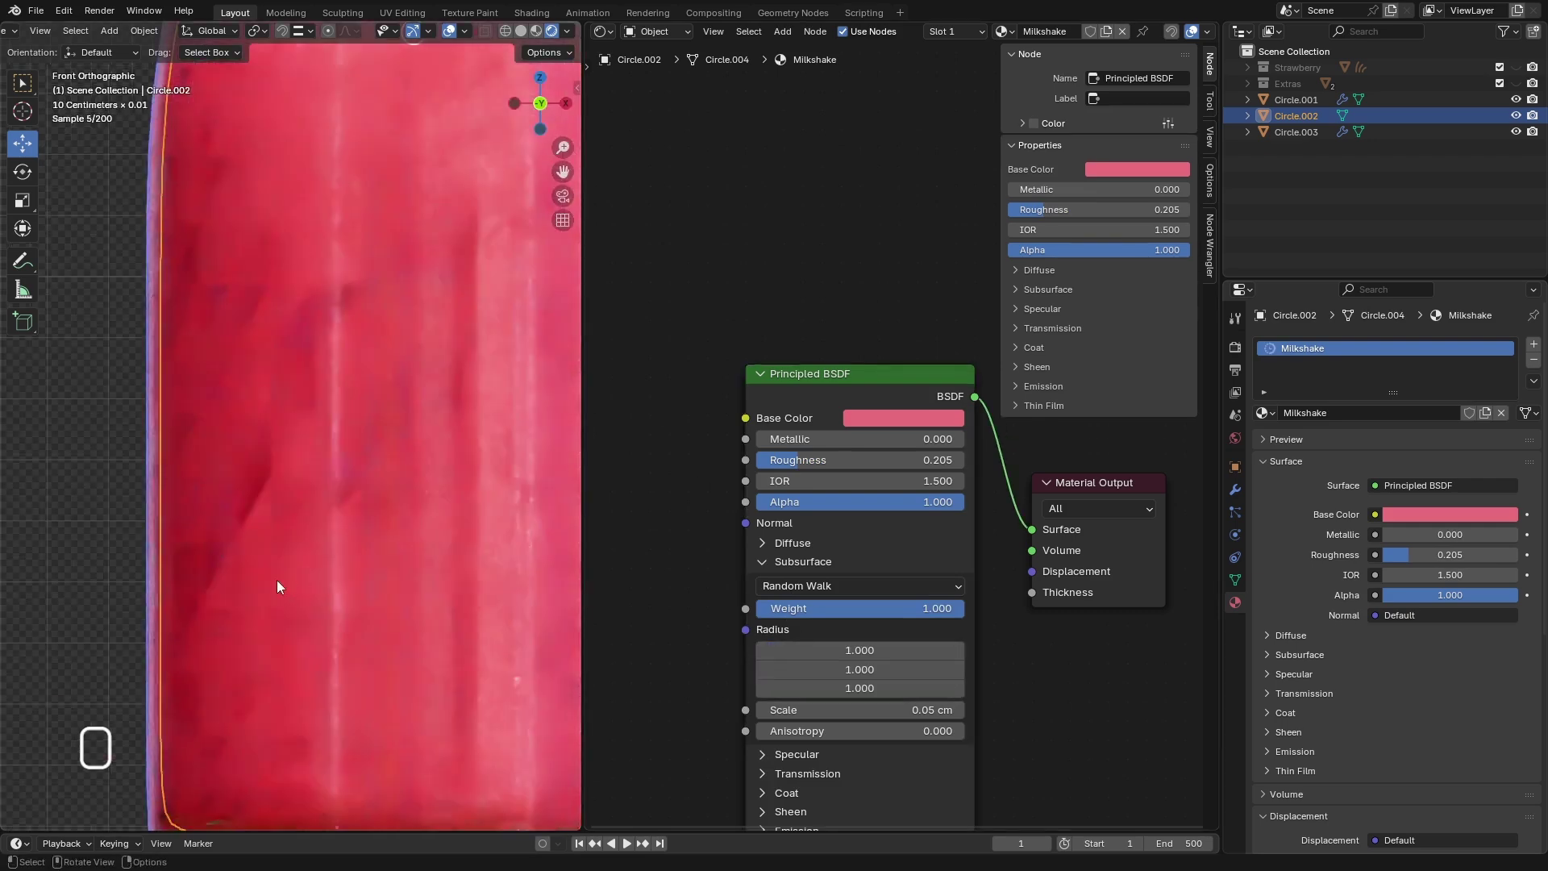
scroll(277, 556, "down", 5)
scroll(310, 462, "up", 3)
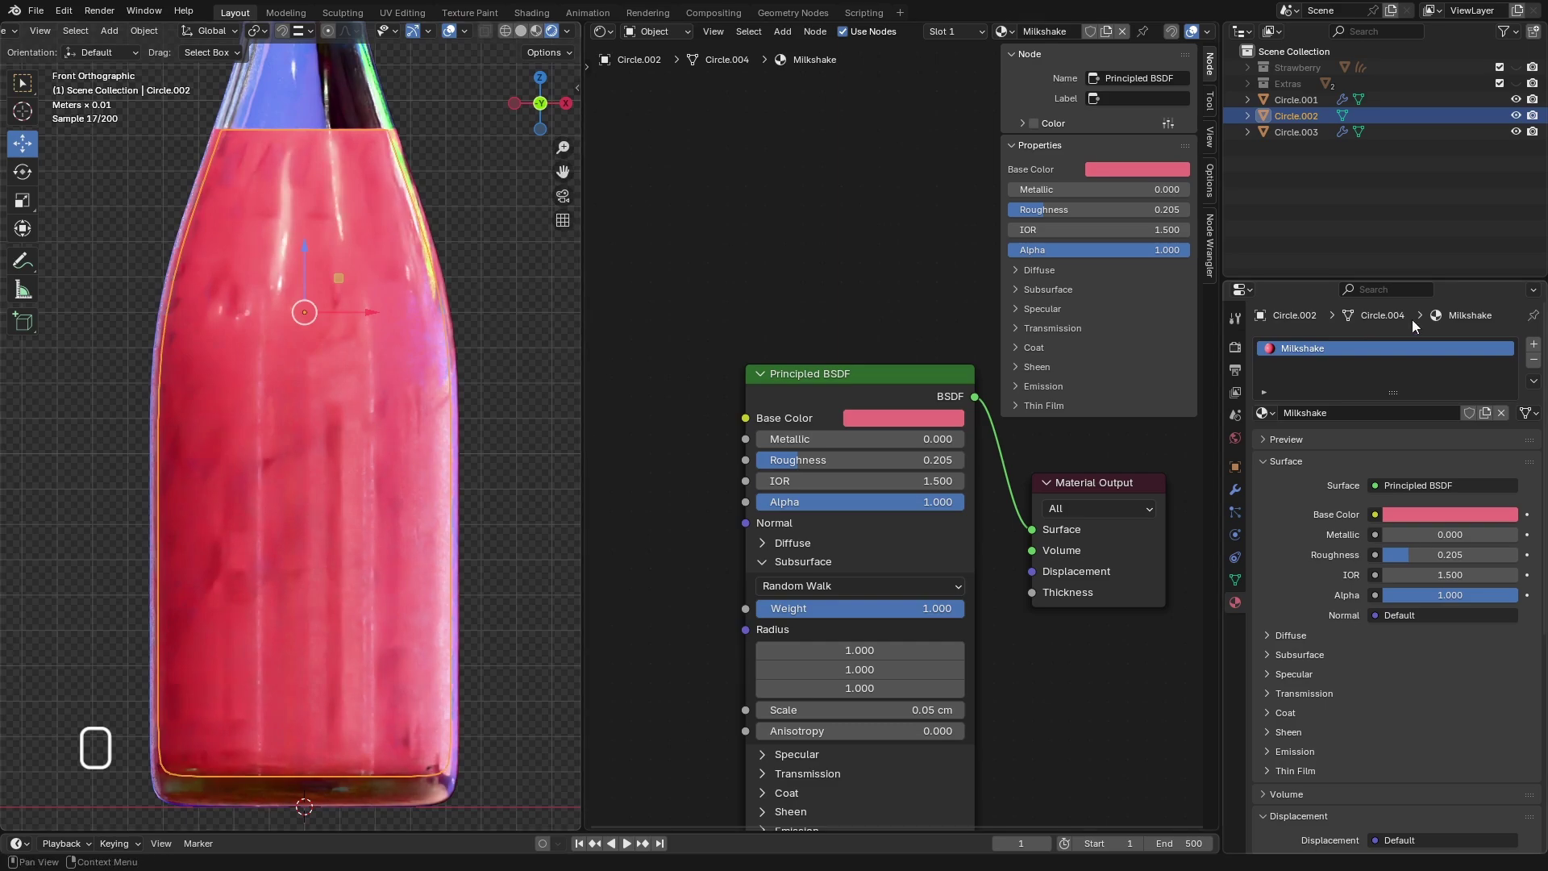
left_click(1236, 349)
left_click(1285, 518)
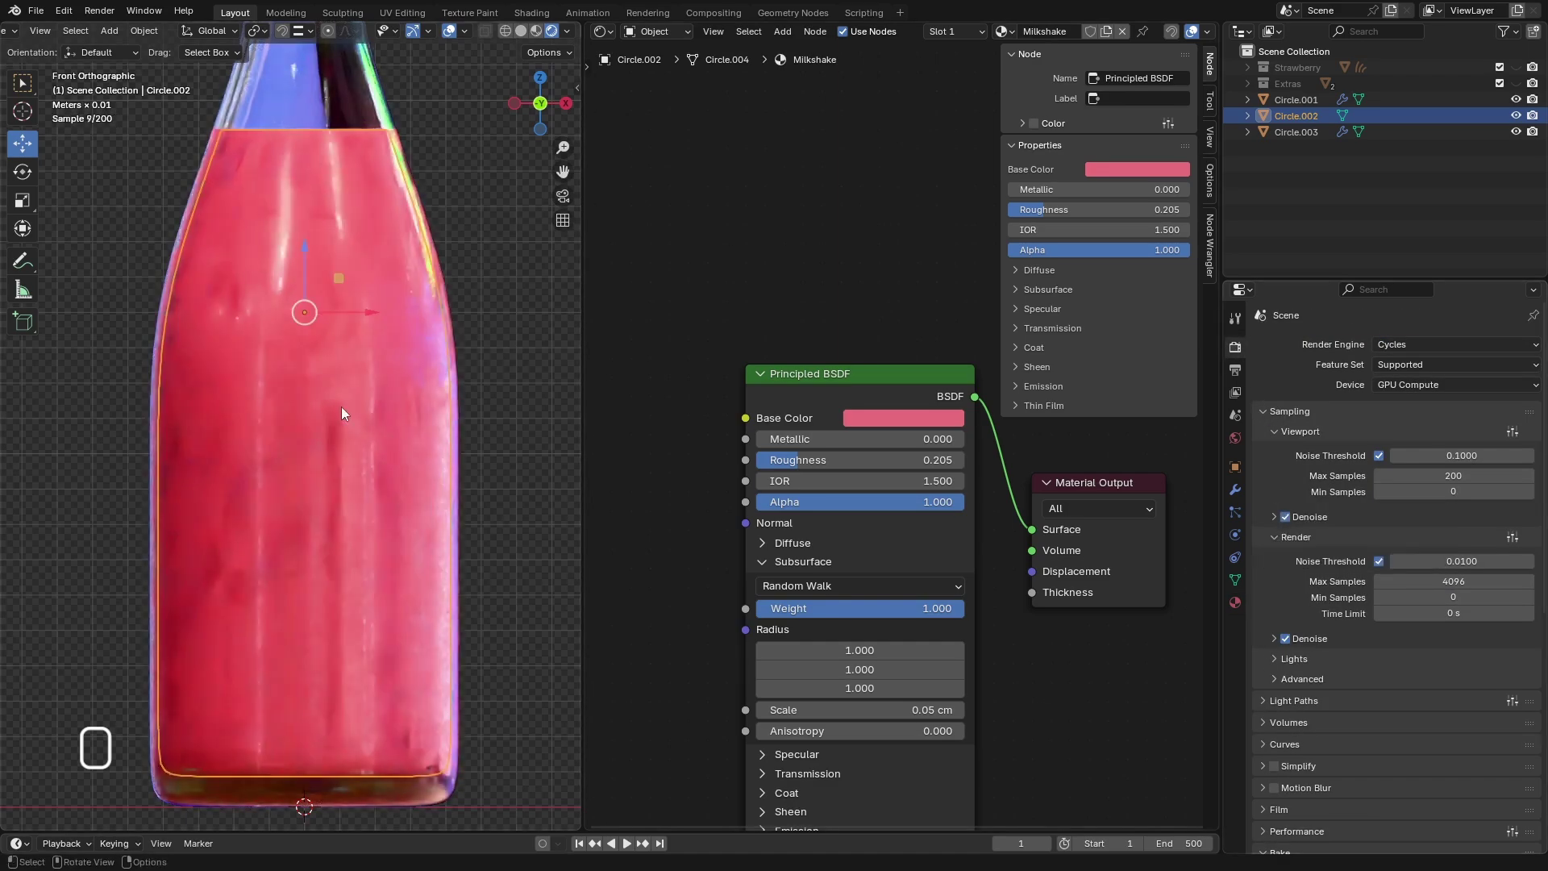
- Widen the 3D viewport into the shader editor's space and inspect the milkshake inside the bottle
left_click_drag(581, 384, 1006, 387)
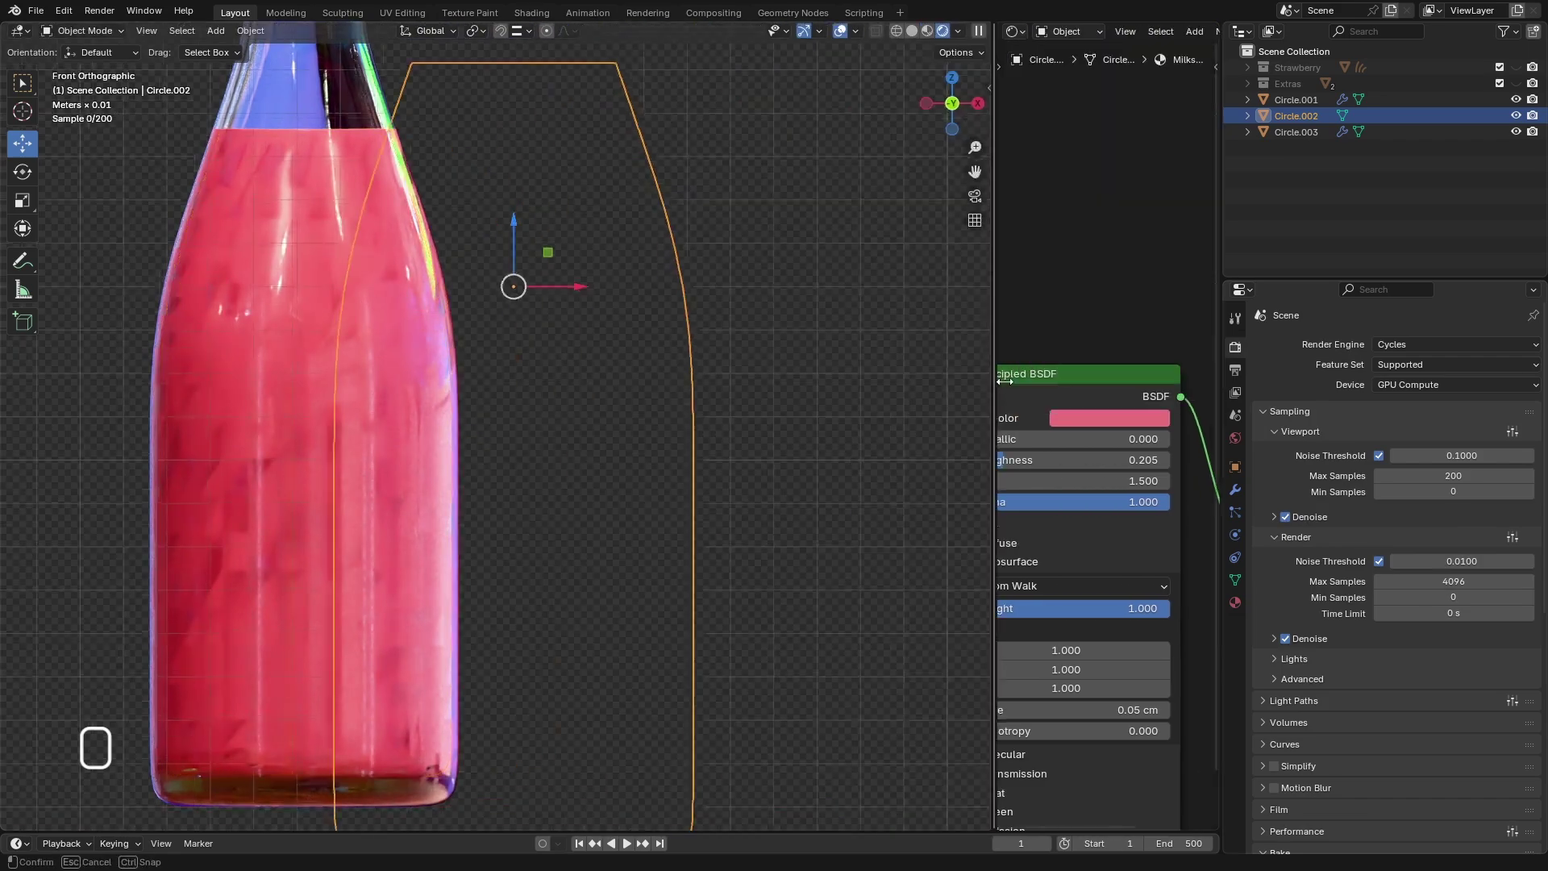
scroll(462, 442, "up", 3)
scroll(415, 467, "down", 7)
scroll(415, 472, "up", 6)
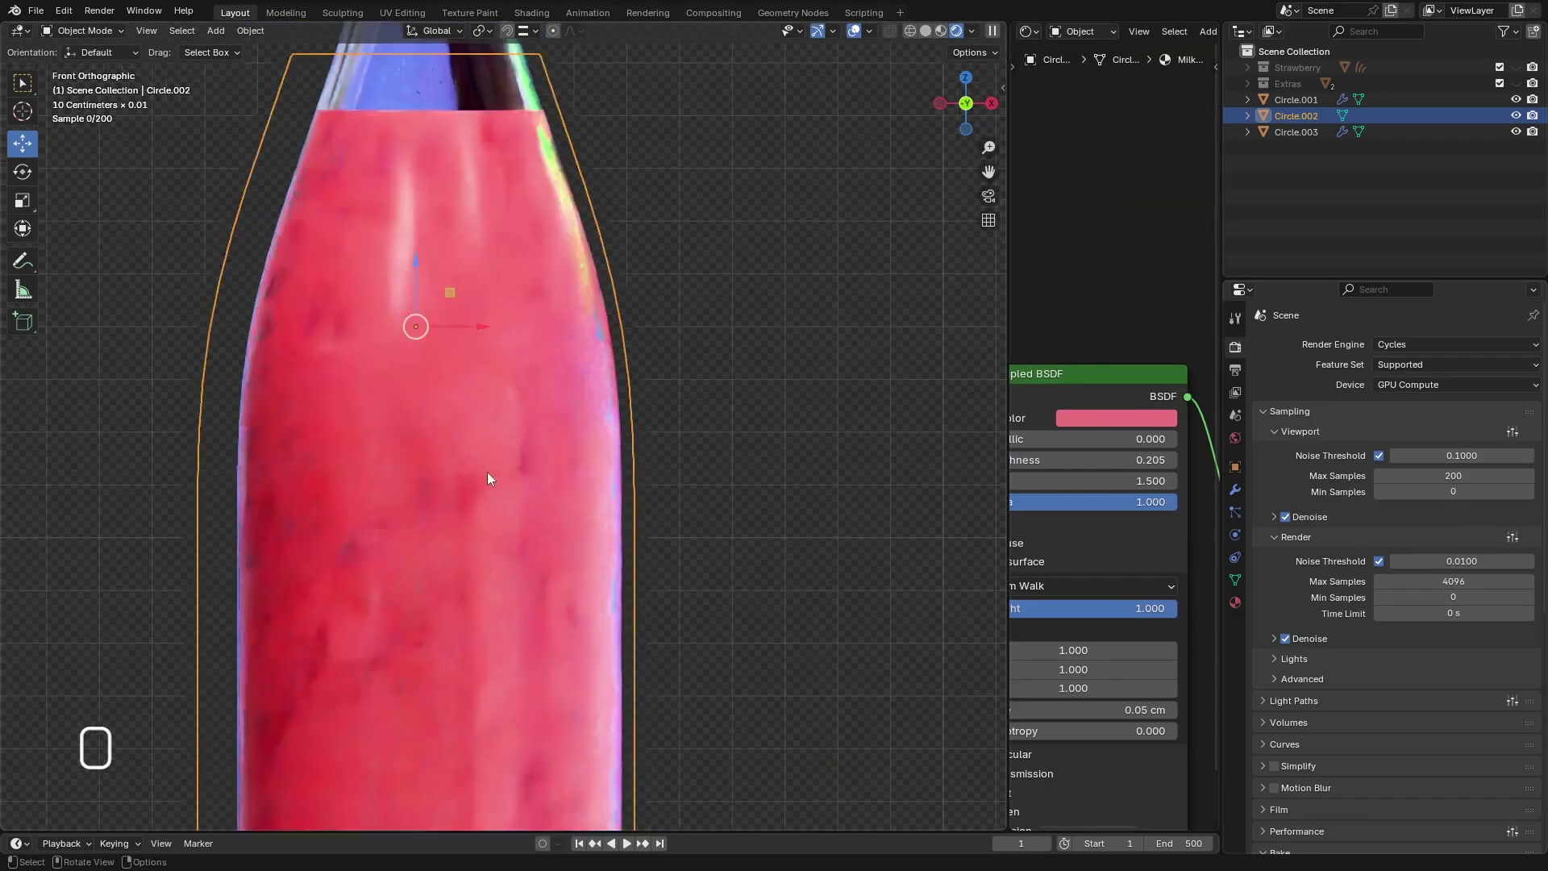
scroll(442, 534, "down", 2)
scroll(438, 618, "up", 5)
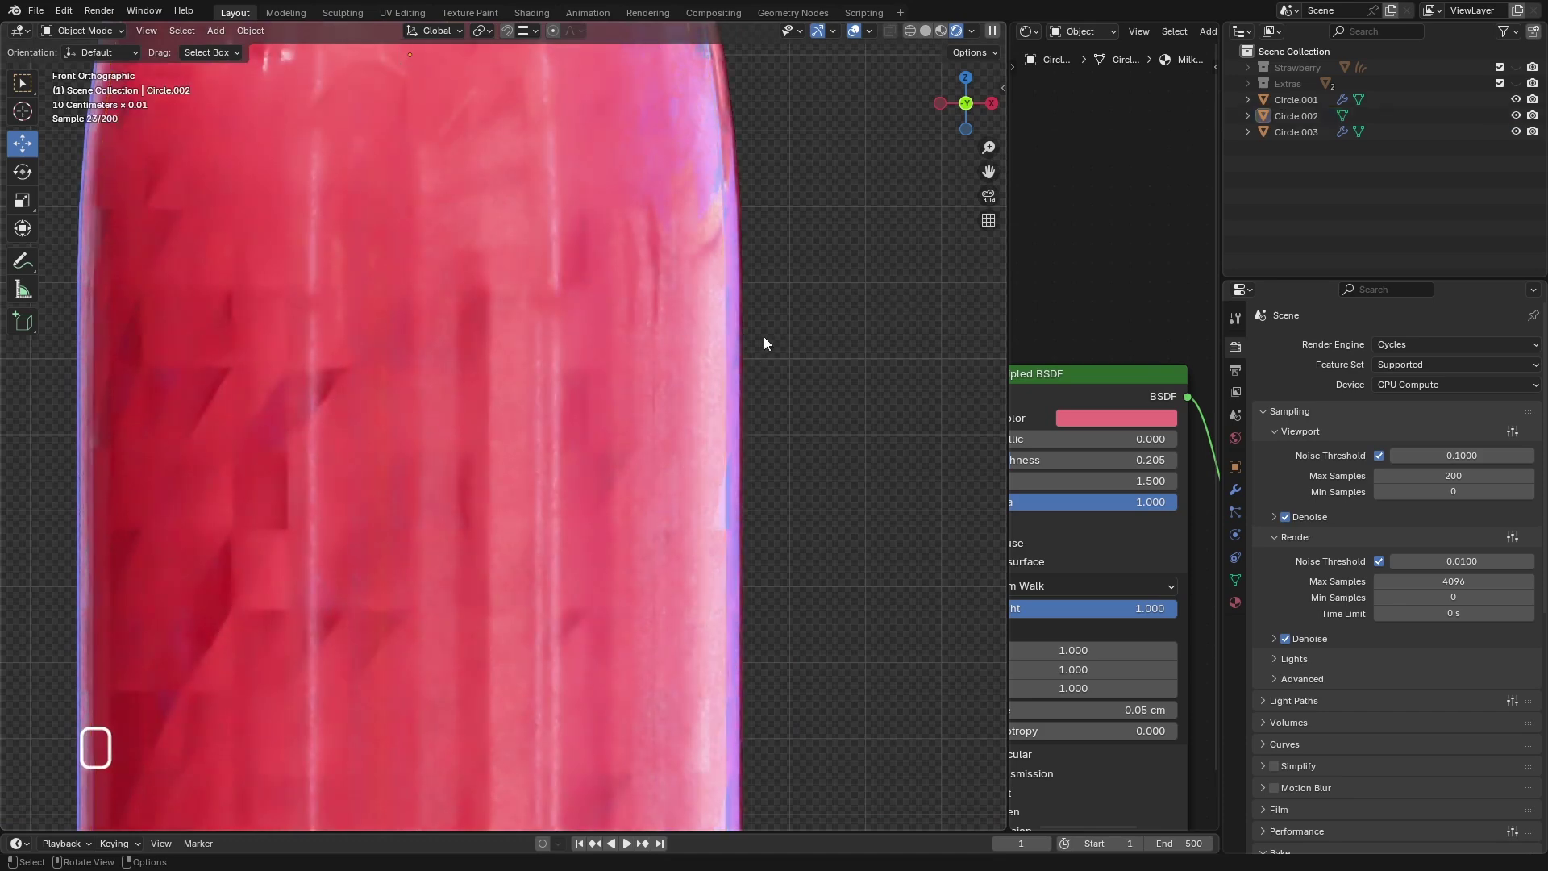
- Examine the boundary between glass and milkshake along the bottle's side, ending with the liquid object selected
left_click(693, 332)
scroll(708, 339, "up", 2)
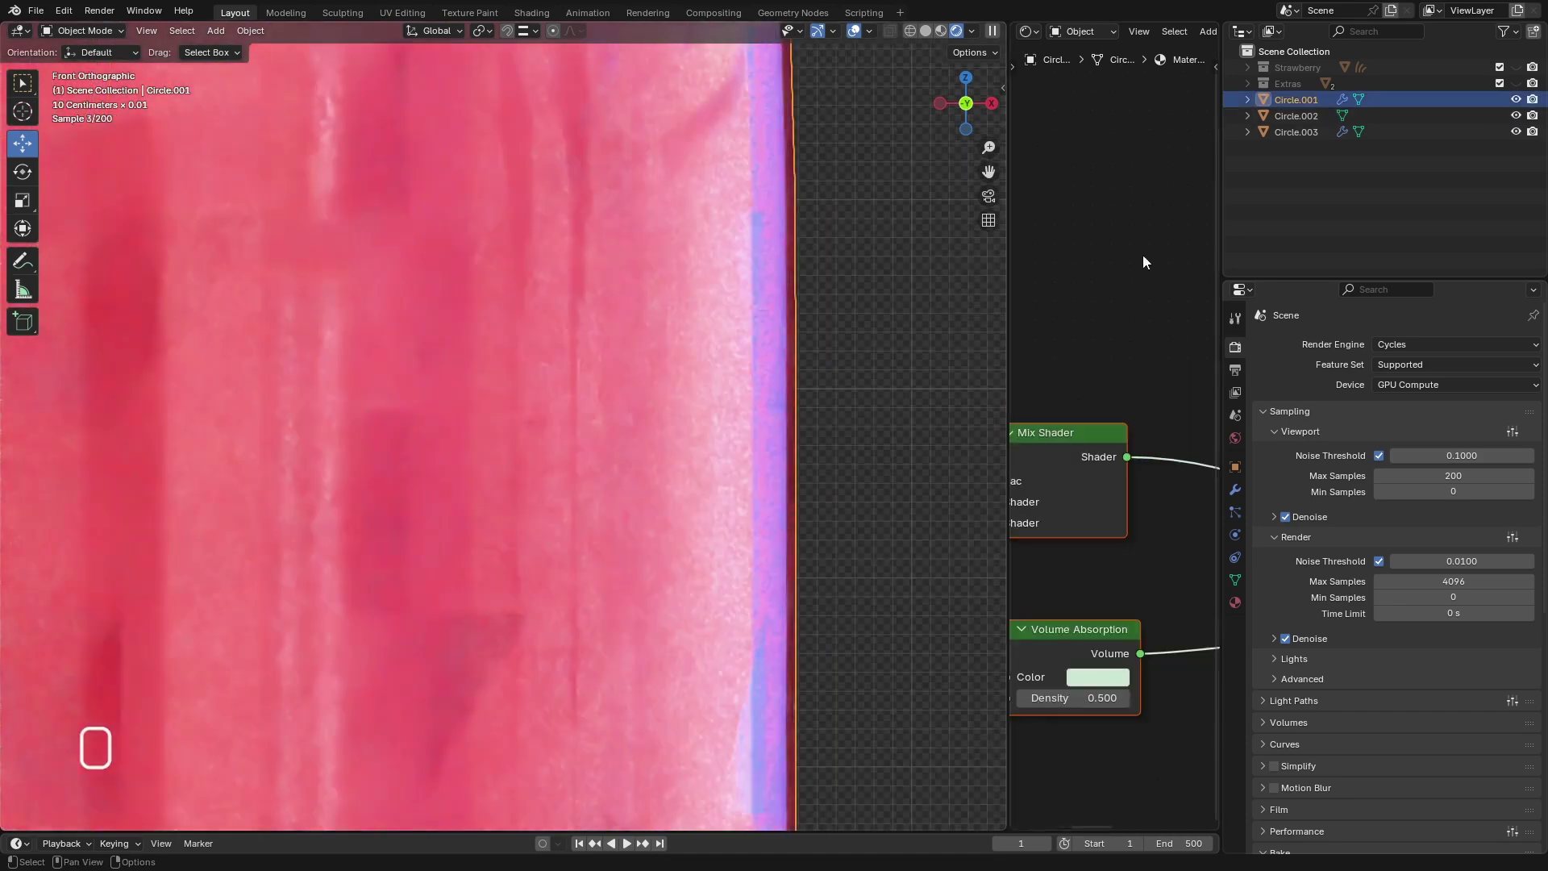
left_click(1300, 116)
scroll(756, 316, "up", 1)
scroll(756, 319, "down", 6)
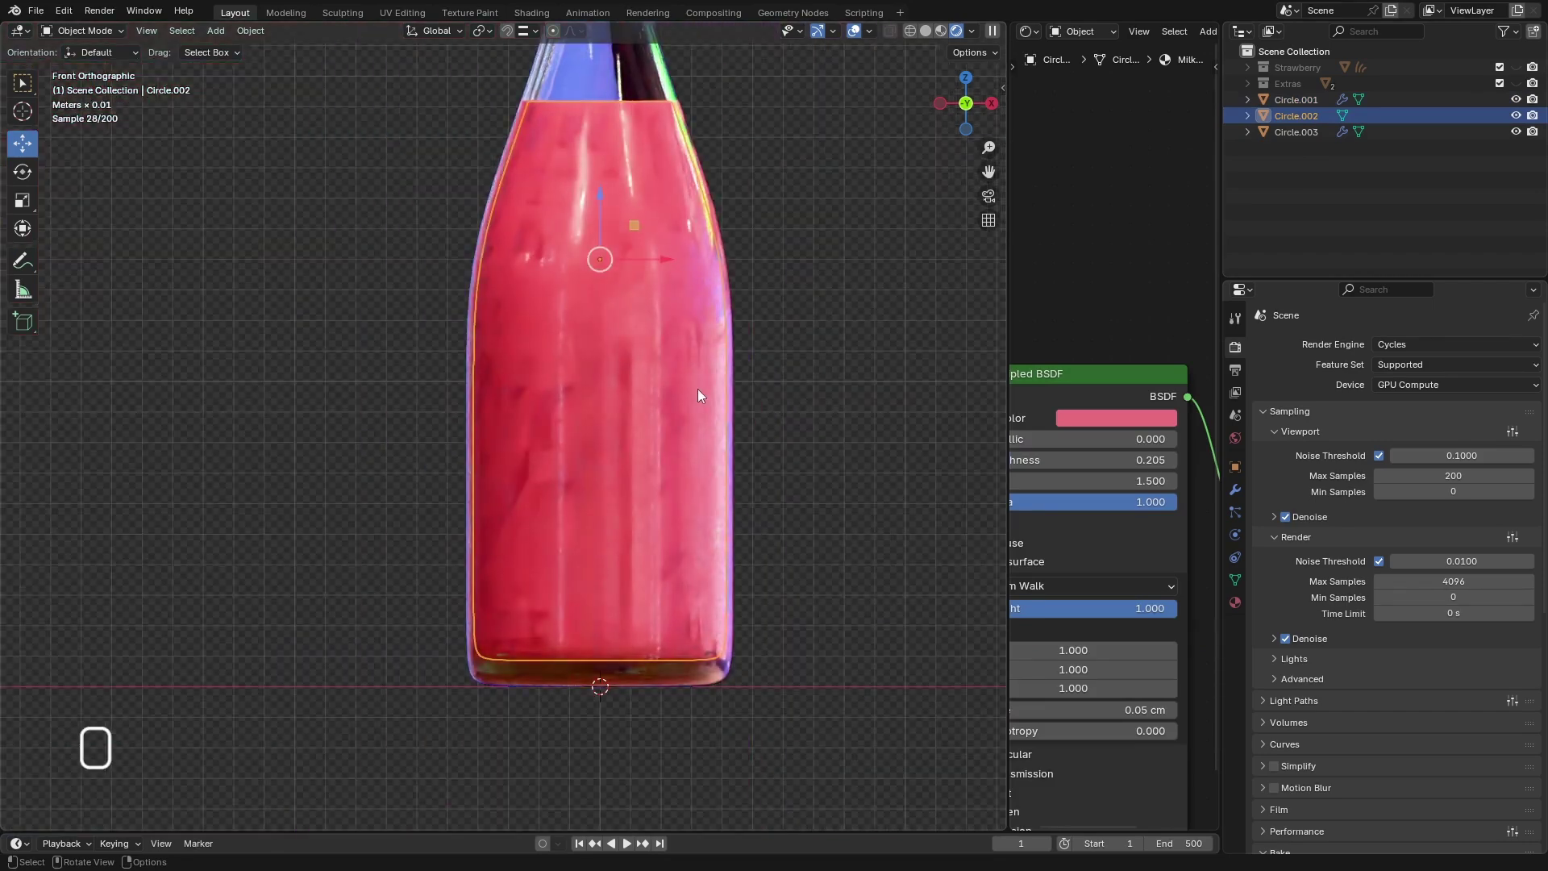
key("ctrl+F15")
scroll(641, 340, "down", 2)
scroll(650, 325, "up", 4)
scroll(650, 326, "down", 3)
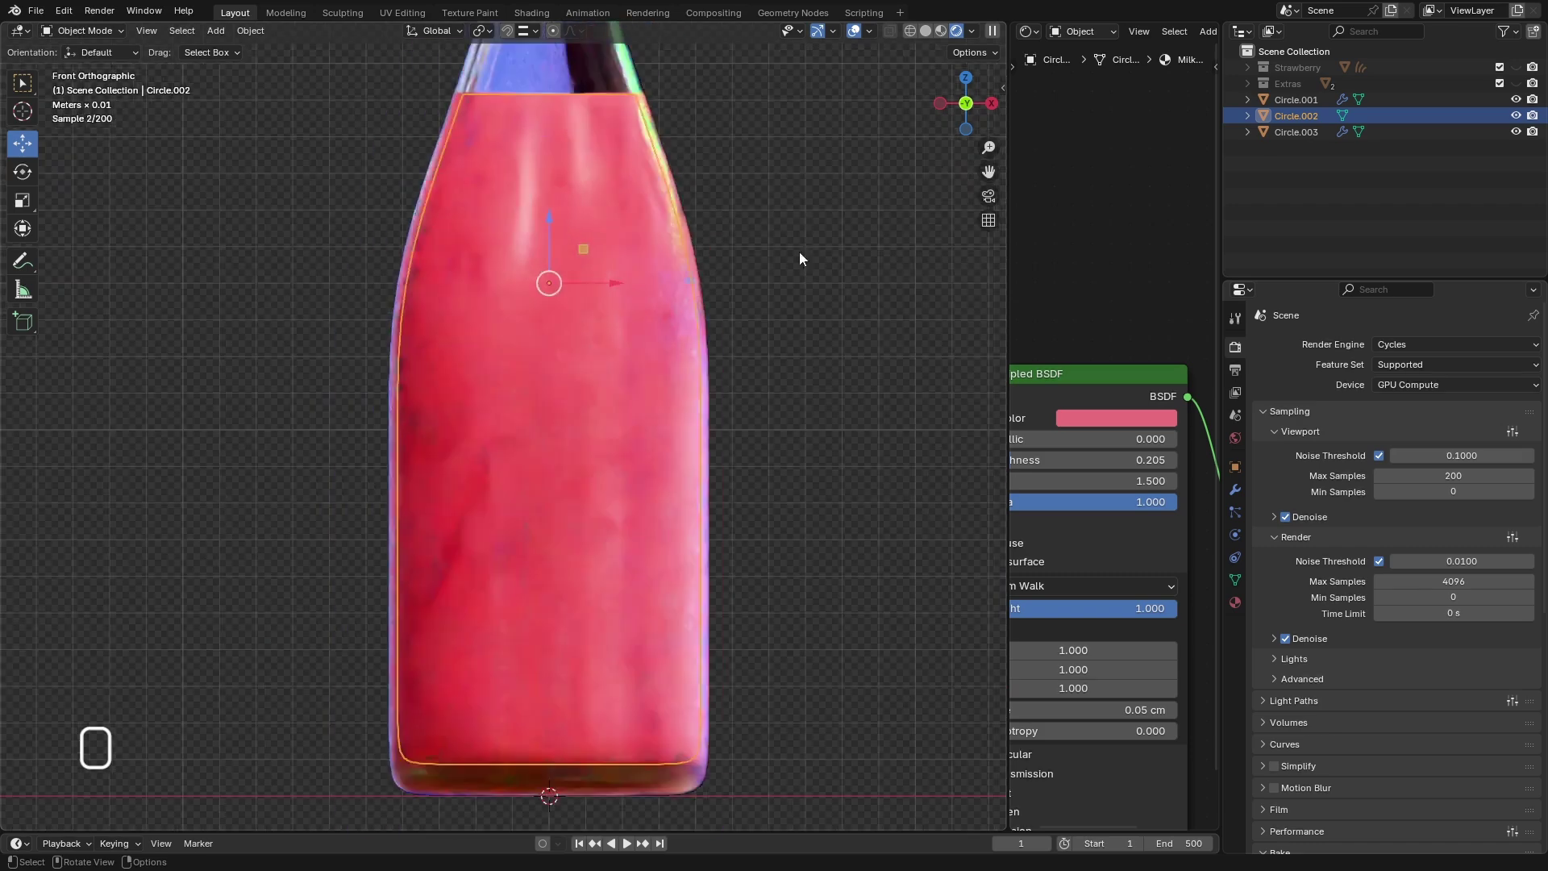
- Switch the viewport to solid shading with X-ray and isolate the view on the liquid's side edge against the glass, keeping the liquid selected
left_click(925, 31)
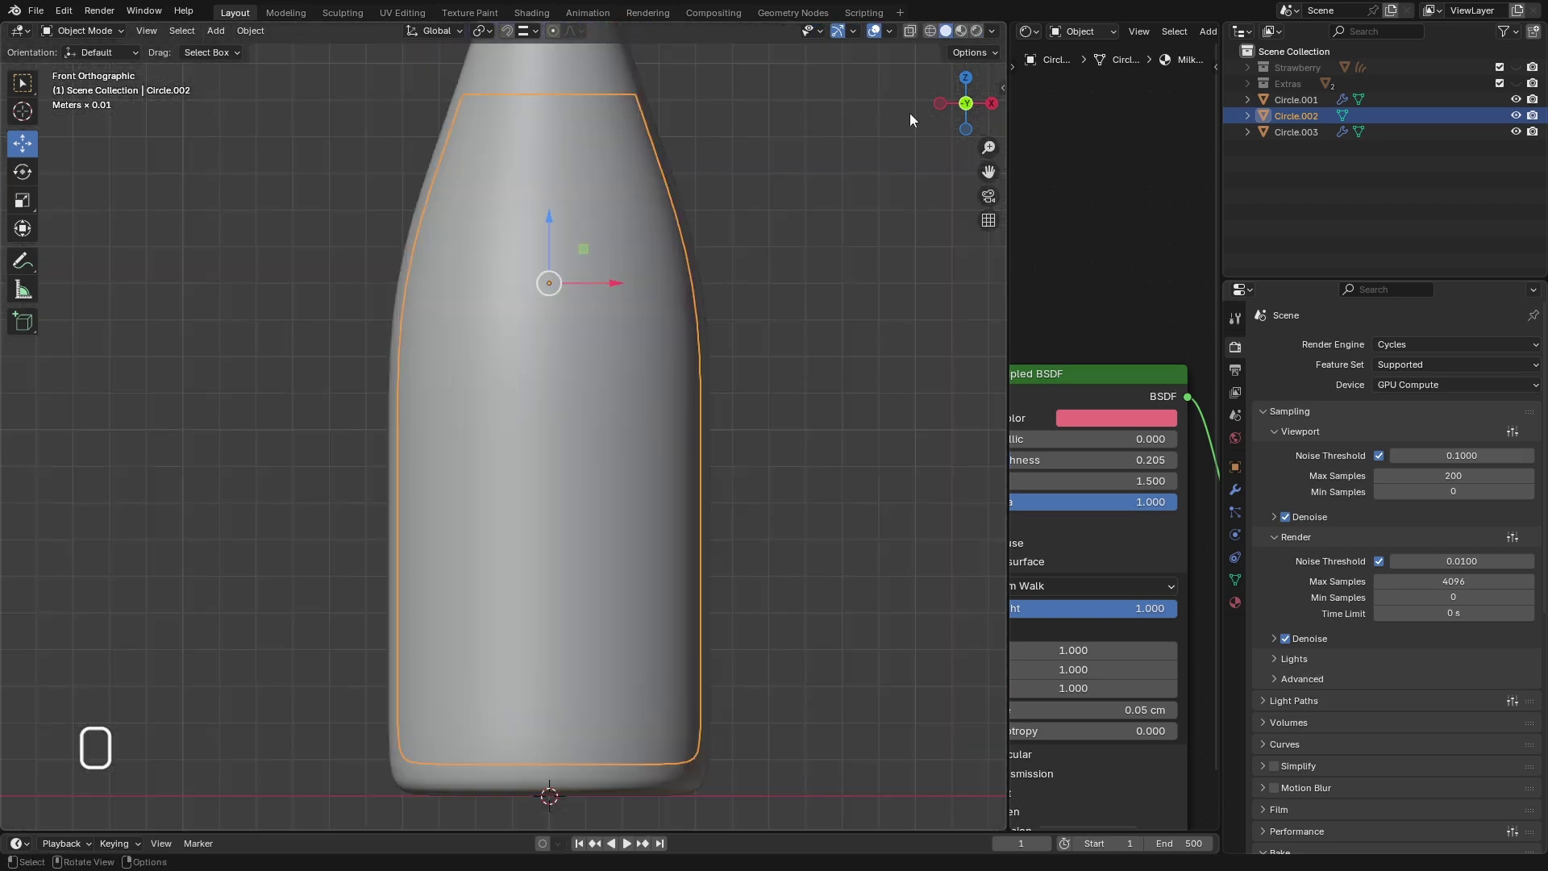
scroll(656, 283, "up", 2)
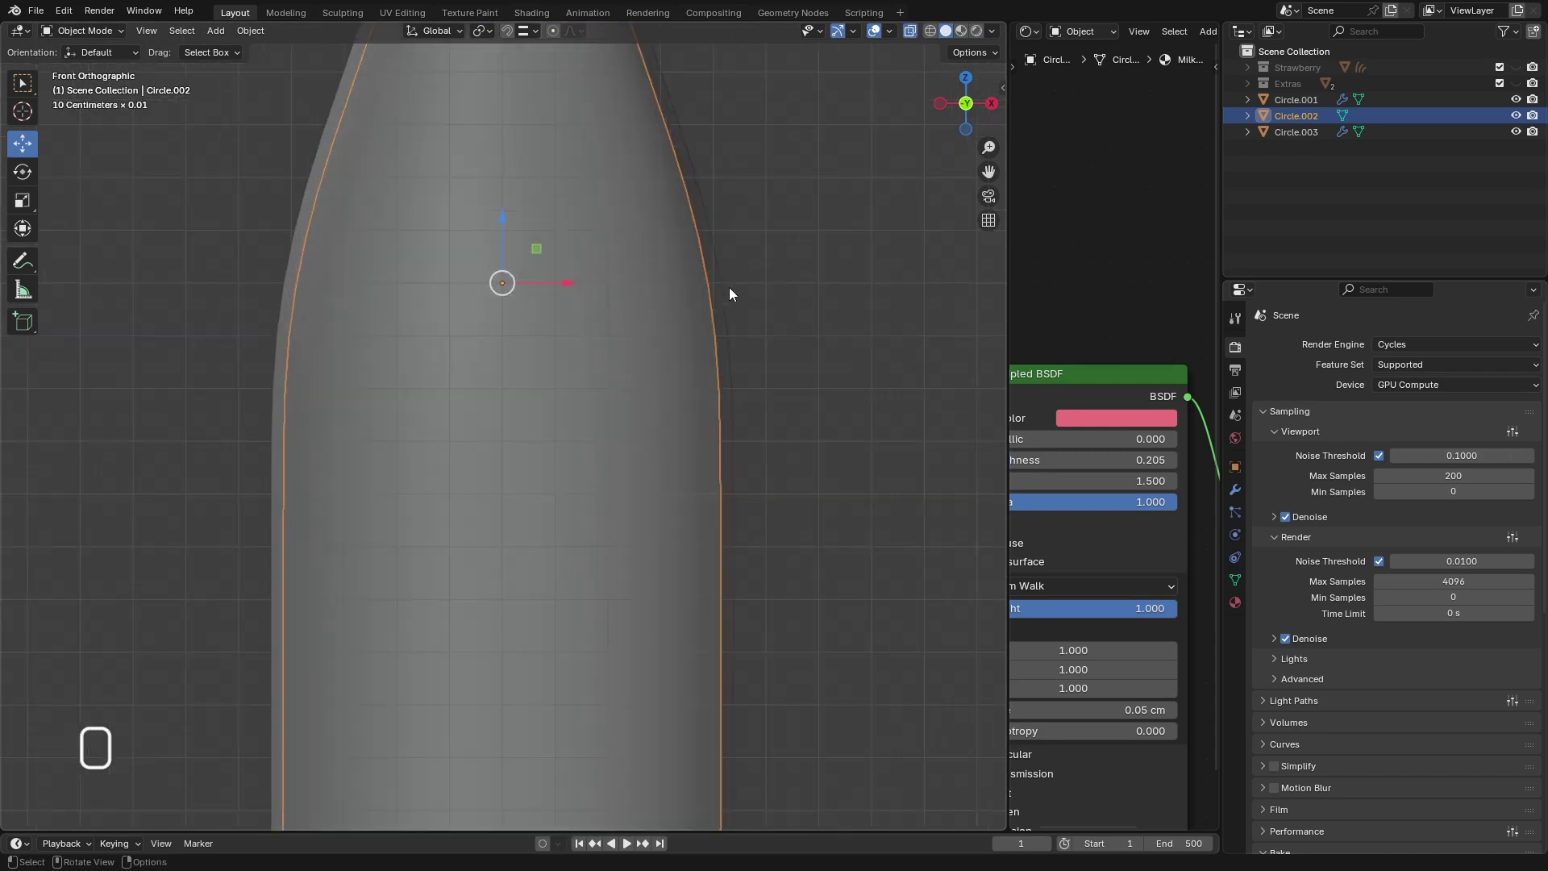
scroll(706, 358, "up", 4)
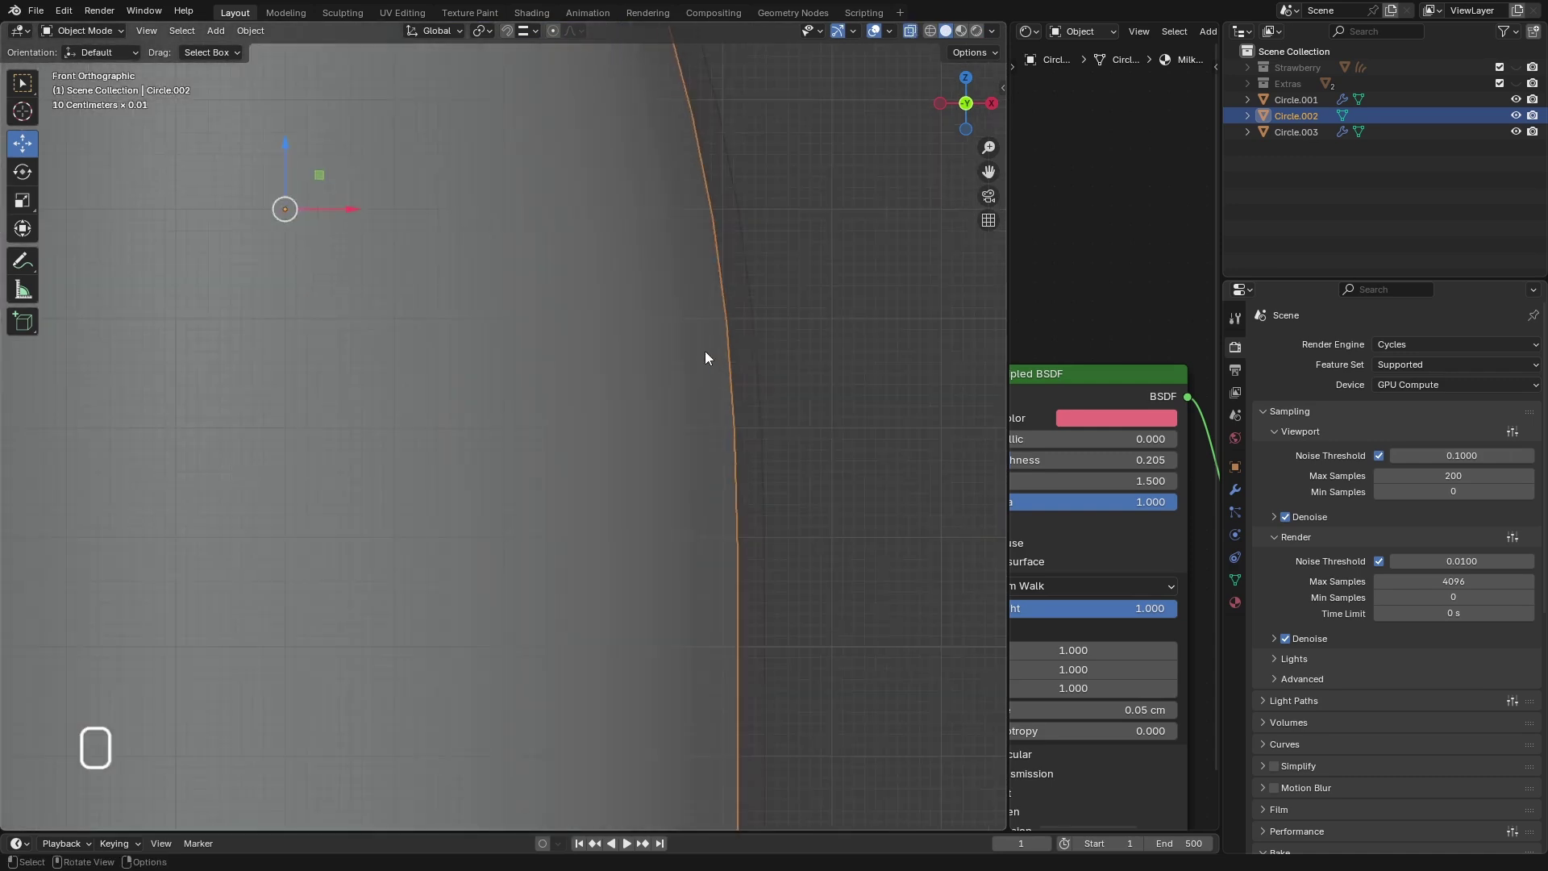
scroll(716, 403, "up", 3)
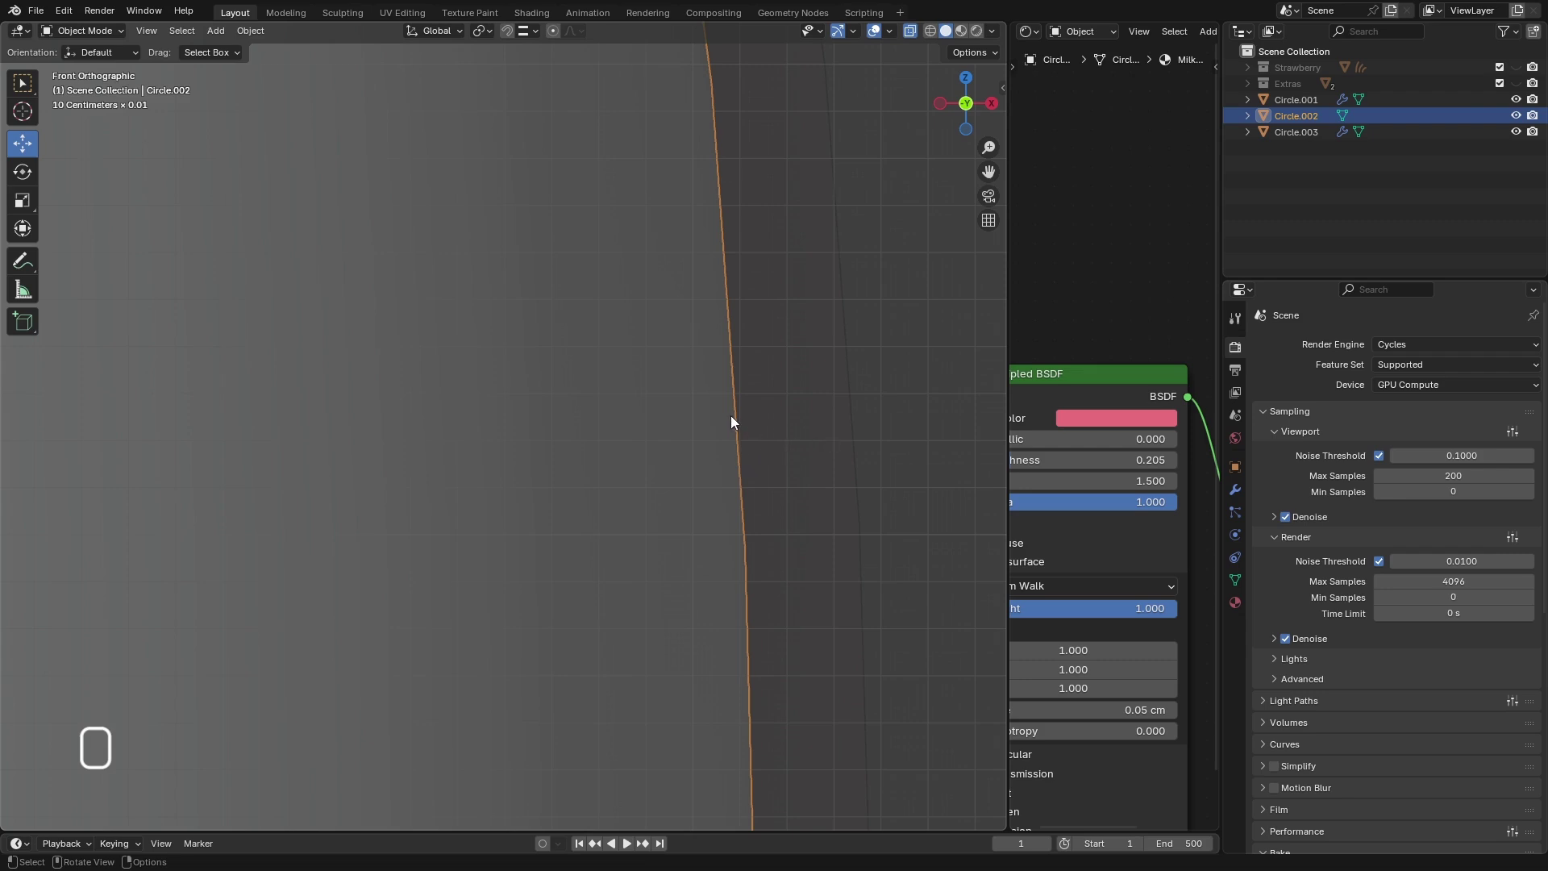
left_click(775, 423)
left_click(700, 413)
- Add a Subdivision Surface modifier to the milkshake liquid object
left_click(1235, 489)
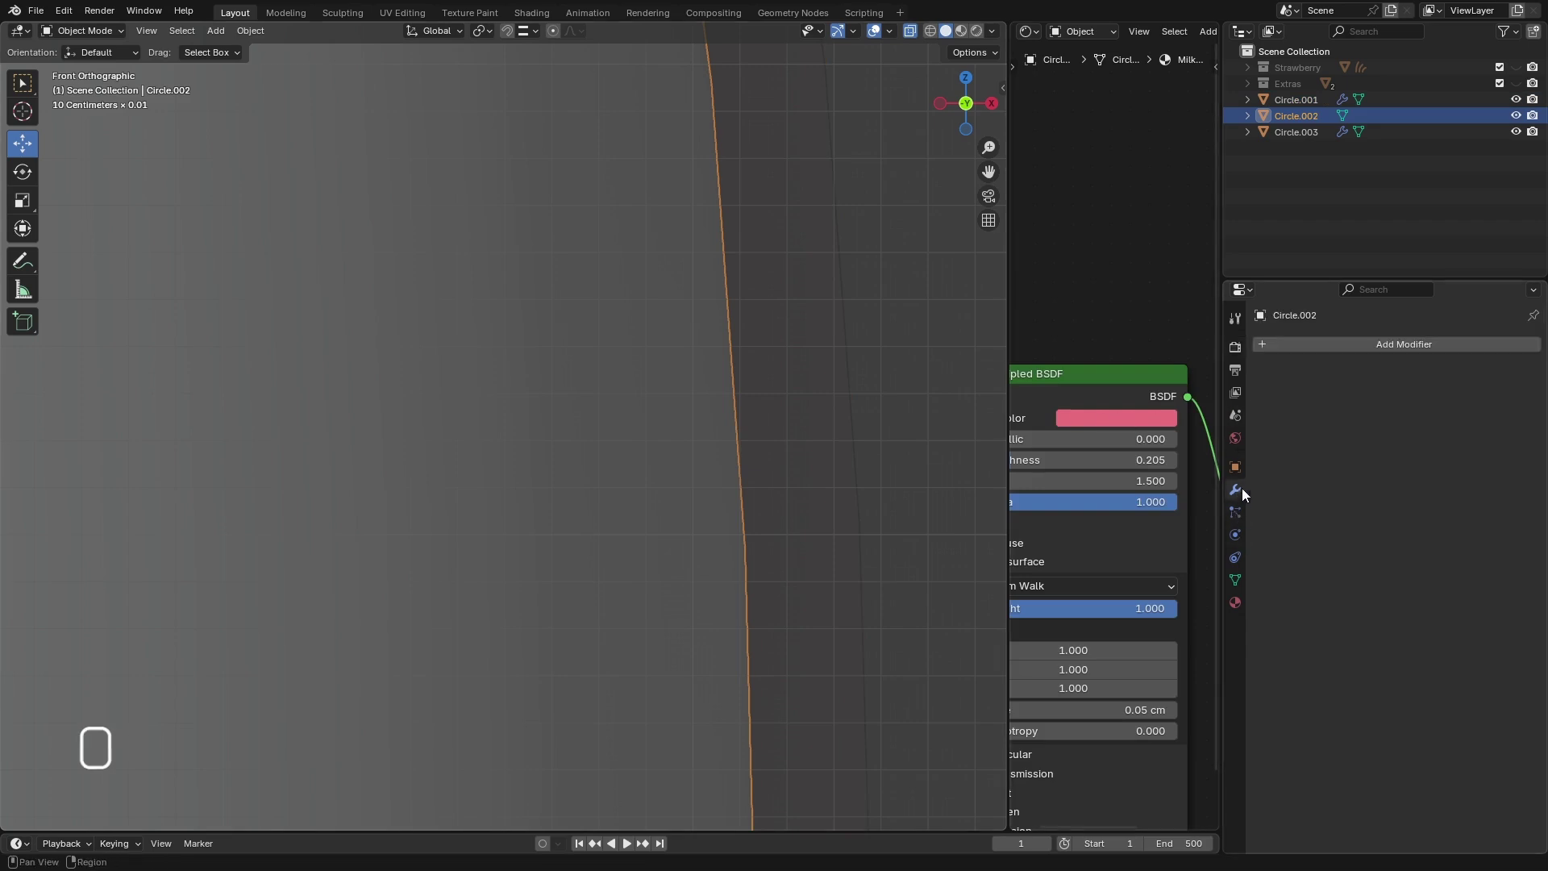
left_click(1305, 344)
mouse_move(1305, 344)
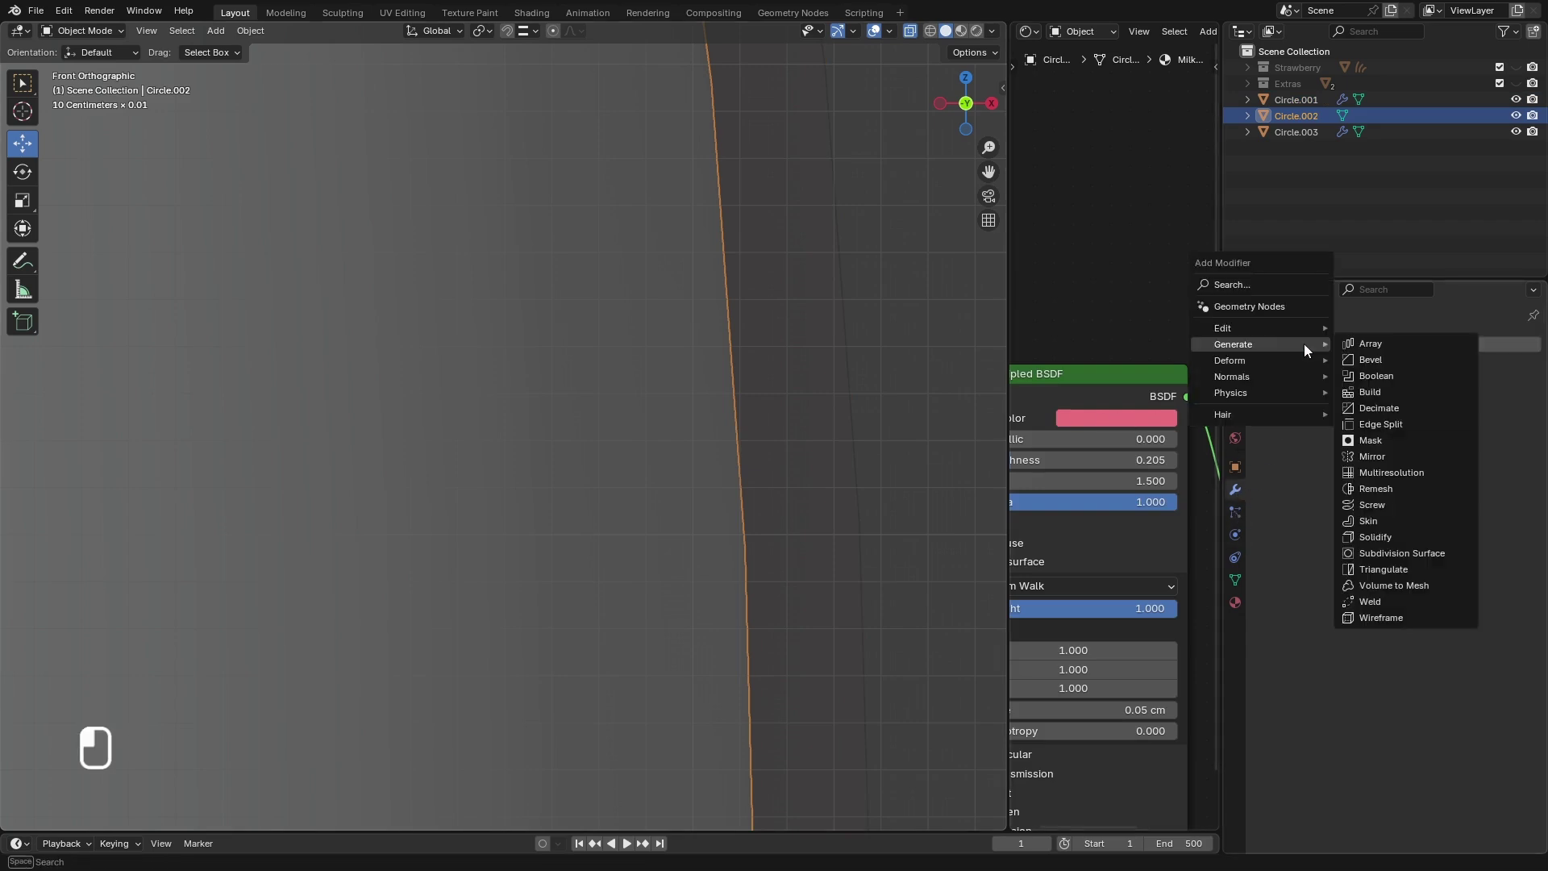
left_click(1411, 555)
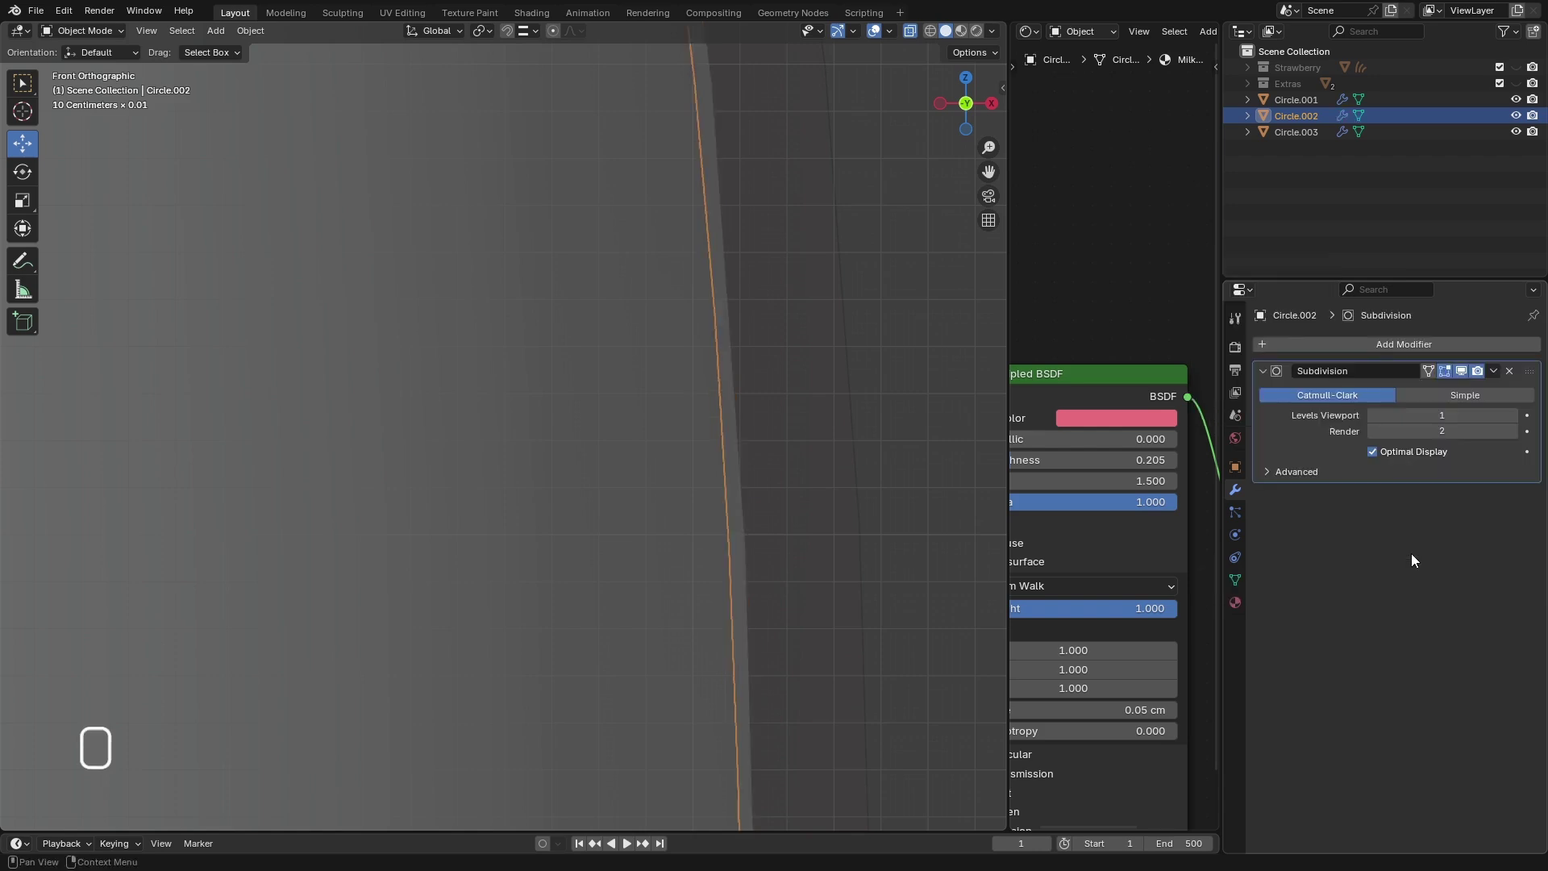
- Select the glass bottle and raise its Subdivision viewport level to 3
scroll(722, 410, "down", 6)
scroll(656, 311, "down", 5)
scroll(656, 311, "up", 3)
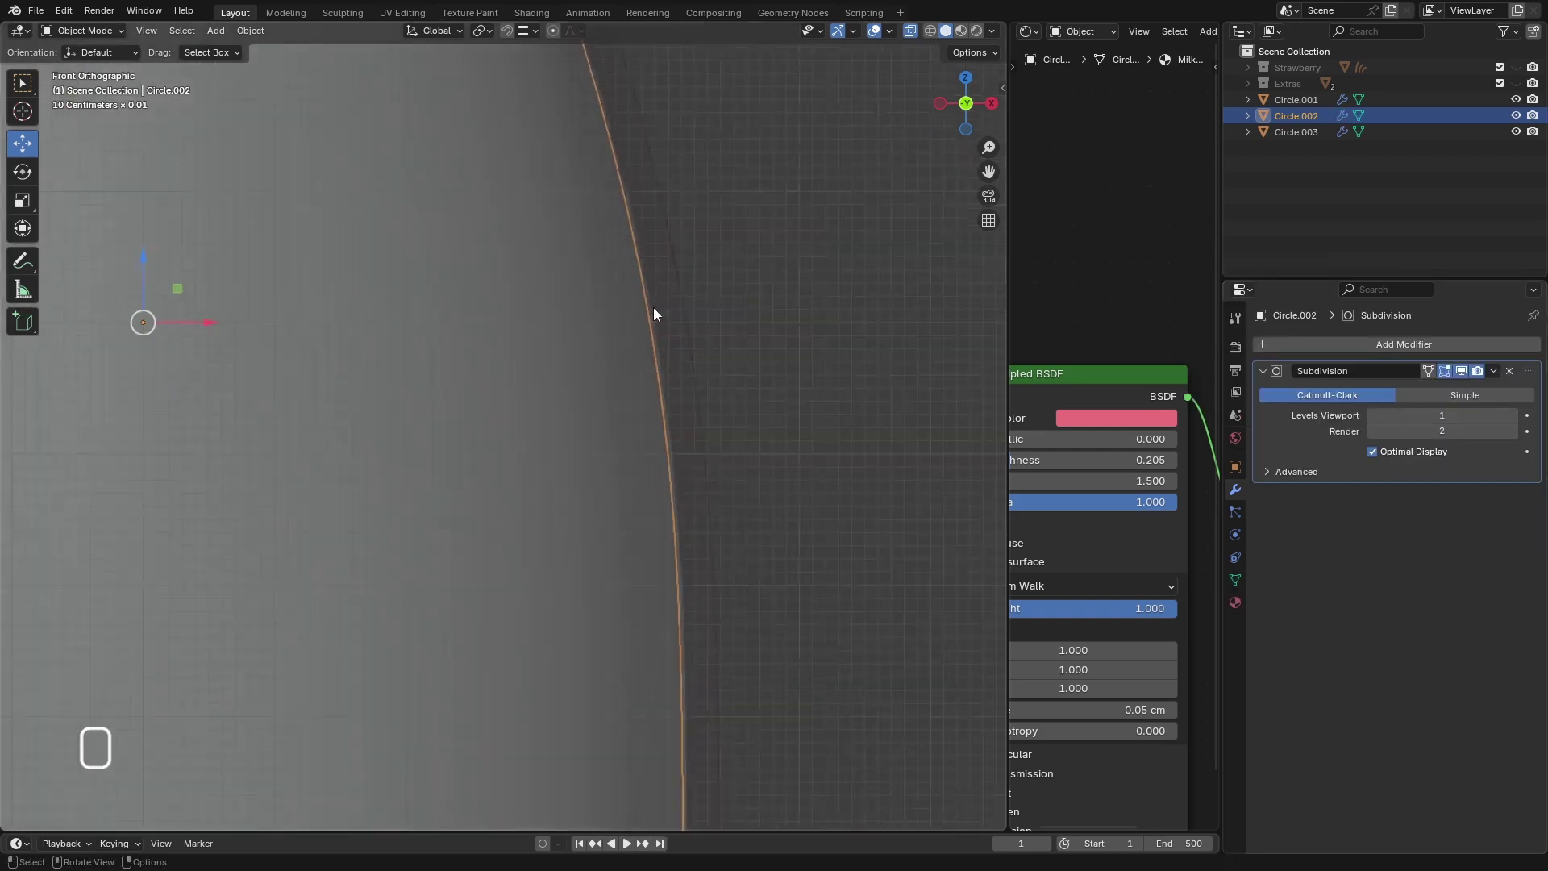
scroll(657, 312, "down", 3)
scroll(691, 249, "down", 1)
scroll(677, 803, "up", 5)
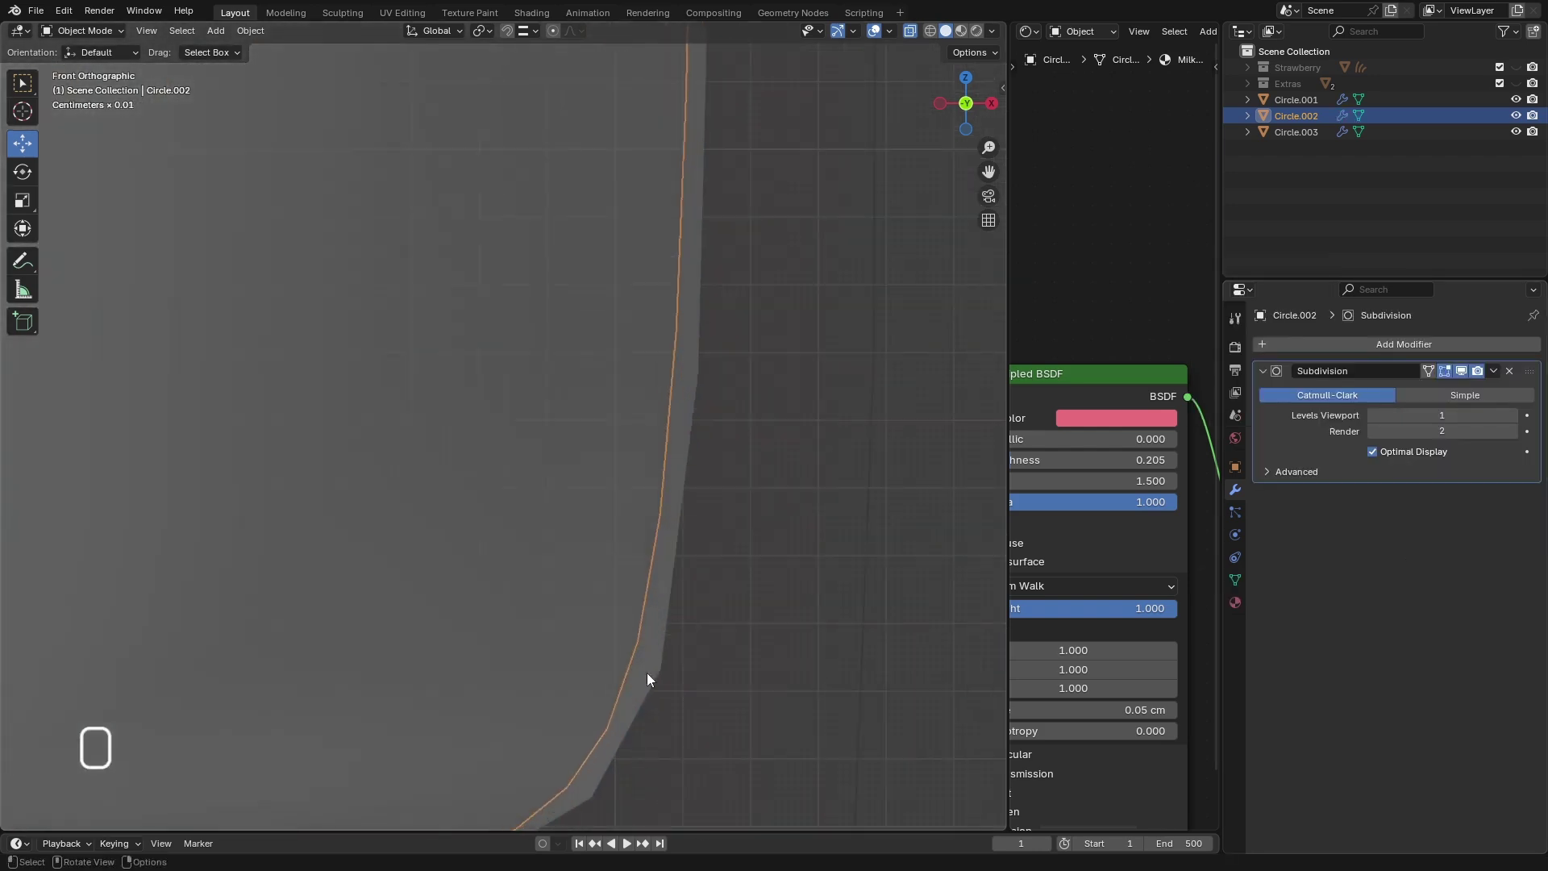
left_click(669, 640)
left_click(1515, 415)
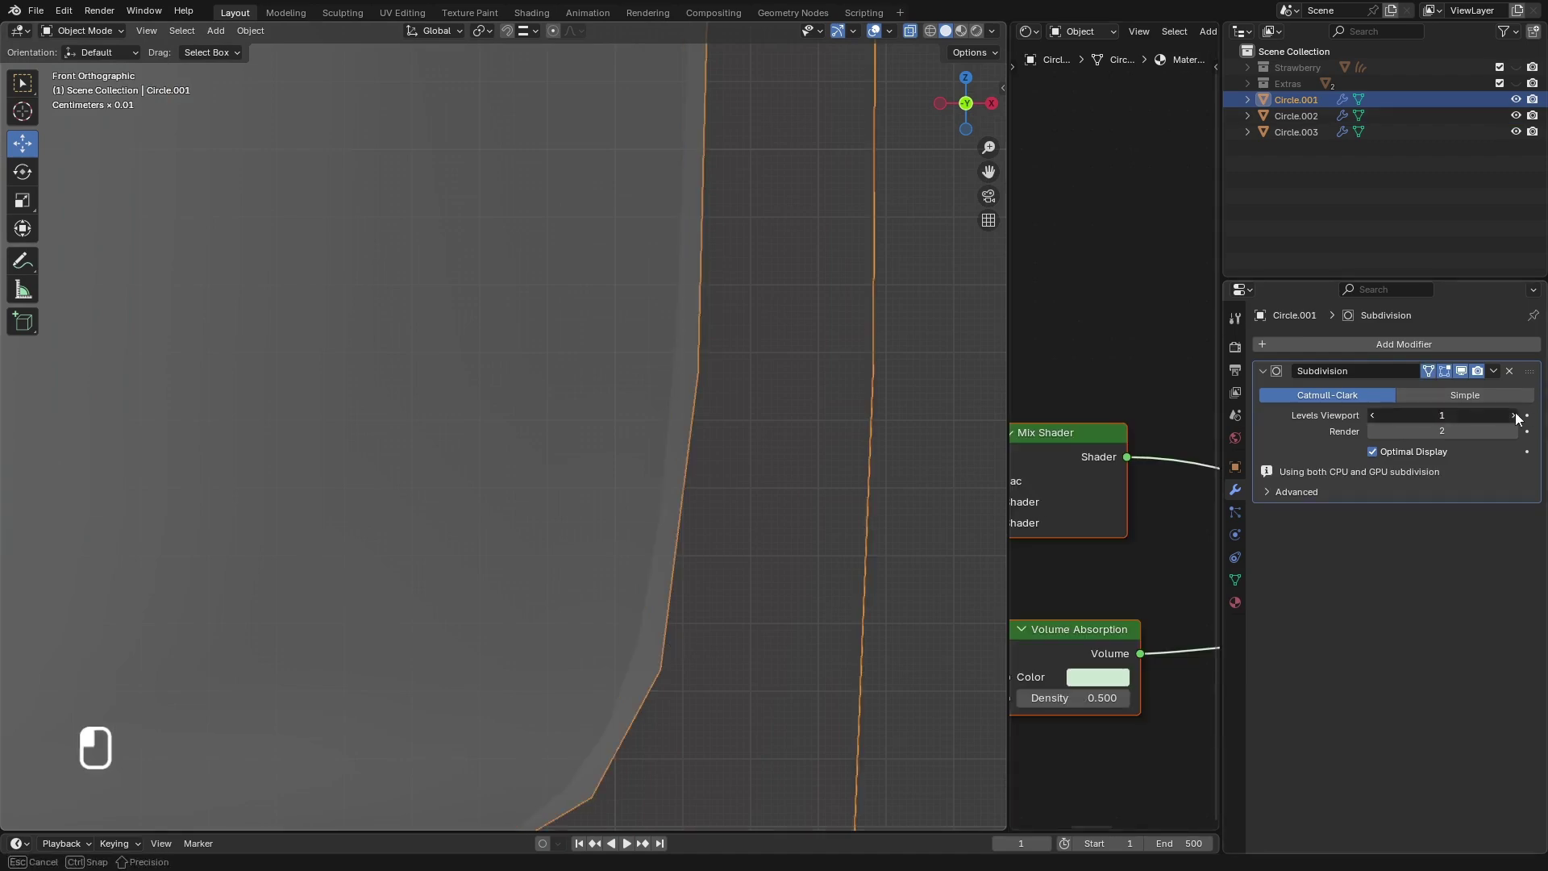
left_click(1515, 415)
left_click(909, 431)
- Return the viewport to rendered shading and examine the smoothed glass and milkshake from the front and at an angle
scroll(667, 540, "down", 6)
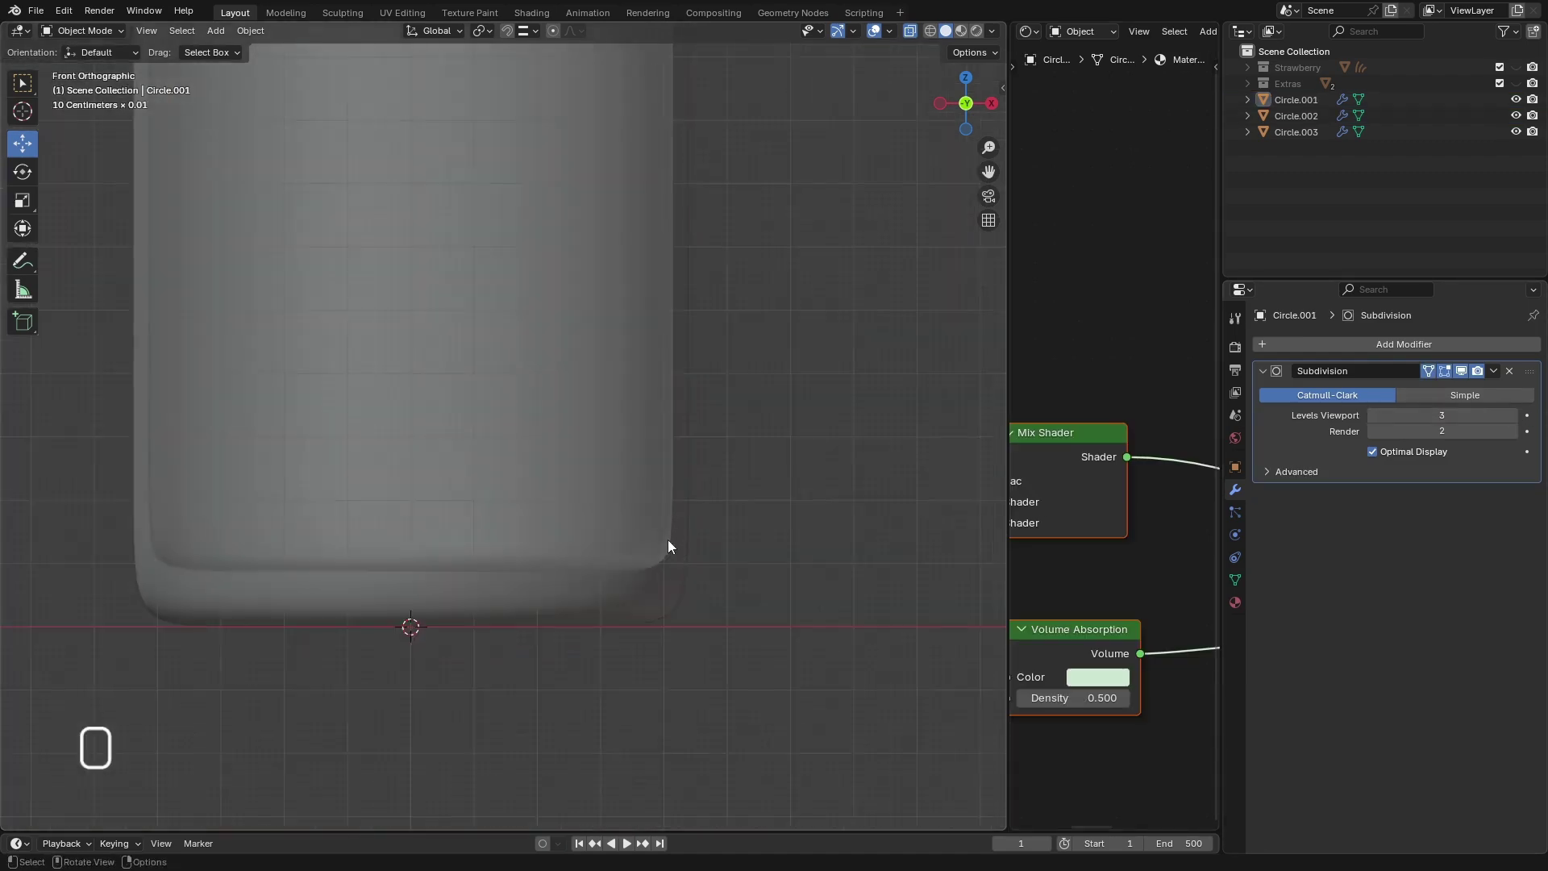
scroll(668, 539, "up", 3)
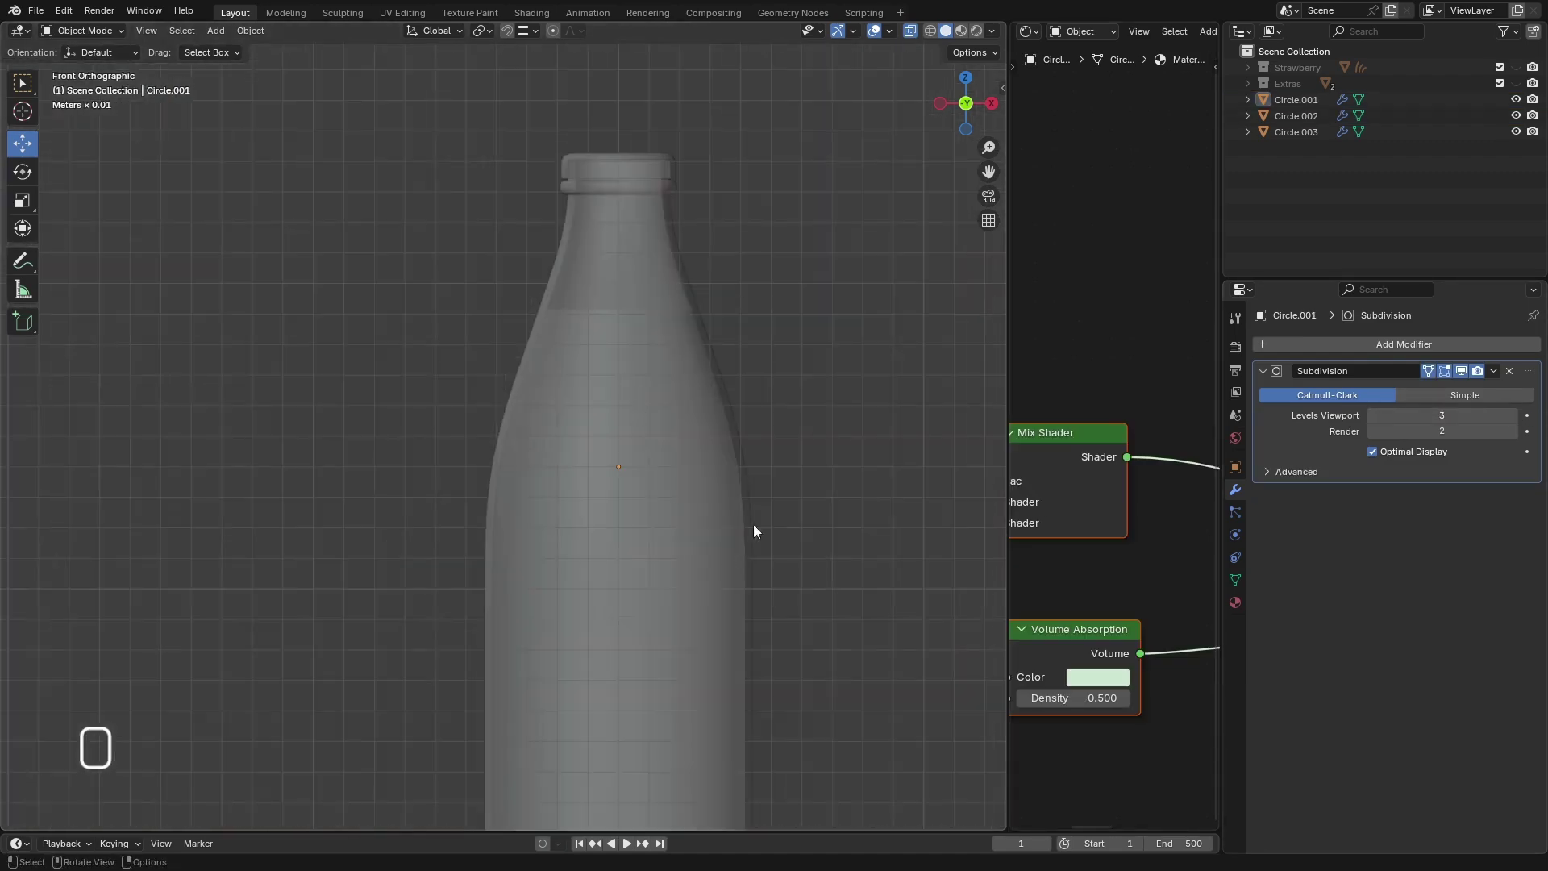
left_click(975, 30)
scroll(606, 435, "down", 6)
scroll(635, 532, "up", 8)
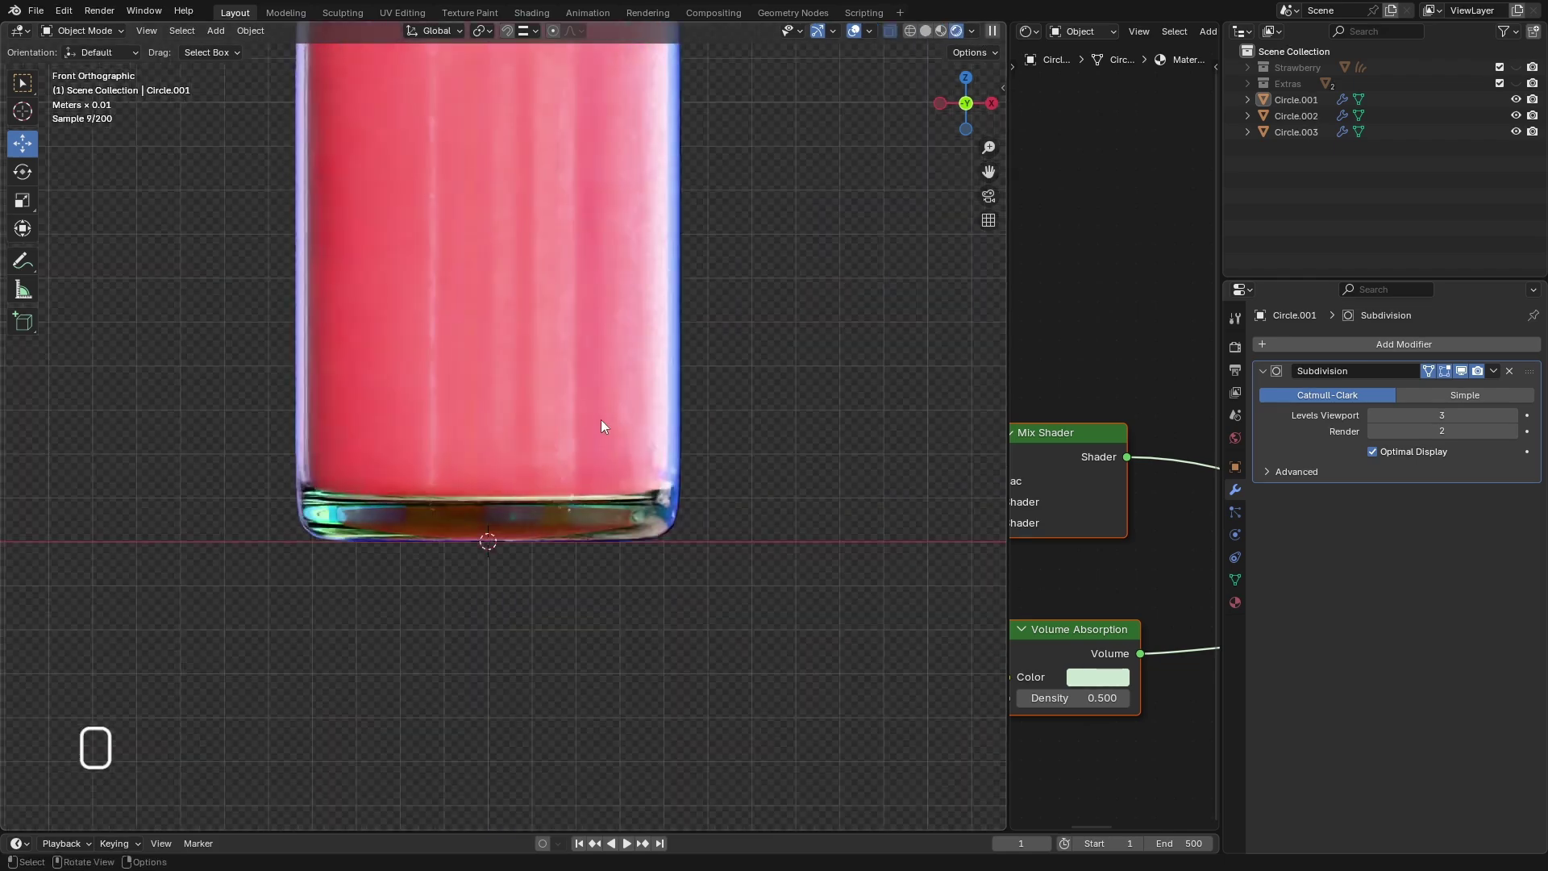
scroll(605, 548, "down", 4)
scroll(597, 354, "up", 5)
scroll(596, 353, "up", 1)
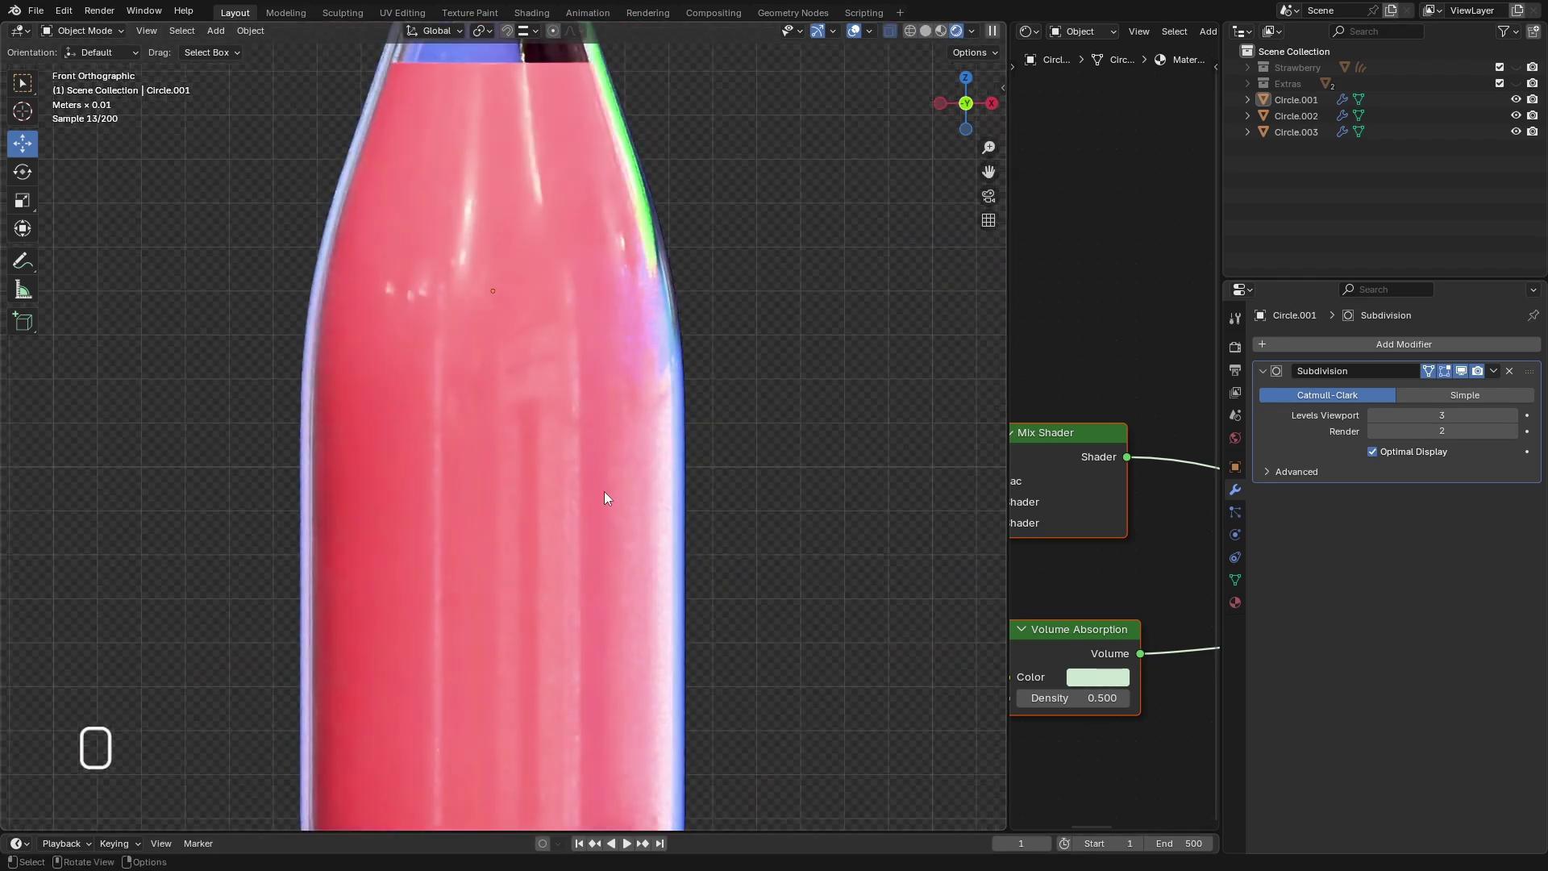
scroll(603, 499, "down", 4)
scroll(529, 459, "down", 3)
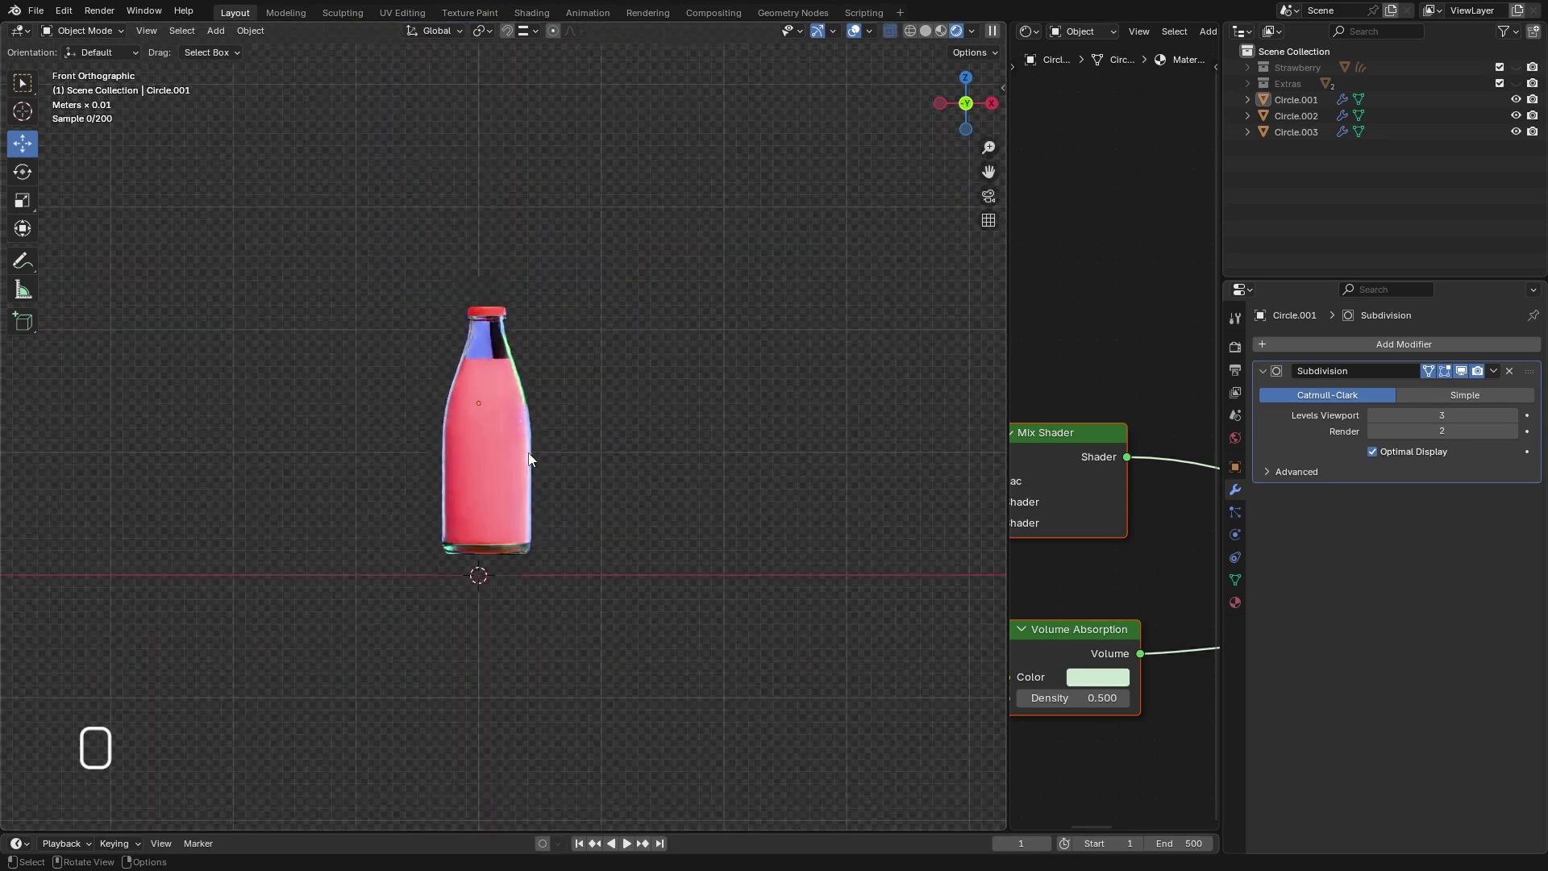
scroll(529, 459, "up", 2)
middle_click_drag(587, 444, 634, 523)
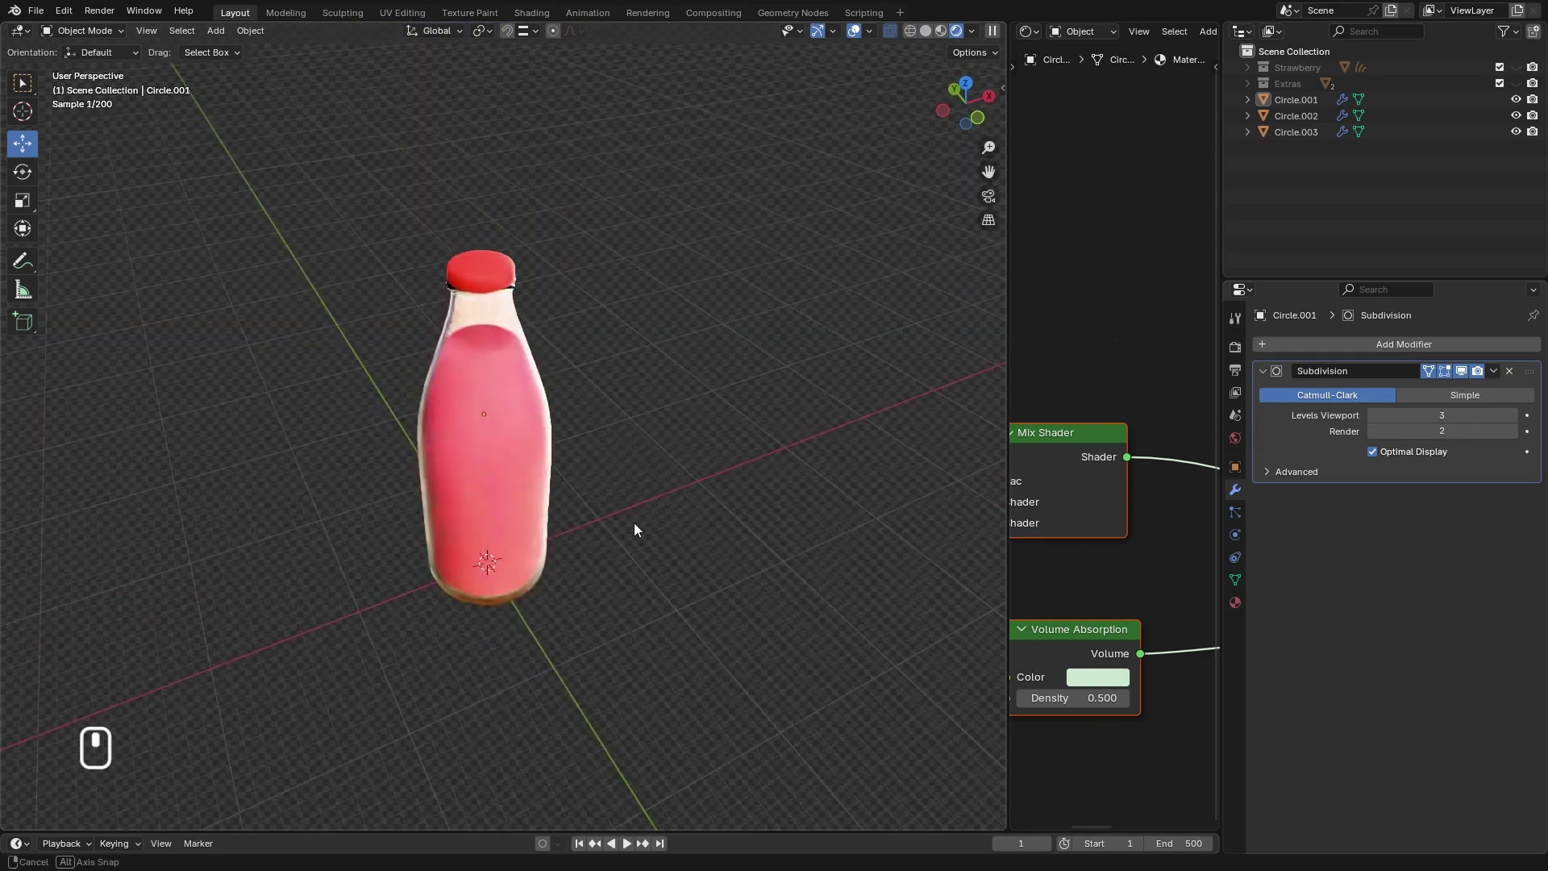
scroll(634, 523, "up", 2)
- Replace the world's environment texture with hall_of_mammals_4k.exr from the Polyhaven folder
left_click(1237, 440)
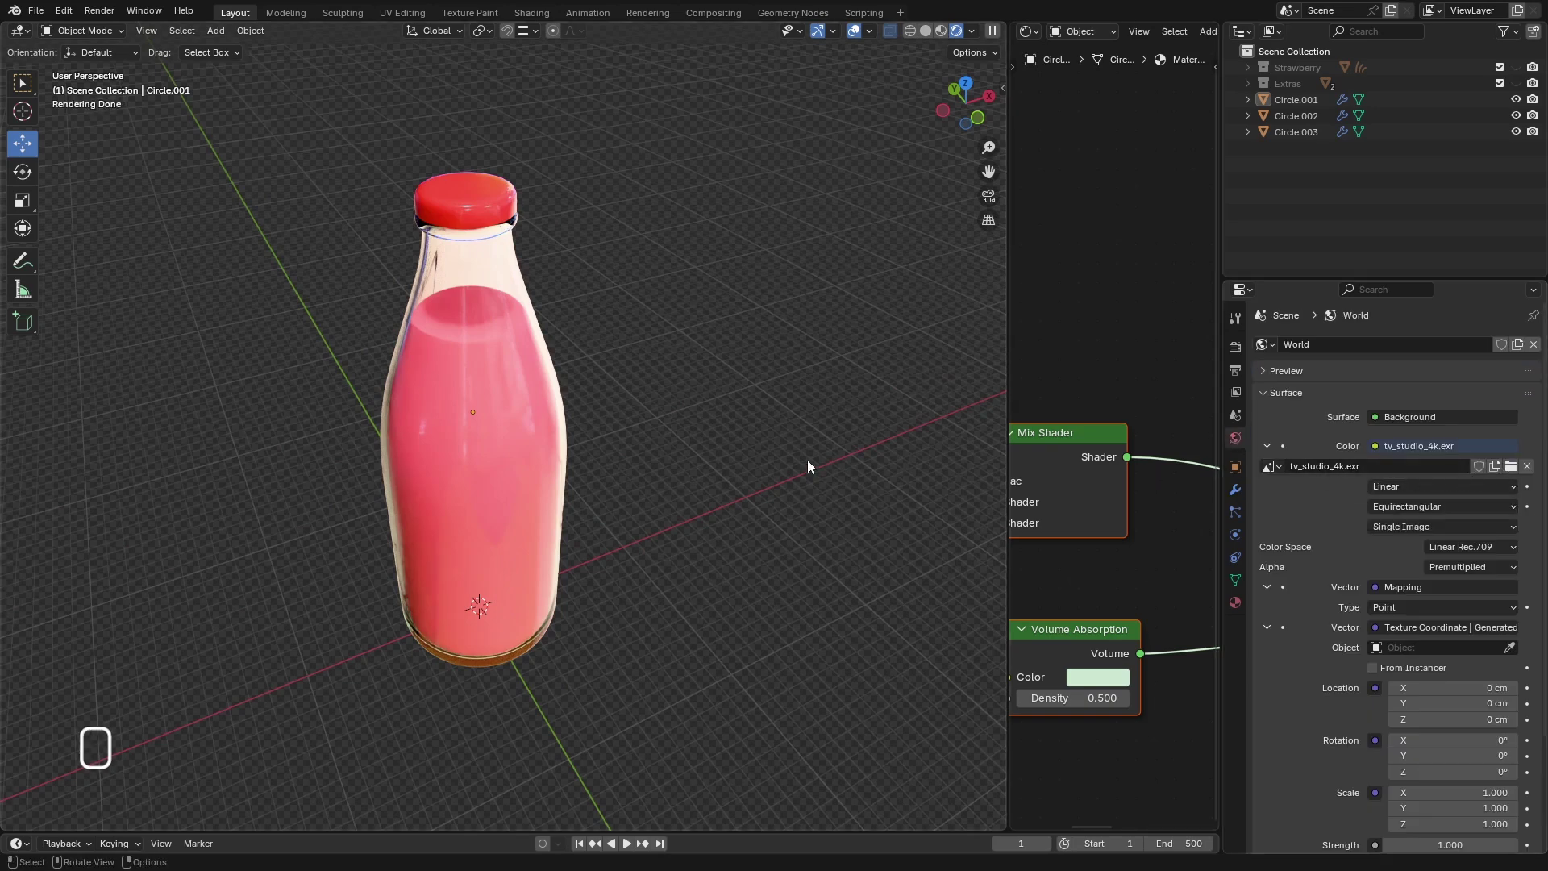
left_click(1511, 466)
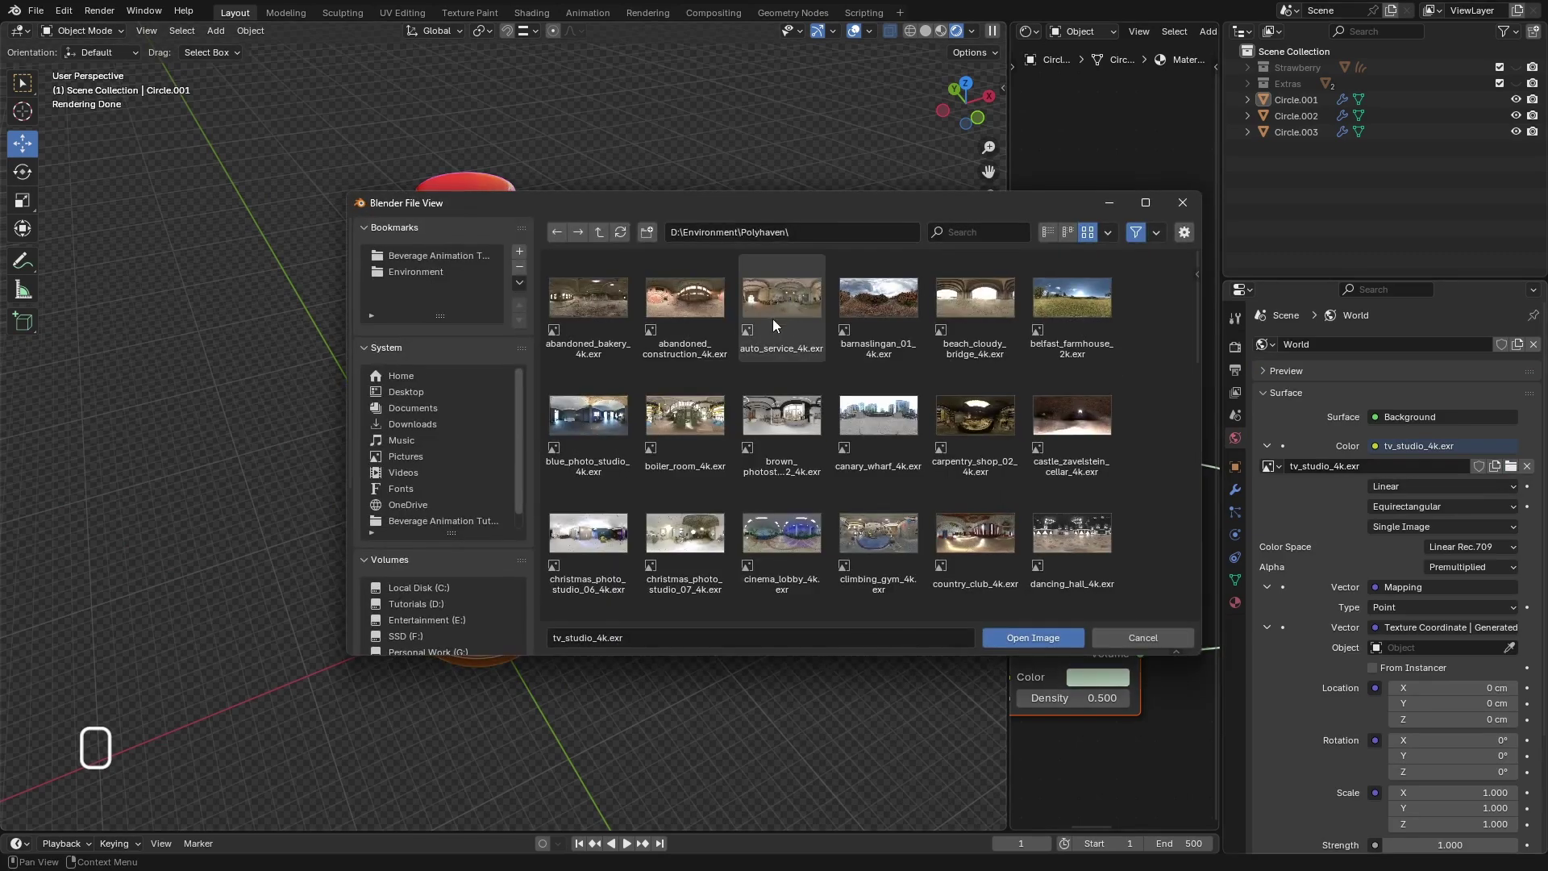
scroll(778, 411, "down", 3)
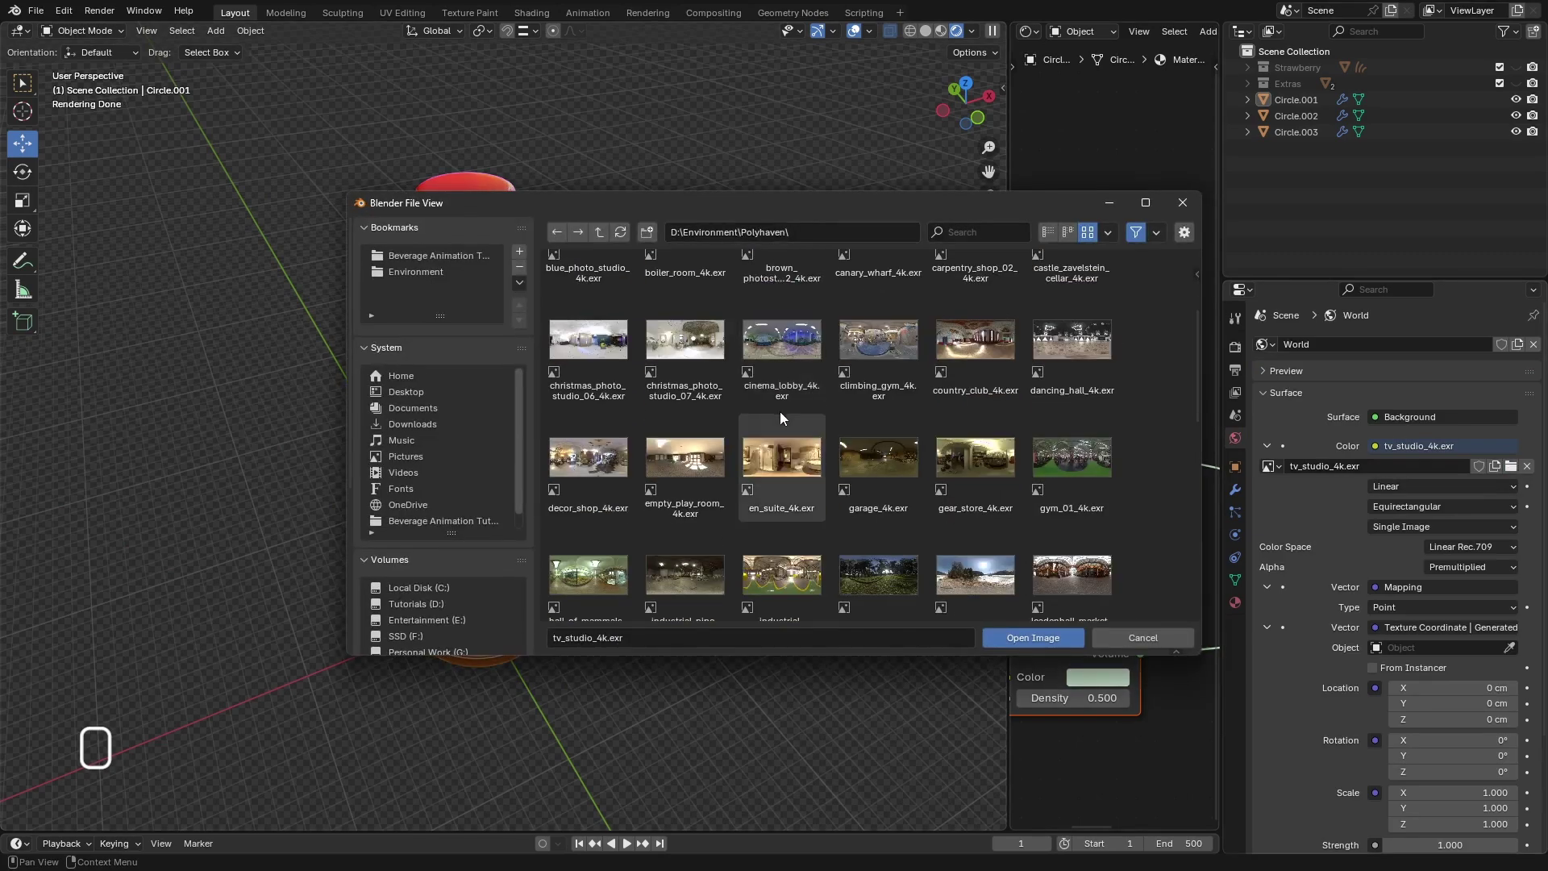
scroll(777, 439, "down", 1)
left_click(591, 545)
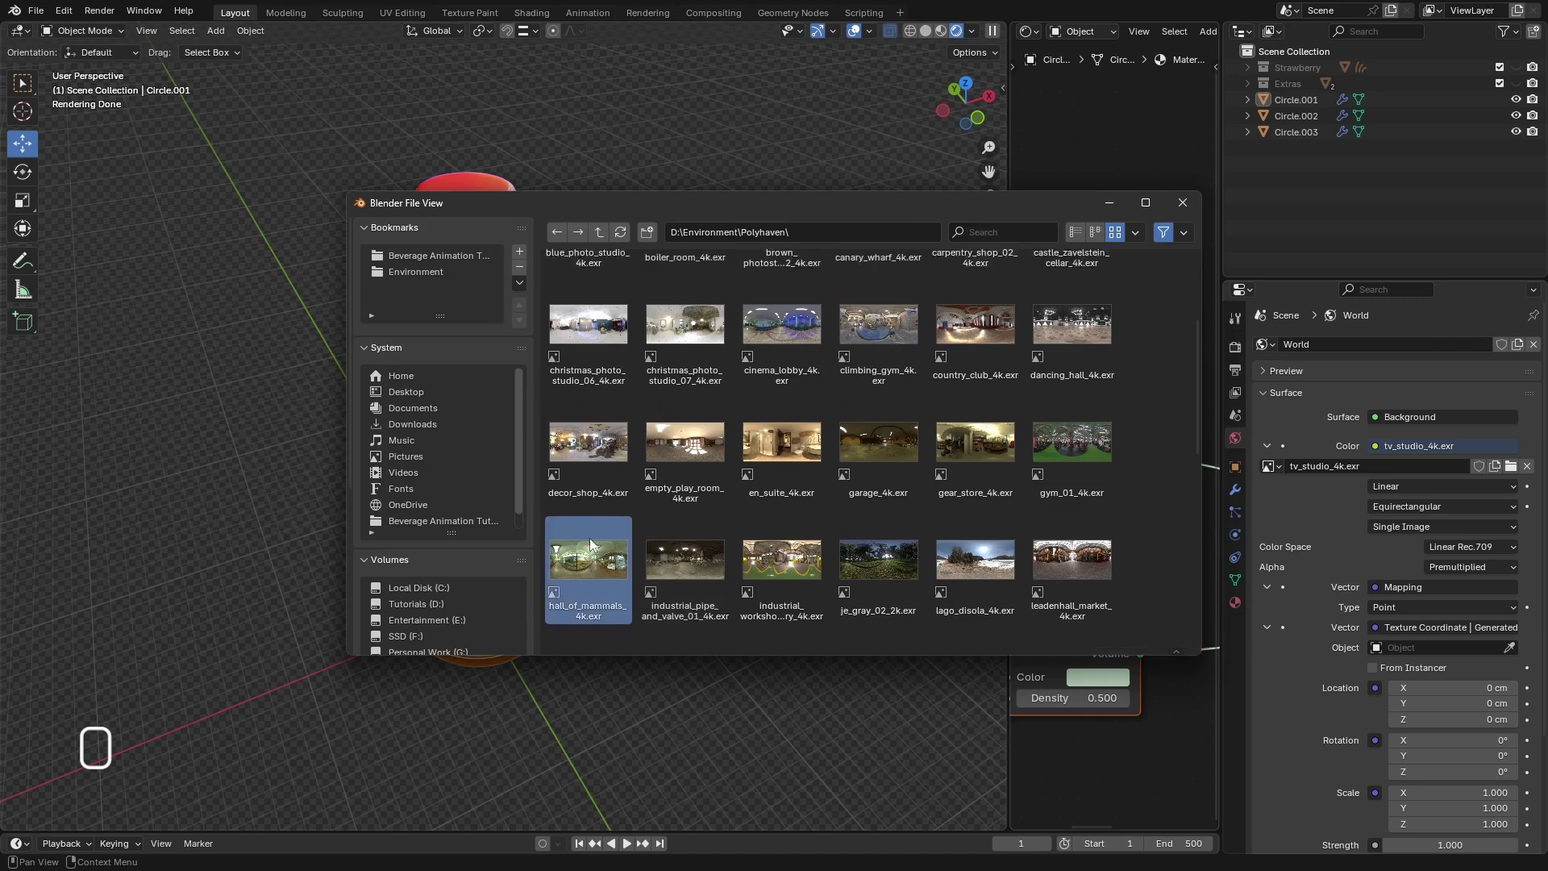
double_click(590, 539)
- View the bottle from the front and set the environment texture's Z rotation to 100°
middle_click_drag(630, 528, 611, 484)
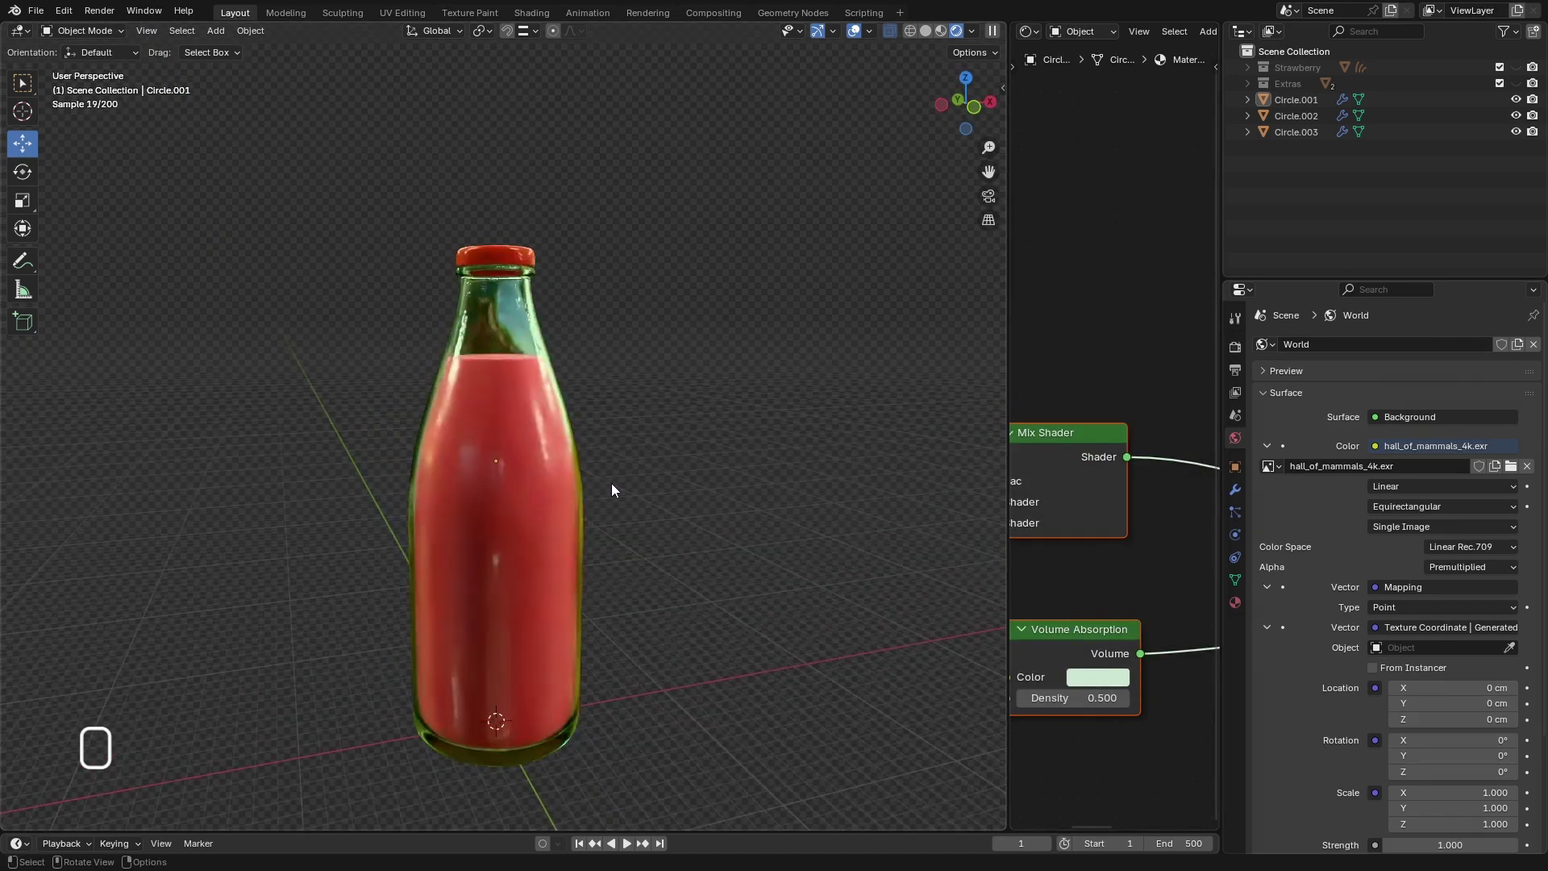
key("KP_1")
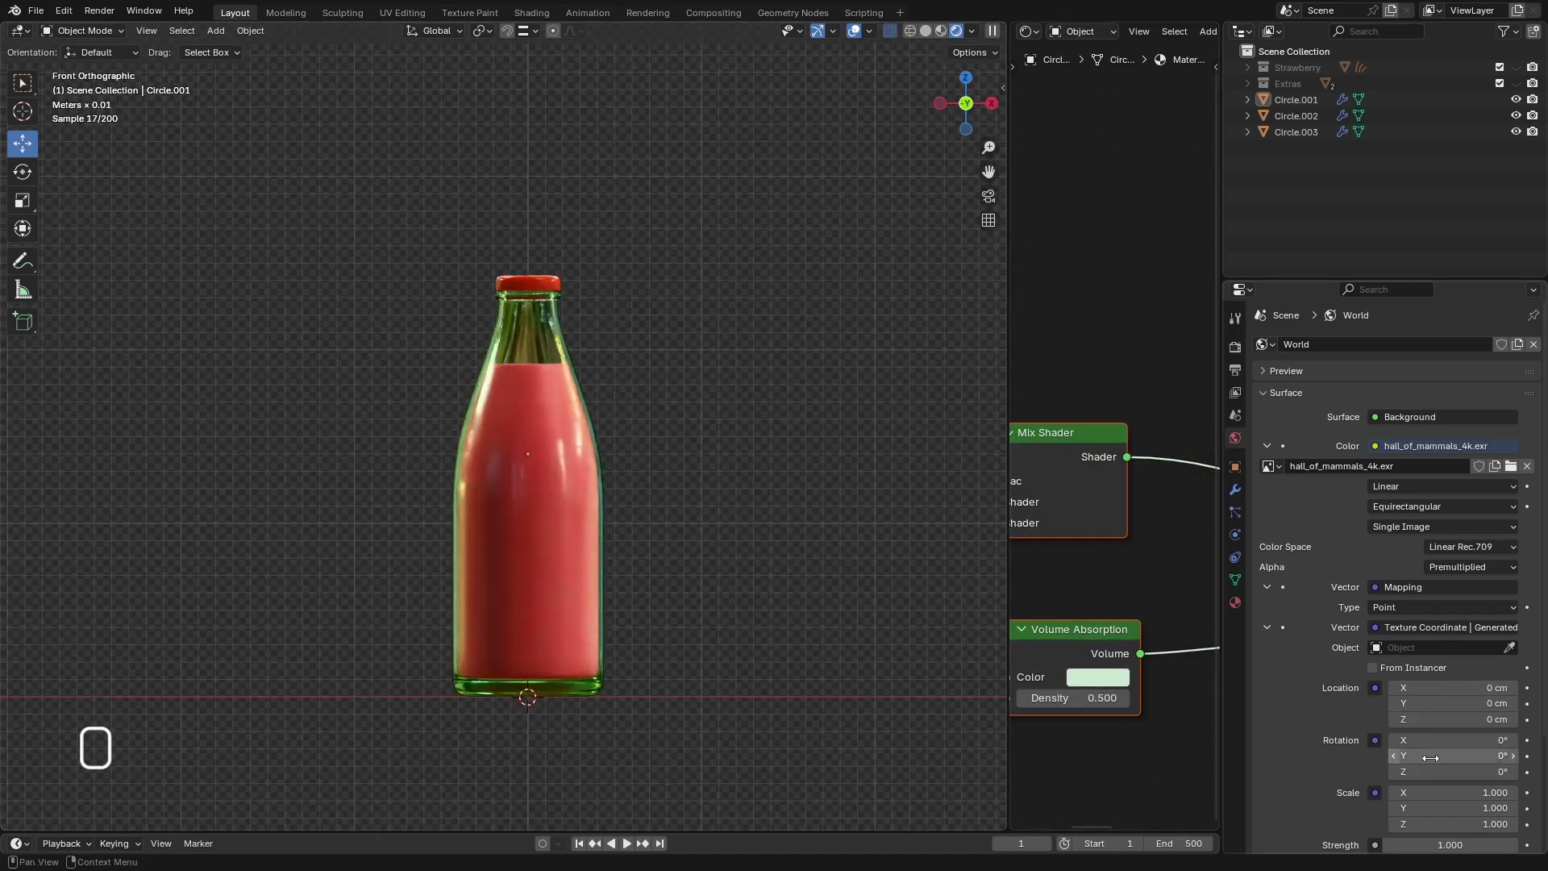
scroll(1430, 757, "down", 3)
double_click(1447, 675)
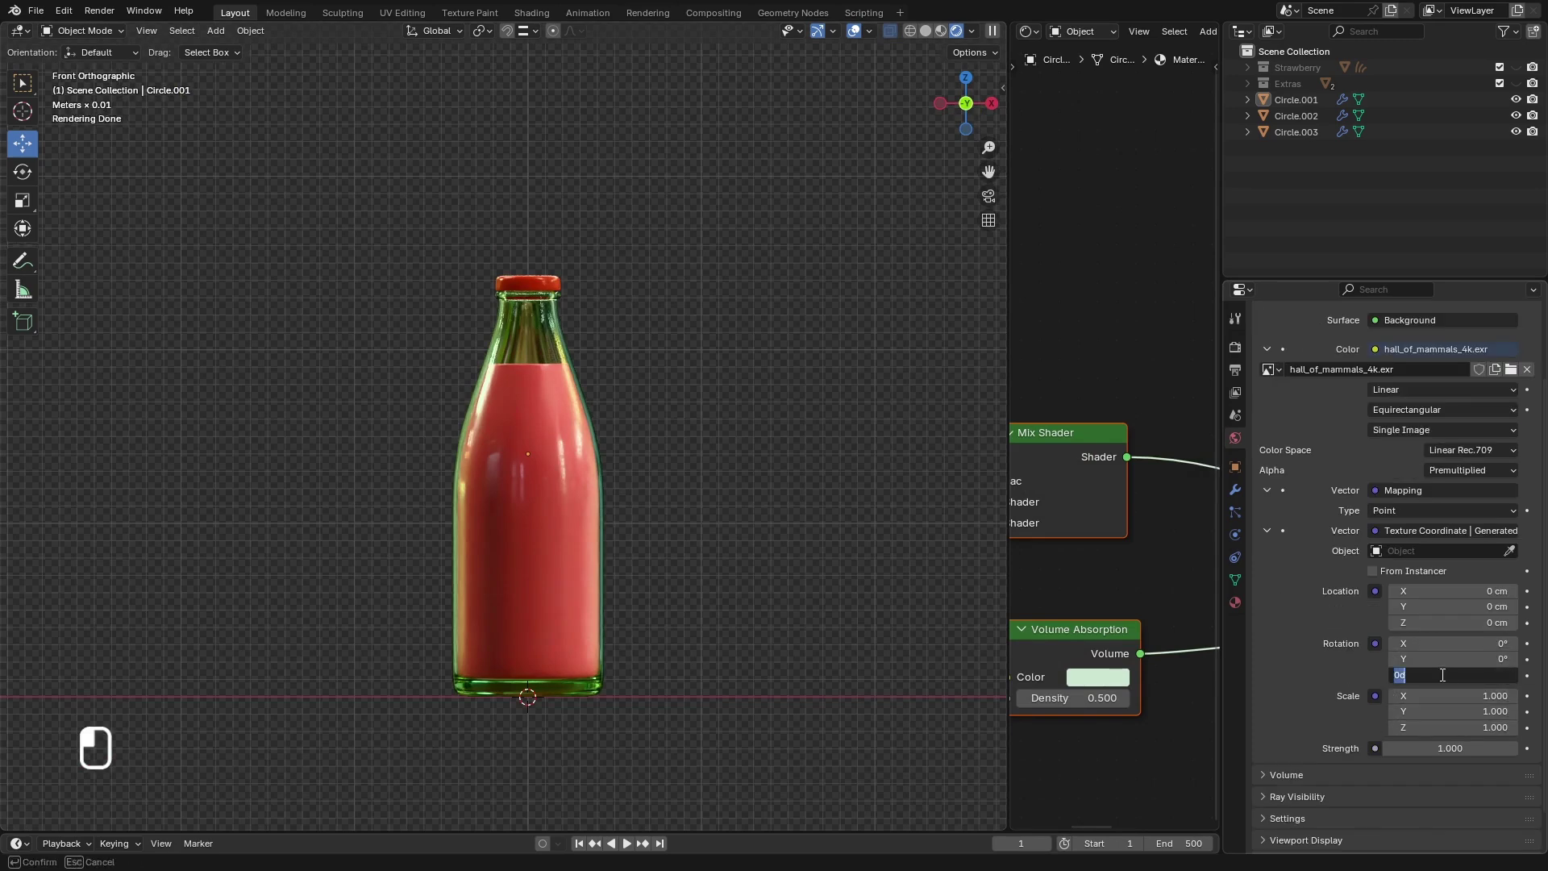
type("100")
key("Return")
- Examine the bottle's reflections and milkshake color under the rotated environment, from the front and at an angle
scroll(709, 580, "up", 7)
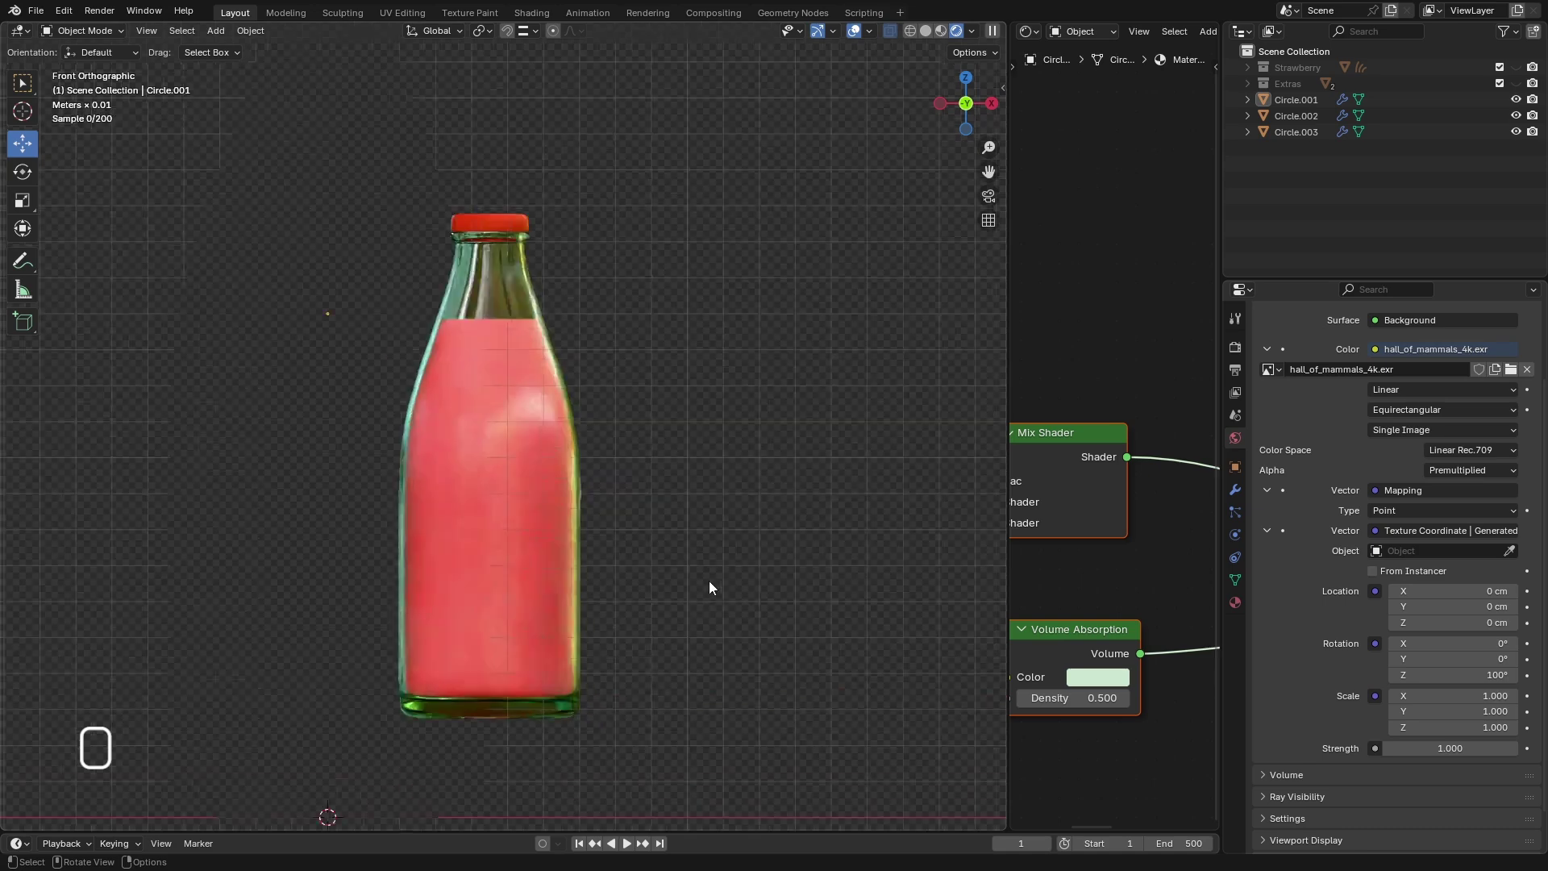
scroll(574, 574, "down", 7)
scroll(567, 558, "up", 2)
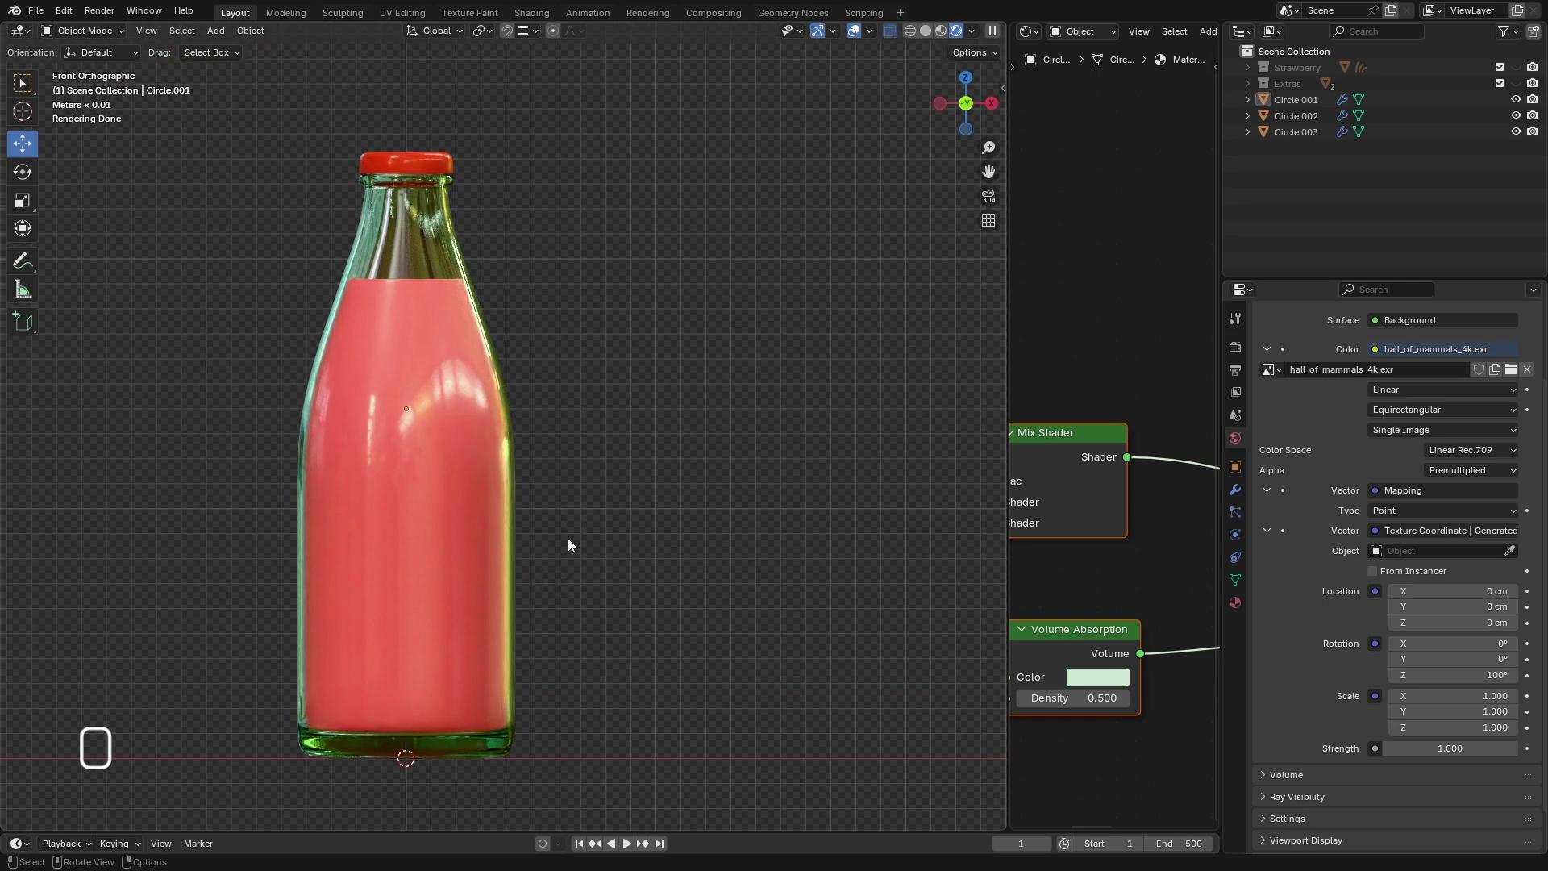
scroll(527, 511, "down", 1)
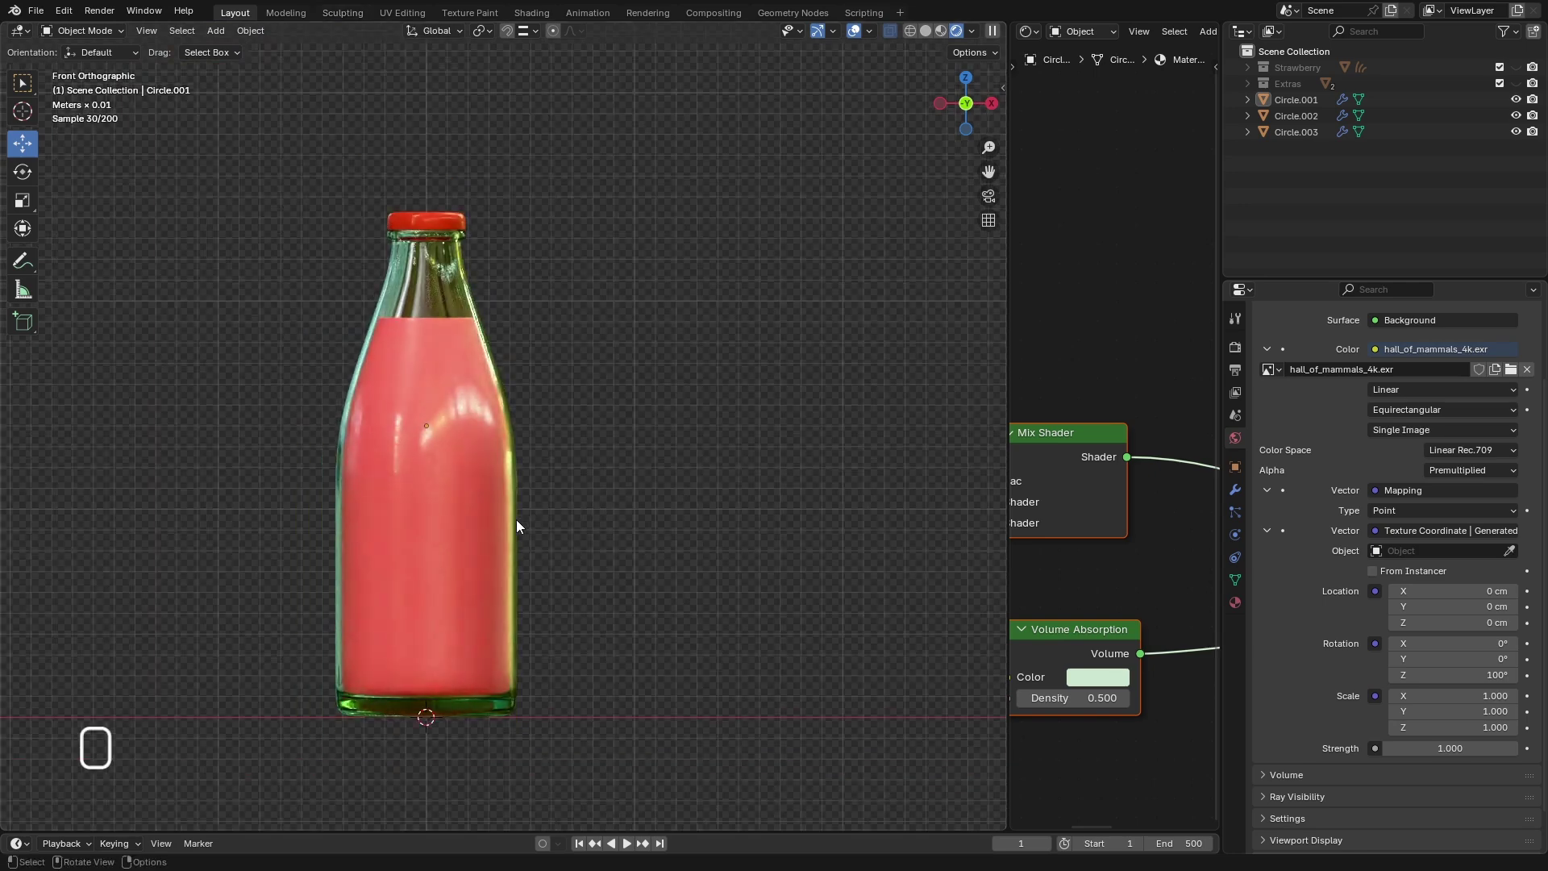
scroll(513, 507, "down", 2)
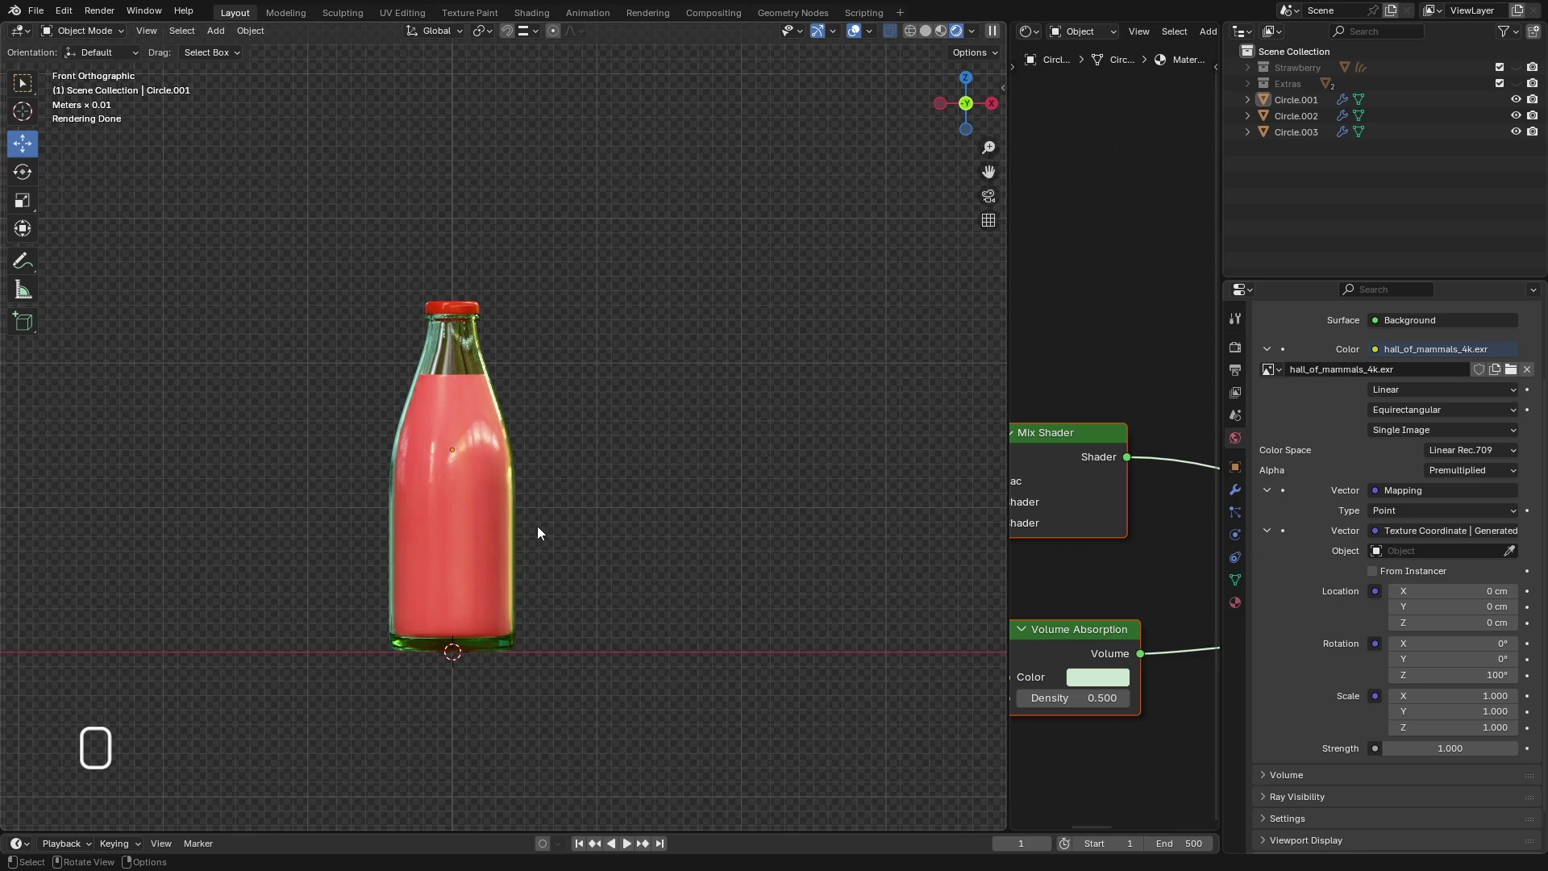
scroll(631, 509, "up", 3)
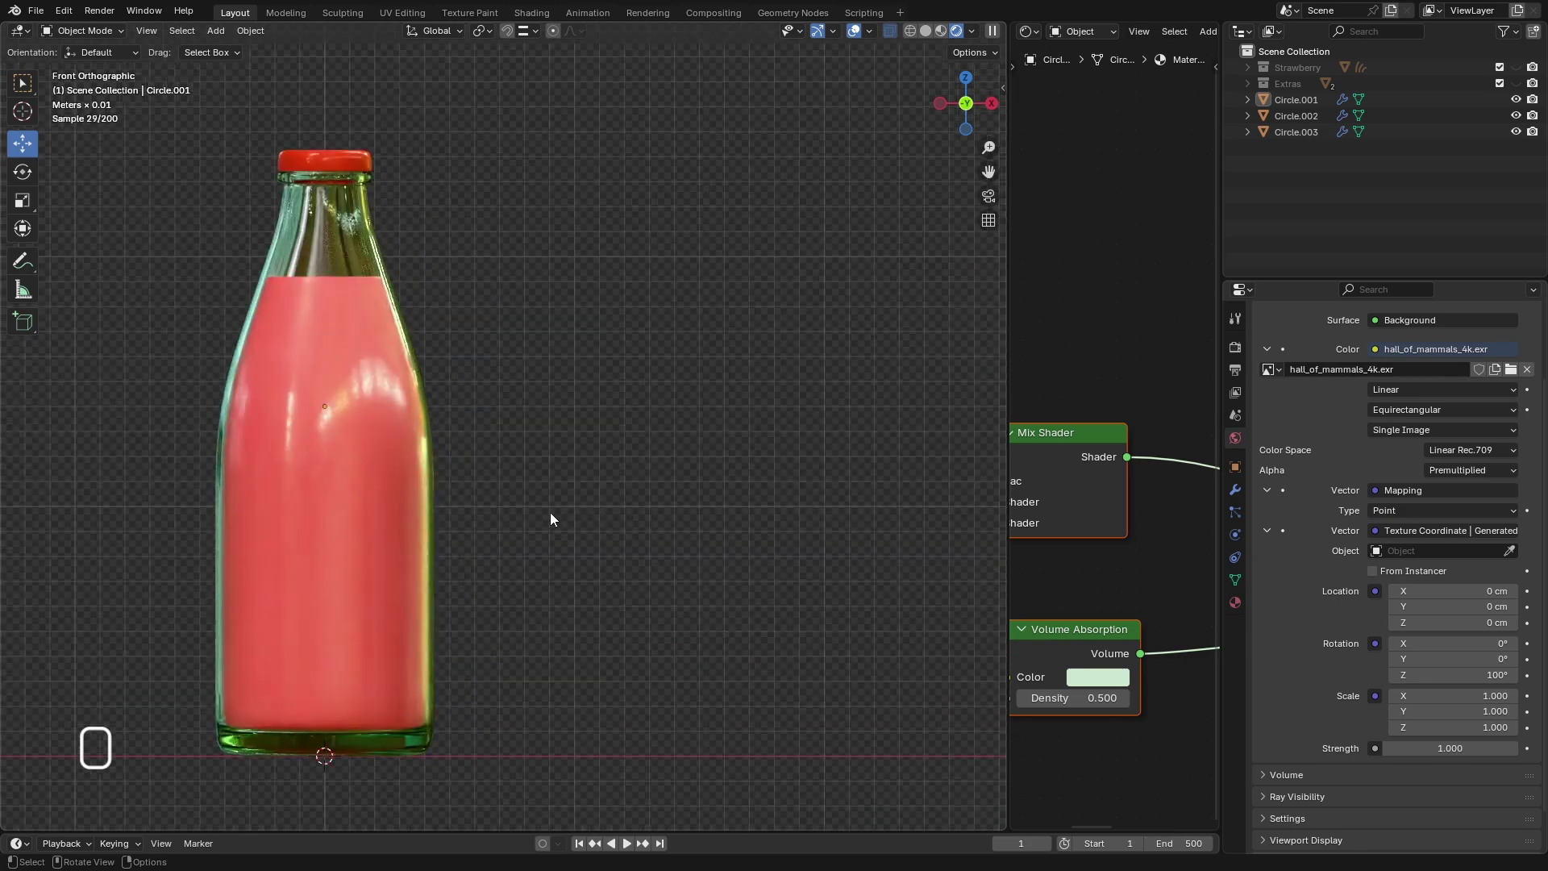
middle_click_drag(549, 512, 411, 525)
scroll(461, 493, "up", 3)
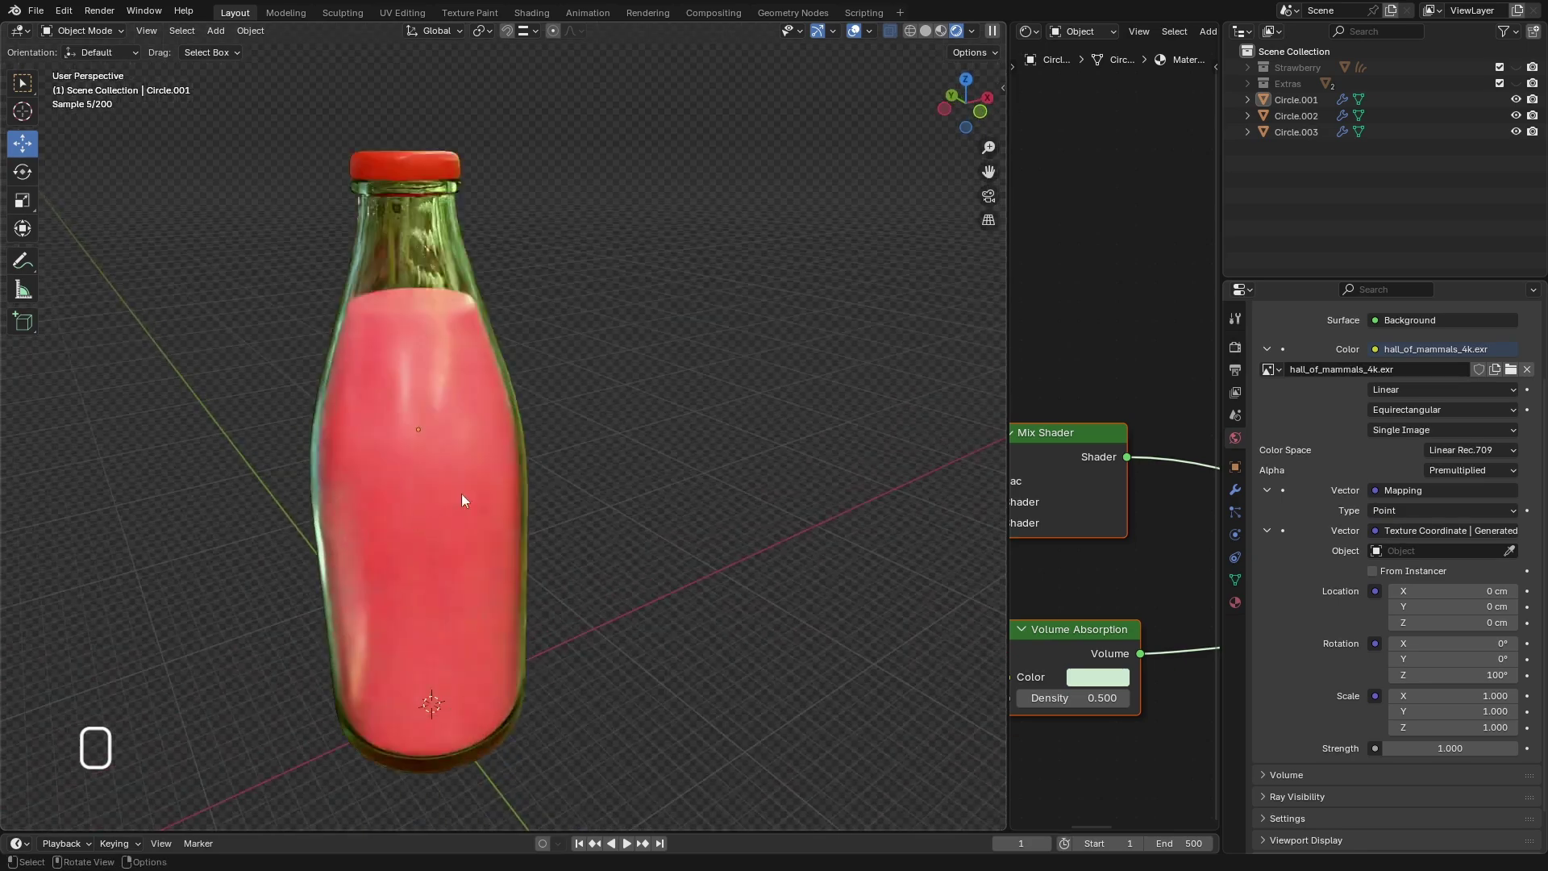
key("KP_1")
scroll(539, 552, "up", 3)
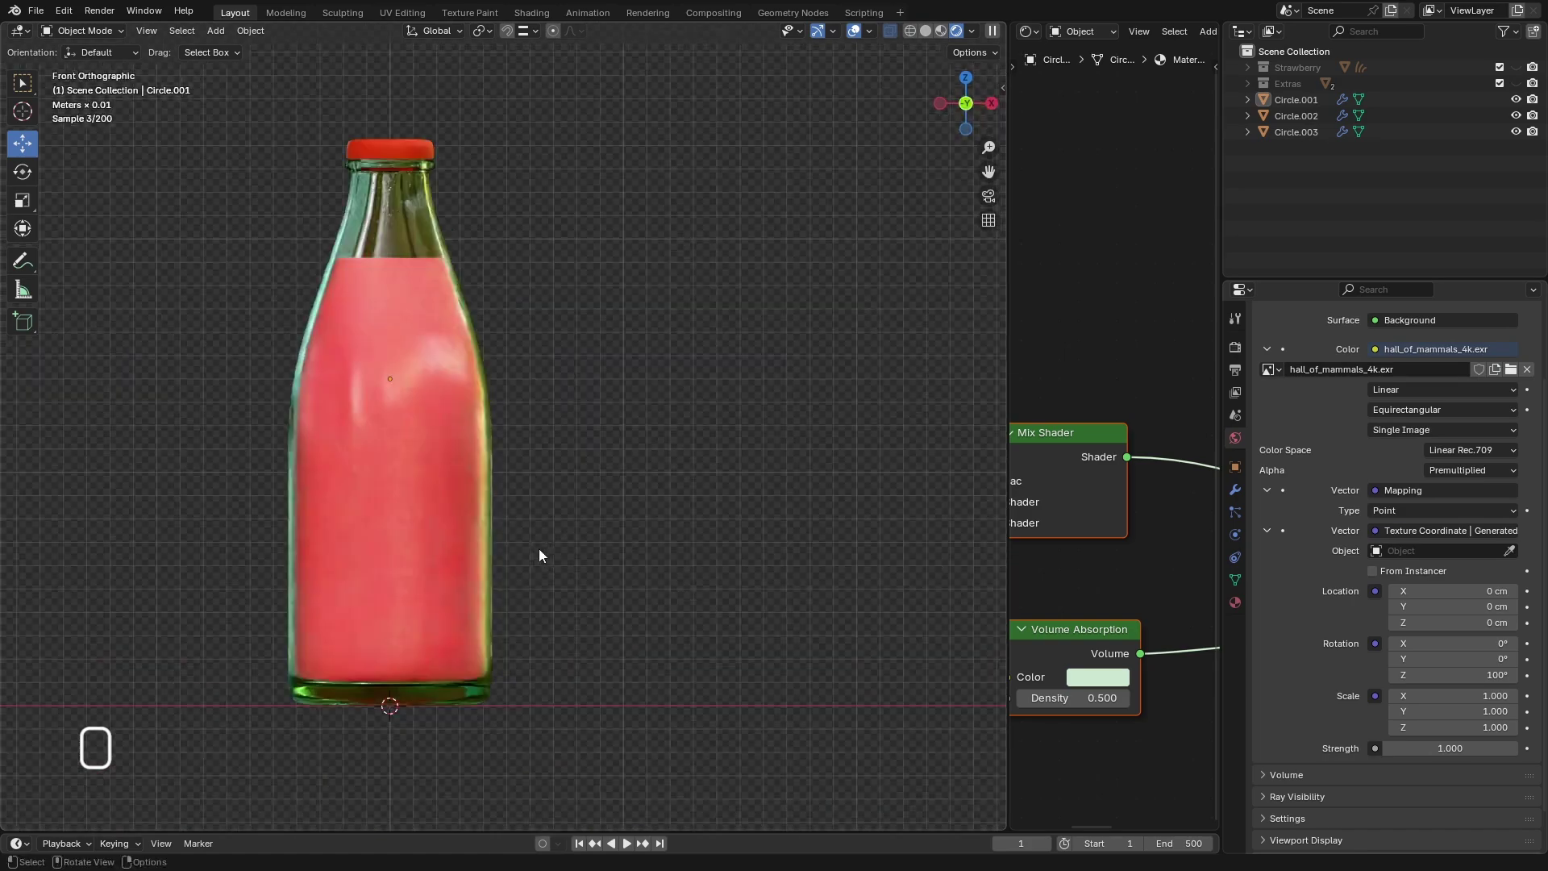
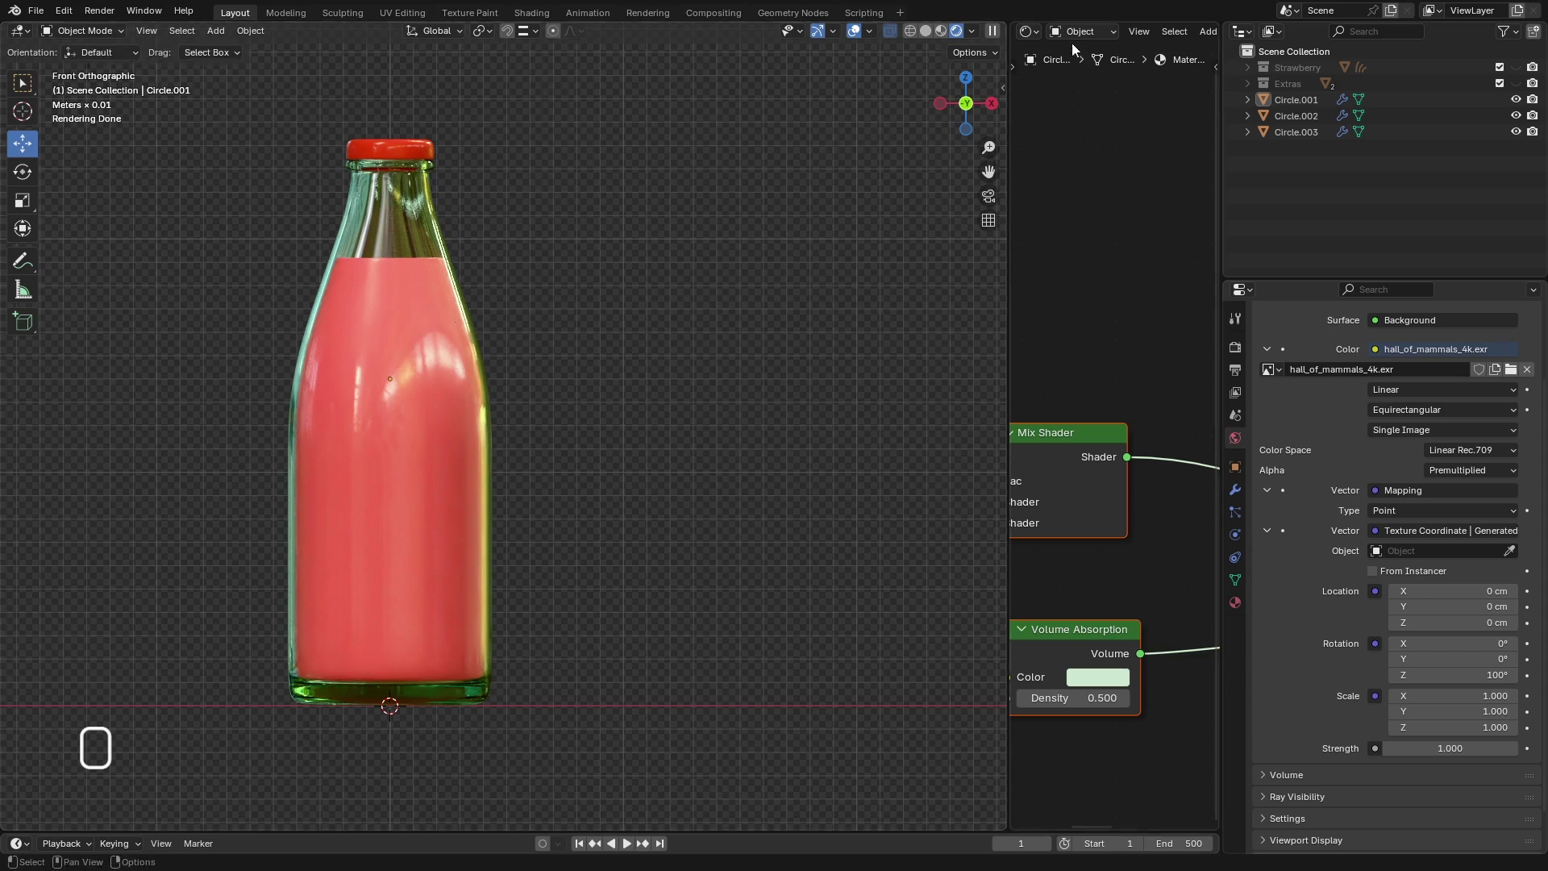
- Switch the viewport to solid shading and turn off X-ray
left_click(926, 32)
scroll(440, 416, "down", 4)
middle_click_drag(528, 485, 521, 540)
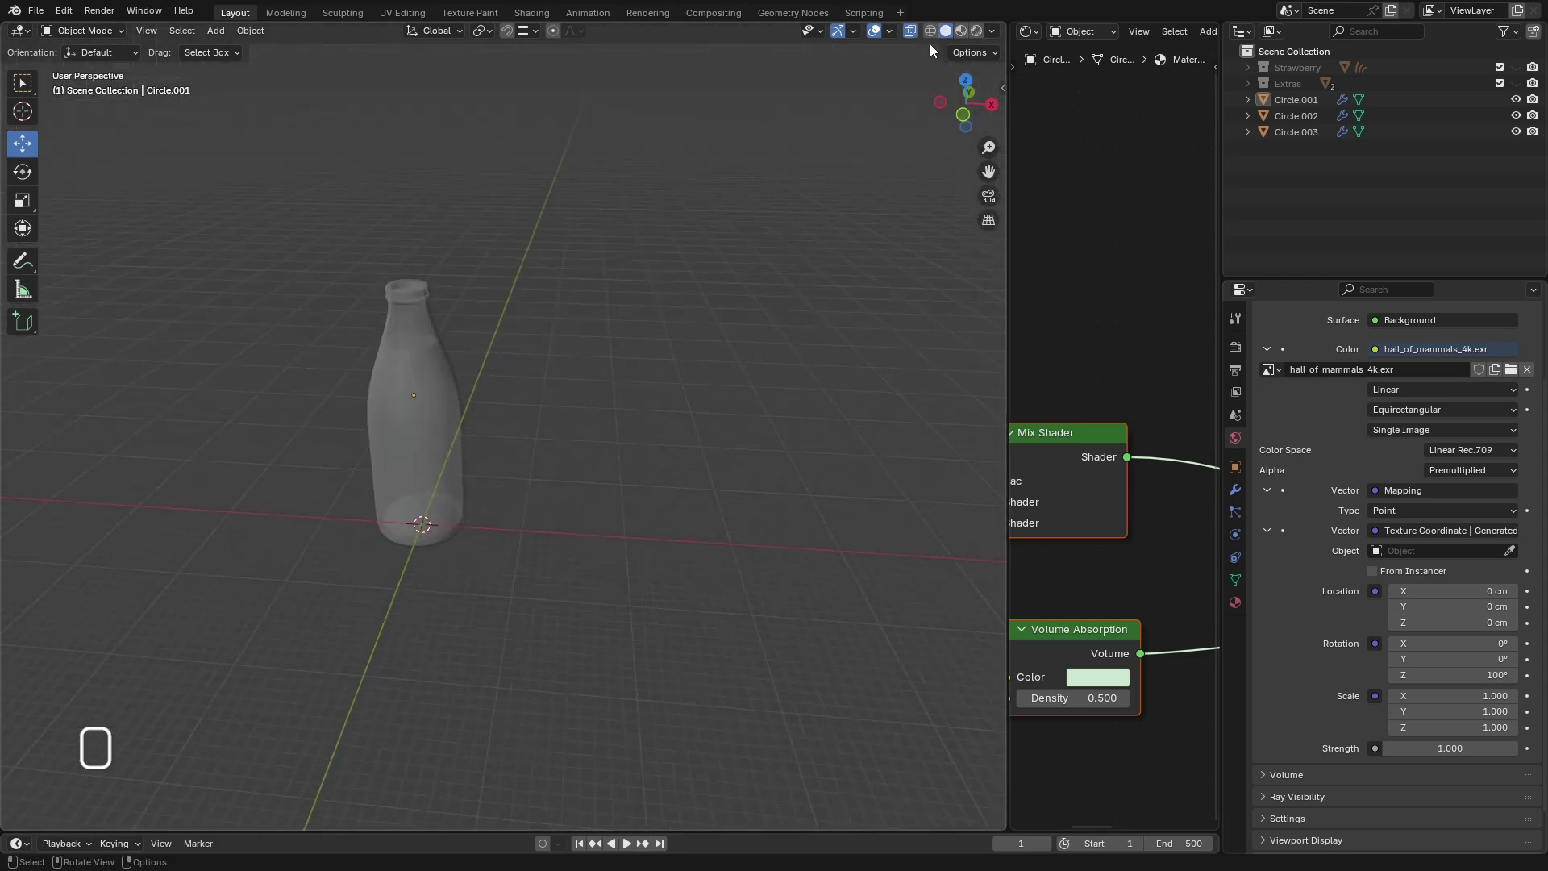
left_click(910, 32)
scroll(587, 402, "down", 1)
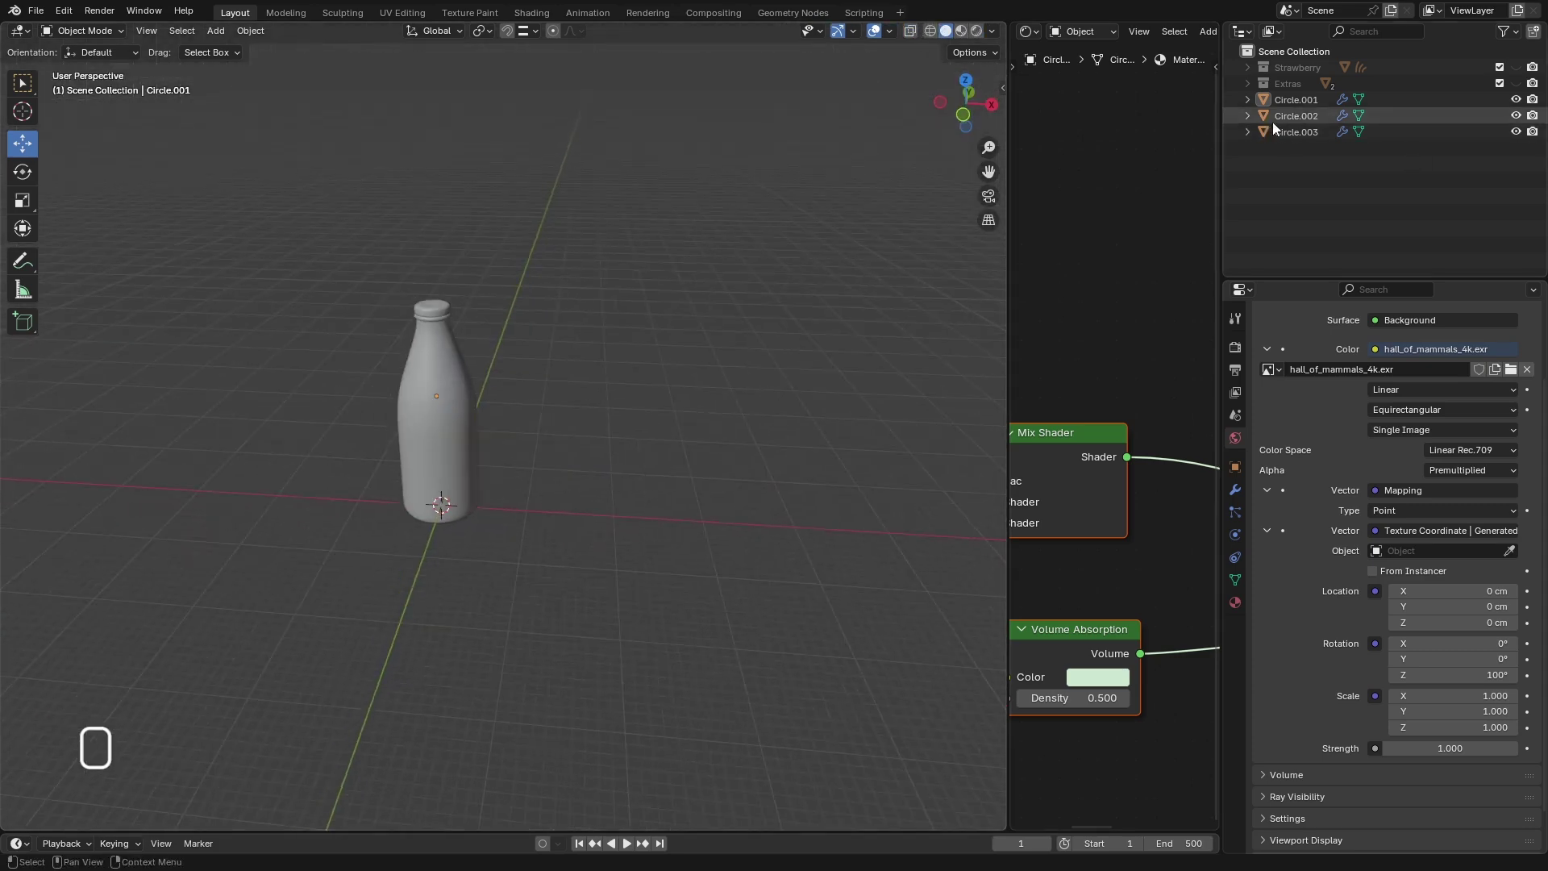
- Rename the glass bottle object Circle.001 as Bottle
scroll(447, 370, "up", 3)
middle_click_drag(483, 399, 524, 440)
scroll(521, 448, "up", 2)
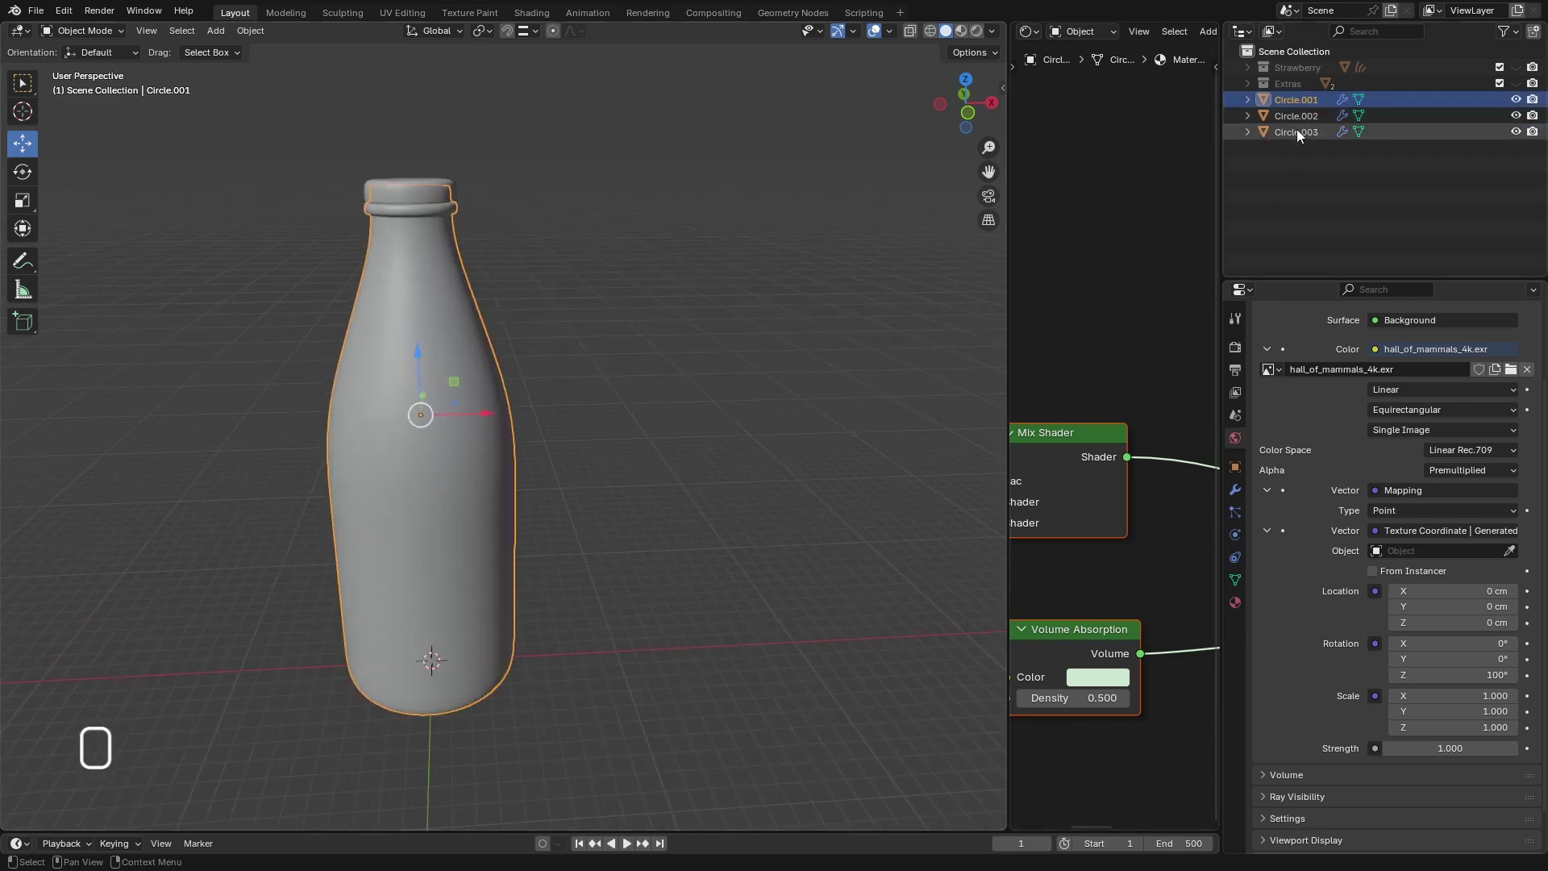
double_click(1296, 98)
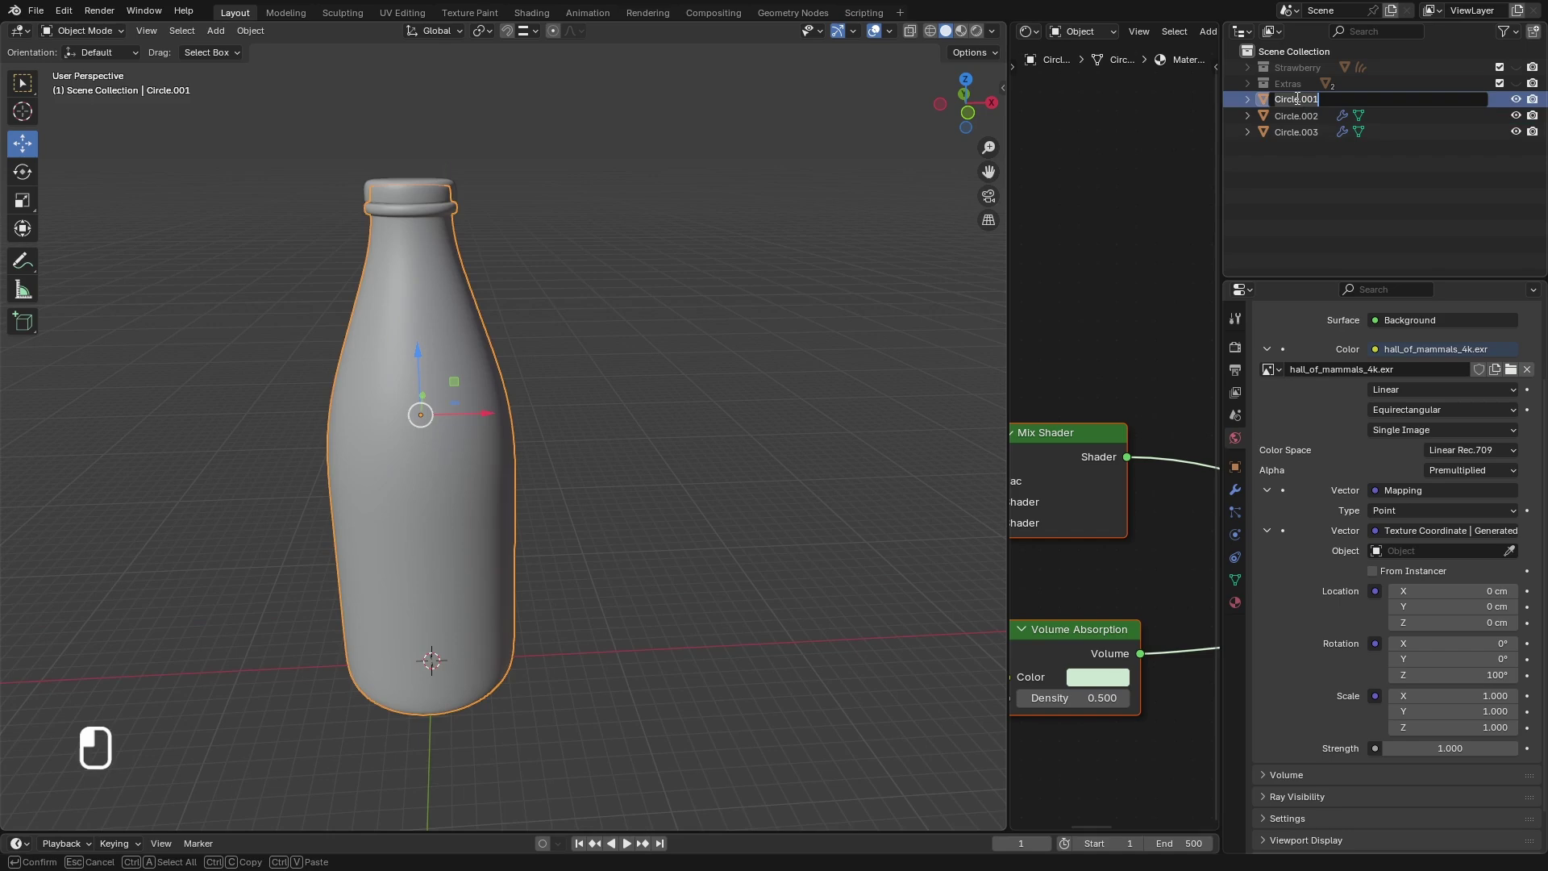
type("Bottle")
key("Return")
- Rename the liquid object Circle.002 as Milkshake and the cap object Circle.003 as Cap
left_click(1300, 118)
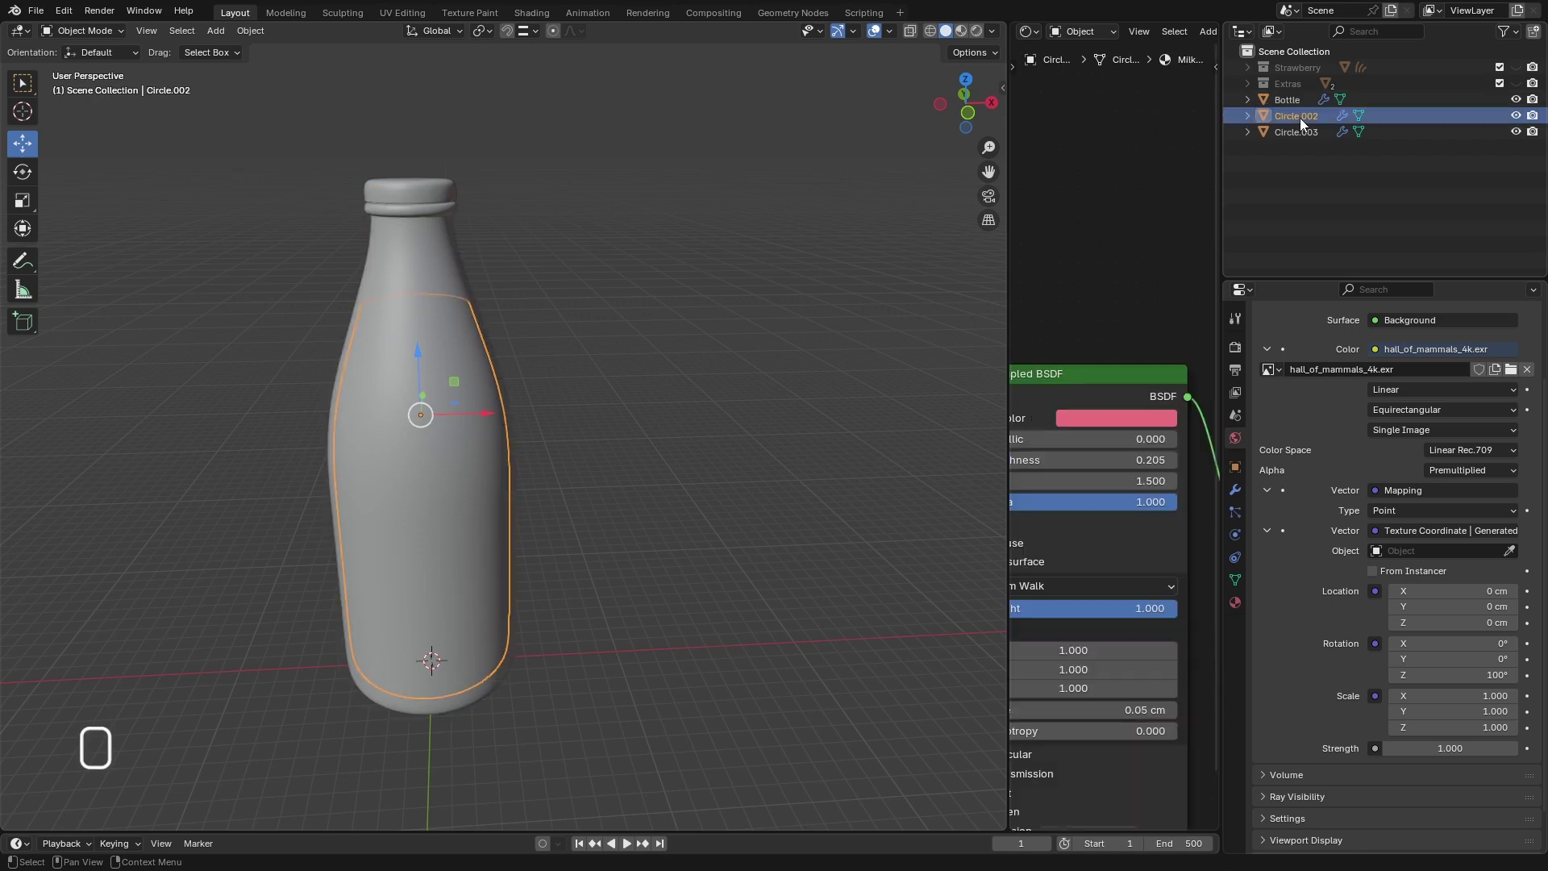
double_click(1300, 117)
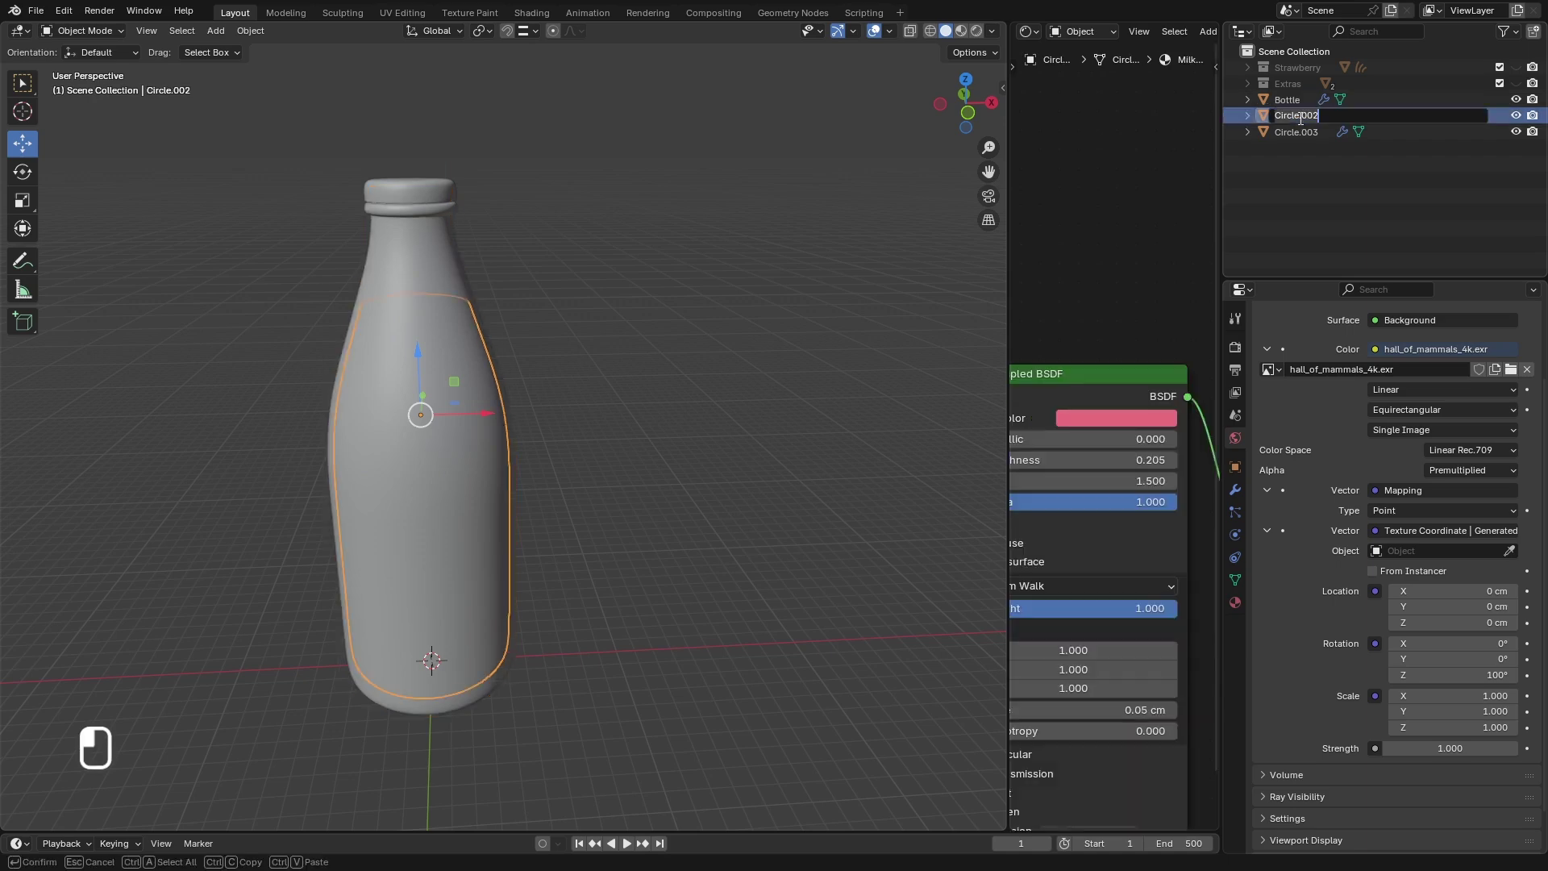
type("Milkshake")
key("Return")
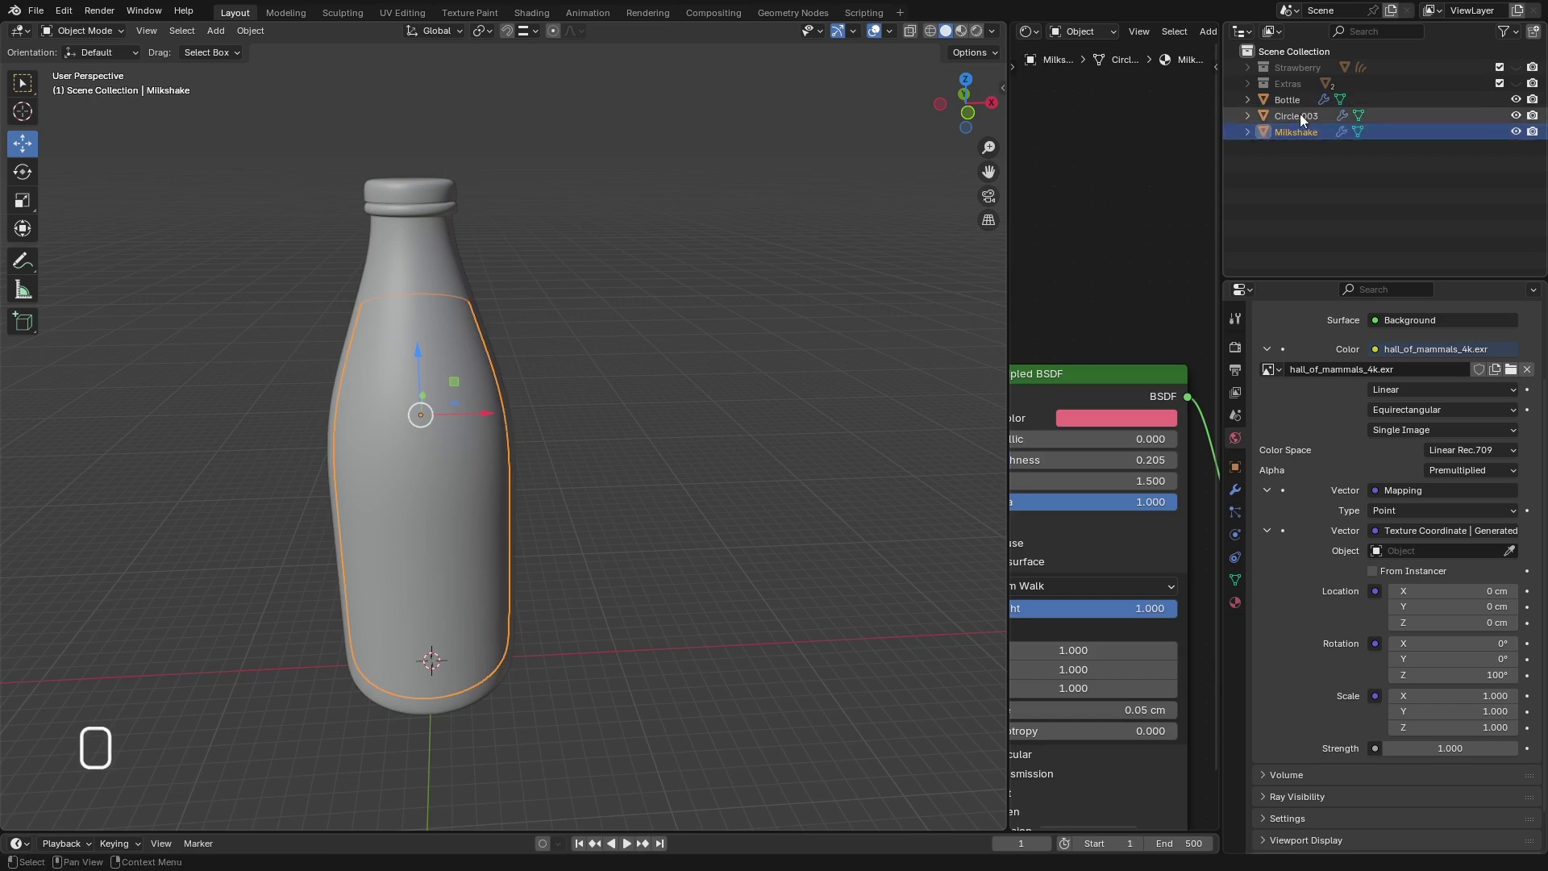
double_click(1300, 114)
type("Cap")
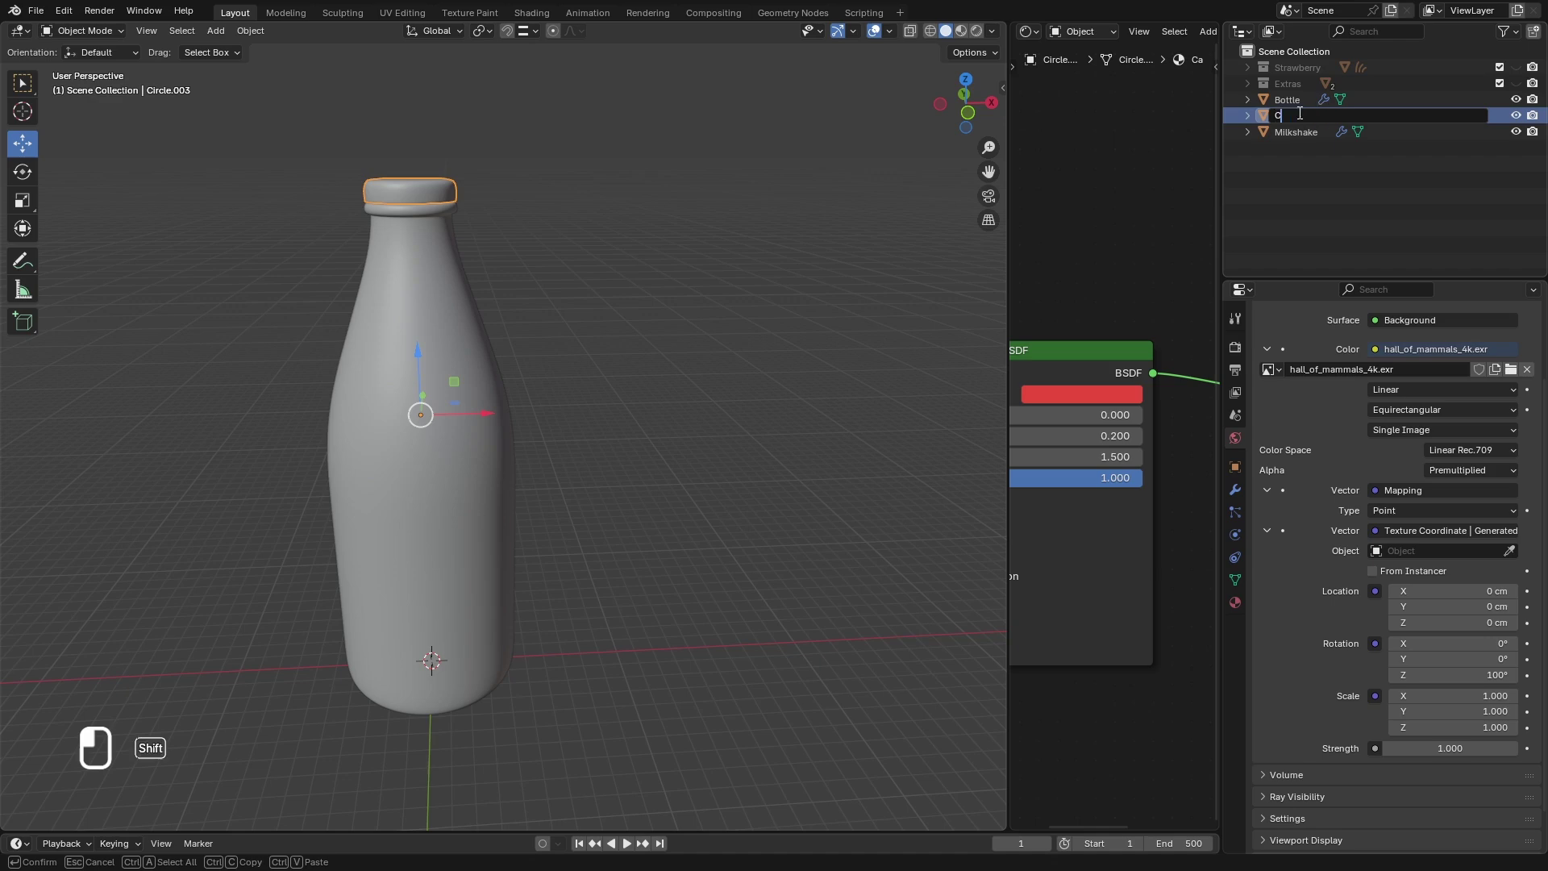
key("Return")
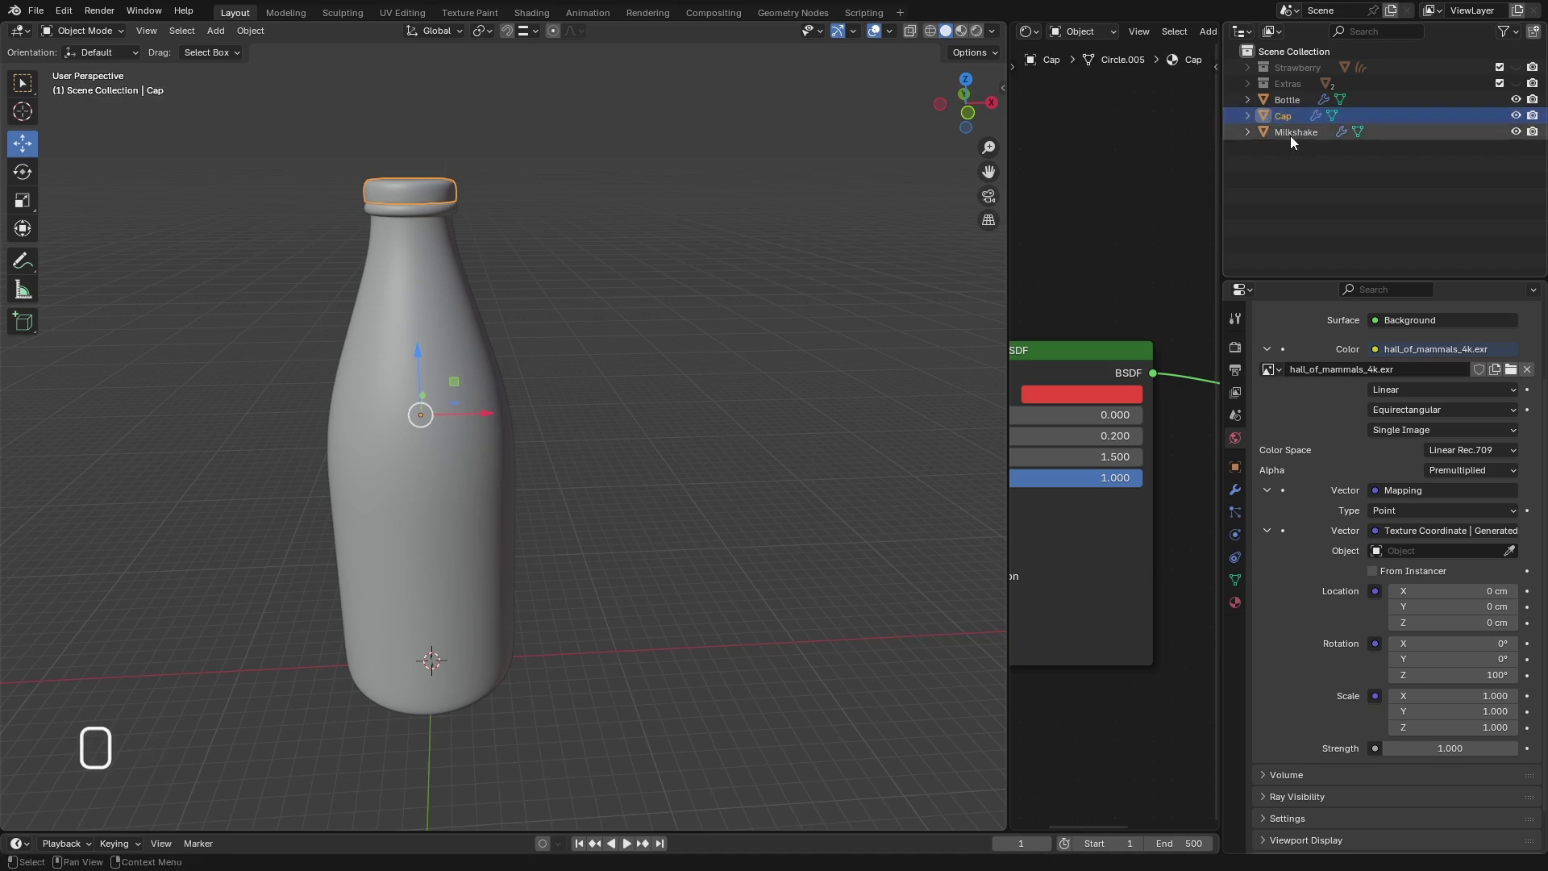
- Parent the Cap and Milkshake objects to Bottle, and check the hierarchy by toggling Bottle's visibility and expanding its contents
left_click(1290, 132, "shift")
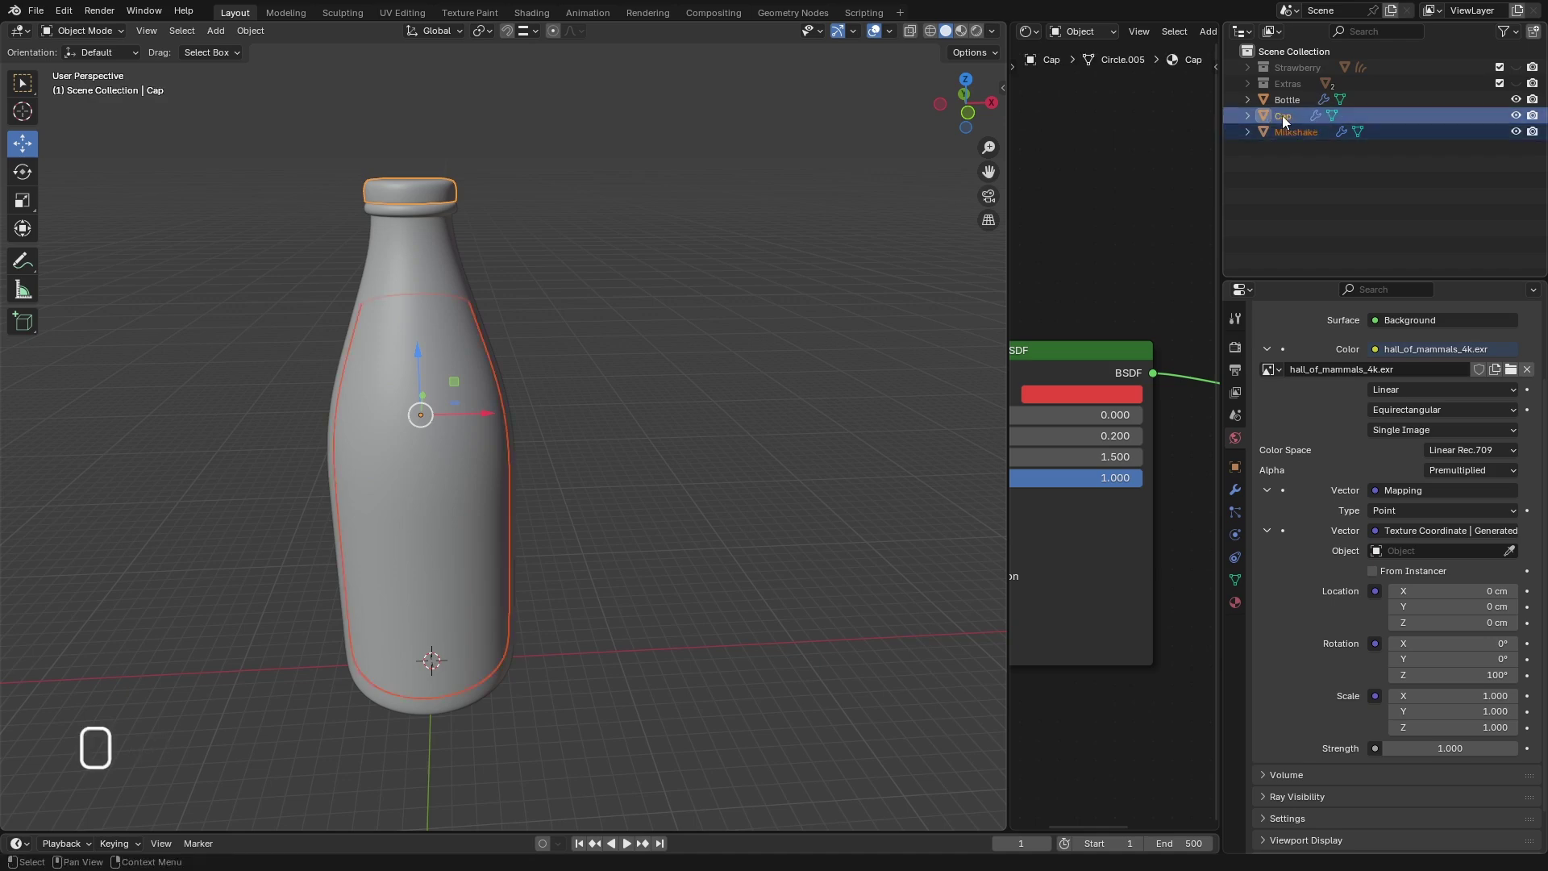
left_click_drag(1282, 114, 1284, 102)
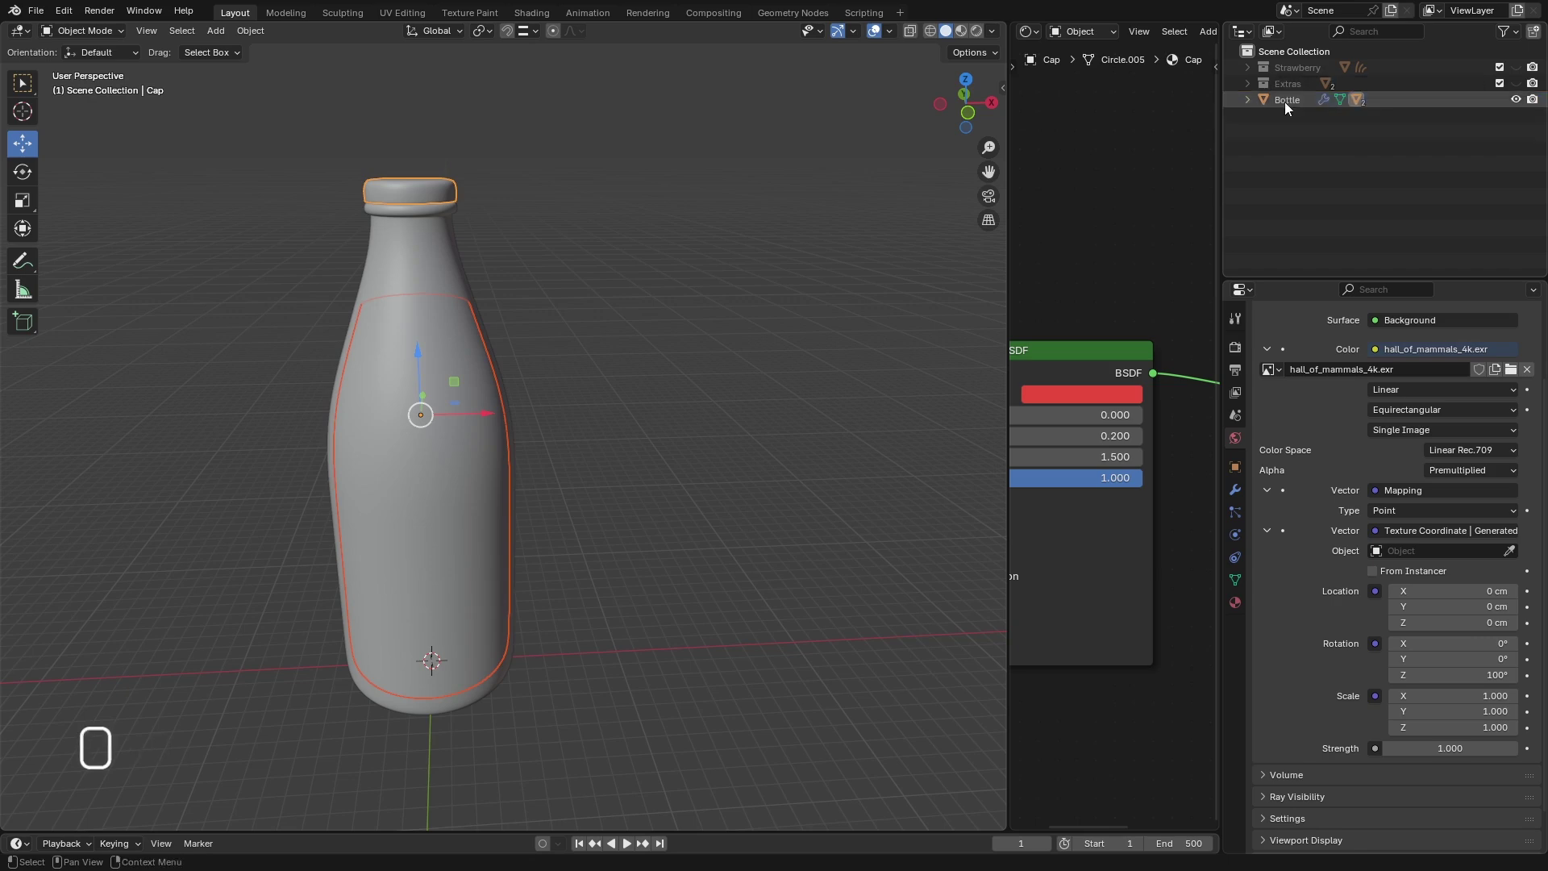
left_click(1516, 99)
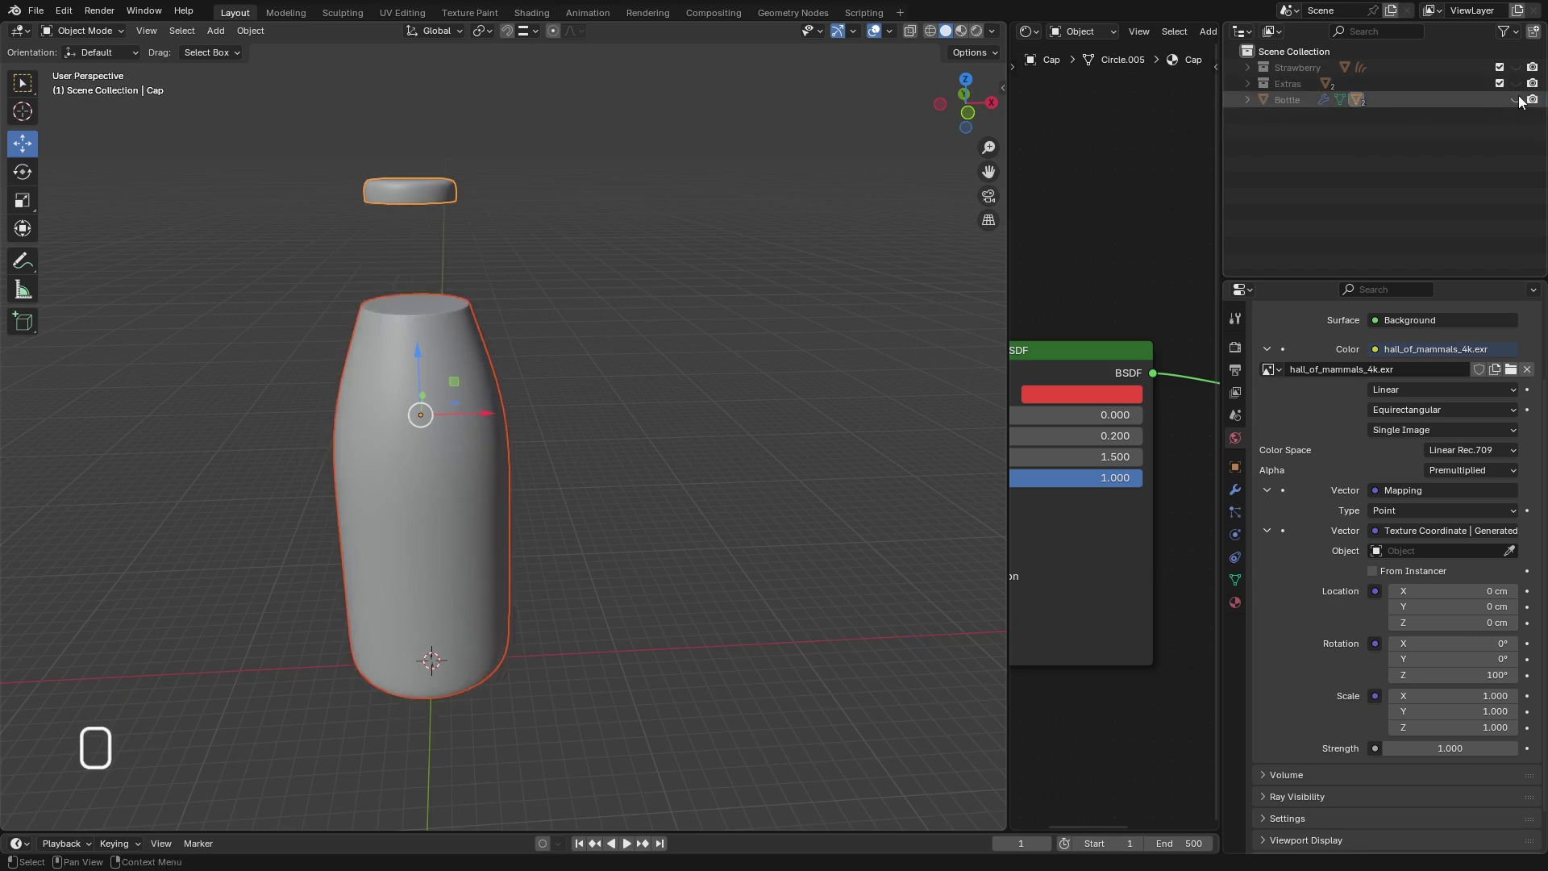
left_click(1516, 99)
left_click(1249, 100)
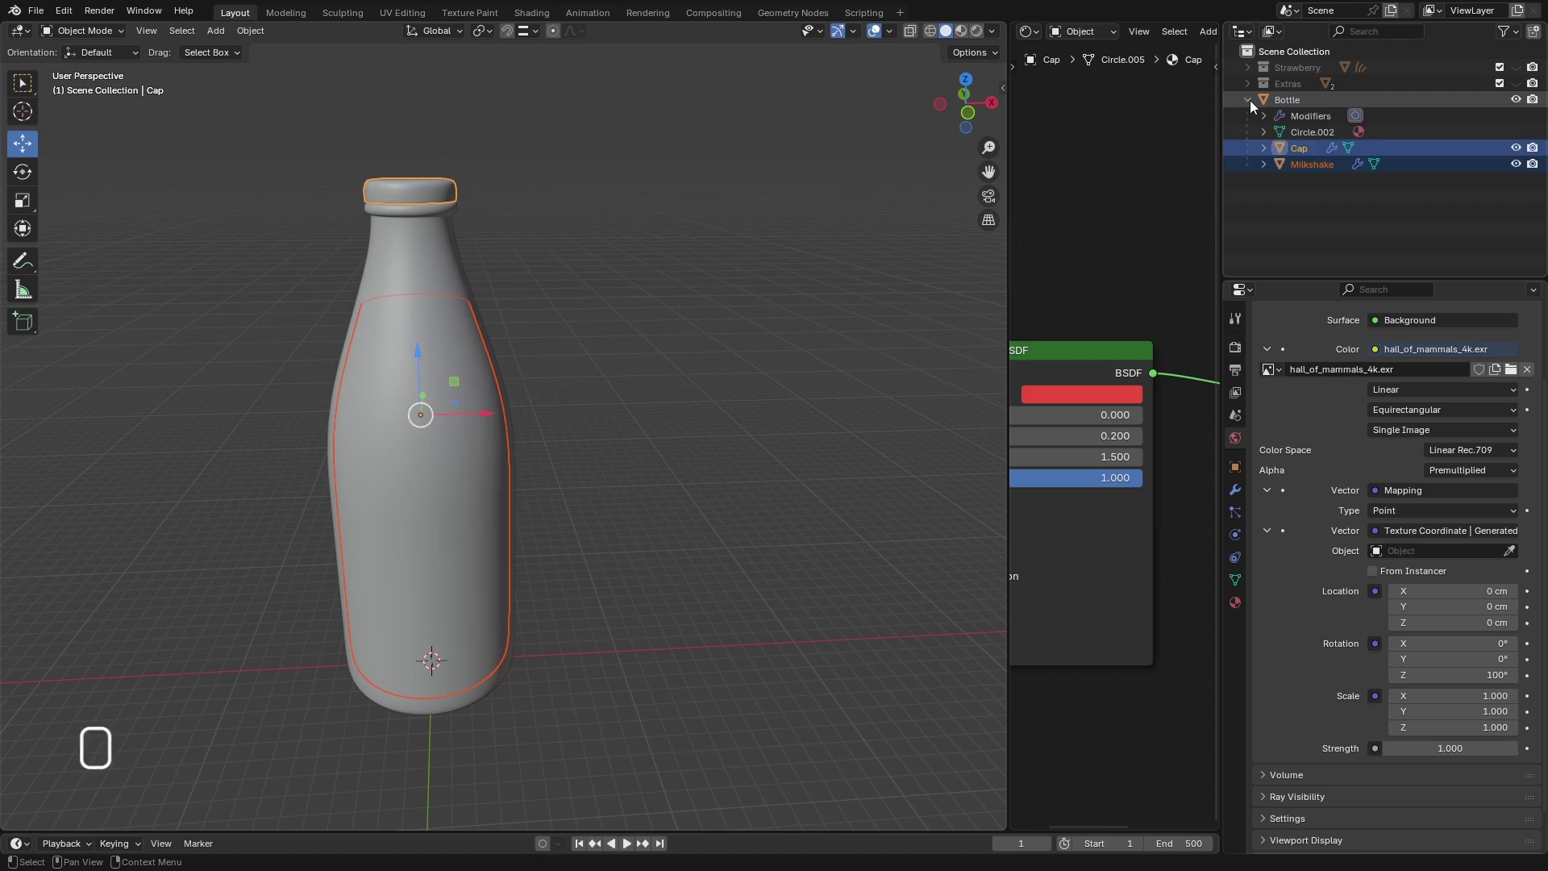
left_click(1249, 100)
- Check whether the bottle and cap can still be selected separately in the viewport
left_click(708, 285)
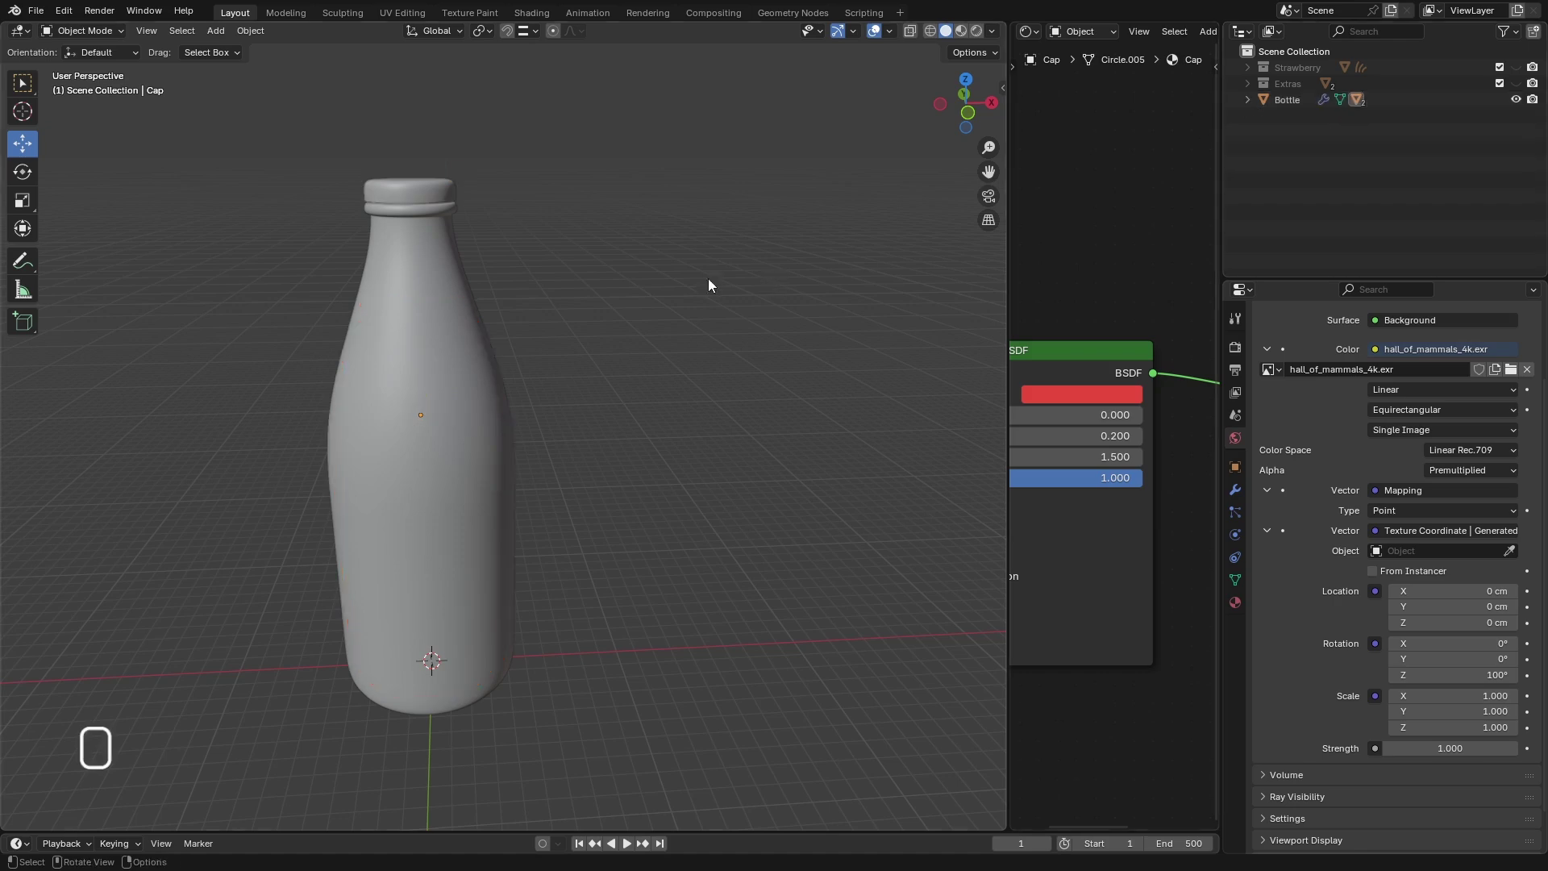
left_click(464, 277)
left_click(566, 246)
left_click(435, 193)
left_click(441, 259)
left_click(548, 259)
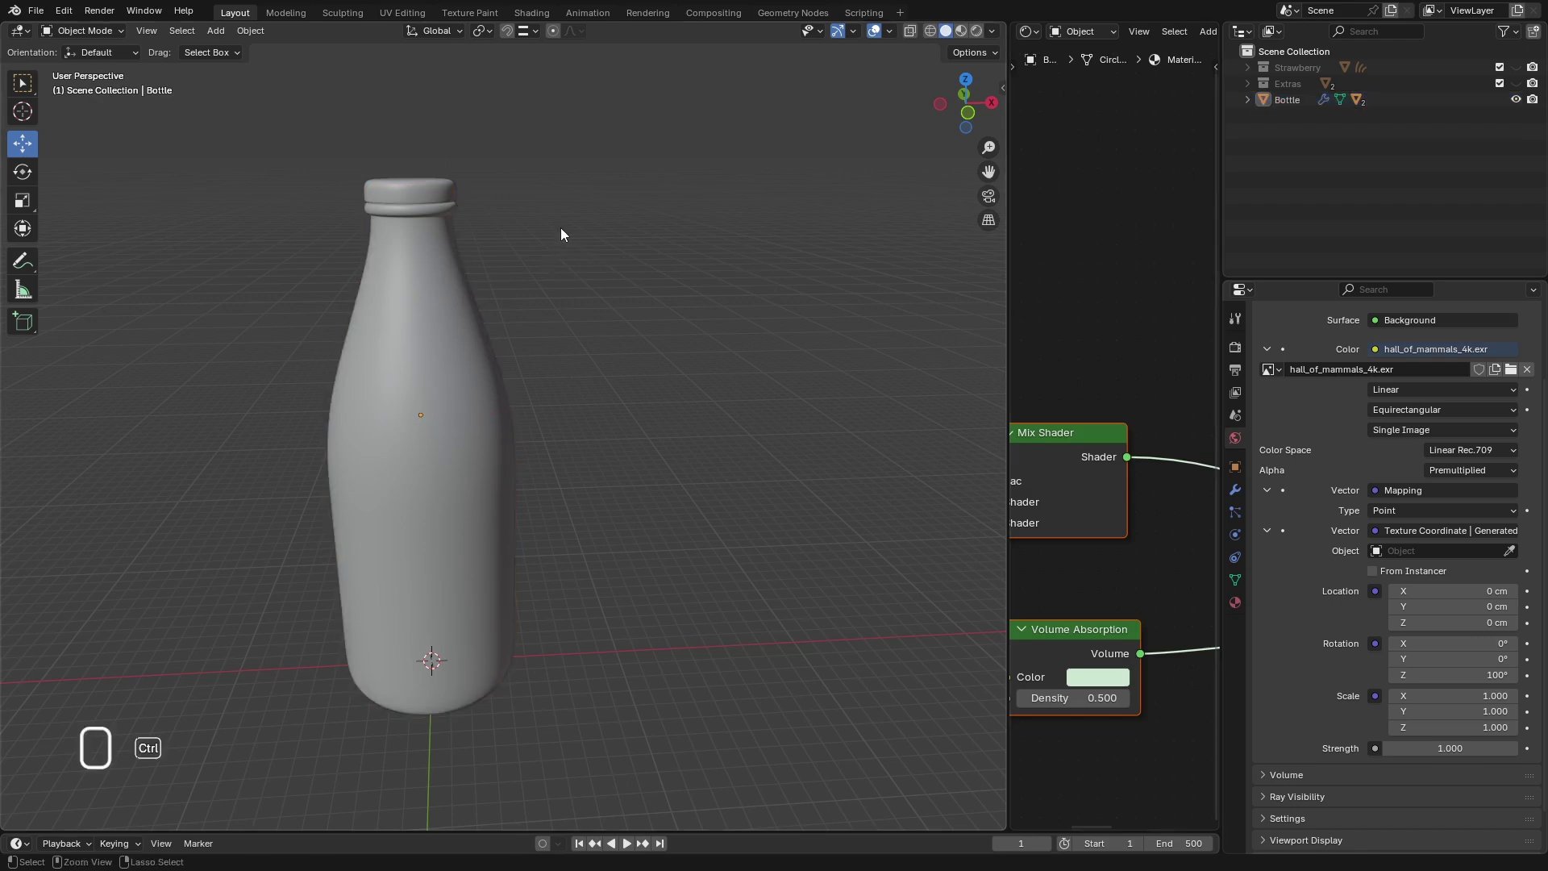
- Undo back past the parenting of Cap and Milkshake to Bottle
key("ctrl+z")
key("ctrl+z")
key("ctrl+z")
key("ctrl+z")
key("ctrl+z")
key("ctrl+z")
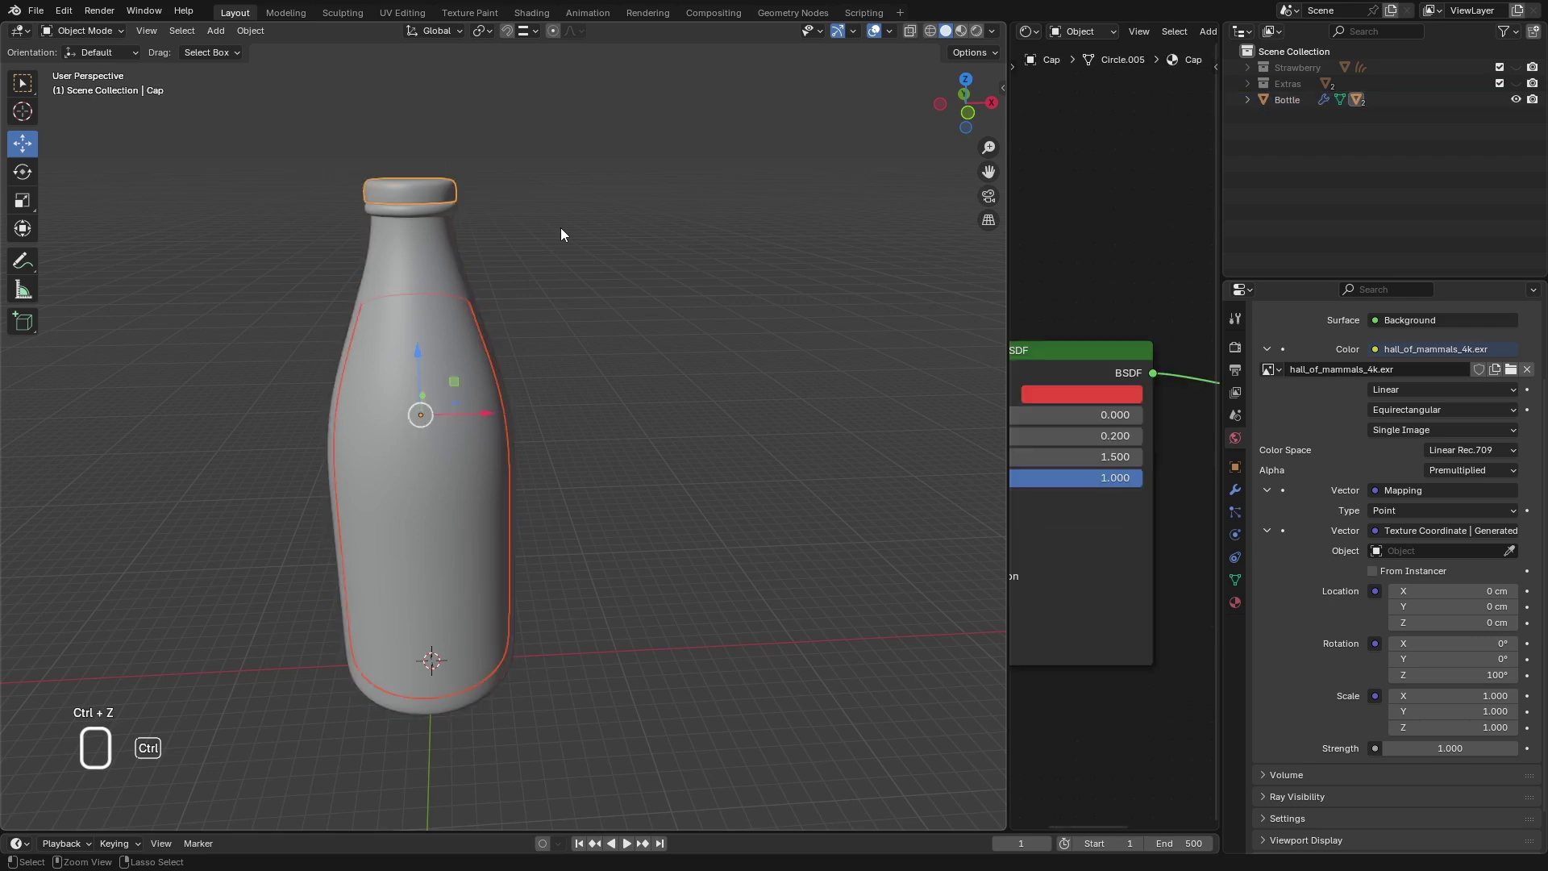
key("ctrl+z")
key("ctrl+z")
- Join the Cap and Milkshake into the Bottle object, with Bottle as the active object, and deselect it
left_click_drag(685, 128, 162, 743)
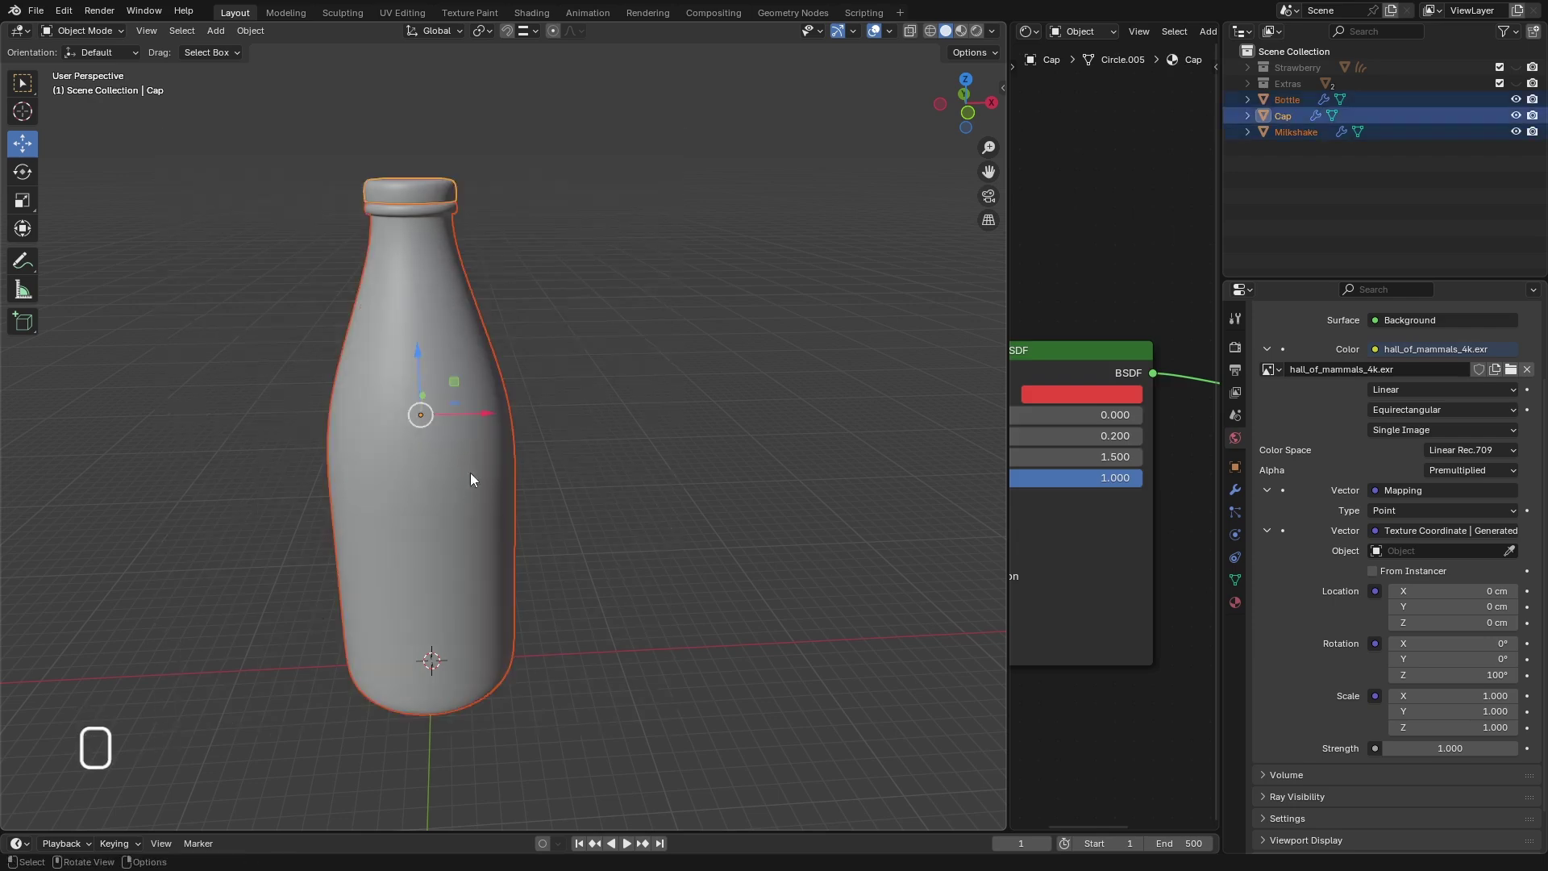
left_click(434, 267, "shift")
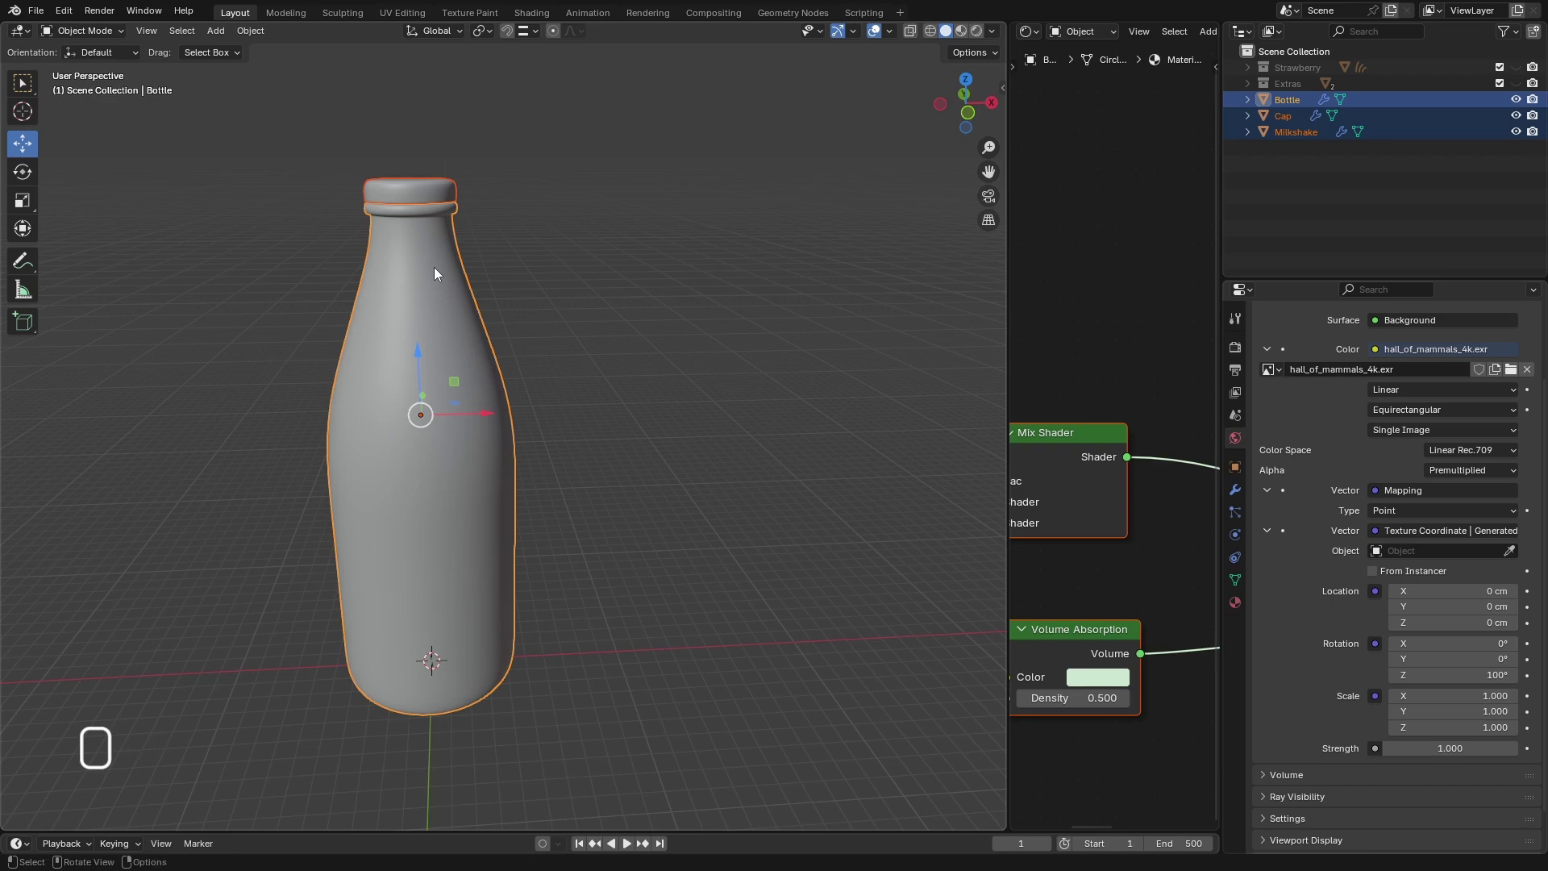
key("ctrl+j")
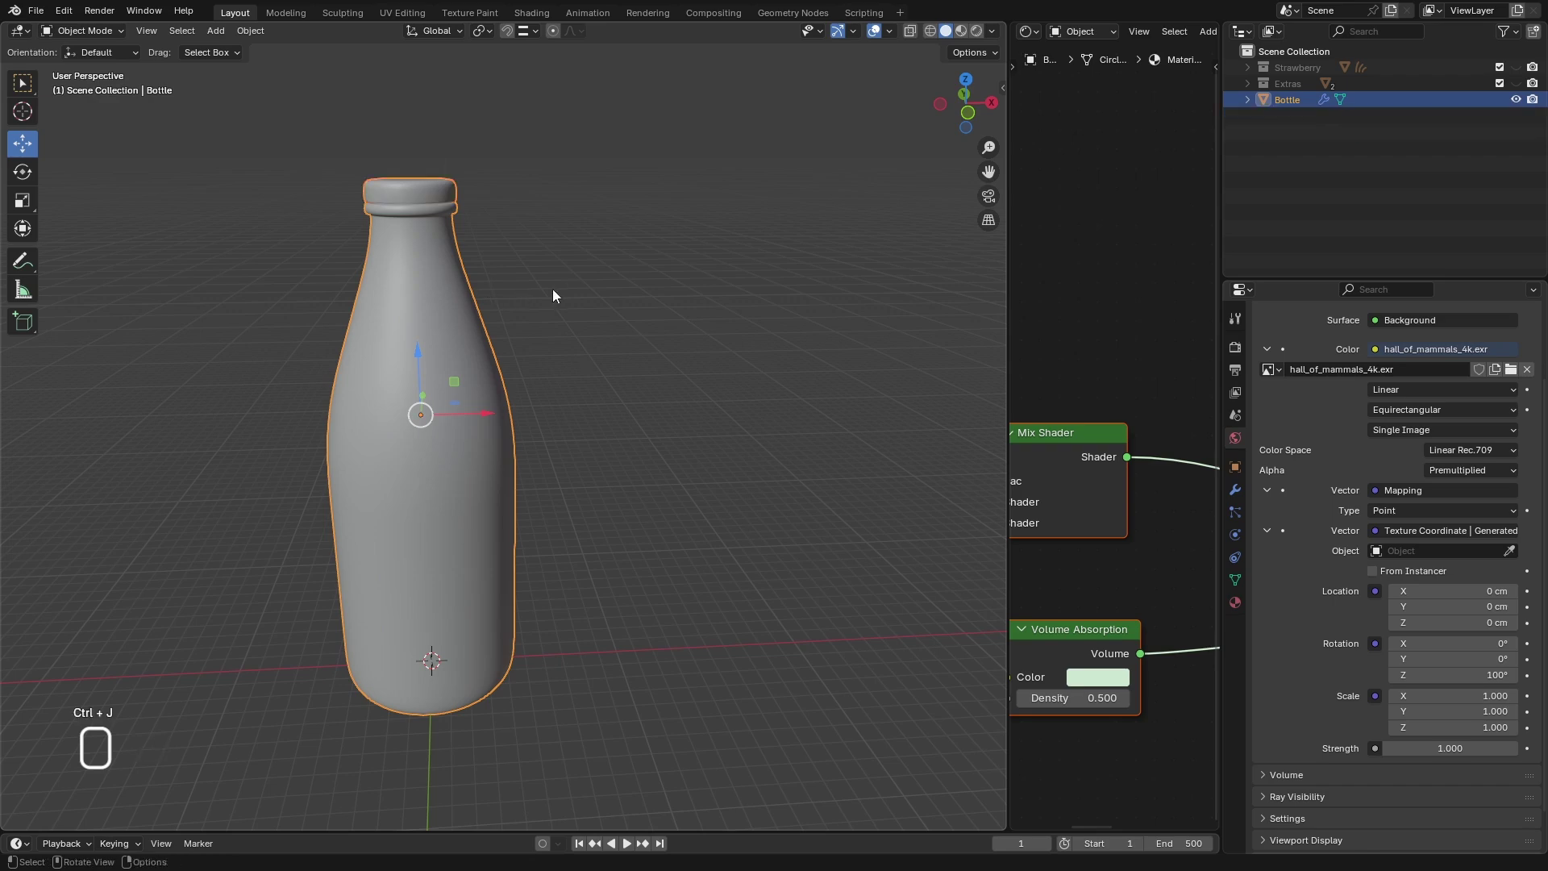
left_click(596, 280)
- Rename the bottle's Material.001 as Glass and preview the joined bottle in rendered shading before returning to solid shading
left_click(1235, 604)
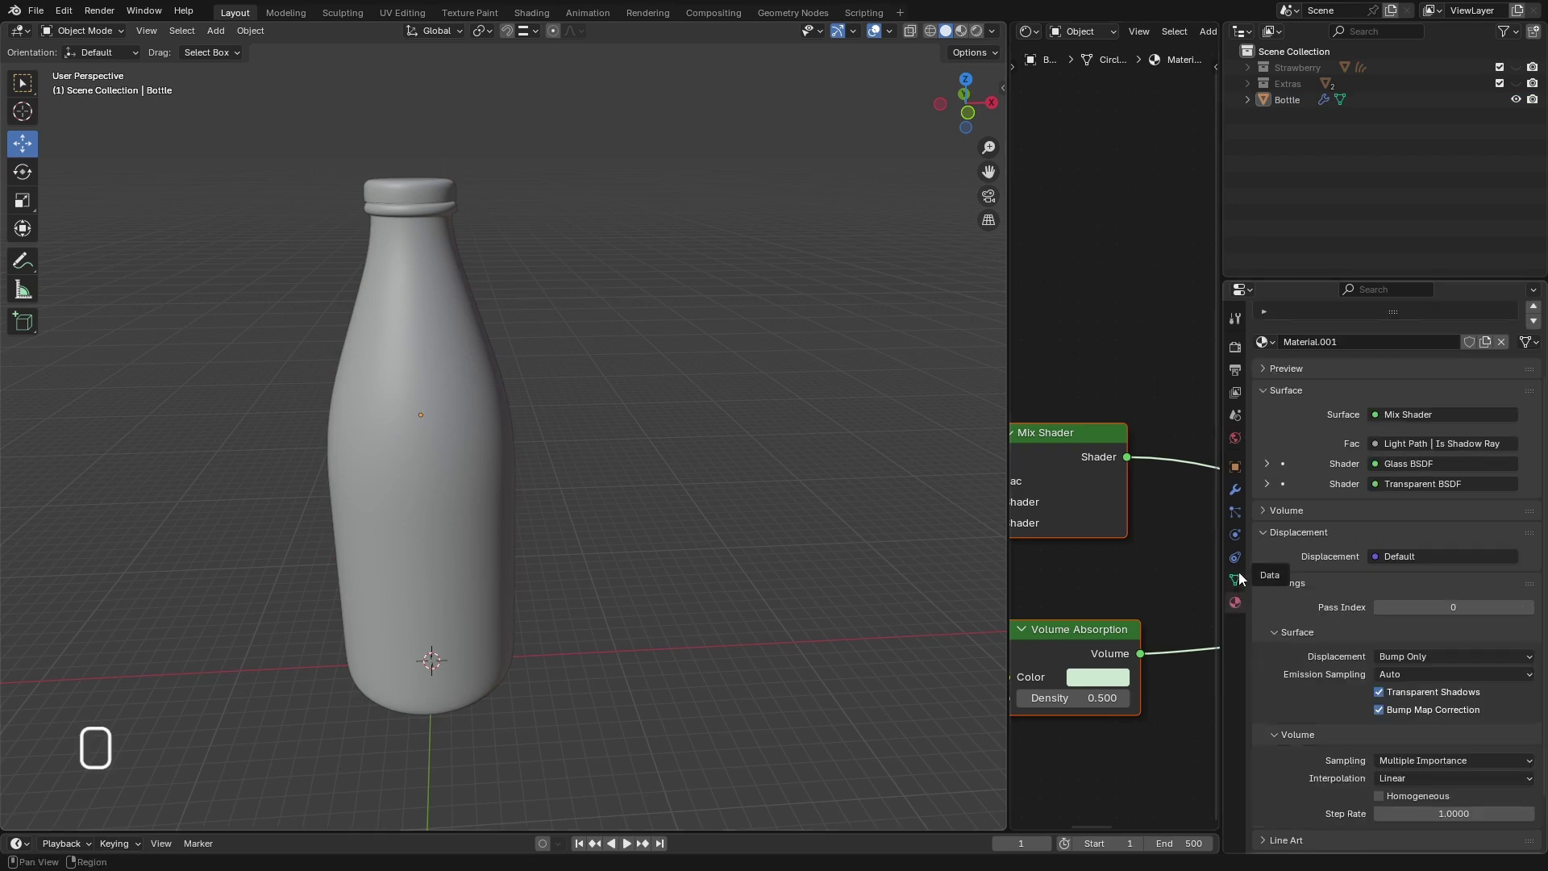
scroll(1271, 489, "up", 3)
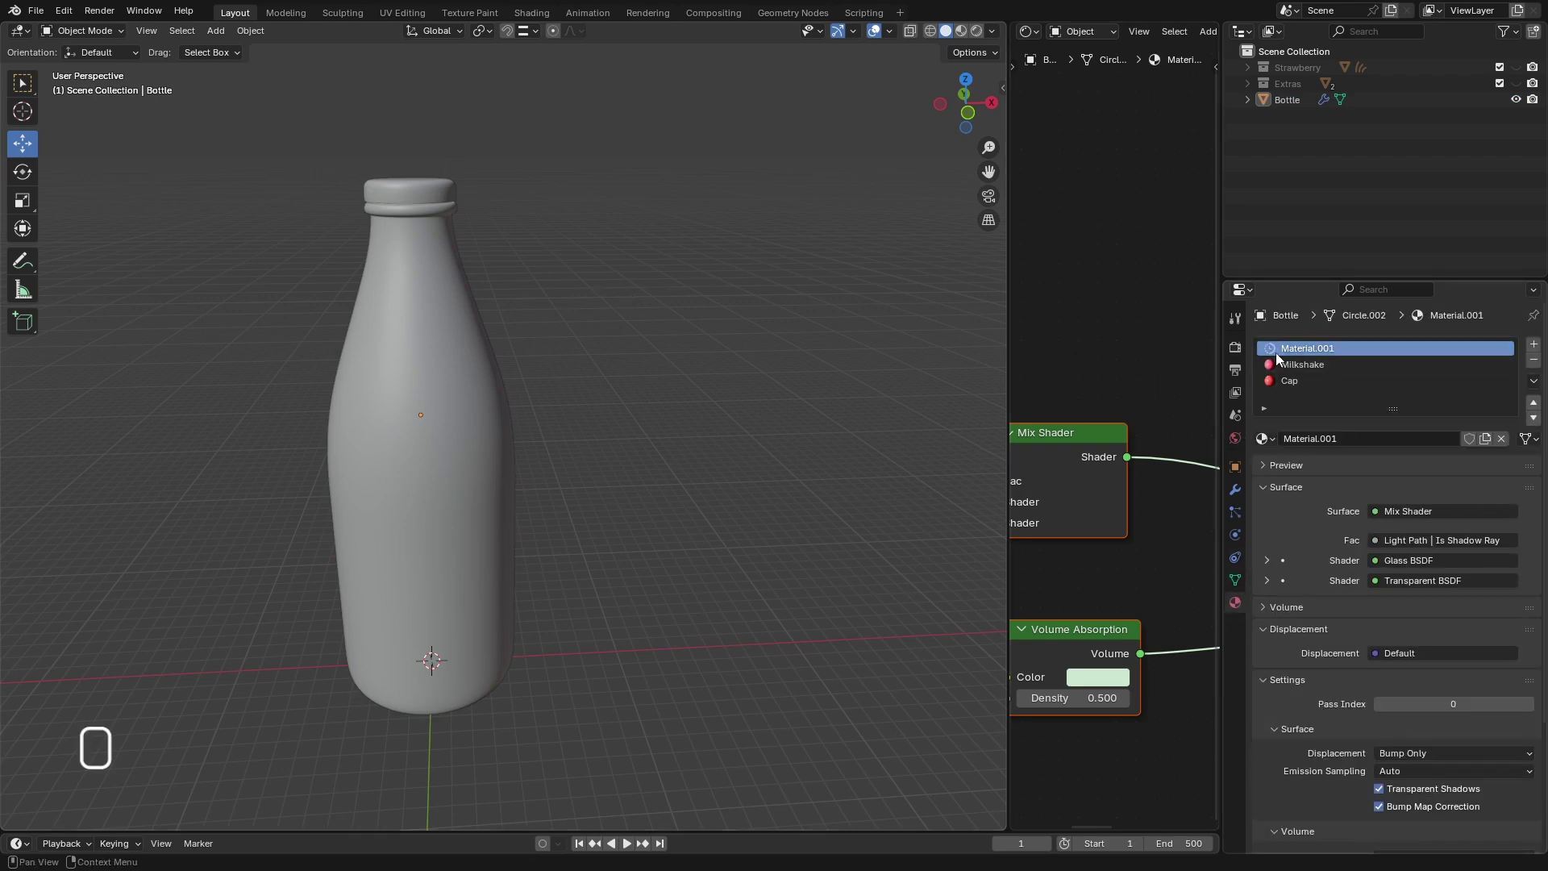
double_click(1300, 348)
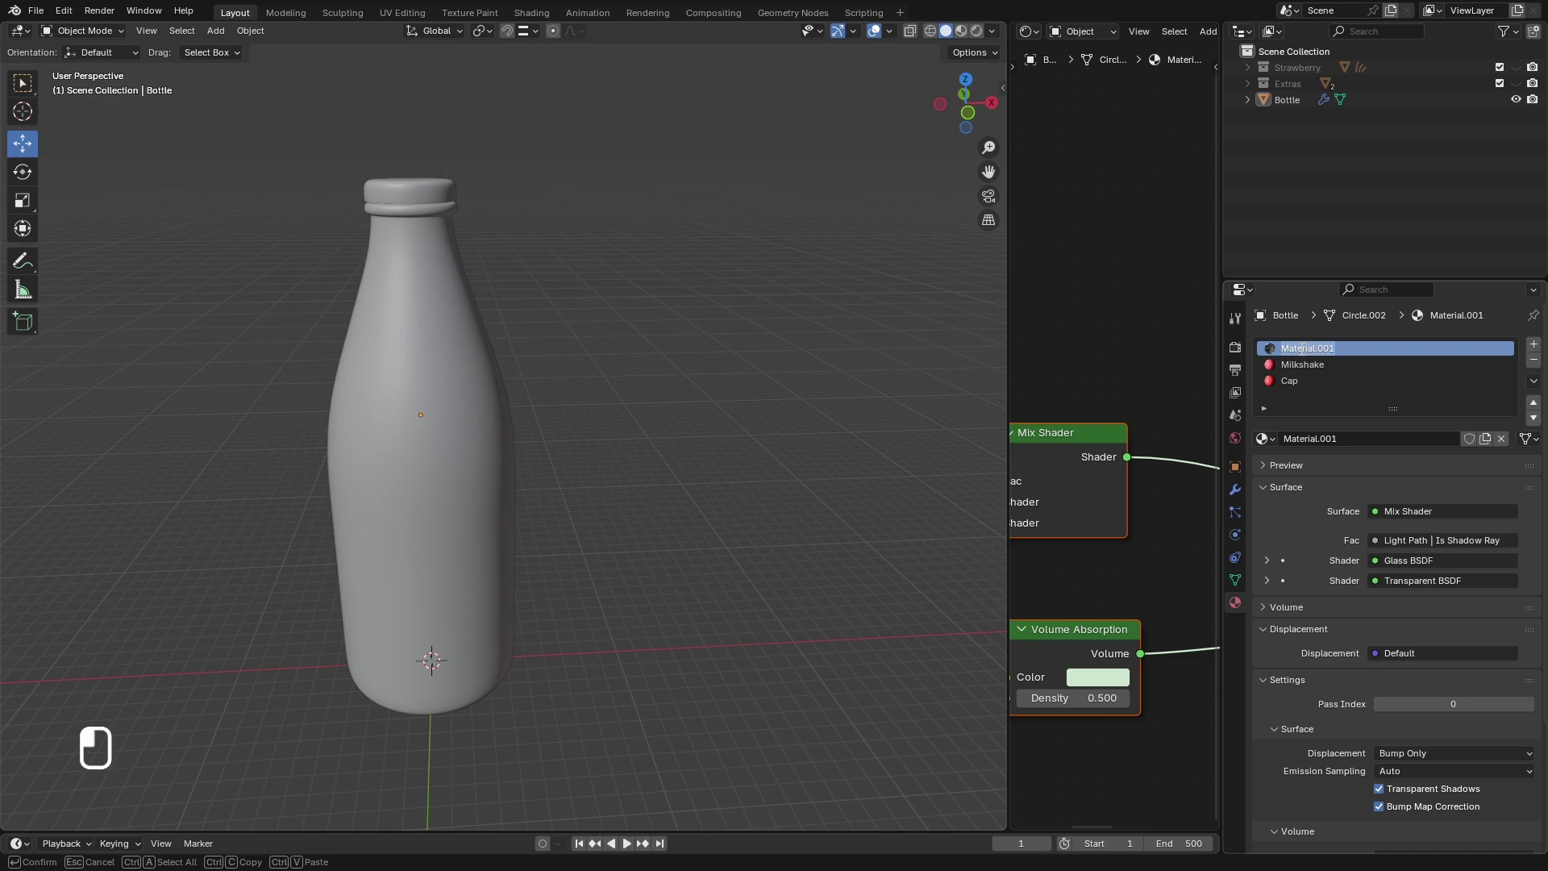
type("Glass")
key("Return")
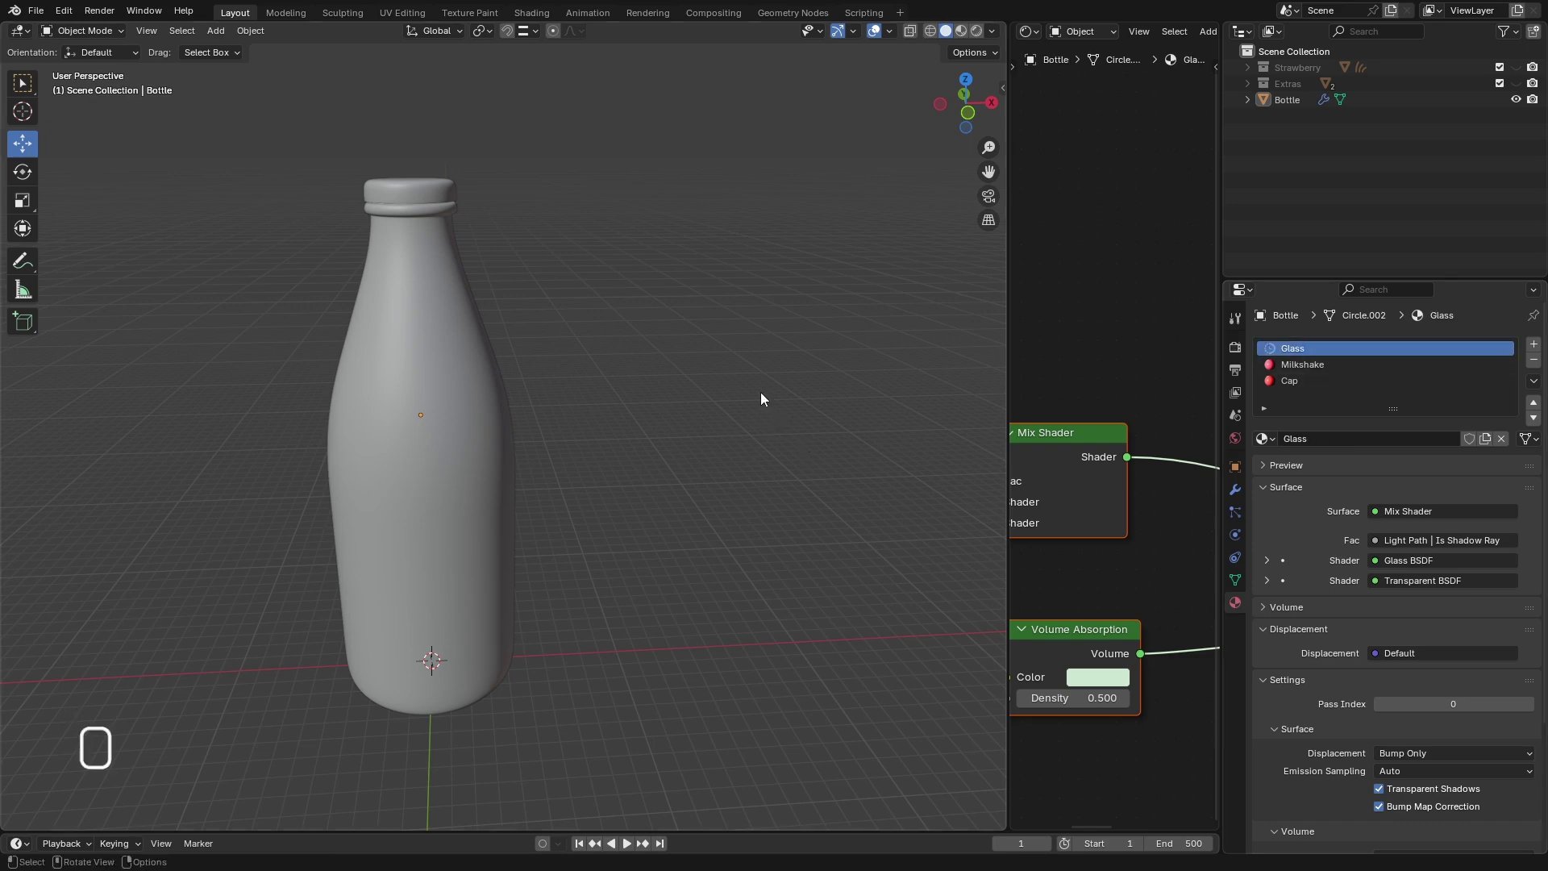
left_click(976, 30)
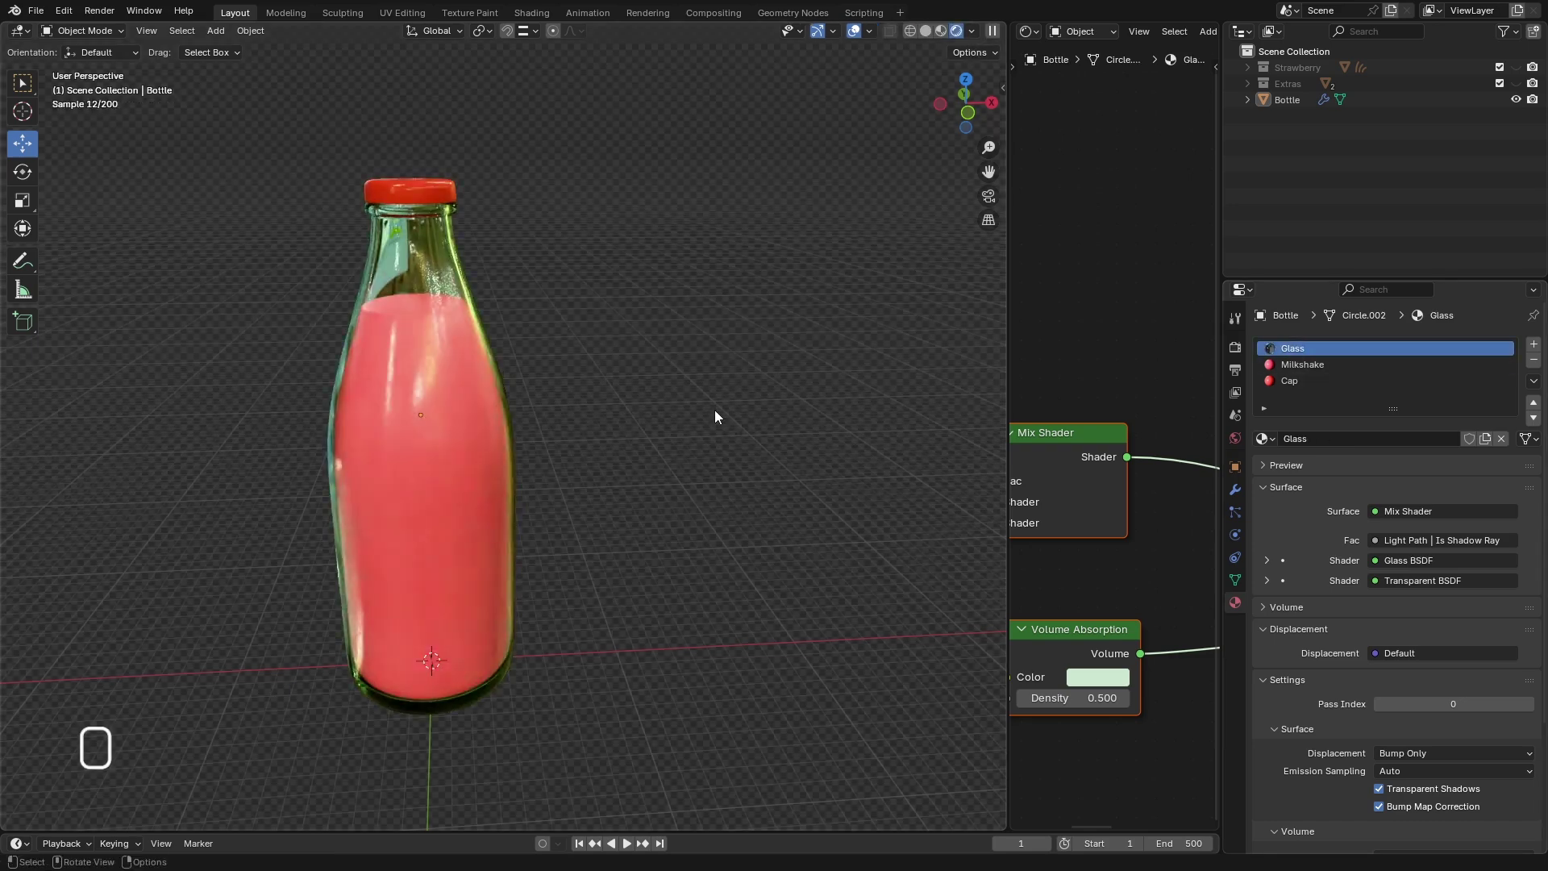
left_click(926, 31)
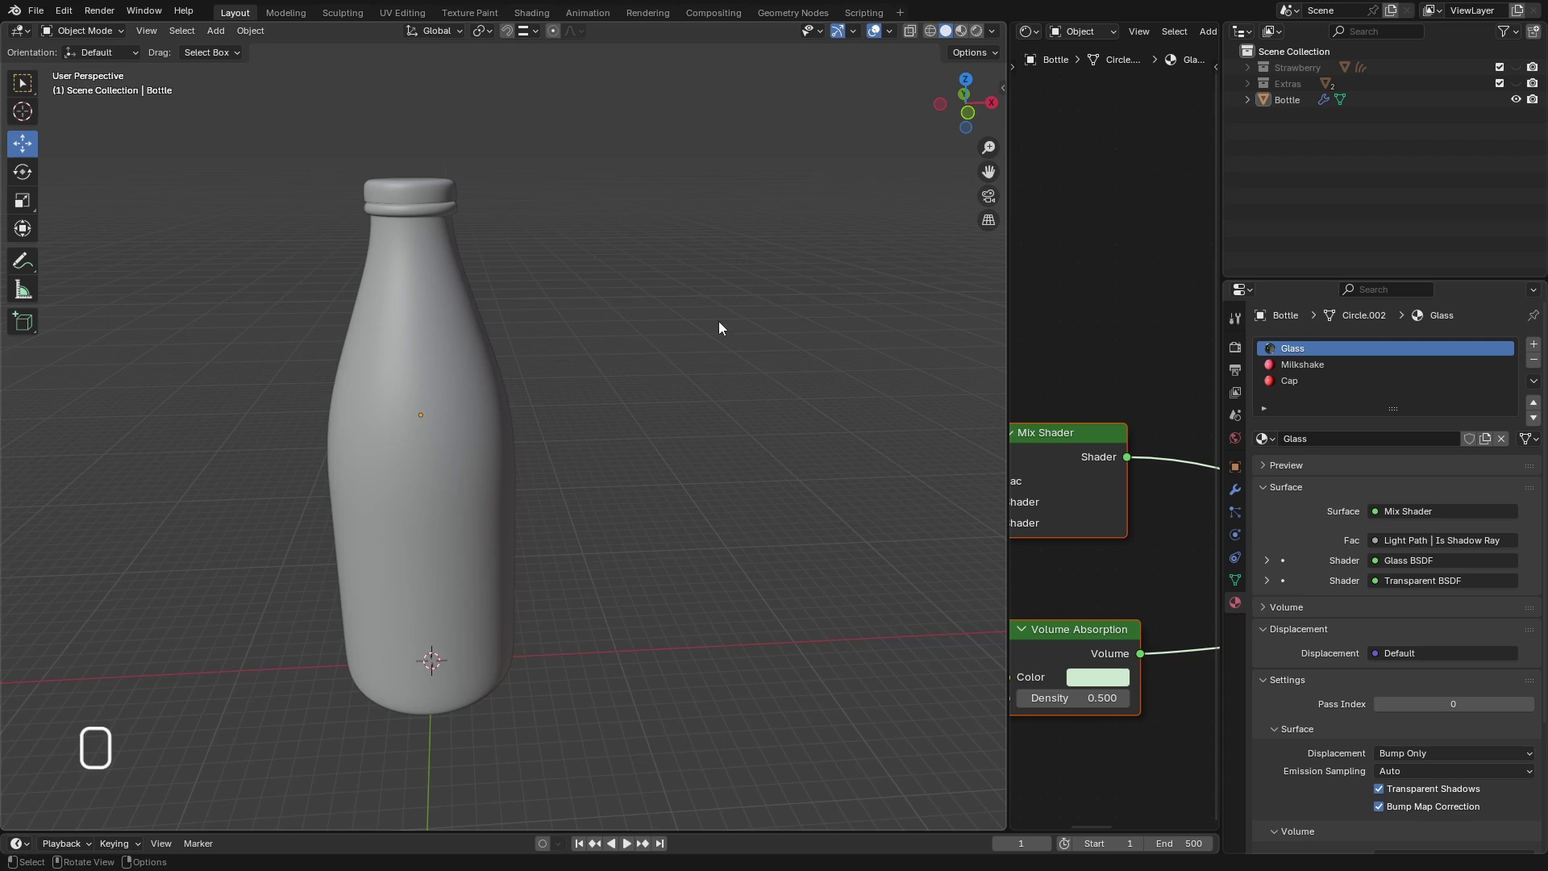
- Close the shader editor by joining its area into the 3D viewport
right_click(1007, 445)
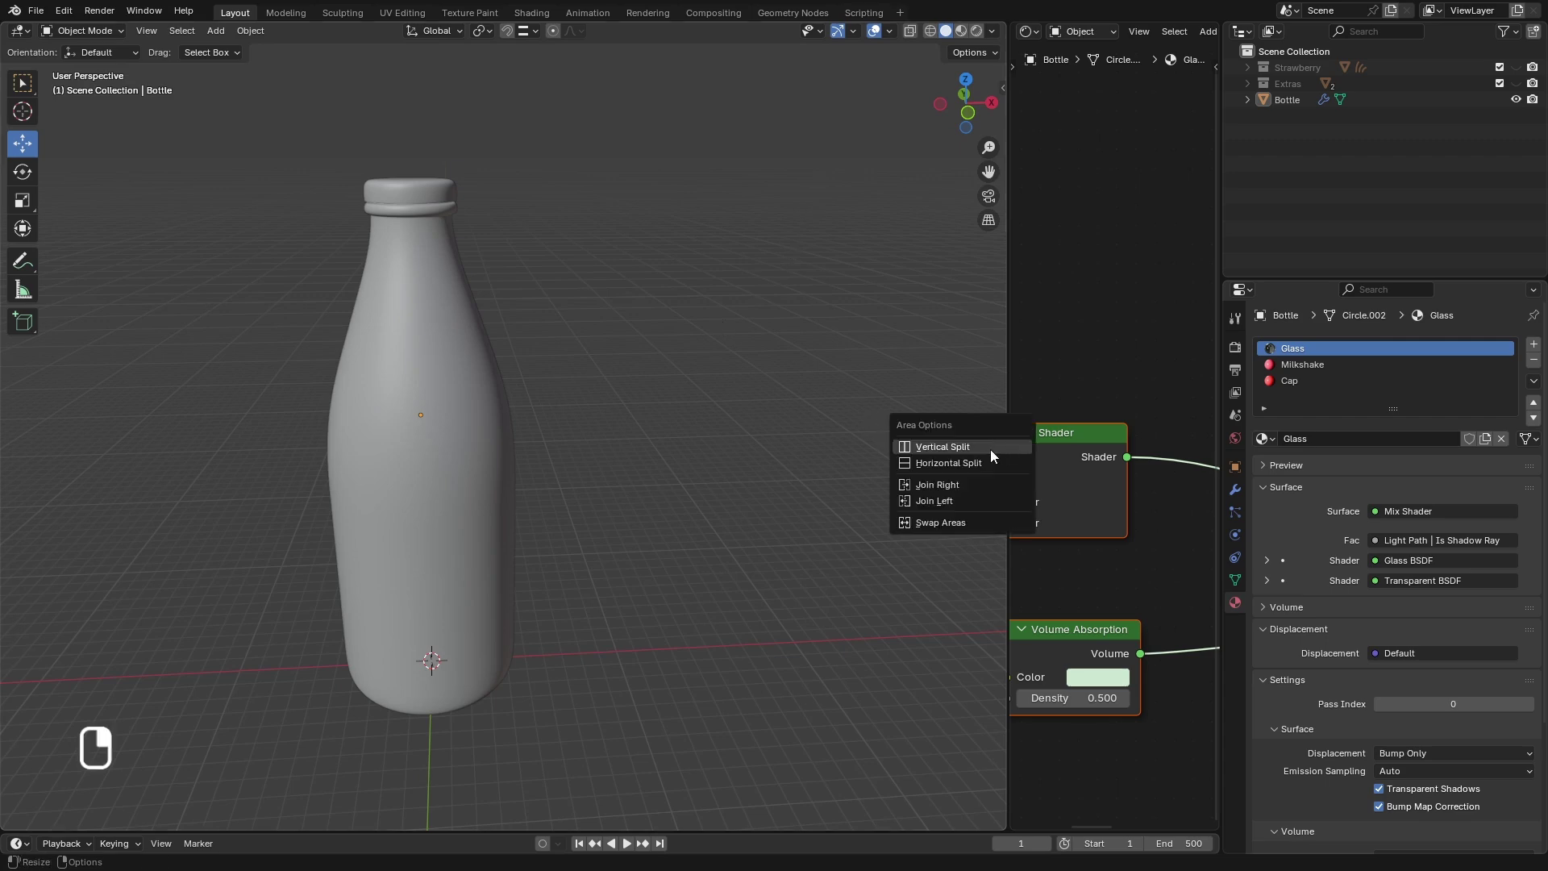
left_click(966, 485)
middle_click_drag(869, 525, 766, 482)
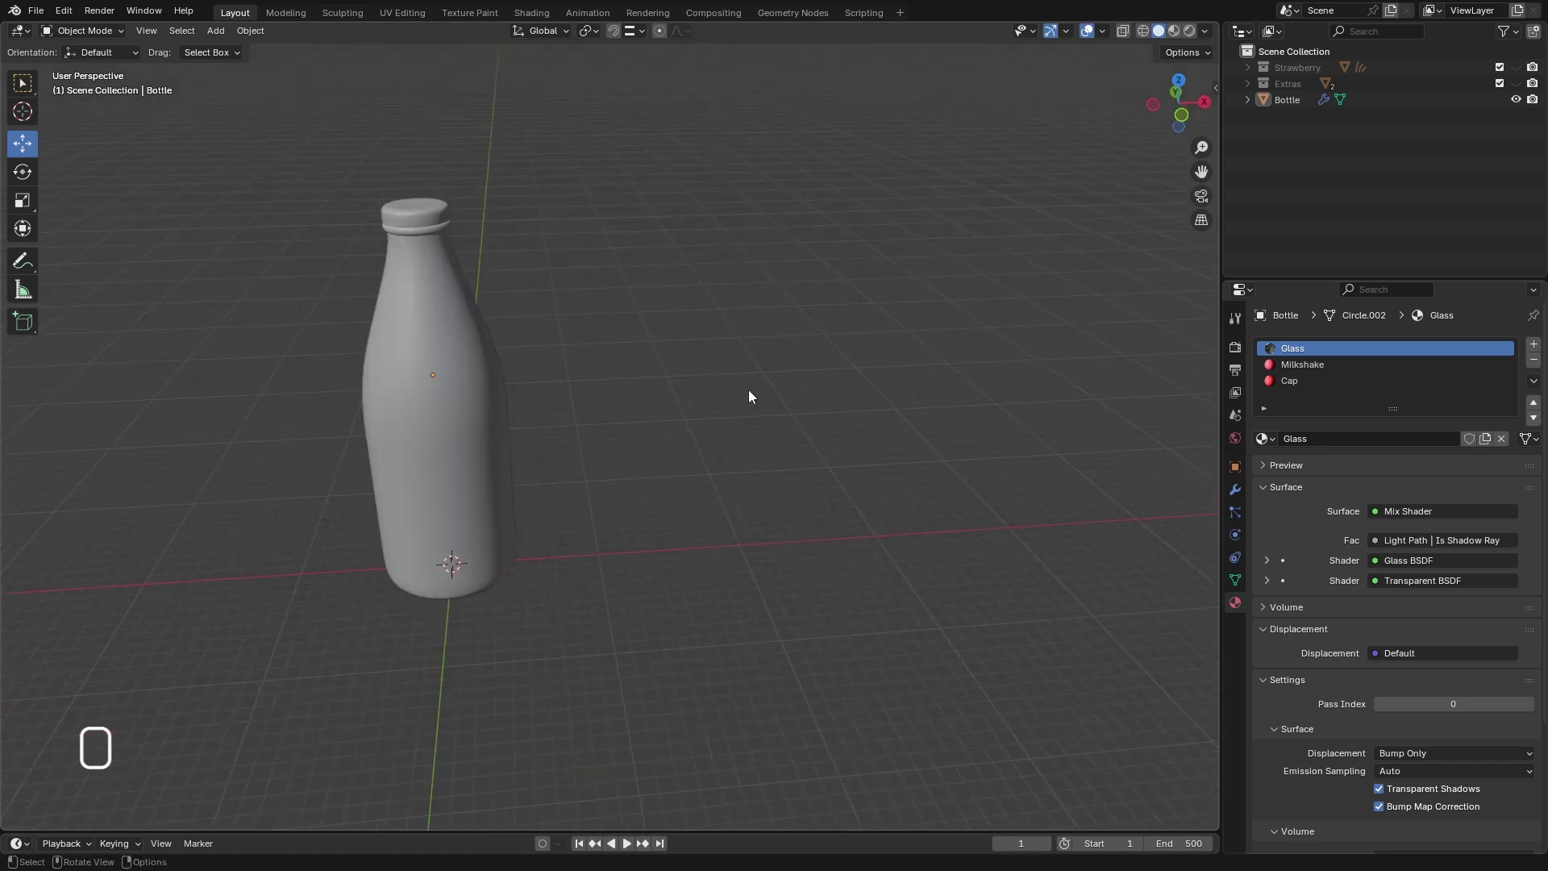
- Hide the Bottle object and add a mesh circle with 8 vertices at the world origin
left_click(1516, 100)
middle_click_drag(564, 476, 342, 581)
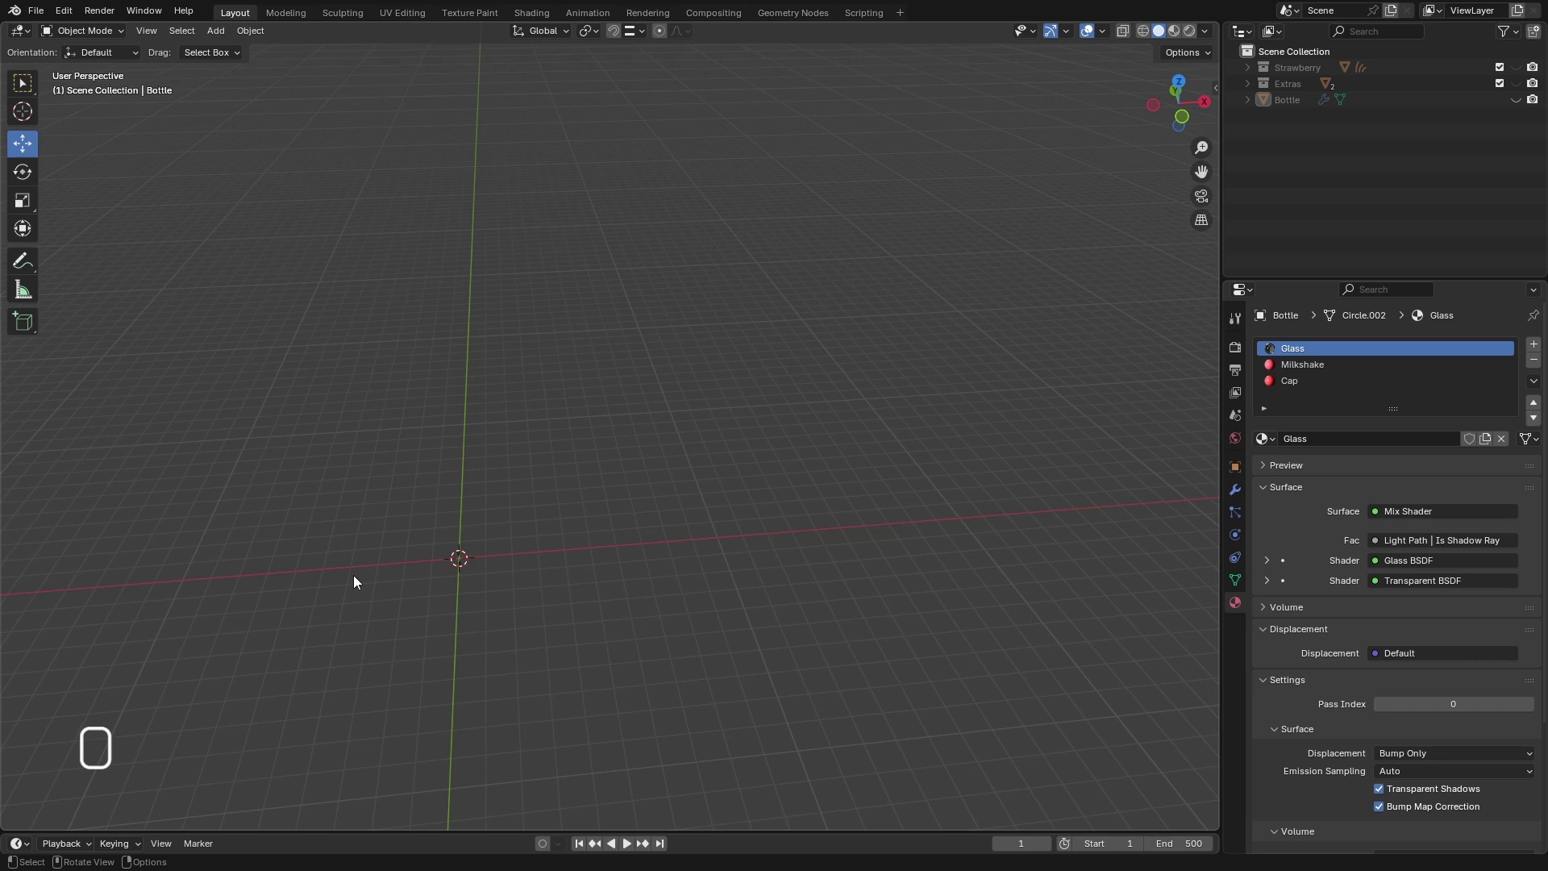
middle_click_drag(358, 565, 415, 560)
key("shift+ctrl+a")
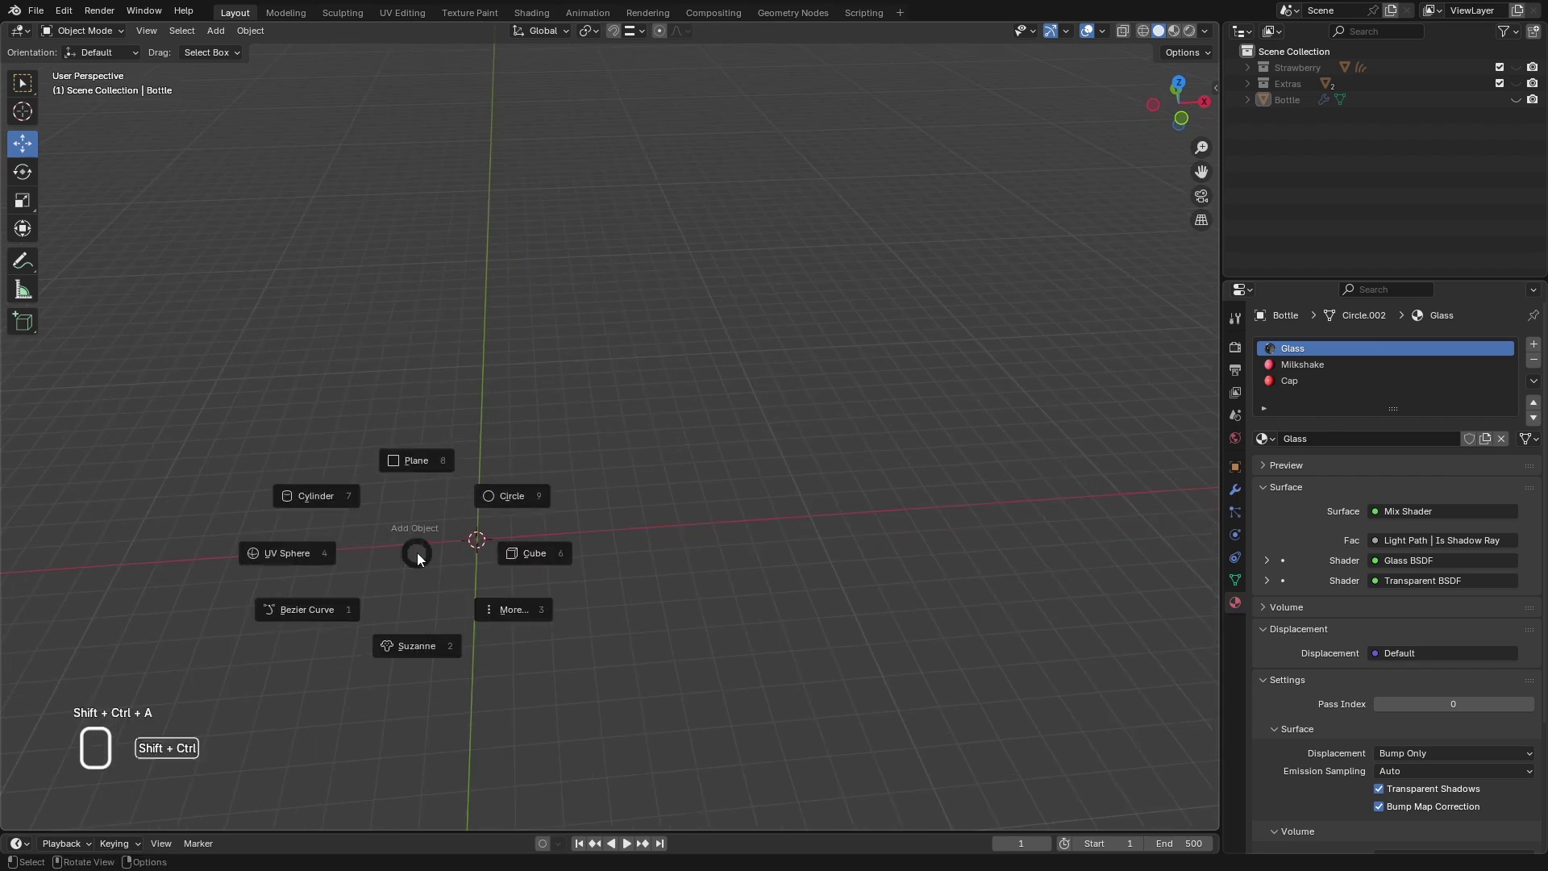
left_click(513, 495)
scroll(467, 569, "up", 1)
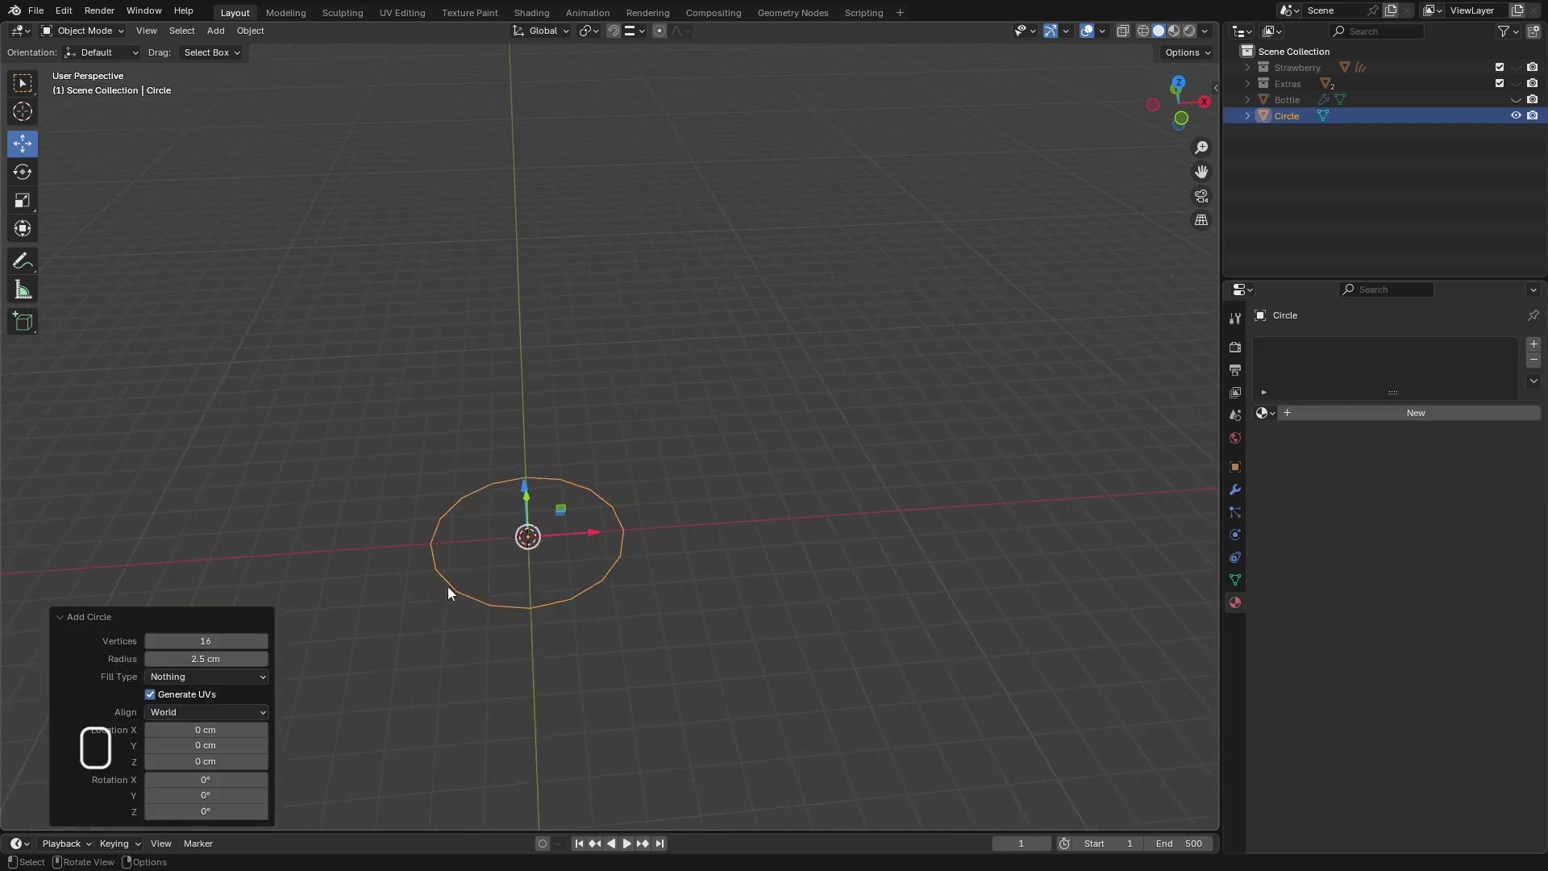
left_click(221, 643)
type("8")
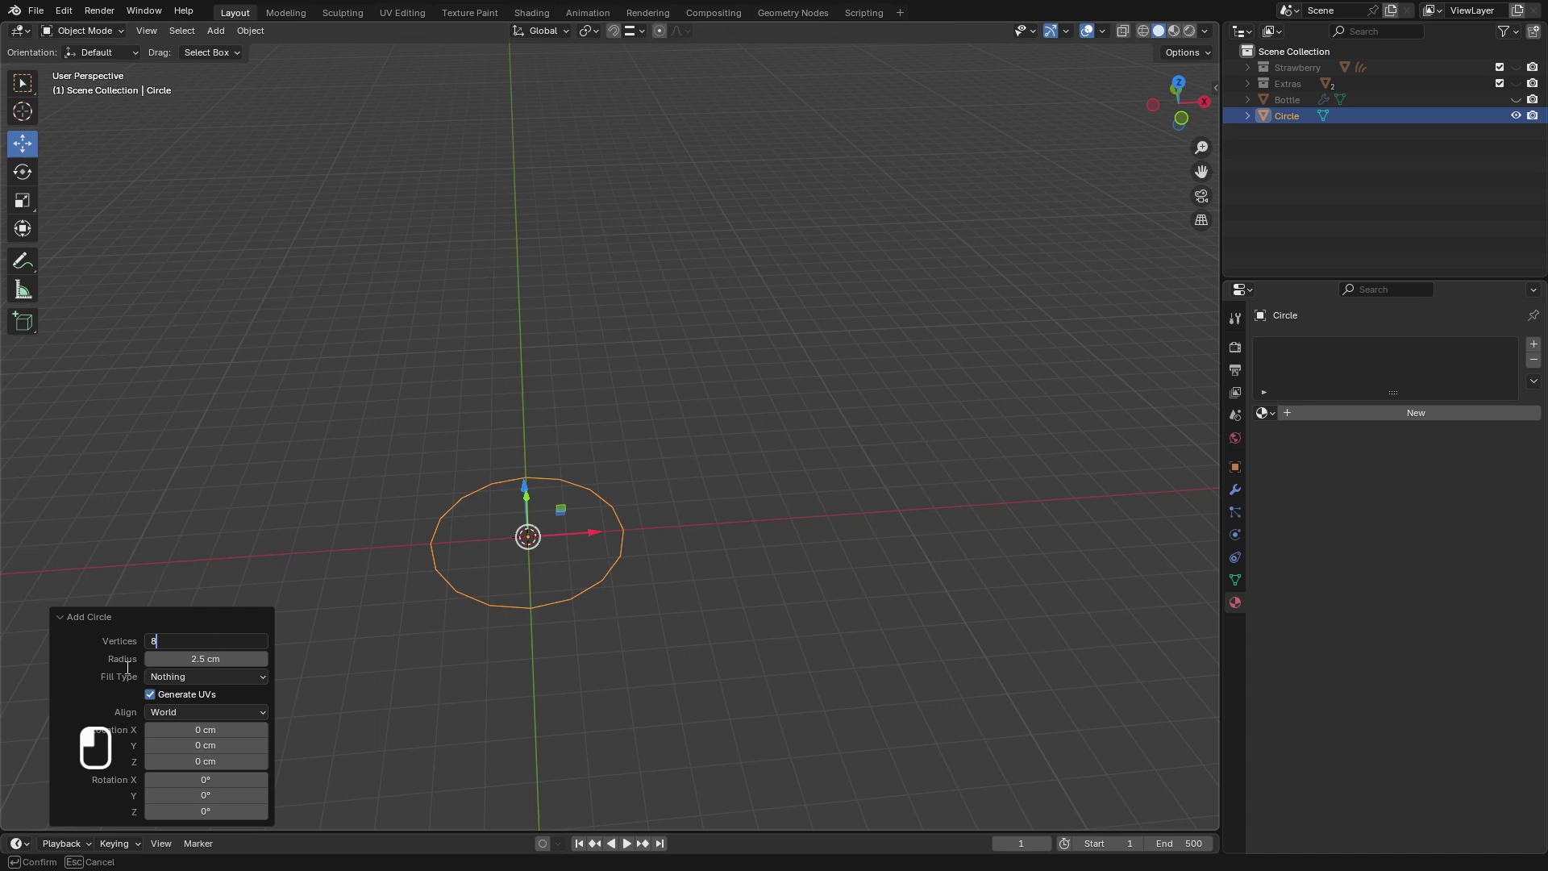
left_click(98, 661)
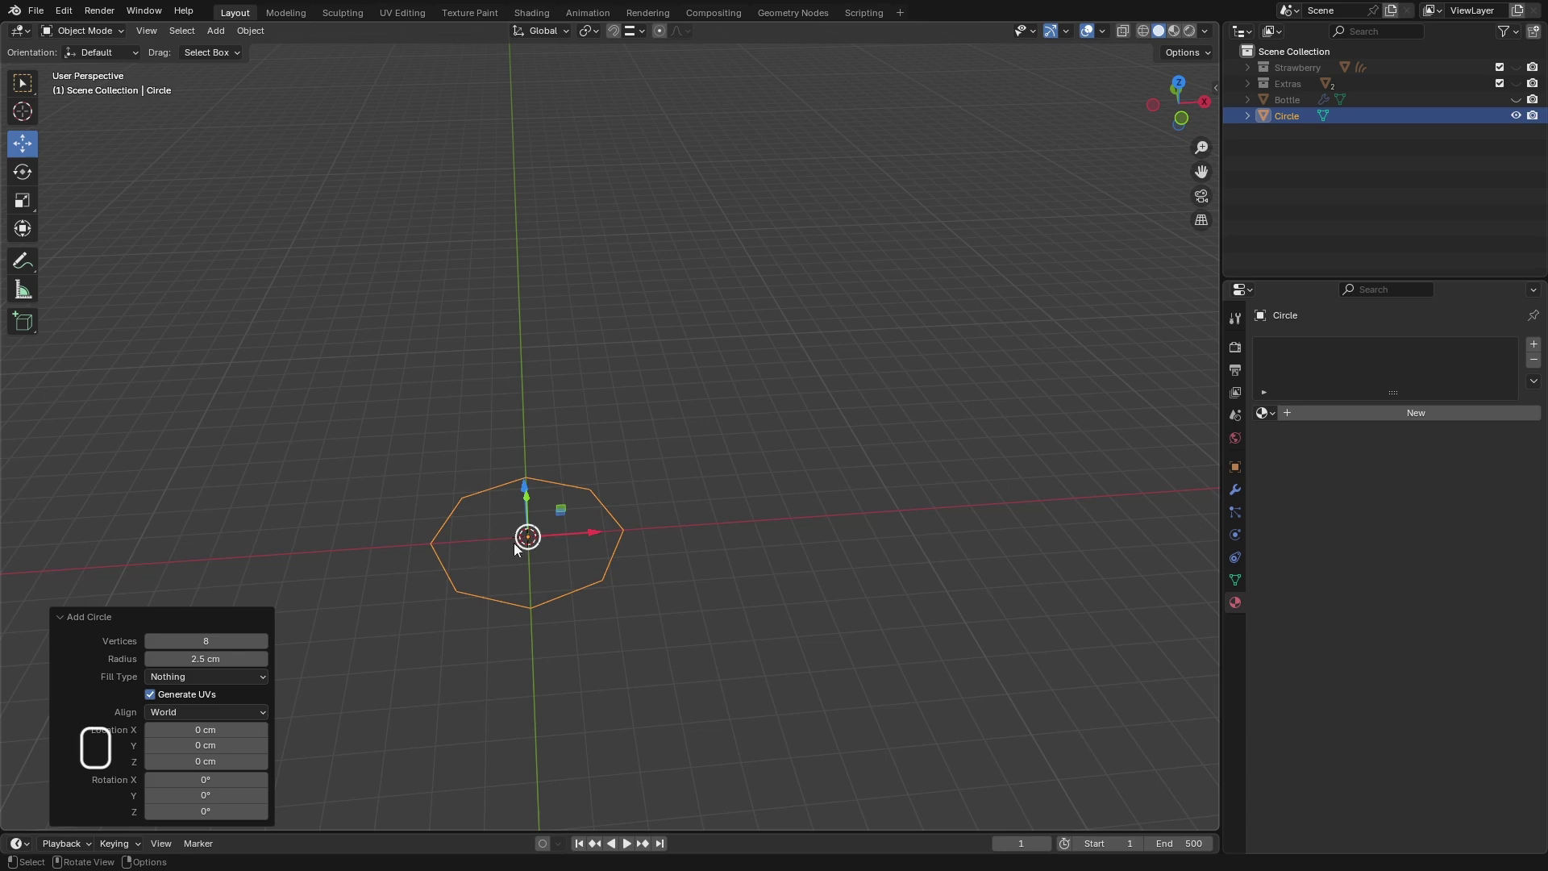
- Set the new circle's radius to 3 cm
middle_click_drag(694, 517, 511, 550)
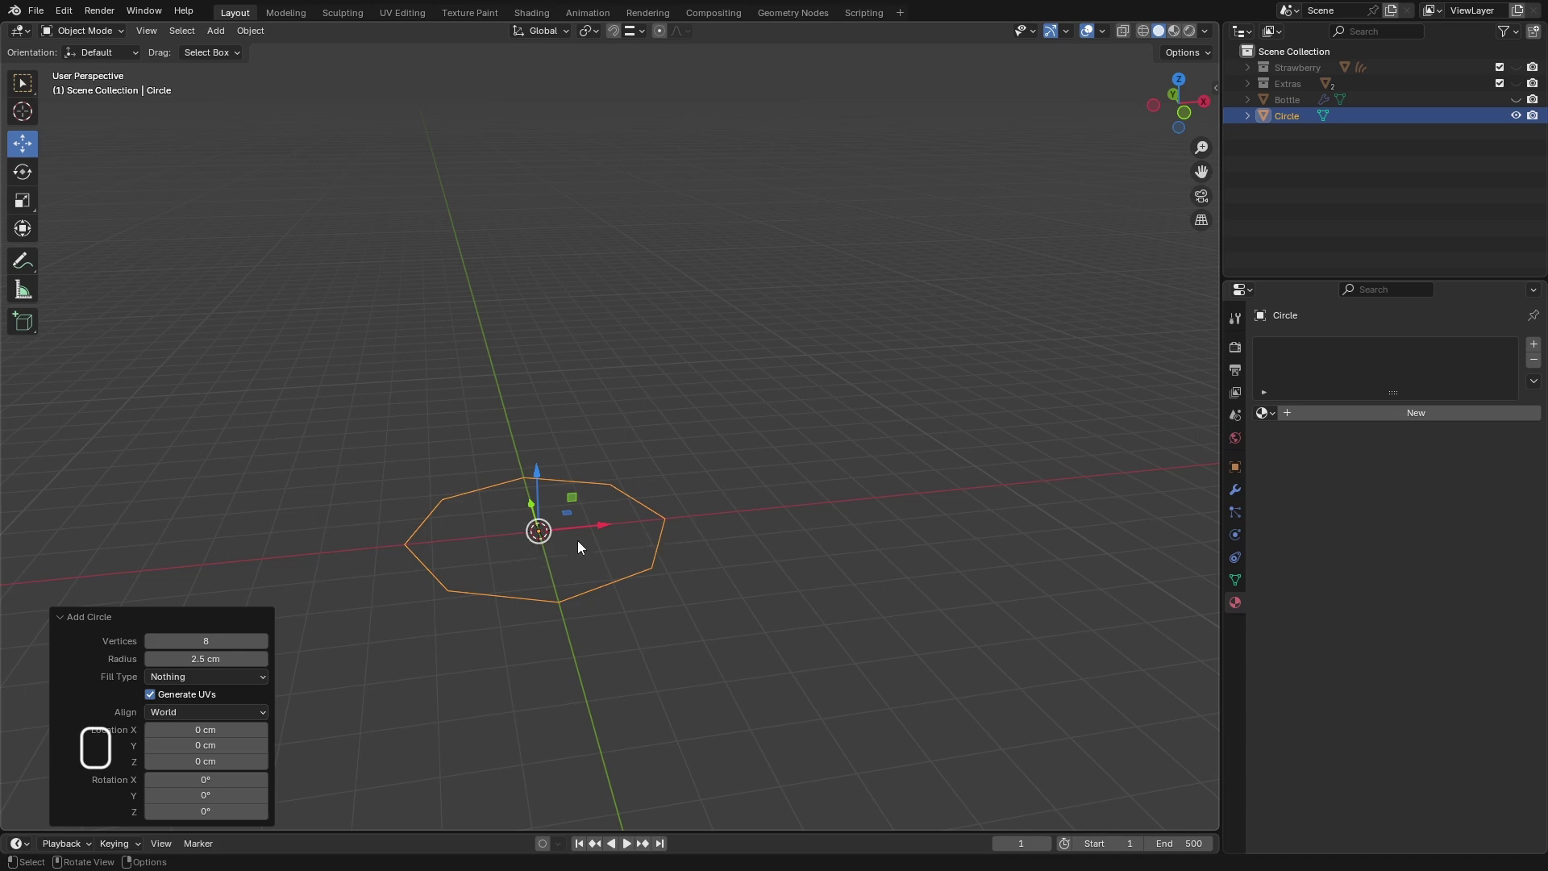
left_click(220, 655)
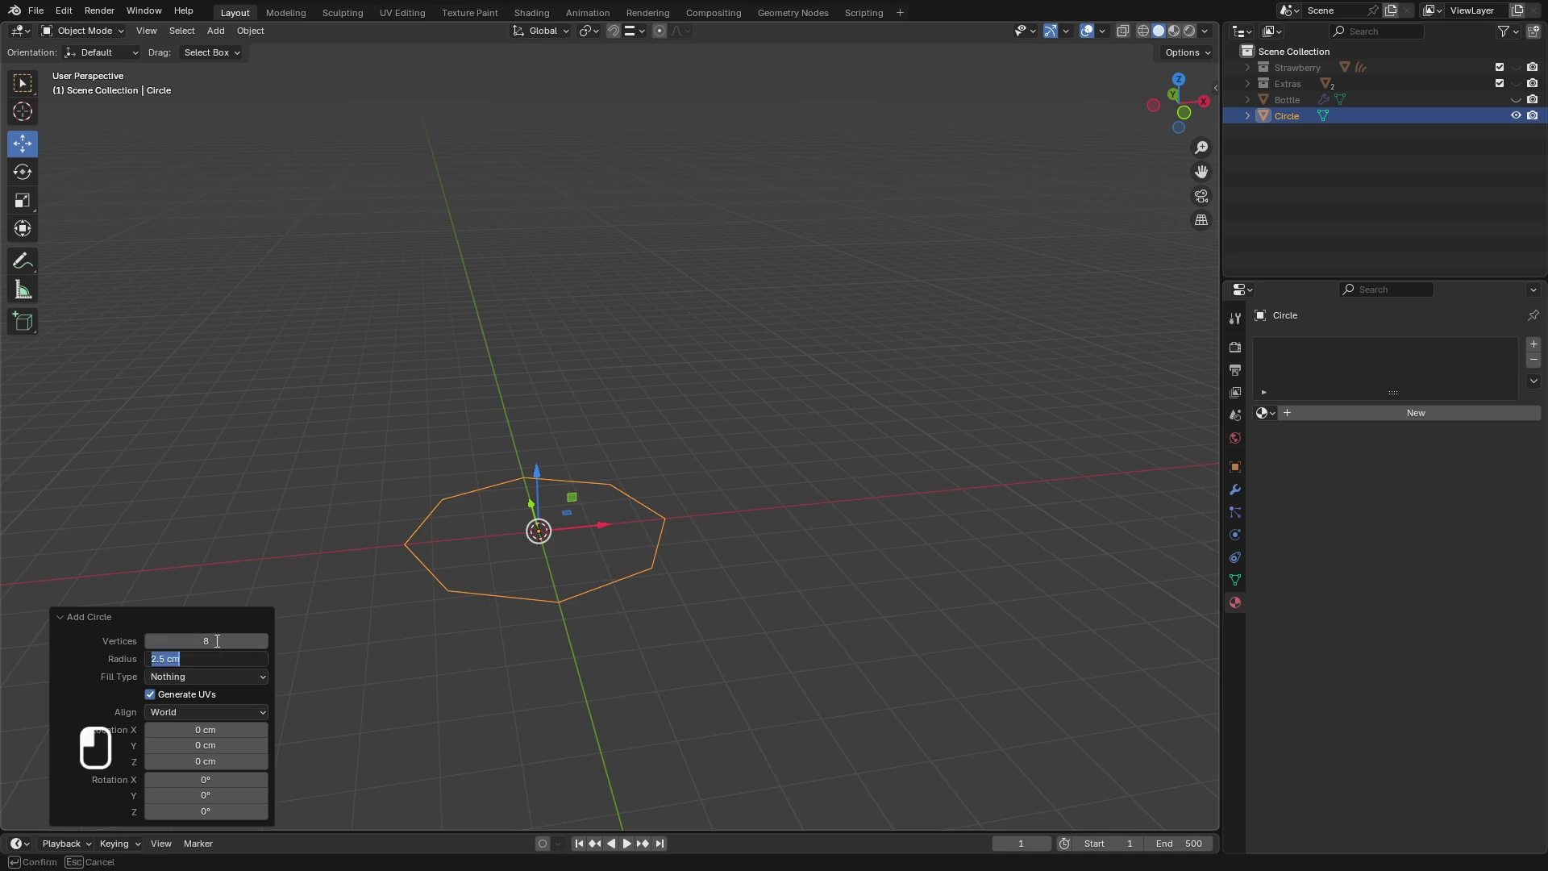
type("3")
key("Return")
- Compare the circle with the bottle by briefly showing the Bottle object and hiding it again
middle_click_drag(648, 477, 568, 545)
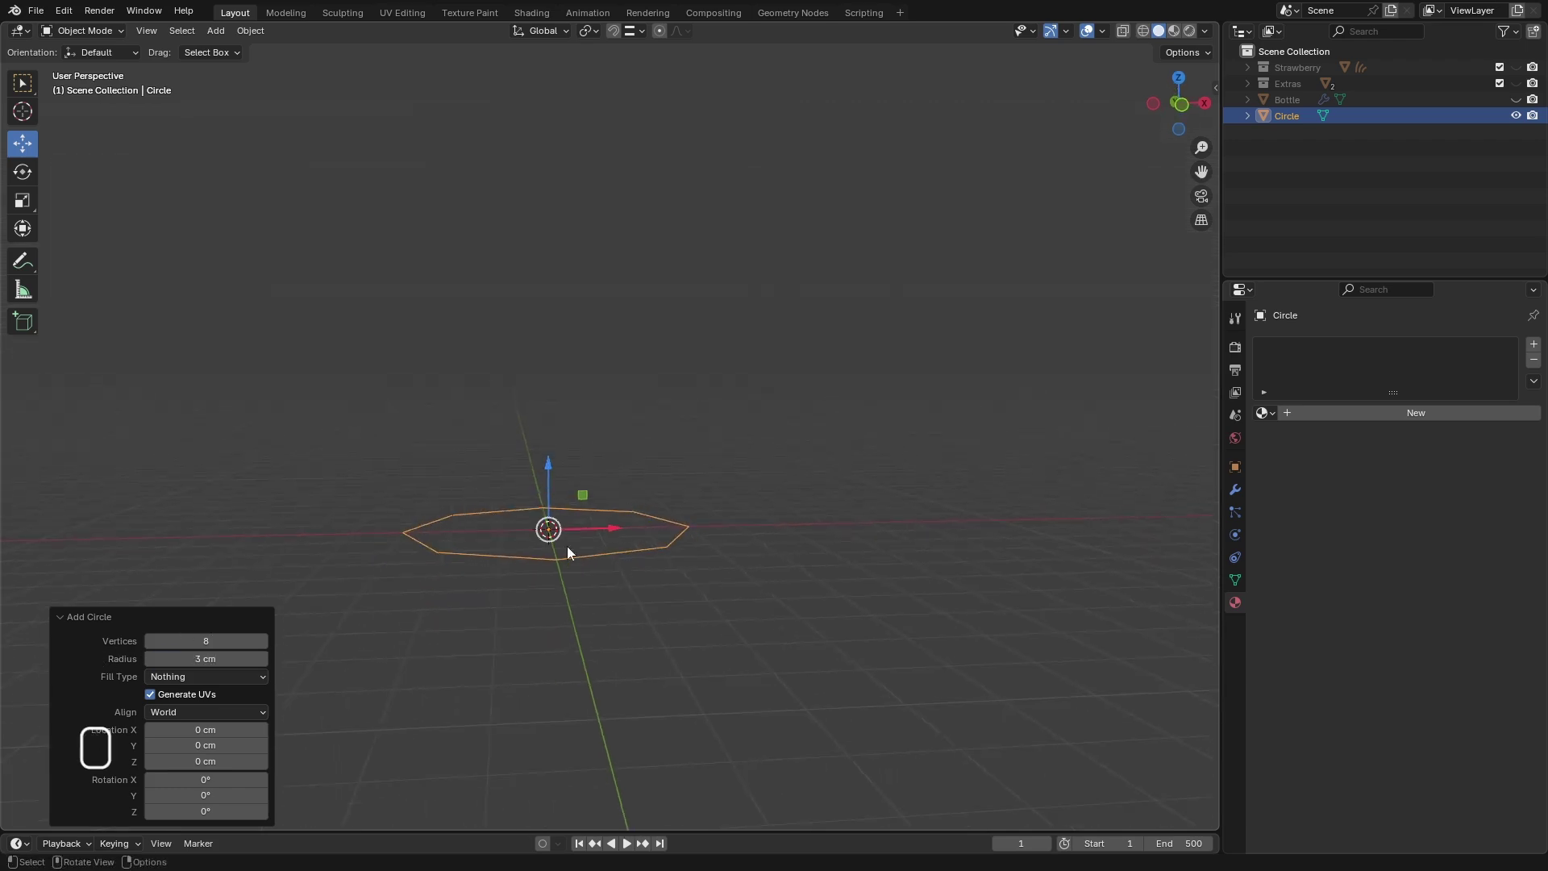
middle_click_drag(466, 594, 675, 554)
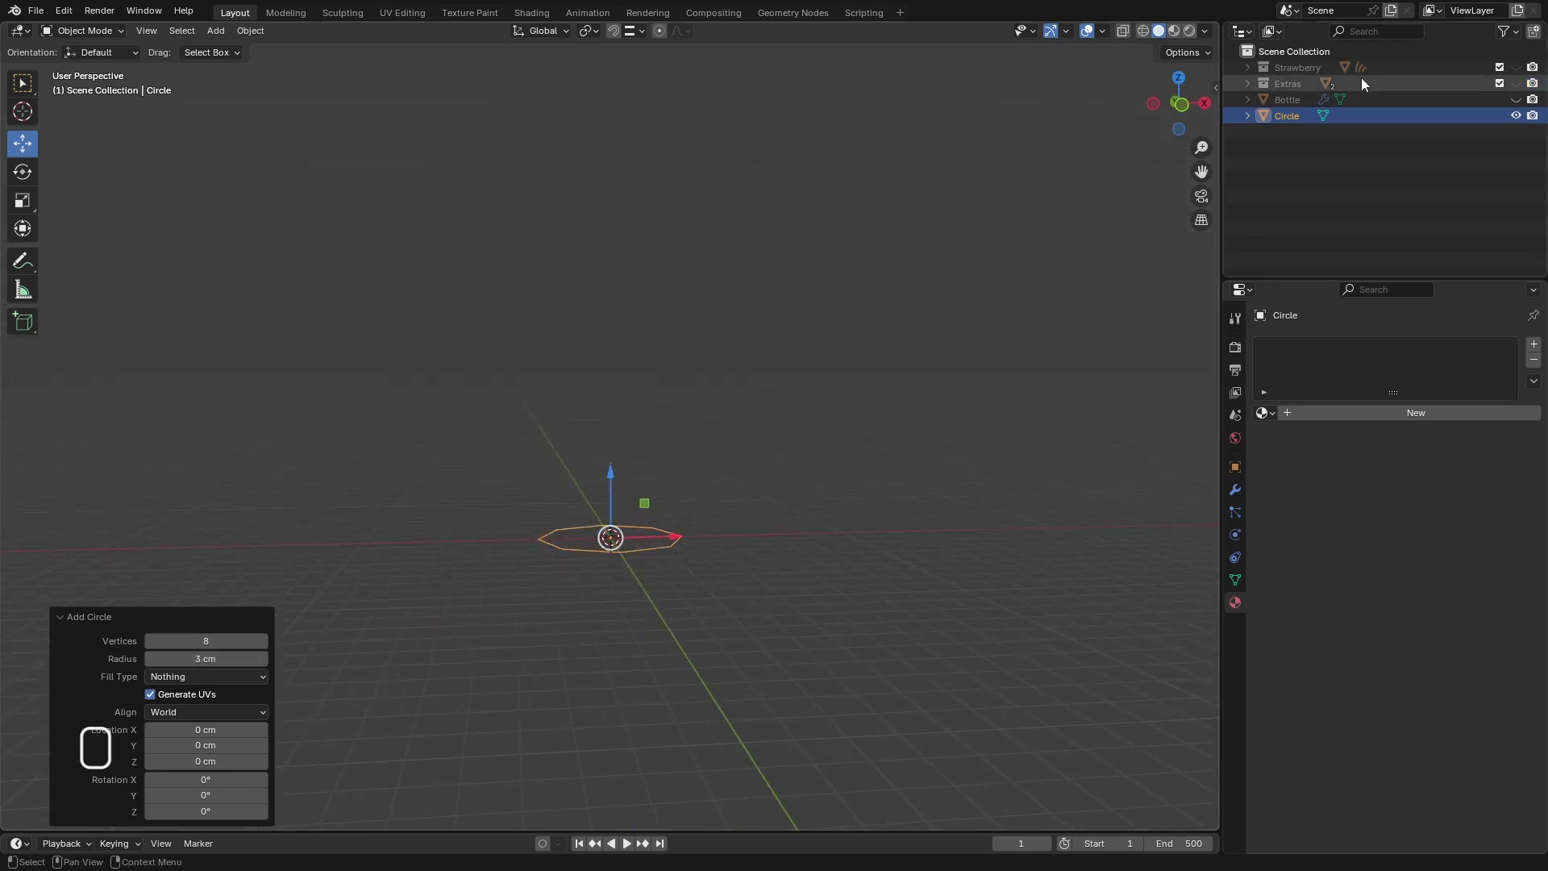
left_click(1516, 100)
left_click(1516, 100)
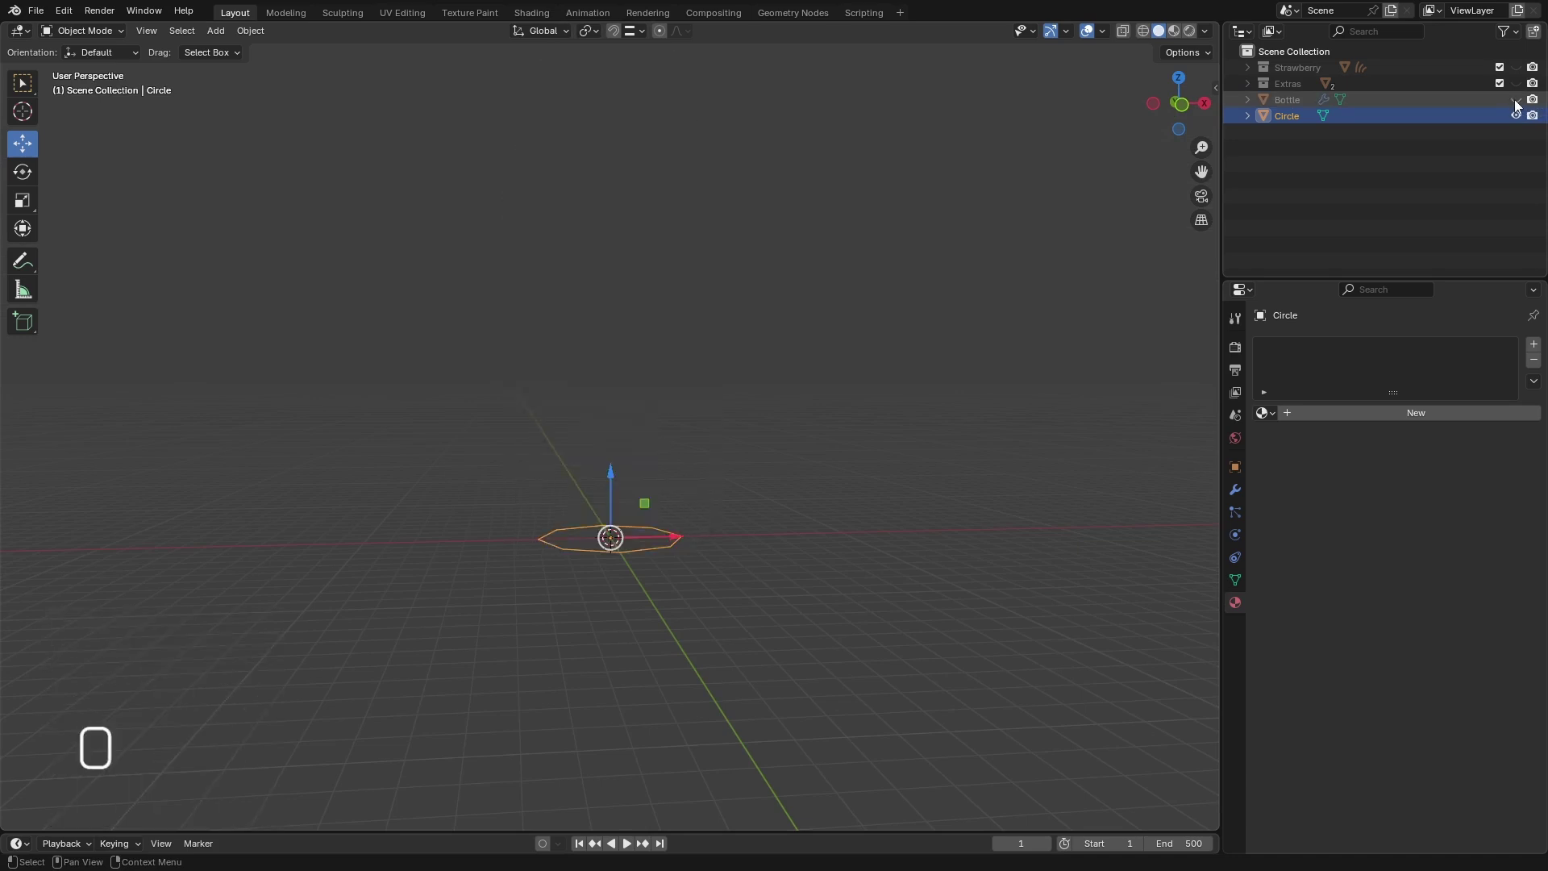
- Show the Bottle object and turn on X-ray to compare the circle's size with the bottle's base
left_click(1516, 100)
scroll(587, 505, "down", 2)
mouse_move(587, 513)
middle_mouse_down()
mouse_move(601, 572)
mouse_move(601, 538)
middle_mouse_up()
left_click(1122, 31)
middle_click_drag(756, 458, 788, 521)
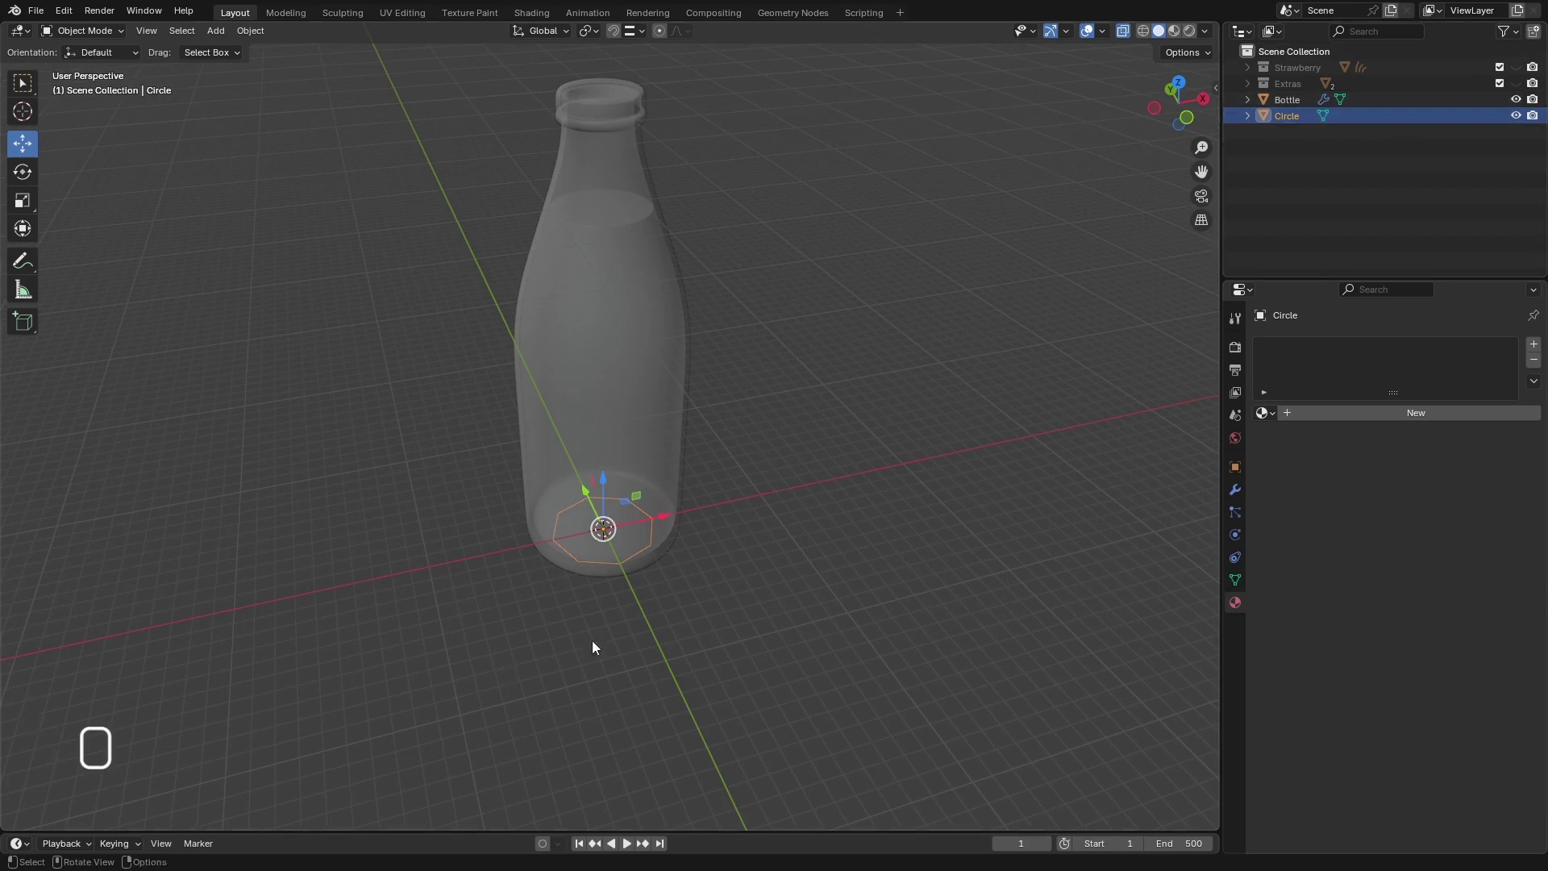
middle_click_drag(648, 541, 625, 549)
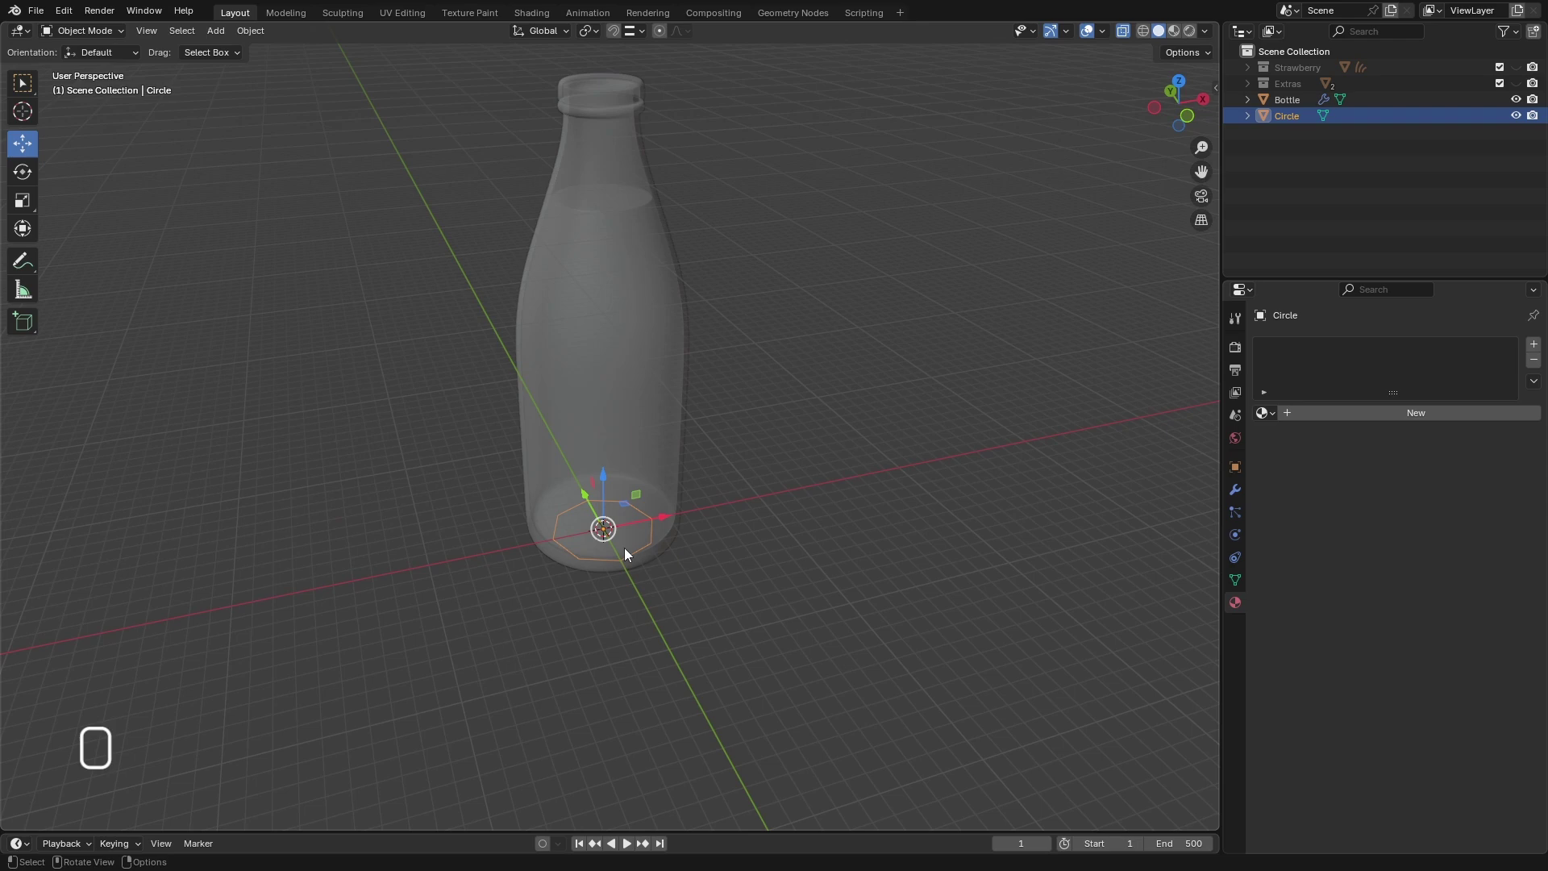
- Replace the circle with a new 8-vertex mesh circle of 3.5 cm radius at the world origin, and hide the Bottle object
key("F9")
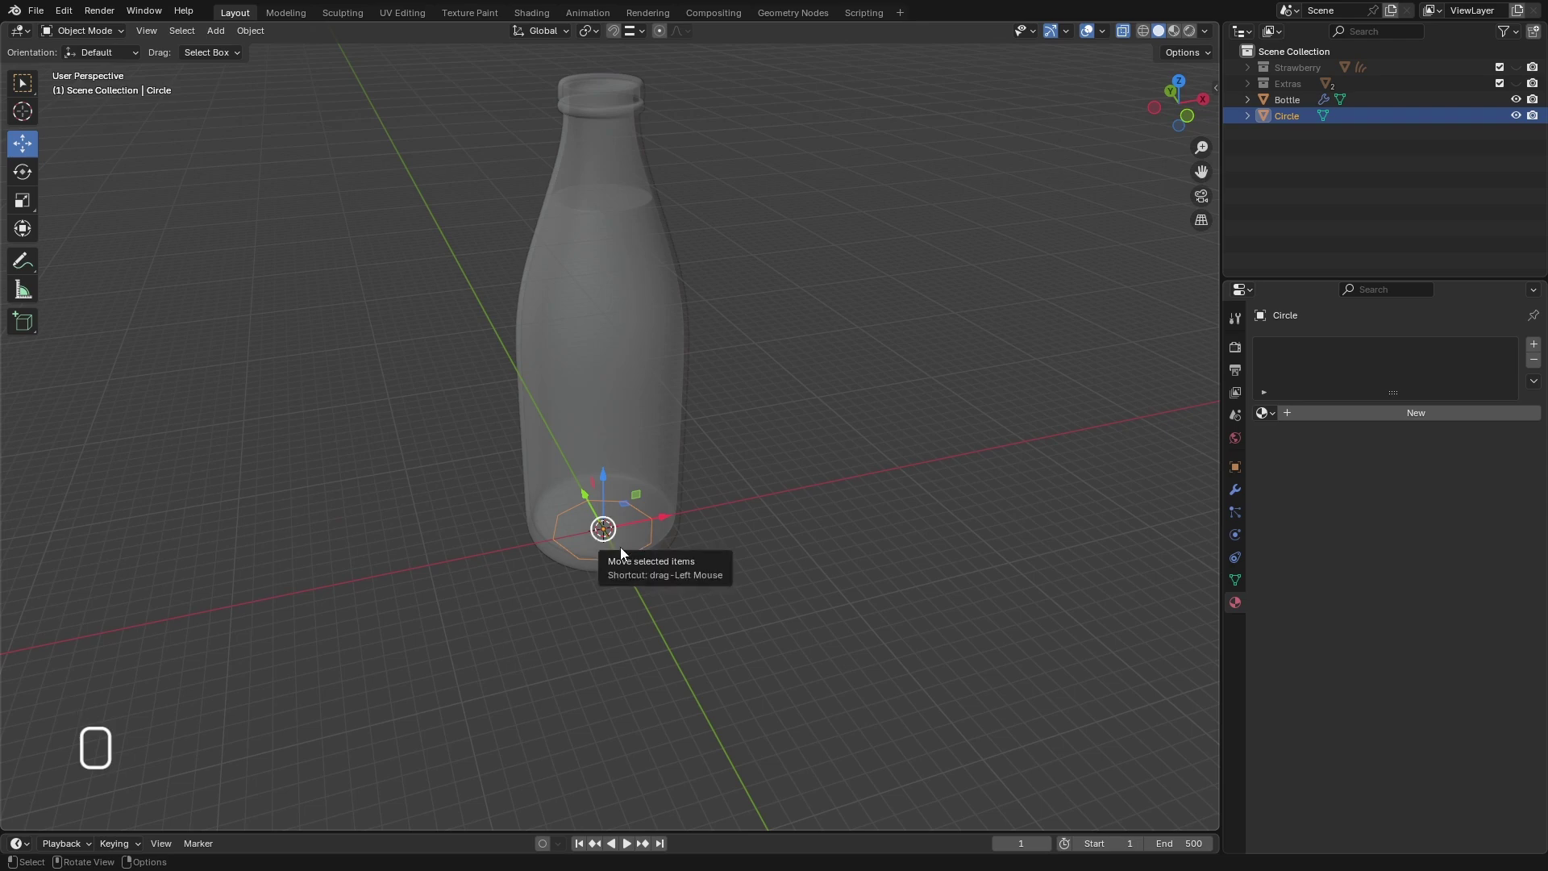
key("Delete")
key("shift+ctrl+a")
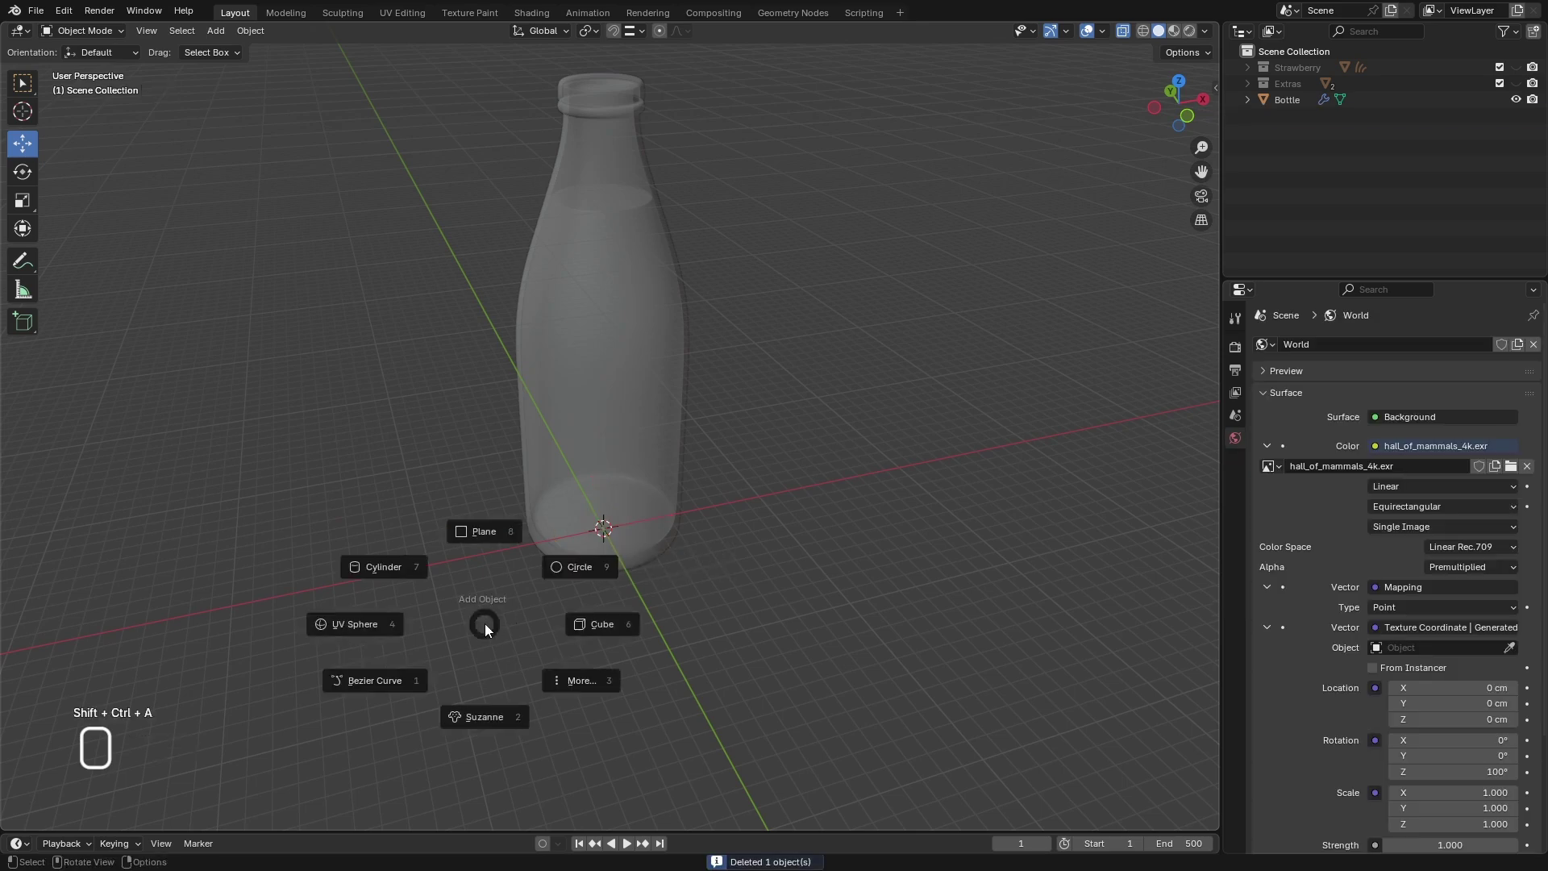
left_click(569, 568)
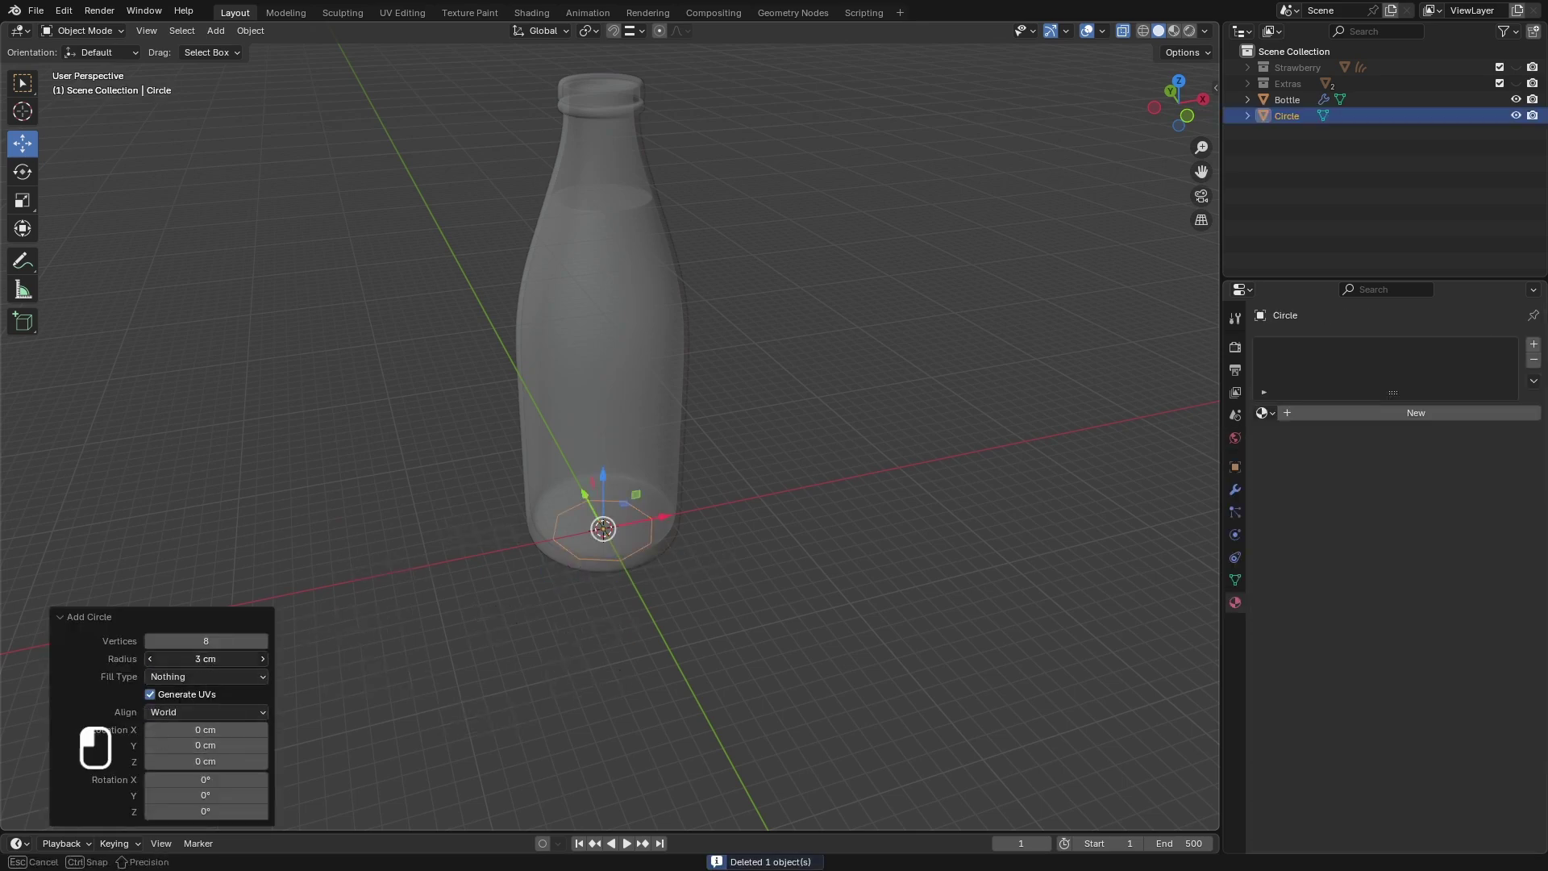
left_click(174, 664)
type("3.5")
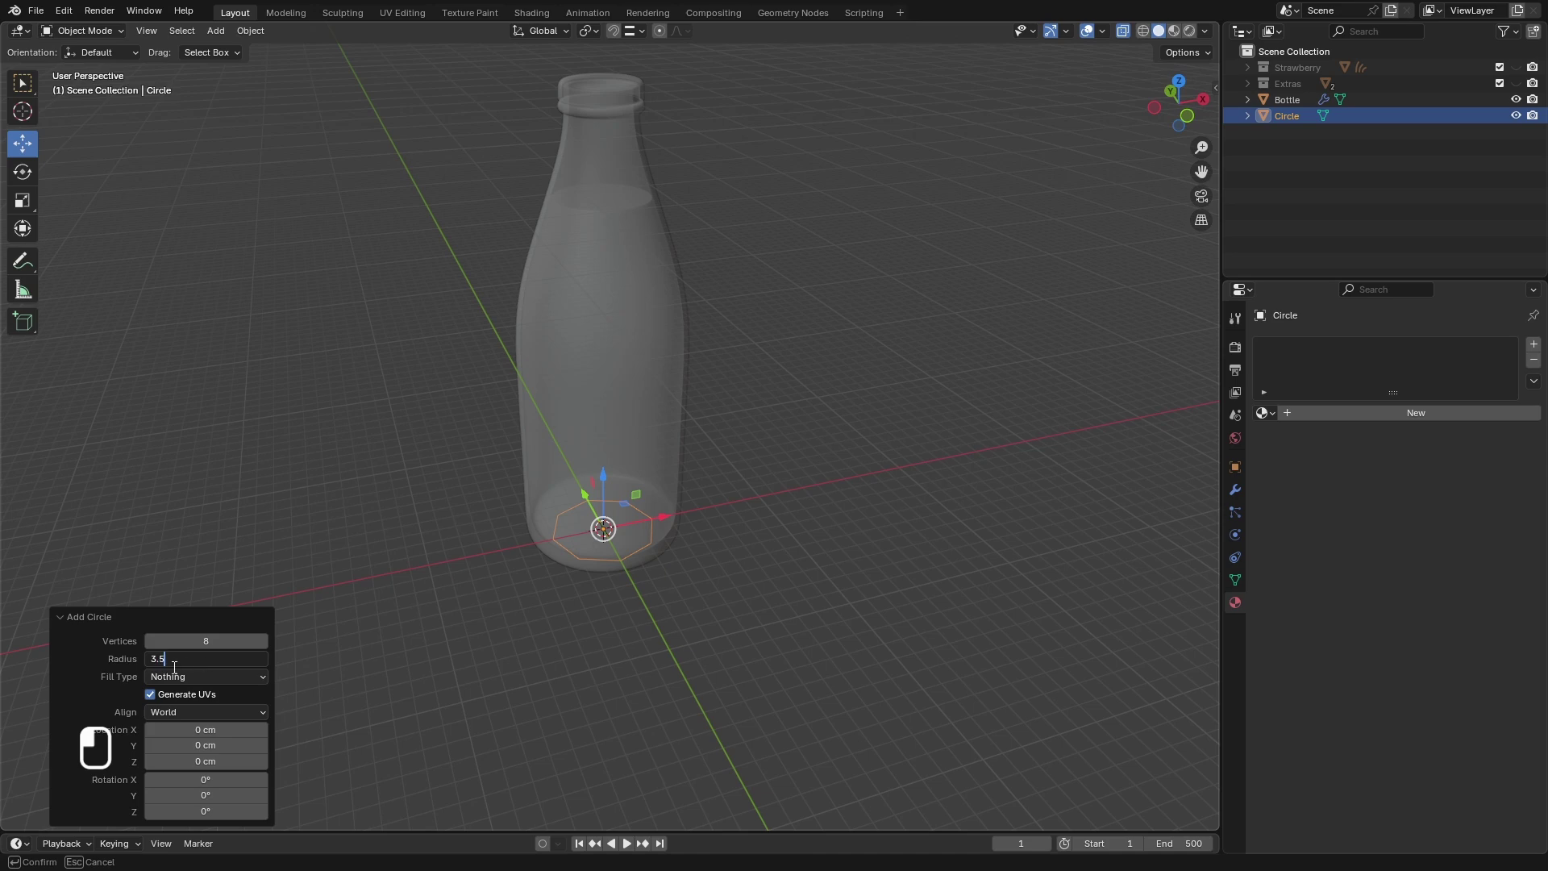
key("Return")
middle_click_drag(646, 579, 701, 604)
left_click(1516, 100)
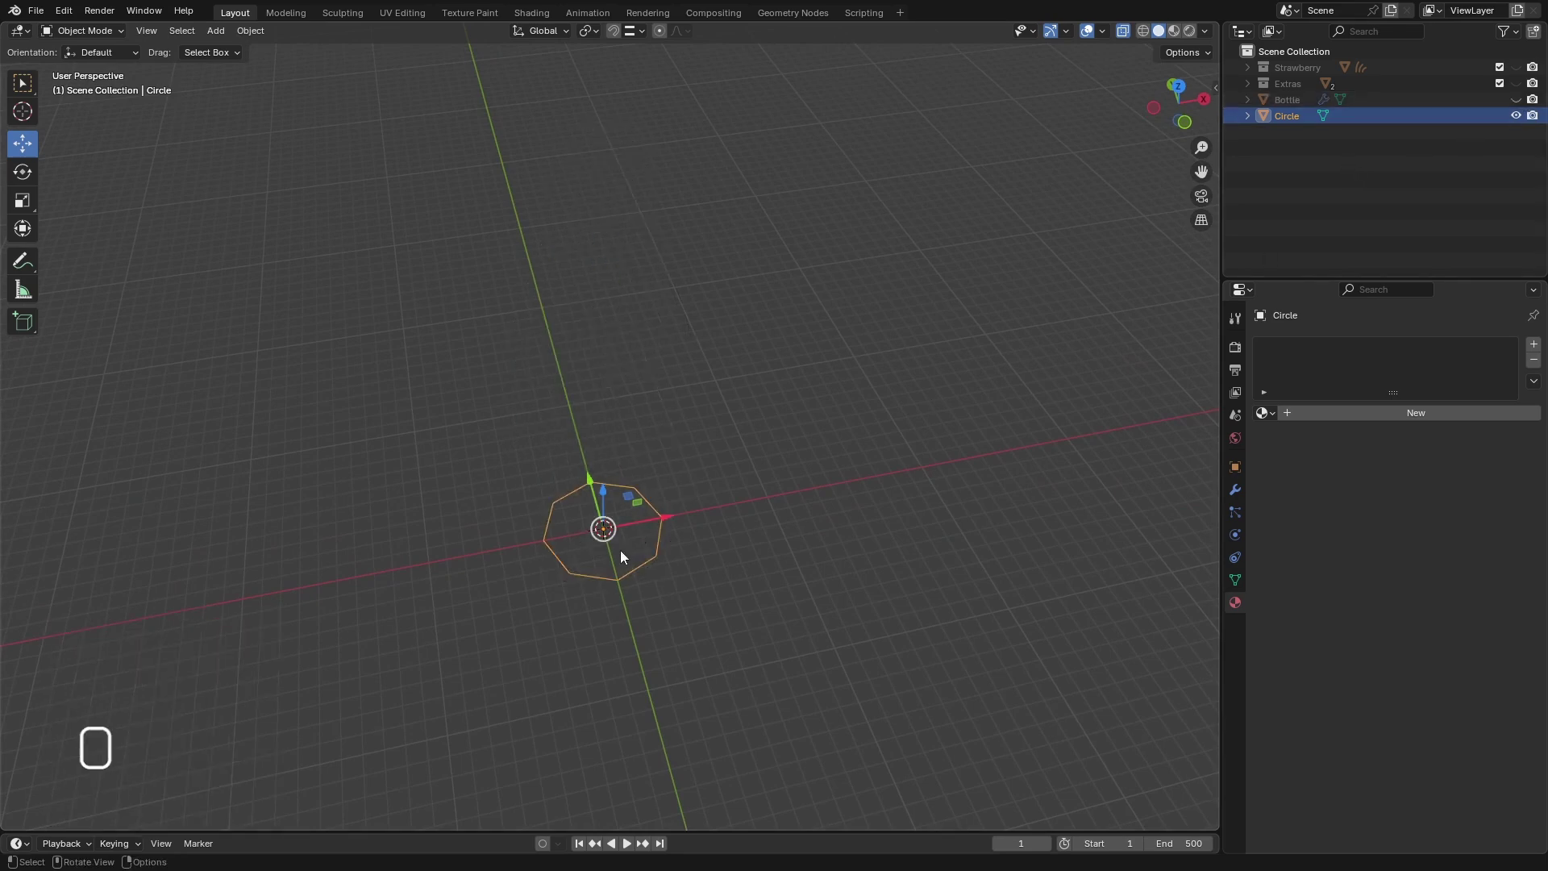
mouse_move(621, 550)
middle_mouse_down()
mouse_move(606, 562)
mouse_move(600, 539)
middle_mouse_up()
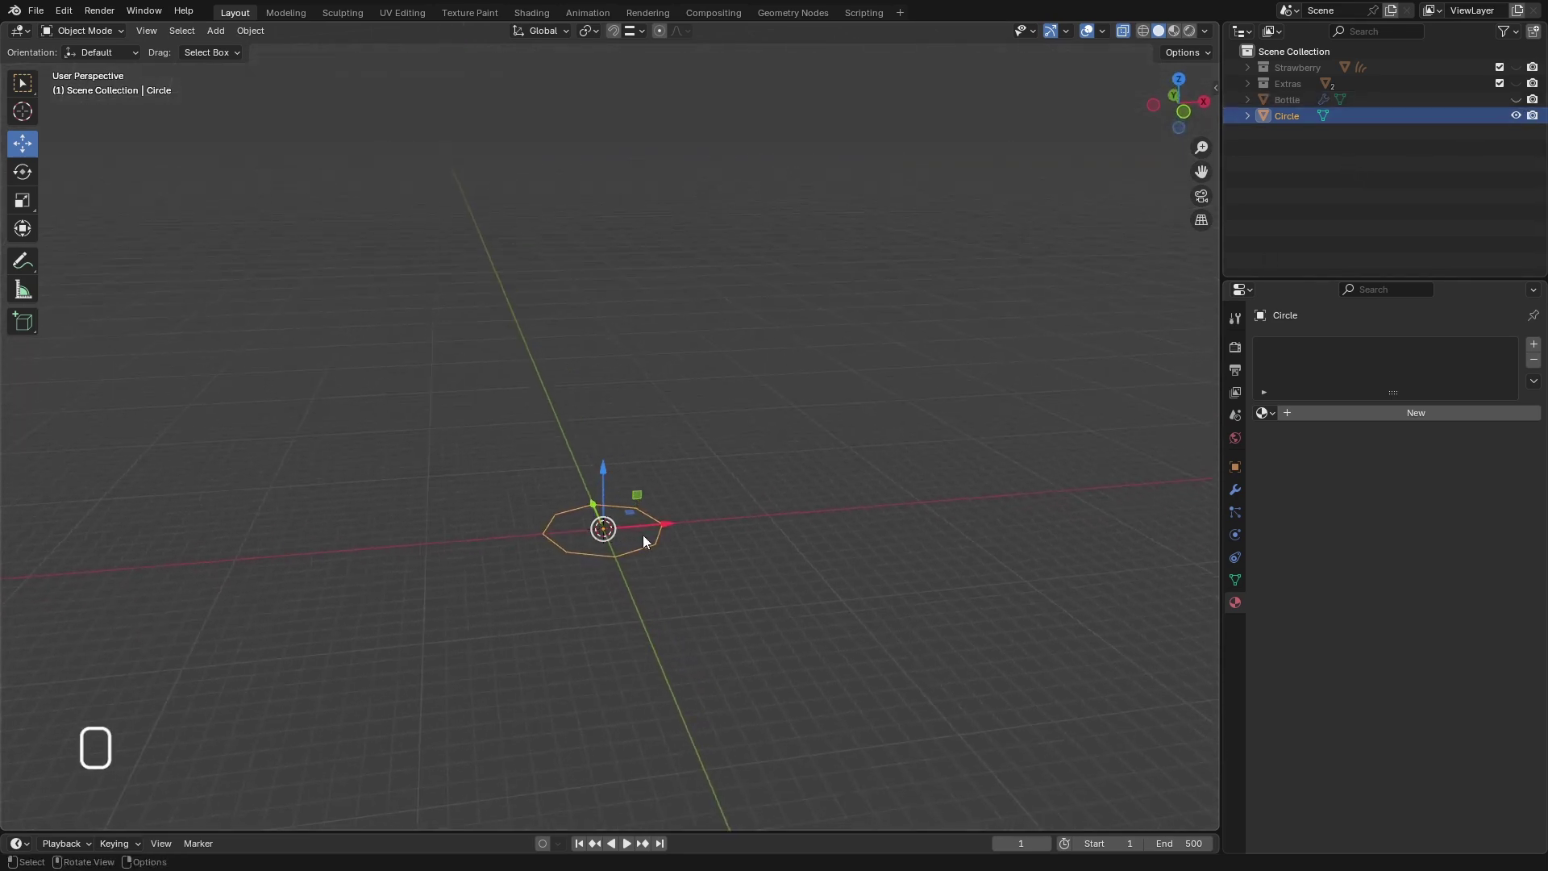
- Add a second 8-vertex mesh circle at the world origin with a radius of 5 cm
key("ctrl+shift+a")
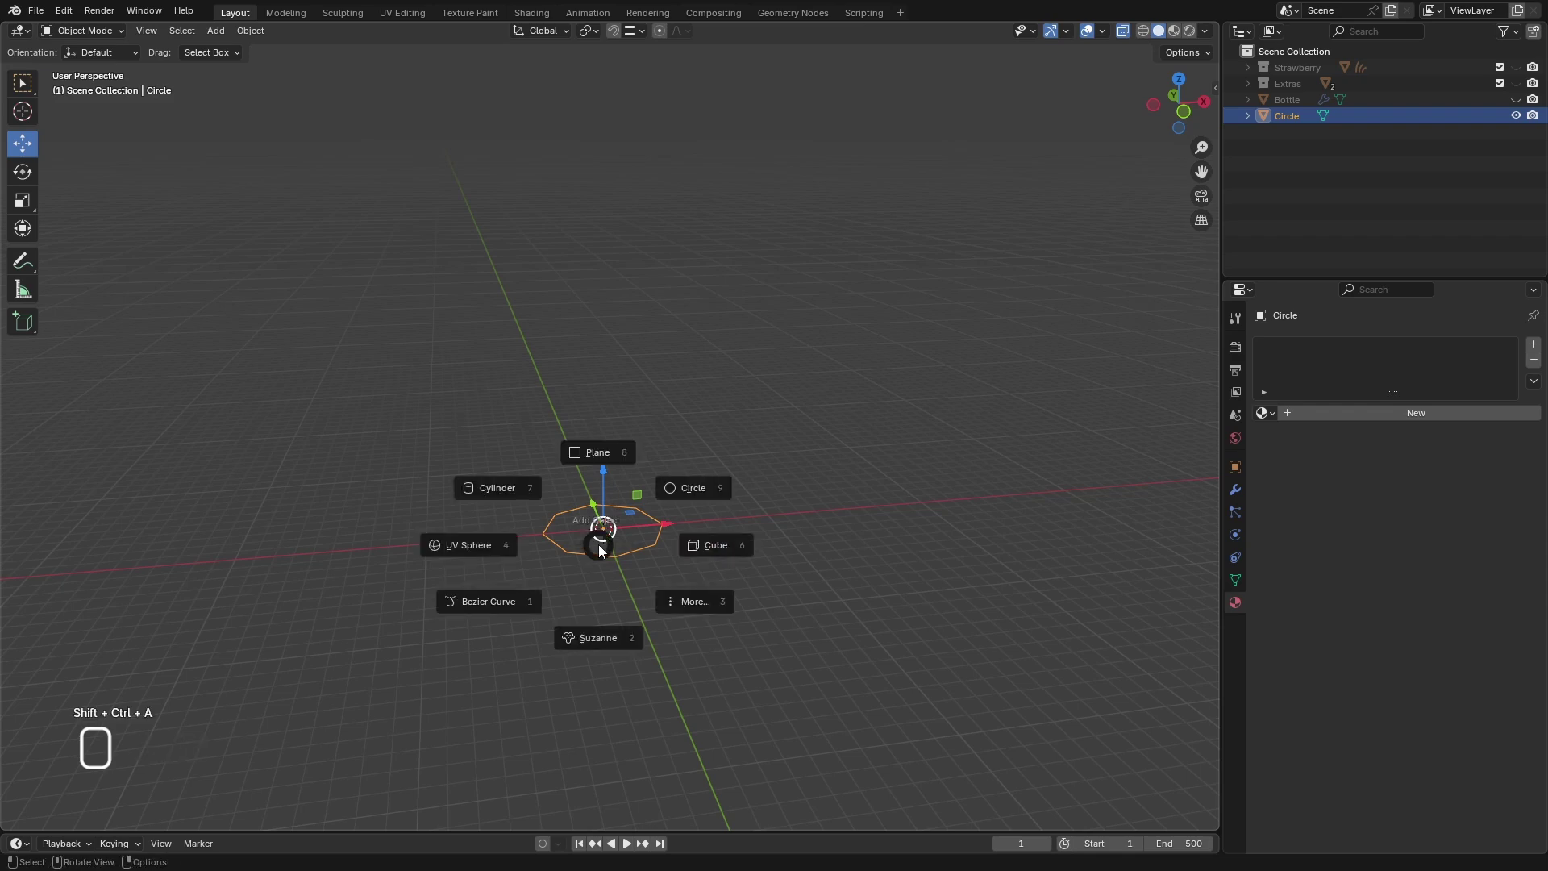
left_click(673, 490)
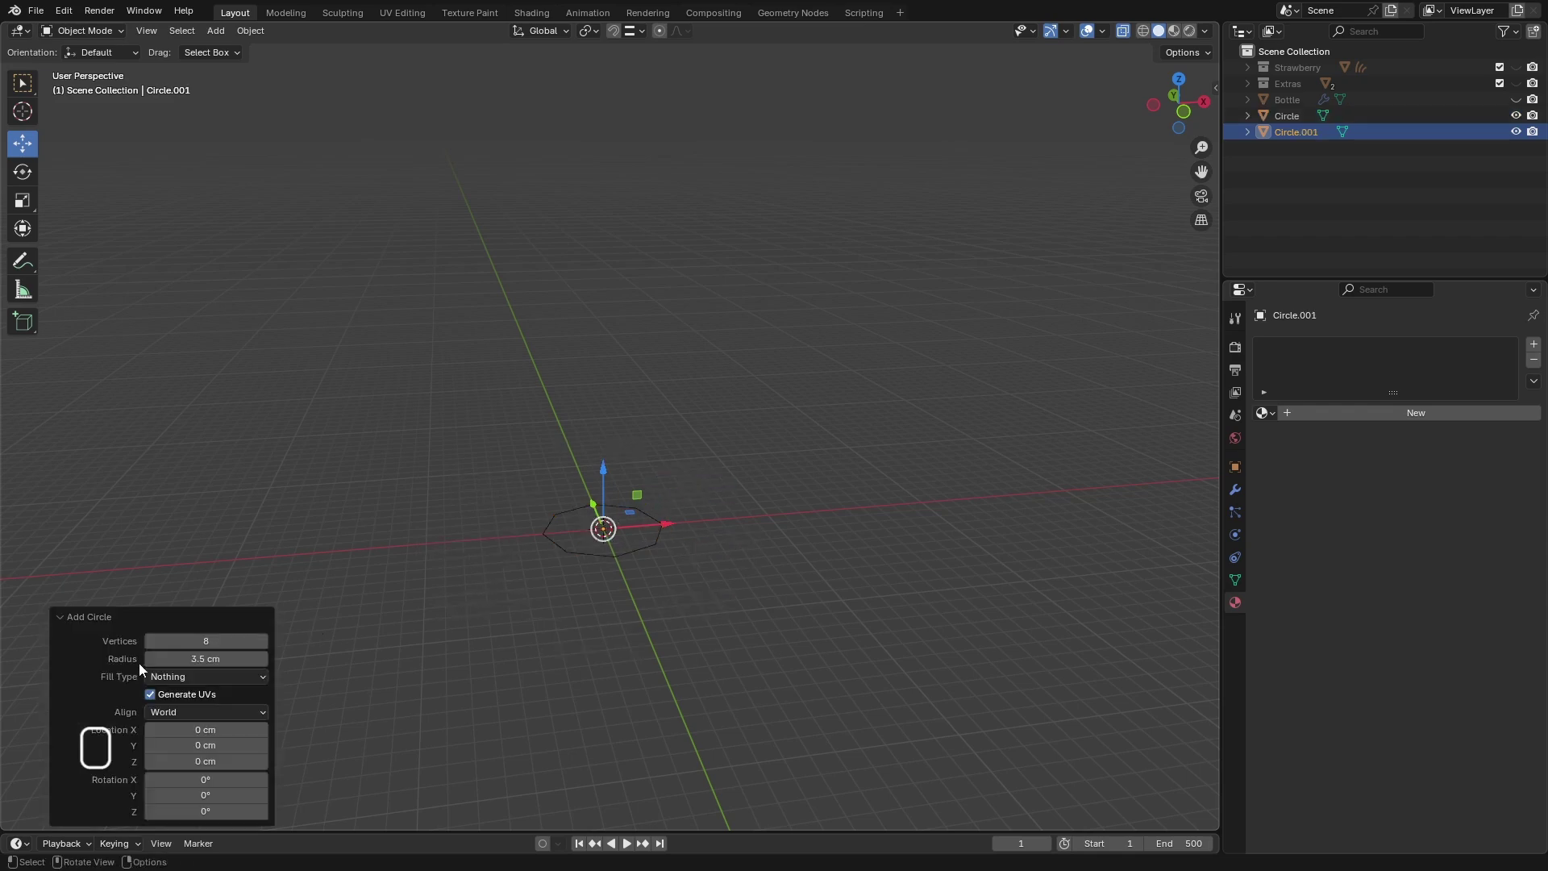
left_click(202, 657)
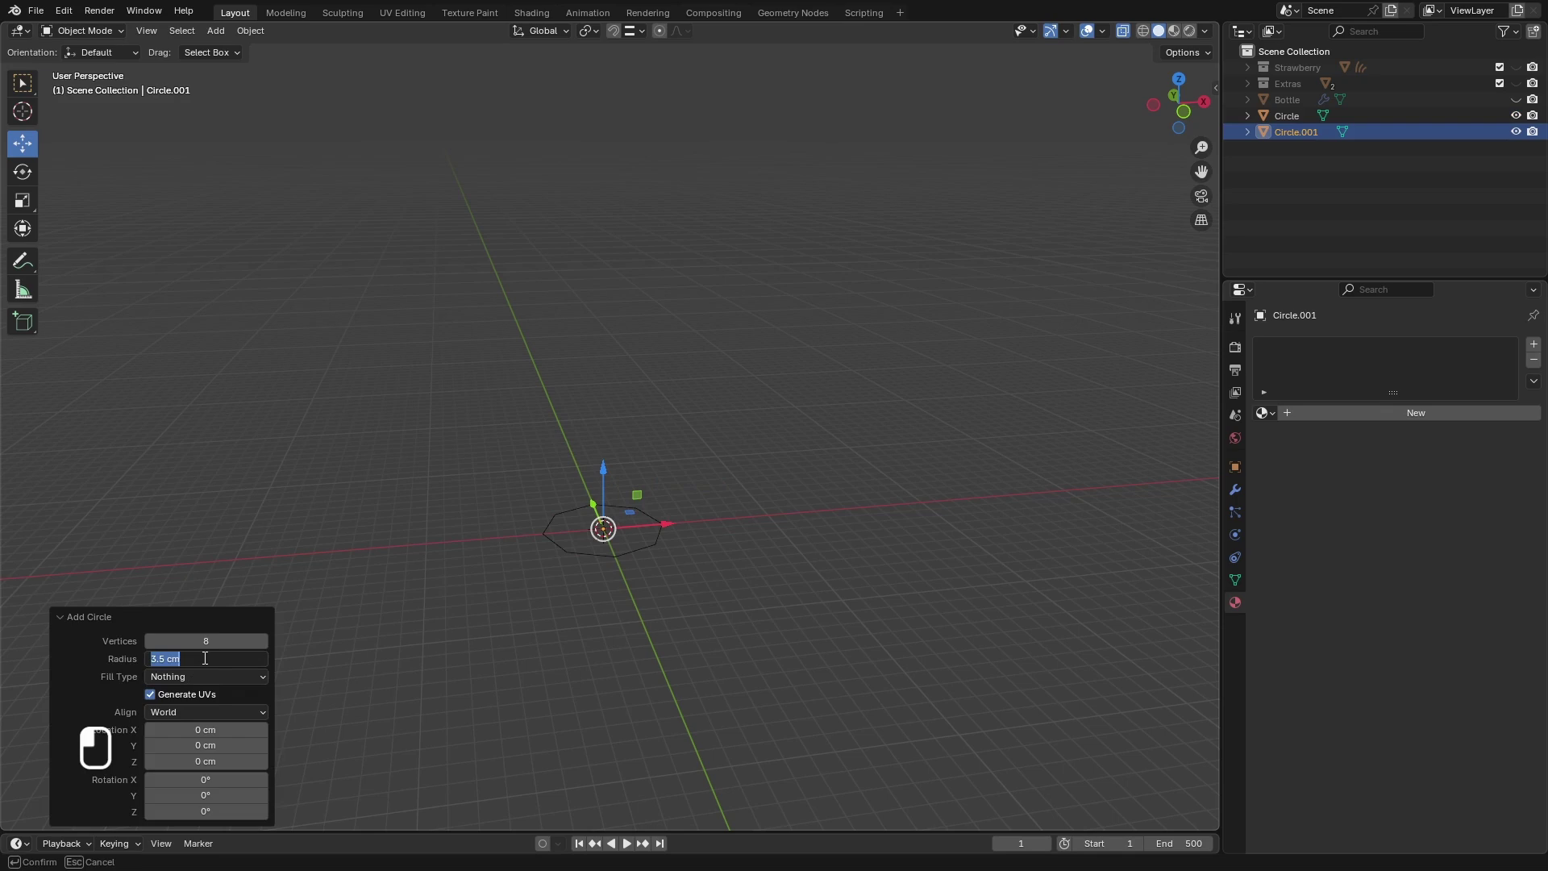
type("5")
key("Return")
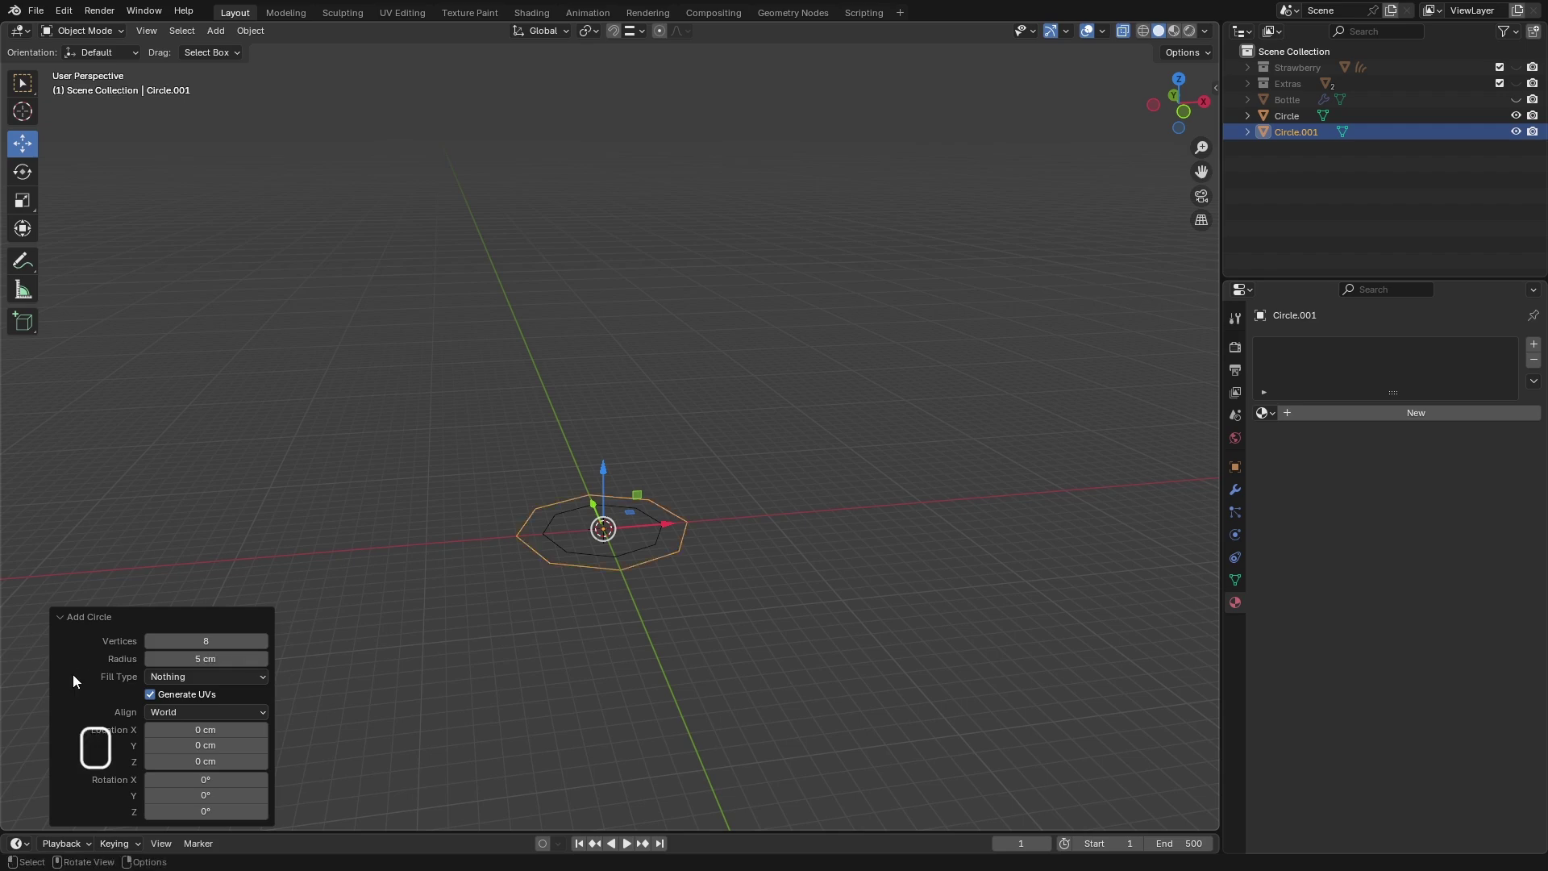
- Compare both circles with the bottle by briefly showing the Bottle object and hiding it again
middle_click_drag(595, 645, 674, 625)
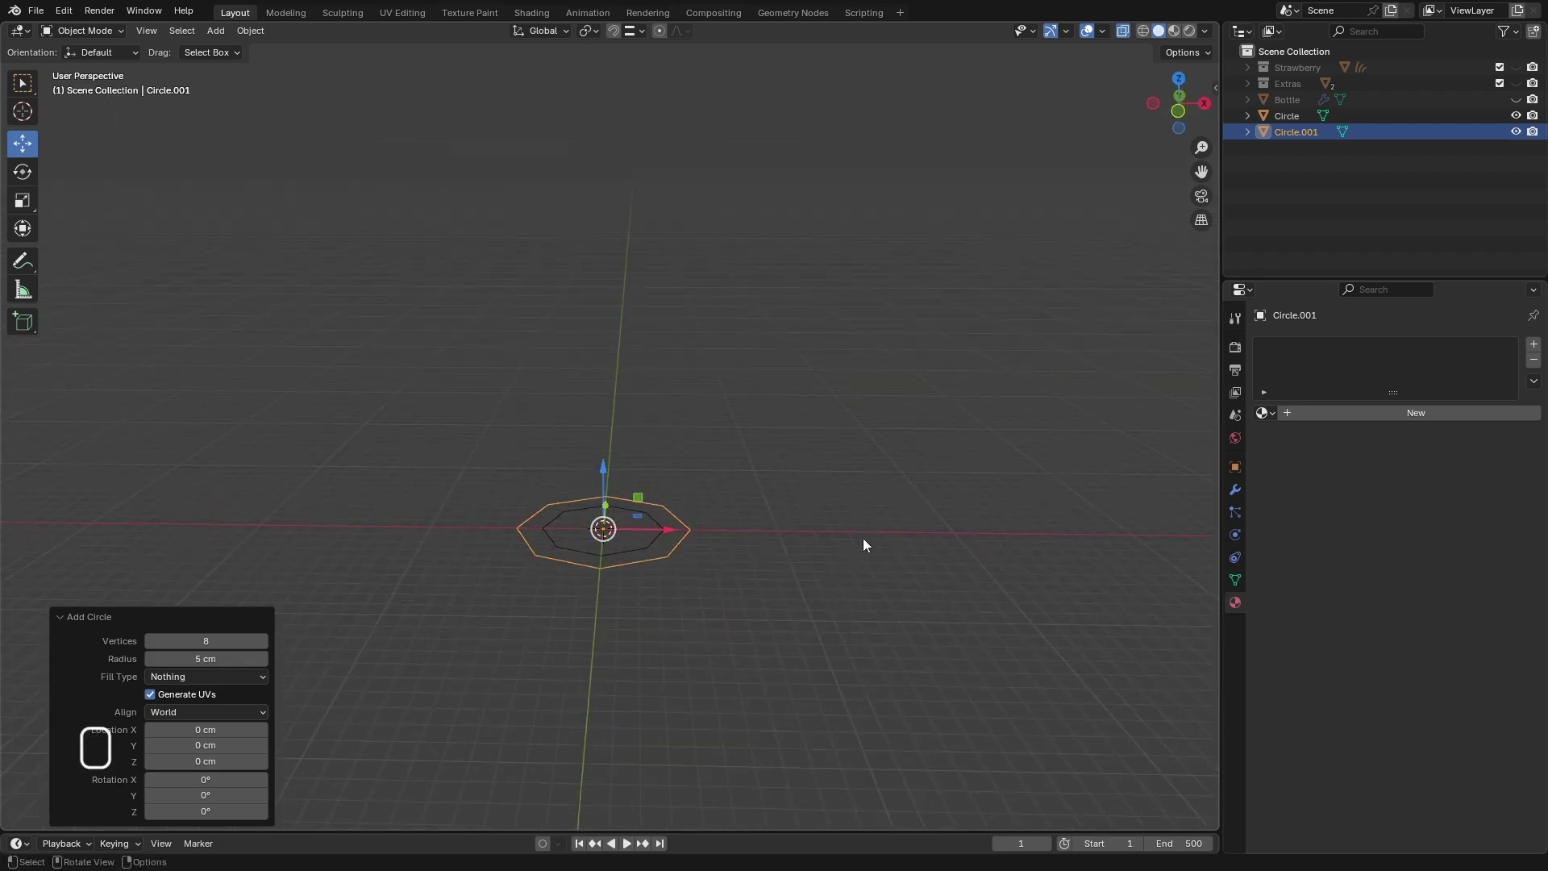
left_click(1517, 99)
left_click(1517, 99)
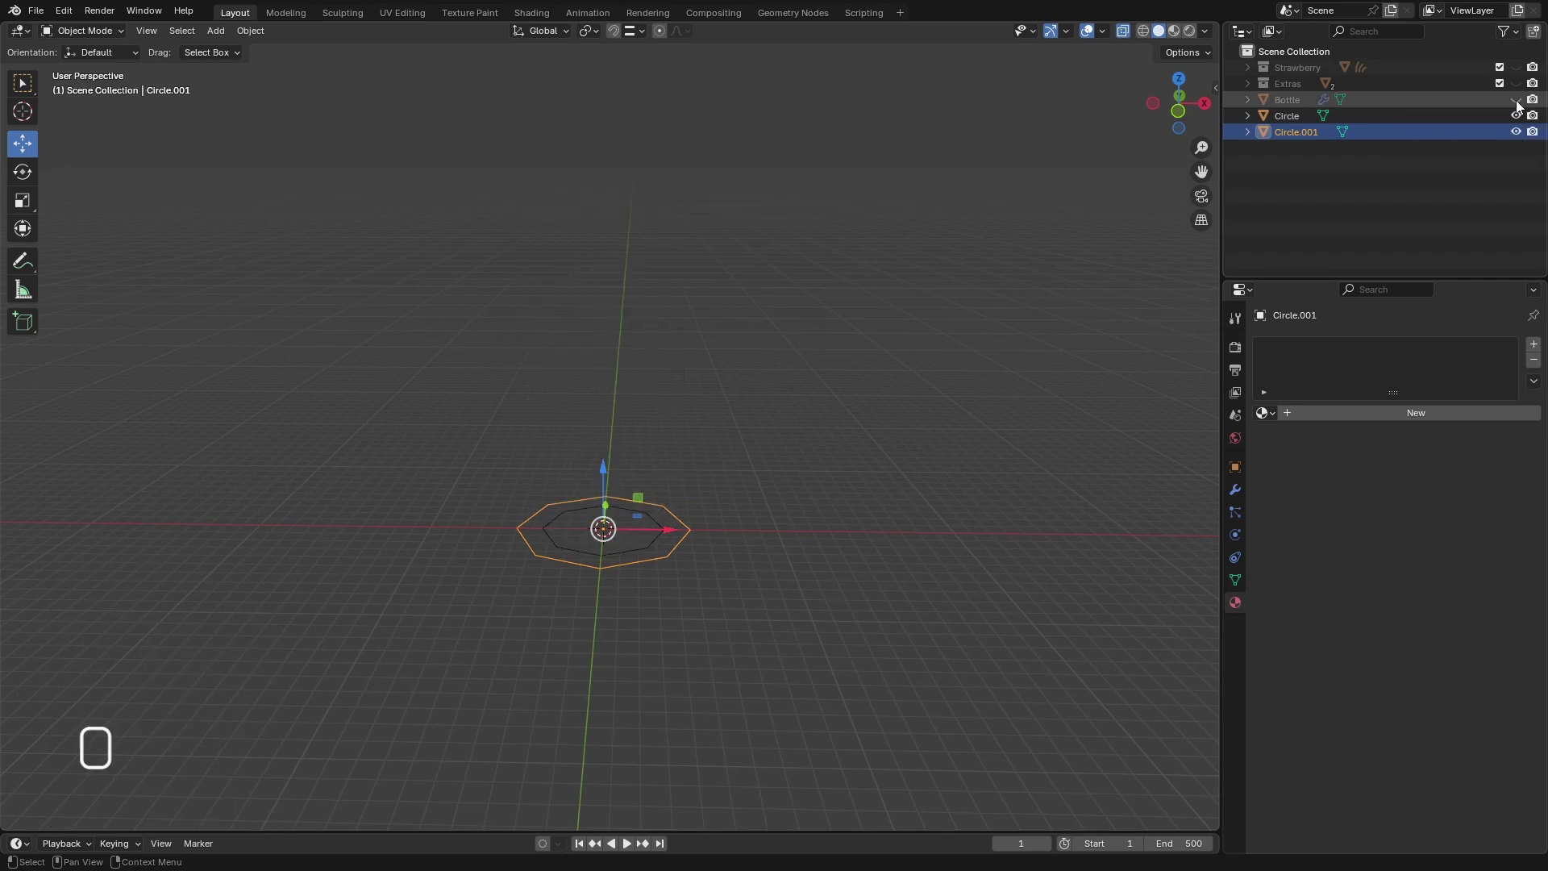
middle_click_drag(543, 621, 542, 603)
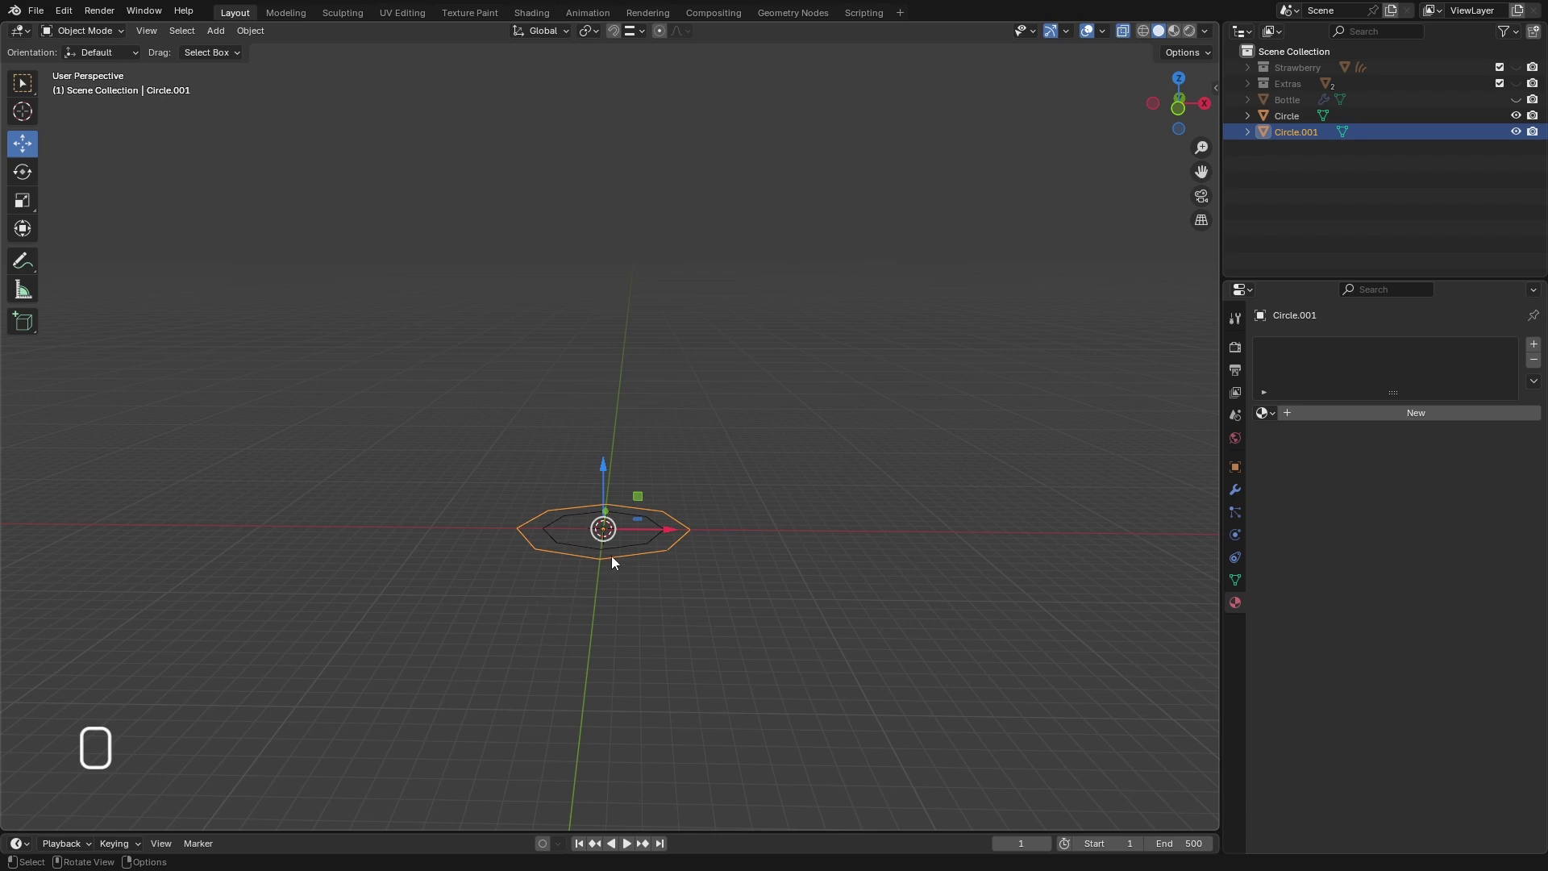
- Set the snap target to Grid and, with the Bottle shown for reference in front view, raise the 5 cm circle 14 cm along Z
key("KP_1")
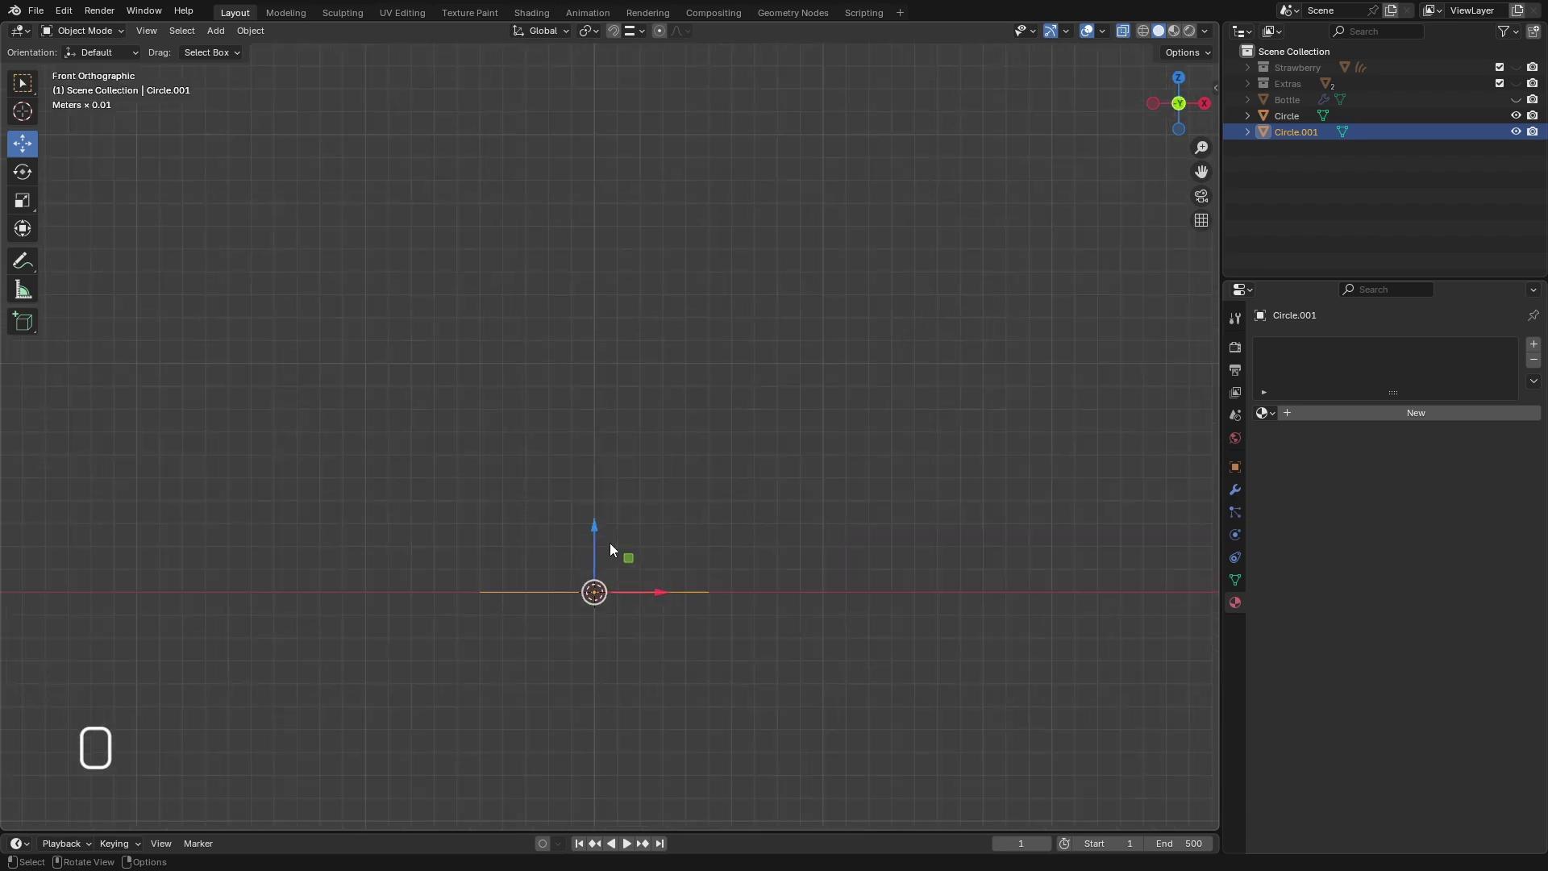
left_click(642, 32)
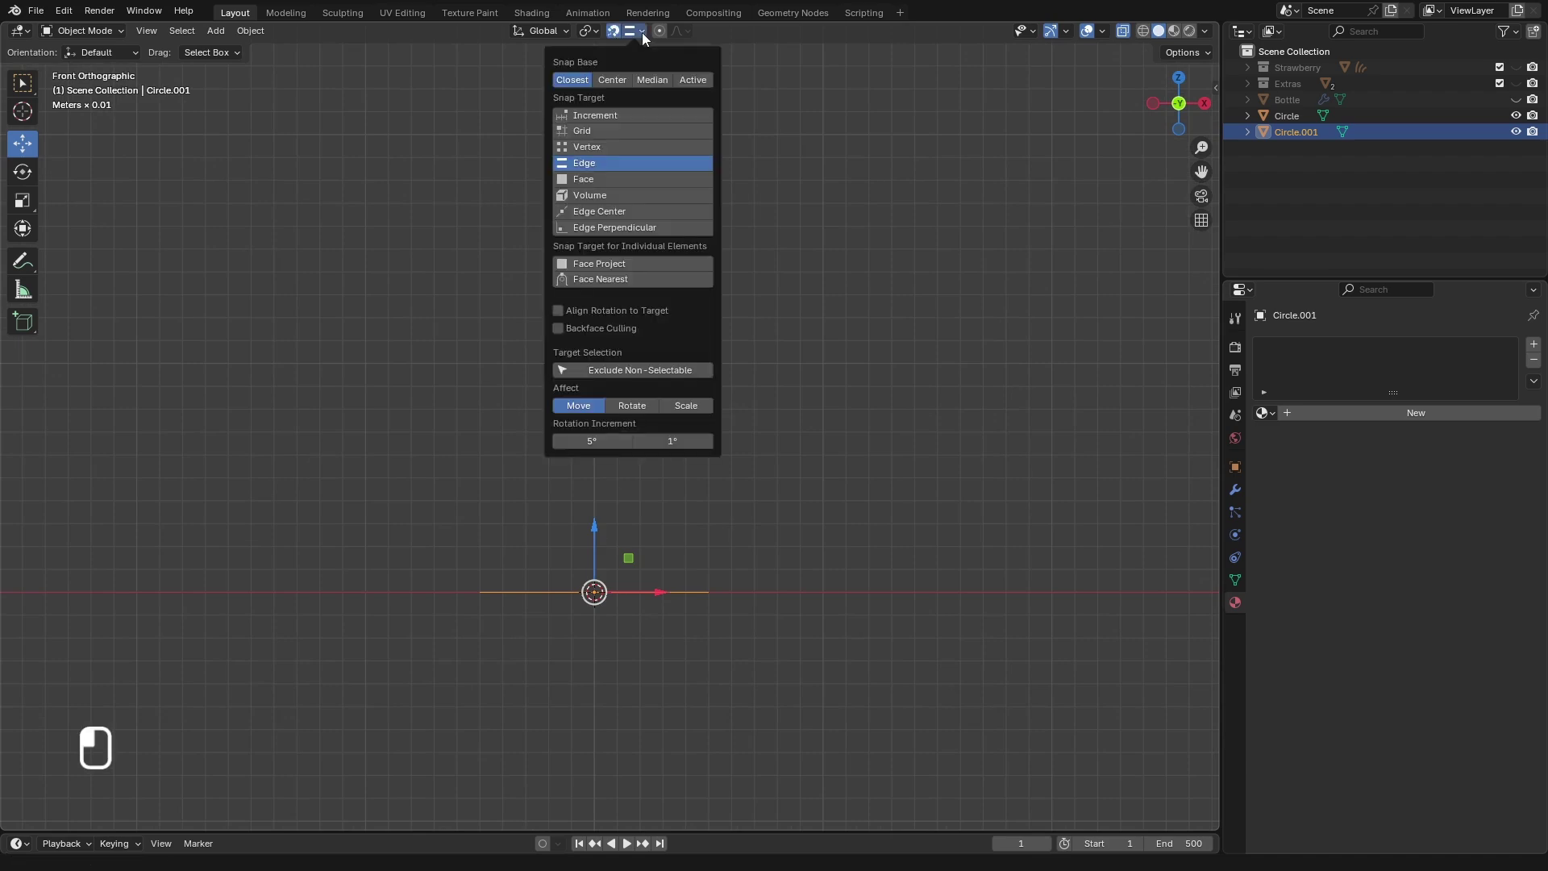
left_click(603, 129)
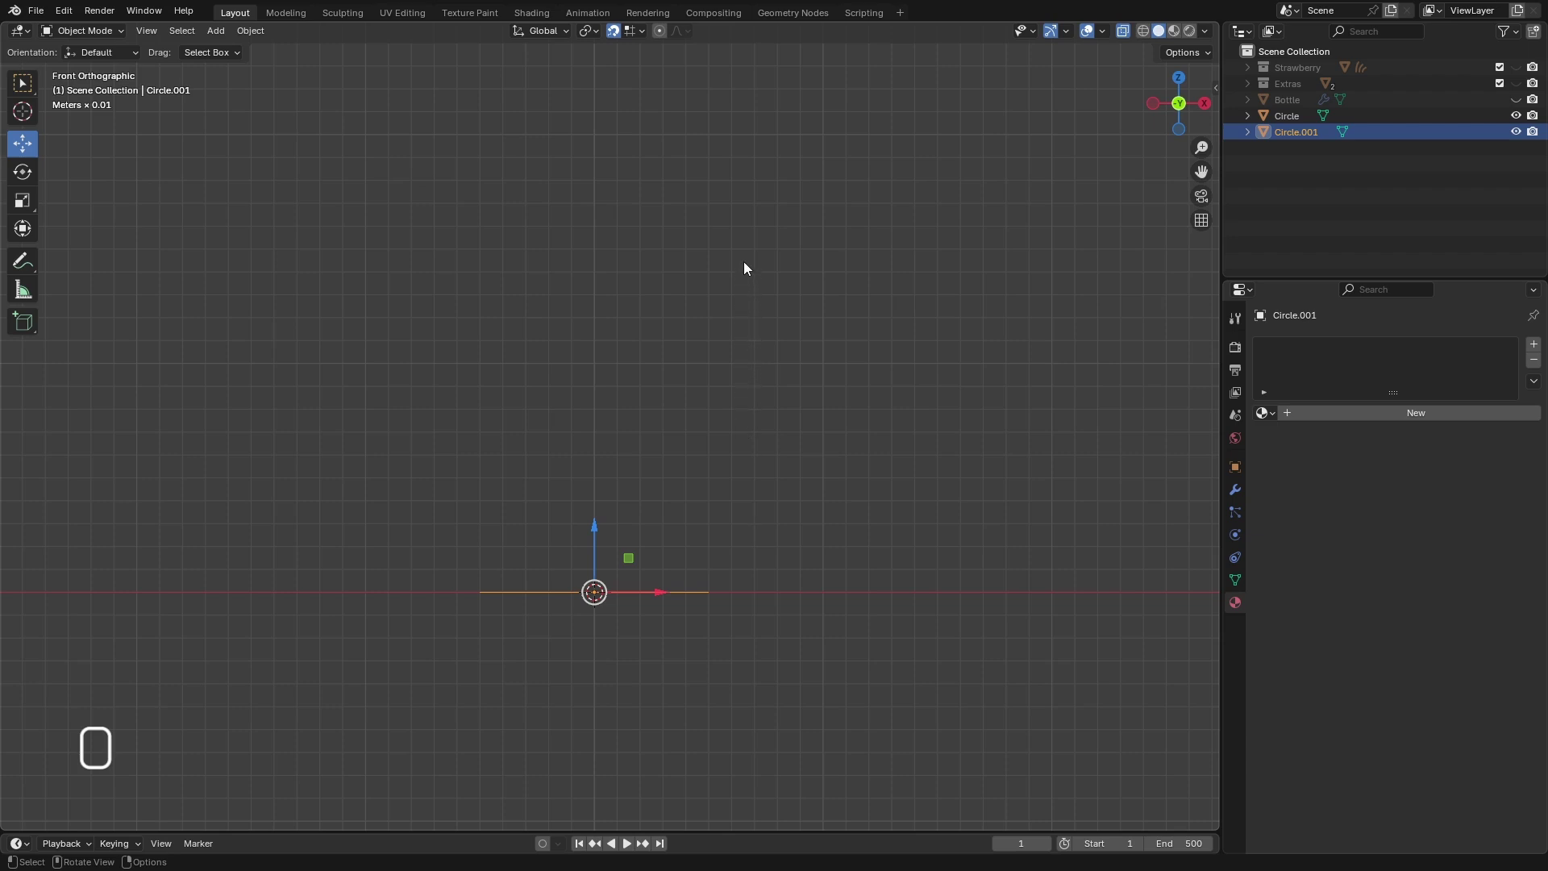
left_click(1516, 99)
left_click_drag(594, 549, 608, 349)
left_click_drag(610, 337, 618, 264)
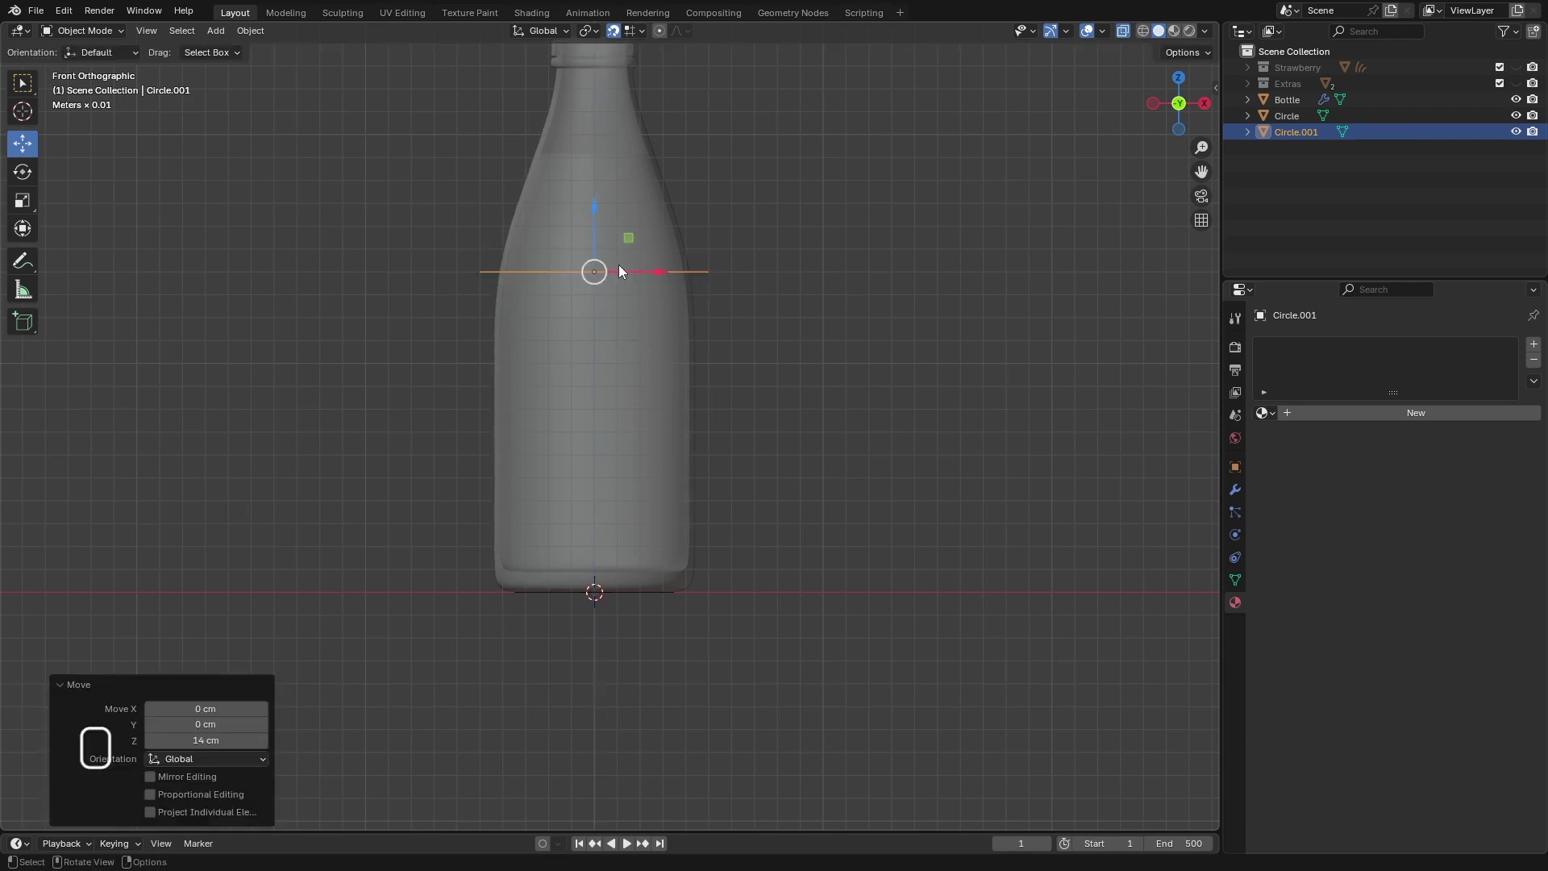
scroll(598, 528, "down", 3)
middle_click_drag(598, 529, 584, 565)
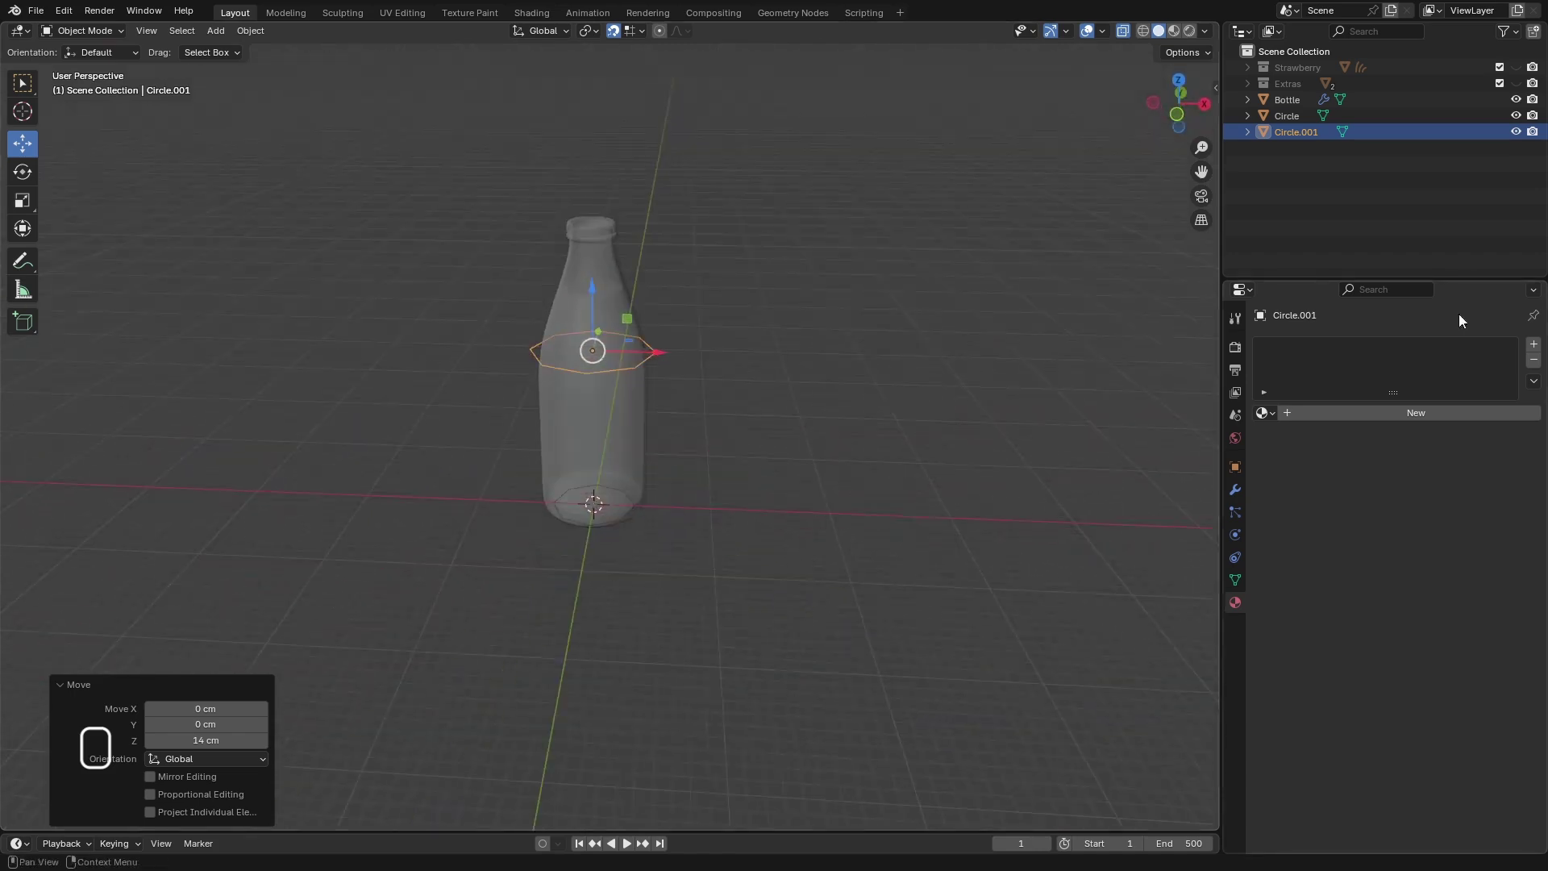
- Hide the Bottle object and join the two circles into one object with the upper circle active
left_click(1516, 99)
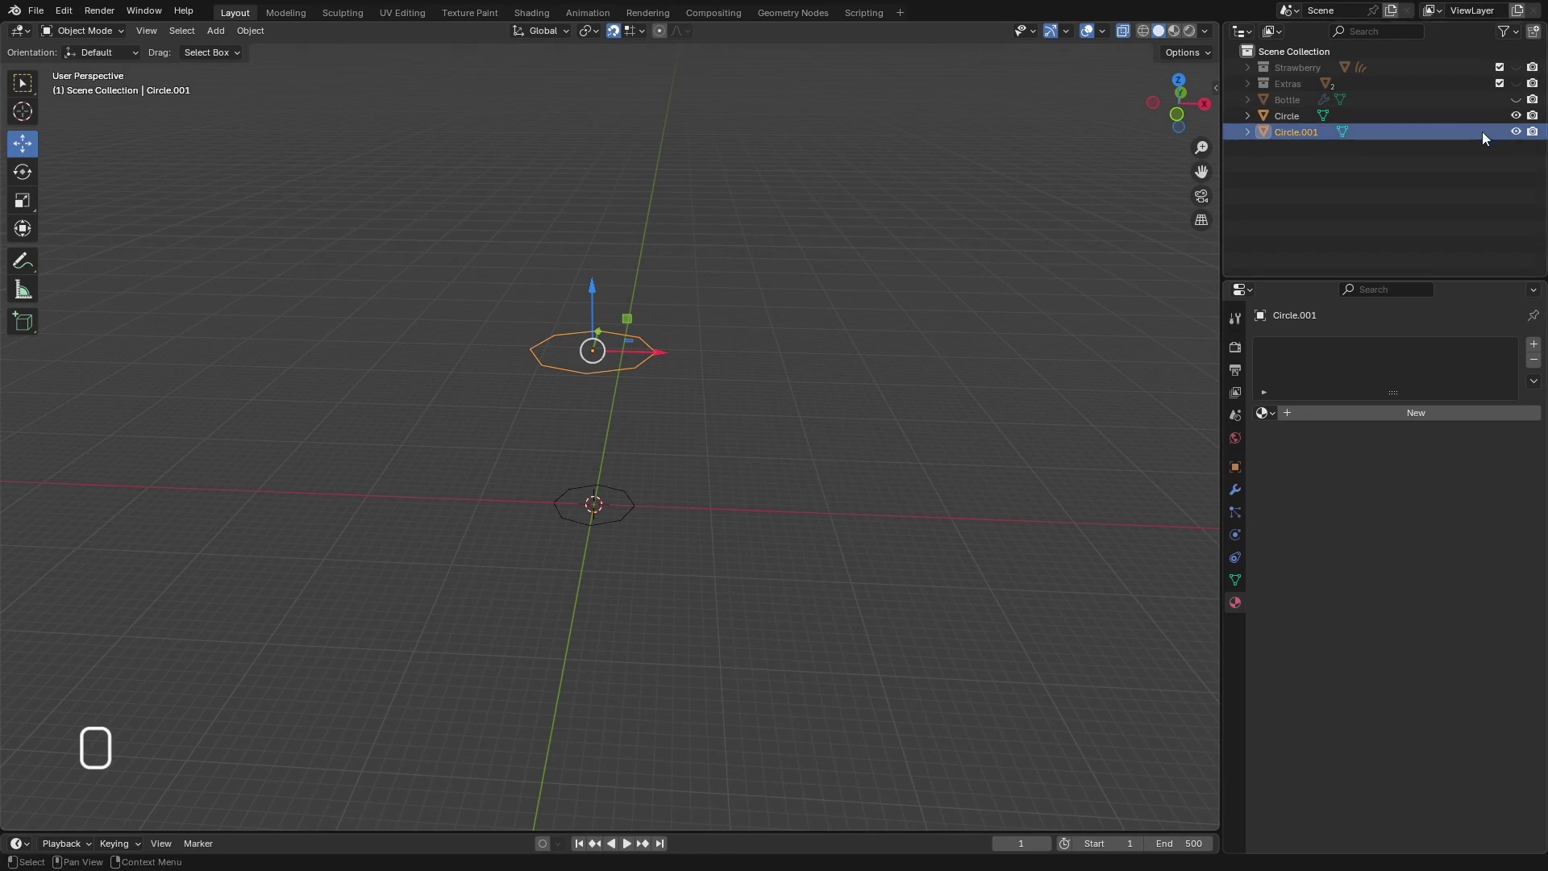
key("ctrl+z")
left_click_drag(727, 197, 377, 670)
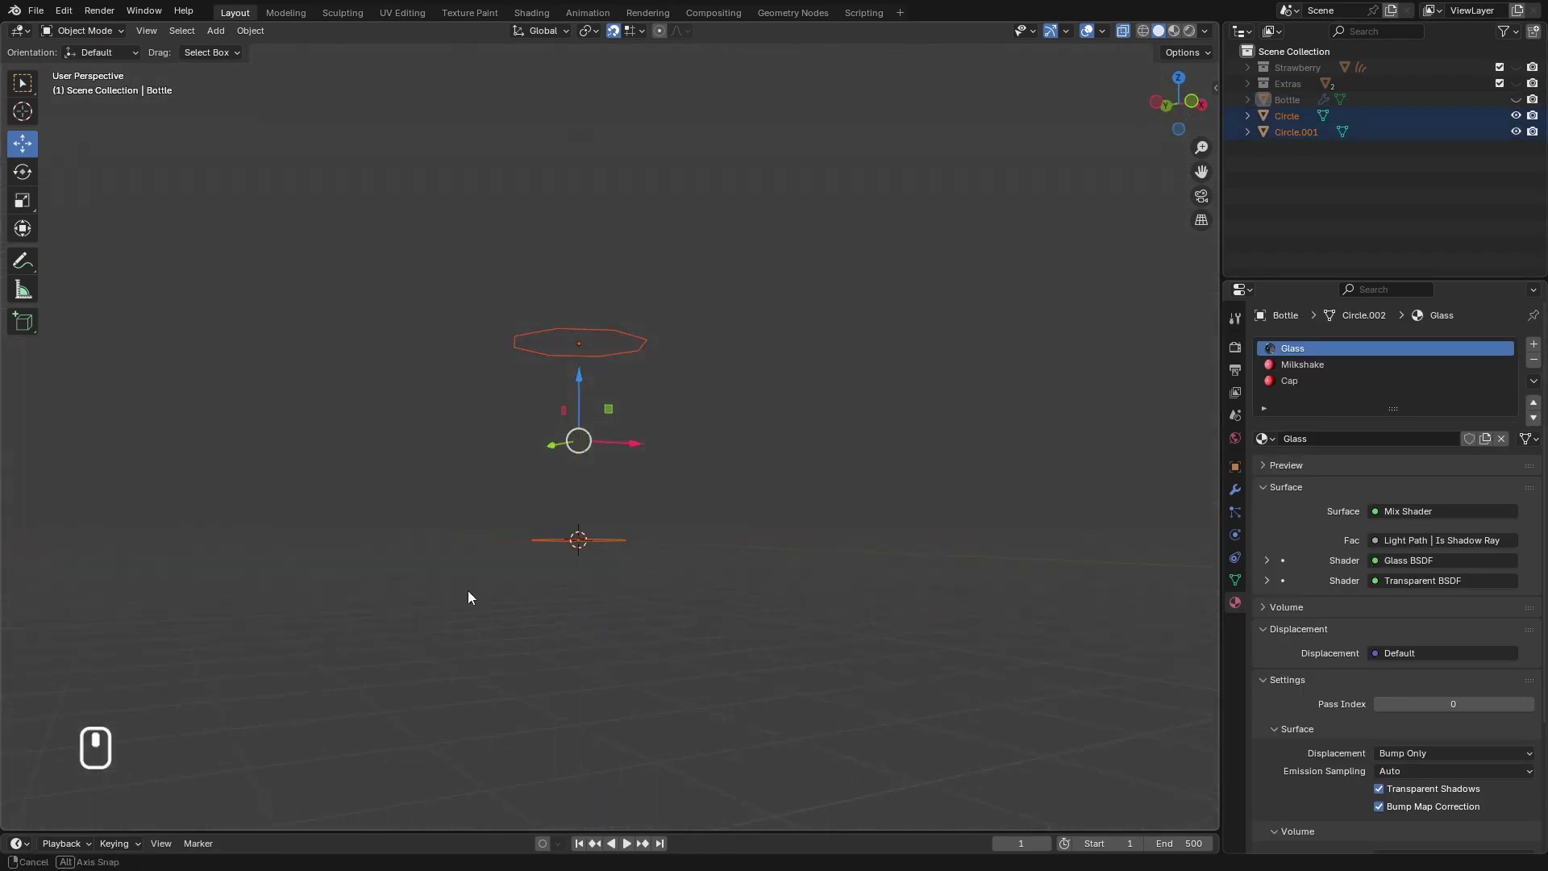
middle_click_drag(468, 592, 448, 620)
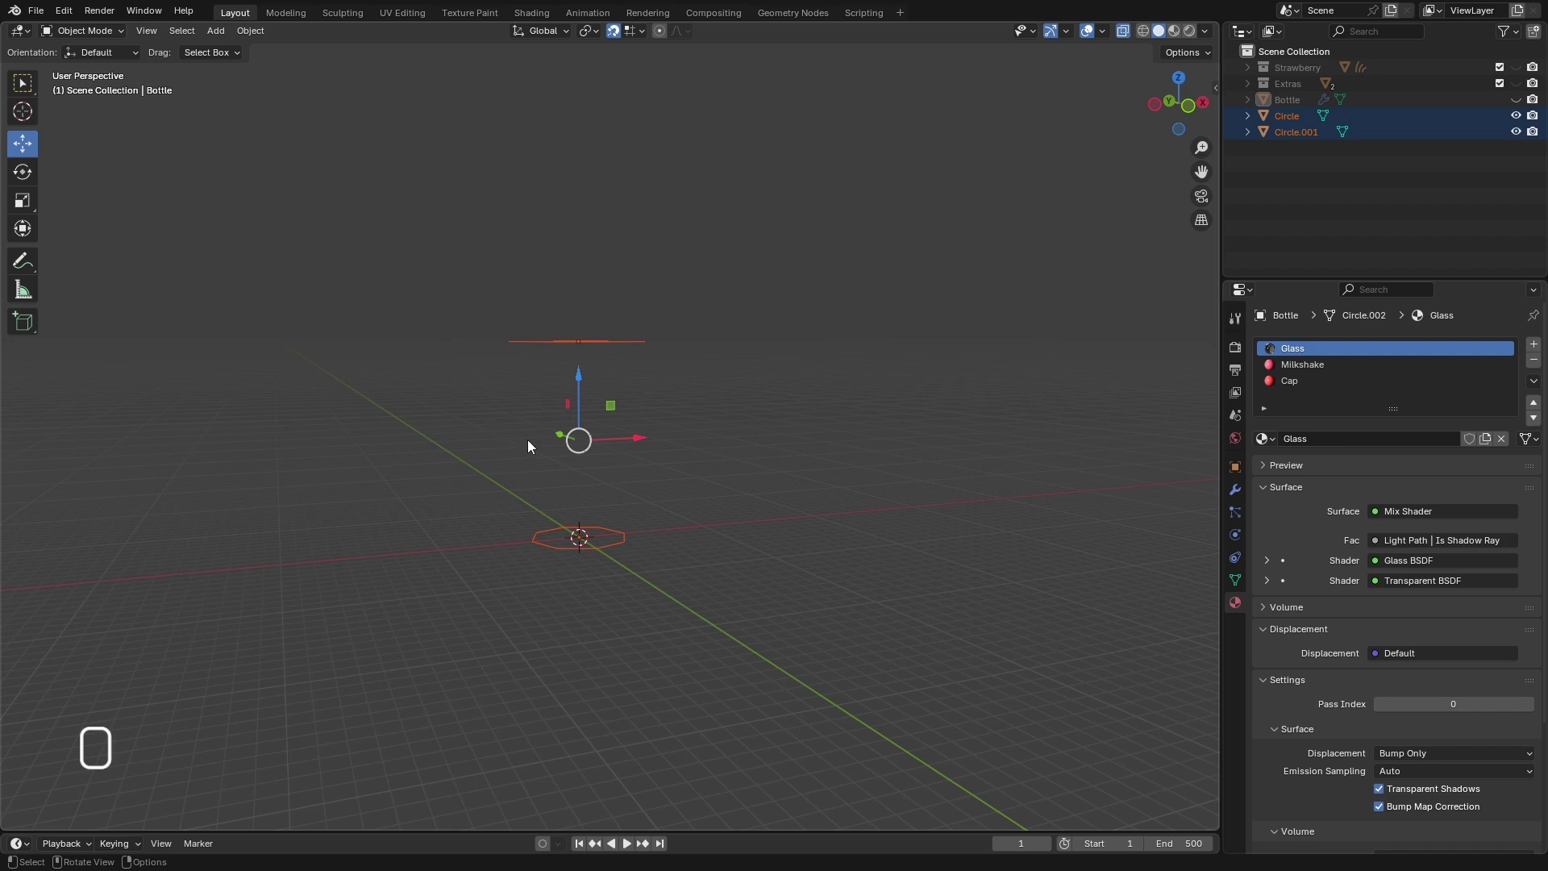
key("ctrl+j")
middle_click_drag(528, 438, 545, 520)
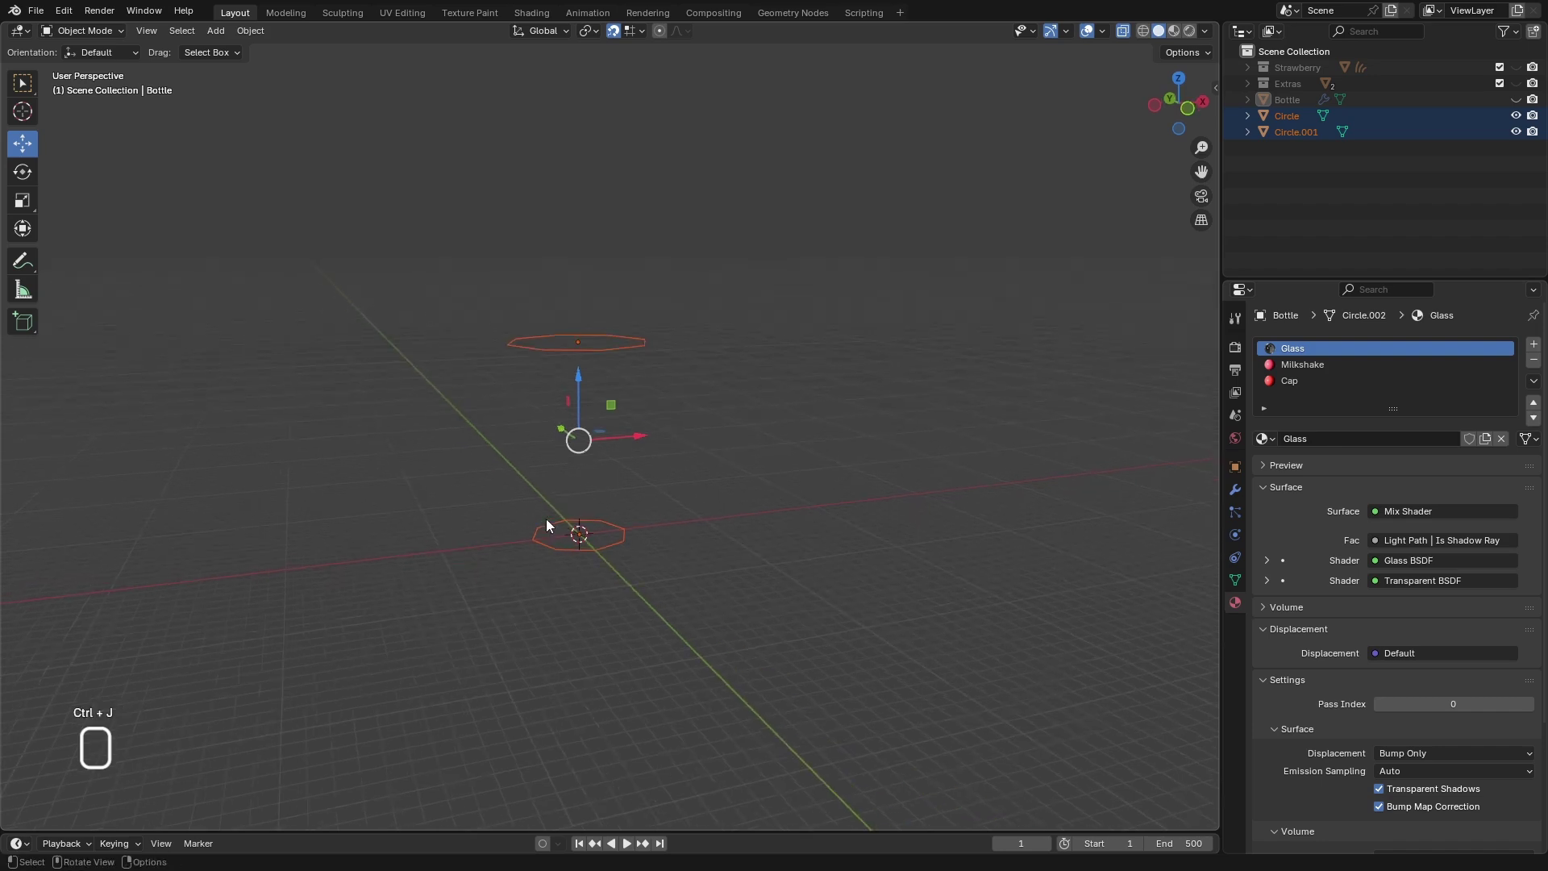
left_click(606, 350, "ctrl")
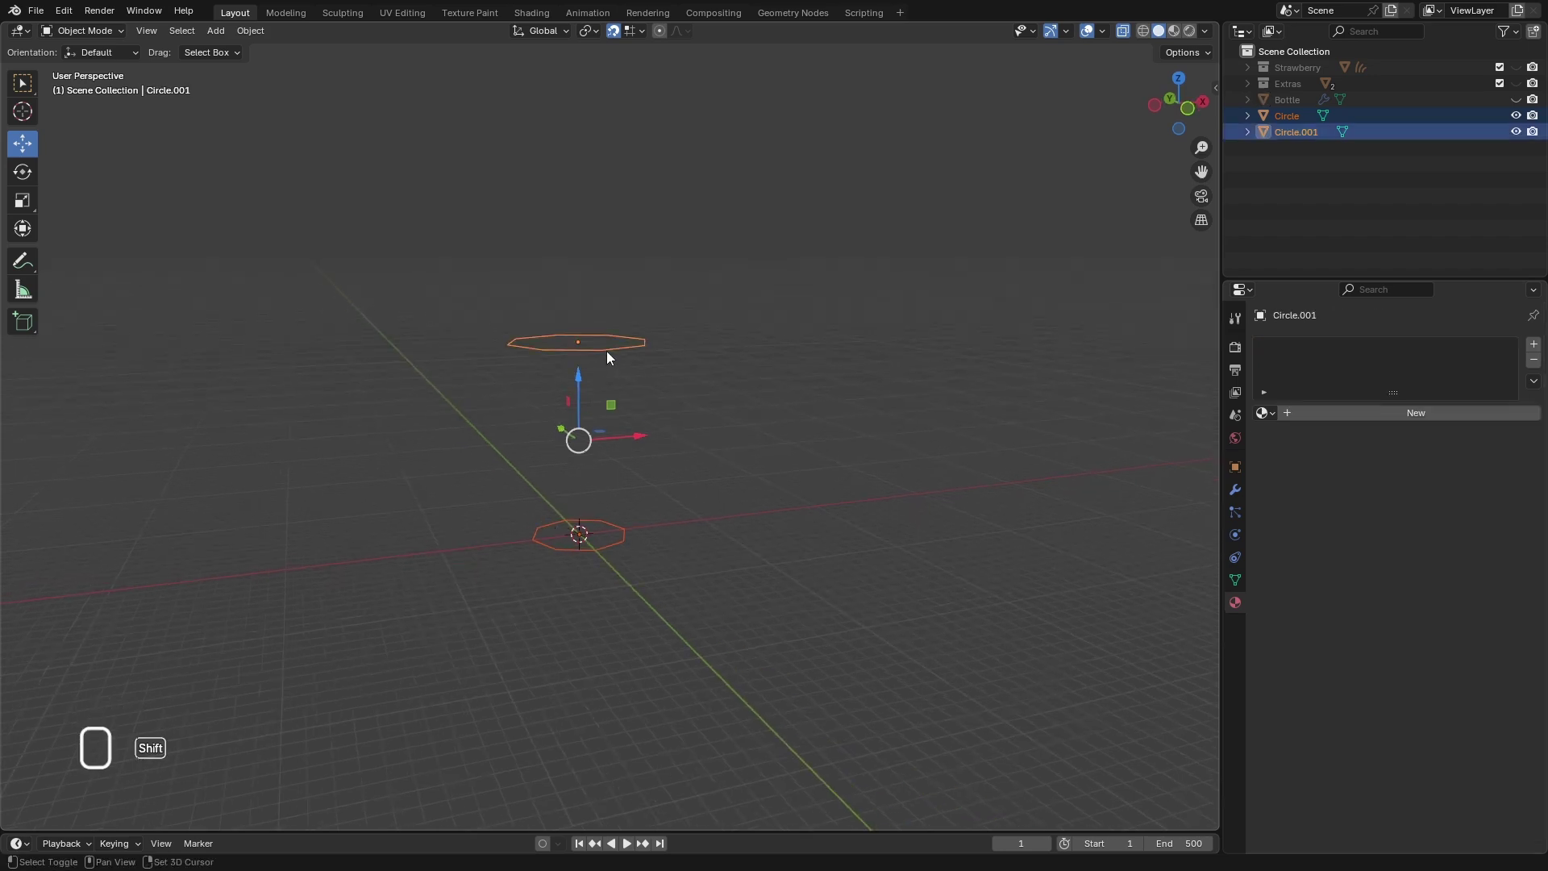
key("ctrl+j")
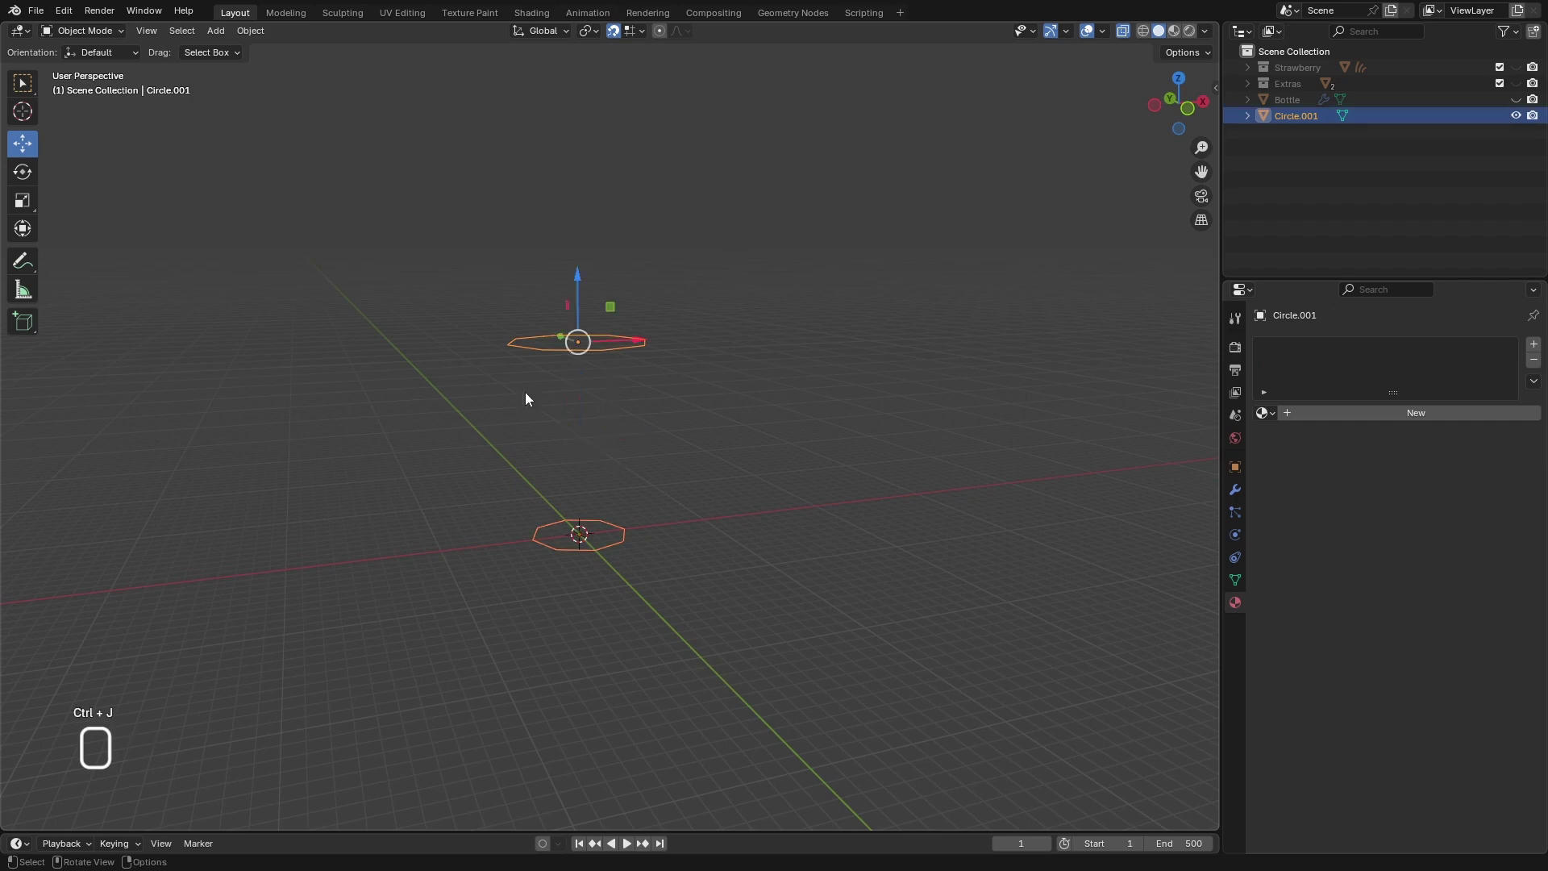
- Bridge the upper and lower edge loops in Edit Mode to form the cup's wall, and turn off X-ray
left_click(115, 30)
left_click(95, 68)
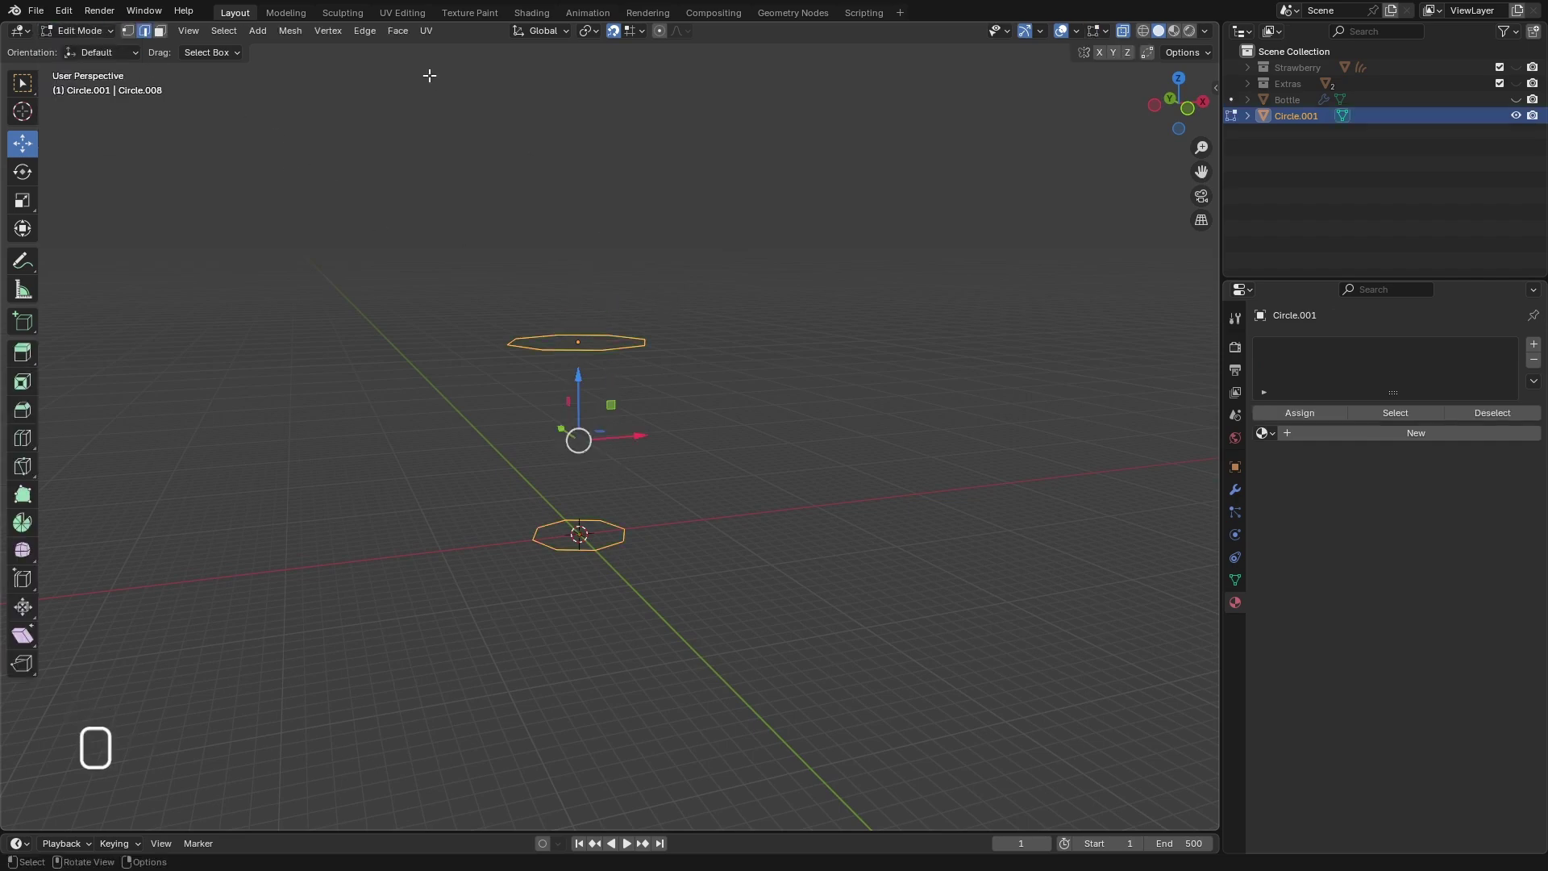
left_click(399, 31)
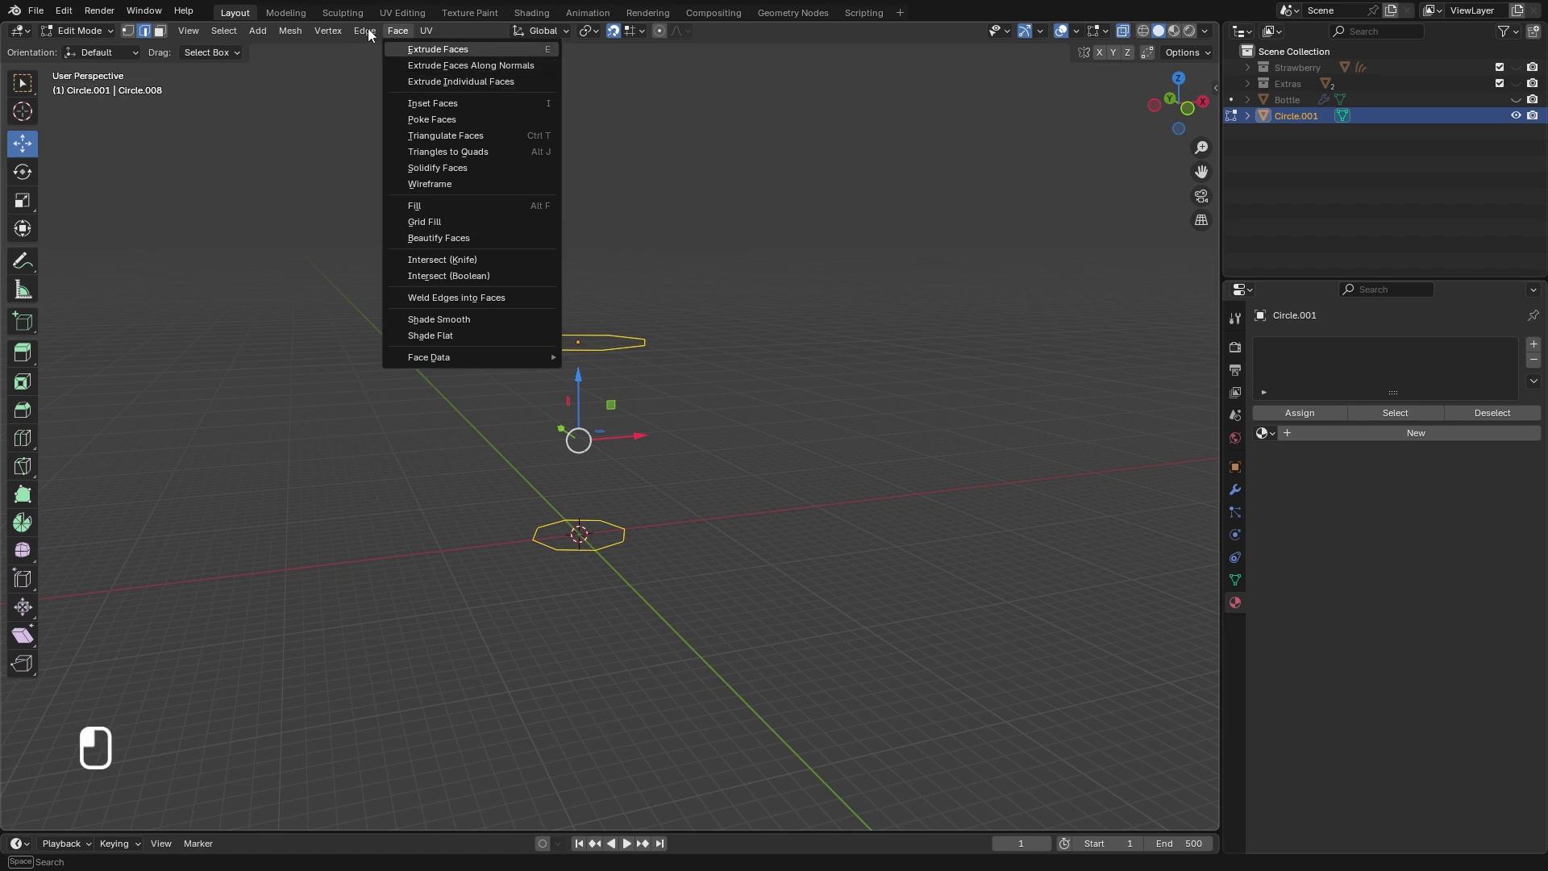
left_click(366, 30)
left_click(397, 80)
middle_click_drag(698, 642, 710, 613)
left_click(1123, 31)
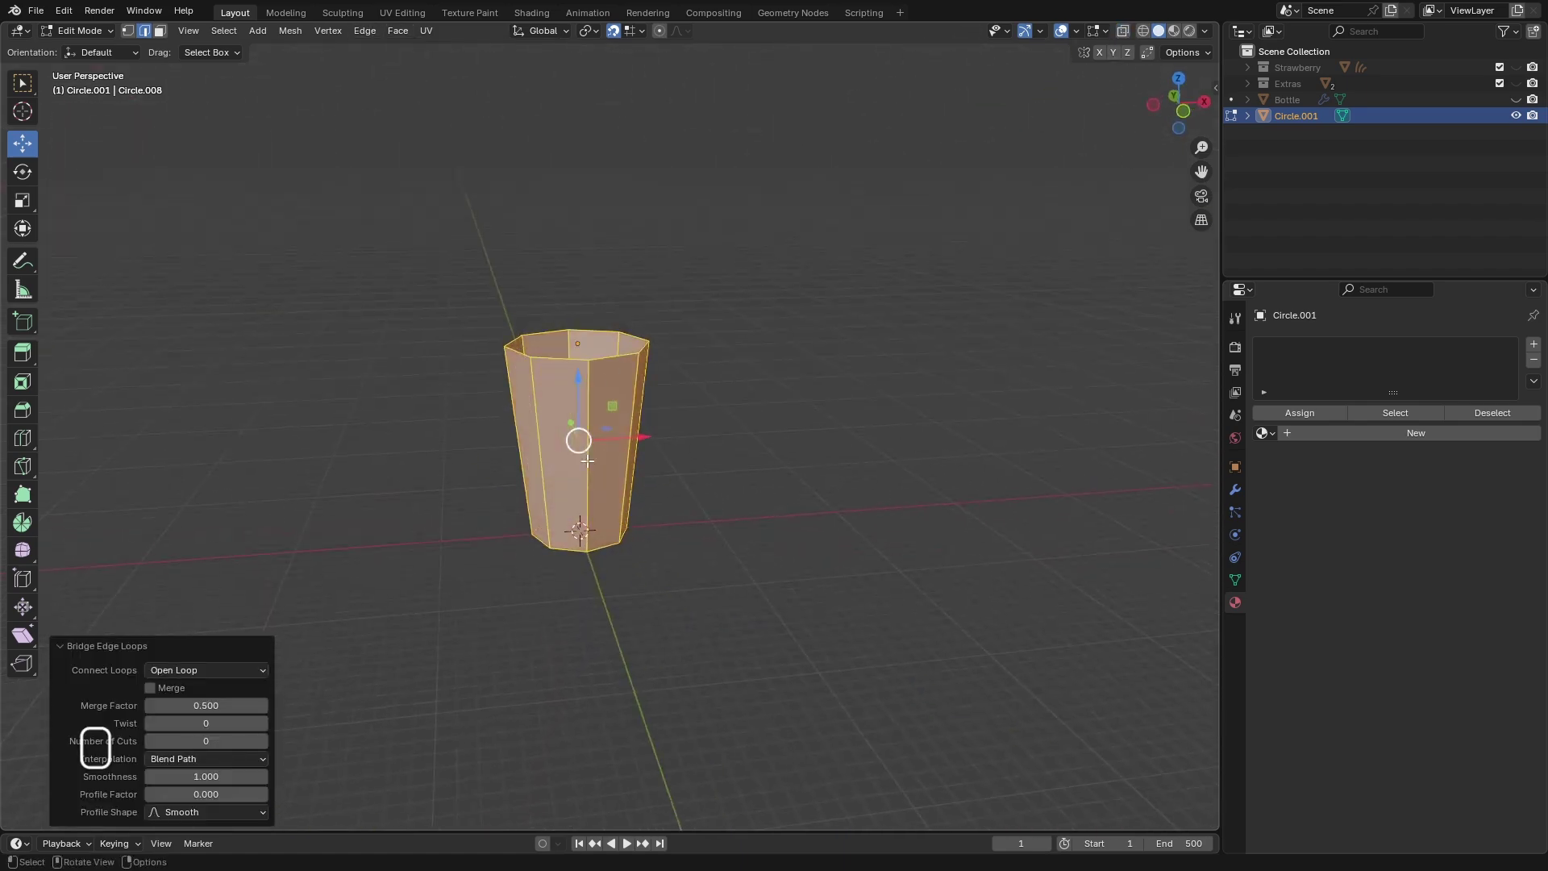
middle_click_drag(601, 461, 579, 491)
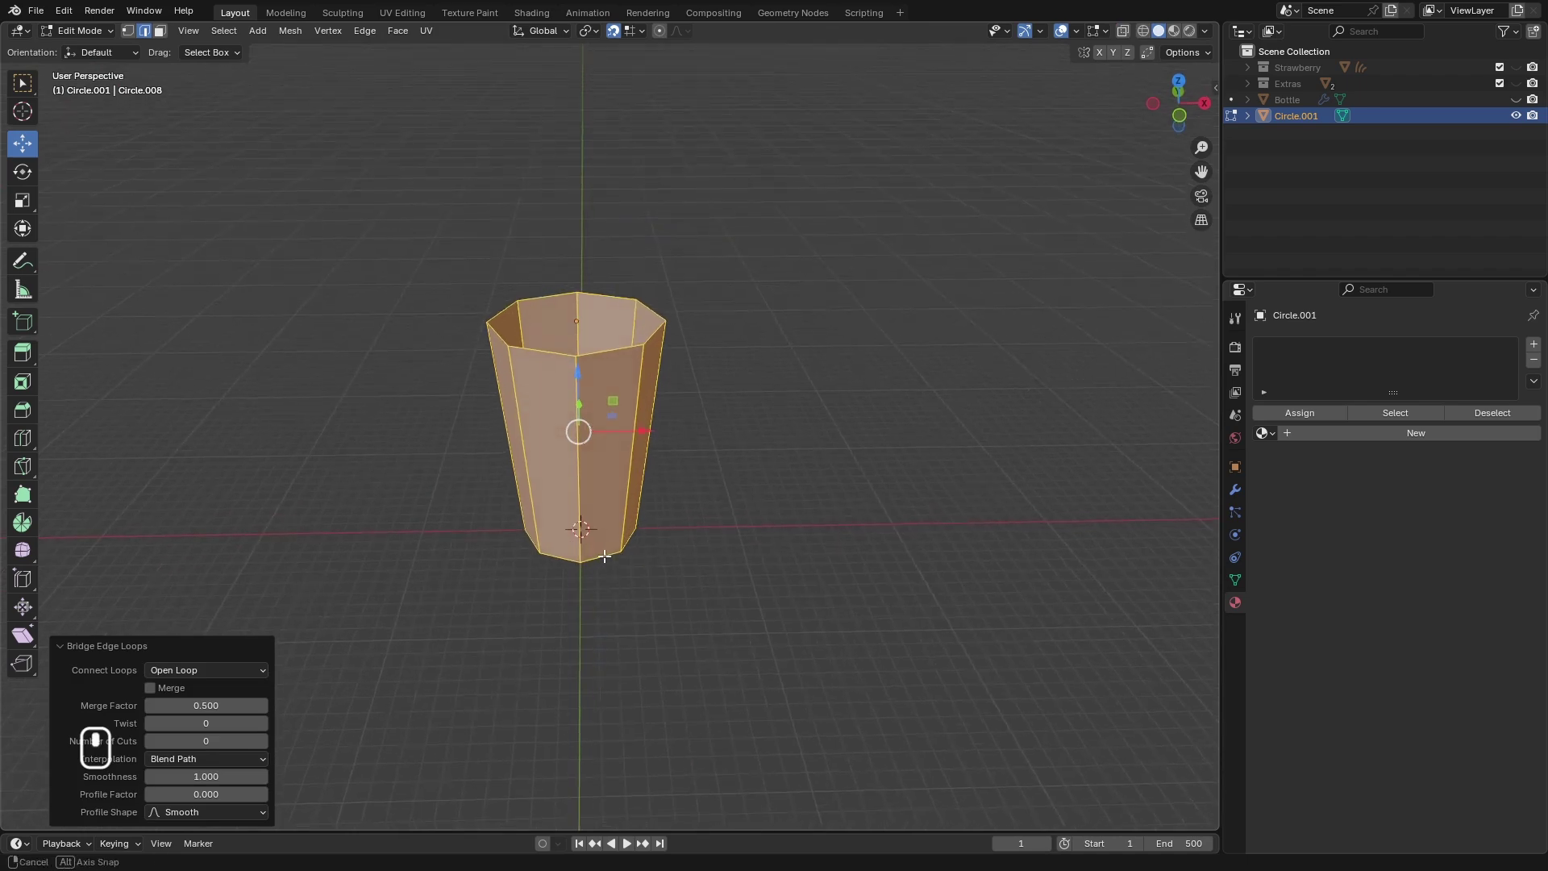
- Select the cup's top and bottom edge loops and subdivide them with one cut
left_click(625, 351, "alt")
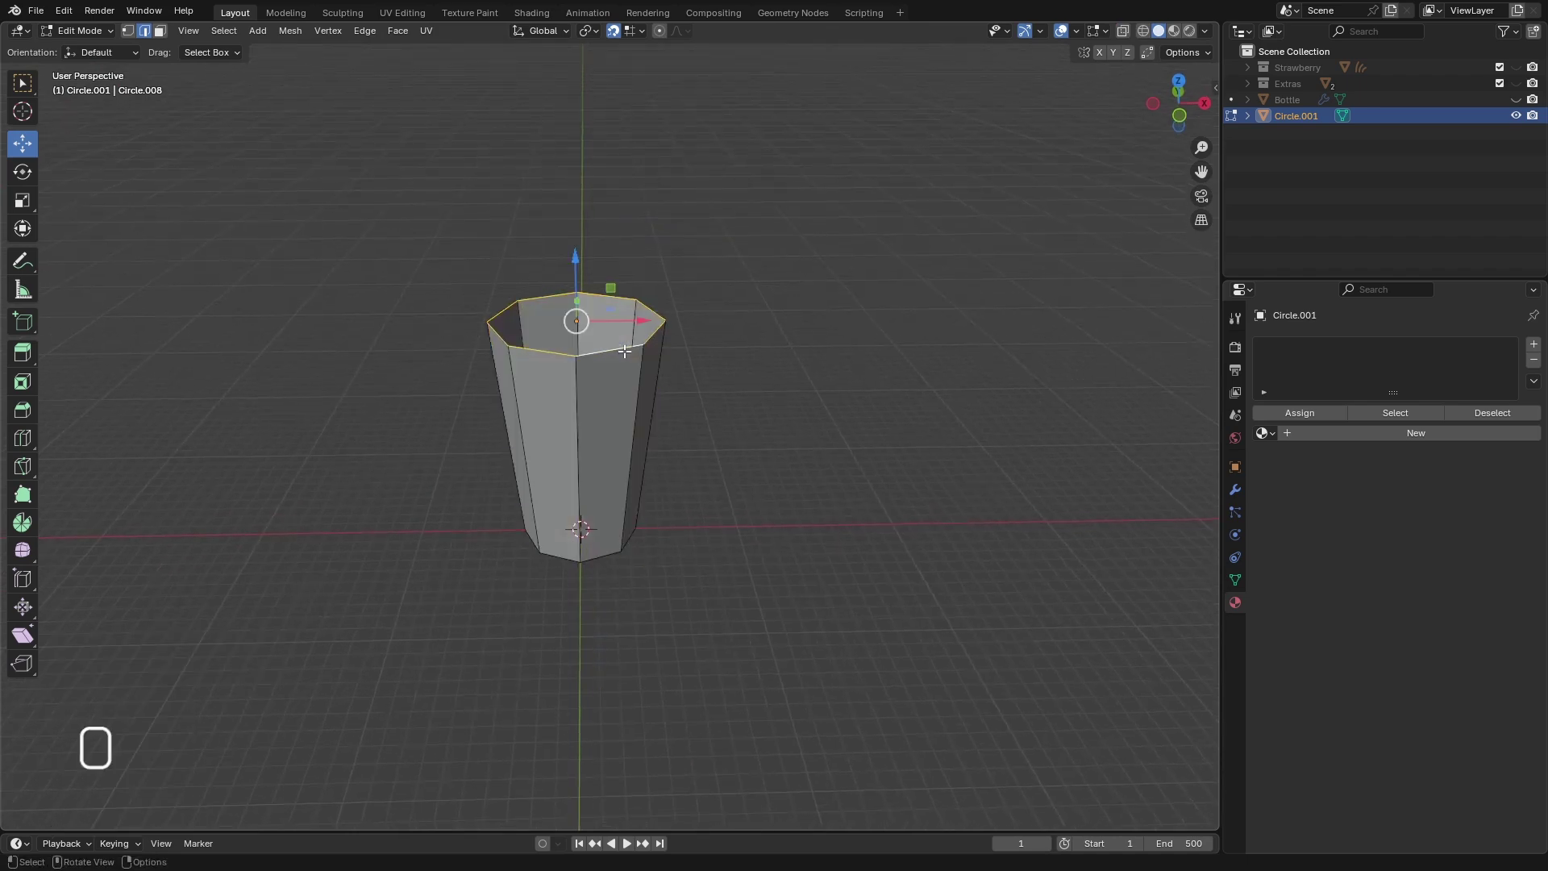
key("shift")
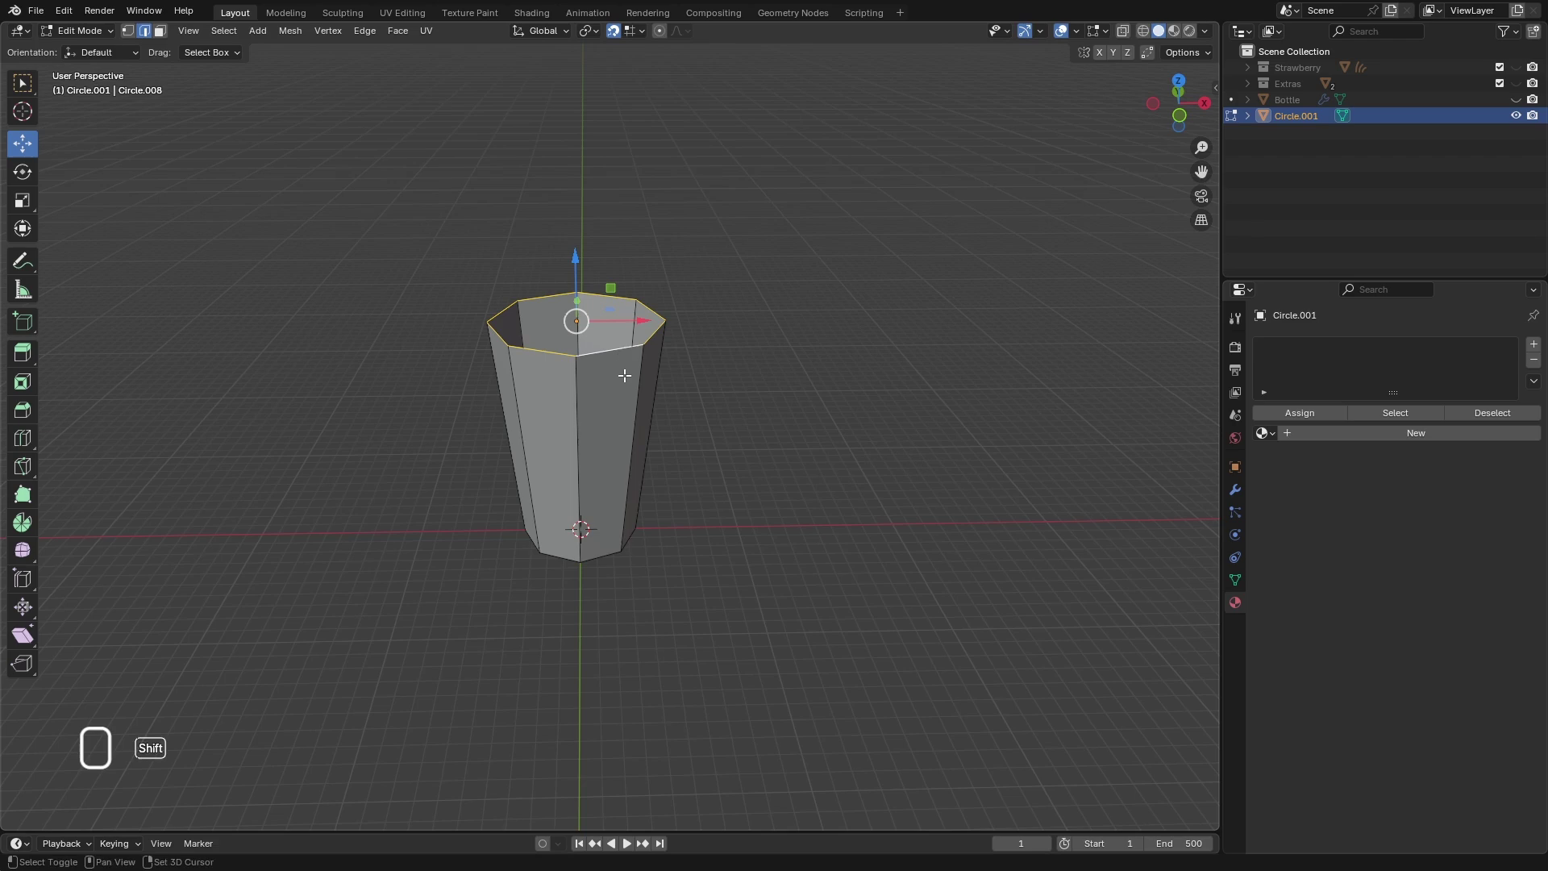
left_click(601, 556, "alt+shift")
middle_click_drag(601, 557, 575, 564)
right_click(573, 426)
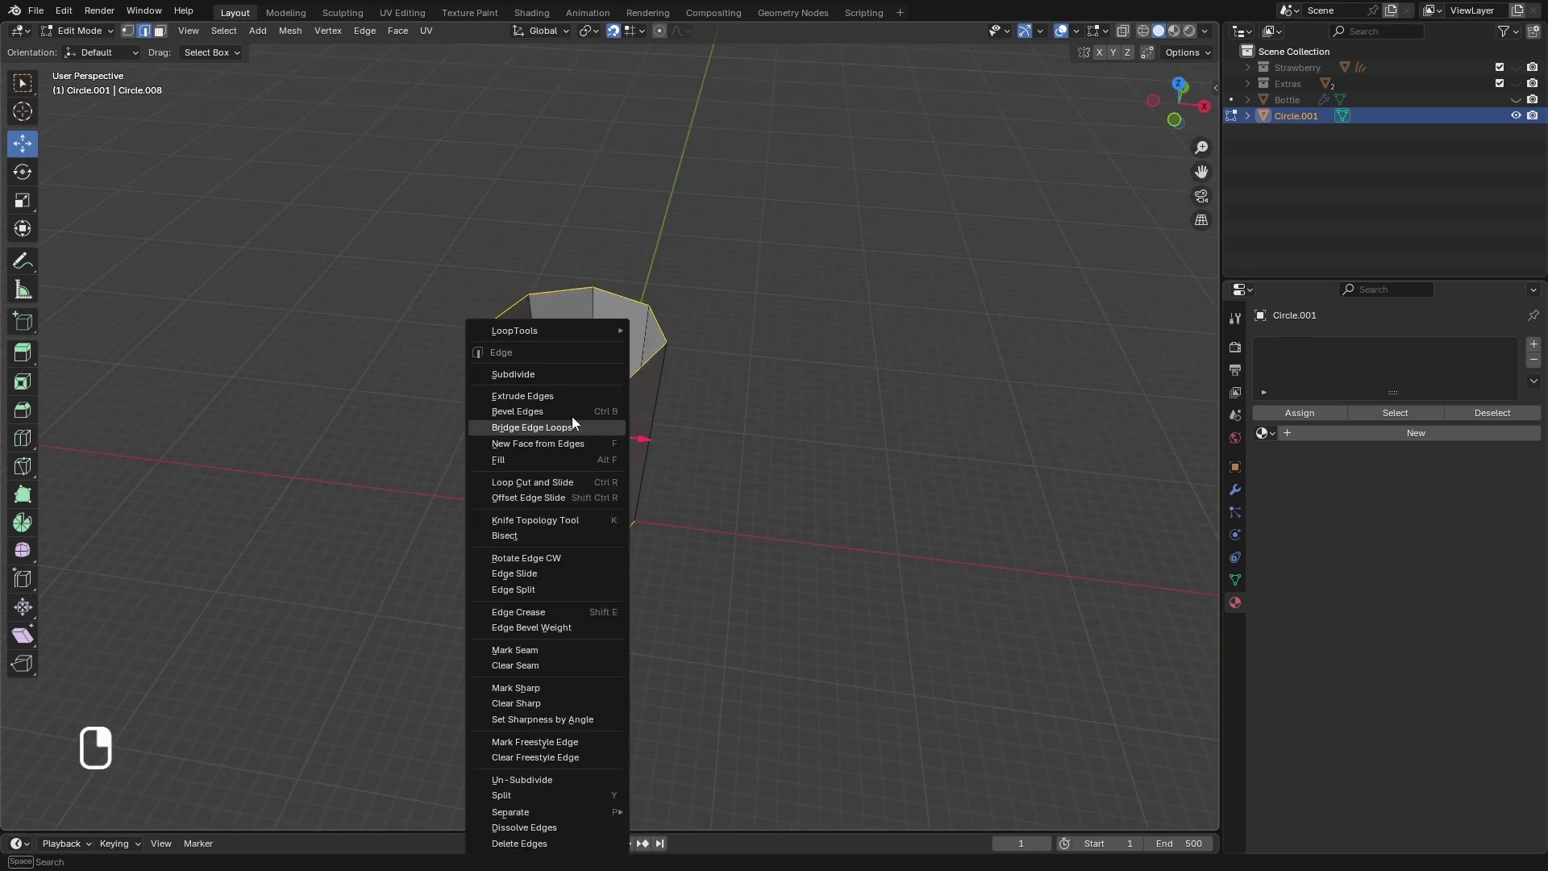
left_click(558, 375)
mouse_move(601, 412)
middle_mouse_down()
mouse_move(653, 394)
mouse_move(667, 511)
mouse_move(598, 415)
mouse_move(593, 460)
mouse_move(586, 435)
middle_mouse_up()
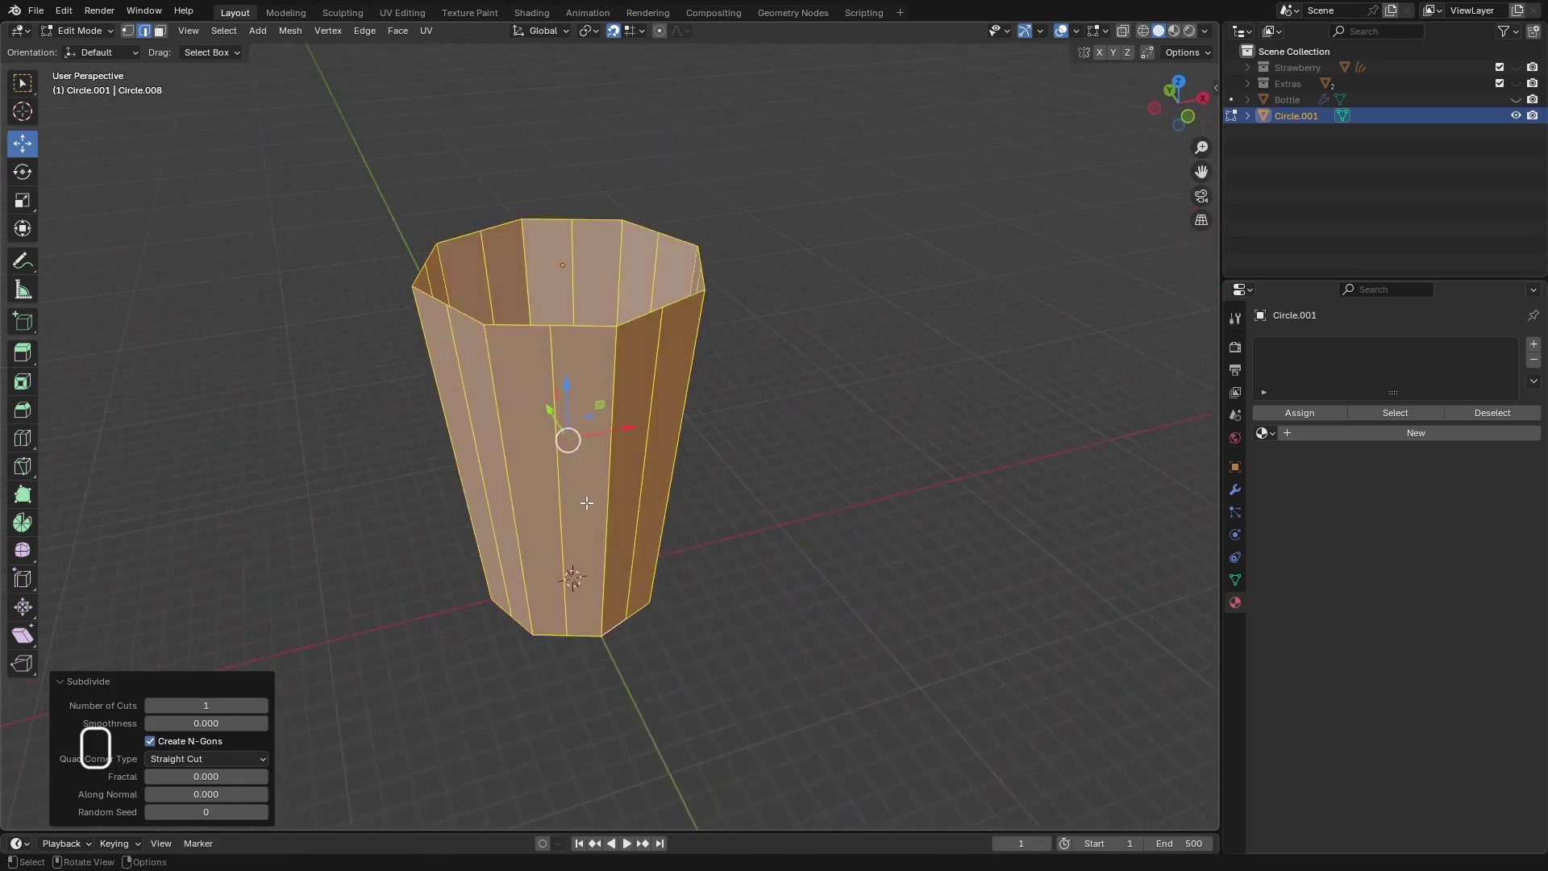
middle_click_drag(586, 502, 625, 400)
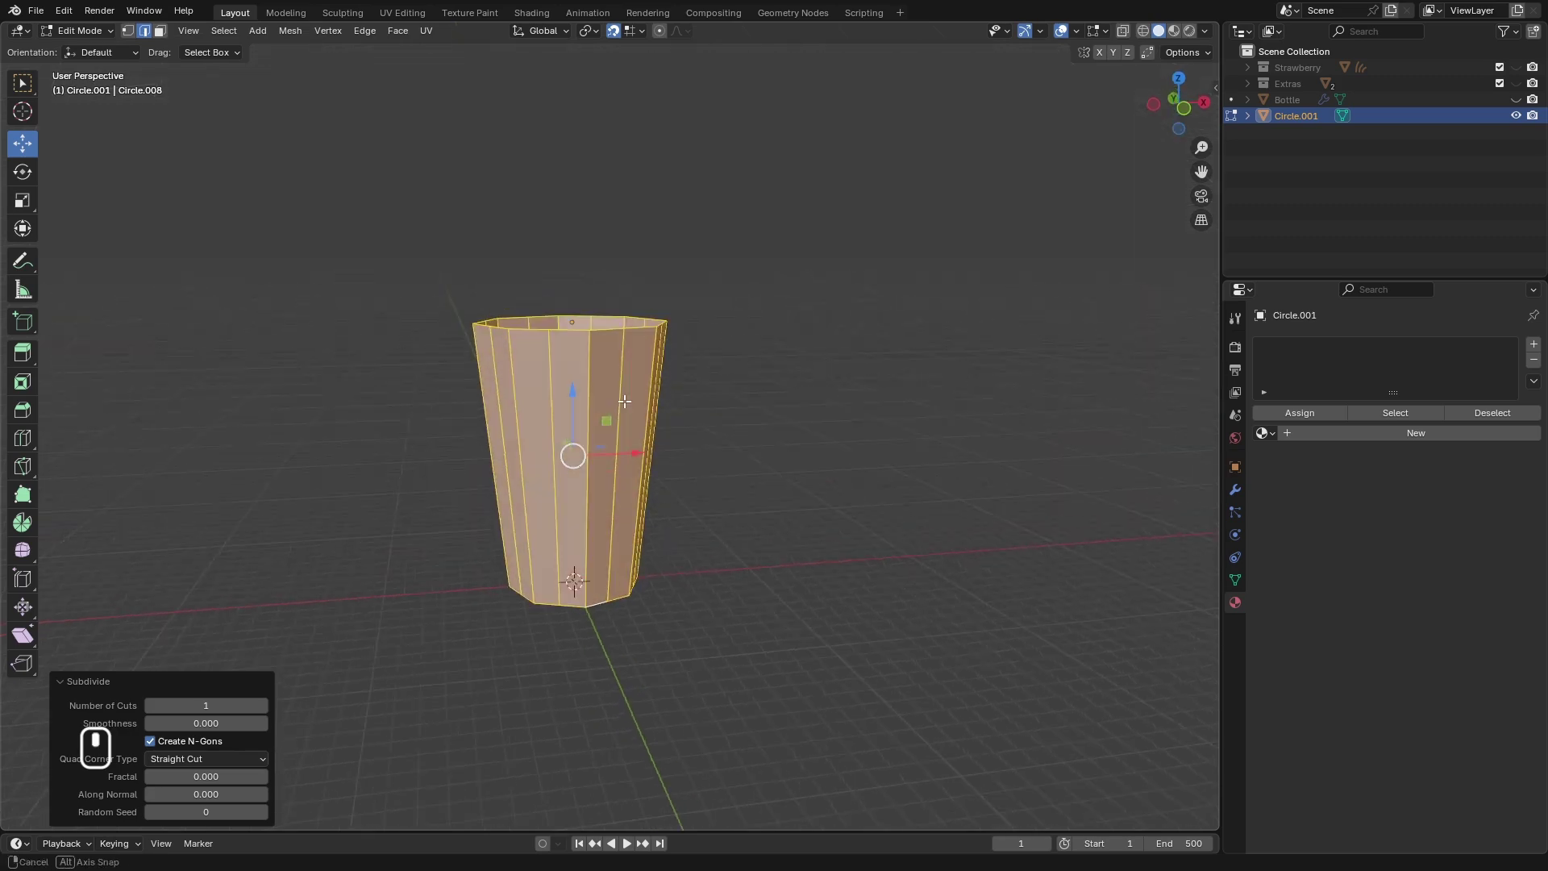
- In front view, add one horizontal loop cut around the cup's wall and slide it up with factor -0.565
middle_click_drag(610, 476, 589, 512)
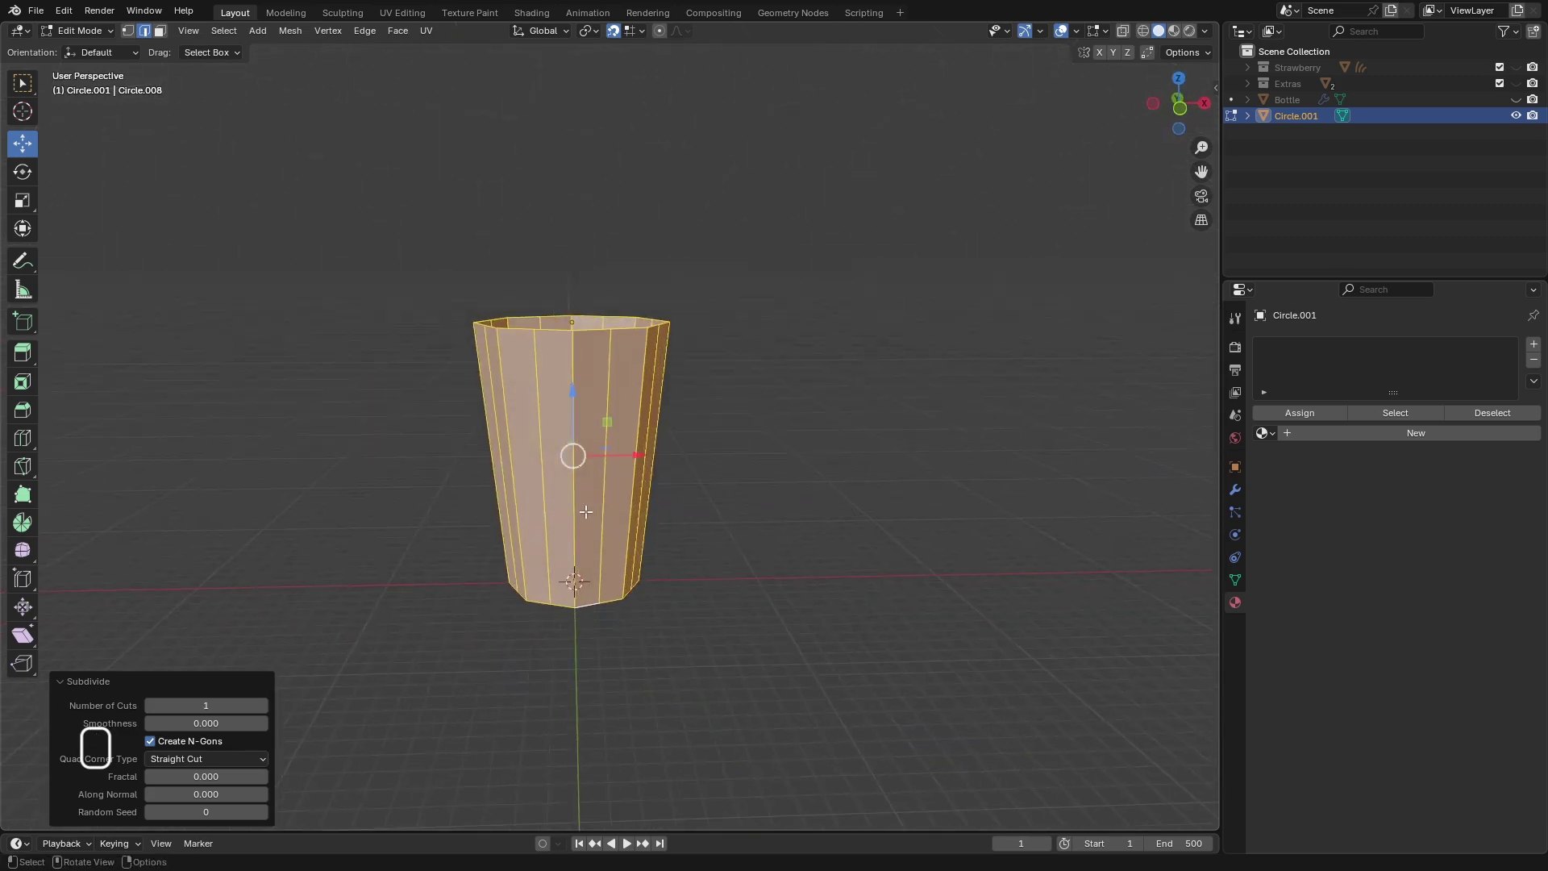
key("KP_1")
scroll(596, 420, "up", 5)
scroll(599, 410, "down", 2)
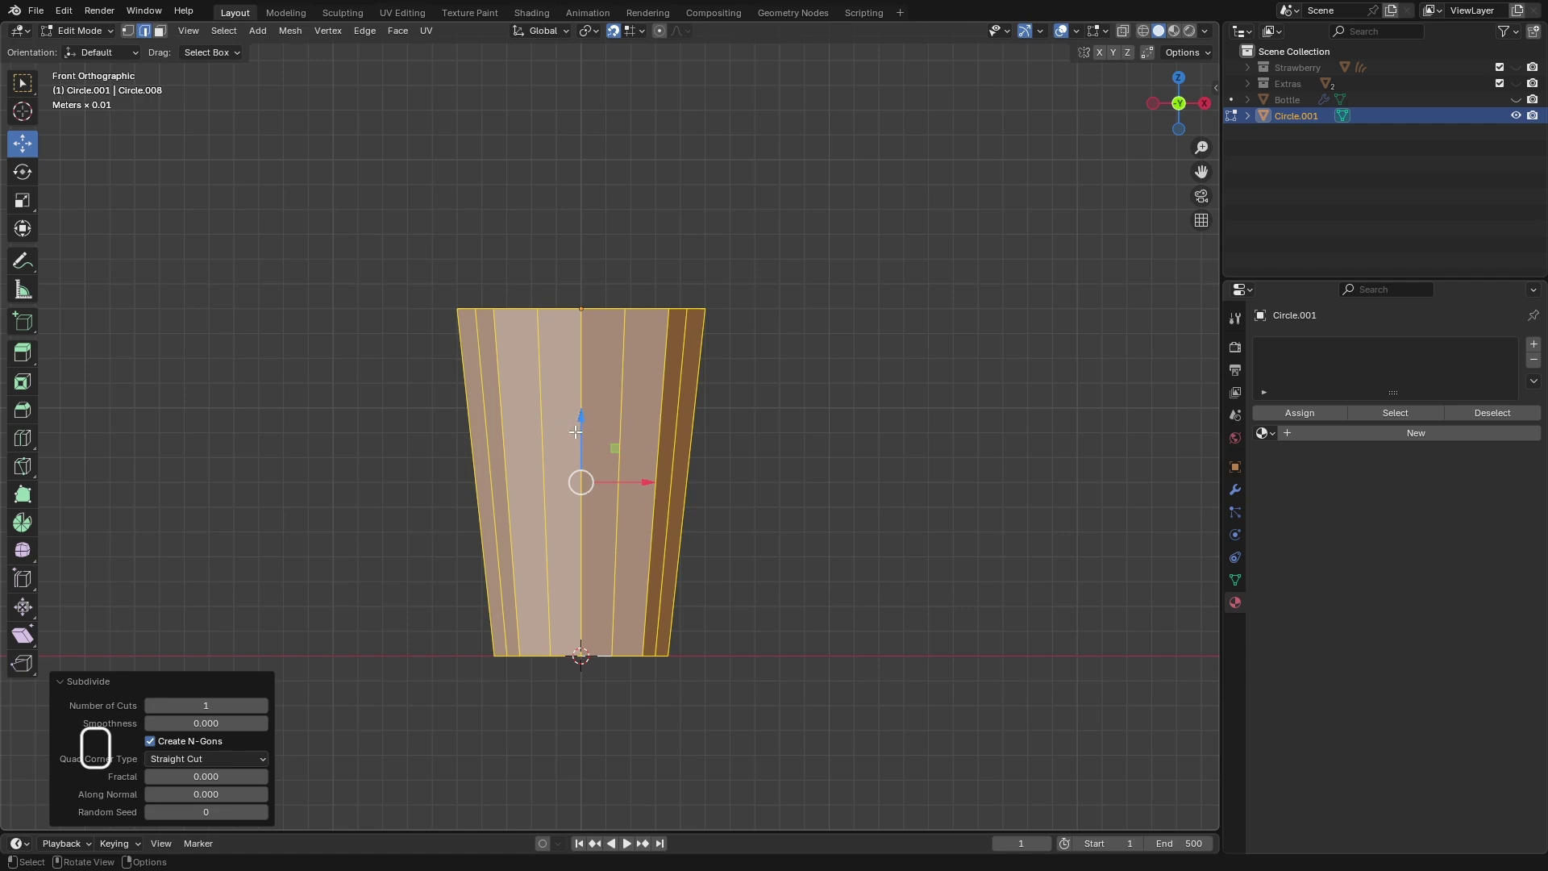
key("ctrl+r")
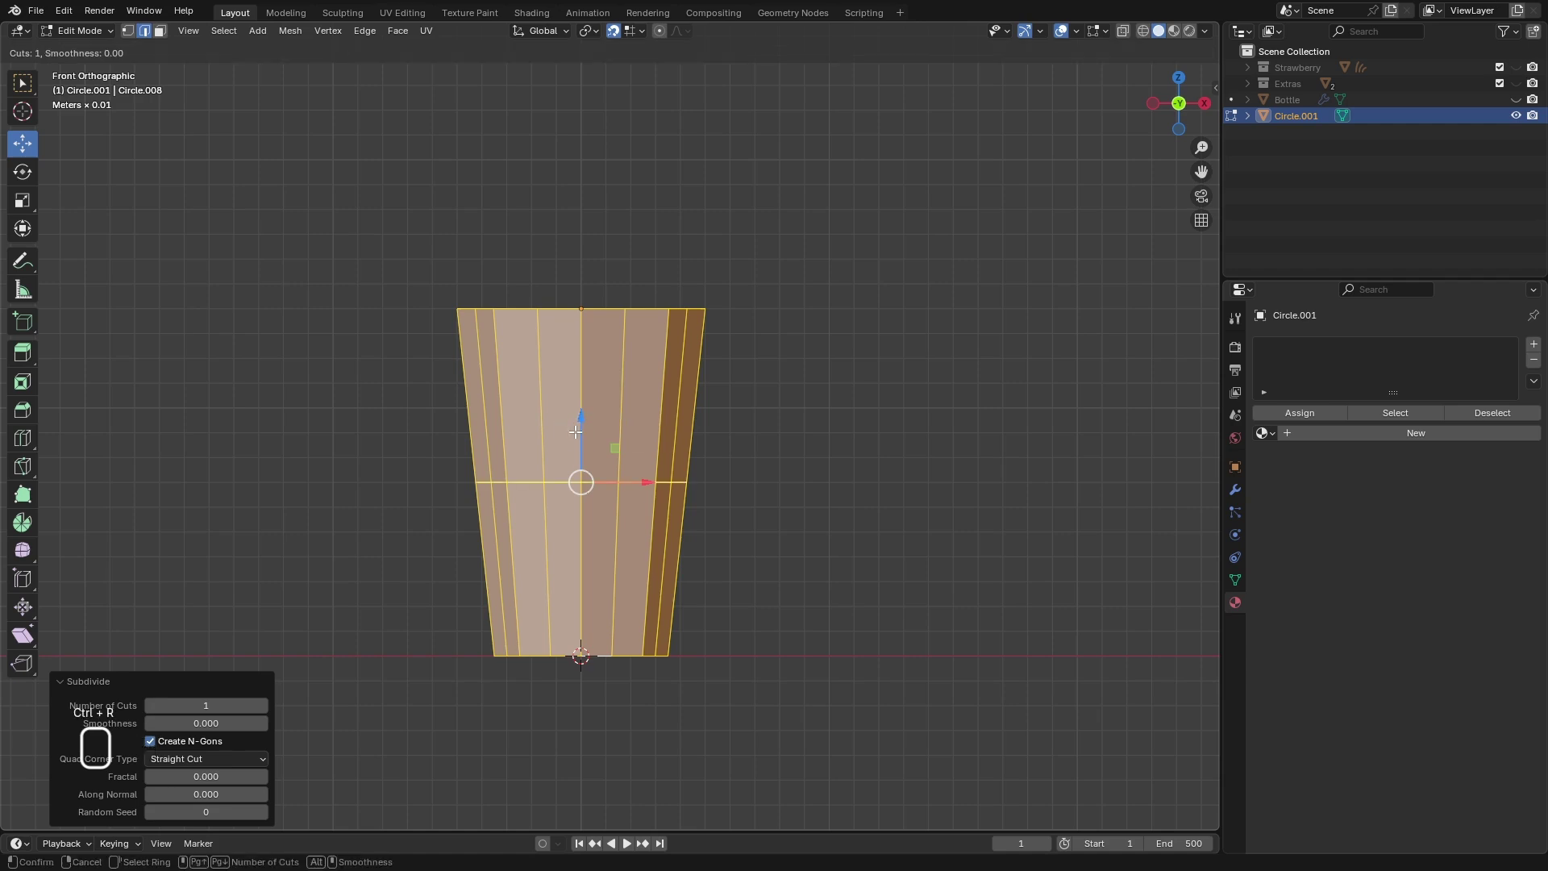
left_click(578, 421)
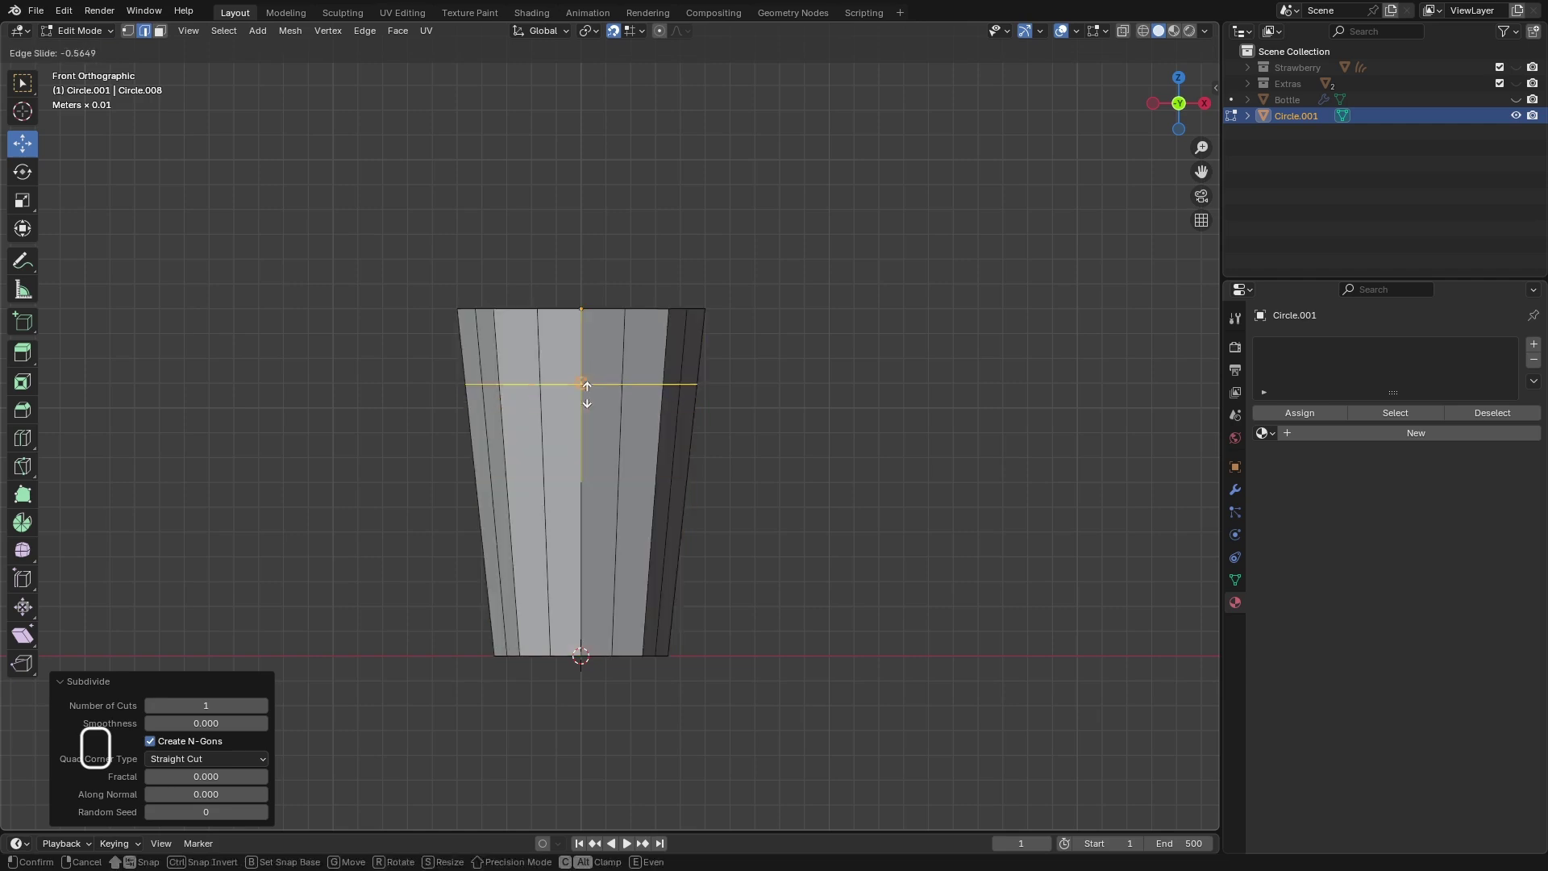
left_click(584, 387)
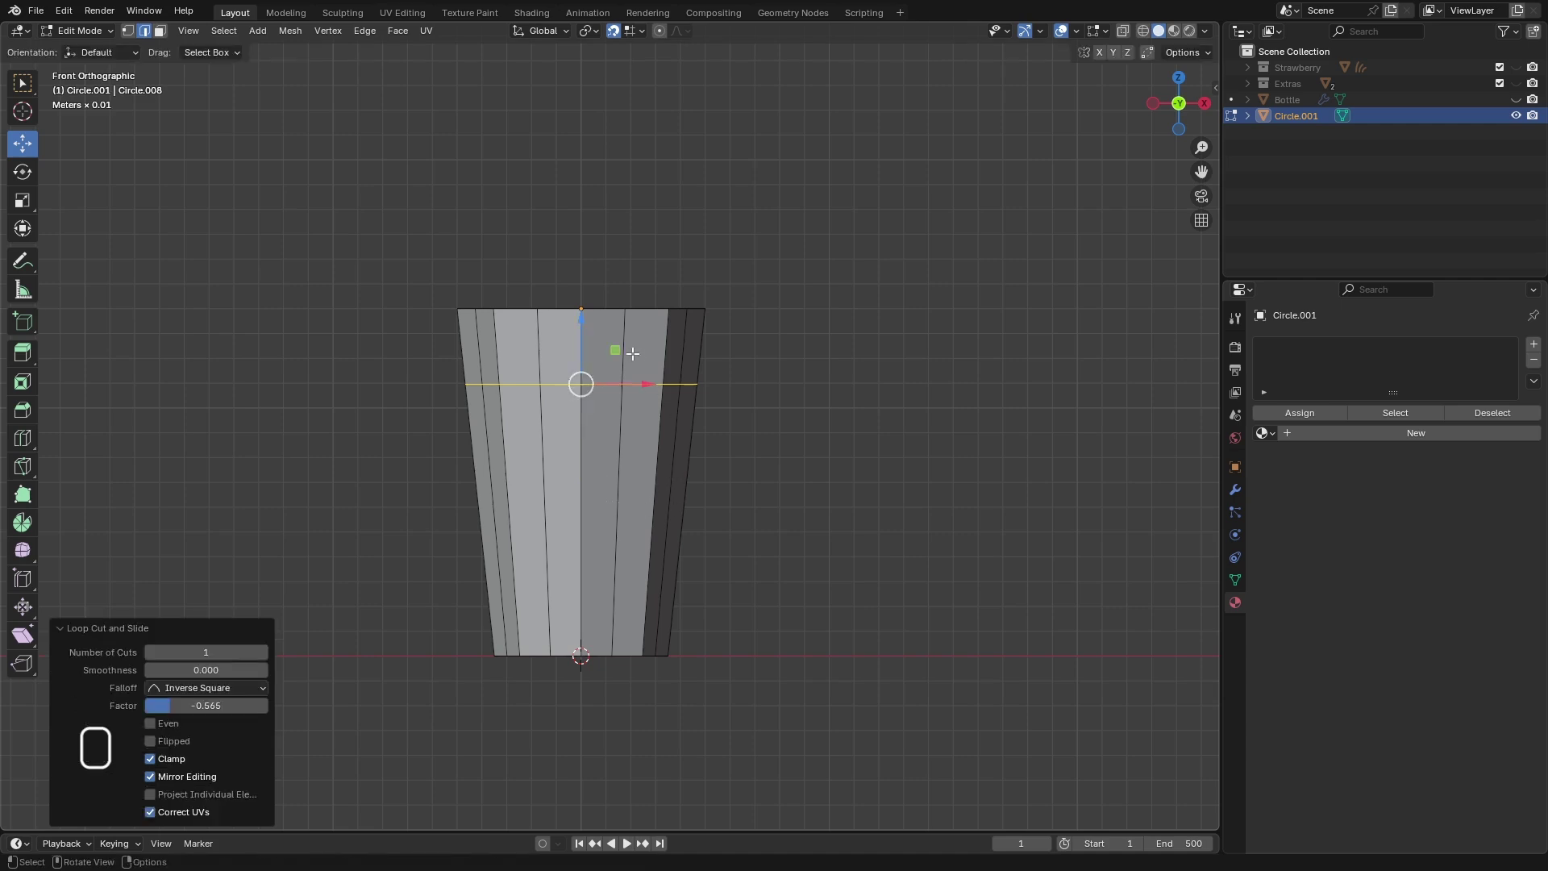
- Select the cup's top rim loop and raise it 1 cm along Z
left_click(609, 311, "alt")
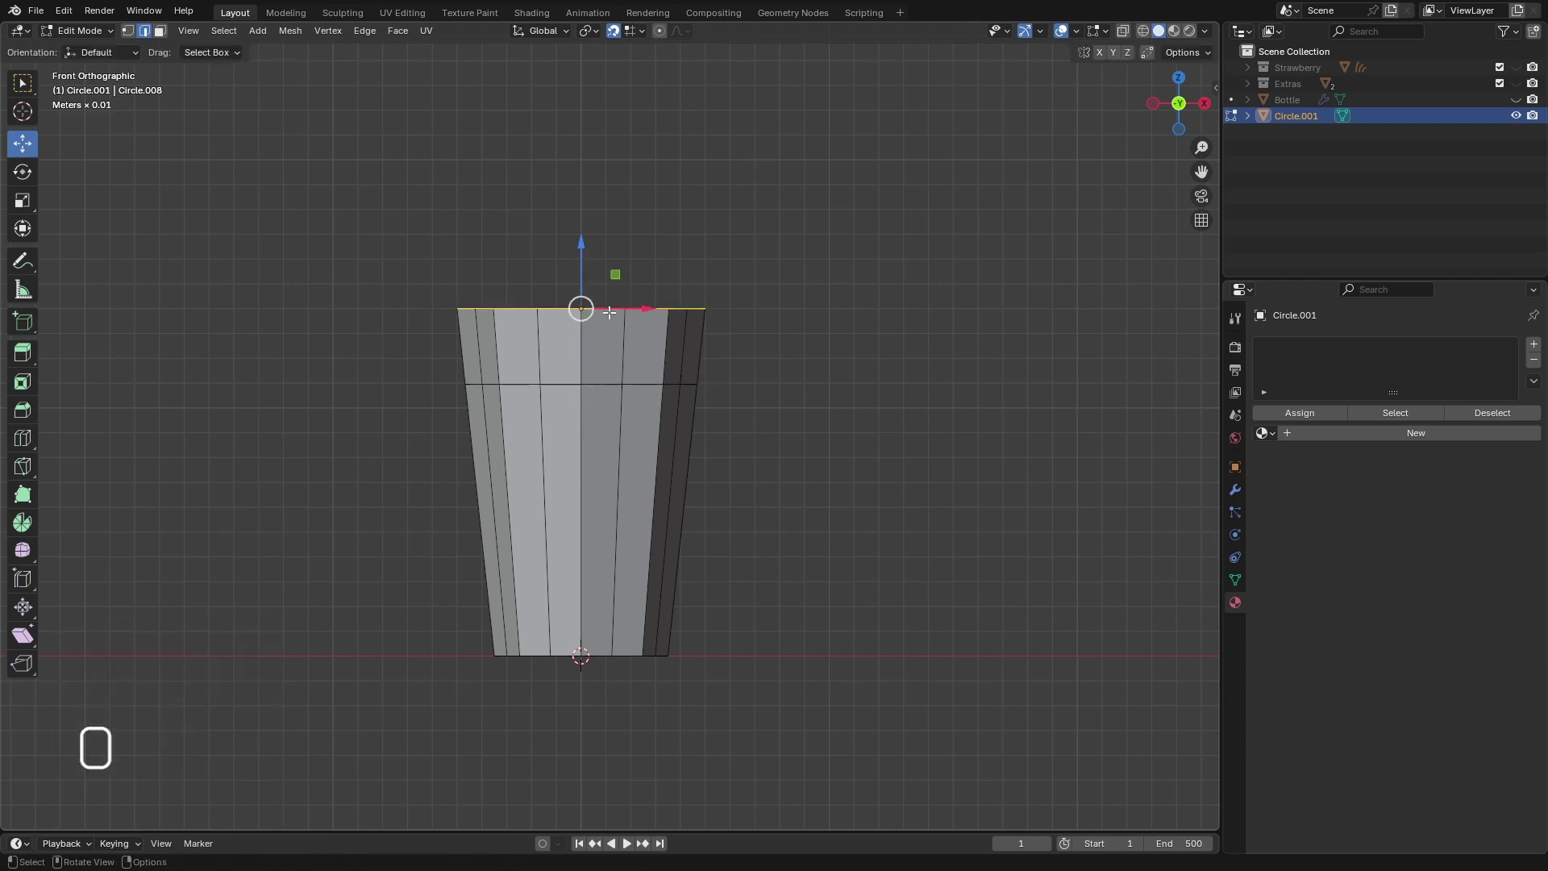
scroll(597, 311, "up", 1)
mouse_move(576, 266)
left_mouse_down()
mouse_move(578, 248)
mouse_move(582, 264)
left_mouse_up()
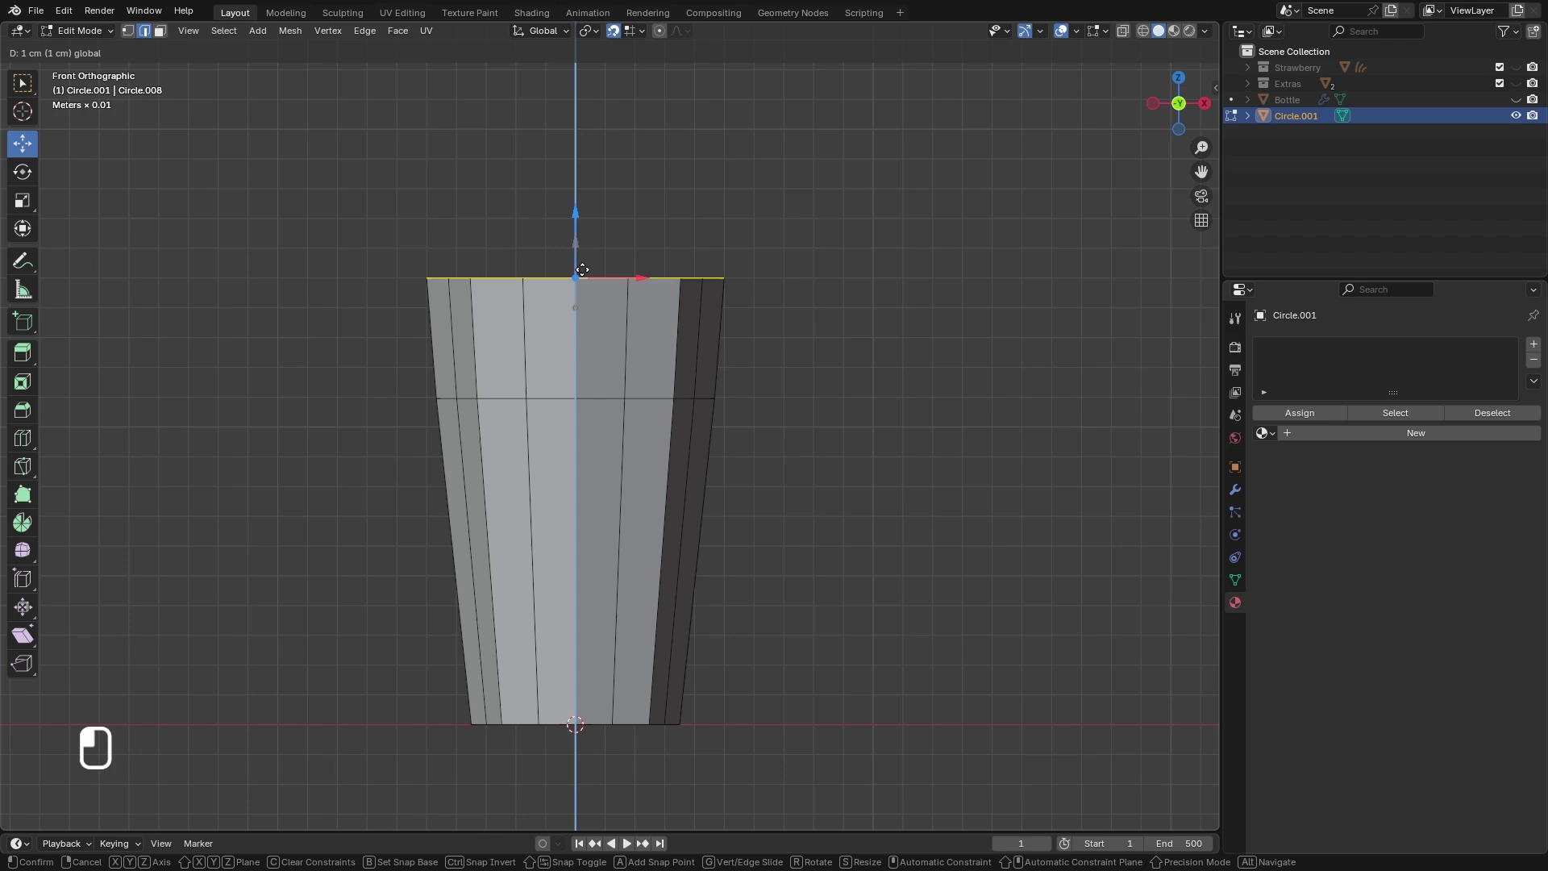
left_click_drag(582, 269, 582, 270)
- Select the horizontal edge loop in the cup's upper wall and dissolve its edges
left_click(596, 407, "alt")
right_click(595, 406)
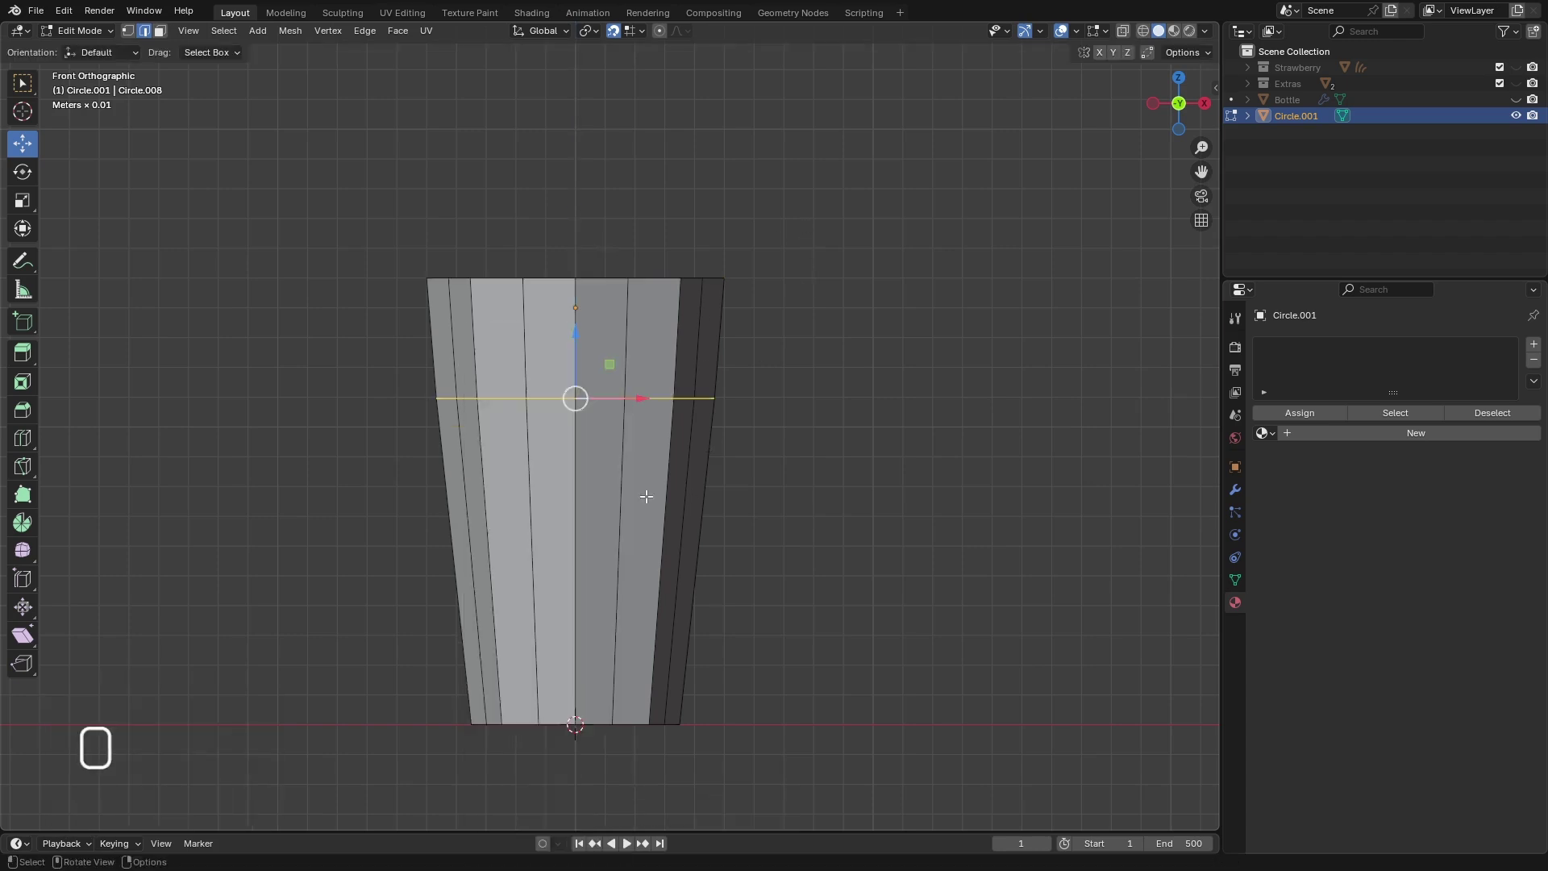
right_click(613, 402)
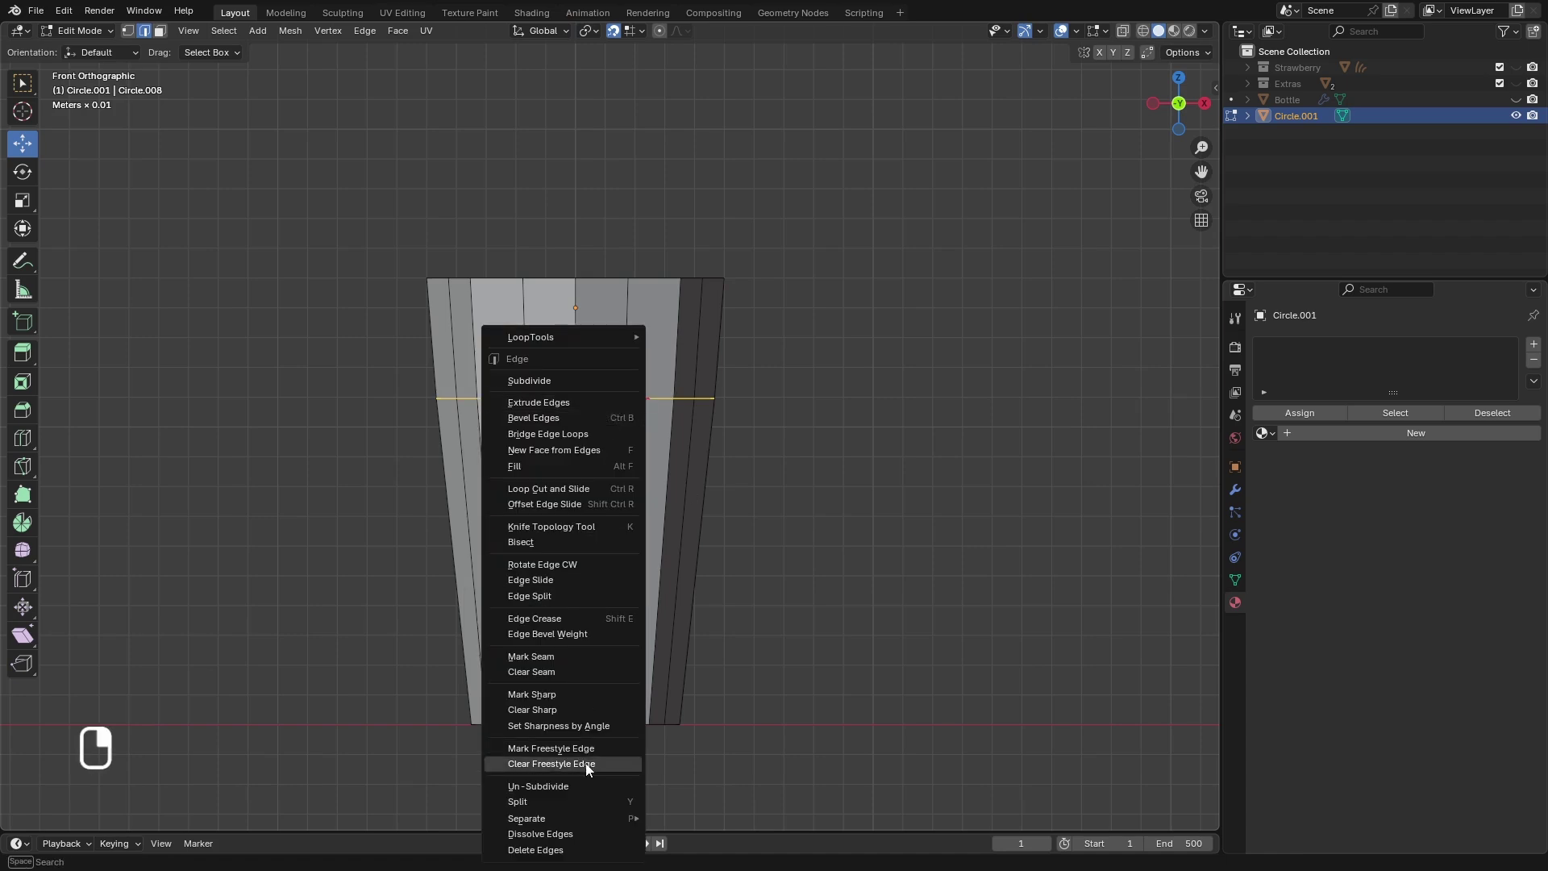
left_click(574, 835)
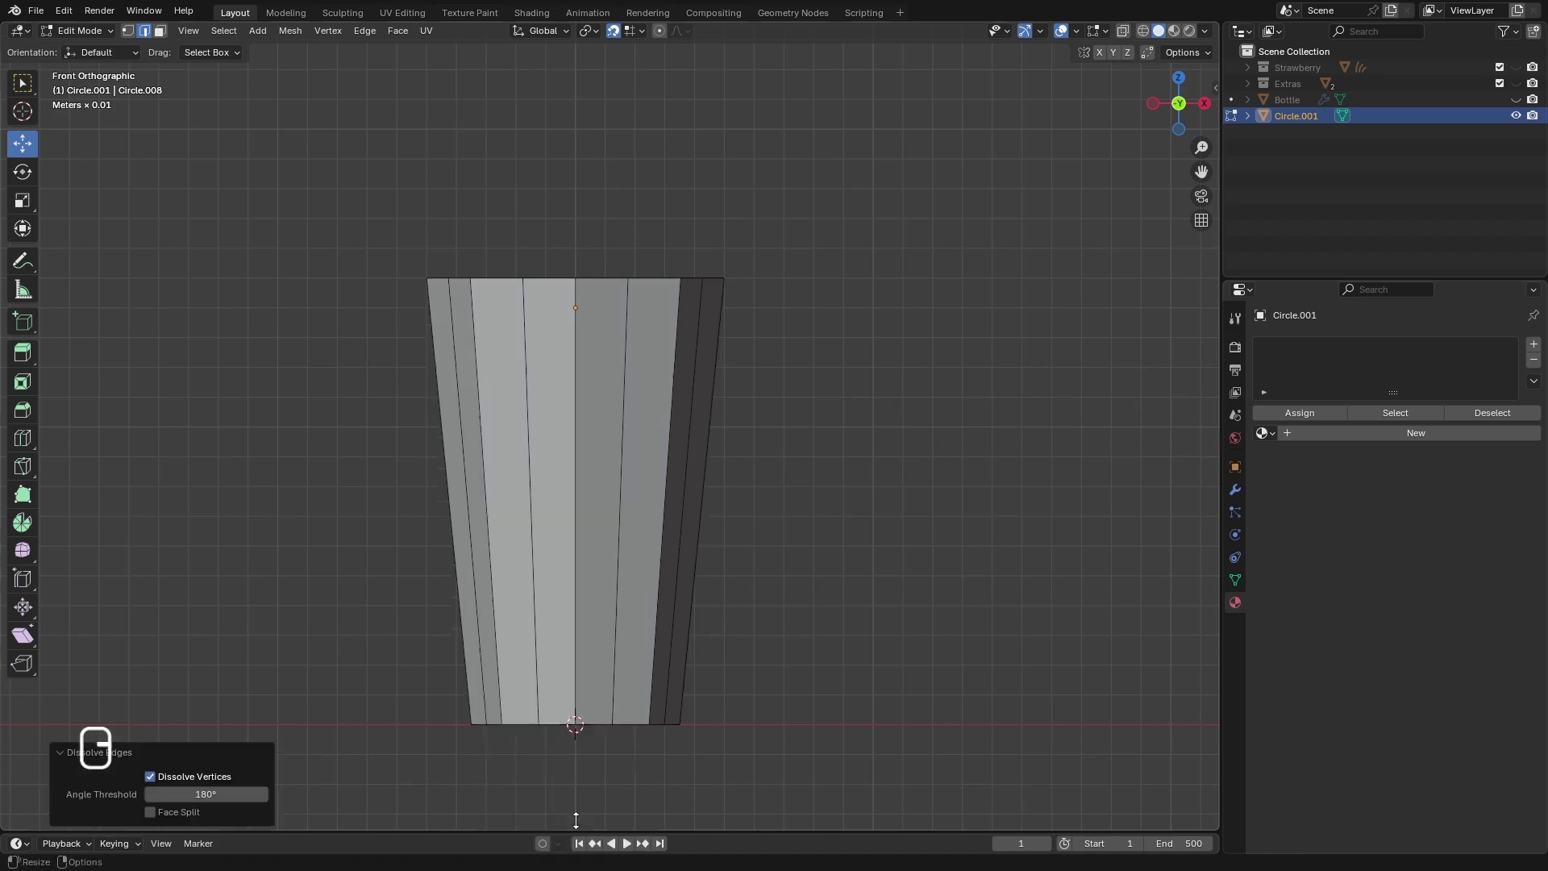
- Add two horizontal loop cuts around the cup's upper wall, slid with factors -0.587 and -0.840, the second just below the first
key("ctrl+r")
left_click(622, 408)
left_click(629, 384)
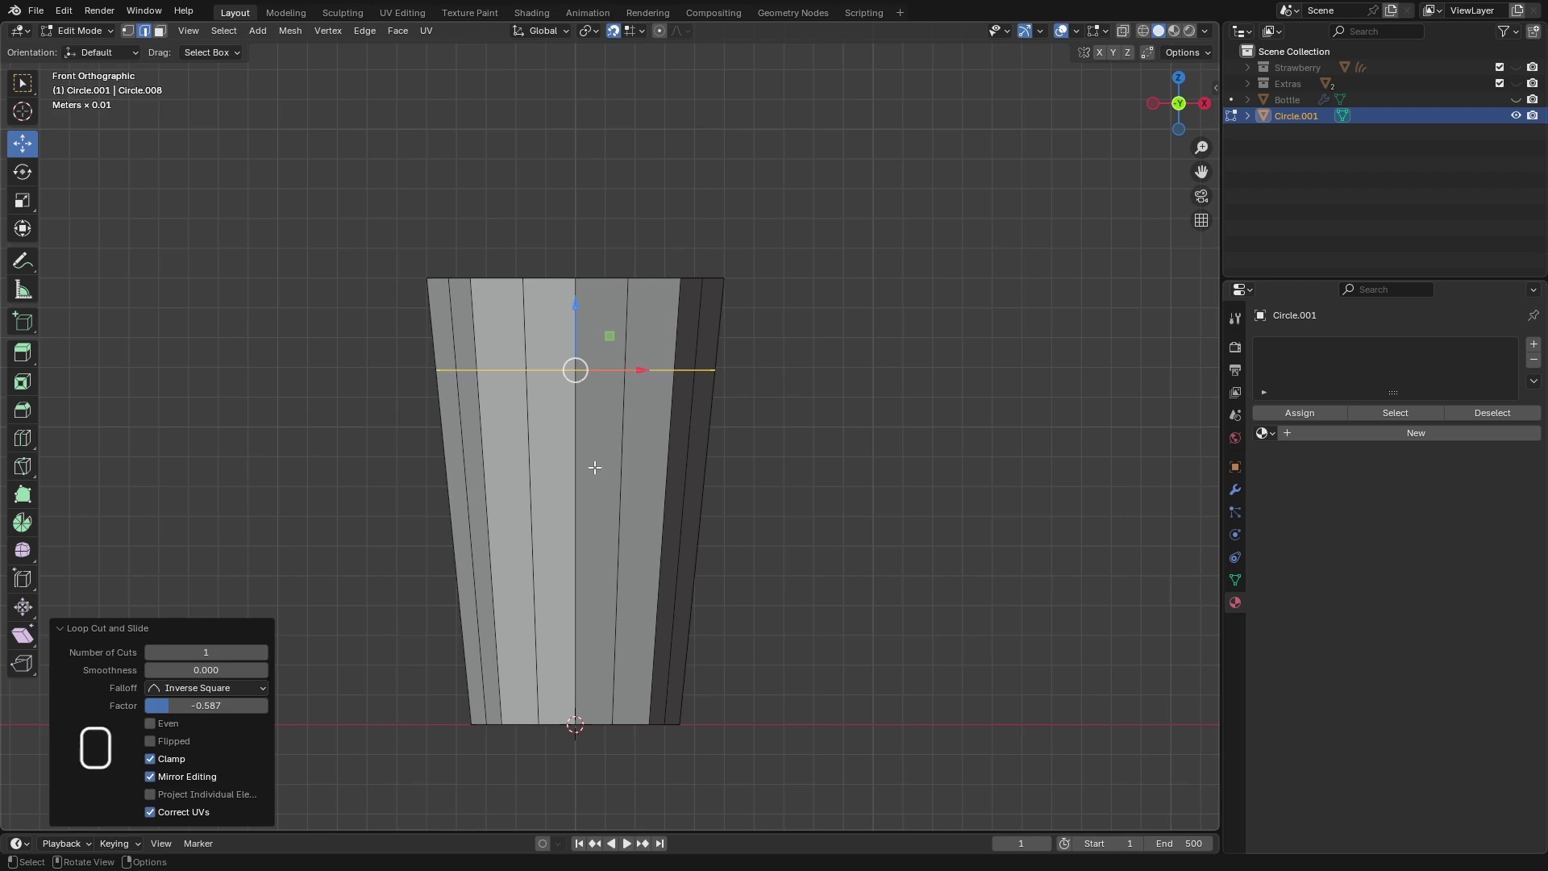
key("g")
key("g")
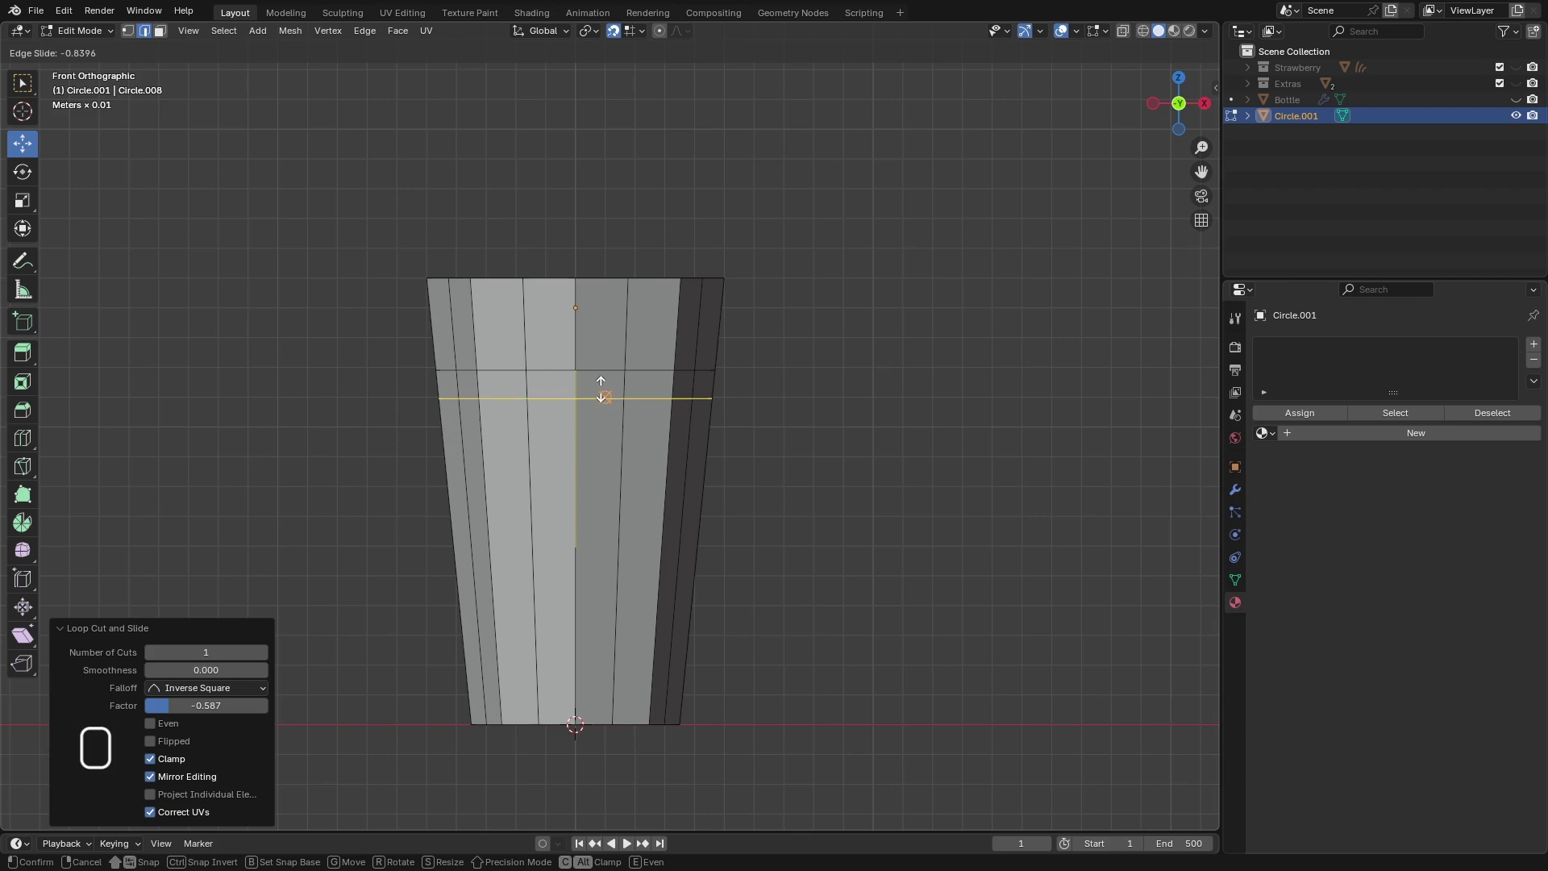
left_click(601, 389)
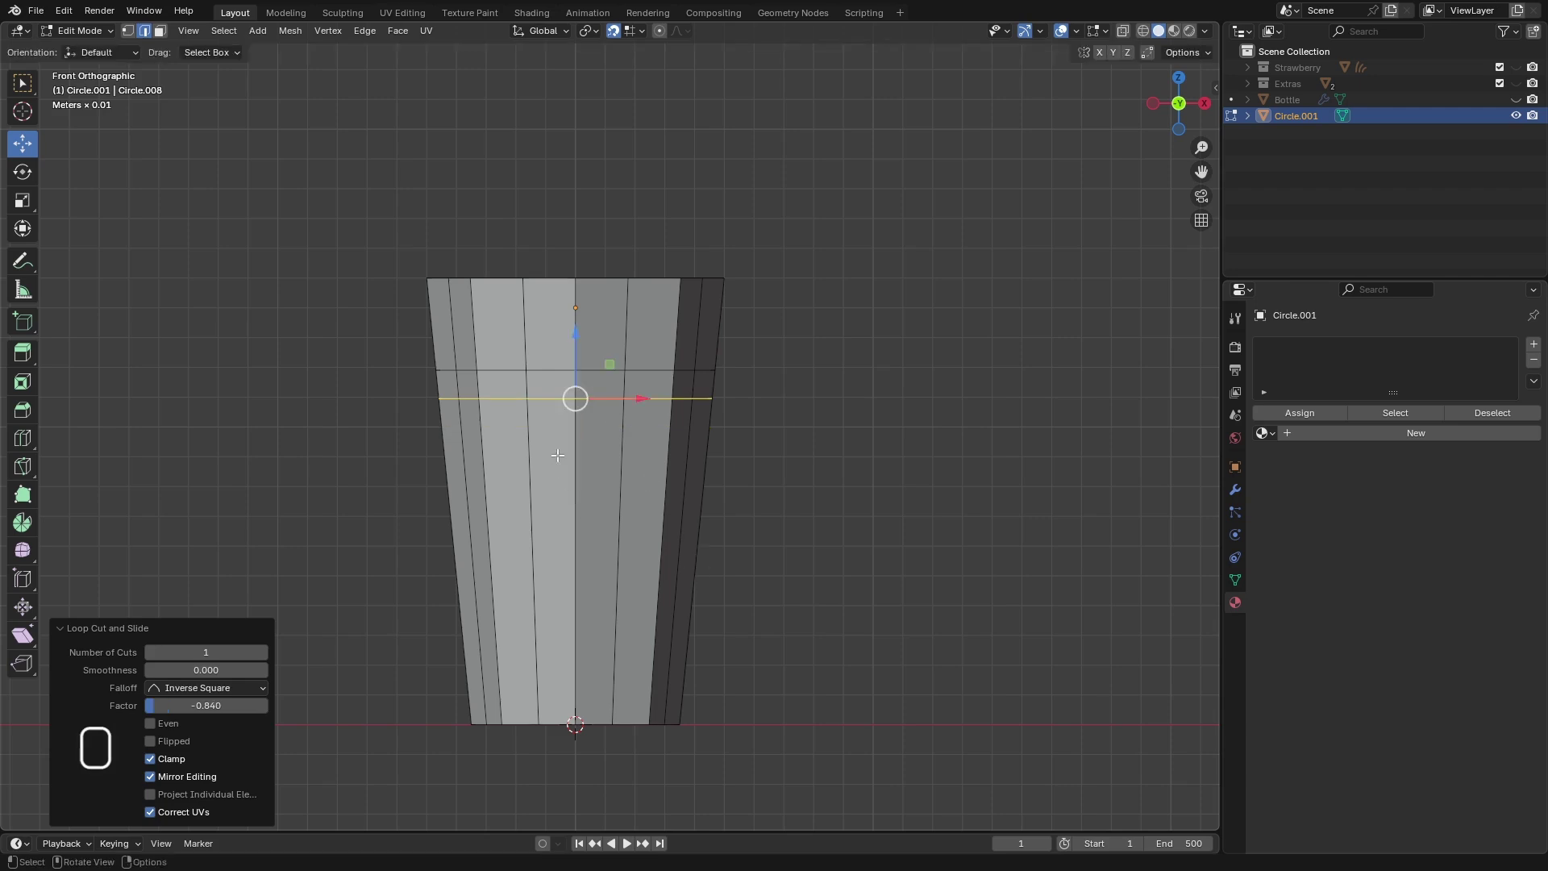
- Apply Checker Deselect with offset 1 to the lower loop's vertices, keeping only the mid-facet ones selected
scroll(557, 455, "up", 3)
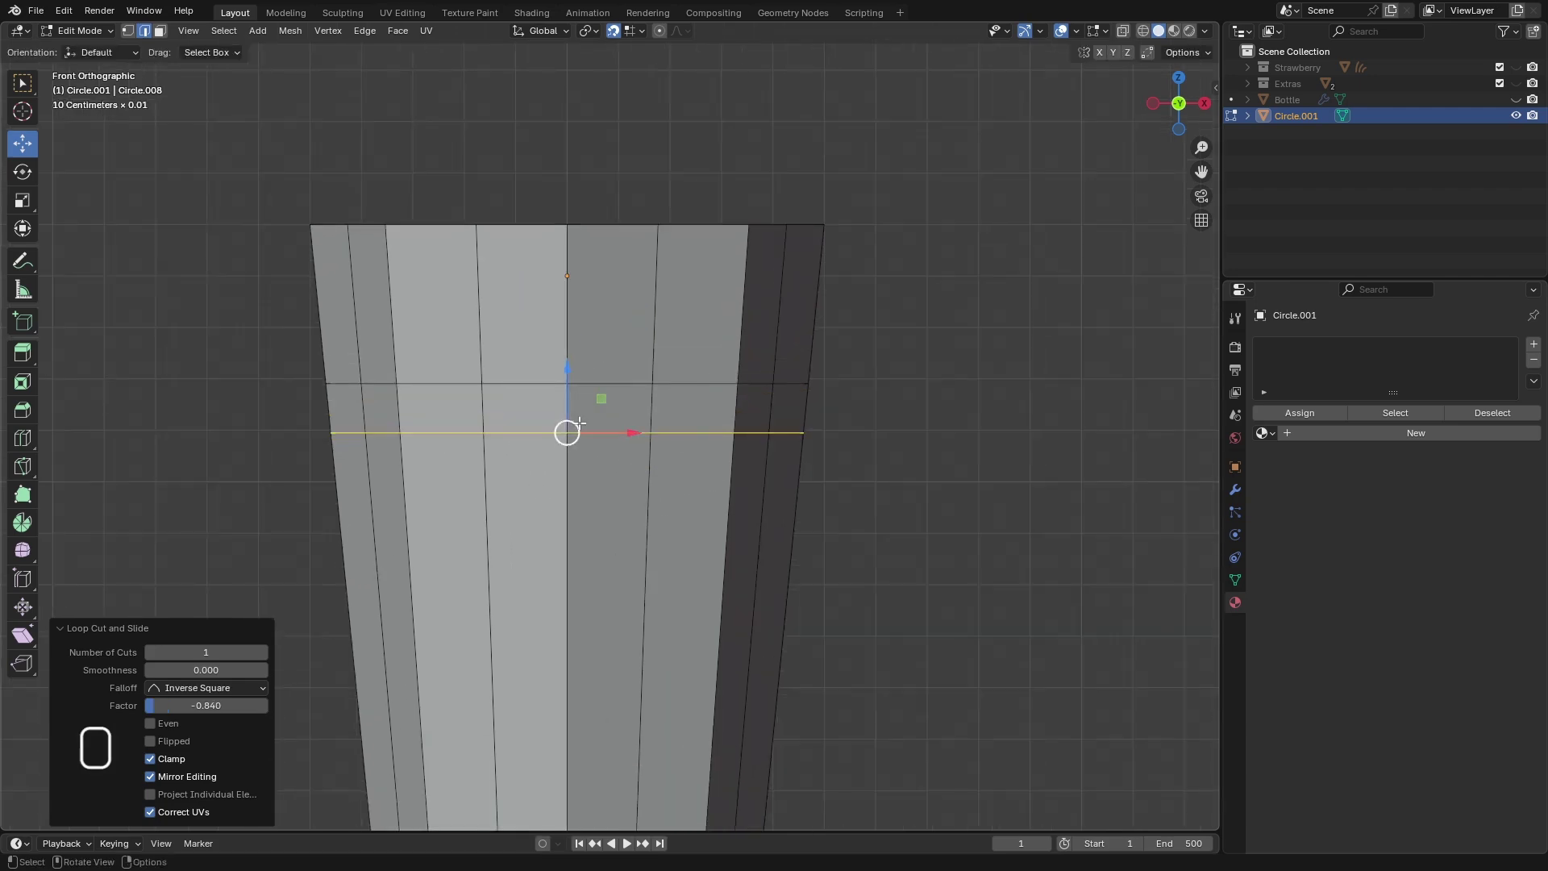
scroll(599, 403, "down", 2)
key("1")
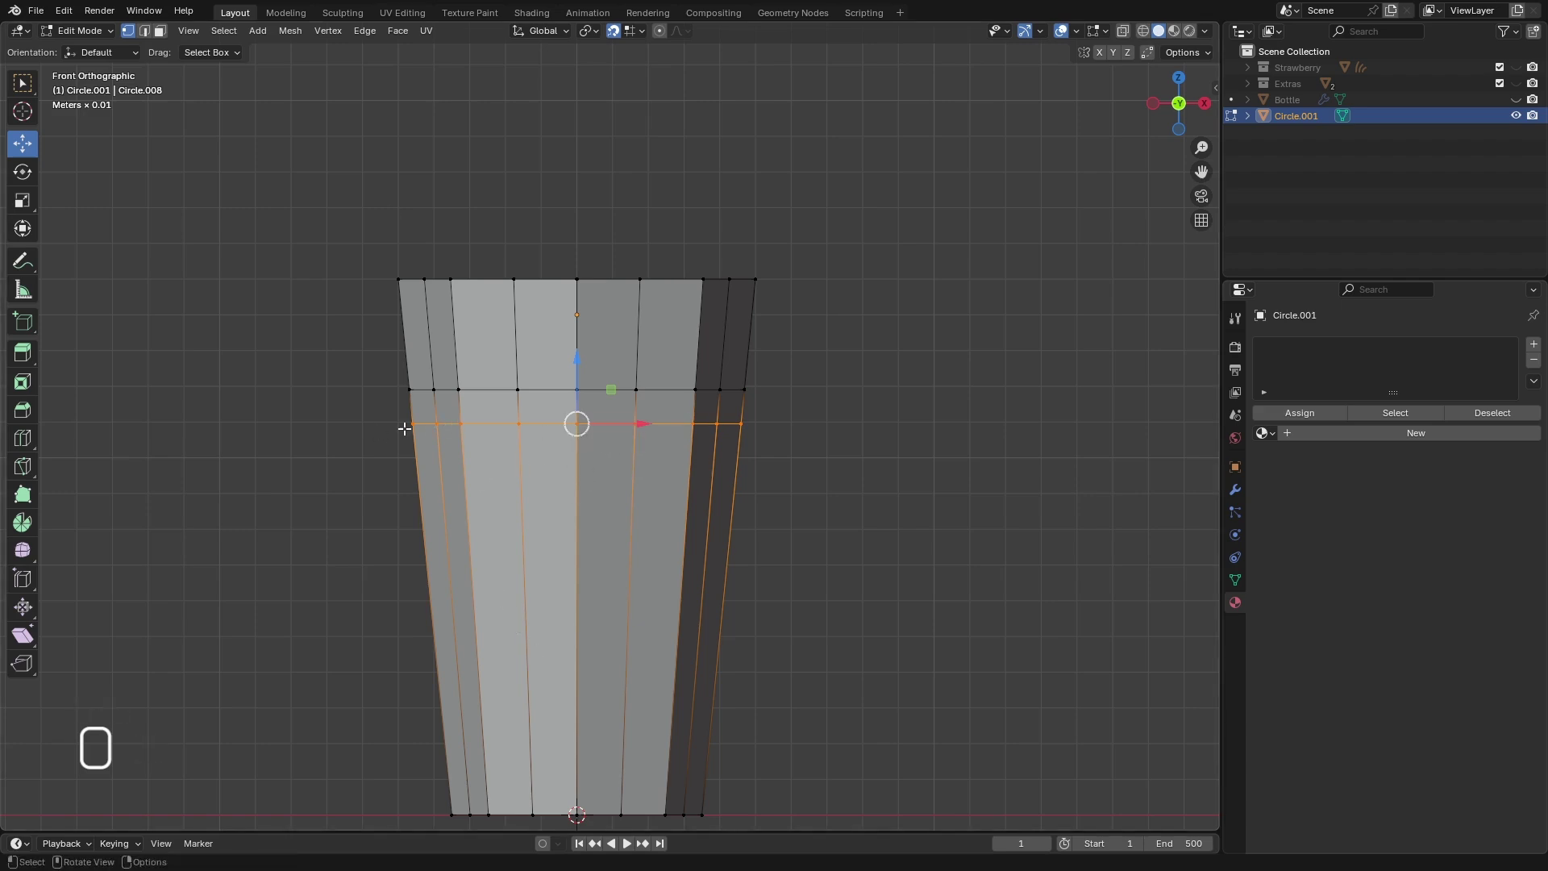
middle_click_drag(678, 435, 647, 469)
scroll(647, 469, "up", 2)
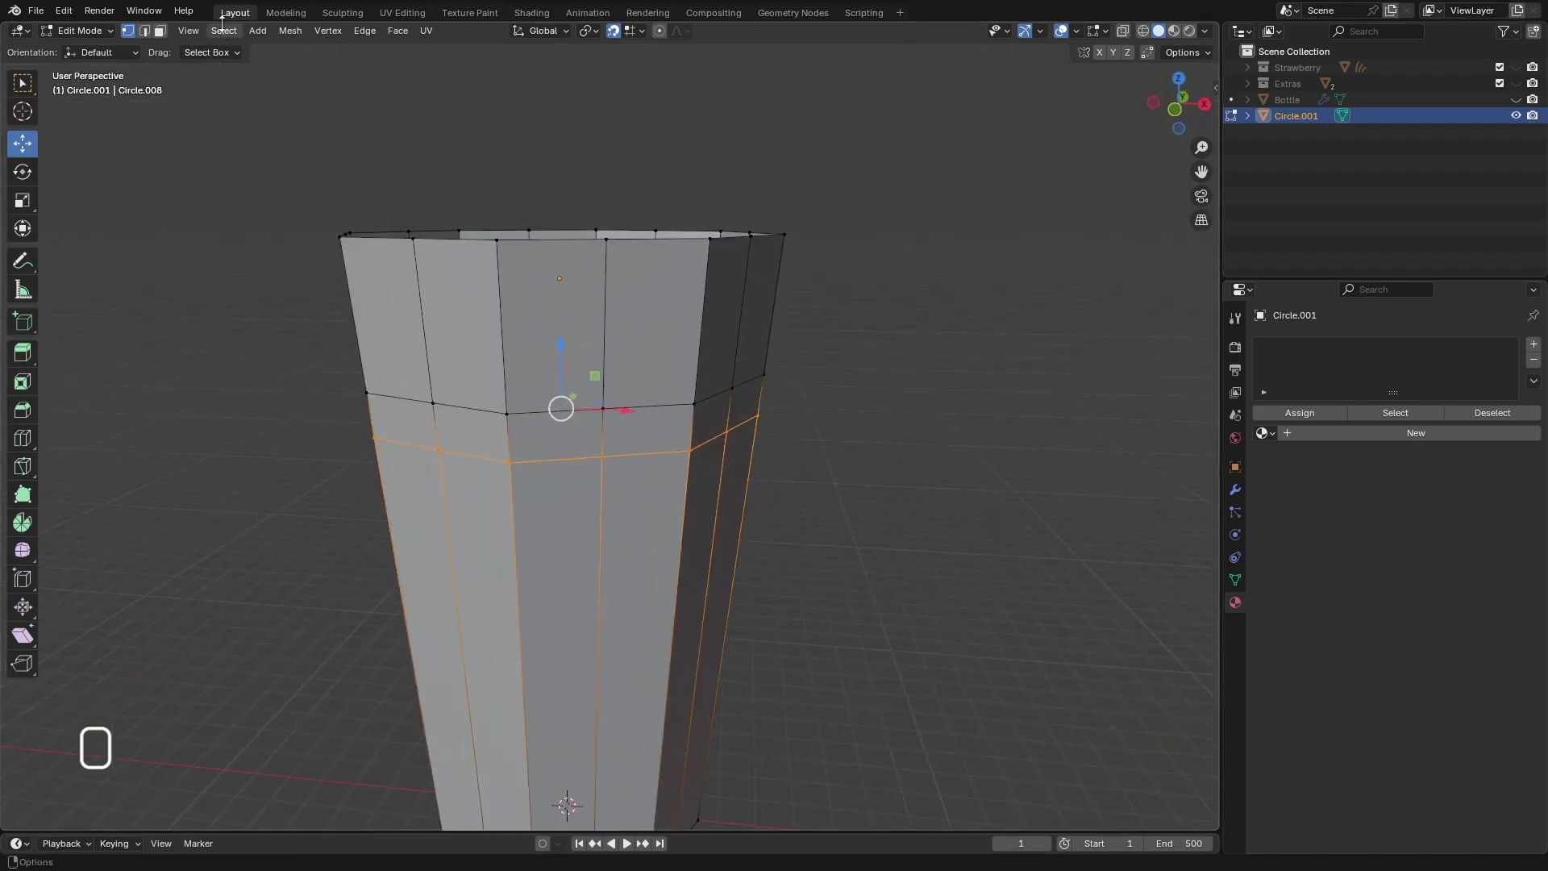
left_click(223, 30)
left_click(266, 189)
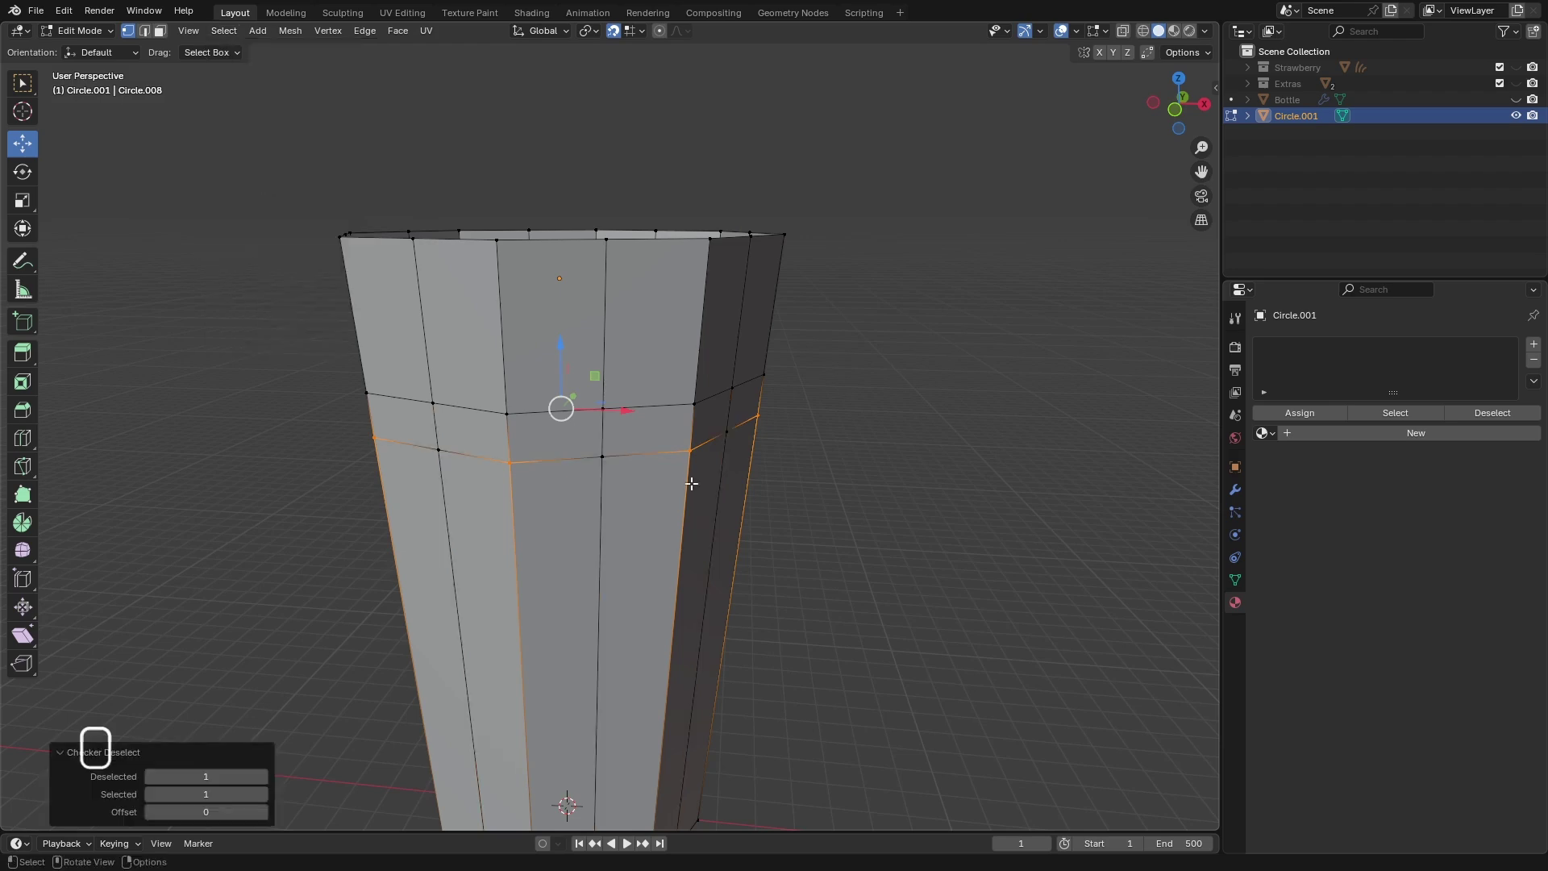
mouse_move(660, 502)
middle_mouse_down()
mouse_move(669, 532)
mouse_move(685, 508)
mouse_move(717, 514)
mouse_move(665, 516)
middle_mouse_up()
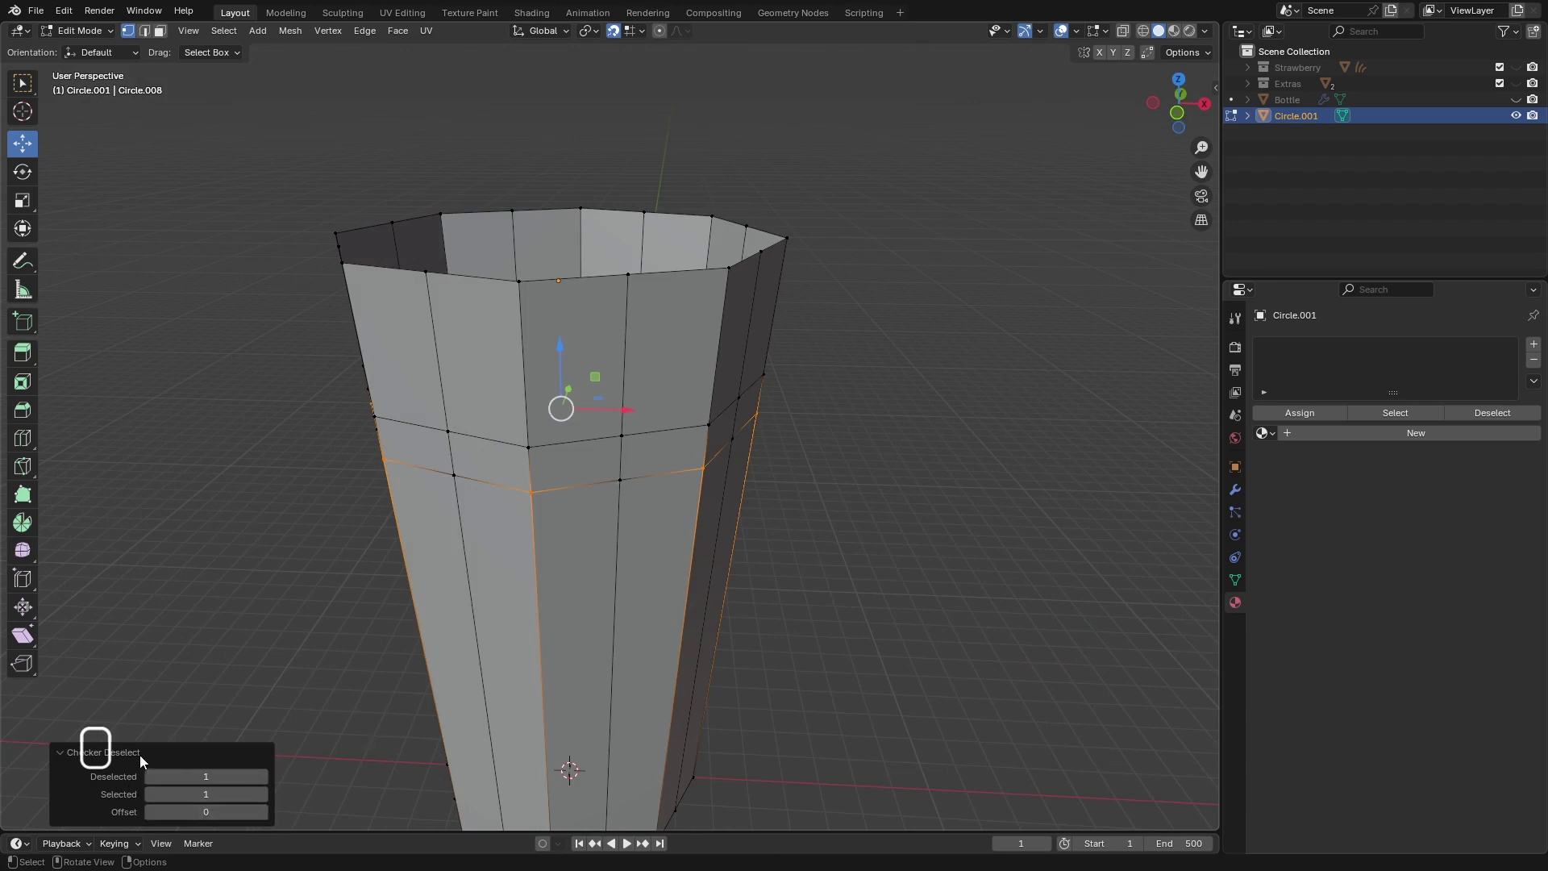
left_click(263, 813)
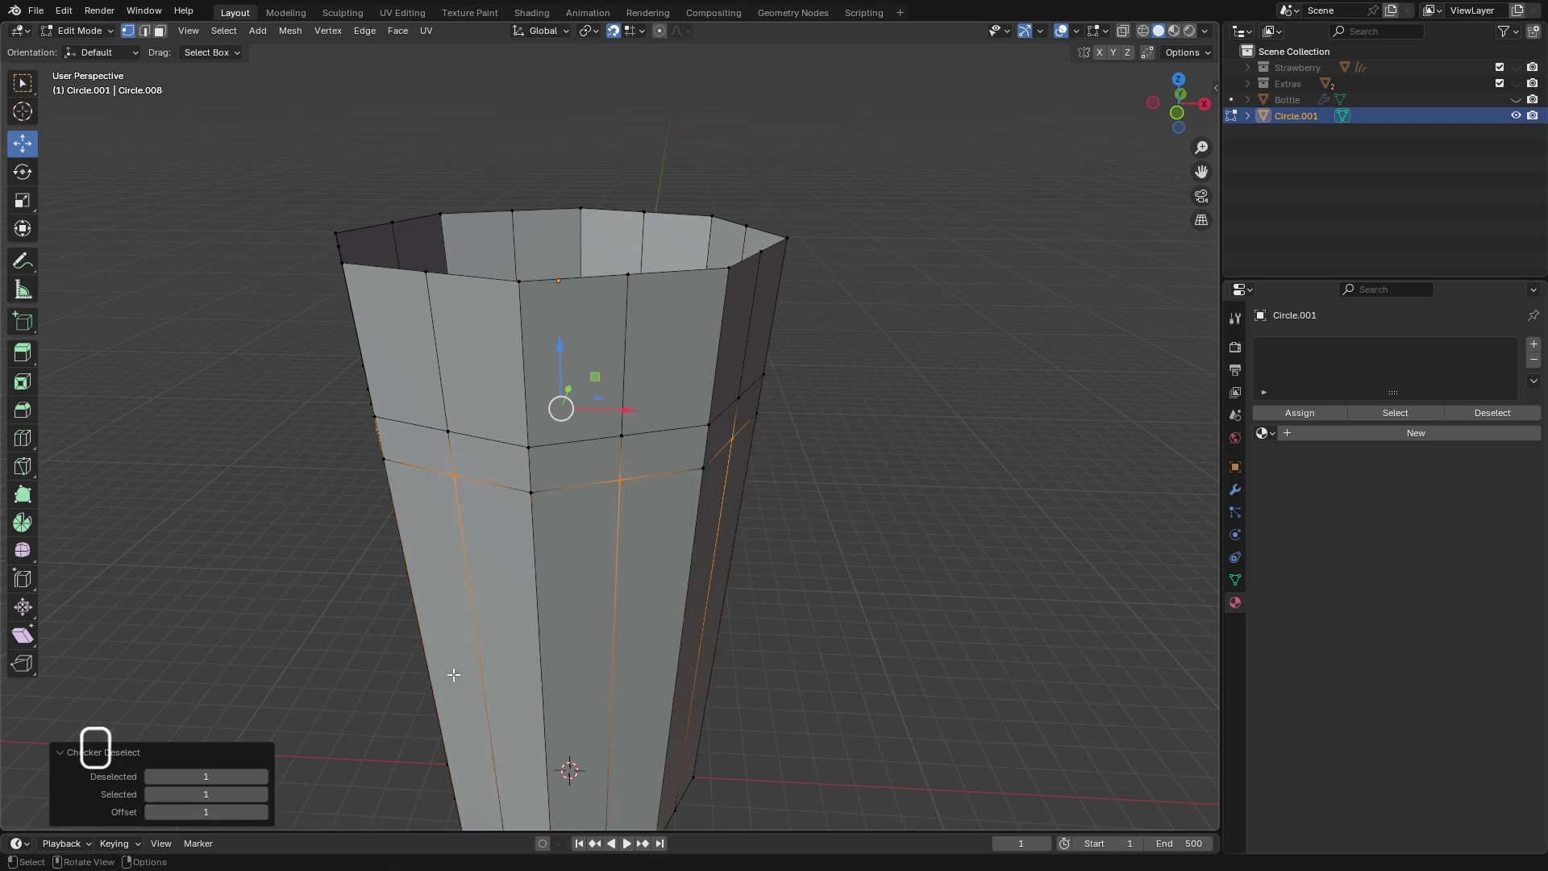
- Turn off snapping and vertex-slide the selected mid-facet vertices up by a factor of 0.828 to form a zigzag loop
middle_click_drag(588, 484, 608, 564)
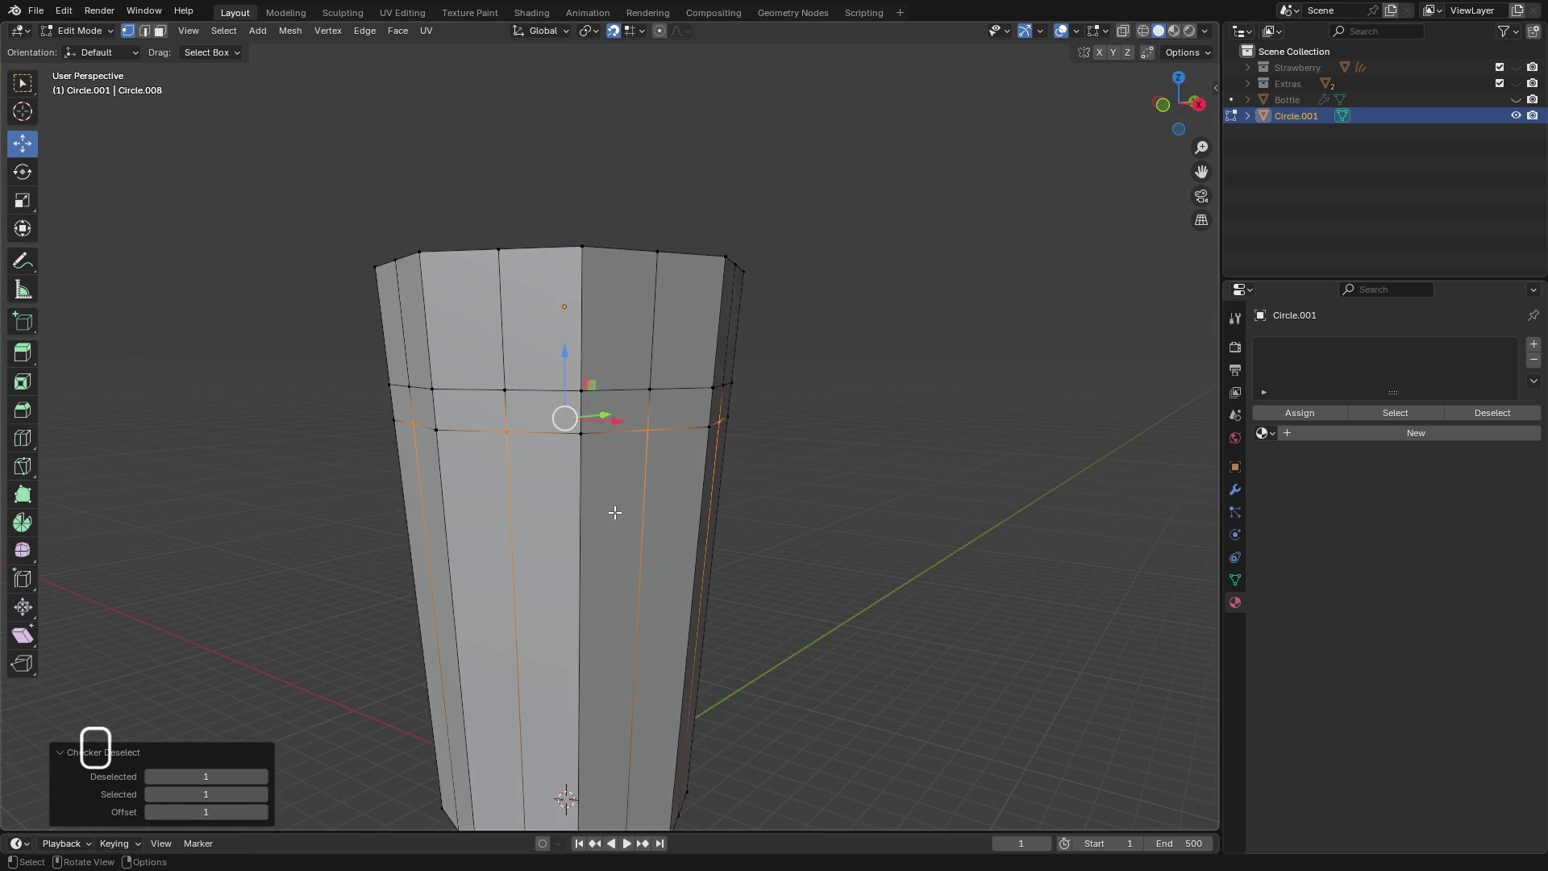
key("shift+v")
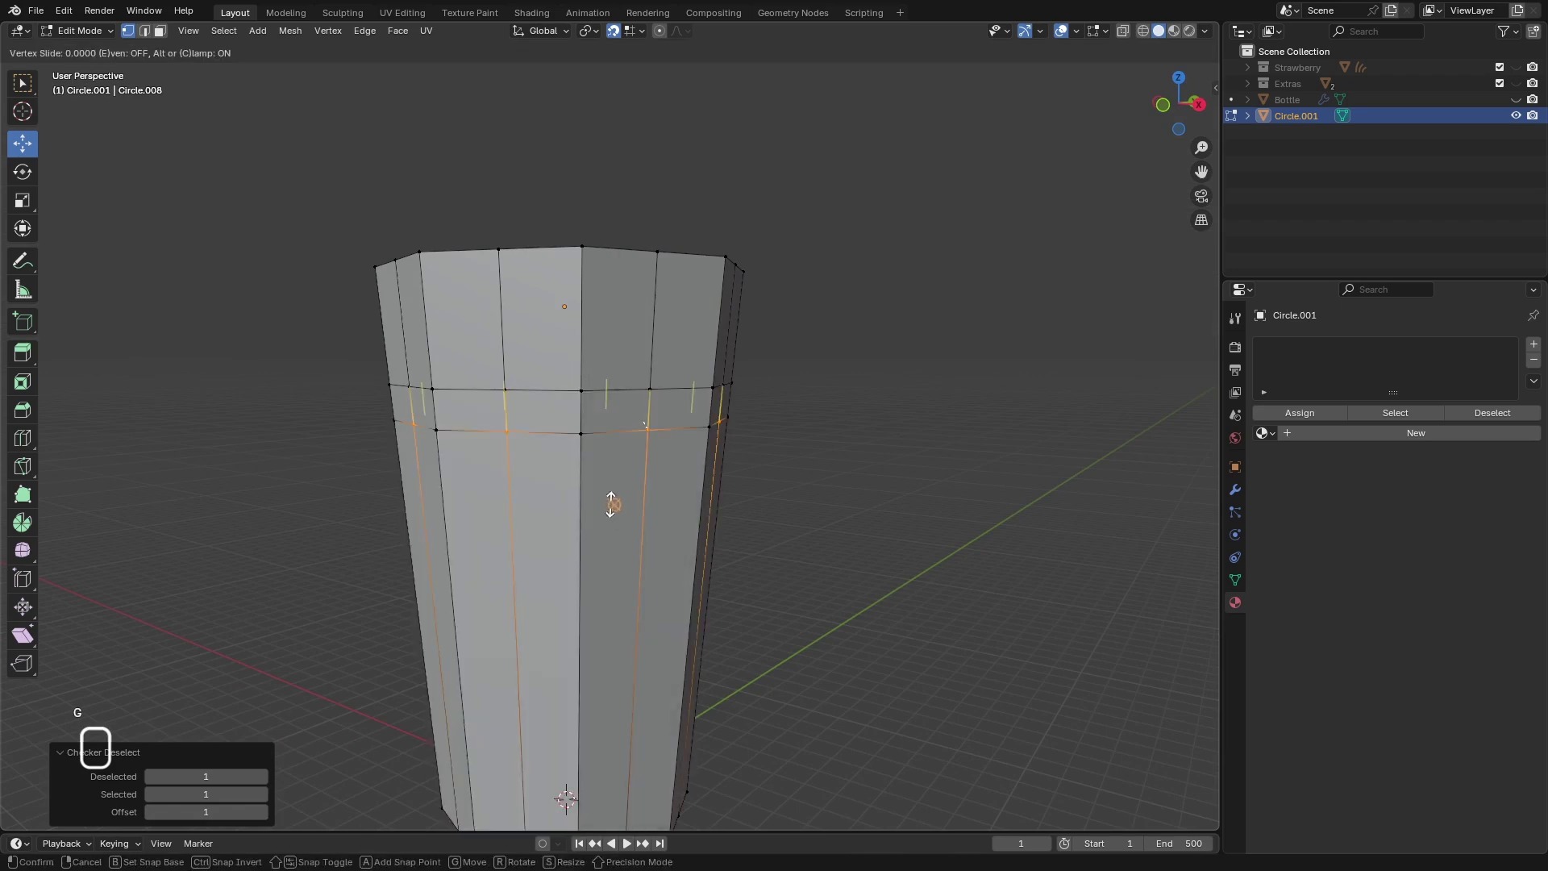
right_click(618, 495)
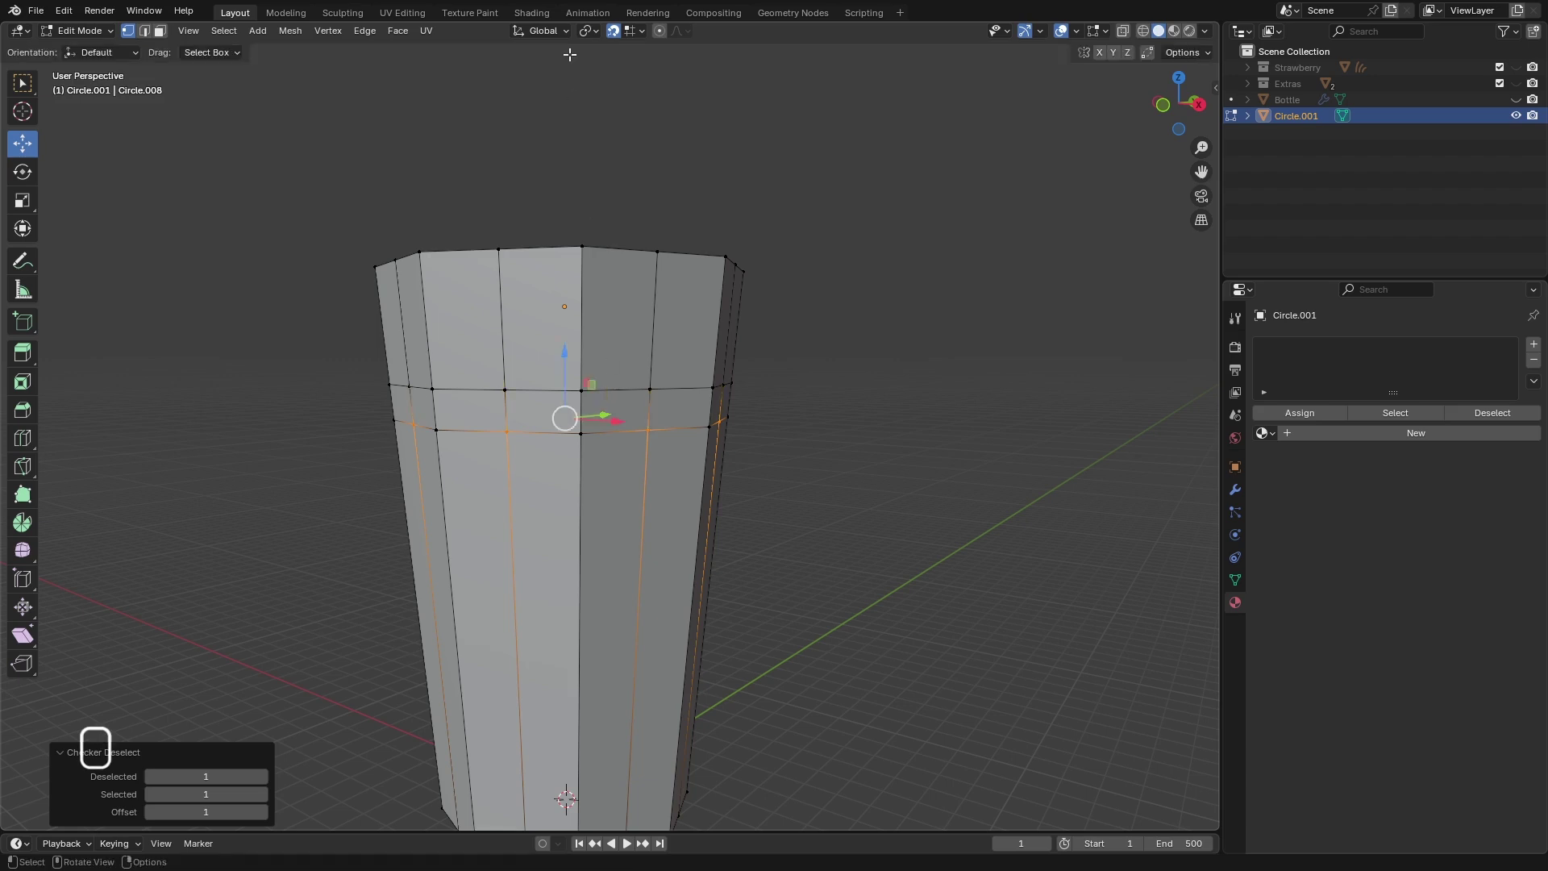
left_click(613, 32)
key("g")
key("g")
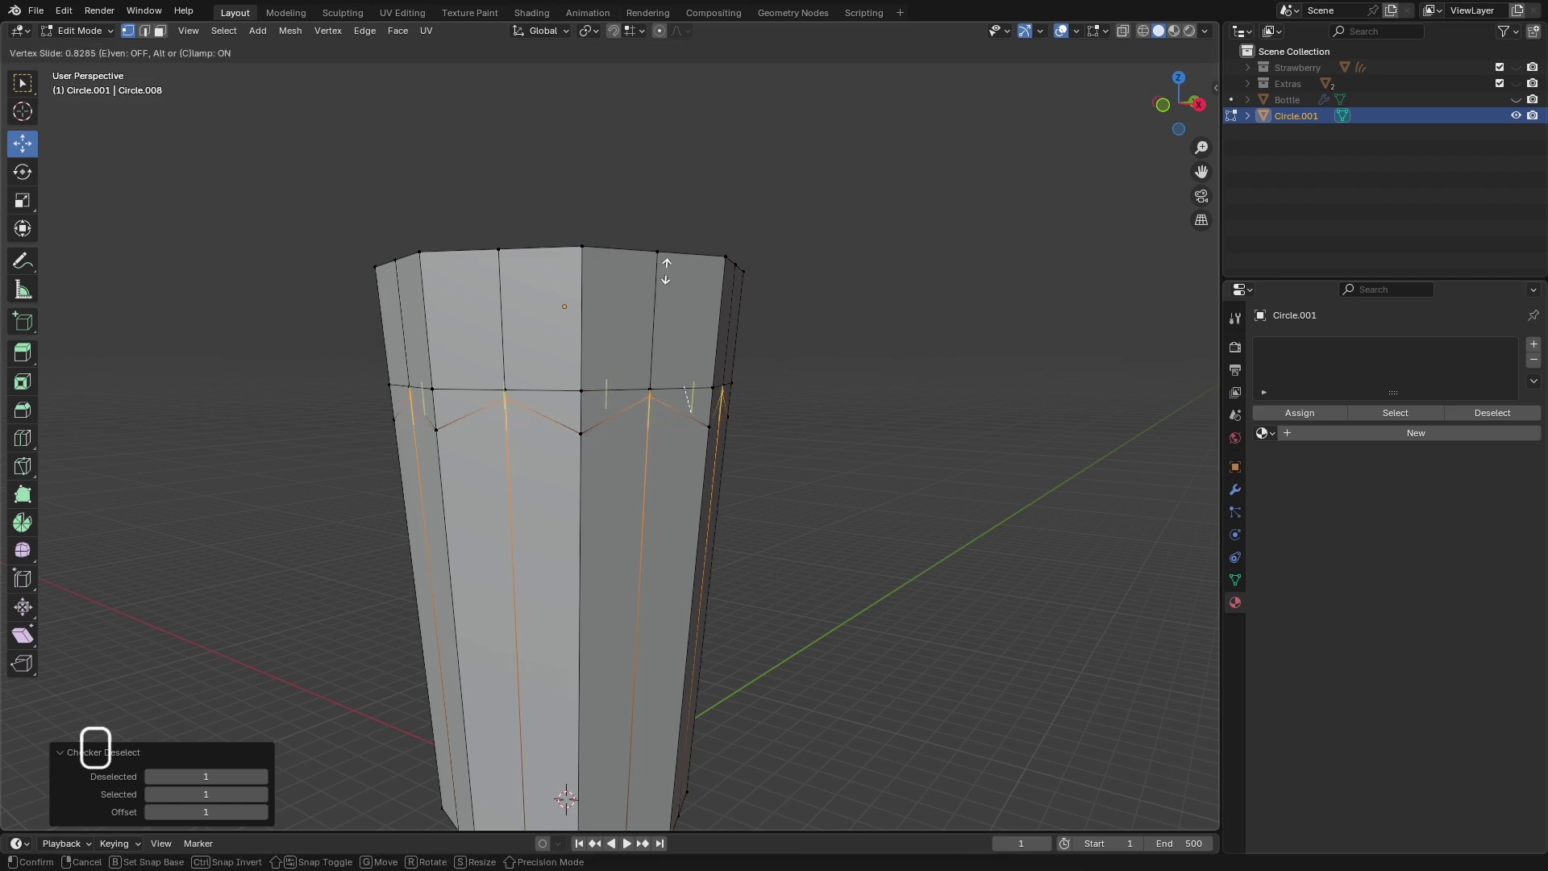
left_click(666, 271)
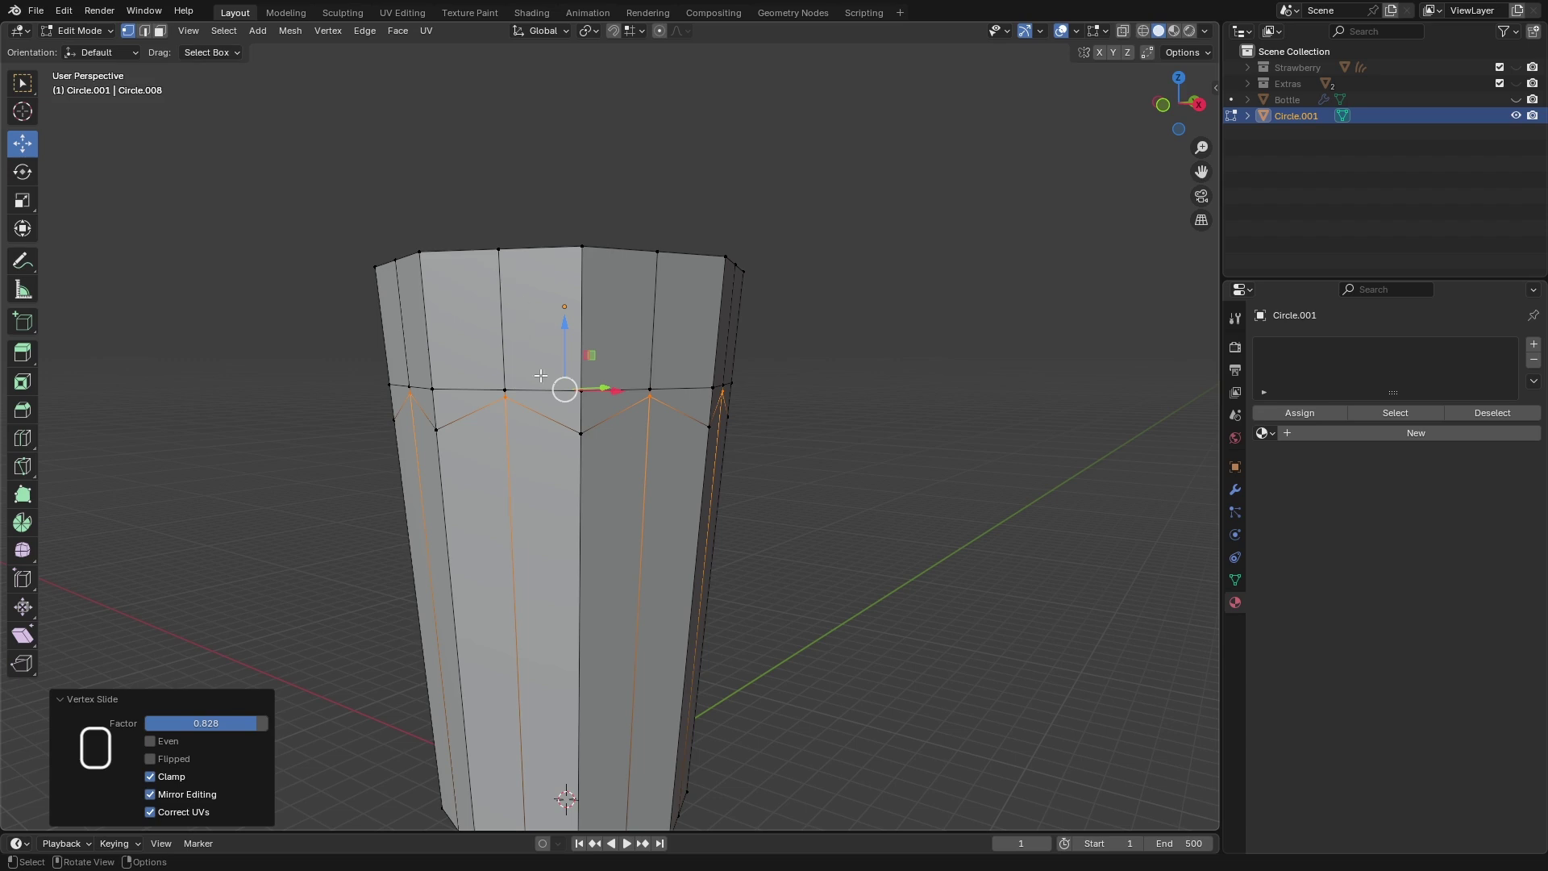
- Select the straight horizontal edge loop above the zigzag and edge-slide it toward the rim with factor -0.283
left_click(145, 32)
left_click(524, 386, "alt")
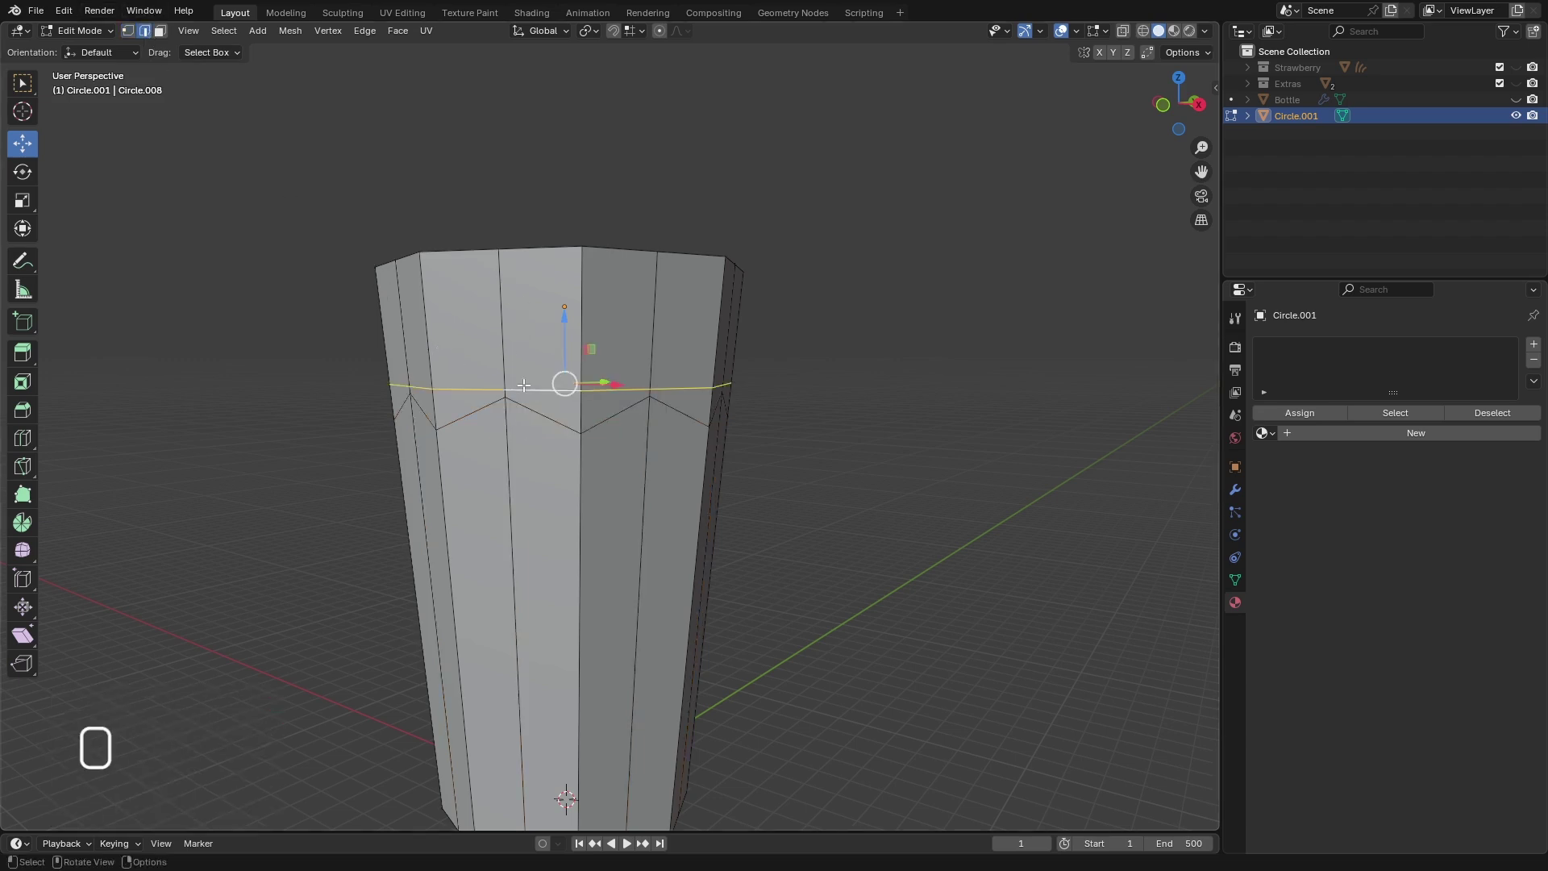
right_click(524, 386)
key("g")
key("g")
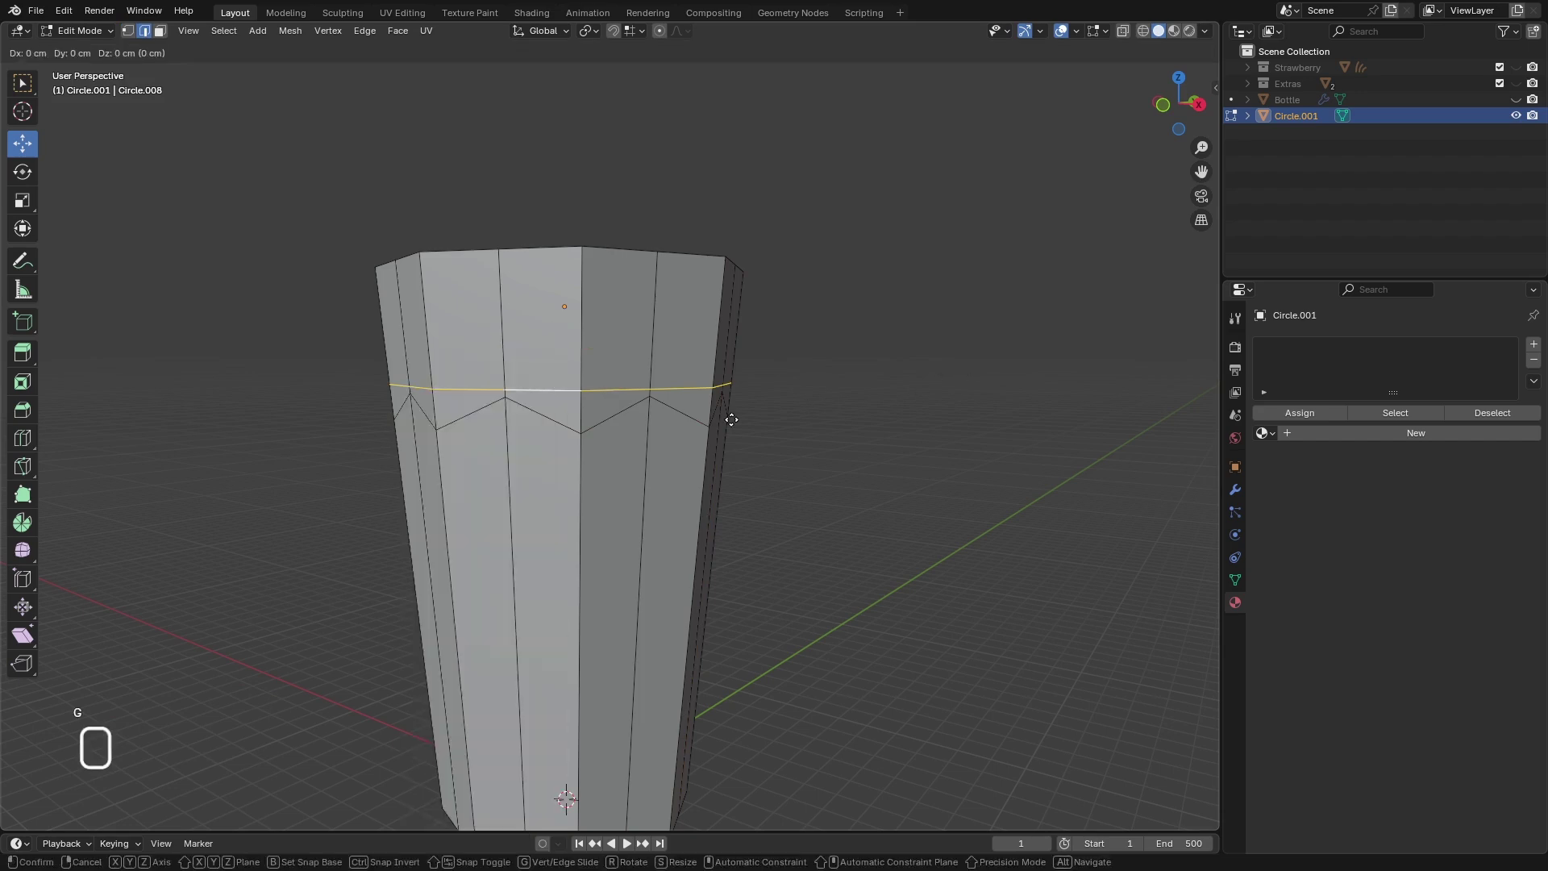
left_click(735, 399)
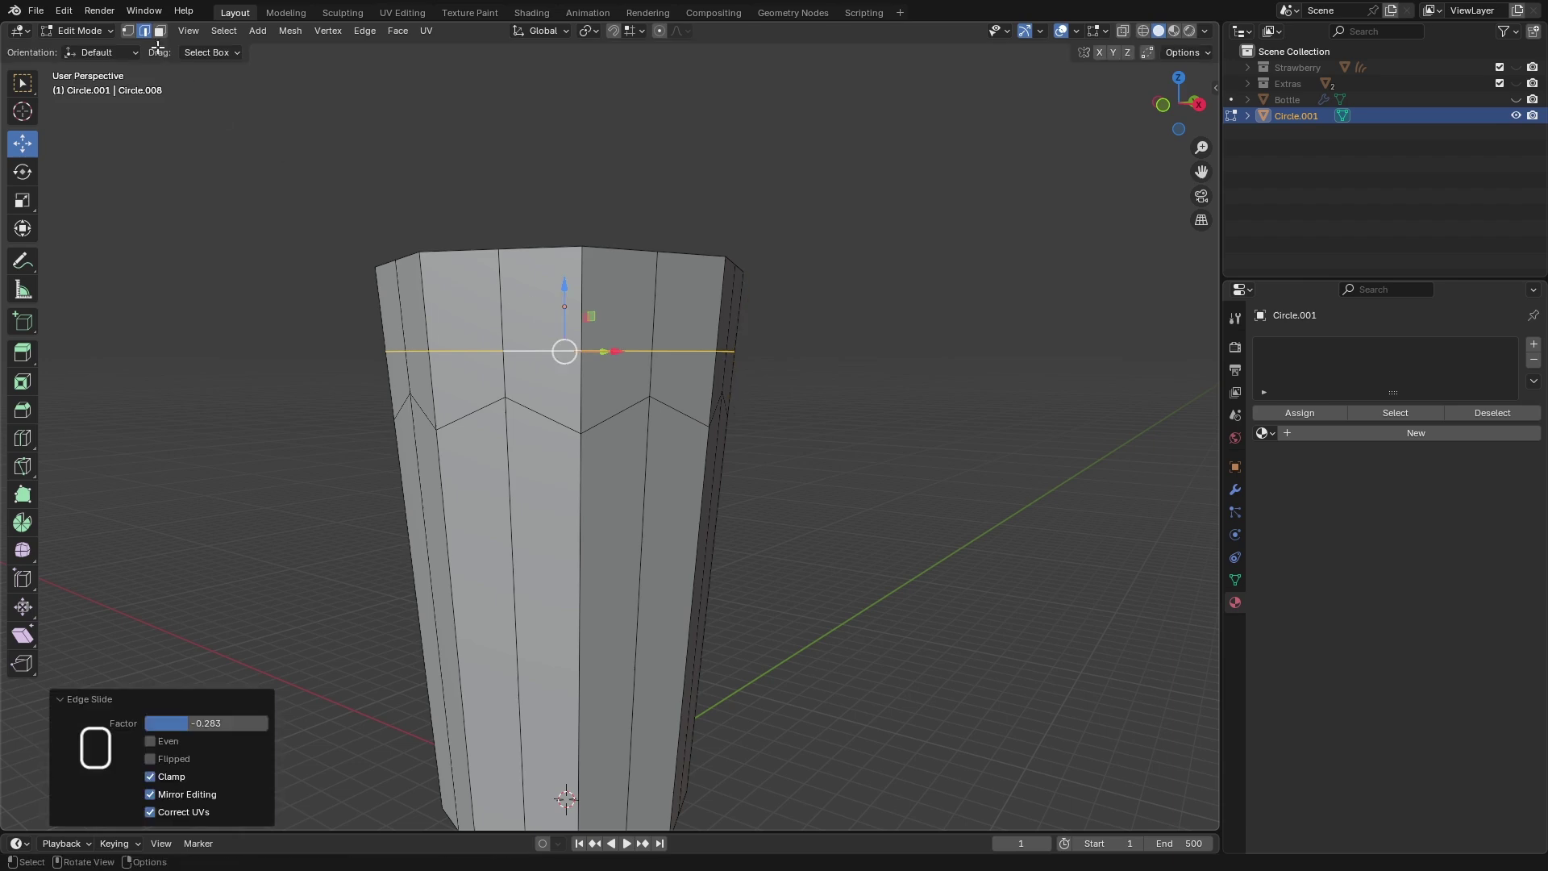
- Checker-deselect the zigzag loop to keep its mid-facet vertices and vertex-slide them up by a factor of 0.842
key("1")
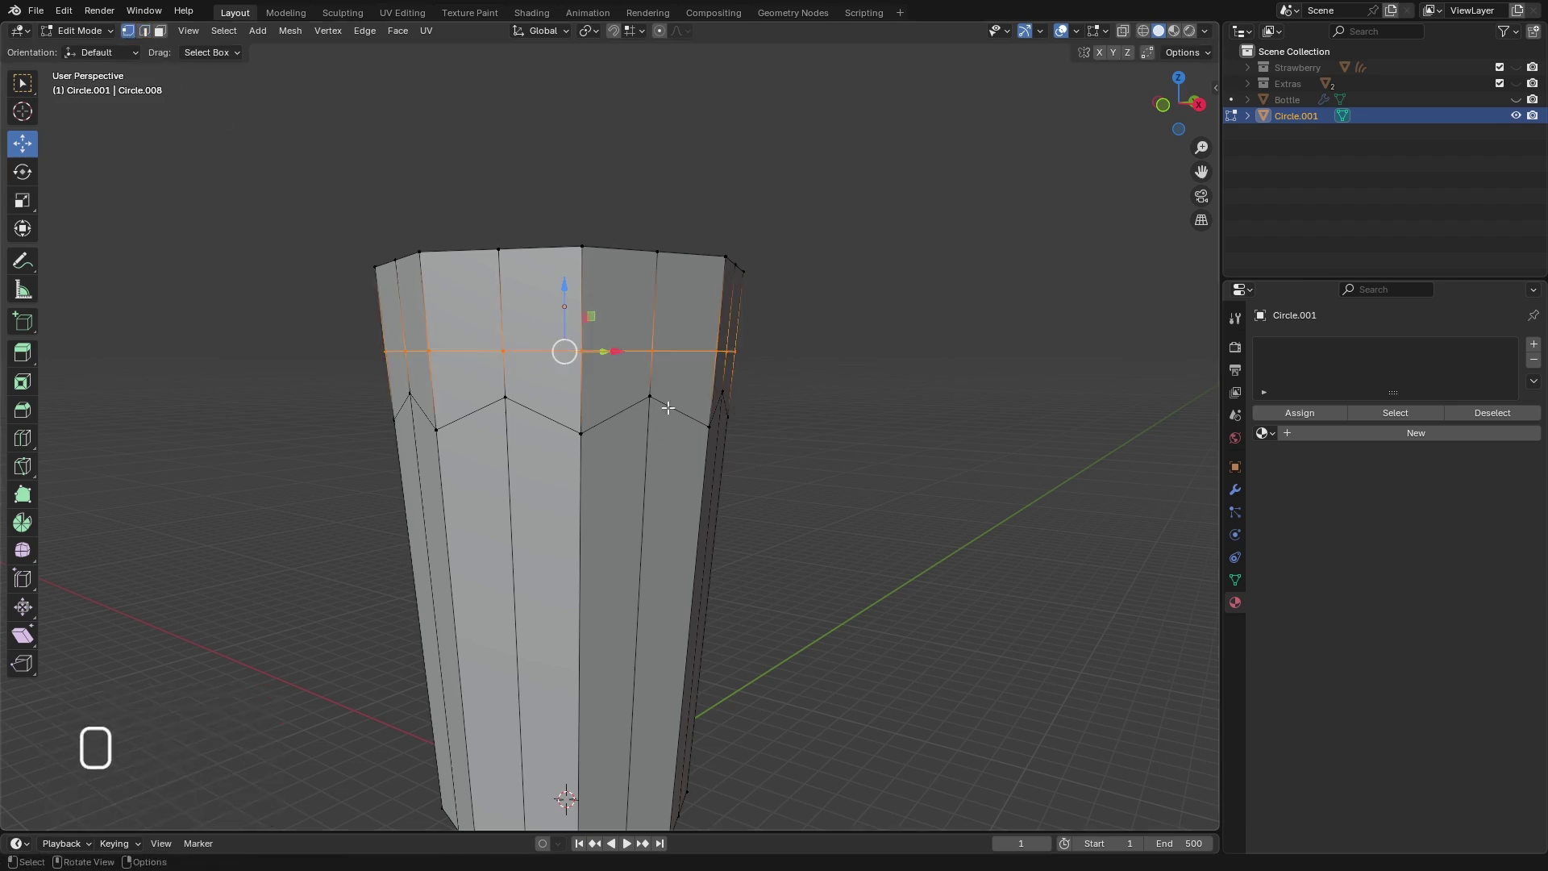
key("2")
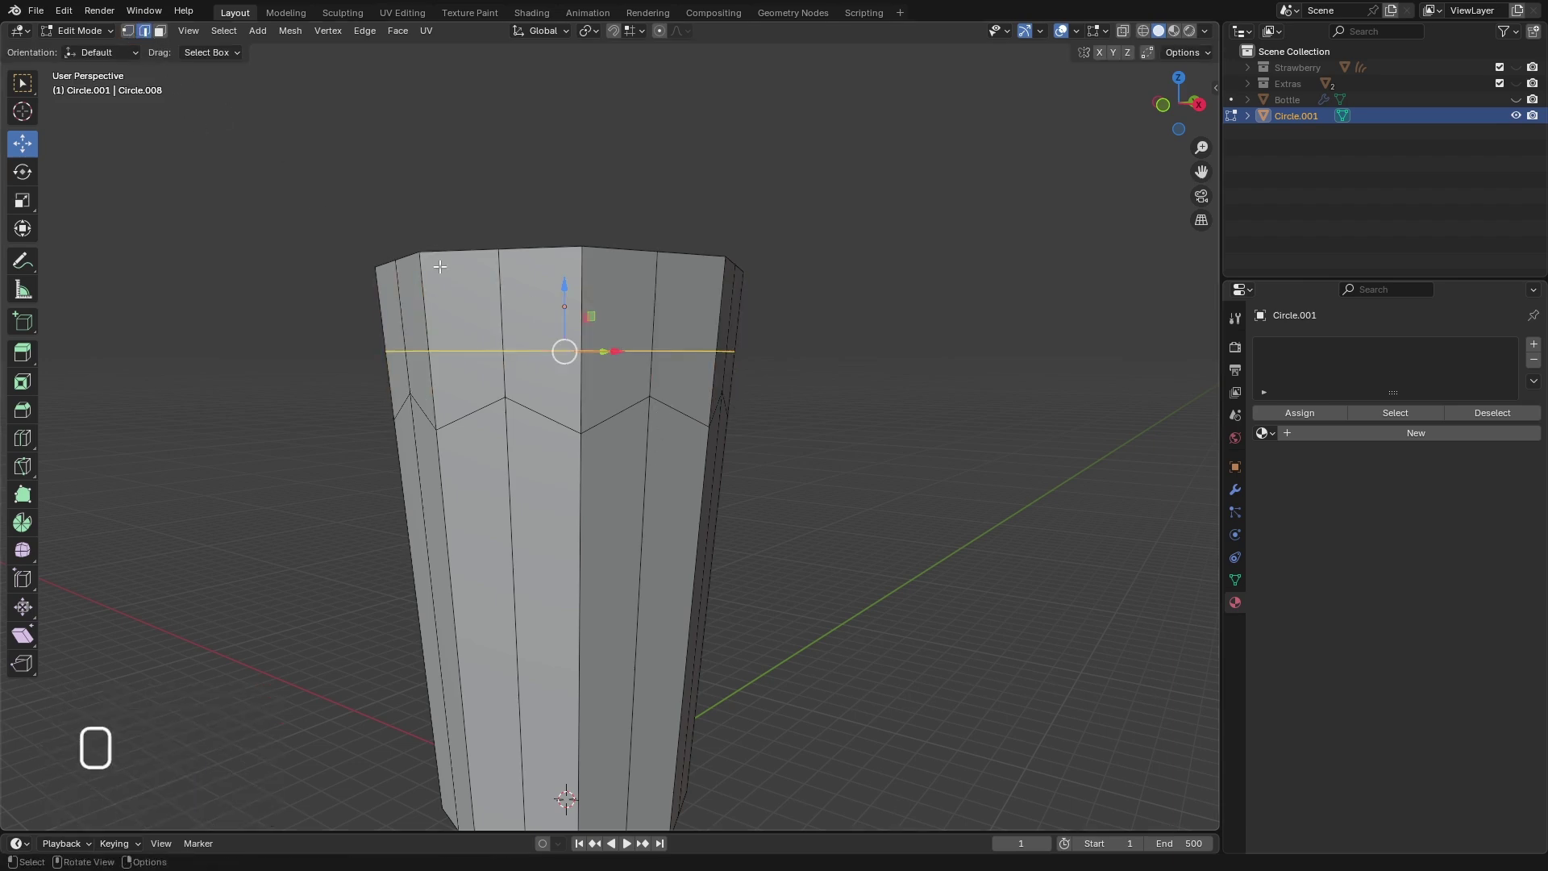
left_click(513, 396, "alt")
left_click(128, 31)
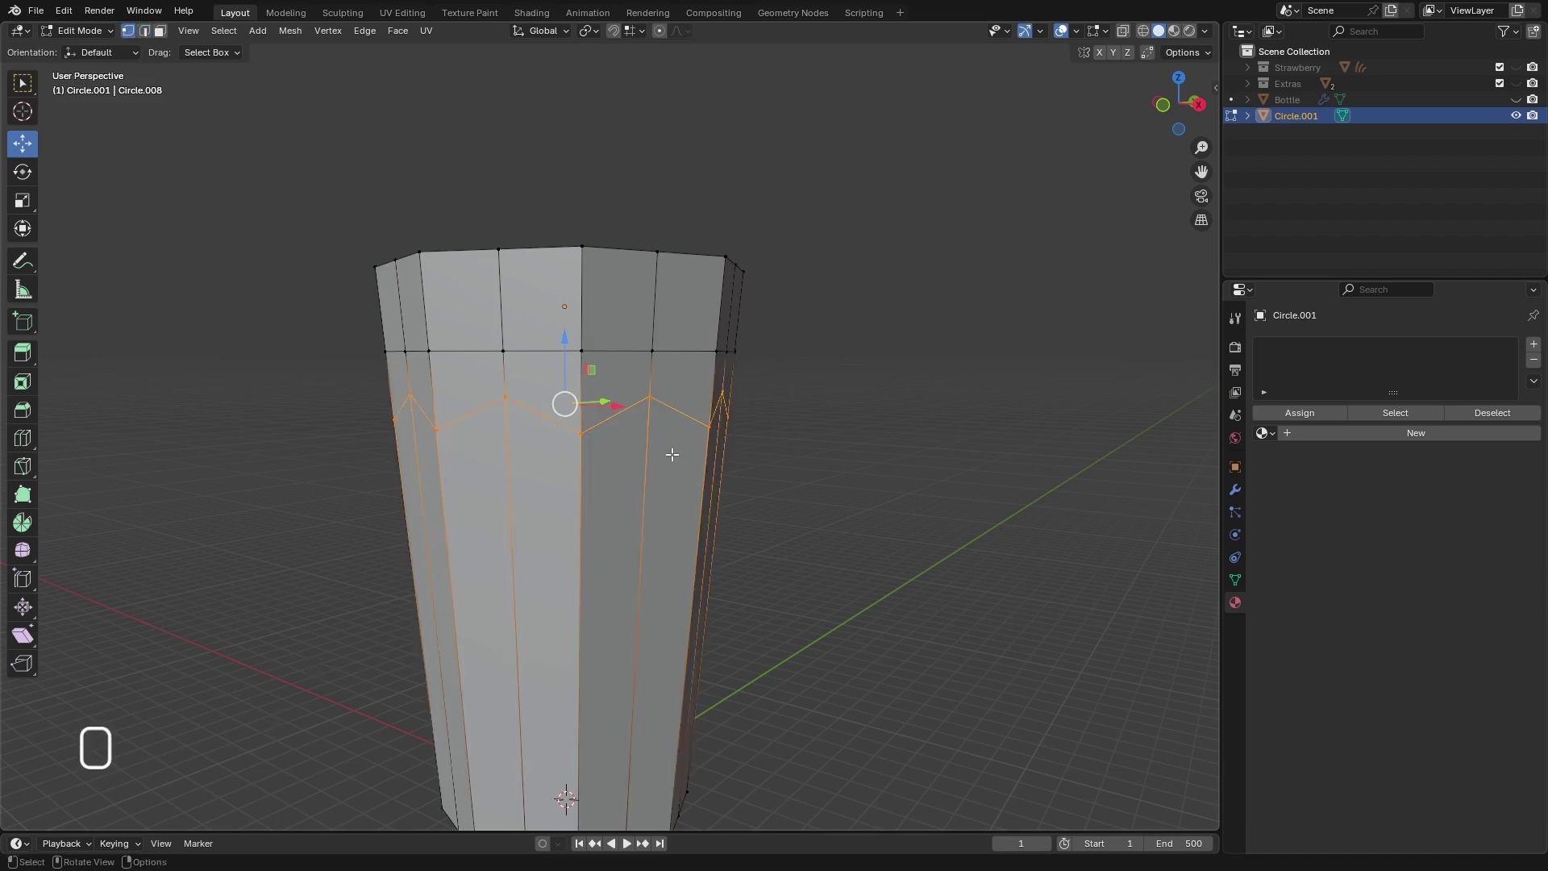
left_click(224, 30)
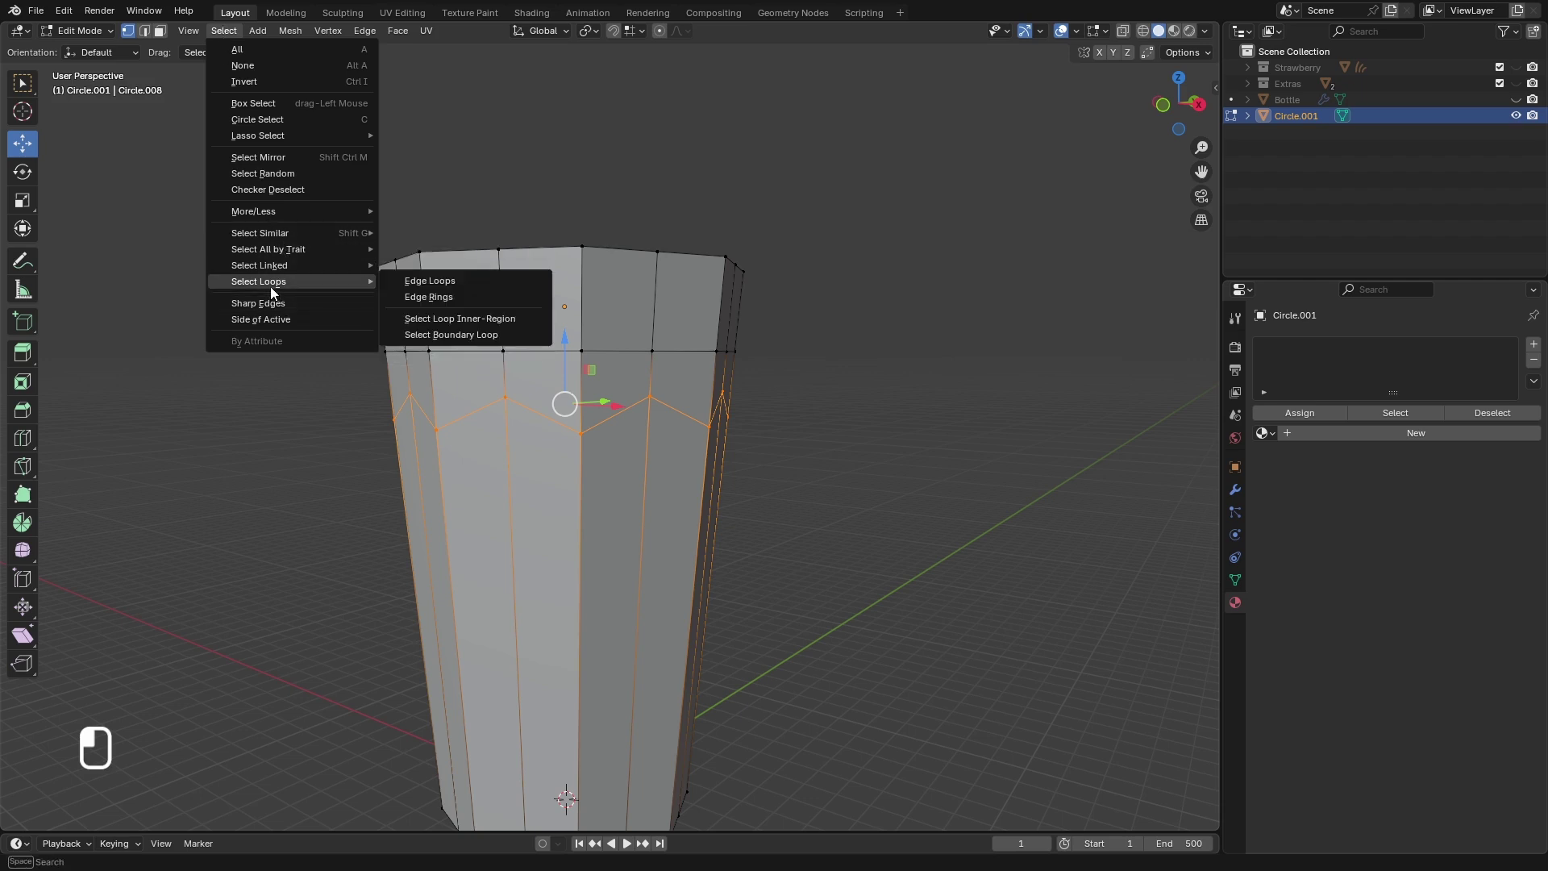
left_click(268, 194)
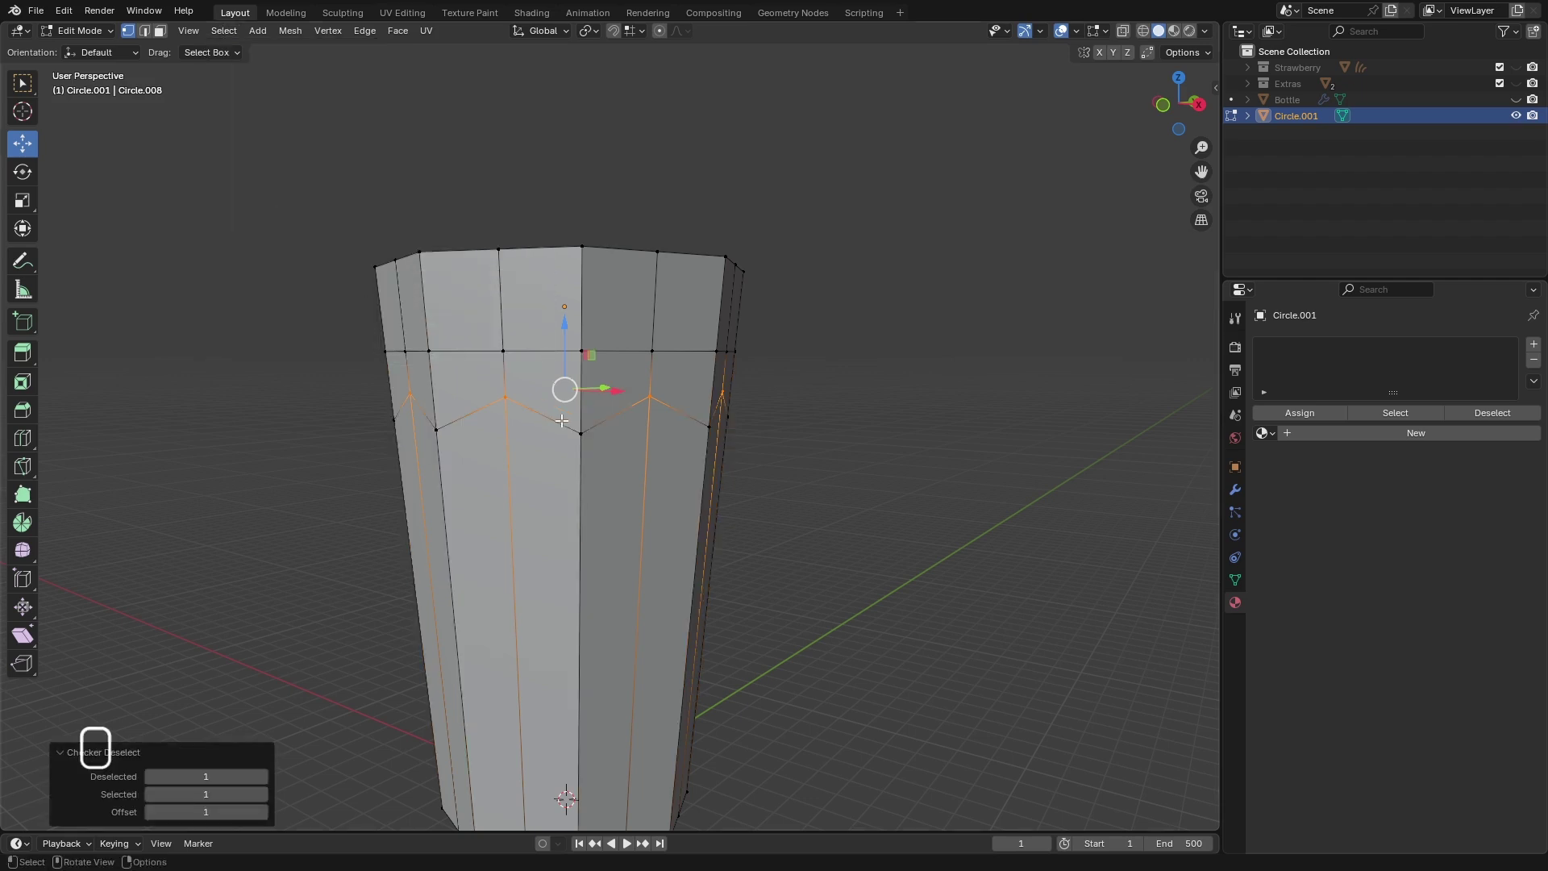
middle_click_drag(579, 445, 622, 430)
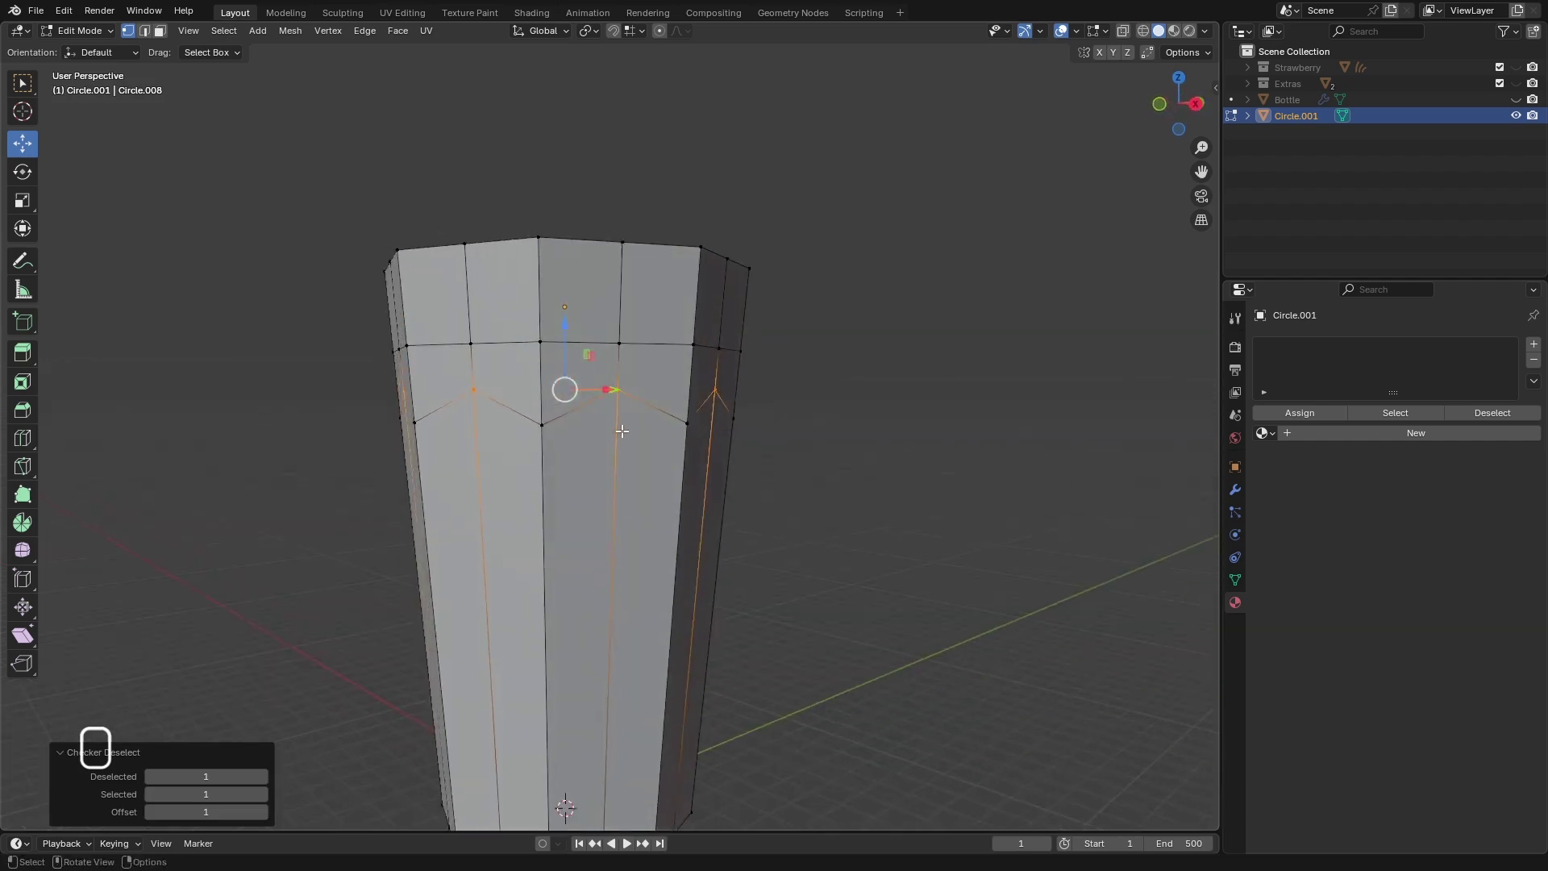
key("shift+v")
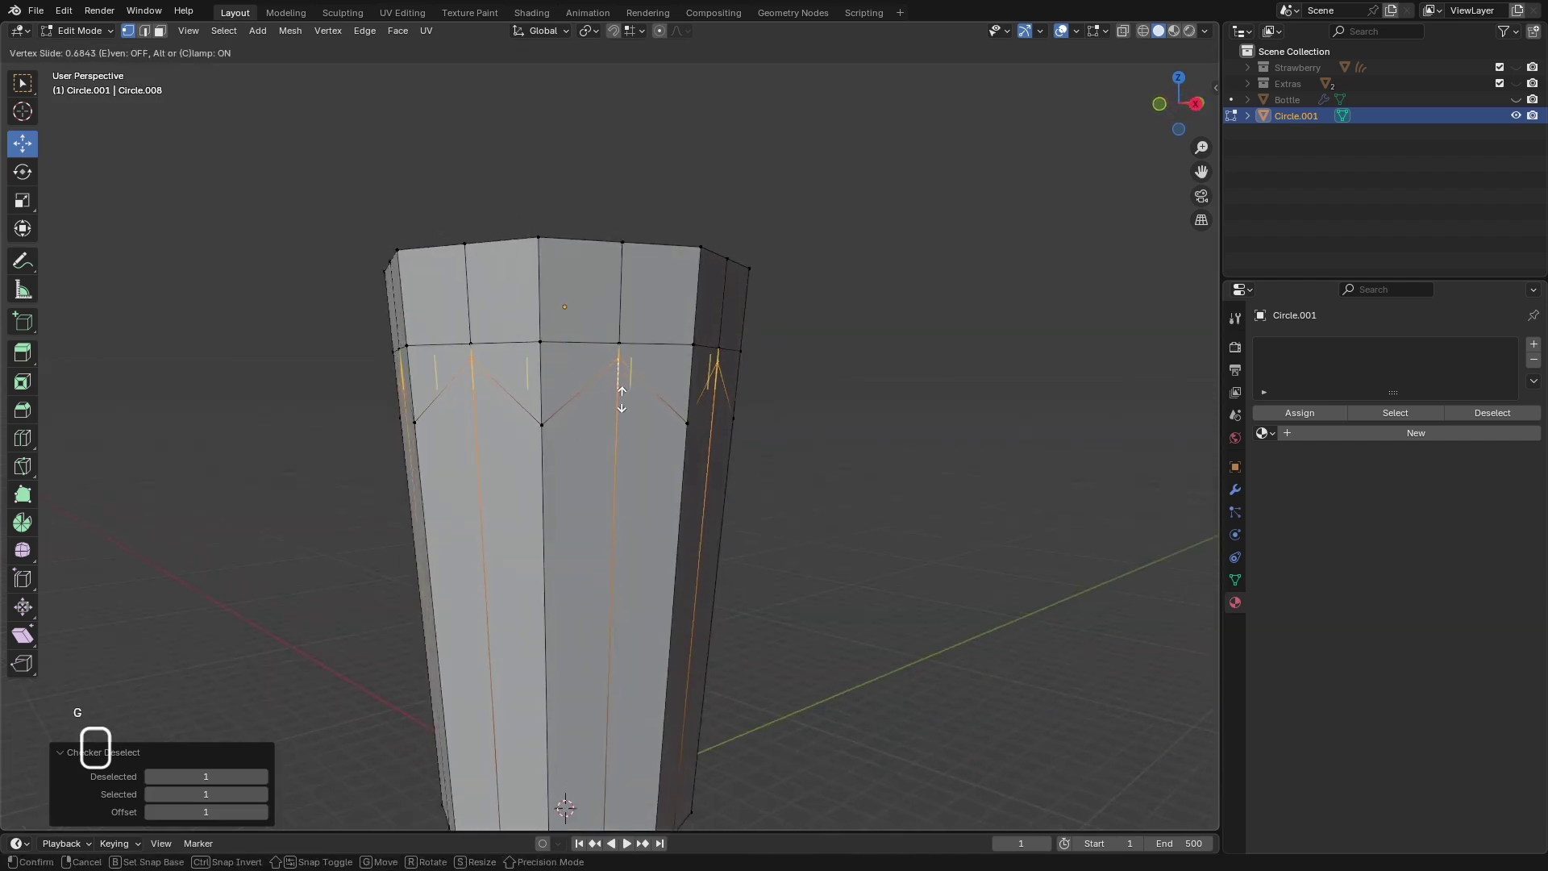
left_click(622, 393)
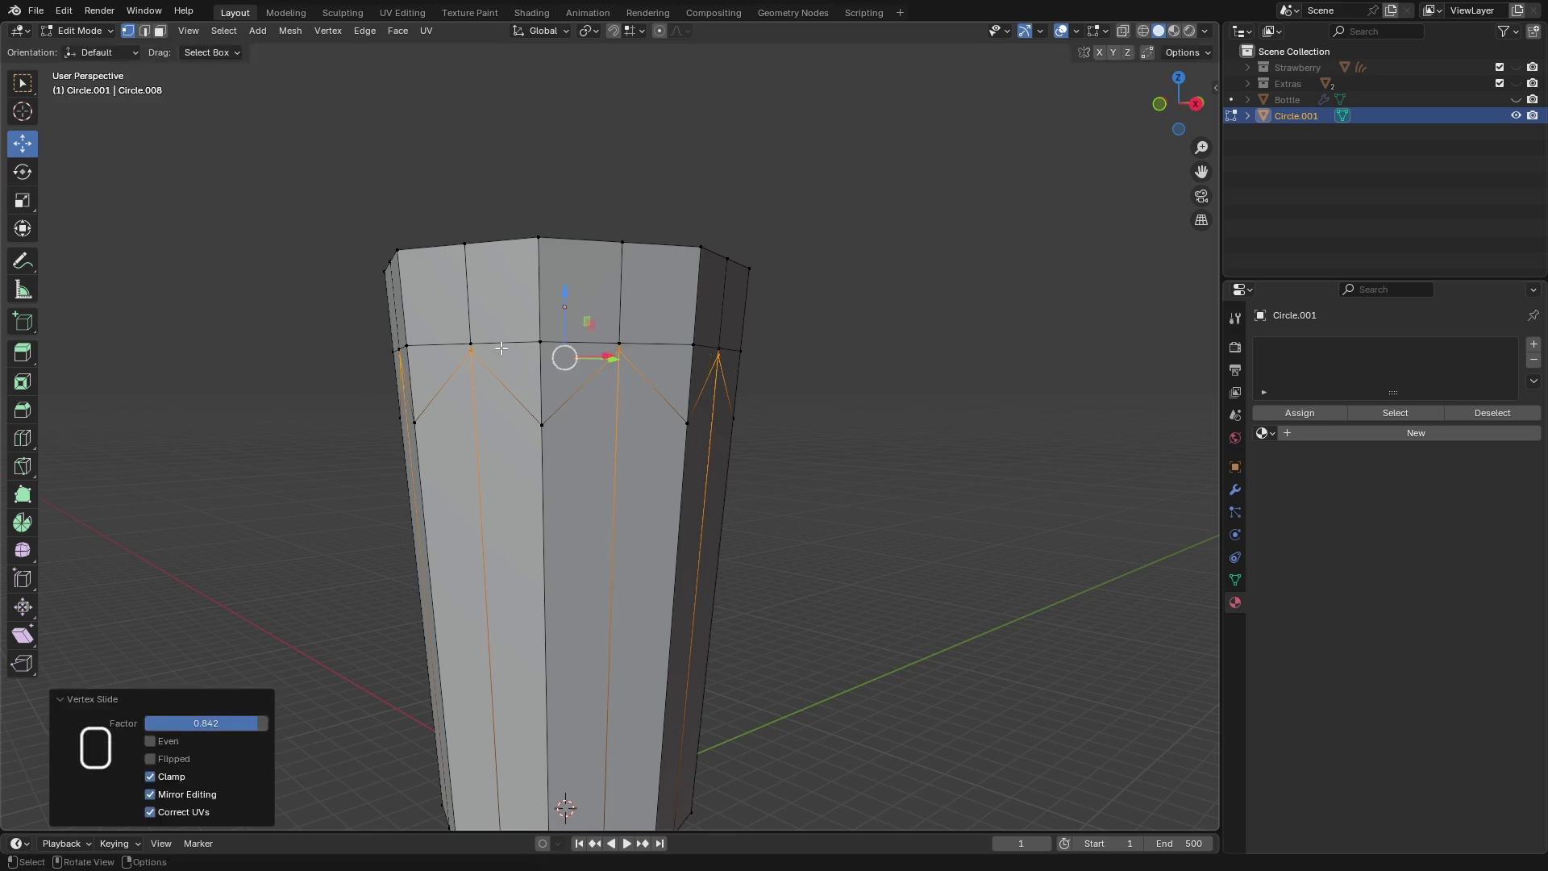
- Select the straight horizontal edge loop above the zigzag and edge-slide it slightly closer to the rim with factor -0.122
scroll(516, 374, "down", 3)
mouse_move(549, 428)
middle_mouse_down()
mouse_move(407, 356)
mouse_move(528, 436)
middle_mouse_up()
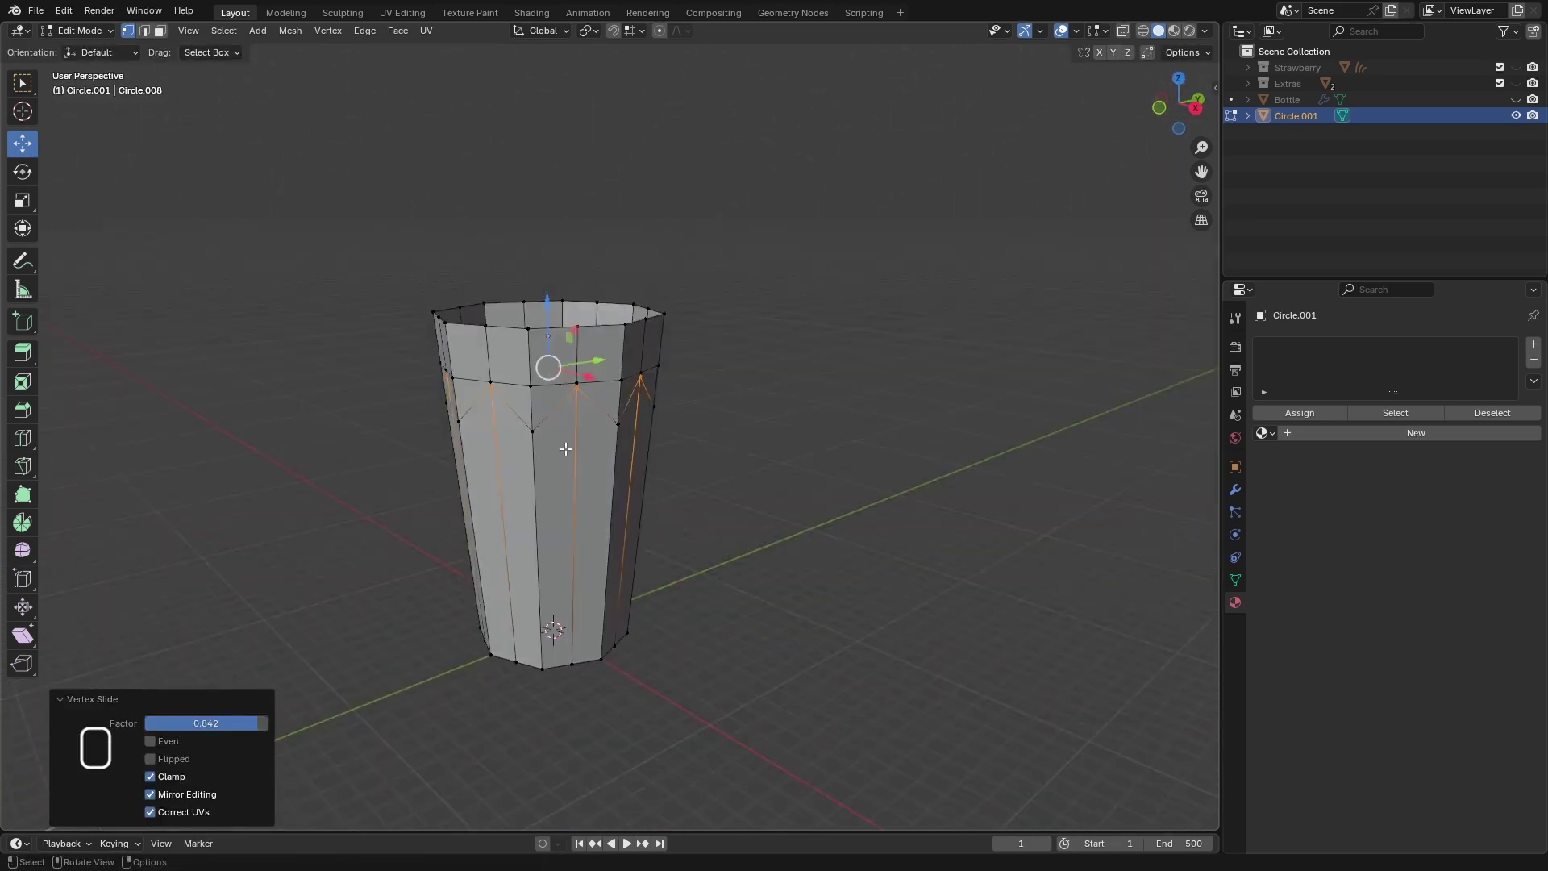
scroll(574, 413, "up", 4)
scroll(588, 440, "down", 1)
middle_click_drag(571, 383, 557, 349)
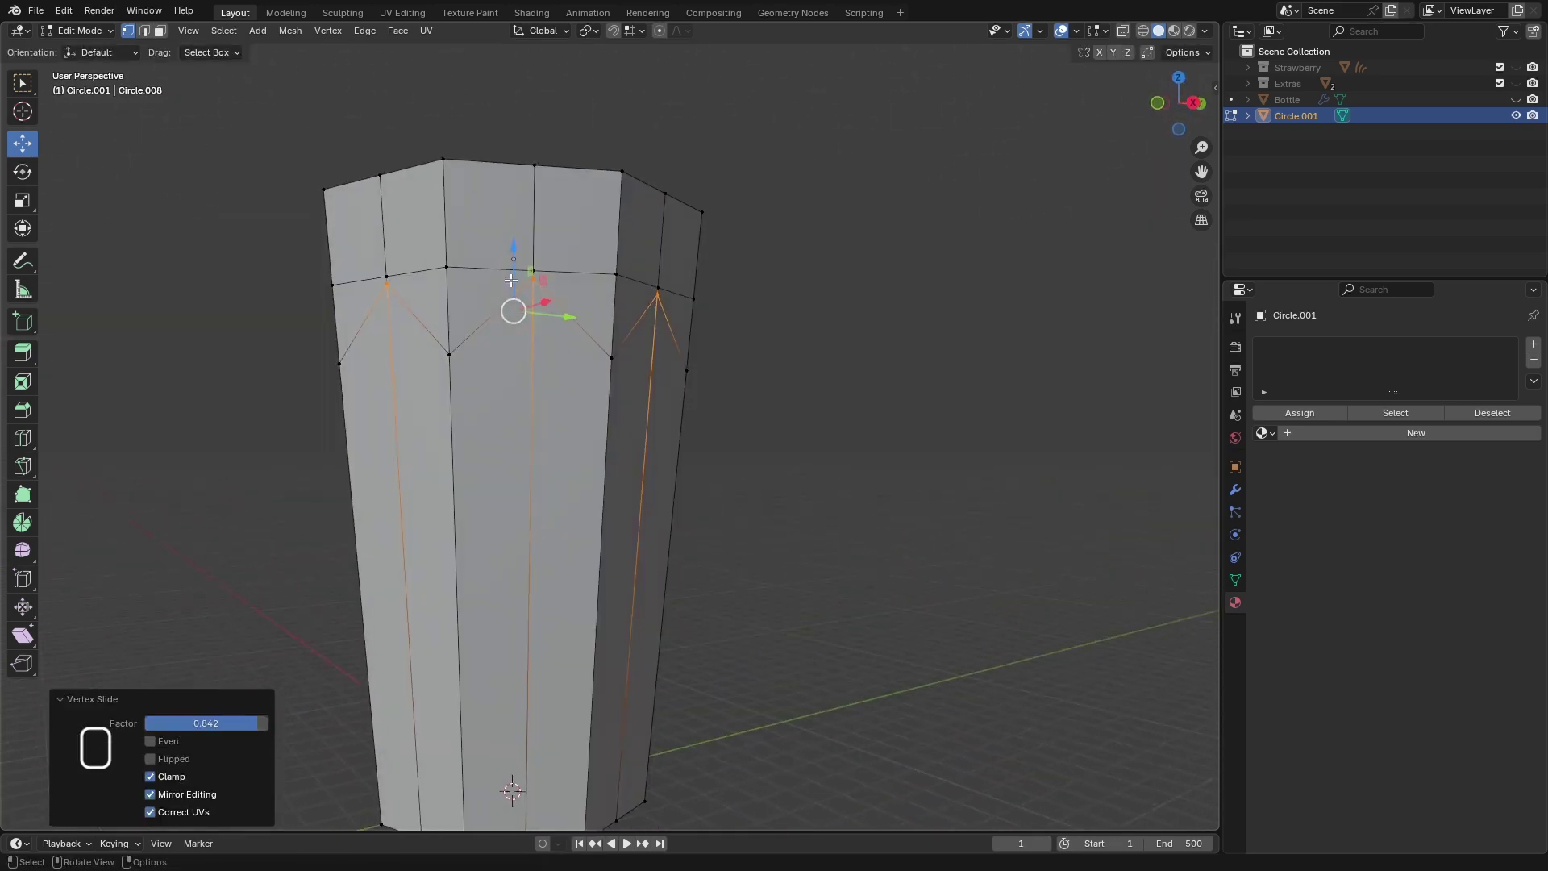
left_click(144, 31)
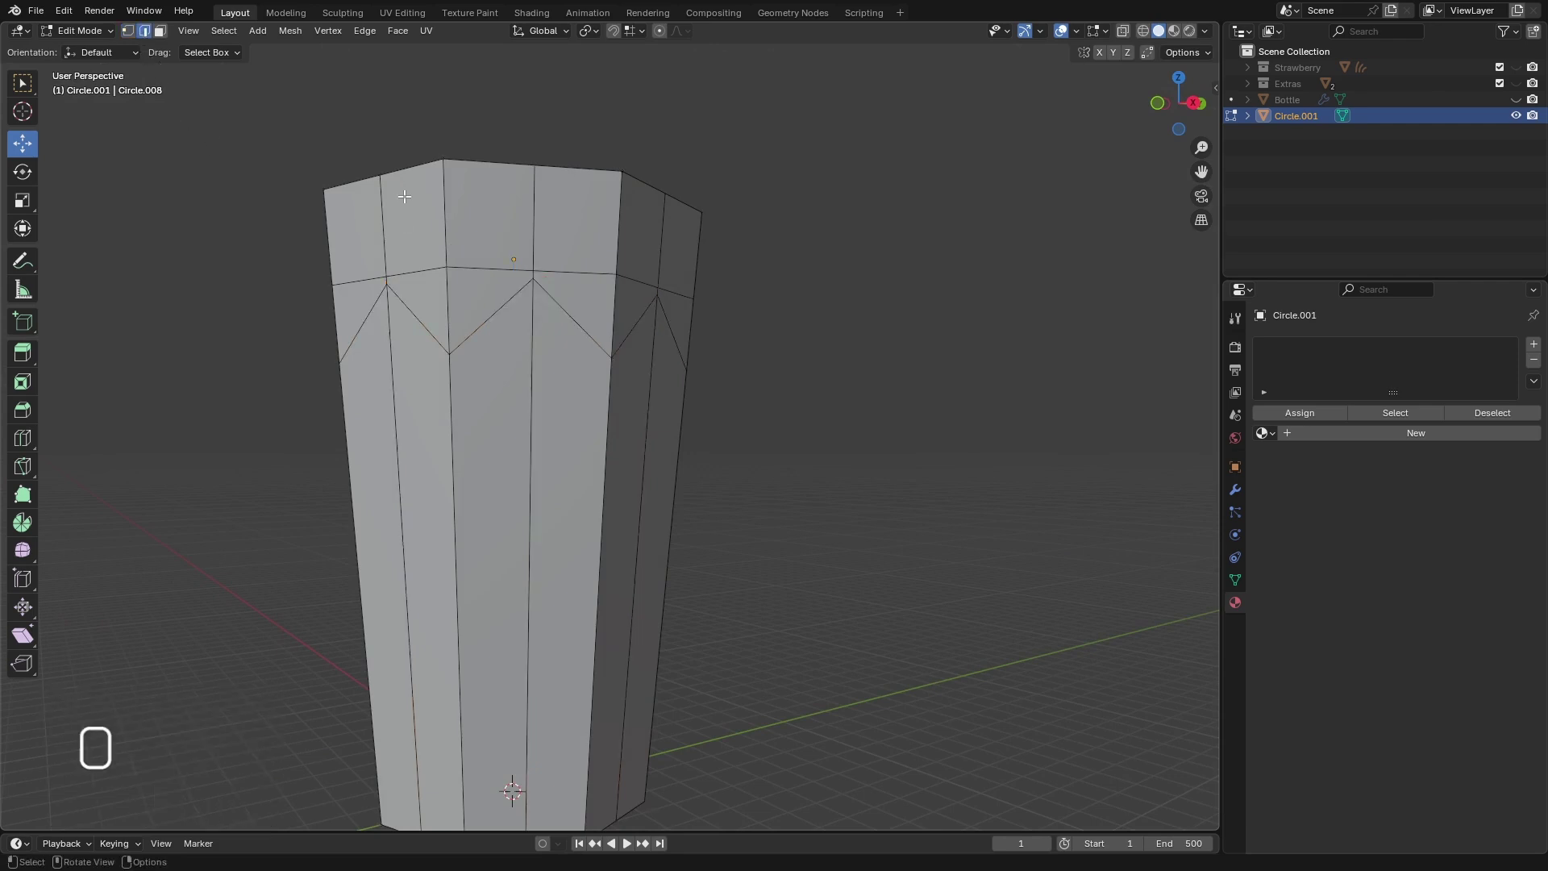
left_click(472, 268, "alt")
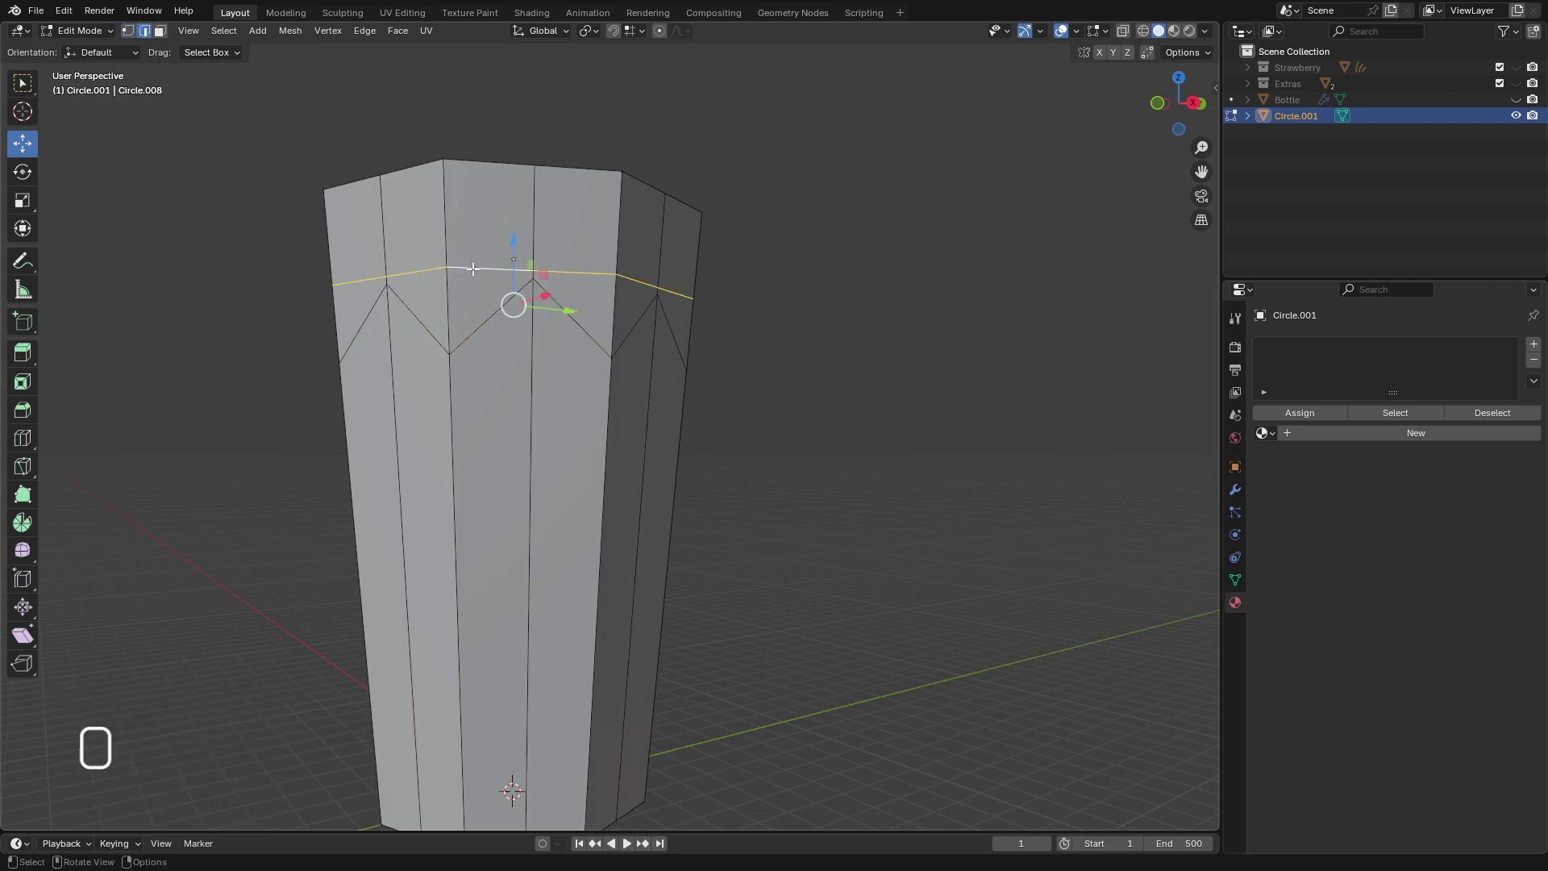
key("g")
key("g")
left_click(479, 259)
middle_click_drag(479, 259, 516, 359)
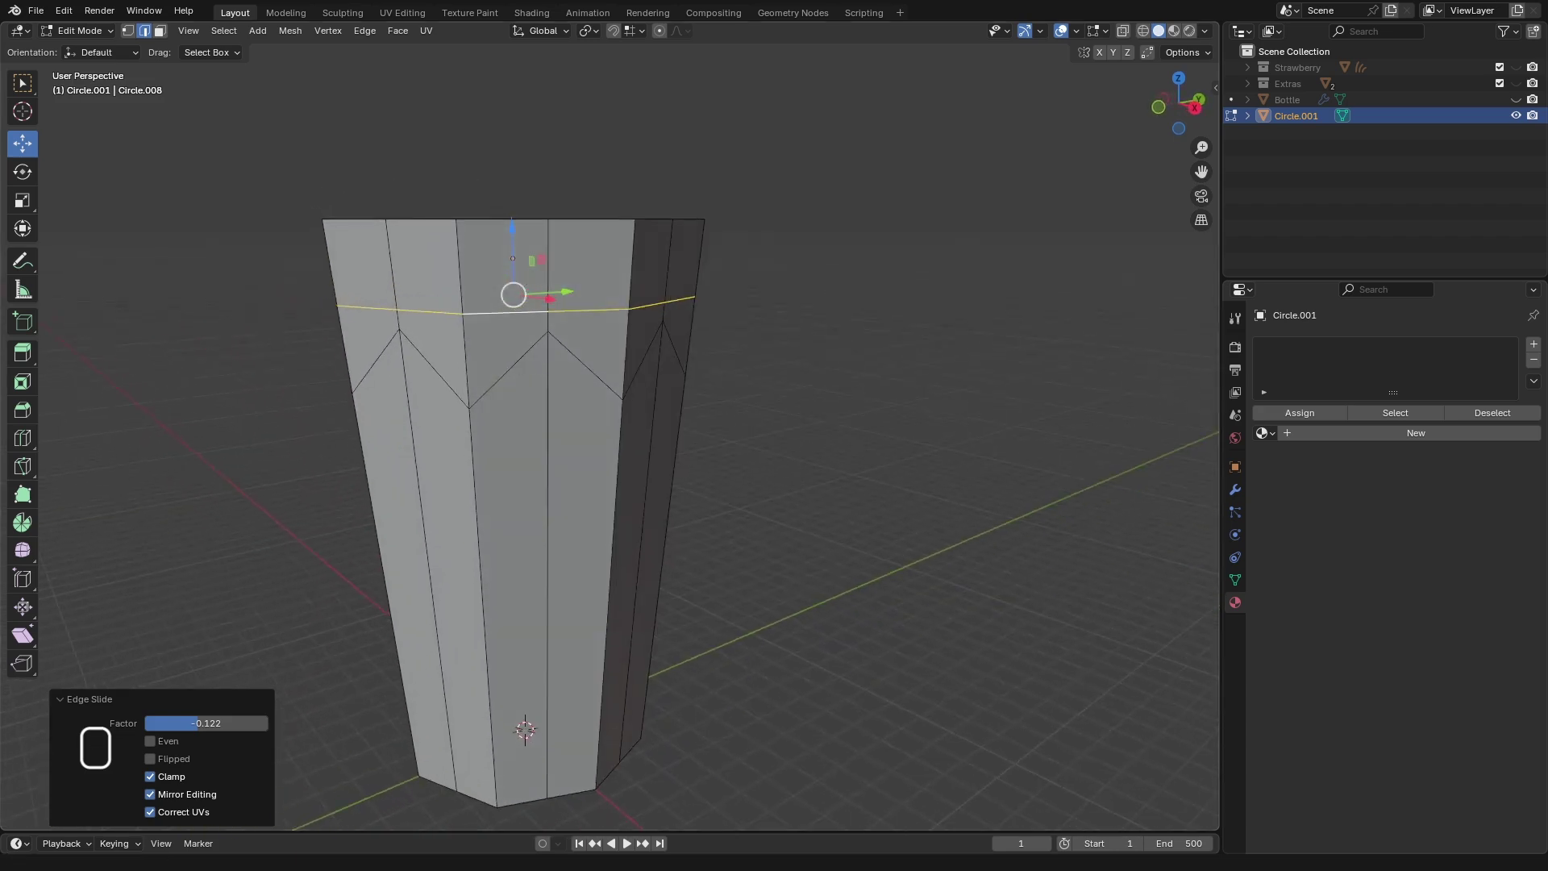
key("ctrl+F15")
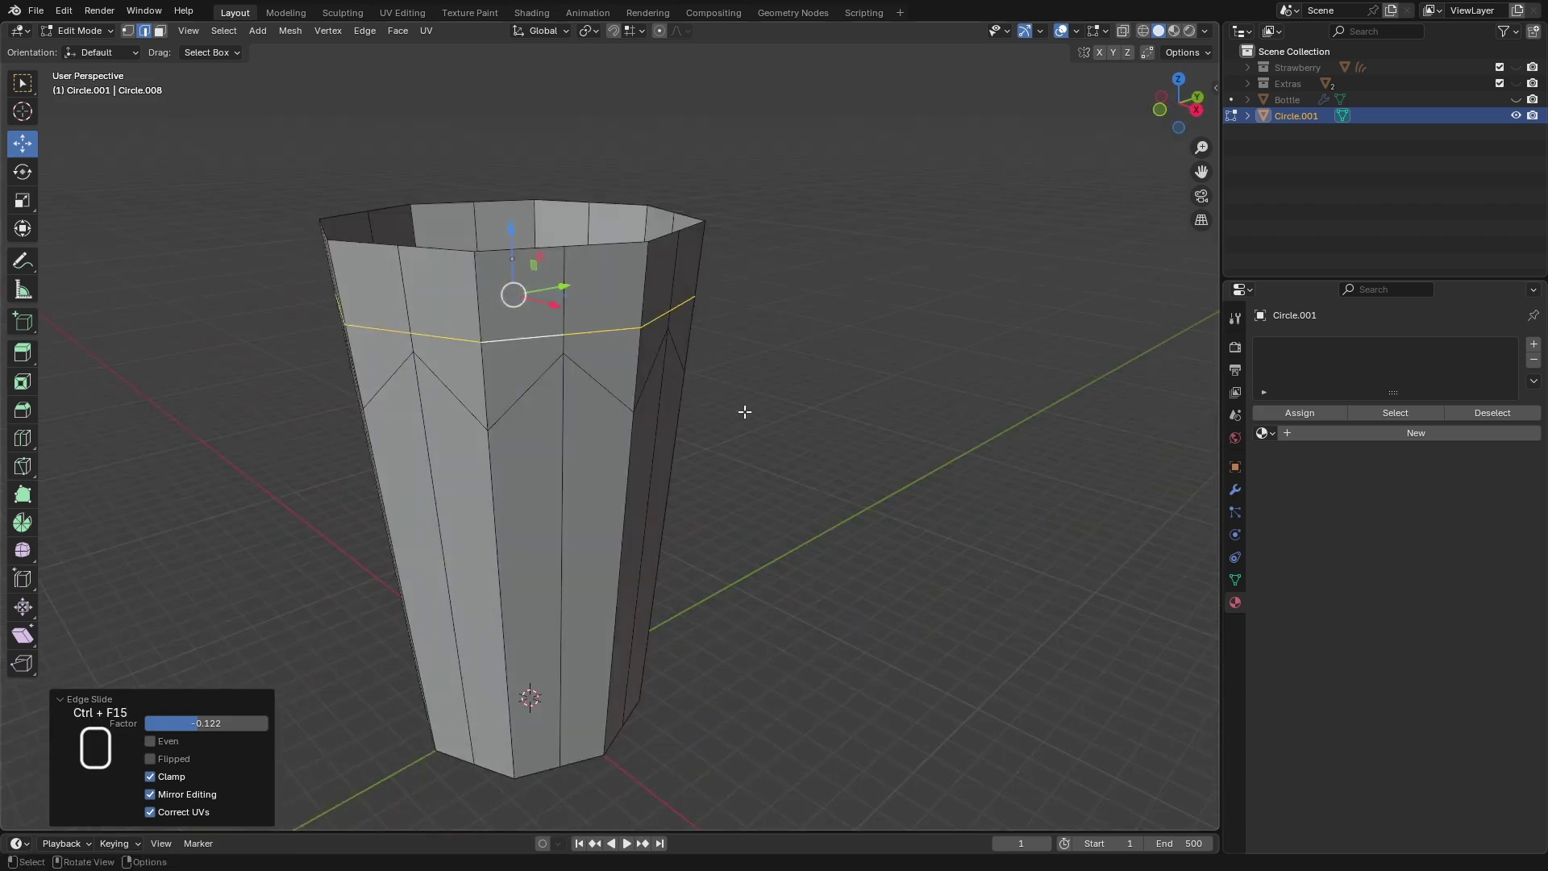
- Select all vertical corner edge loops around the cup together with the zigzag edge loop
left_click(491, 483, "alt")
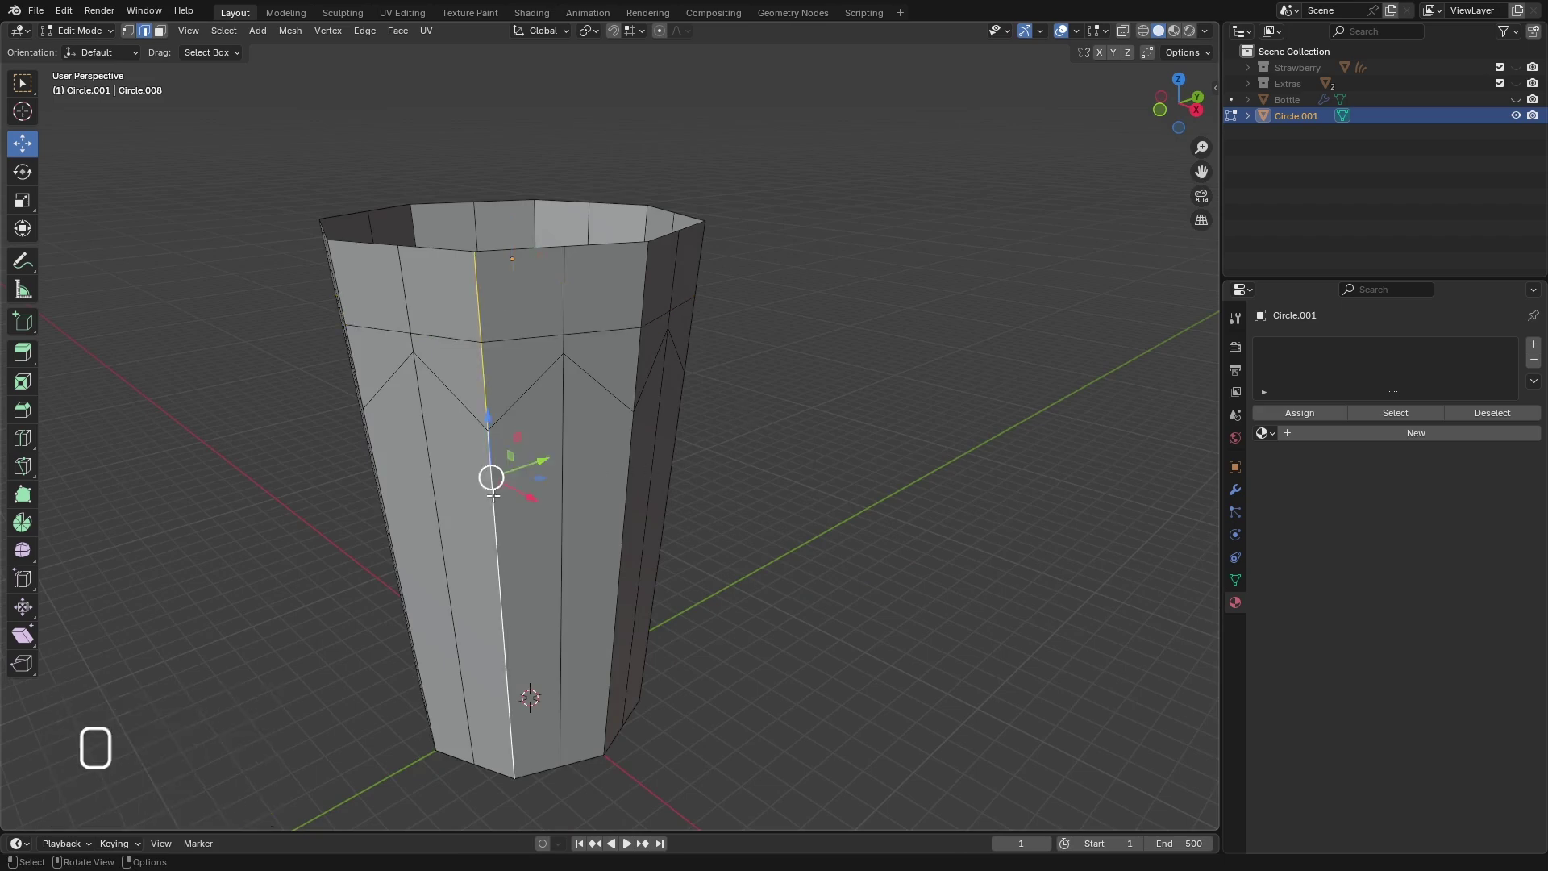
middle_click_drag(490, 473, 607, 501)
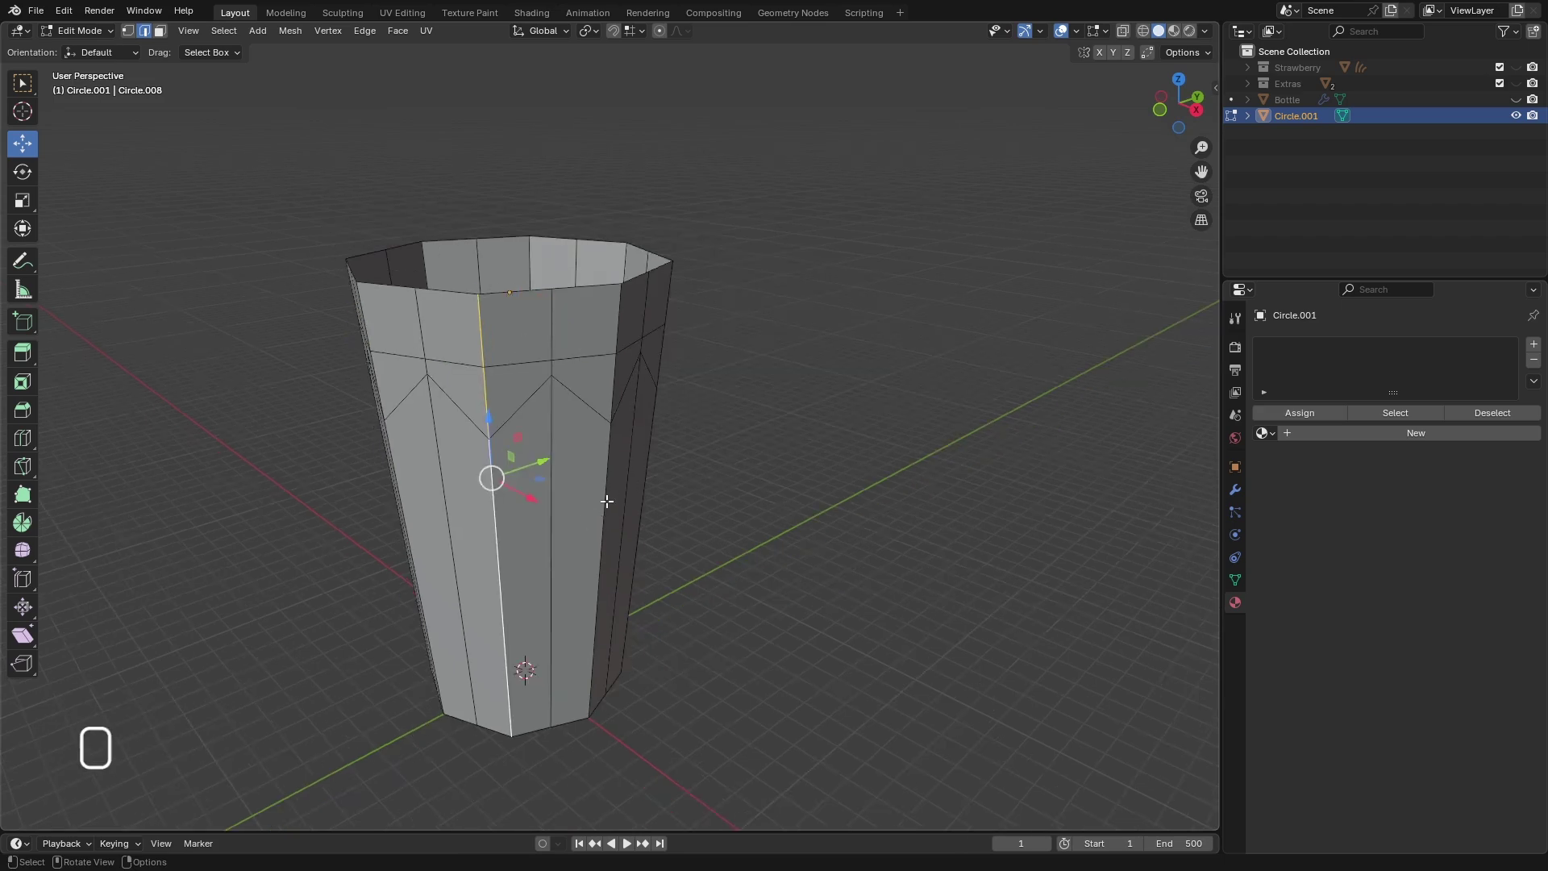
left_click(599, 494, "alt+shift")
middle_click_drag(599, 494, 739, 484)
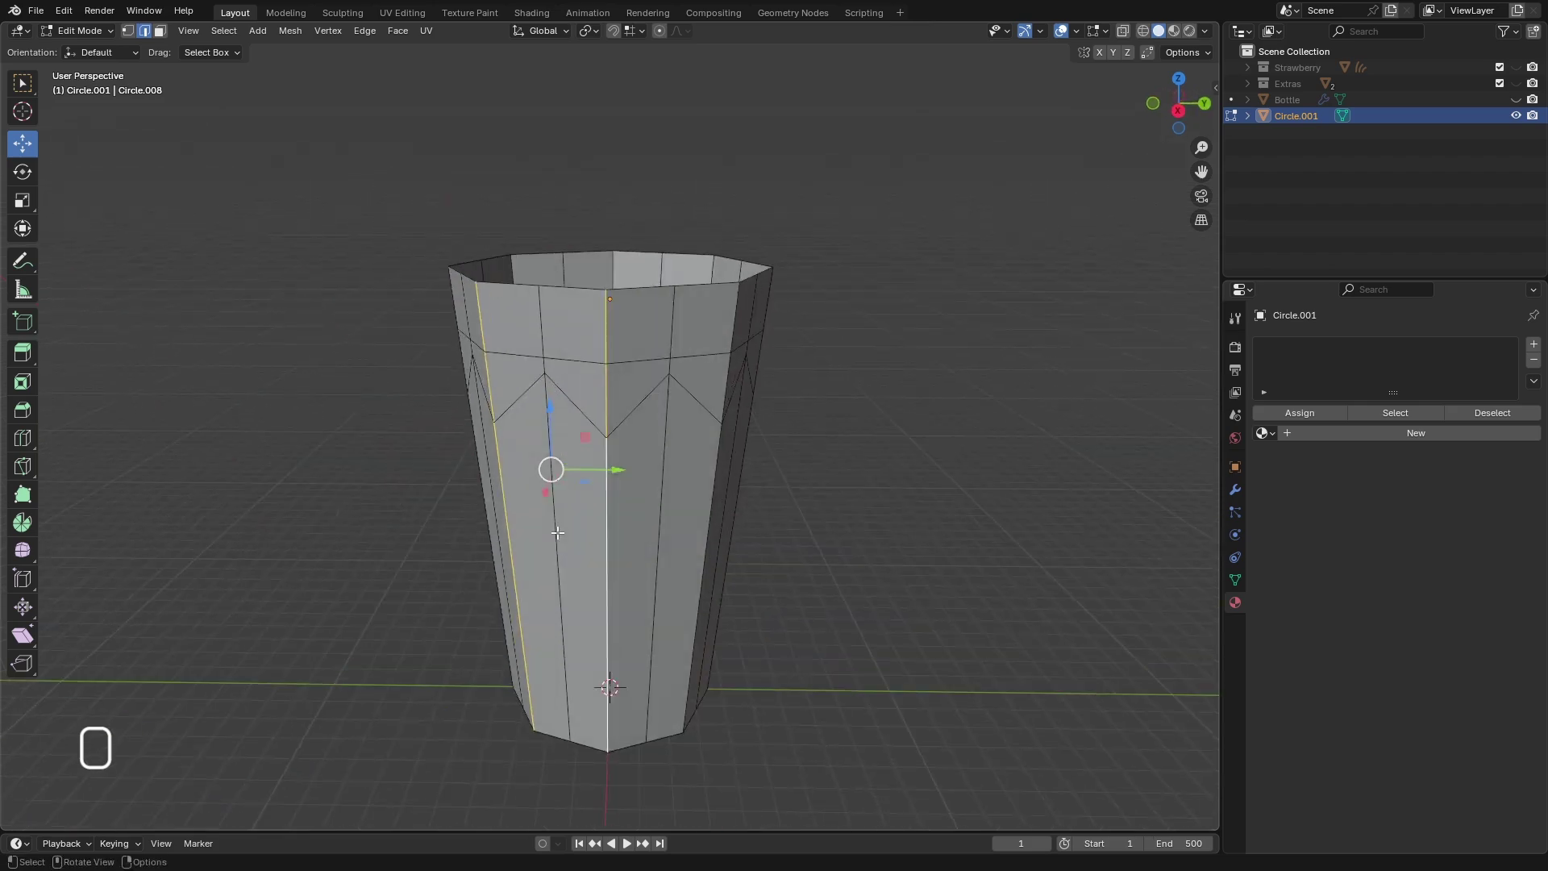
left_click(713, 470, "alt+shift")
middle_click_drag(654, 529, 943, 594)
scroll(774, 504, "down", 2)
double_click(773, 520, "shift")
double_click(723, 540, "shift")
double_click(633, 540, "shift")
double_click(740, 564, "shift")
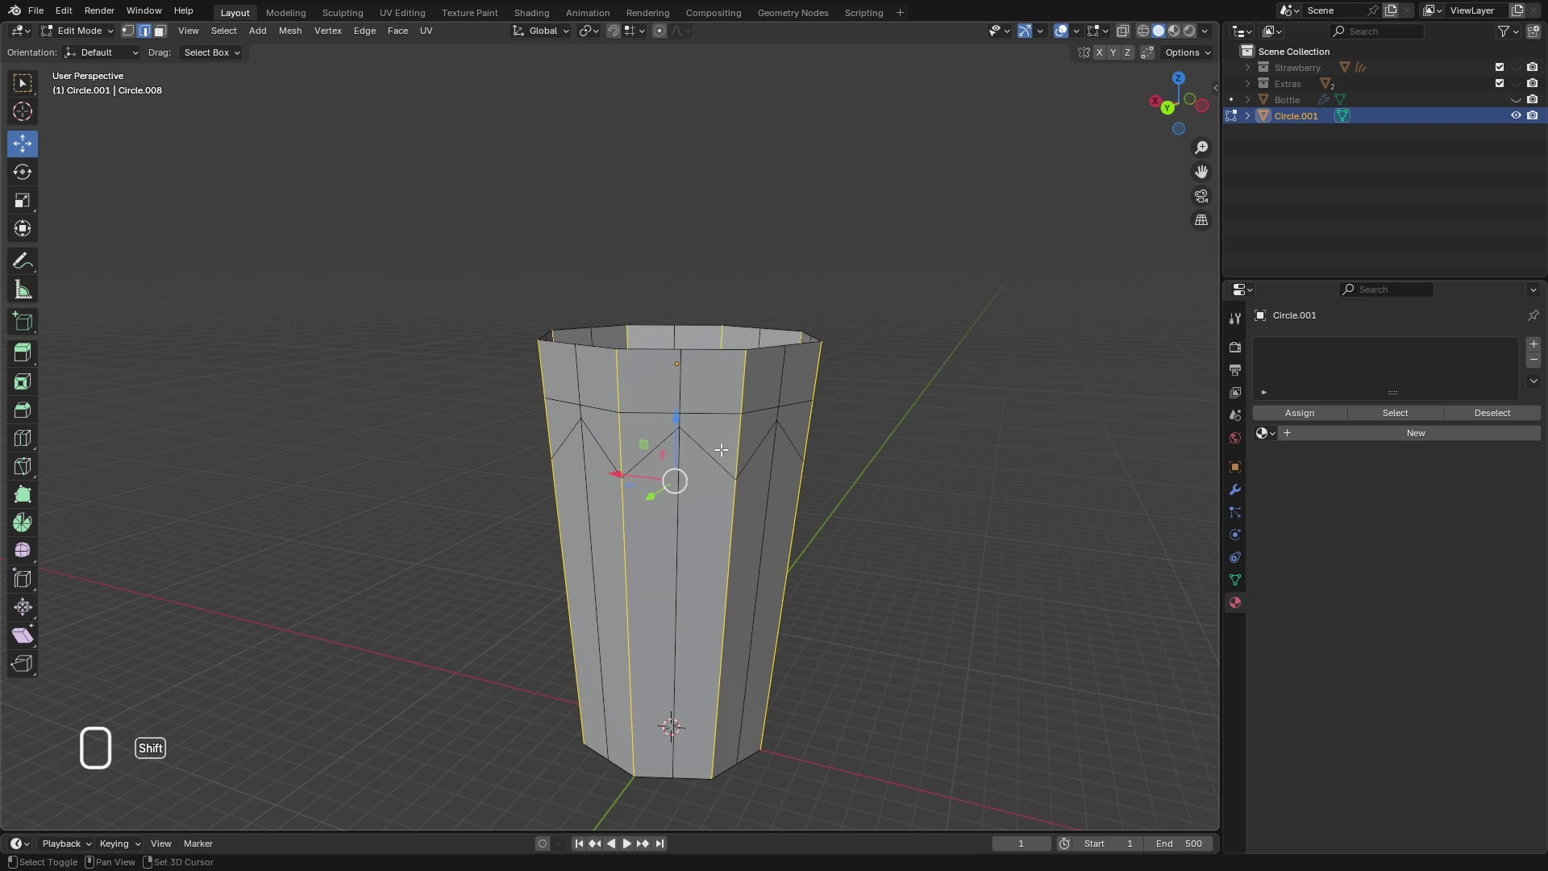
double_click(709, 451, "shift")
- Bevel the selected corner and zigzag edges with a width of 0.25 cm and 2 segments
middle_click_drag(674, 460, 833, 459)
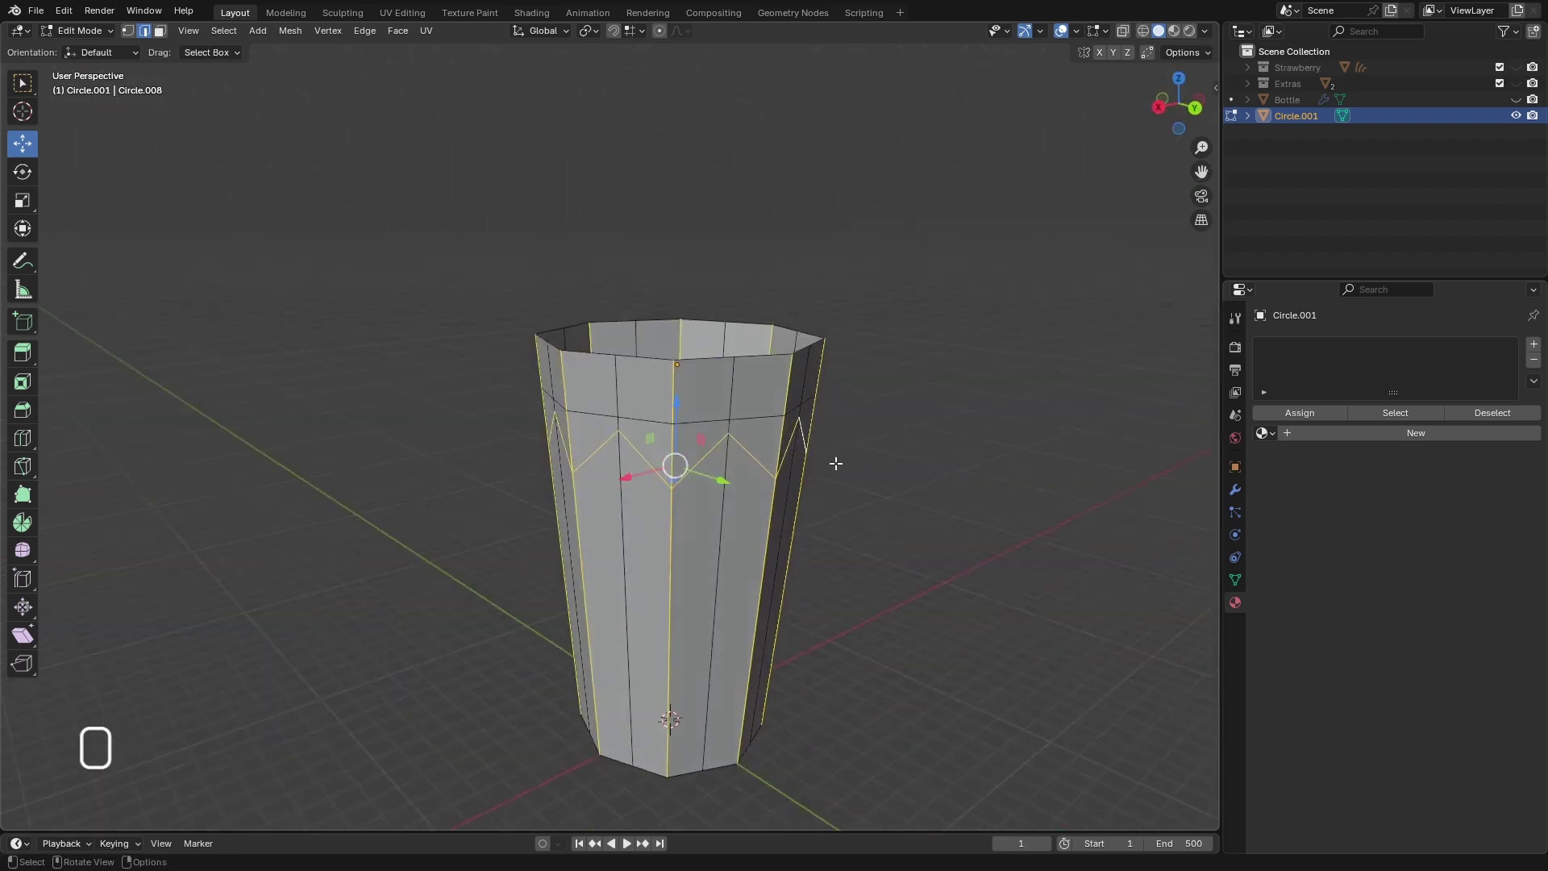
scroll(676, 443, "up", 3)
scroll(713, 532, "down", 3)
scroll(693, 502, "up", 2)
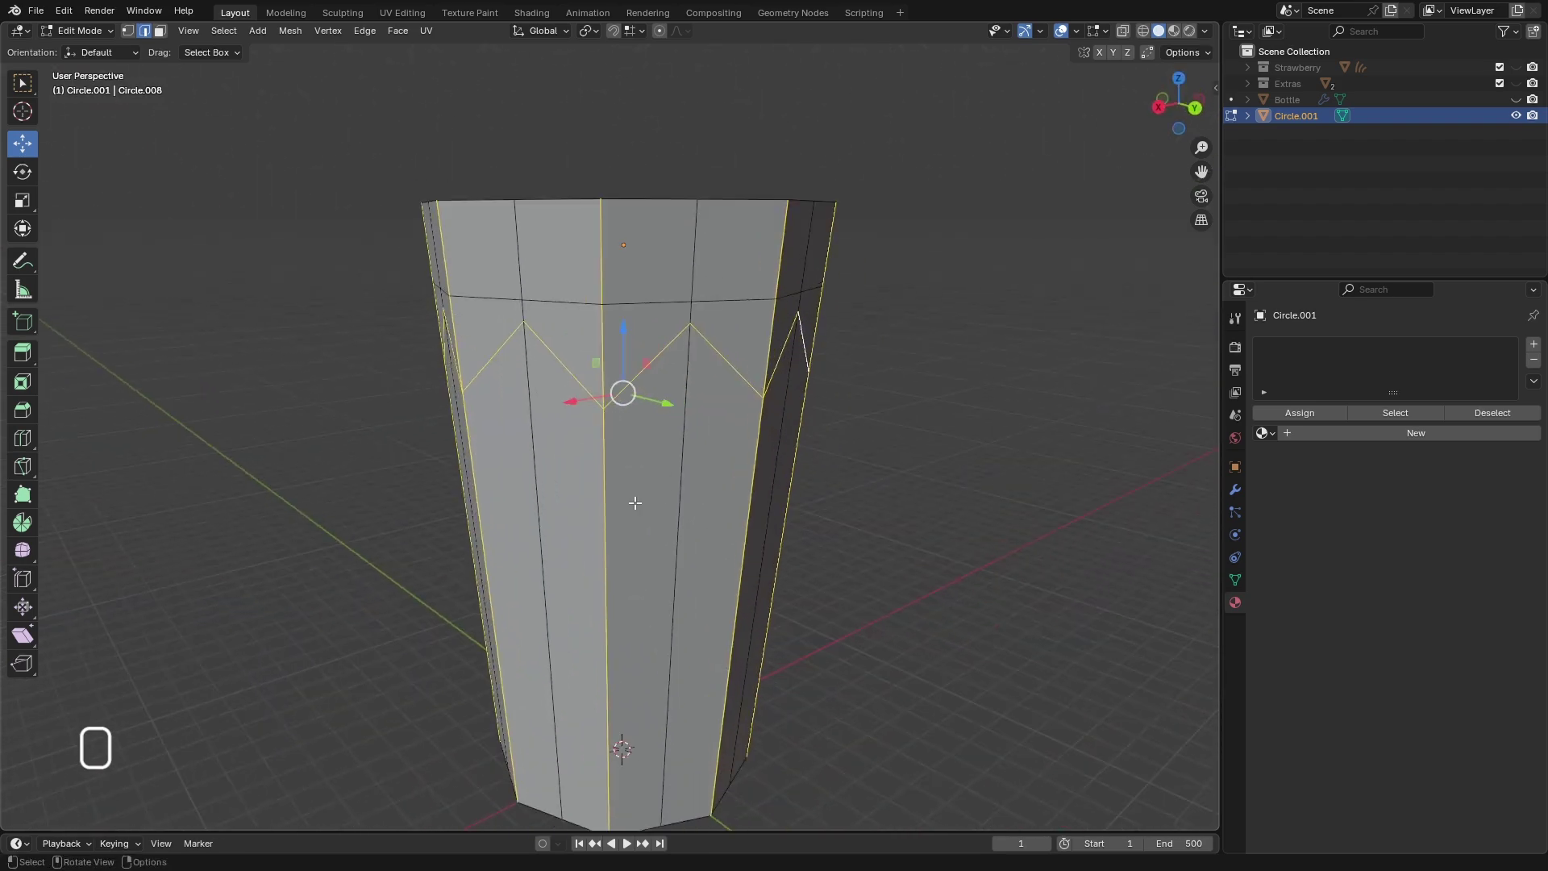
middle_click_drag(635, 502, 639, 435)
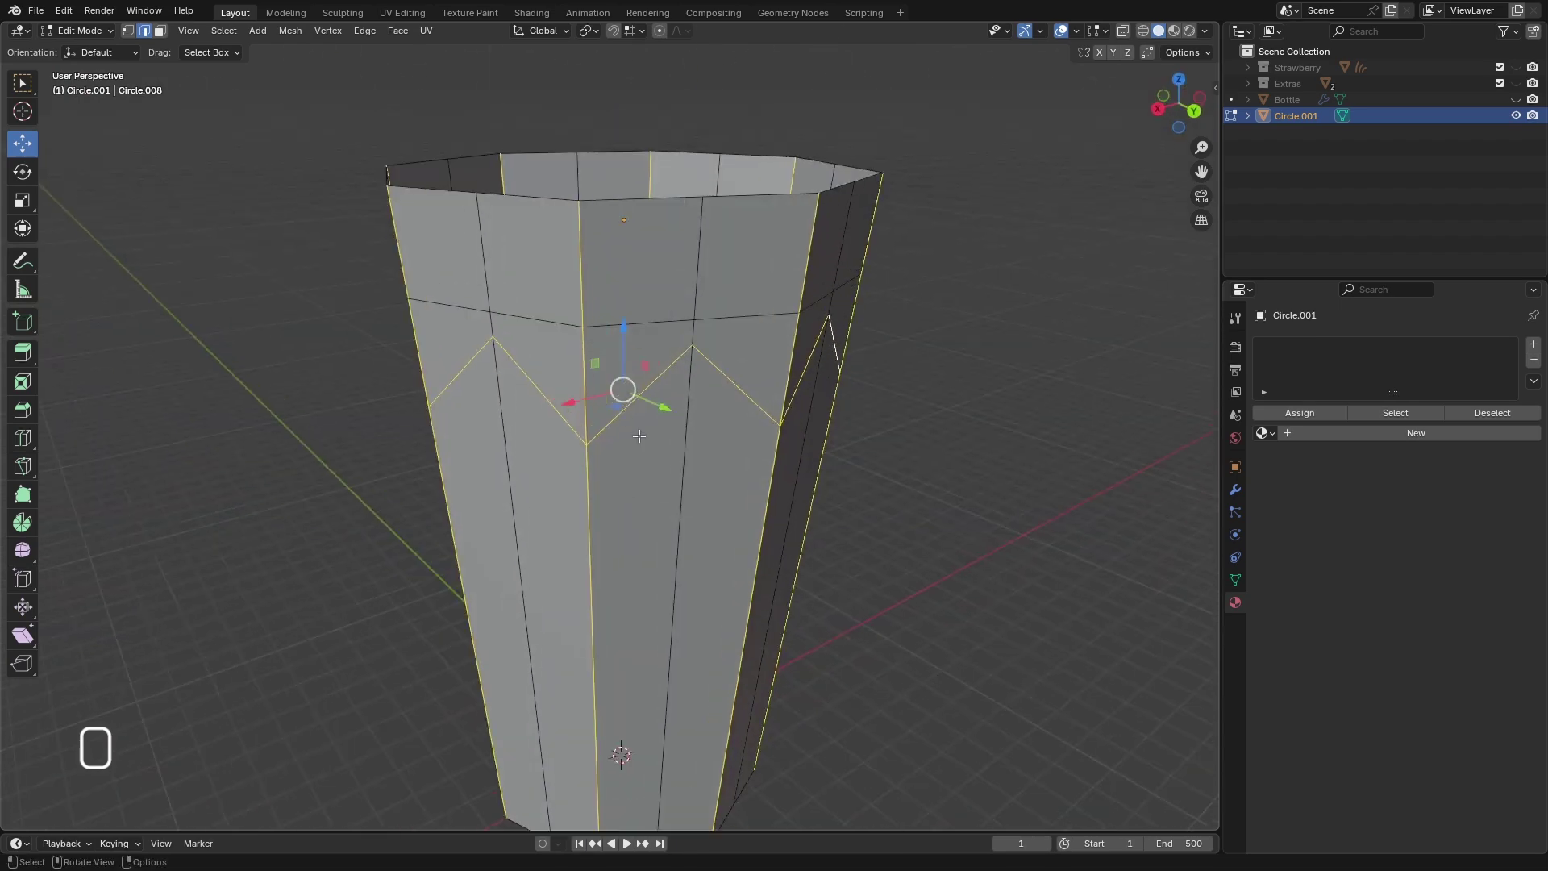
key("ctrl+b")
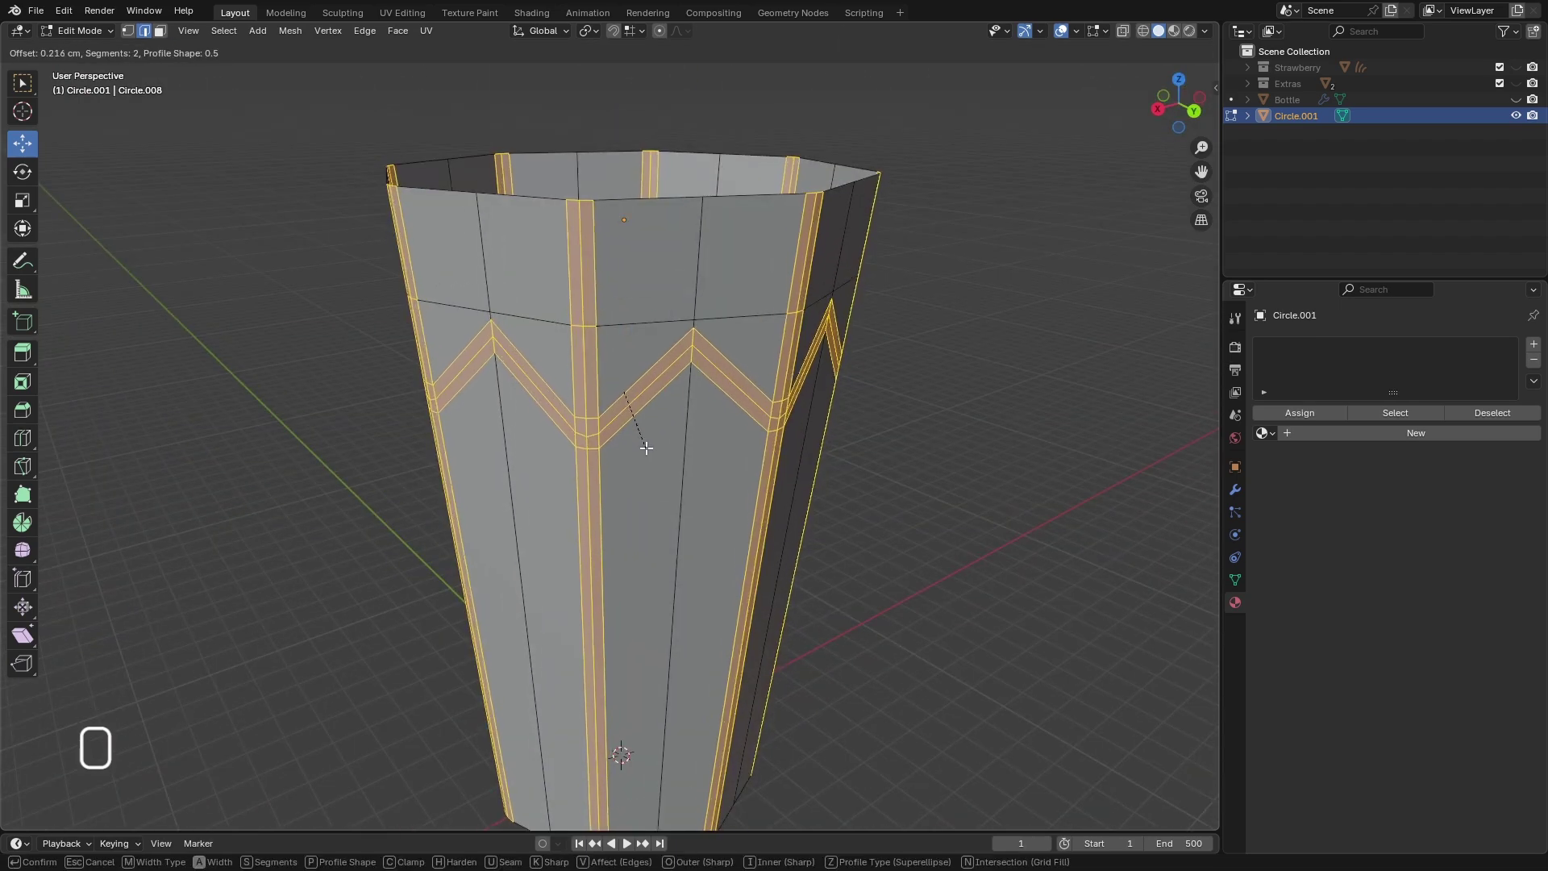
left_click(646, 449)
scroll(654, 443, "down", 3)
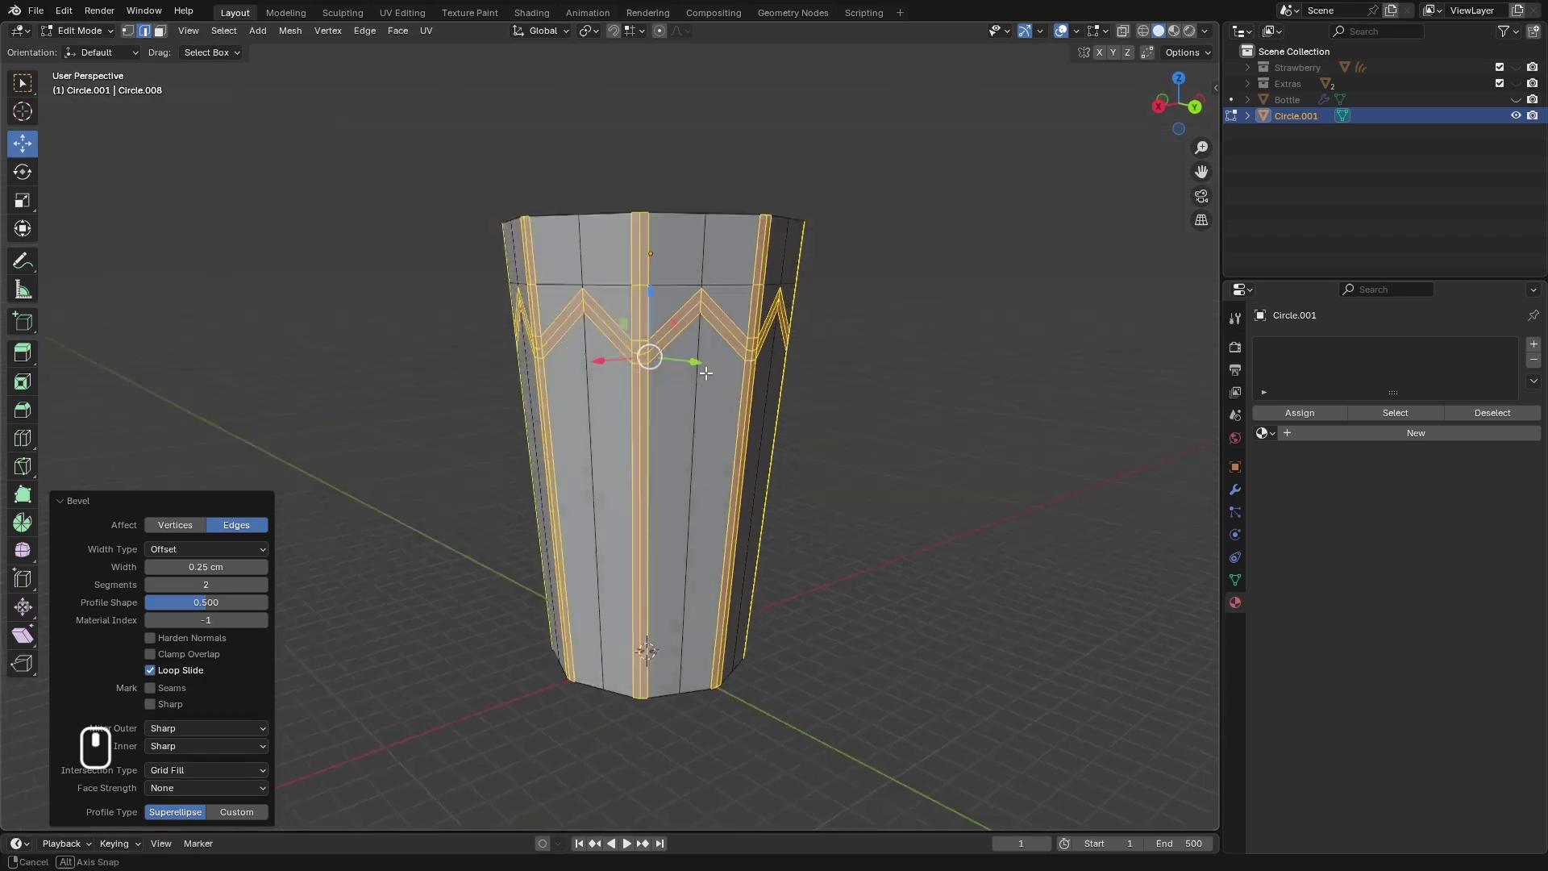
middle_click_drag(661, 439, 649, 359)
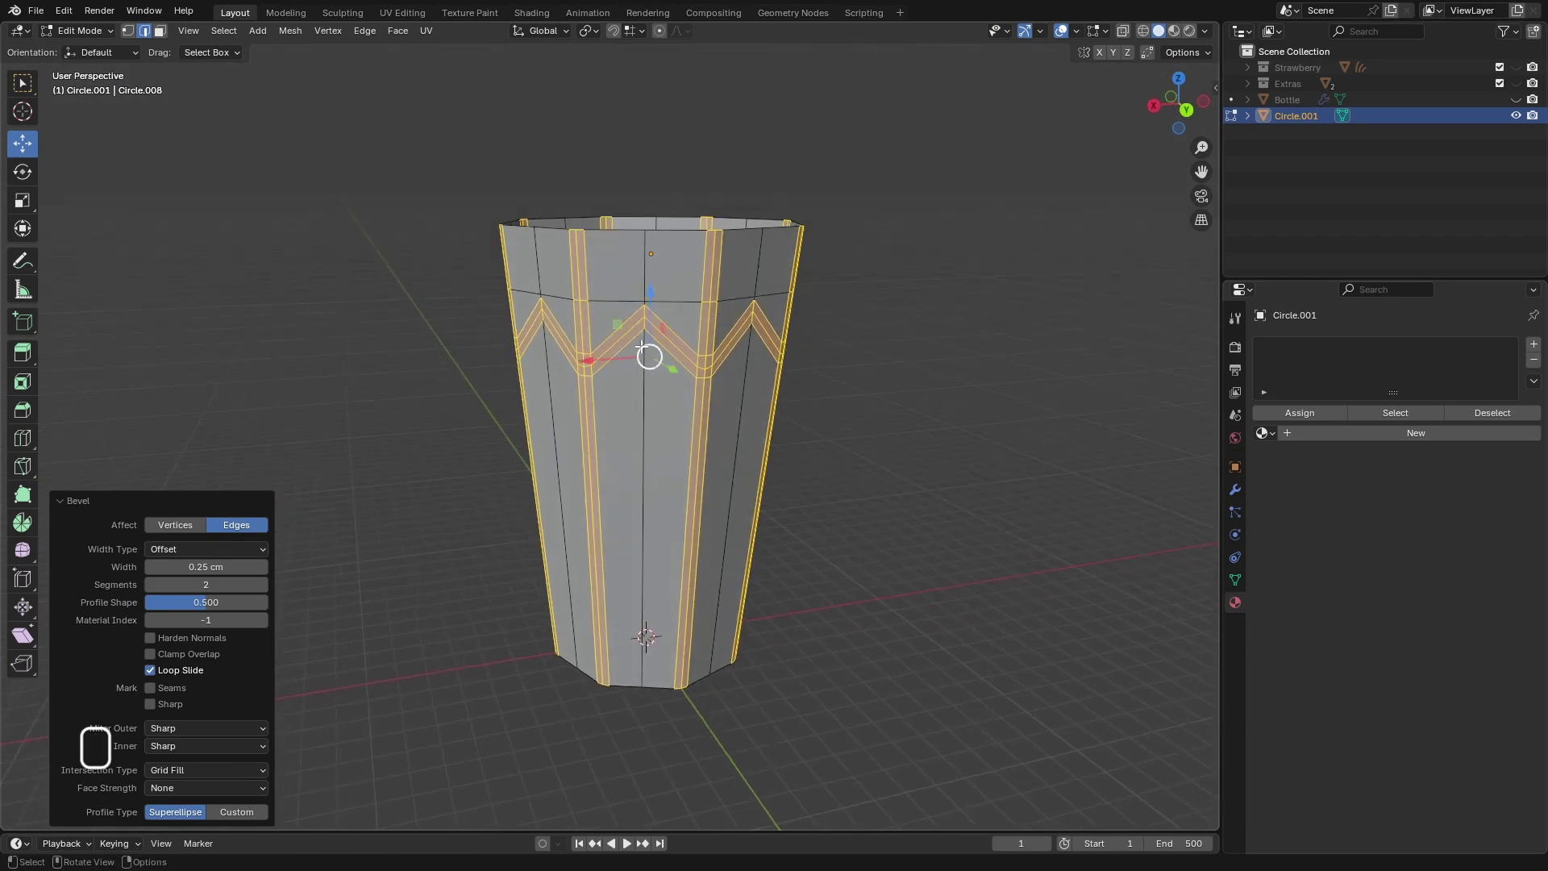
scroll(643, 345, "down", 3)
scroll(650, 308, "up", 5)
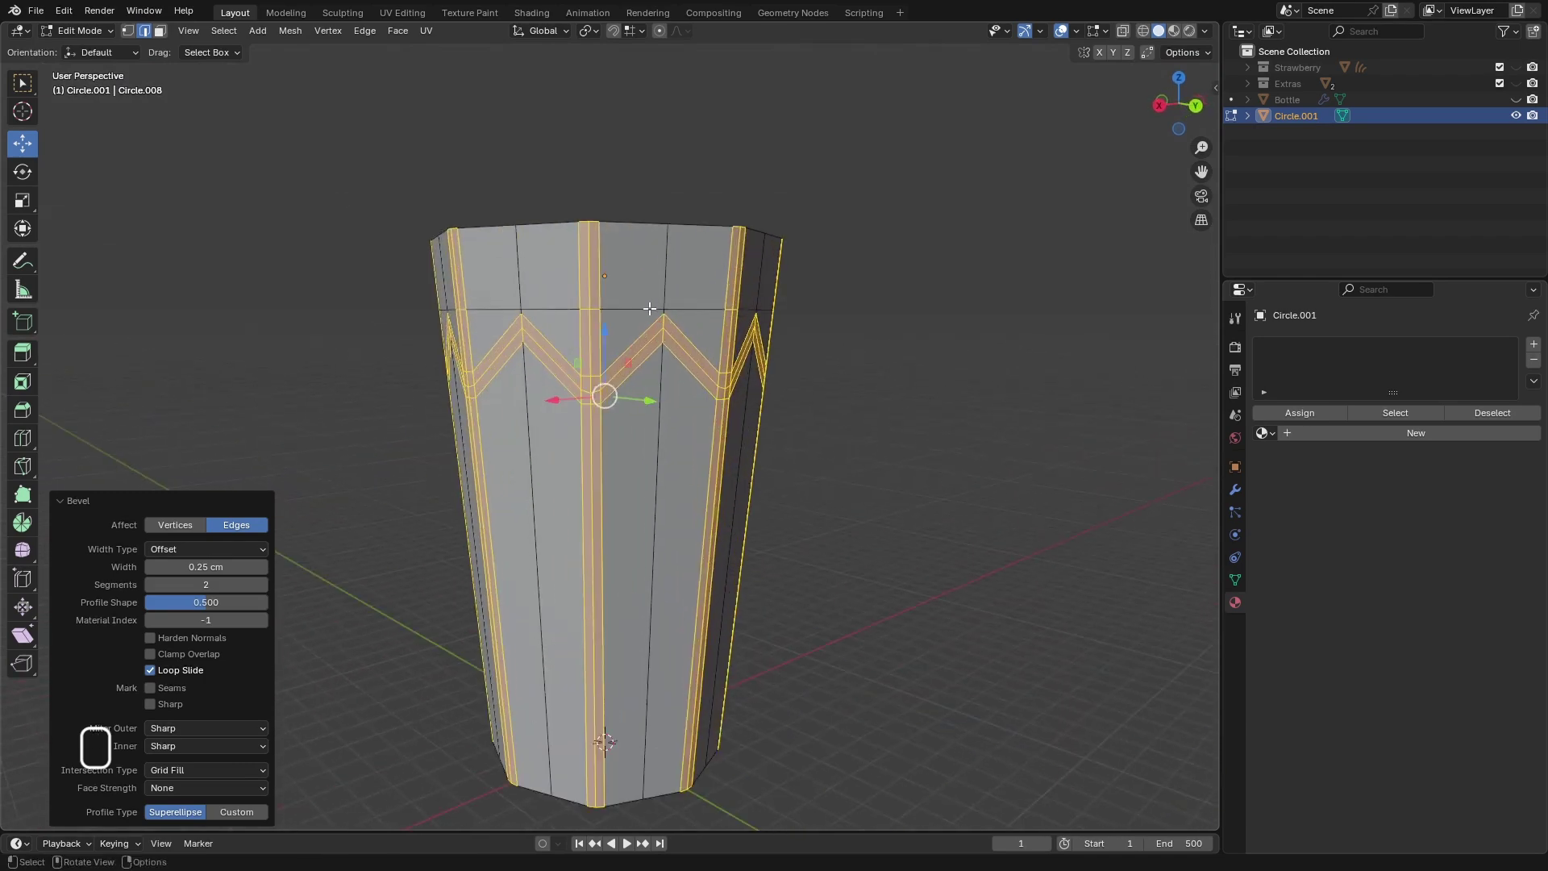
- Reveal the LoopTools commands for mesh editing and check the LoopTools entry among the installed extensions
left_click(1215, 90)
left_click(1210, 282)
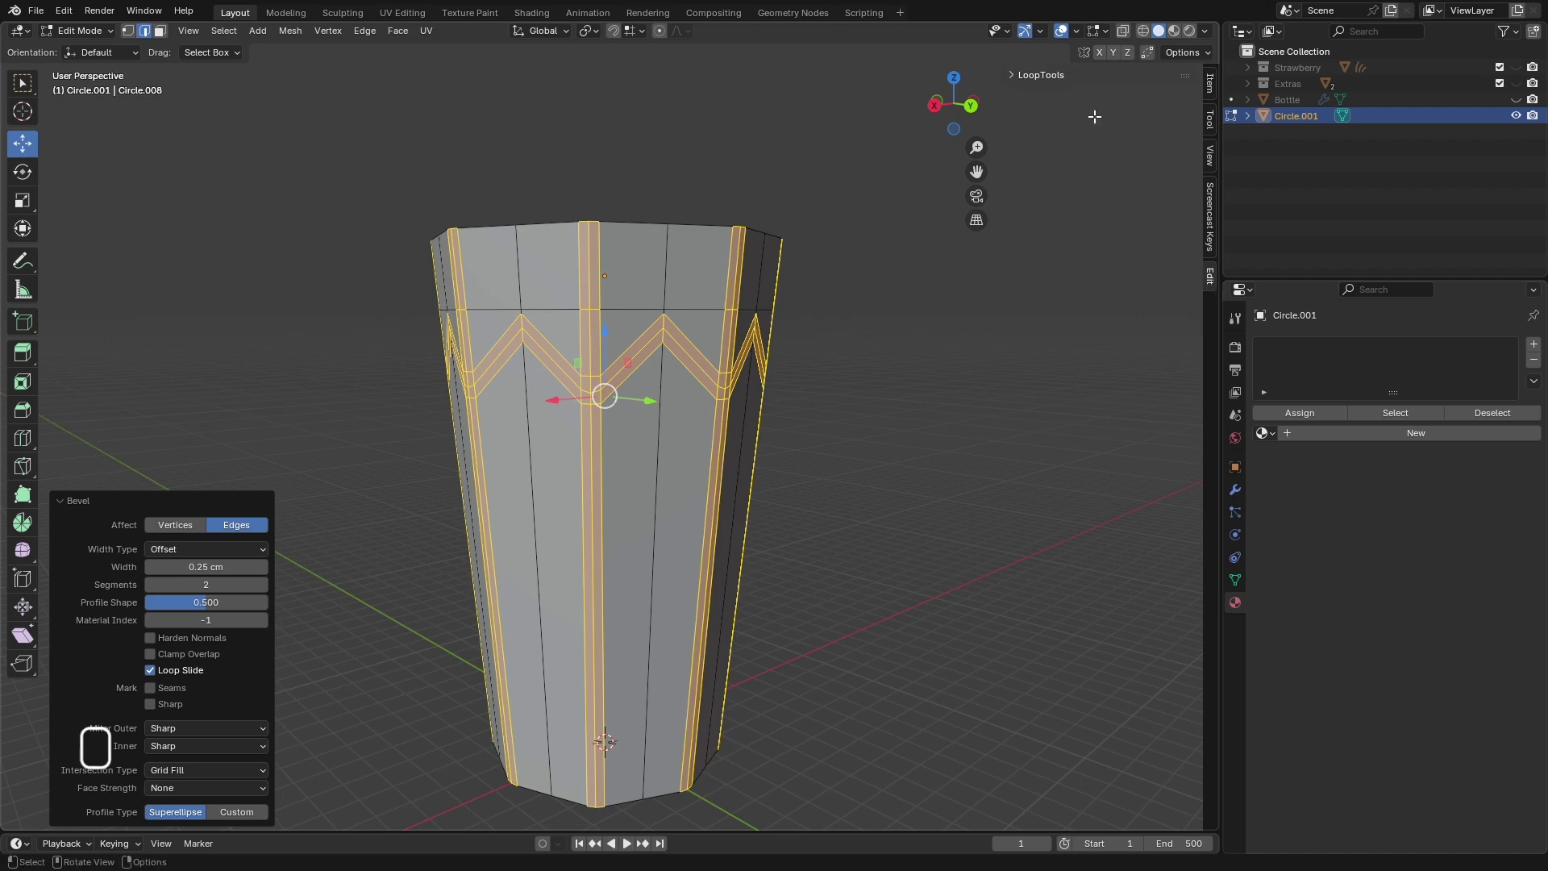
left_click(1014, 73)
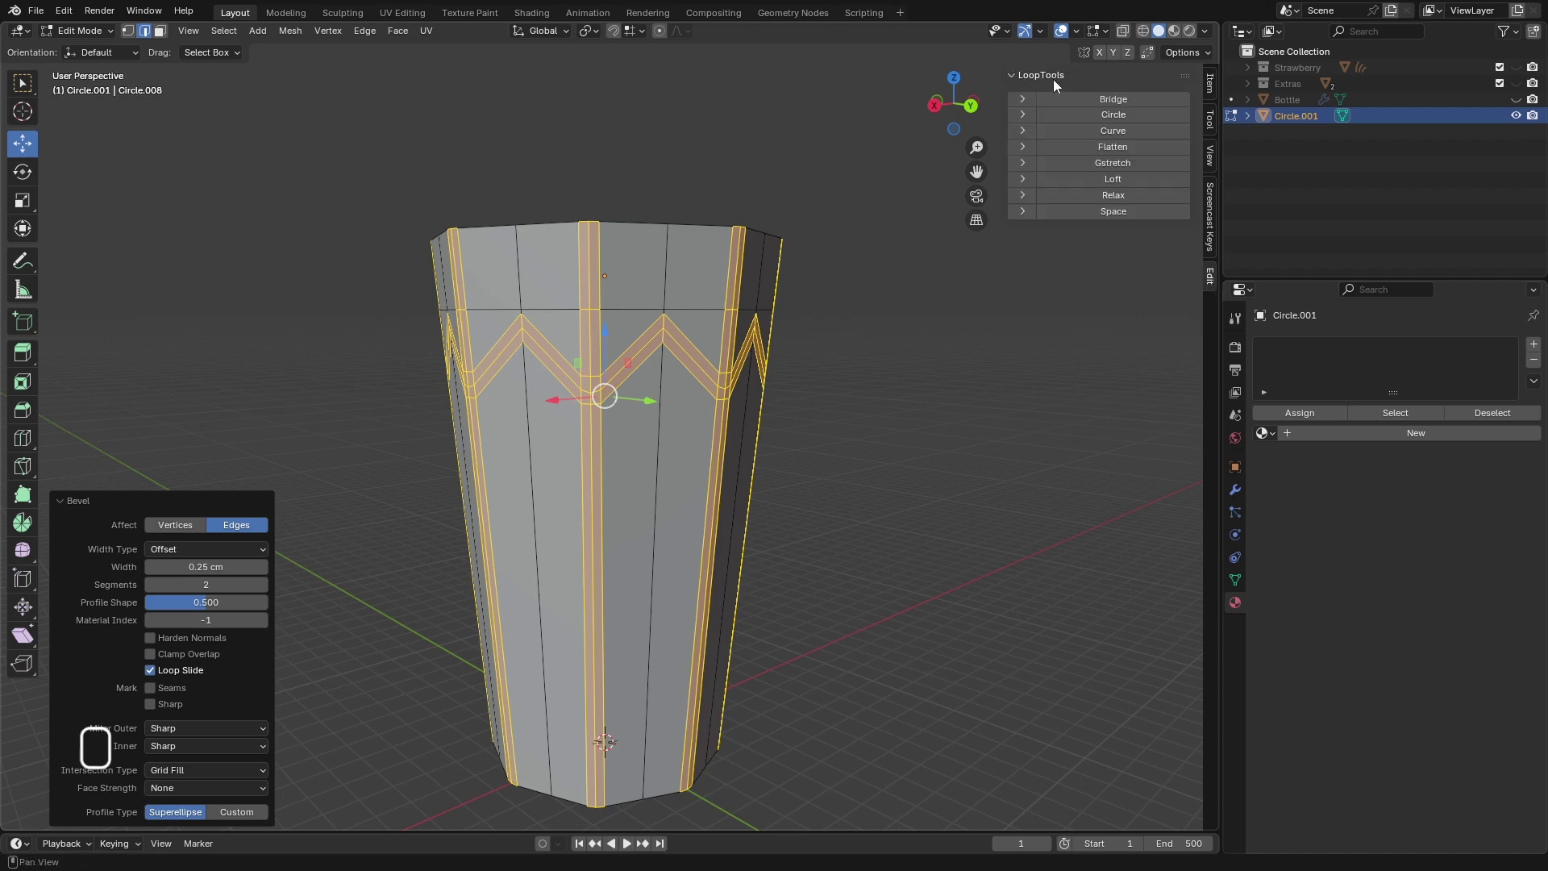
left_click(64, 13)
left_click(120, 215)
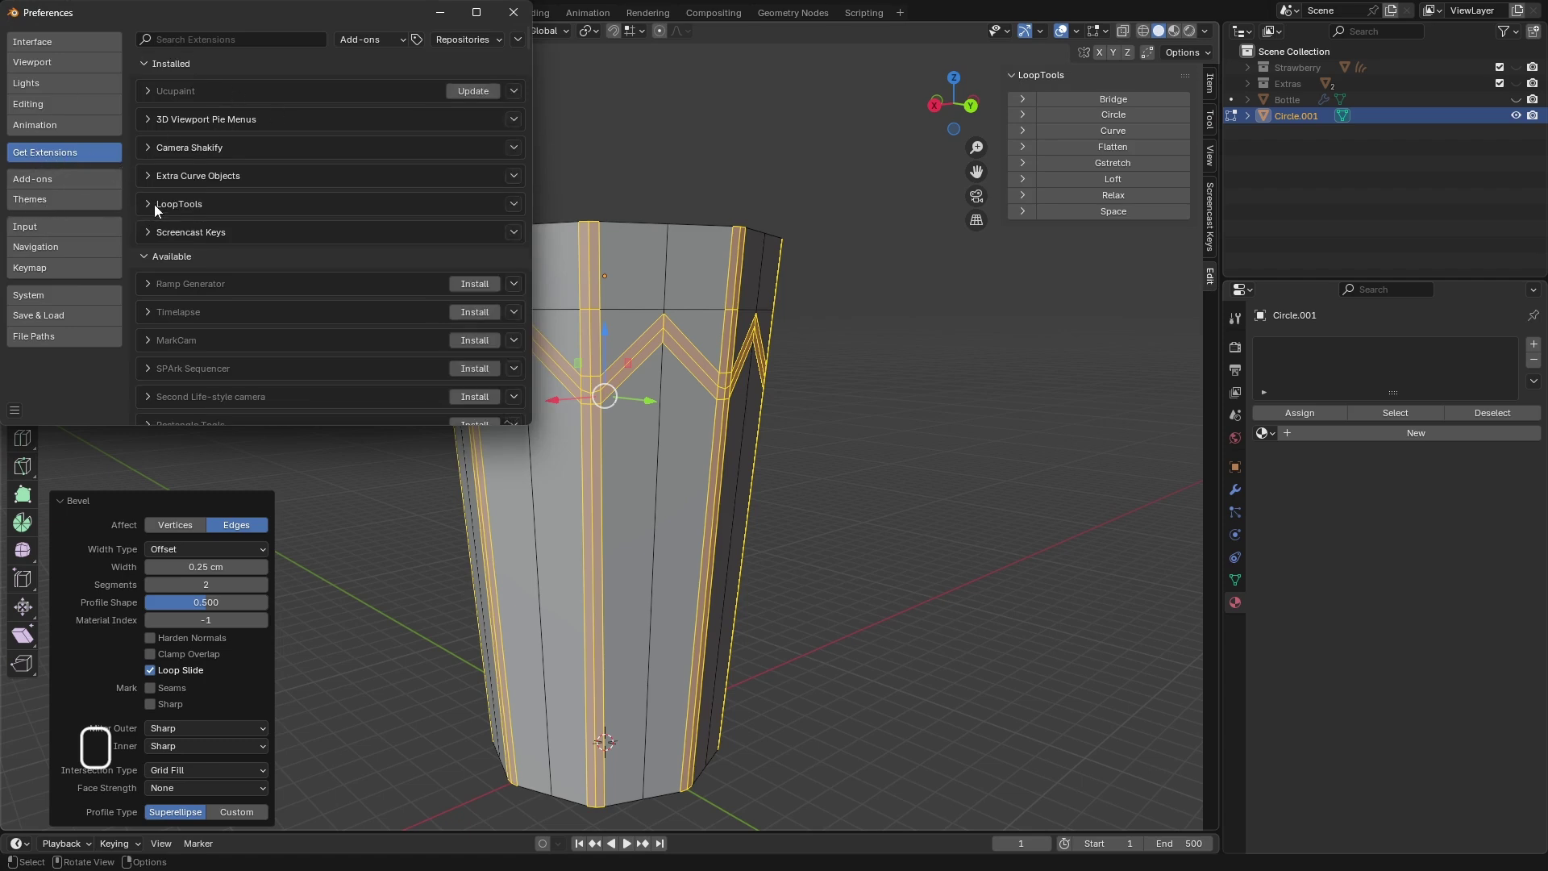
left_click(513, 12)
- Select the rim loop and the horizontal loop below it, and round both with LoopTools Circle using Best fit
scroll(692, 275, "up", 2)
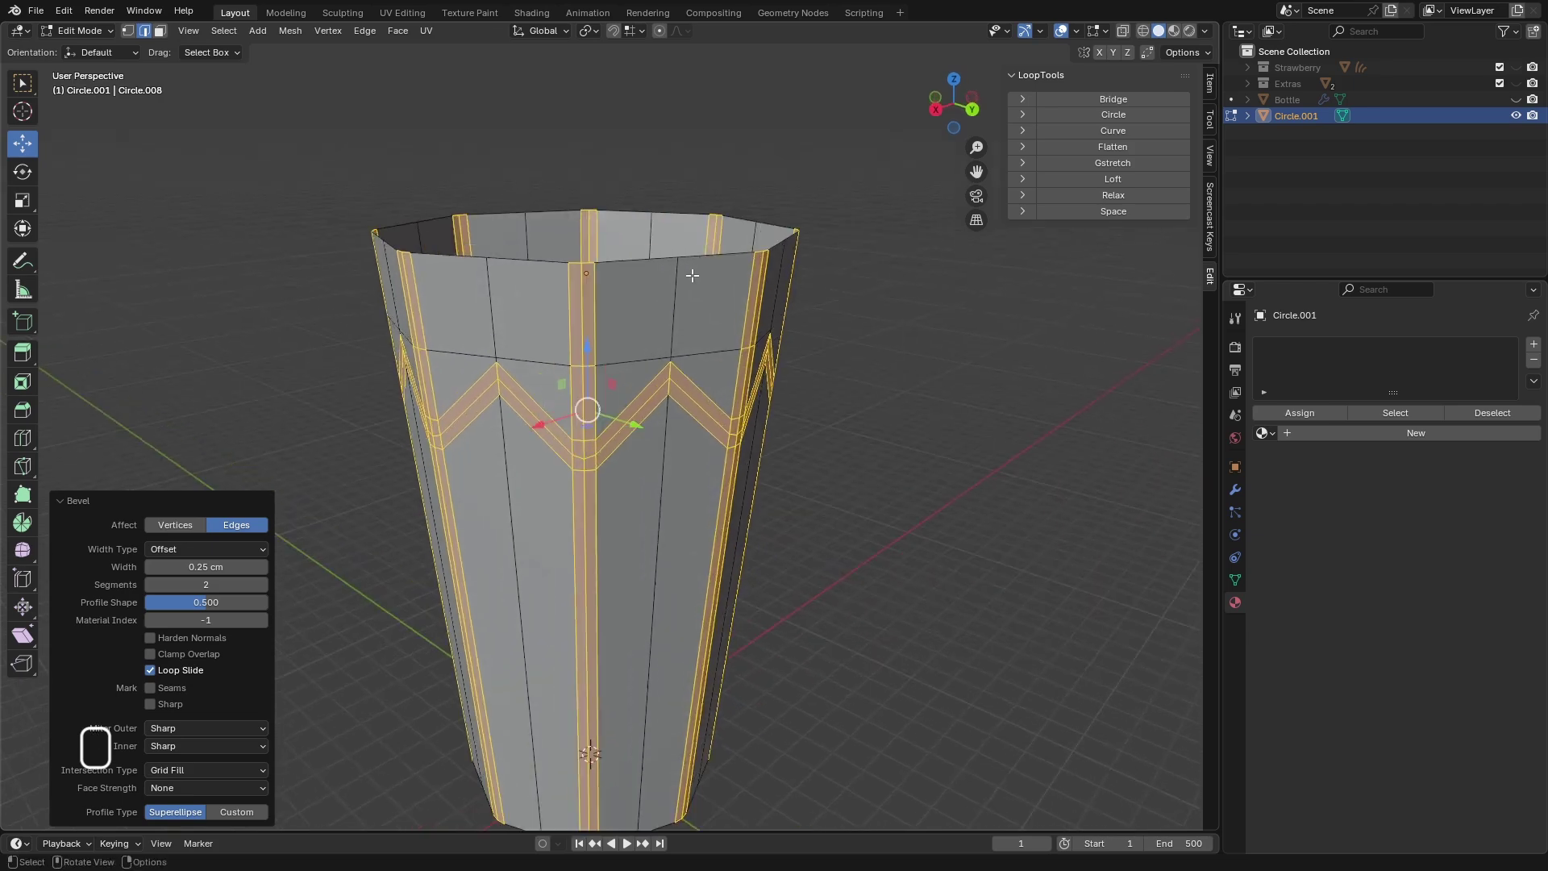
left_click(698, 257, "alt")
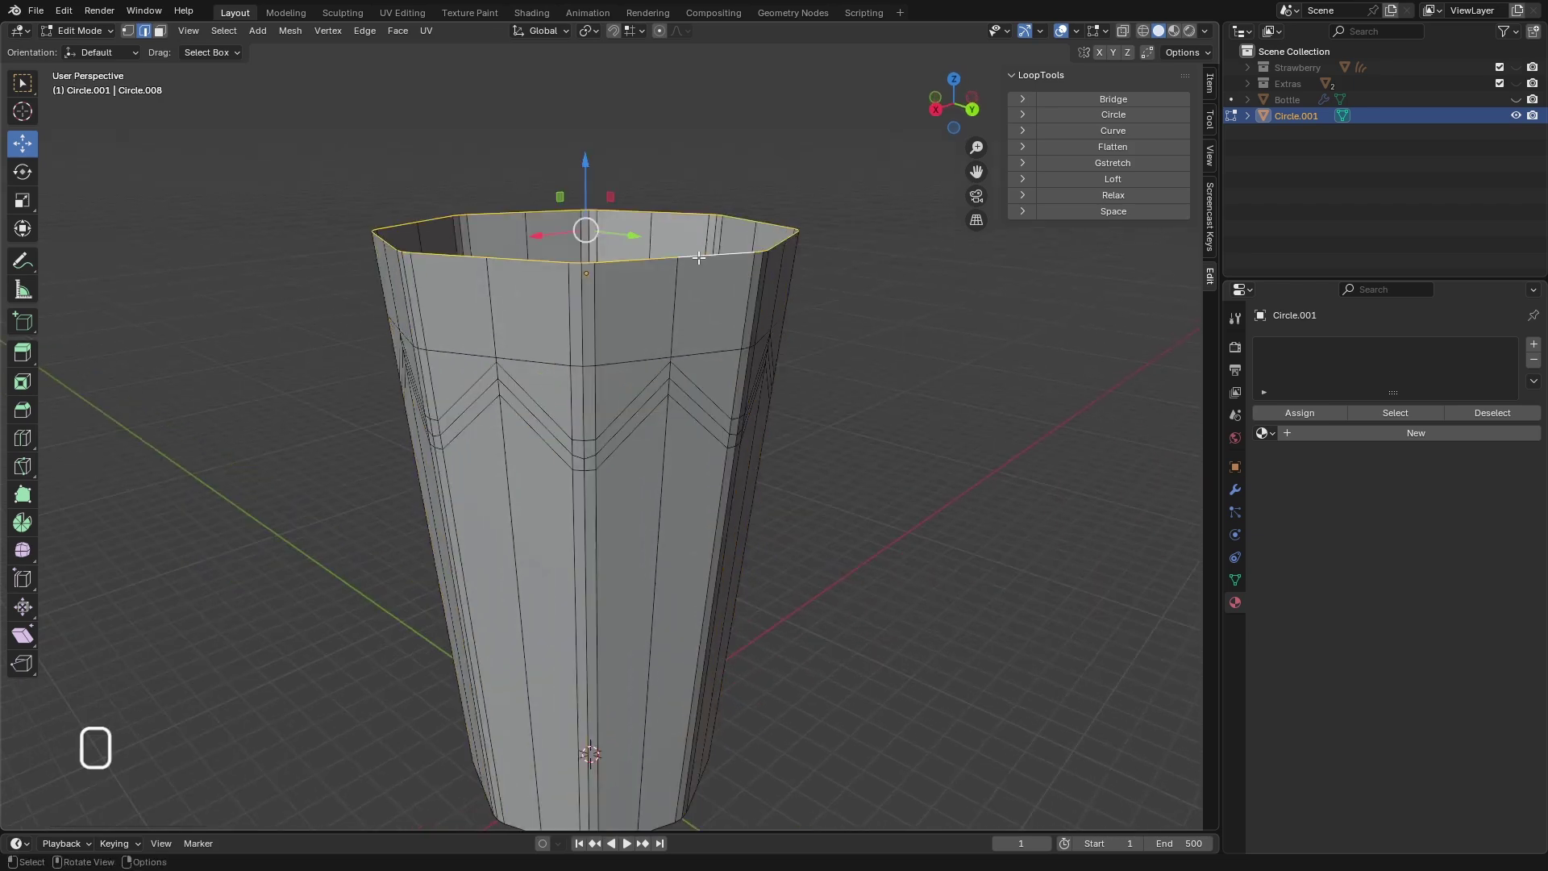
left_click(705, 355, "alt+shift")
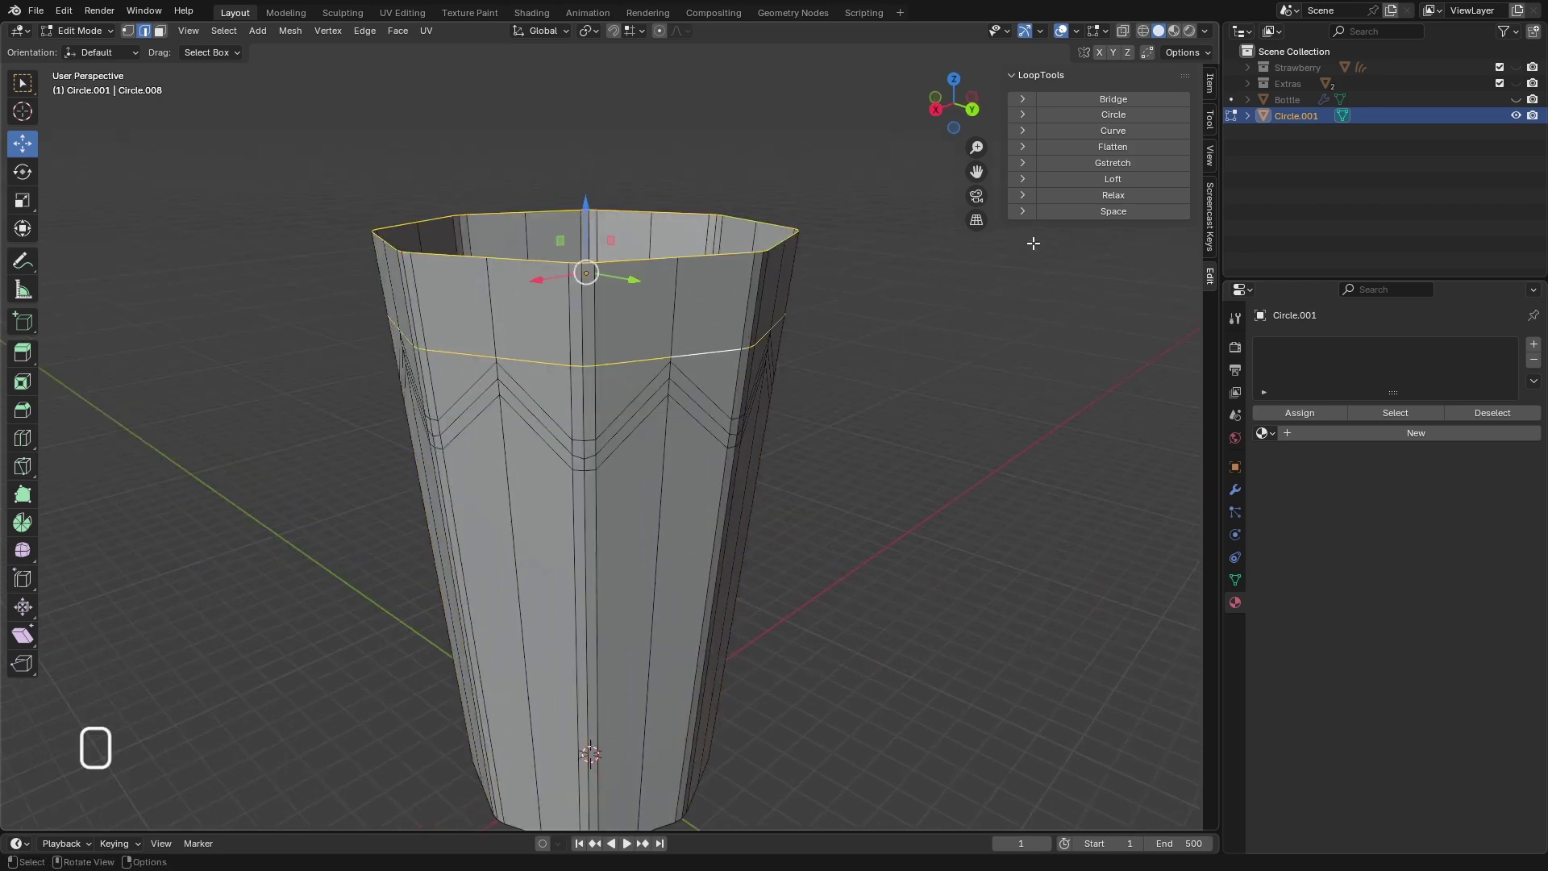
left_click(1096, 114)
middle_click_drag(781, 259, 801, 318)
scroll(696, 287, "up", 3)
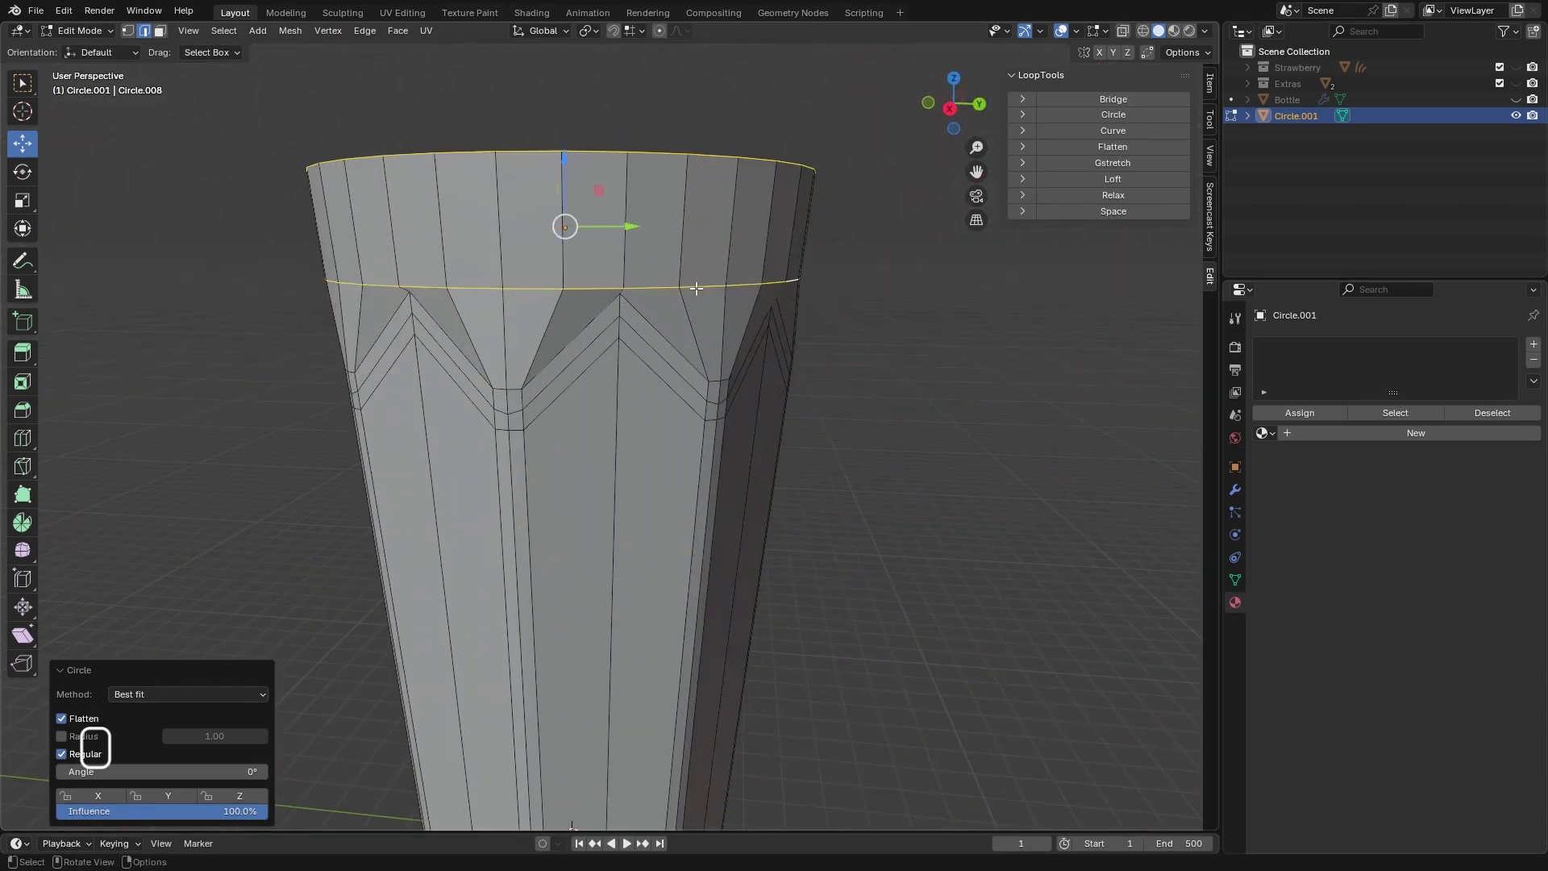
key("KP_1")
scroll(681, 267, "down", 4)
scroll(682, 269, "up", 1)
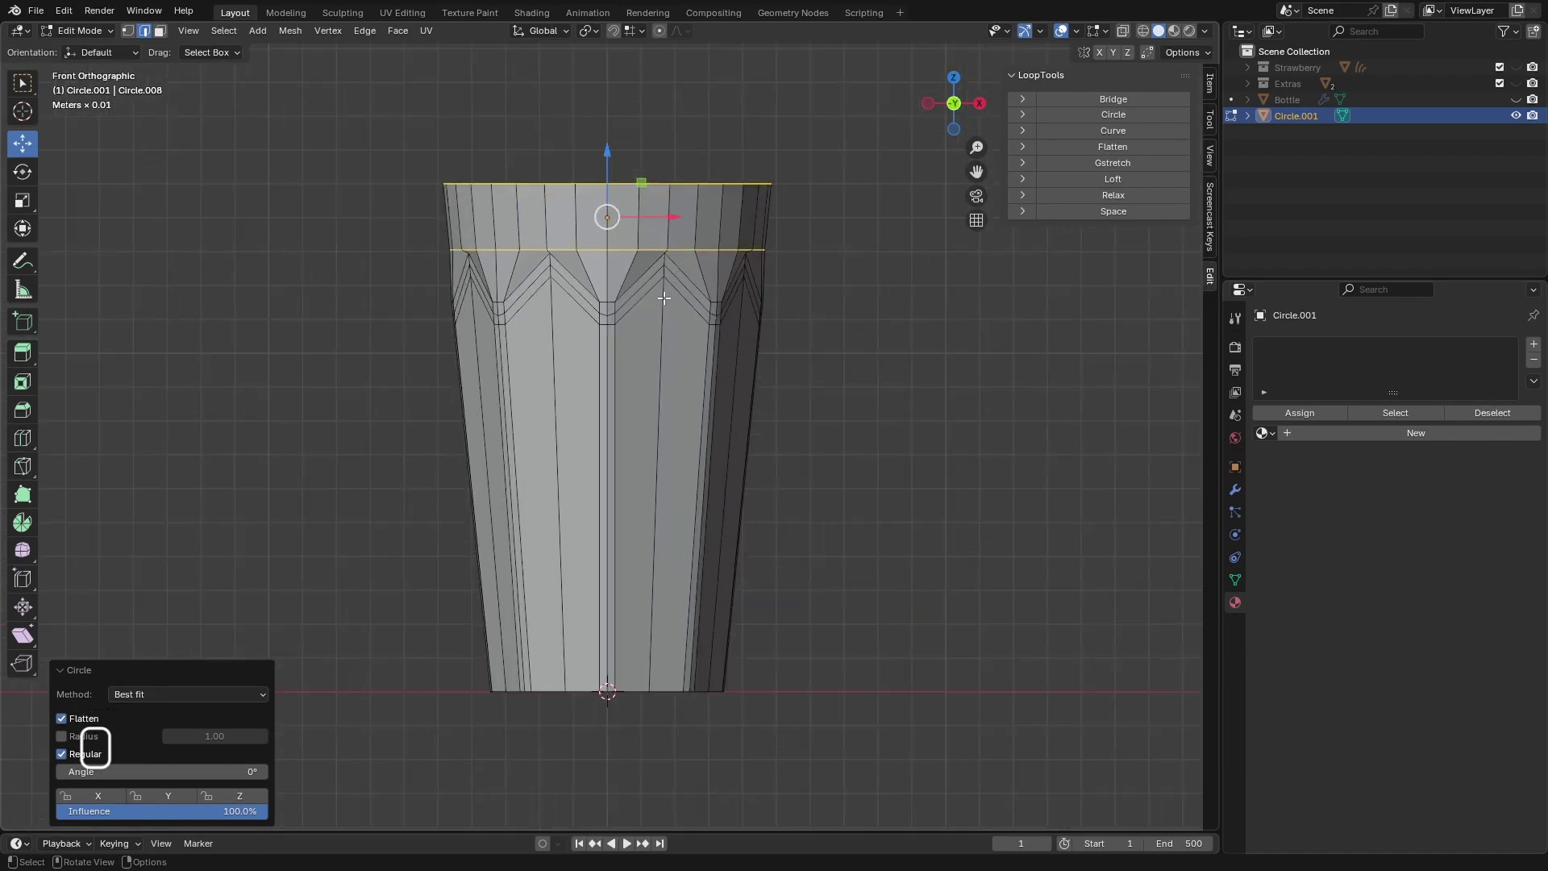
scroll(645, 274, "up", 4)
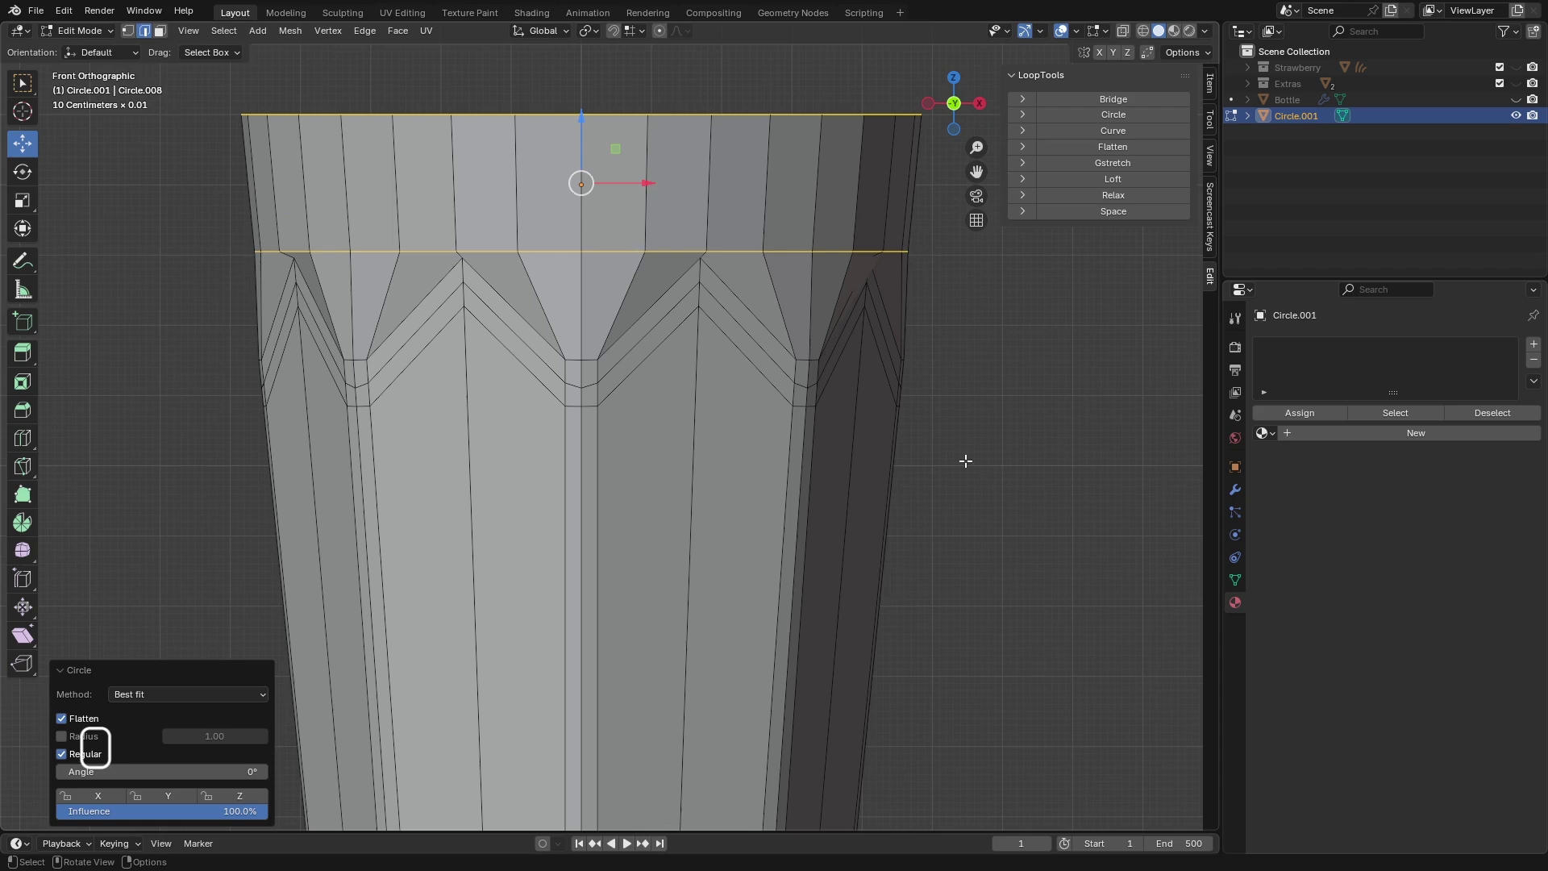
scroll(693, 262, "down", 2)
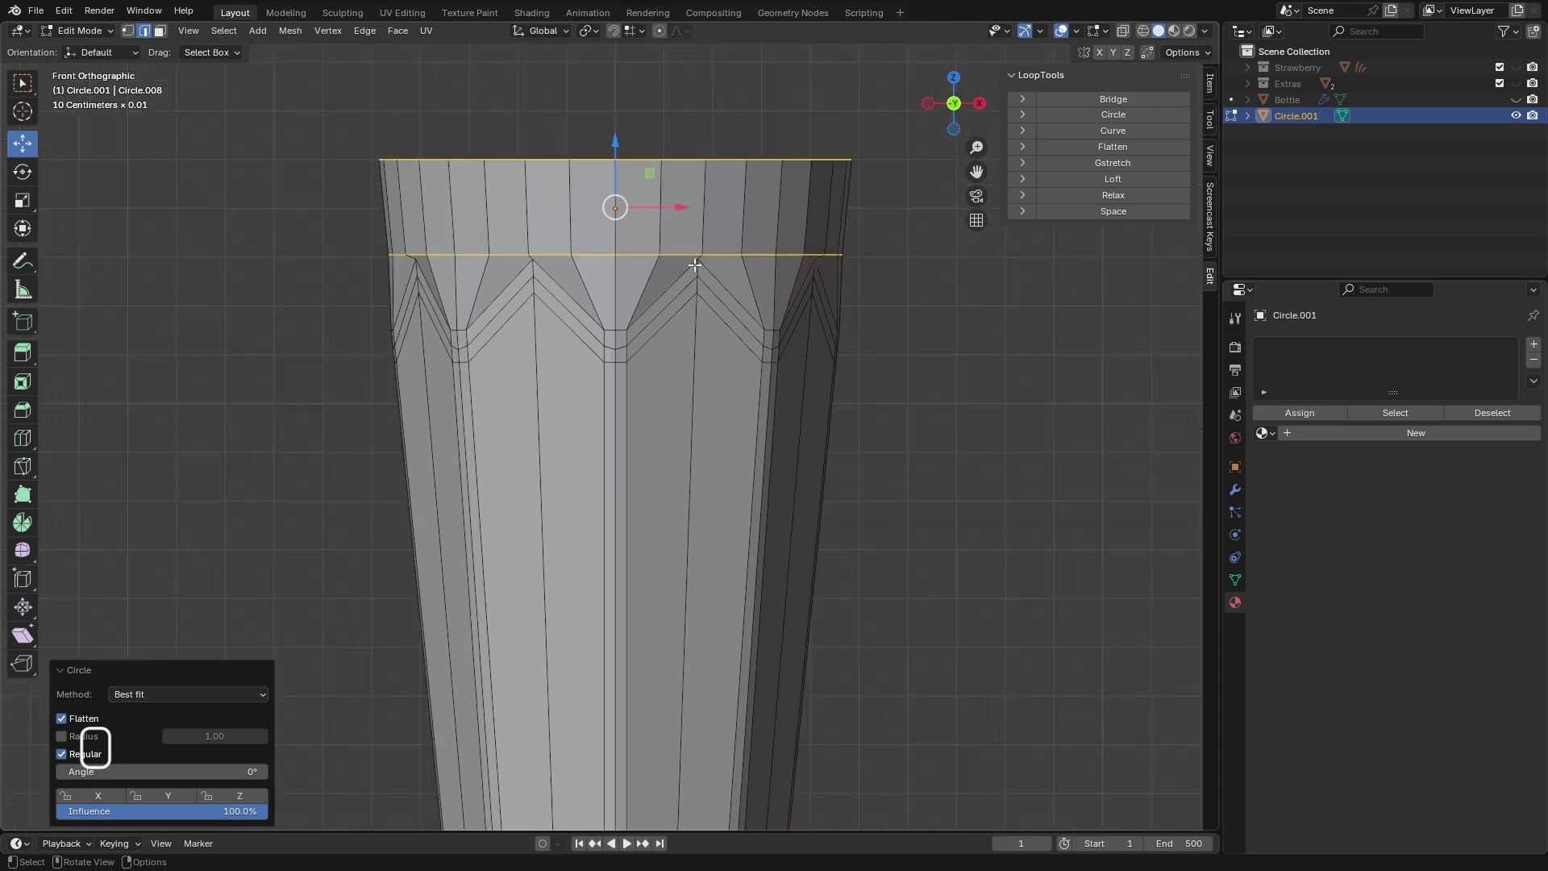
- Scale the round edge loop below the rim by 1.043 so the upper band's wall runs straight down
left_click(695, 264, "alt")
scroll(694, 260, "up", 2)
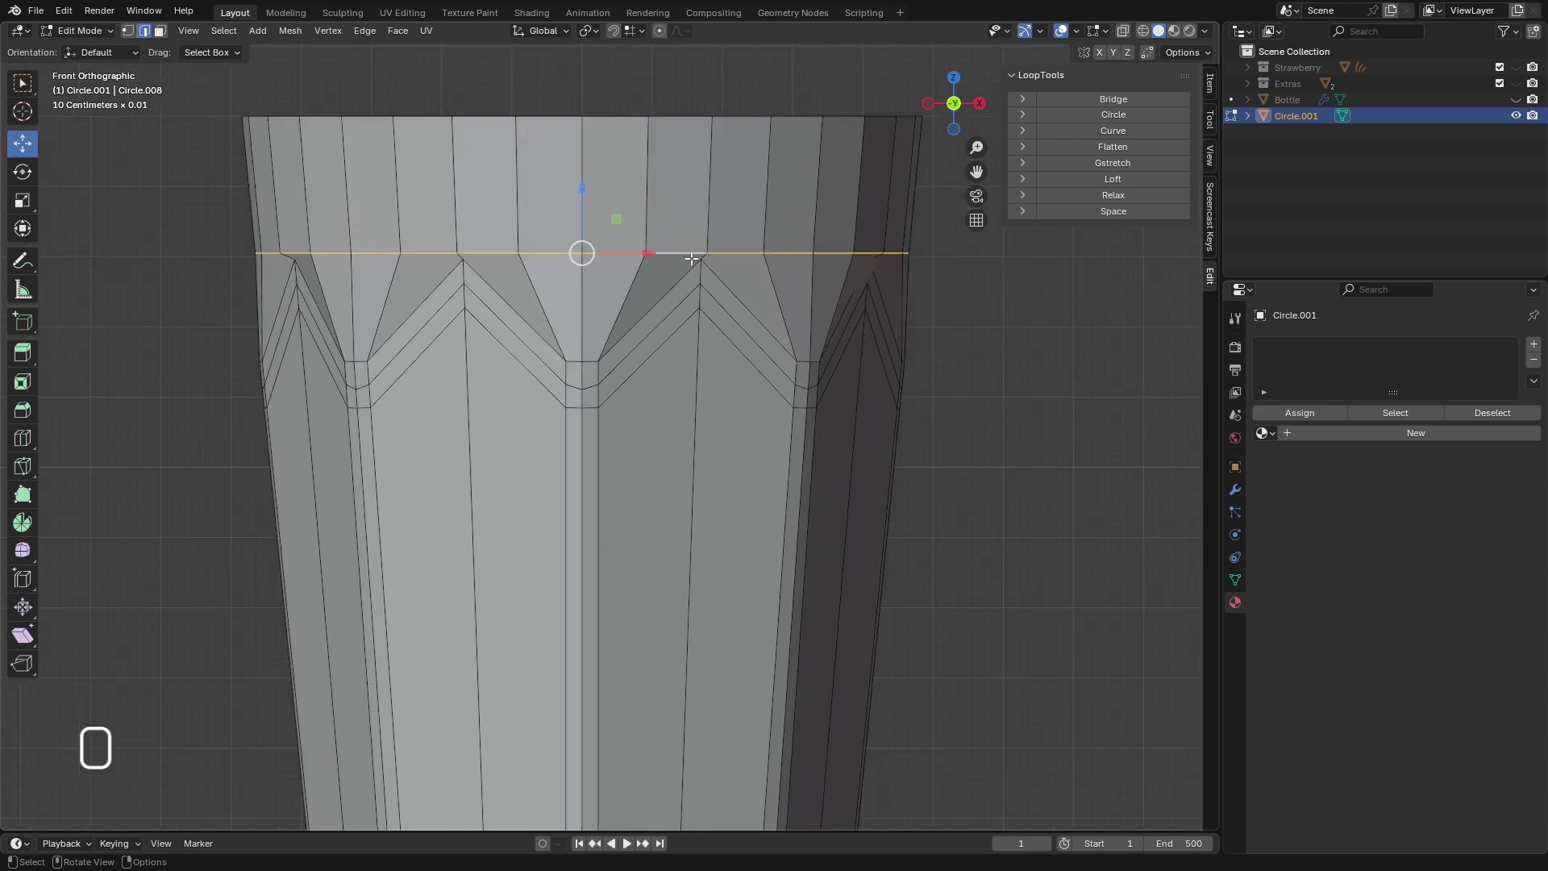
key("s")
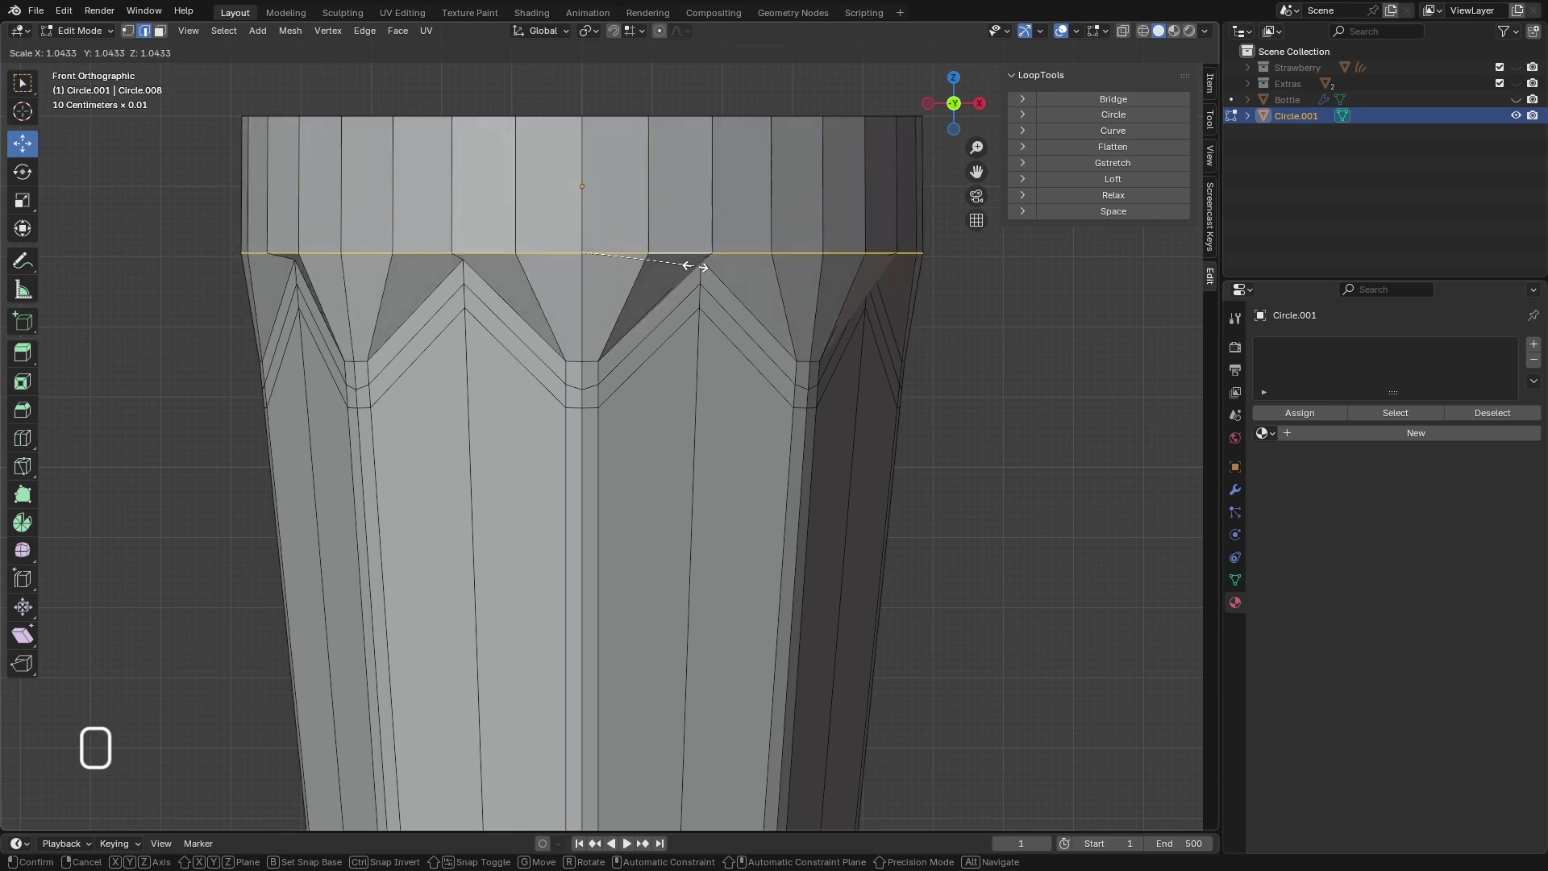
left_click(695, 267)
scroll(682, 270, "down", 6)
middle_click_drag(681, 271, 657, 244)
scroll(664, 237, "up", 6)
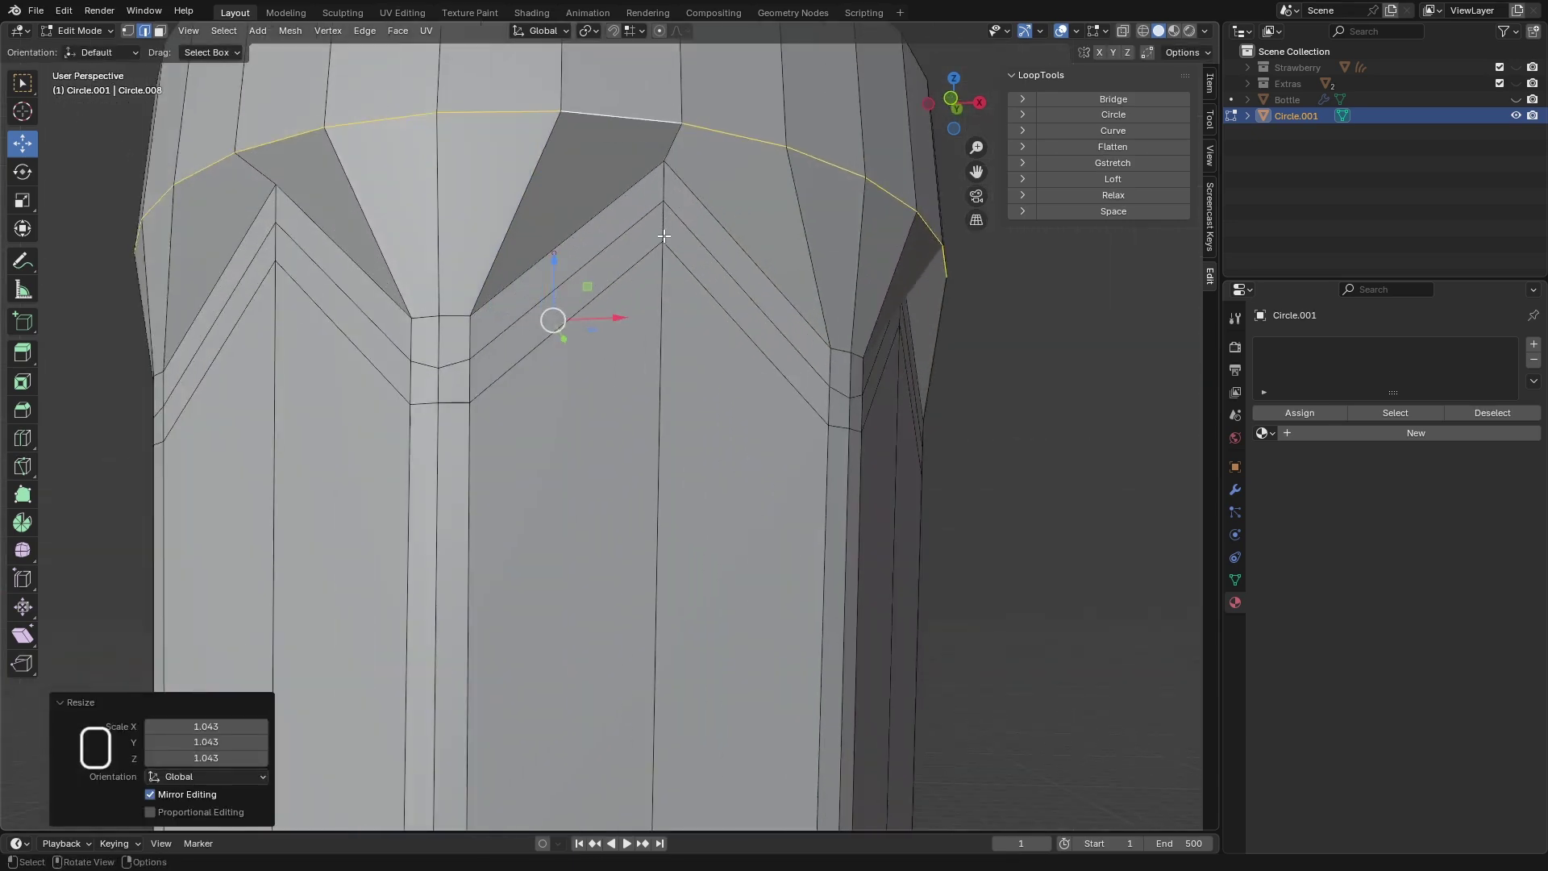
- Select the middle edge loop of the beveled zigzag band
left_click(666, 233, "alt")
scroll(666, 238, "down", 5)
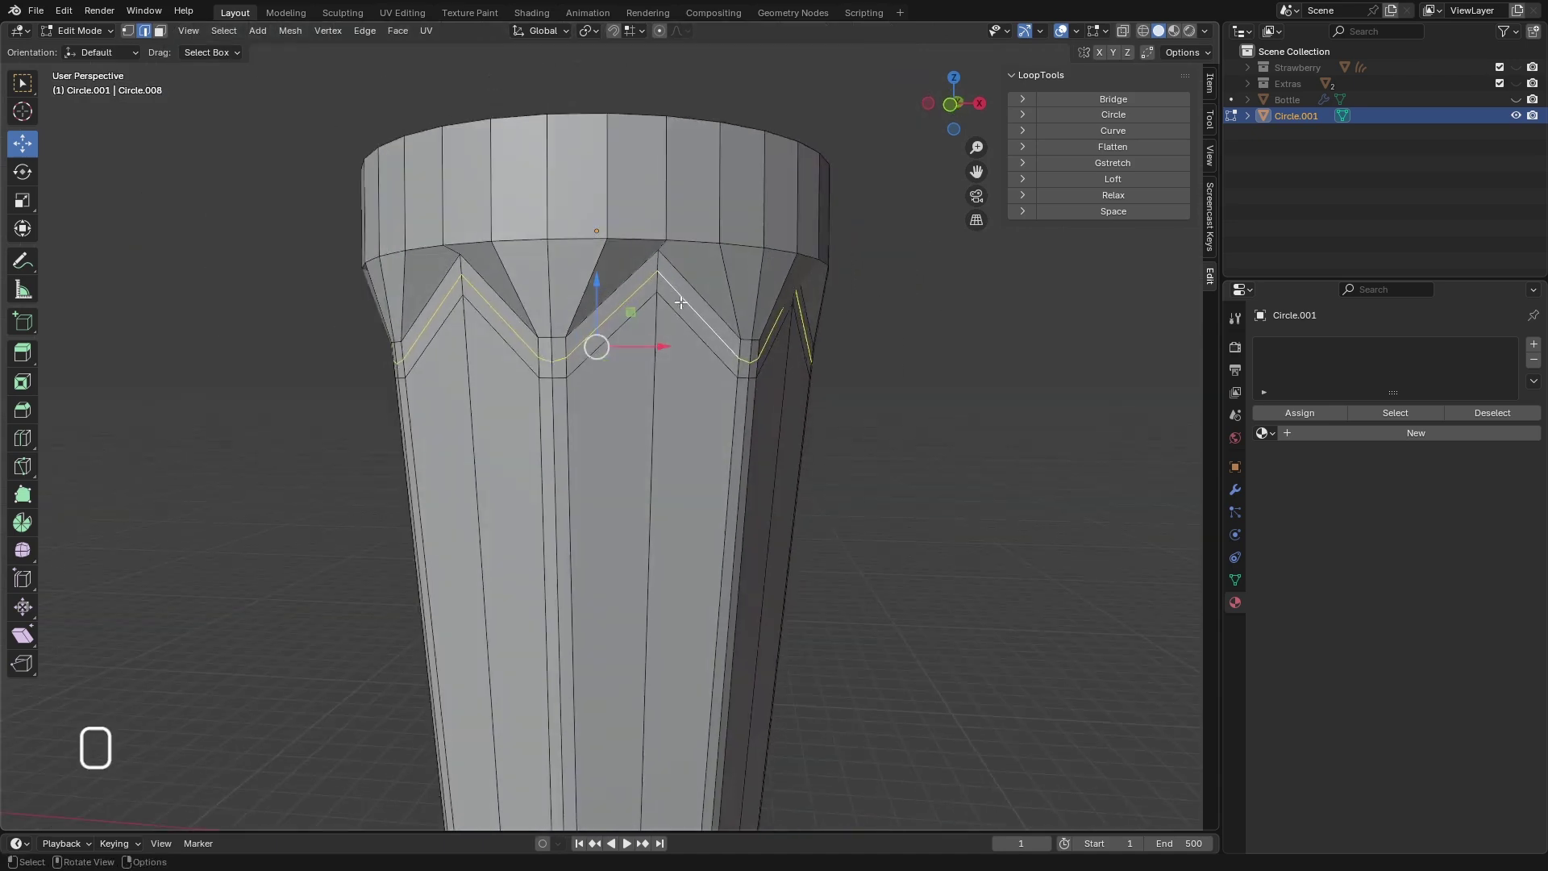
middle_click_drag(682, 303, 629, 207)
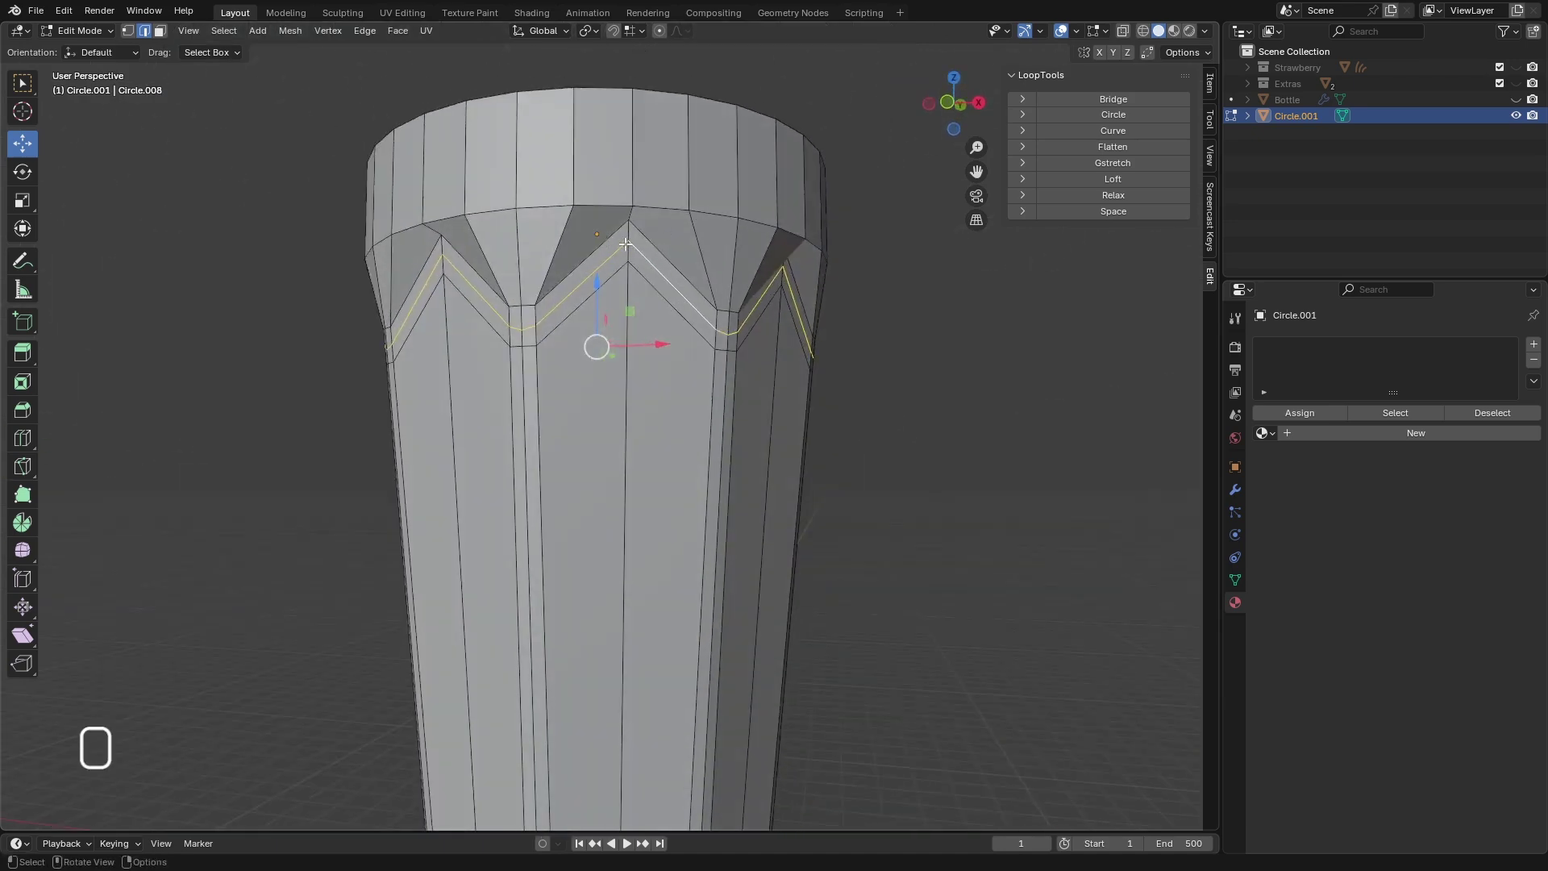
scroll(625, 244, "up", 1)
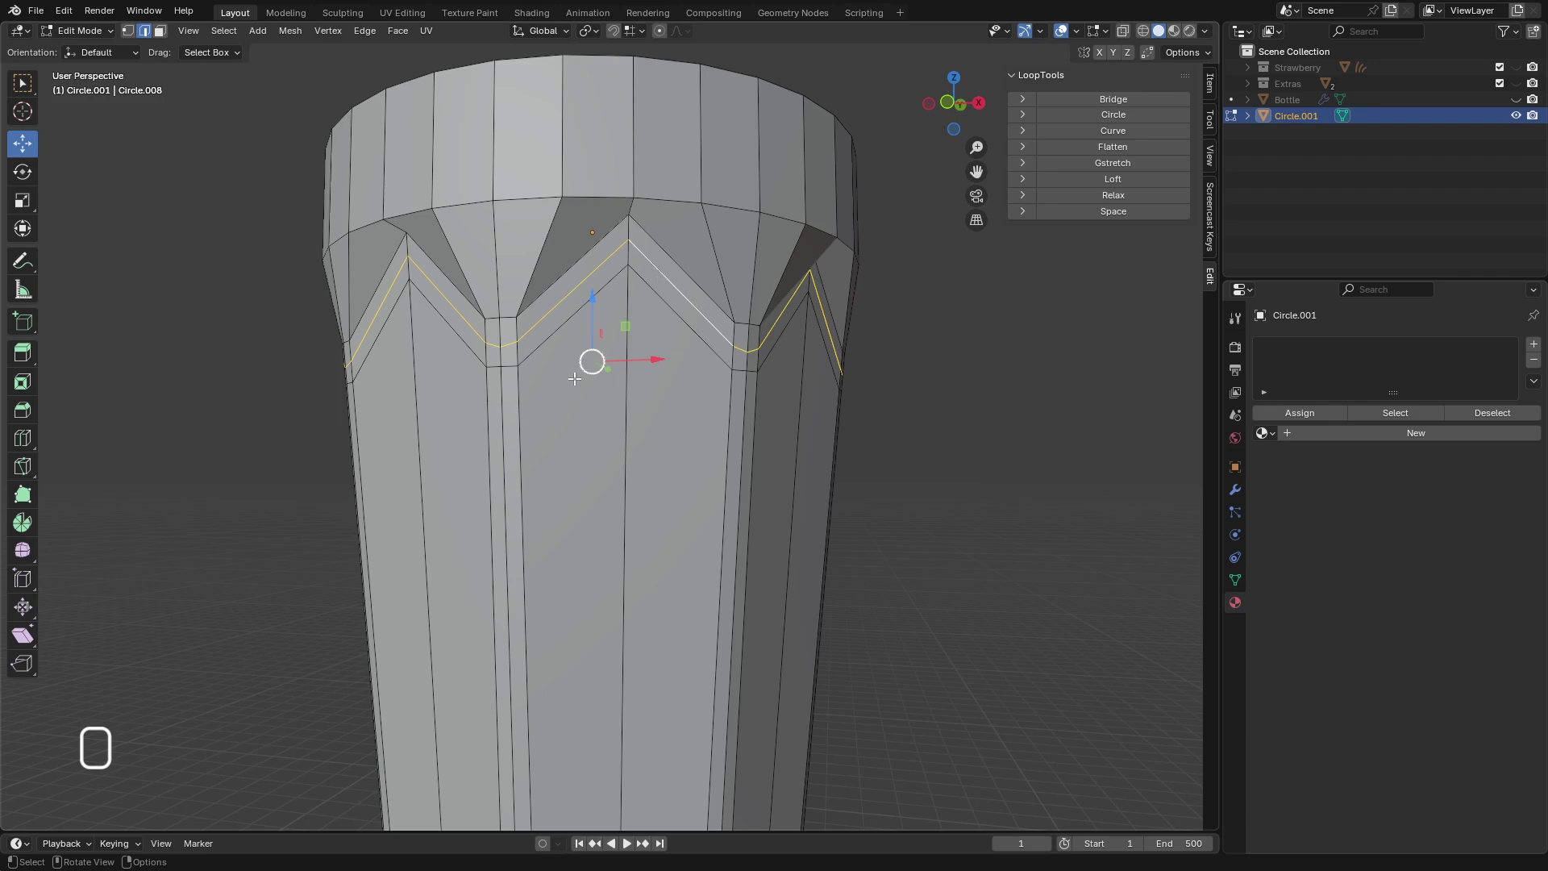
- Add a level edge loop around the cup just below the zigzag band, using a loop cut with factor -0.969
key("KP_1")
scroll(607, 348, "up", 3)
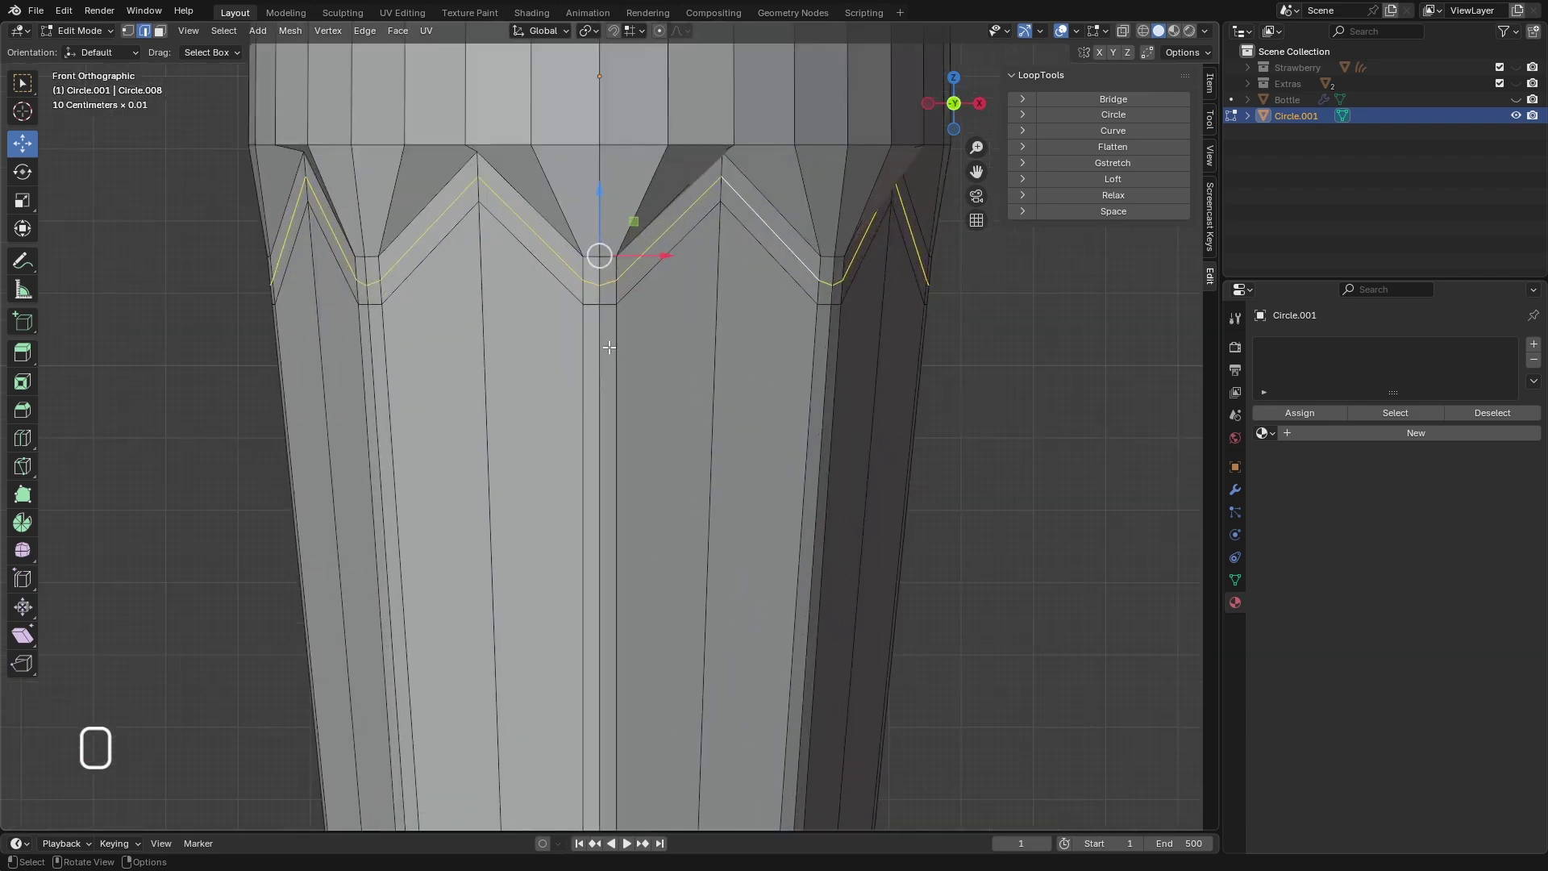
key("ctrl+r")
left_click(609, 346)
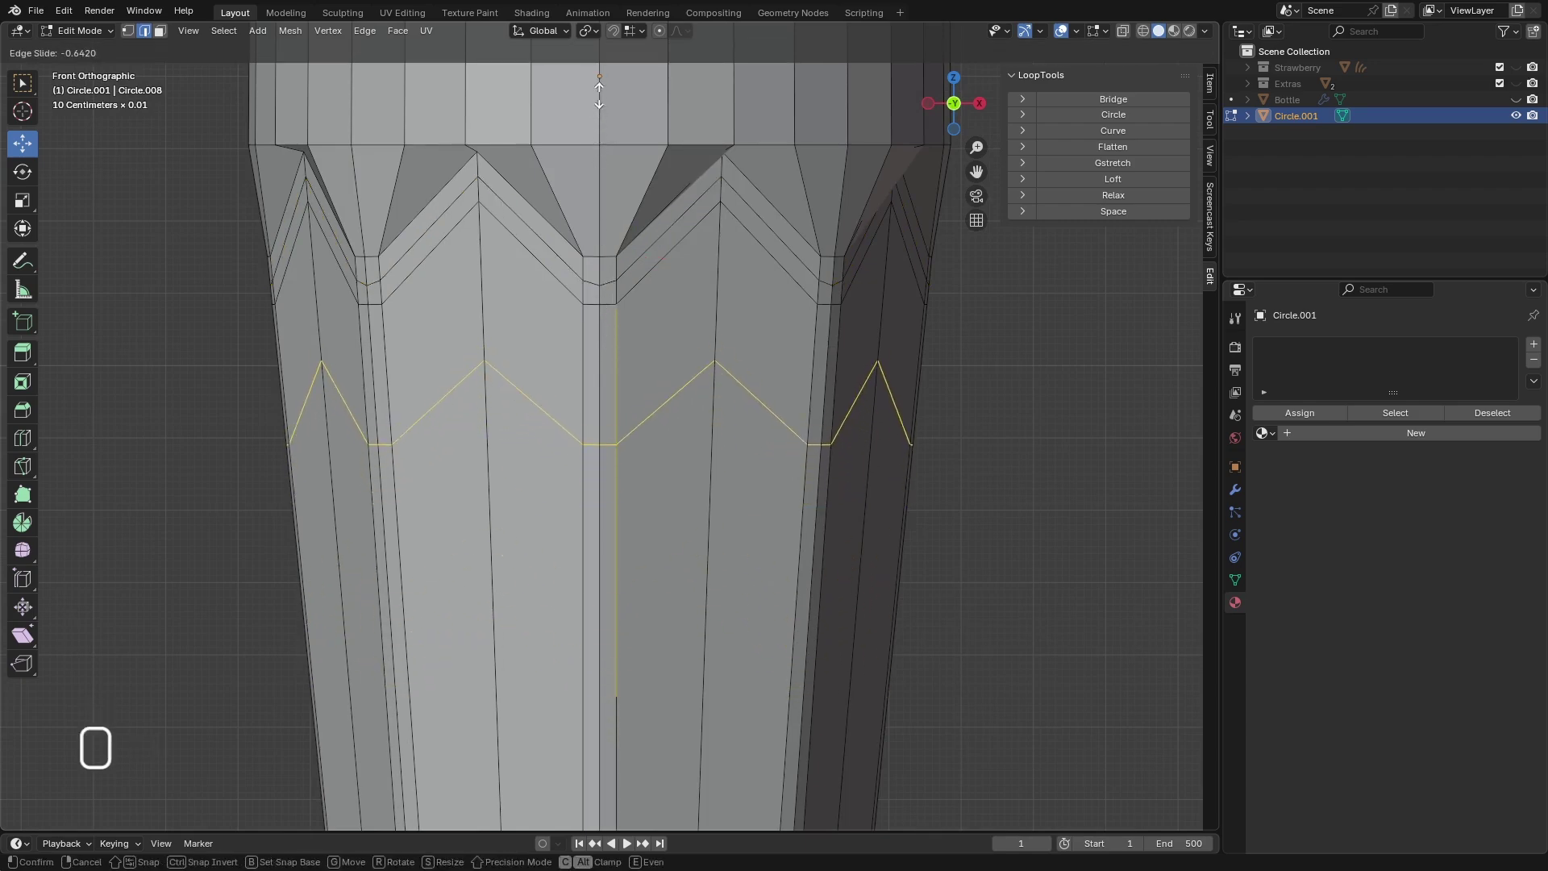
key("e")
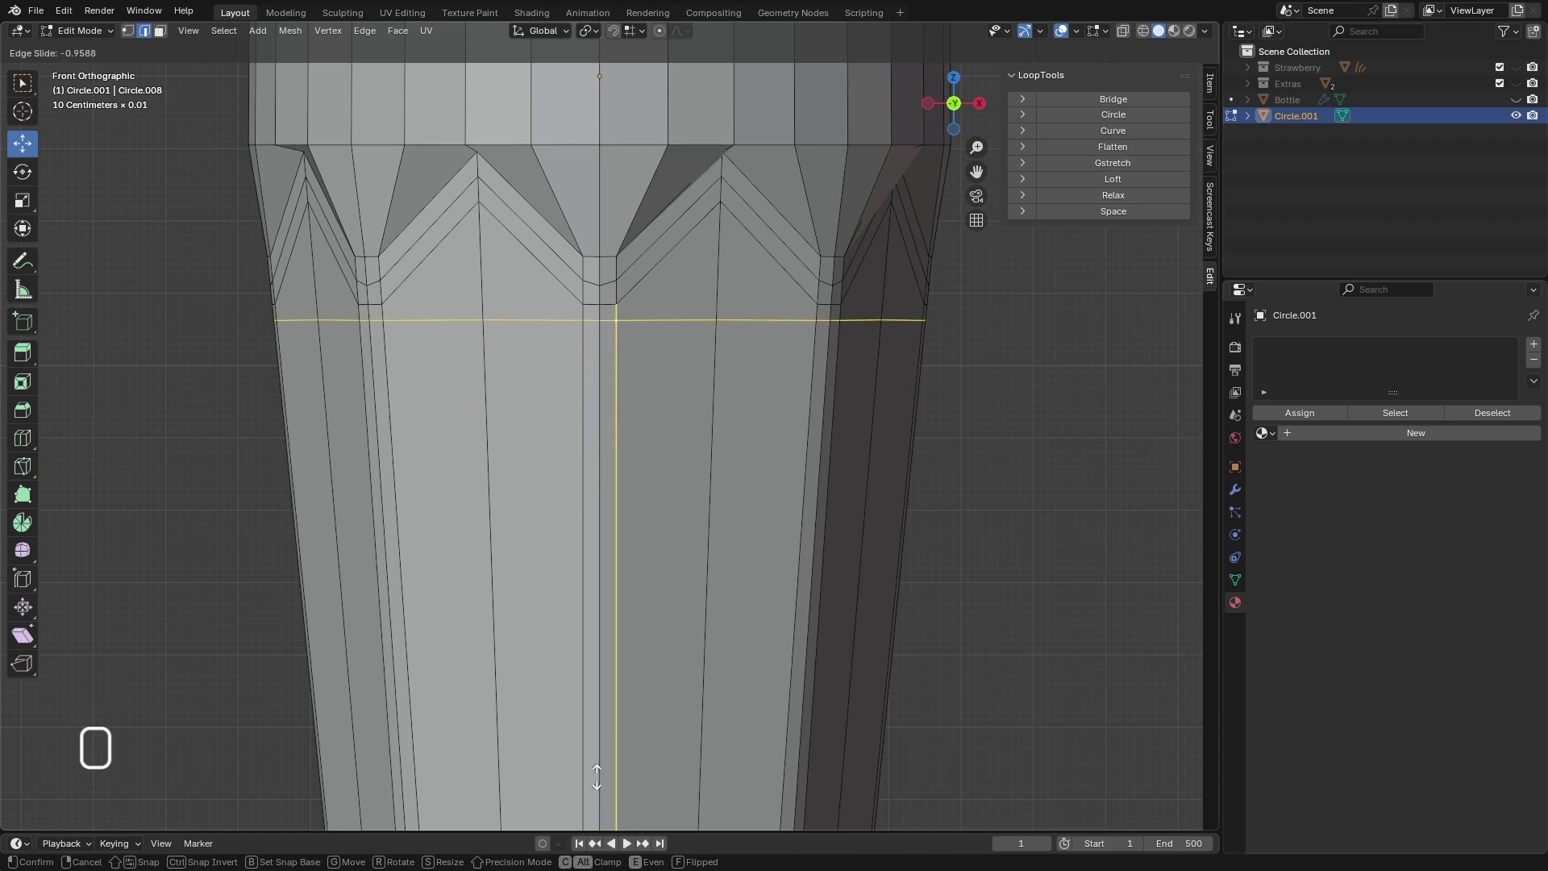
key("e")
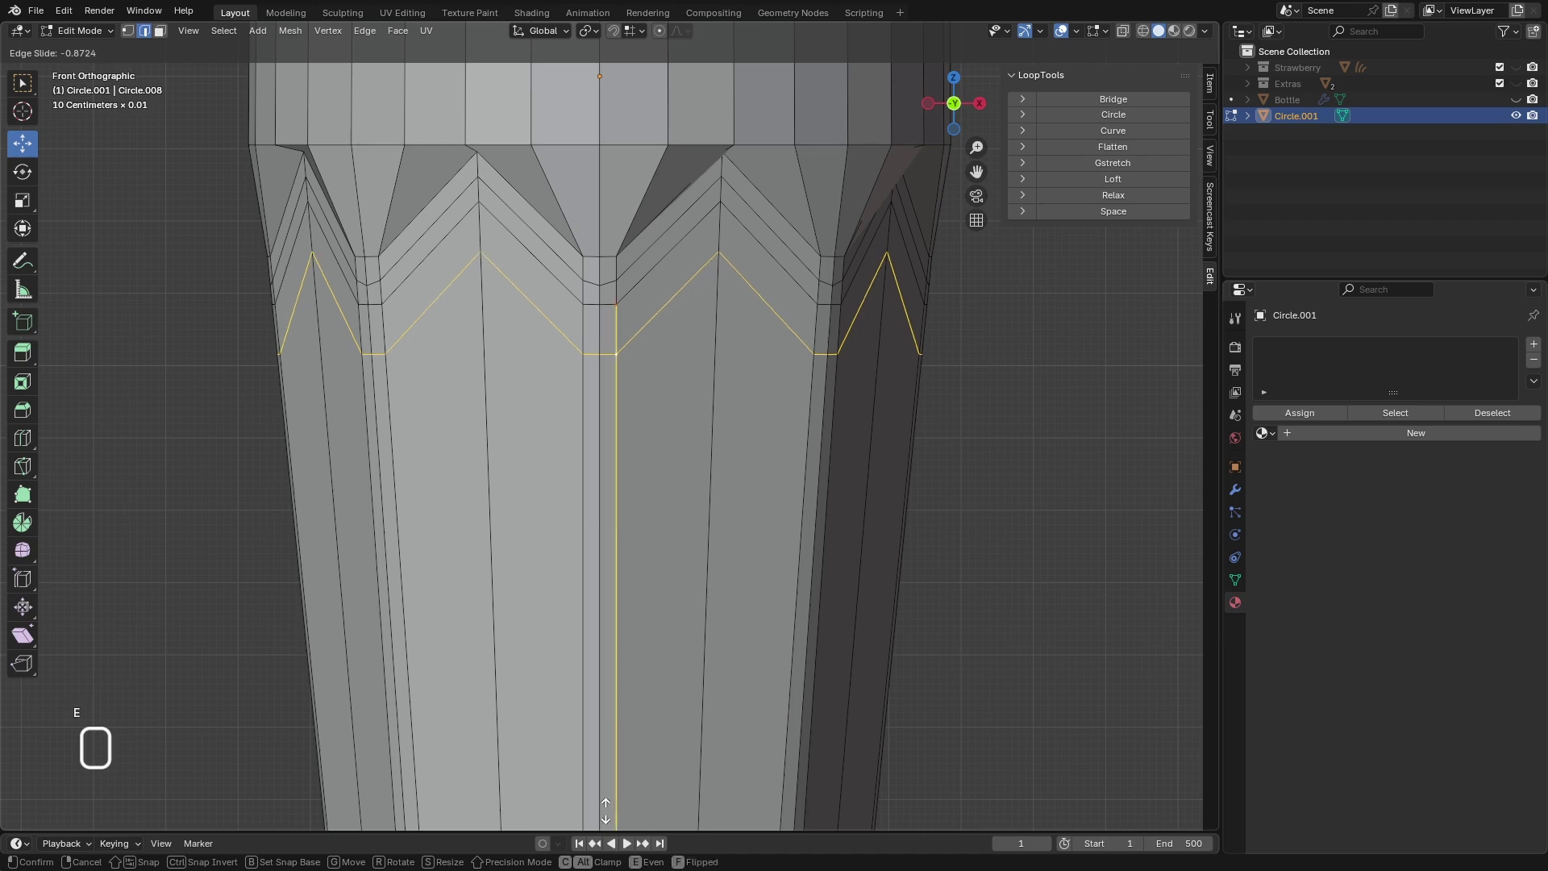
key("e")
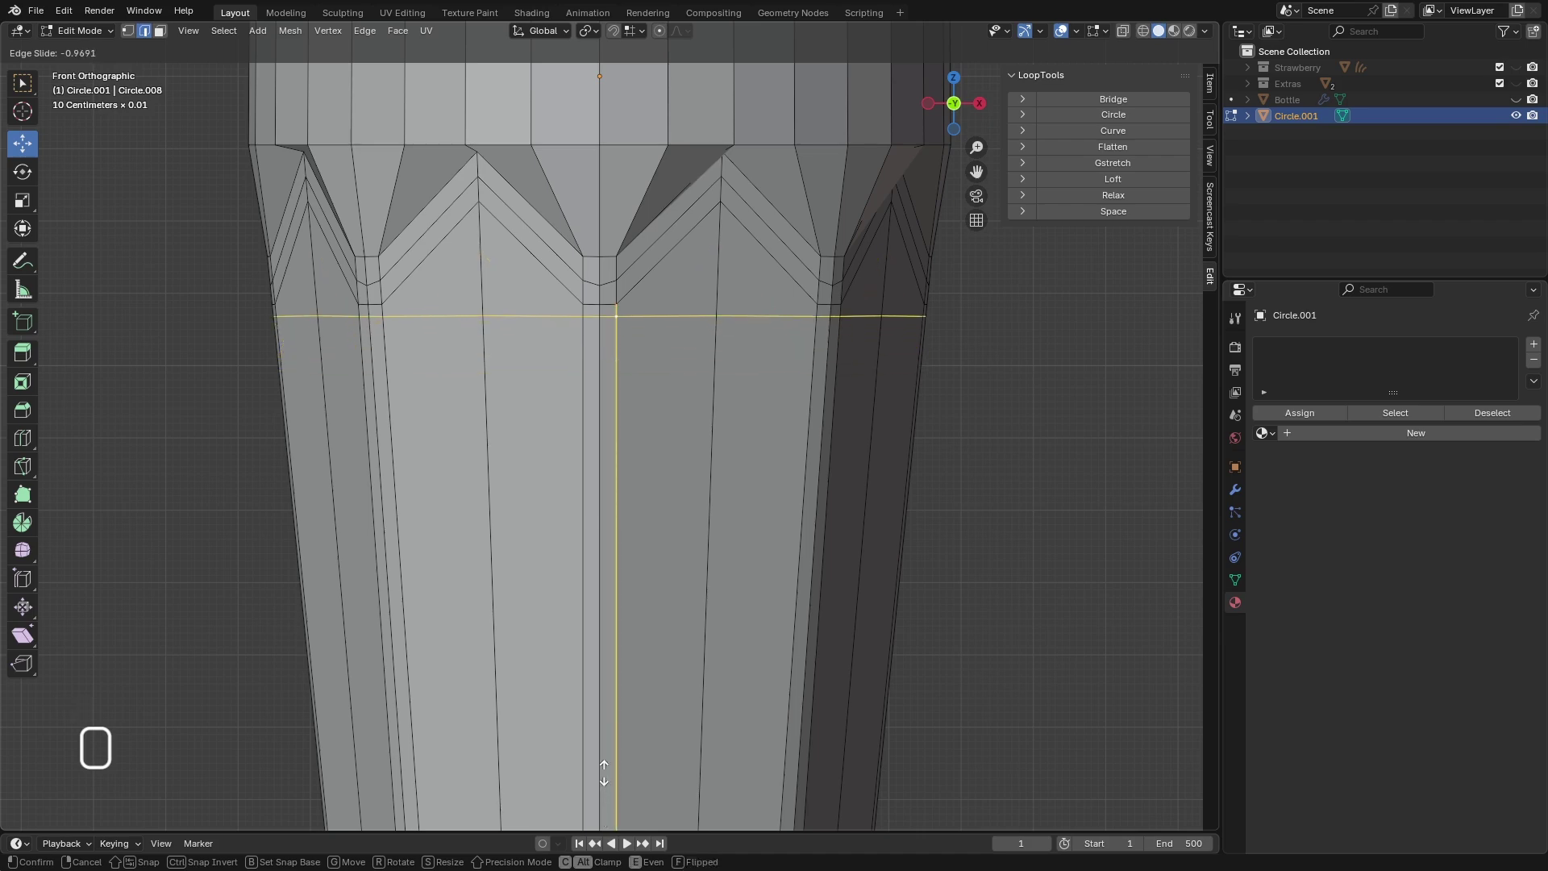
left_click(604, 773)
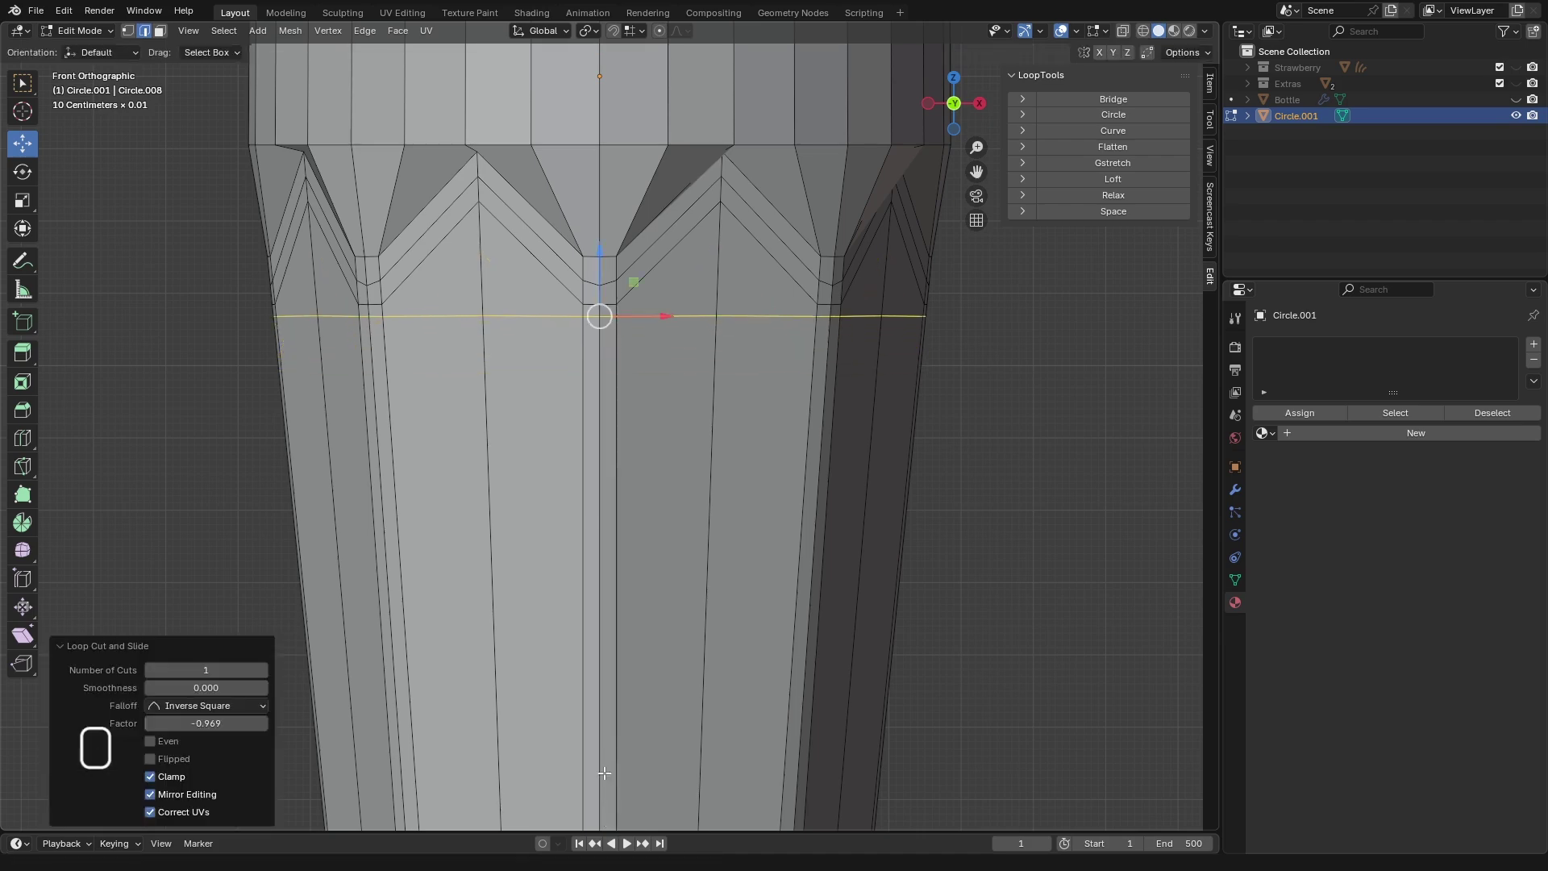
- Tighten the zigzag band by edge-sliding its middle loop with factor -0.552 and its lower loop upward with about -0.5
left_click(661, 234, "alt")
key("g")
key("g")
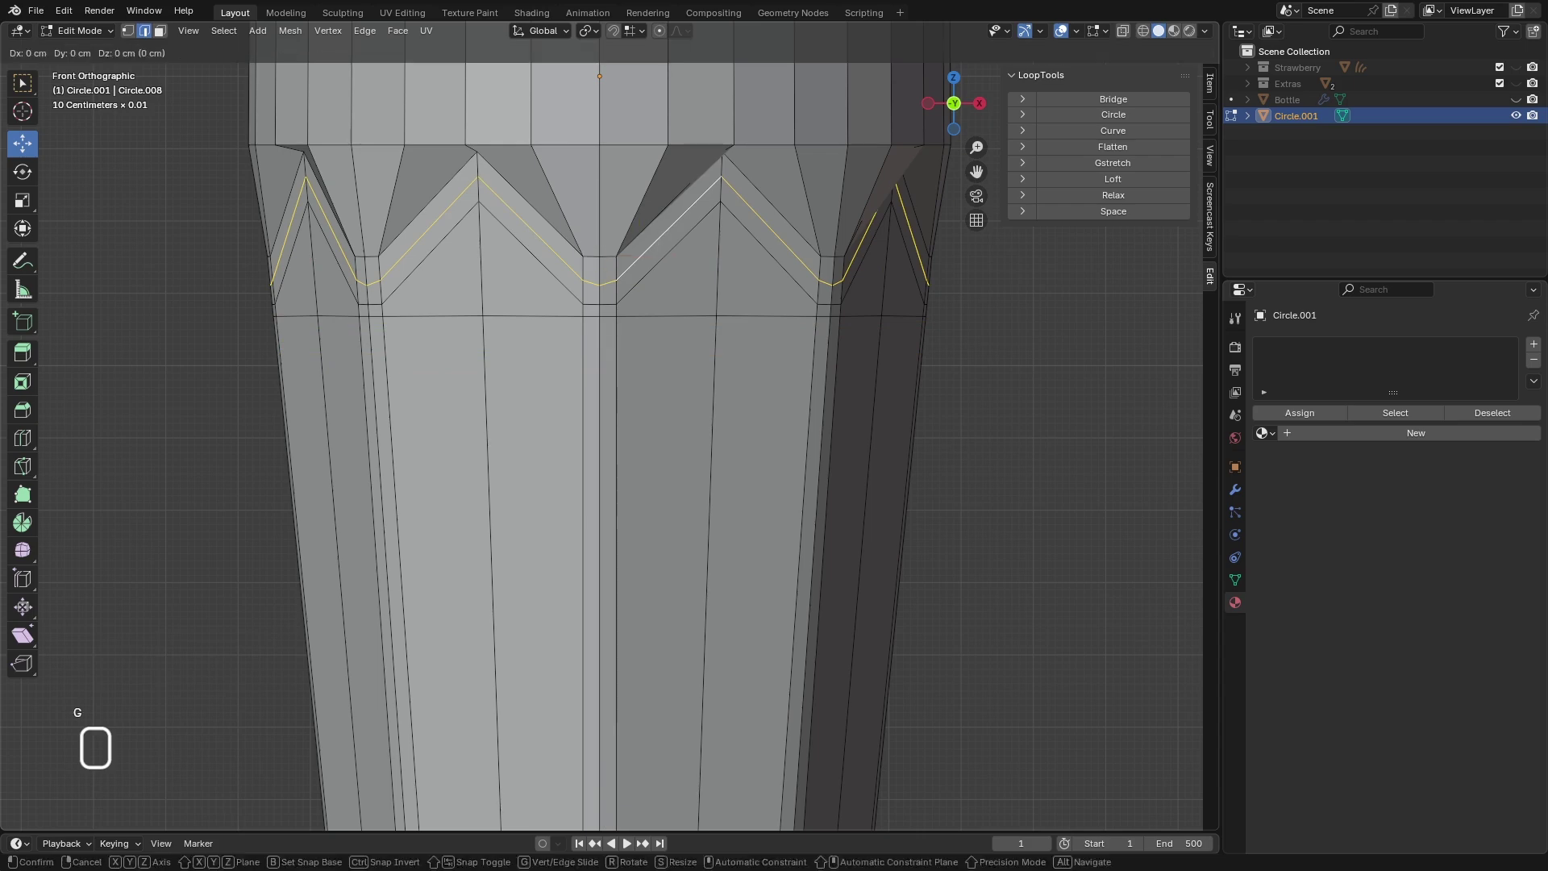
left_click(662, 225)
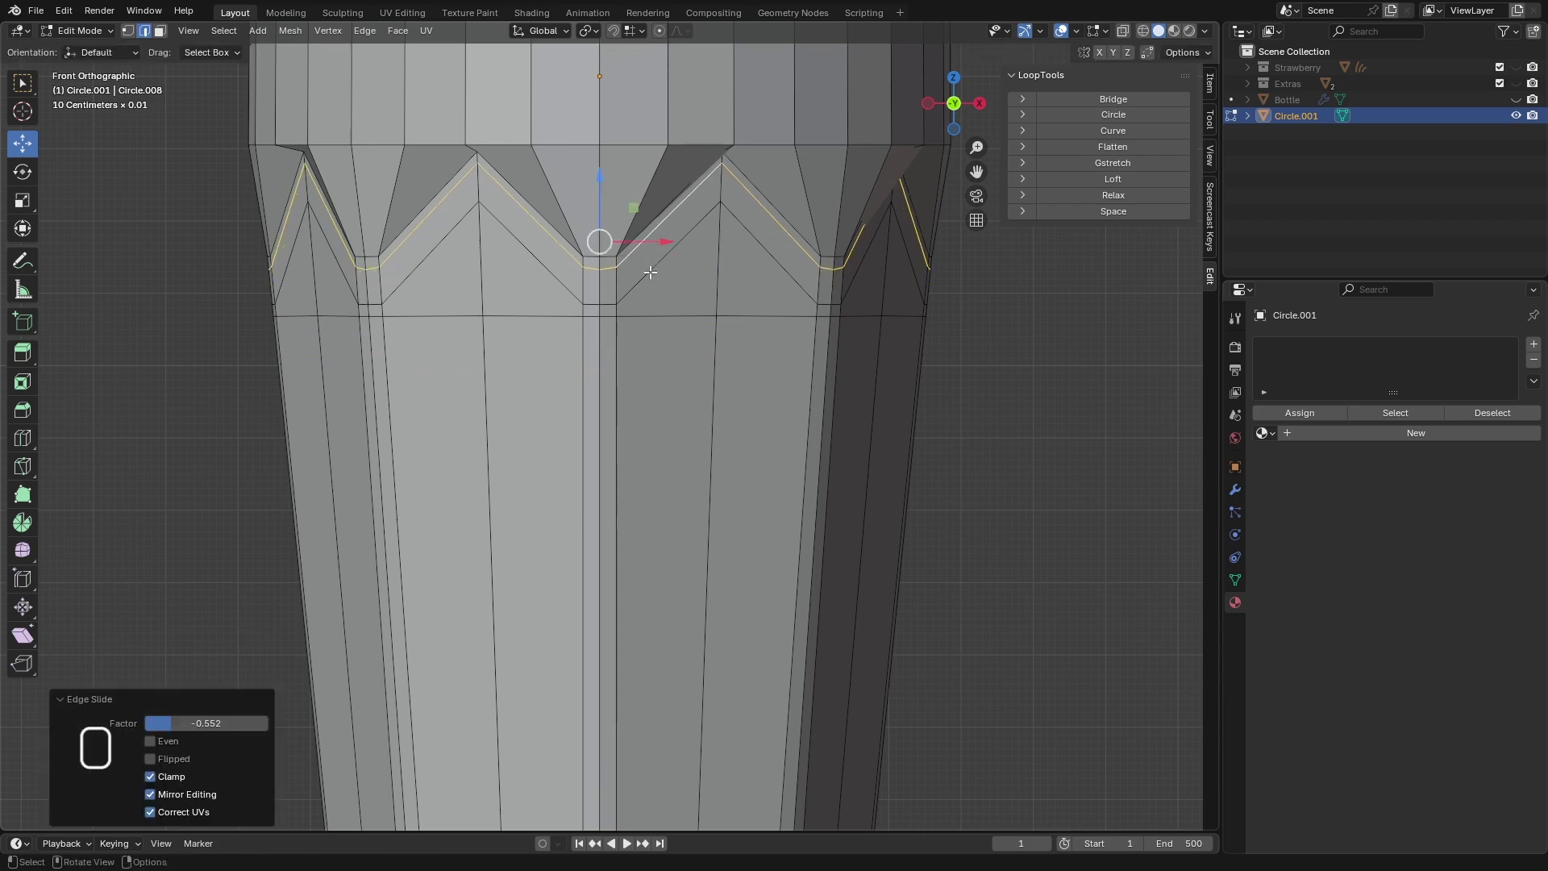
key("ctrl+z")
key("g")
key("g")
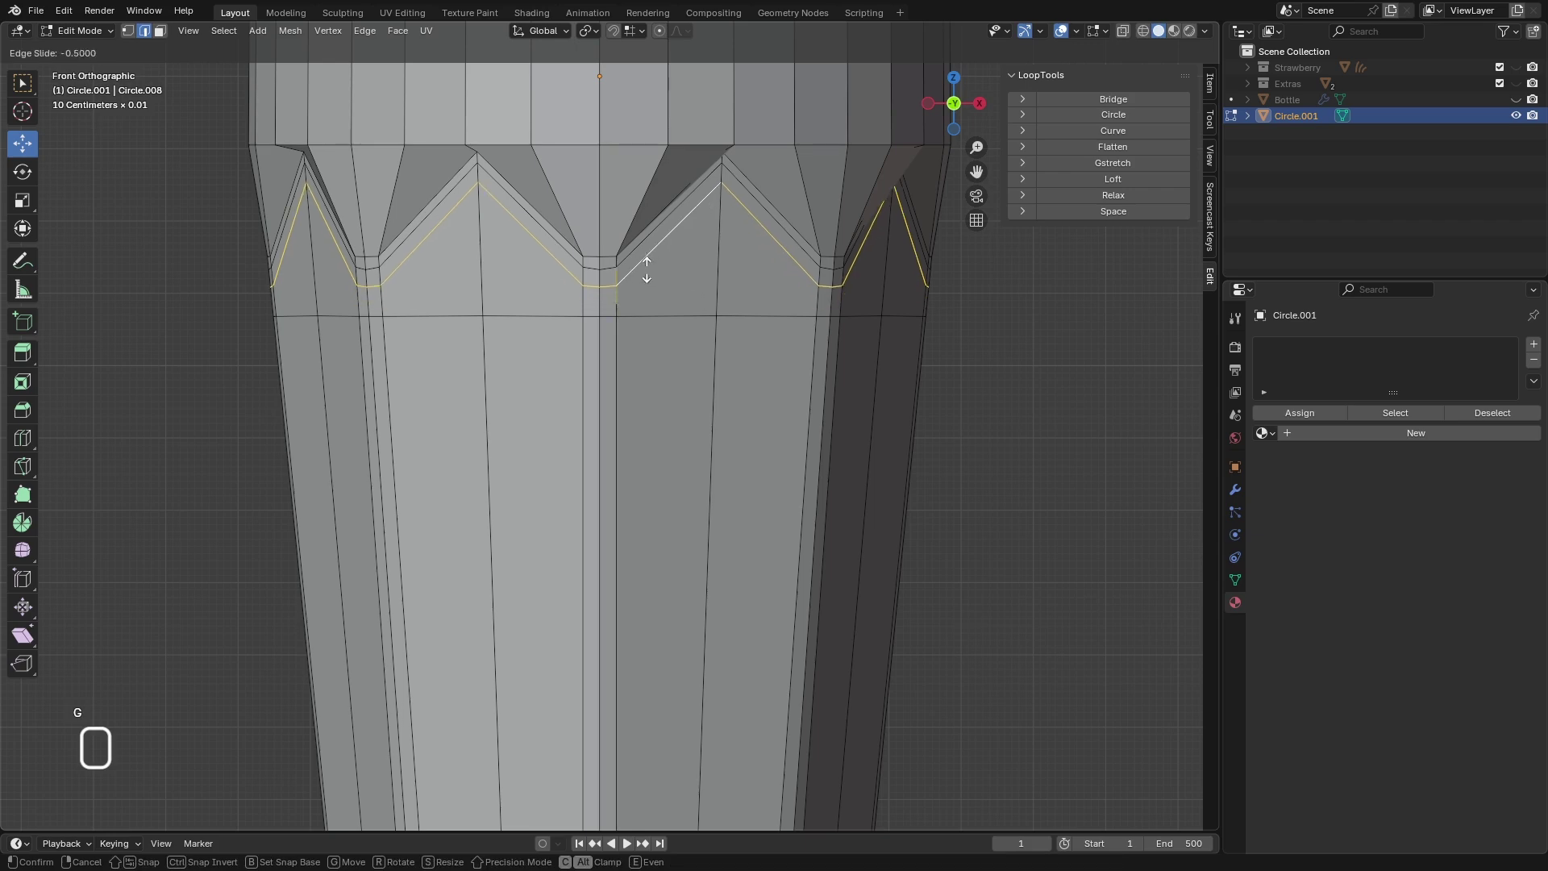
left_click(650, 278)
- Slide the level edge loop beneath the zigzag band upward with factor -0.978, keeping it horizontal
left_click(653, 315, "alt")
key("g")
key("g")
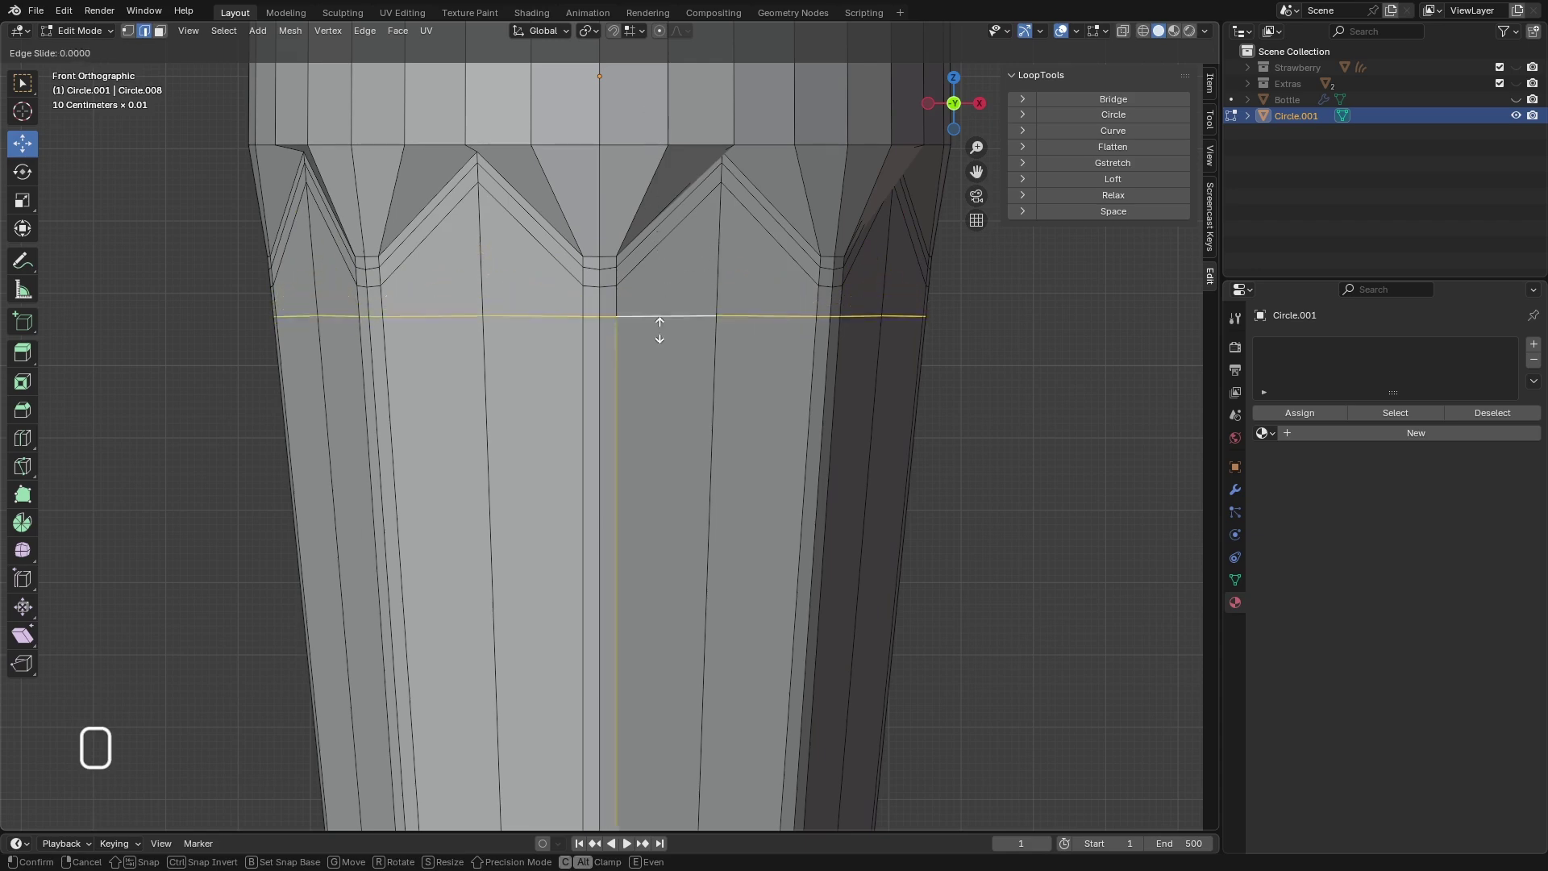
key("e")
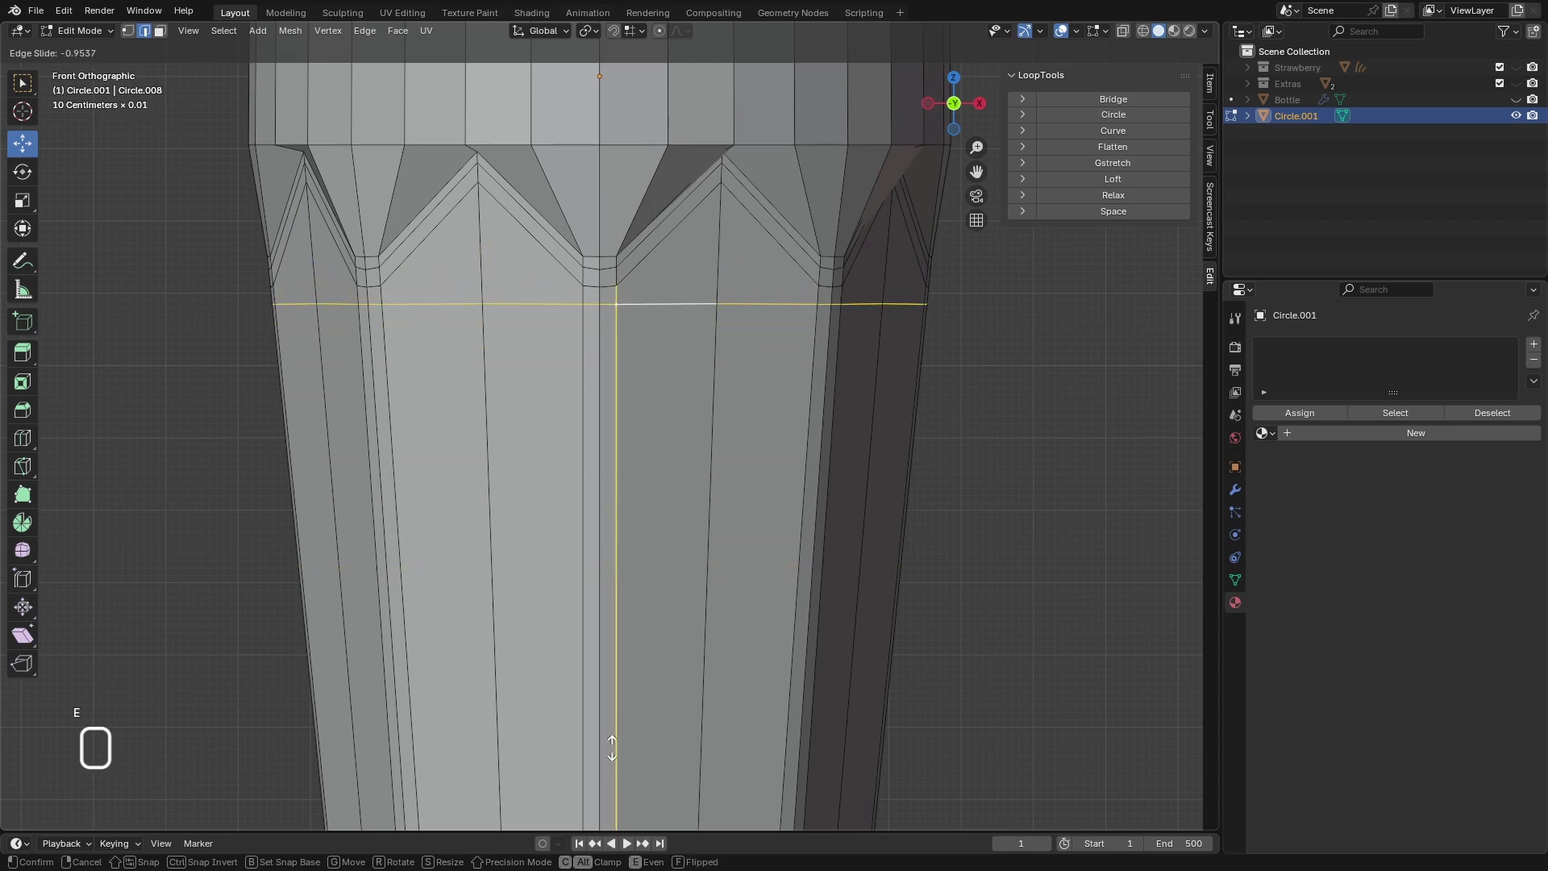
left_click(610, 738)
- Select the cup's top rim loop and raise it about 0.947 cm along Z
scroll(589, 560, "down", 4)
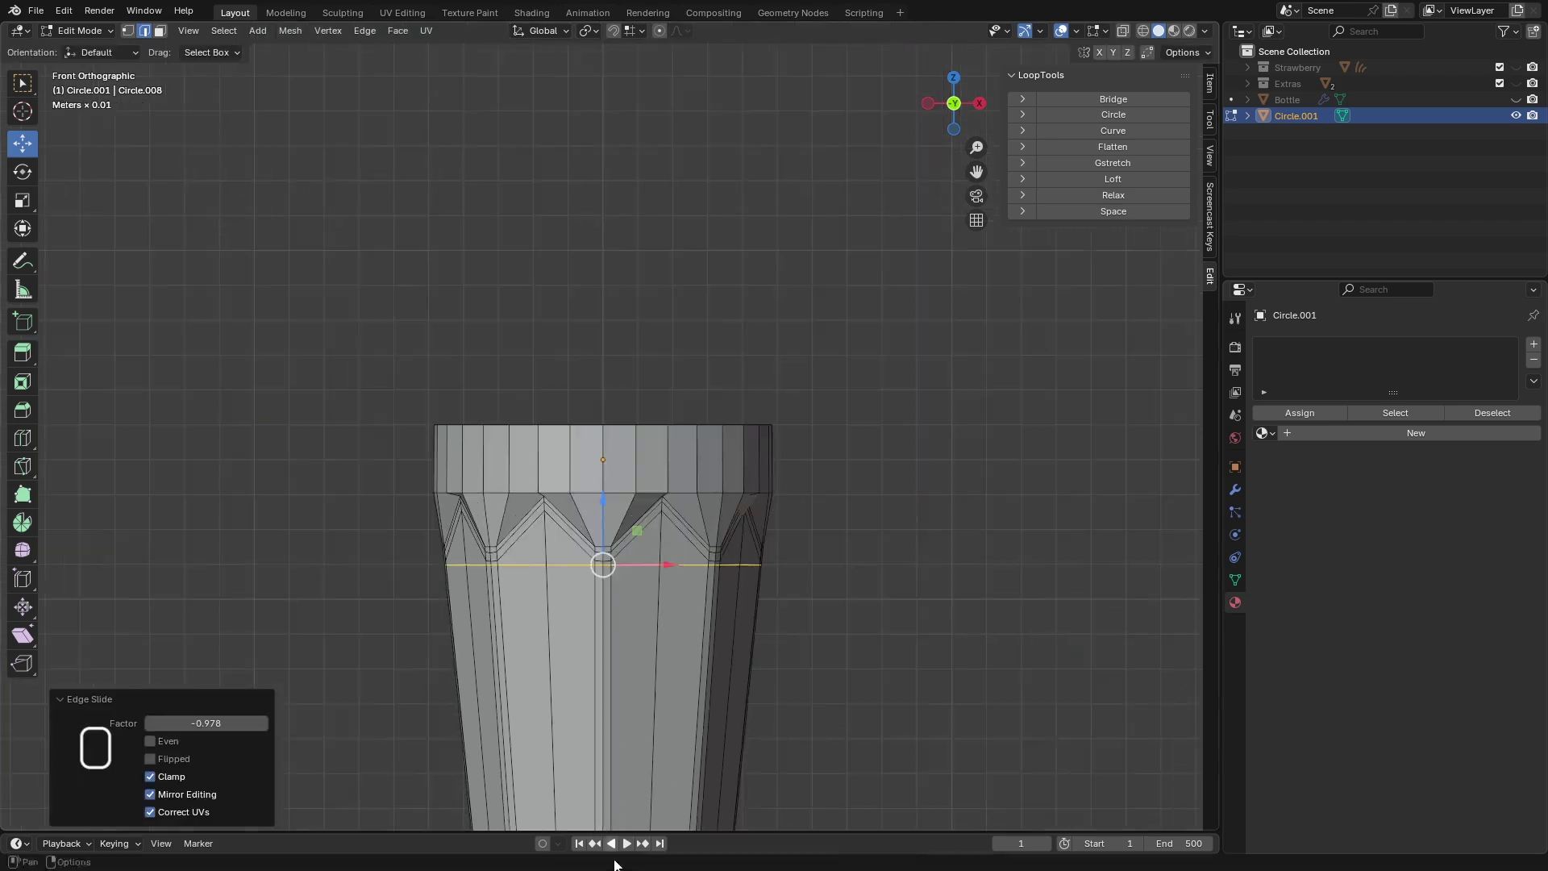
scroll(589, 560, "down", 4)
scroll(589, 559, "up", 4)
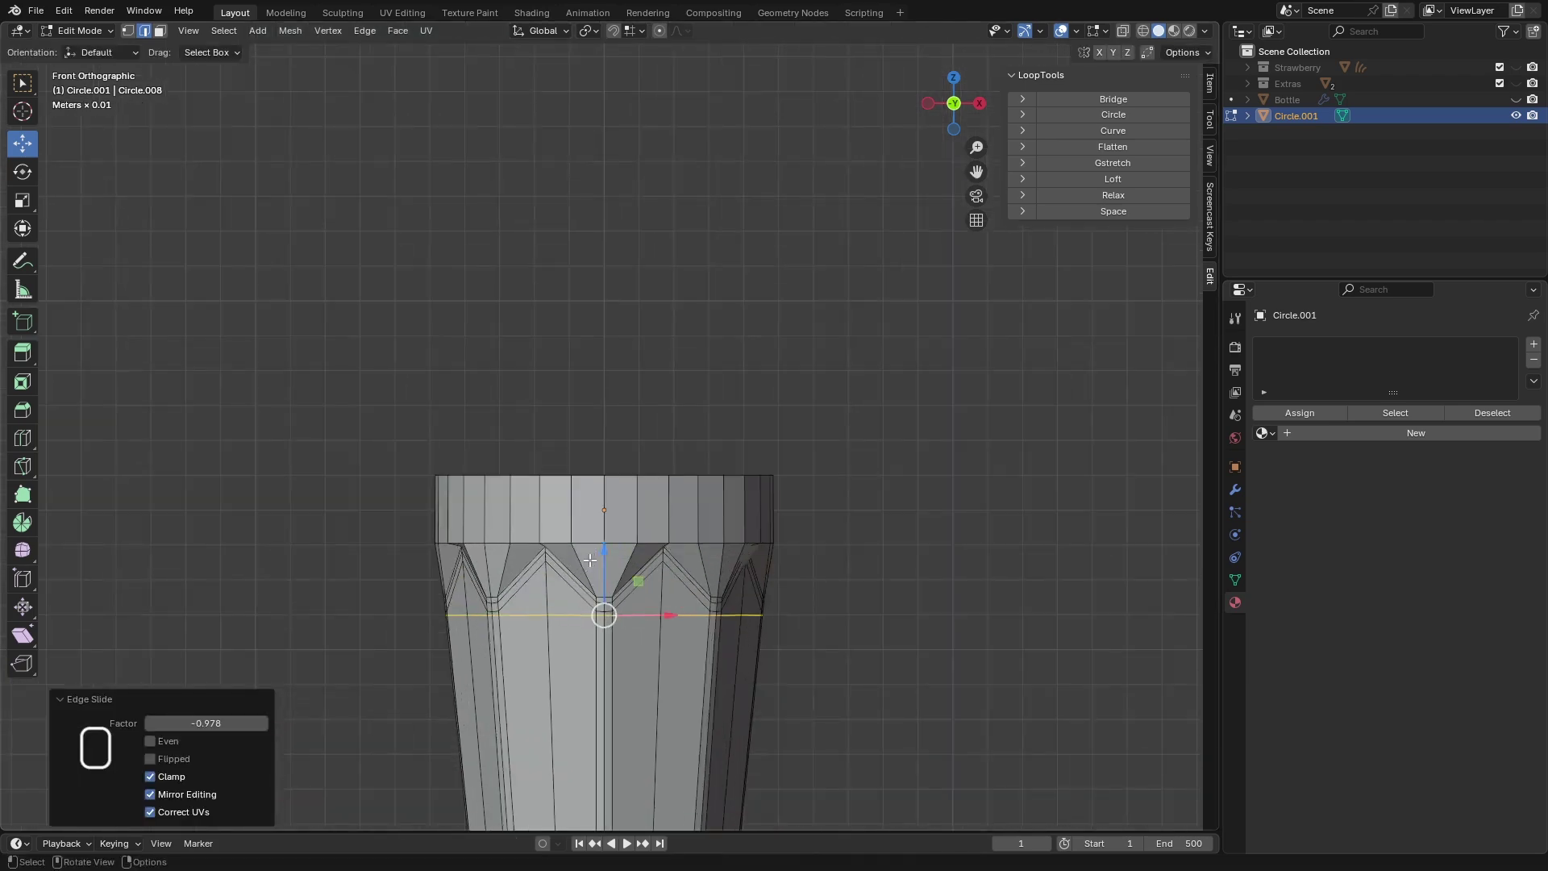
left_click(611, 480, "alt")
scroll(611, 484, "down", 4)
scroll(613, 500, "up", 5)
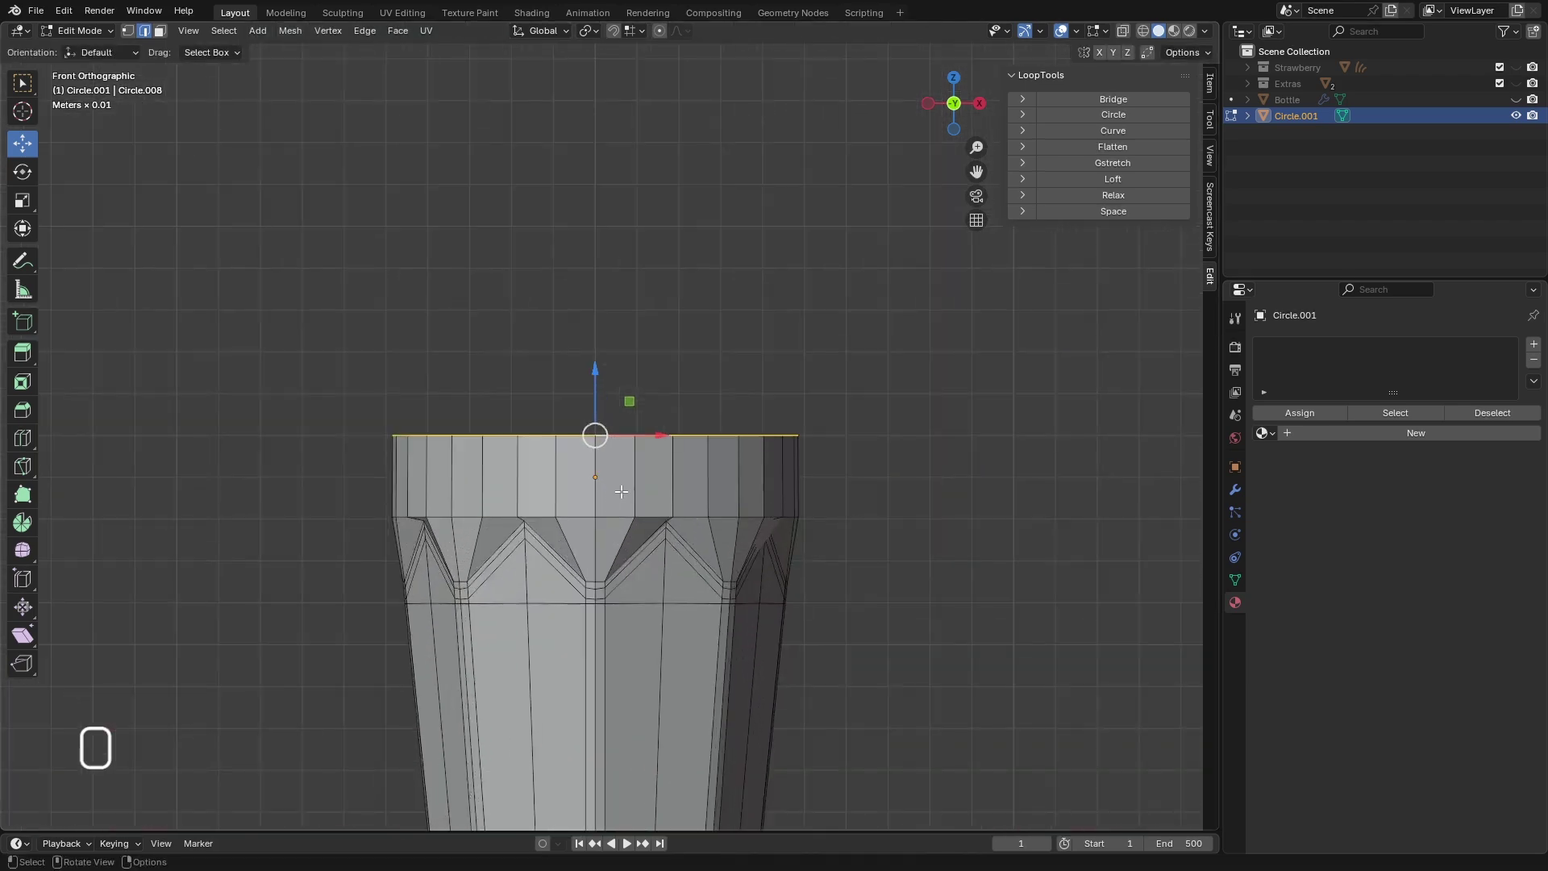
scroll(621, 488, "up", 1)
scroll(621, 479, "down", 5)
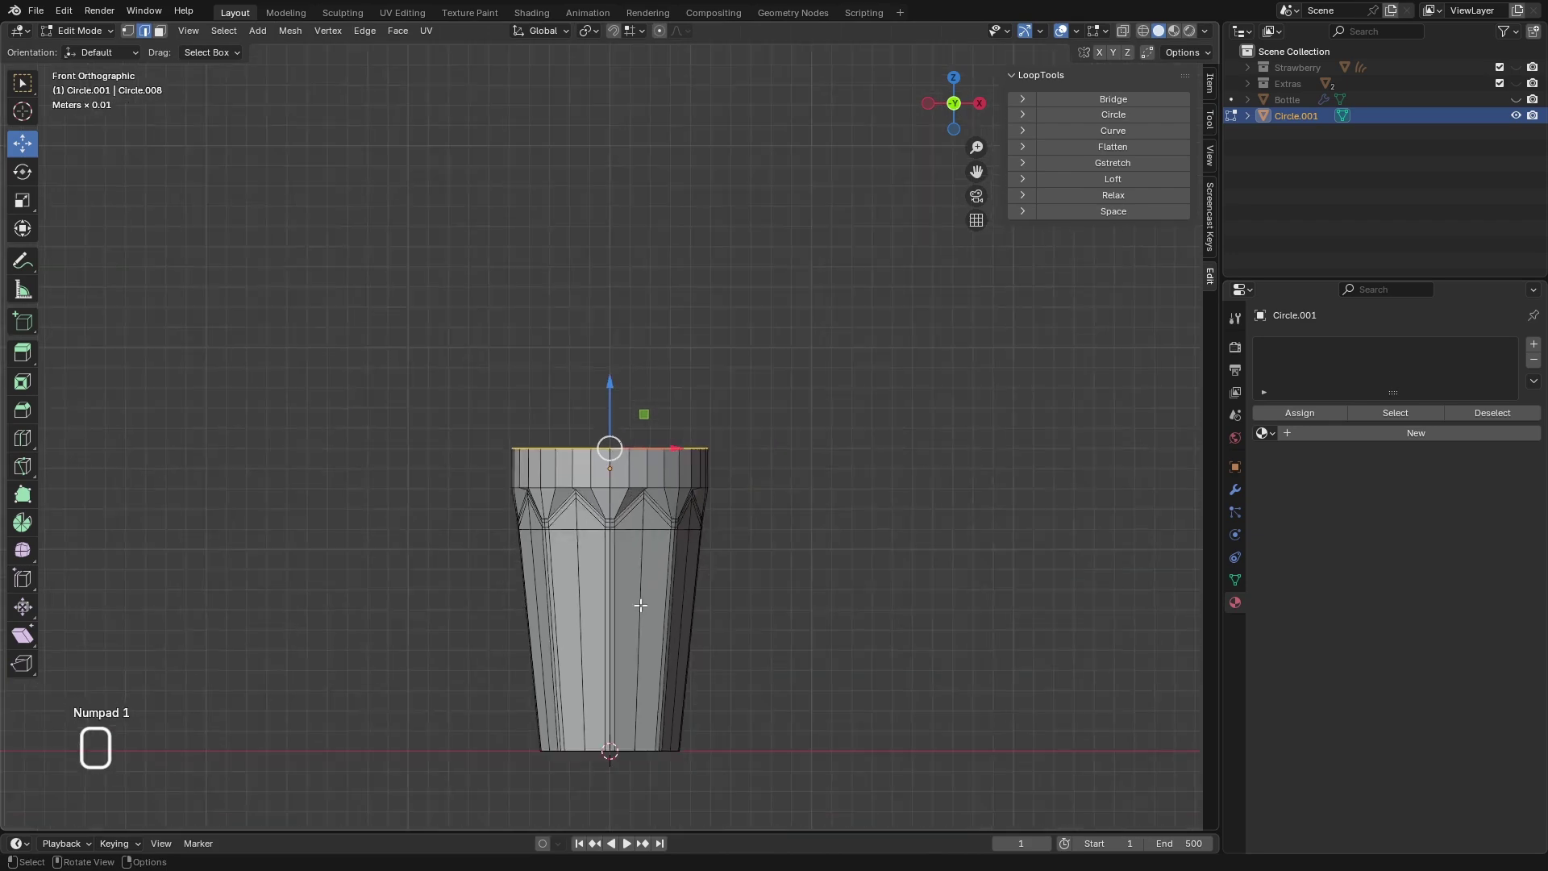
scroll(634, 605, "up", 5)
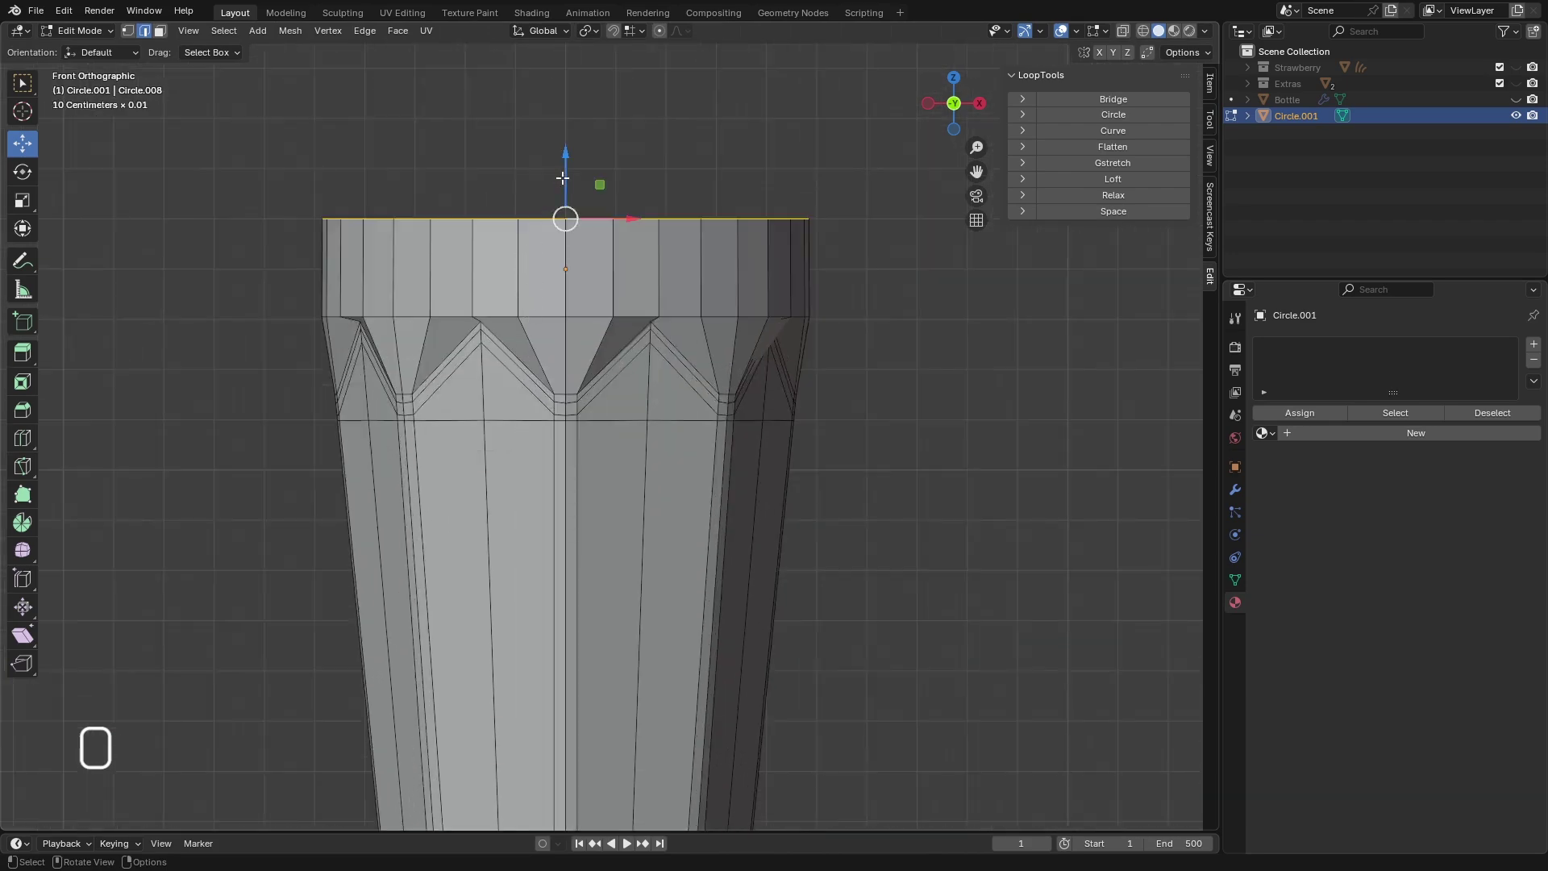
left_click_drag(563, 177, 570, 132)
- Select the cup's open bottom edge loop and extrude it inward, scaled to 0.641
scroll(557, 329, "down", 5)
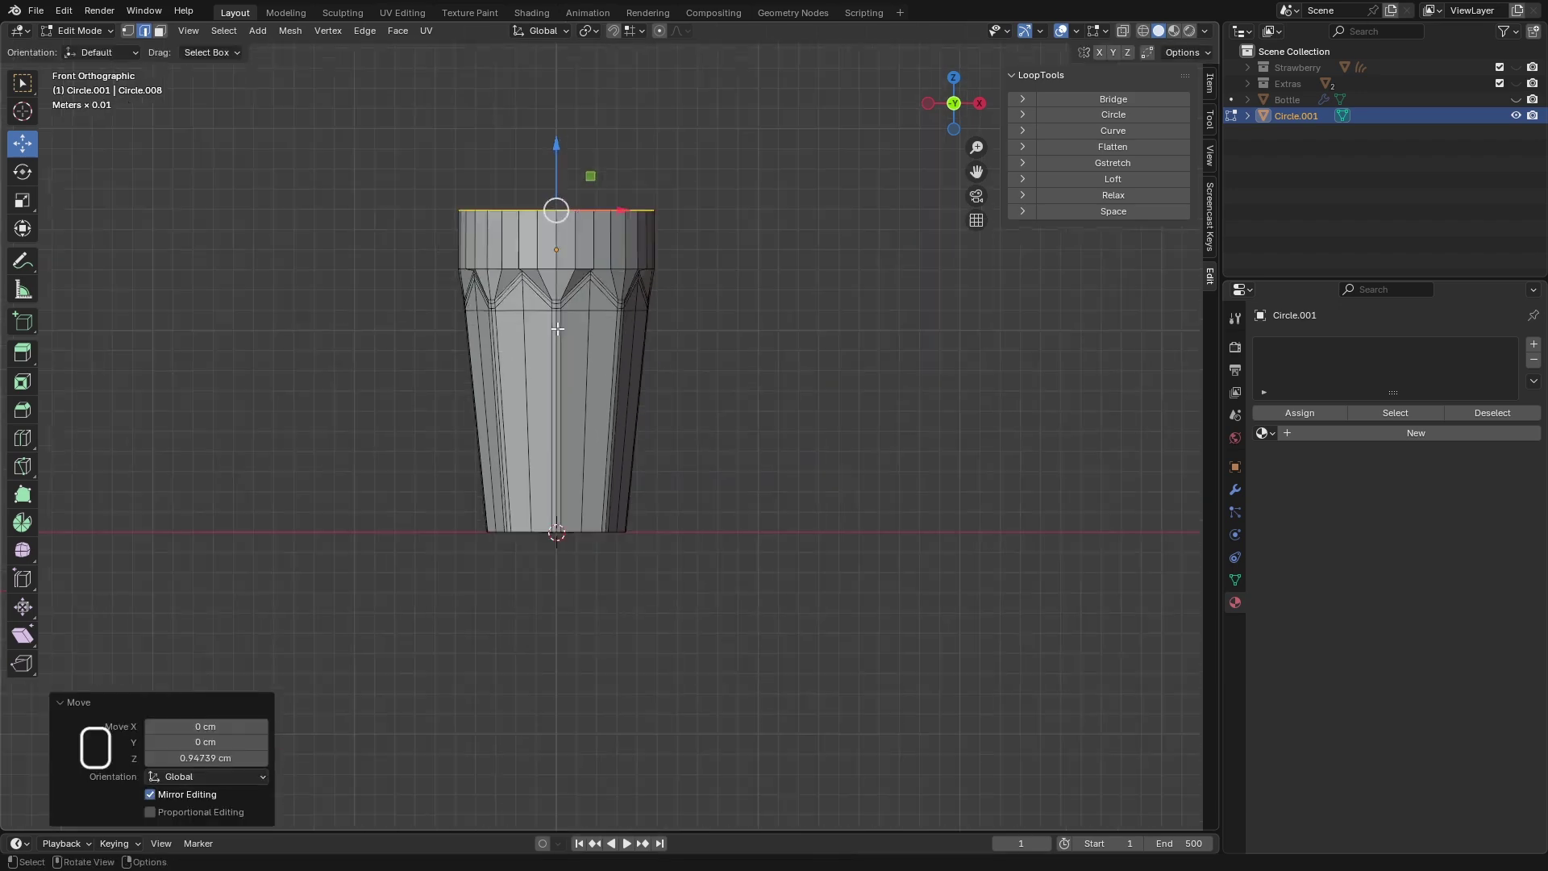
scroll(543, 524, "up", 4)
scroll(552, 532, "down", 3)
scroll(557, 535, "up", 2)
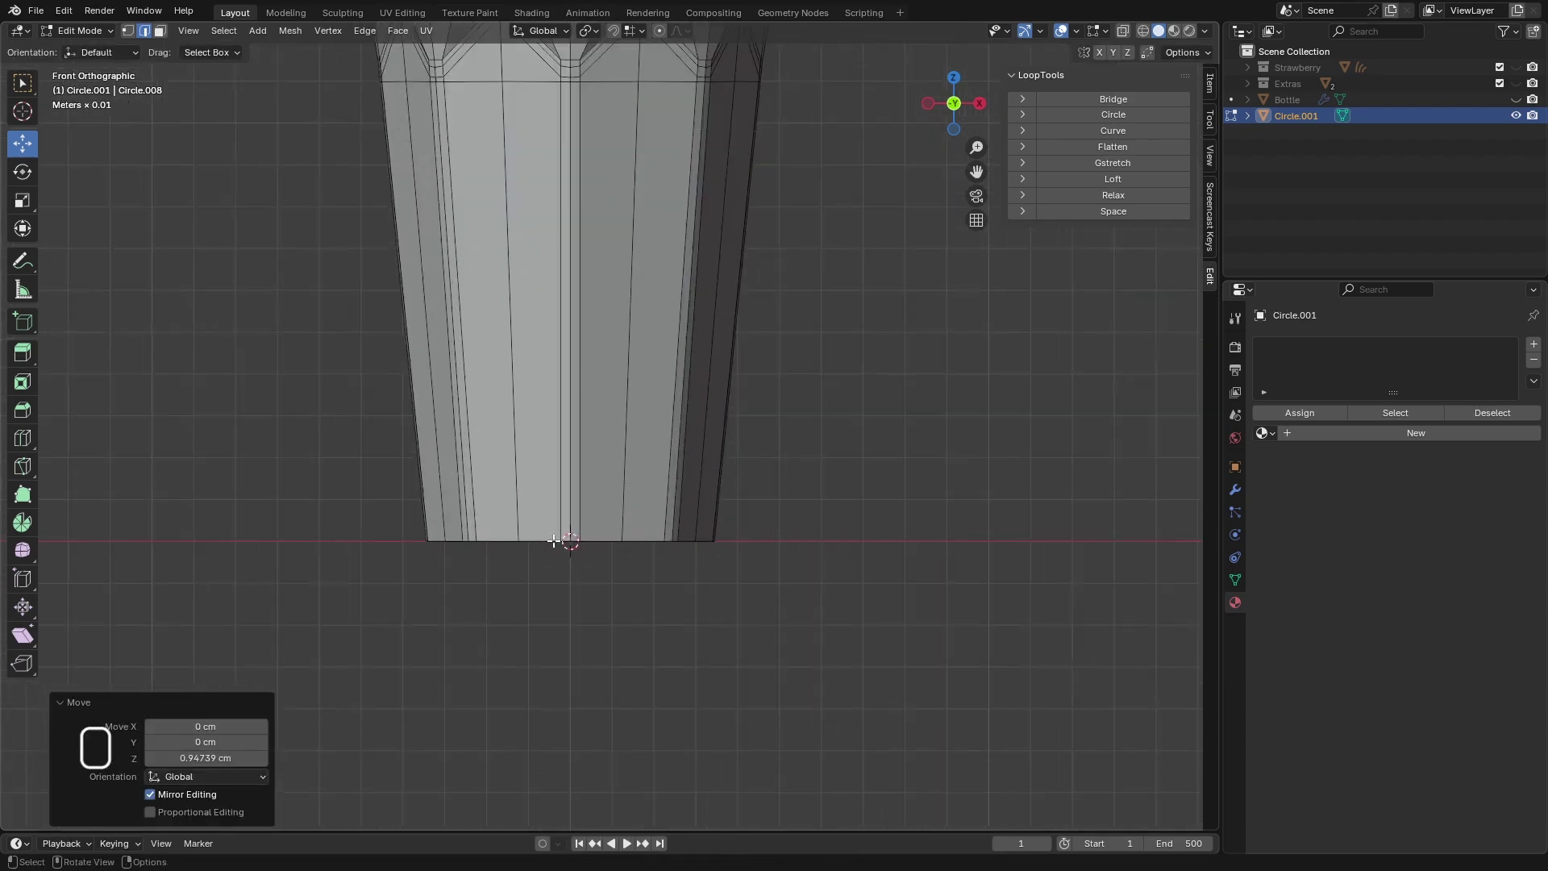
scroll(556, 536, "down", 2)
middle_click_drag(555, 533, 530, 281)
left_click(562, 331, "alt")
scroll(562, 339, "up", 4)
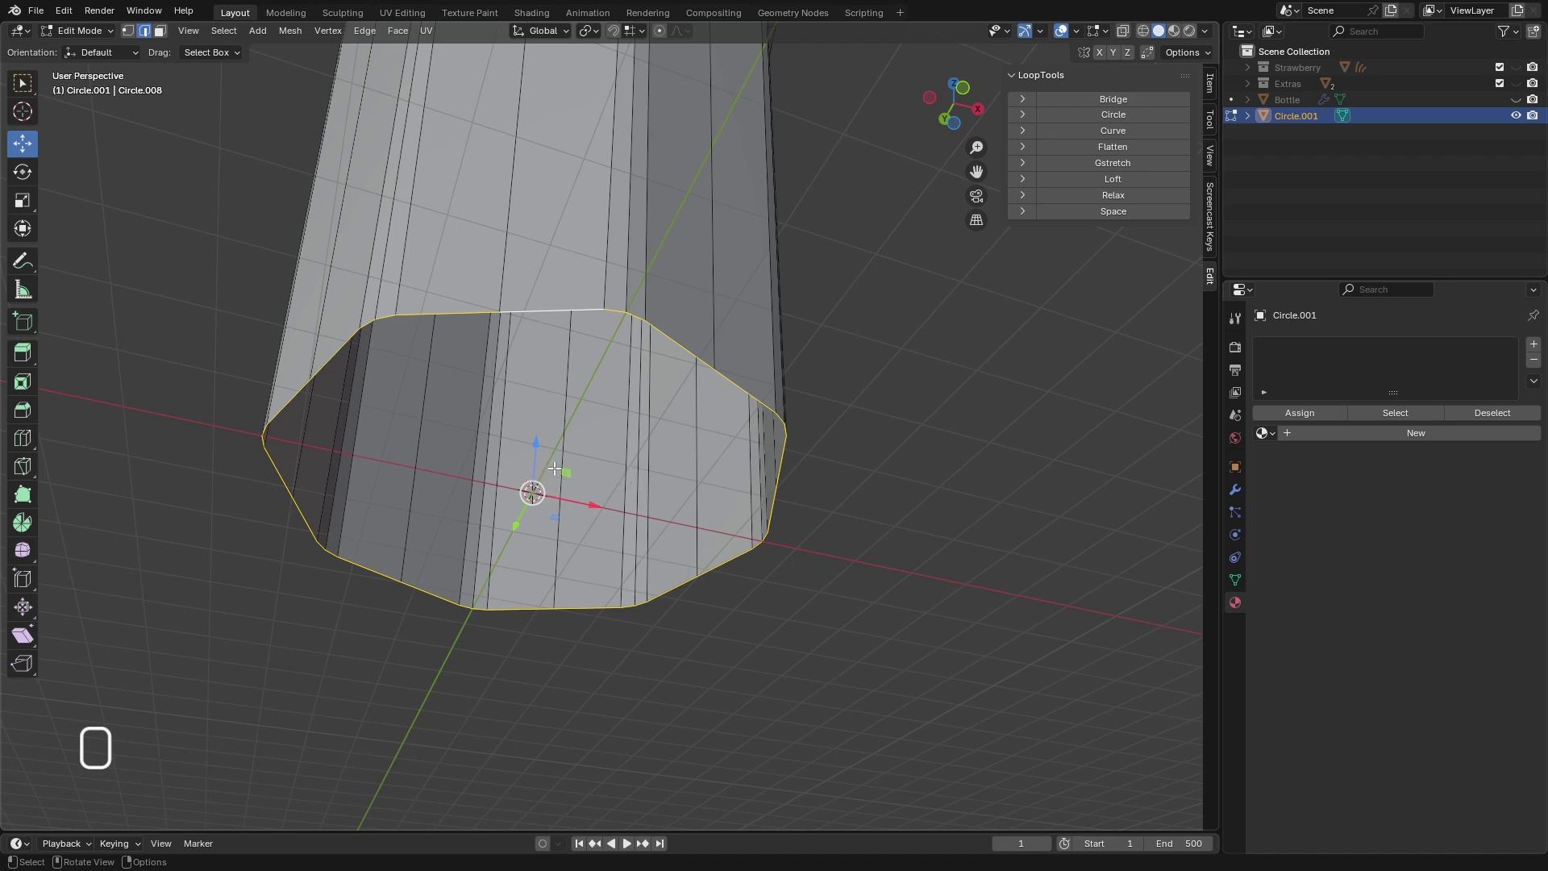
scroll(622, 347, "down", 2)
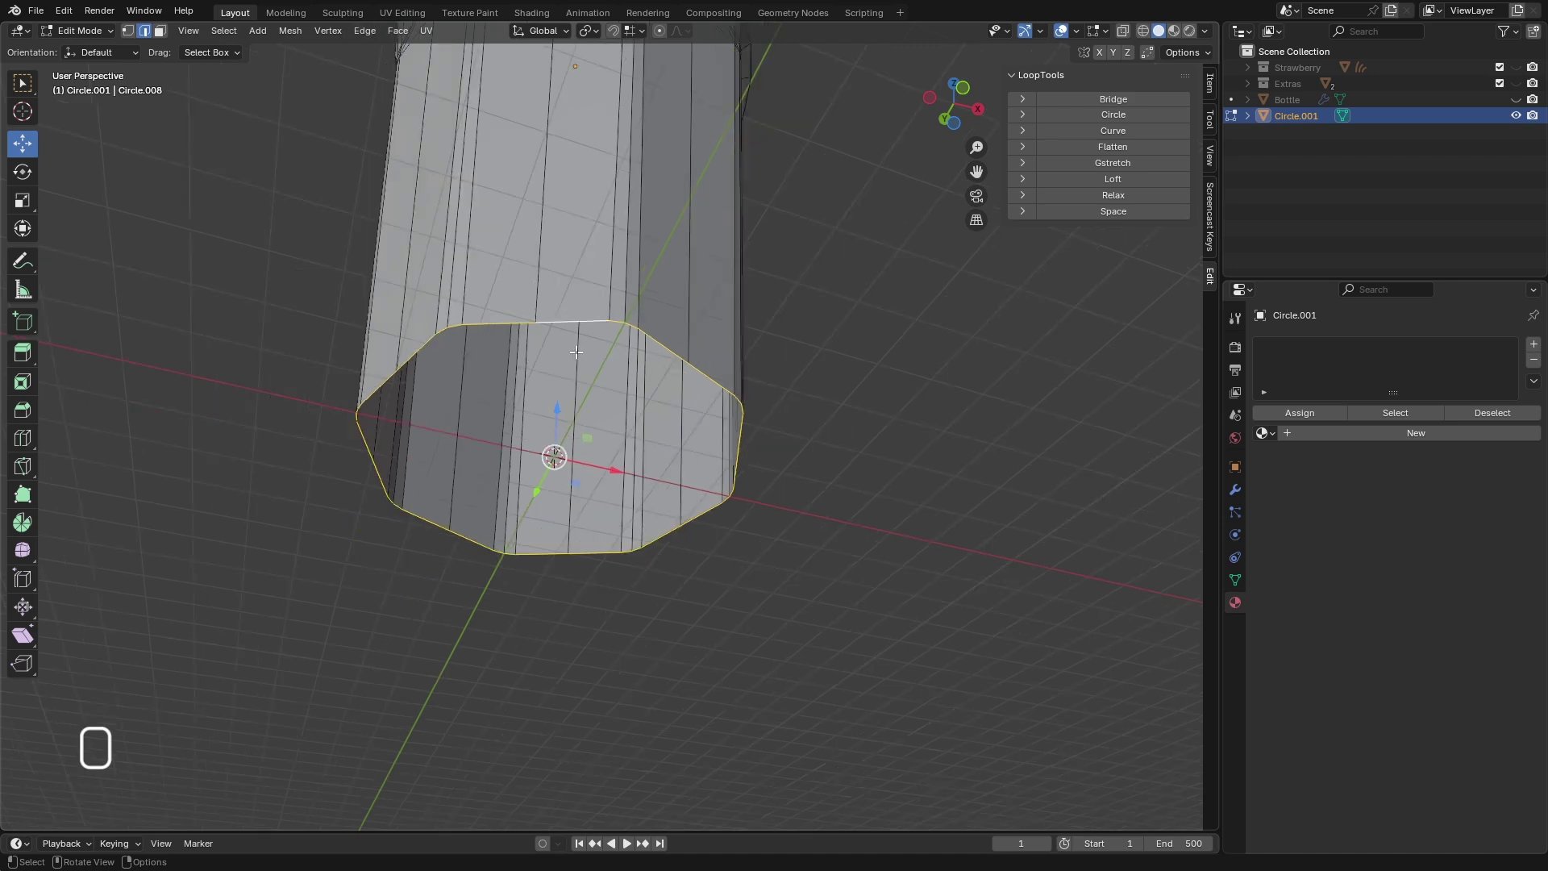
key("e")
key("s")
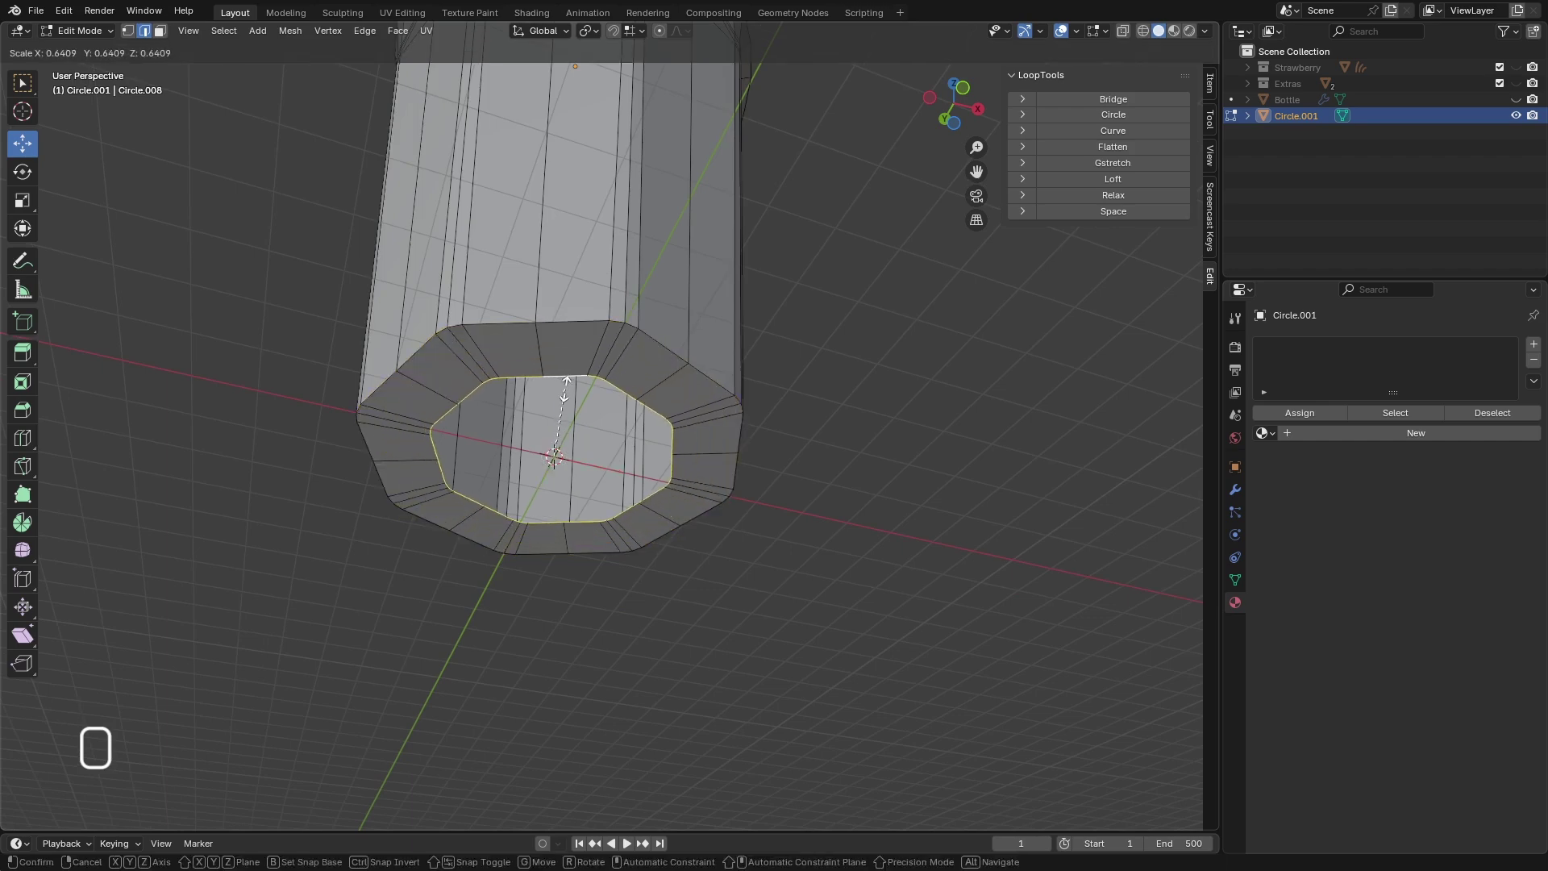
left_click(565, 387)
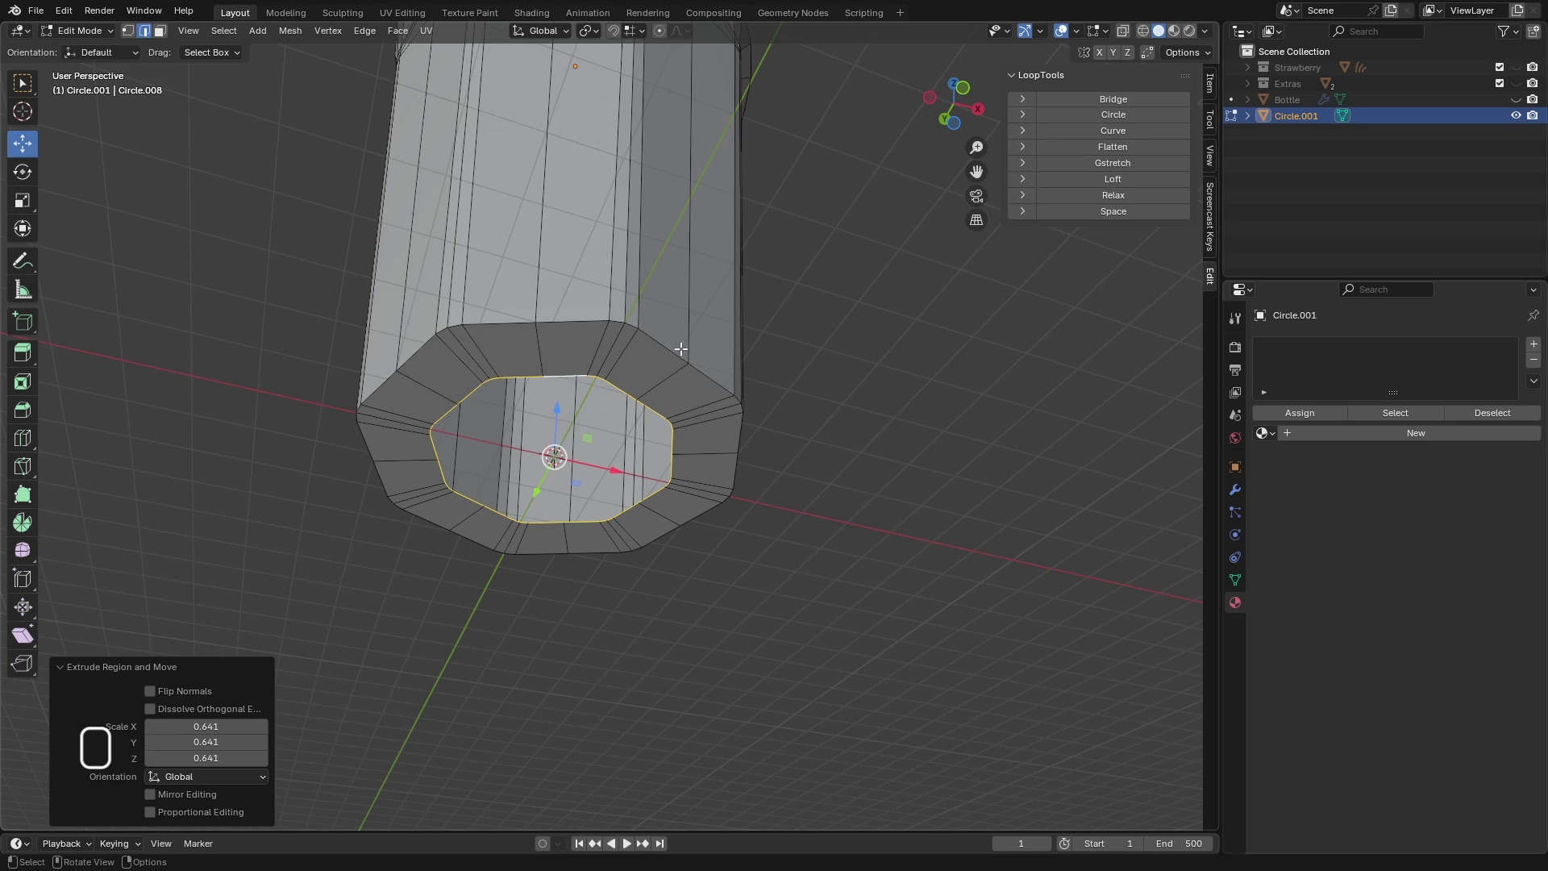
- Round the inner bottom loop with LoopTools Circle and close the hole with Grid Fill
left_click(1111, 114)
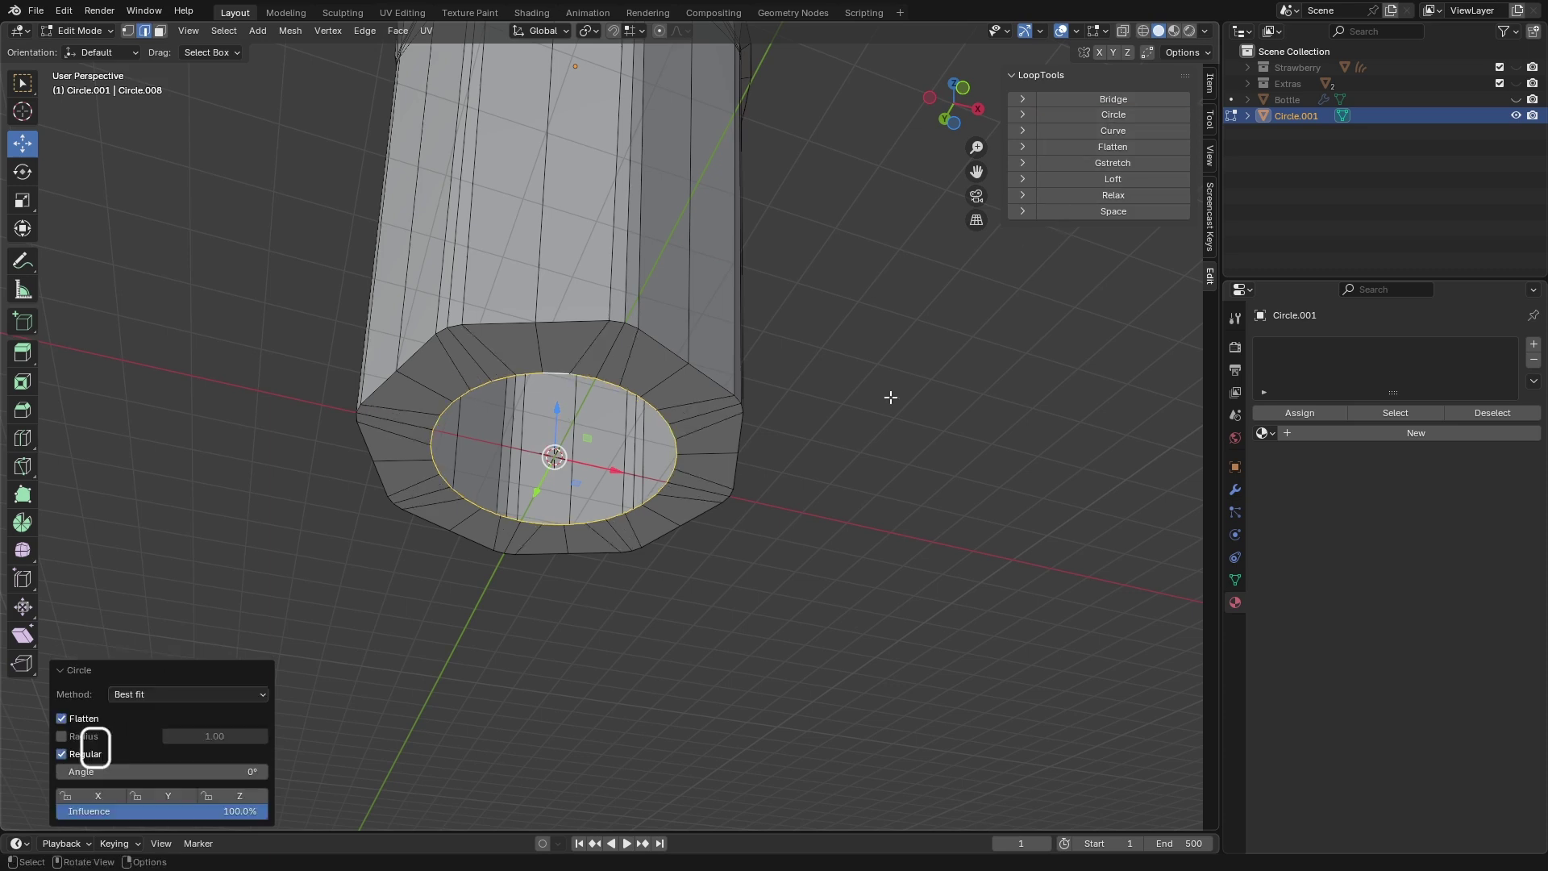
left_click(405, 35)
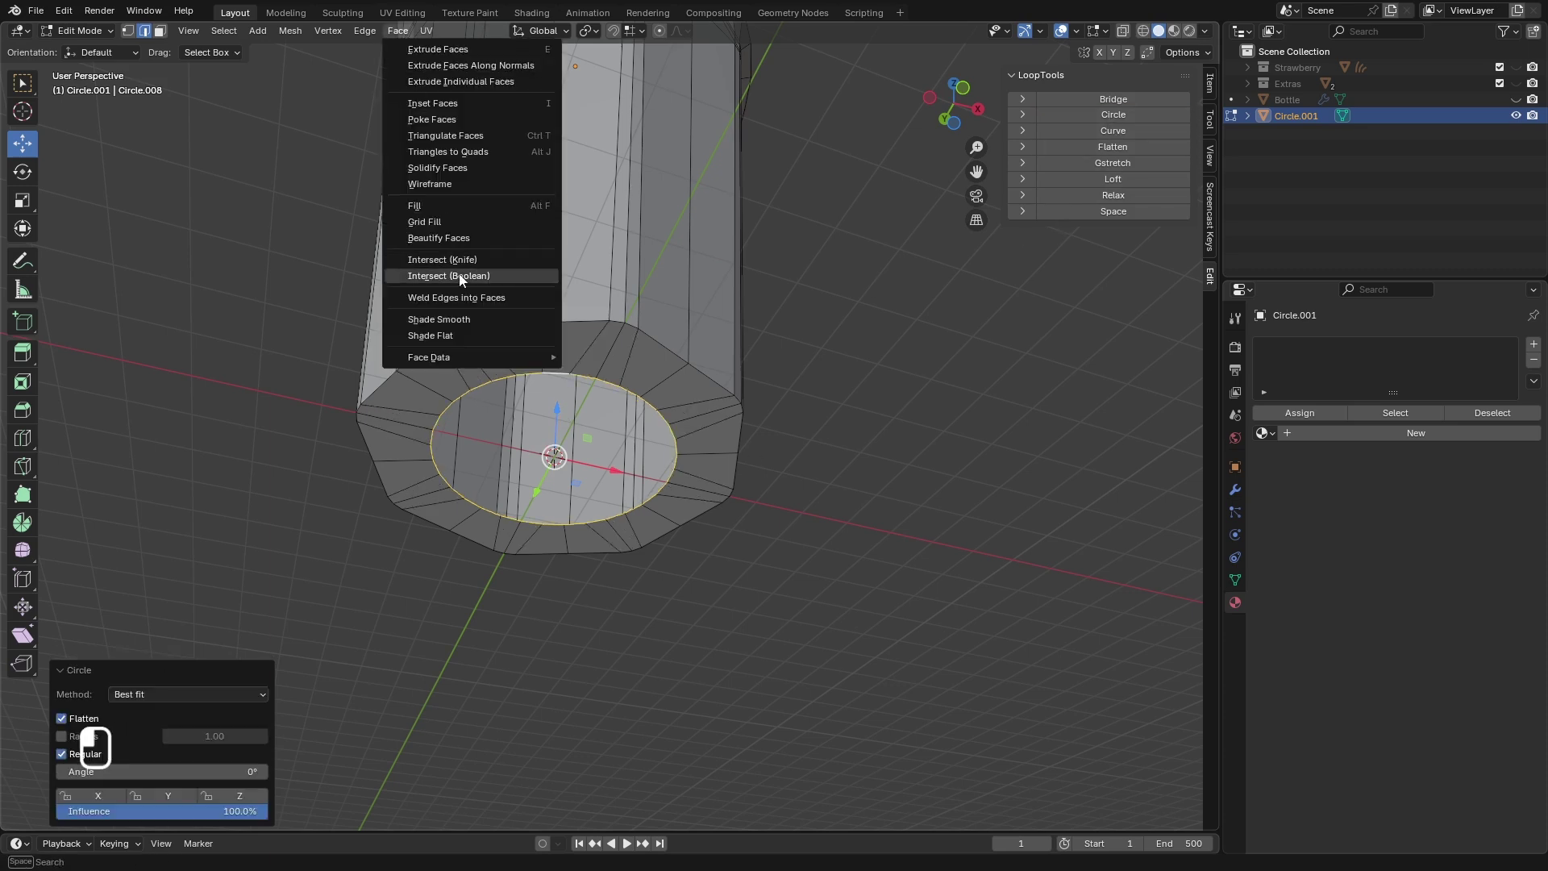
left_click(453, 224)
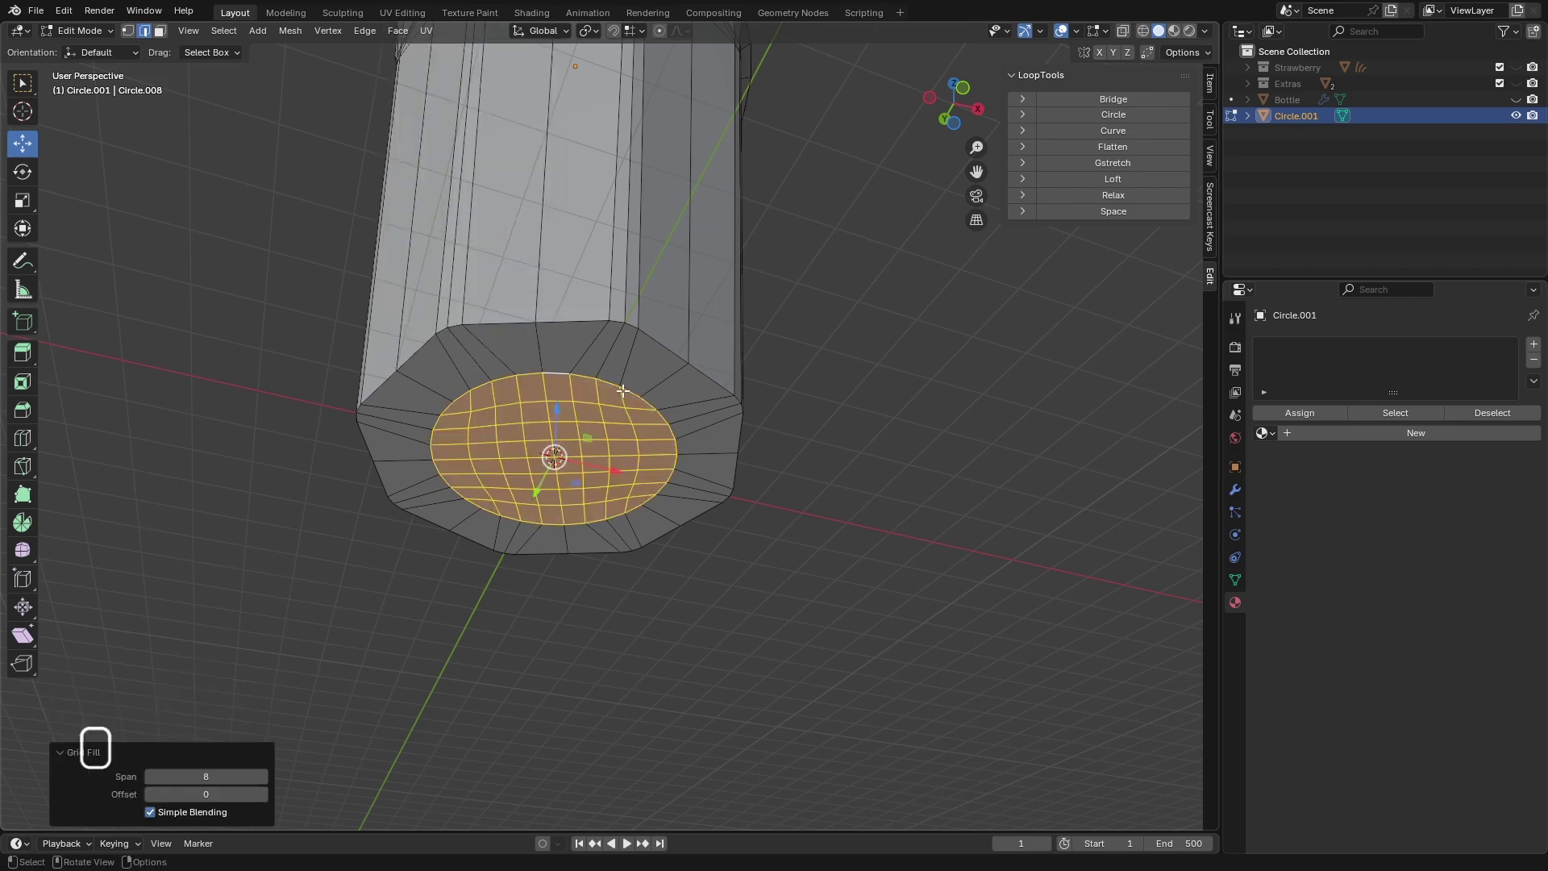
- Return the cup to Object Mode and add a Subdivision Surface modifier with viewport level 2
scroll(598, 415, "down", 5)
middle_click_drag(612, 387, 680, 366)
scroll(588, 313, "up", 3)
scroll(922, 433, "up", 1)
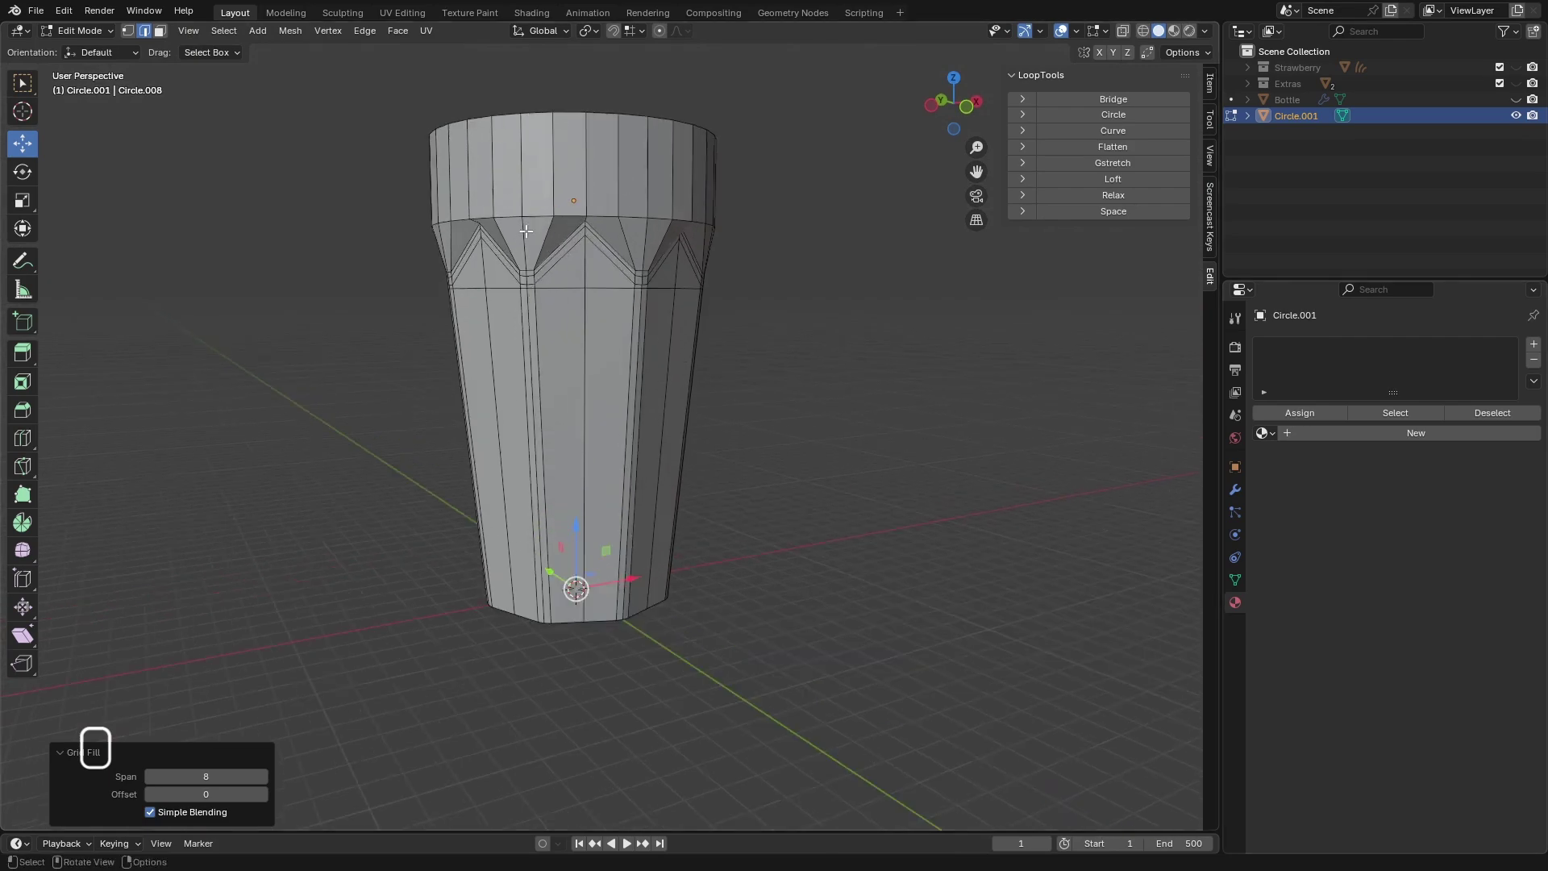
left_click(81, 30)
left_click(84, 51)
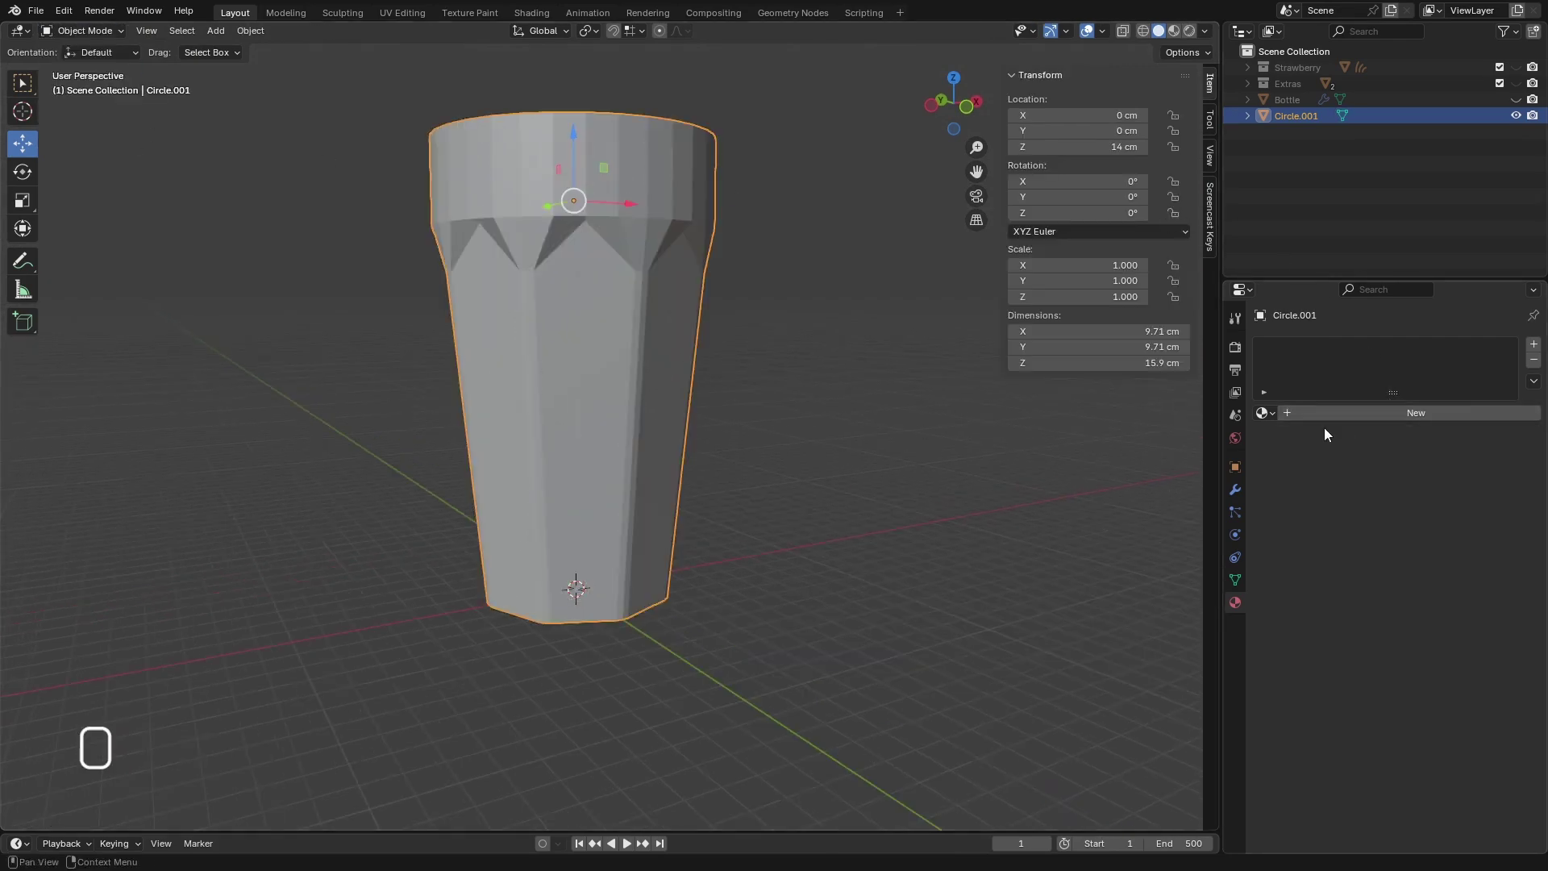
left_click(1233, 490)
left_click(1349, 348)
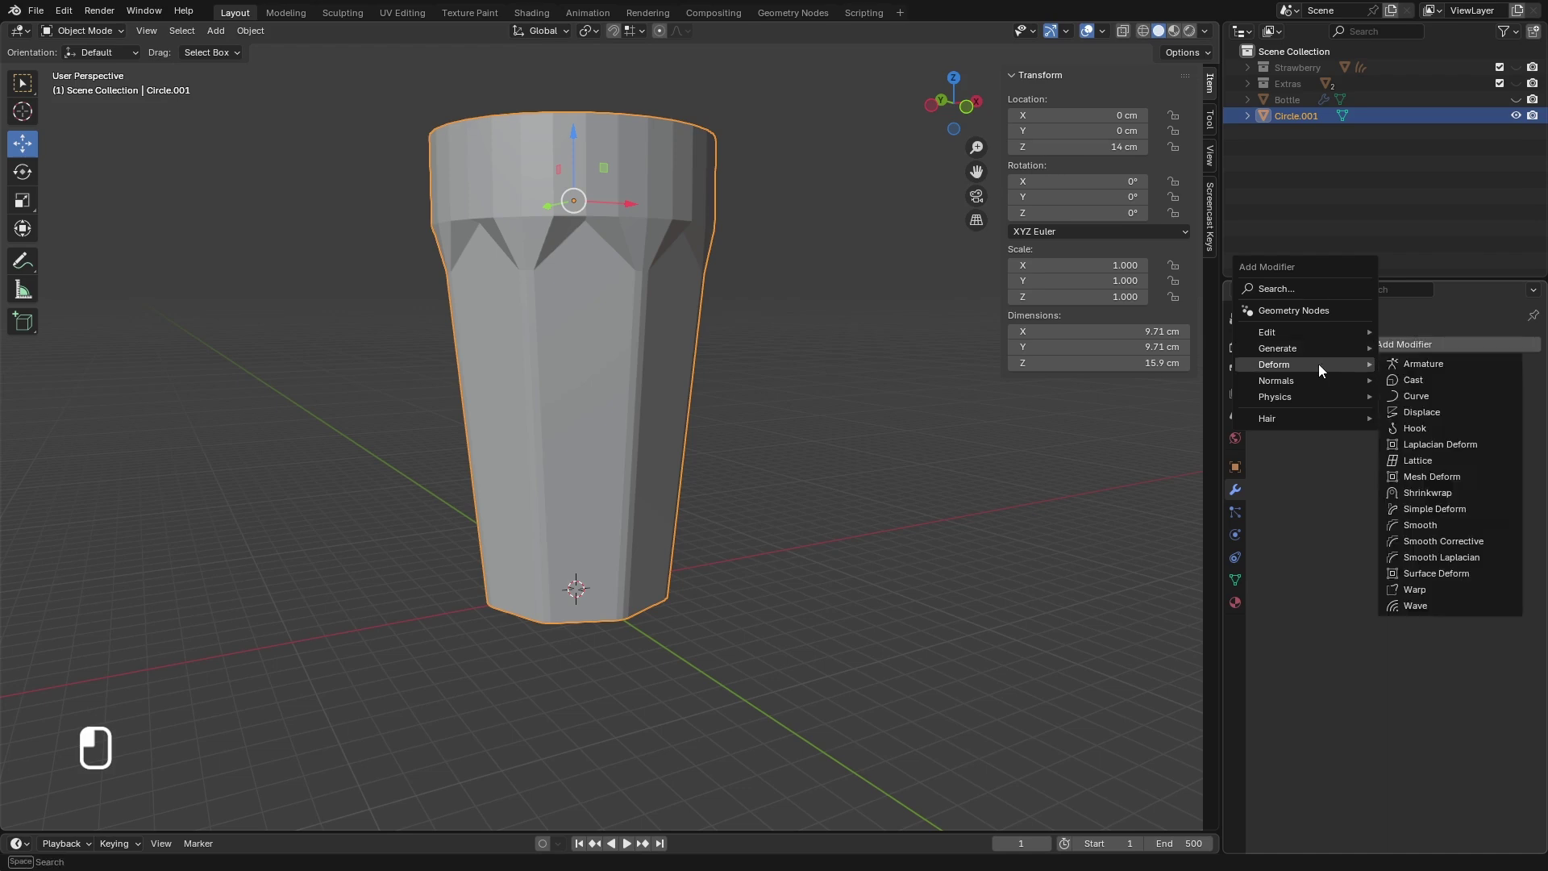
mouse_move(1316, 348)
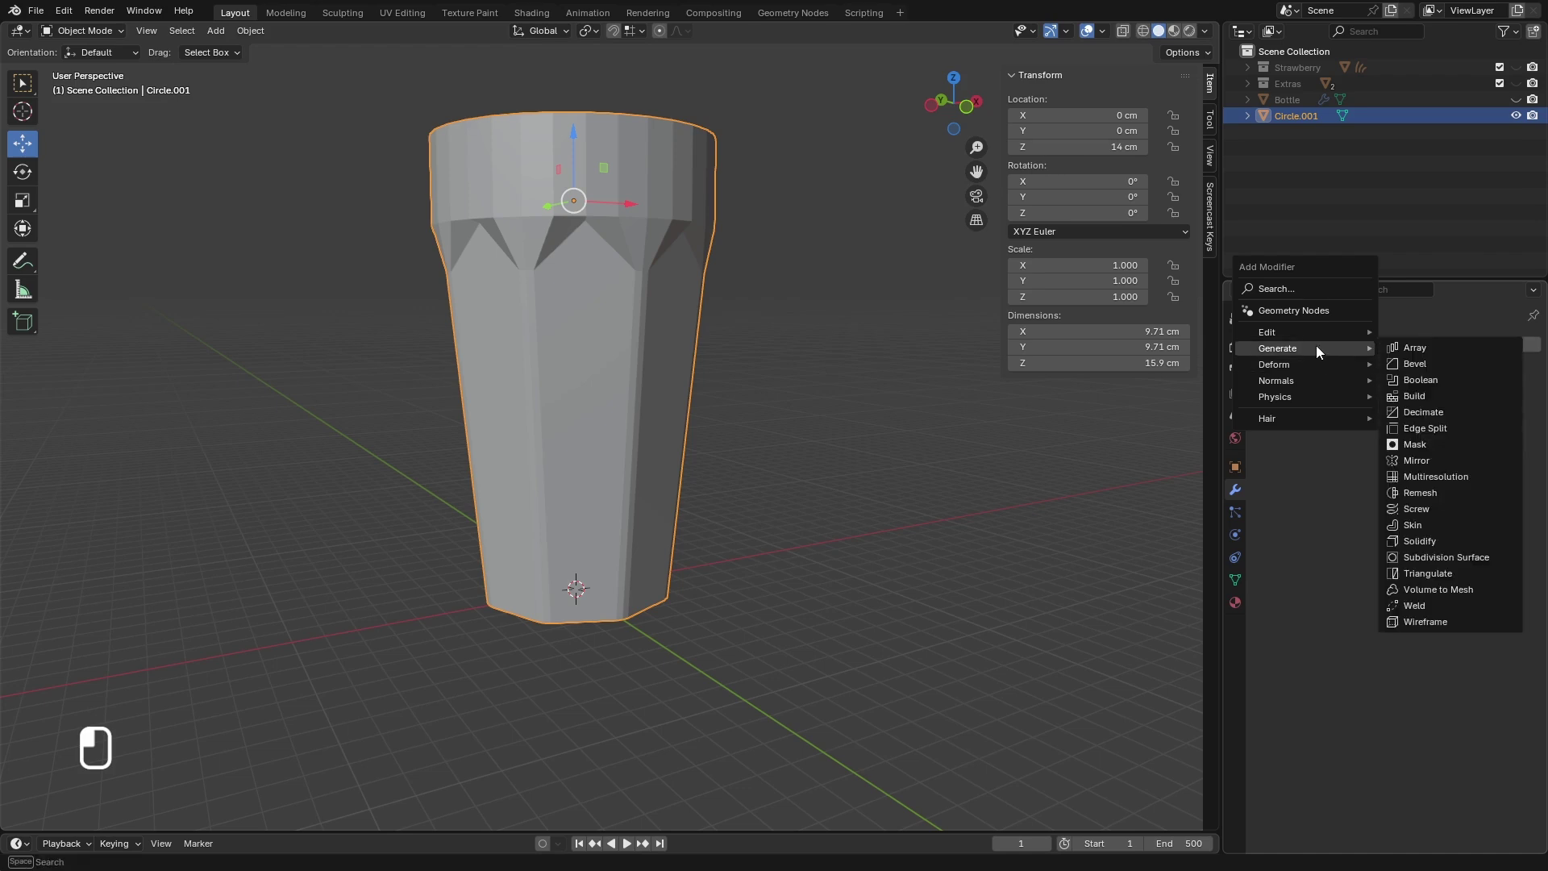
left_click(1472, 556)
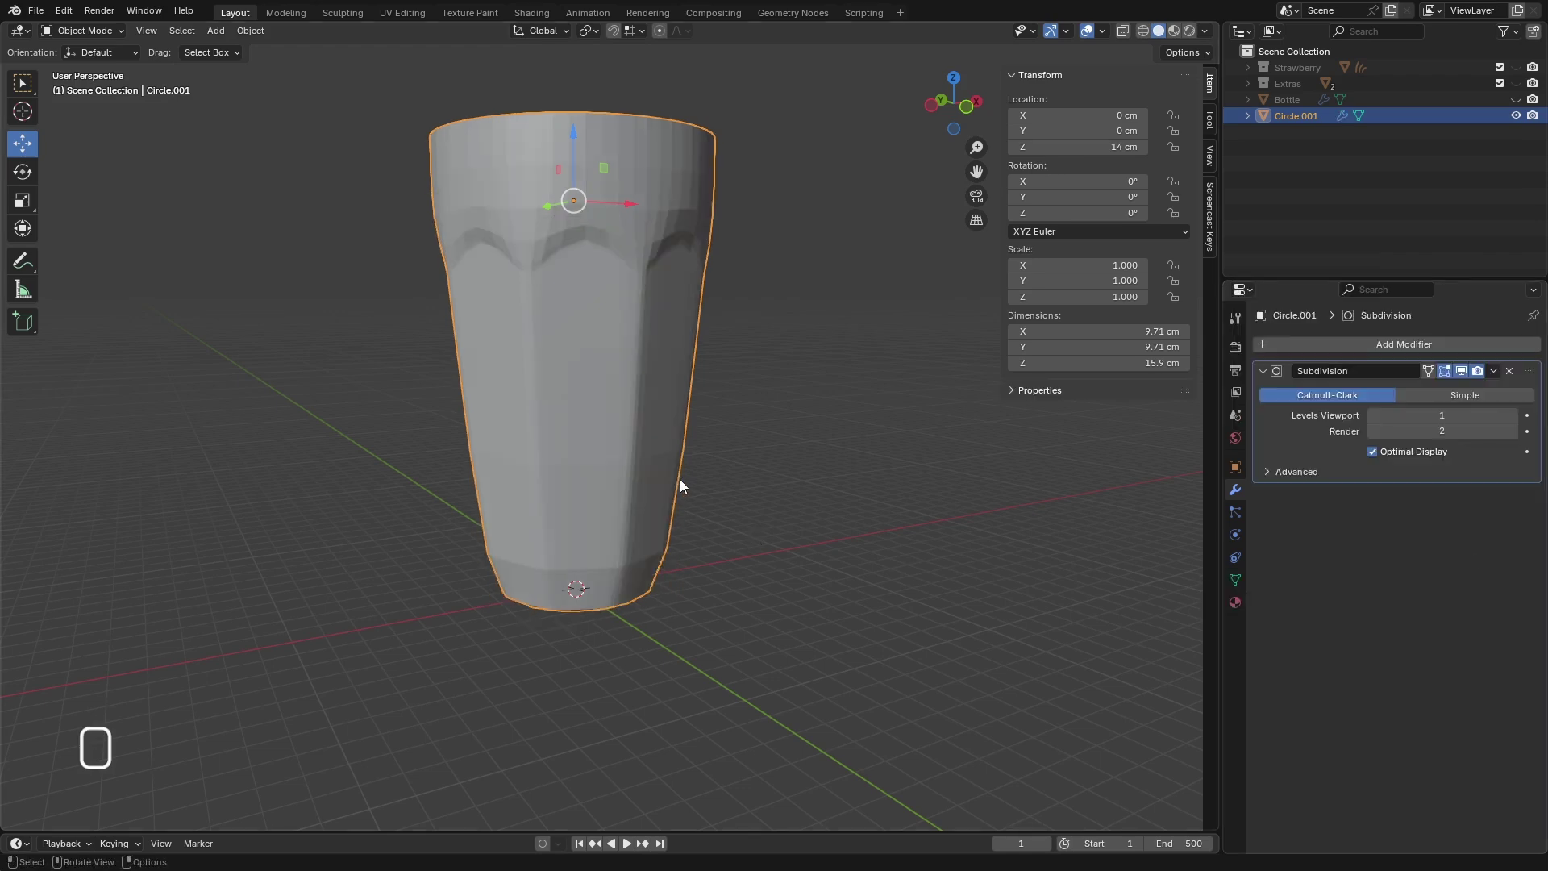
left_click(1511, 415)
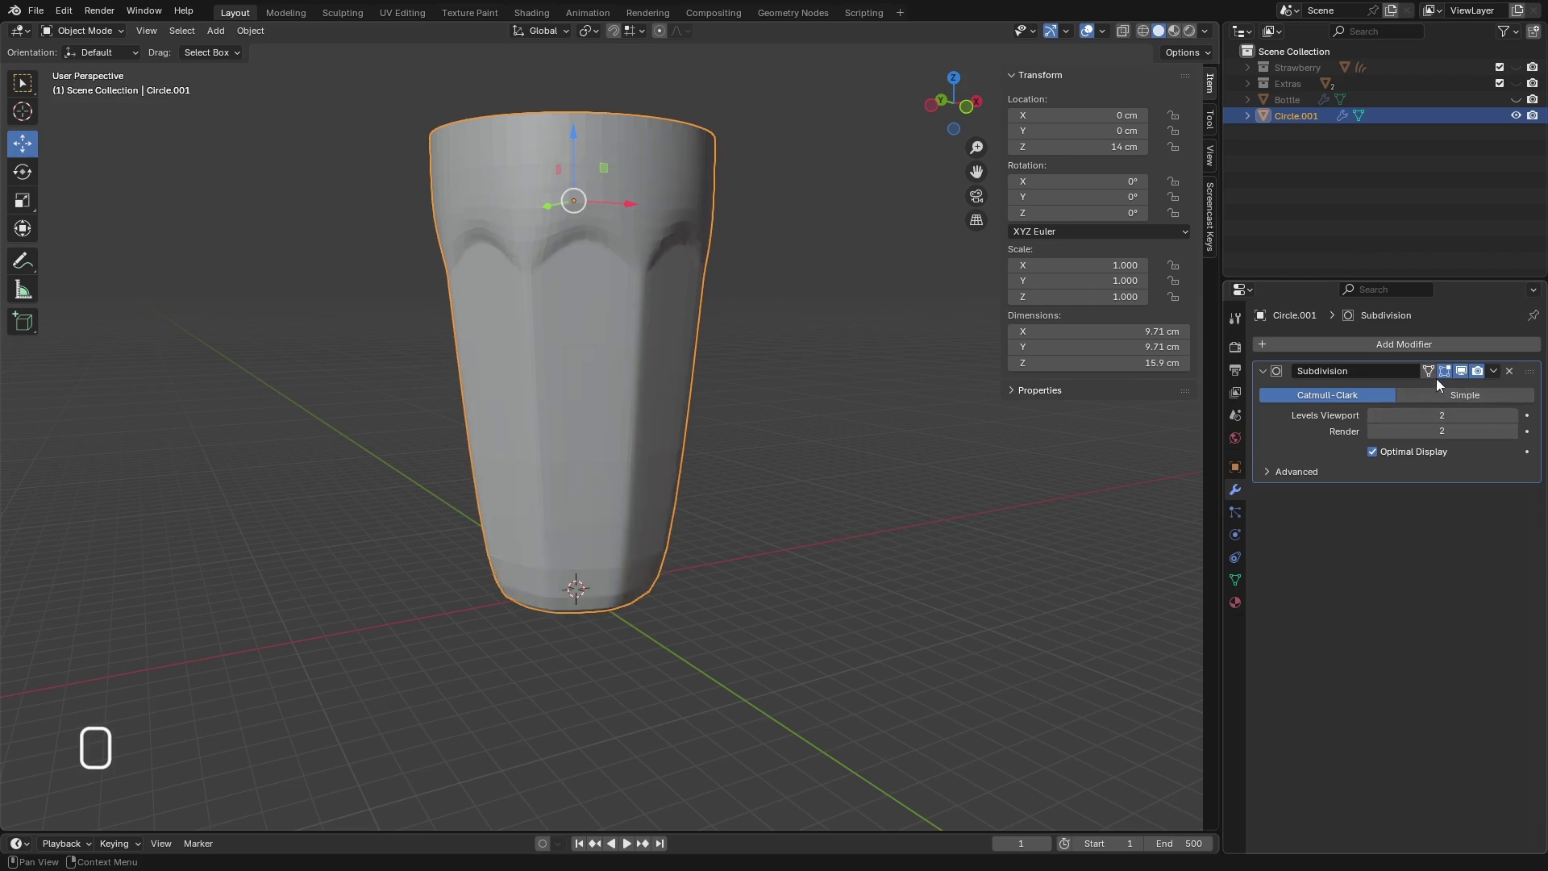
- Apply Shade Smooth to the cup
scroll(598, 232, "down", 2)
scroll(595, 211, "up", 4)
right_click(595, 211)
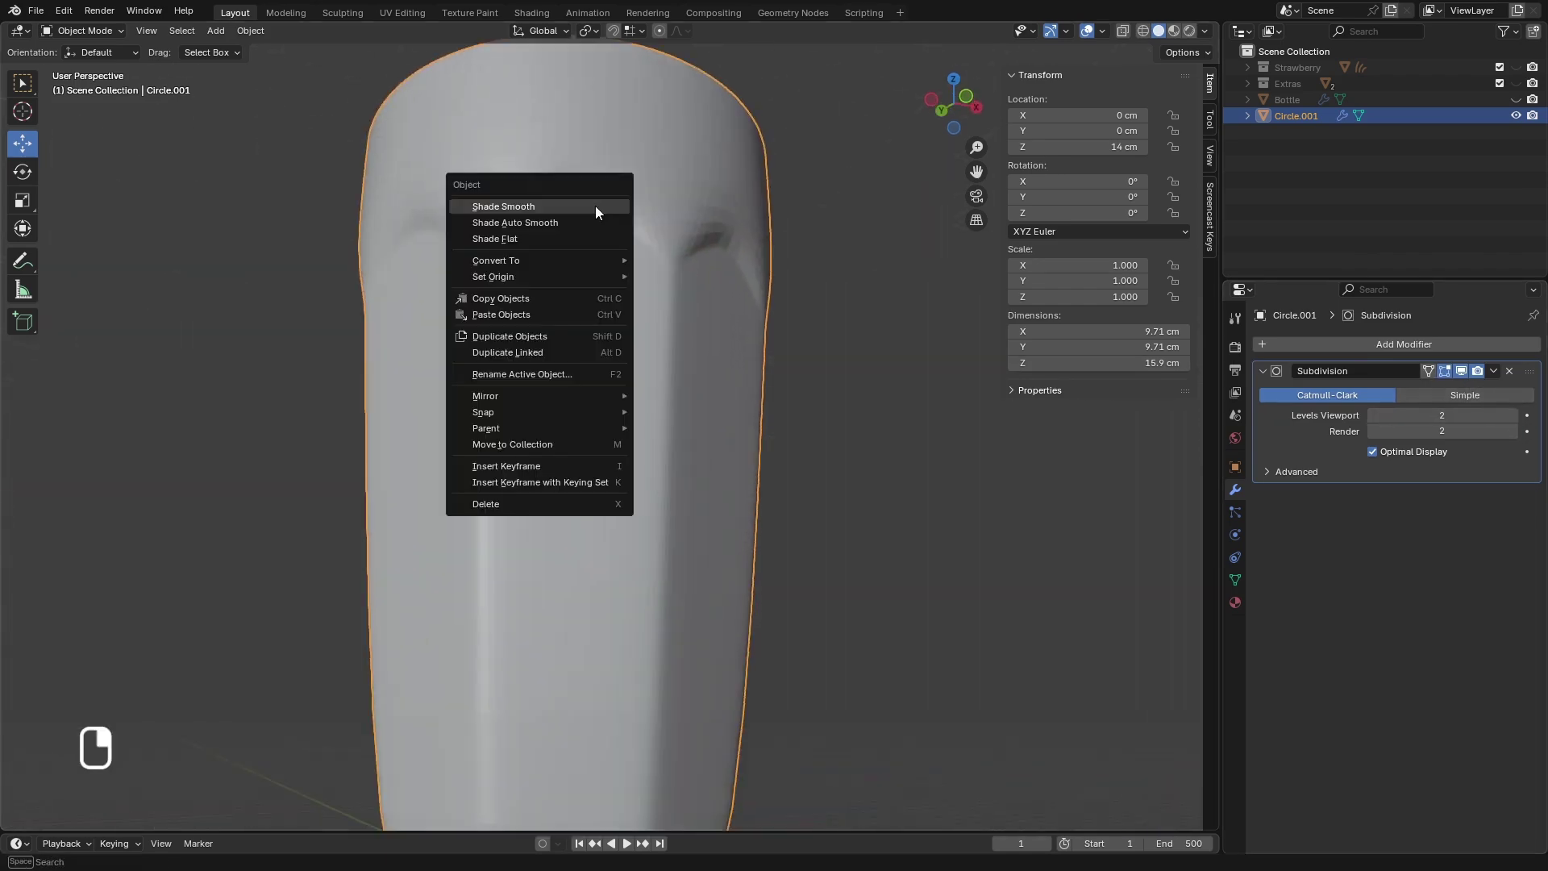
left_click(595, 207)
scroll(637, 318, "up", 2)
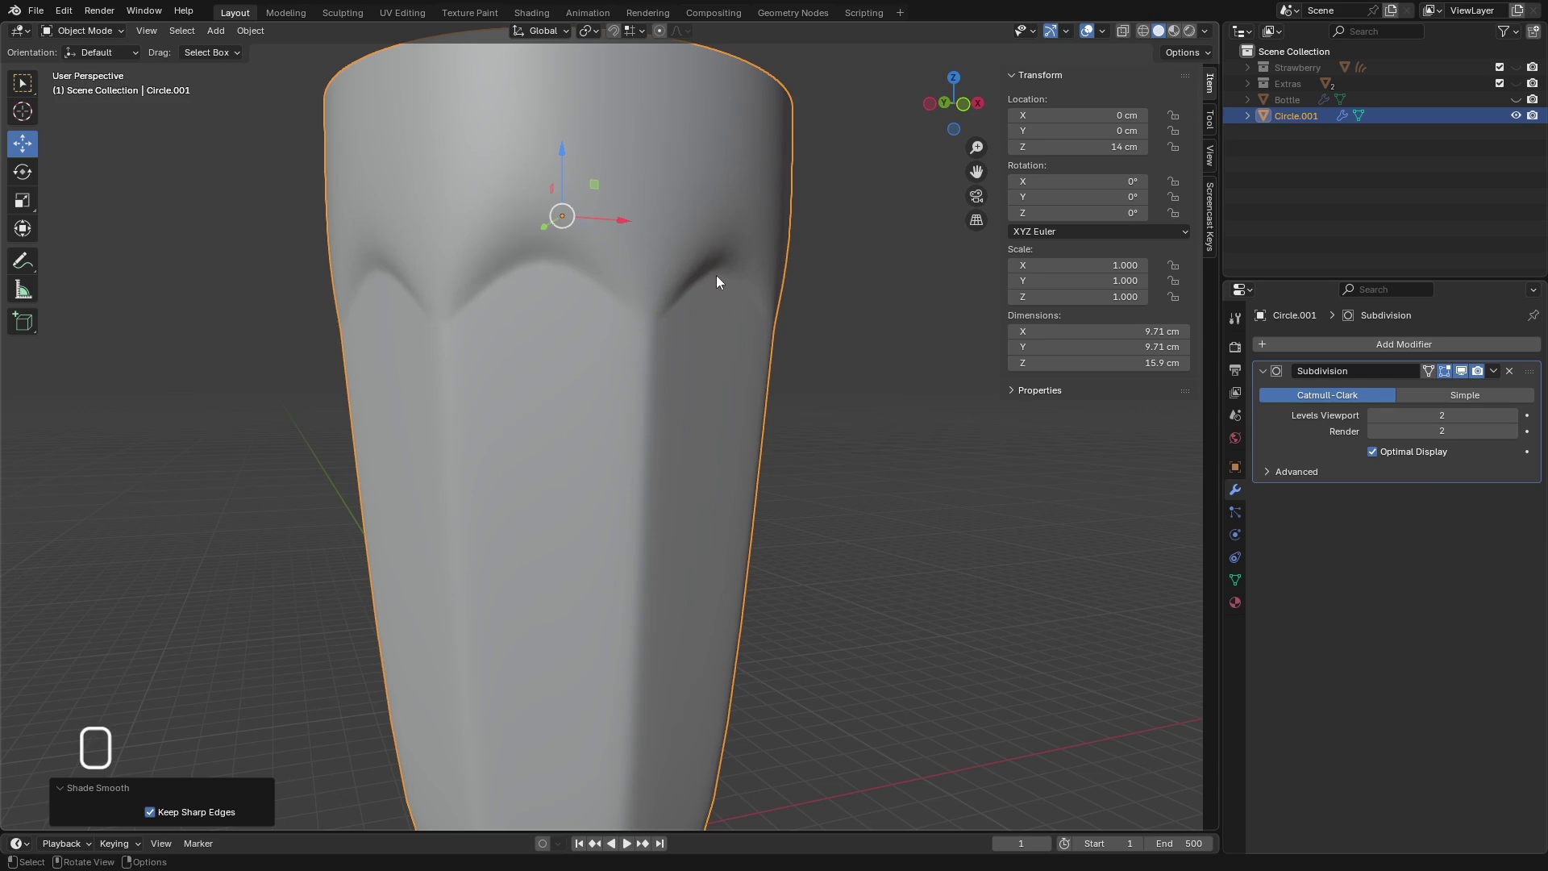
- Turn off the Subdivision modifier's viewport display and return the cup to Edit Mode
scroll(716, 283, "down", 1)
left_click(1461, 371)
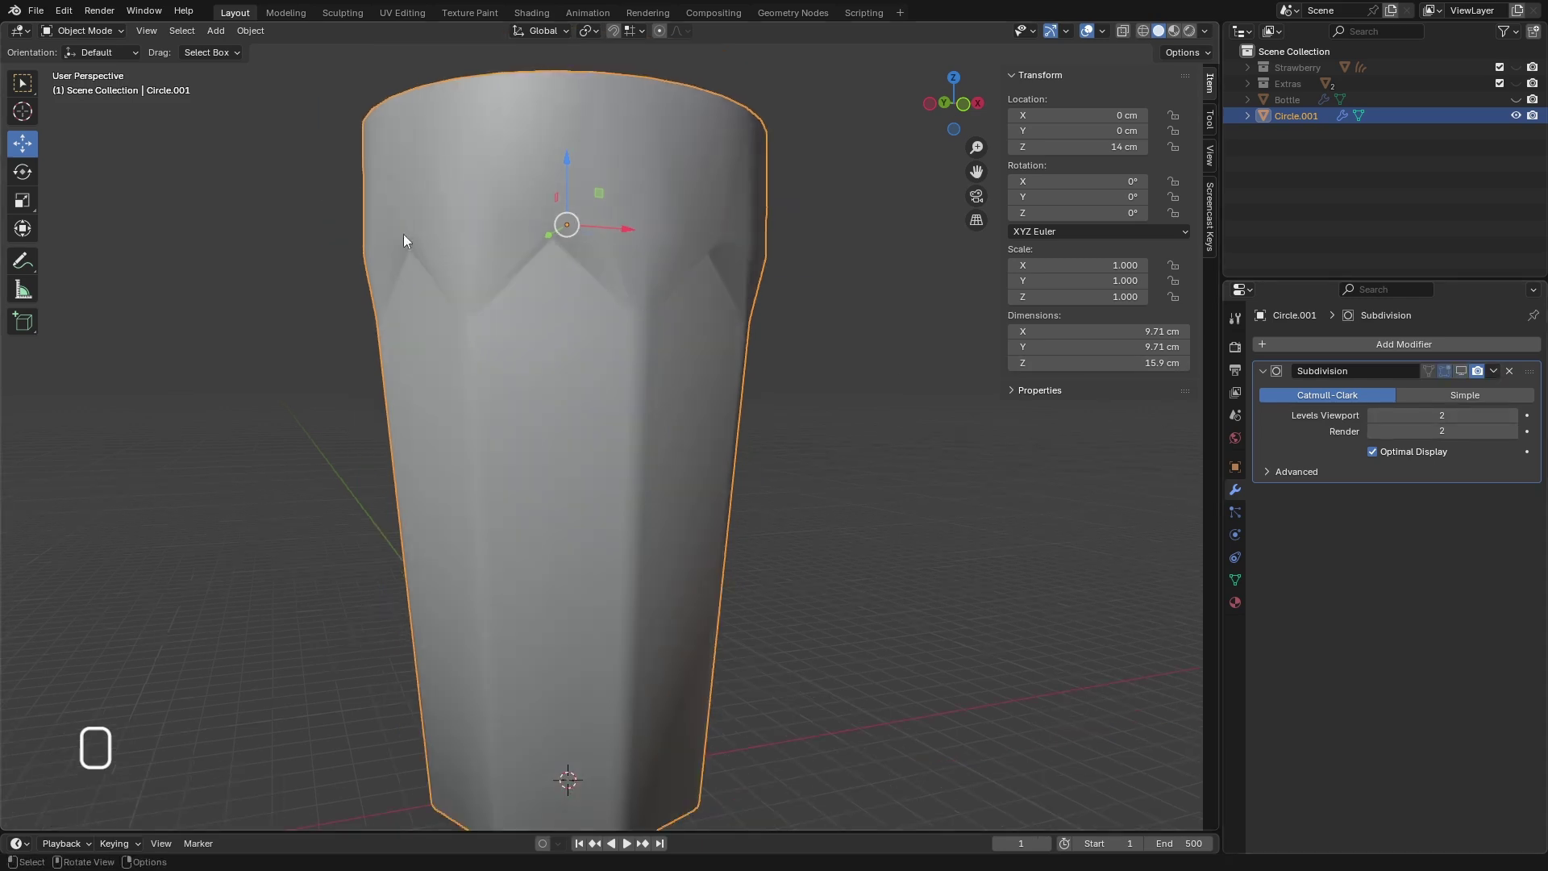
left_click(69, 32)
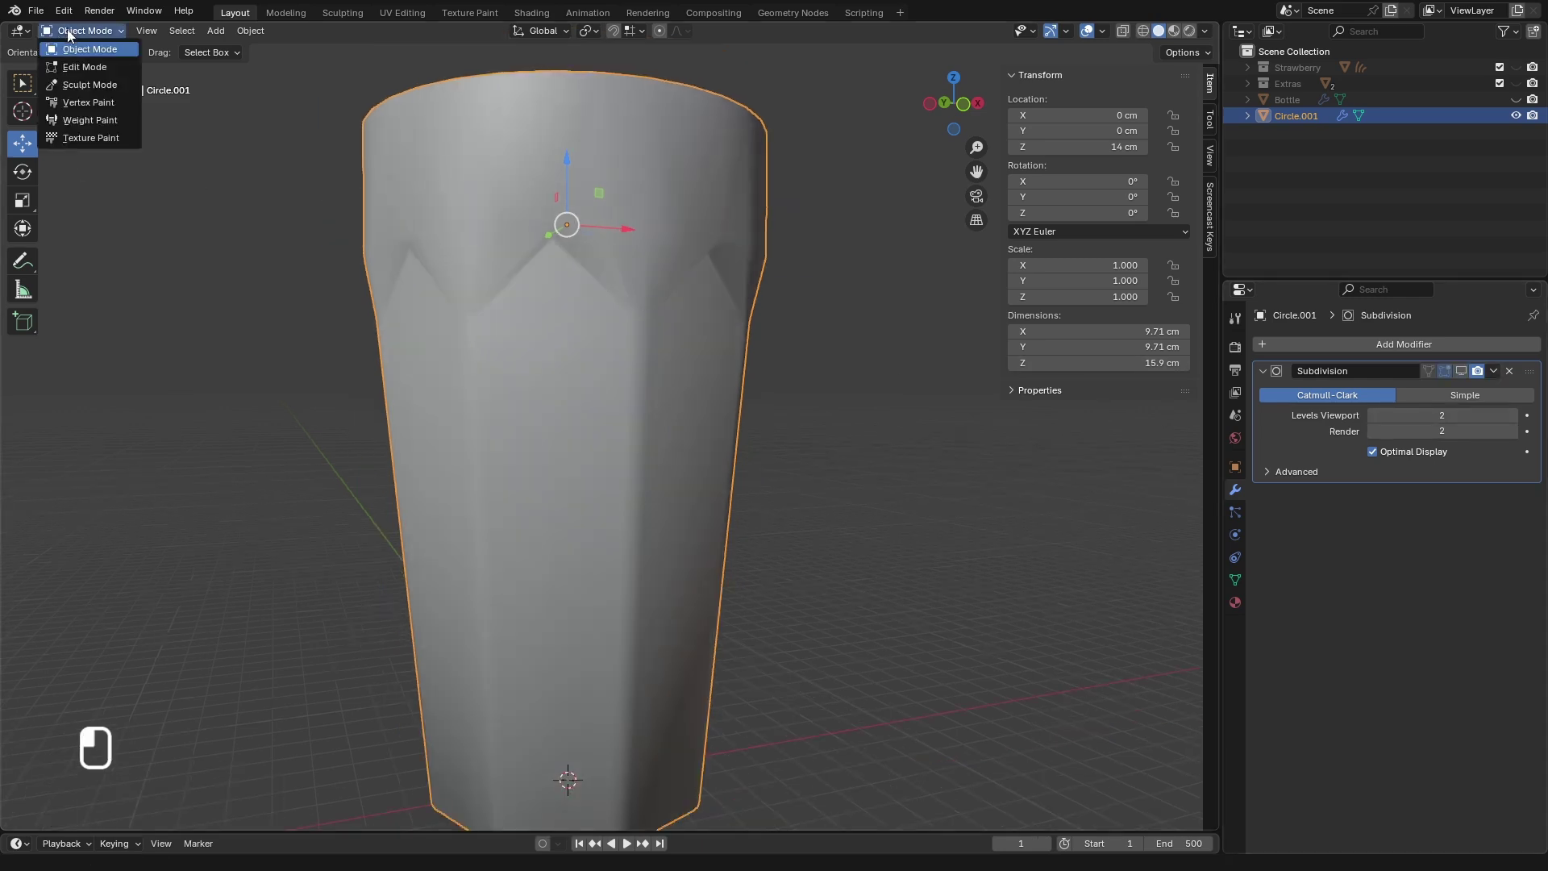
left_click(84, 67)
- Add one horizontal loop cut around the cup's lower body and slide it close to the base, factor 0.840
scroll(557, 520, "down", 3)
scroll(565, 515, "up", 5)
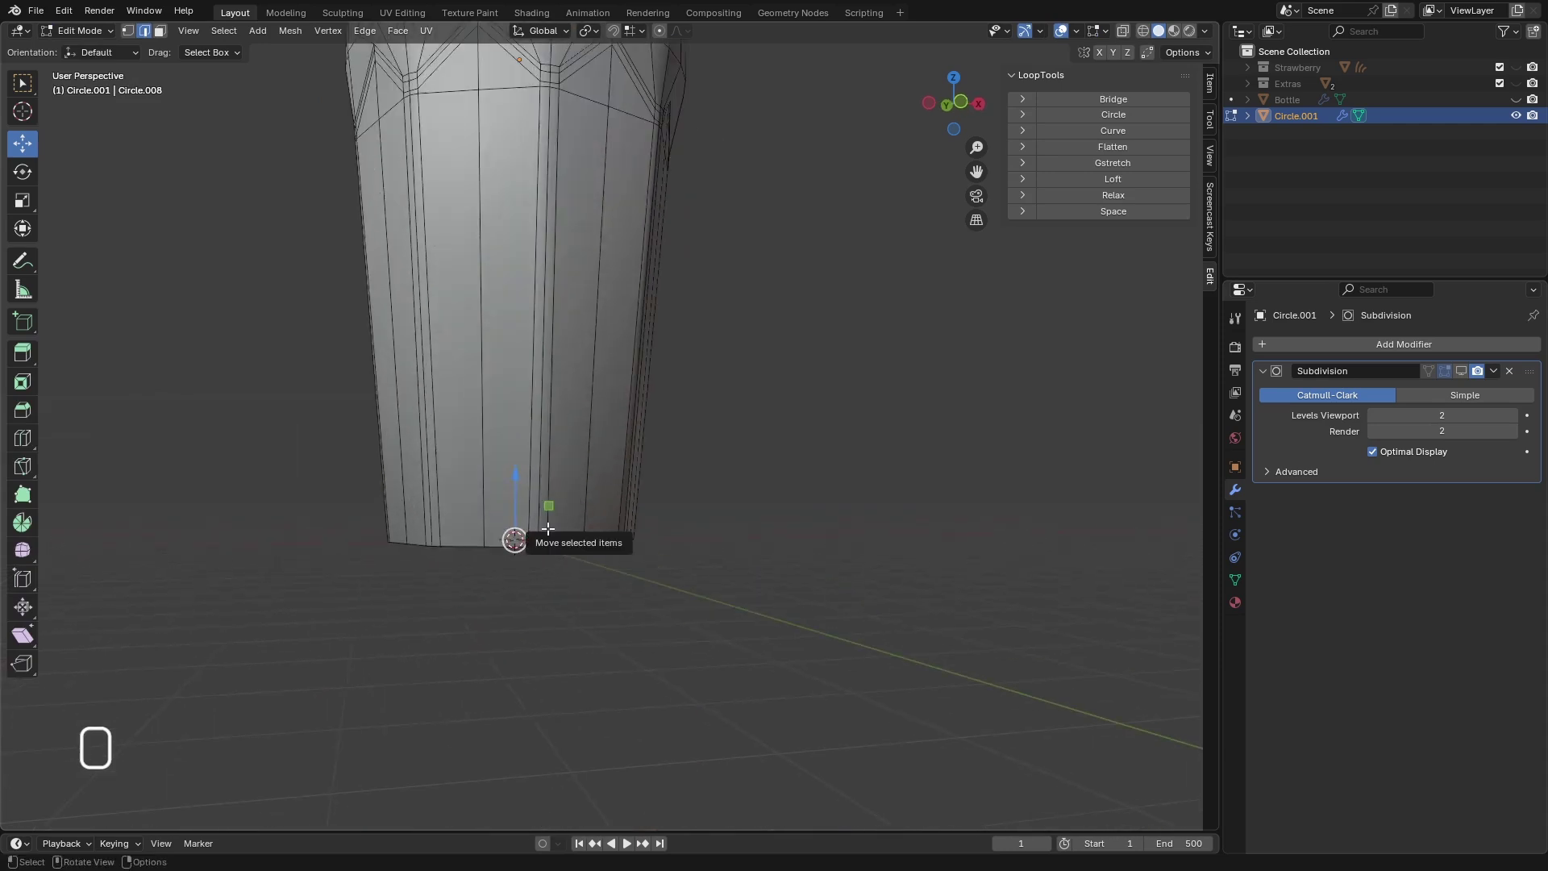
key("ctrl+r")
left_click(516, 535)
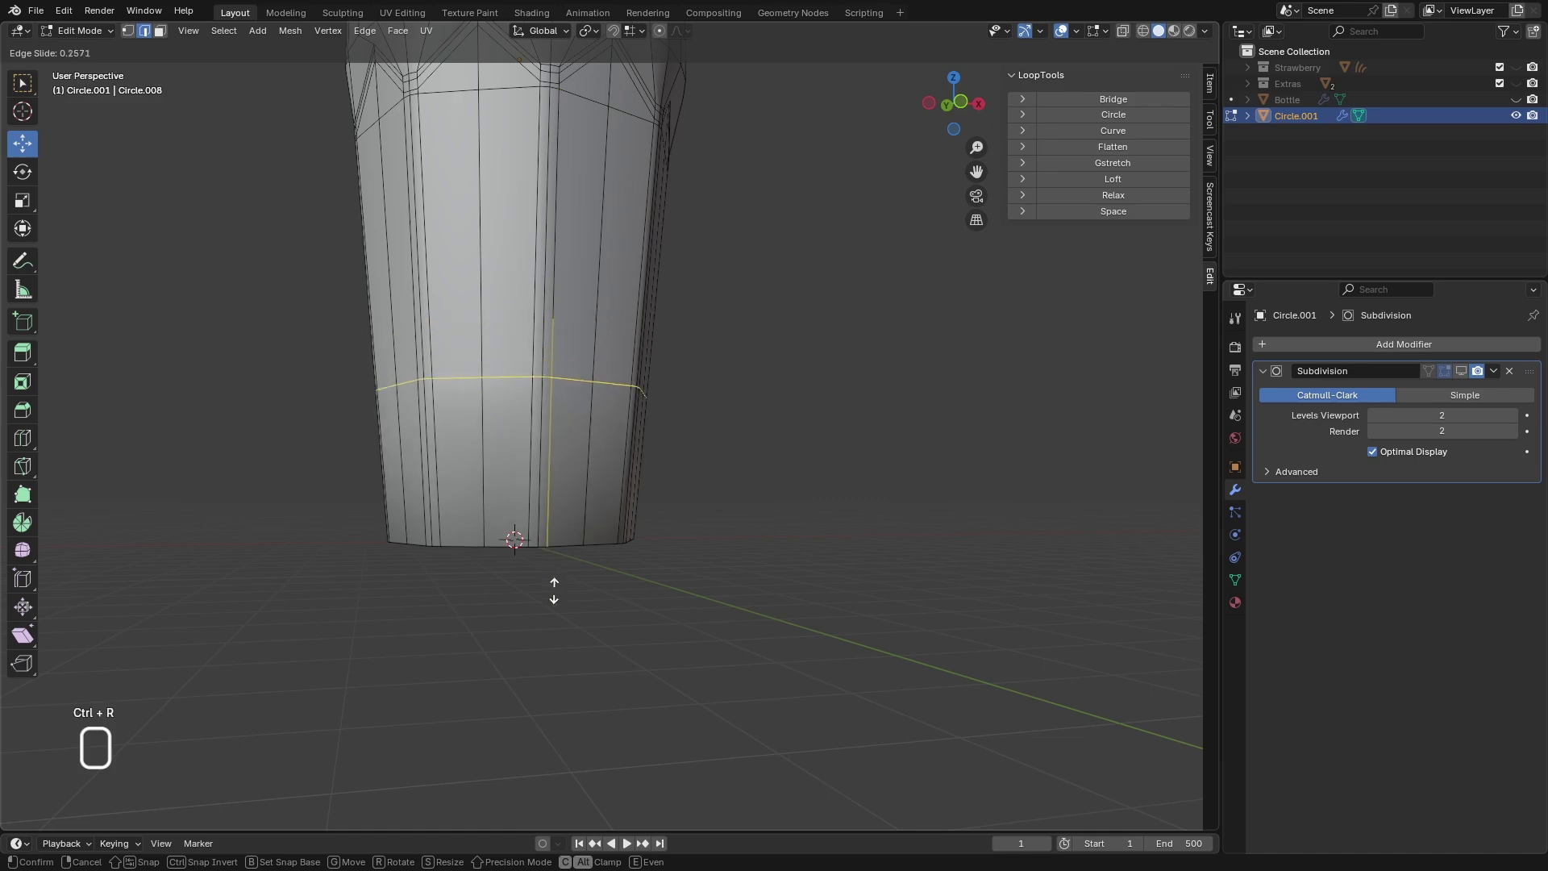
left_click(555, 720)
- Bevel the cup's outer bottom edge loop with a width of about 0.309 cm and 2 segments
middle_click_drag(554, 720, 552, 466)
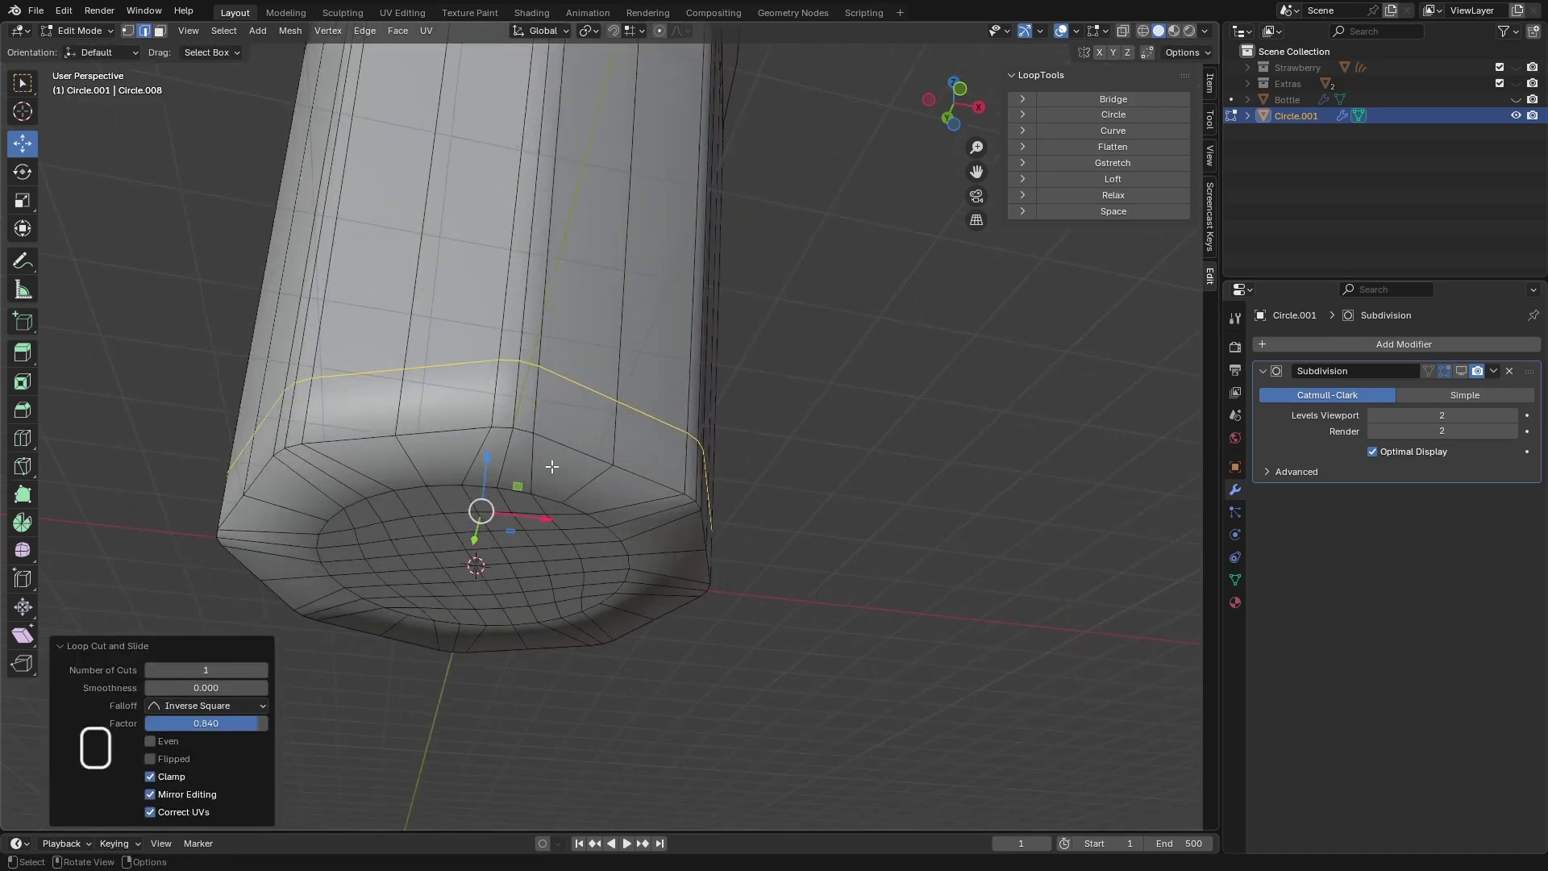
left_click(562, 433, "alt")
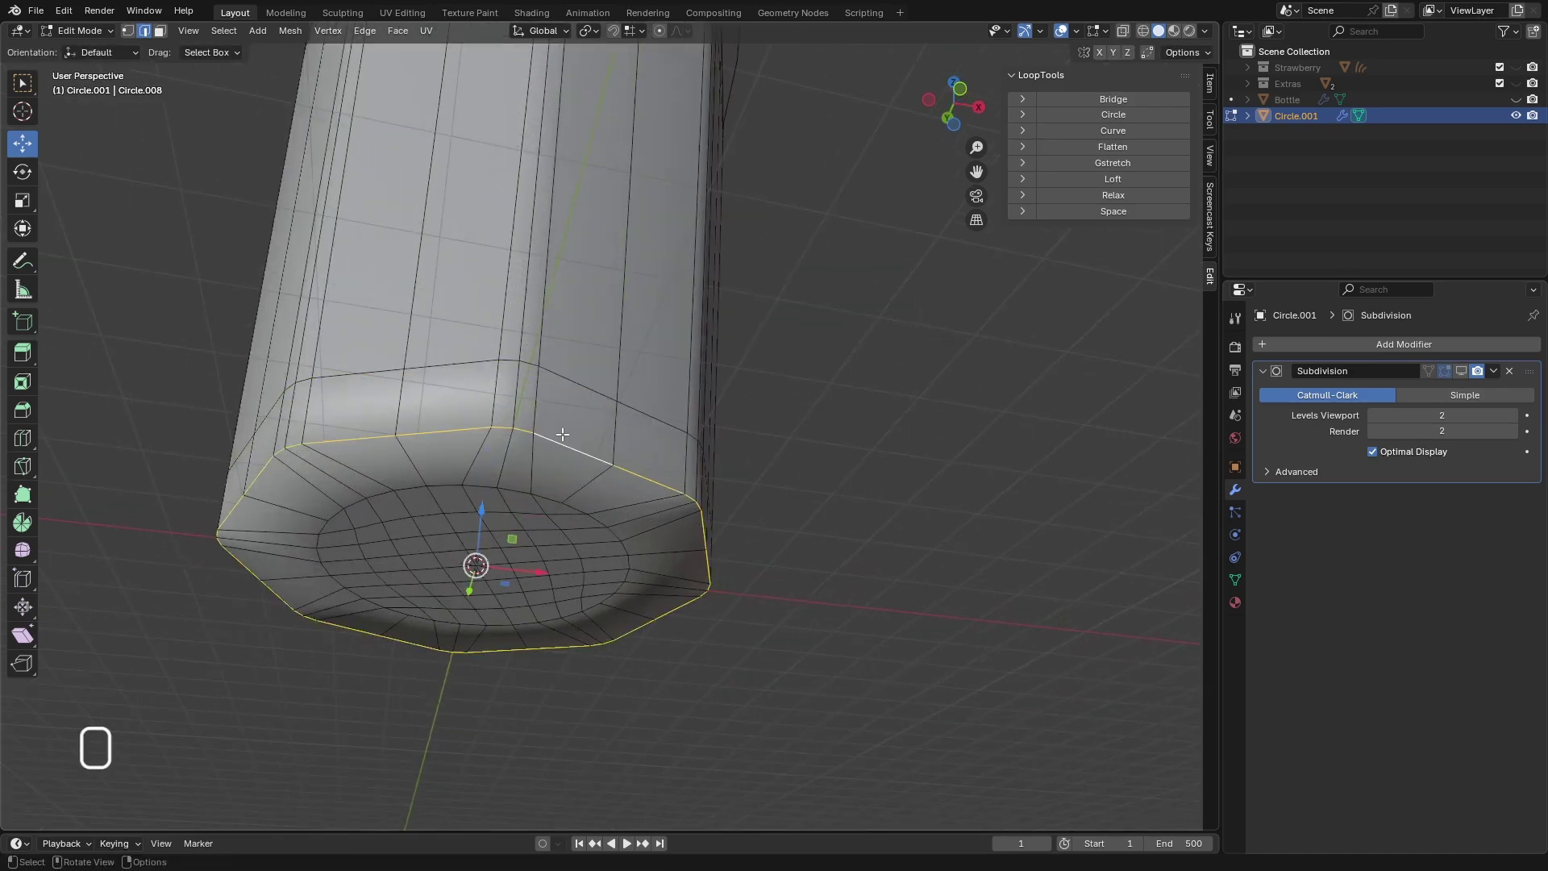
key("ctrl+b")
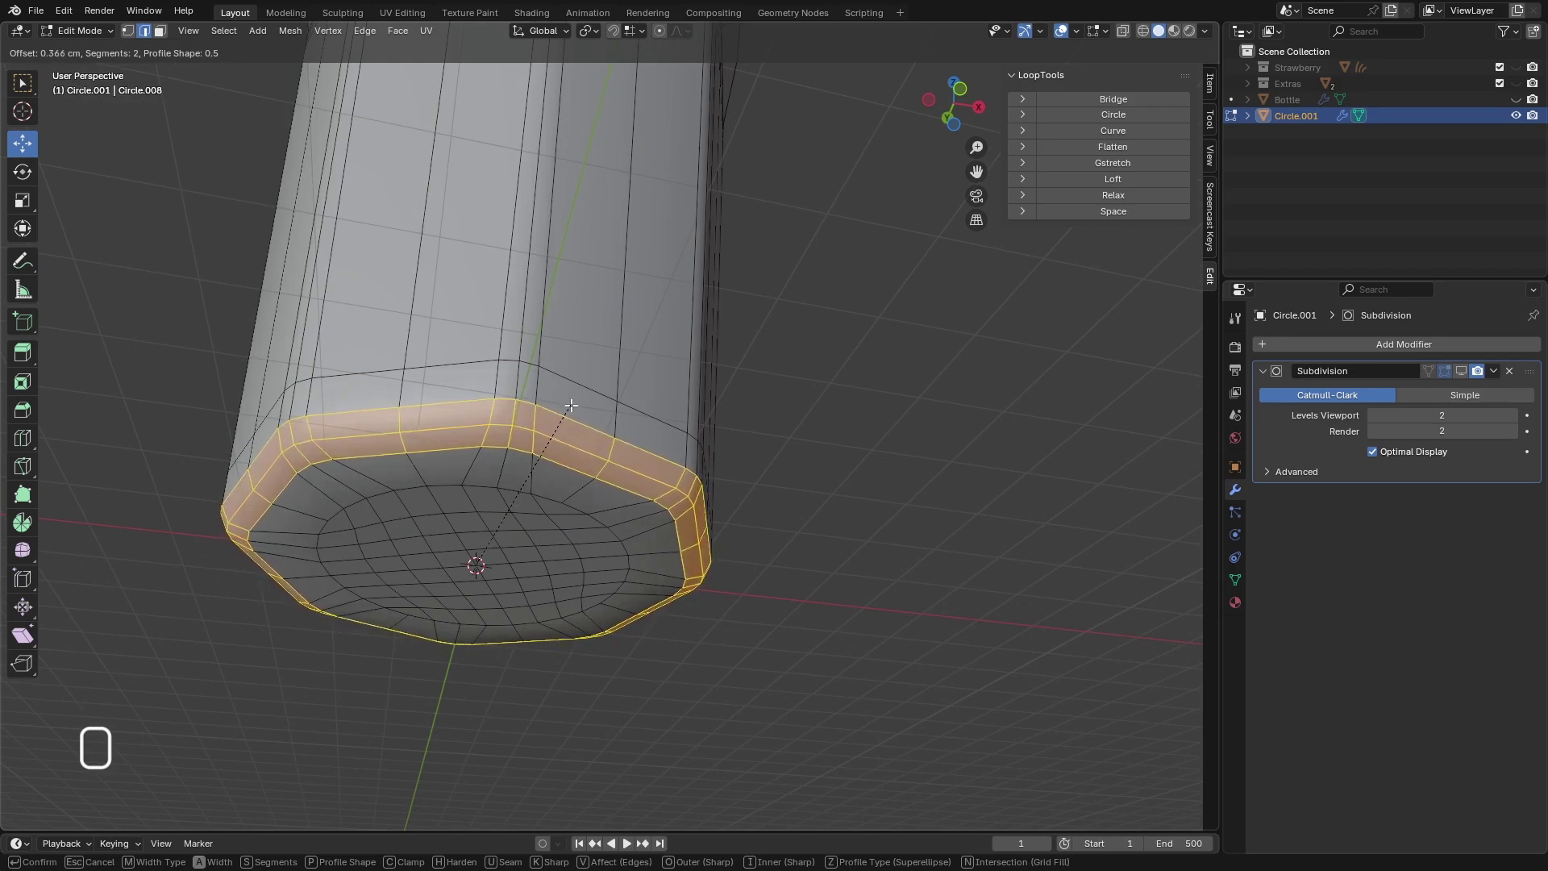
left_click(579, 448)
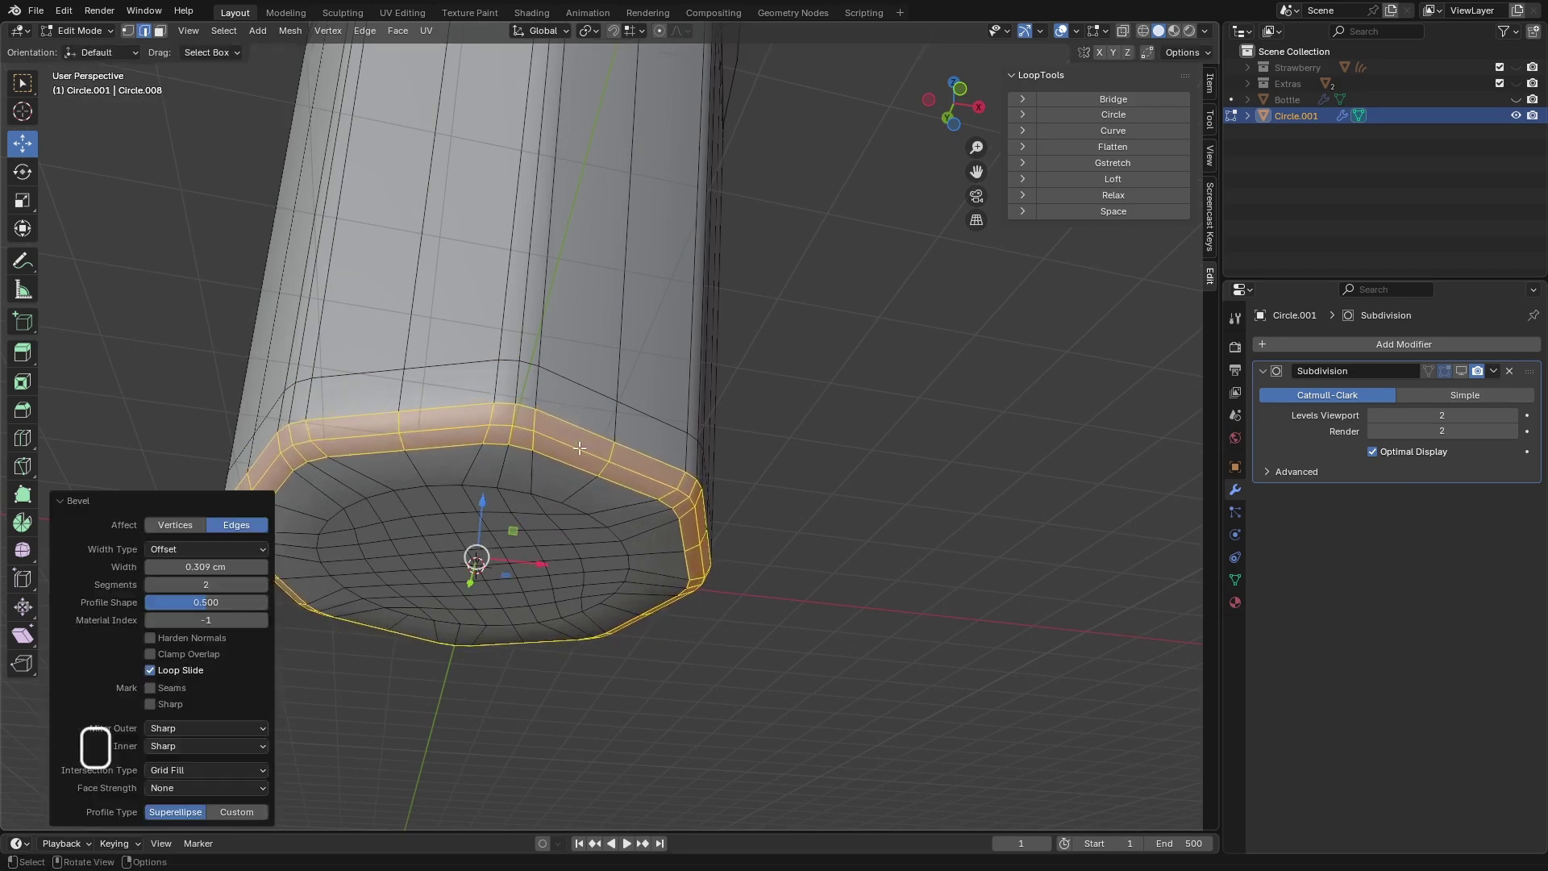
- Select the open top rim loop and extrude it inward, scaled to 0.908, to form the rim's thickness
scroll(580, 448, "down", 5)
middle_click_drag(580, 447, 592, 546)
scroll(593, 547, "down", 4)
middle_click_drag(607, 403, 625, 466)
scroll(624, 467, "up", 6)
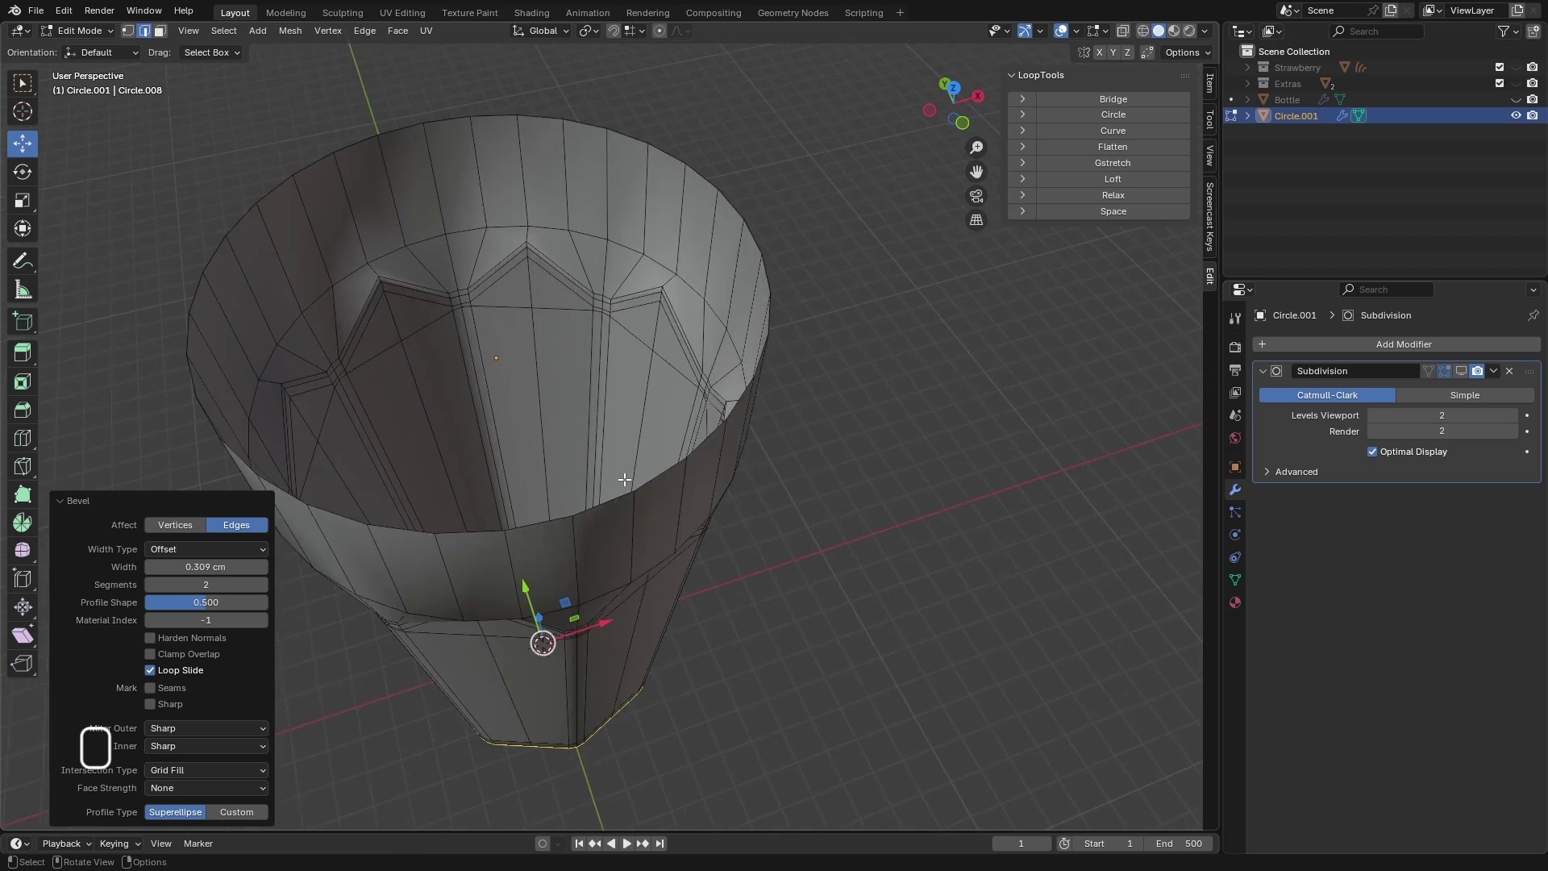
left_click(625, 482, "alt")
scroll(633, 484, "down", 3)
scroll(640, 389, "up", 4)
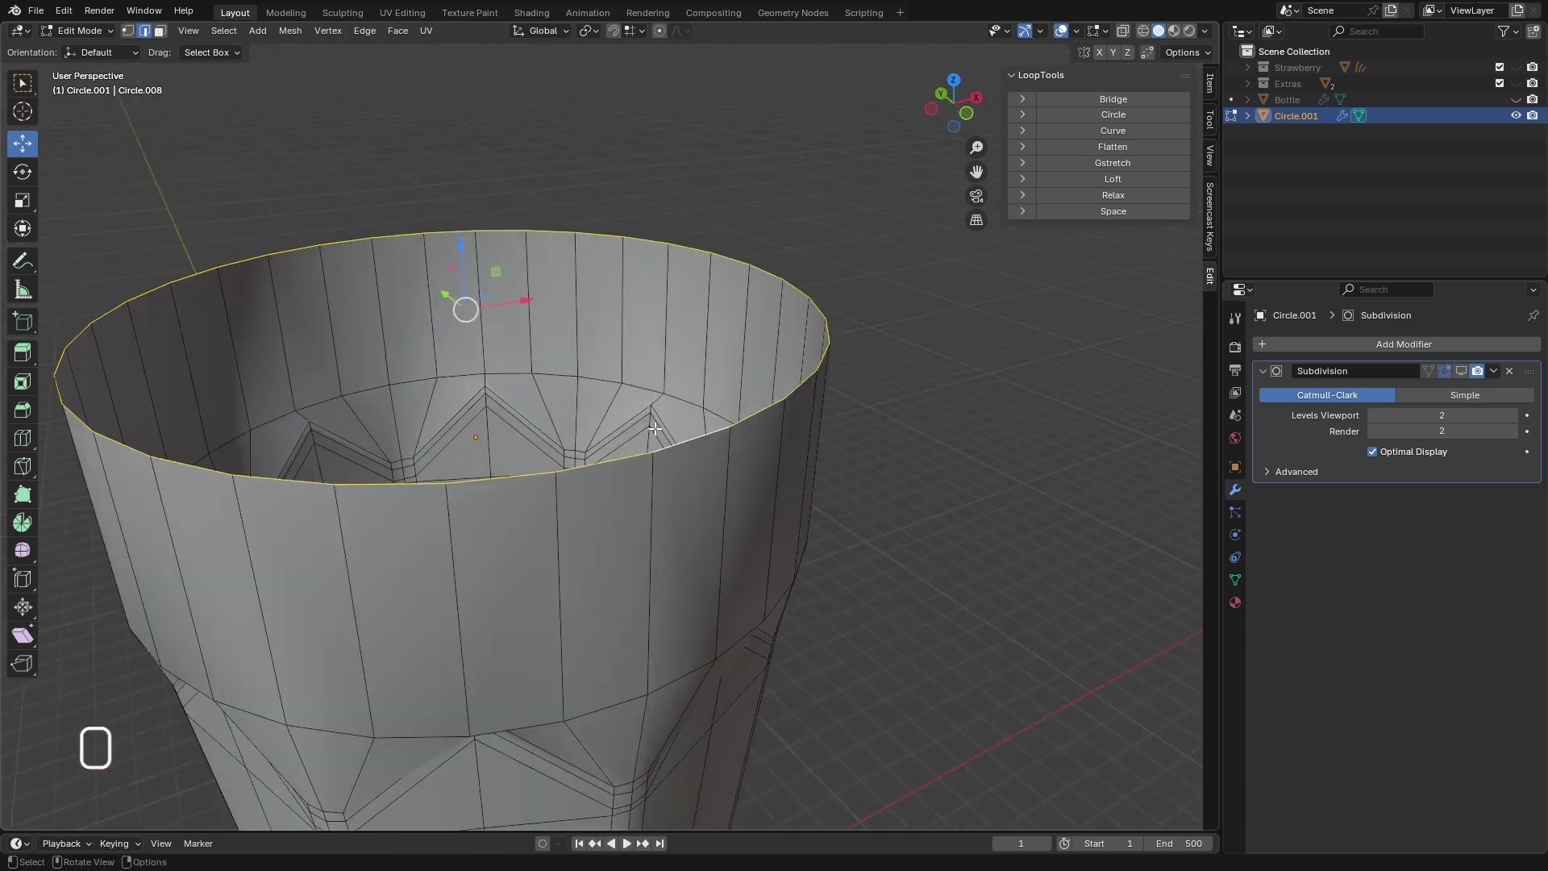
key("e")
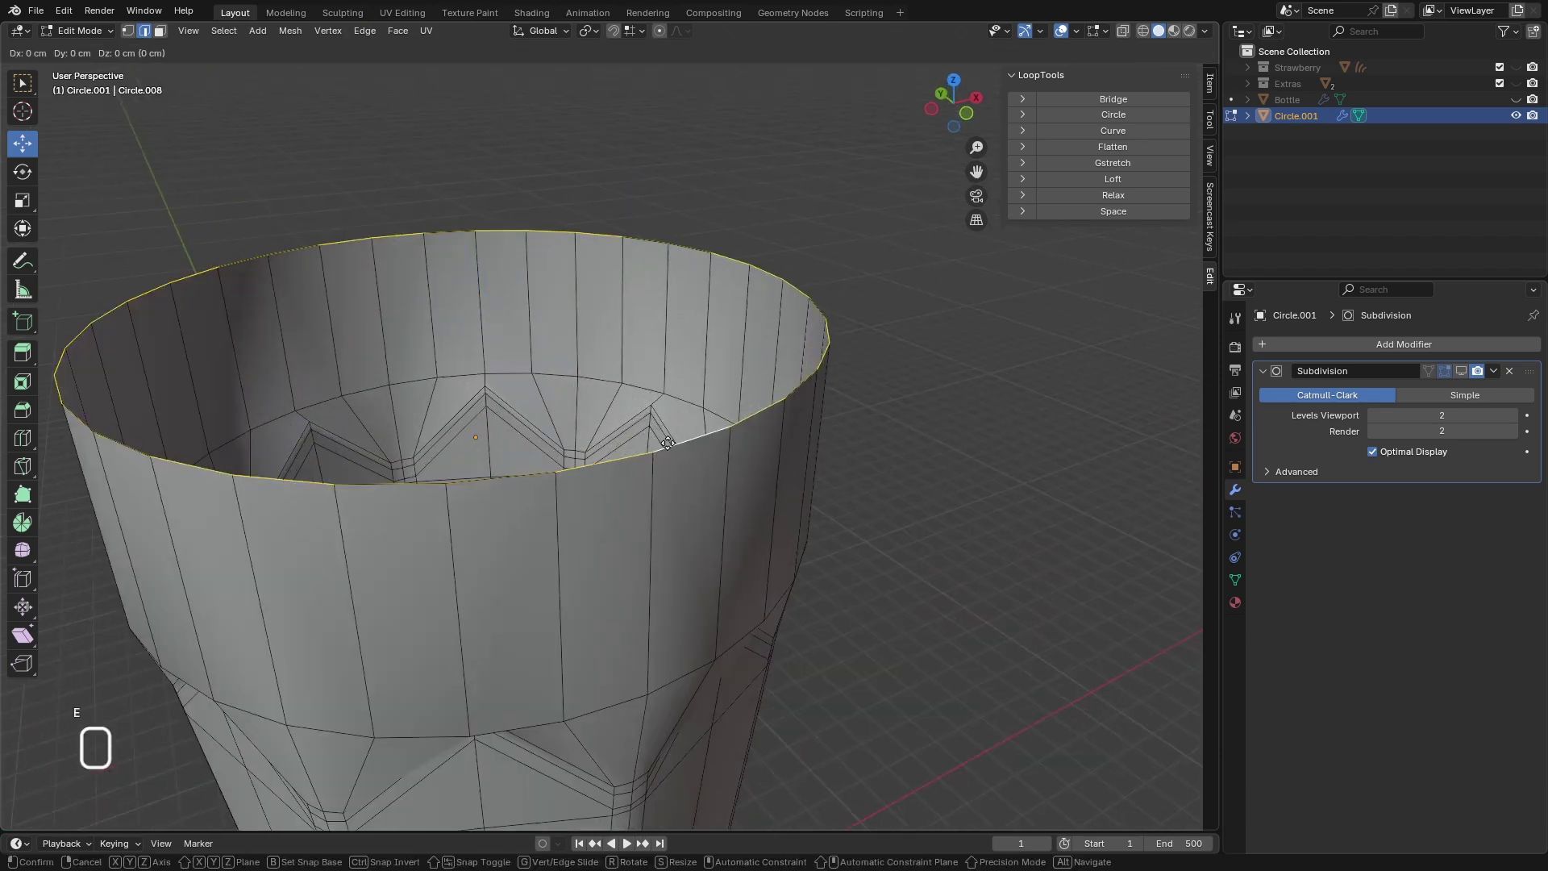
key("s")
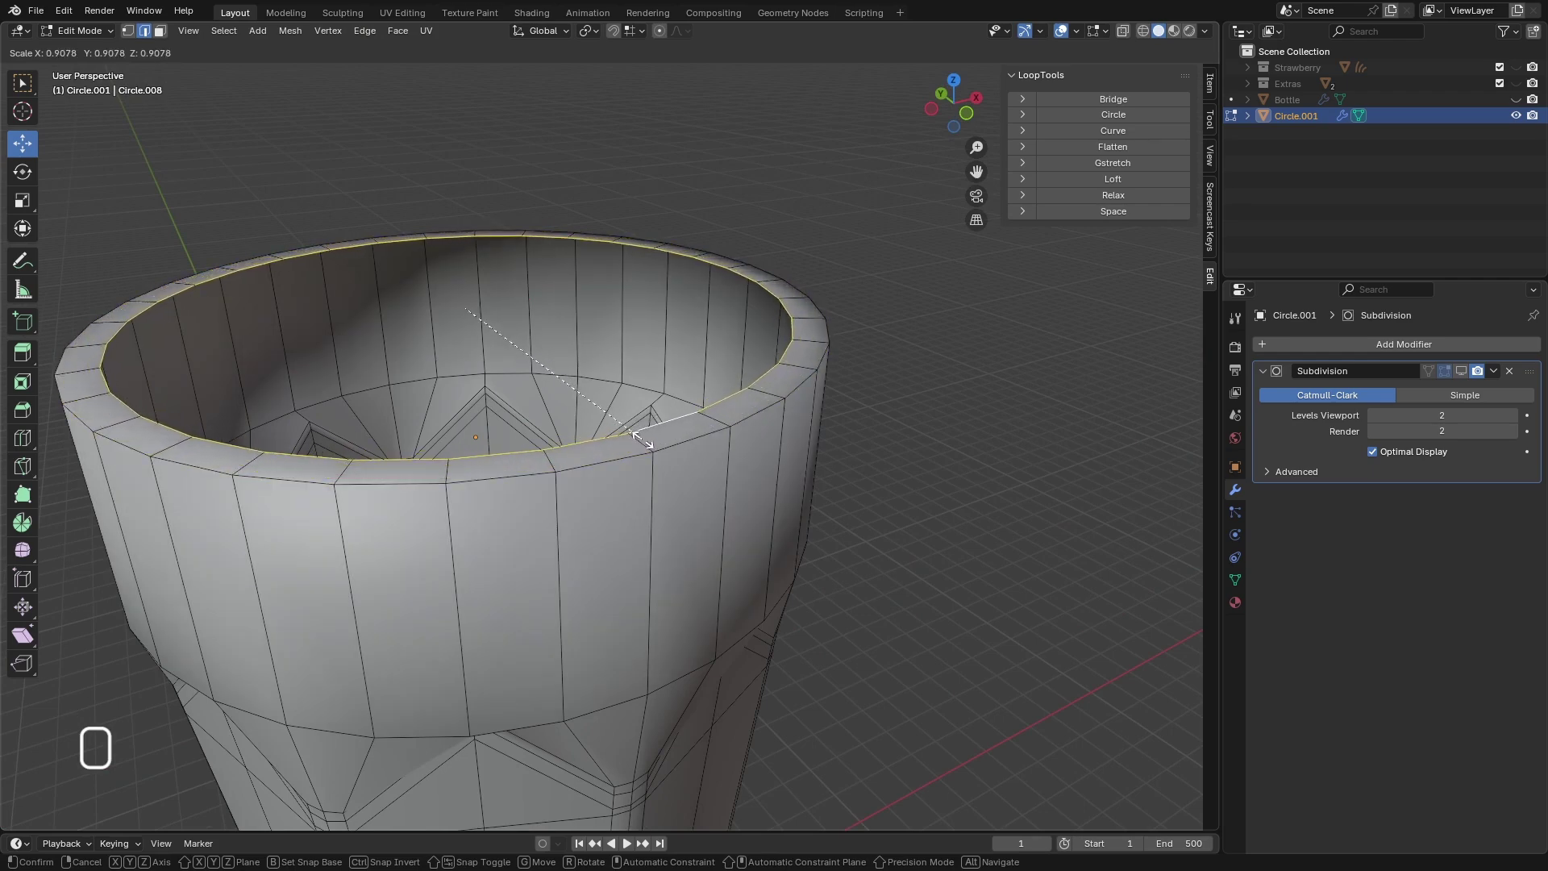
left_click(608, 377)
- Scale the inner rim loop to 0.969 in X and Y only, leaving Z locked
scroll(611, 384, "down", 4)
key("KP_1")
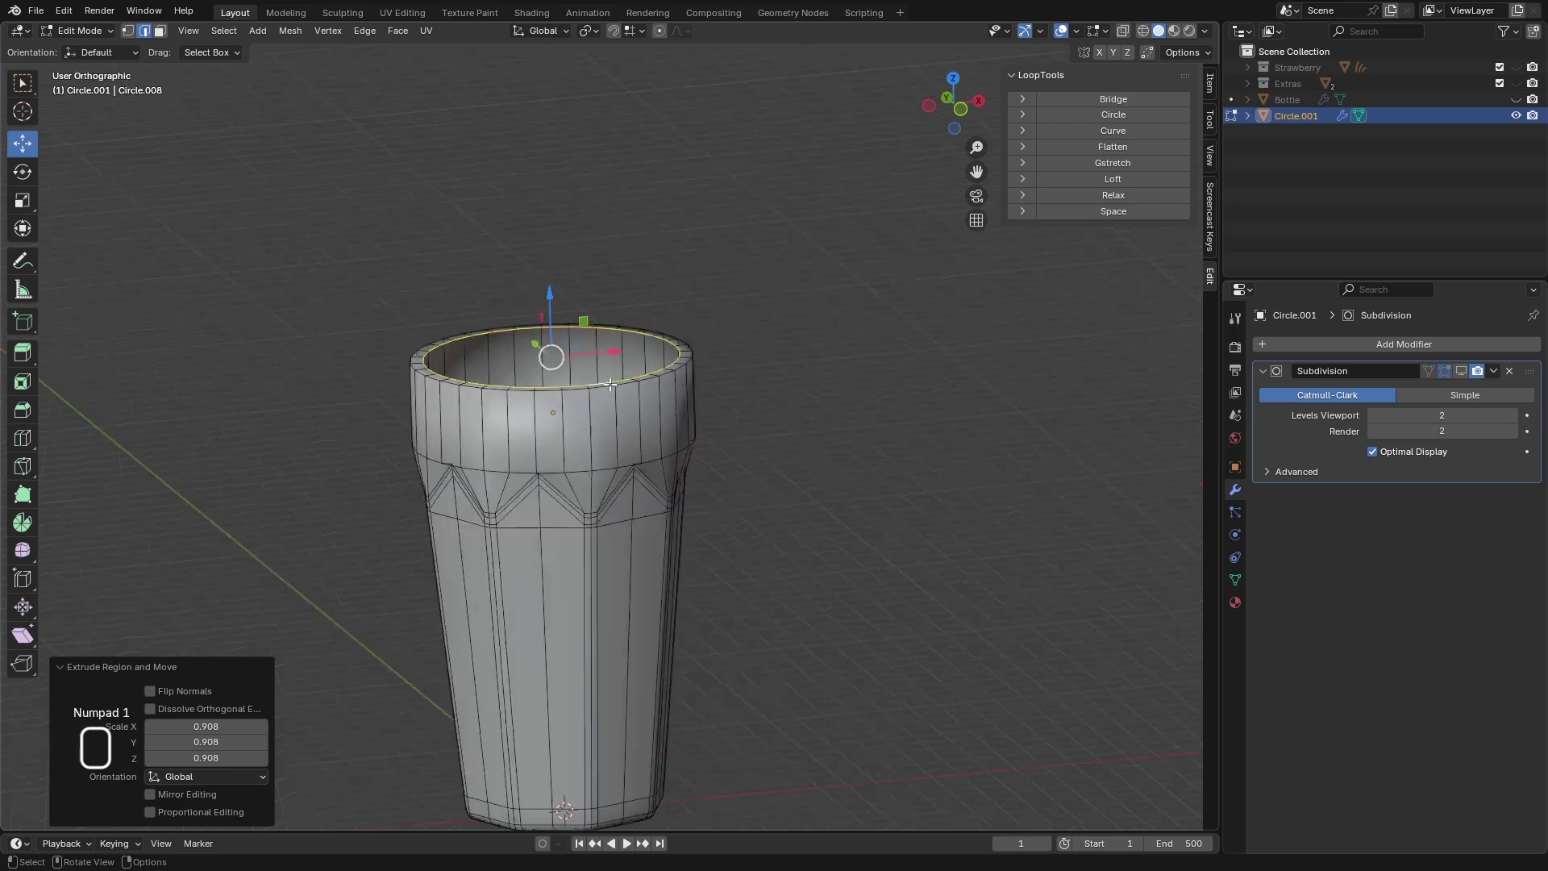
mouse_move(592, 416)
middle_mouse_down()
mouse_move(596, 560)
mouse_move(594, 536)
mouse_move(574, 634)
mouse_move(571, 399)
middle_mouse_up()
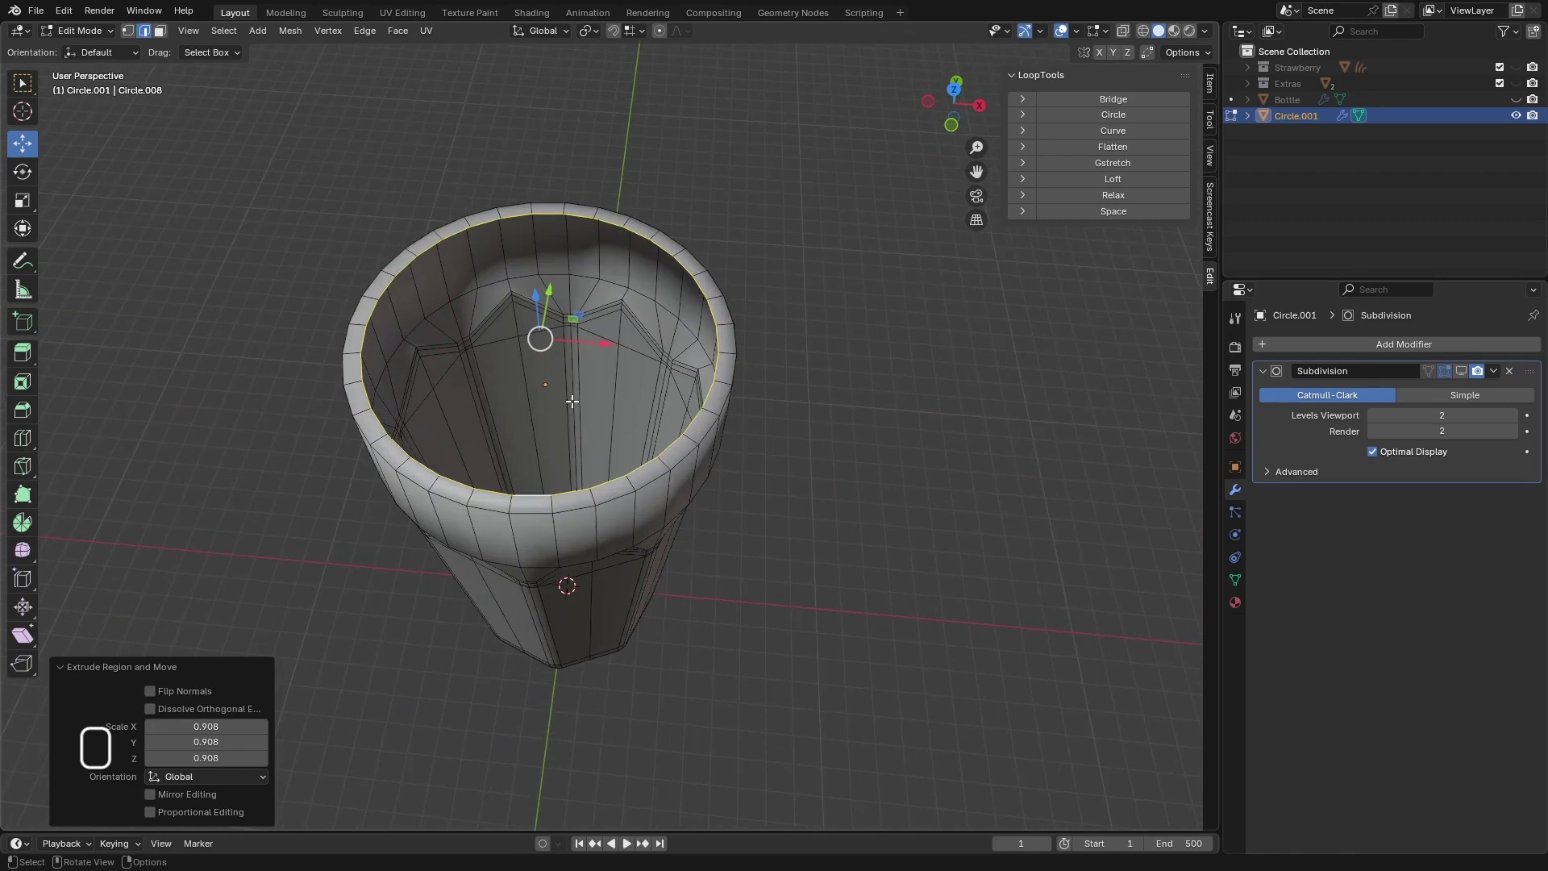
key("s")
key("shift+z")
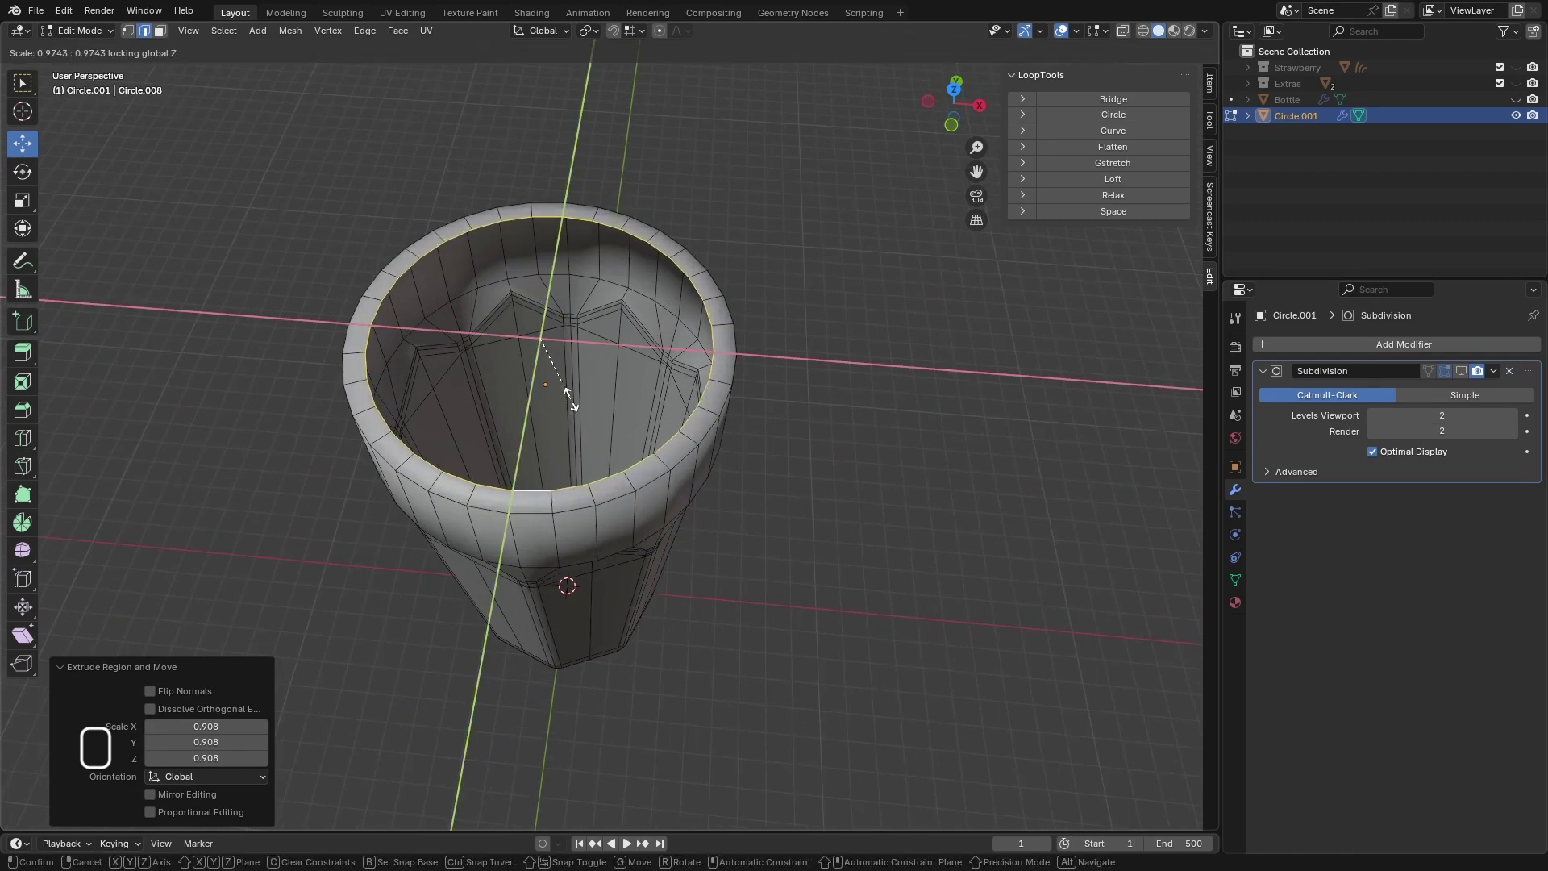
left_click(572, 398)
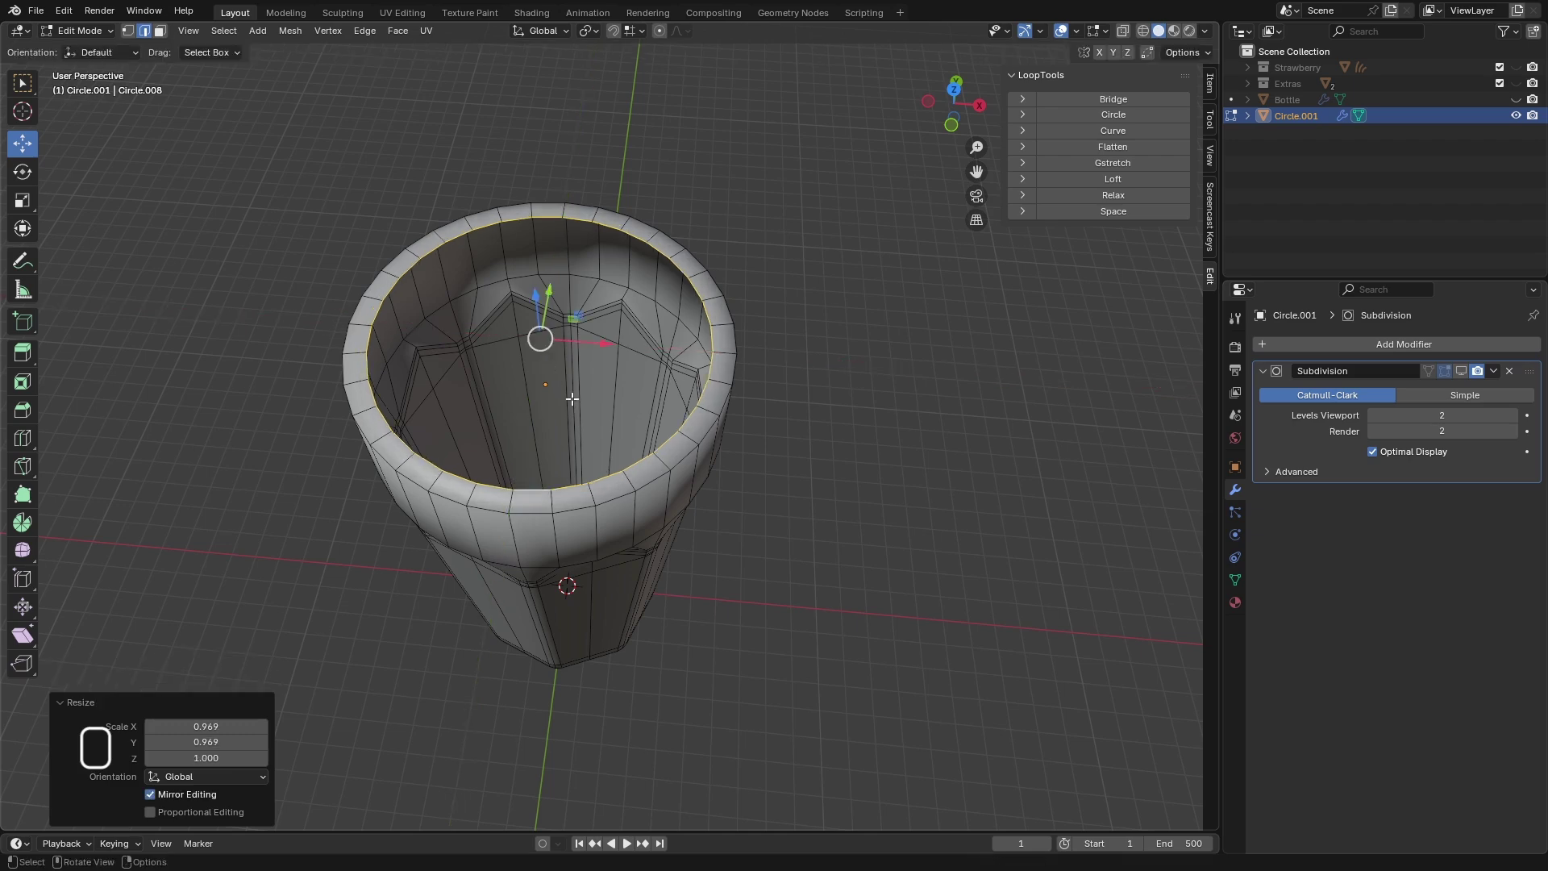
- In front view with X-ray on, extrude the inner rim loop about 15 cm straight down along Z for the inner wall
key("KP_1")
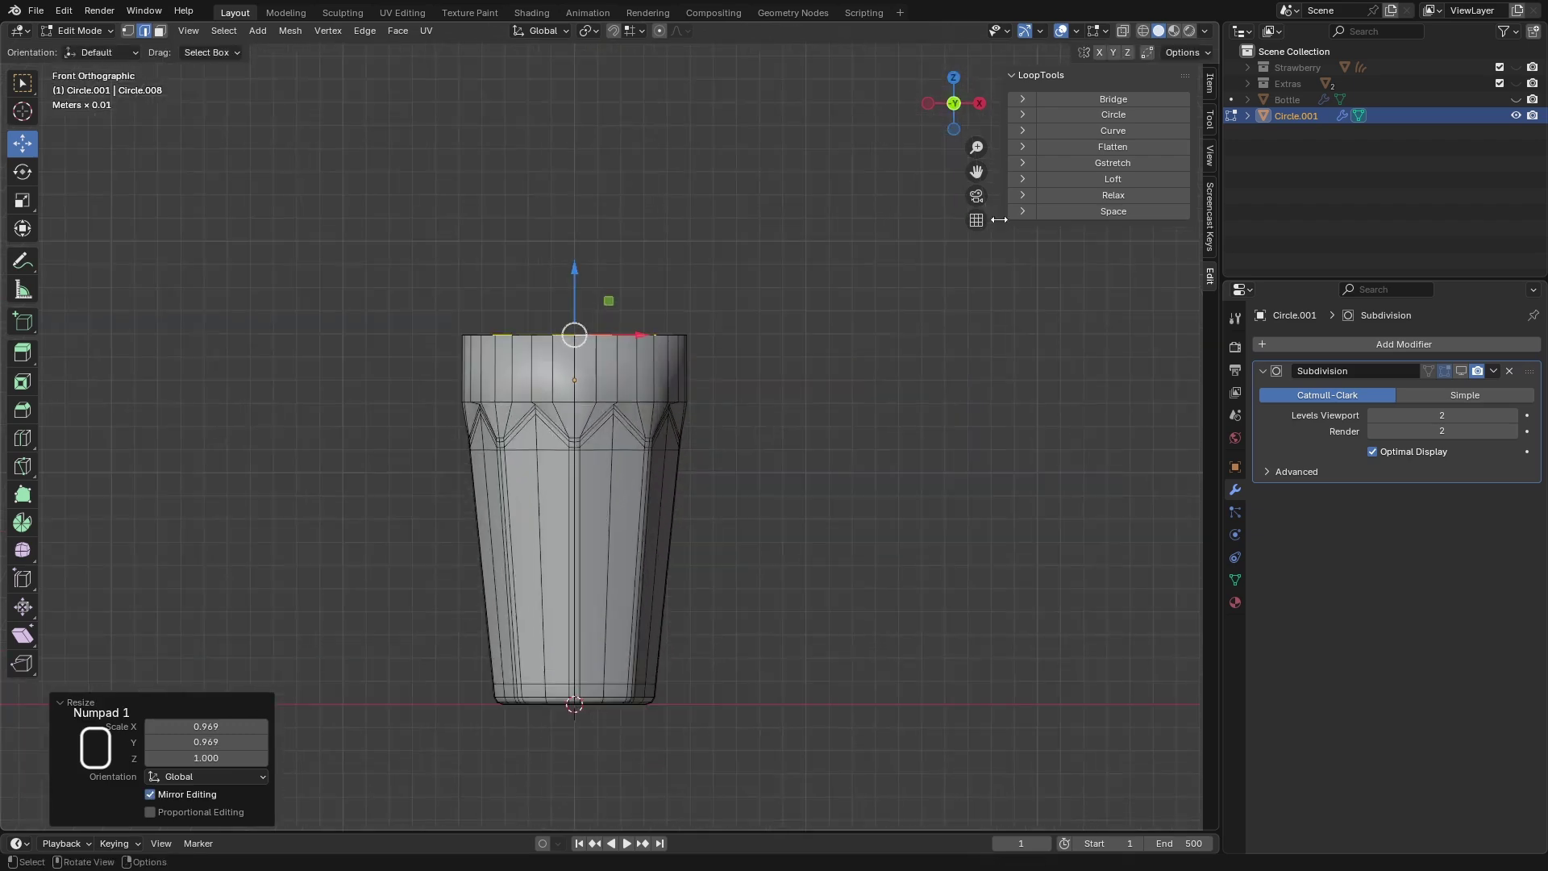
scroll(664, 187, "down", 2)
scroll(612, 408, "up", 5)
scroll(598, 334, "down", 2)
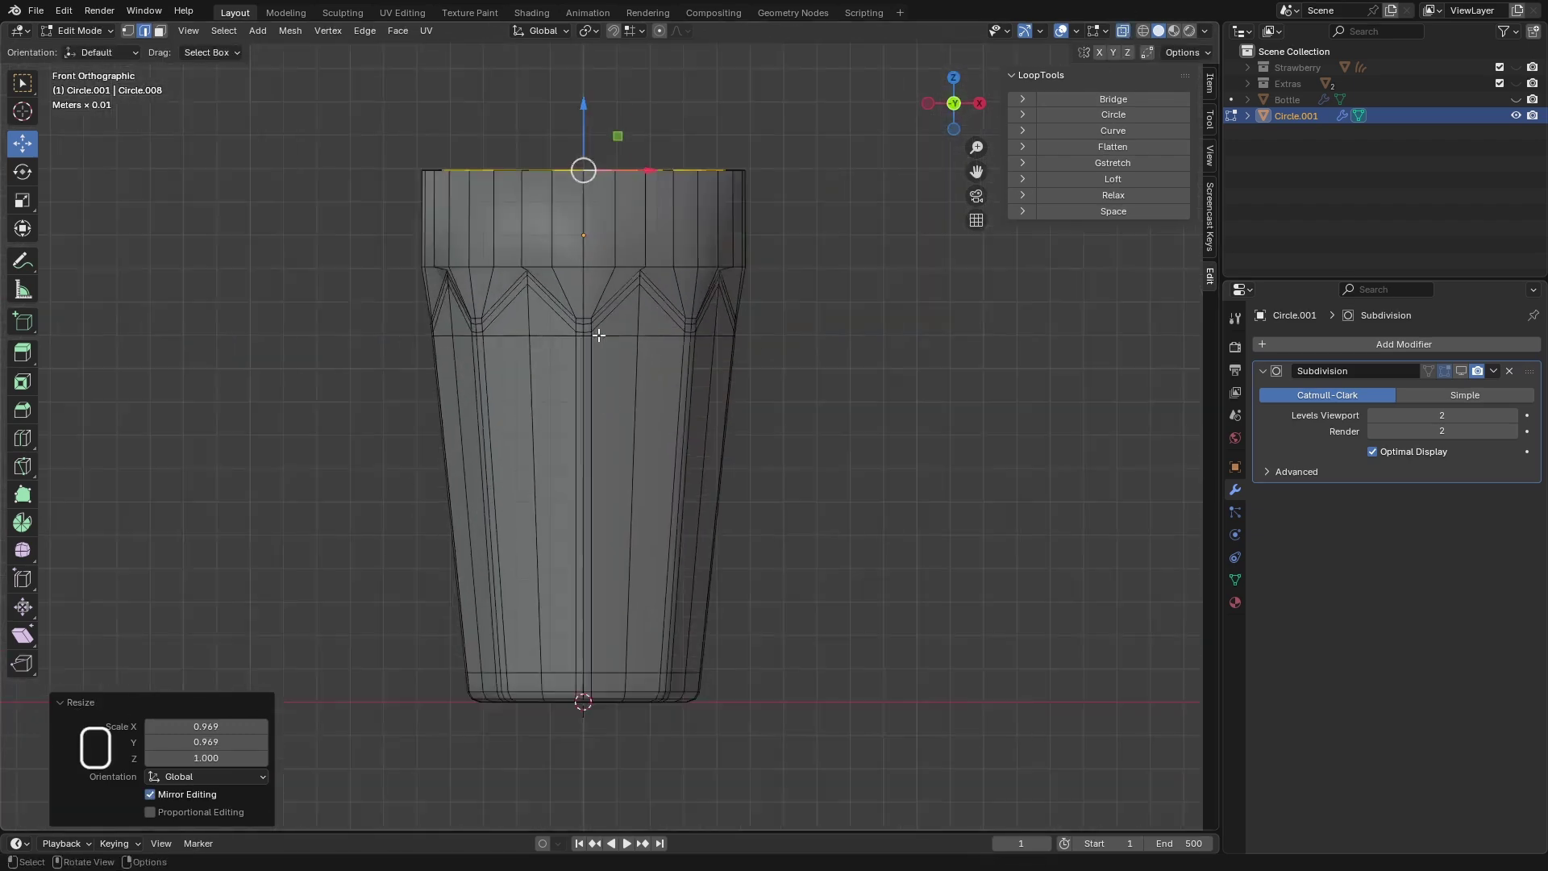
scroll(702, 442, "up", 1)
scroll(565, 383, "down", 1)
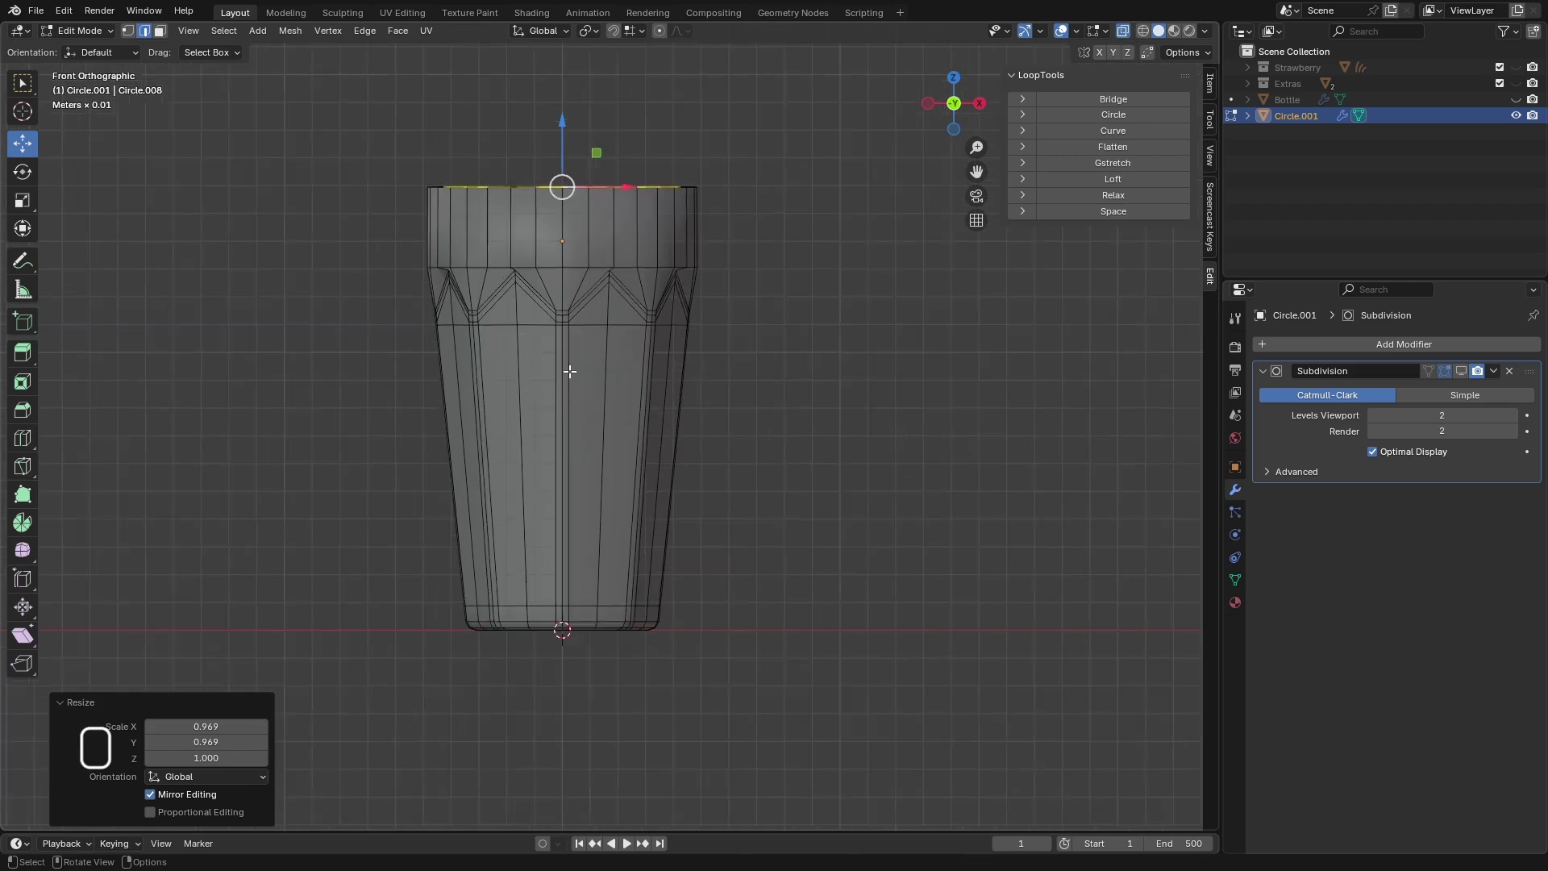
key("g")
key("z")
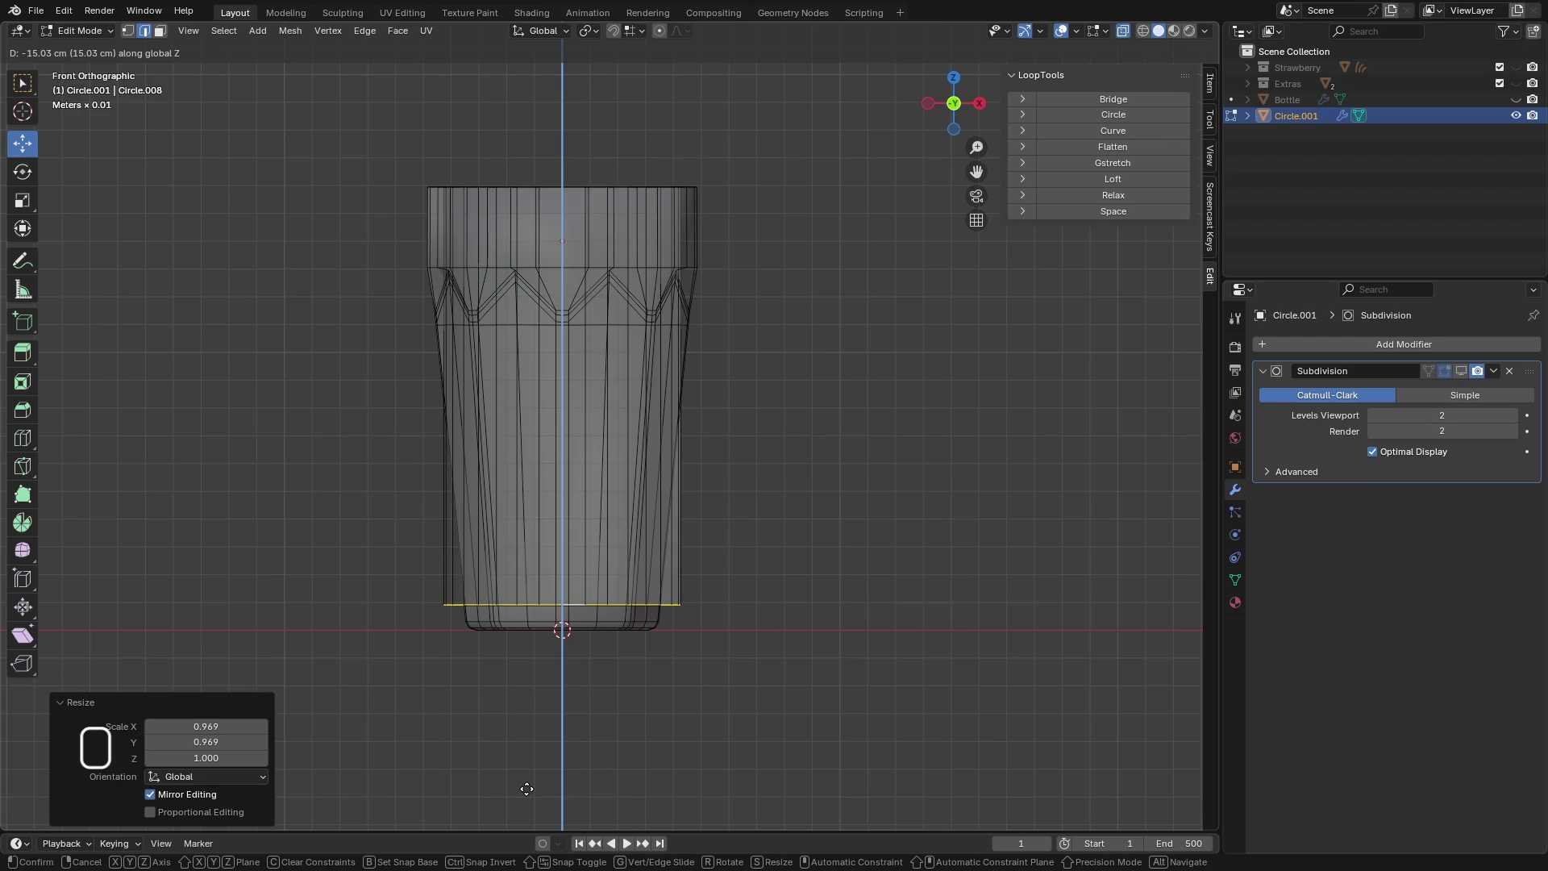
left_click(540, 757)
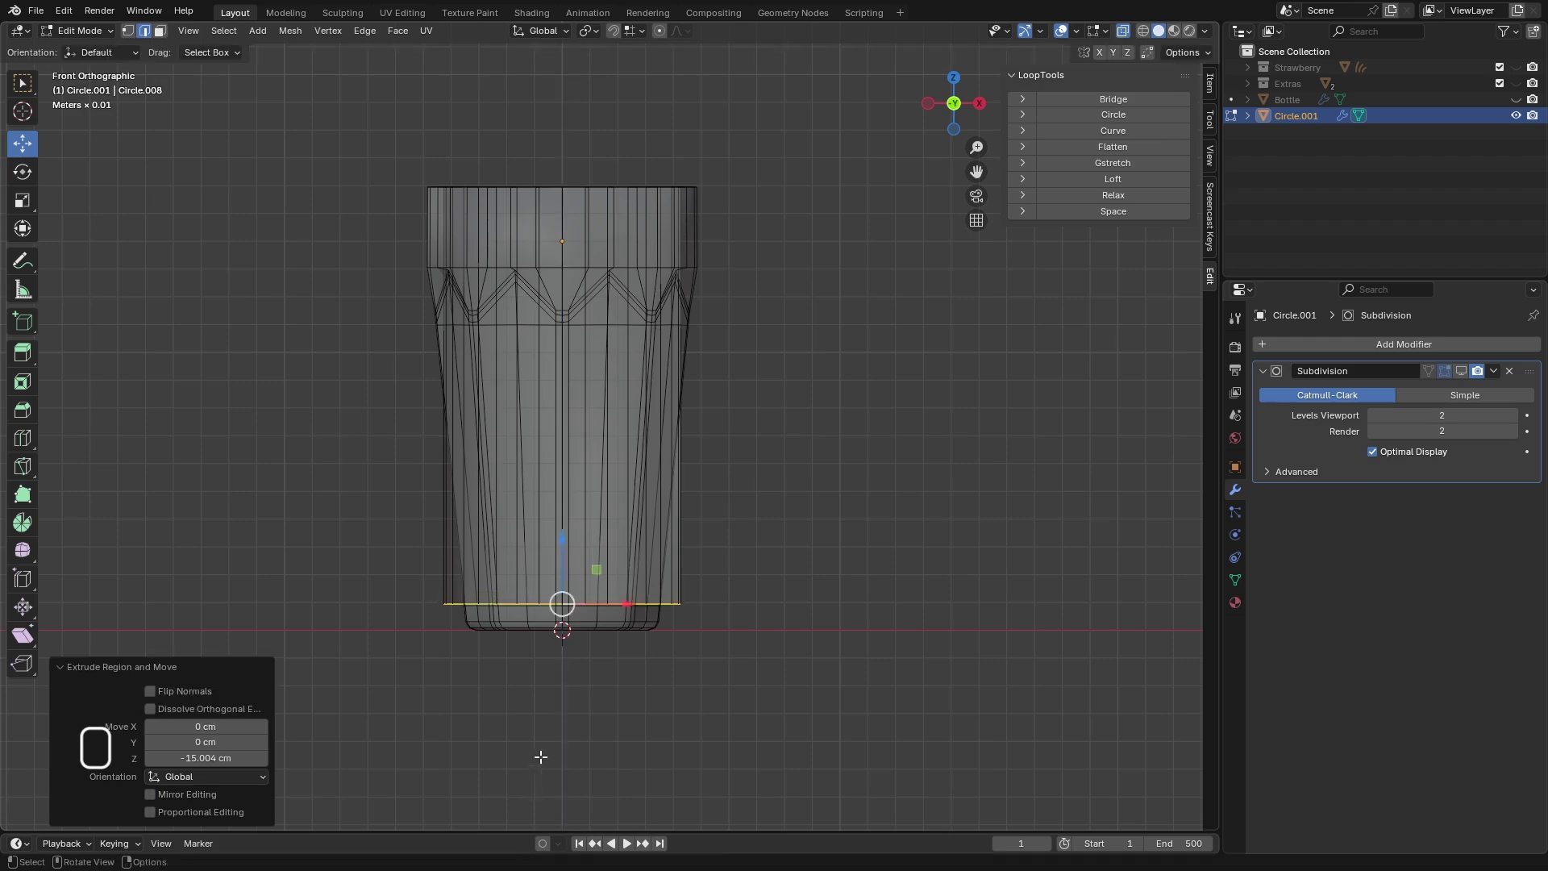
- Scale the inner wall's lower loop to 0.690 to fit inside the tapered cup, and turn X-ray off
scroll(593, 626, "up", 4)
scroll(569, 592, "down", 4)
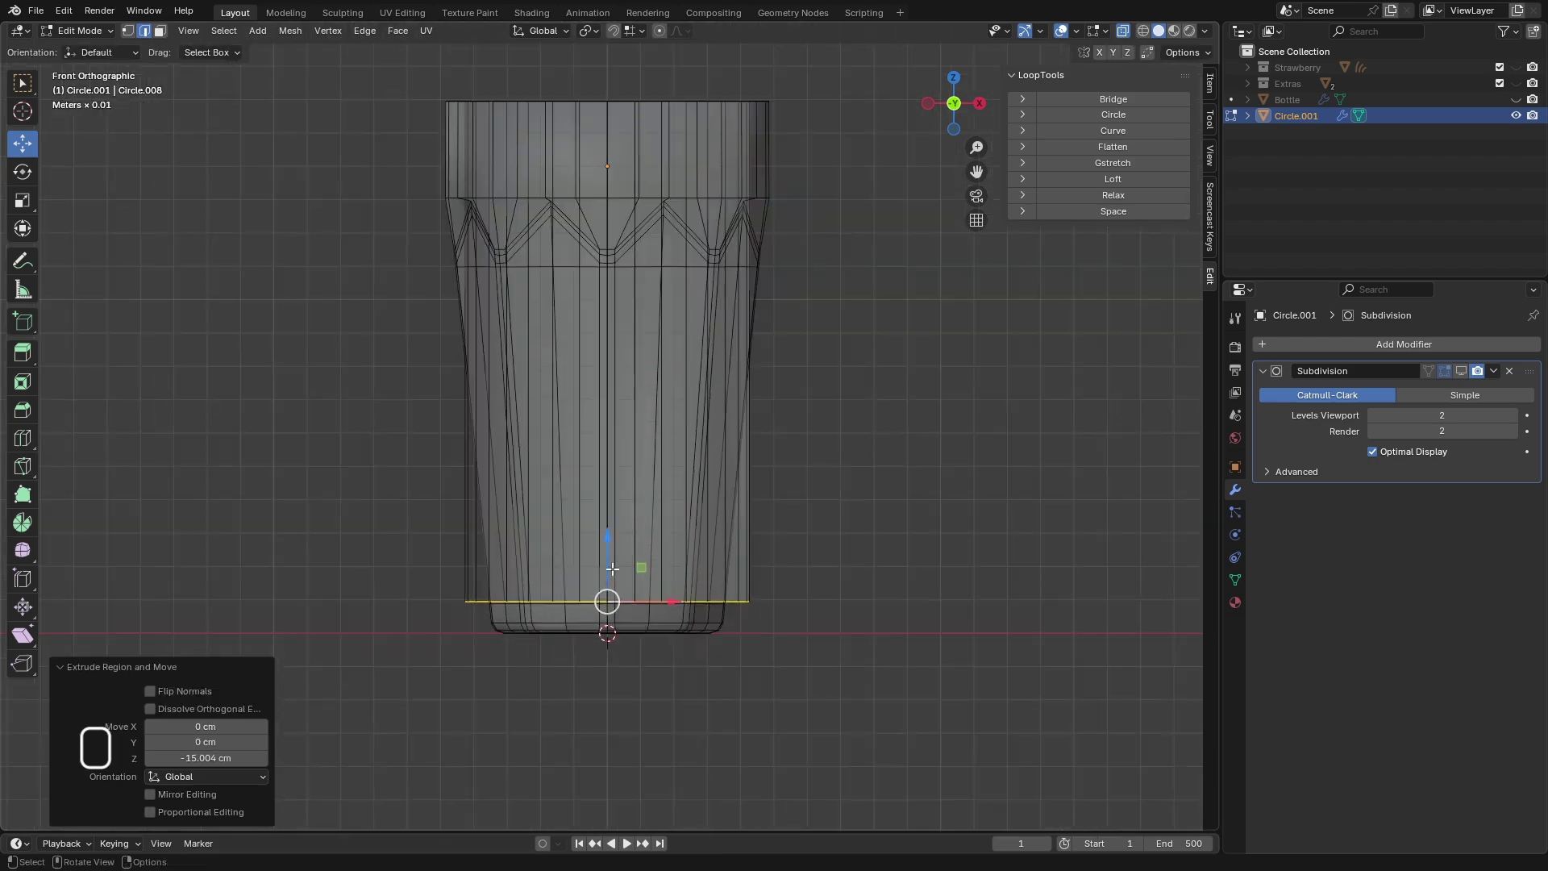
scroll(642, 626, "up", 3)
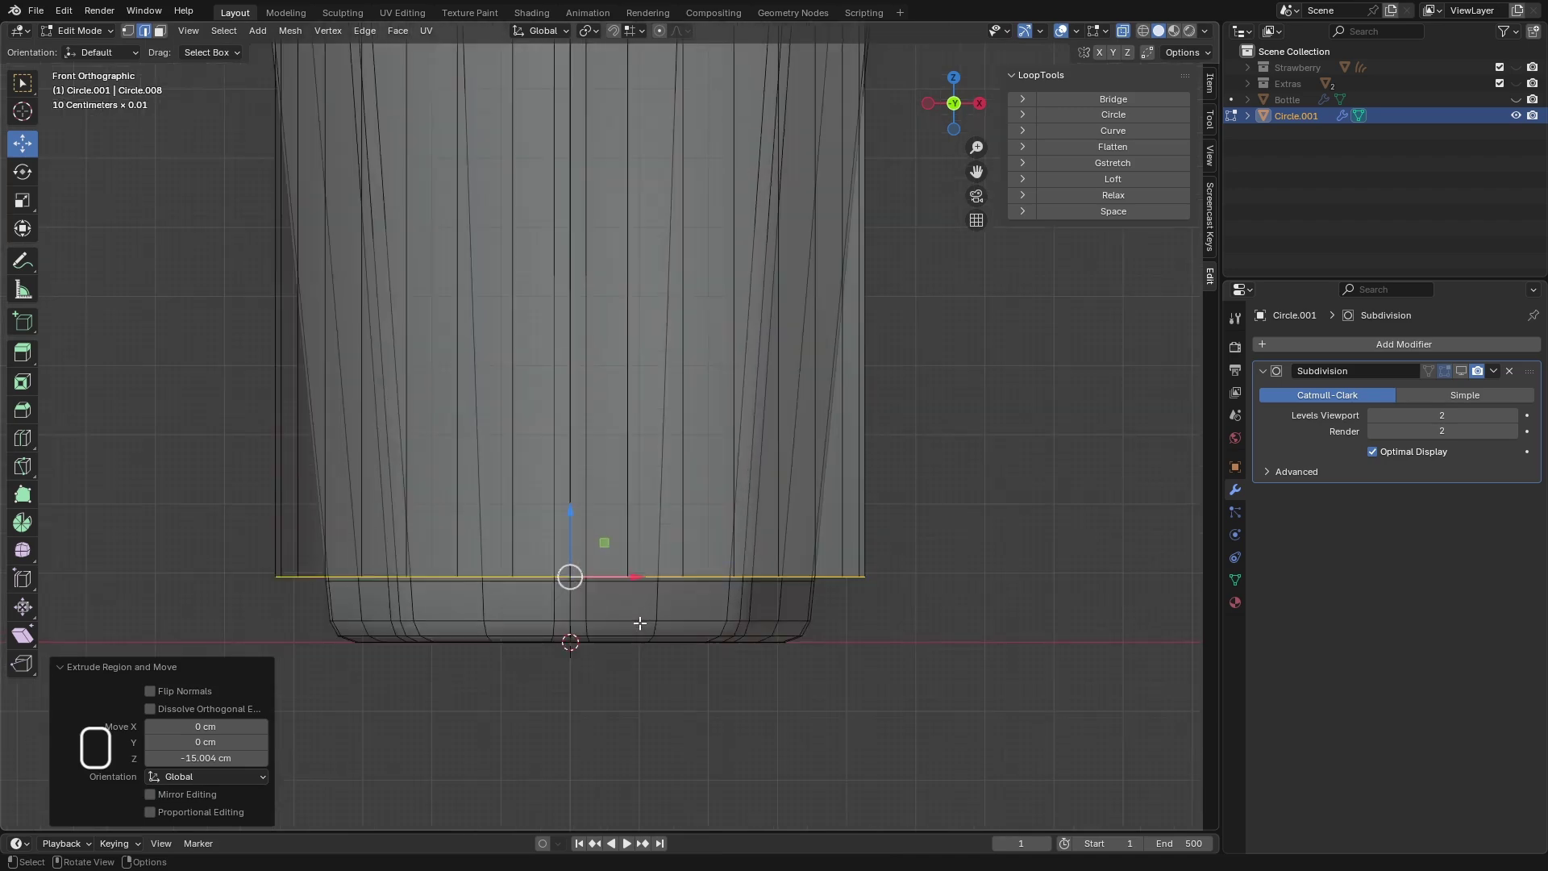
scroll(645, 637, "down", 4)
scroll(657, 612, "up", 1)
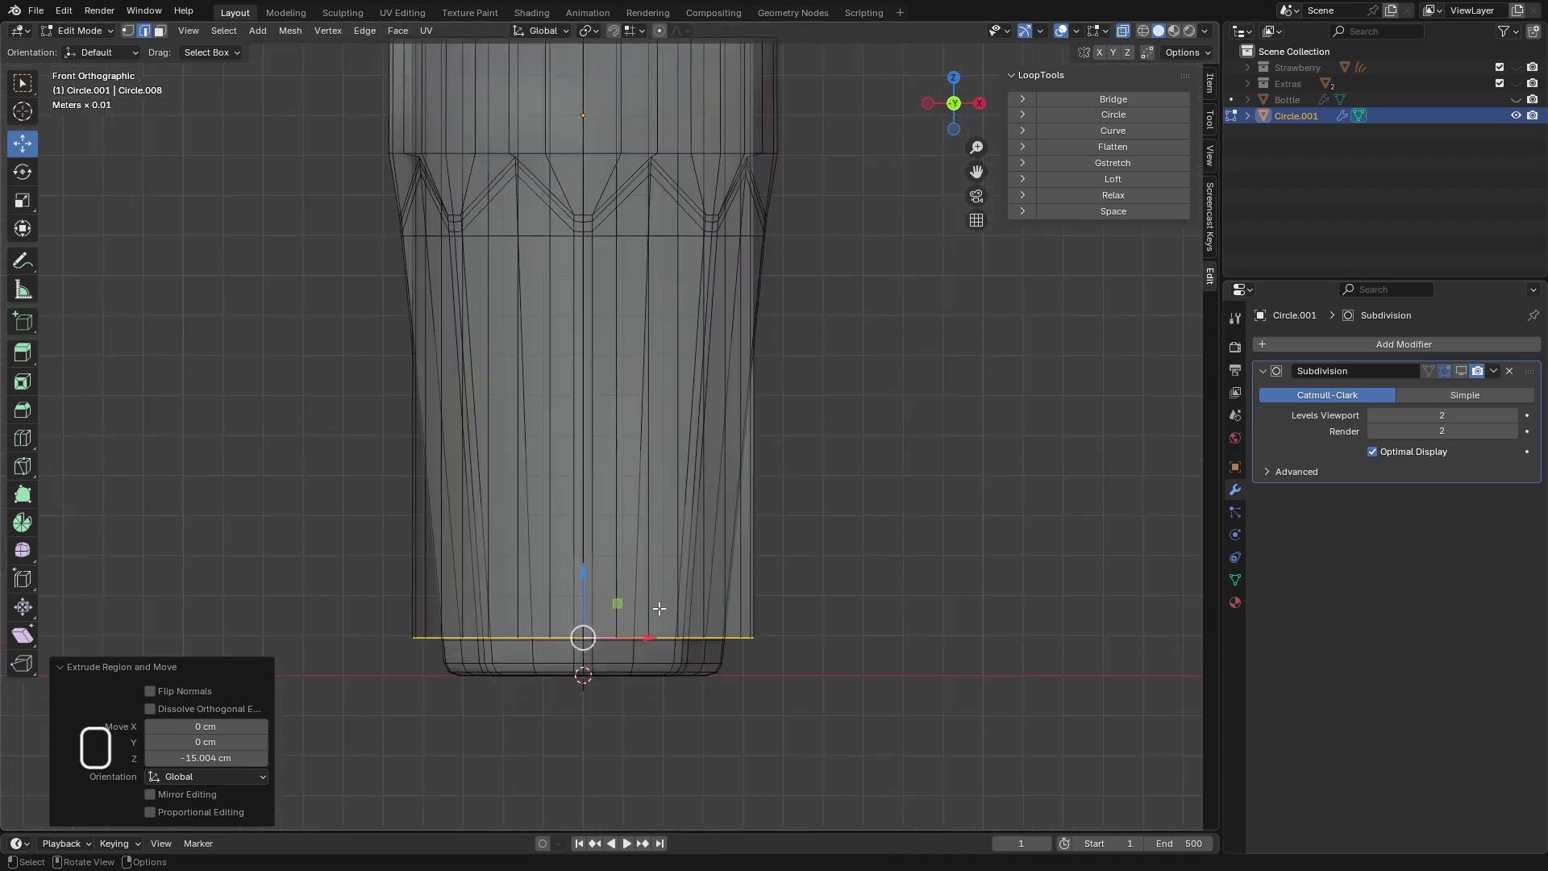
key("s")
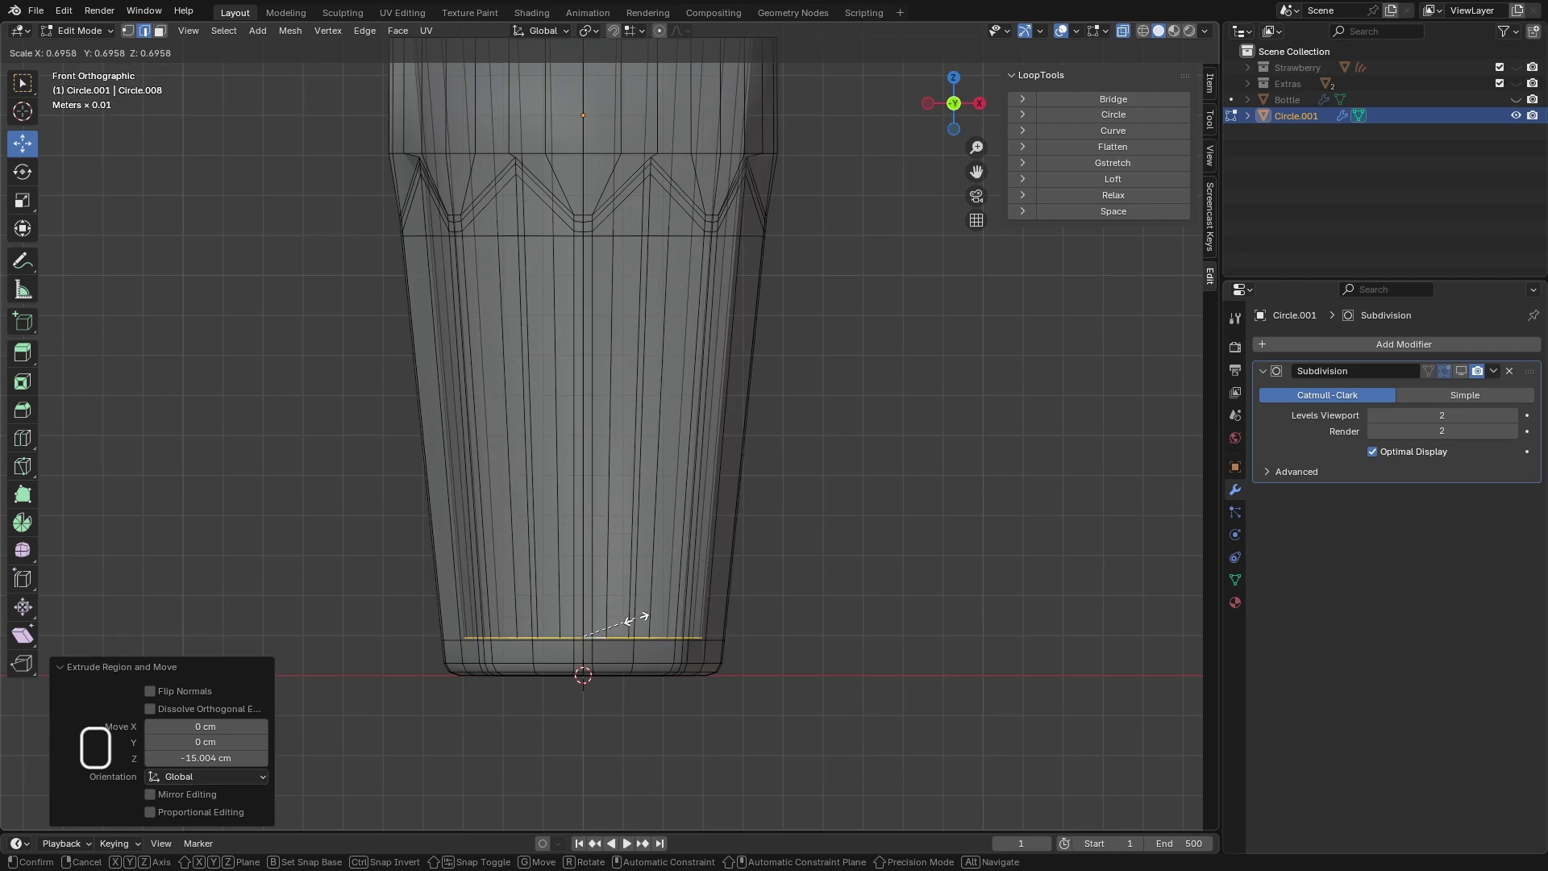
left_click(631, 620)
key("alt+z")
- Extrude the inner wall's bottom loop inward, scaled to 0.666, and close the remaining hole with Grid Fill
scroll(669, 417, "down", 4)
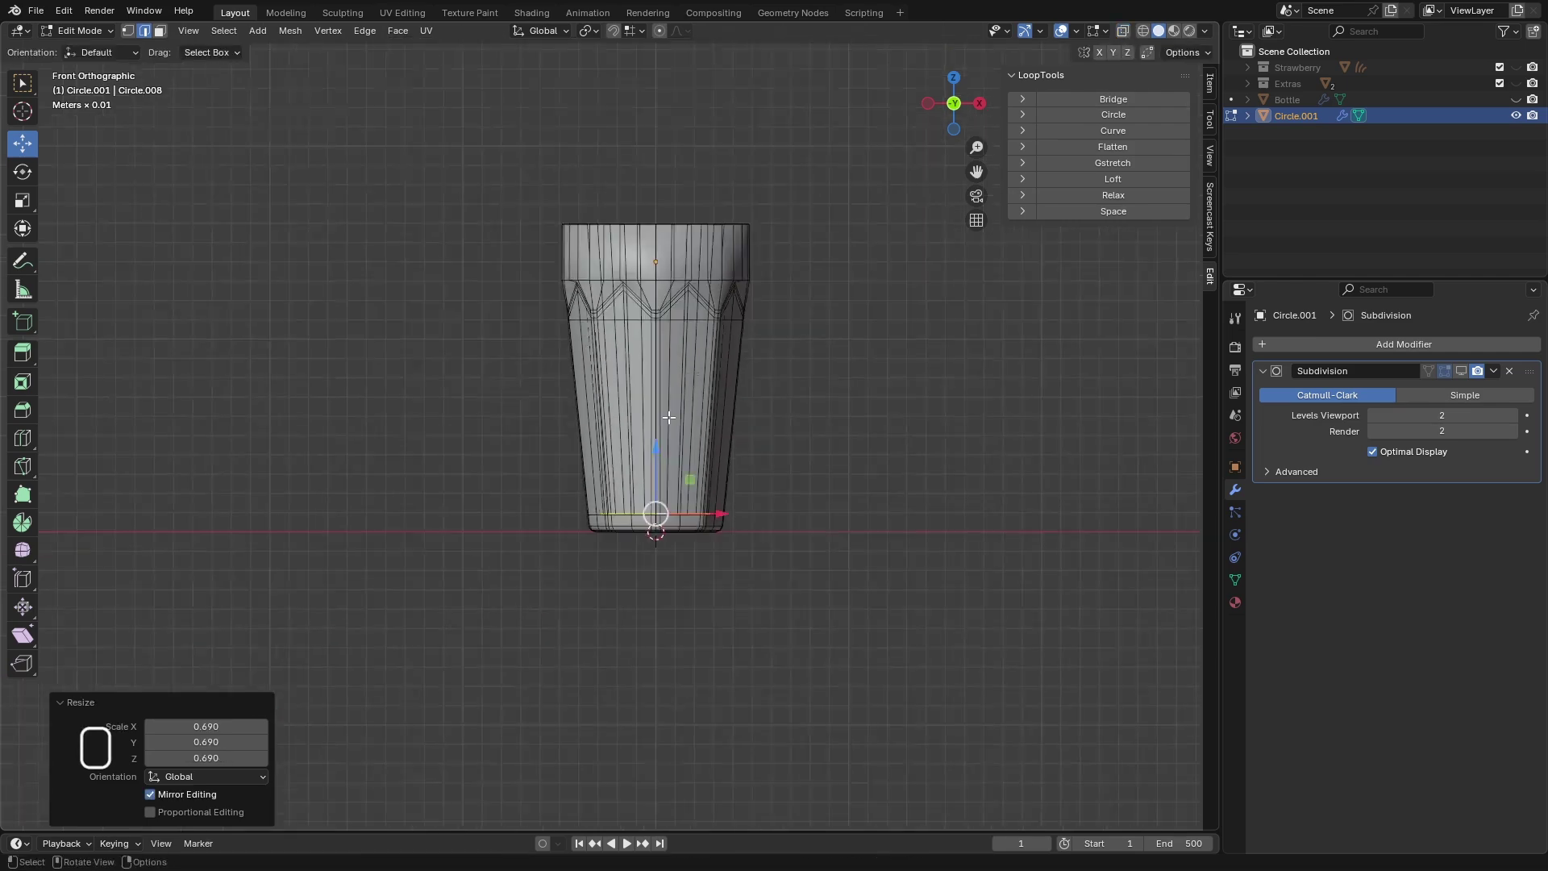
middle_click_drag(668, 417, 673, 536)
scroll(728, 612, "up", 4)
middle_click_drag(472, 334, 529, 408)
scroll(529, 408, "up", 4)
key("s")
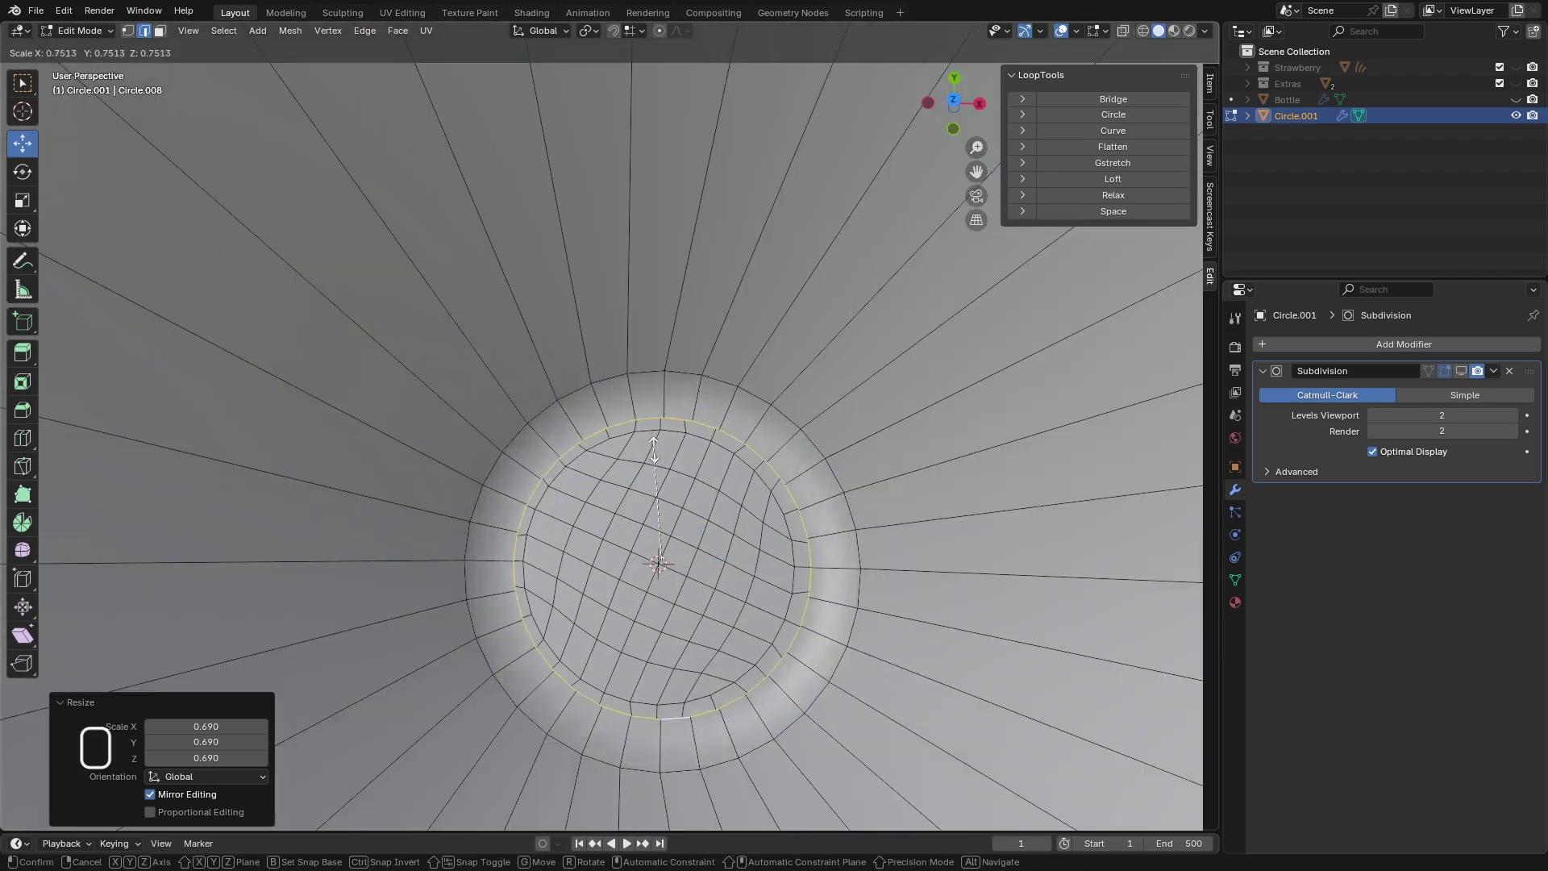
left_click(659, 460)
left_click(398, 33)
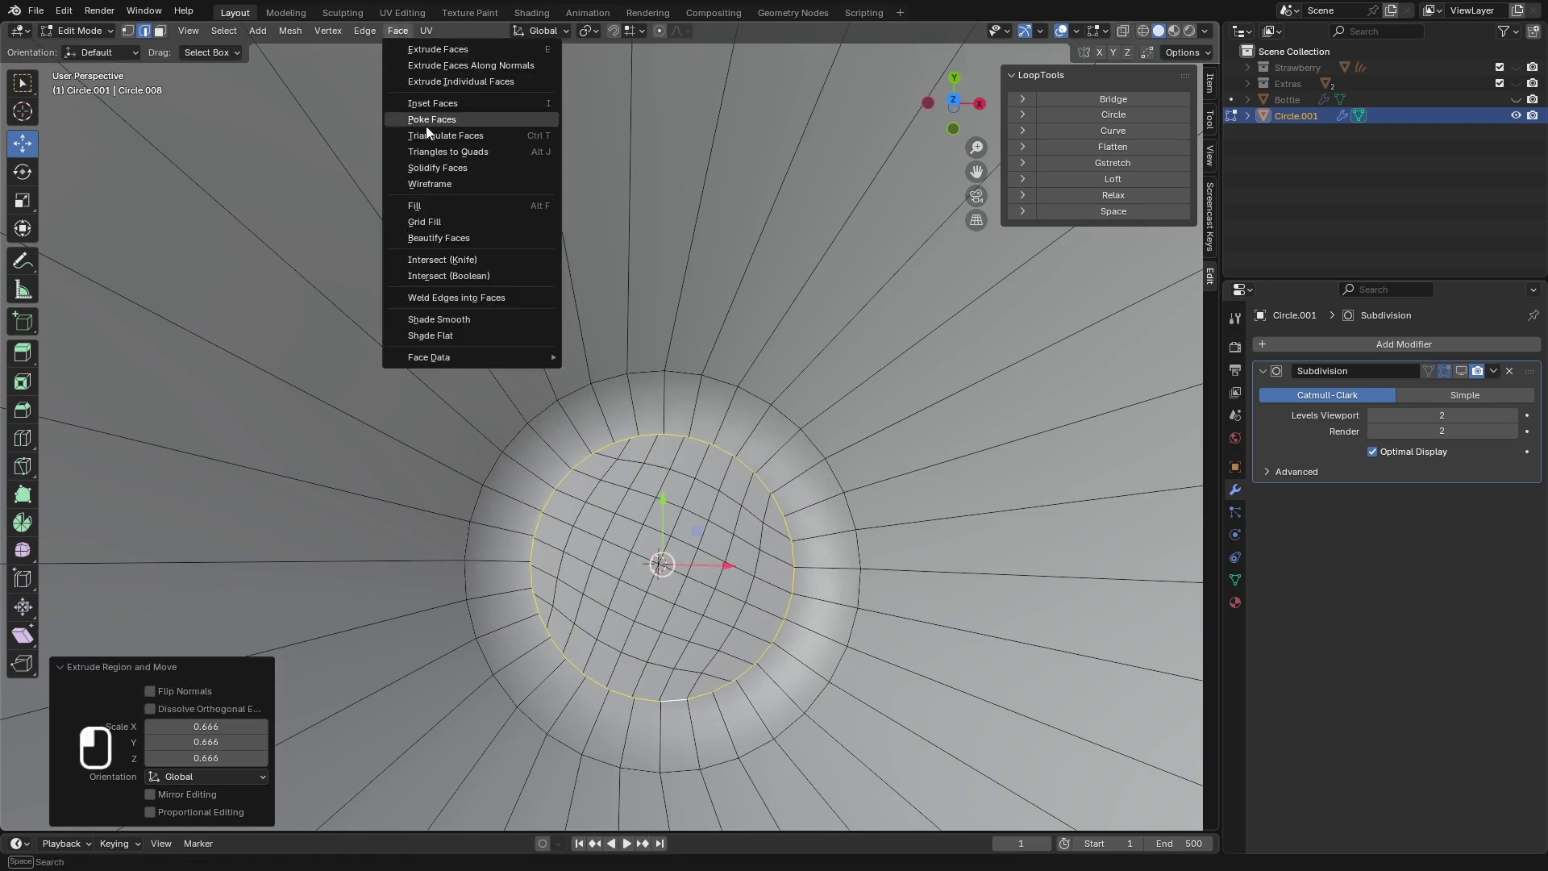
left_click(436, 226)
- Bevel the edge loop between the inner wall and inner floor by about 0.628 cm with 2 segments
left_click(651, 375, "alt")
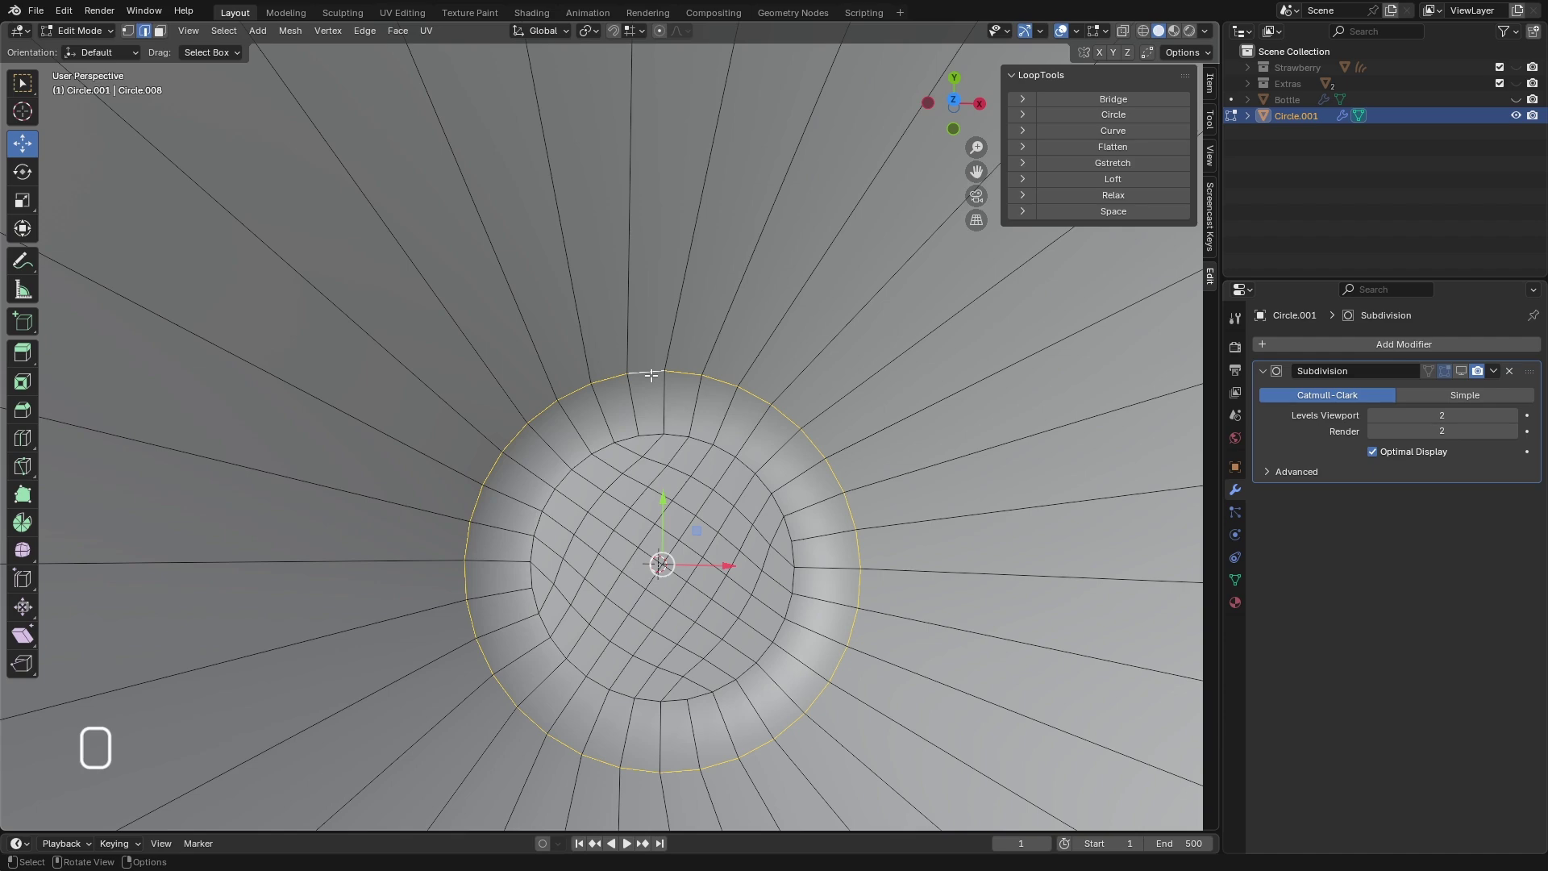
key("ctrl+b")
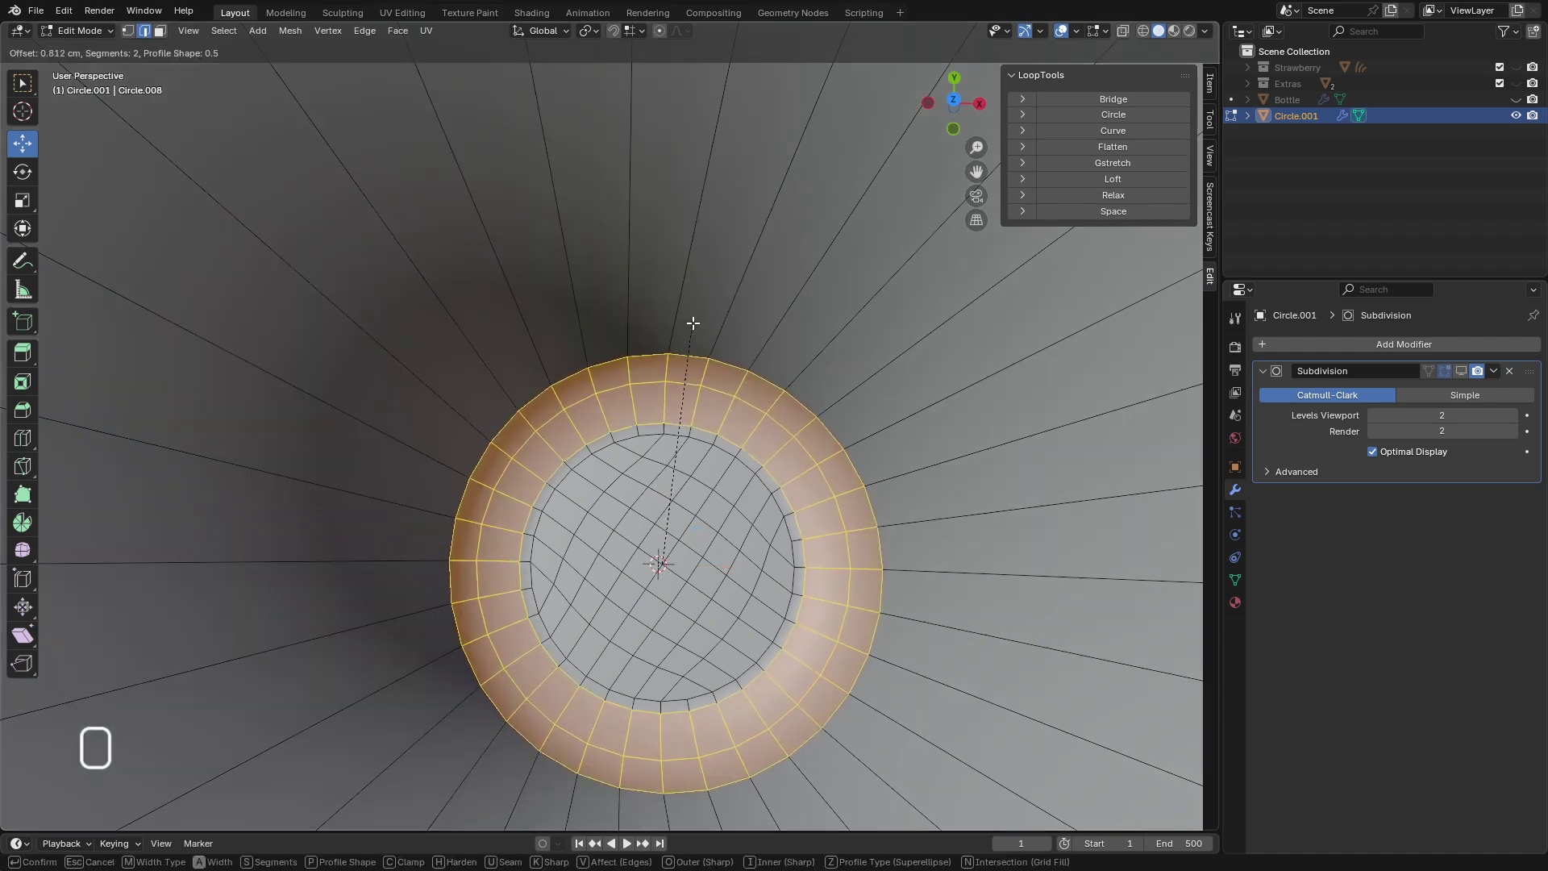
left_click(687, 334)
- Bevel the rim's outer and inner top edge loops together by about 0.112 cm with 2 segments, and clear the selection
scroll(688, 334, "down", 5)
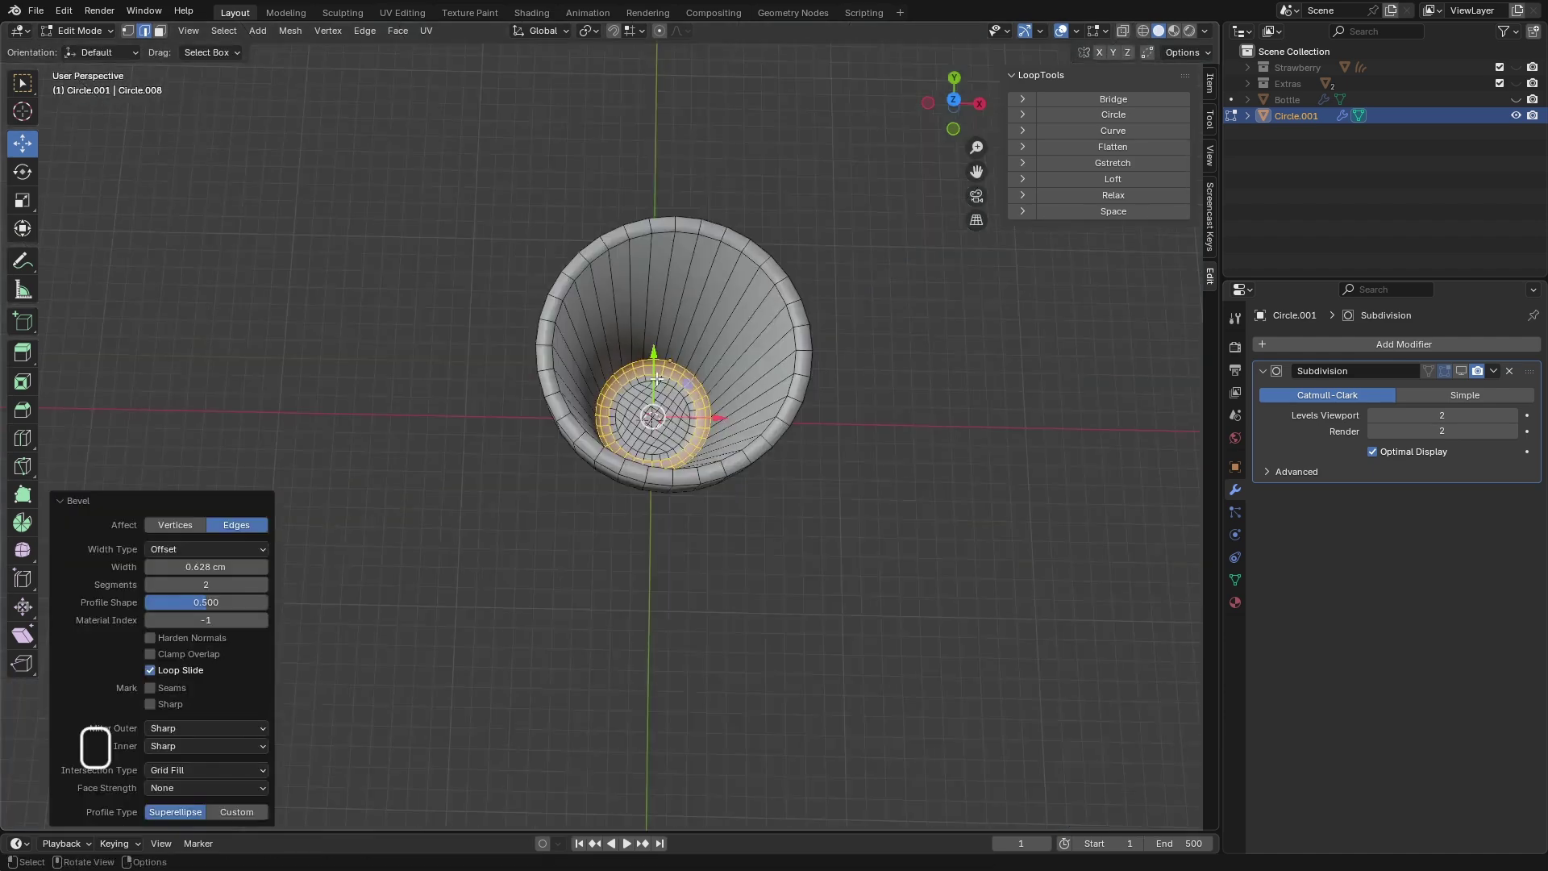
middle_click_drag(685, 355, 686, 367)
scroll(693, 363, "up", 6)
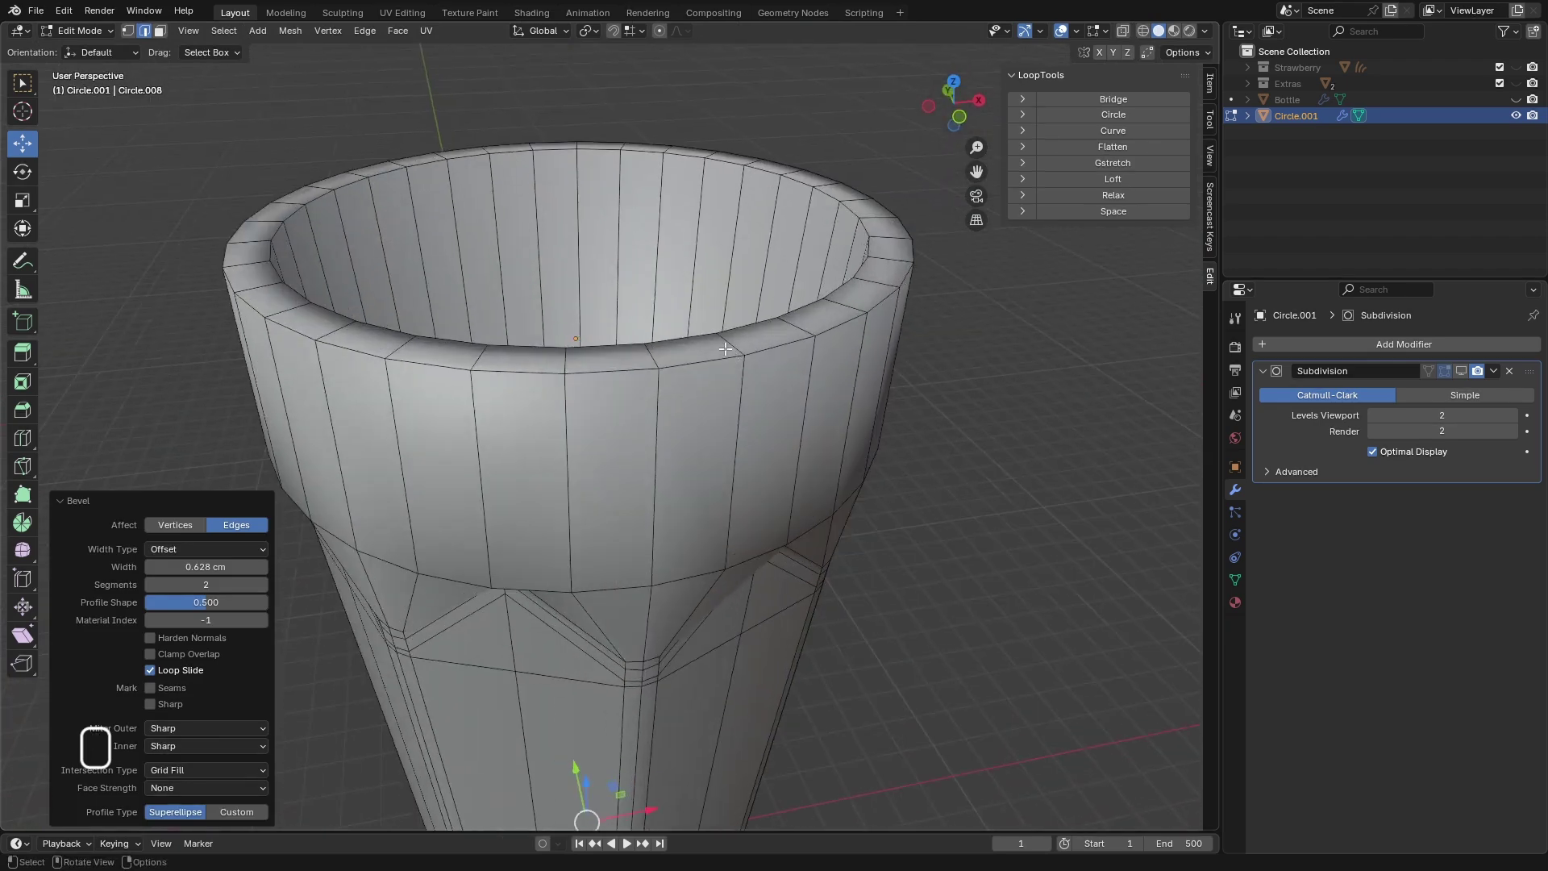
left_click(705, 348, "alt")
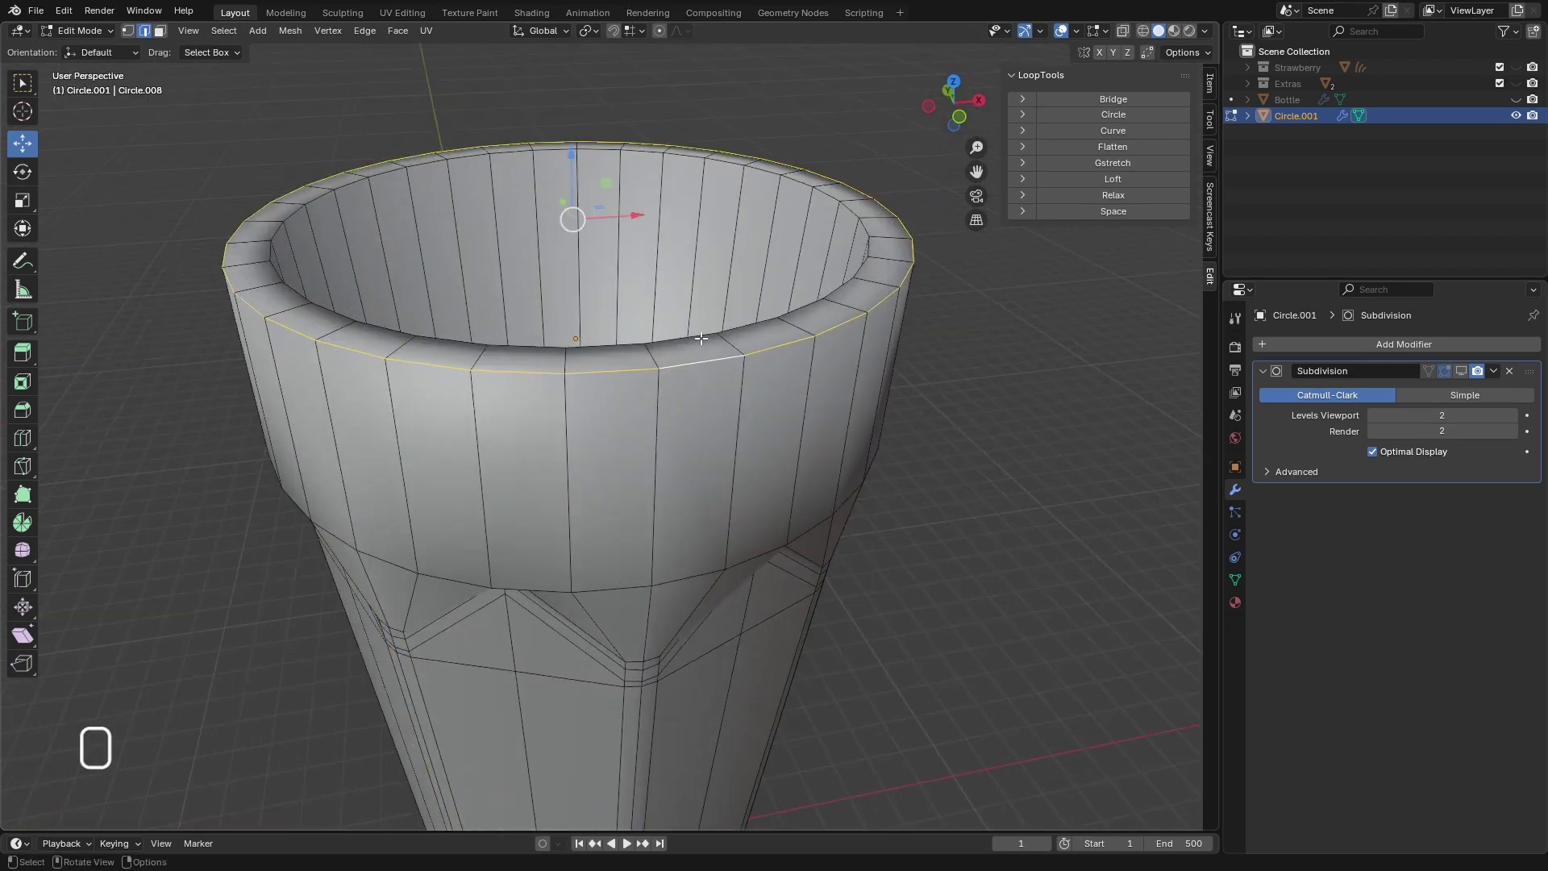
left_click(700, 339, "alt+shift")
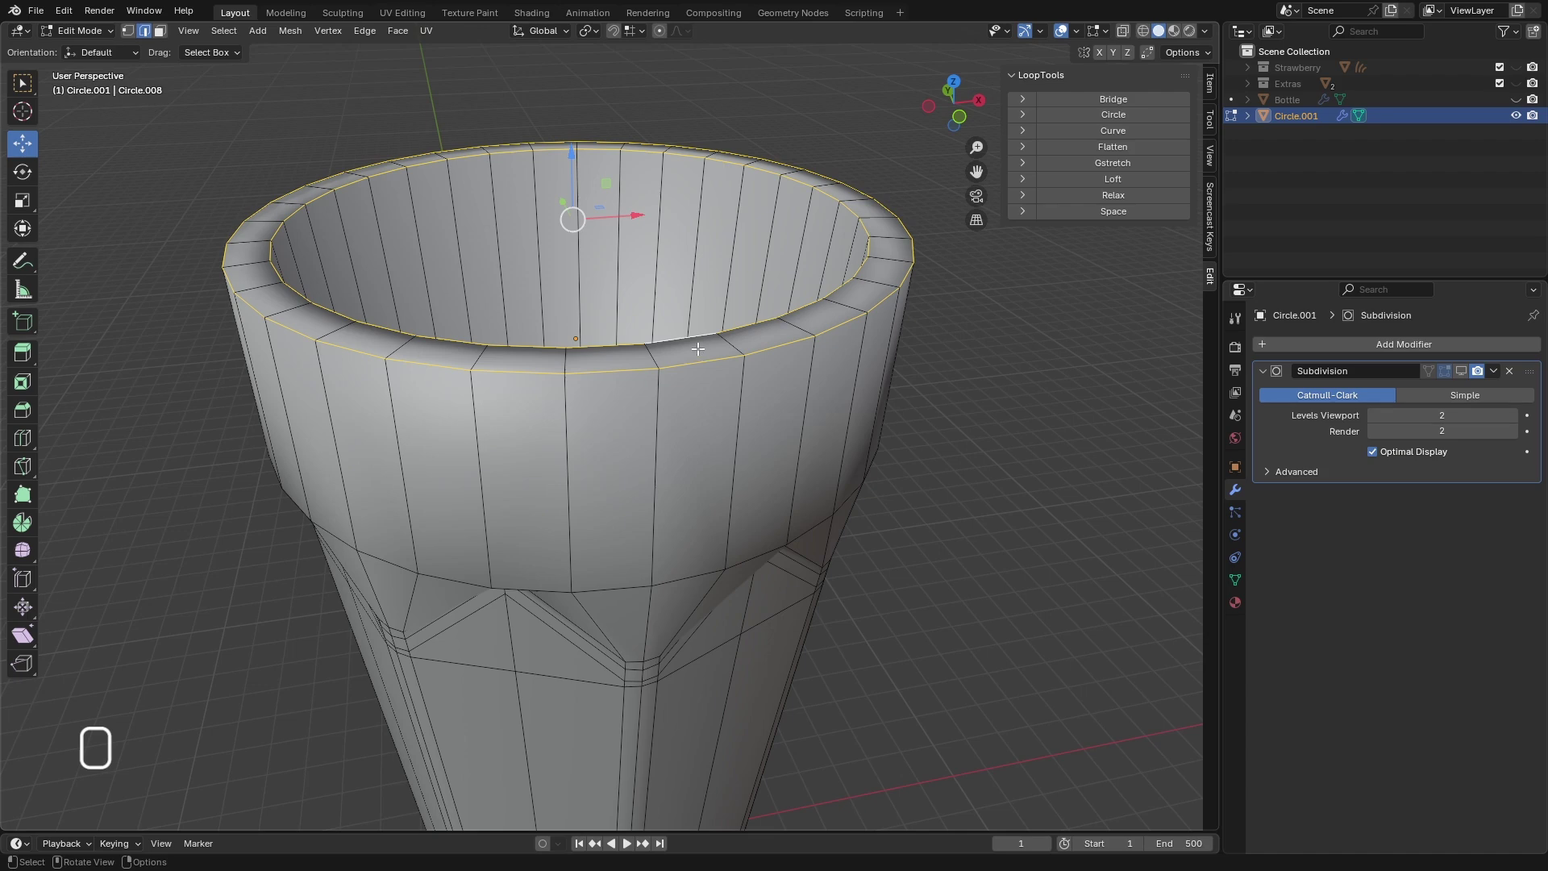
key("ctrl+b")
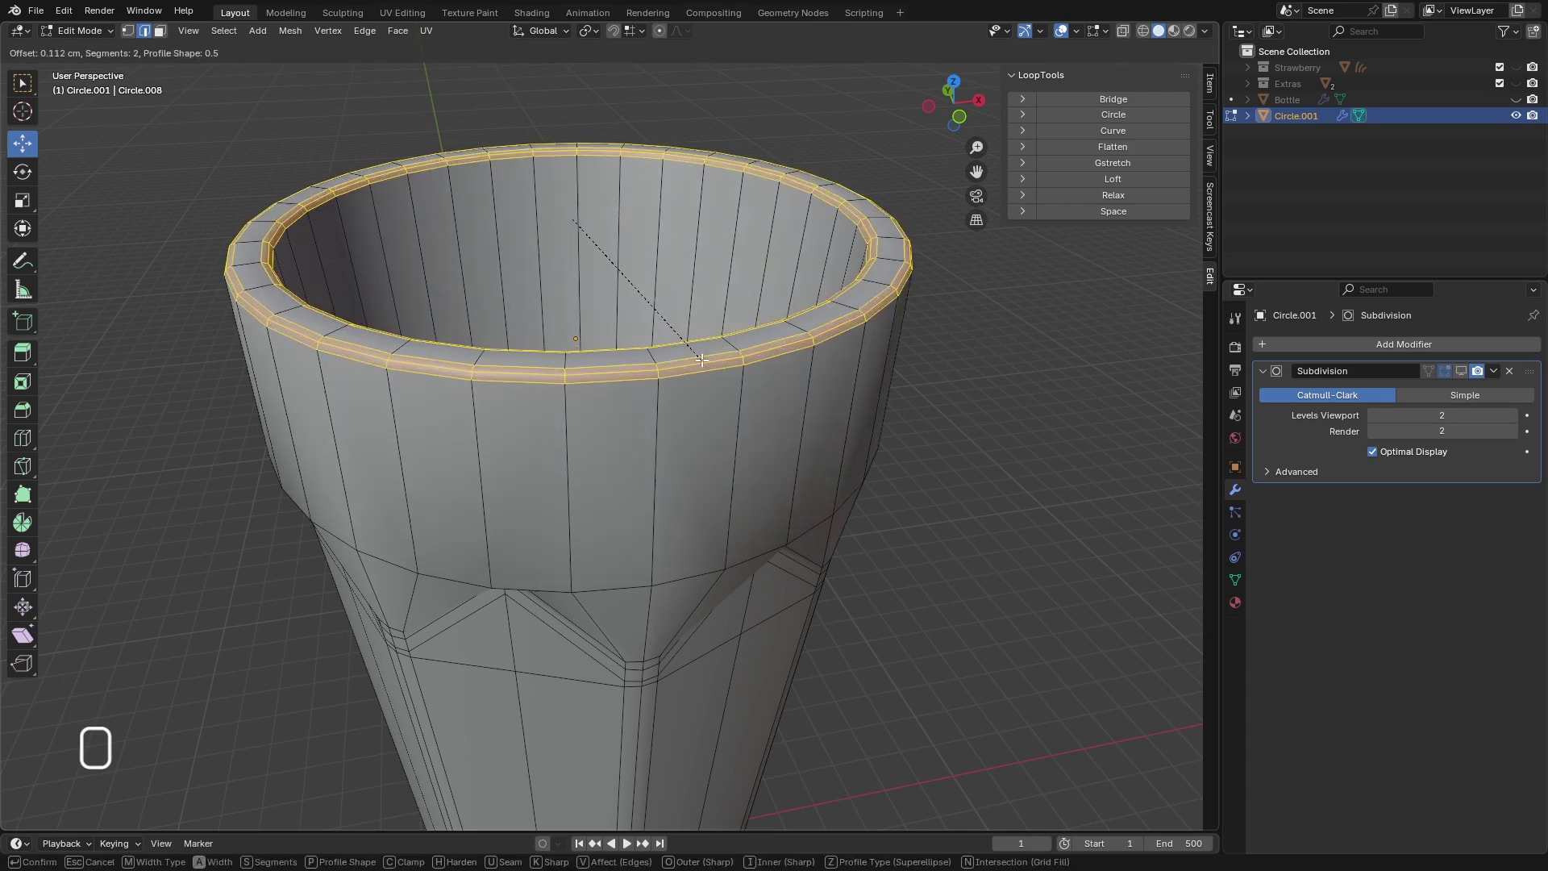
left_click(702, 360)
scroll(701, 375, "down", 2)
middle_click_drag(716, 409, 729, 363)
key("alt+a")
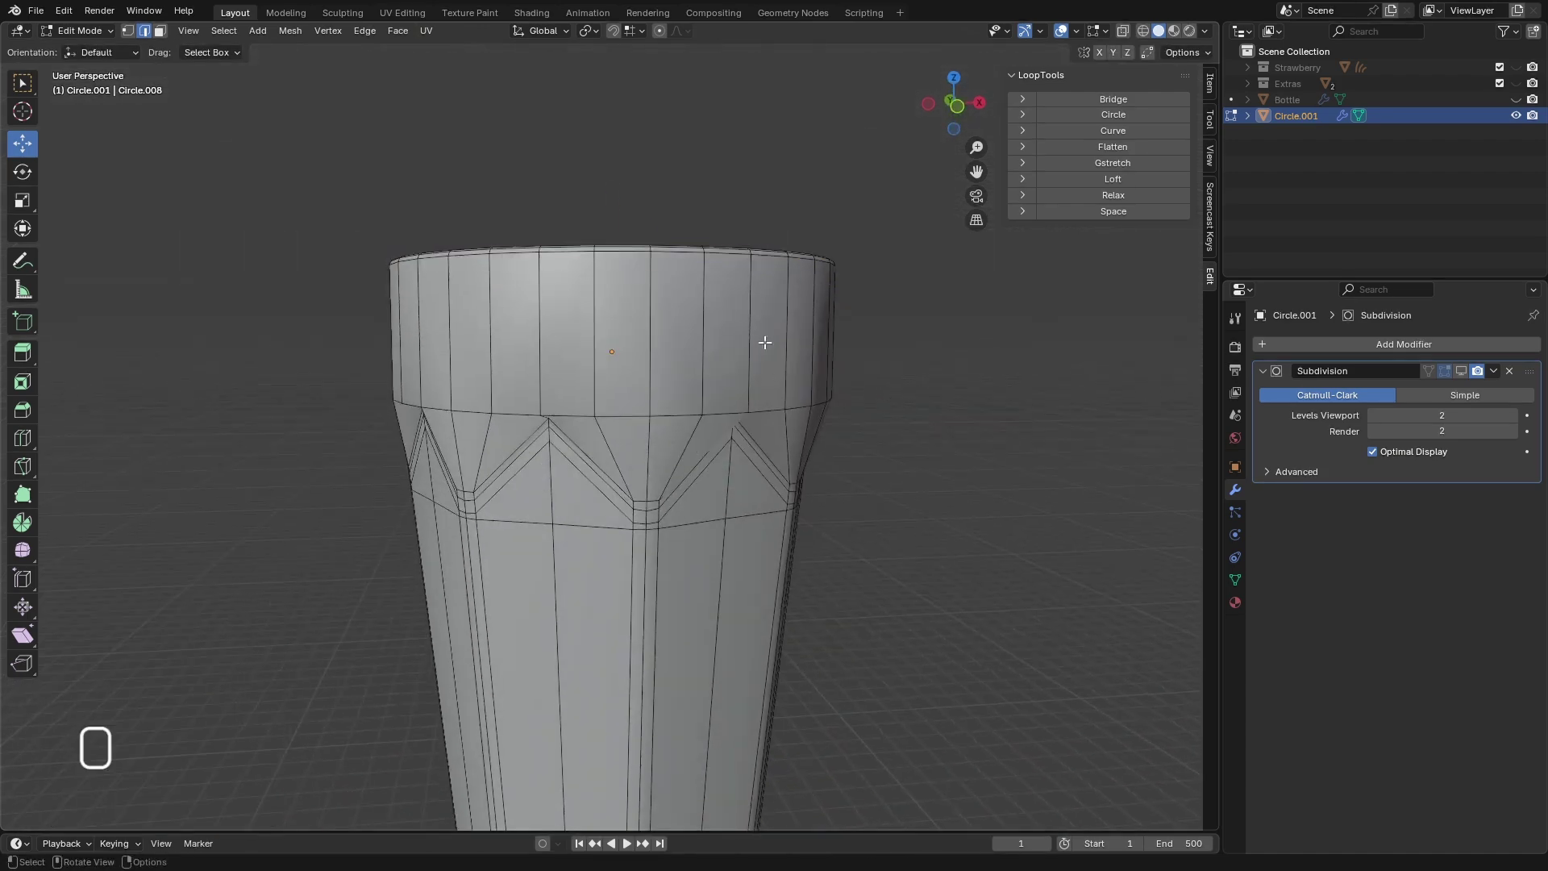
- Return to Object Mode and show the Subdivision modifier in the viewport to inspect the smoothed cup
scroll(578, 283, "down", 3)
left_click(79, 32)
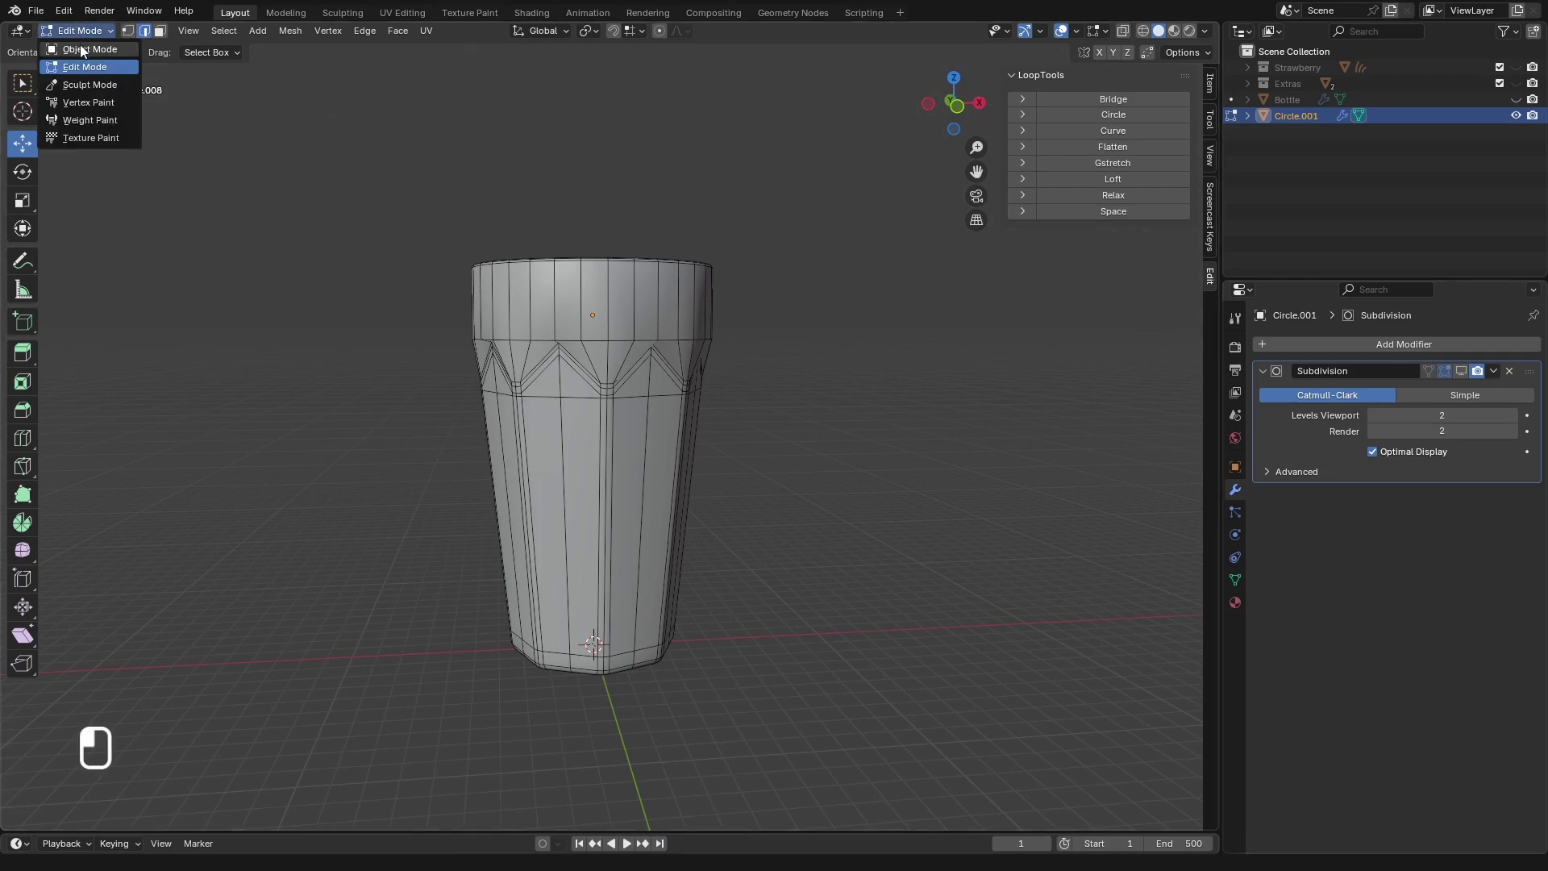
left_click(81, 49)
left_click(1461, 371)
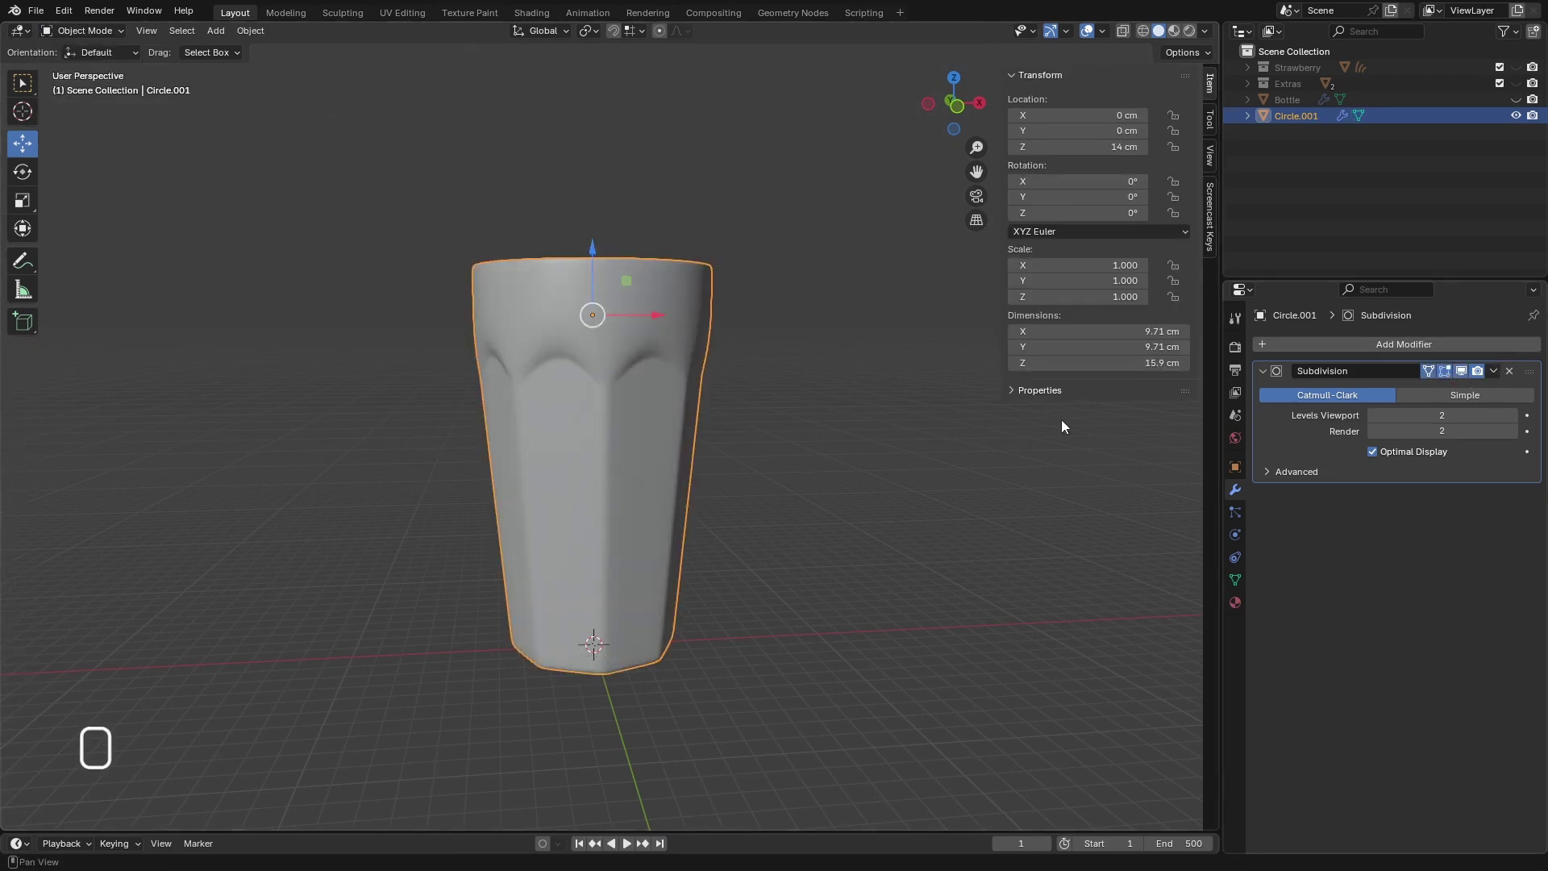
middle_click_drag(597, 447, 695, 422)
scroll(604, 363, "up", 4)
scroll(604, 364, "down", 2)
scroll(643, 577, "up", 3)
scroll(608, 508, "down", 4)
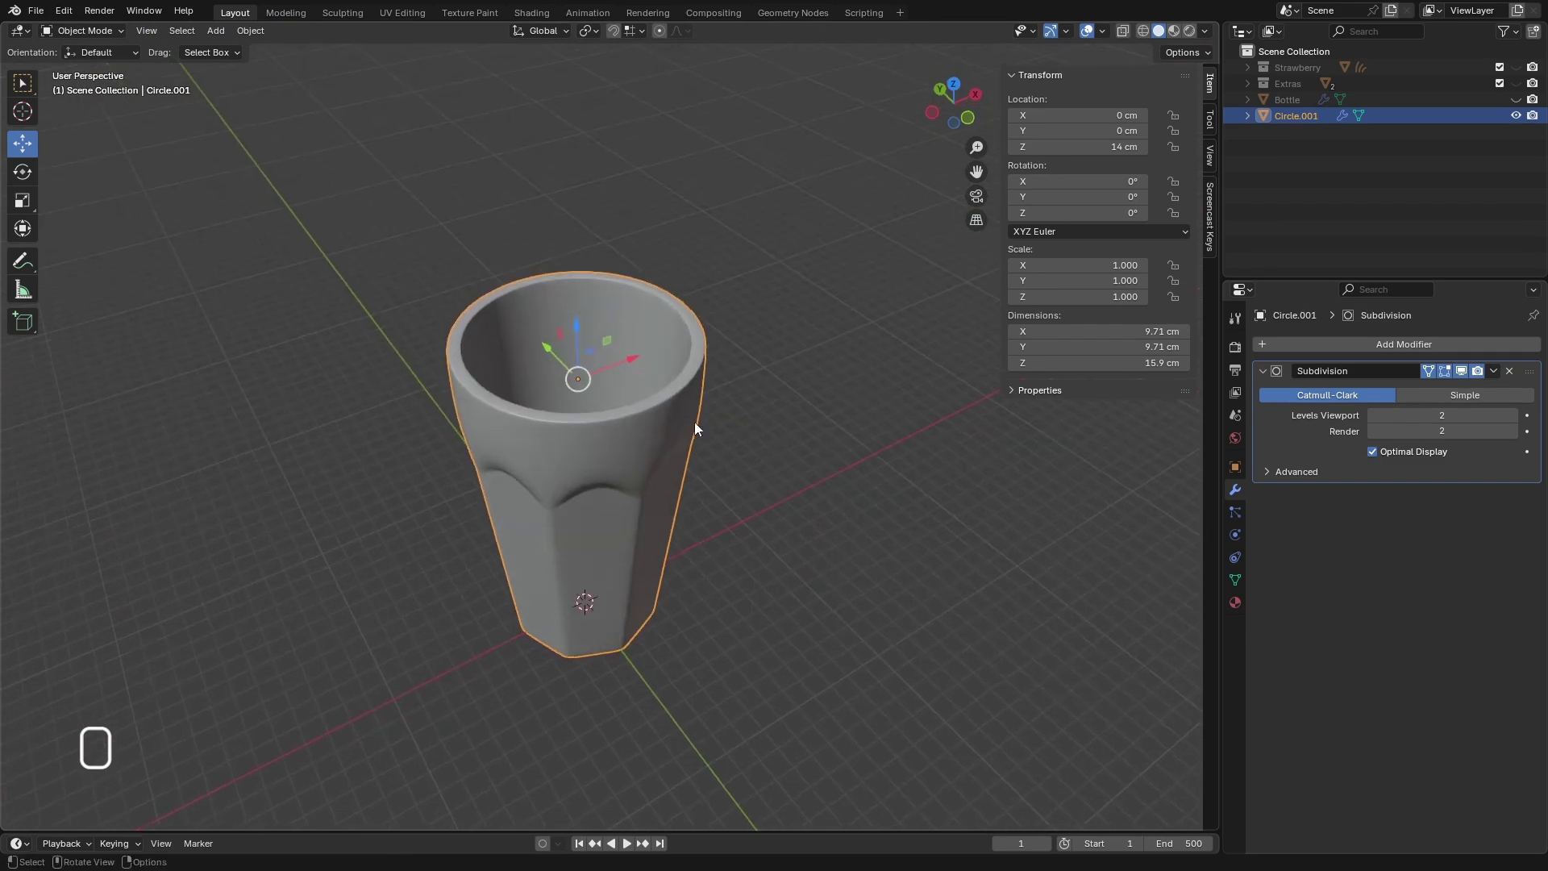
- Assign the existing Glass material to the cup
left_click(1234, 603)
left_click(1264, 412)
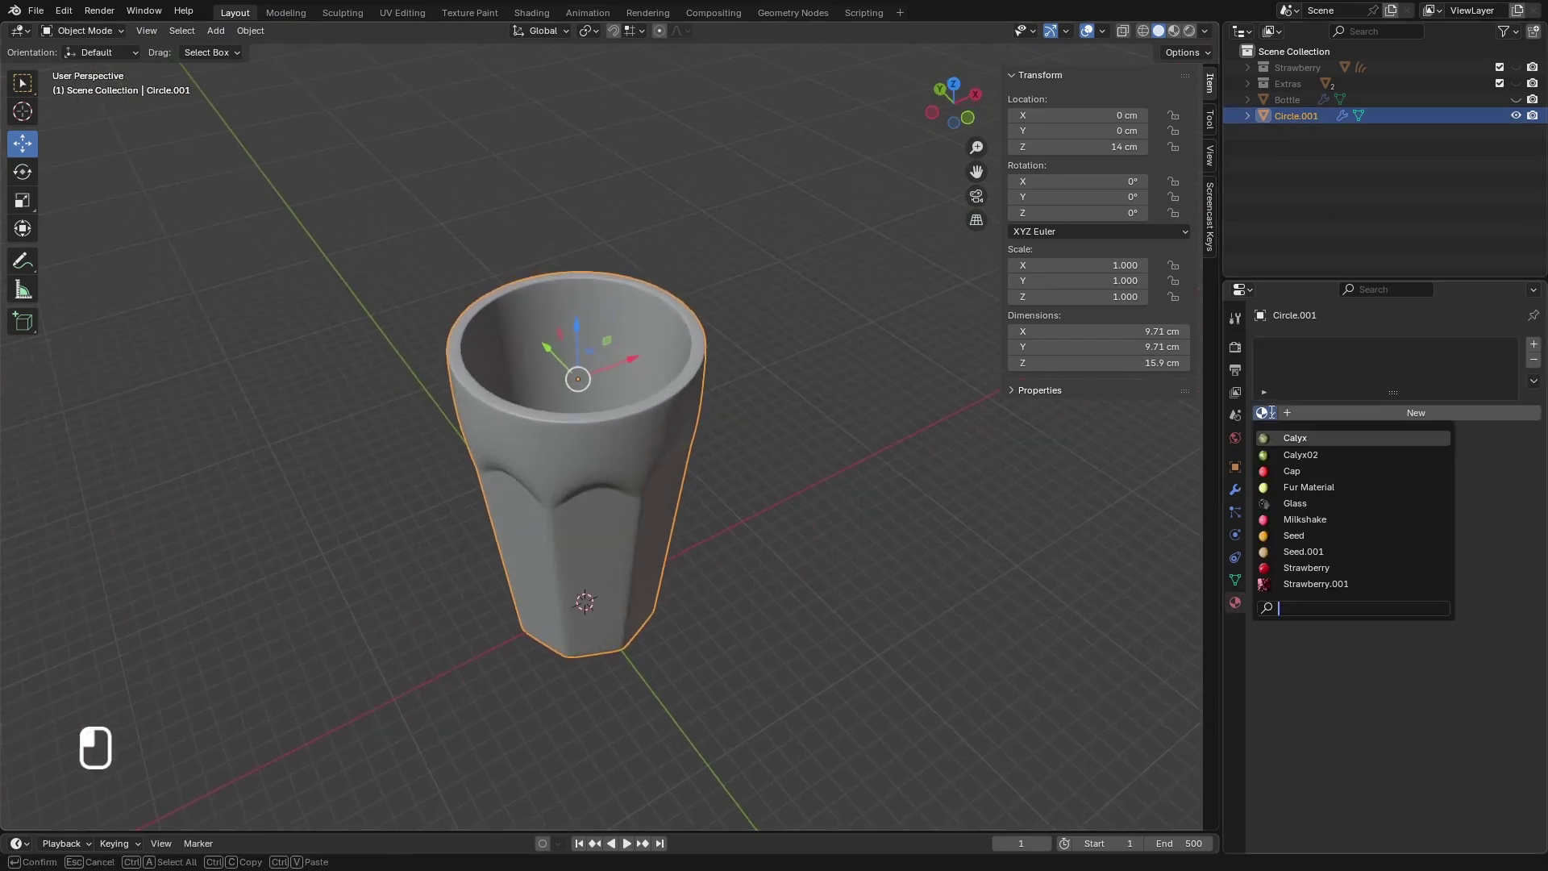
left_click(1290, 503)
- Preview the cup in rendered shading and examine the glass at its base, zigzag band and rim
left_click(1191, 30)
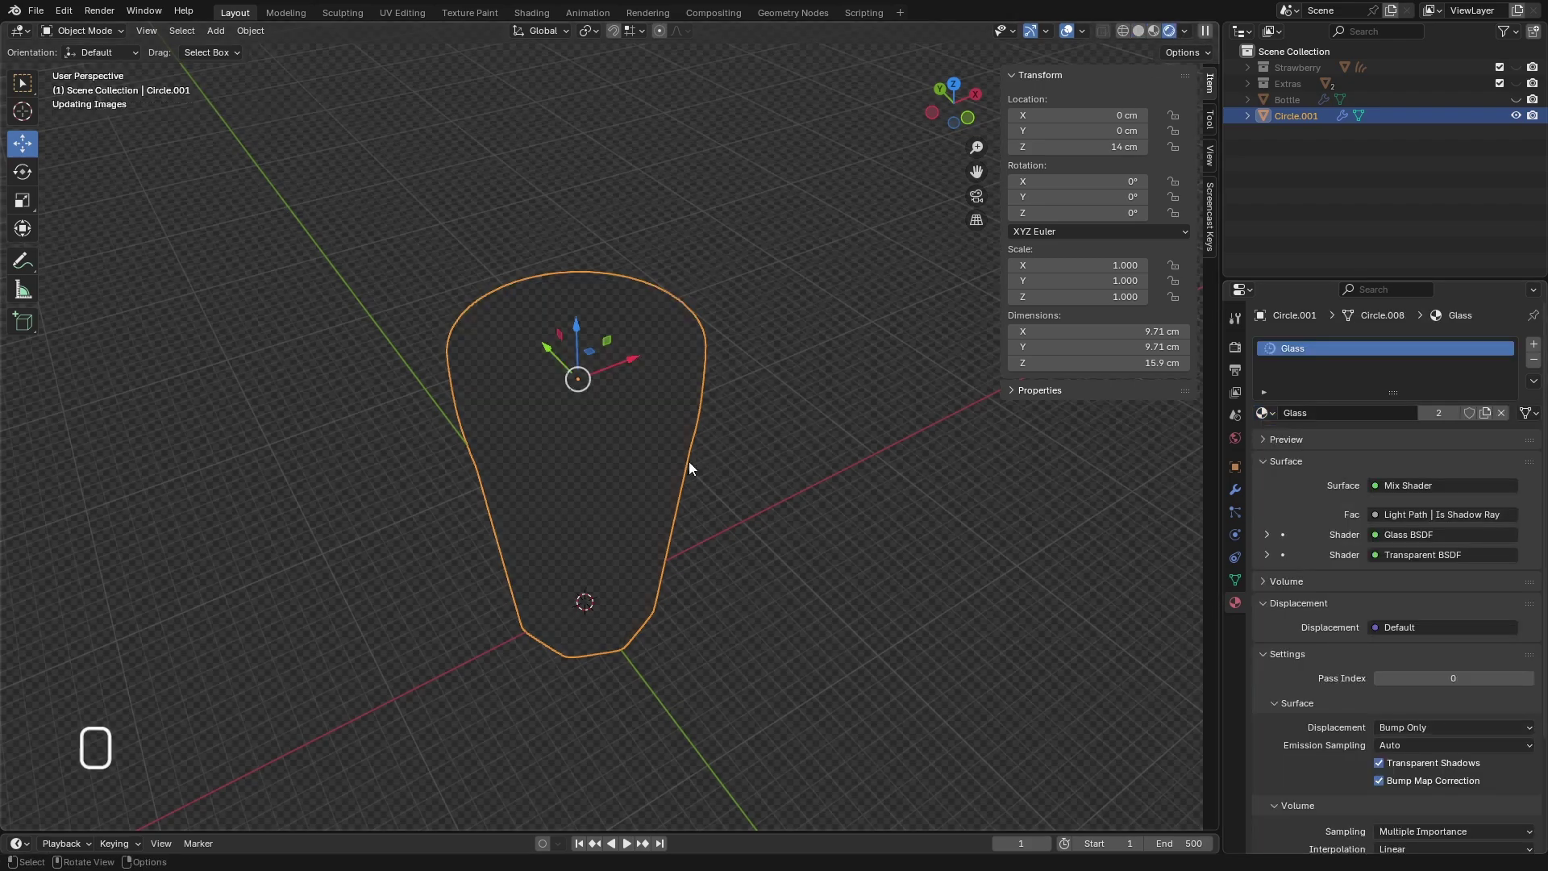
left_click(777, 490)
middle_click_drag(700, 508, 663, 419)
scroll(622, 544, "up", 4)
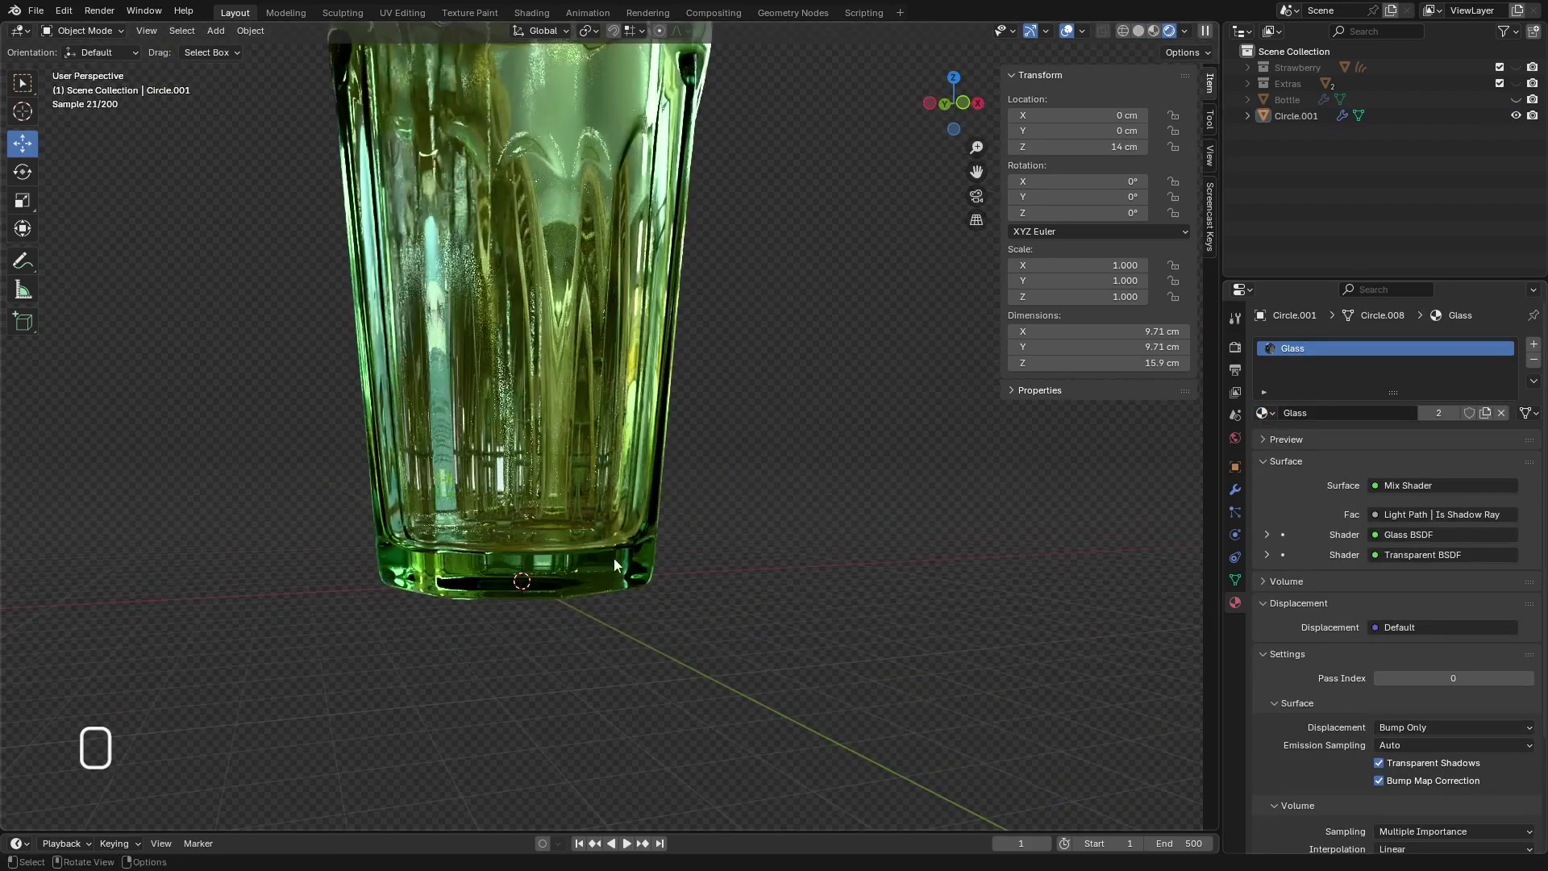
scroll(613, 558, "down", 4)
middle_click_drag(609, 565, 563, 364)
scroll(608, 492, "up", 4)
scroll(603, 253, "down", 2)
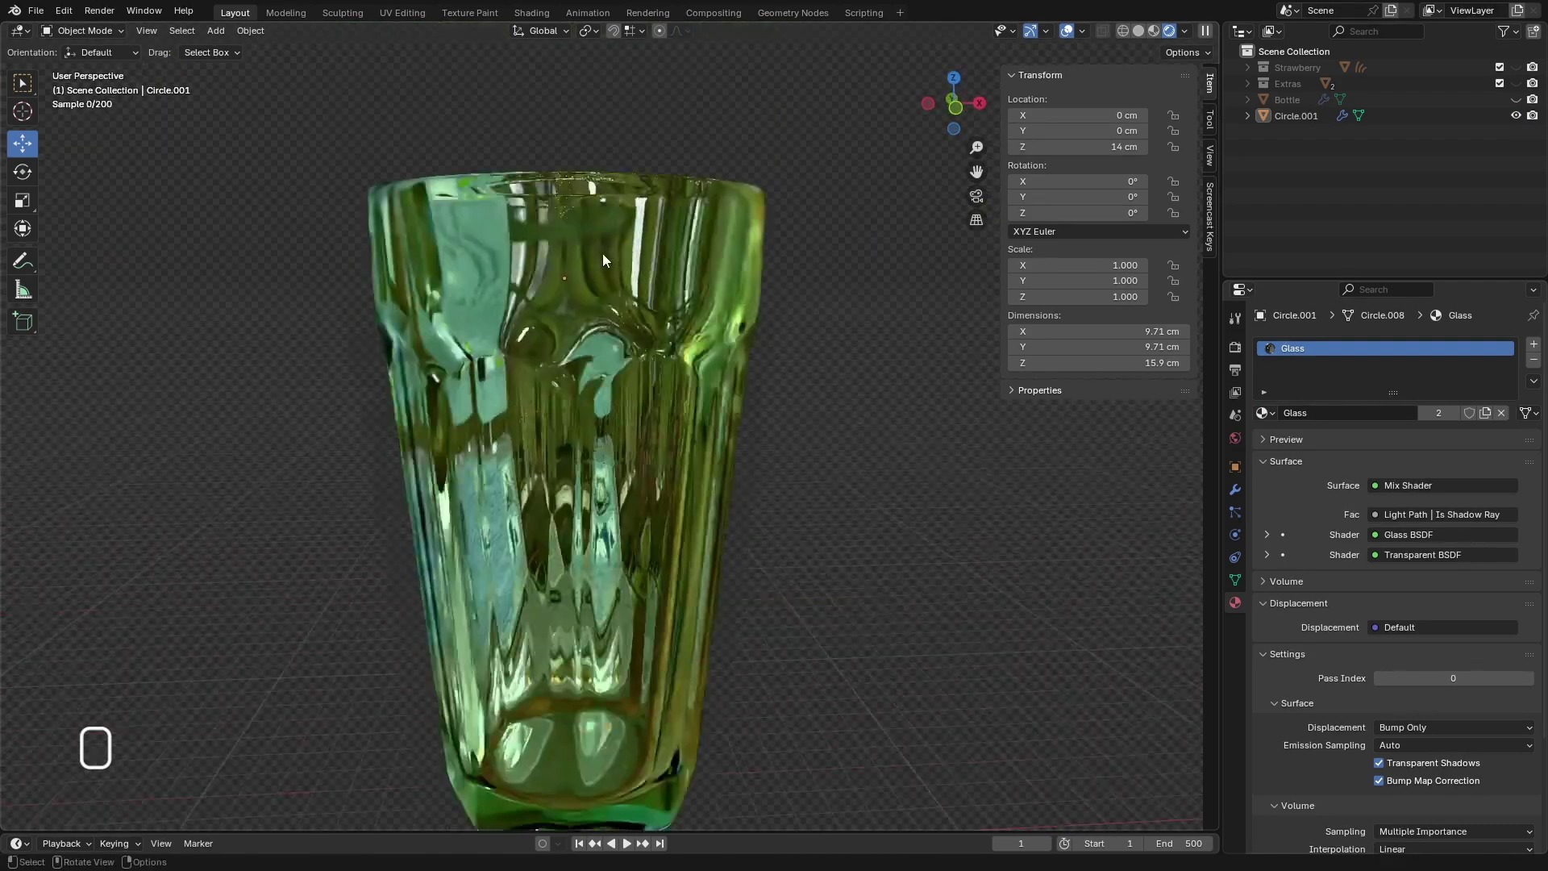
scroll(603, 260, "up", 1)
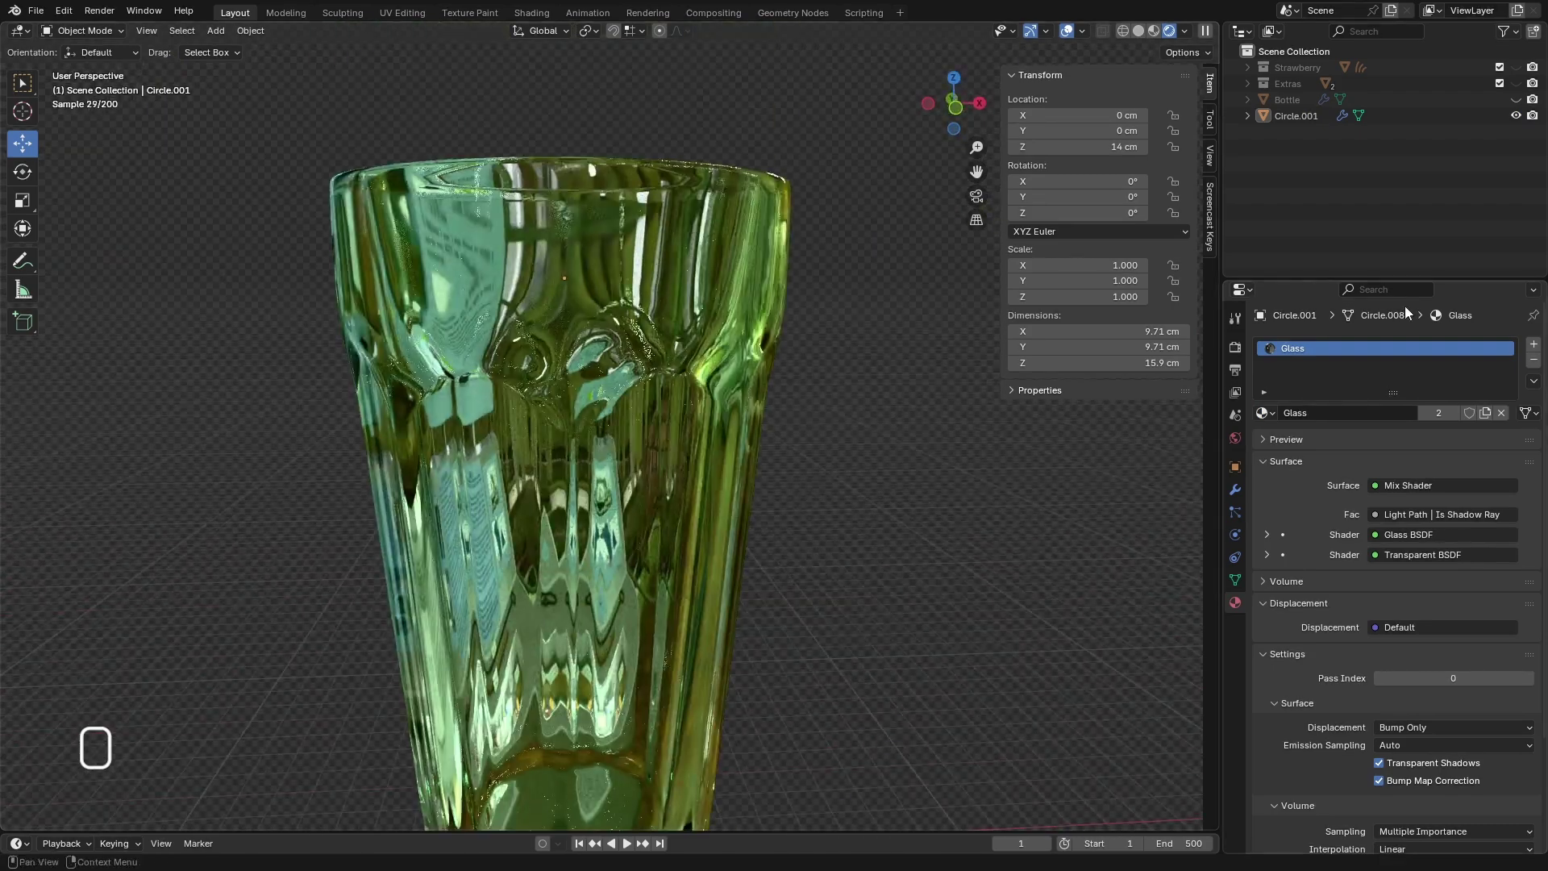
- Return to solid shading and enter Edit Mode on the cup with the Subdivision modifier hidden in the viewport
left_click(1137, 32)
left_click(585, 353)
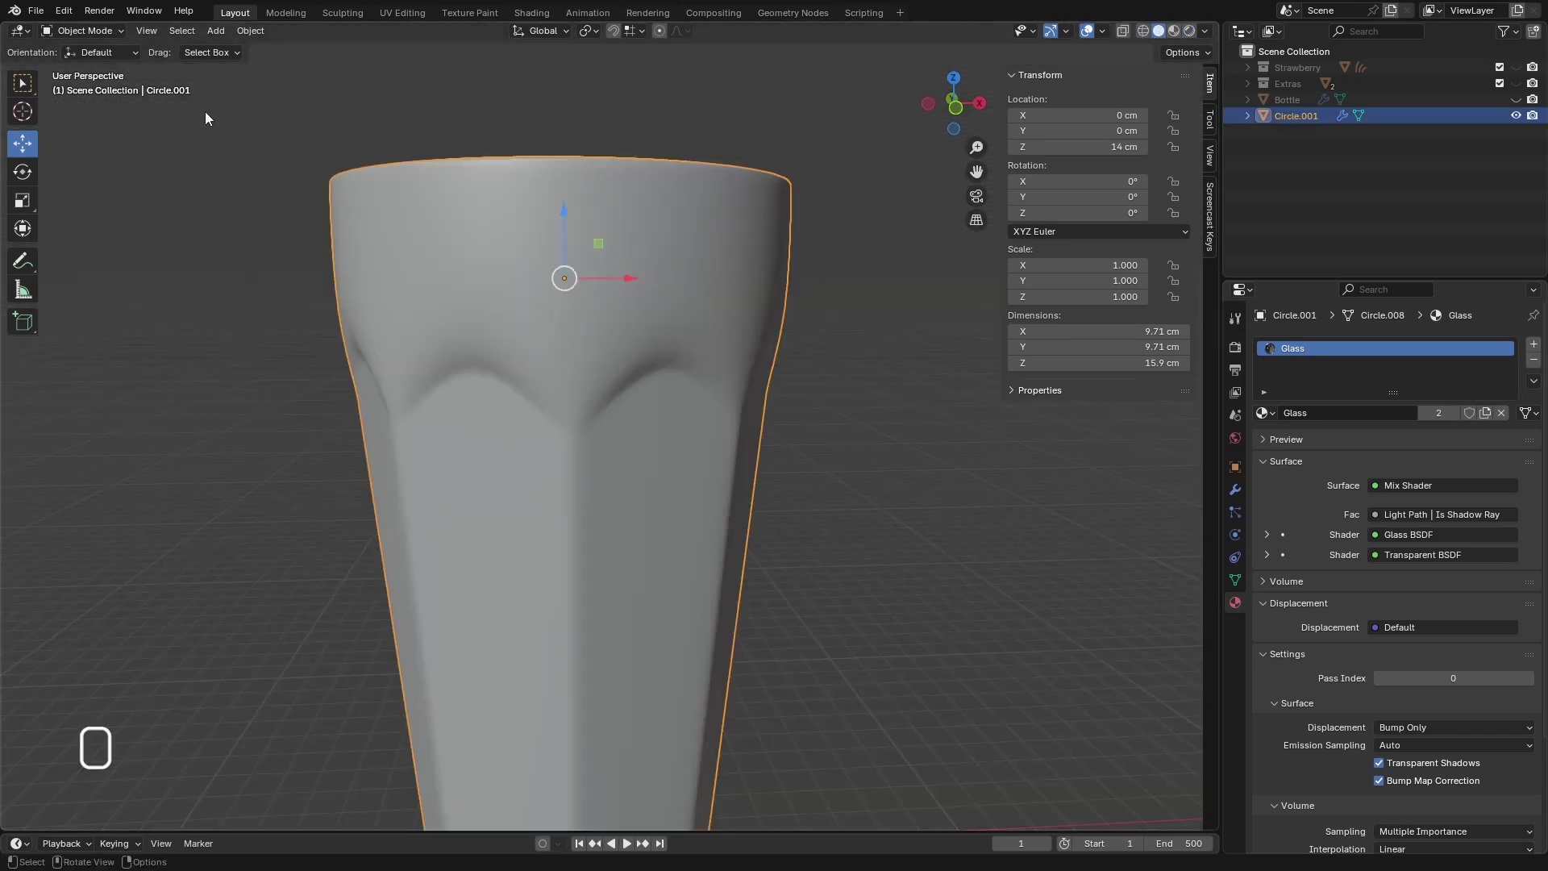
left_click(85, 30)
left_click(85, 67)
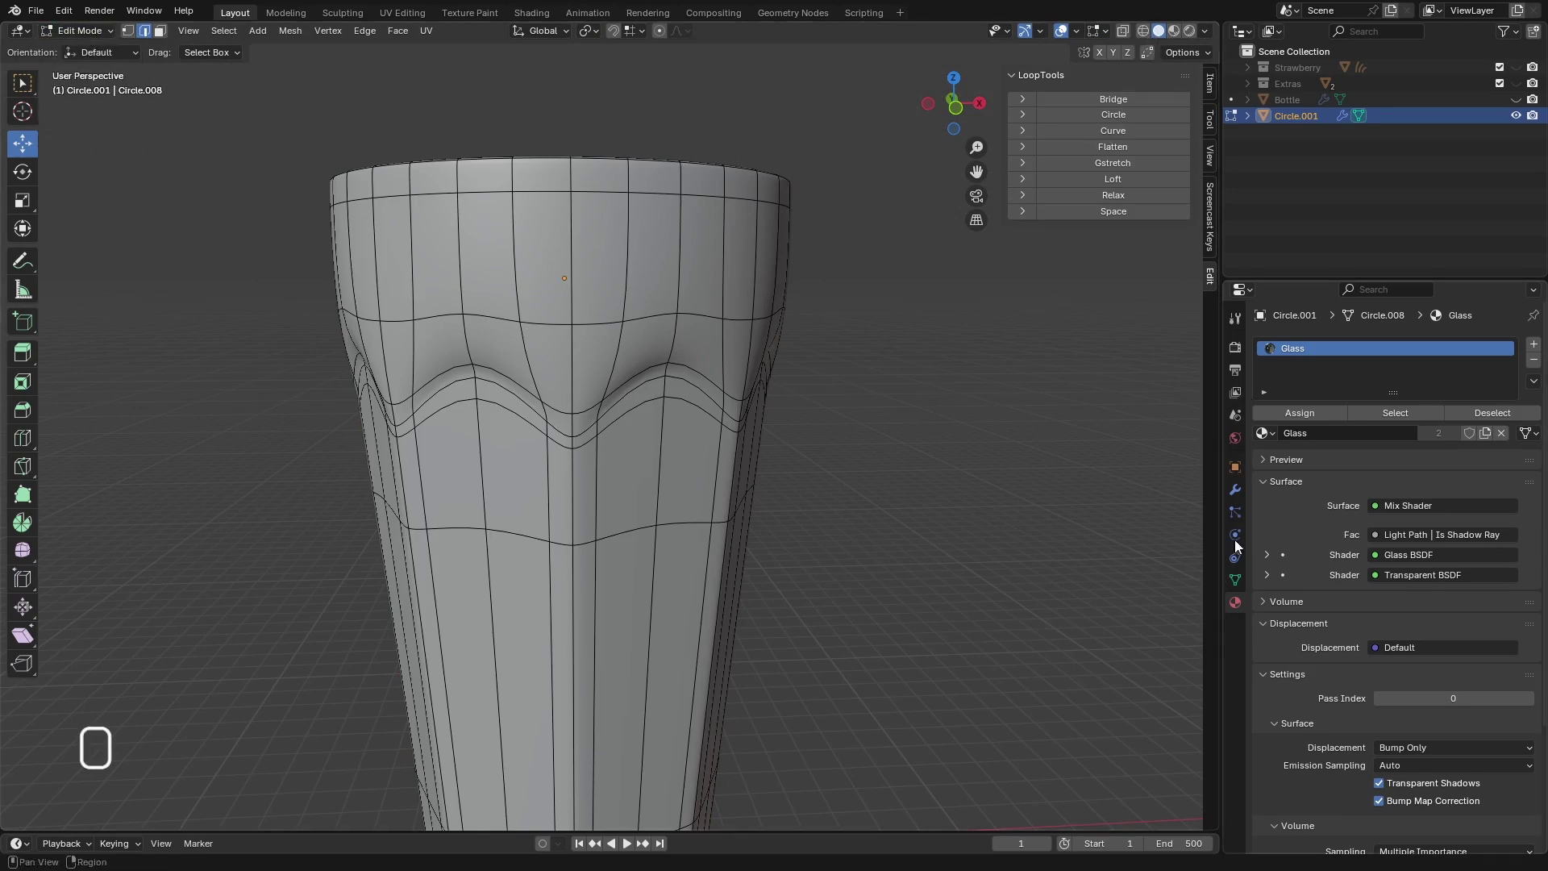
left_click(1234, 489)
left_click(1460, 371)
- Edge-slide the zigzag band's middle loop toward its upper loop by a factor of -0.444, and show the subdivision again
scroll(677, 390, "up", 3)
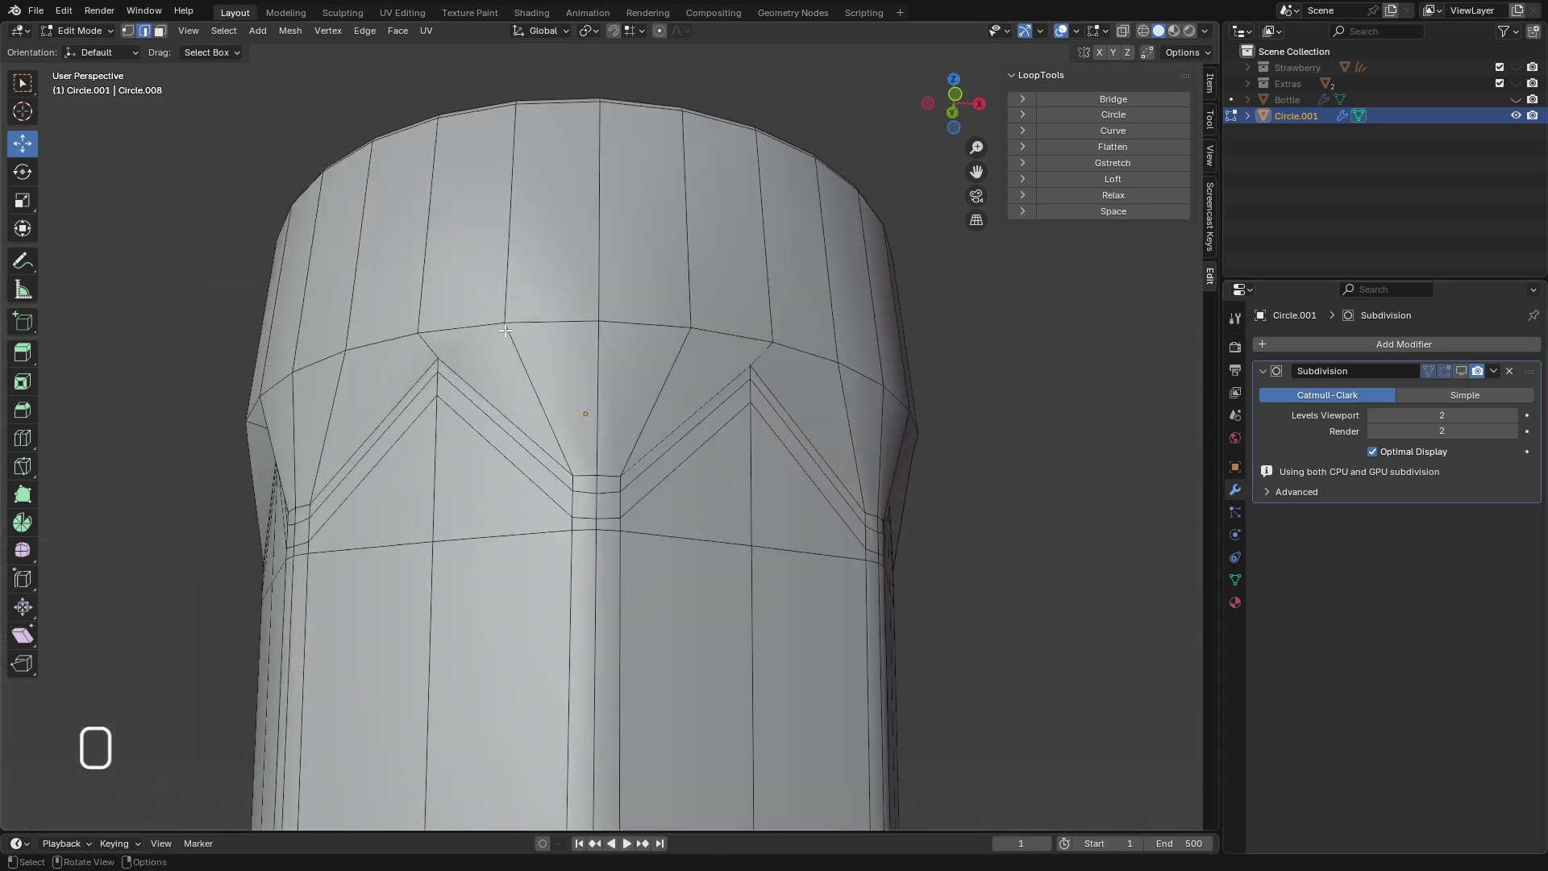
left_click(472, 402, "alt")
scroll(475, 435, "up", 1)
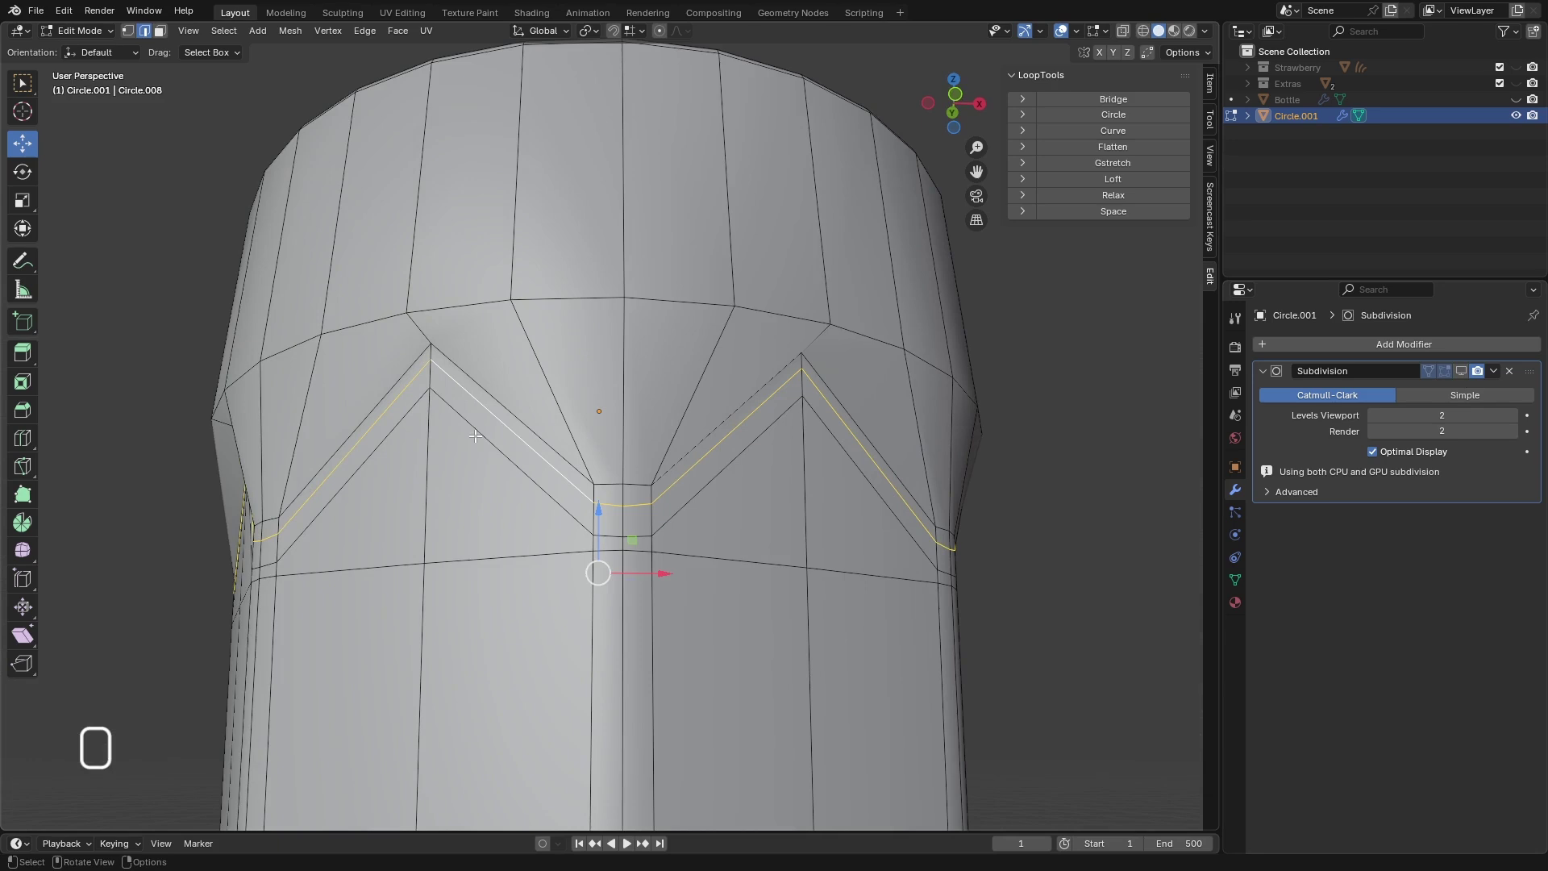
key("g")
key("g")
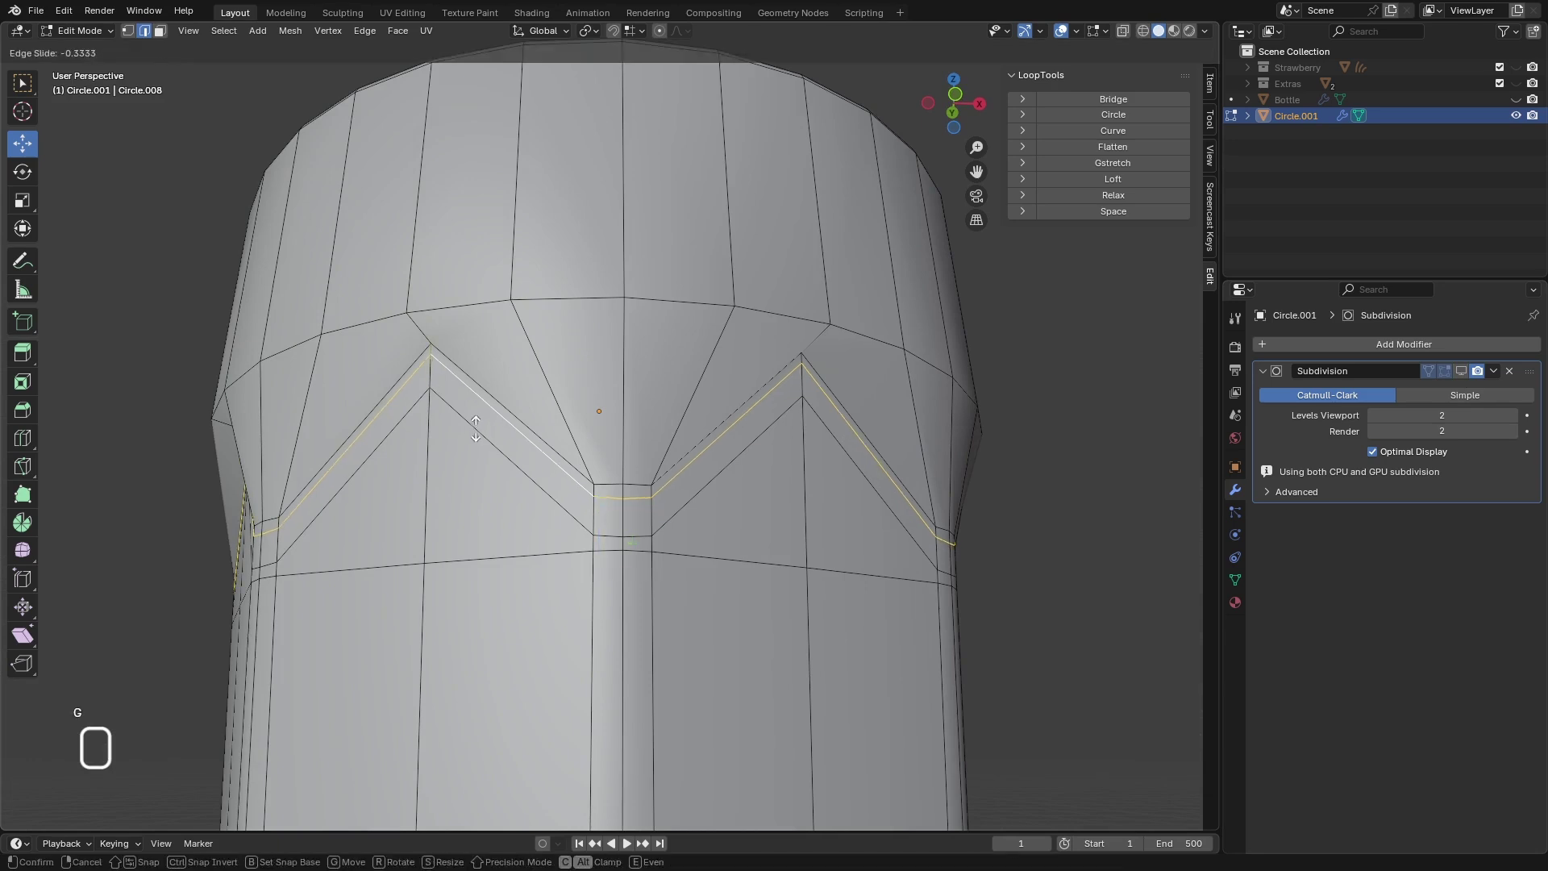
left_click(475, 428)
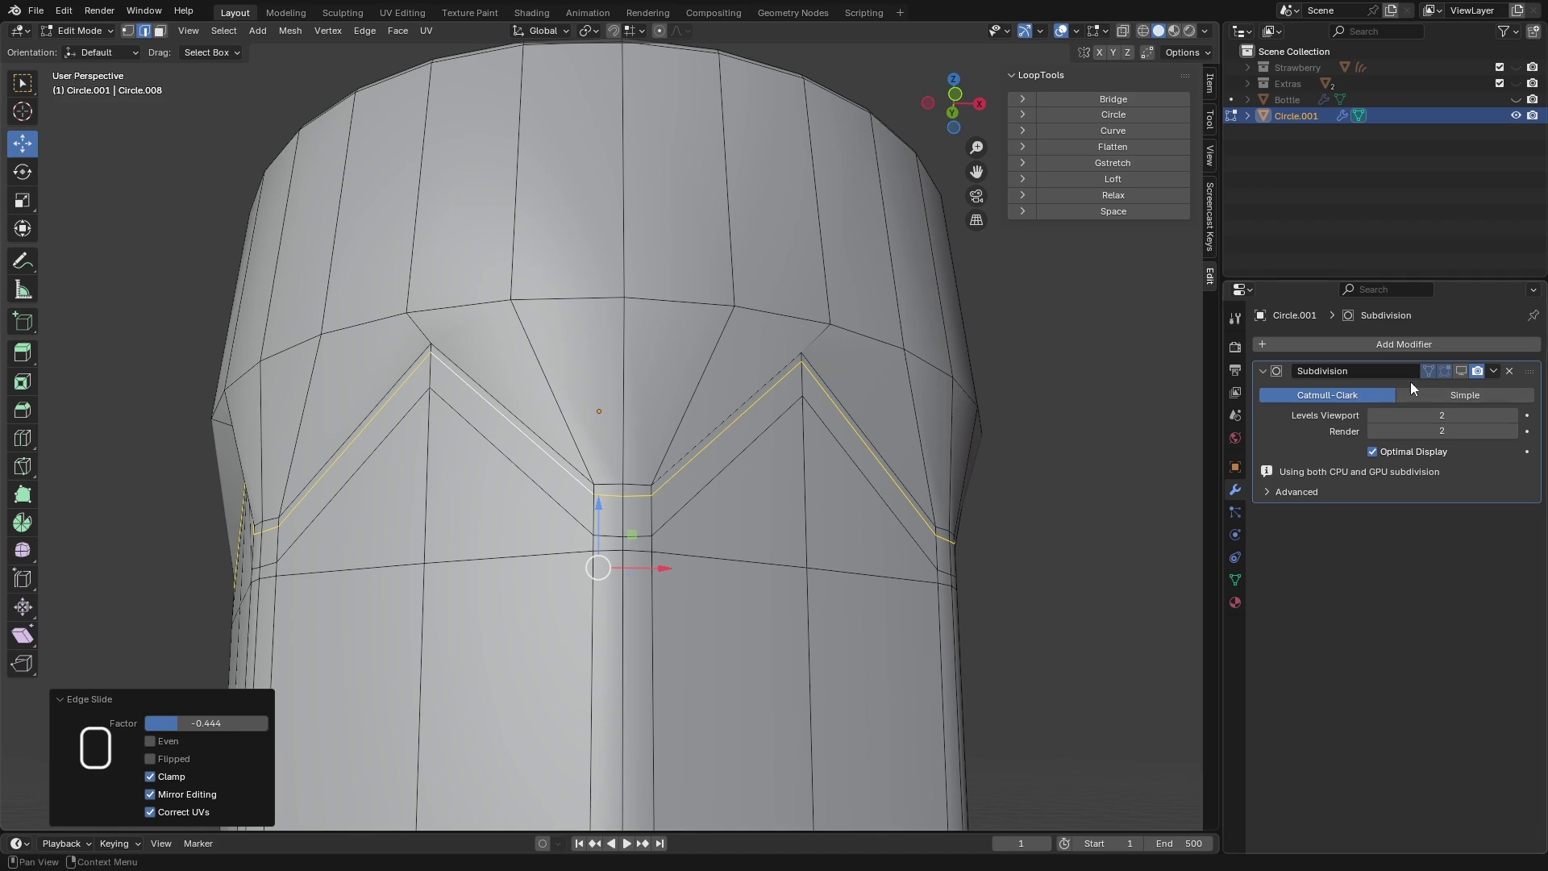
left_click(1461, 370)
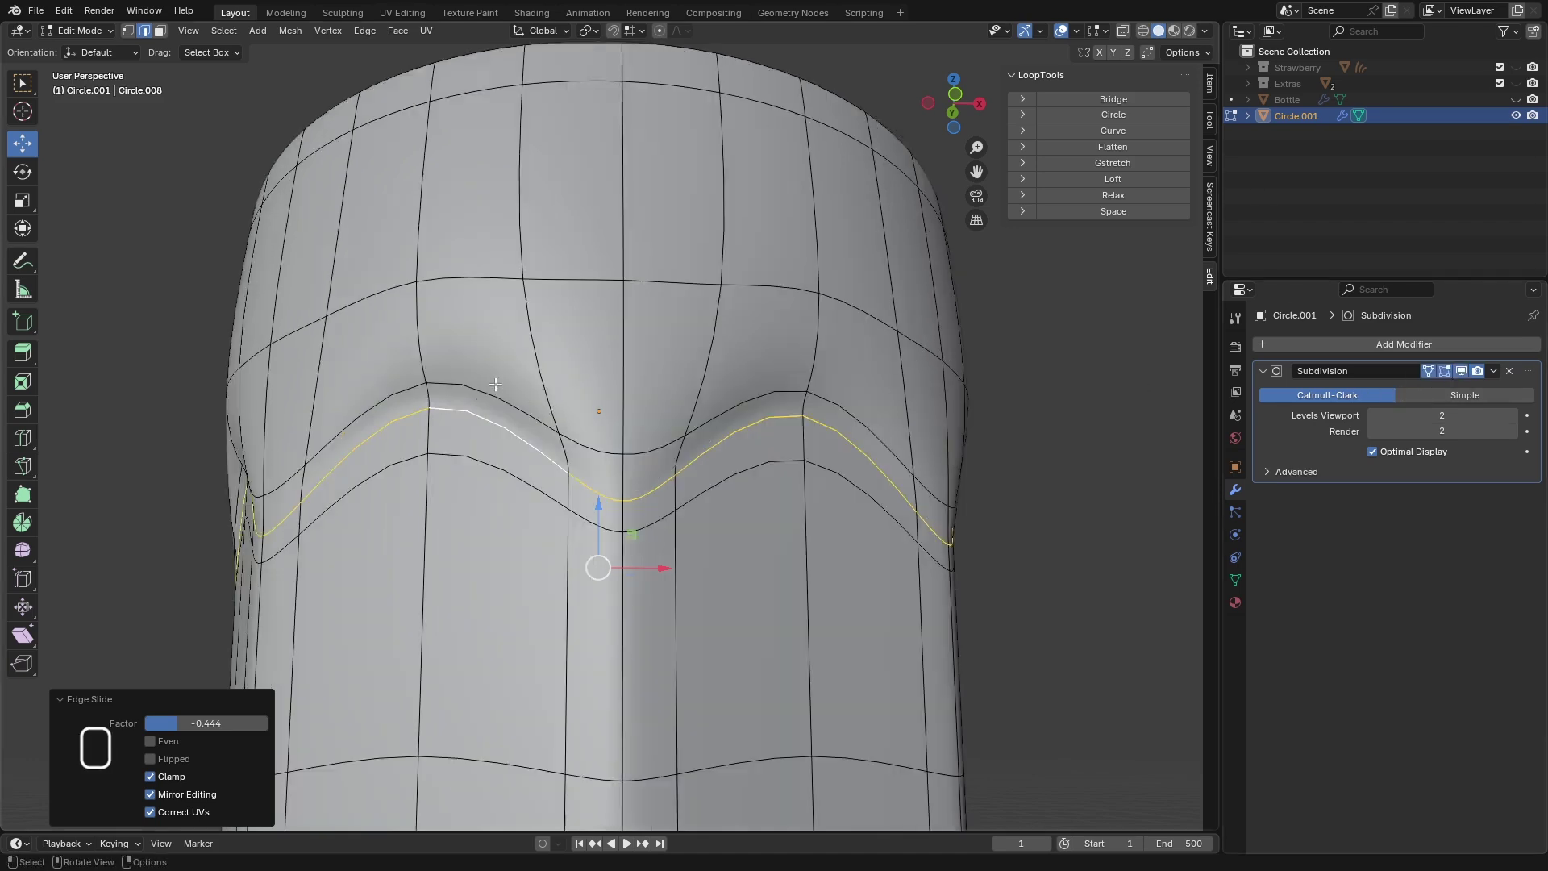
- With the subdivision hidden, move the horizontal edge loop just above the zigzag band down about 0.046 cm along Z
left_click(662, 280, "alt")
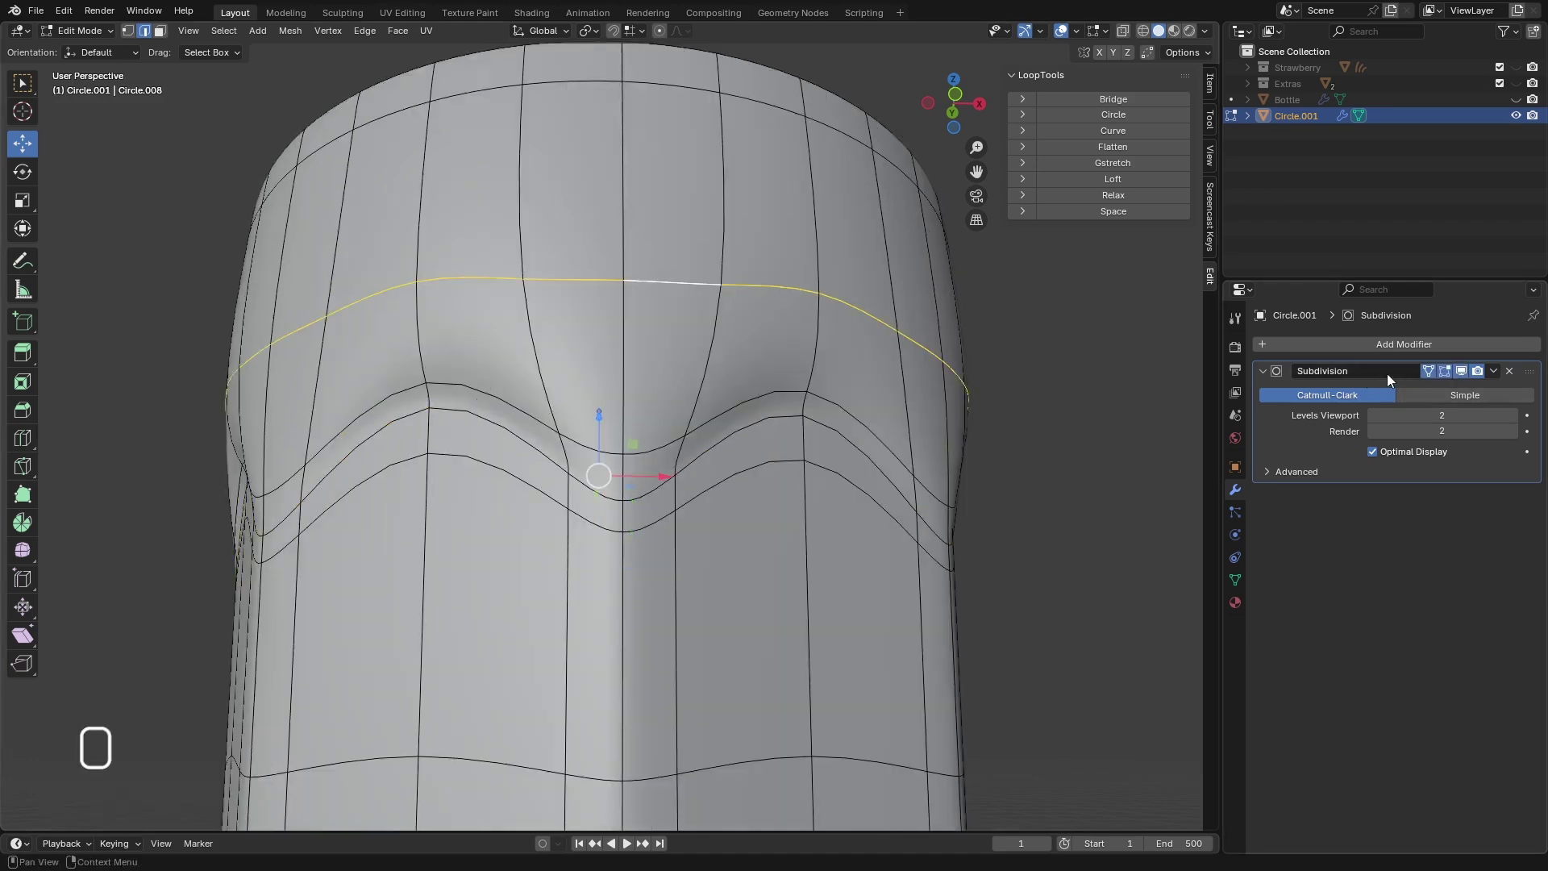
left_click(1461, 371)
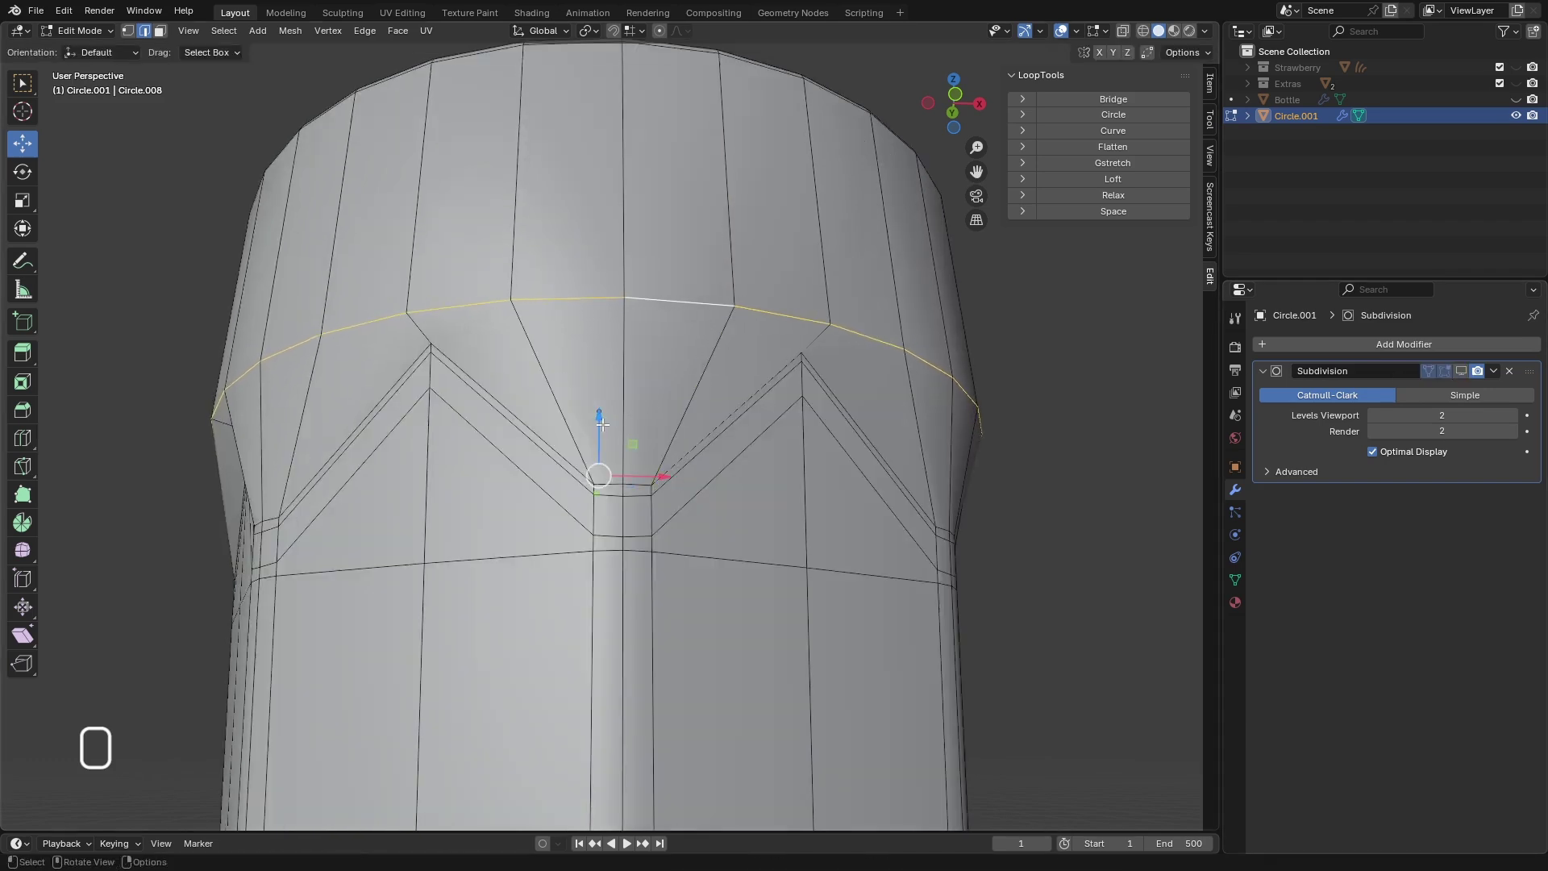
left_click_drag(602, 425, 597, 428)
mouse_move(562, 415)
middle_mouse_down()
mouse_move(557, 352)
mouse_move(558, 413)
middle_mouse_up()
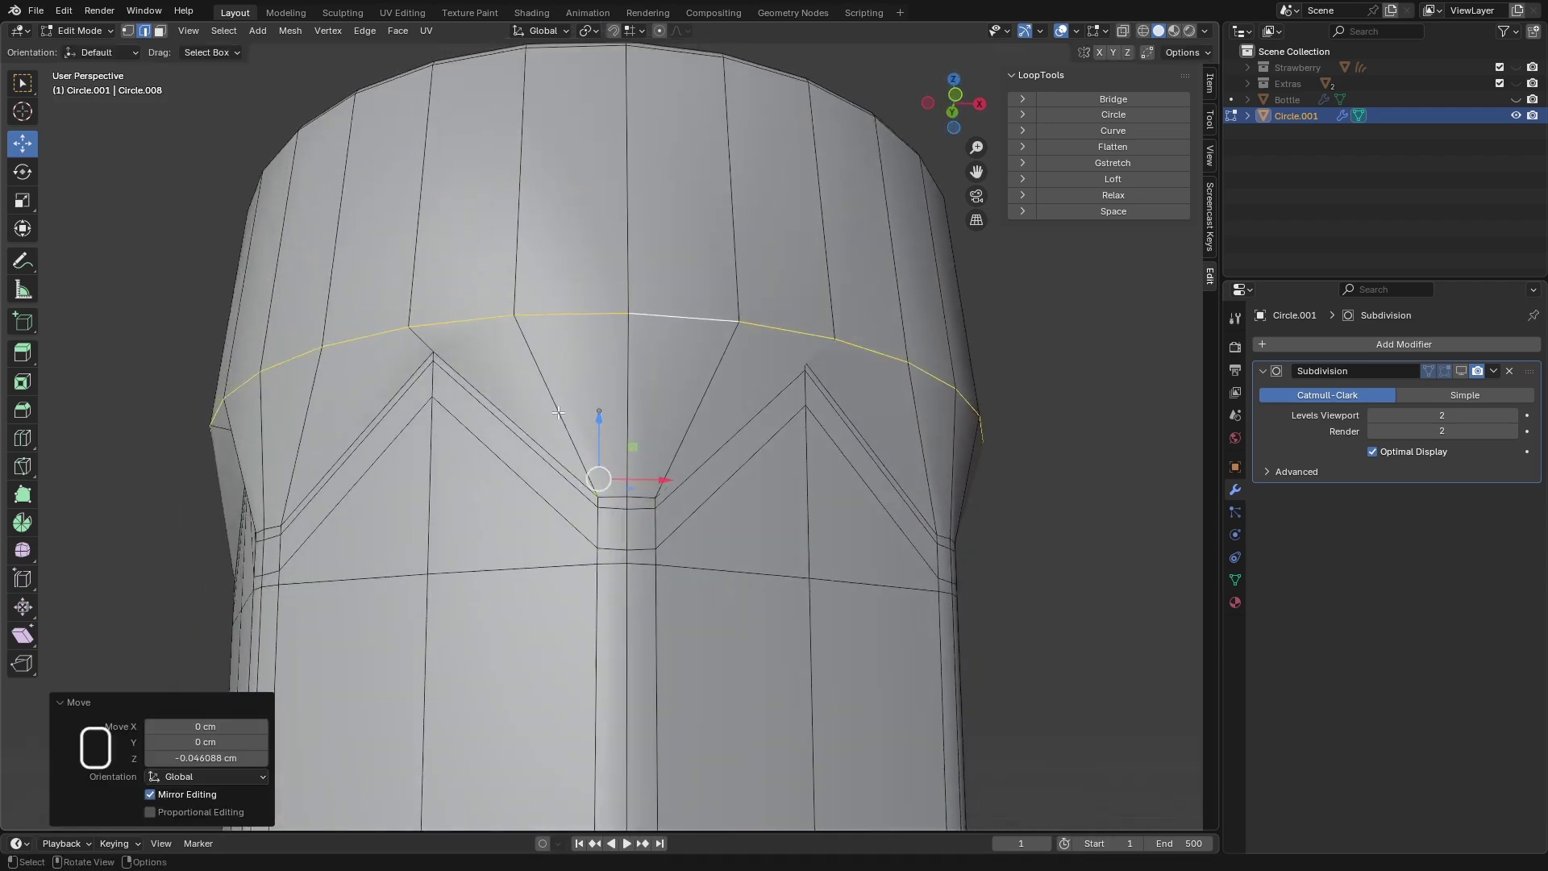
- Edge-slide the zigzag band's lower loop up toward the middle loop by a factor of -0.657, and show the subdivision again
left_click(523, 504, "alt")
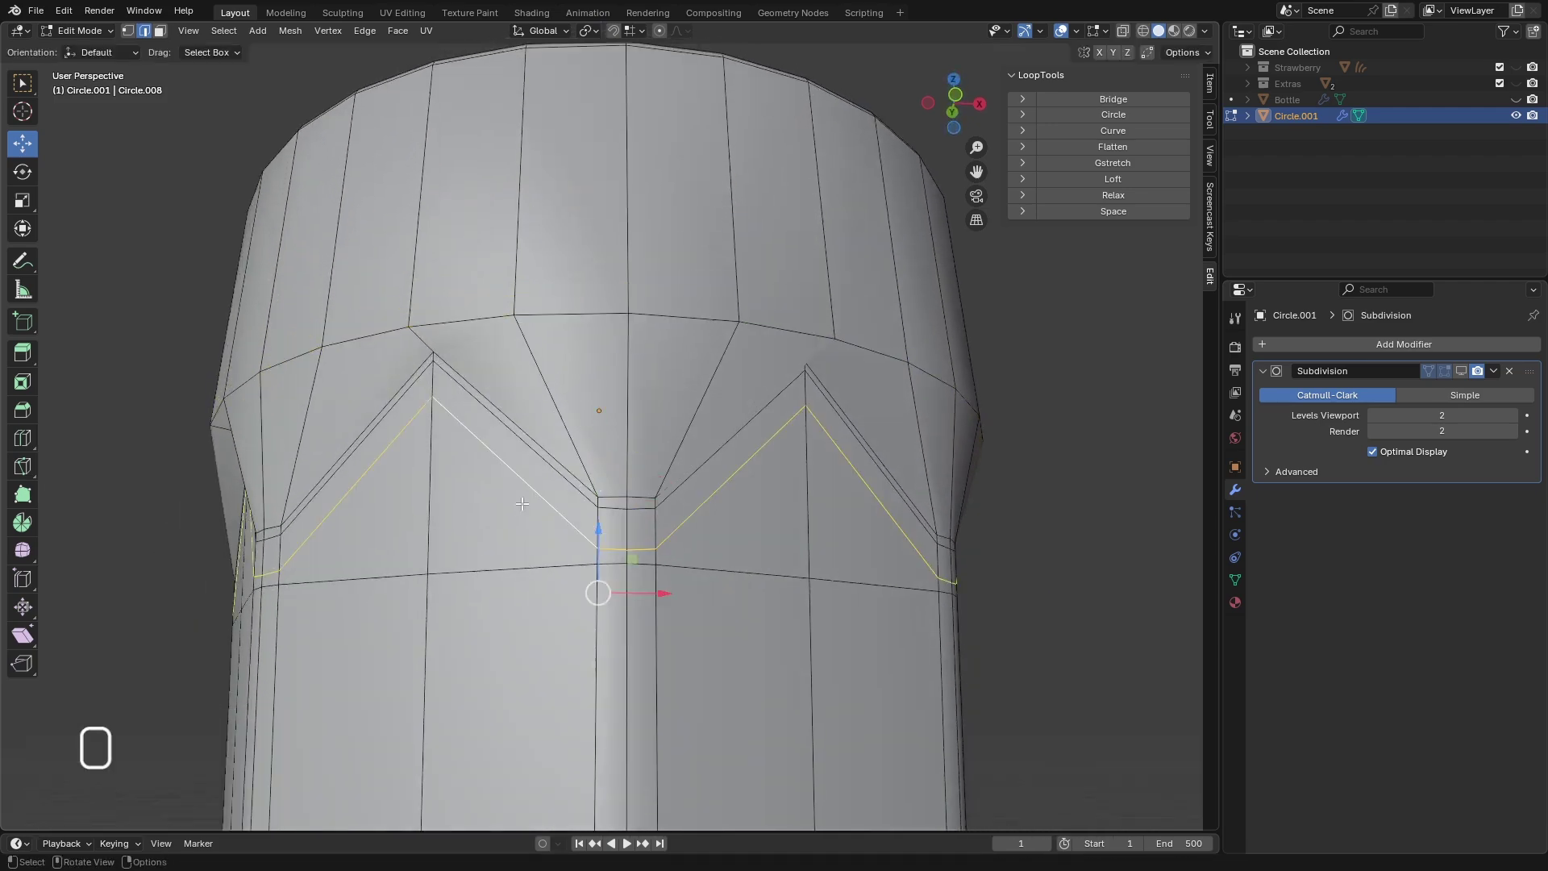
key("g")
key("g")
left_click(523, 479)
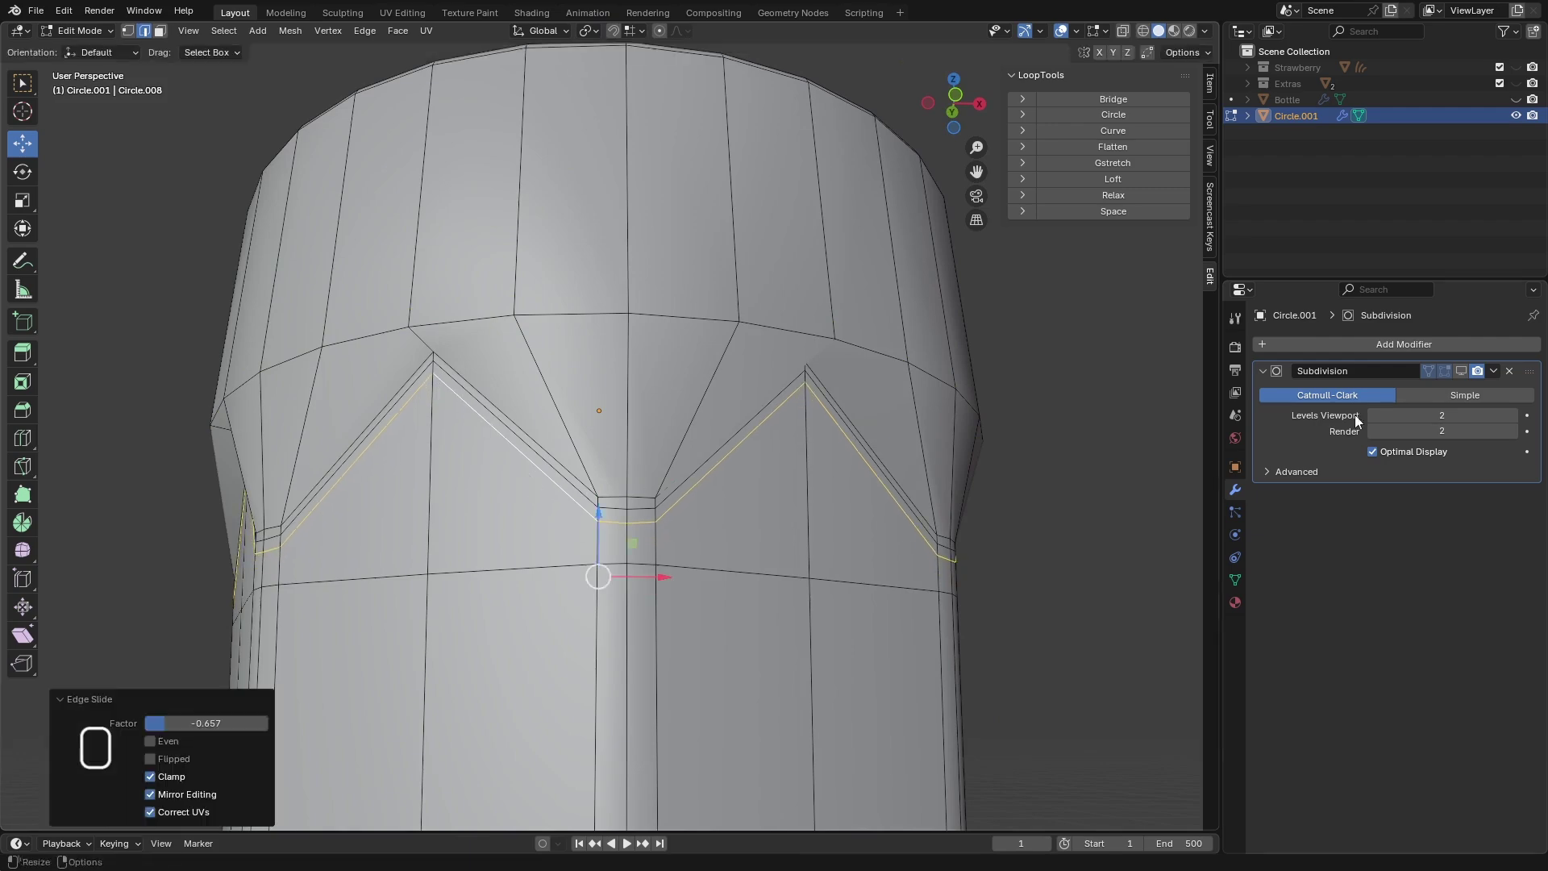
left_click(1444, 371)
scroll(363, 398, "down", 4)
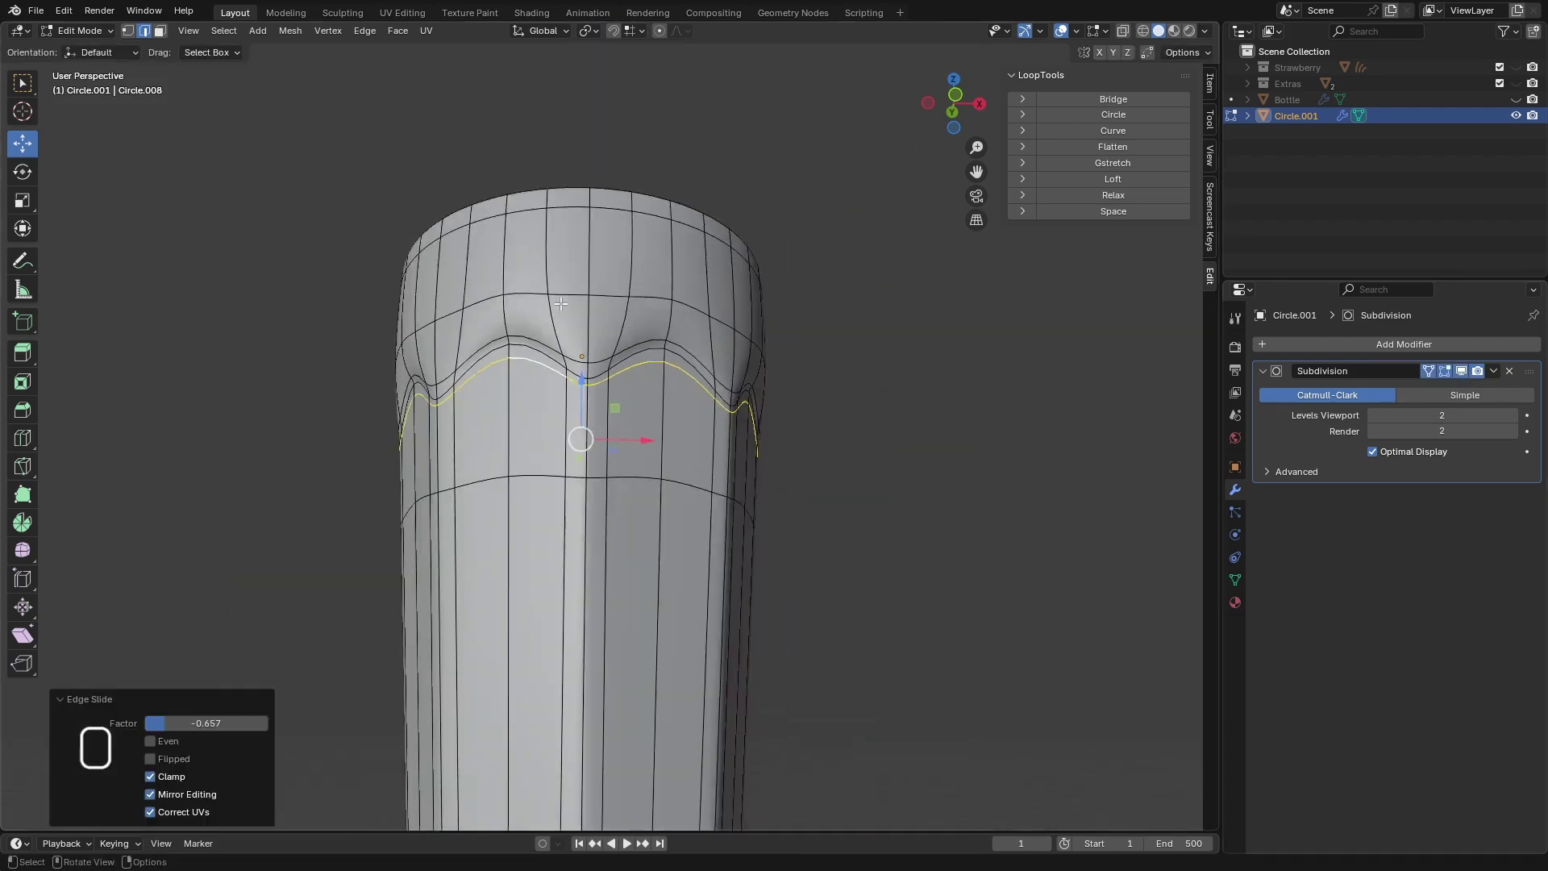
middle_click_drag(461, 321, 493, 327)
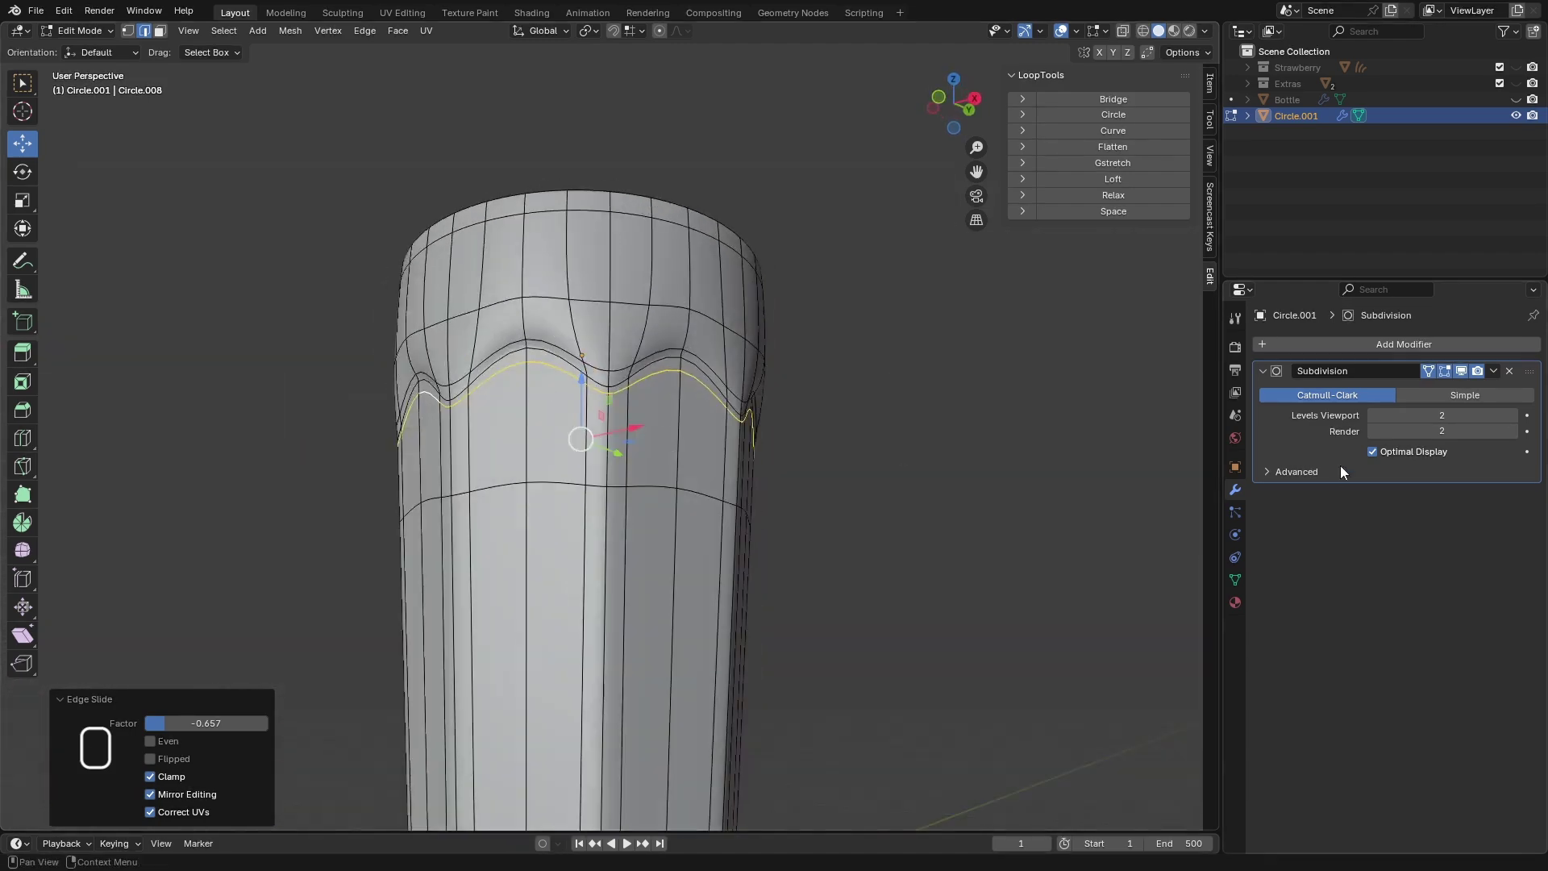
- Examine the tightened zigzag band in Object Mode, in both solid and rendered shading
left_click(78, 31)
left_click(82, 45)
scroll(364, 282, "down", 5)
middle_click_drag(364, 282, 413, 307)
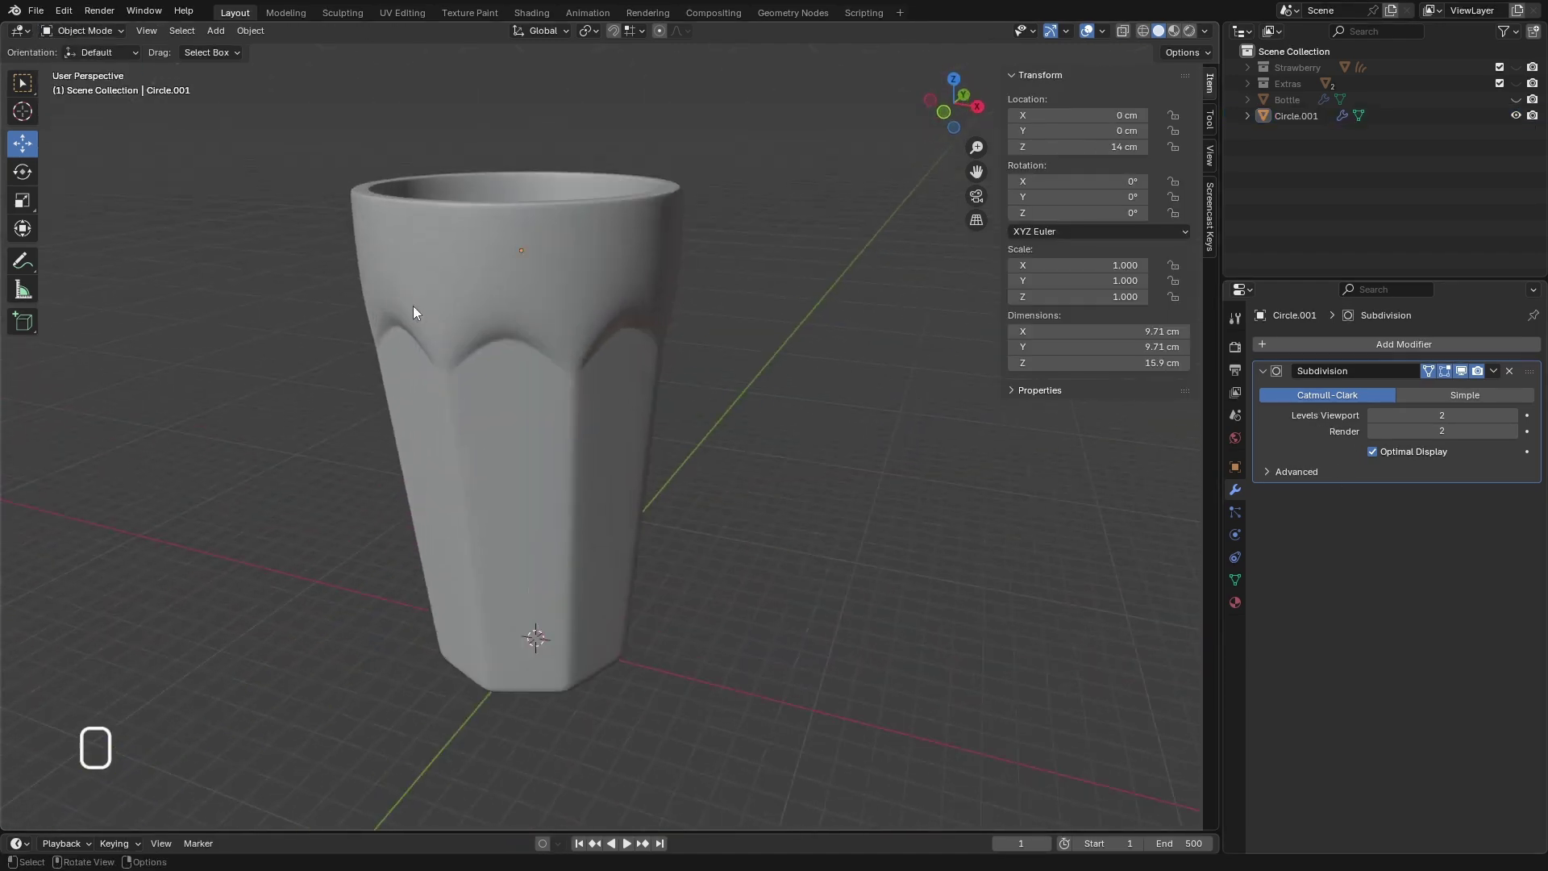
scroll(433, 359, "up", 6)
left_click(1191, 31)
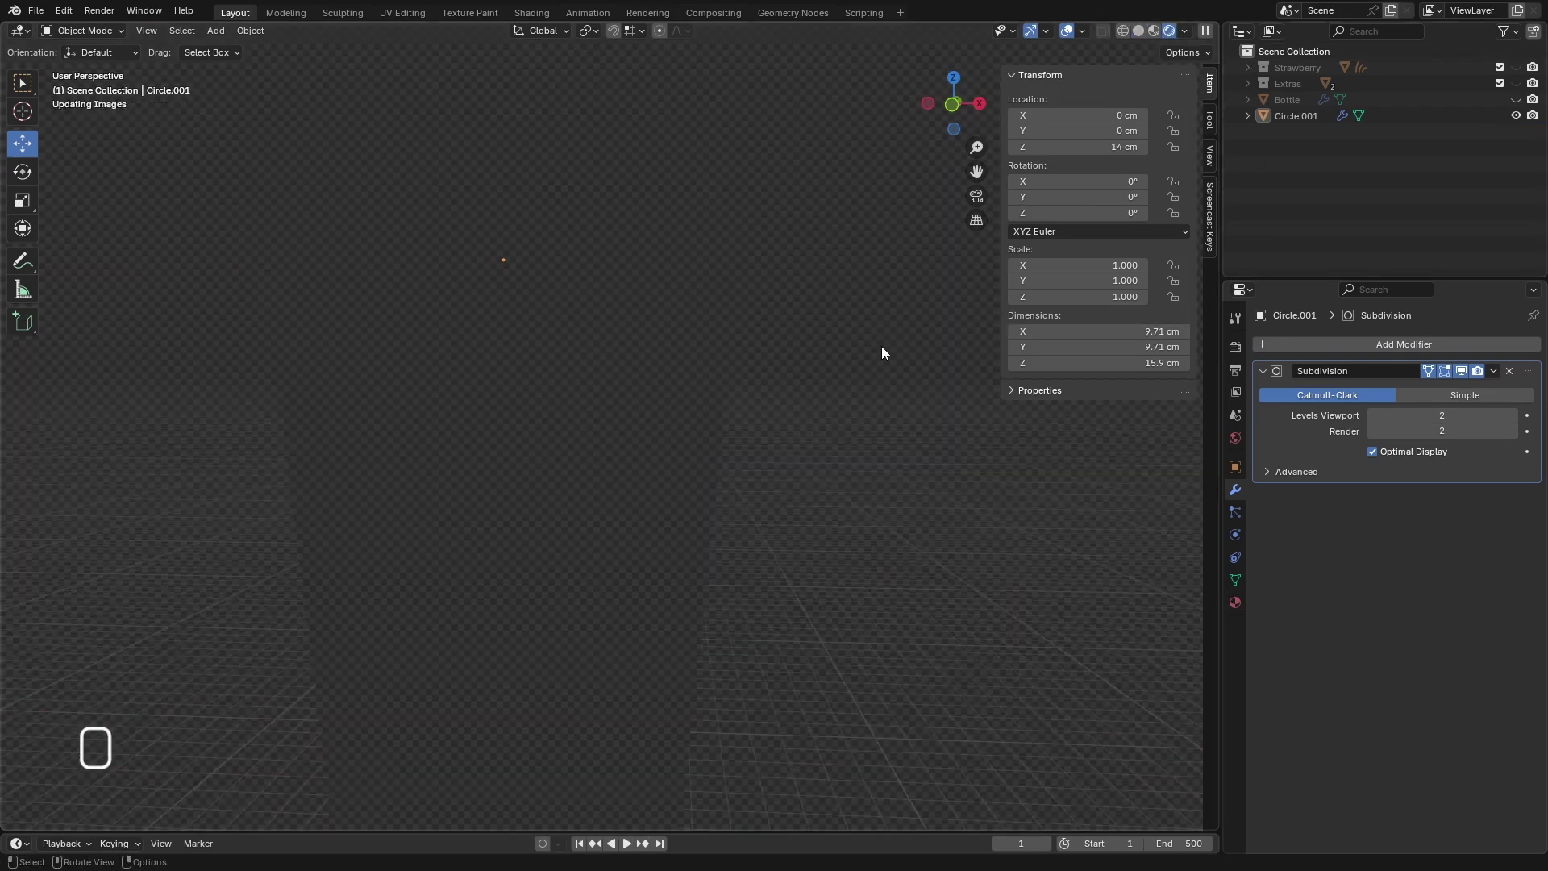
mouse_move(625, 302)
middle_mouse_down()
mouse_move(656, 250)
mouse_move(758, 323)
mouse_move(645, 399)
middle_mouse_up()
scroll(576, 304, "up", 4)
mouse_move(553, 291)
middle_mouse_down()
mouse_move(514, 384)
mouse_move(598, 285)
middle_mouse_up()
left_click(1138, 31)
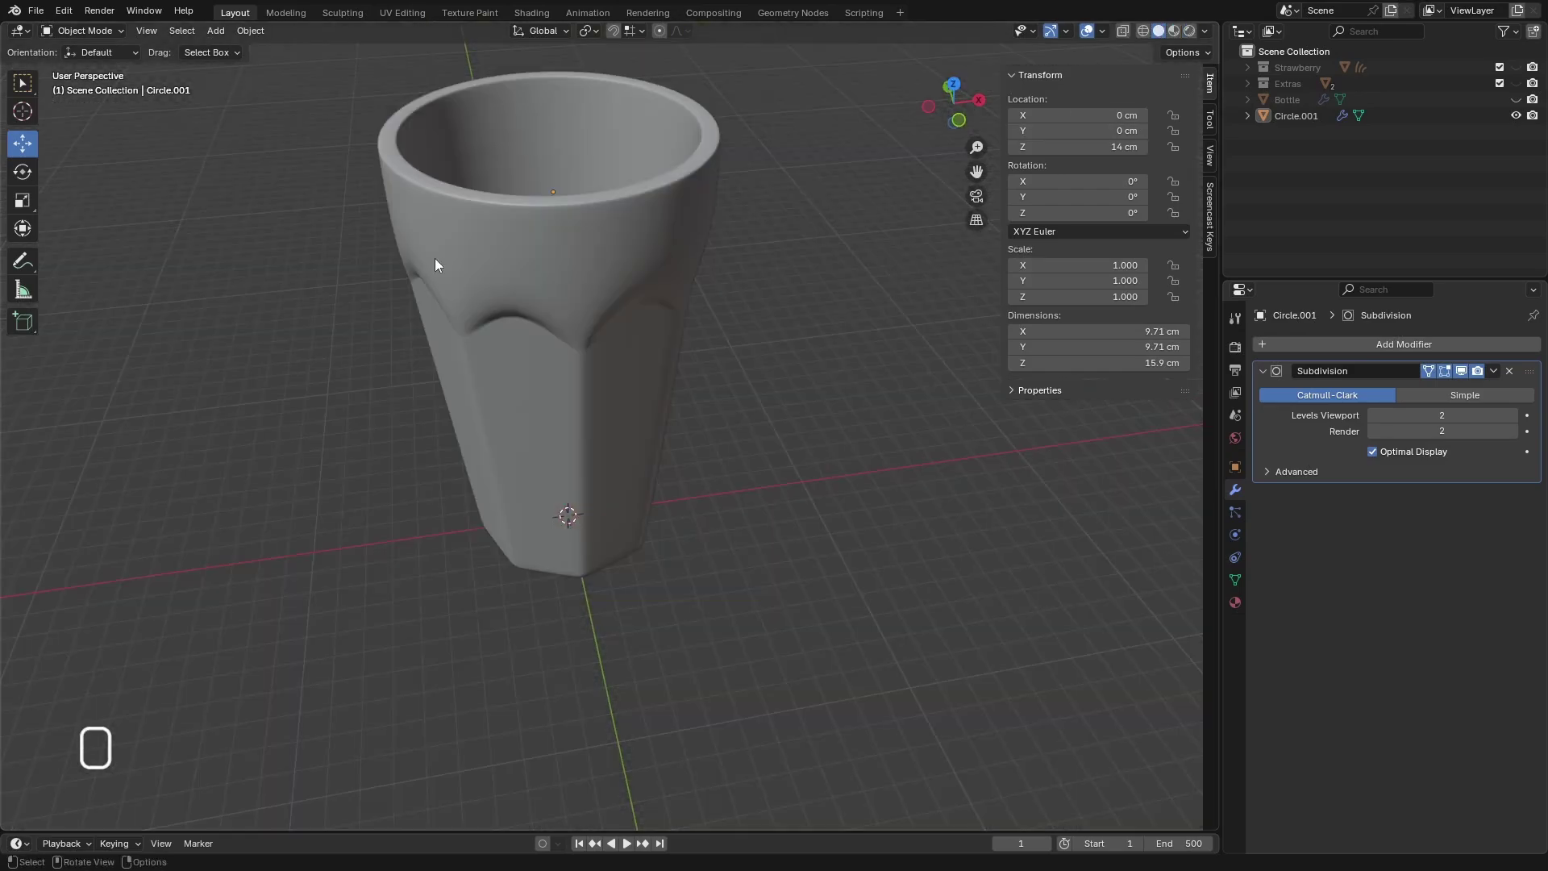
- In Edit Mode with the subdivision hidden, add eight evenly spaced horizontal loop cuts to the cup's inner wall without sliding them
middle_click_drag(435, 263, 577, 307)
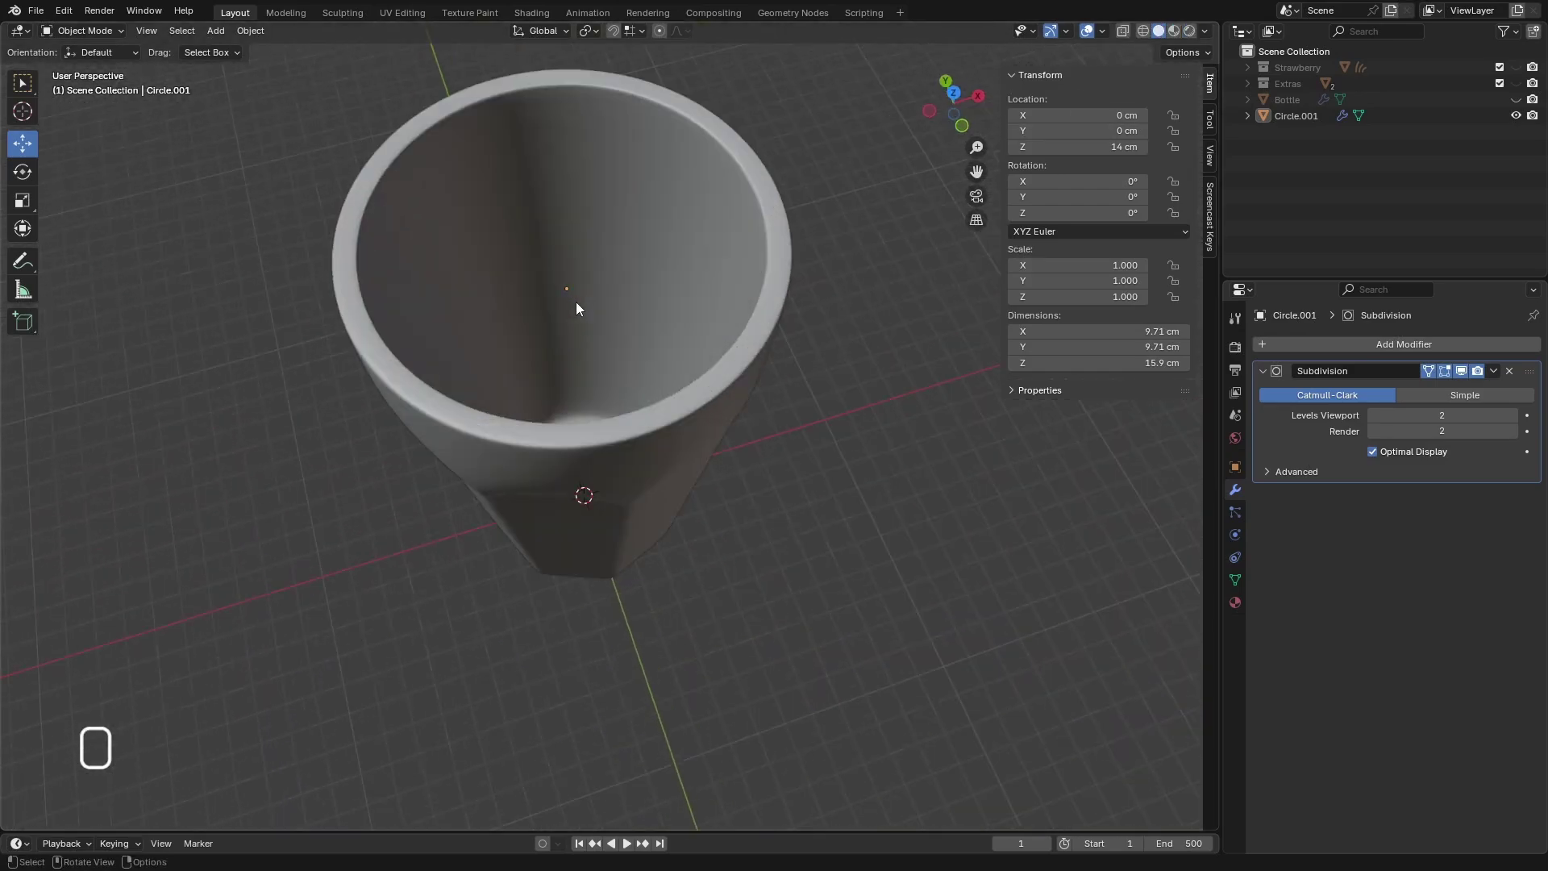
left_click(83, 30)
left_click(80, 68)
left_click(1461, 371)
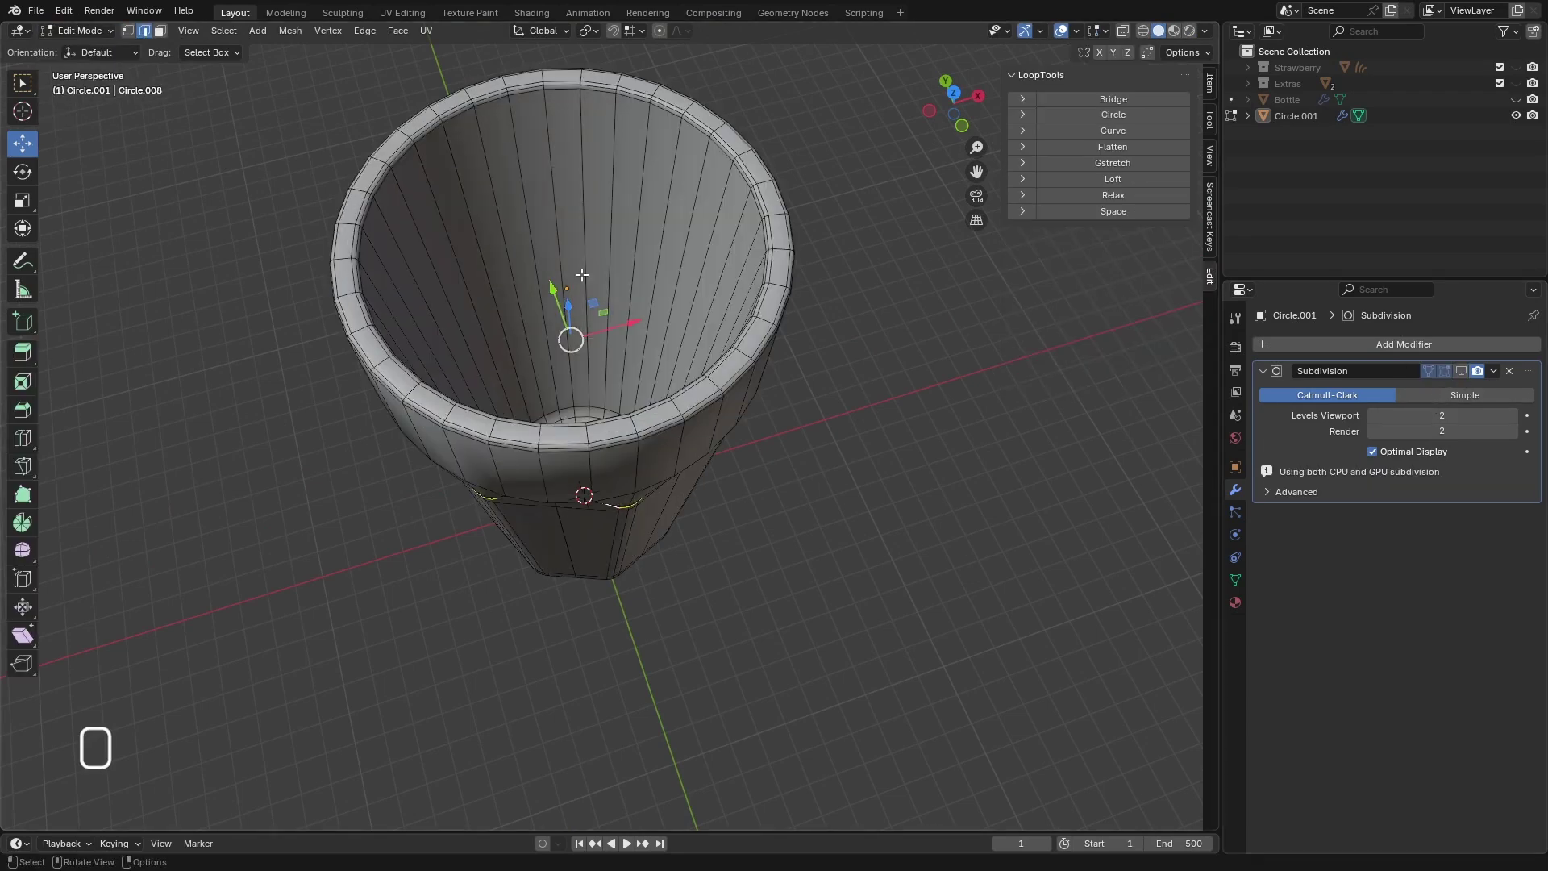
scroll(621, 270, "up", 5)
scroll(588, 274, "down", 4)
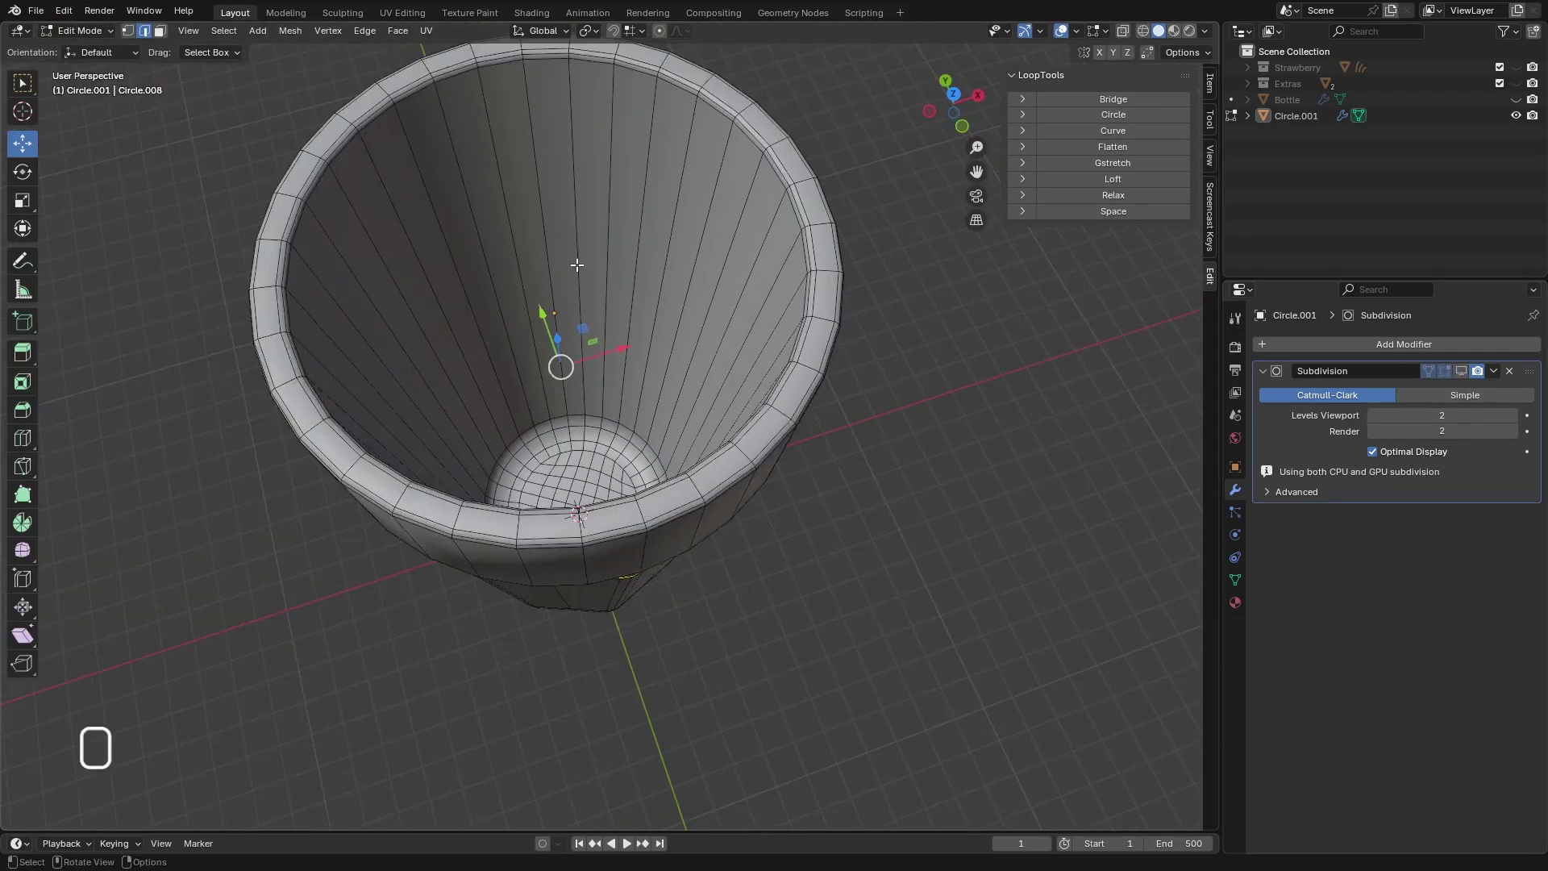
scroll(576, 266, "up", 2)
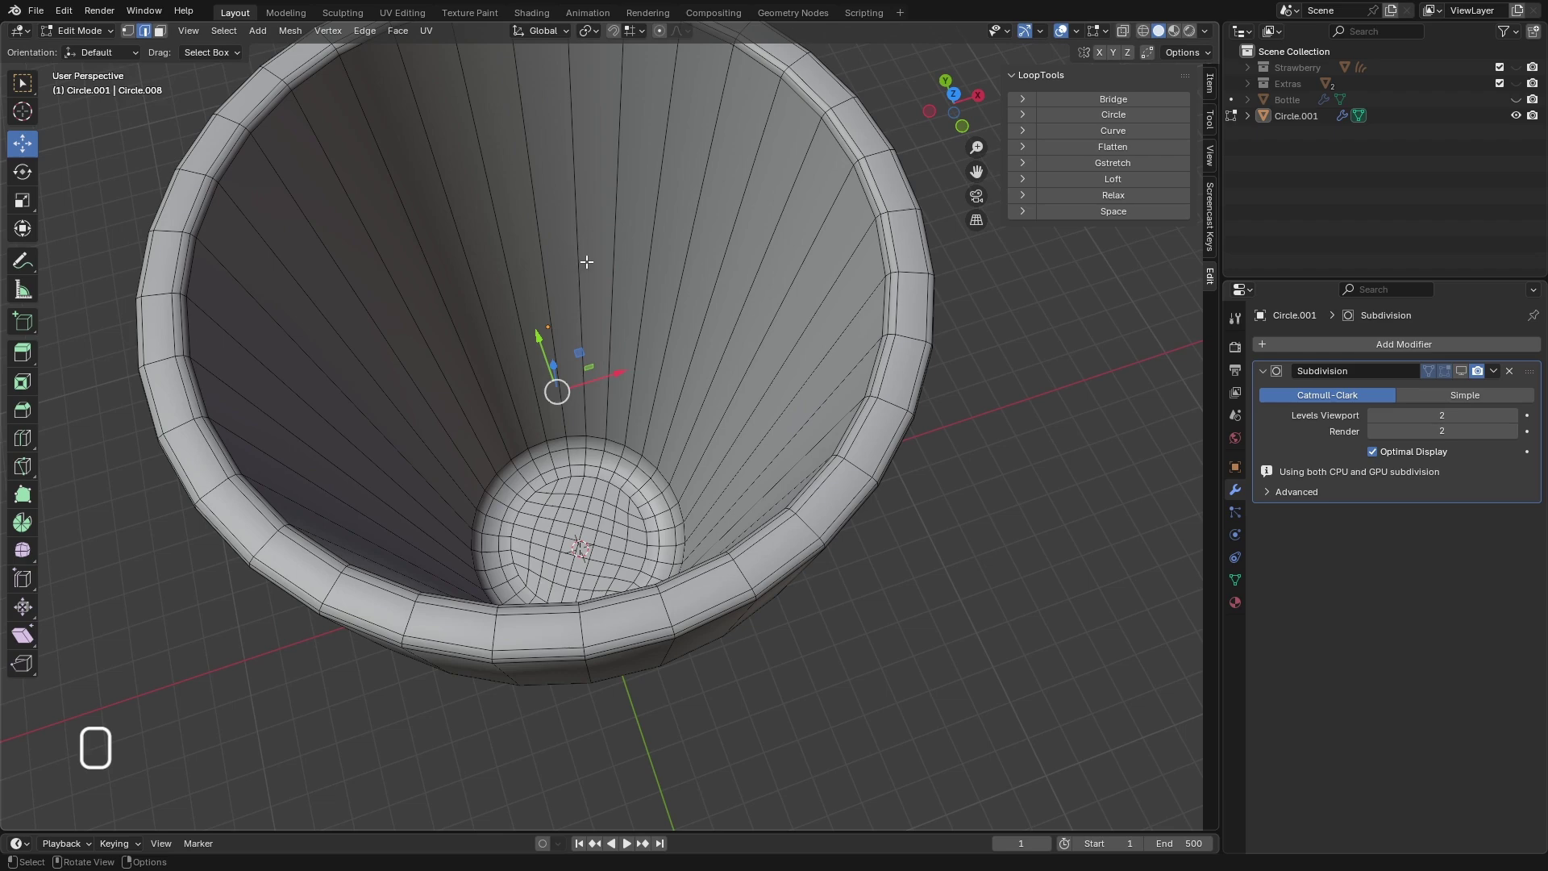
key("ctrl+r")
scroll(594, 263, "up", 7)
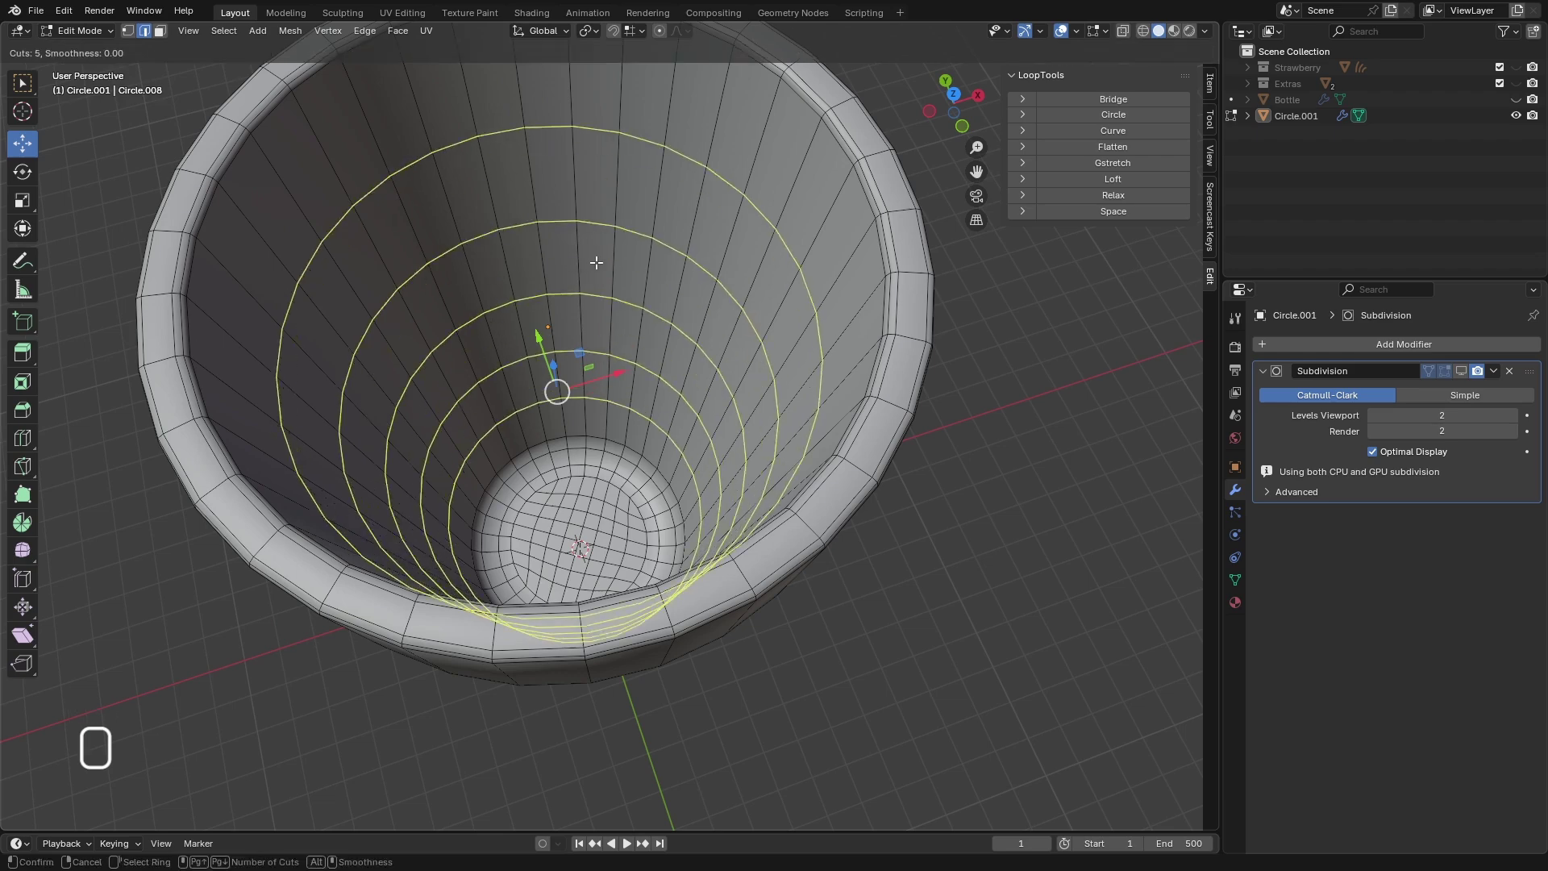
left_click(598, 264)
right_click(597, 263)
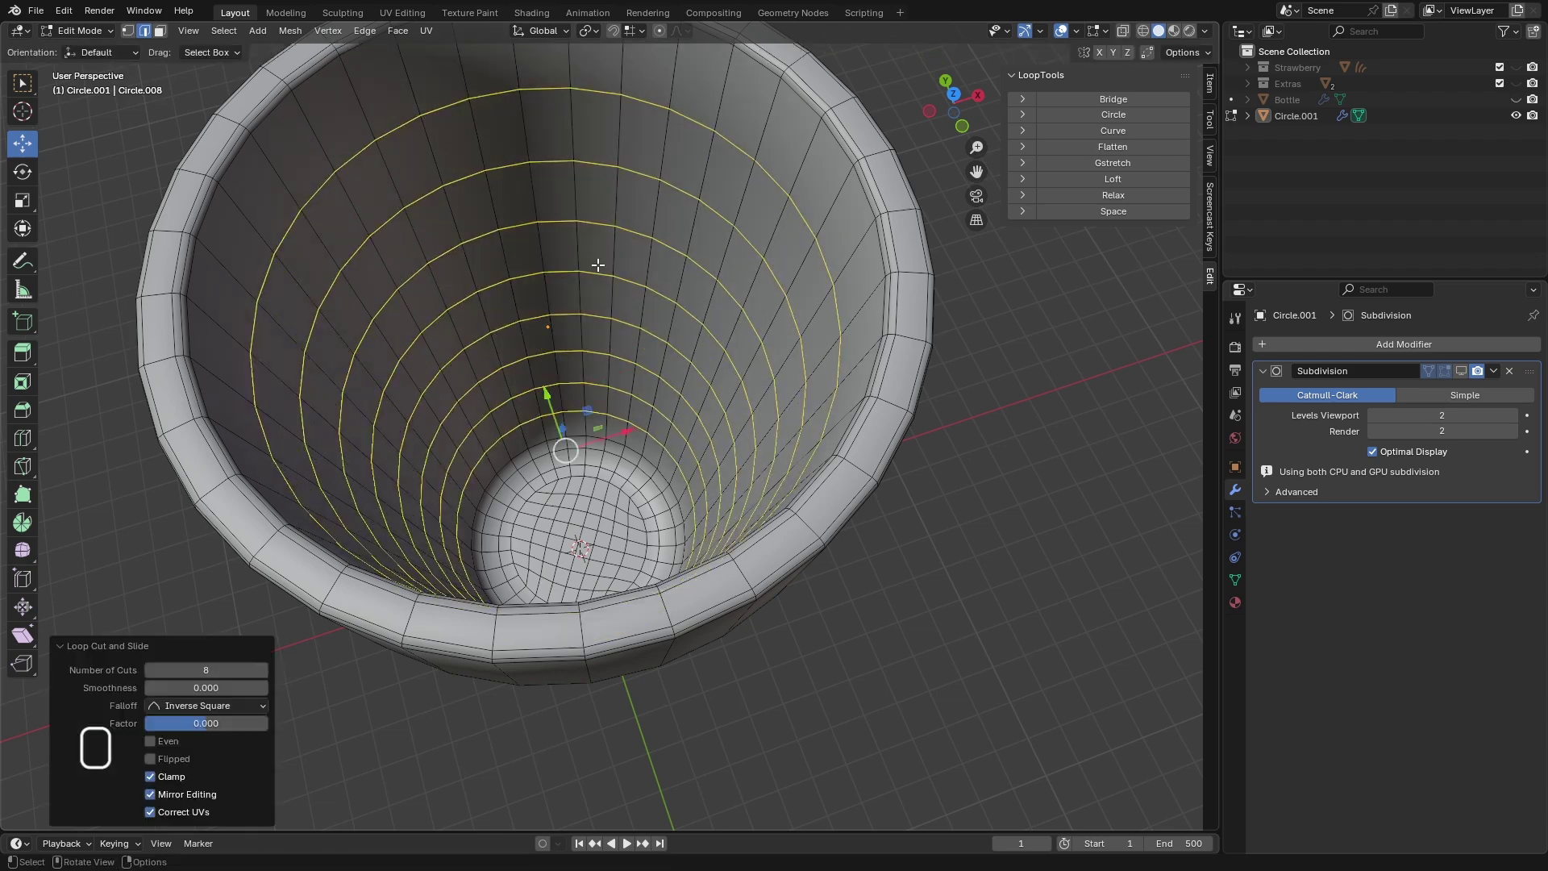
- Add two evenly spaced horizontal loop cuts around the outer wall between the rim and the zigzag band
middle_click_drag(597, 263, 608, 211)
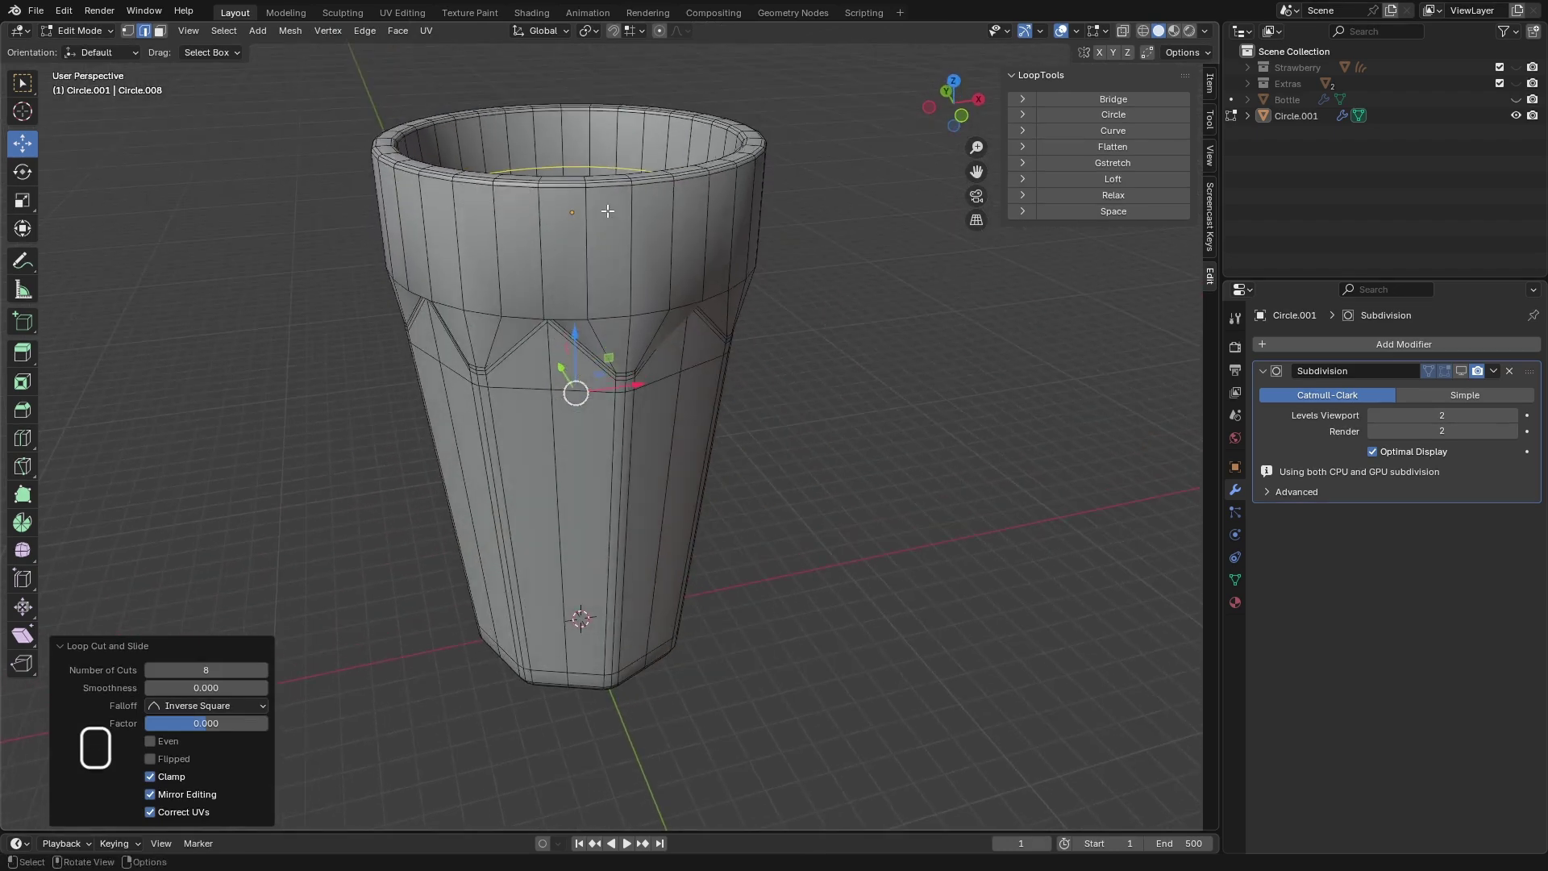
key("ctrl+r")
scroll(594, 254, "down", 6)
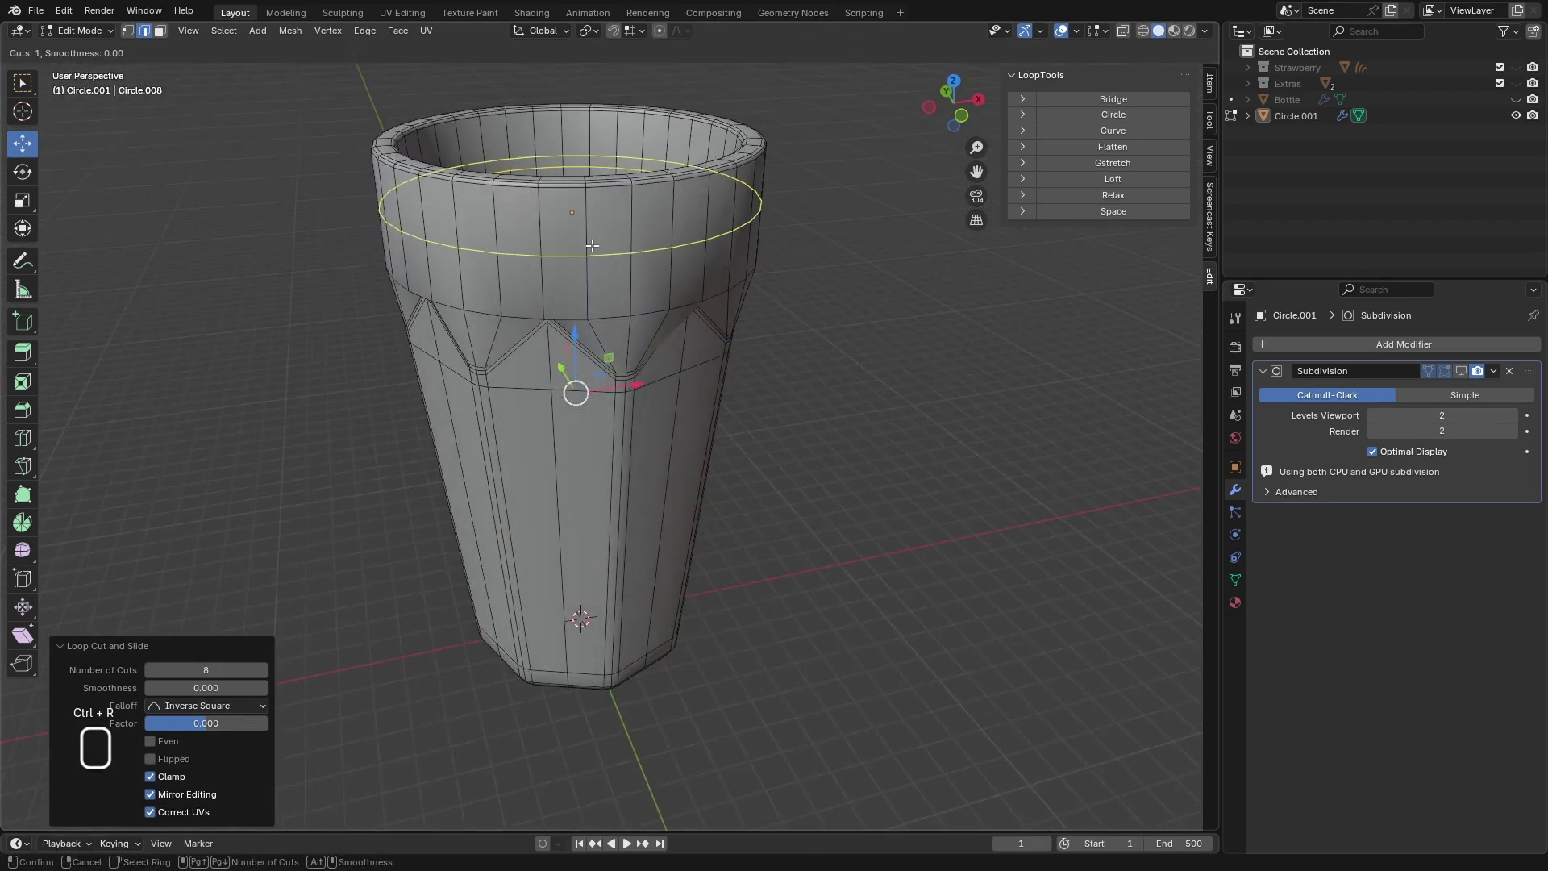
left_click(594, 260)
right_click(594, 260)
middle_click_drag(620, 460, 593, 528)
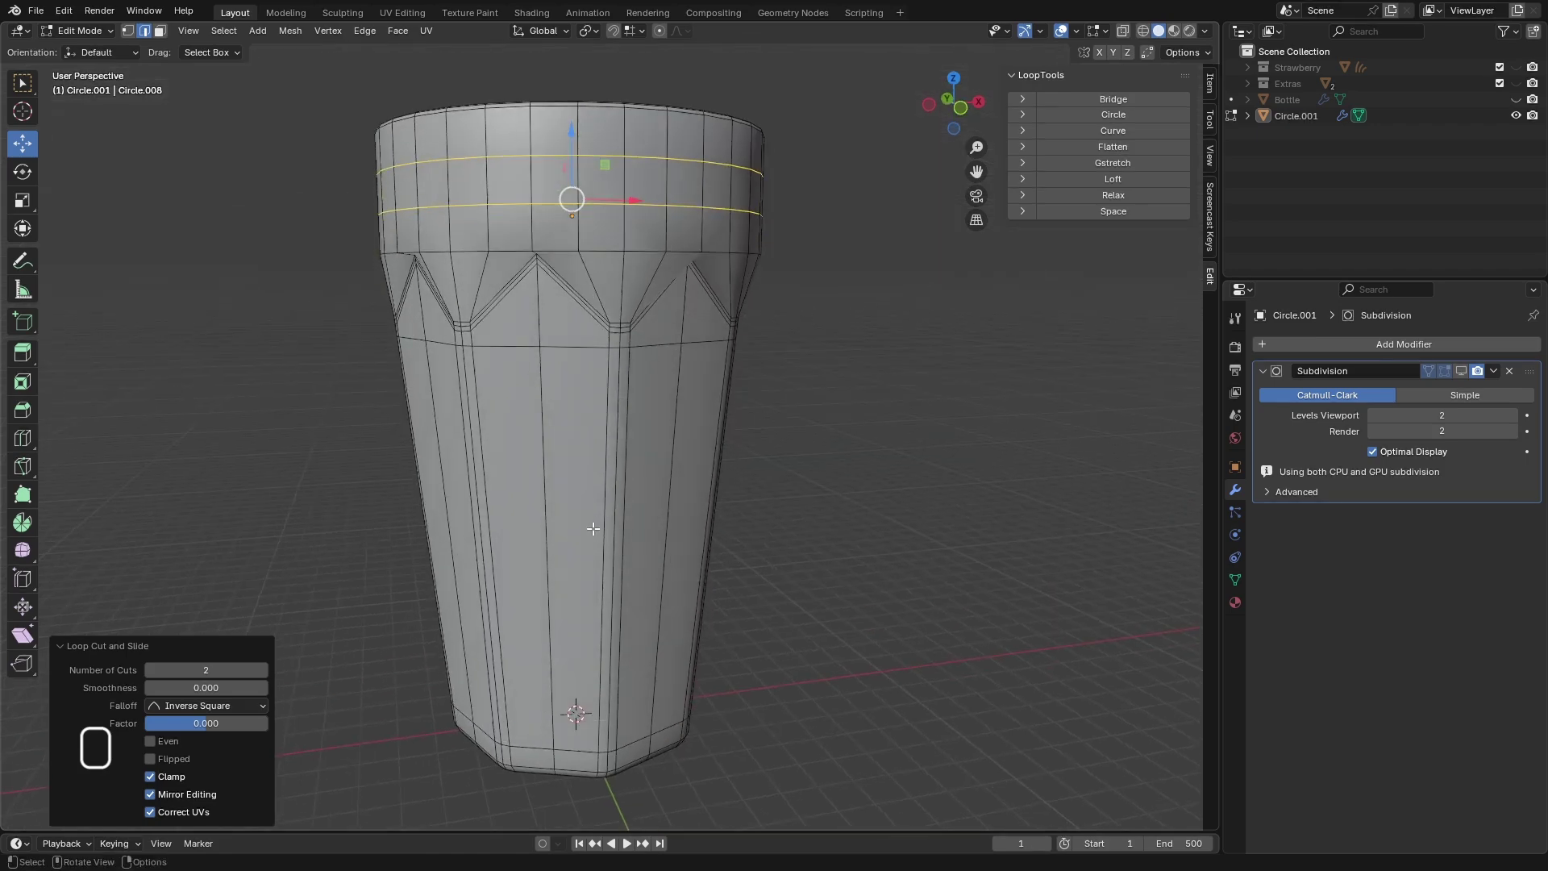
- Add five evenly spaced horizontal loop cuts around the cup's faceted outer body below the zigzag band, and clear the selection
key("ctrl+r")
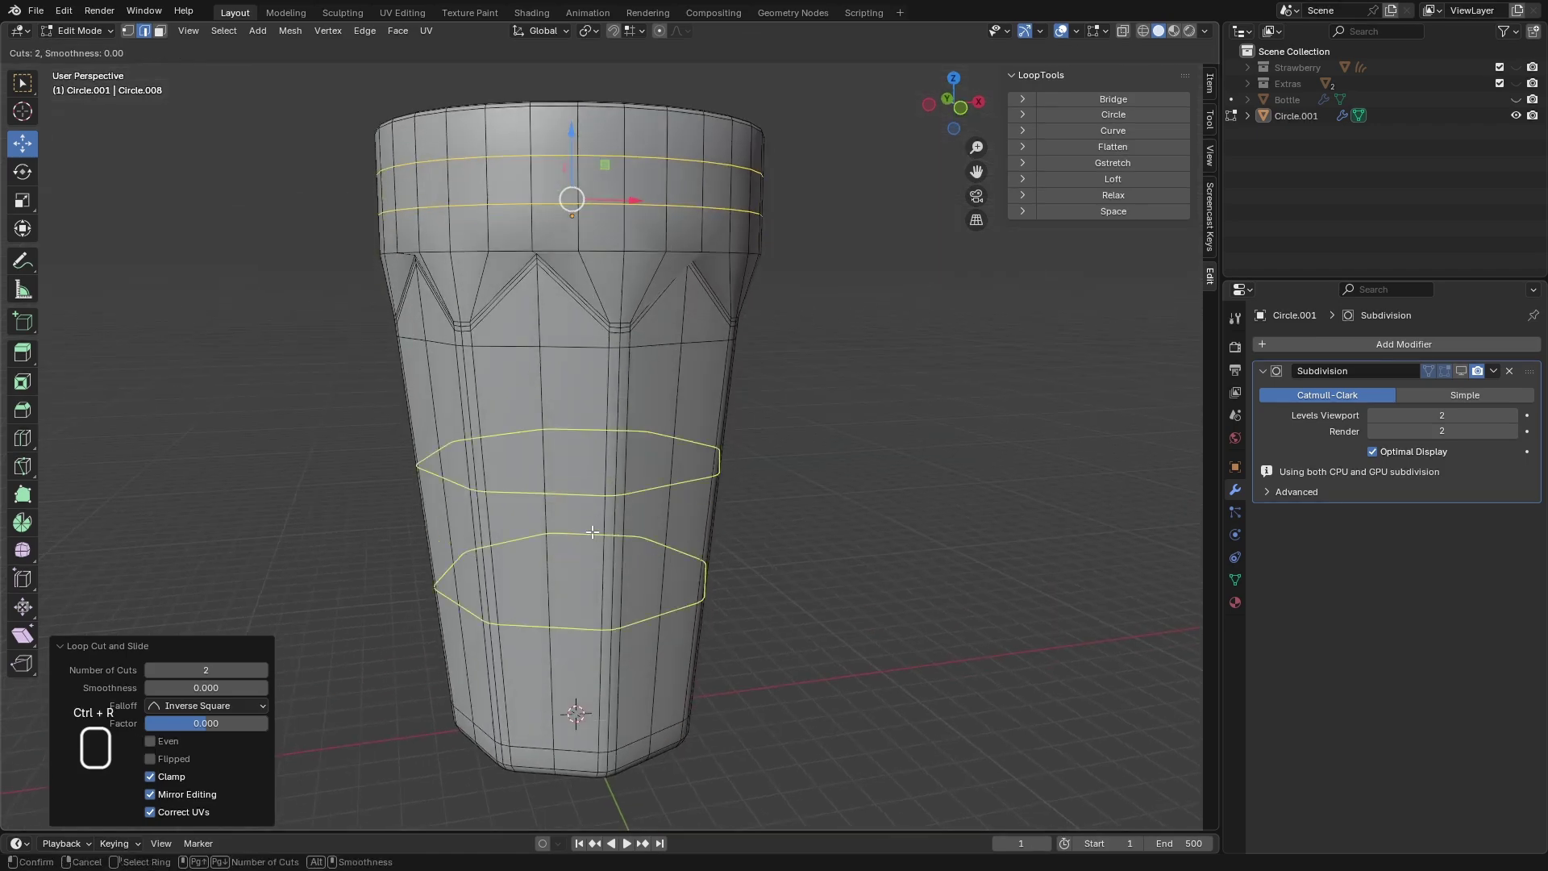
scroll(593, 532, "up", 3)
left_click(593, 532)
right_click(592, 532)
left_click(922, 548)
scroll(708, 583, "down", 1)
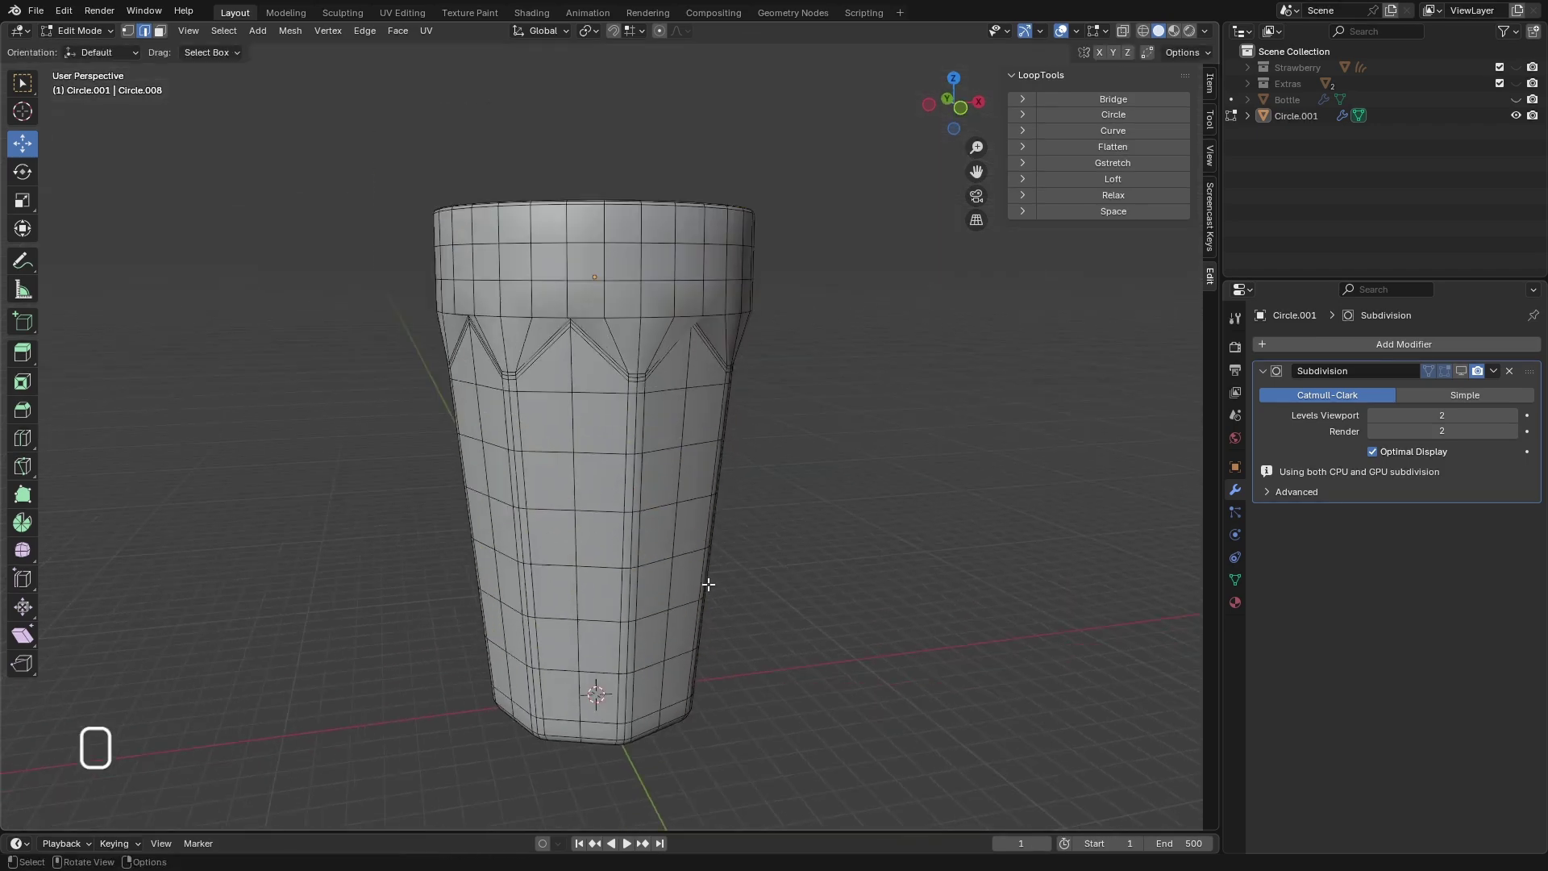
- Select the inner wall's third horizontal loop below the rim and check its height against the zigzag band in see-through front view
middle_click_drag(709, 583, 694, 676)
scroll(650, 292, "up", 3)
left_click(650, 292, "alt")
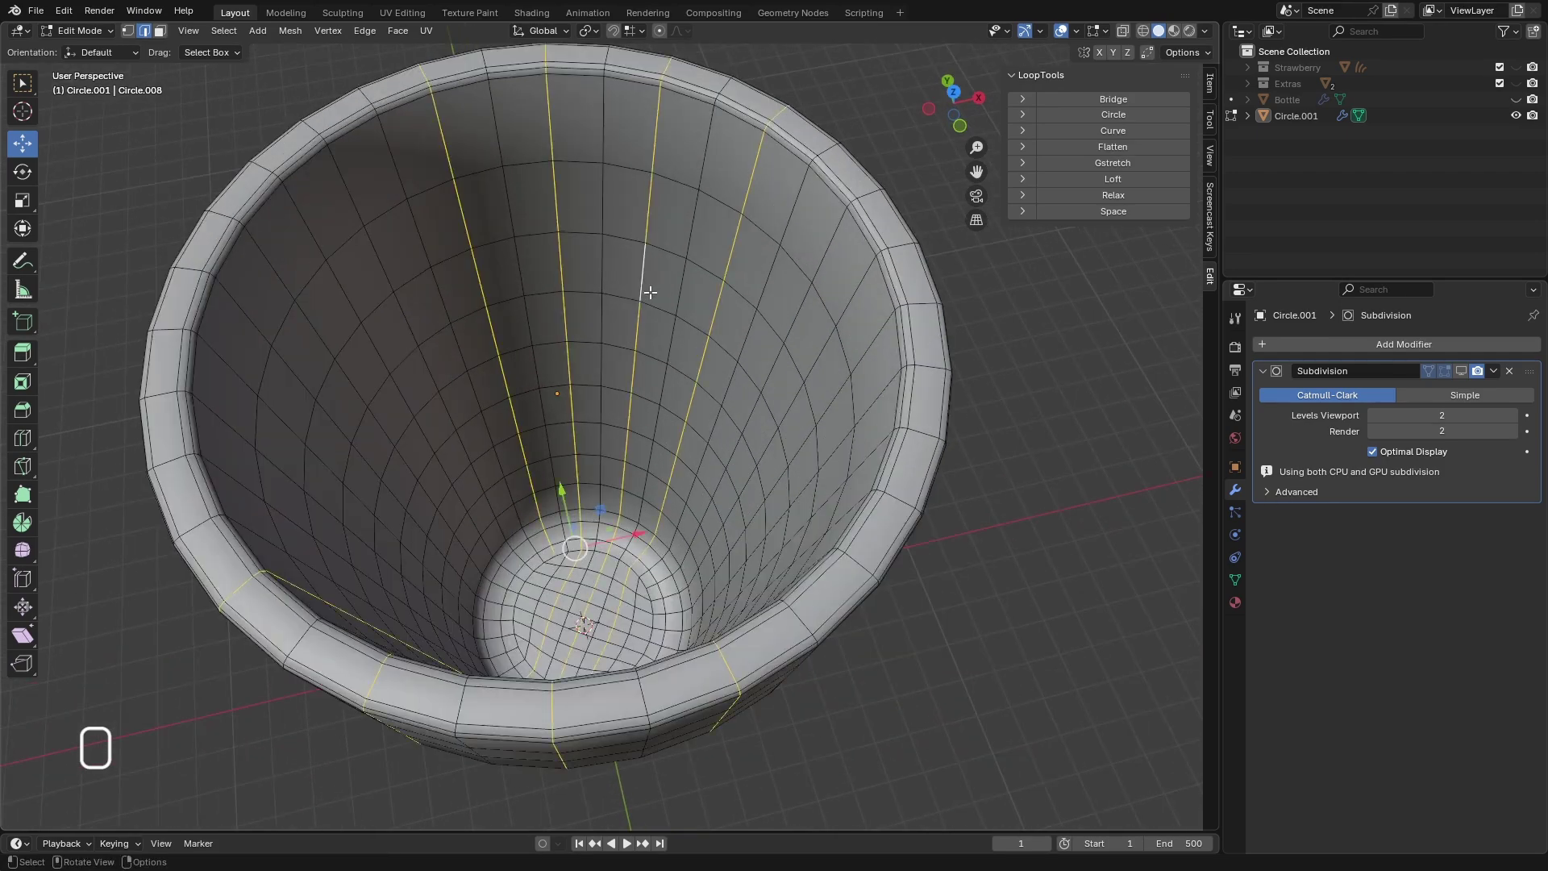
left_click(656, 308, "alt")
scroll(656, 308, "down", 5)
middle_click_drag(656, 308, 662, 141)
left_click(1122, 30)
middle_click_drag(670, 363, 674, 491)
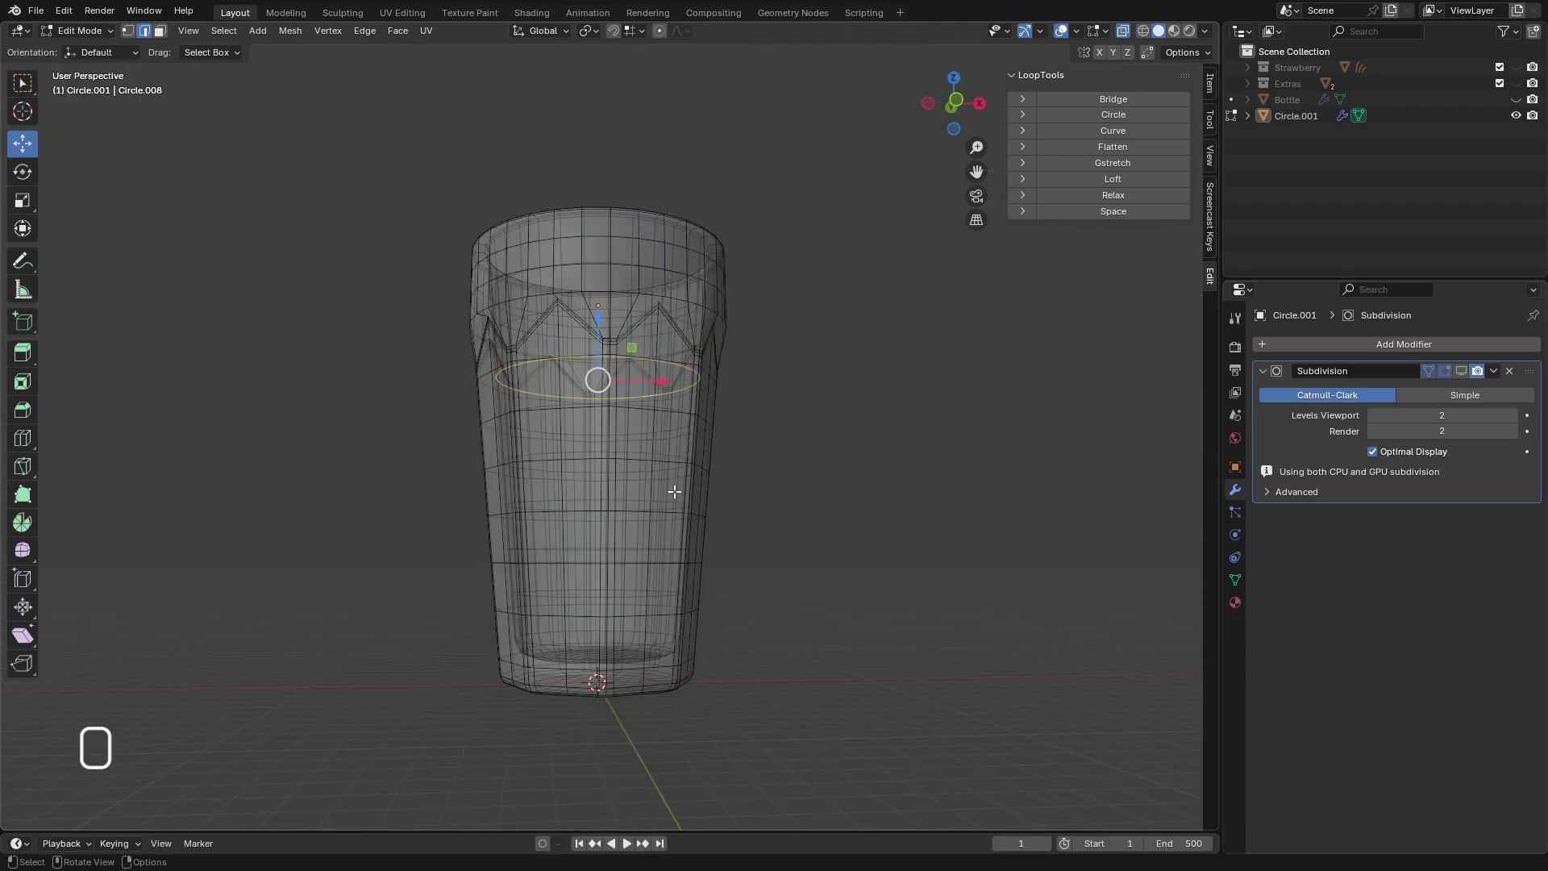
key("KP_1")
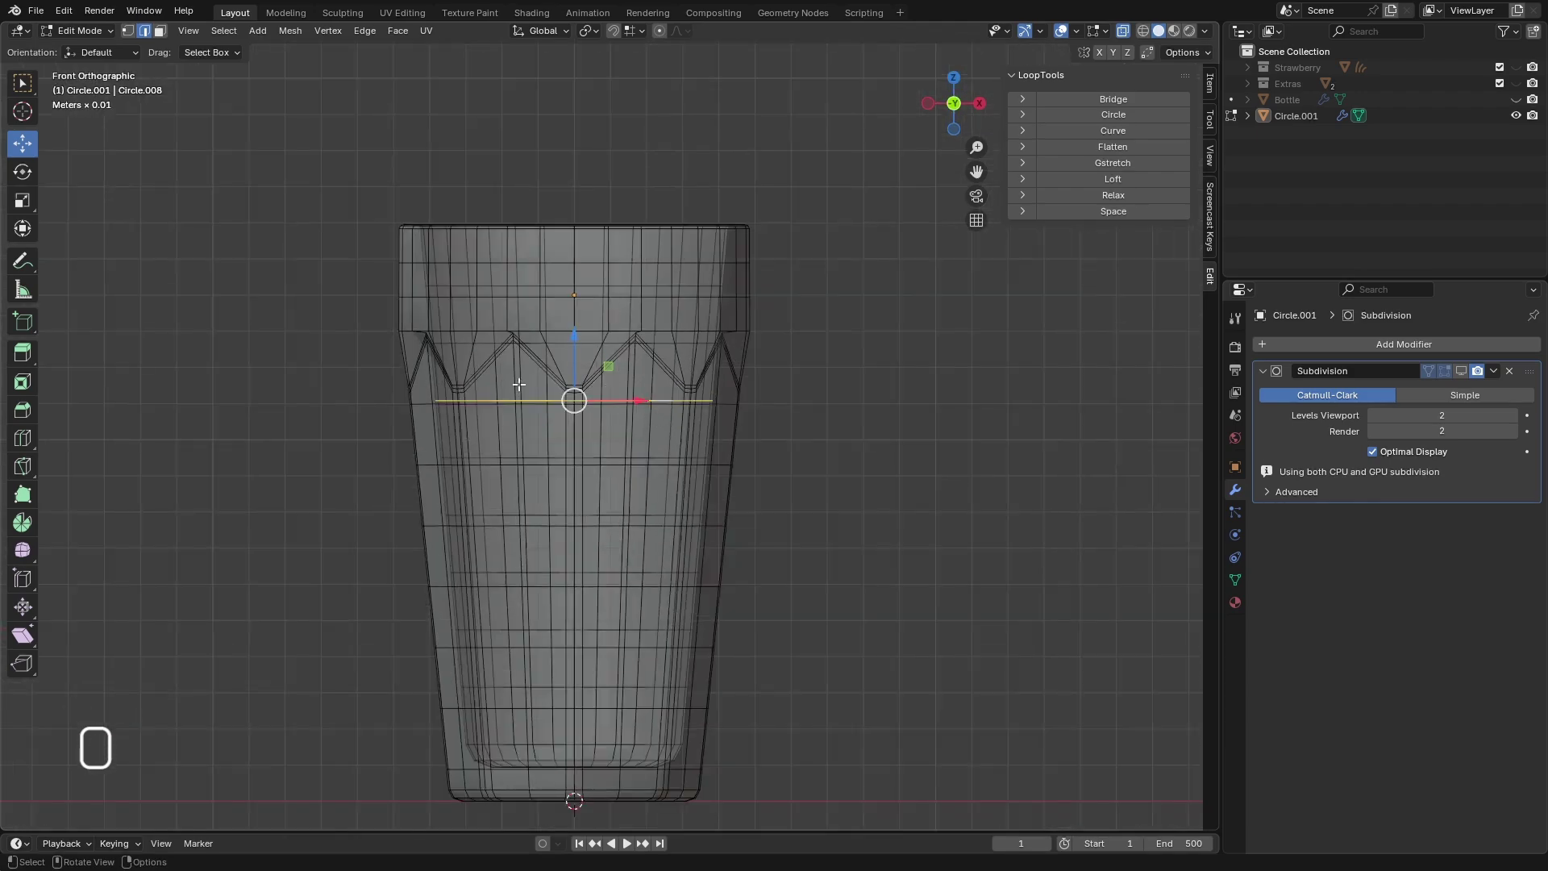
- Select the next higher horizontal loop on the inner wall and compare its height with the zigzag band from the front
middle_click_drag(597, 388, 619, 379)
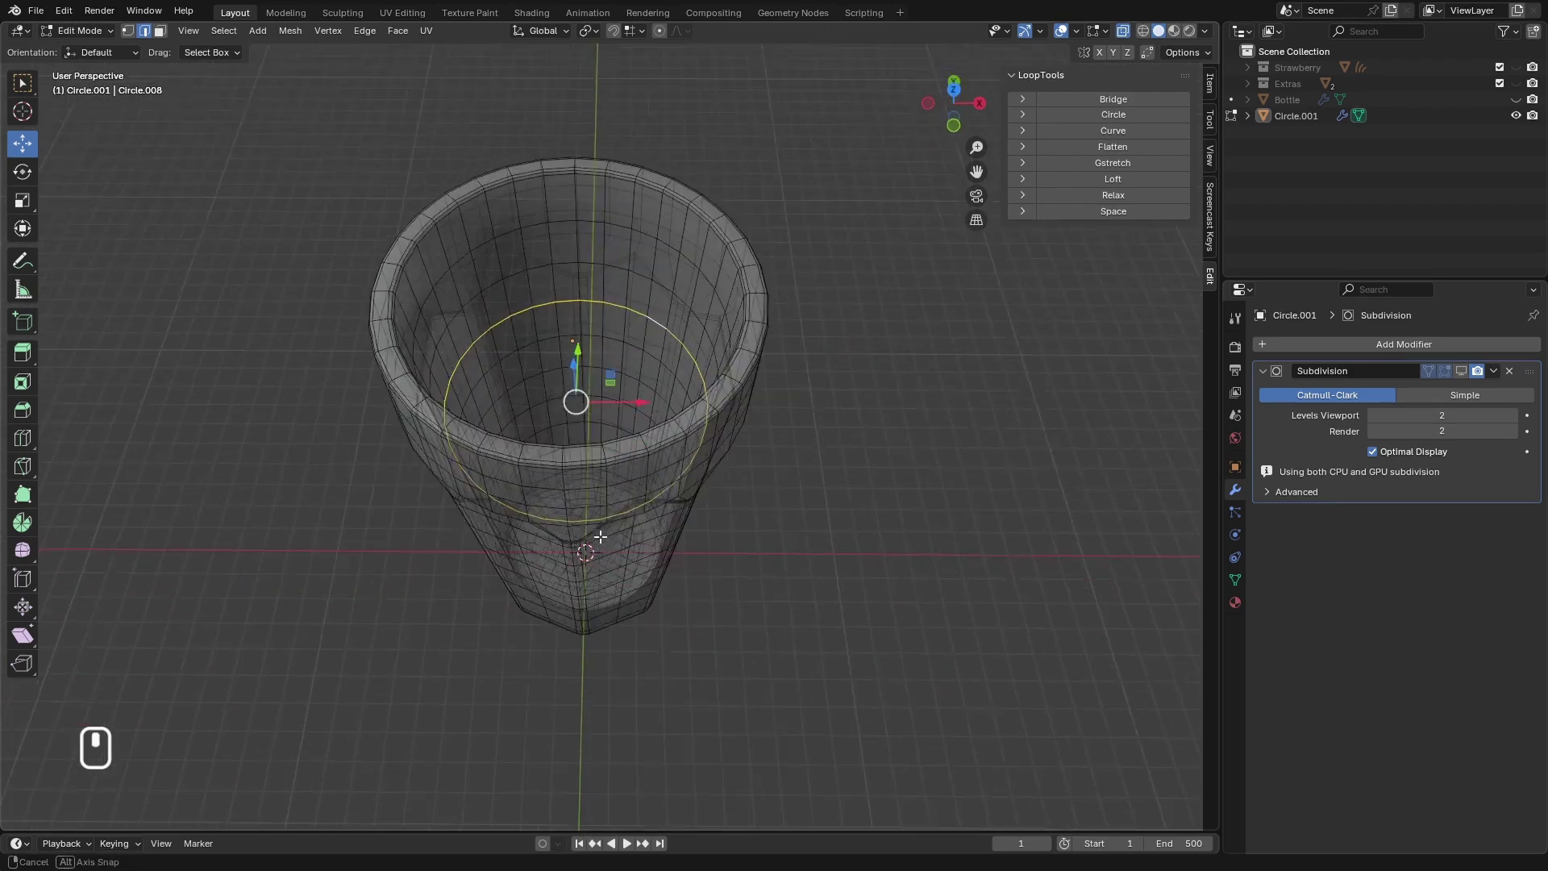
left_click(641, 269, "alt")
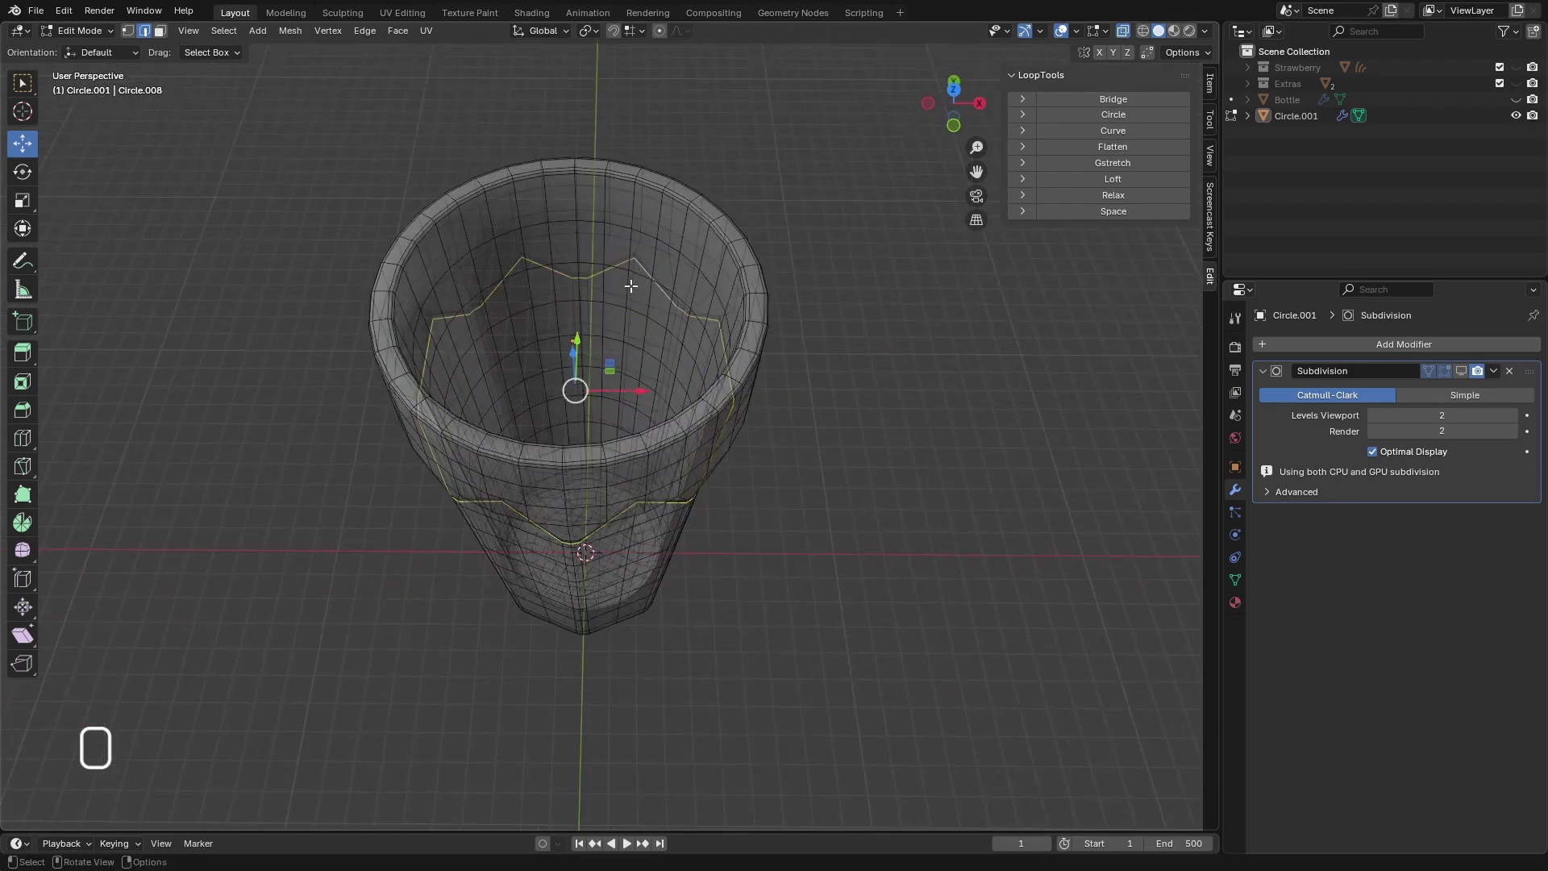
left_click(624, 273, "alt")
key("KP_1")
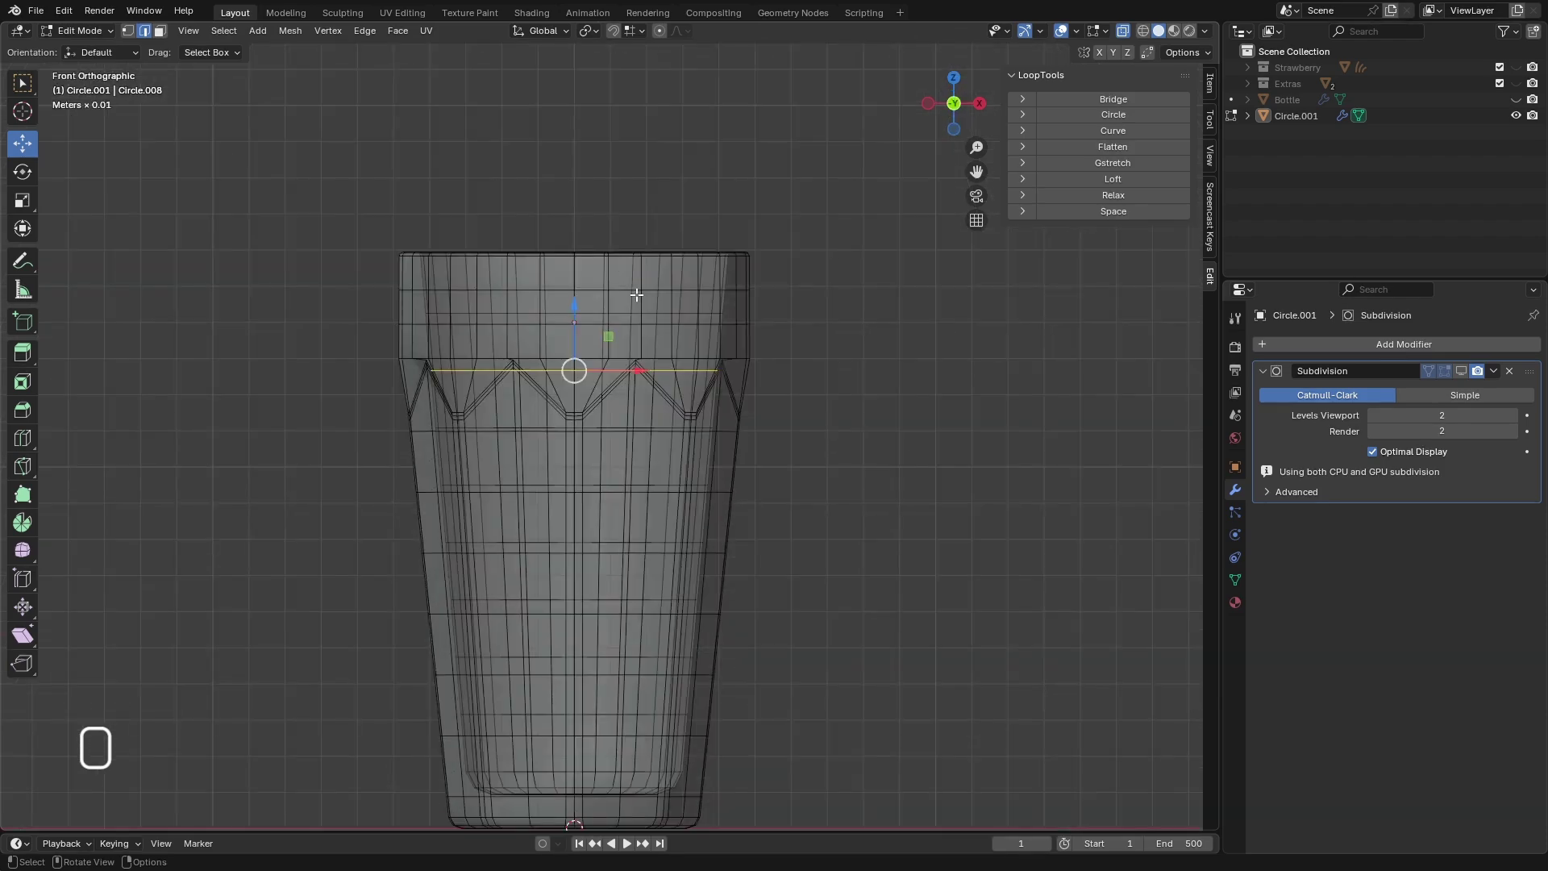
middle_click_drag(634, 362, 642, 427)
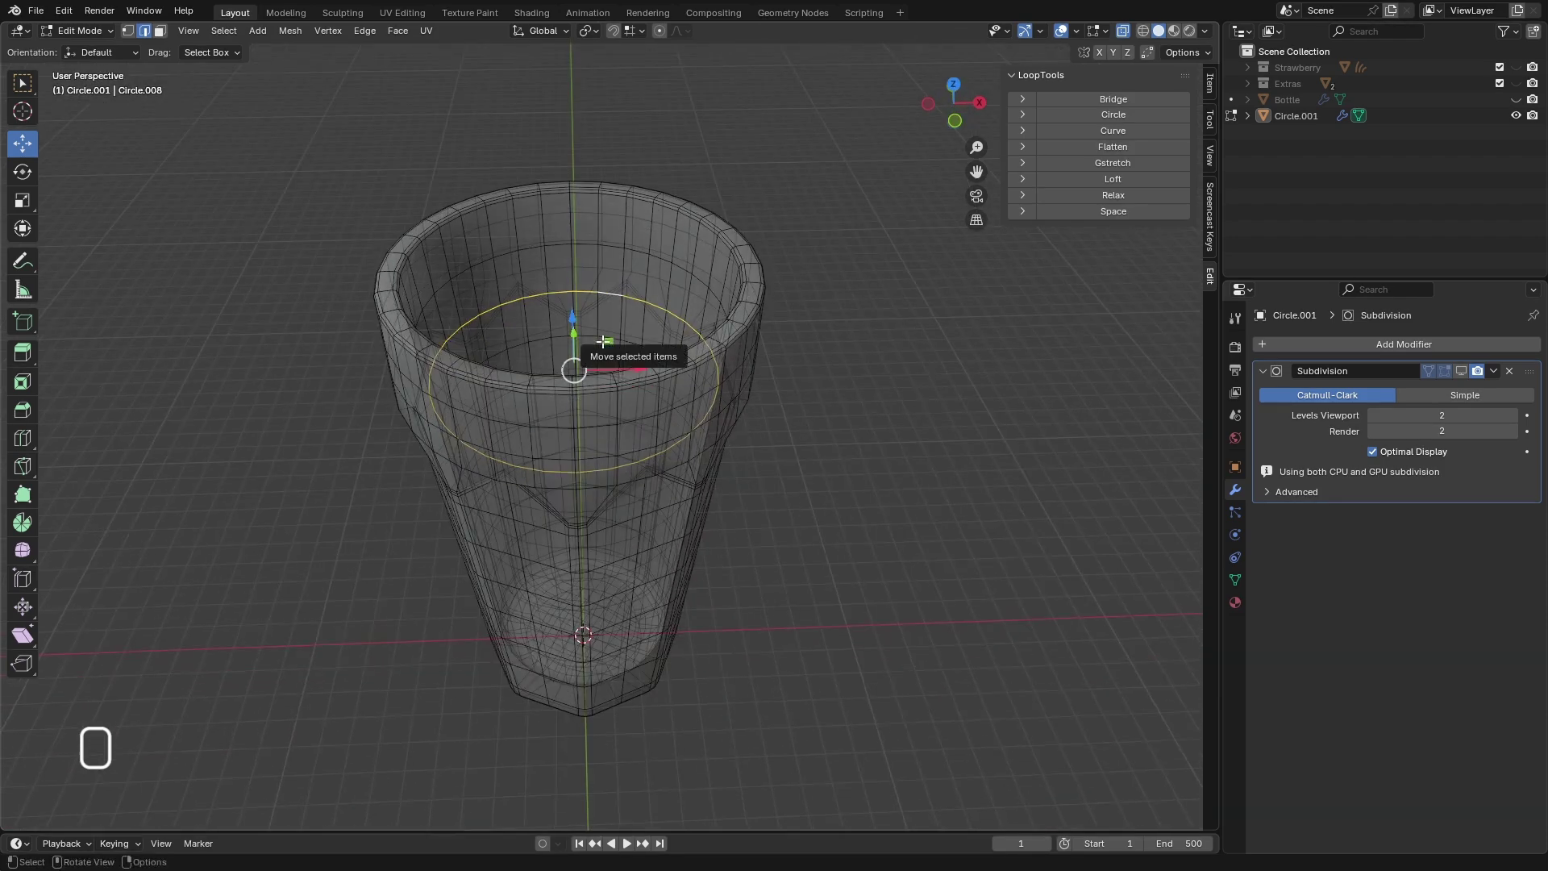
- Reselect the inner-wall loop just below the zigzag band, turn off see-through display, and select the loop's inner region down to the floor
left_click(603, 341, "alt")
middle_click_drag(604, 341, 629, 316)
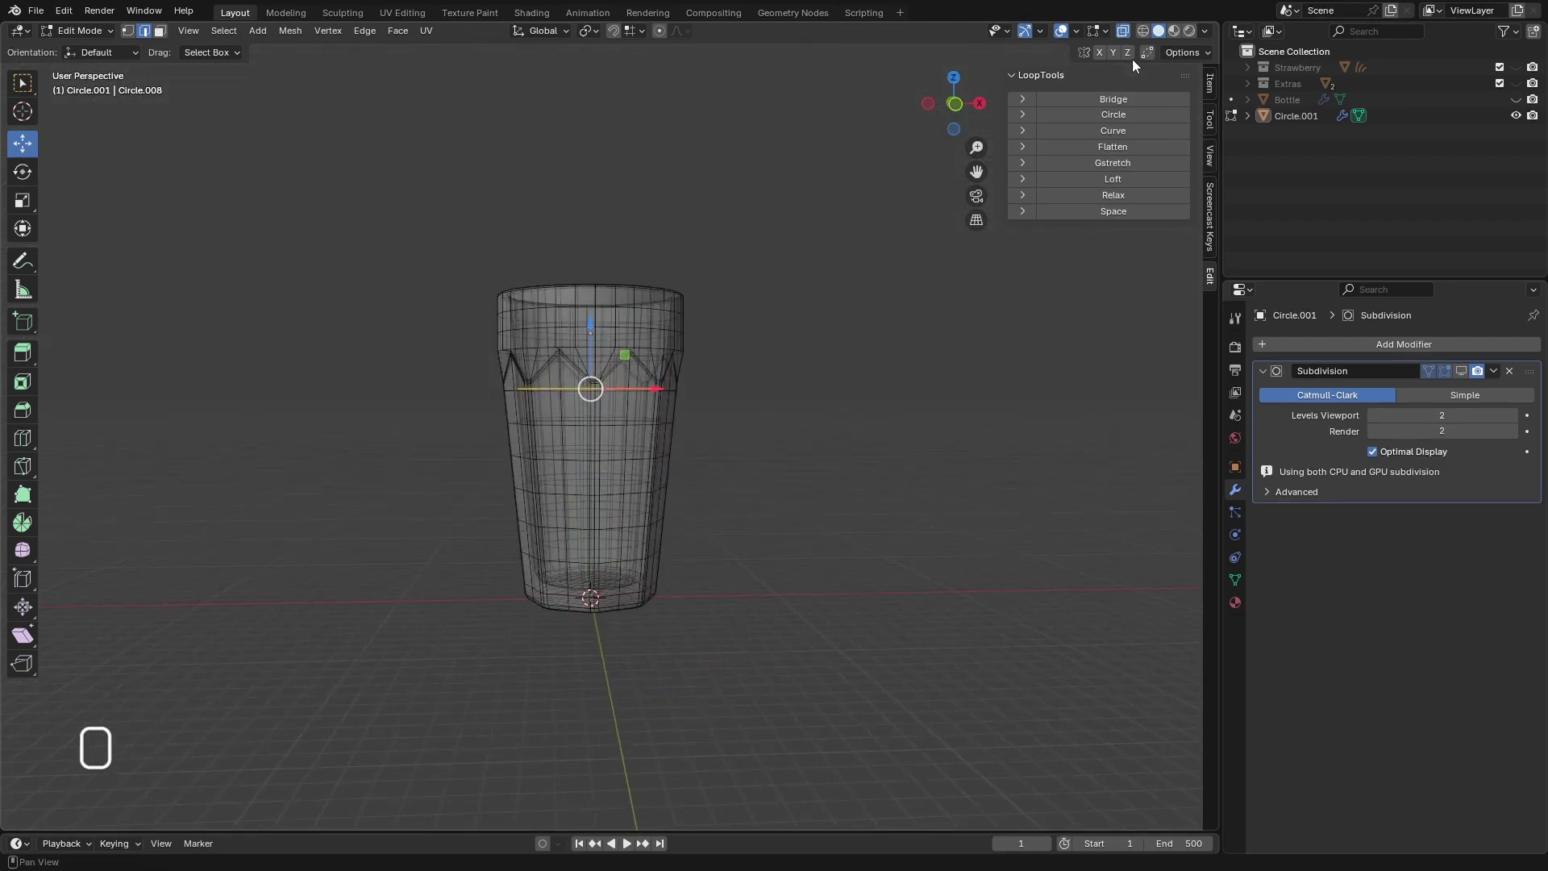
left_click(1123, 31)
middle_click_drag(862, 313, 876, 408)
scroll(443, 329, "up", 5)
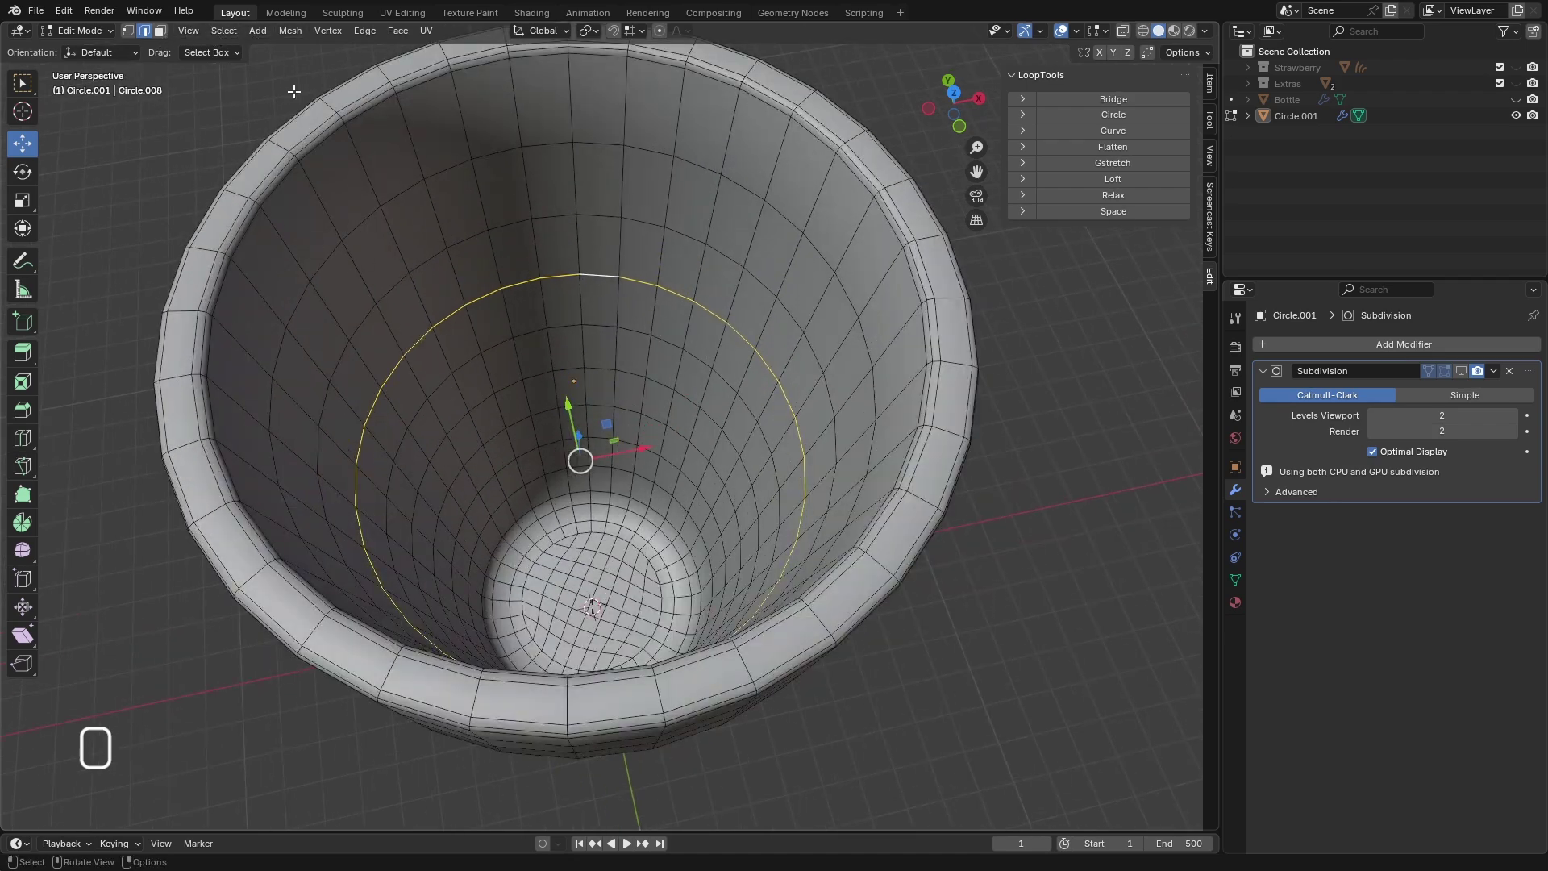
left_click(229, 32)
mouse_move(288, 278)
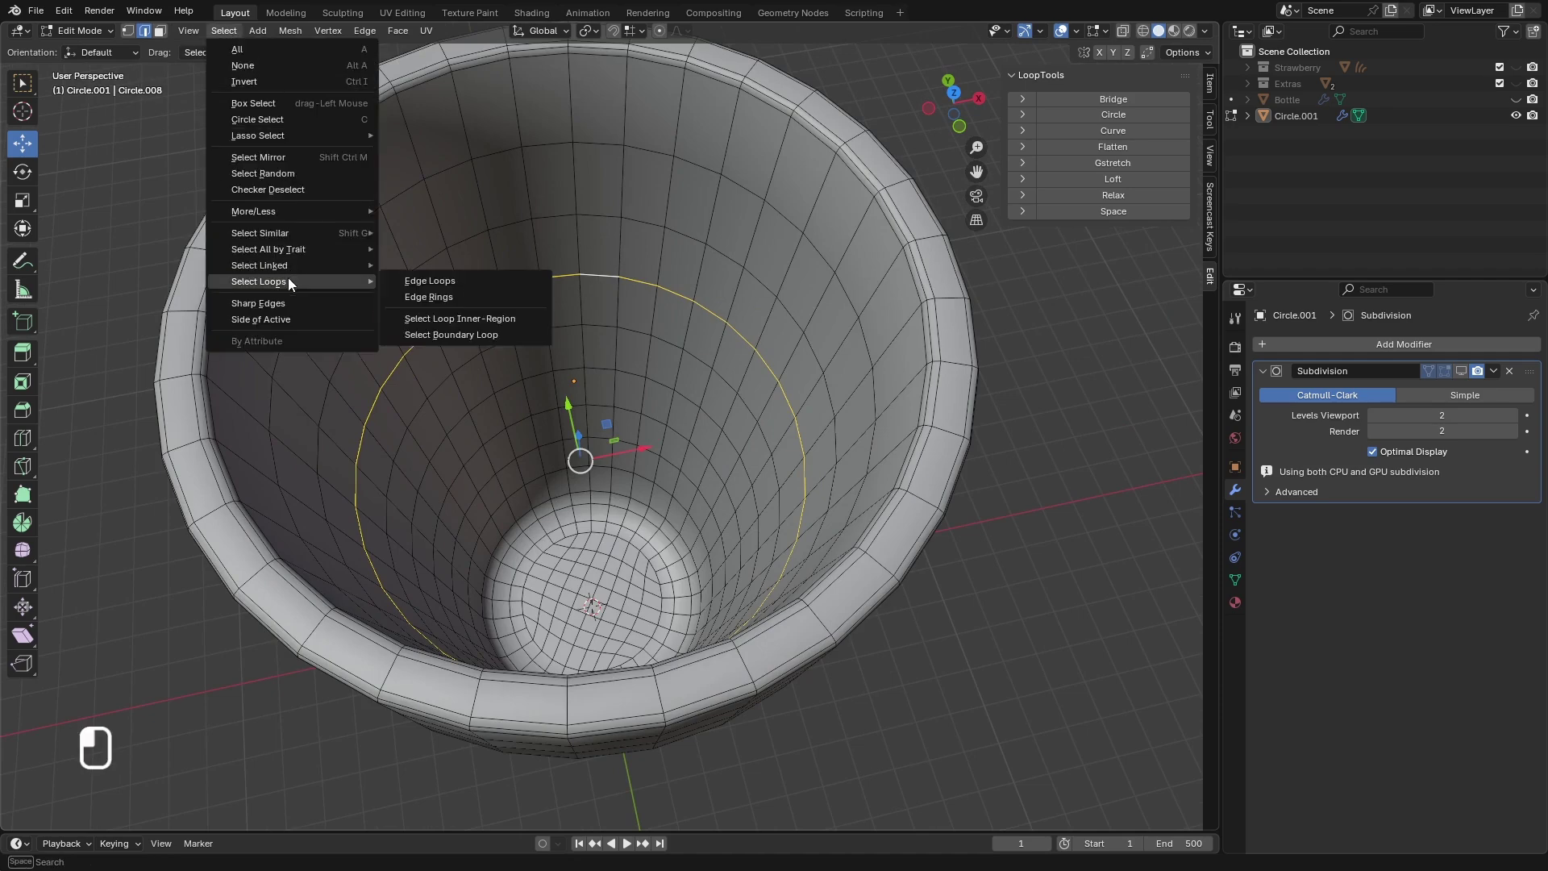
left_click(477, 317)
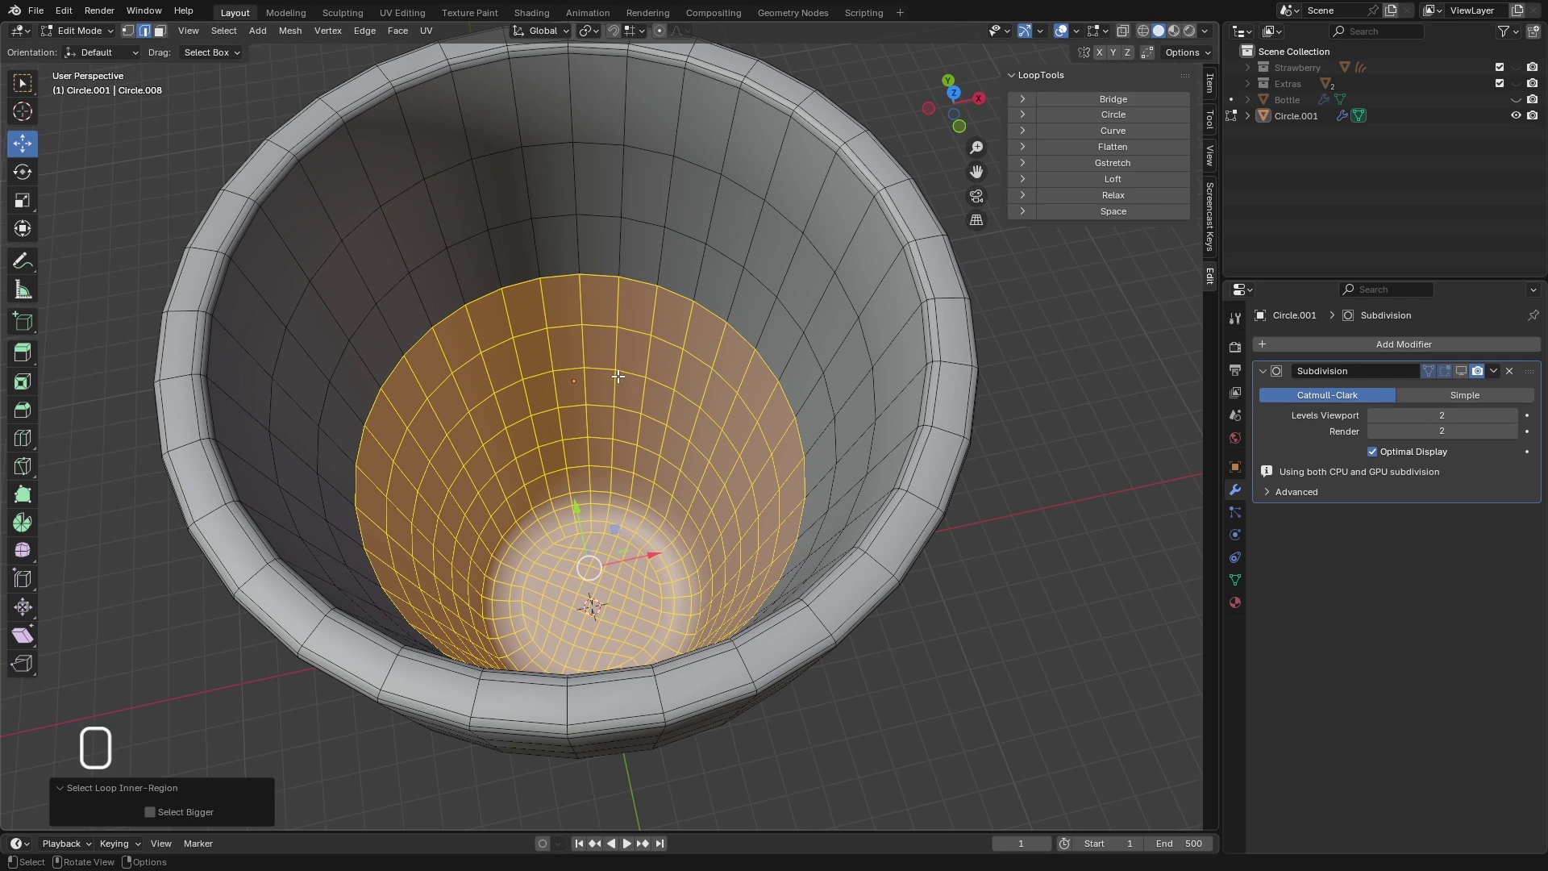
- Duplicate the selected inner faces in place, separate the copy into its own object, and return to Object Mode
key("shift+d")
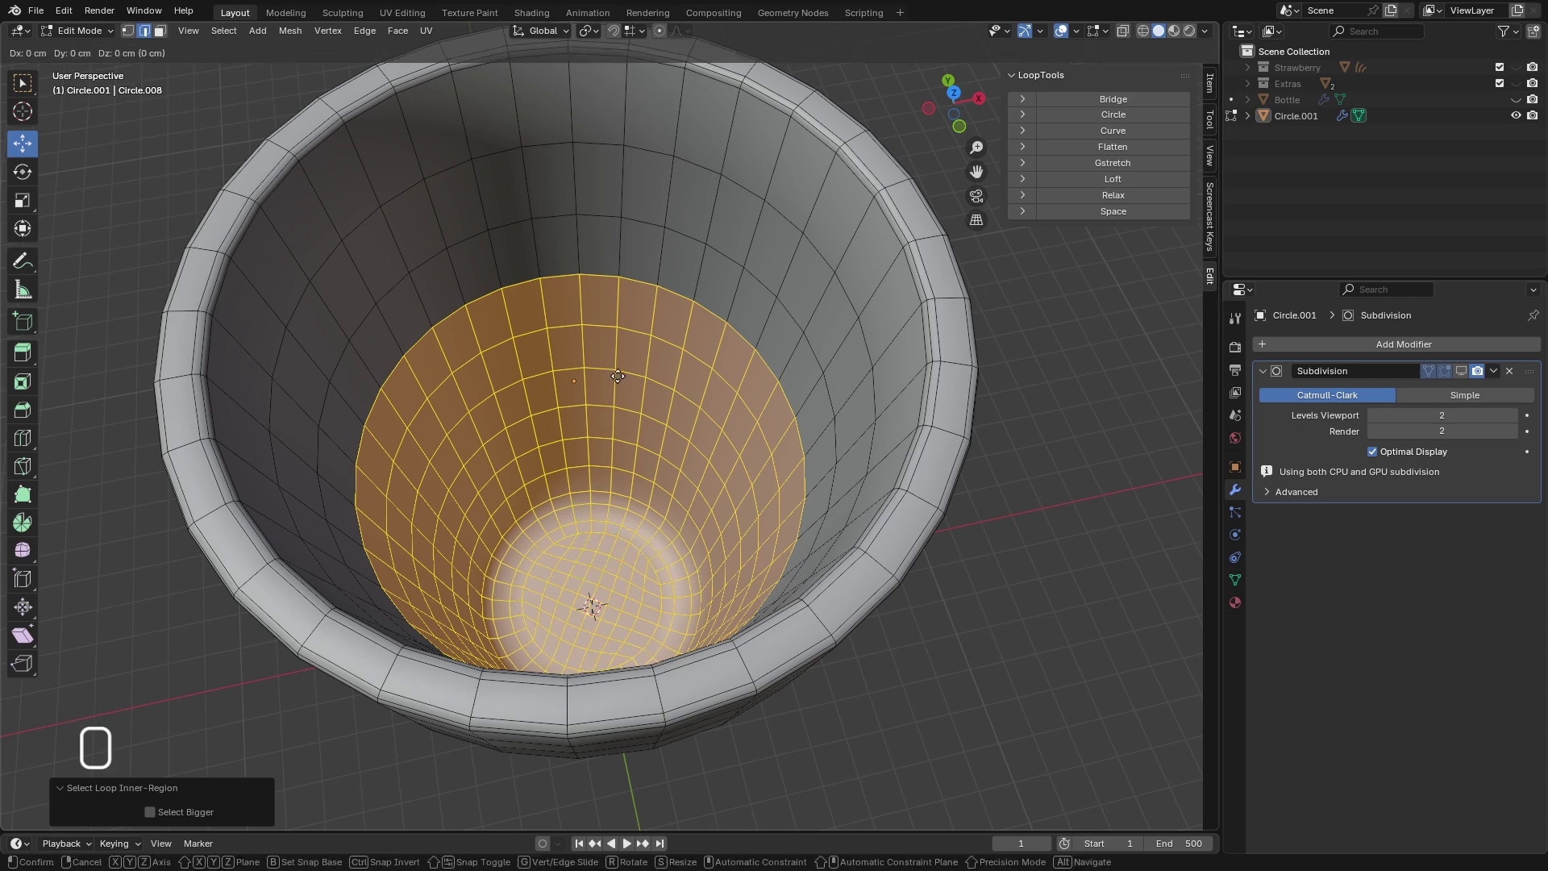
key("Return")
key("p")
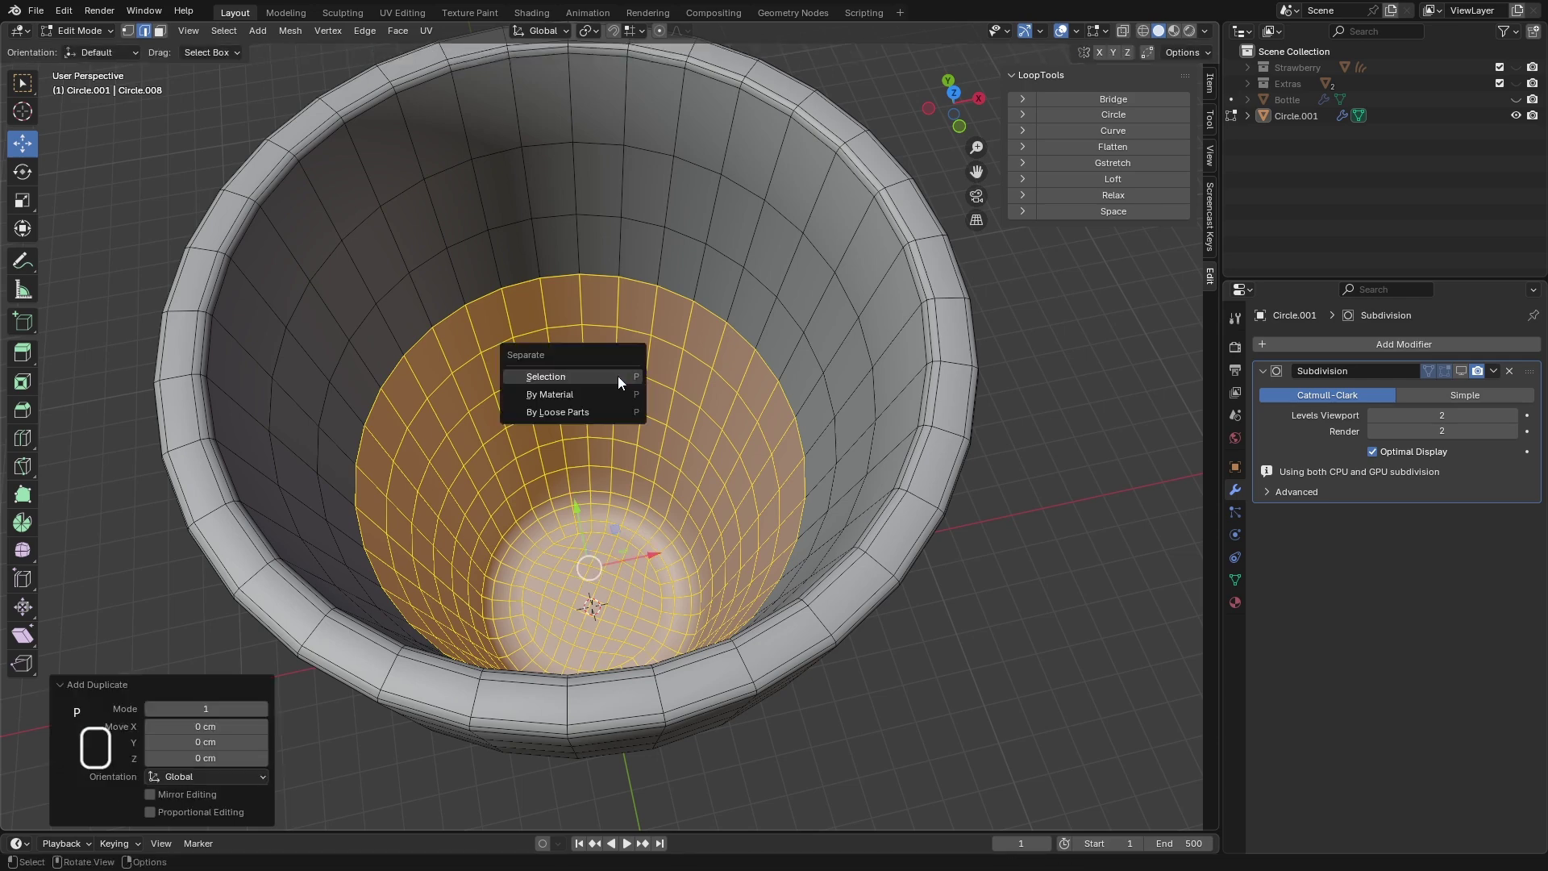
left_click(619, 382)
left_click(80, 30)
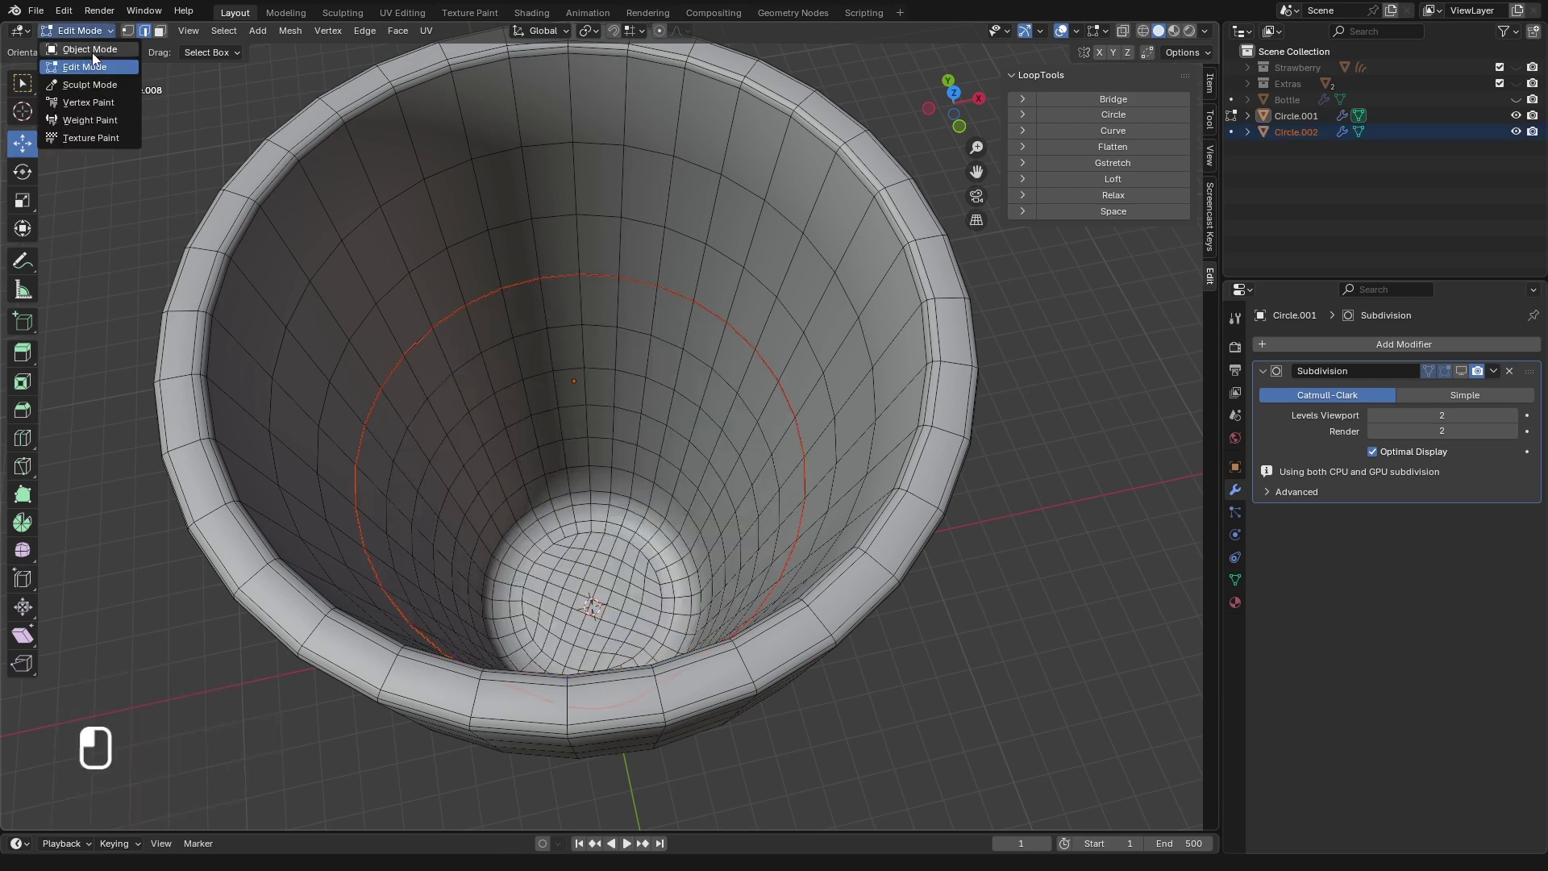
left_click(81, 53)
- Select the separated inner-surface object, show its Subdivision modifier with 2 viewport levels, and apply it
left_click(740, 361)
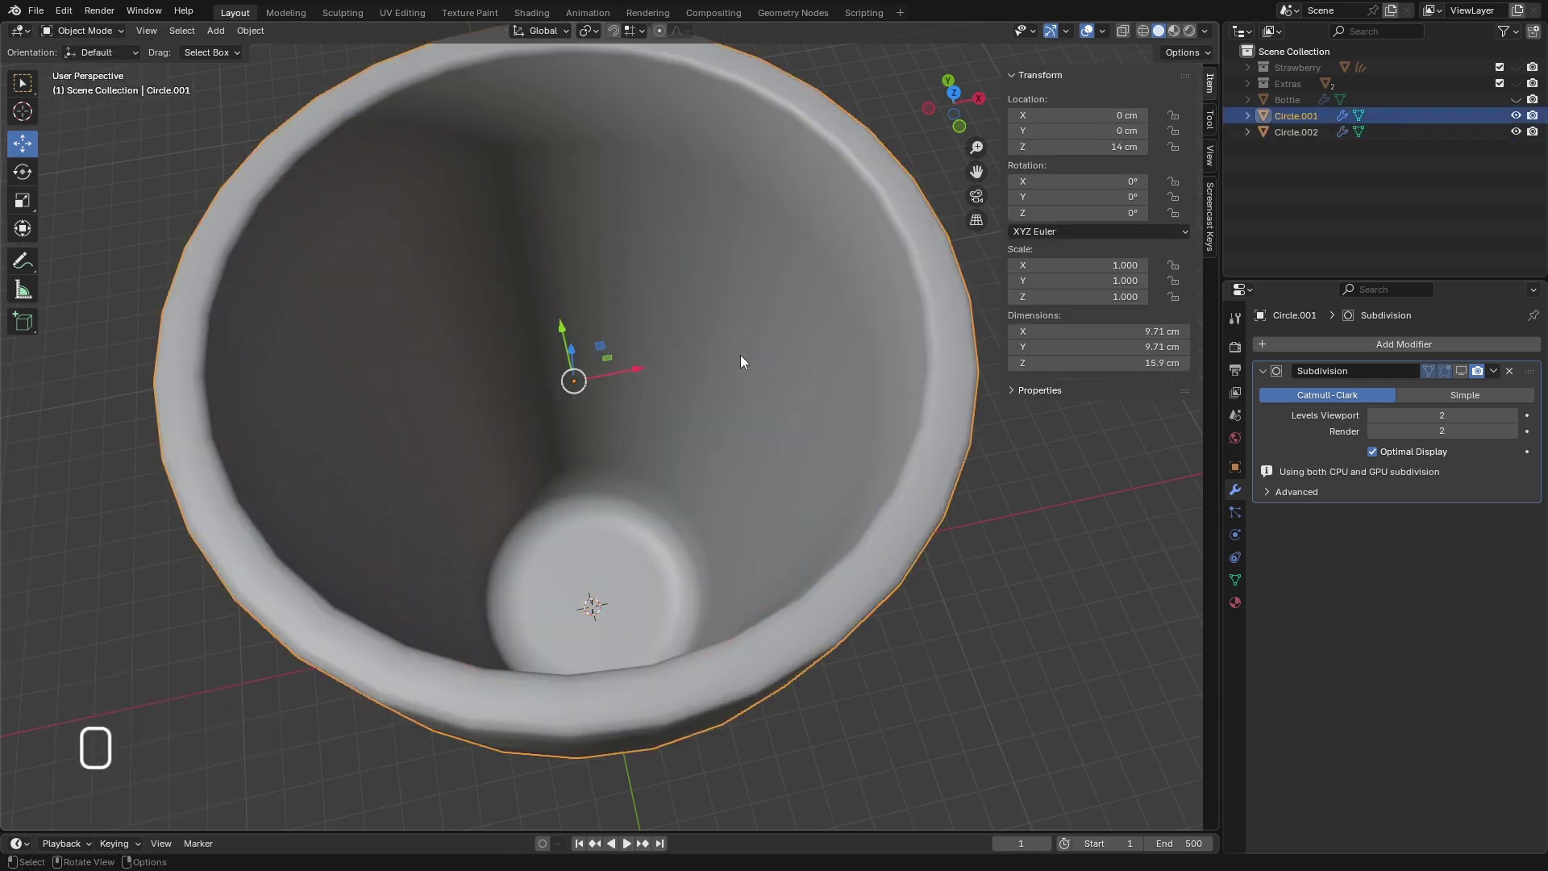
left_click(741, 361)
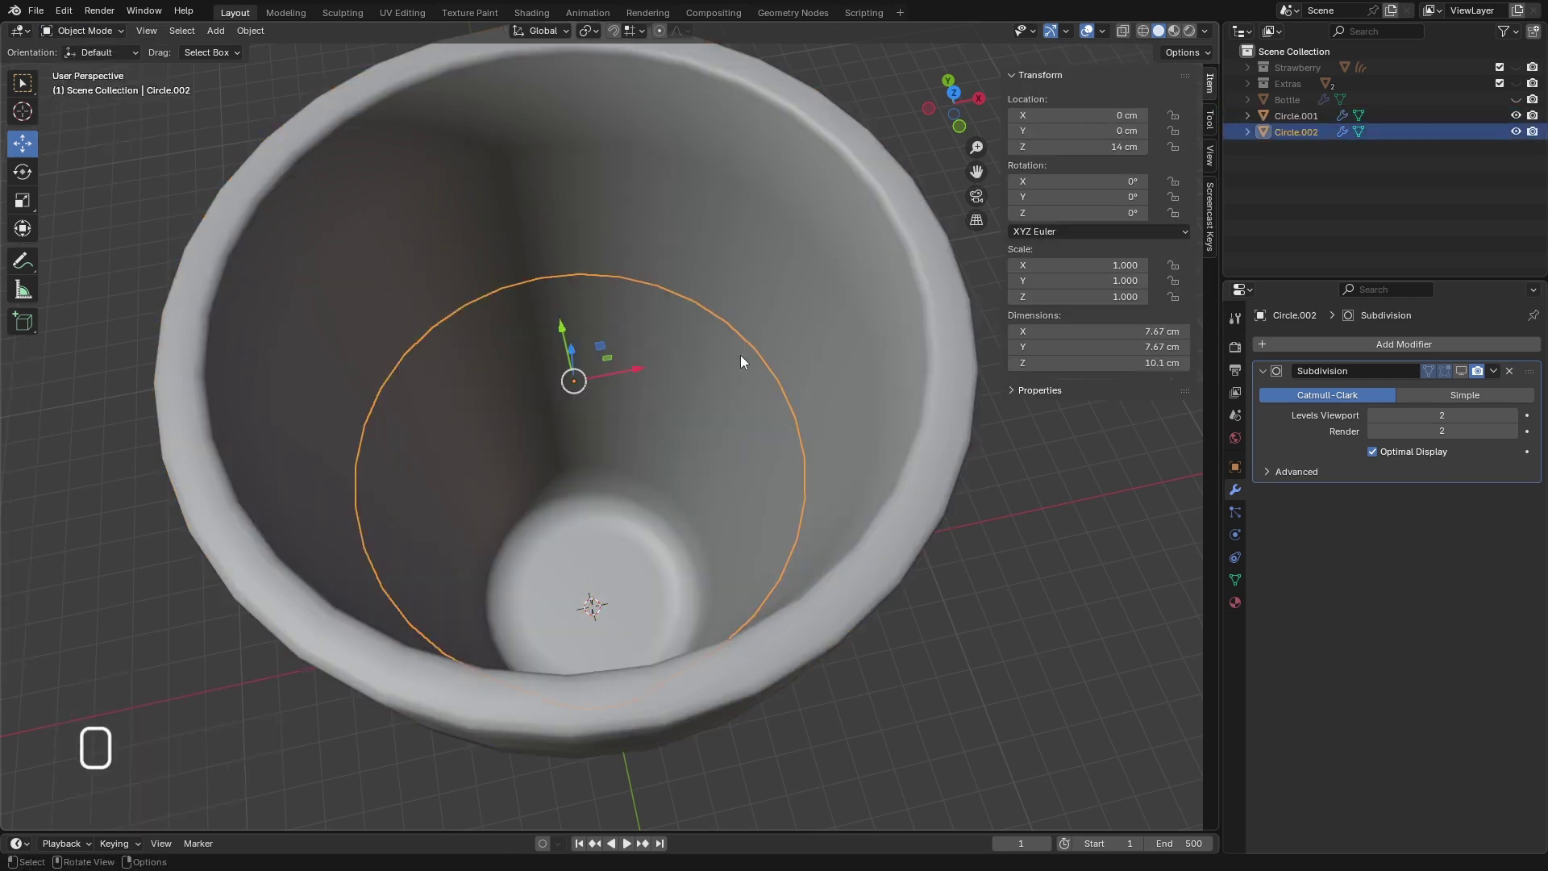
left_click(94, 30)
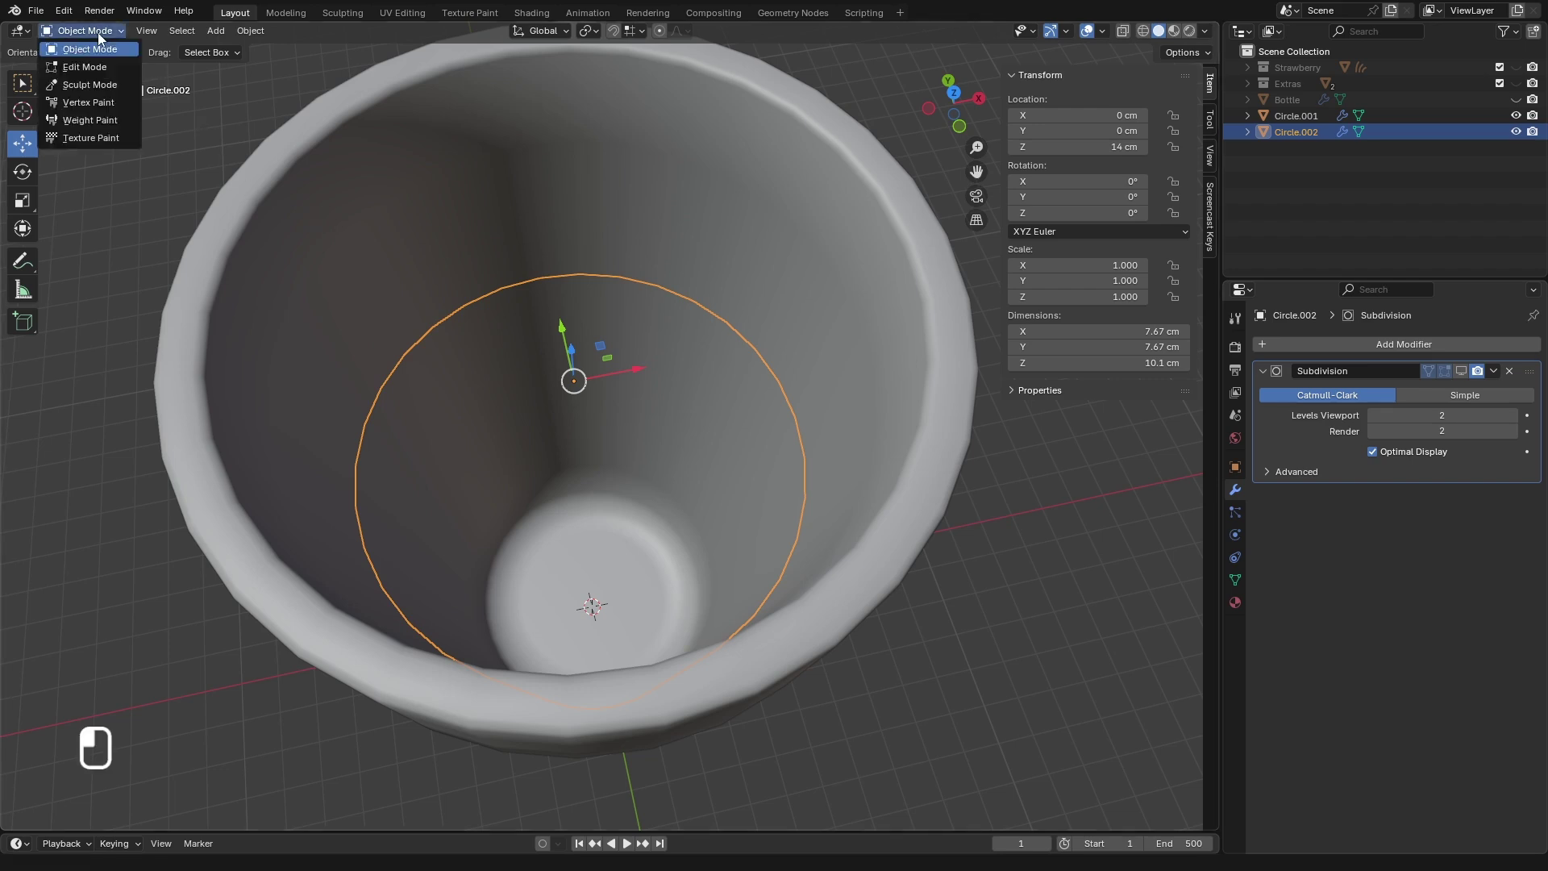
left_click(1462, 371)
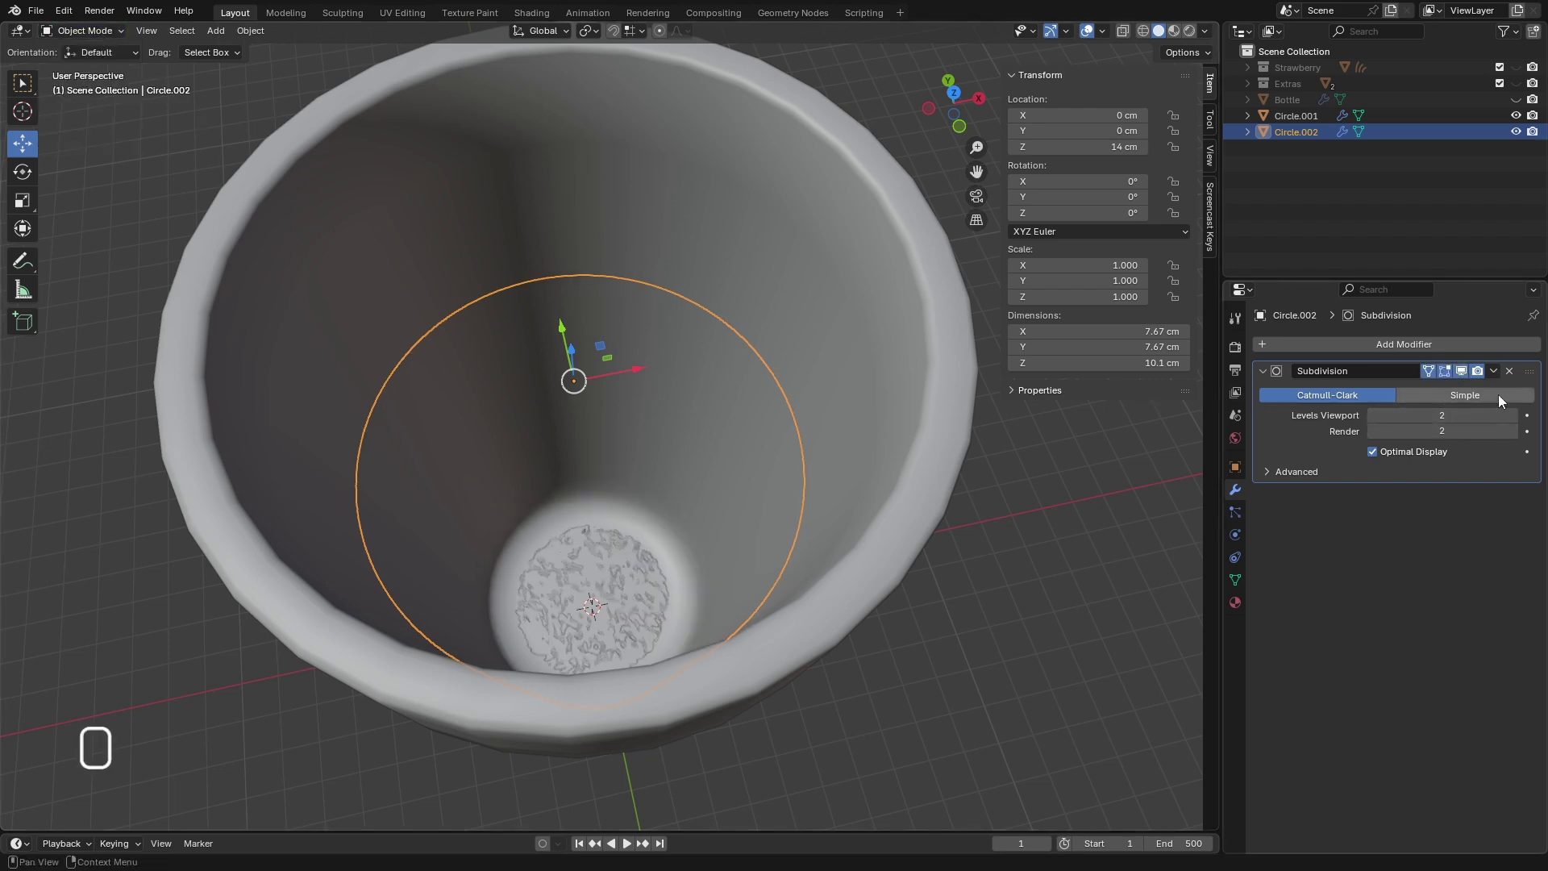
left_click(1374, 415)
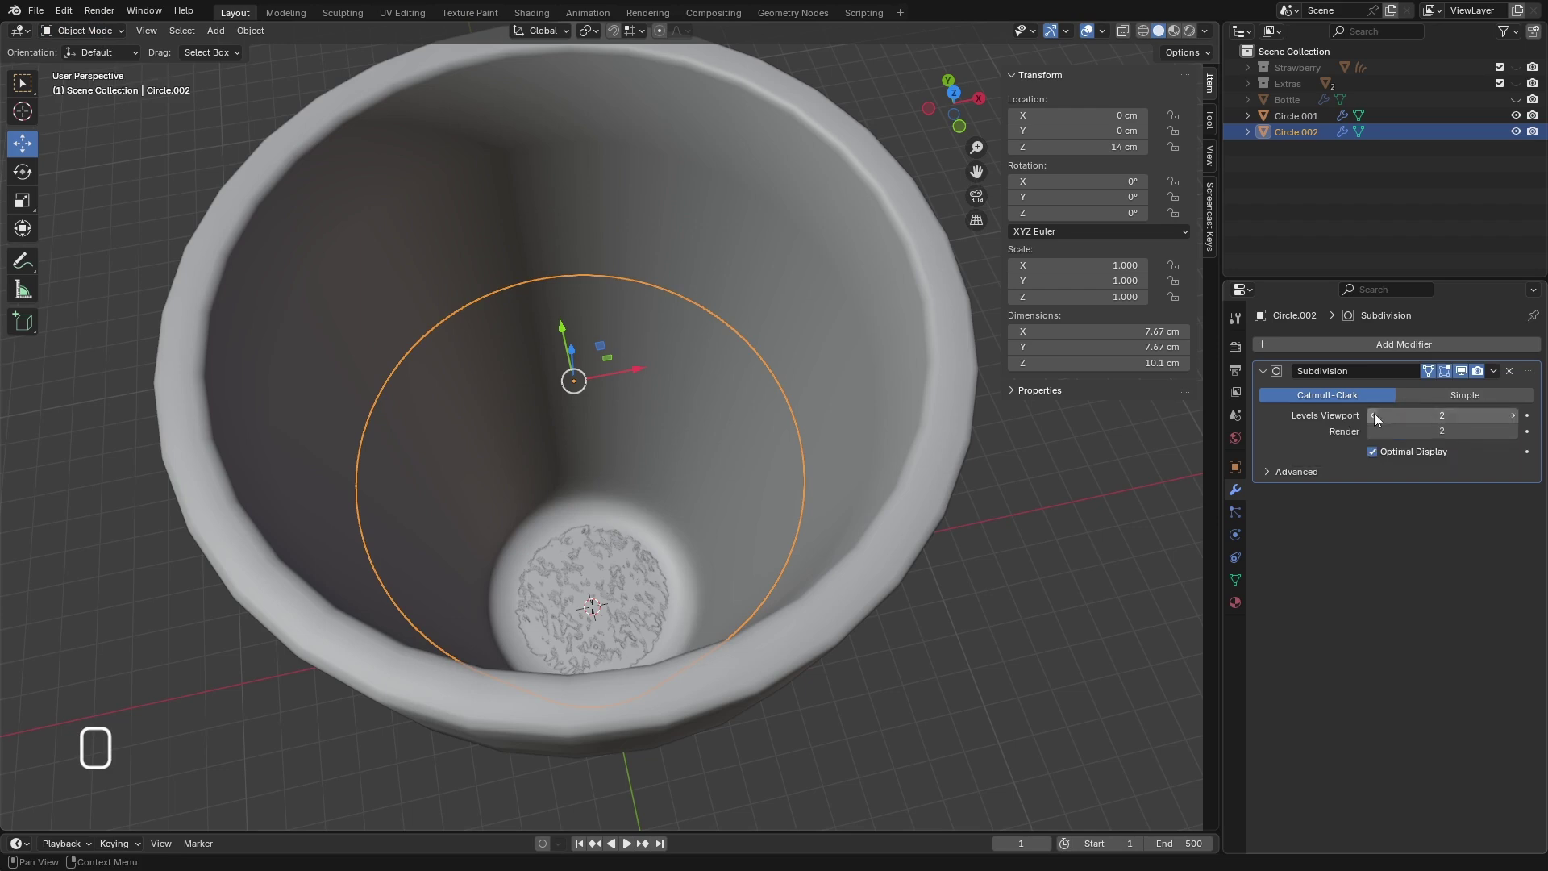
left_click(1492, 372)
left_click(1411, 391)
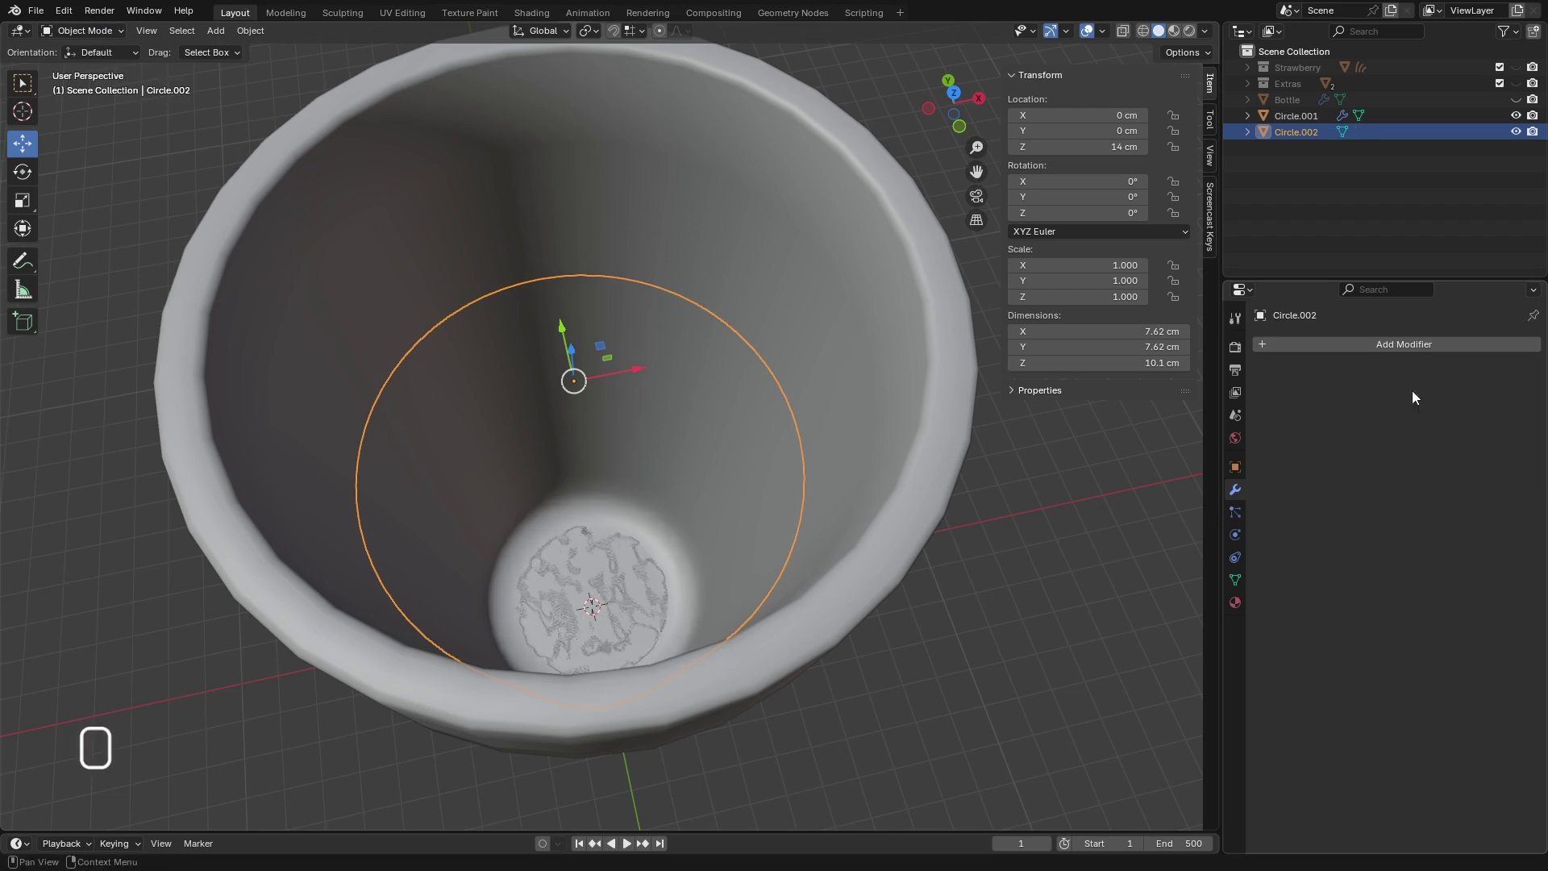
- In Edit Mode, extrude the filling's open top edge loop inward at scale 0.588 and close the remaining hole with Grid Fill
left_click(83, 31)
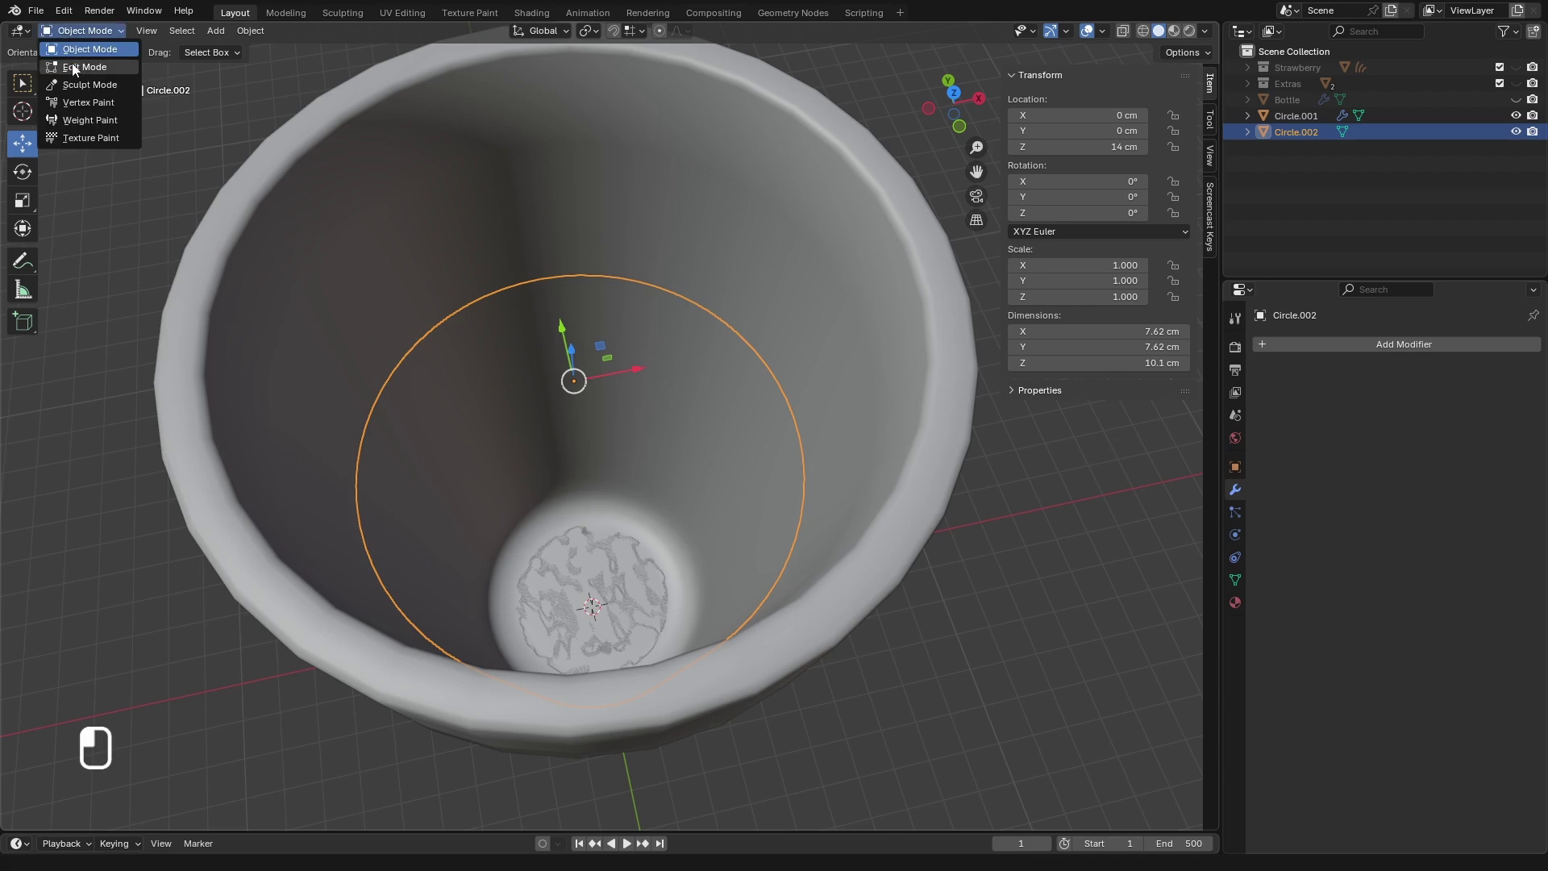
left_click(77, 66)
left_click(622, 279, "alt")
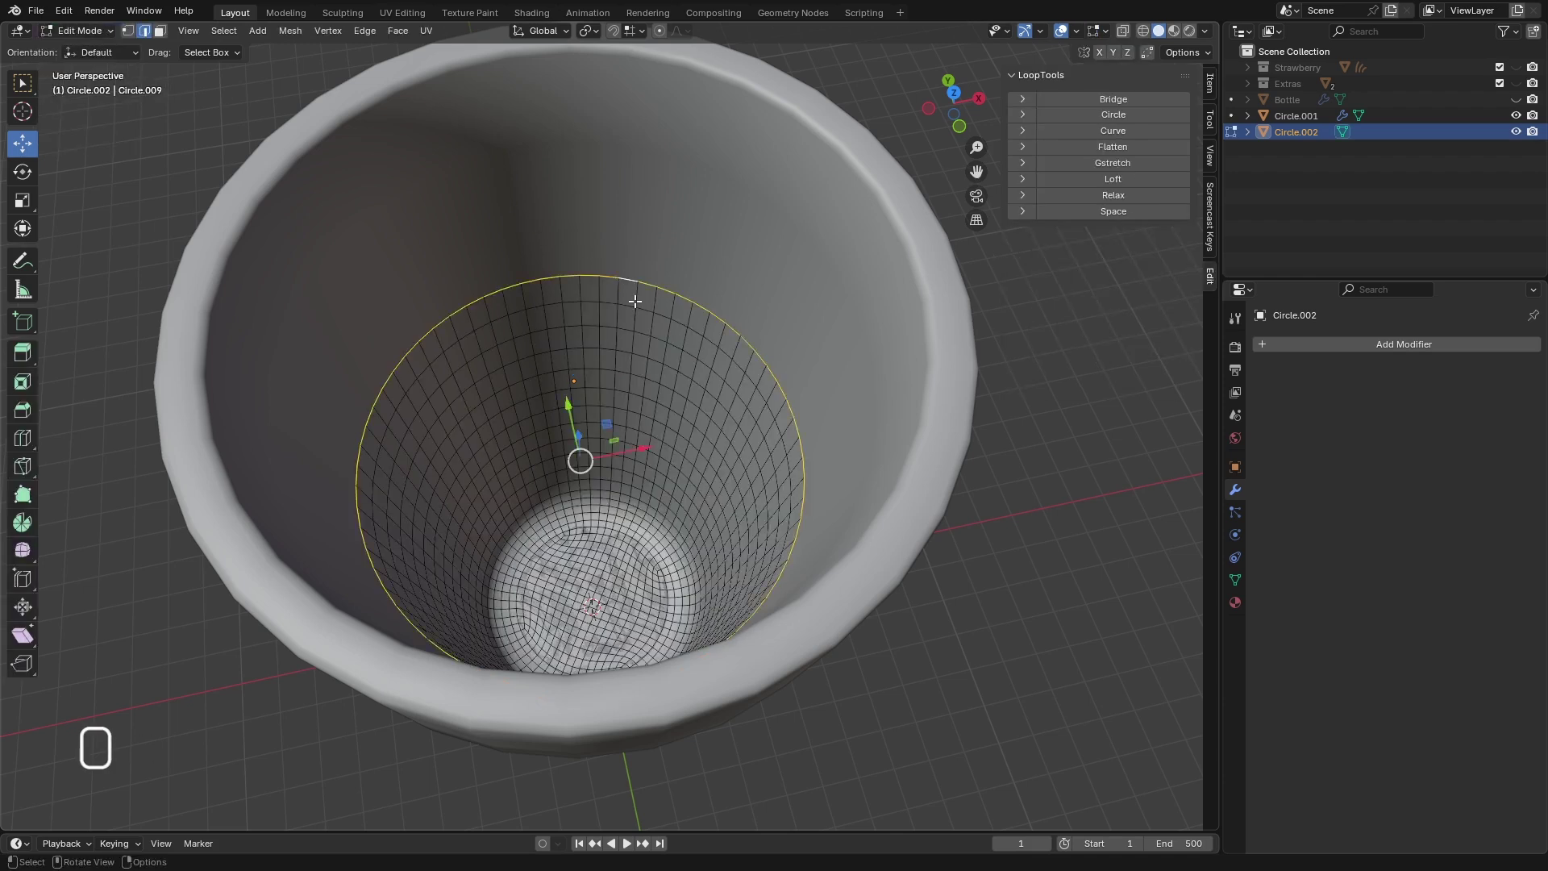
key("e")
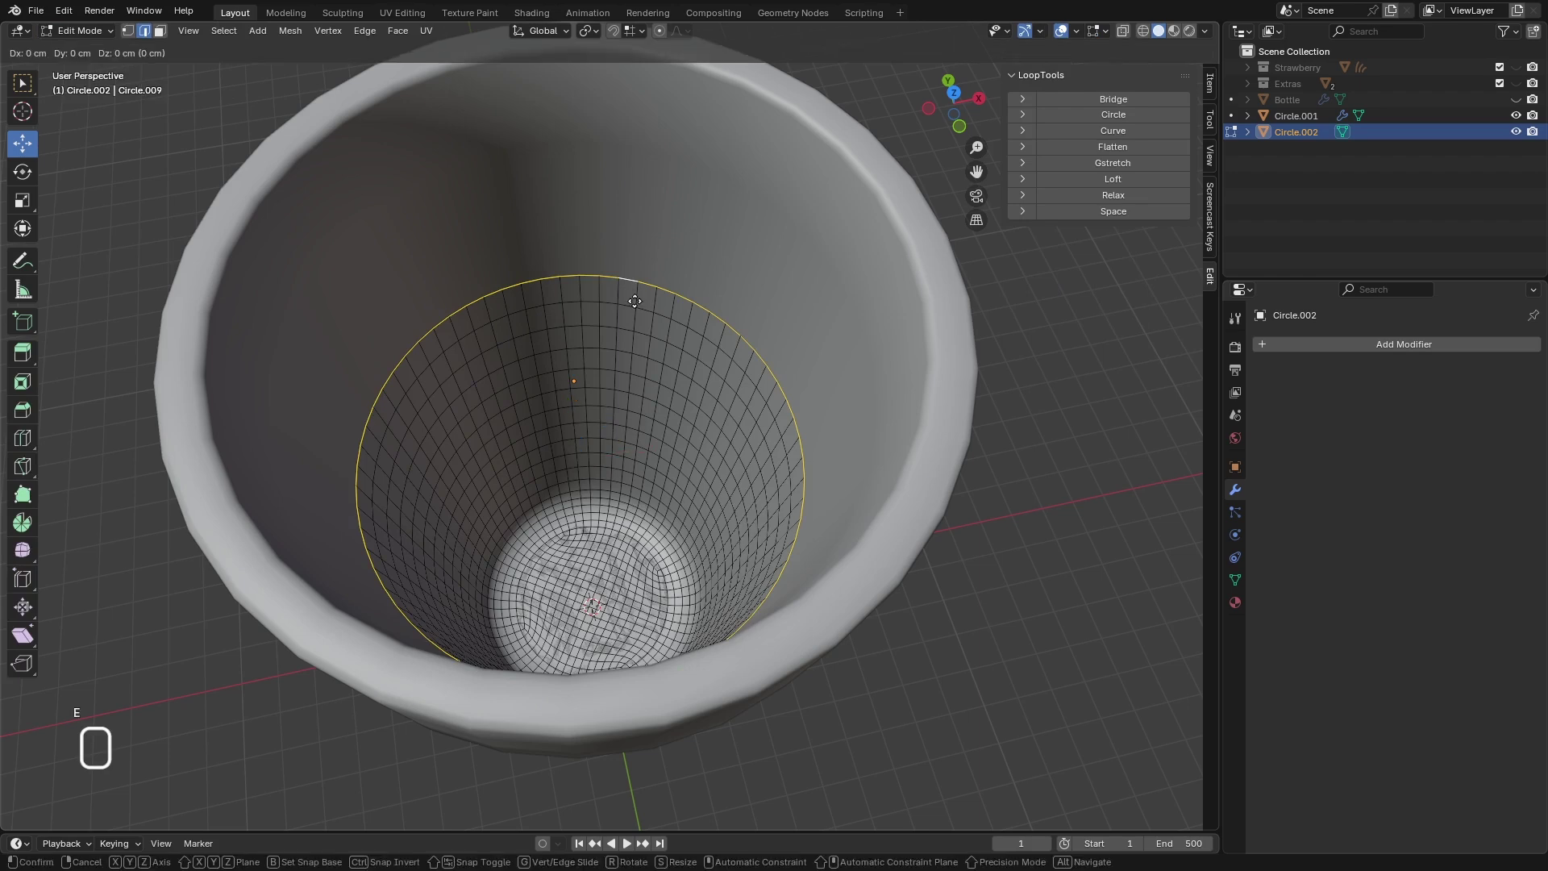
key("s")
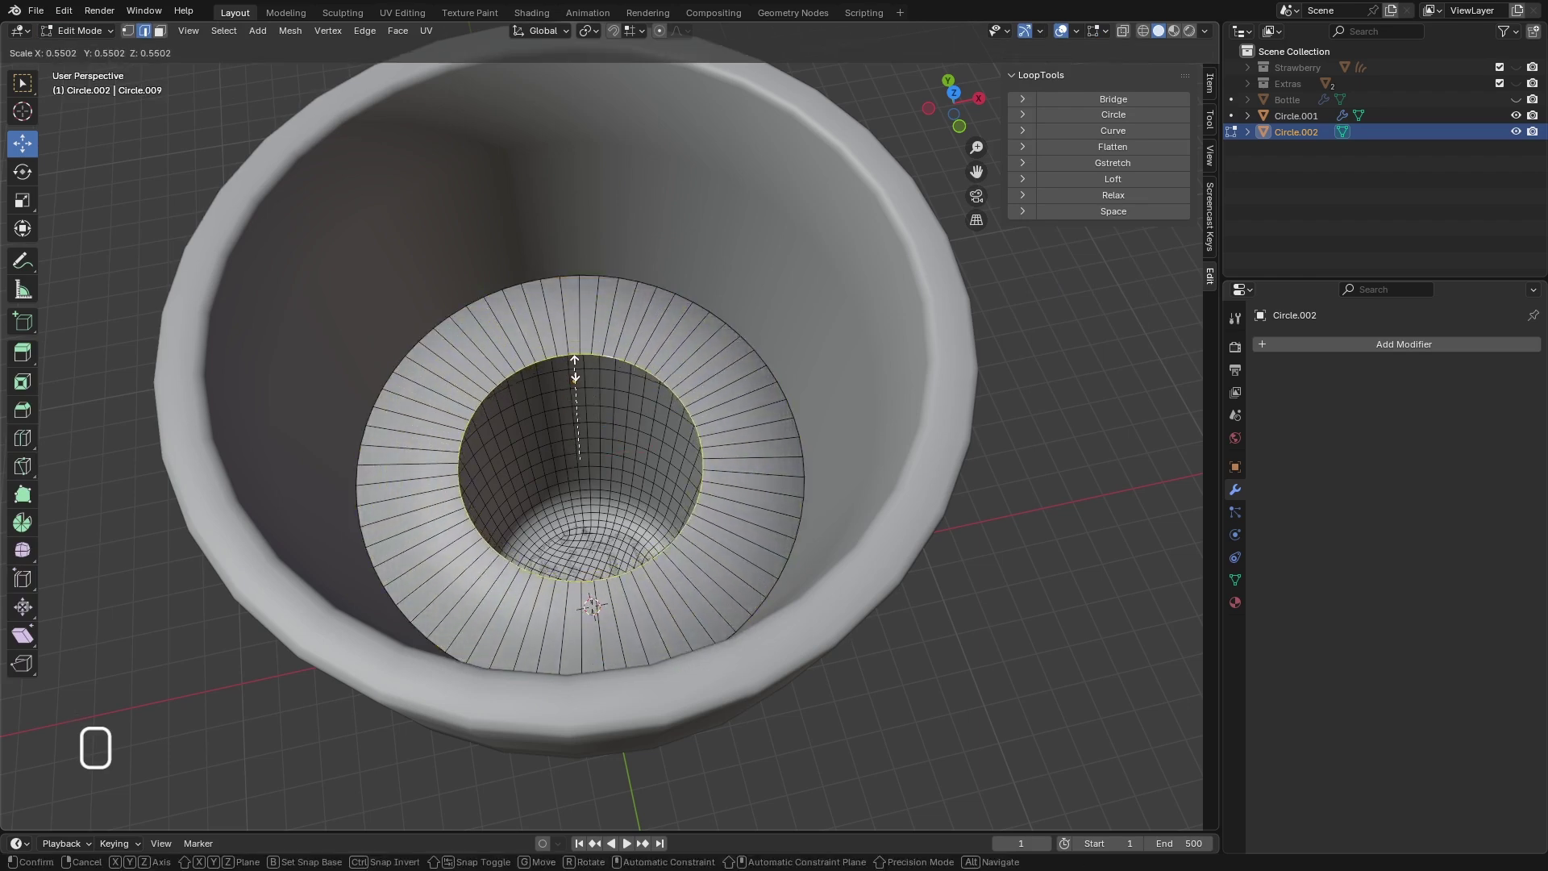
left_click(581, 362)
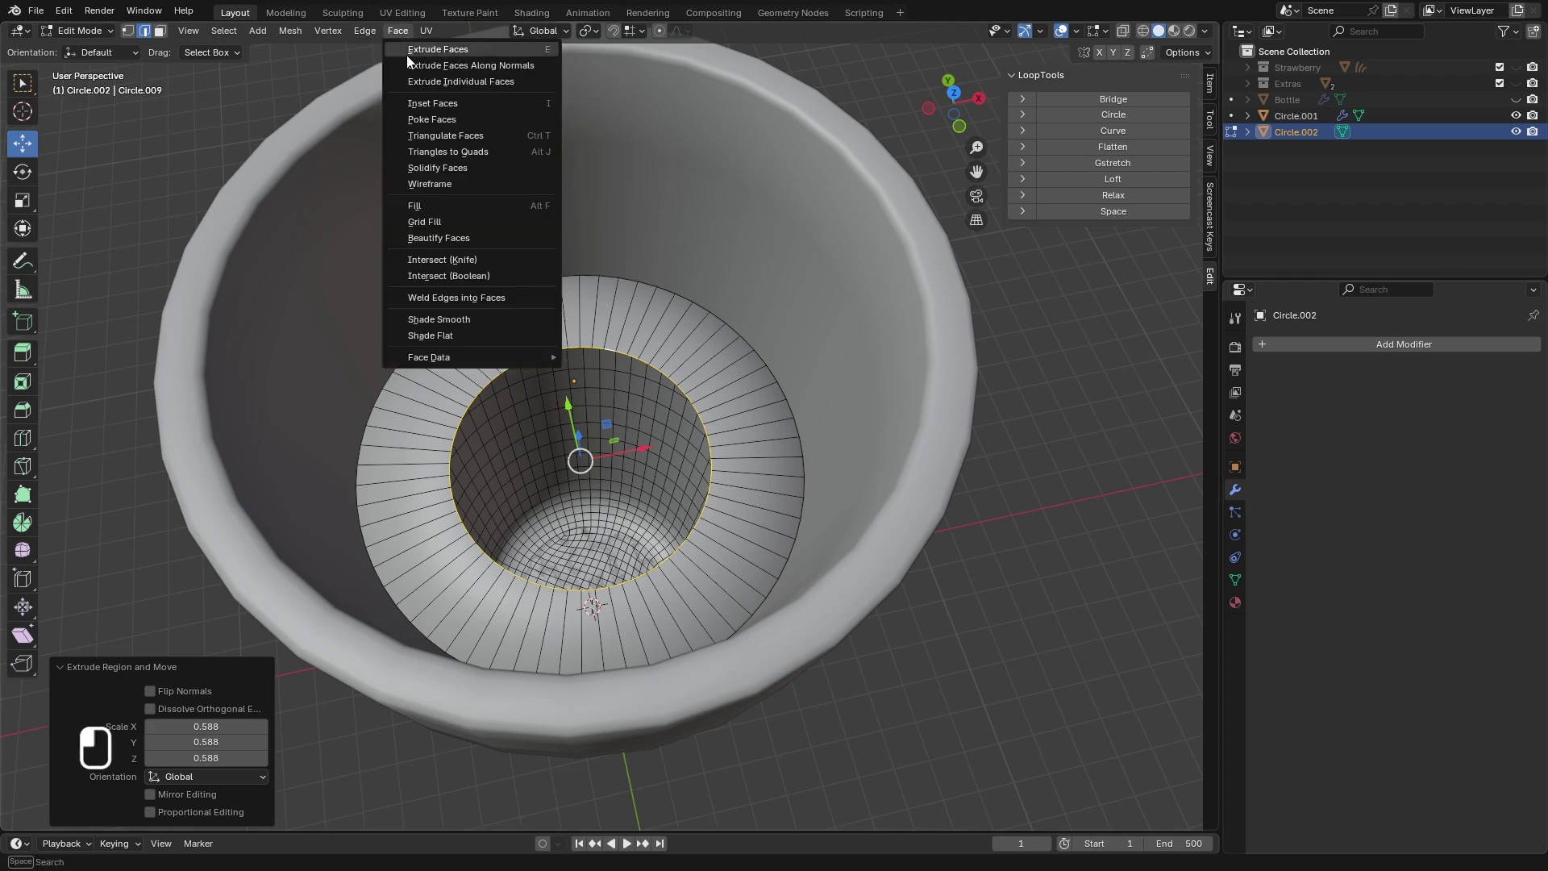
left_click(397, 31)
left_click(428, 221)
- Bevel the outer top edge loop of the filling with 2 segments and a width of about 0.107 cm
middle_click_drag(473, 249, 577, 344)
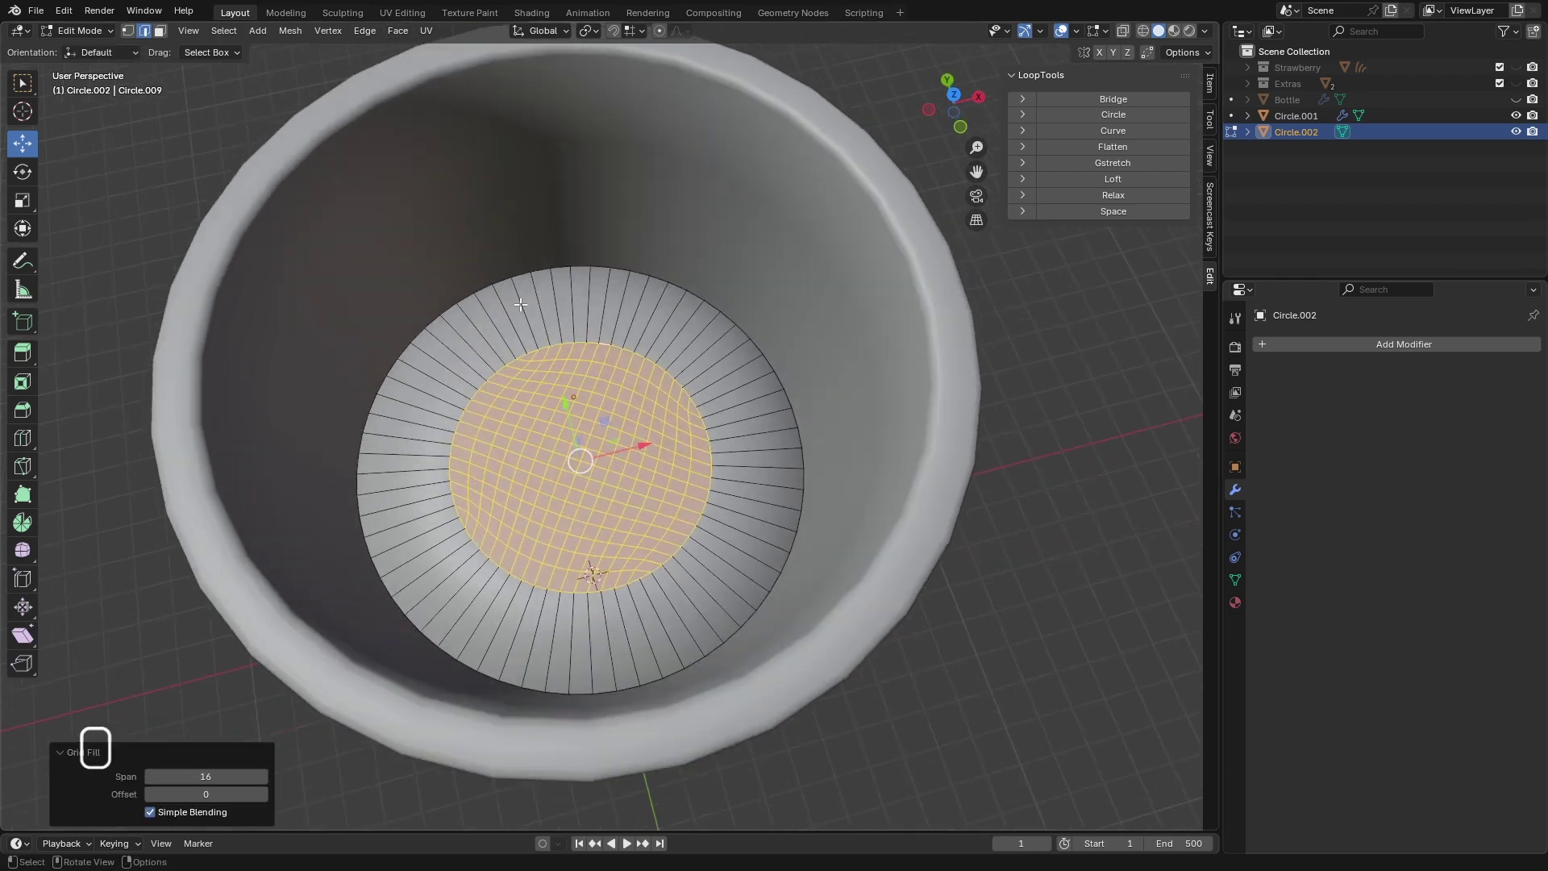
left_click(495, 283, "alt")
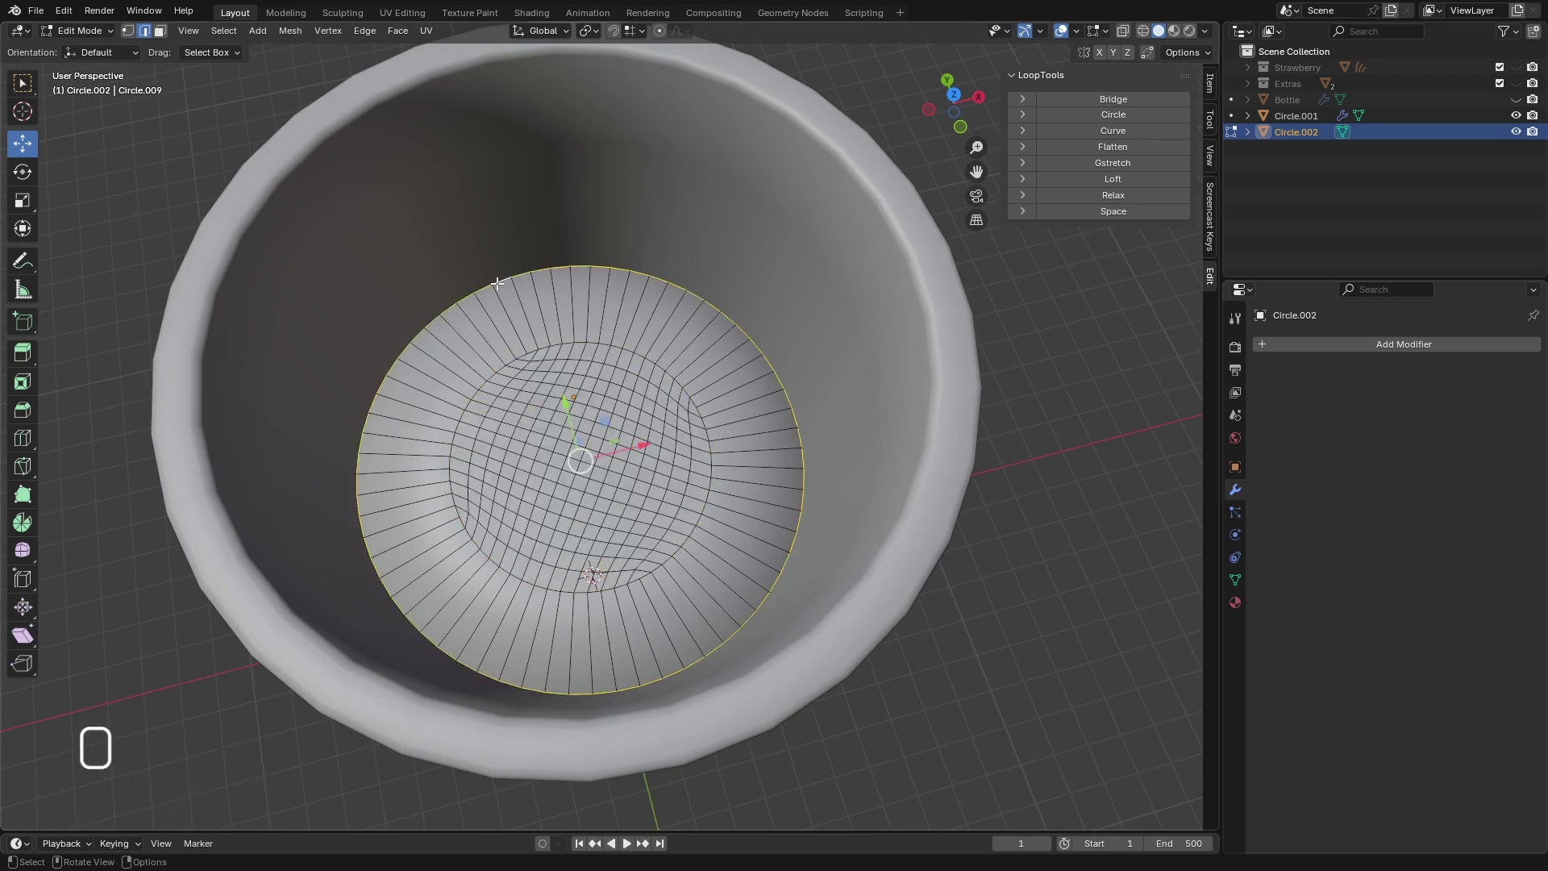
key("ctrl+b")
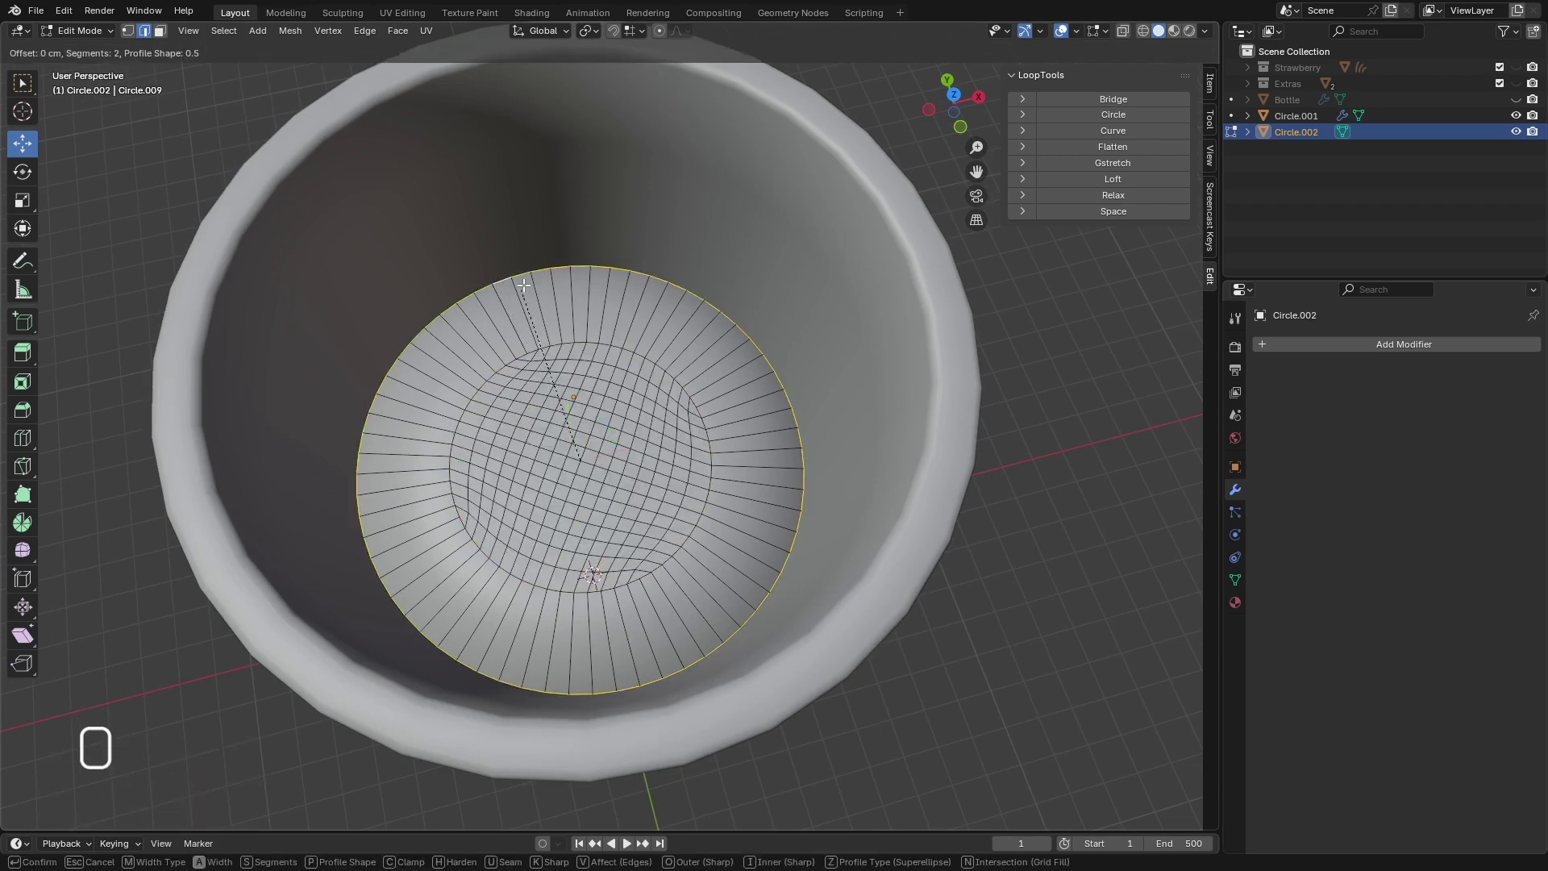
scroll(524, 266, "up", 1)
left_click(526, 263)
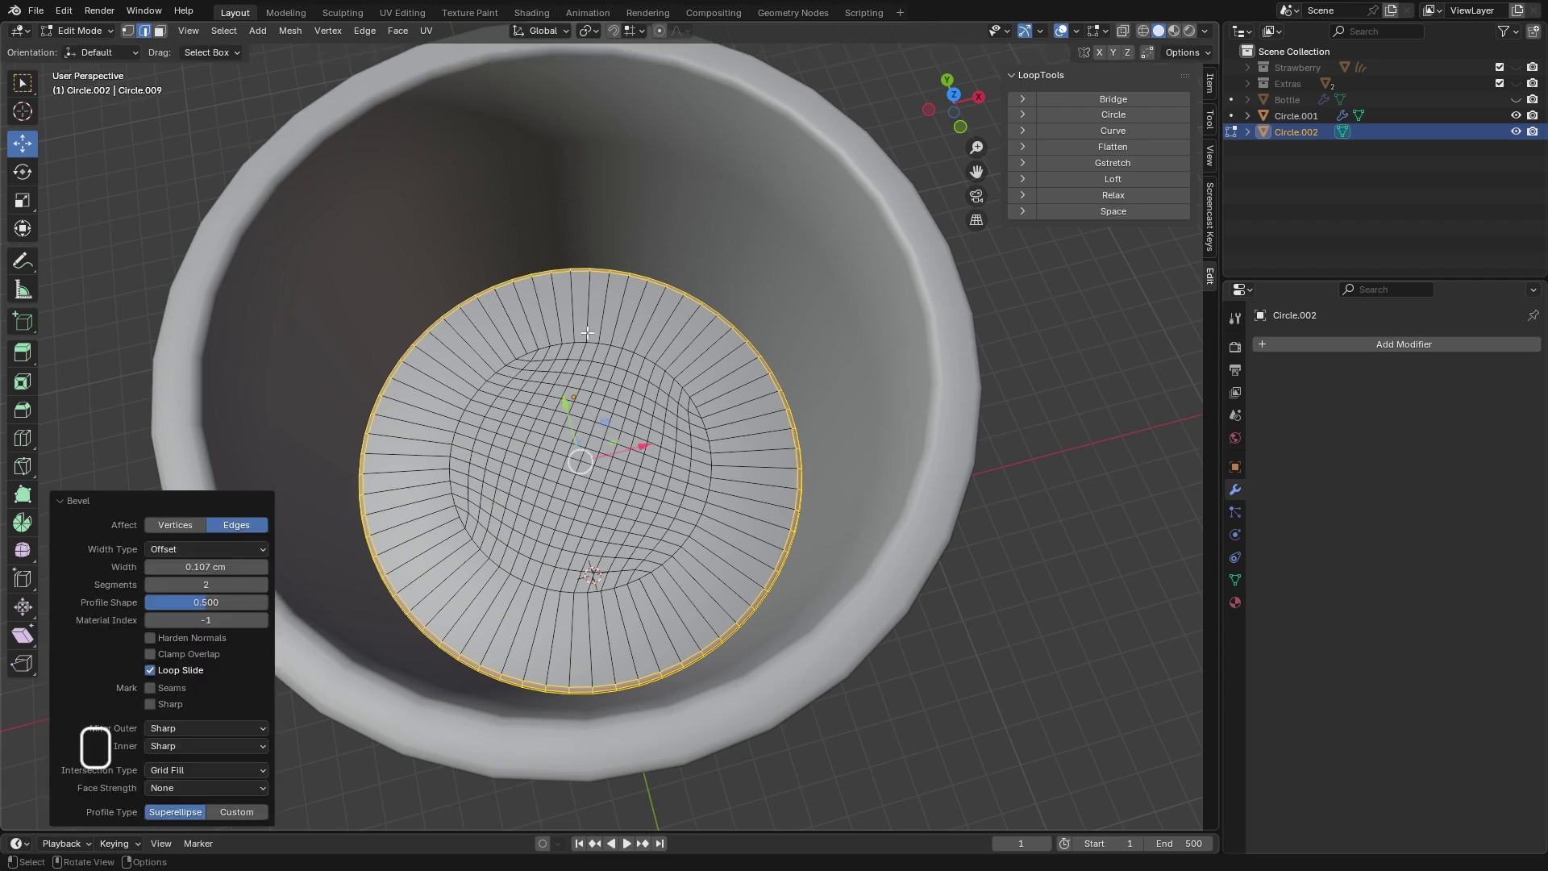
scroll(617, 373, "down", 4)
mouse_move(650, 428)
middle_mouse_down()
mouse_move(646, 250)
mouse_move(653, 452)
middle_mouse_up()
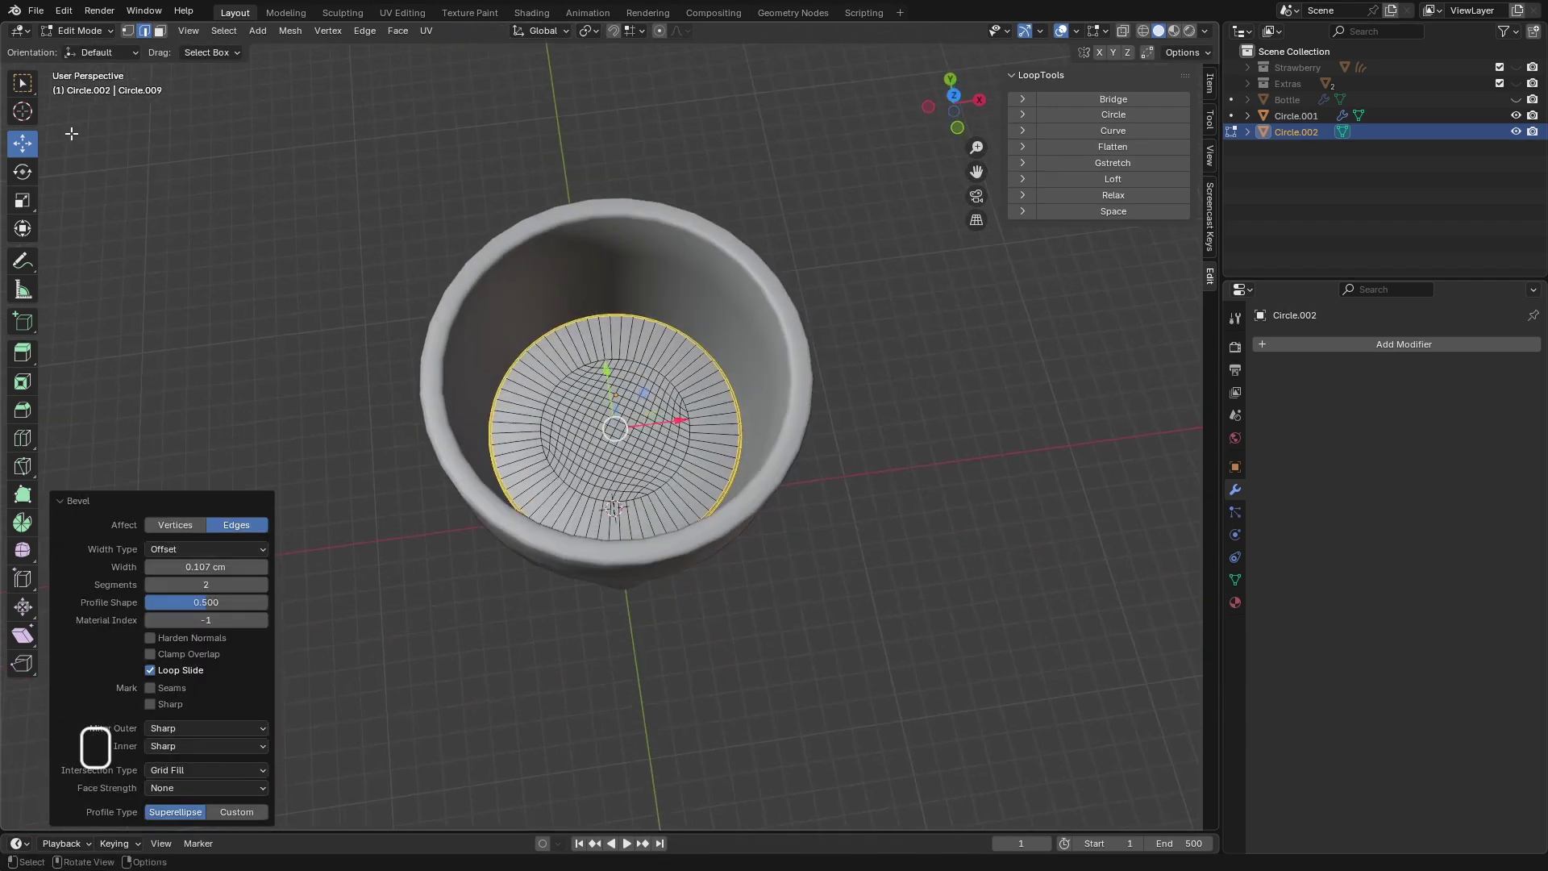
- Return to Object Mode and enable the cup's Subdivision modifier in the viewport with 3 viewport levels
left_click(81, 30)
left_click(80, 50)
left_click(646, 233)
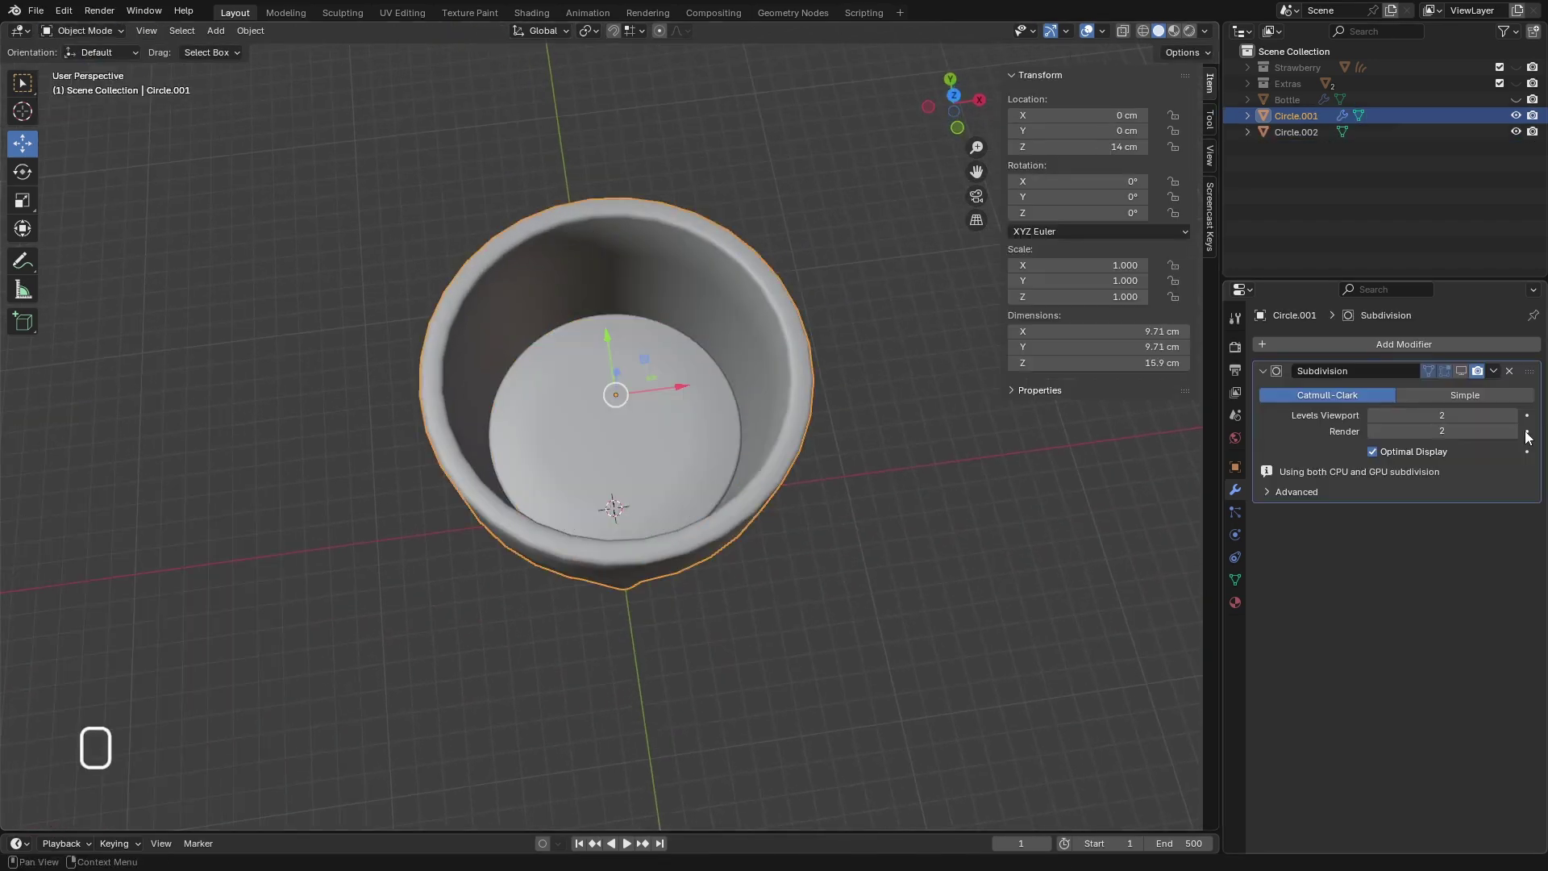
left_click(1463, 370)
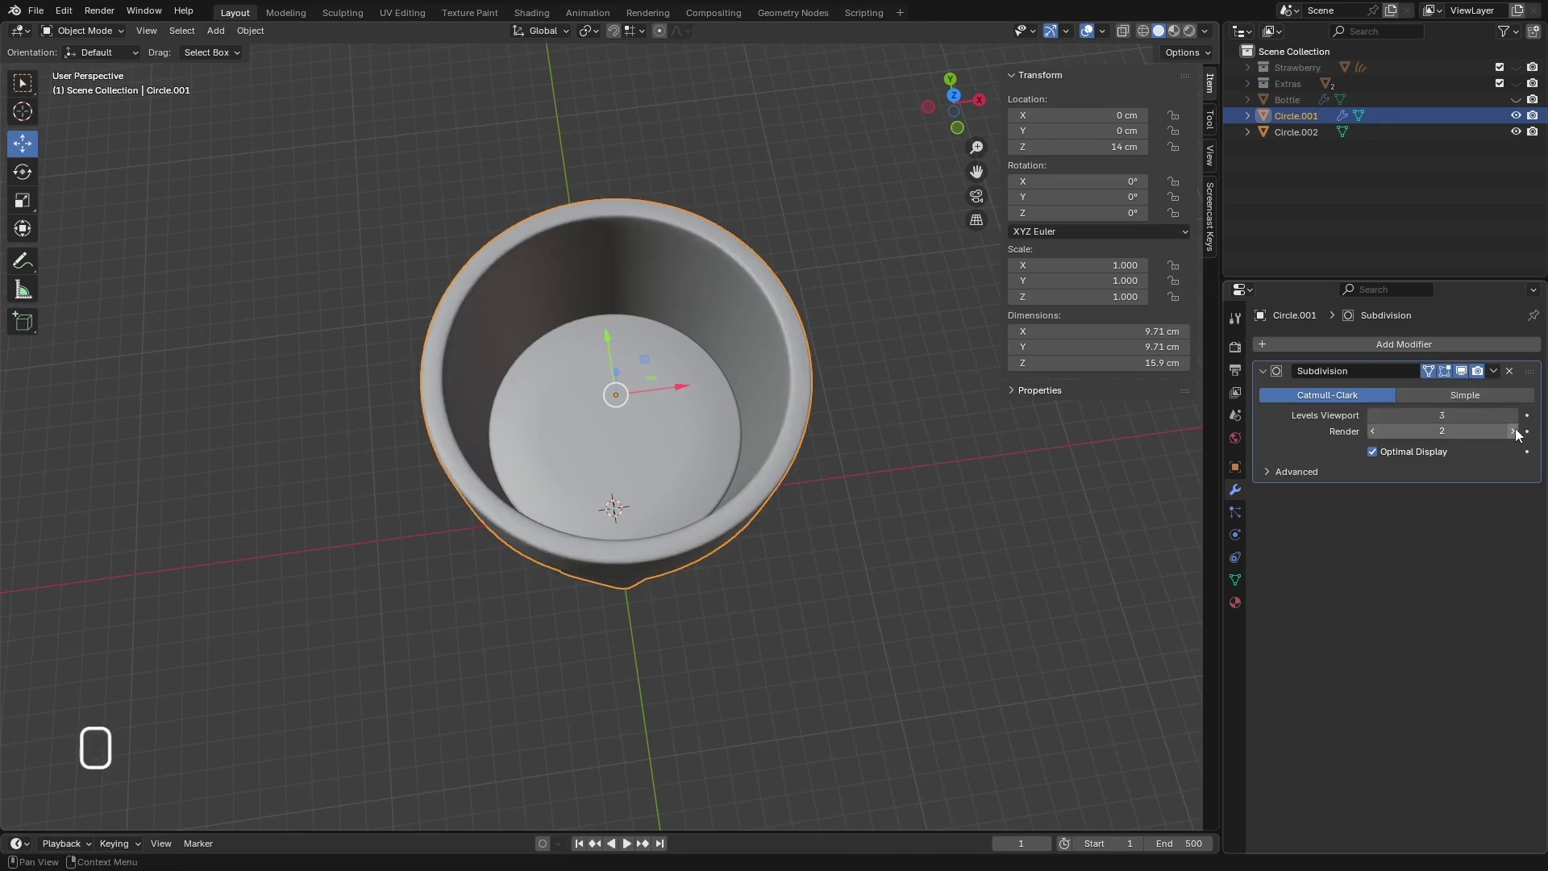
- Add a Subdivision Surface modifier to the filling object with 1 viewport level and 2 render levels
left_click(634, 441)
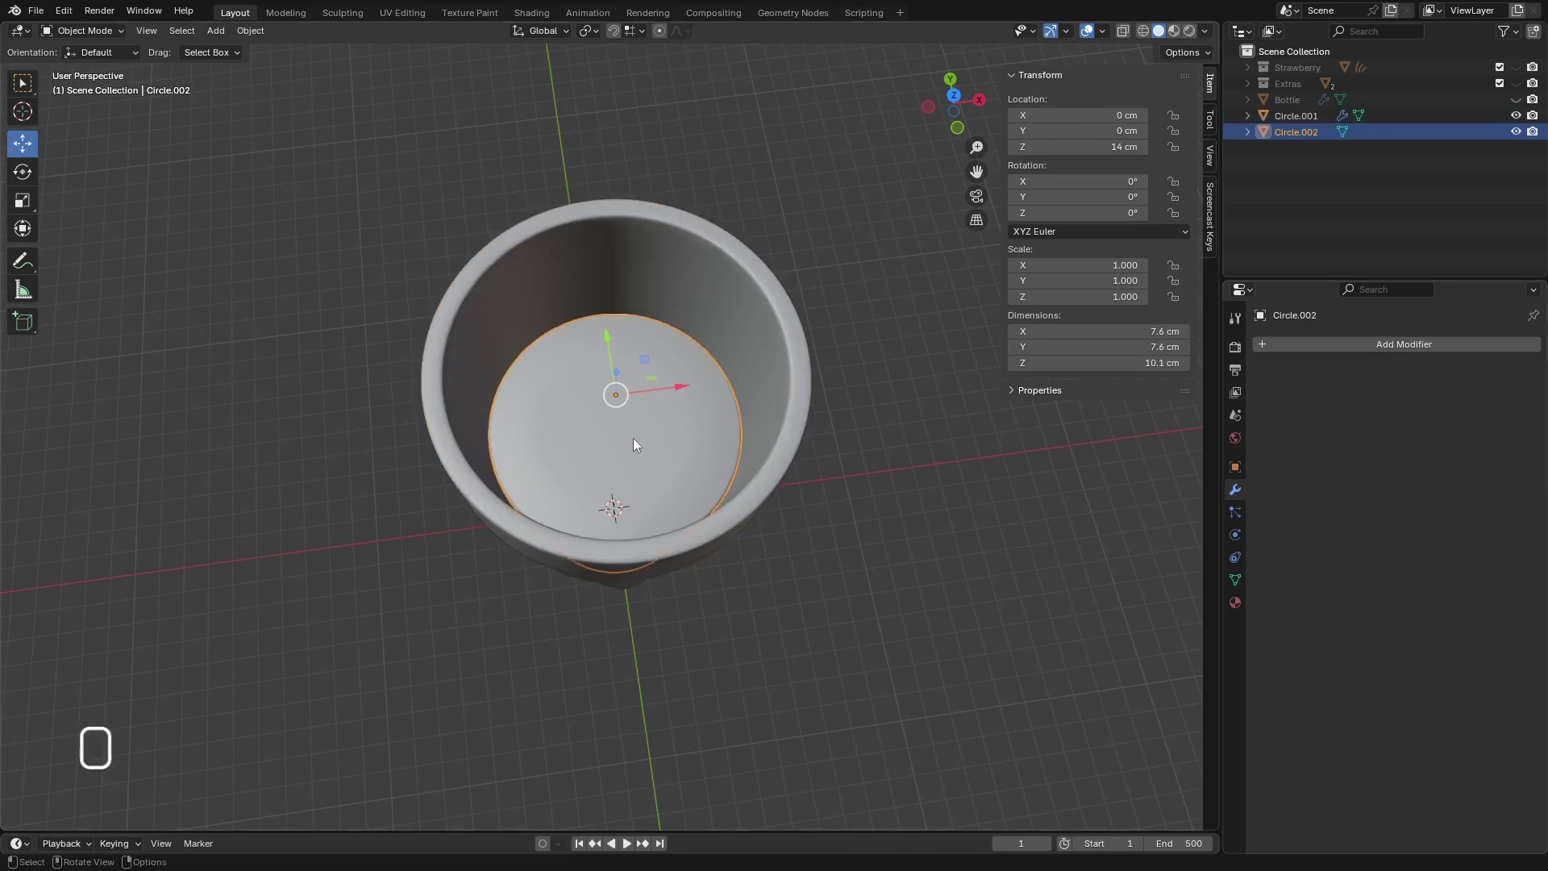
left_click(1270, 344)
mouse_move(1258, 376)
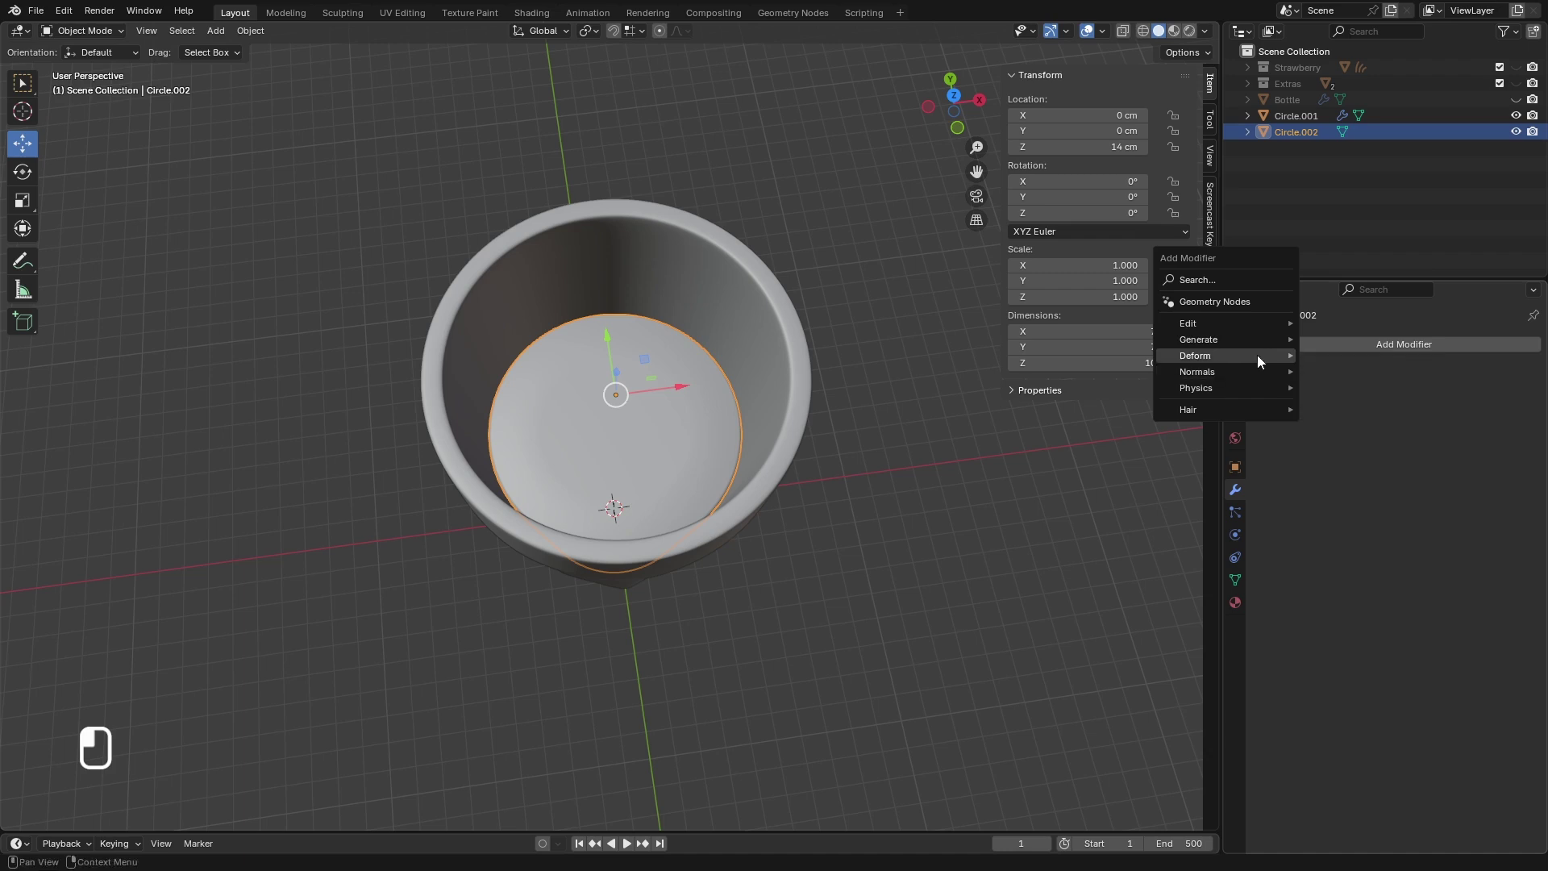
mouse_move(1258, 345)
left_click(1371, 548)
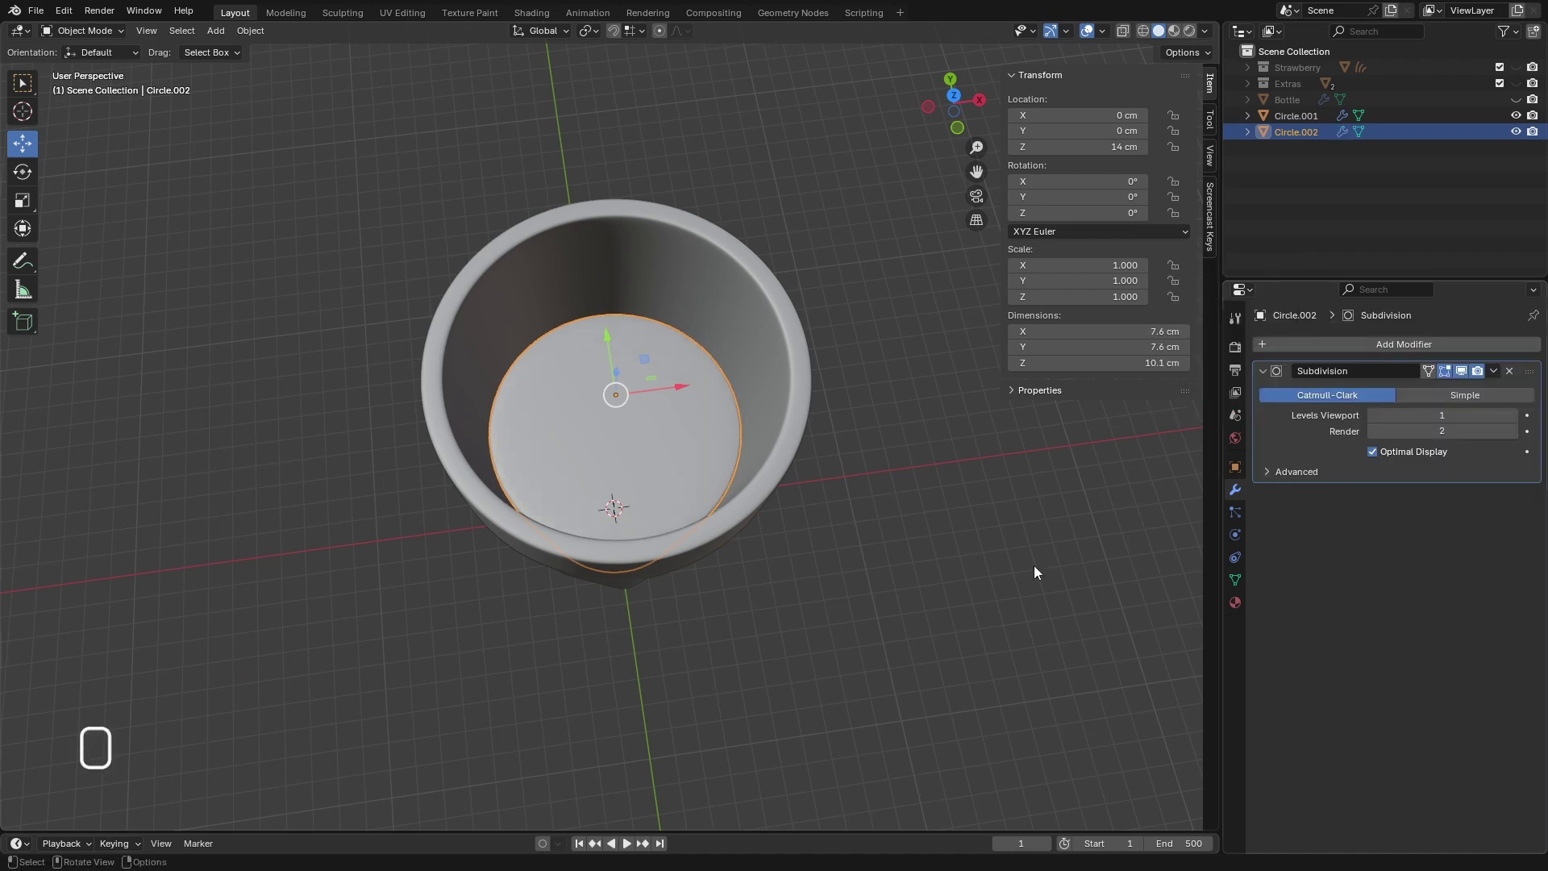
left_click(710, 505)
left_click(712, 459)
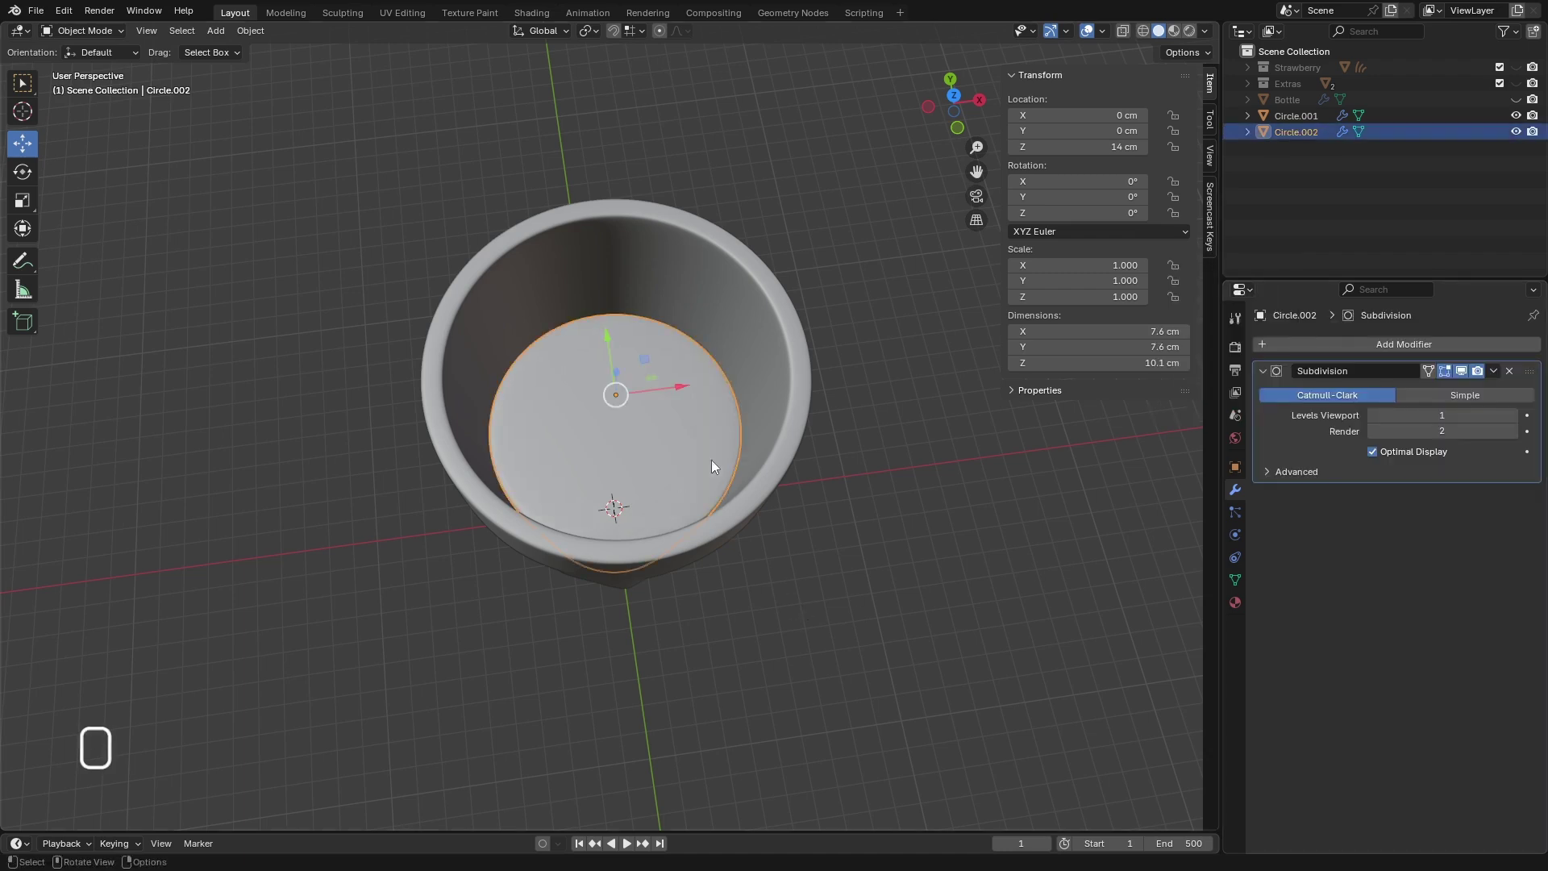
- Replace the filling's Glass material with the existing Strawberry material
left_click(1238, 601)
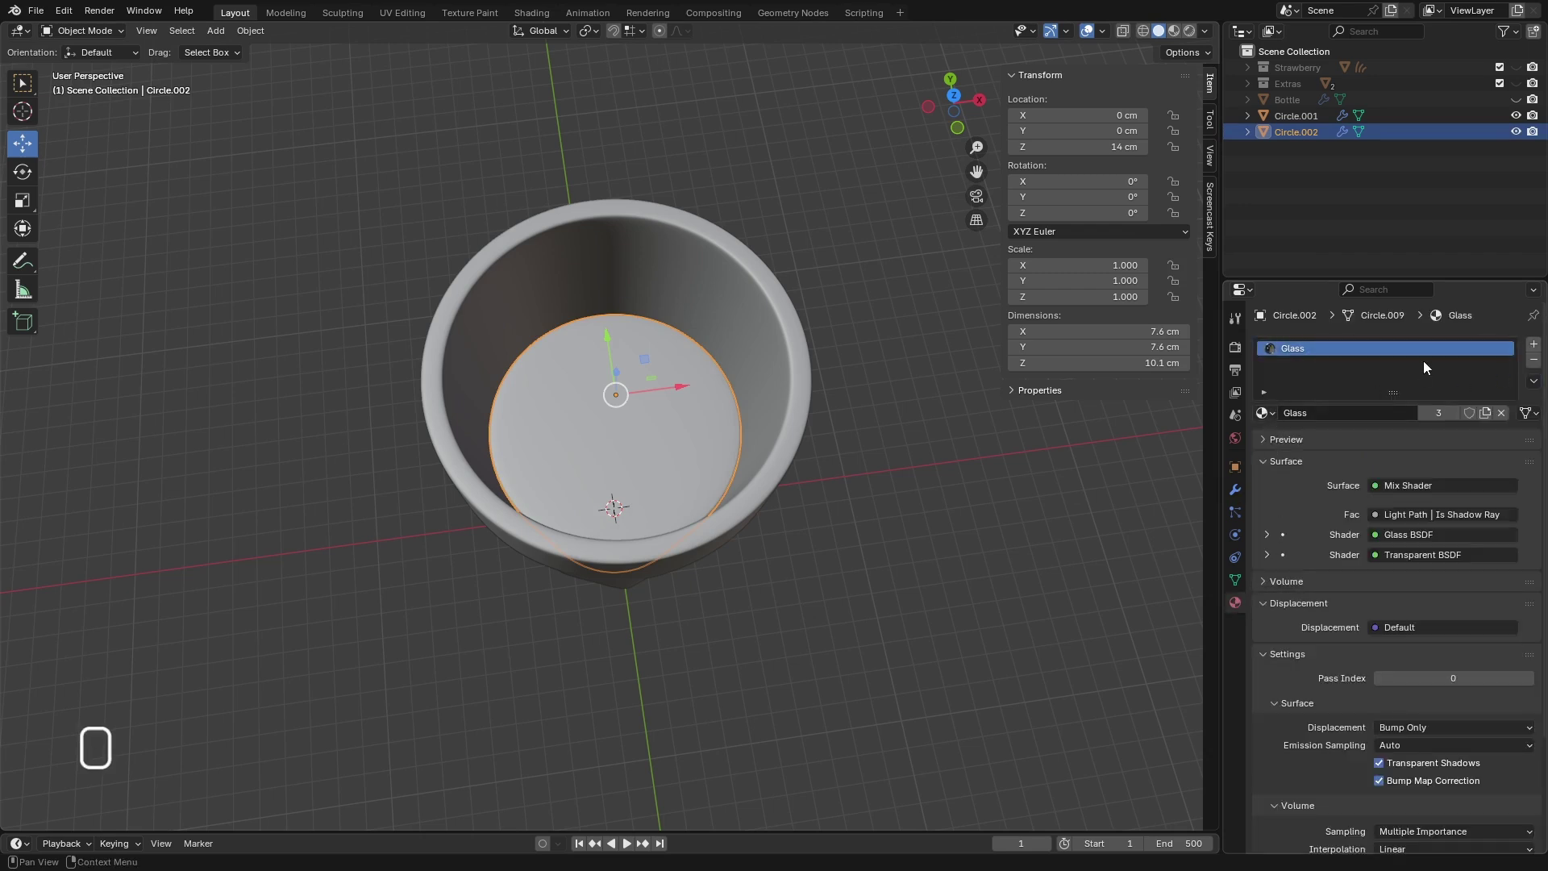
left_click(1264, 413)
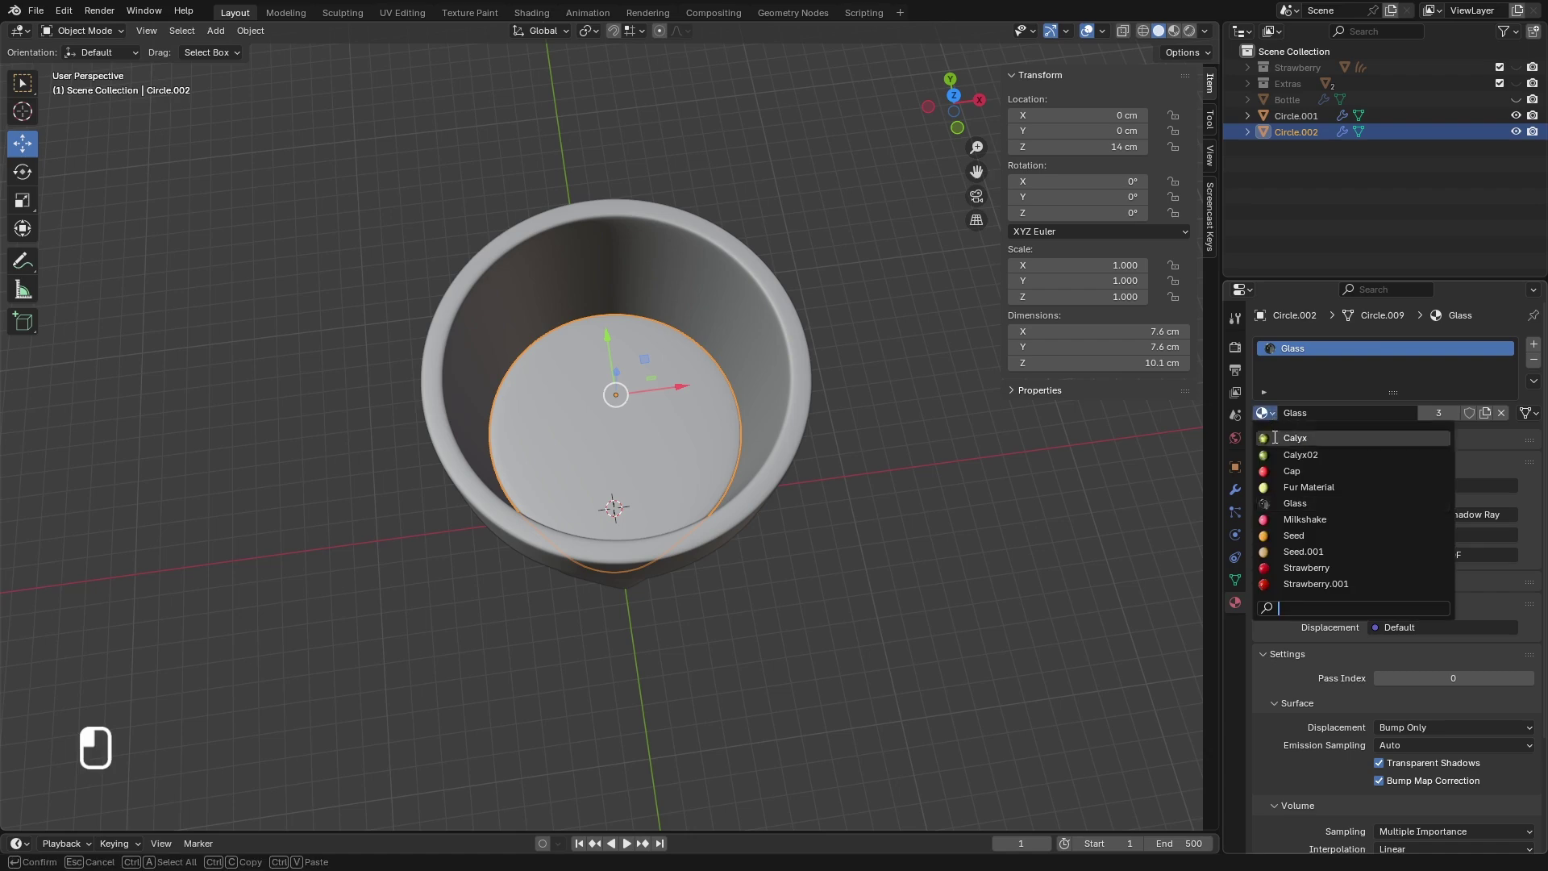
left_click(1302, 568)
- Deselect everything and examine the filled cup from the front in rendered shading
middle_click_drag(929, 535, 959, 314)
left_click(902, 212)
left_click(1189, 31)
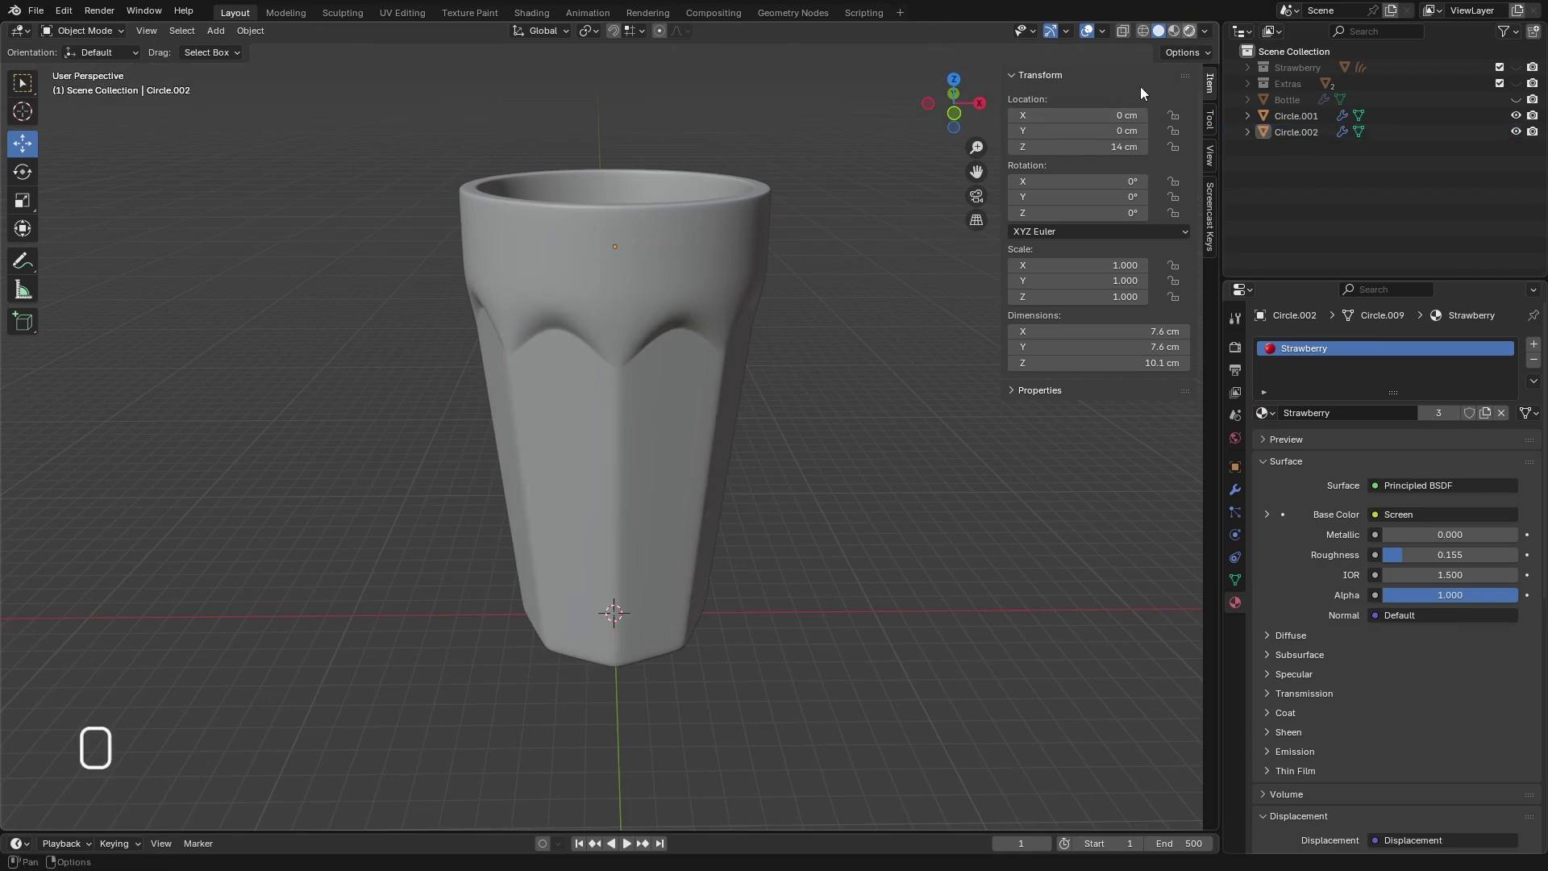
left_click(834, 418)
scroll(729, 521, "down", 3)
middle_click_drag(722, 520, 691, 463)
key("KP_1")
scroll(687, 456, "up", 4)
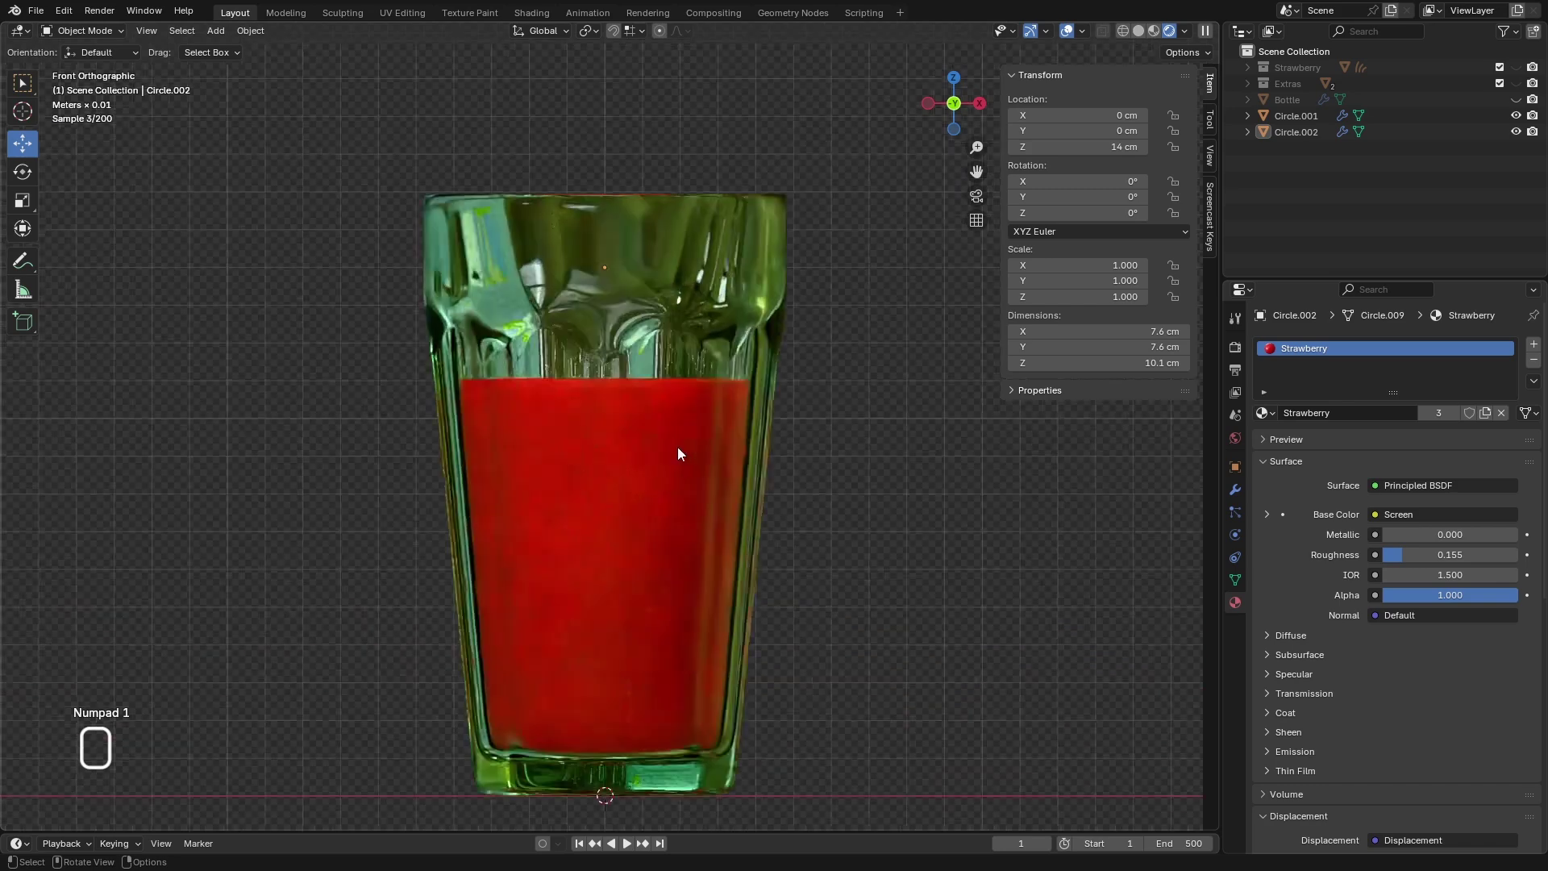
- Rename the cup object Circle.001 as Glass
left_click(1313, 116)
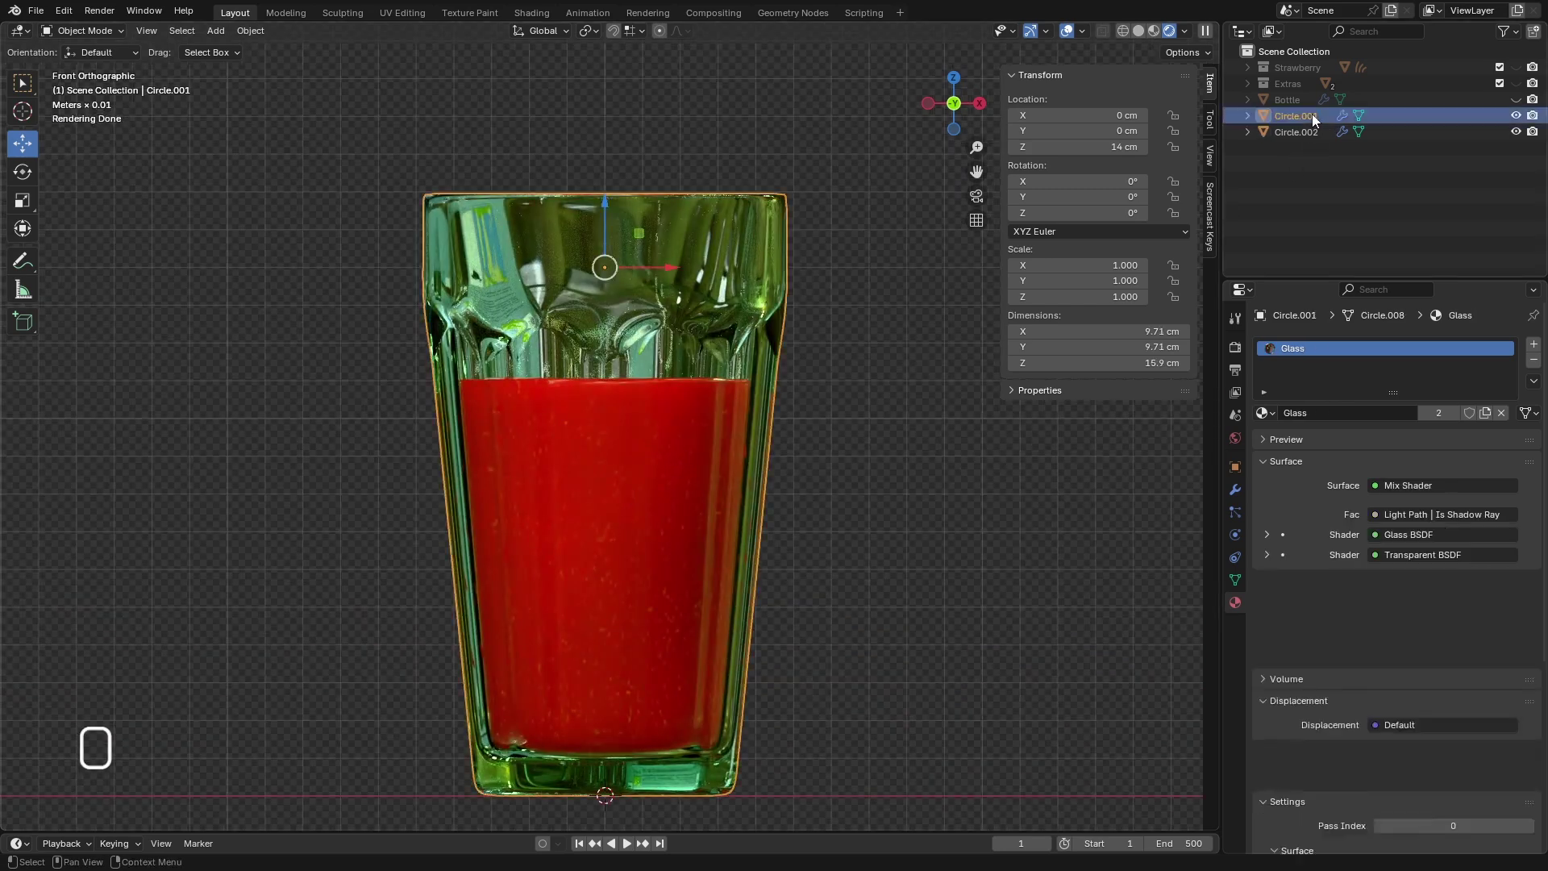
double_click(1308, 114)
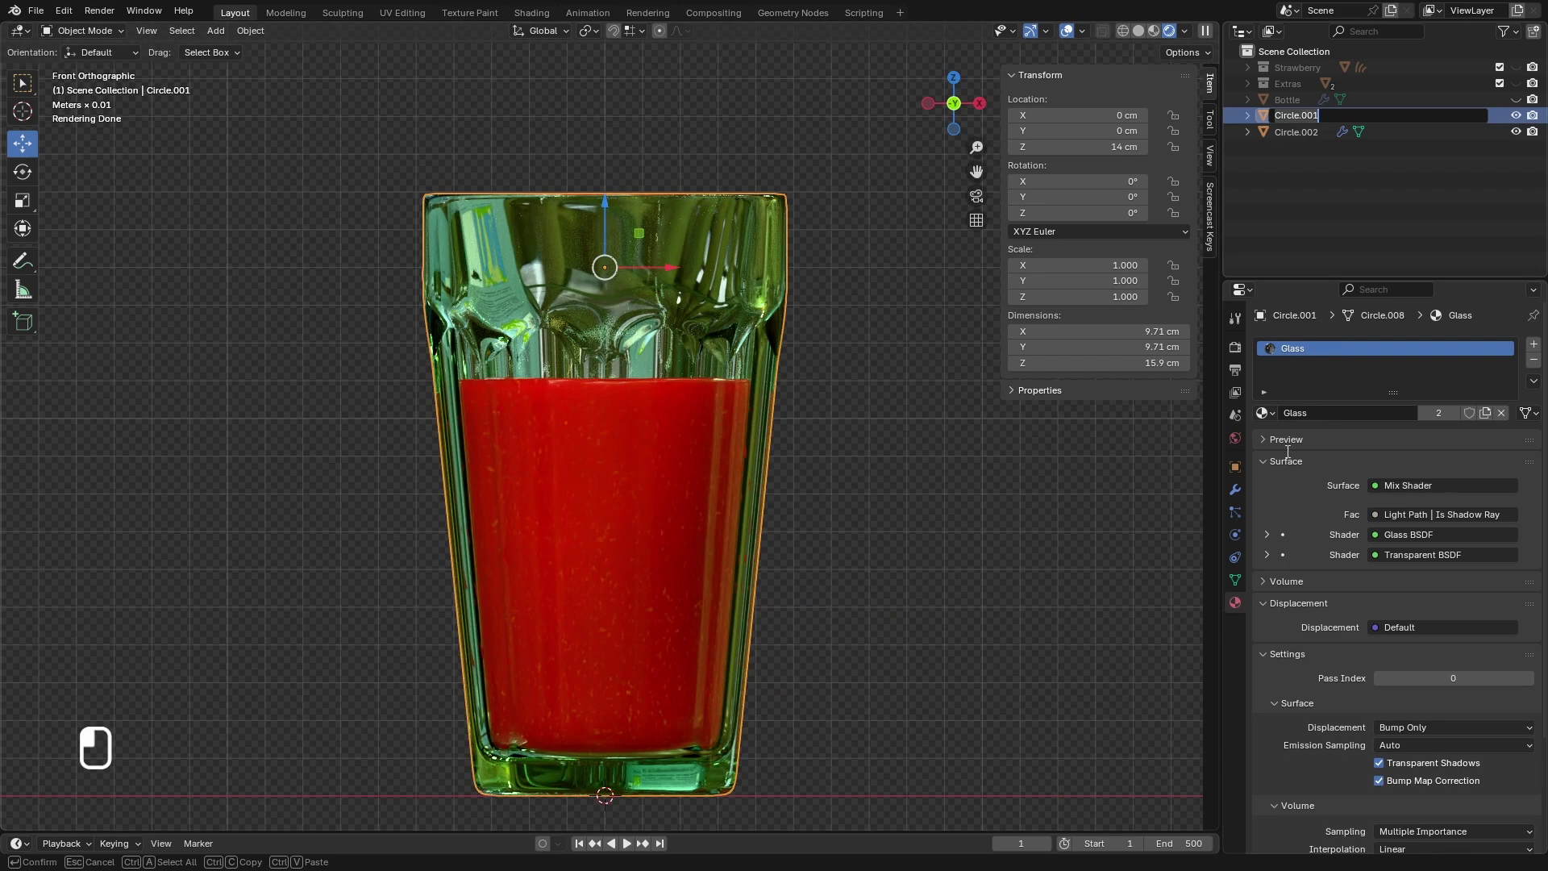
double_click(1320, 117)
left_click_drag(1321, 117, 1238, 115)
type("Po")
key("BackSpace")
type("Glass")
key("Return")
- Rename the filling object Circle.002 as Mikshake
left_click(1290, 119)
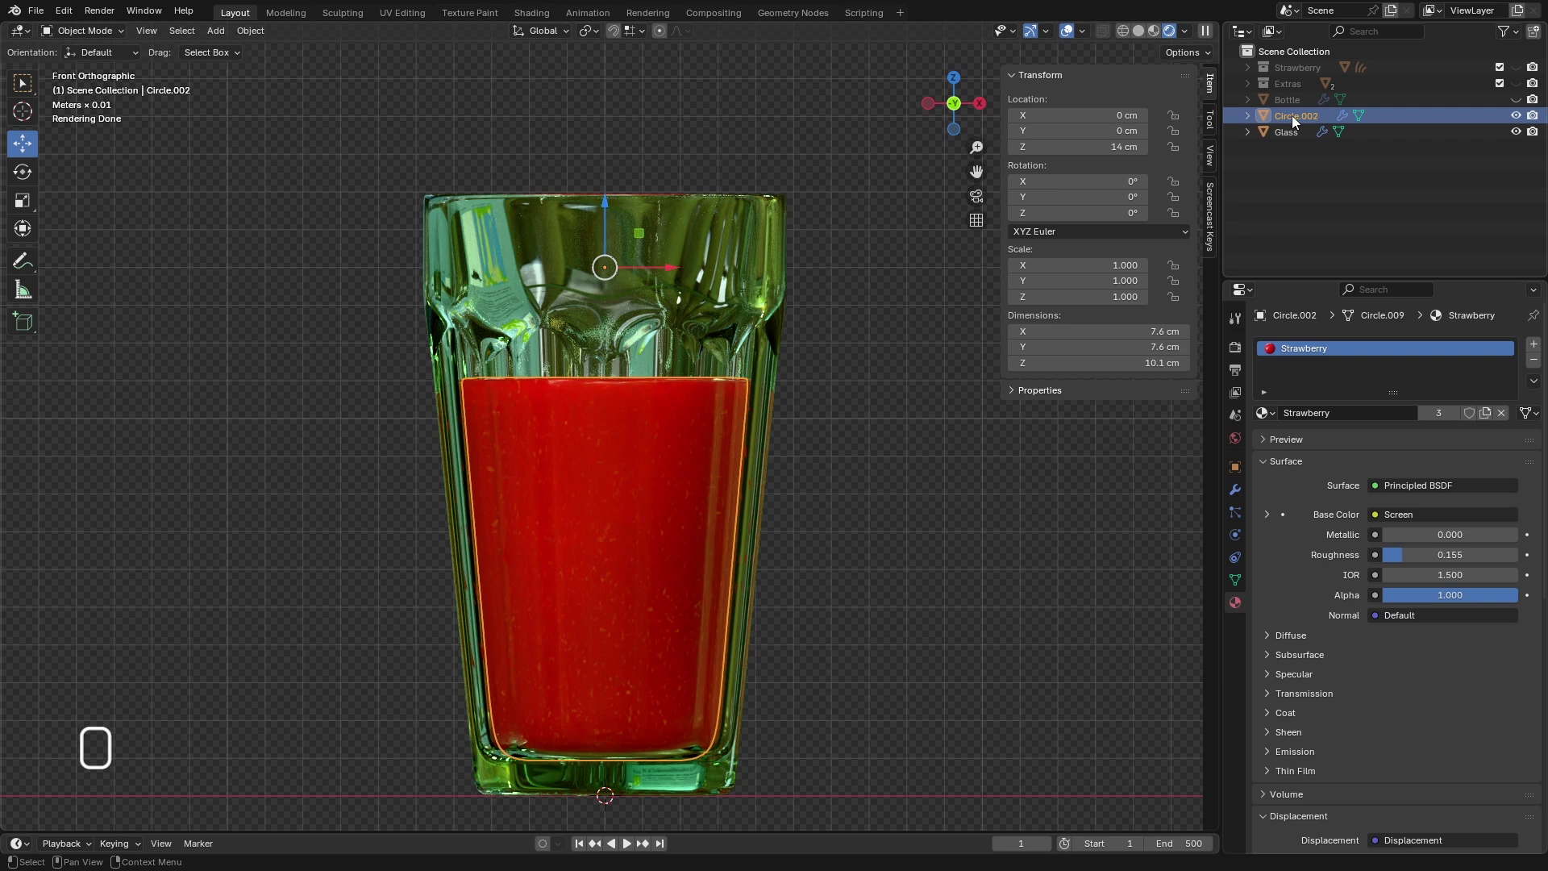
double_click(1291, 115)
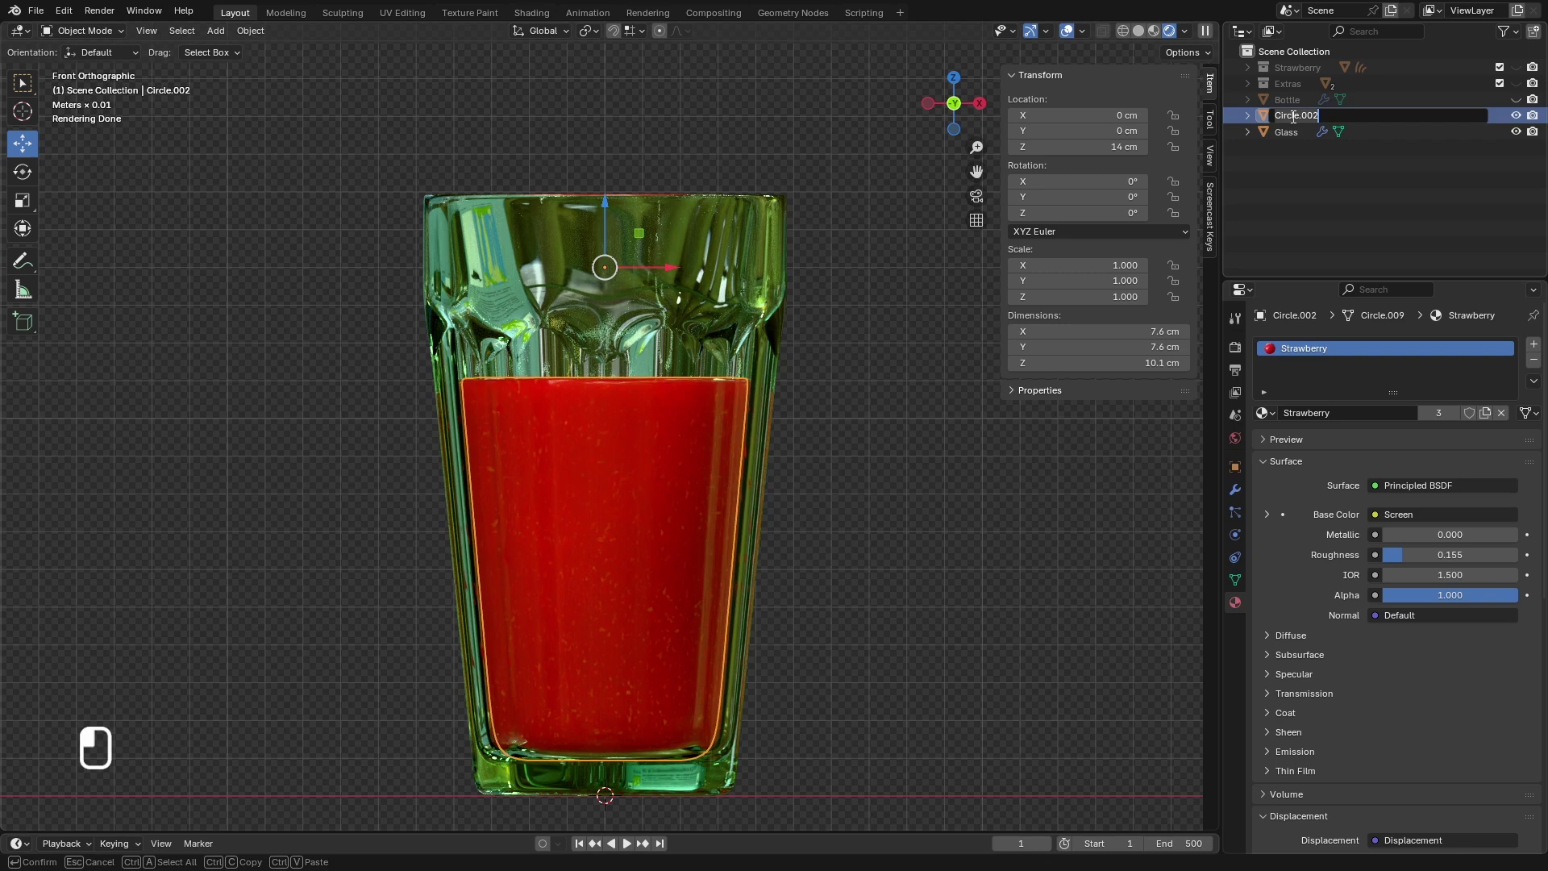
key("ctrl+a")
type("Mikshake")
key("Return")
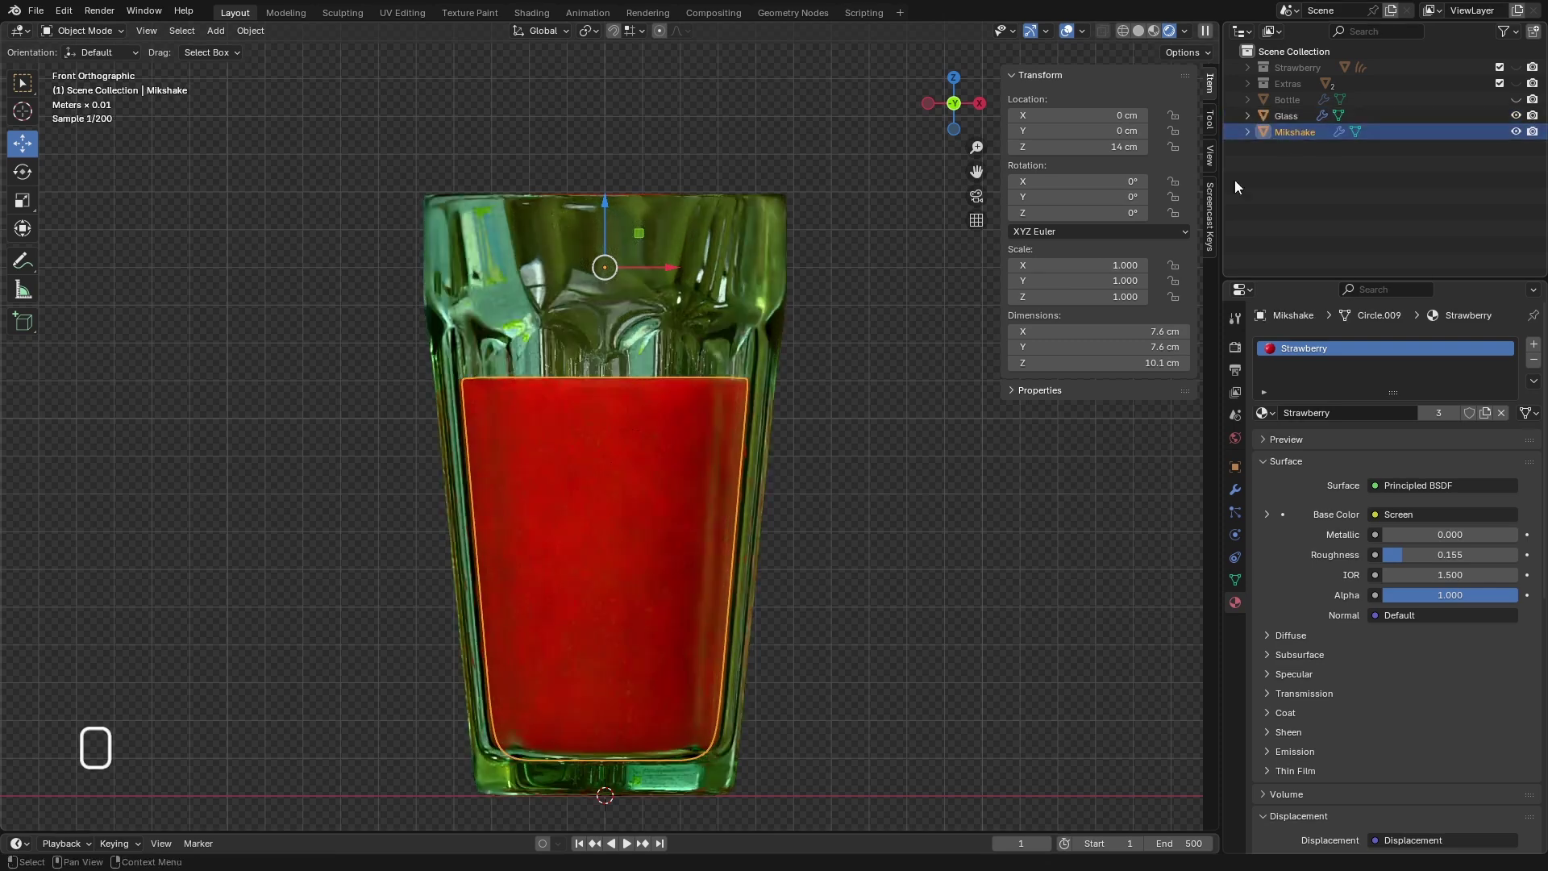
- Switch back to solid shading and join the filling into the Glass object
left_click(1138, 31)
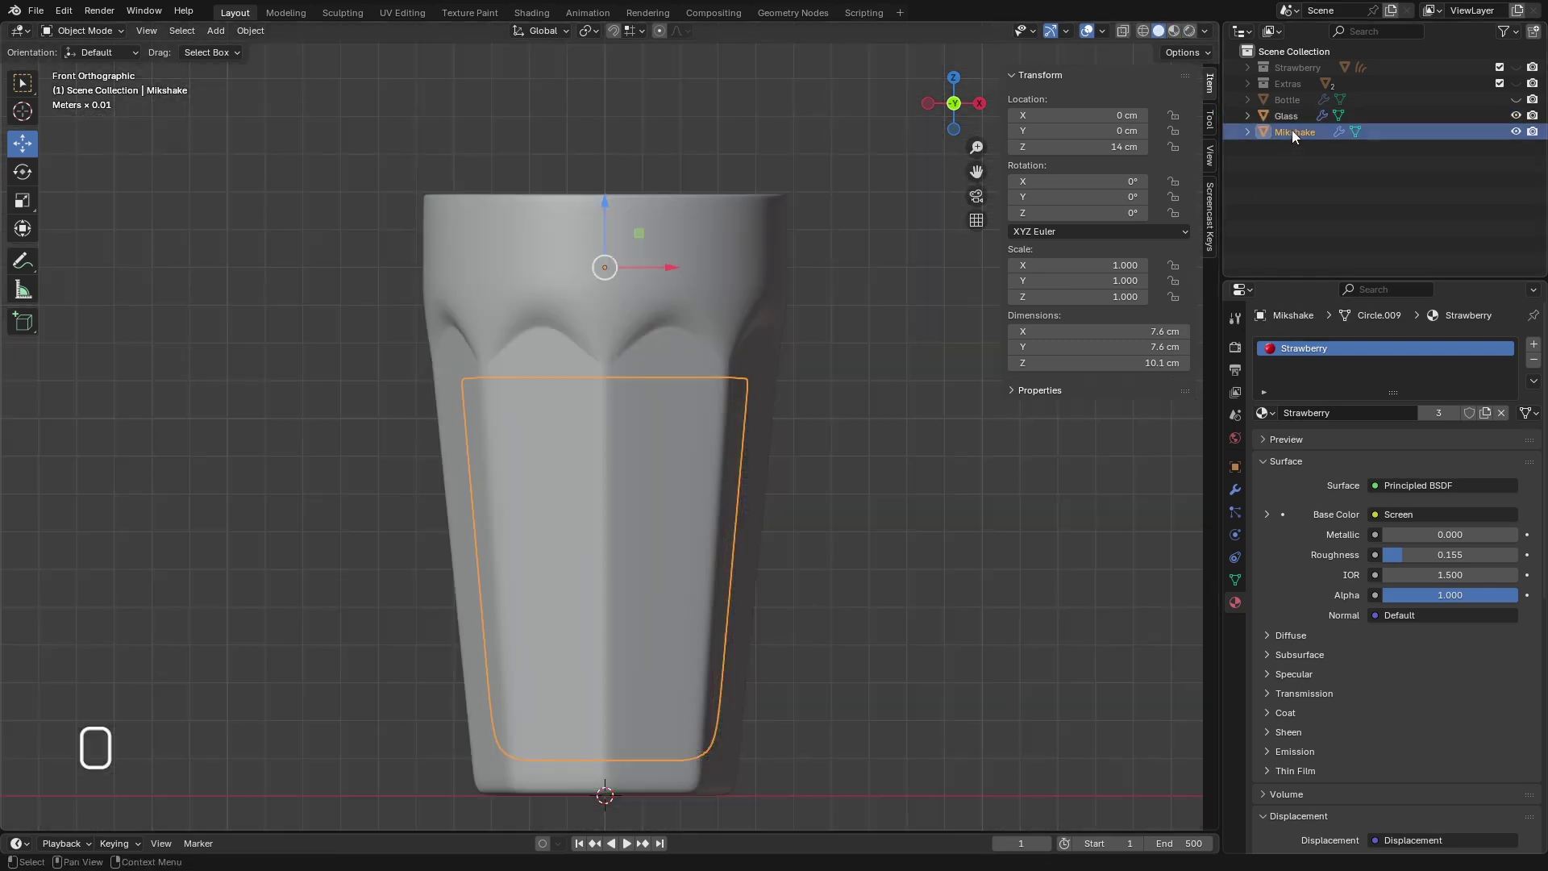
left_click(762, 275, "shift")
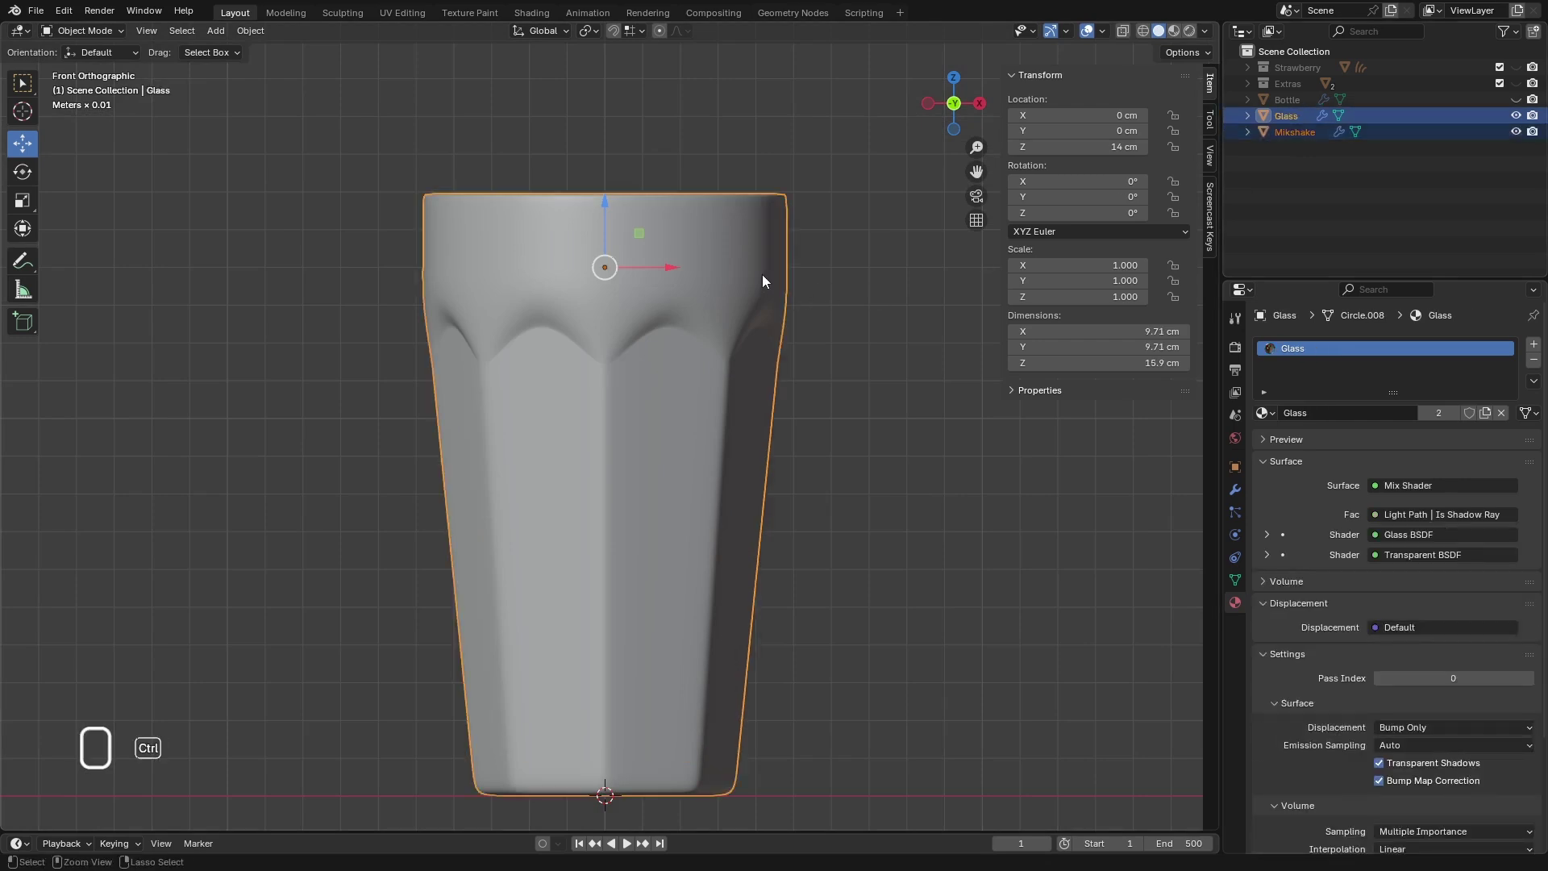
key("ctrl+j")
left_click(811, 350)
scroll(611, 252, "down", 3)
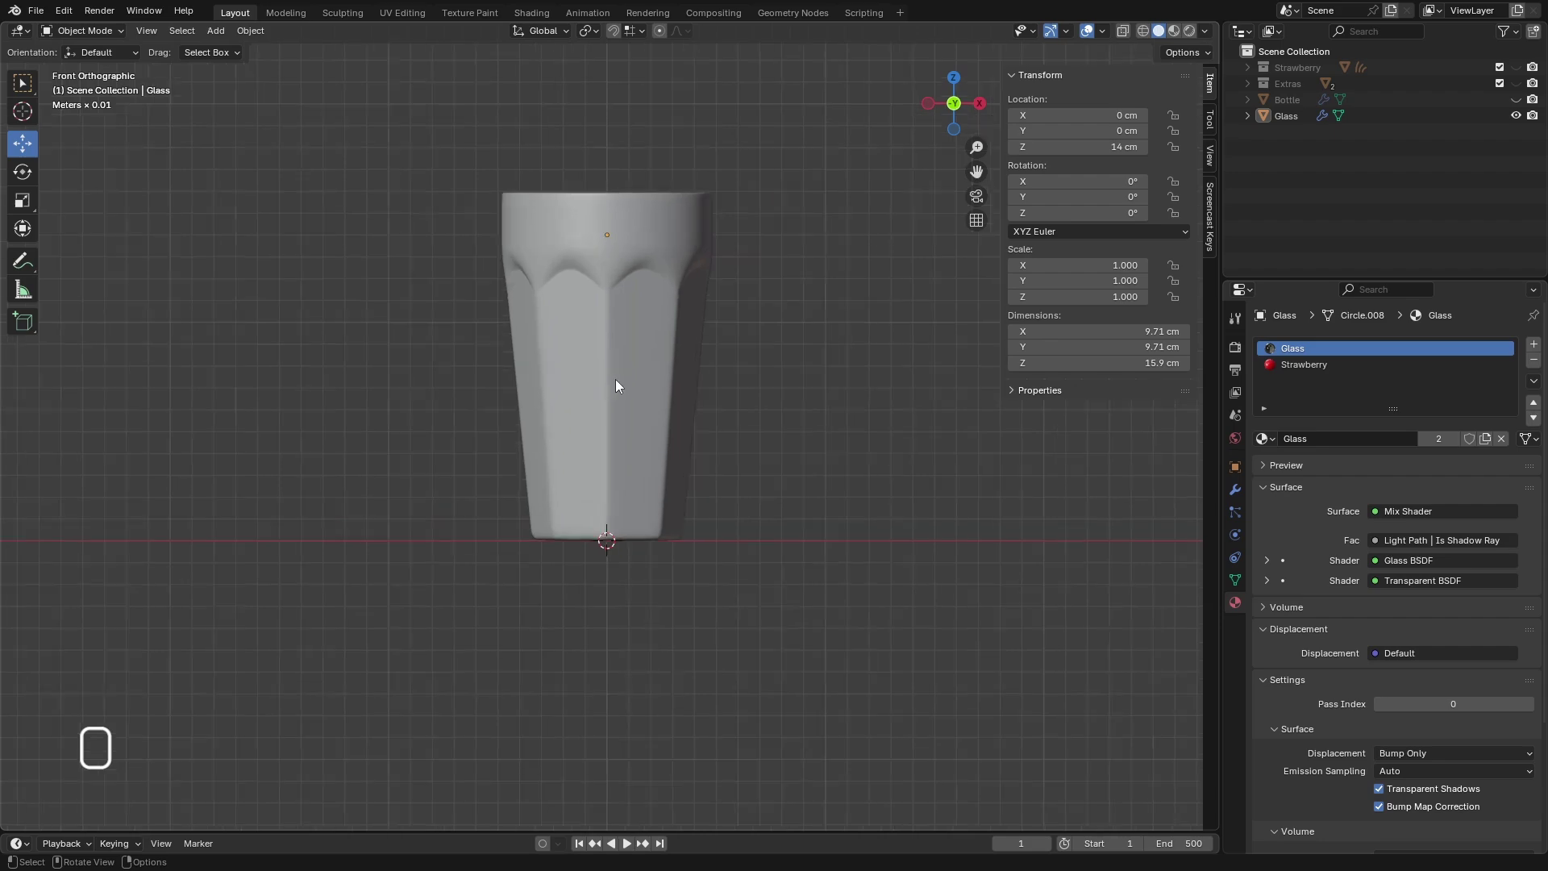
scroll(700, 274, "up", 3)
- Unhide the Bottle and move the joined Glass about 11.78 cm along X so it stands beside the bottle
left_click(616, 252)
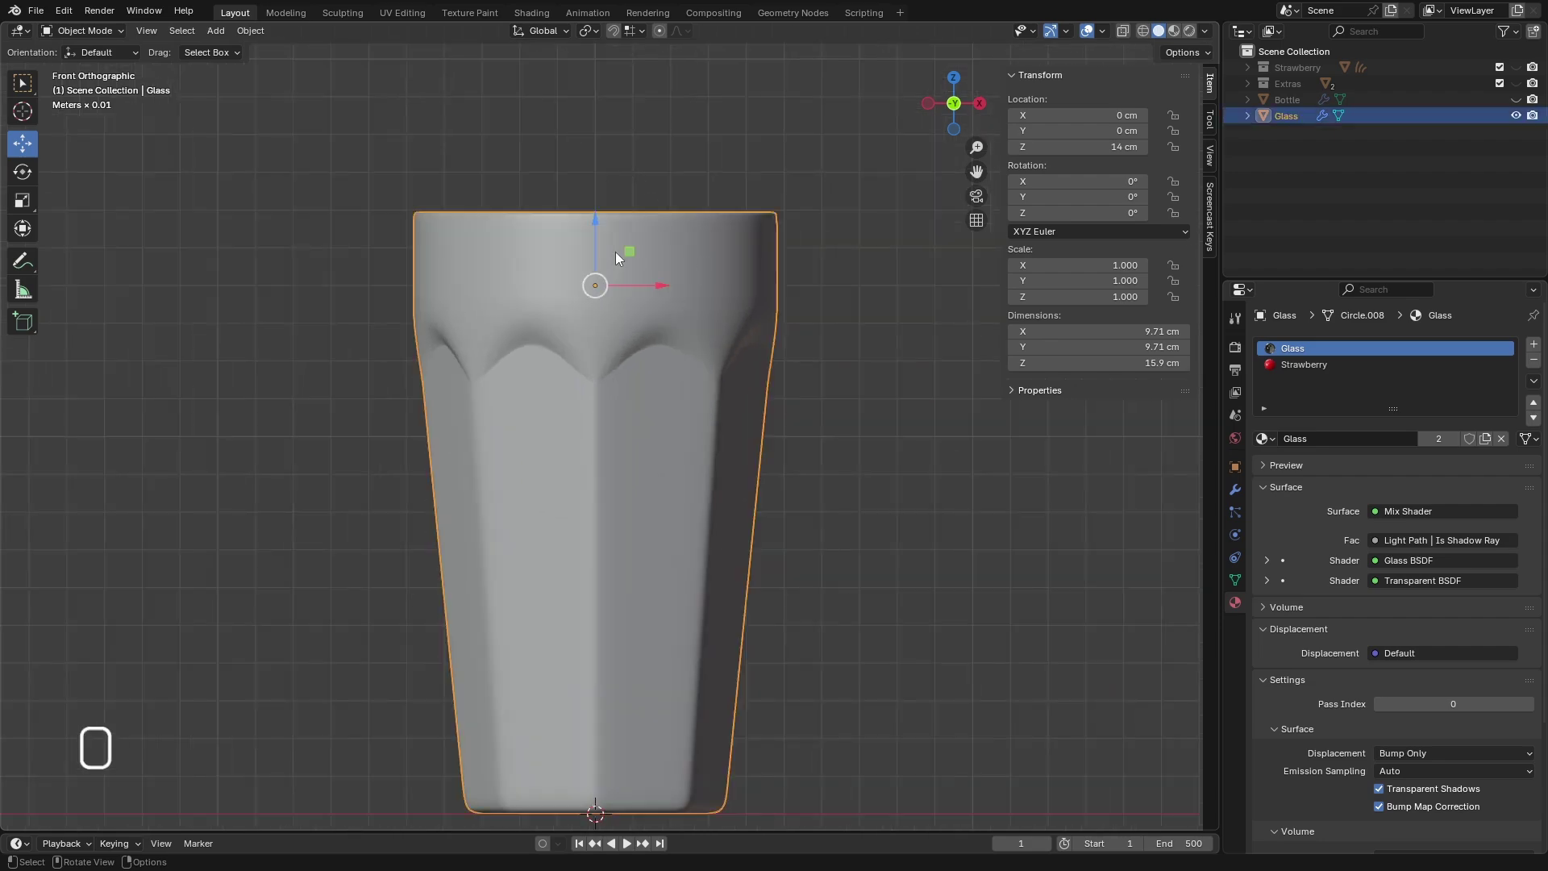
scroll(527, 351, "down", 4)
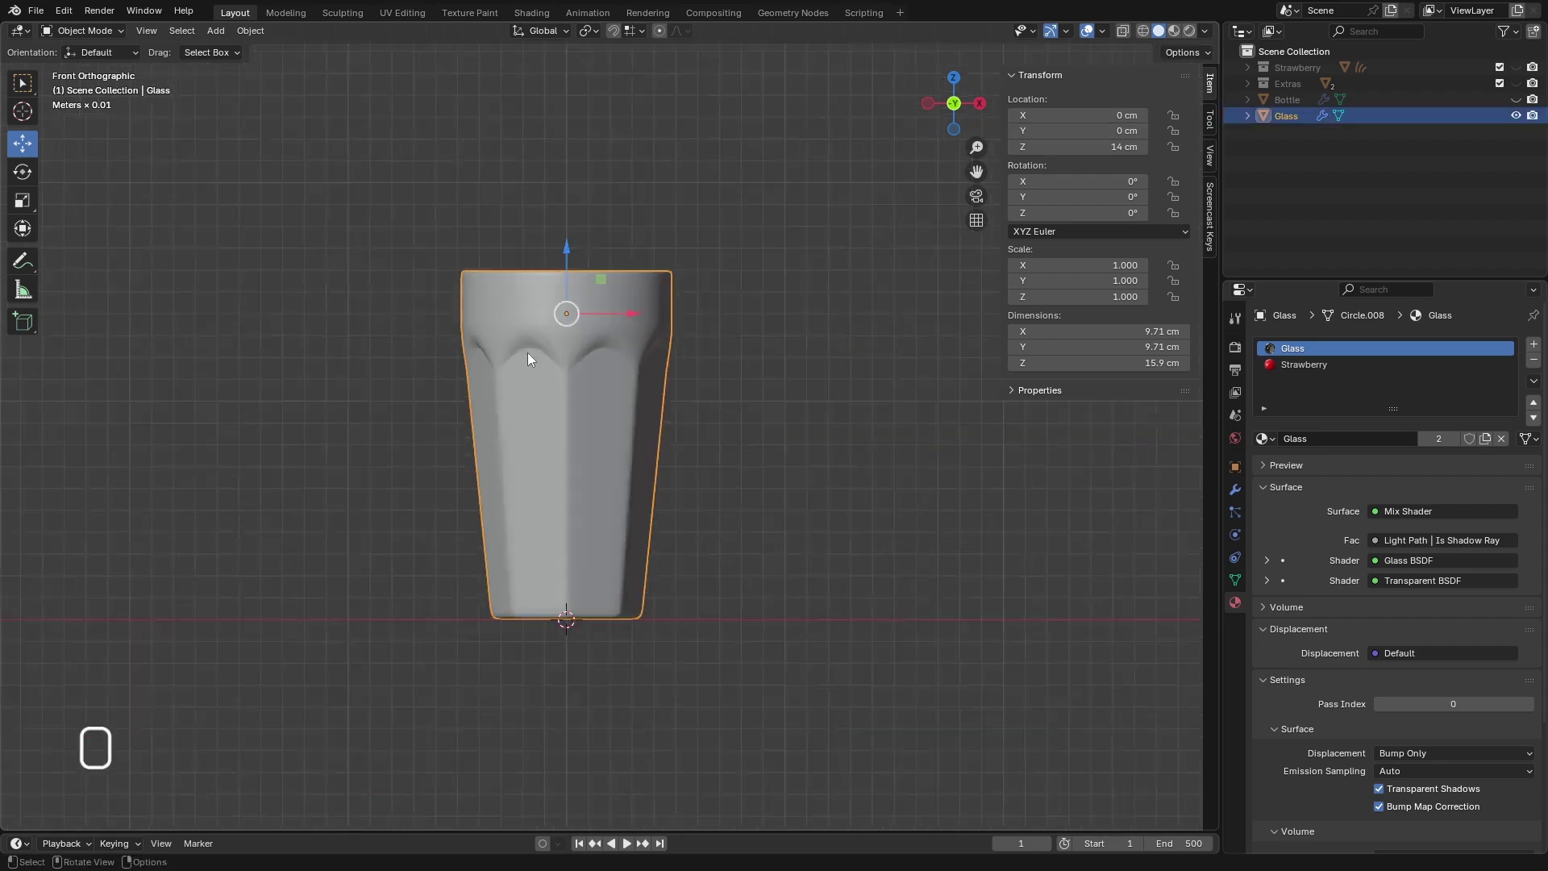
left_click(1516, 100)
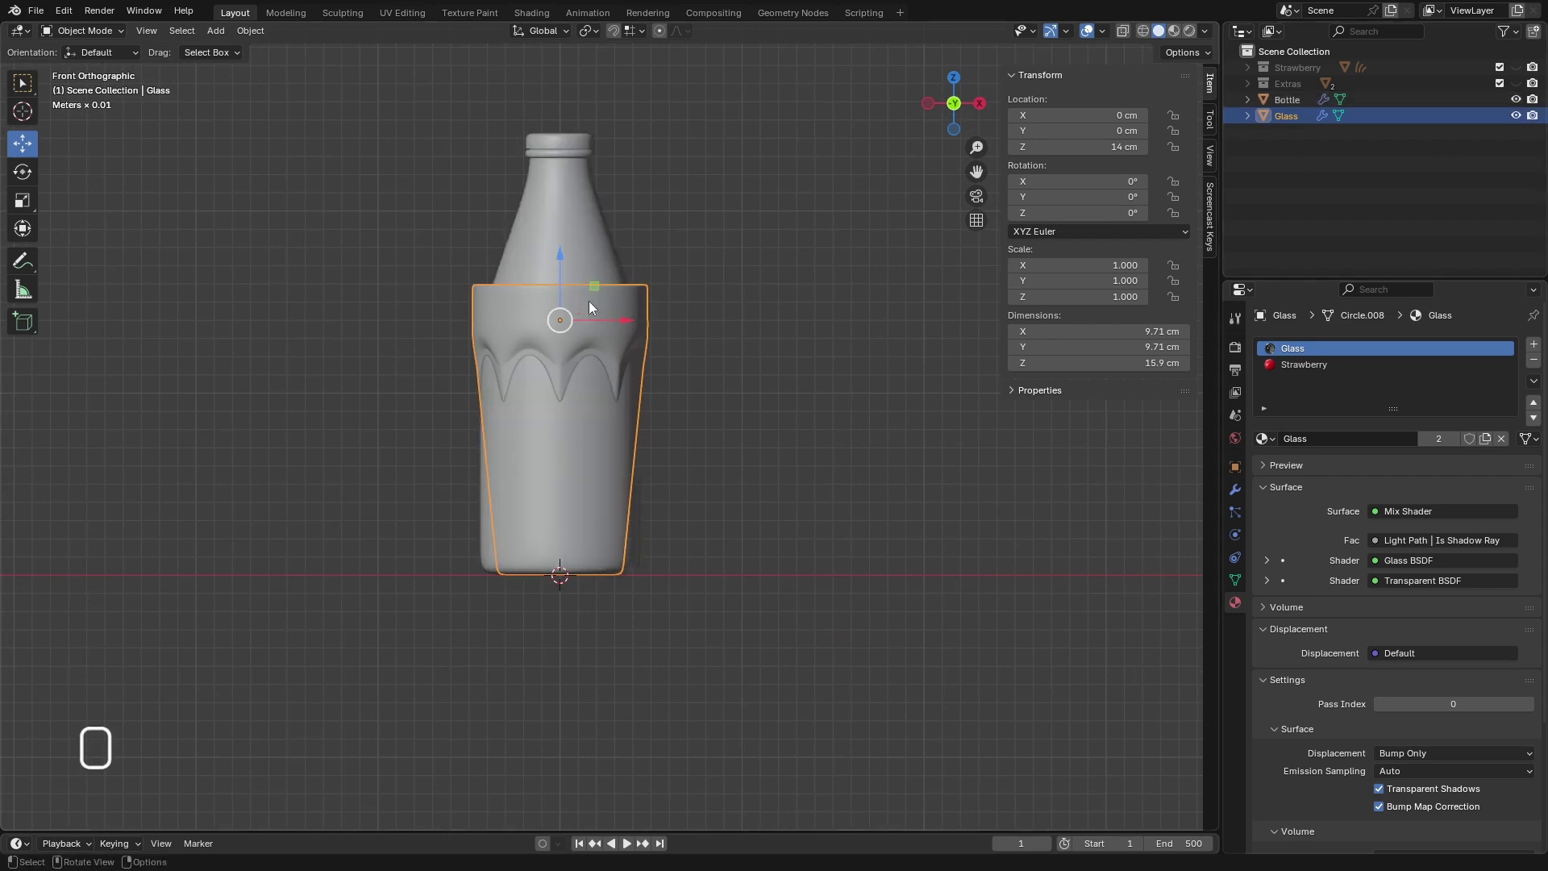
left_click(708, 292)
left_click(622, 331)
left_click_drag(622, 318, 840, 307)
scroll(492, 358, "down", 3)
scroll(468, 373, "up", 2)
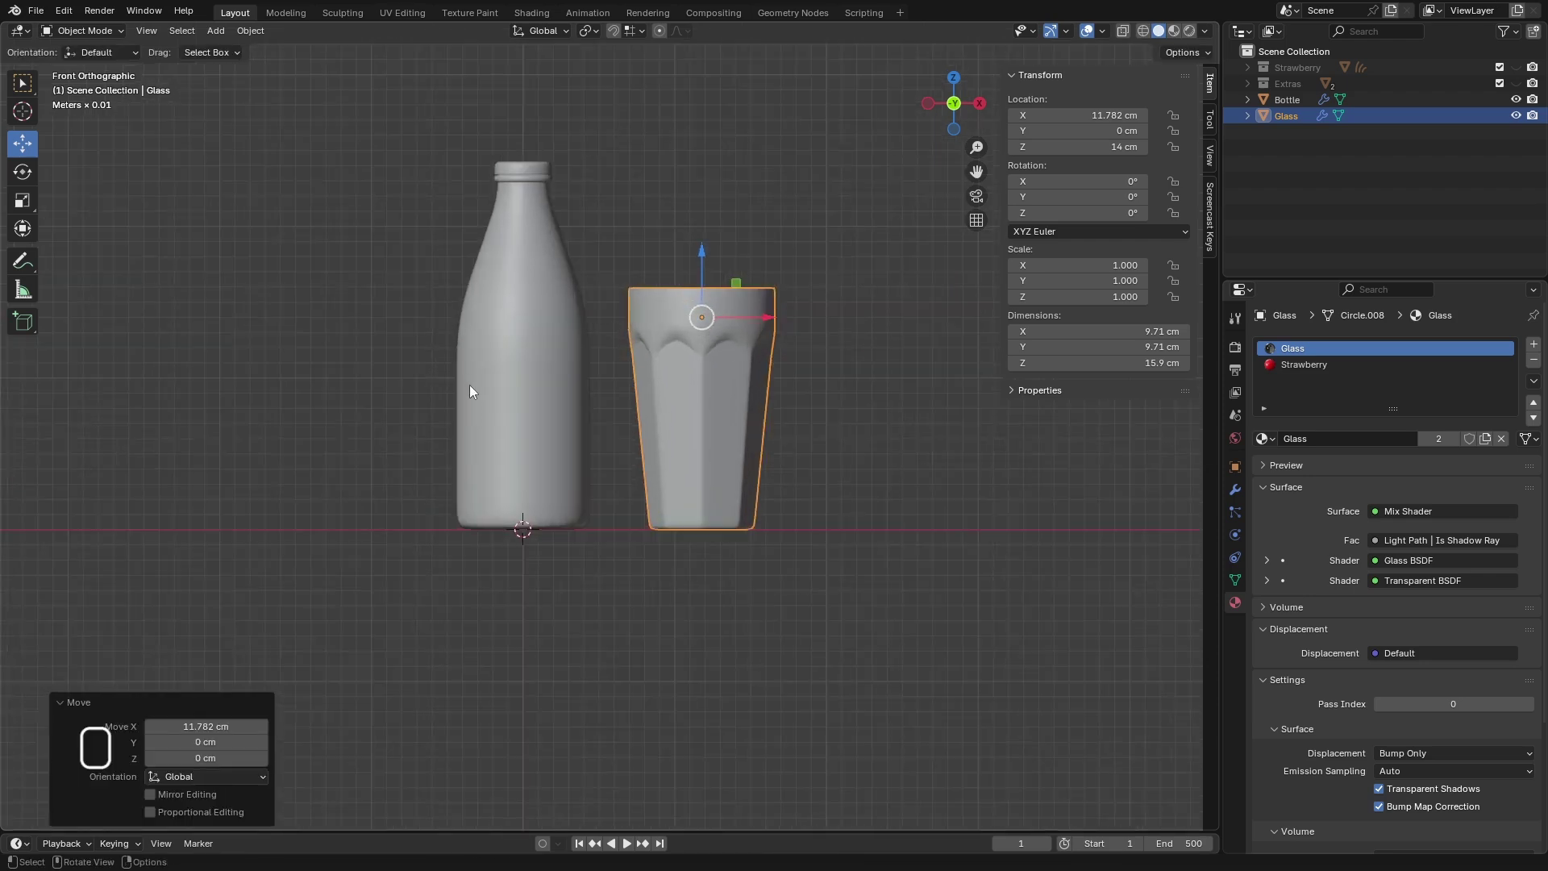
- Set the Bottle's origin to the bottom of its geometry
left_click(570, 274)
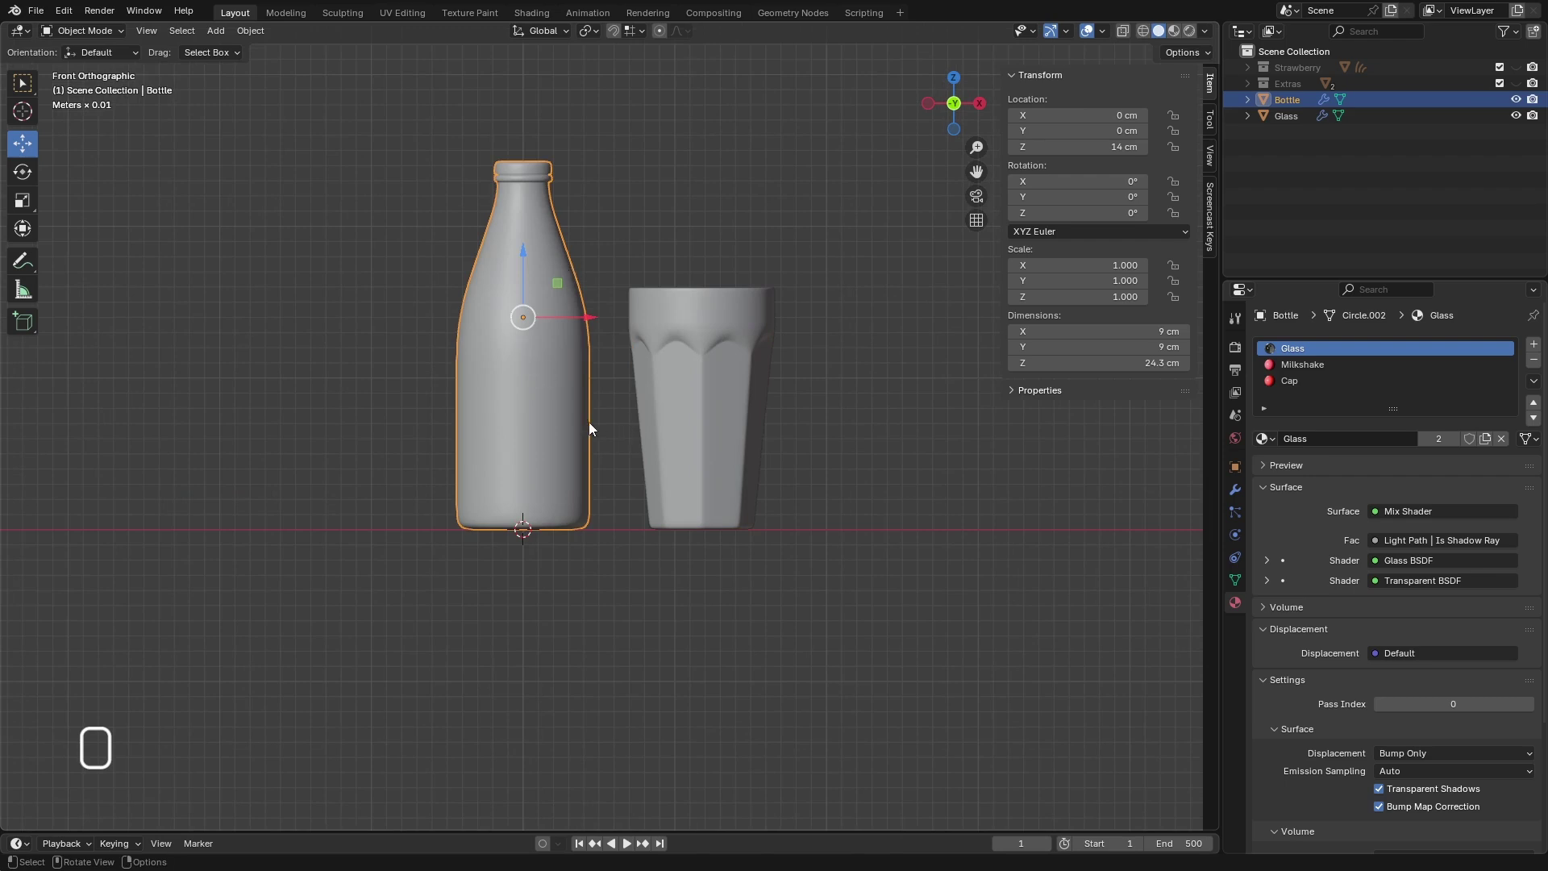
scroll(576, 424, "down", 3)
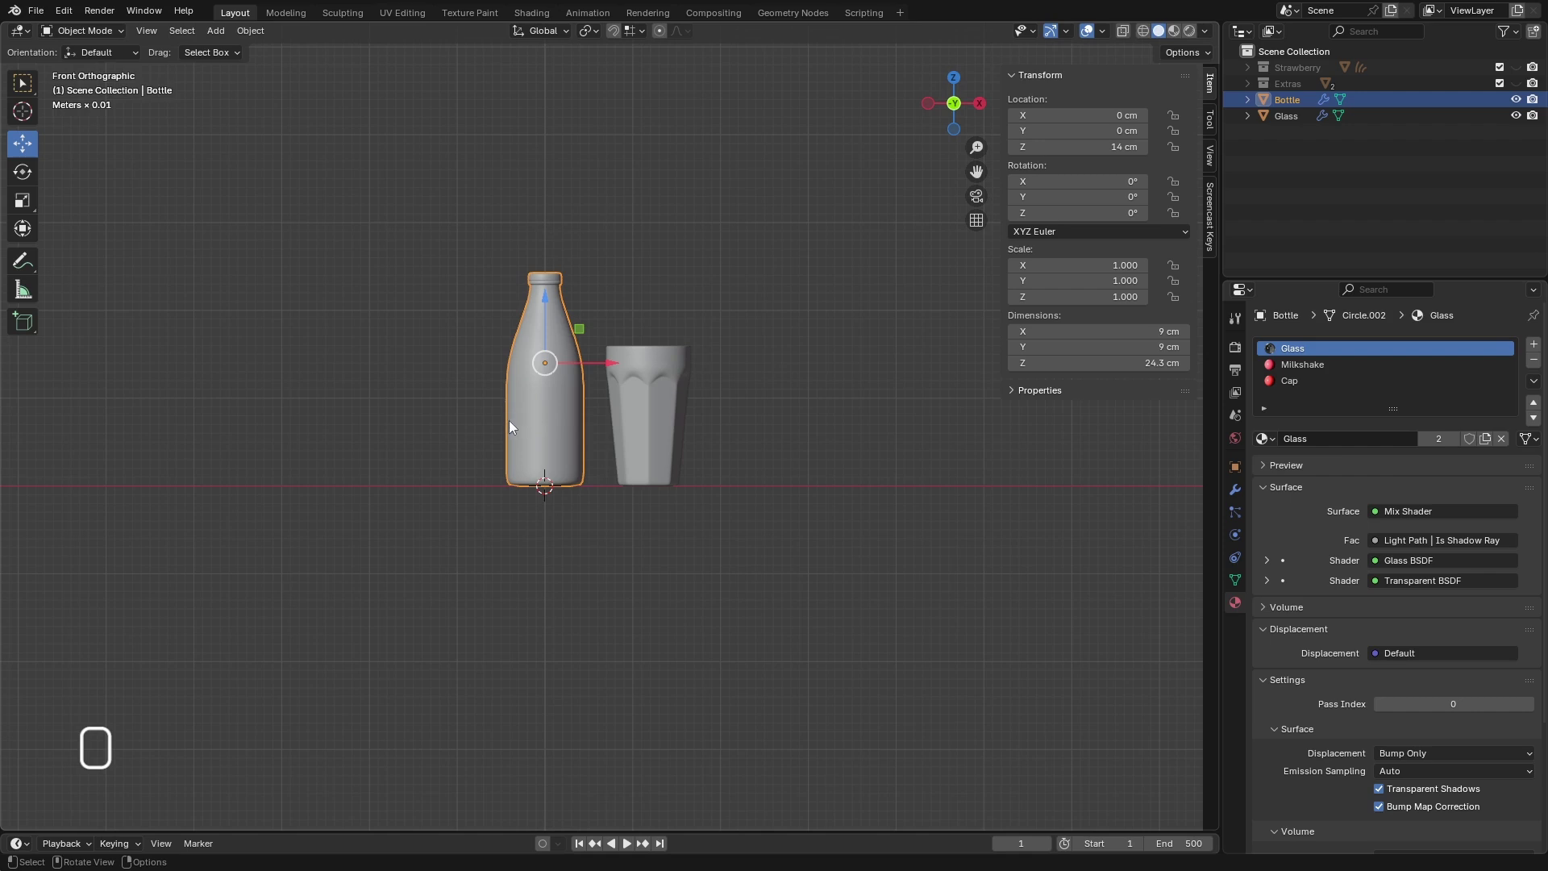
key("ctrl+alt+x")
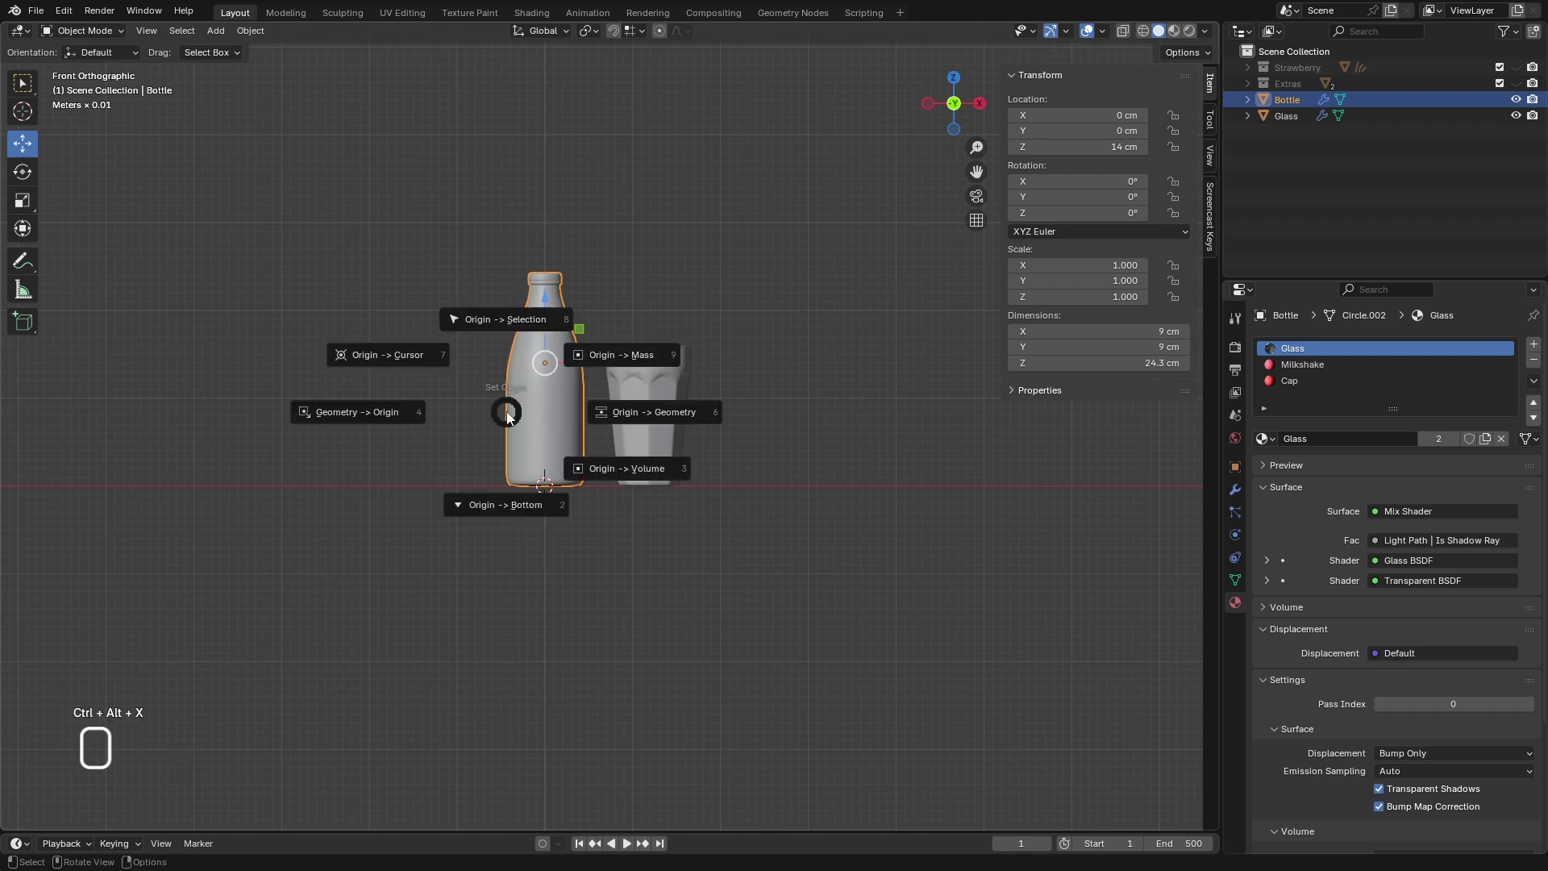
left_click(510, 503)
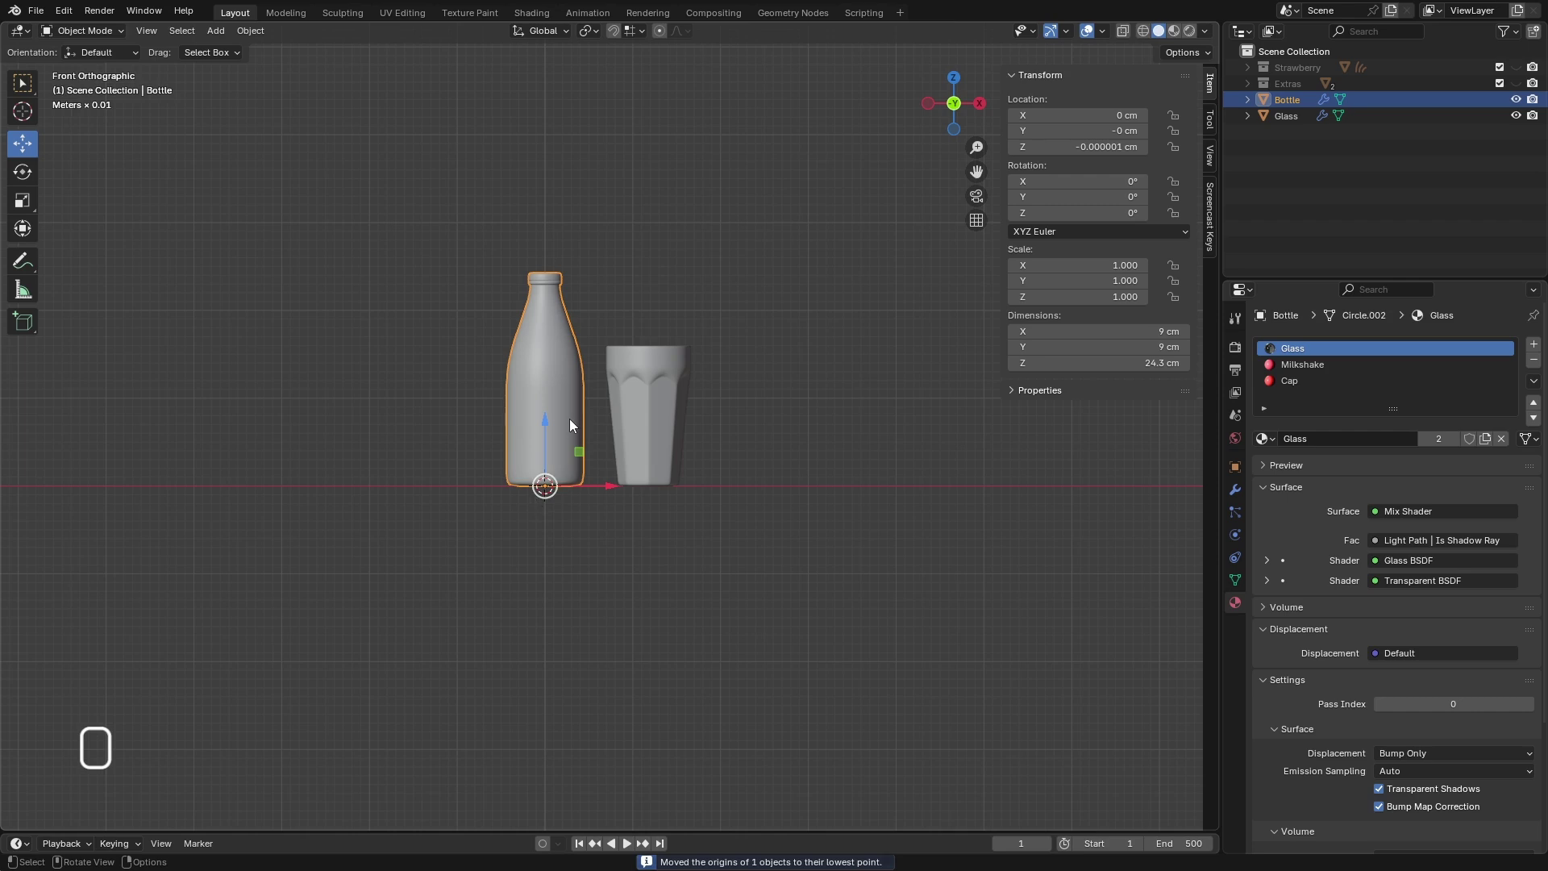
- Scale the Bottle up uniformly from its base by about 1.236, to a height of about 30 cm
scroll(547, 354, "up", 1)
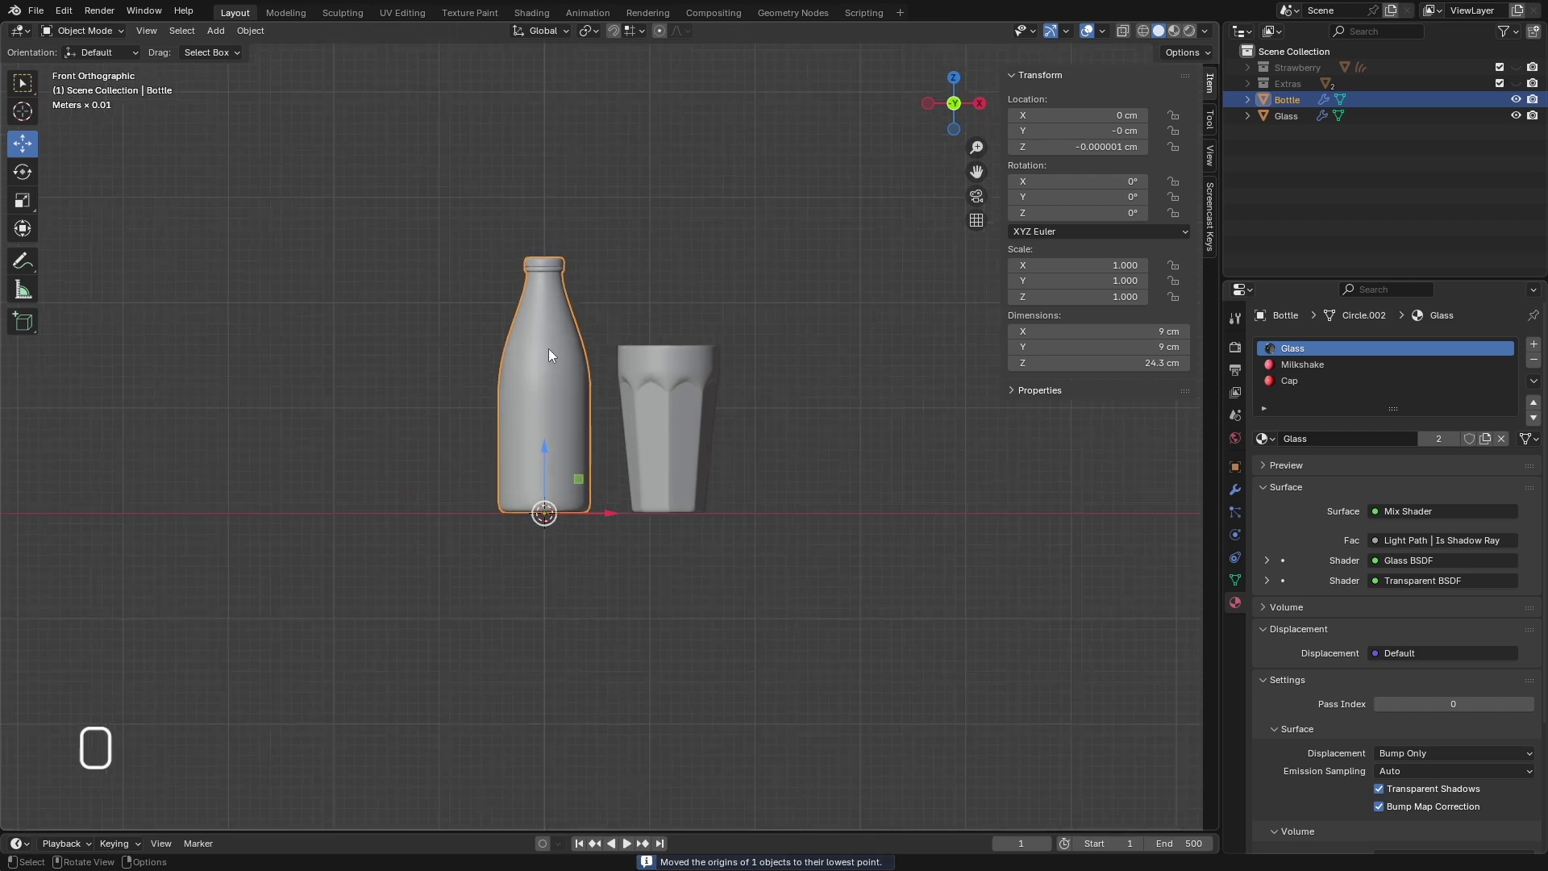
key("s")
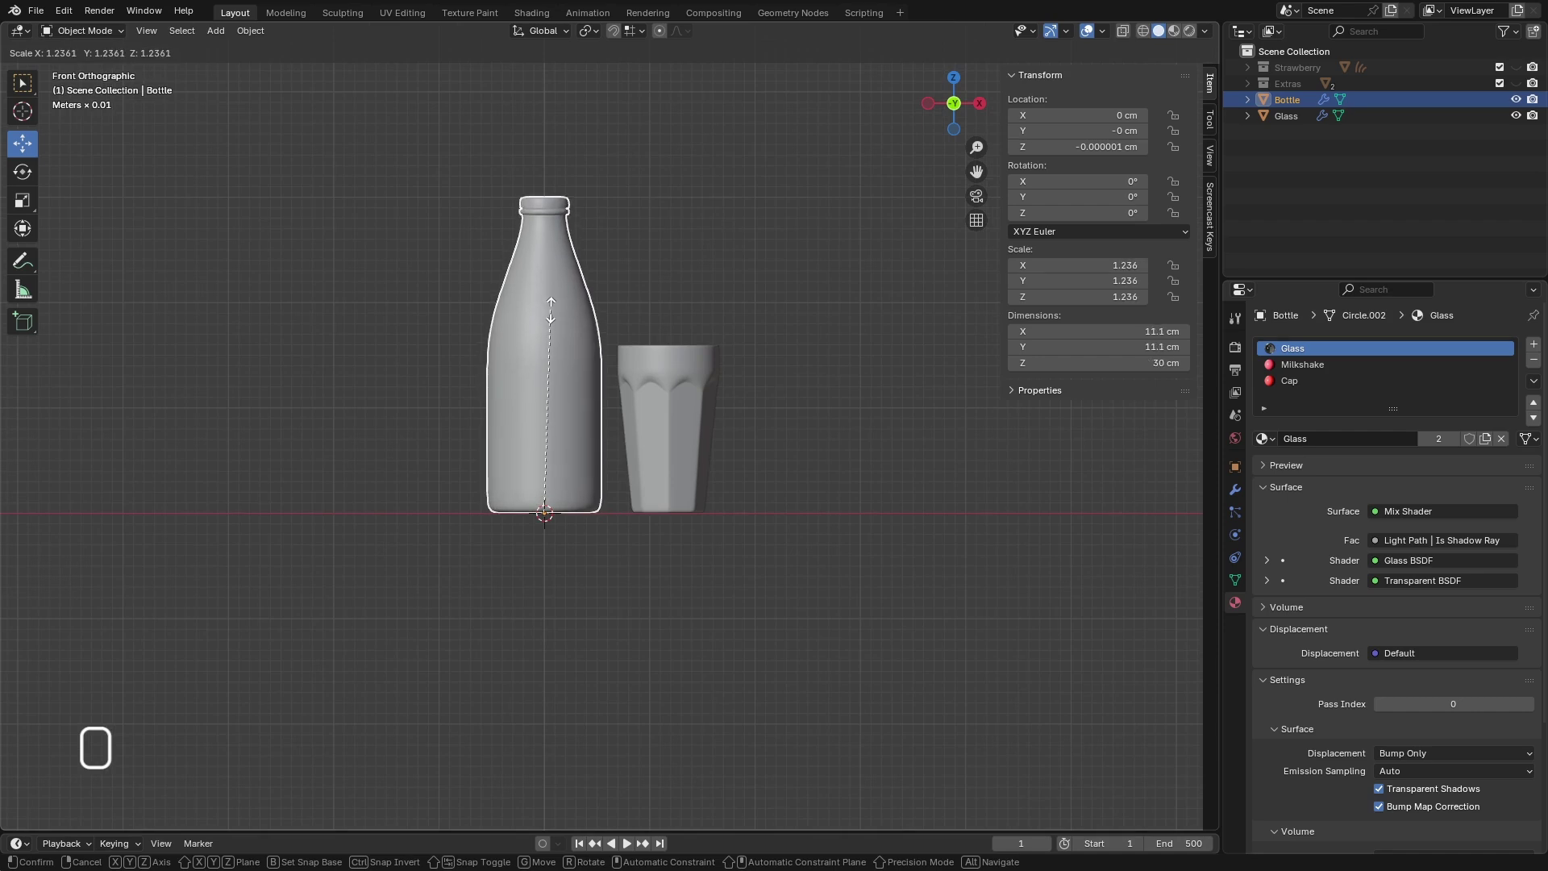
left_click(551, 309)
left_click(750, 409)
scroll(679, 393, "down", 2)
middle_click_drag(680, 393, 711, 468)
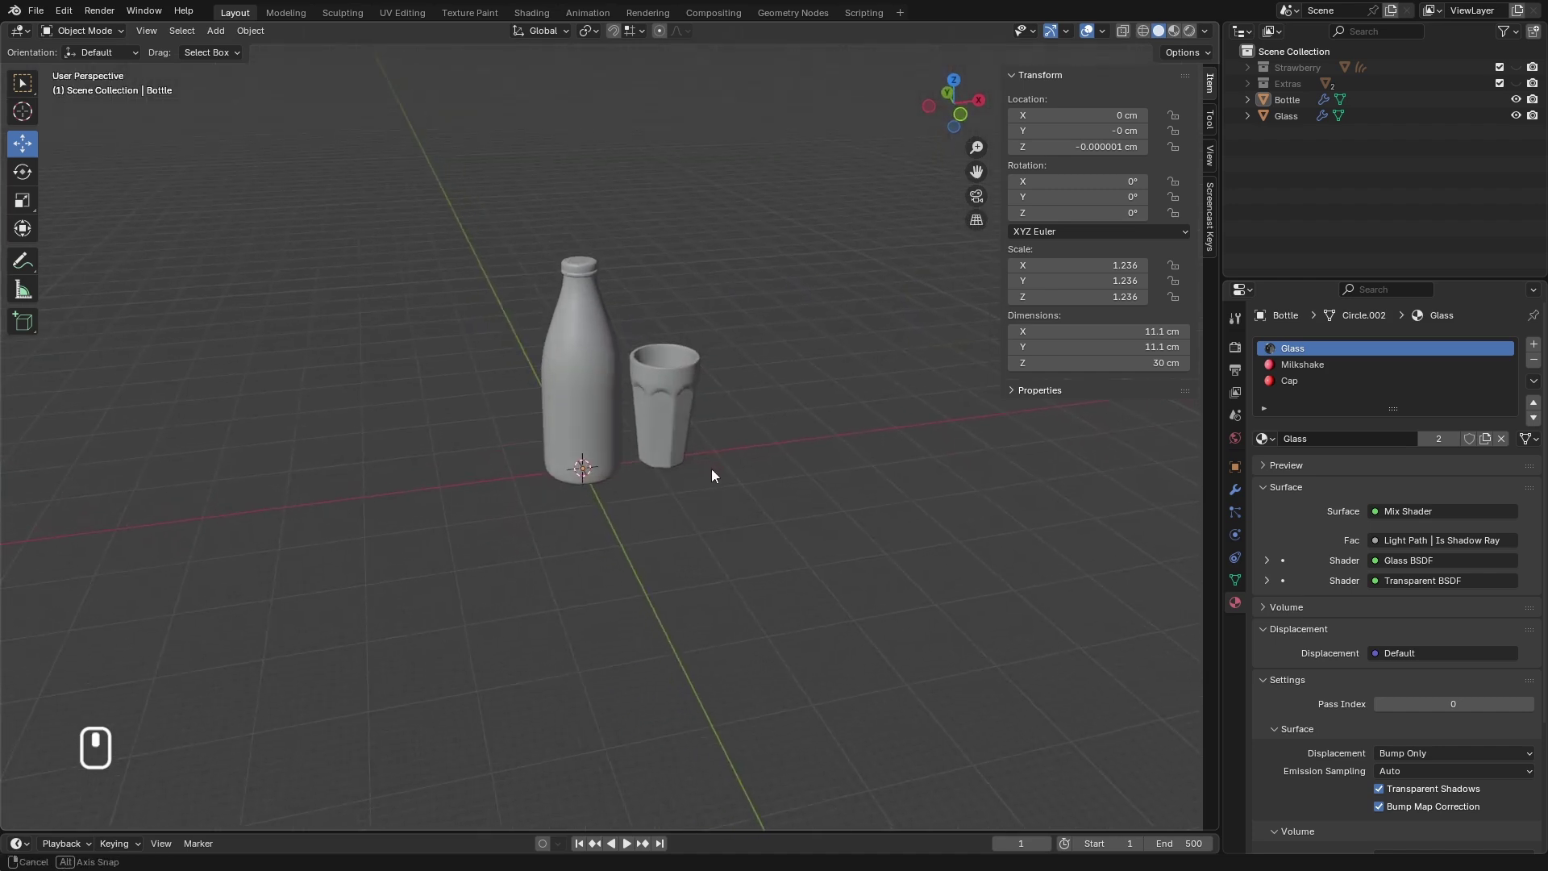
- Apply the Bottle's scale transform, then deselect it
left_click(602, 327)
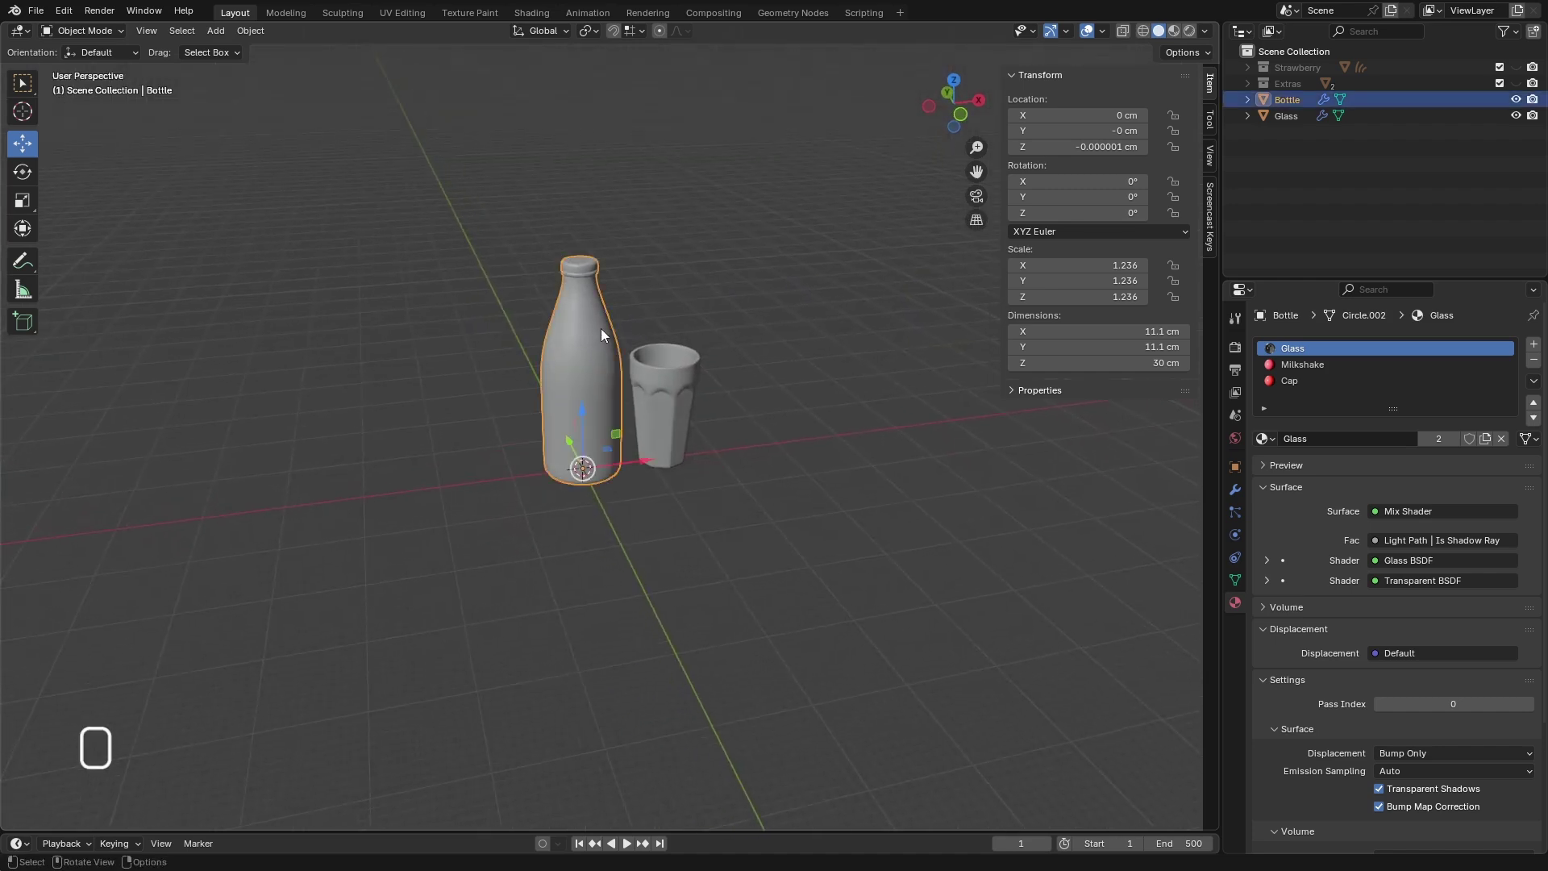
key("ctrl+a")
left_click(695, 272)
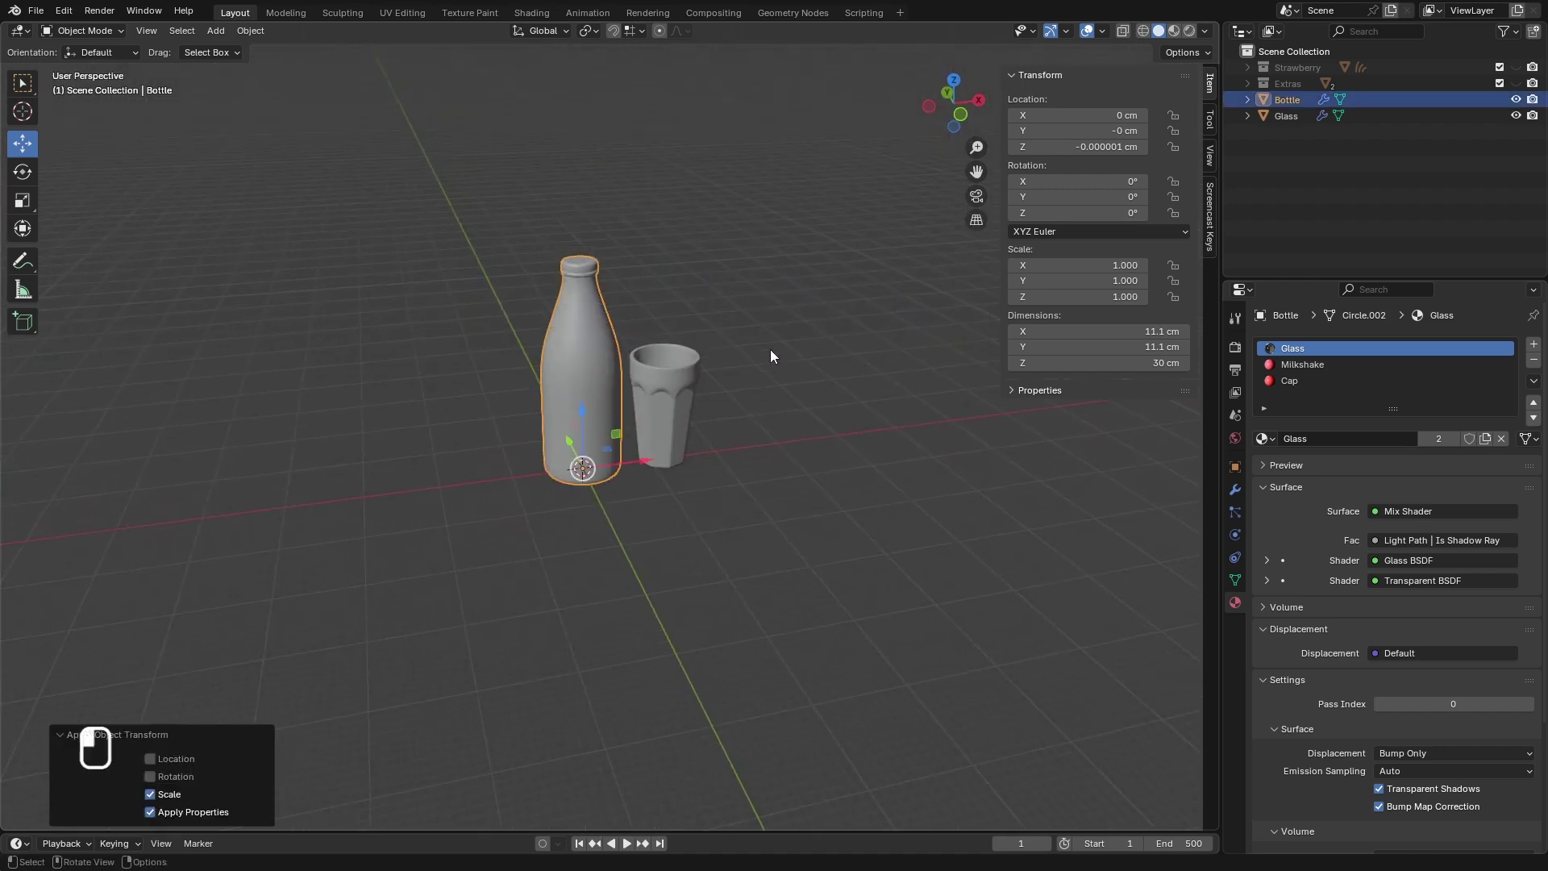
left_click(770, 349)
- Switch the viewport to rendered shading to compare the bottle and glass from the front
left_click(1188, 32)
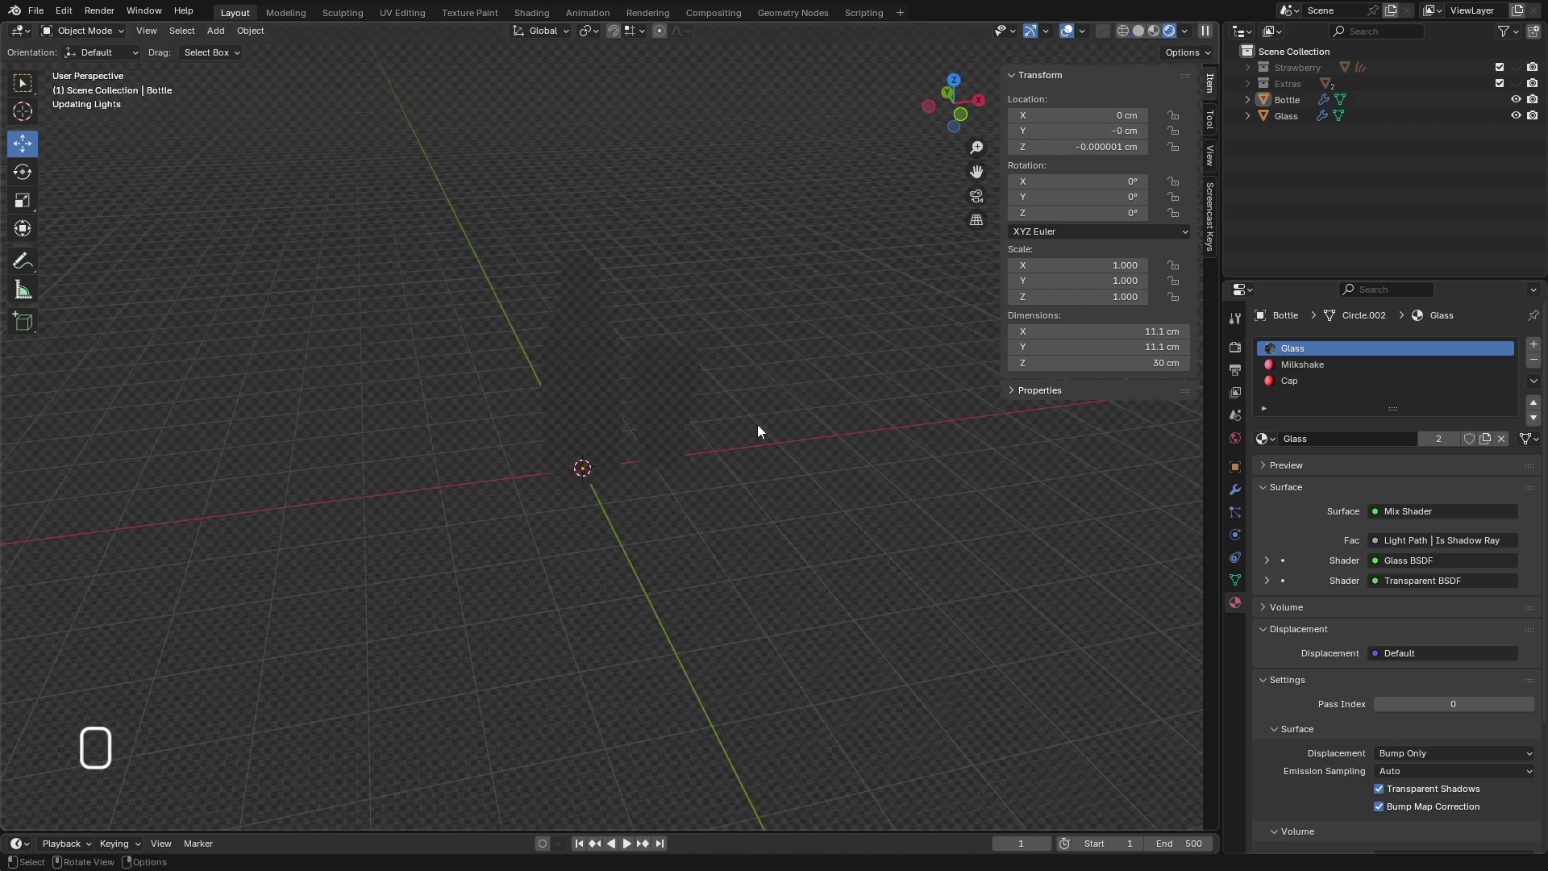
middle_click_drag(758, 421, 649, 375)
left_click(538, 283)
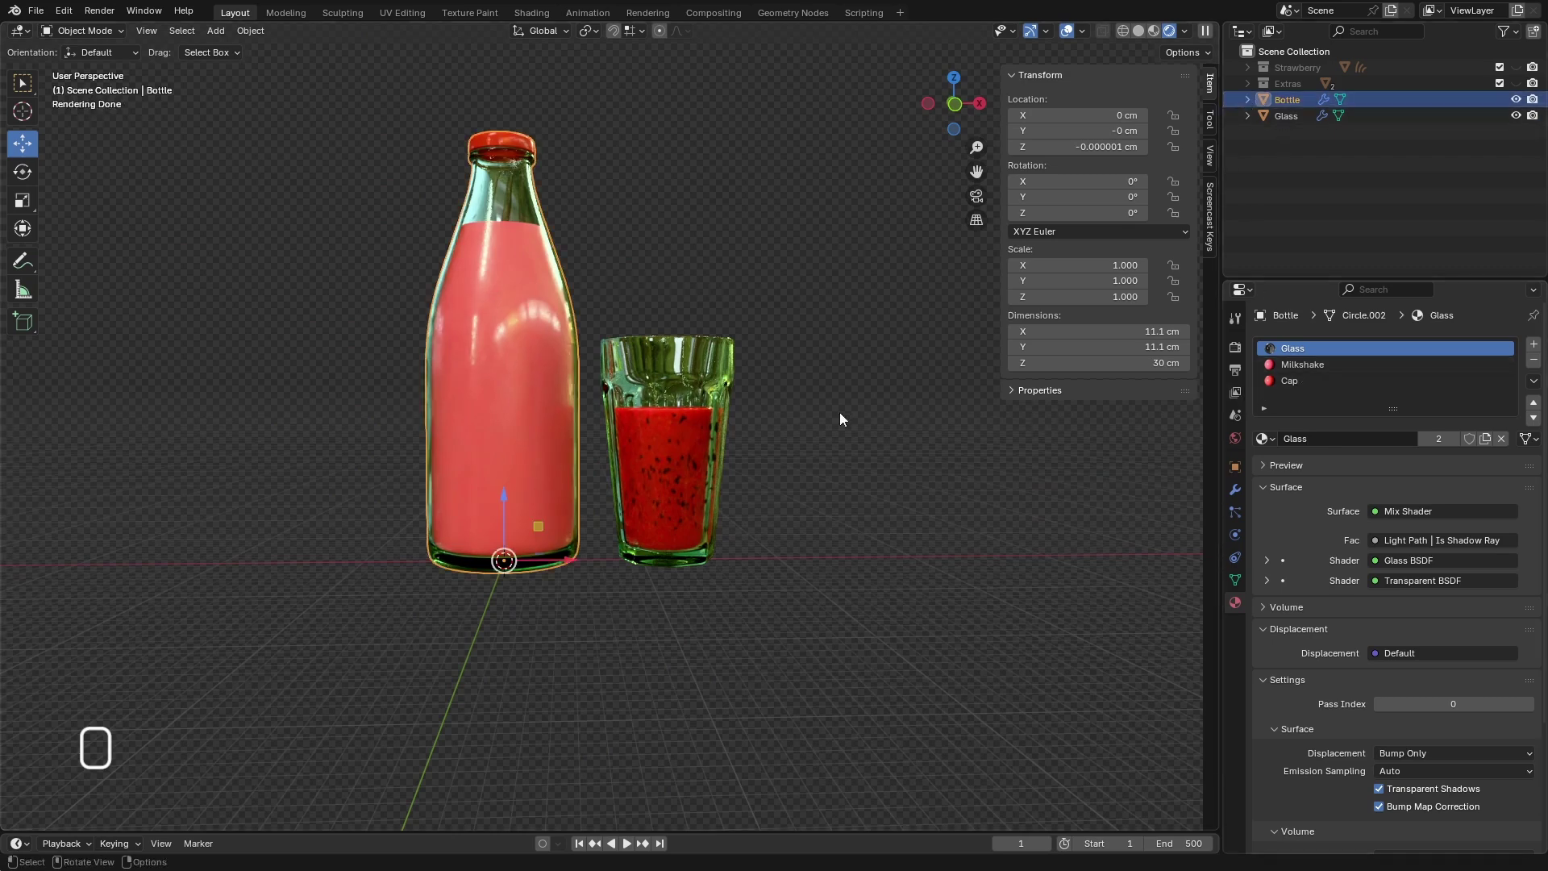
- Replace the Strawberry material in the Glass object's second material slot with the existing Milkshake material
middle_click_drag(689, 434, 806, 330)
left_click(670, 345)
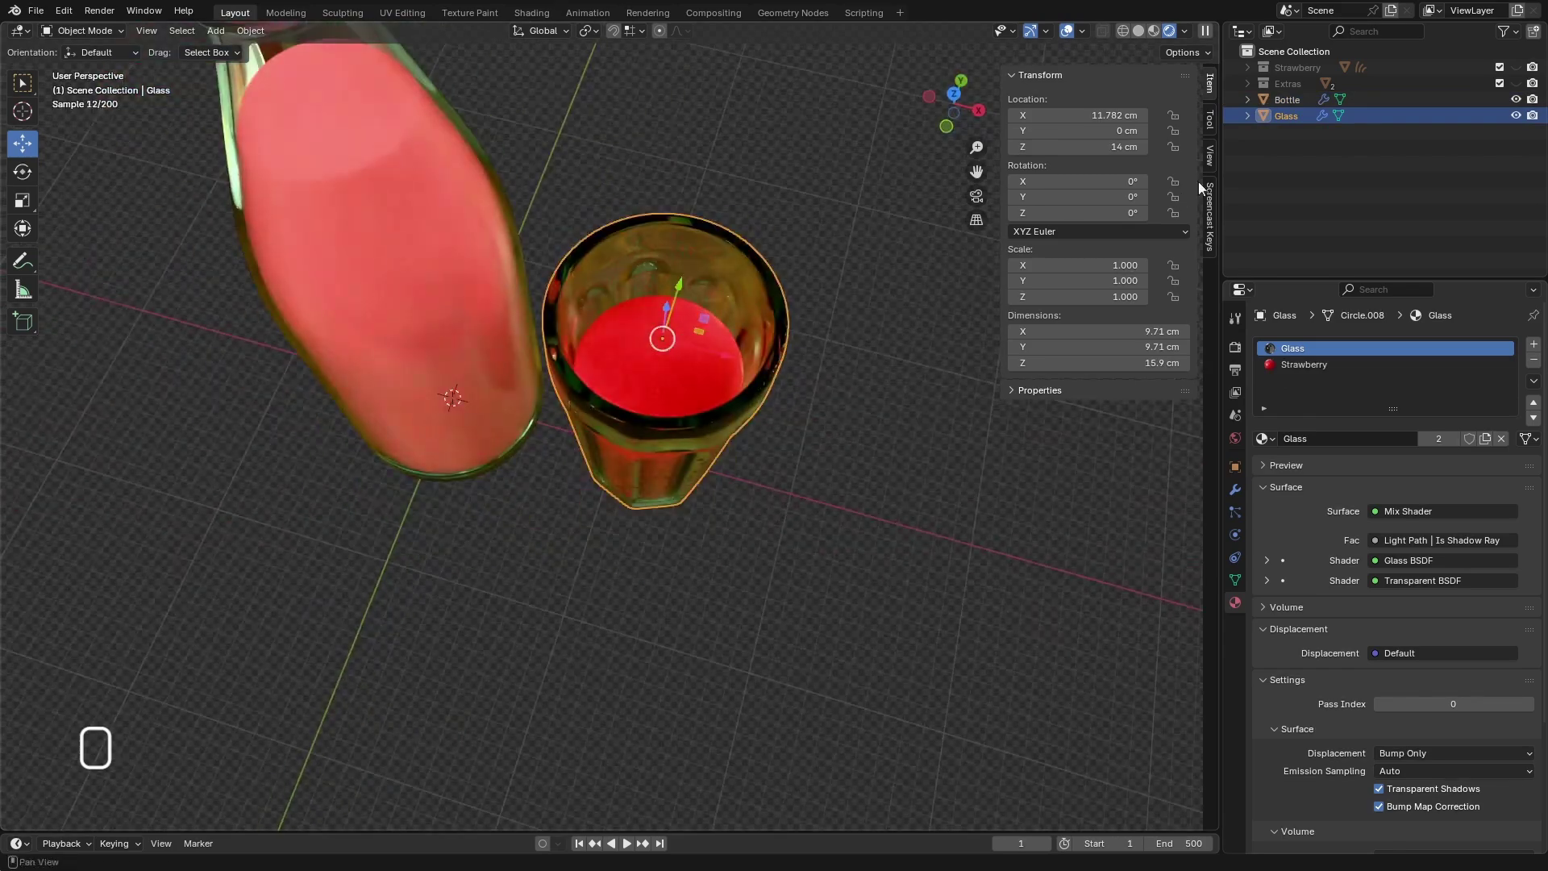
left_click(1248, 116)
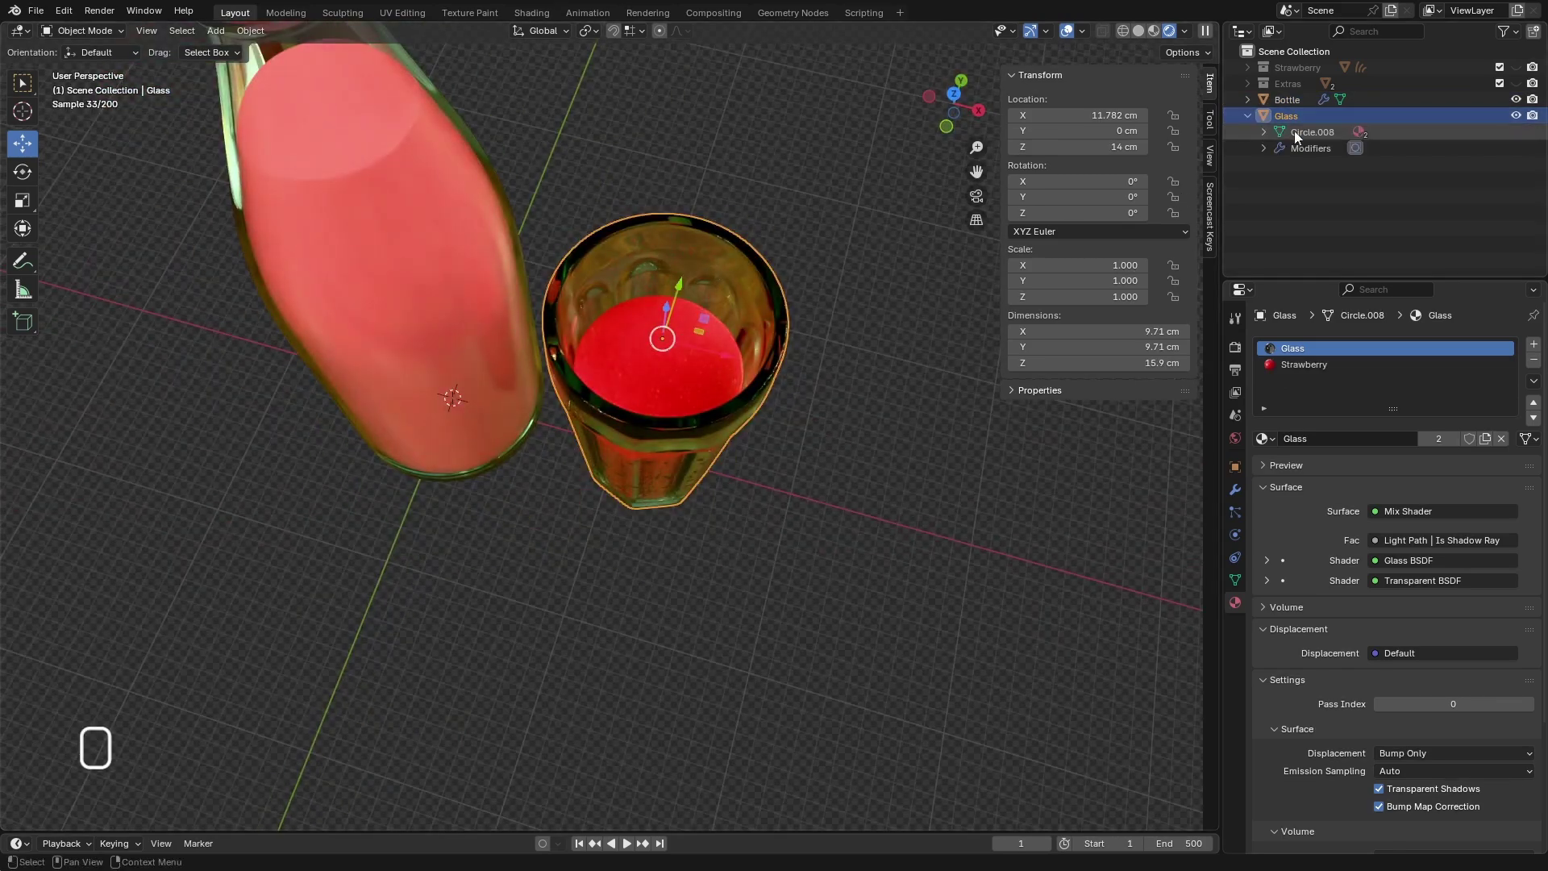
left_click(1289, 365)
left_click(1277, 437)
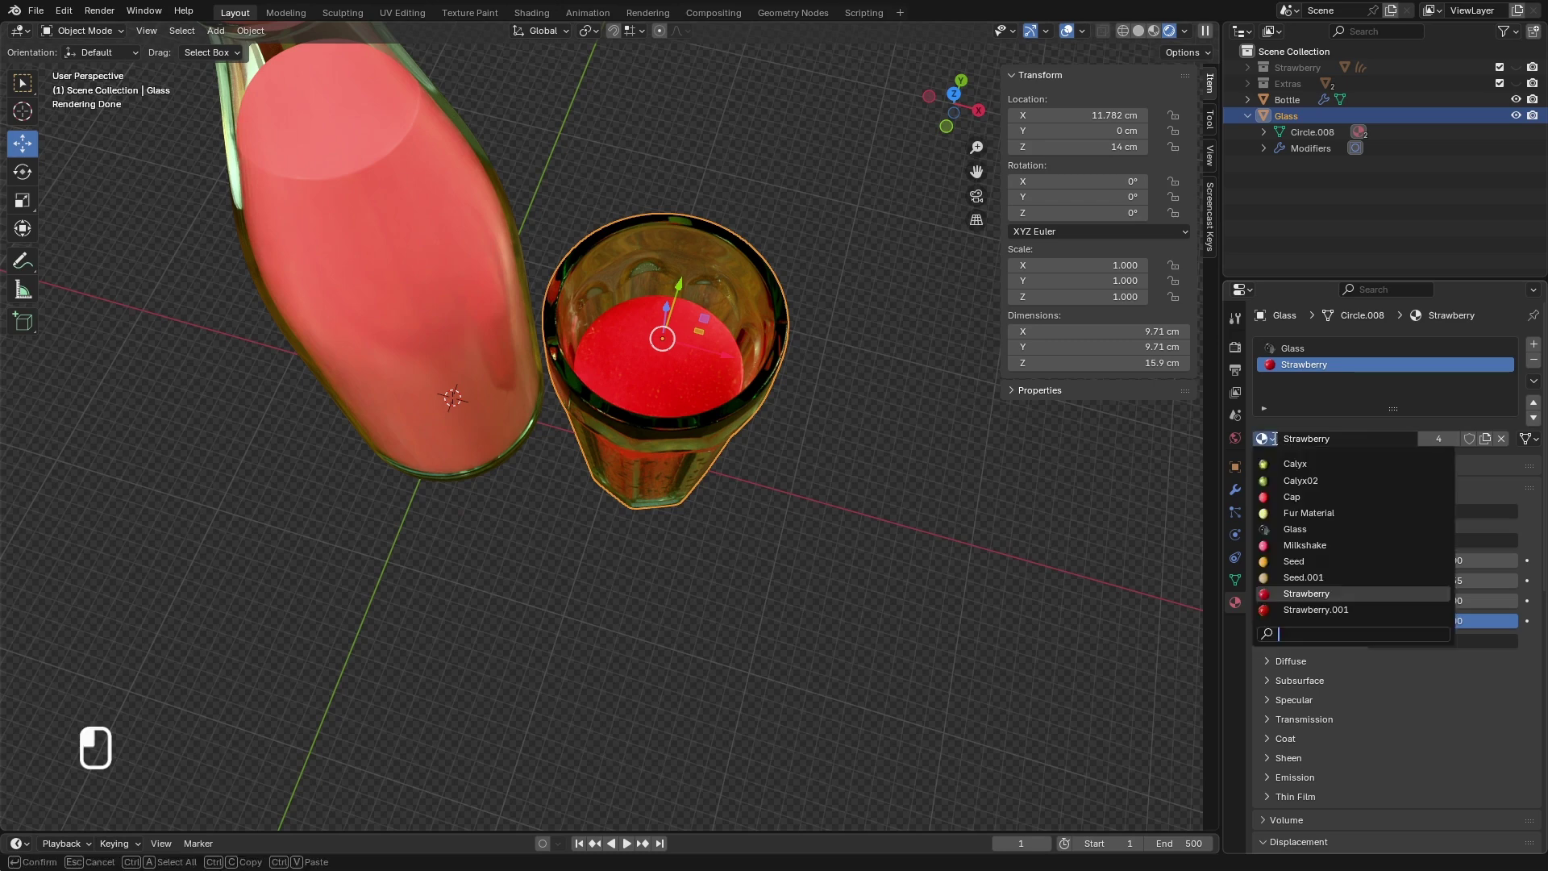
left_click(1298, 547)
left_click(959, 506)
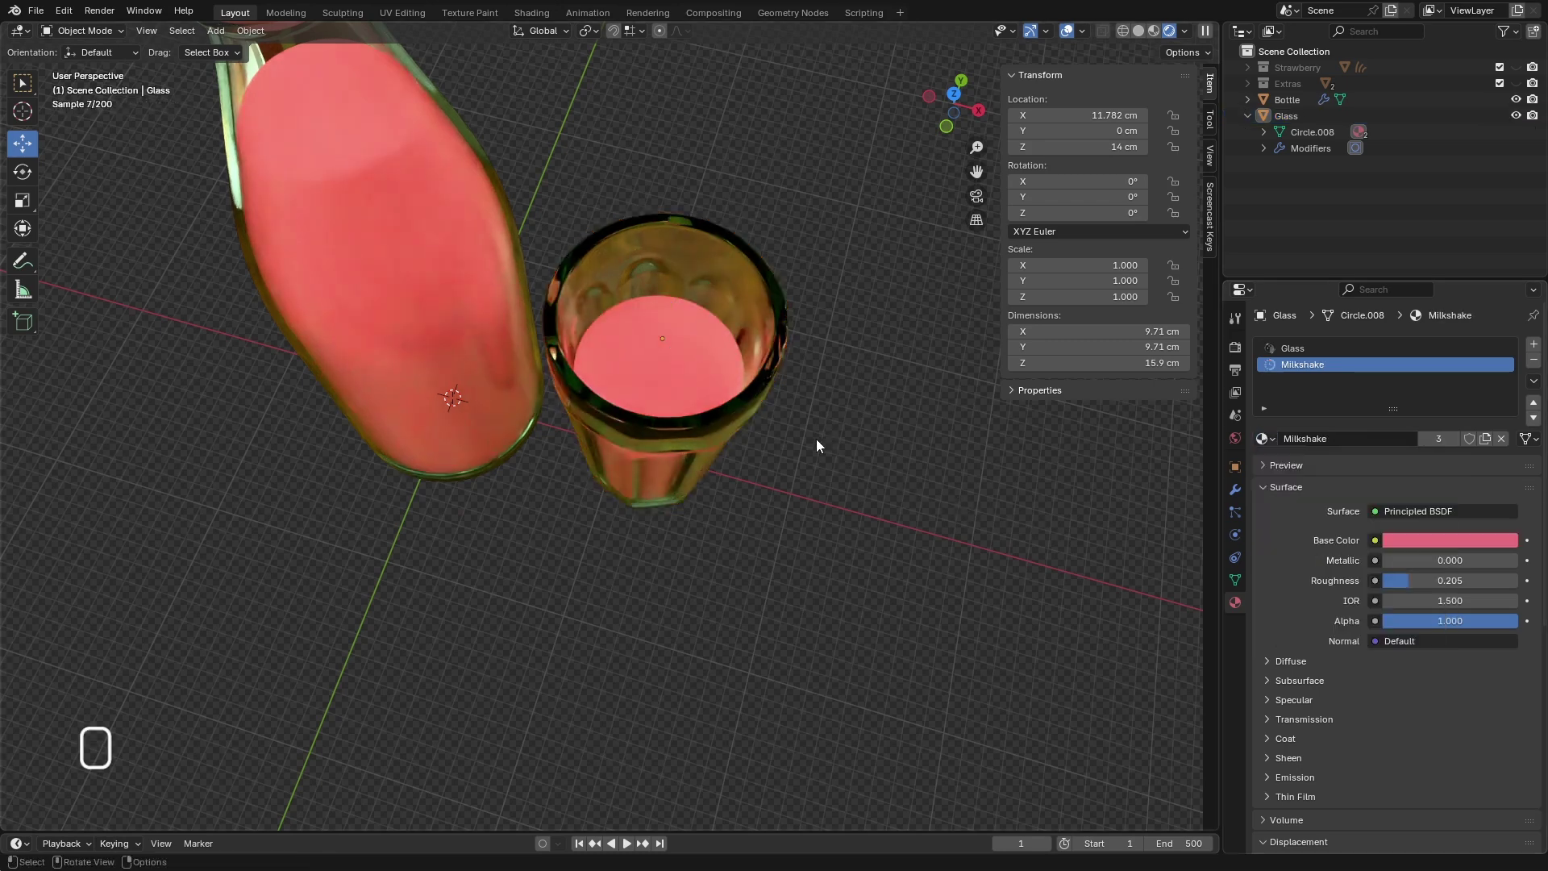
- Examine the rendered bottle and glass close up, from above, and in front view to check their milkshake material and proportions
middle_click_drag(815, 442, 698, 520)
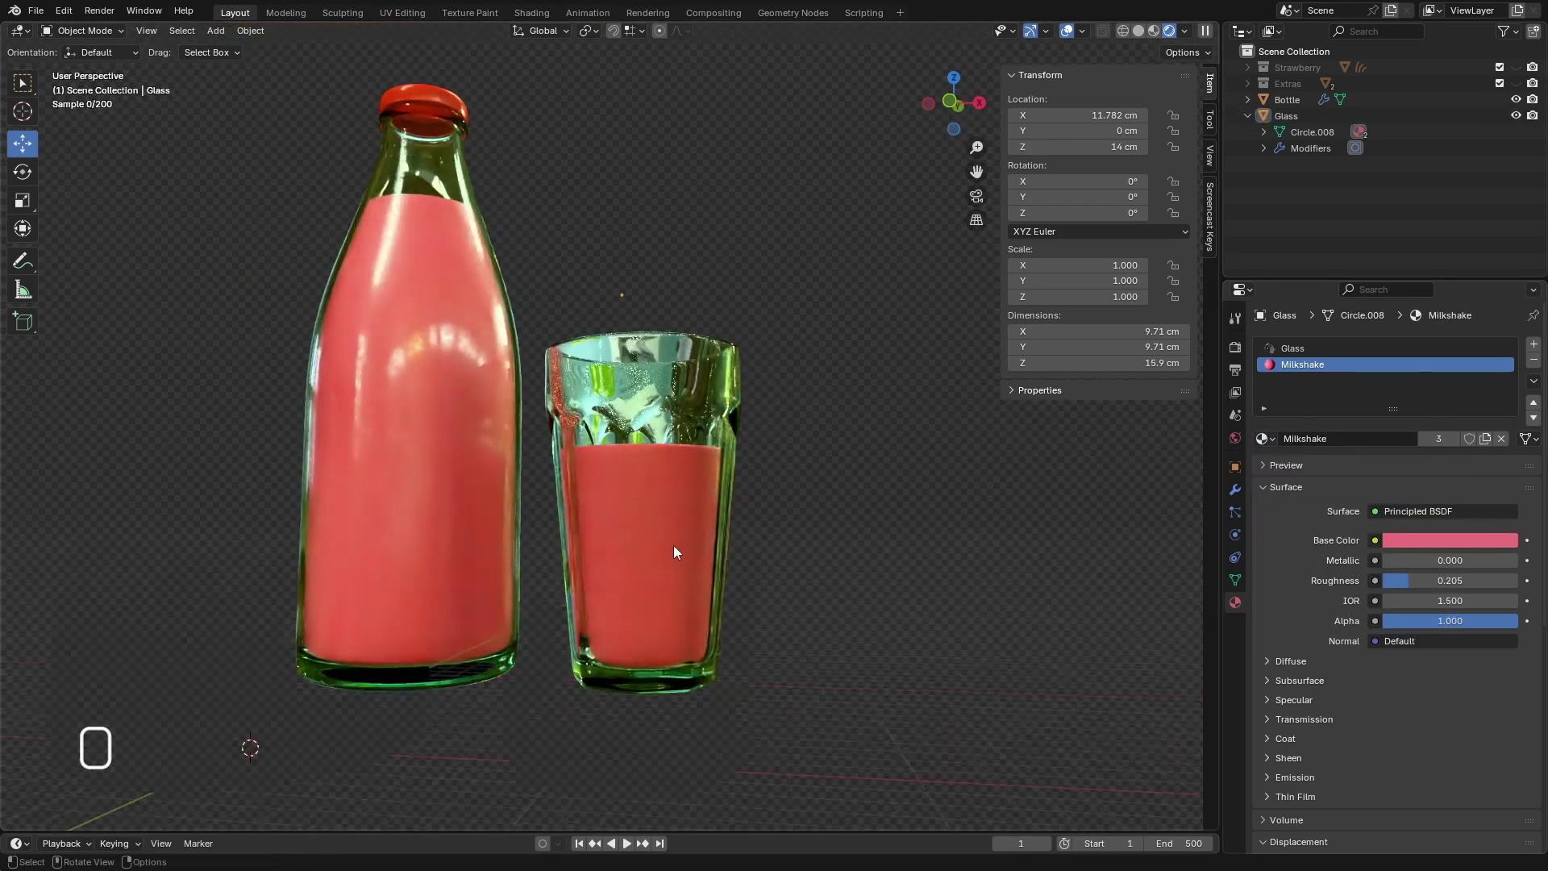
scroll(674, 544, "up", 5)
scroll(746, 385, "down", 5)
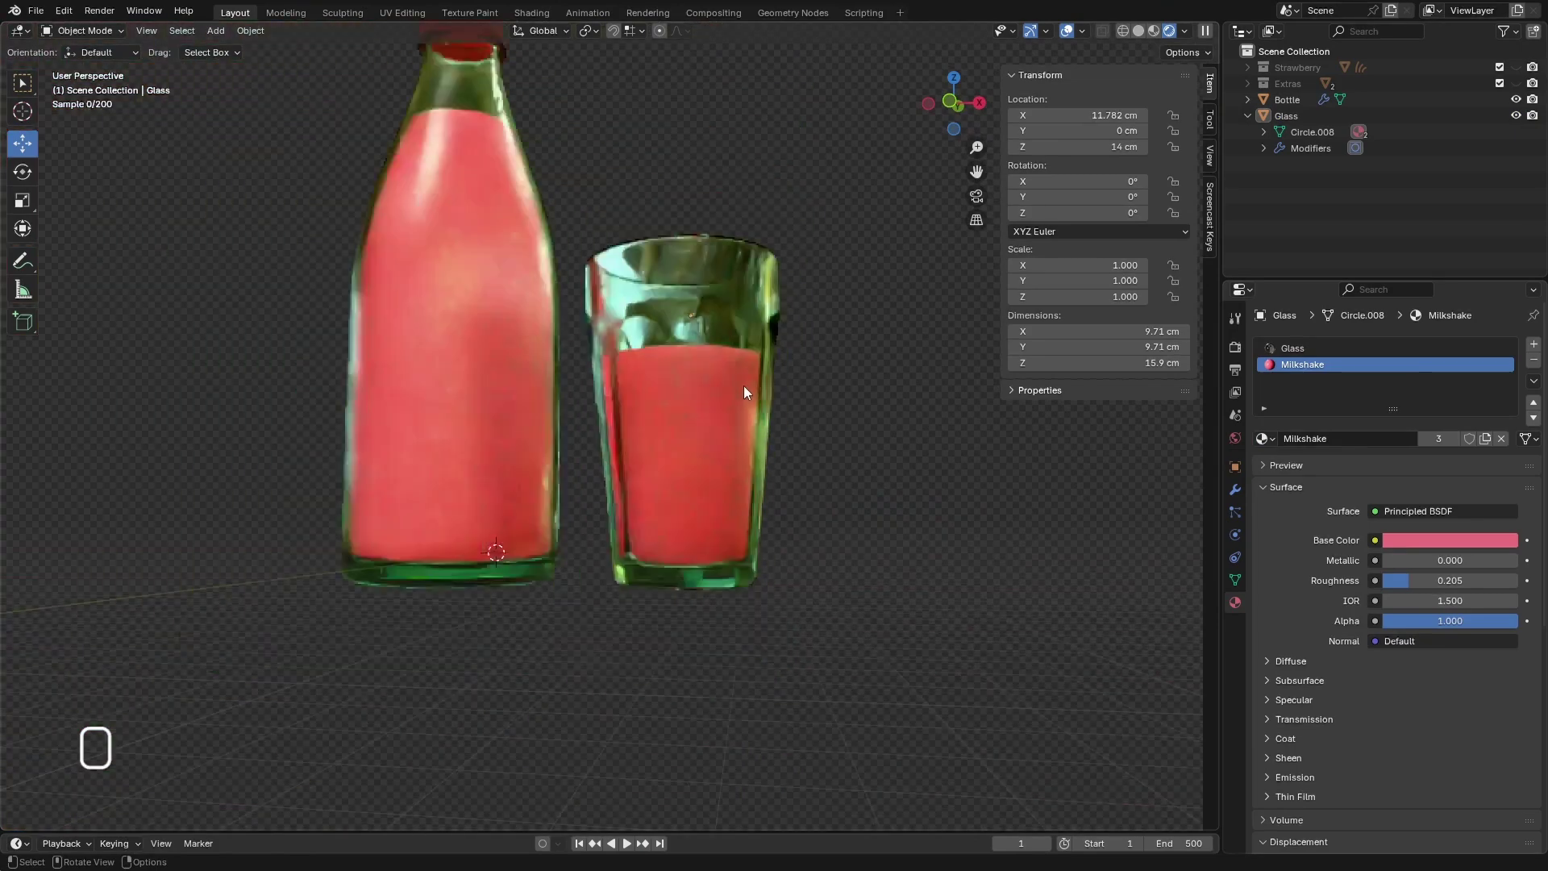
scroll(831, 544, "up", 2)
scroll(793, 532, "down", 5)
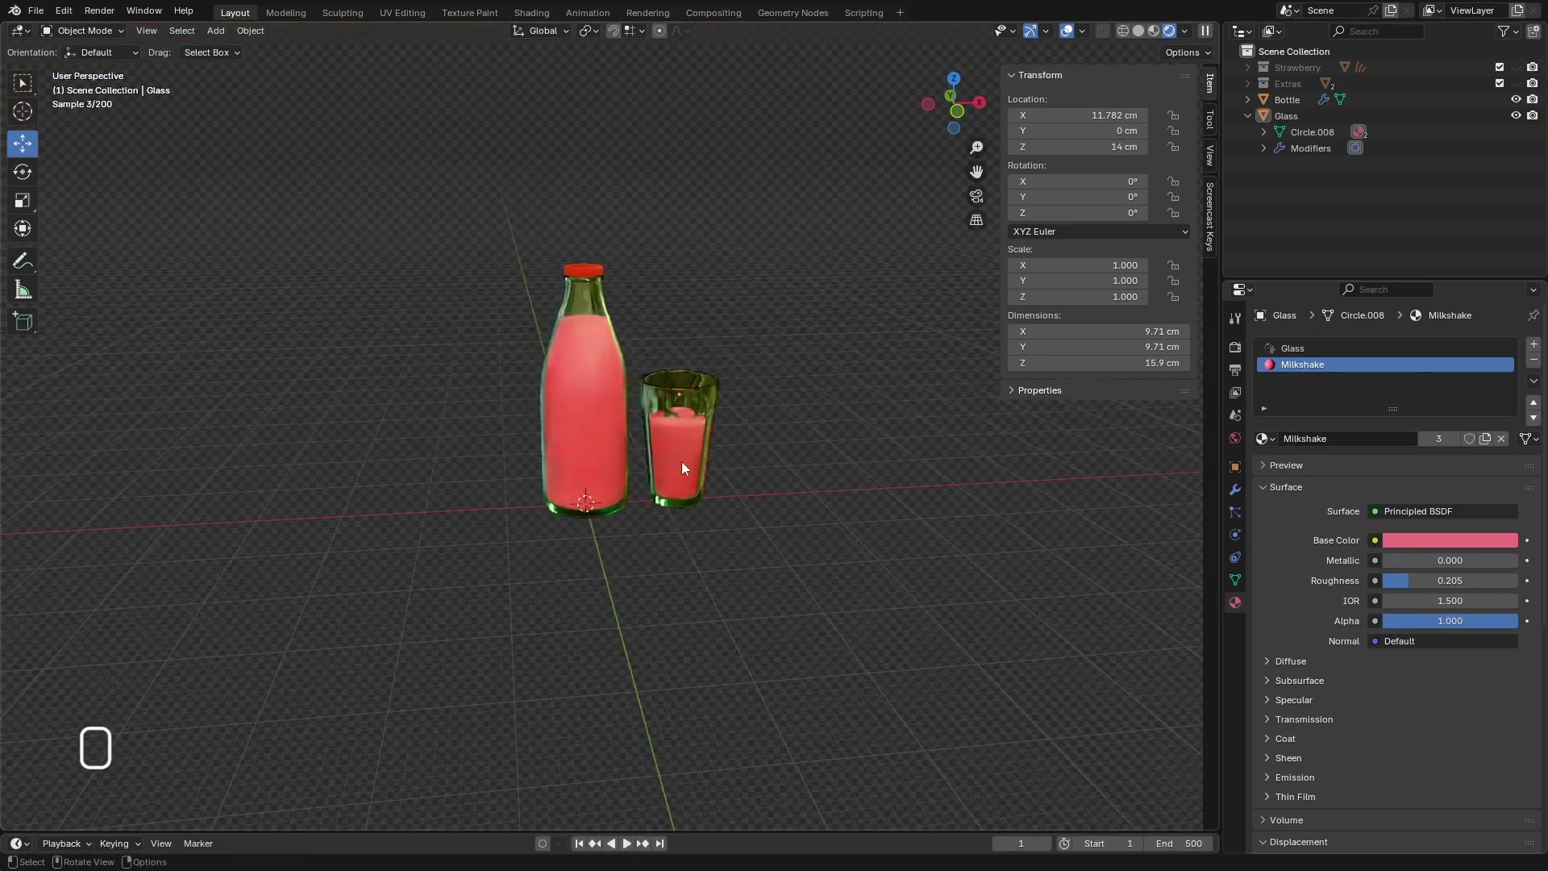
key("KP_1")
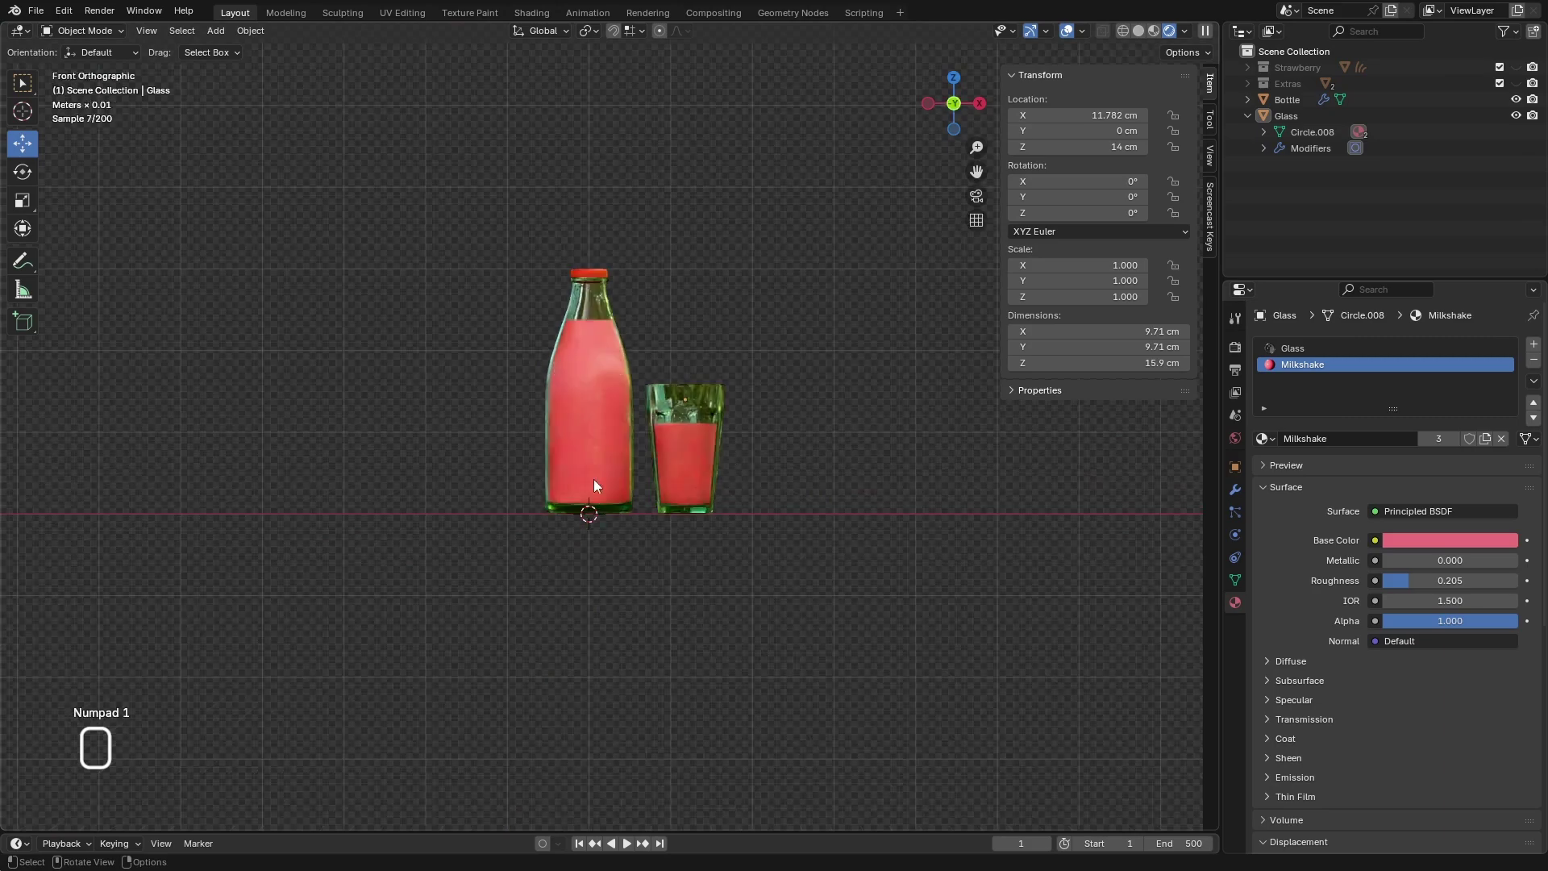
scroll(729, 426, "up", 4)
scroll(341, 446, "down", 2)
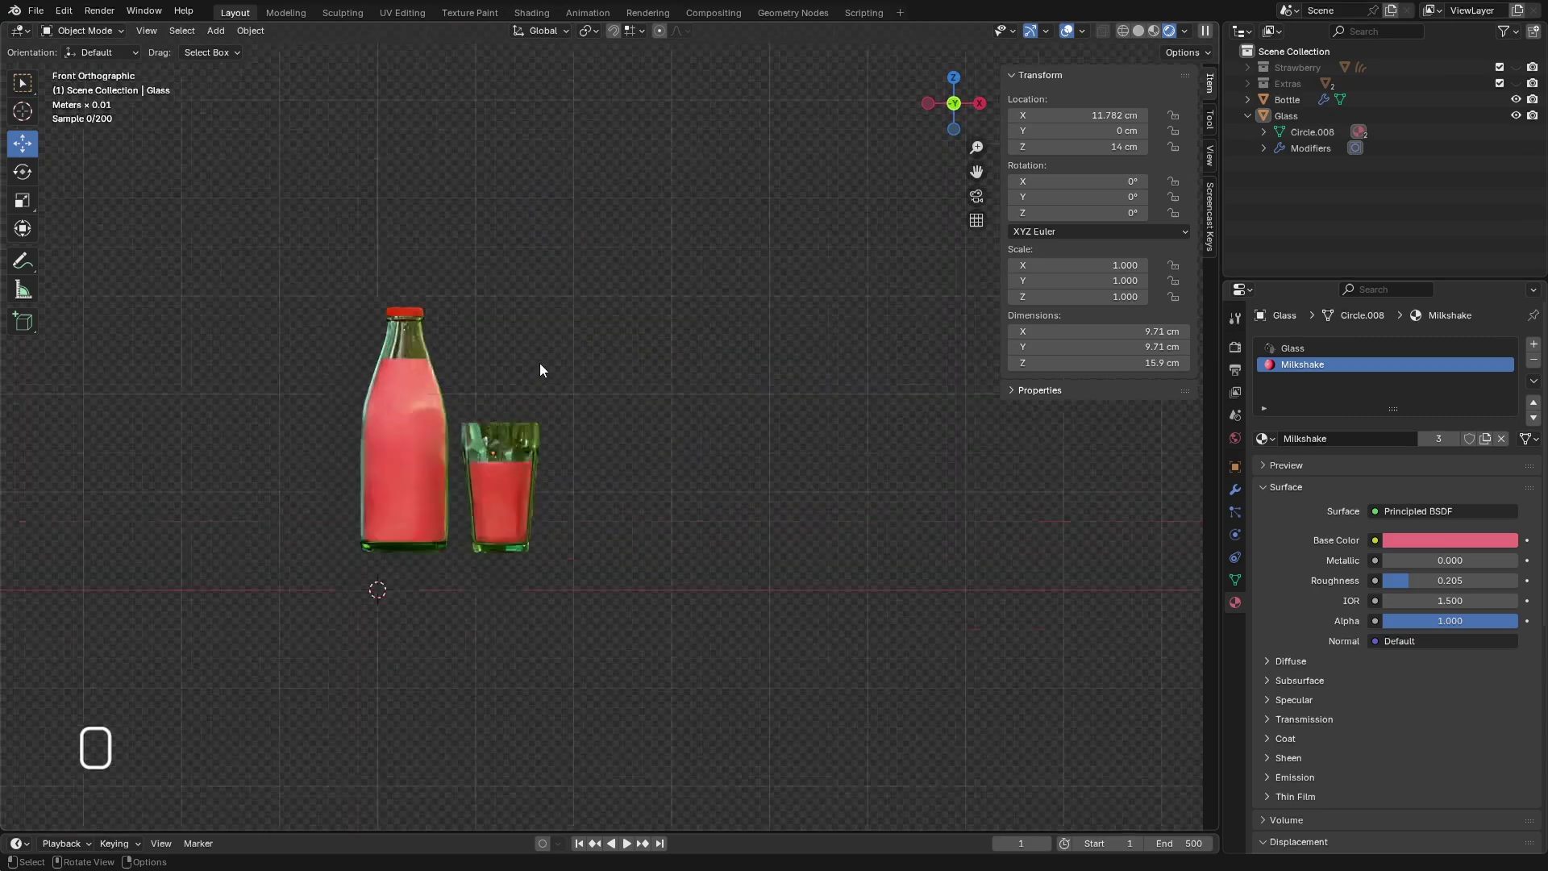
scroll(537, 384, "up", 3)
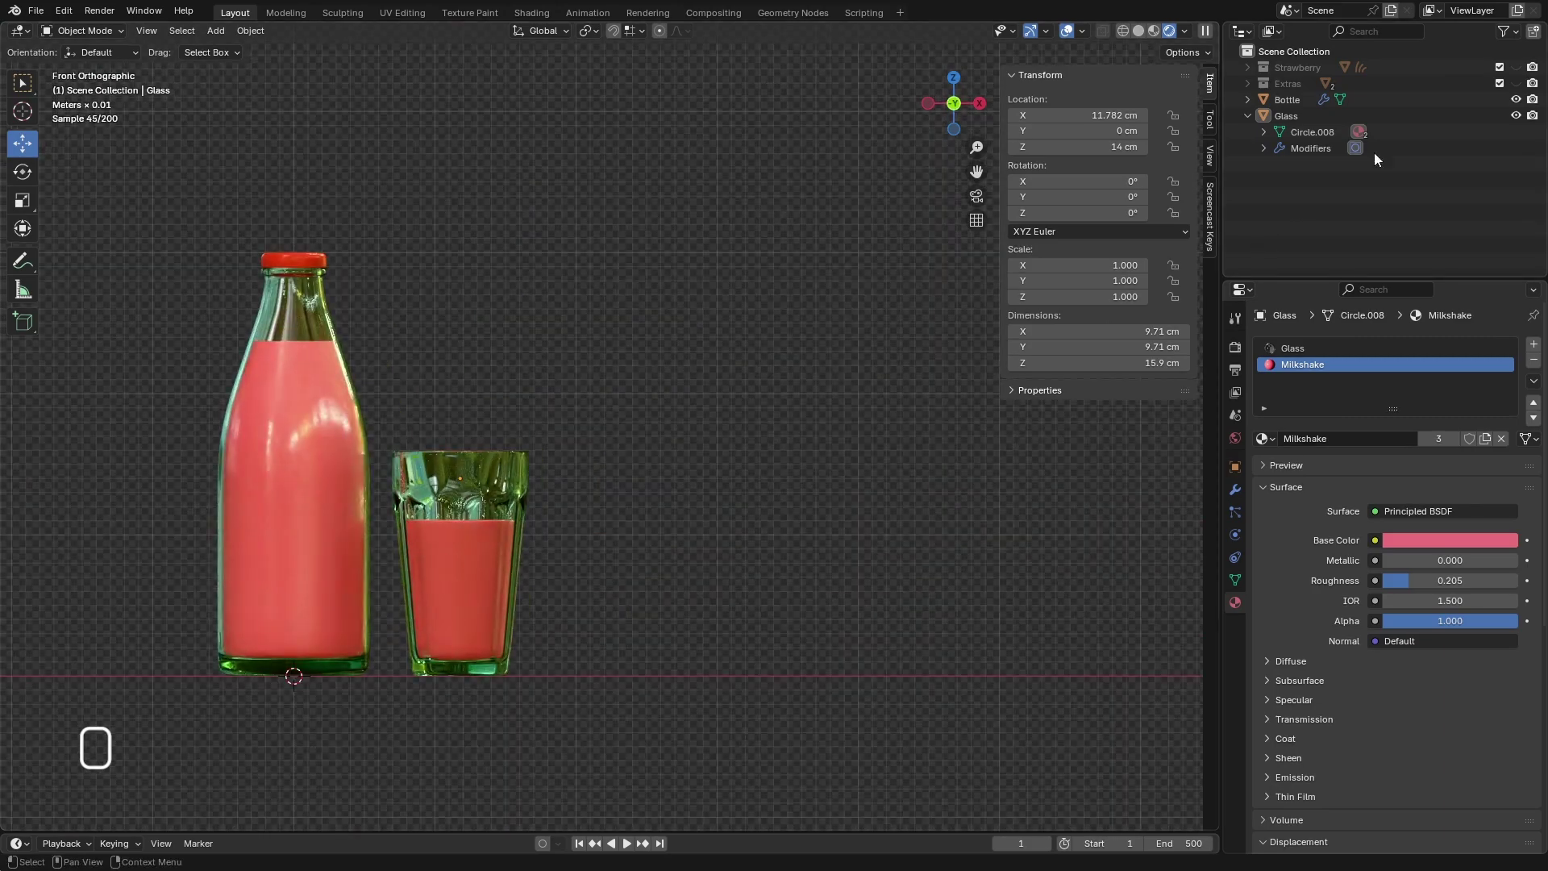
- Show the Strawberry and Extras collections in turn to compare their strawberries with the bottle and glass, hiding each again
left_click(1516, 67)
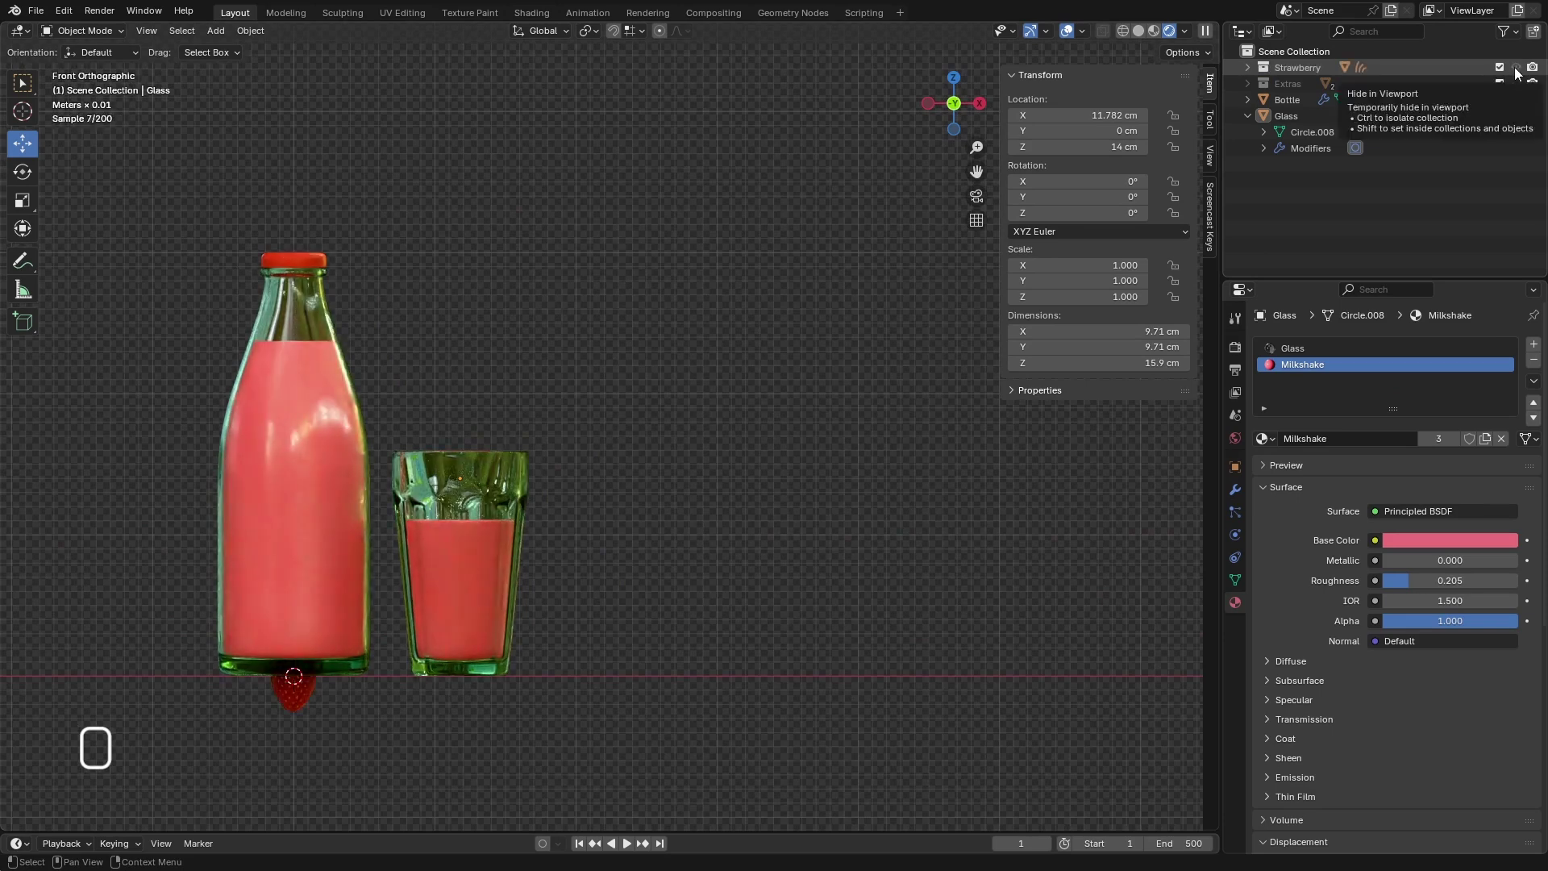
left_click(1266, 69)
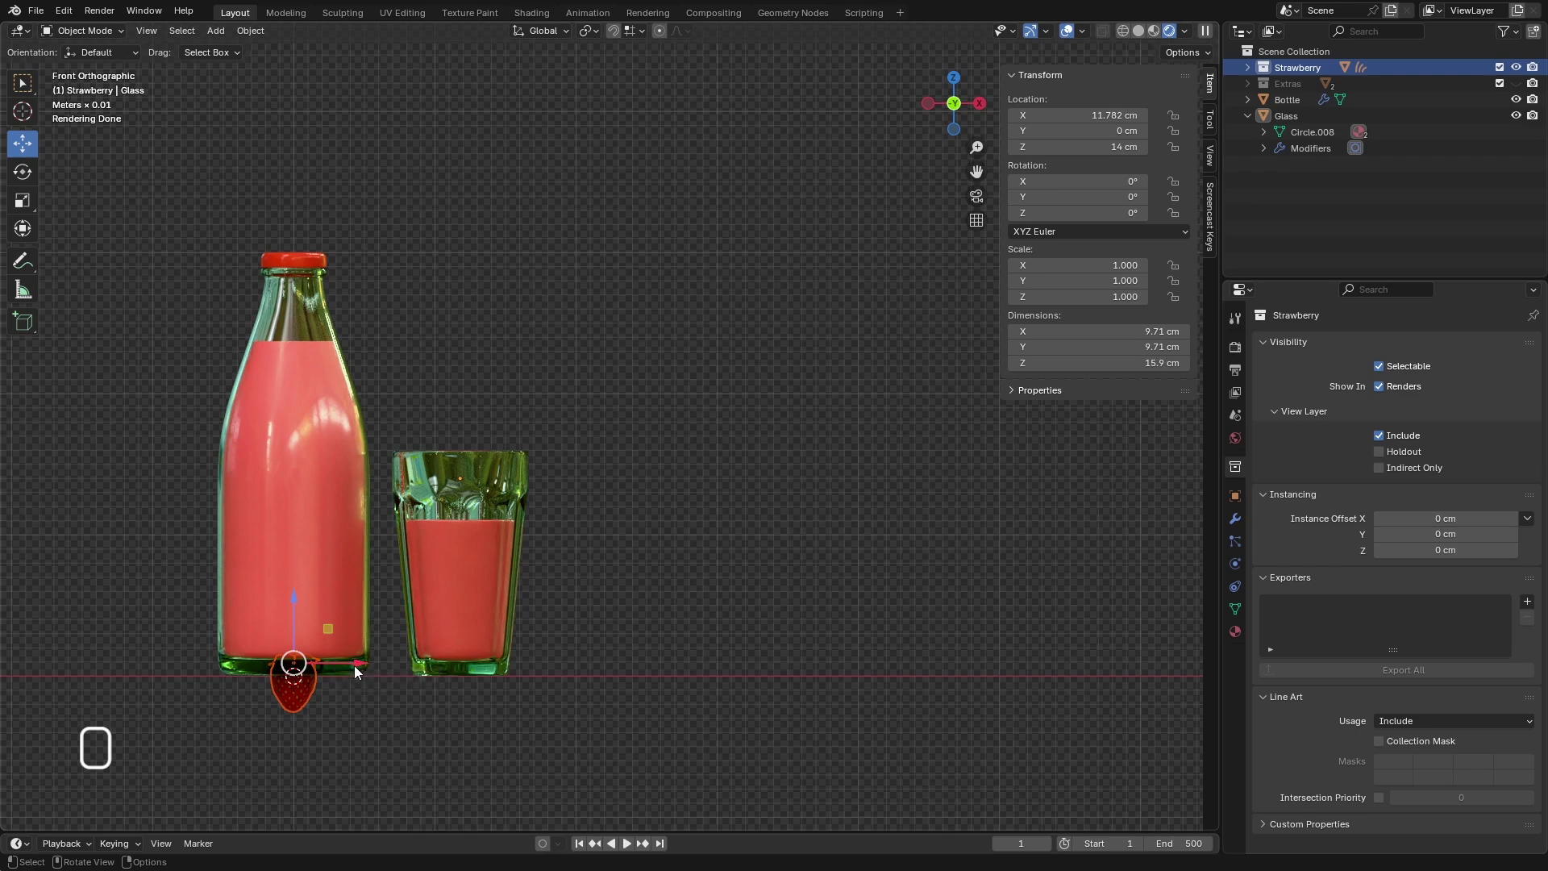
left_click(1517, 68)
left_click(1516, 83)
scroll(585, 573, "down", 6)
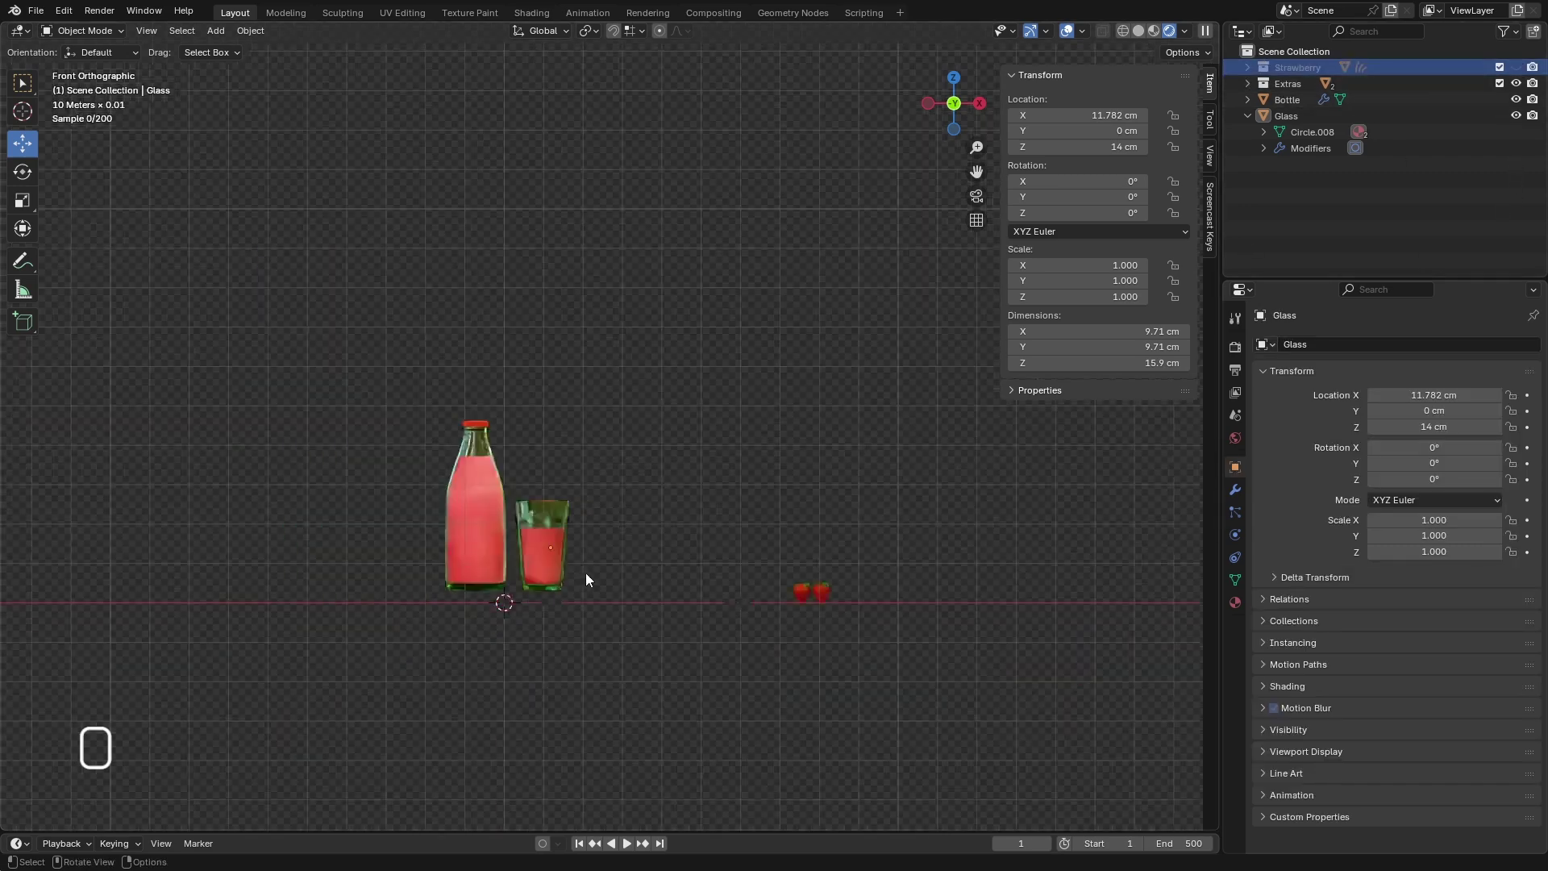
scroll(664, 616, "up", 4)
left_click(1516, 83)
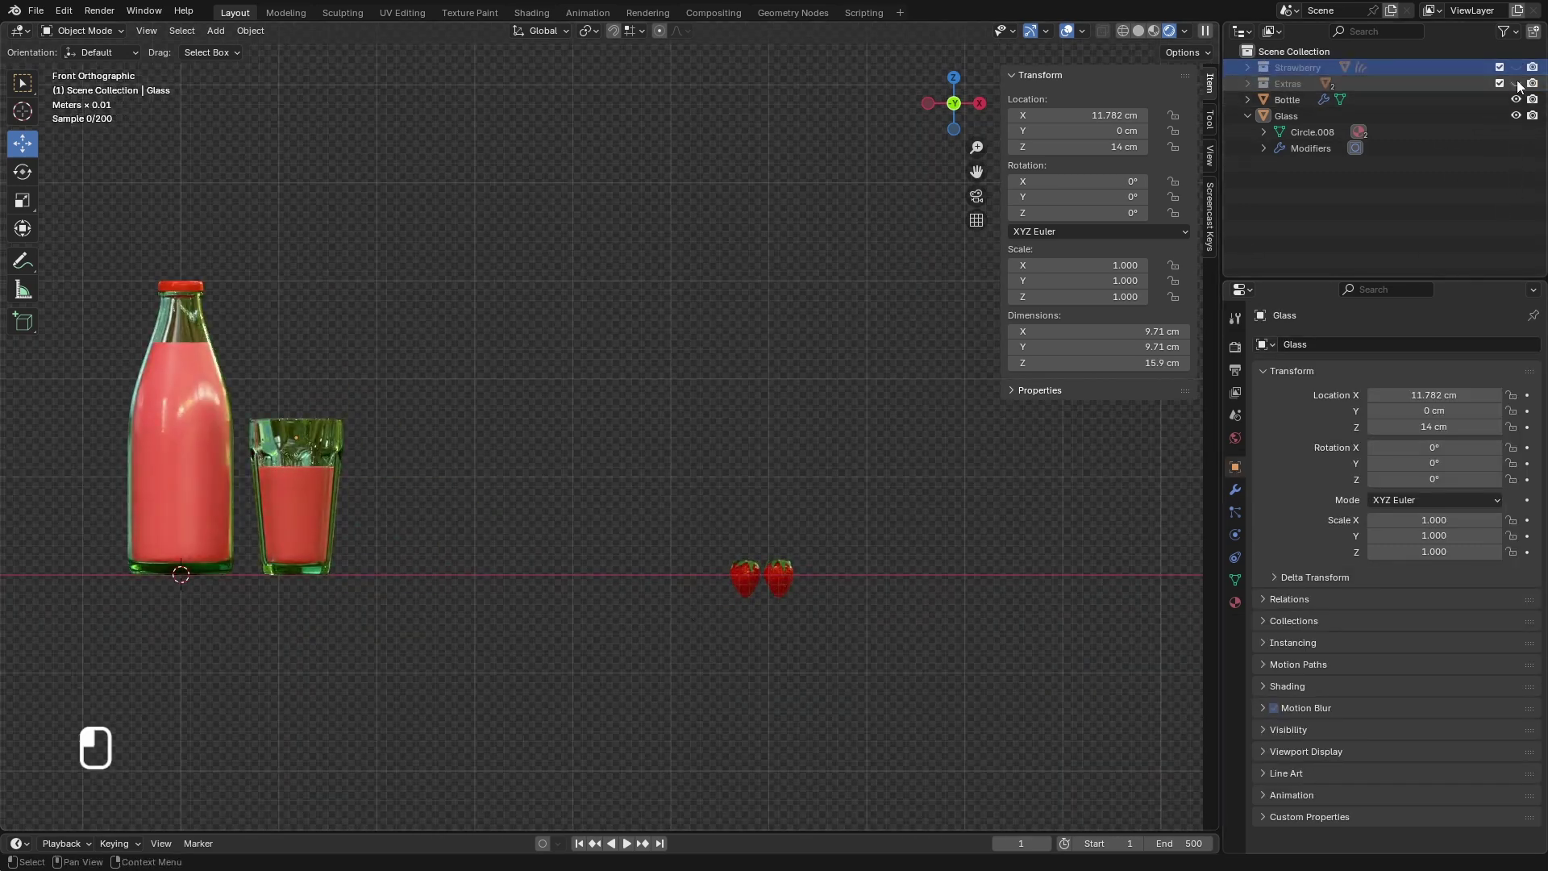
scroll(943, 524, "down", 2)
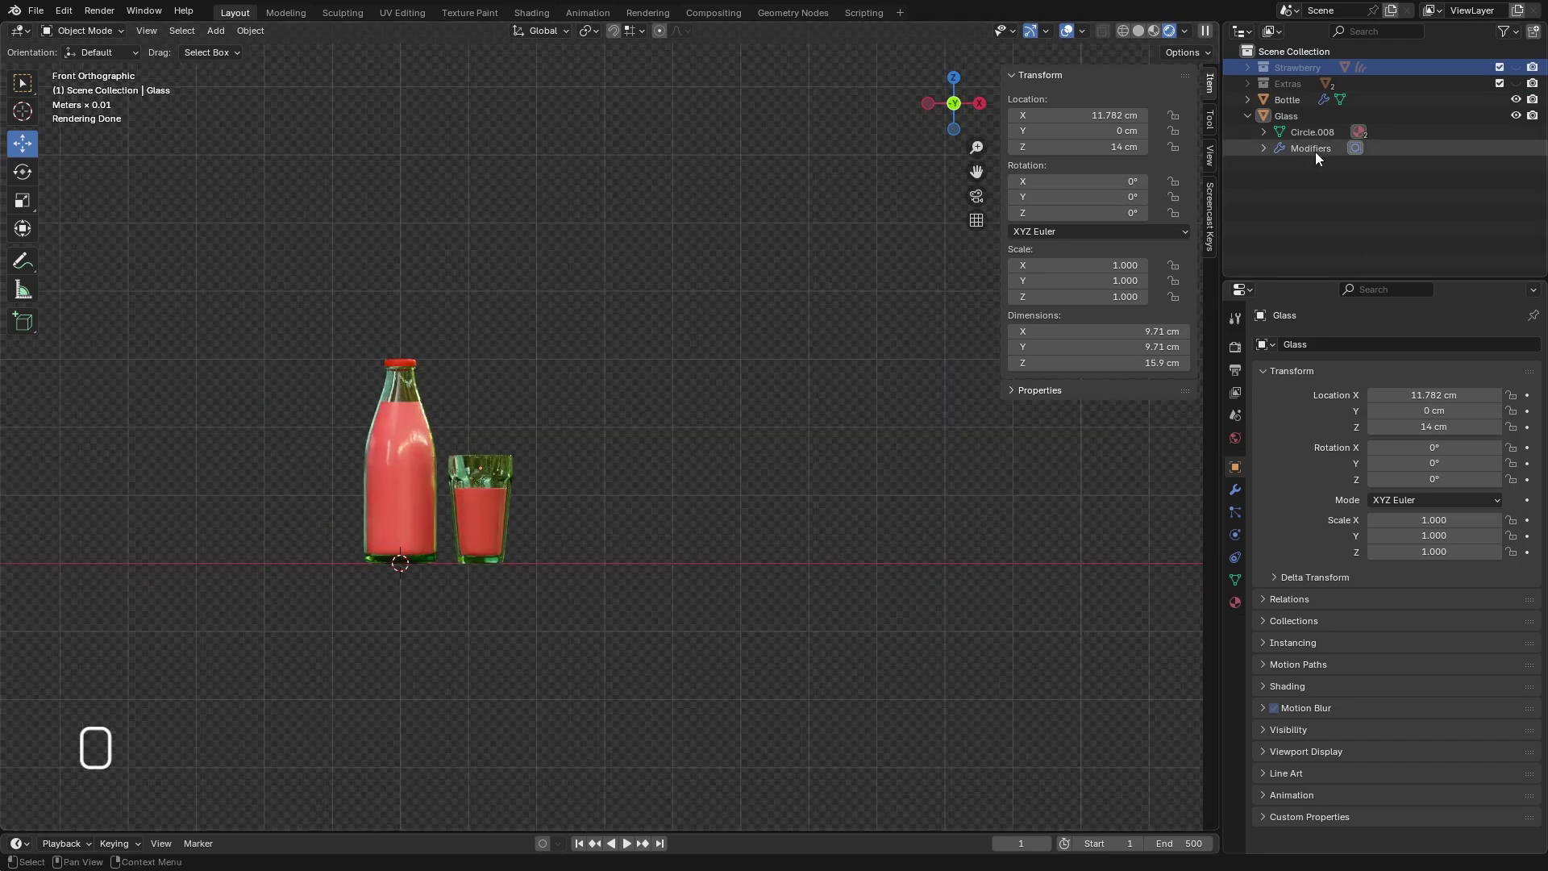